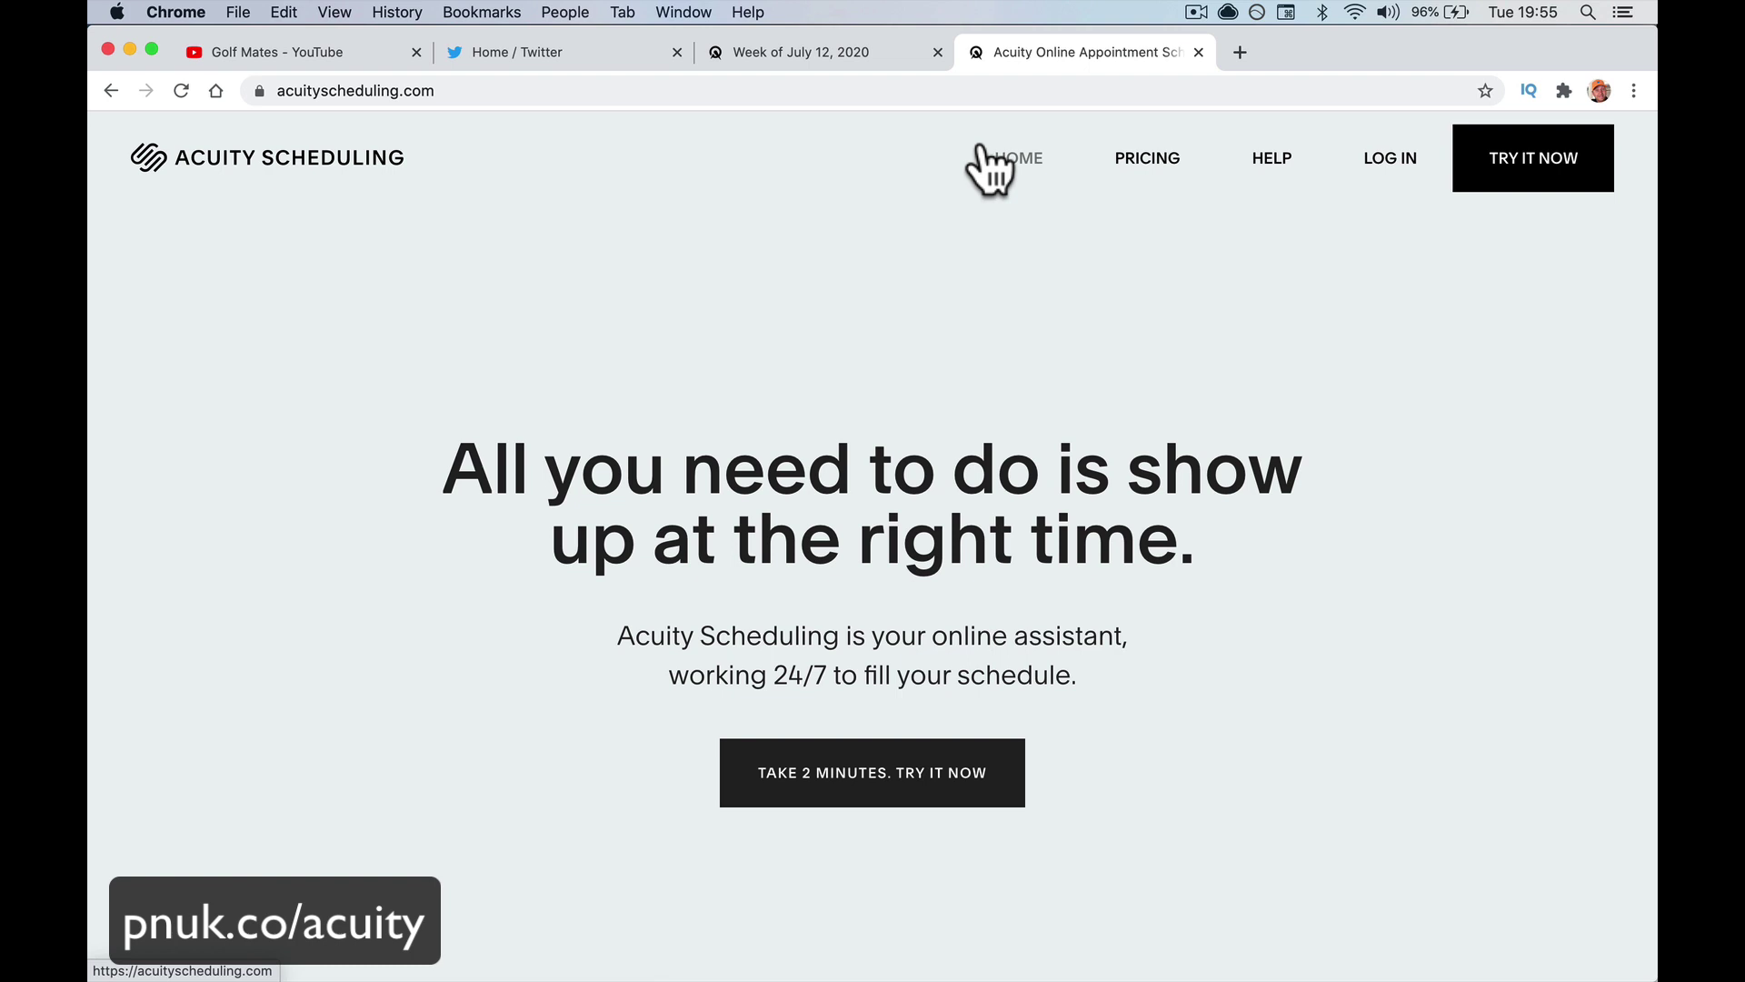
Go to the Pricing page and scroll past the plan cards to Advanced Features
click(1141, 173)
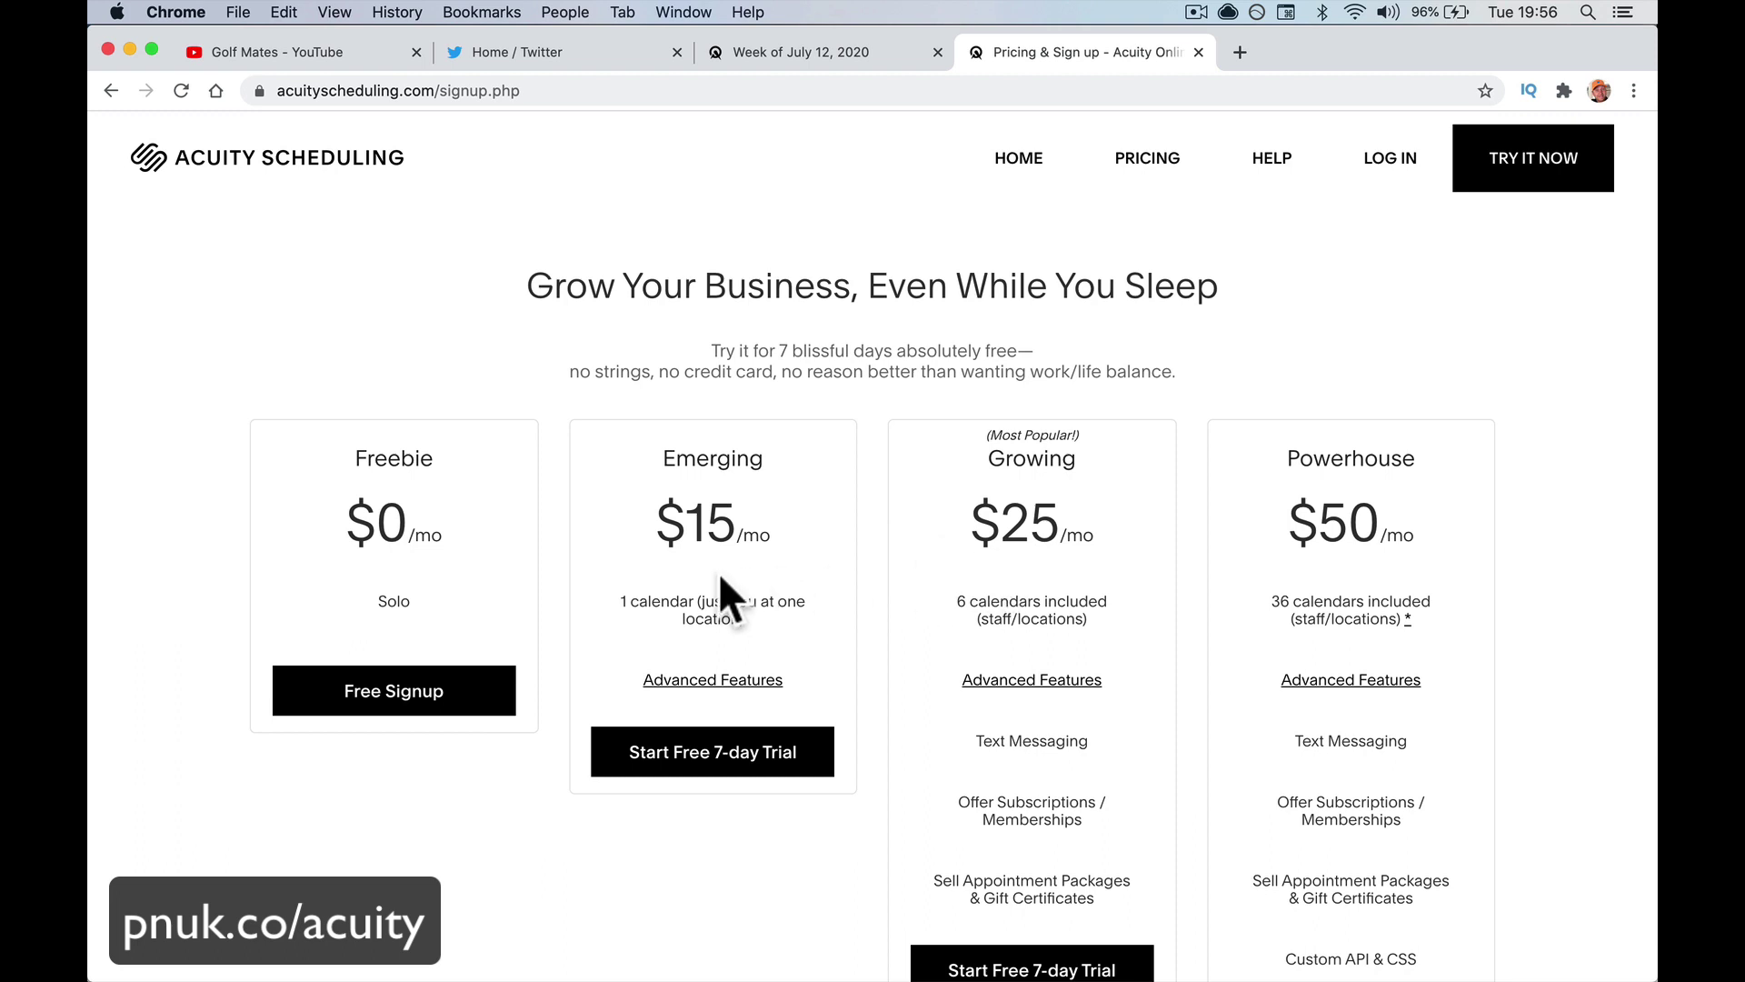
scroll(722, 573, down, 4)
scroll(728, 600, up, 2)
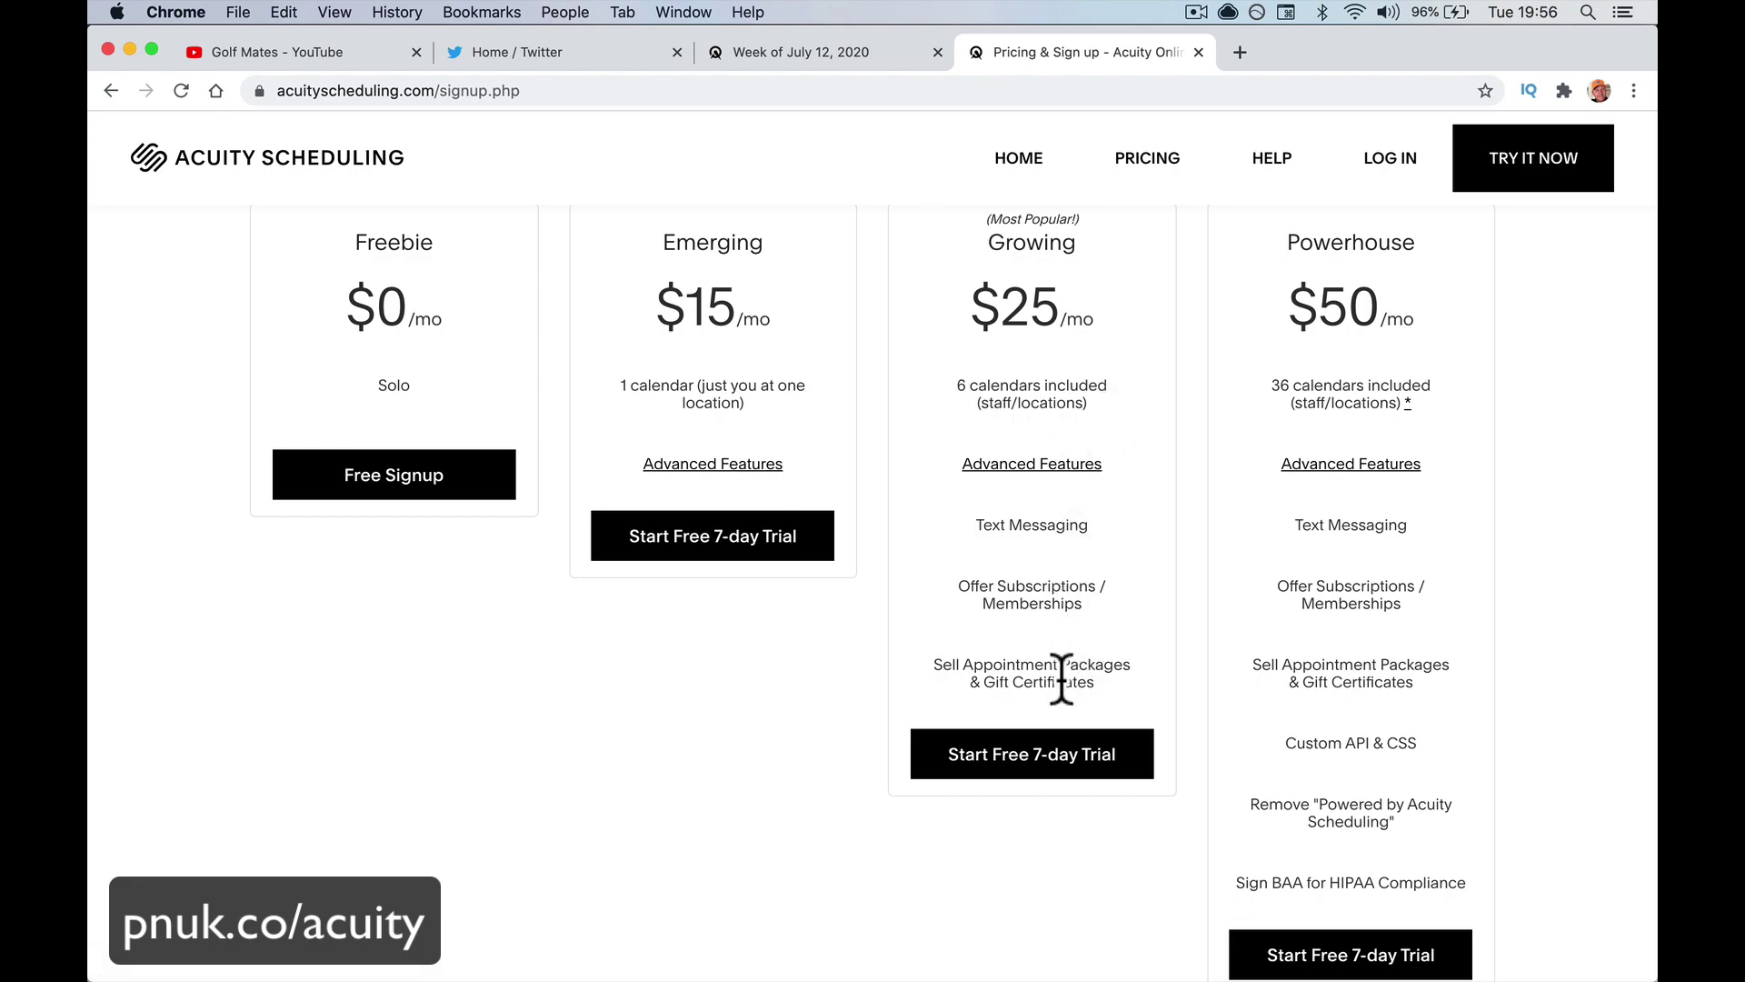
scroll(878, 768, down, 10)
scroll(841, 709, up, 1)
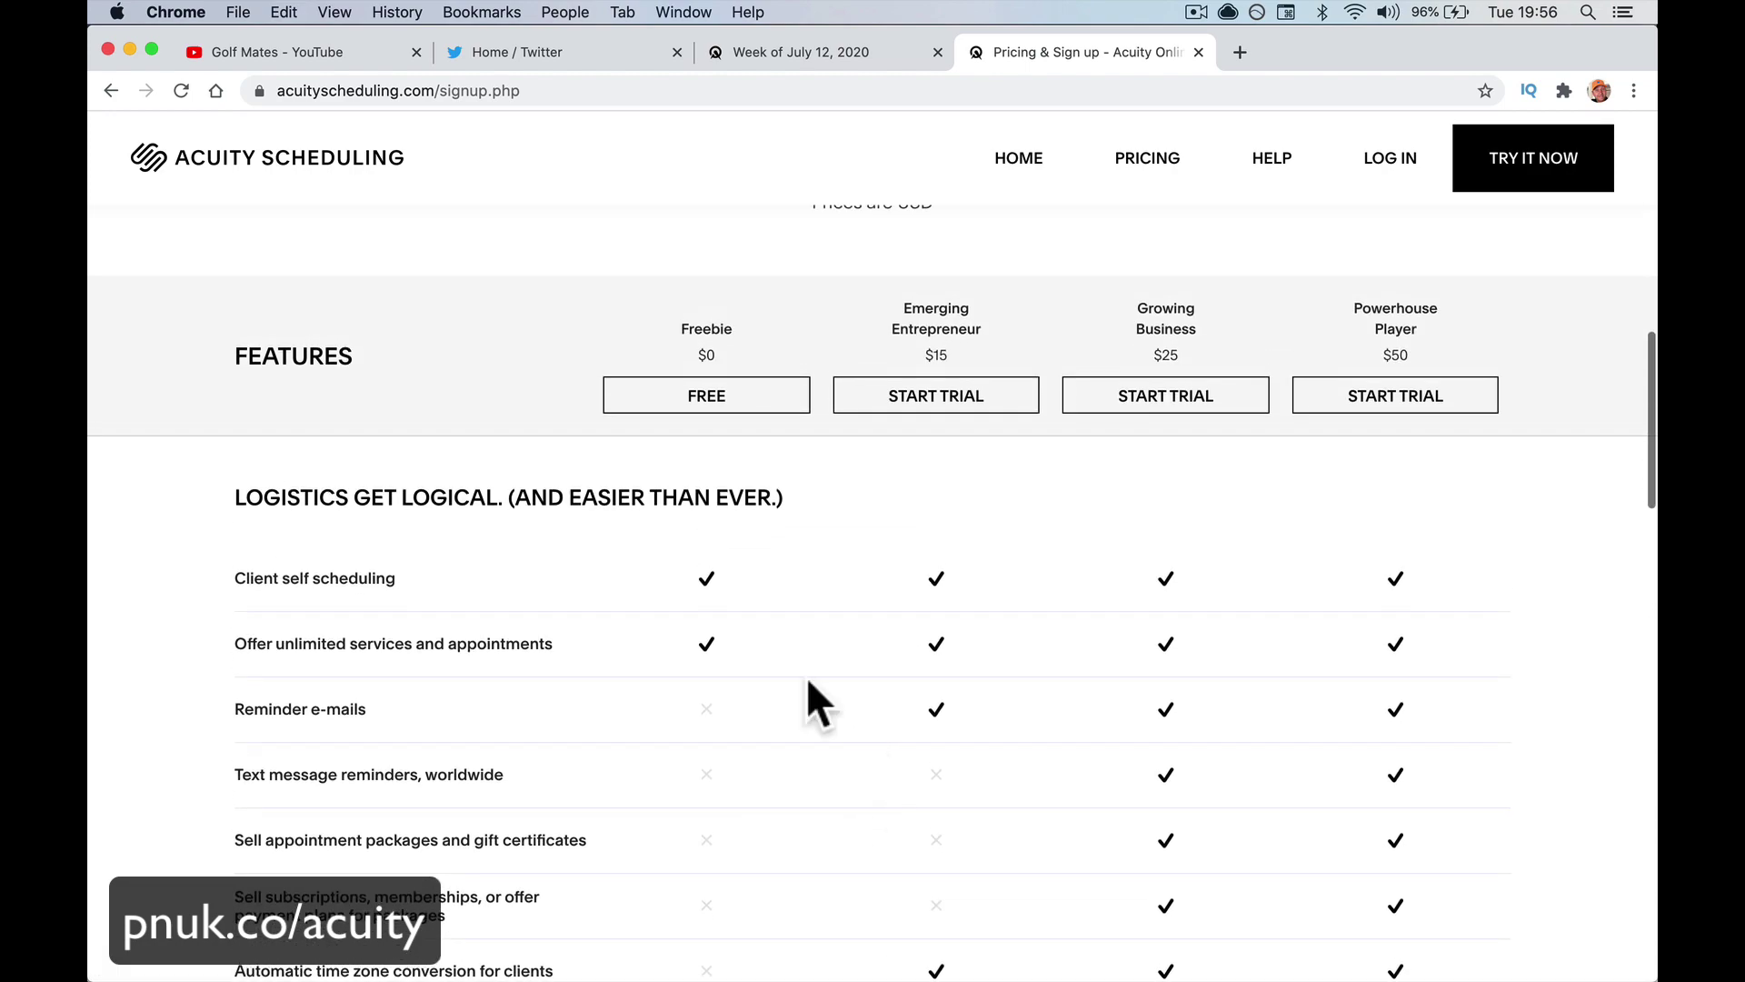
scroll(798, 500, down, 10)
scroll(798, 499, down, 1)
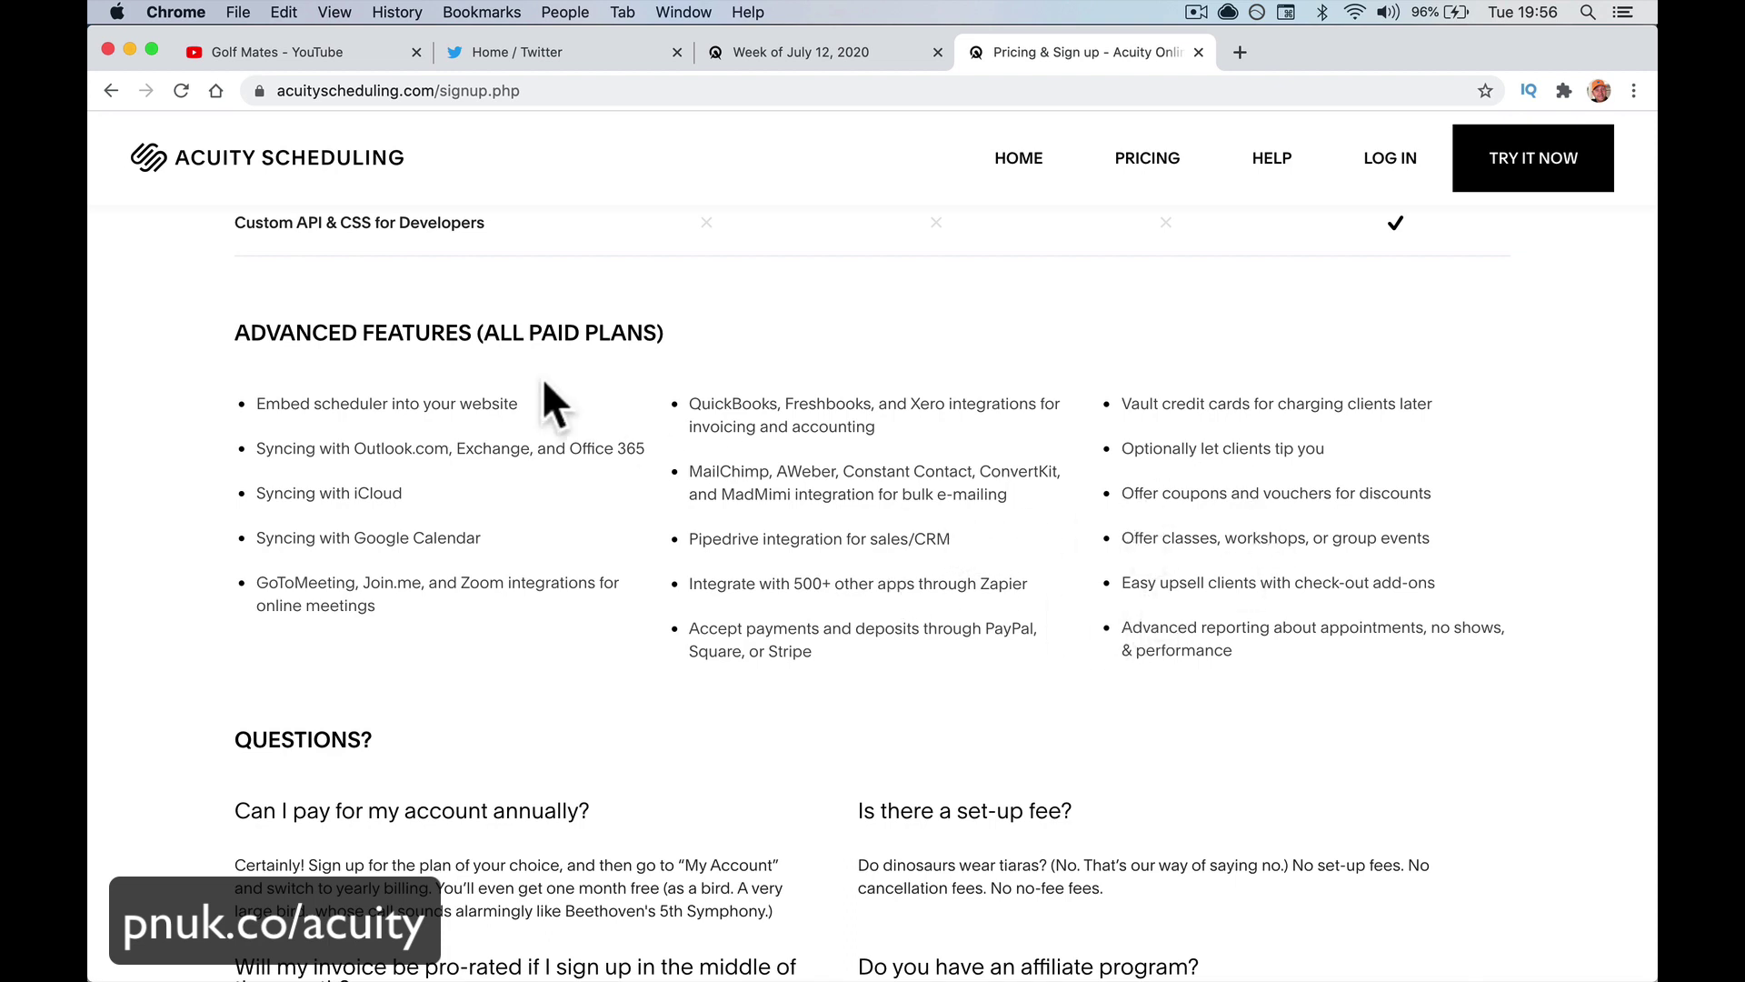
Highlight 'ALL PAID PLANS' in the Advanced Features heading, then scroll back to the Features table
drag(489, 331, 654, 329)
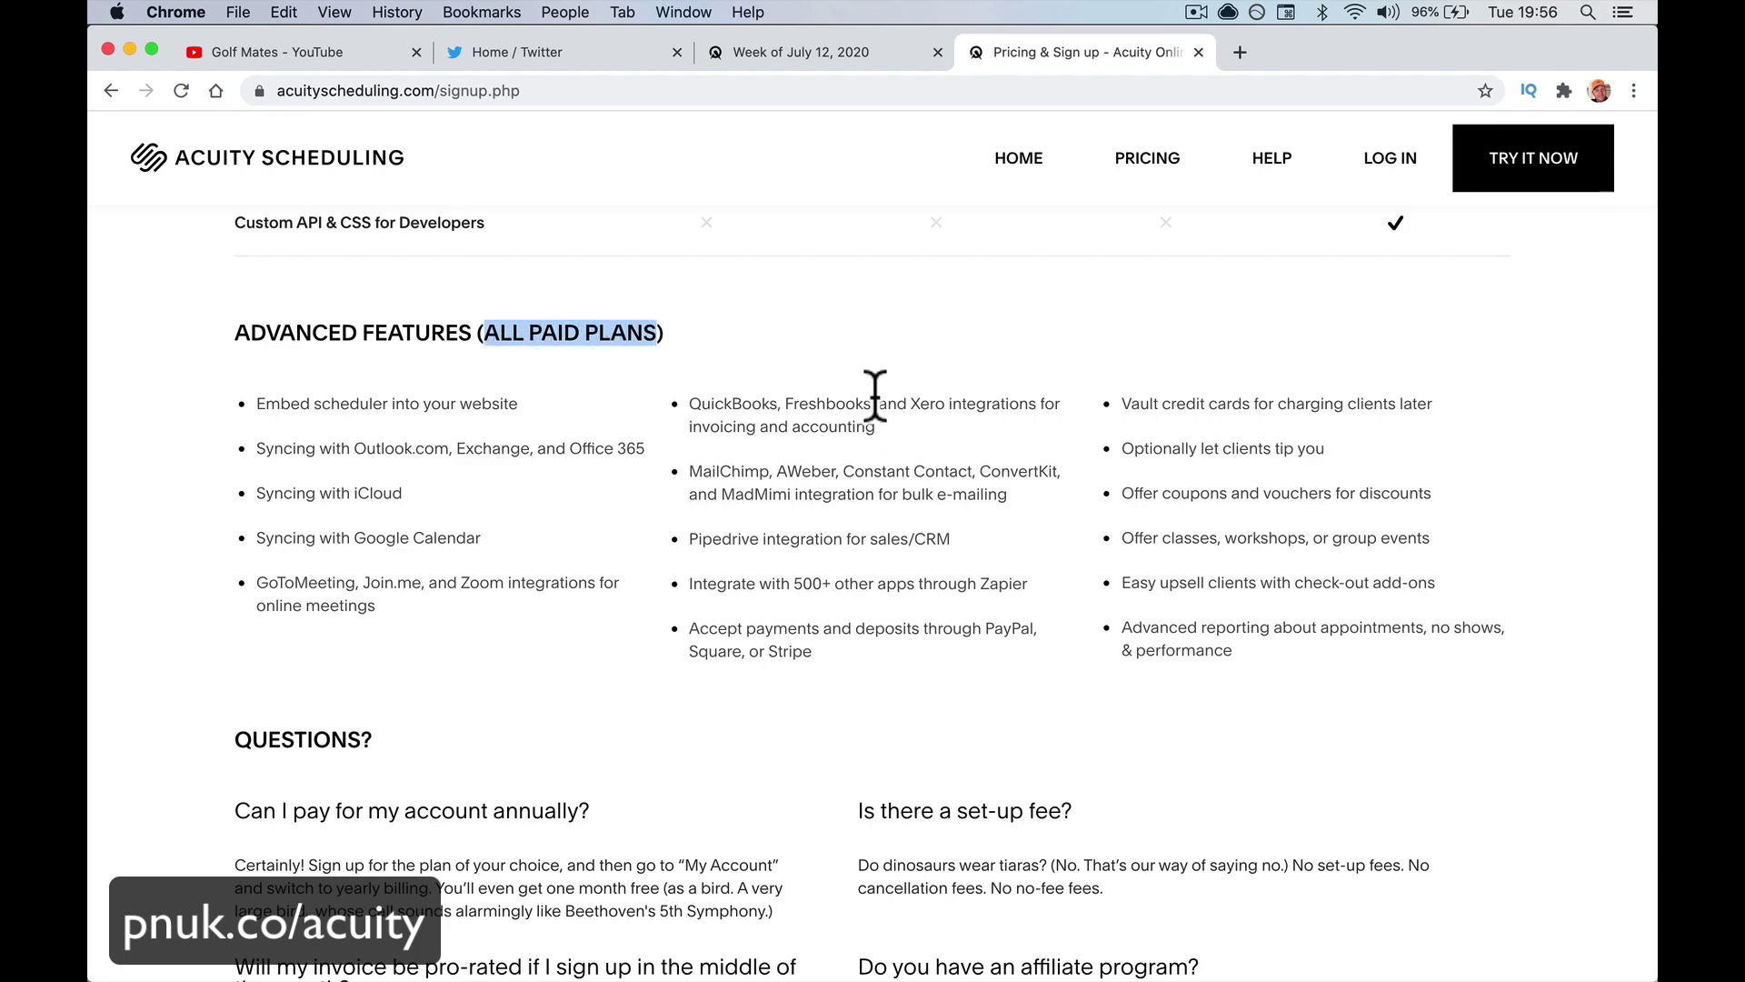
scroll(875, 395, up, 15)
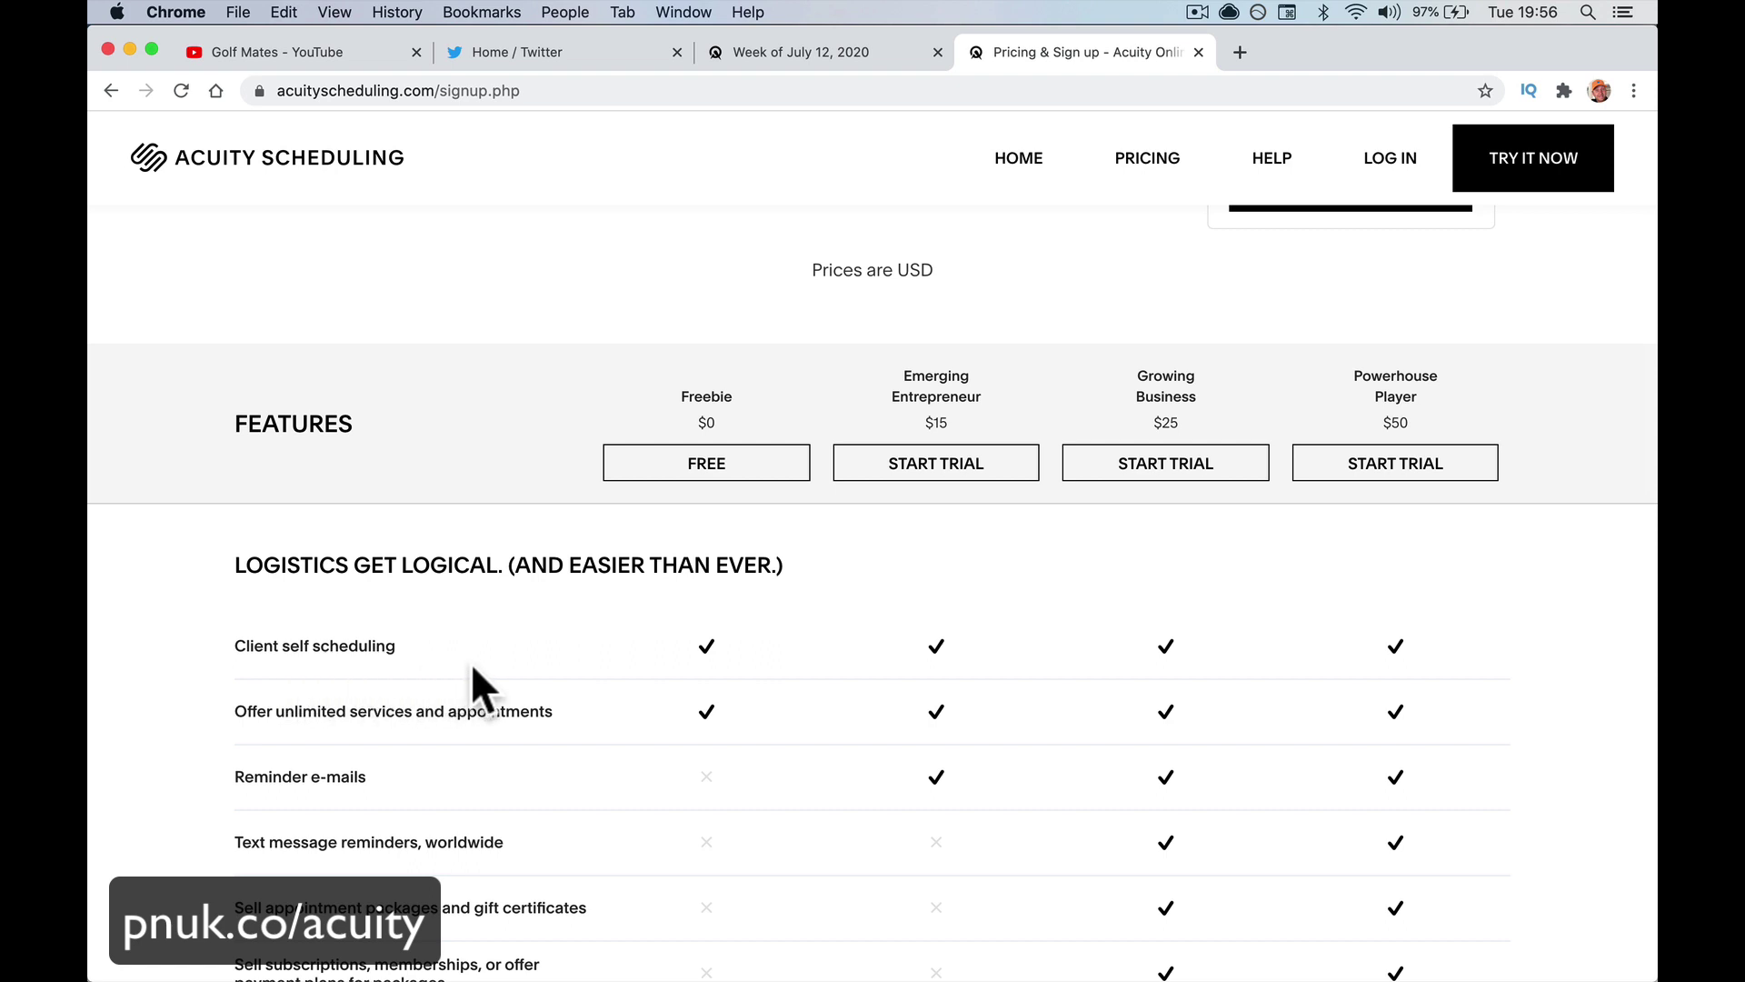
scroll(645, 788, down, 3)
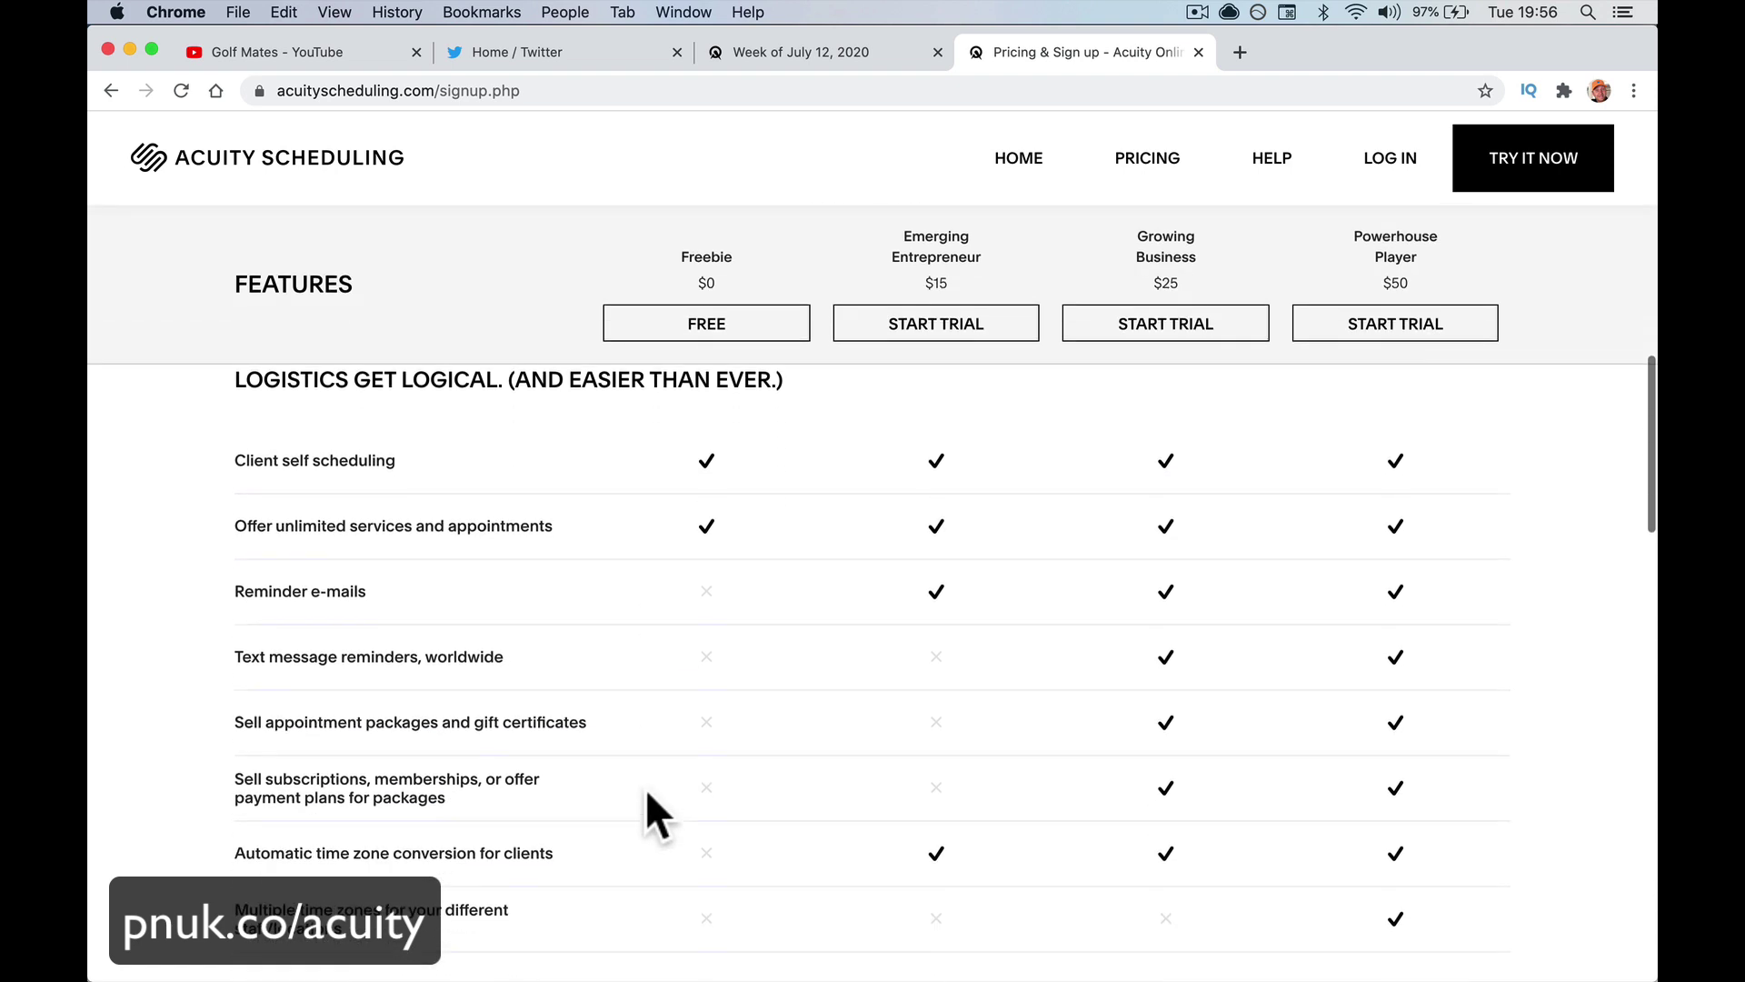
scroll(888, 598, down, 3)
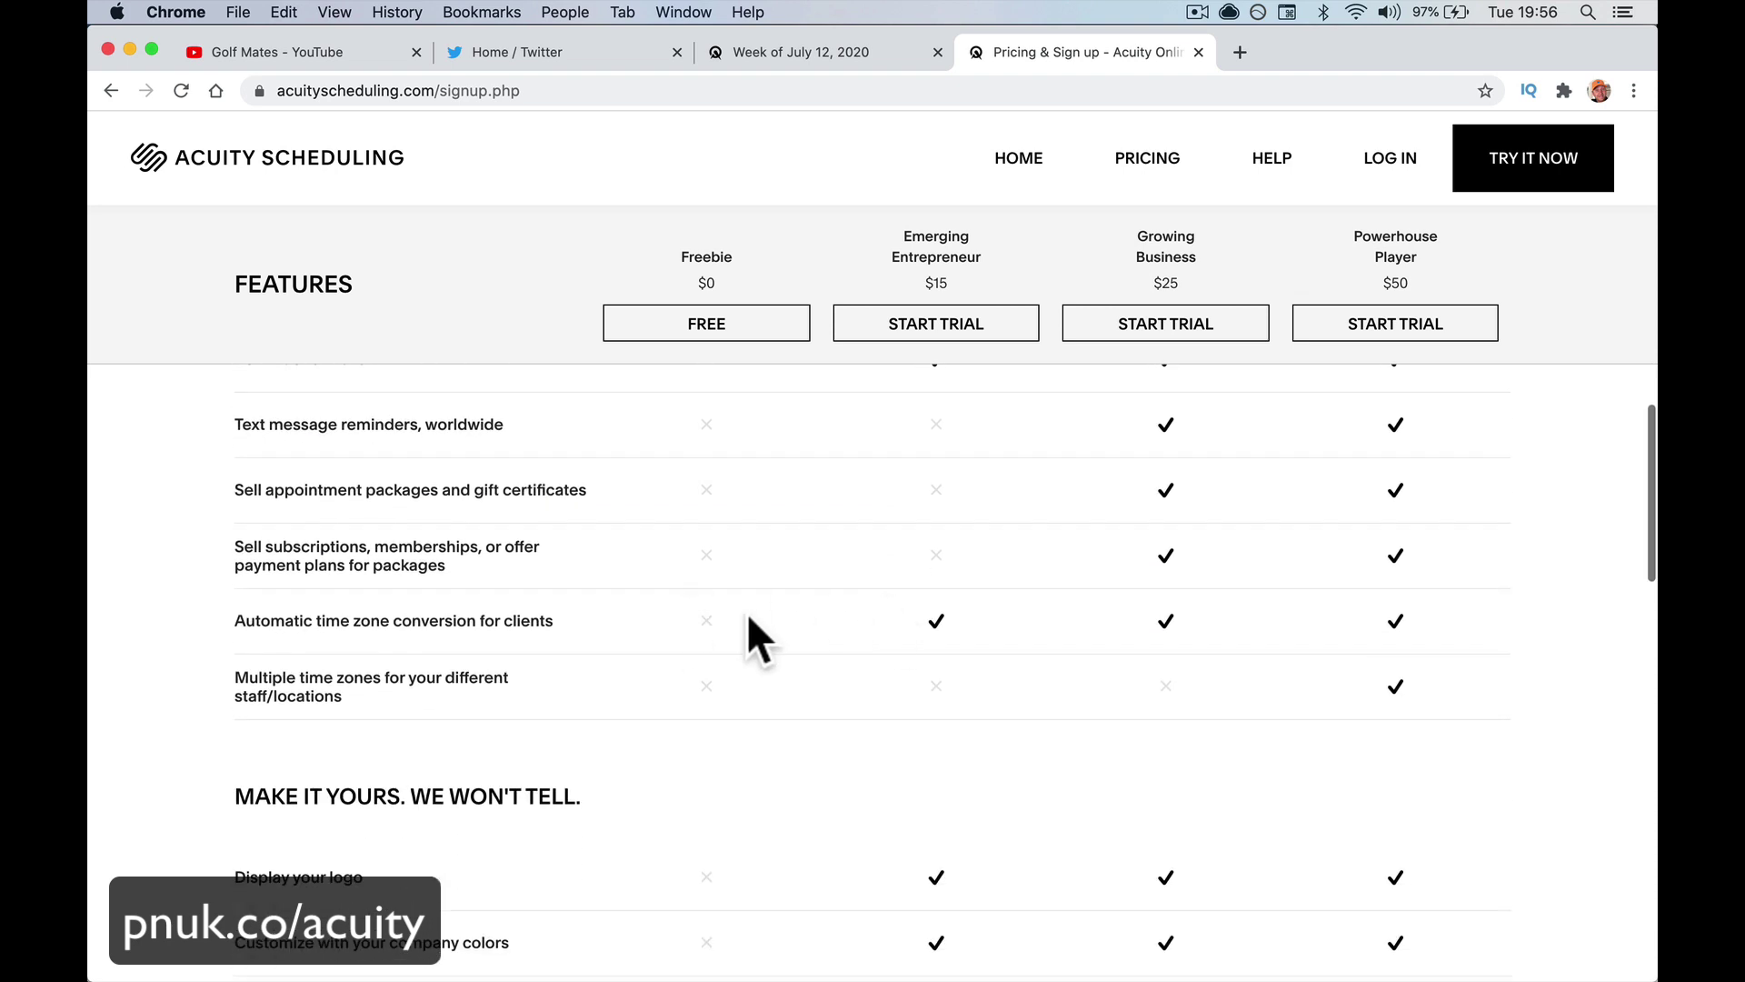
scroll(849, 686, down, 3)
scroll(849, 685, down, 2)
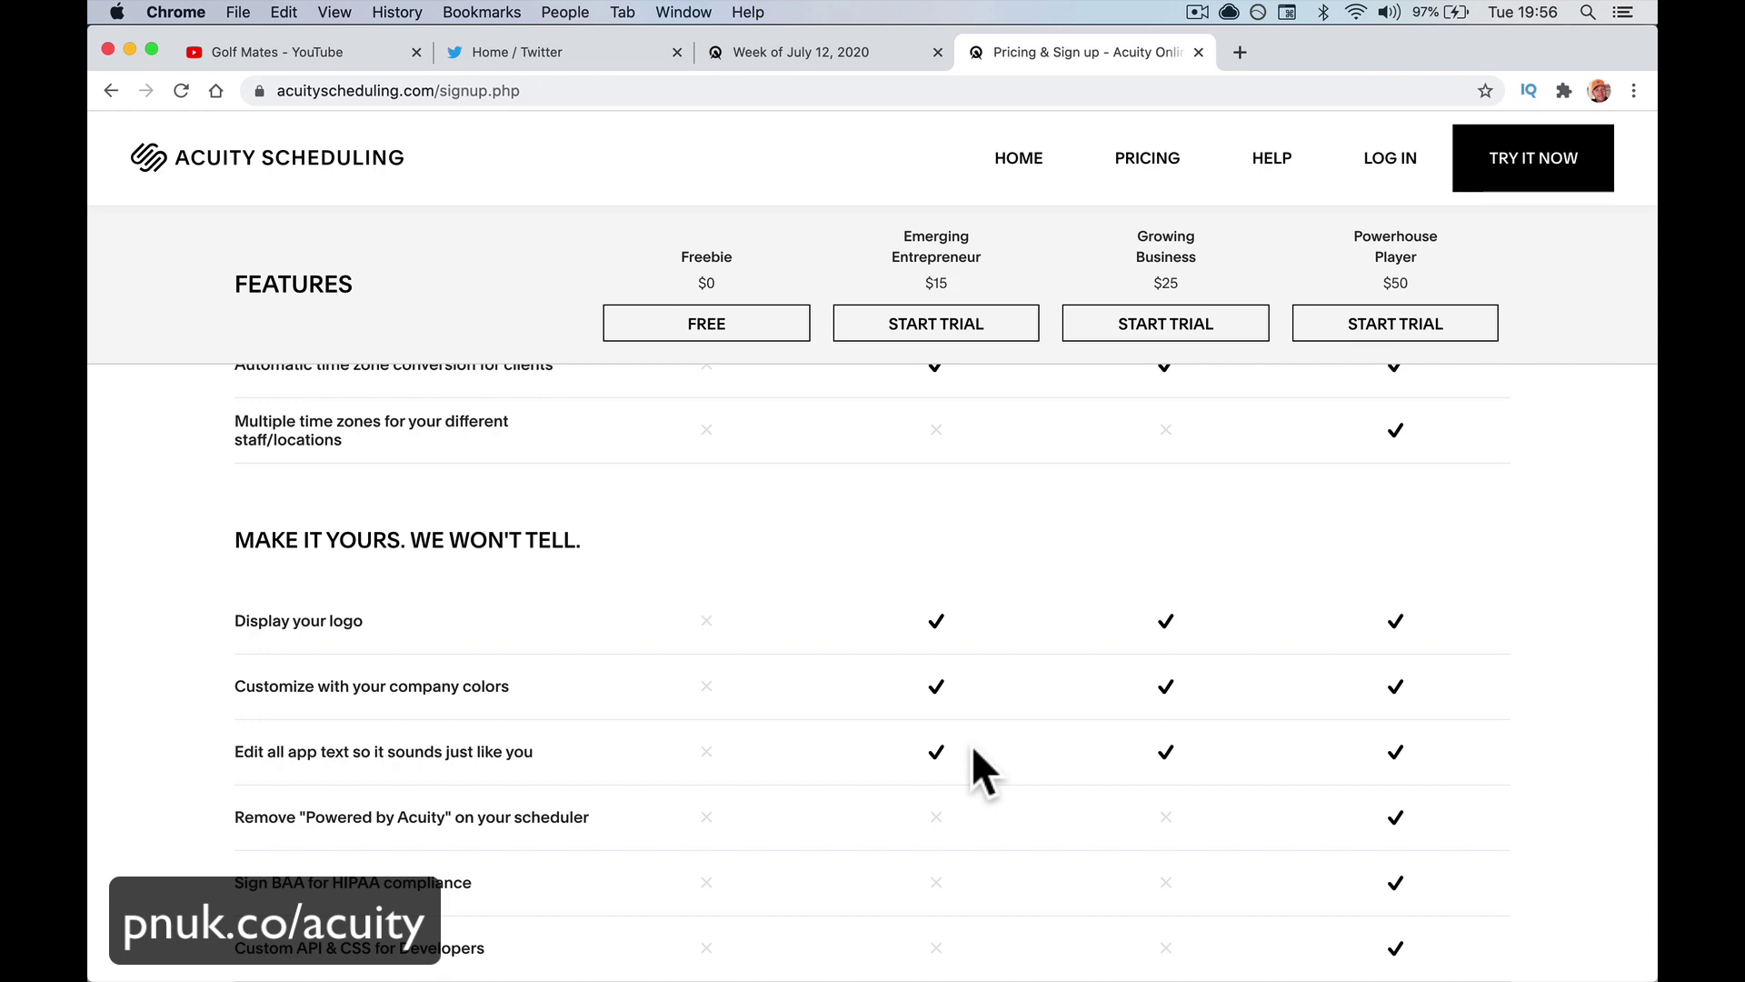
scroll(973, 748, down, 4)
scroll(973, 744, up, 5)
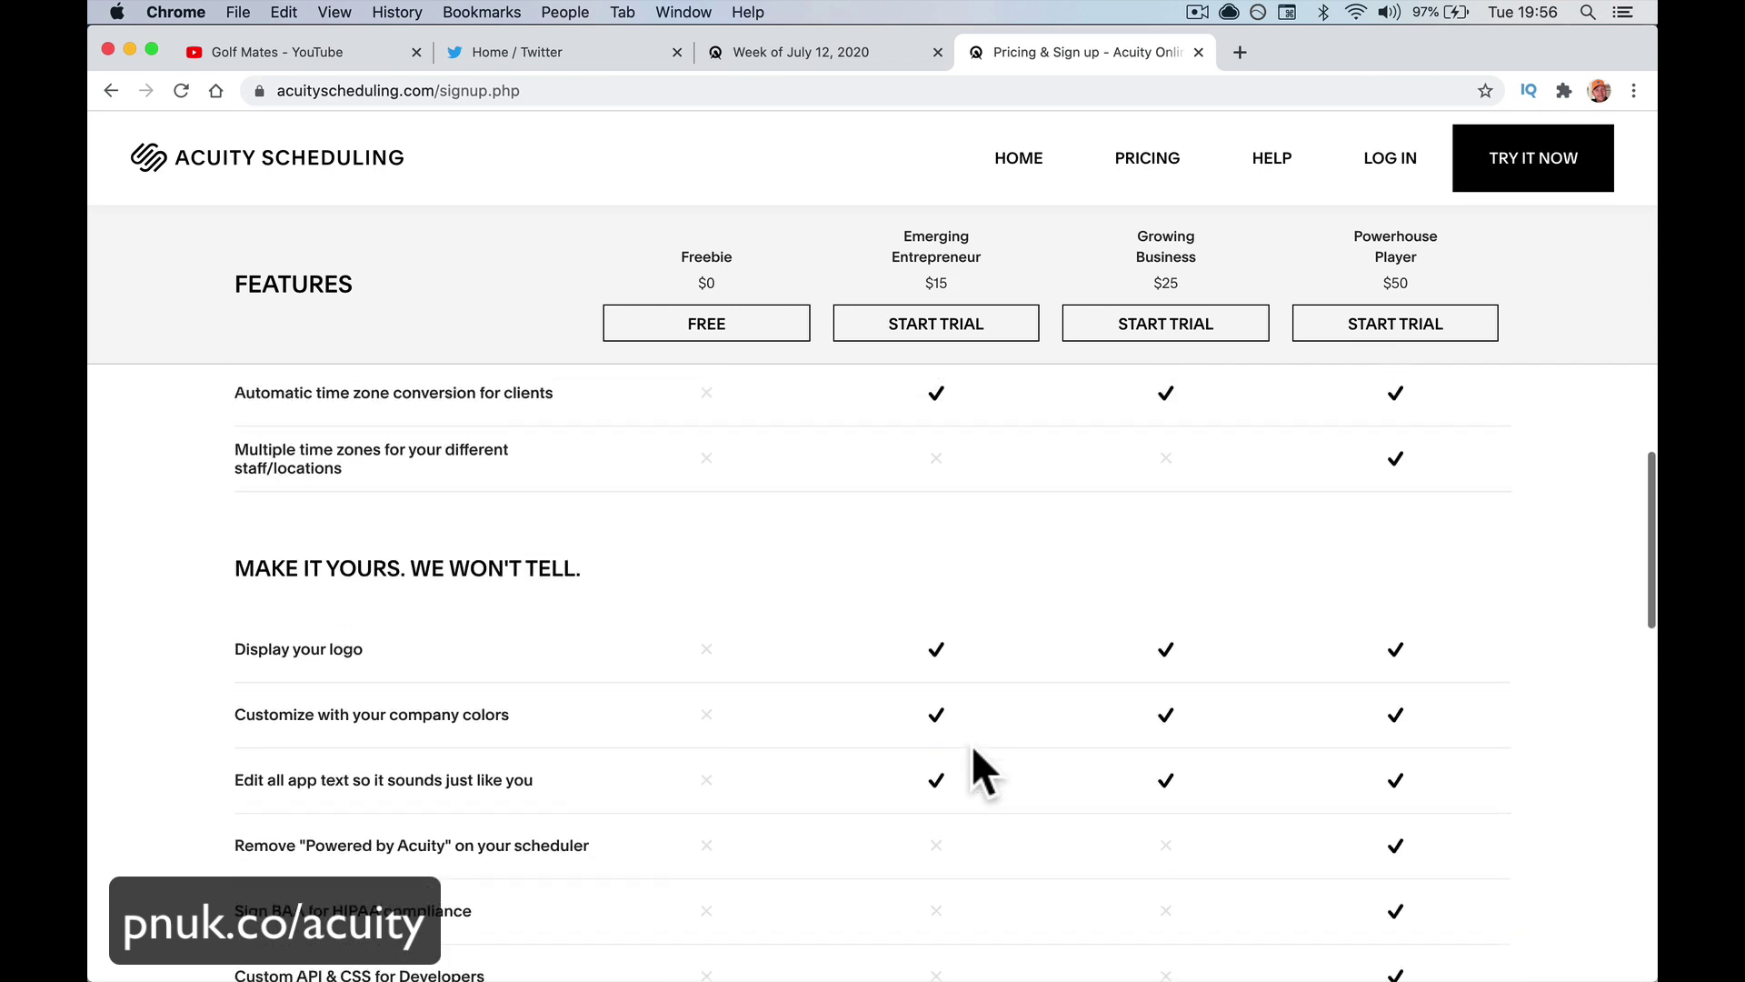
scroll(973, 745, up, 4)
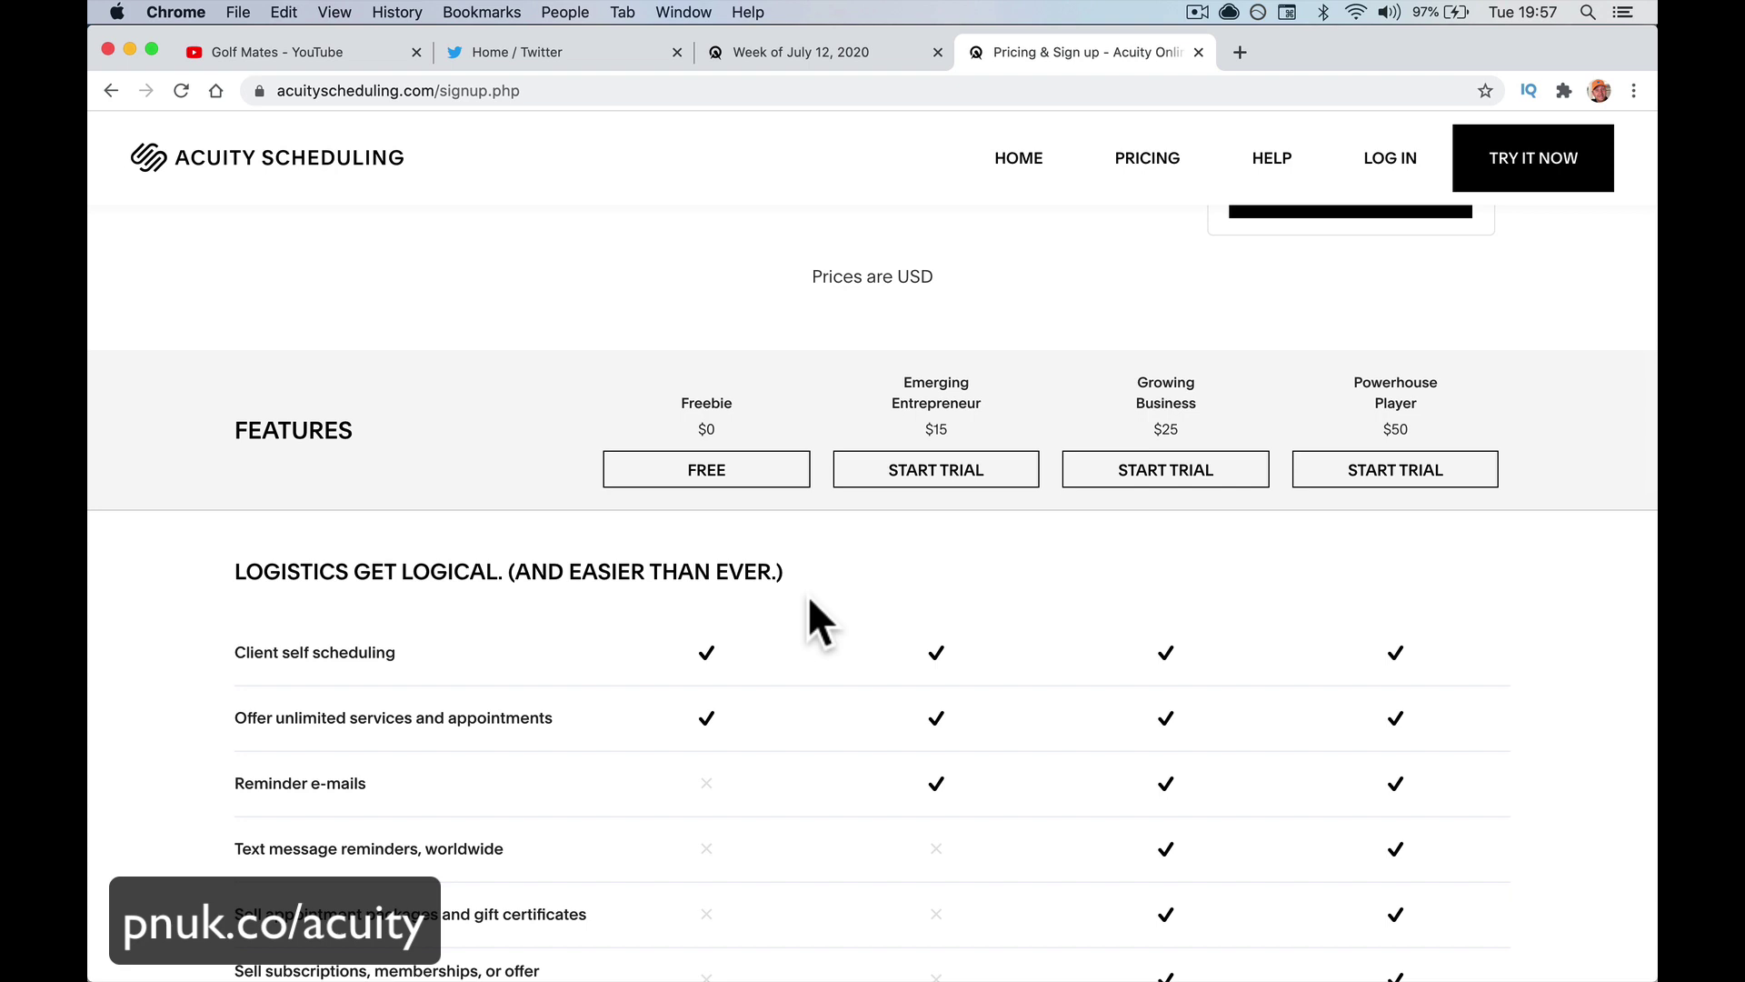
Scroll through the Features comparison table to review what each plan includes
scroll(997, 633, down, 3)
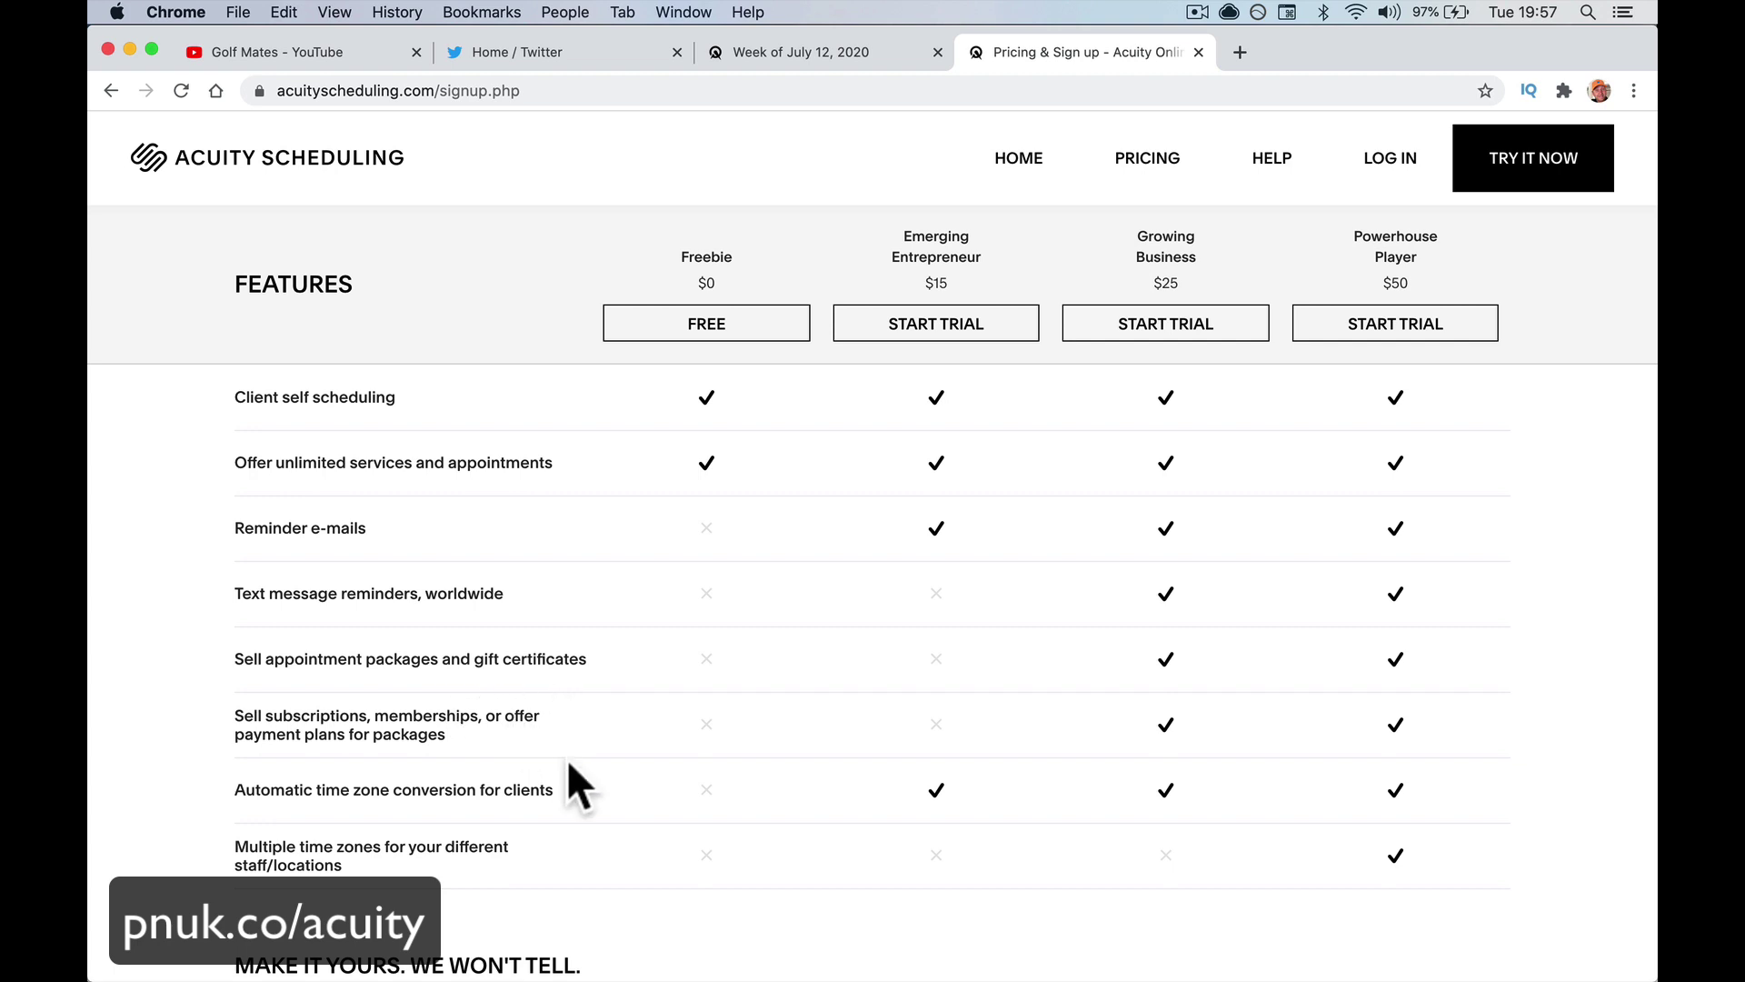
scroll(569, 766, down, 10)
scroll(569, 766, up, 1)
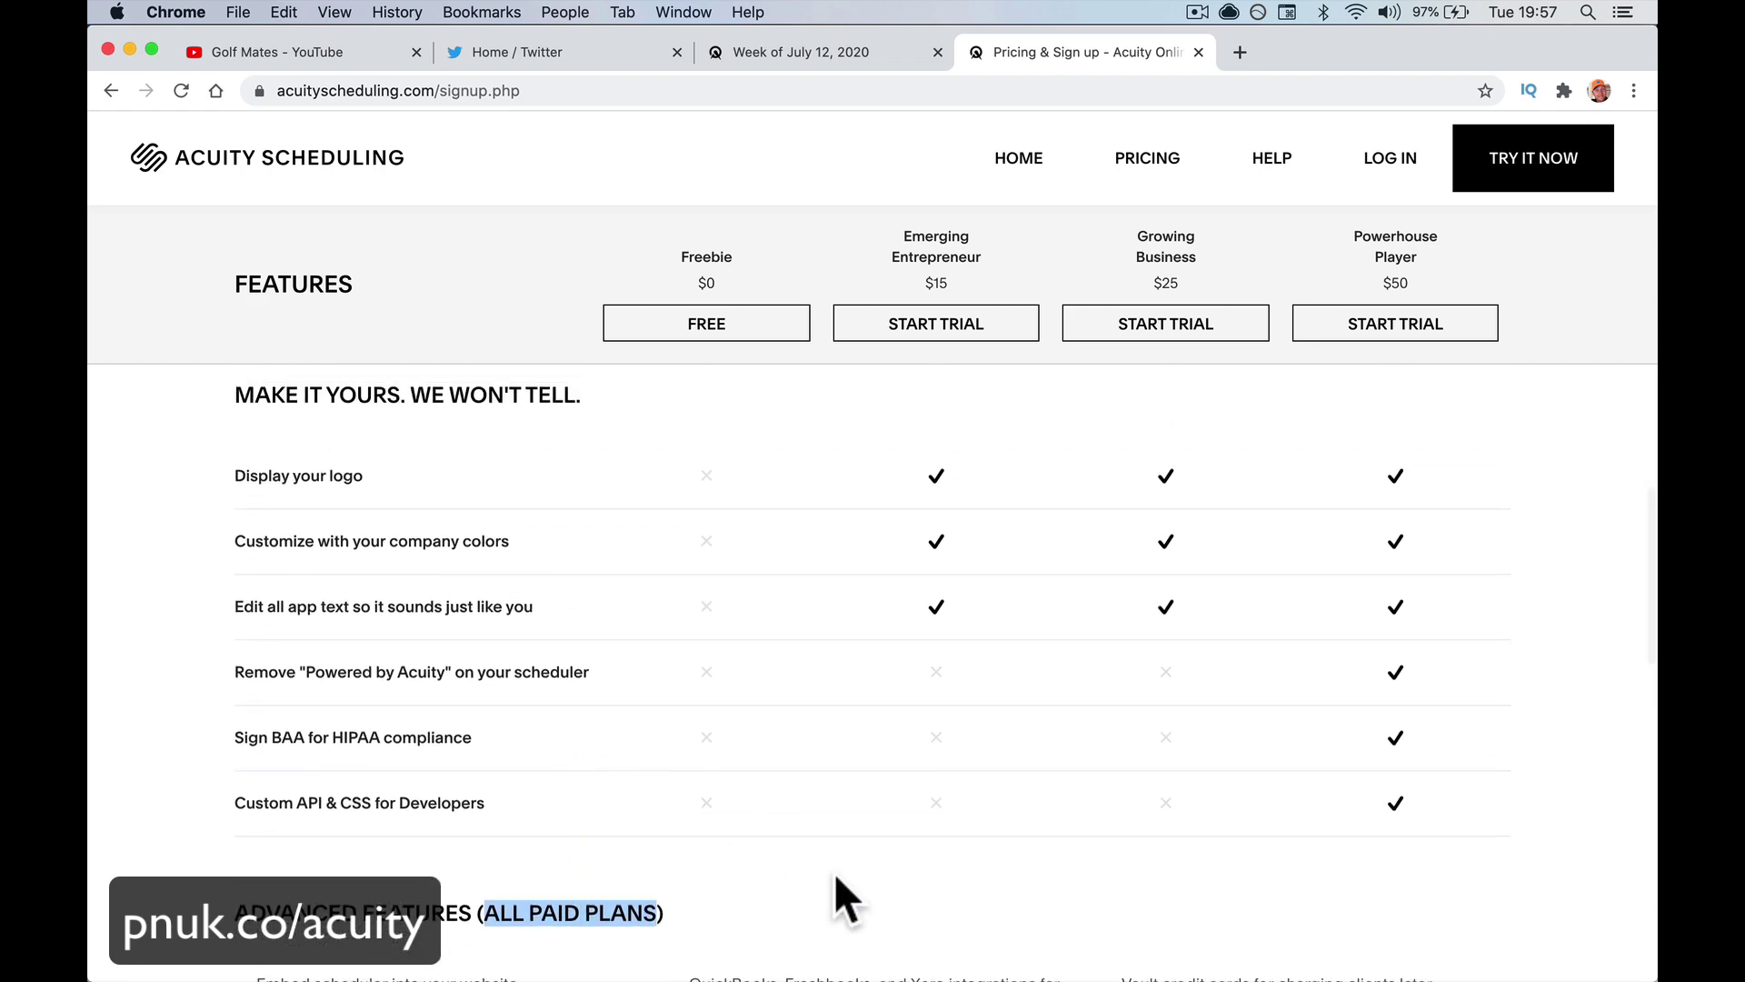
scroll(834, 887, up, 4)
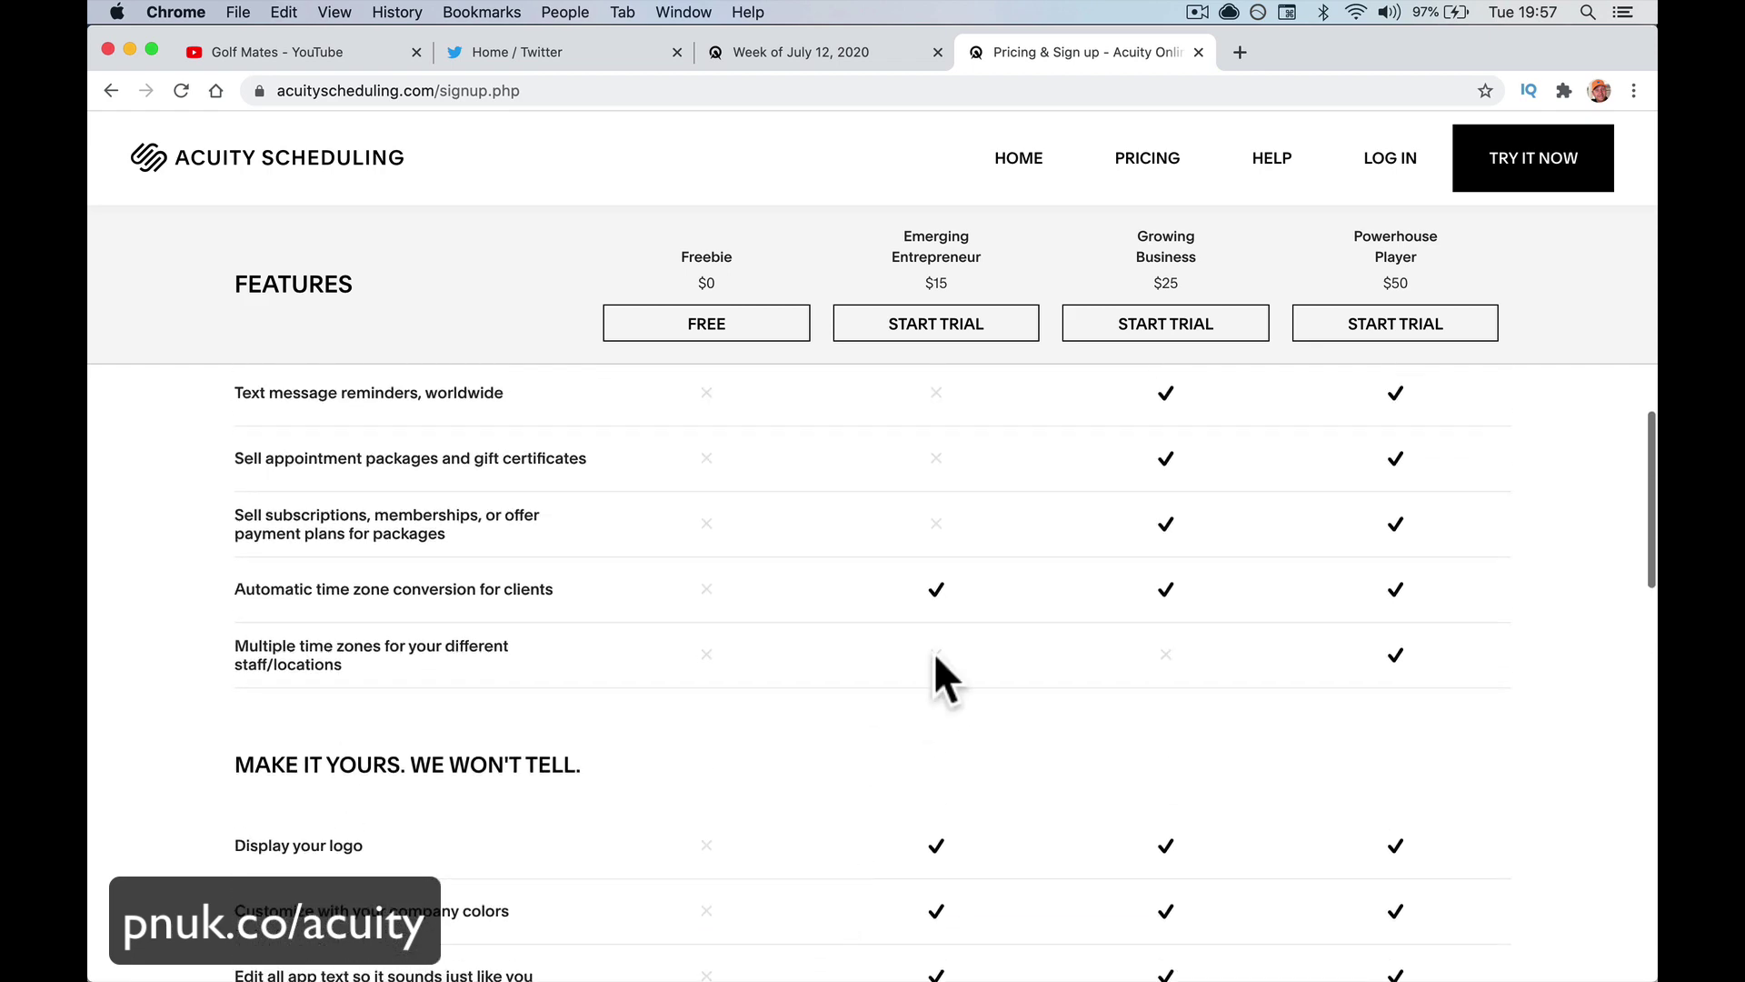
scroll(980, 627, up, 5)
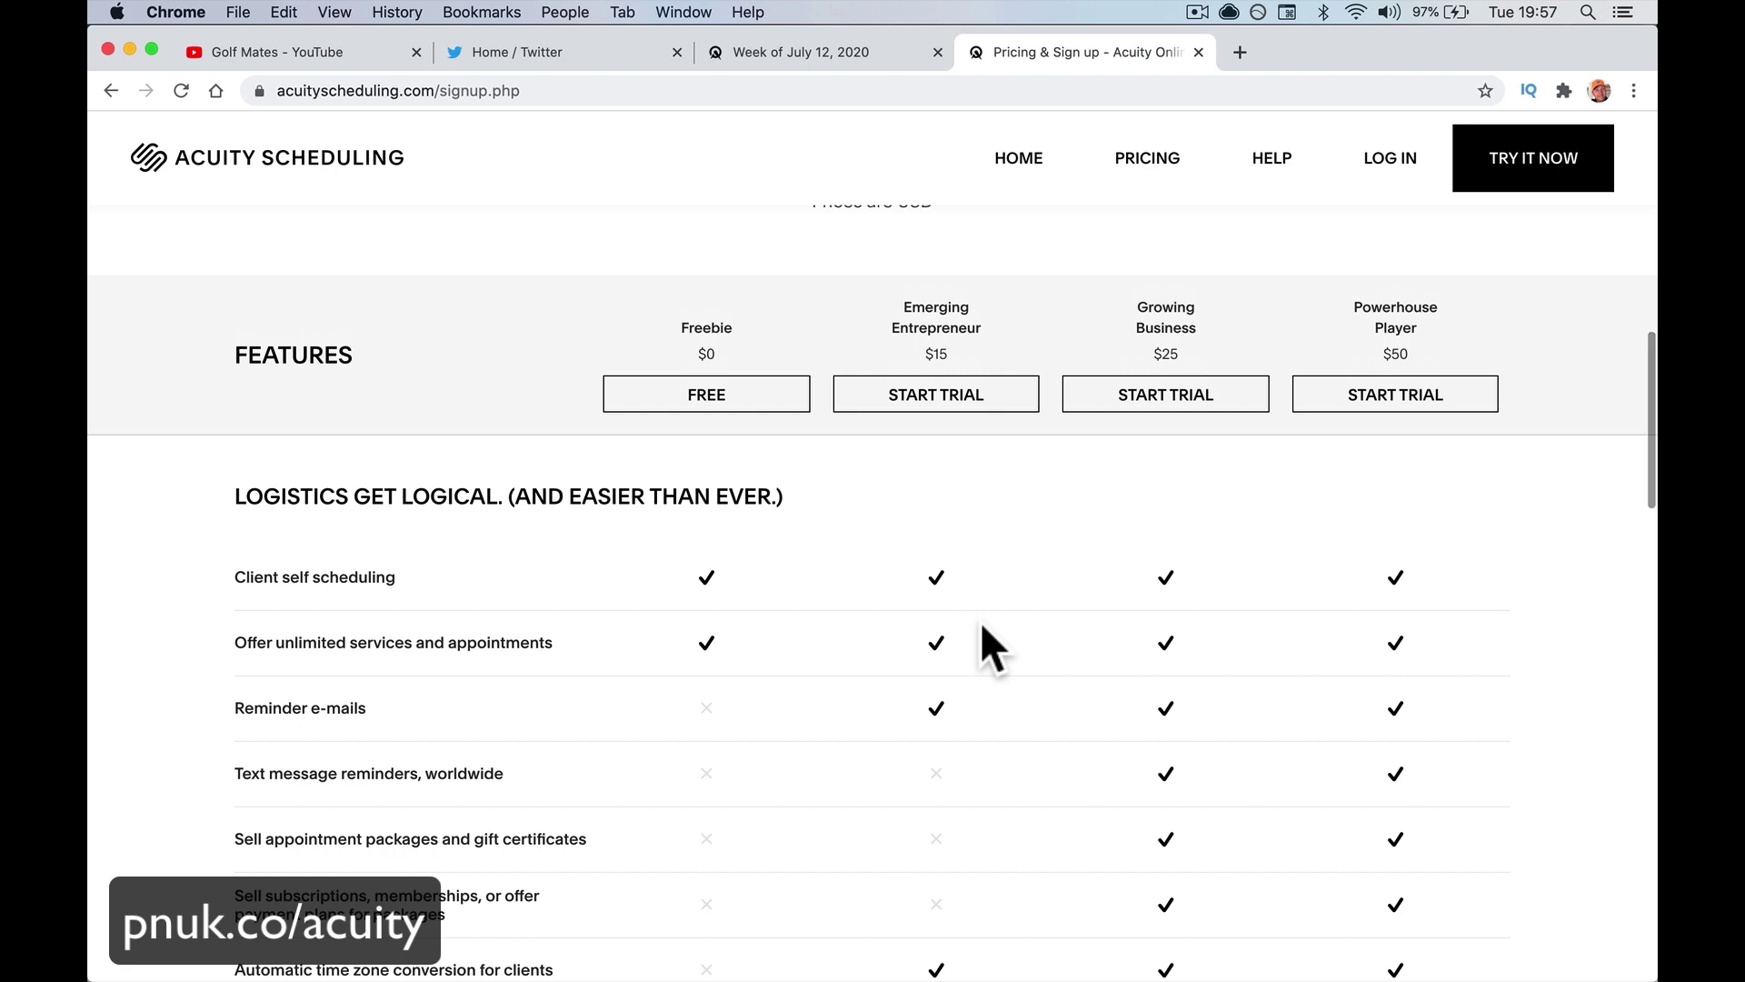
scroll(982, 626, up, 1)
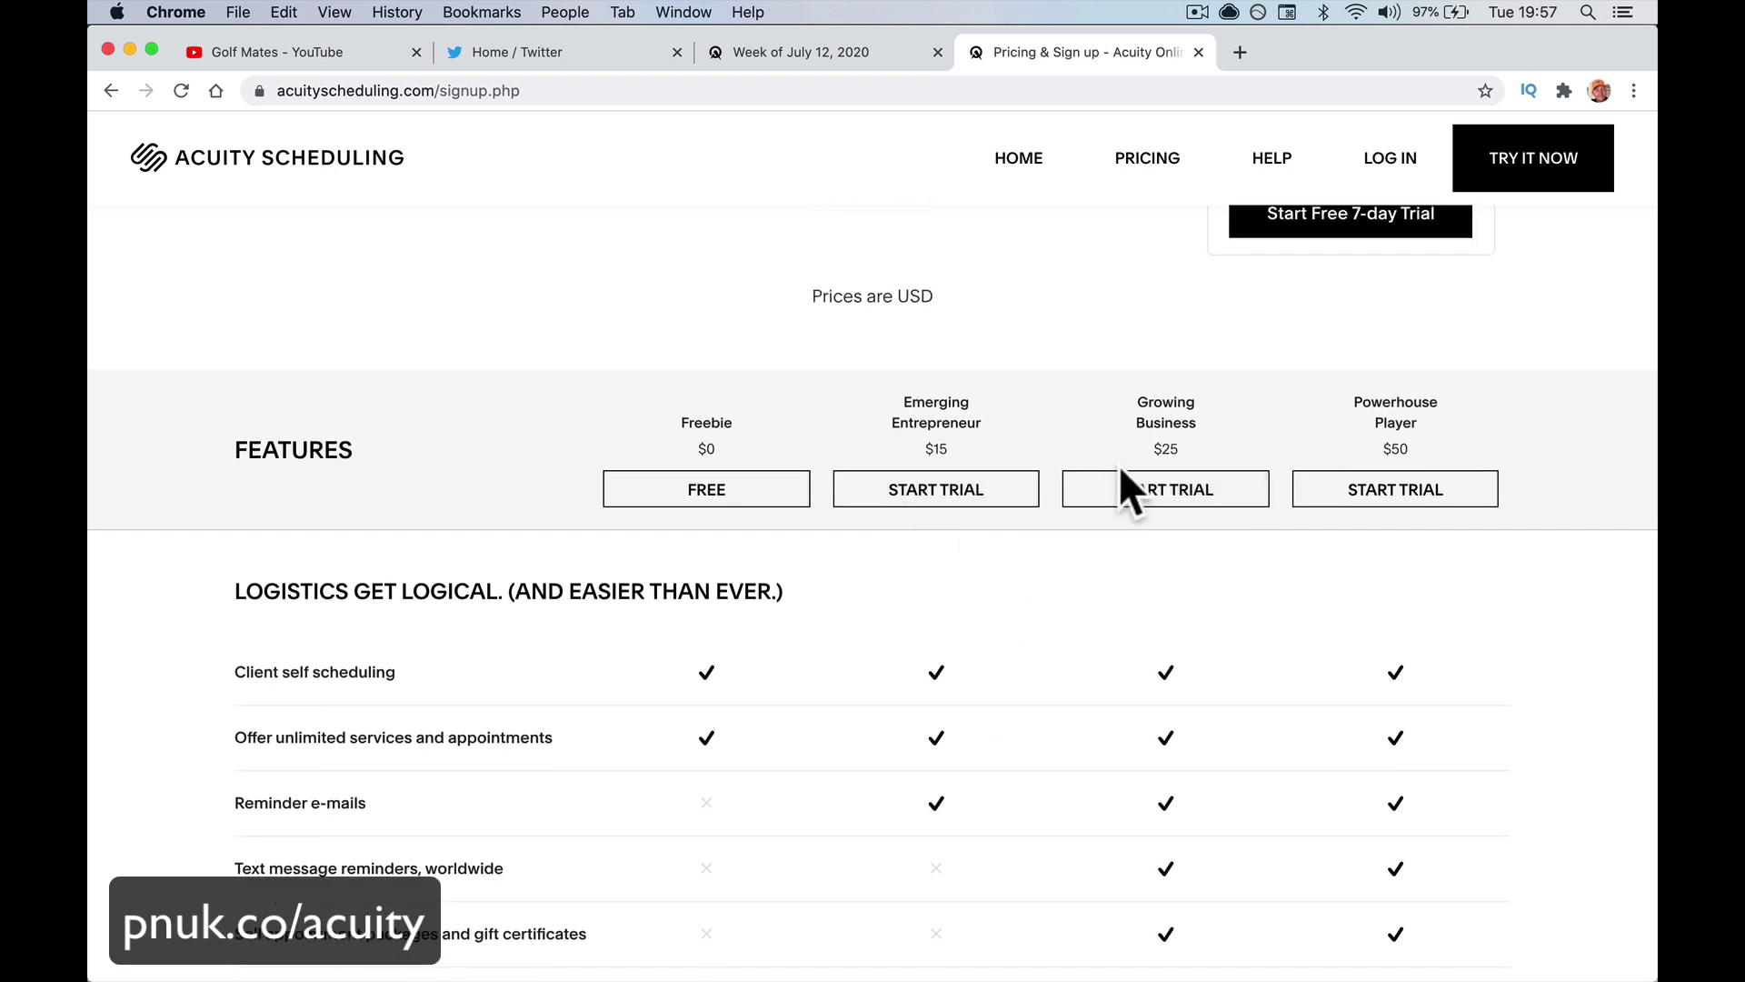
scroll(936, 463, up, 1)
scroll(936, 463, down, 3)
scroll(937, 463, down, 2)
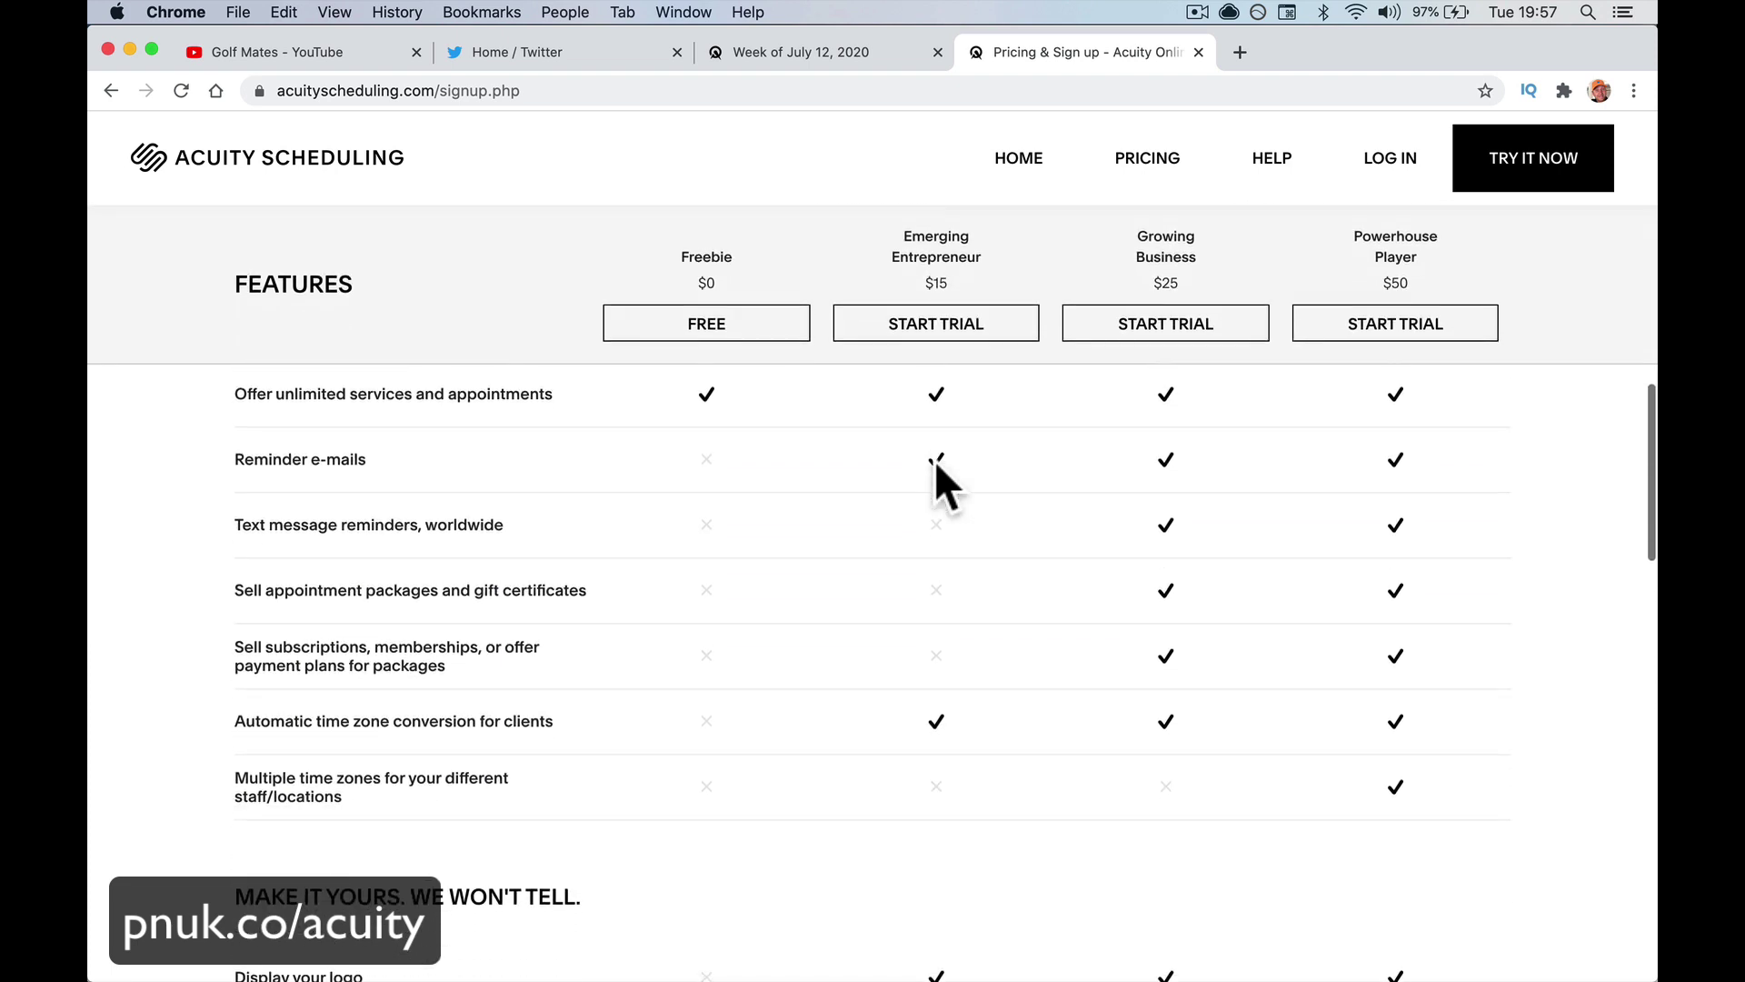
Scroll back up to the pricing cards showing Growing at $25/mo as Most Popular
scroll(937, 464, up, 3)
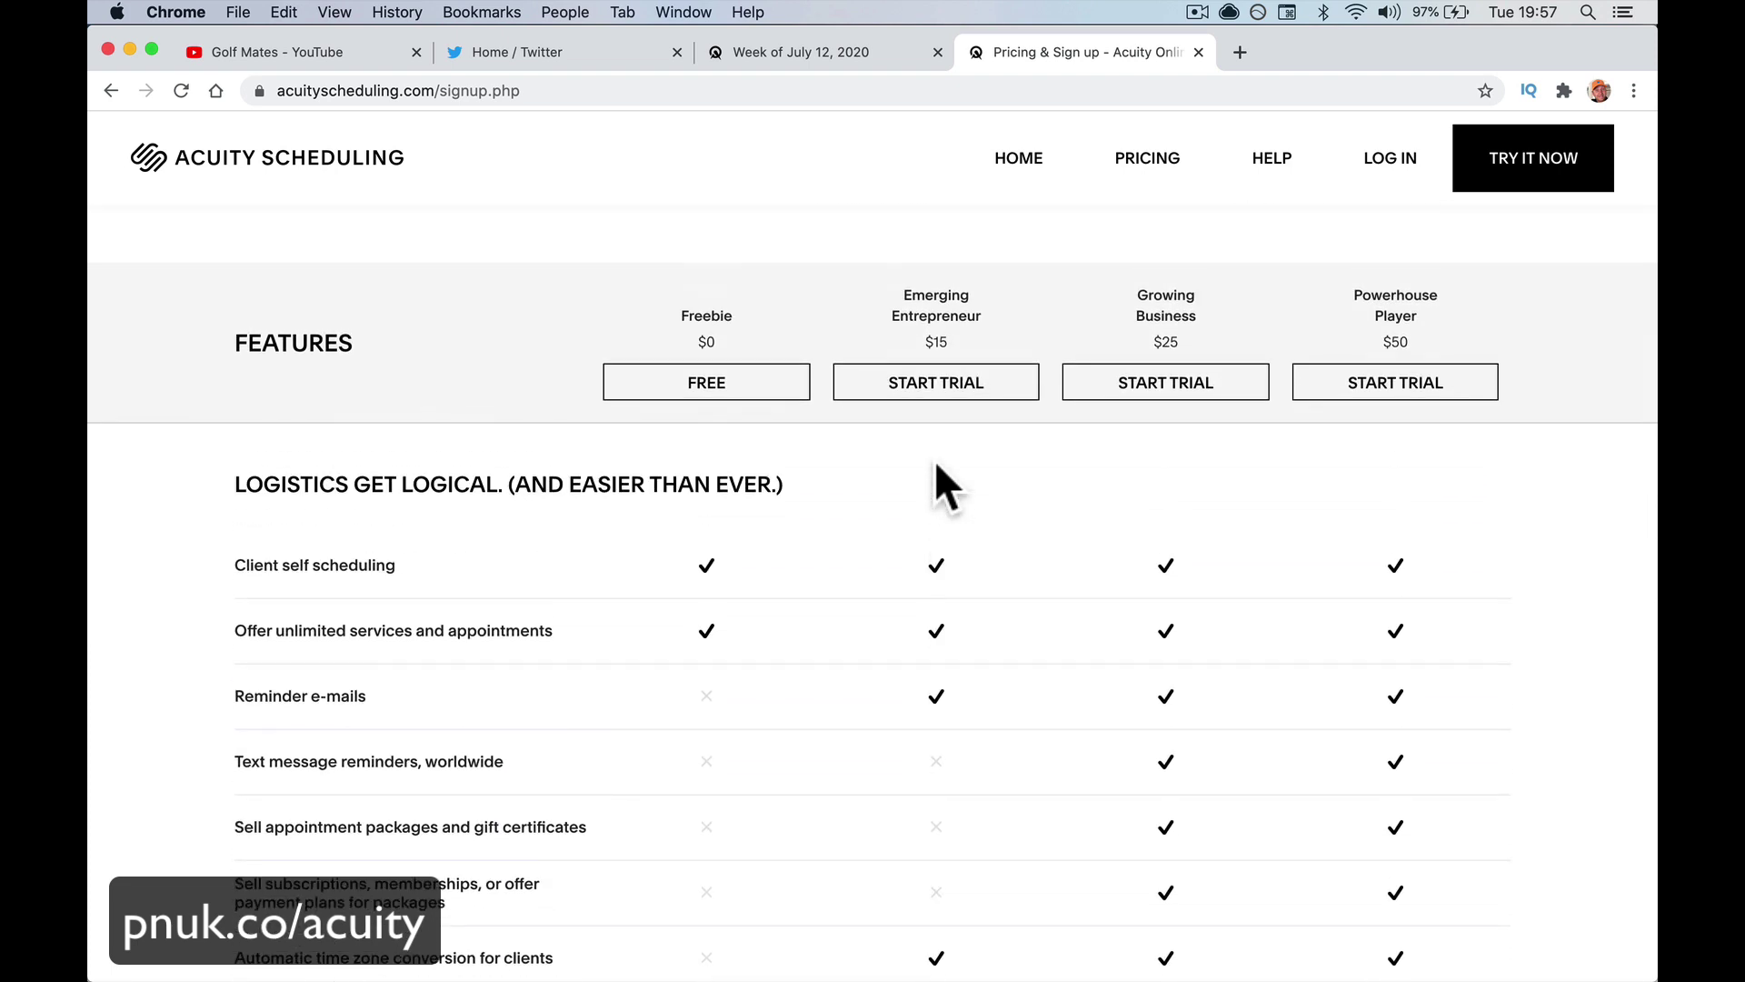
scroll(936, 464, up, 3)
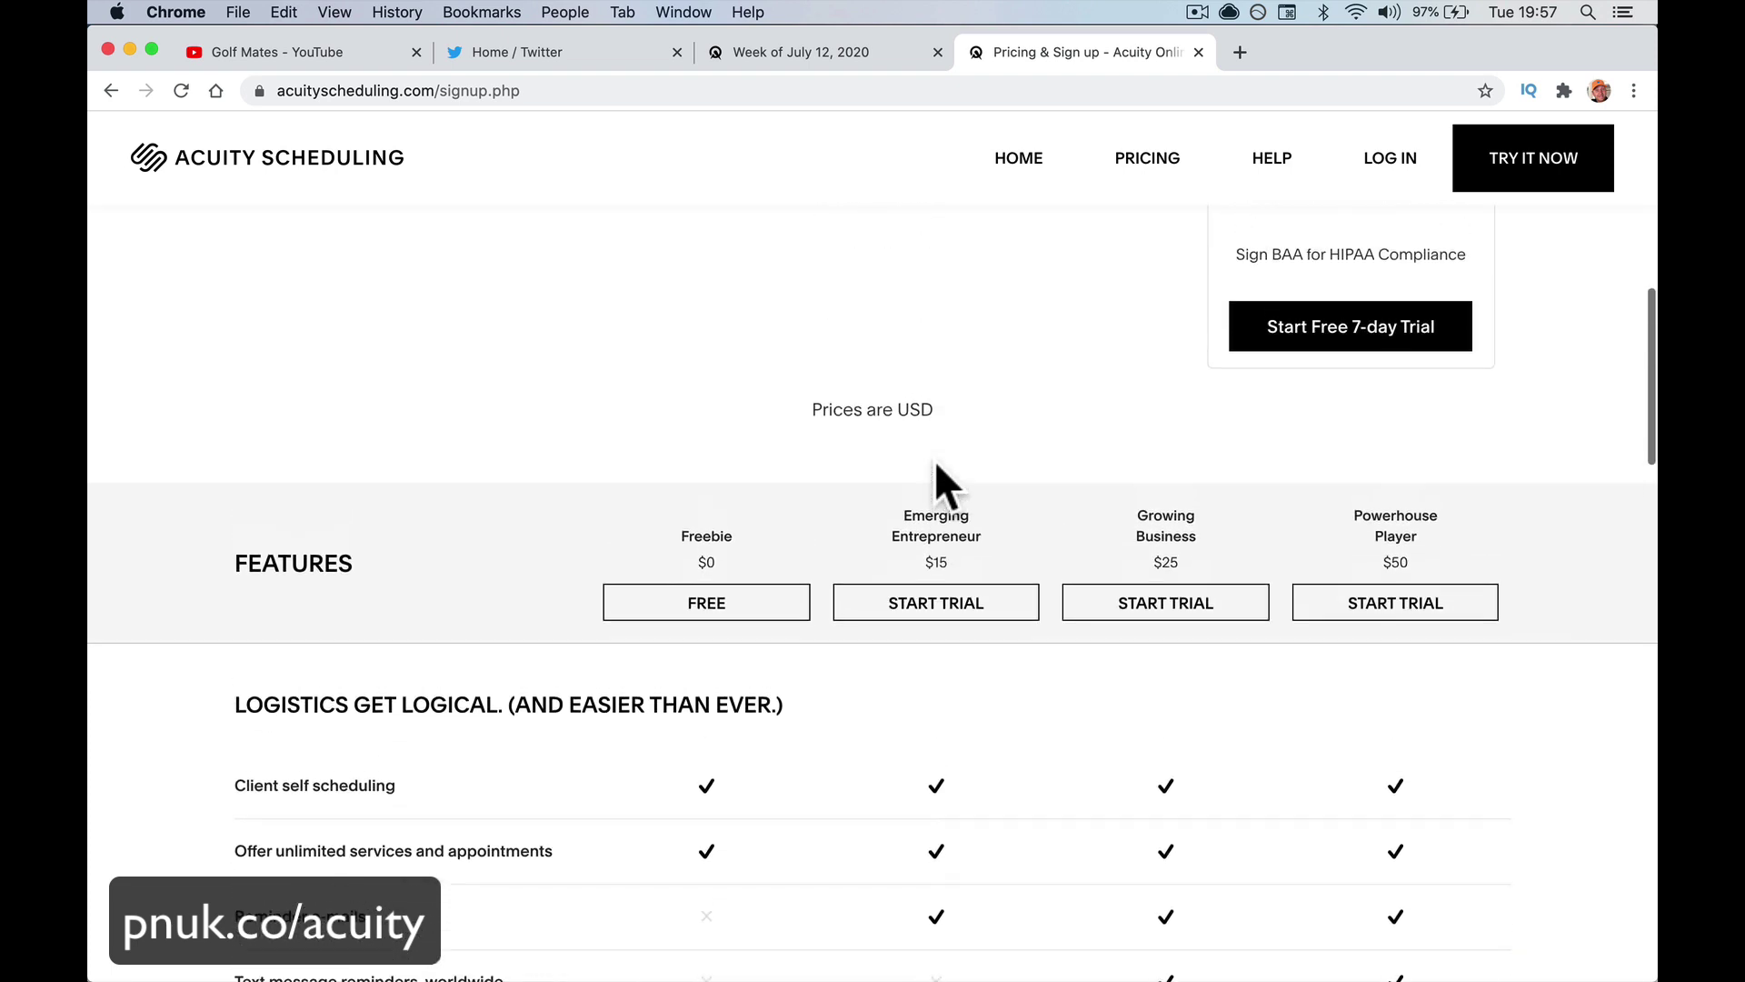
scroll(934, 459, up, 8)
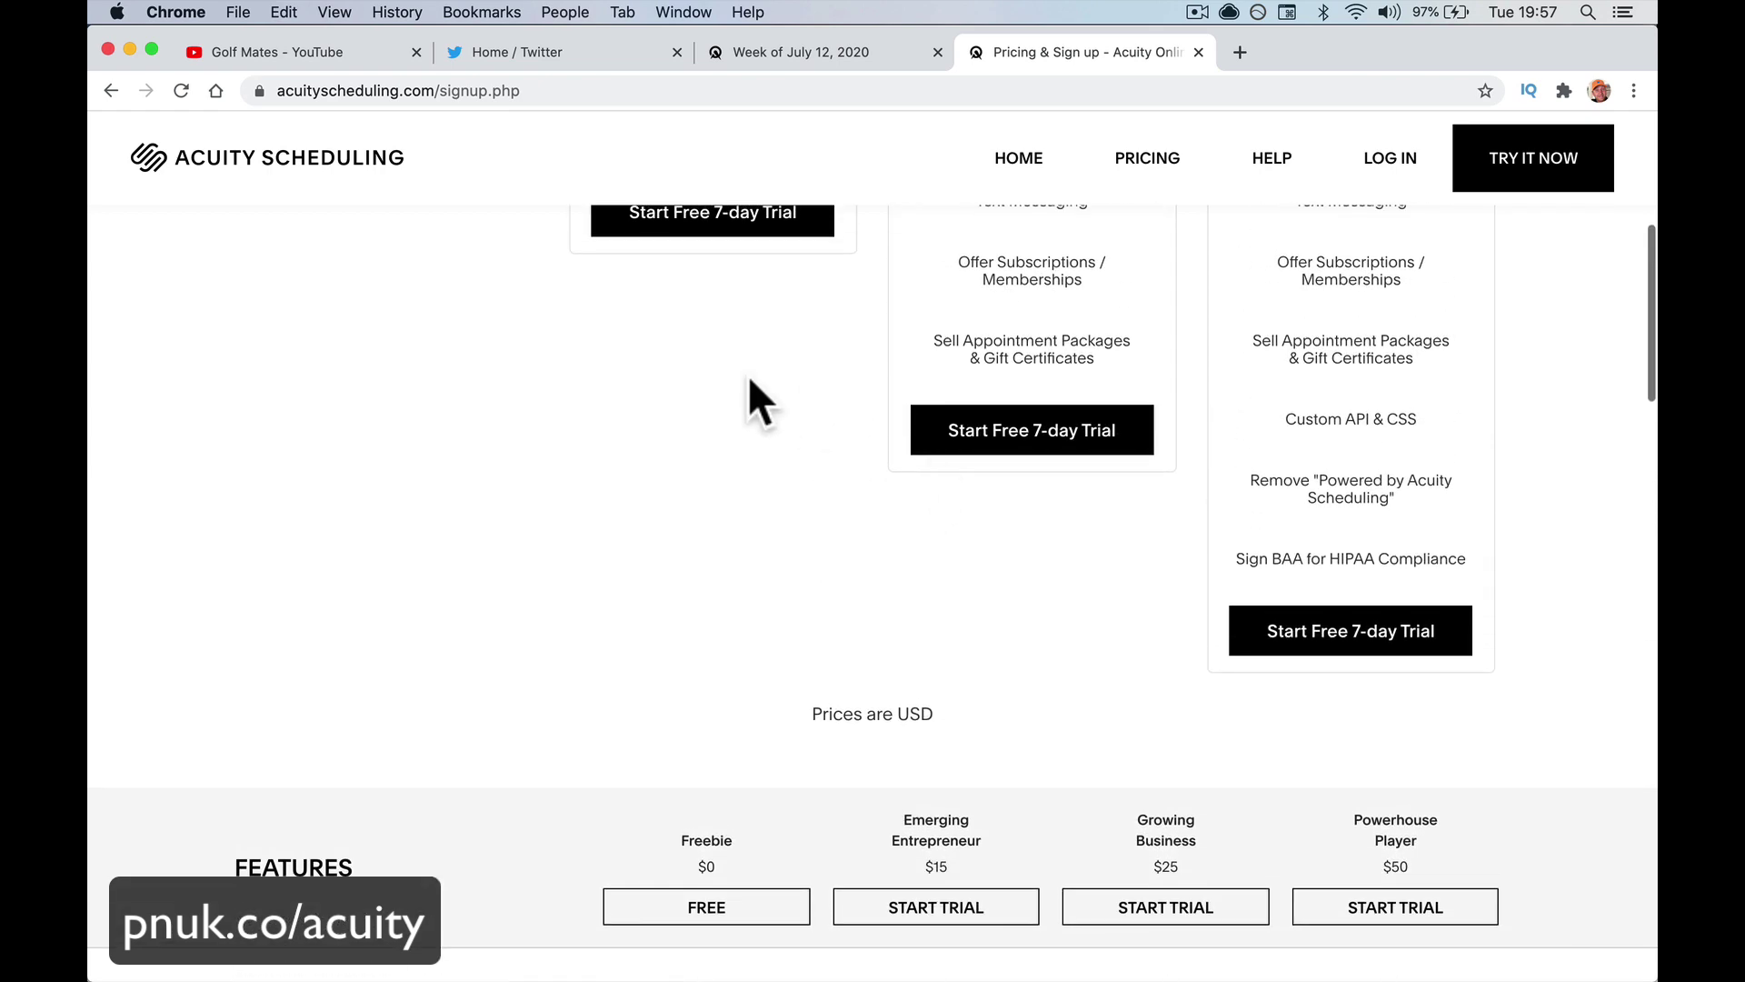
scroll(753, 376, up, 1)
scroll(763, 234, up, 2)
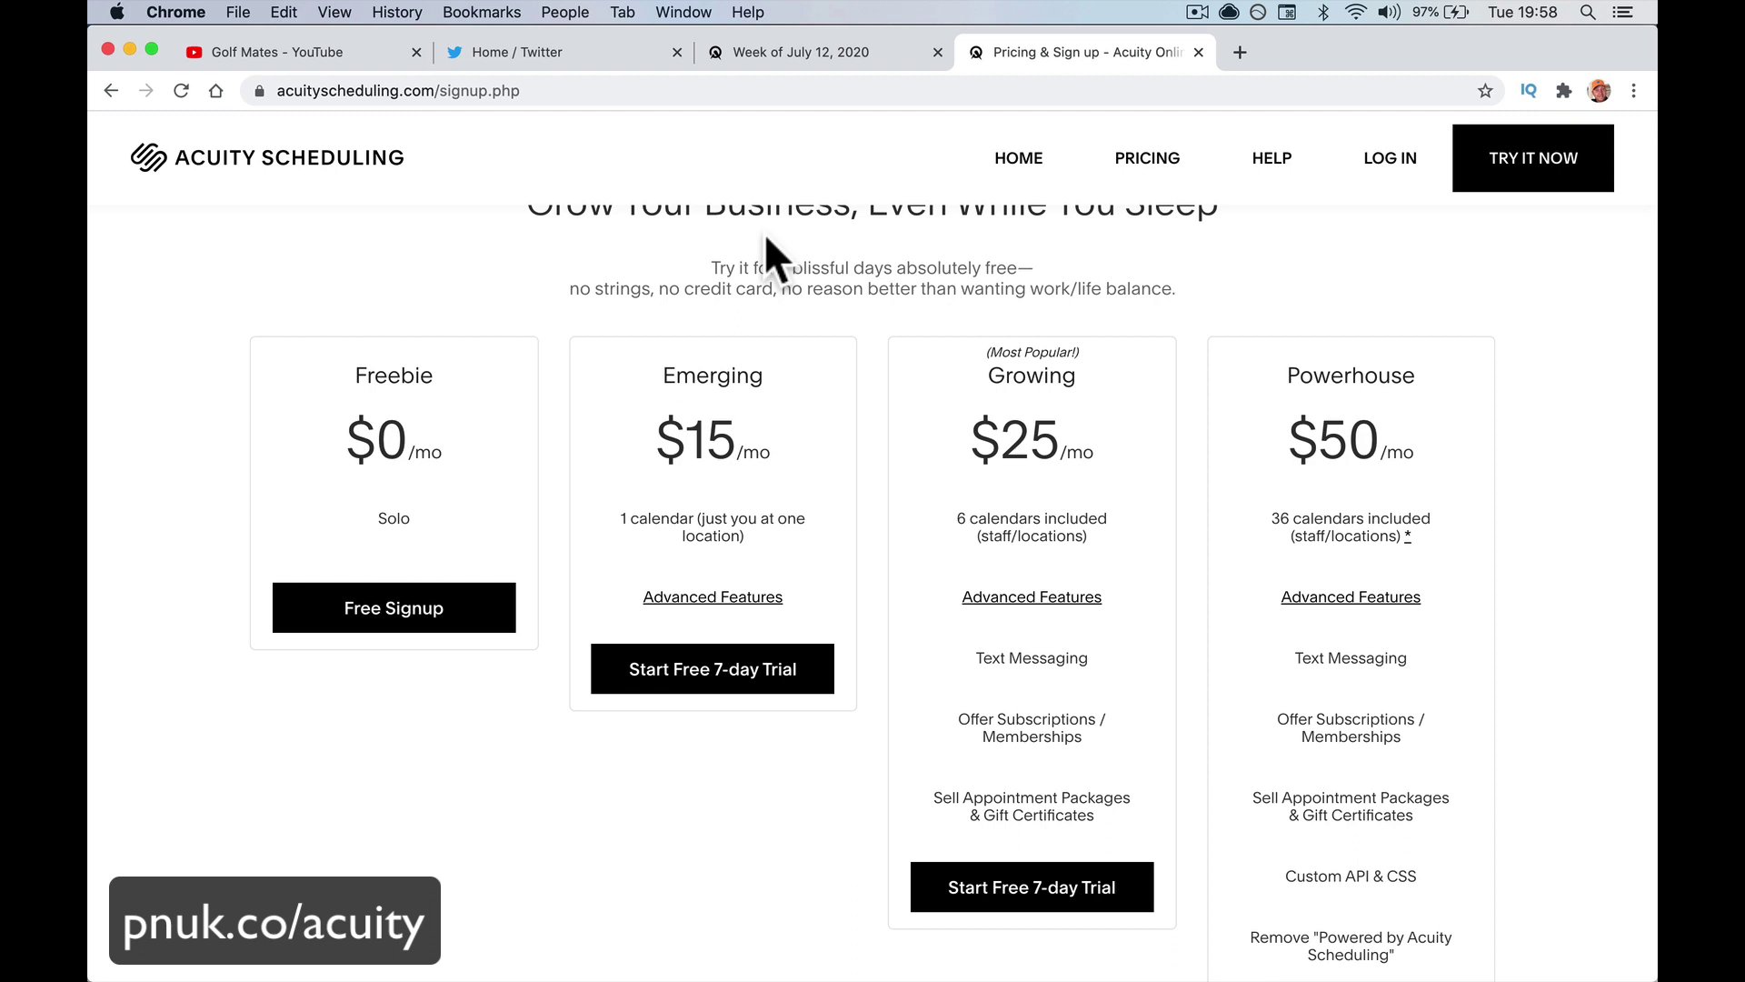
Close the Pricing tab to reveal the July 12, 2020 week calendar, and quit WhatsApp
key(super+w)
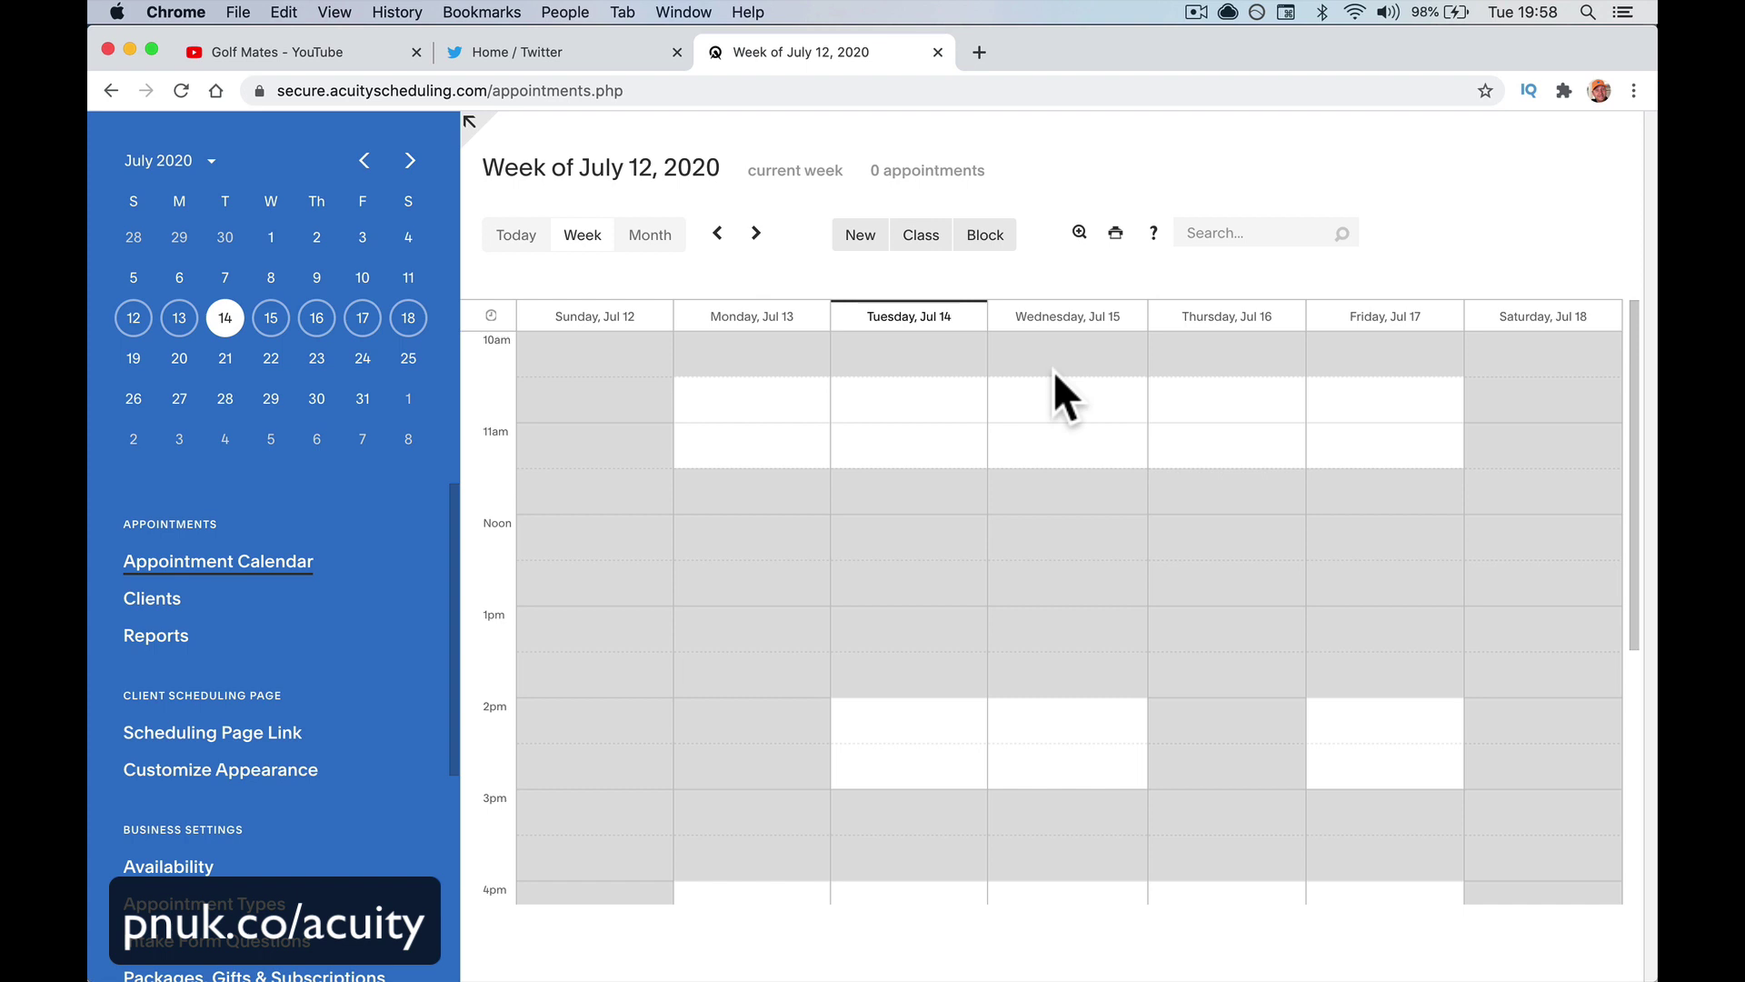
right_click(907, 943)
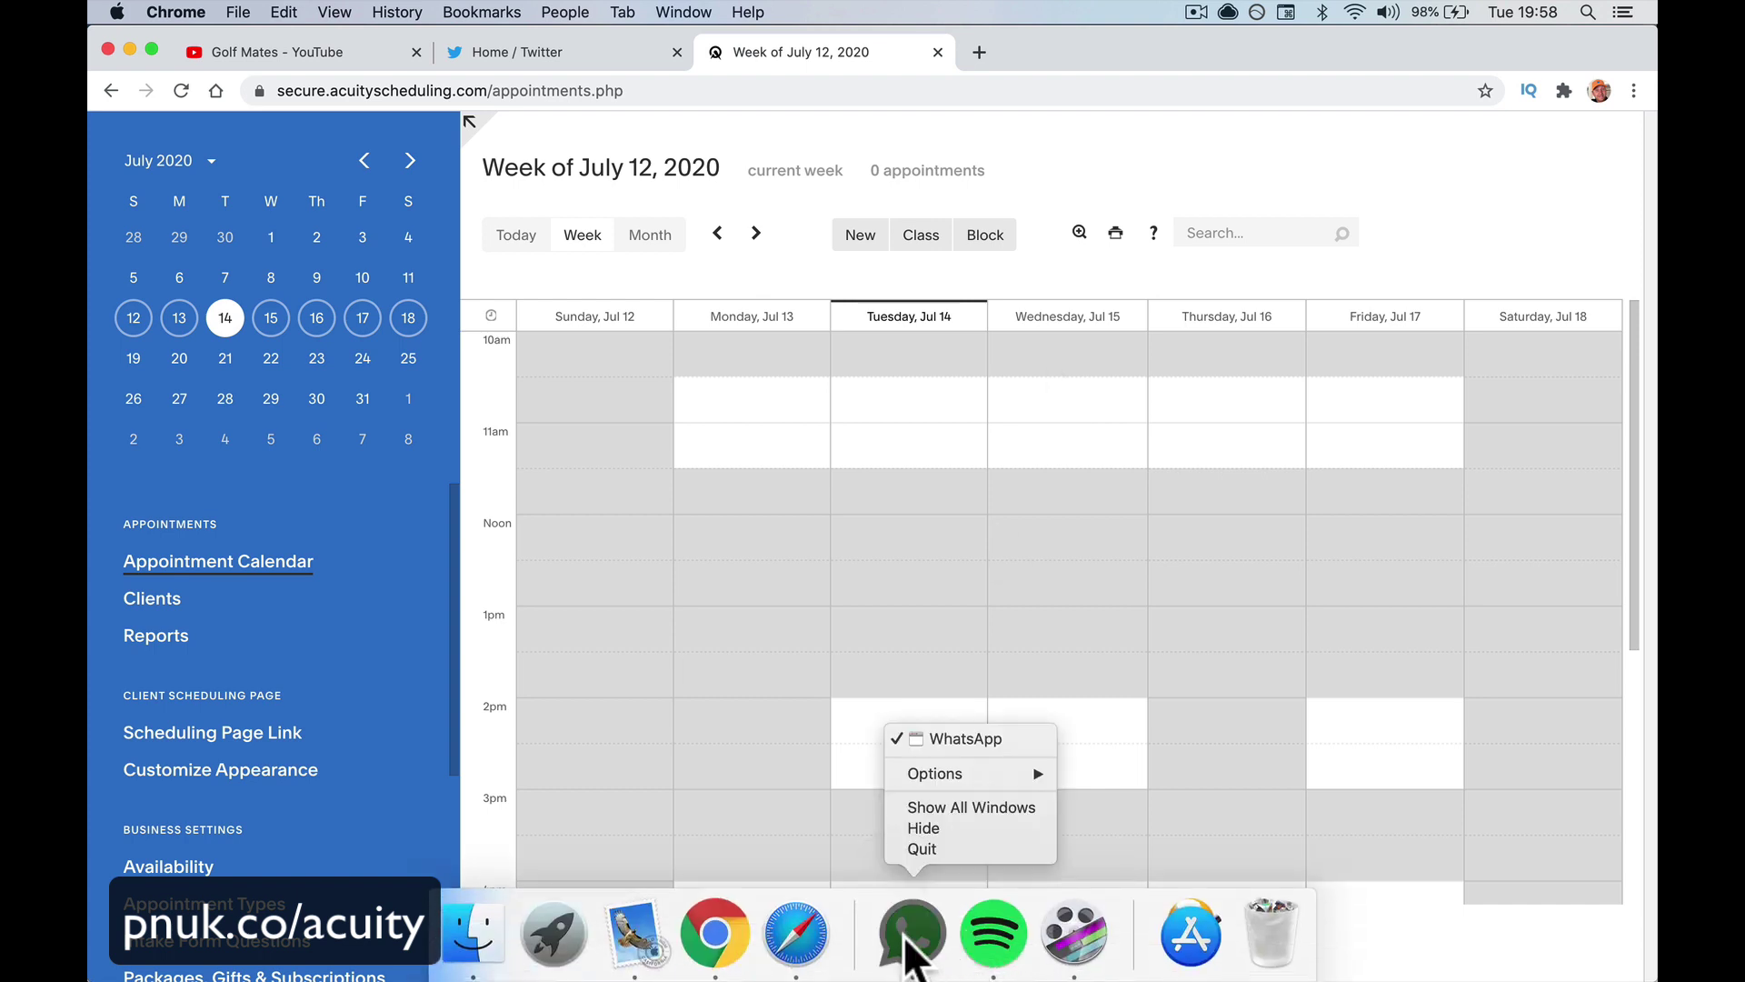
click(924, 849)
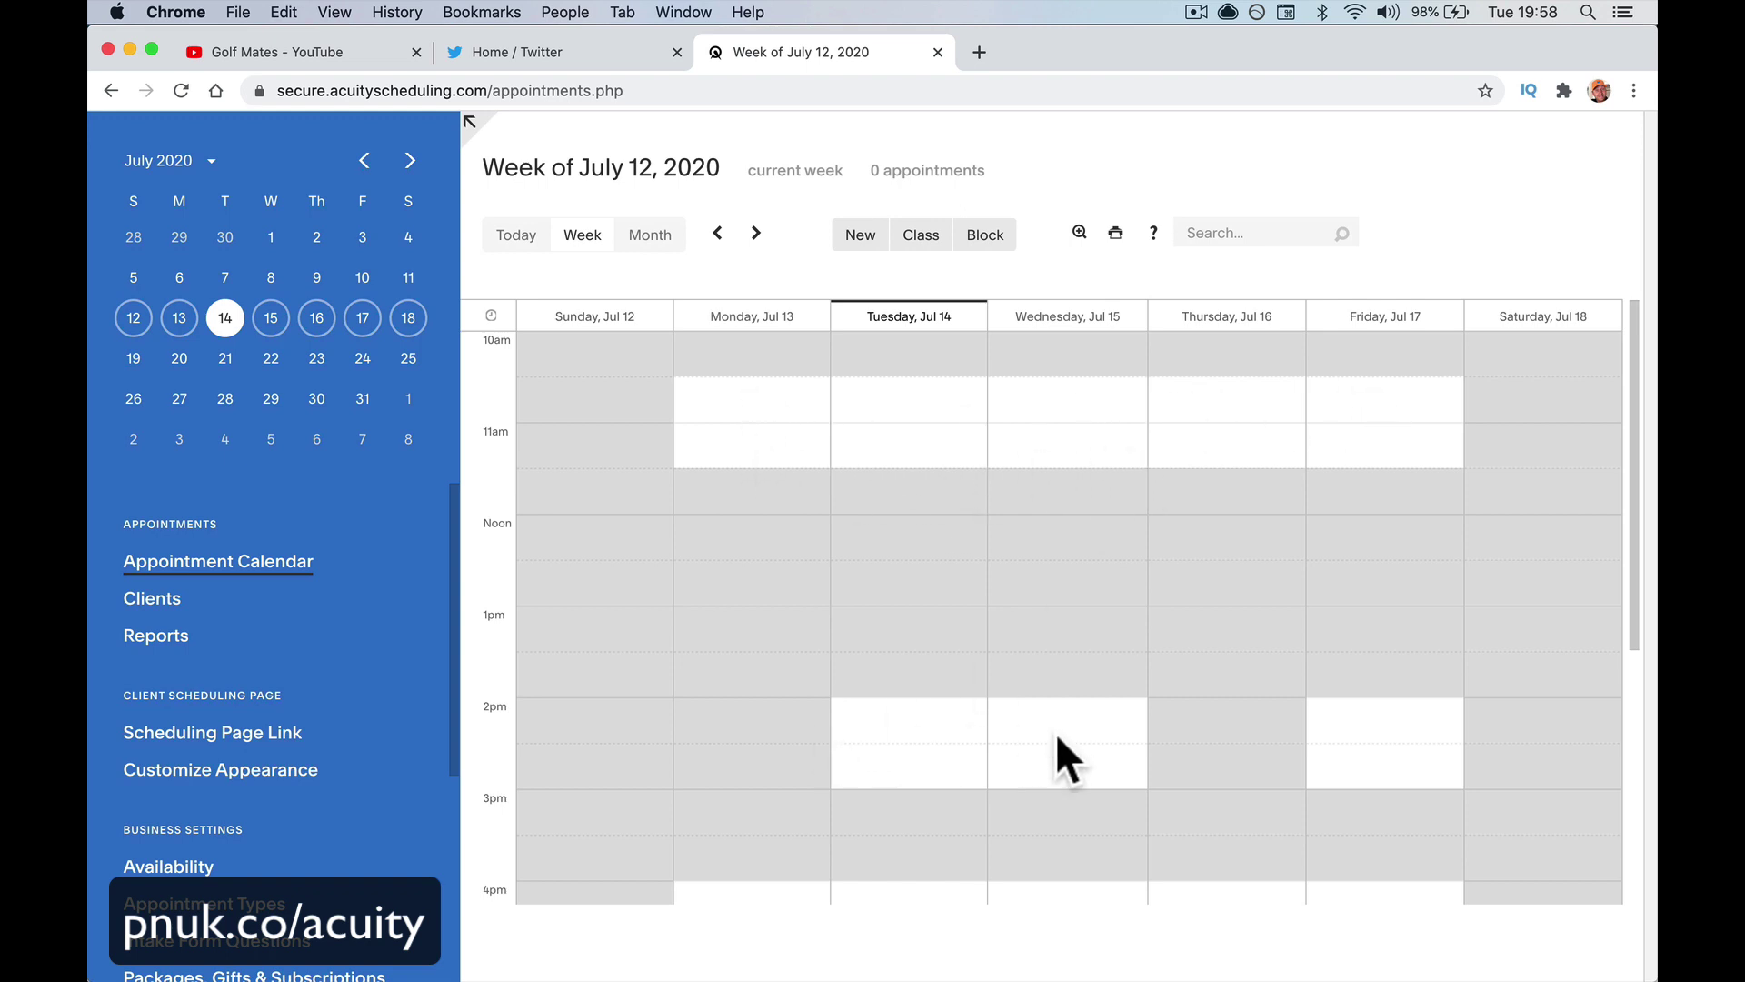
scroll(1056, 741, down, 5)
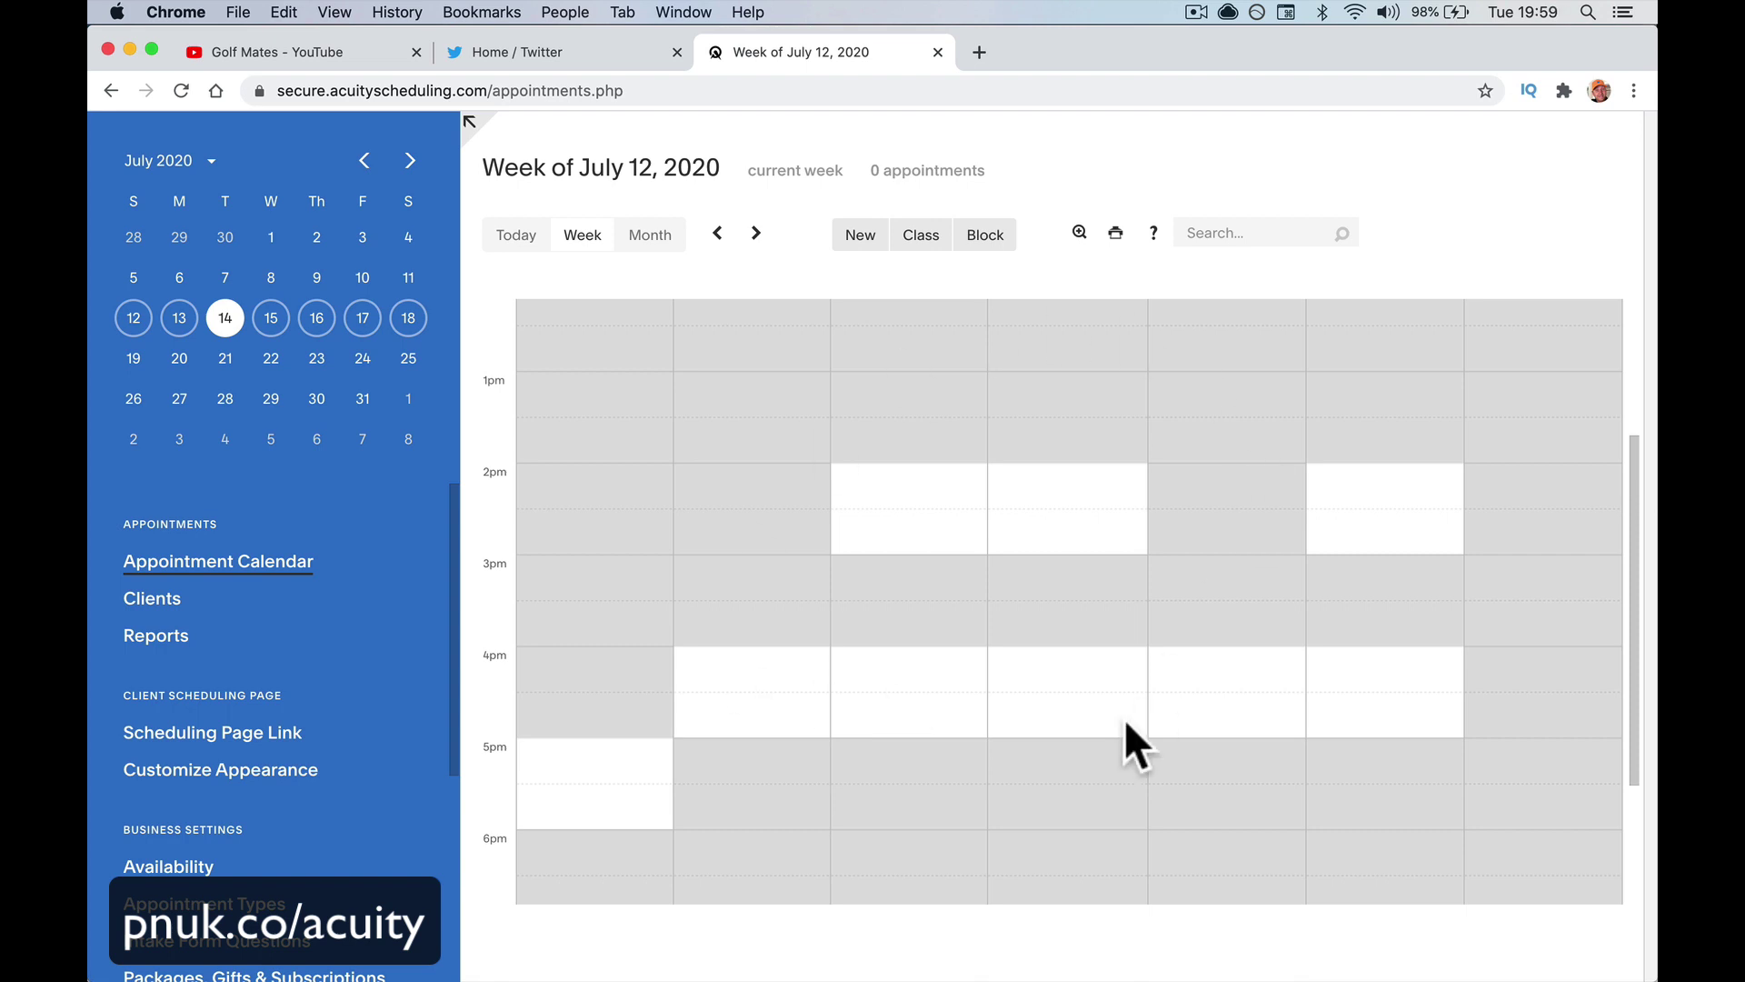
scroll(1109, 637, down, 5)
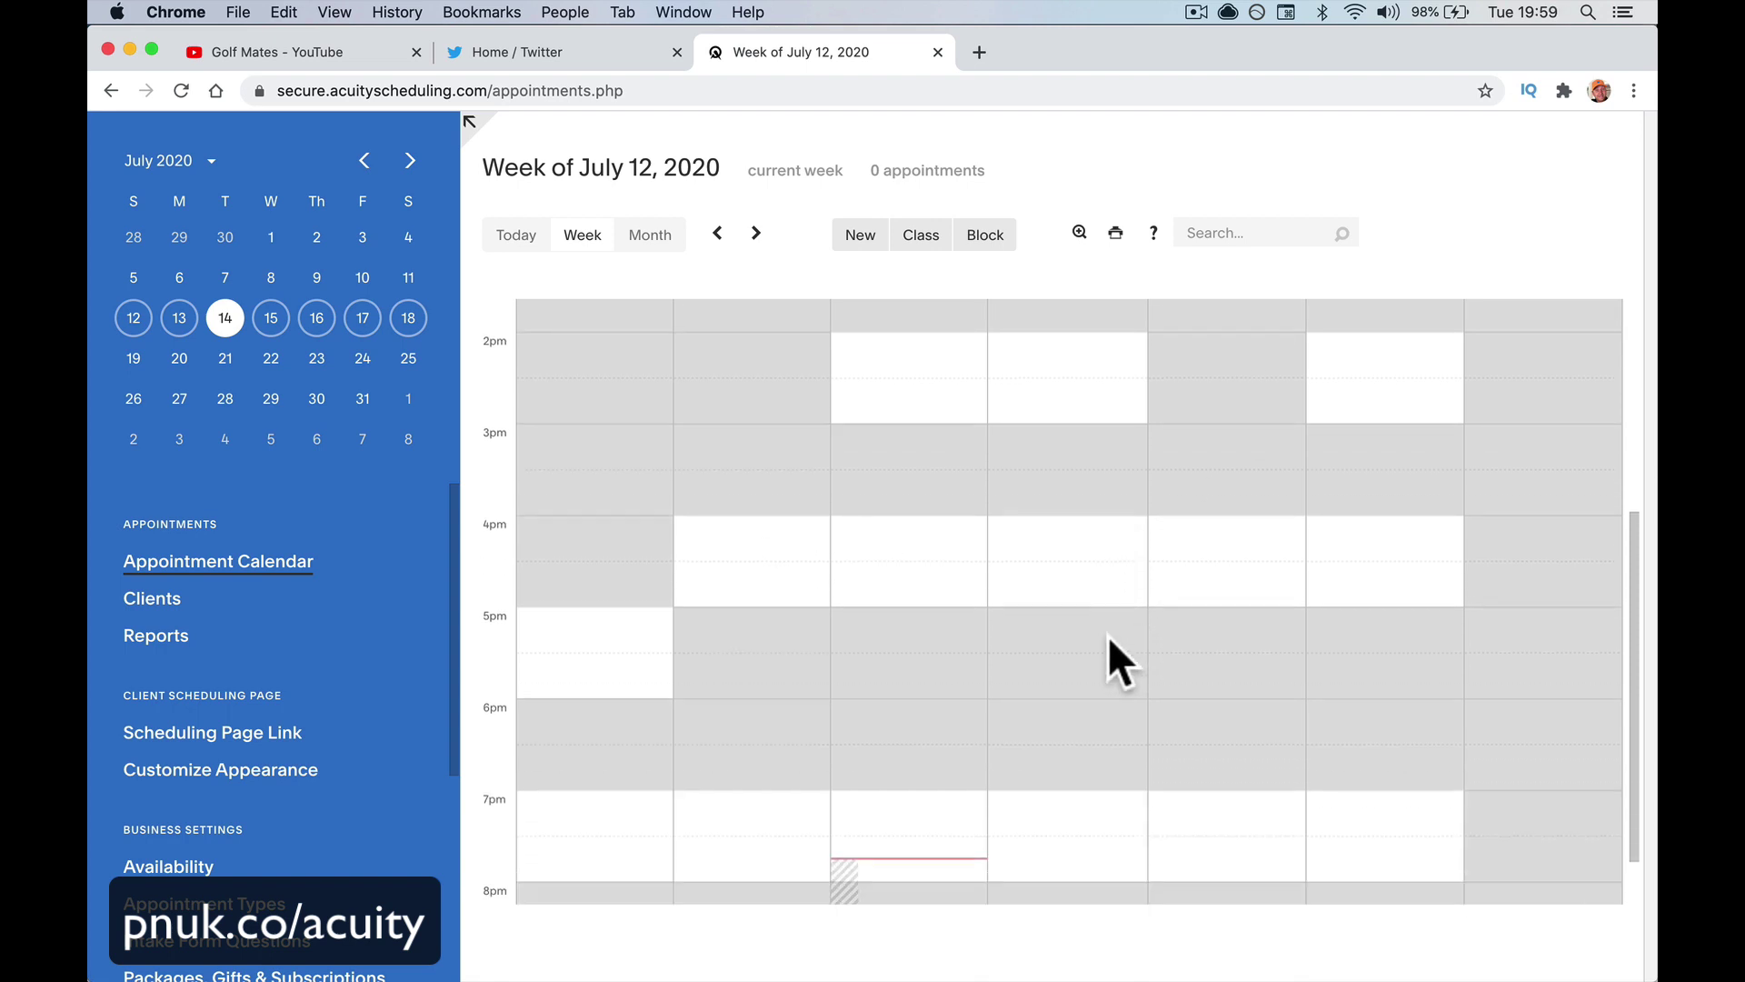
scroll(1109, 636, up, 3)
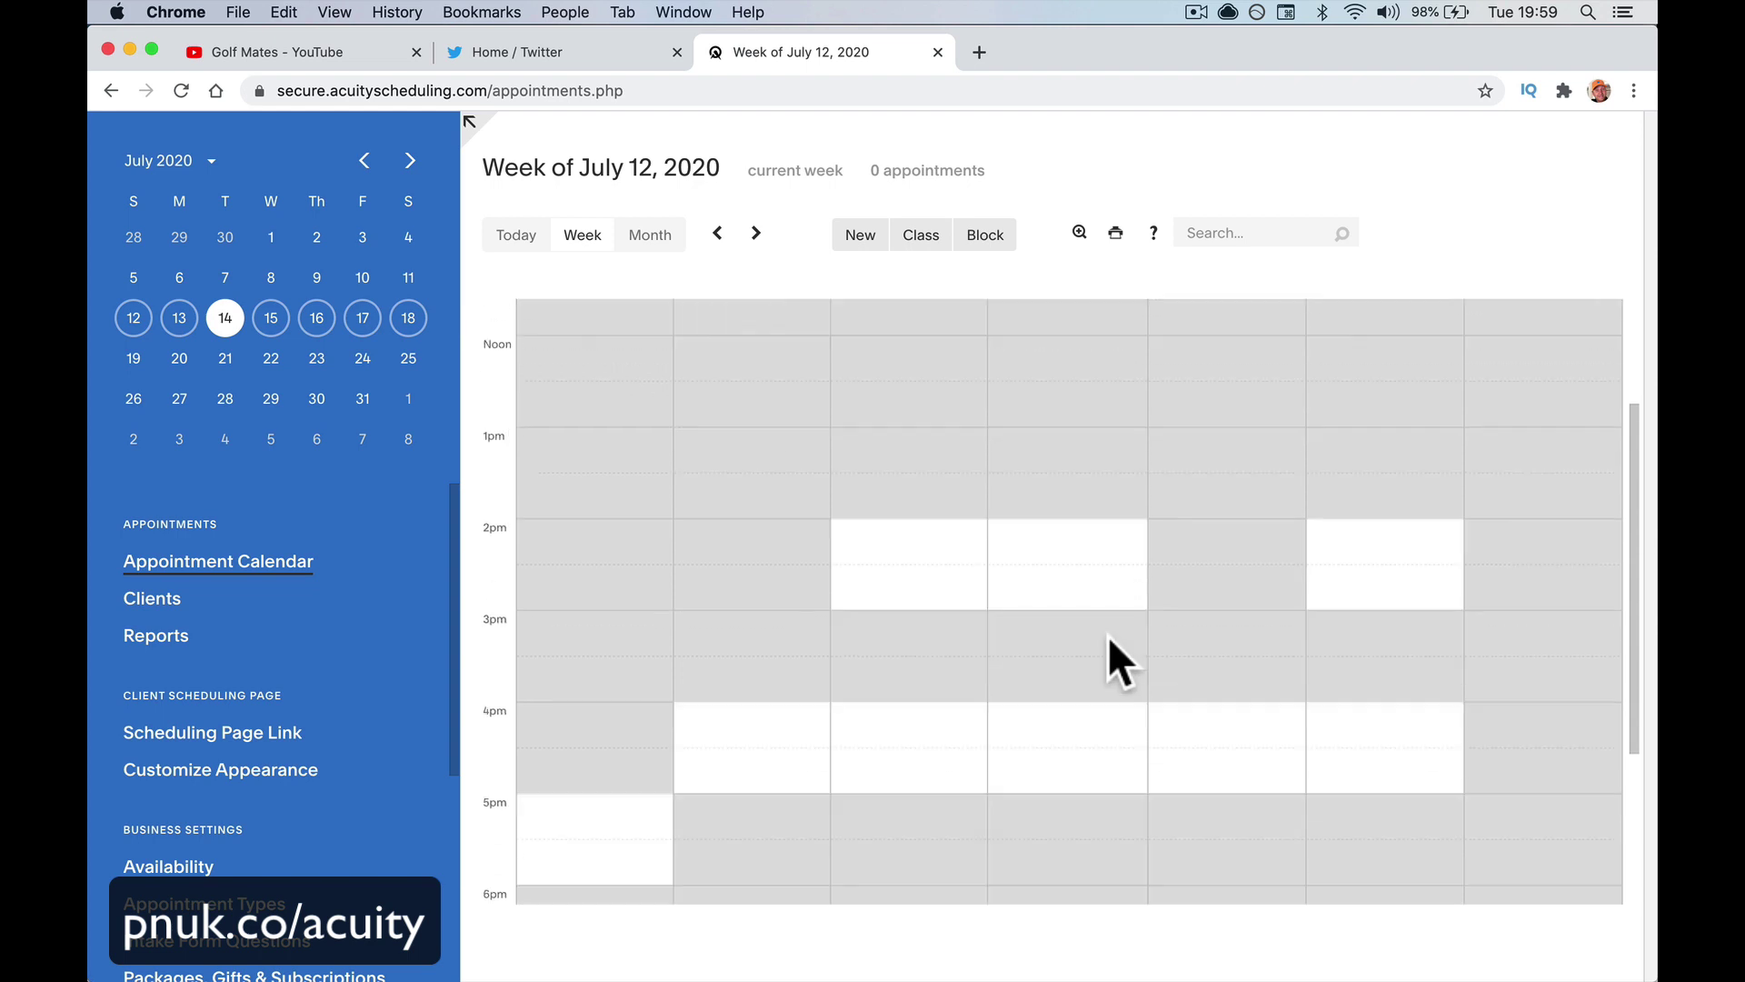
click(755, 233)
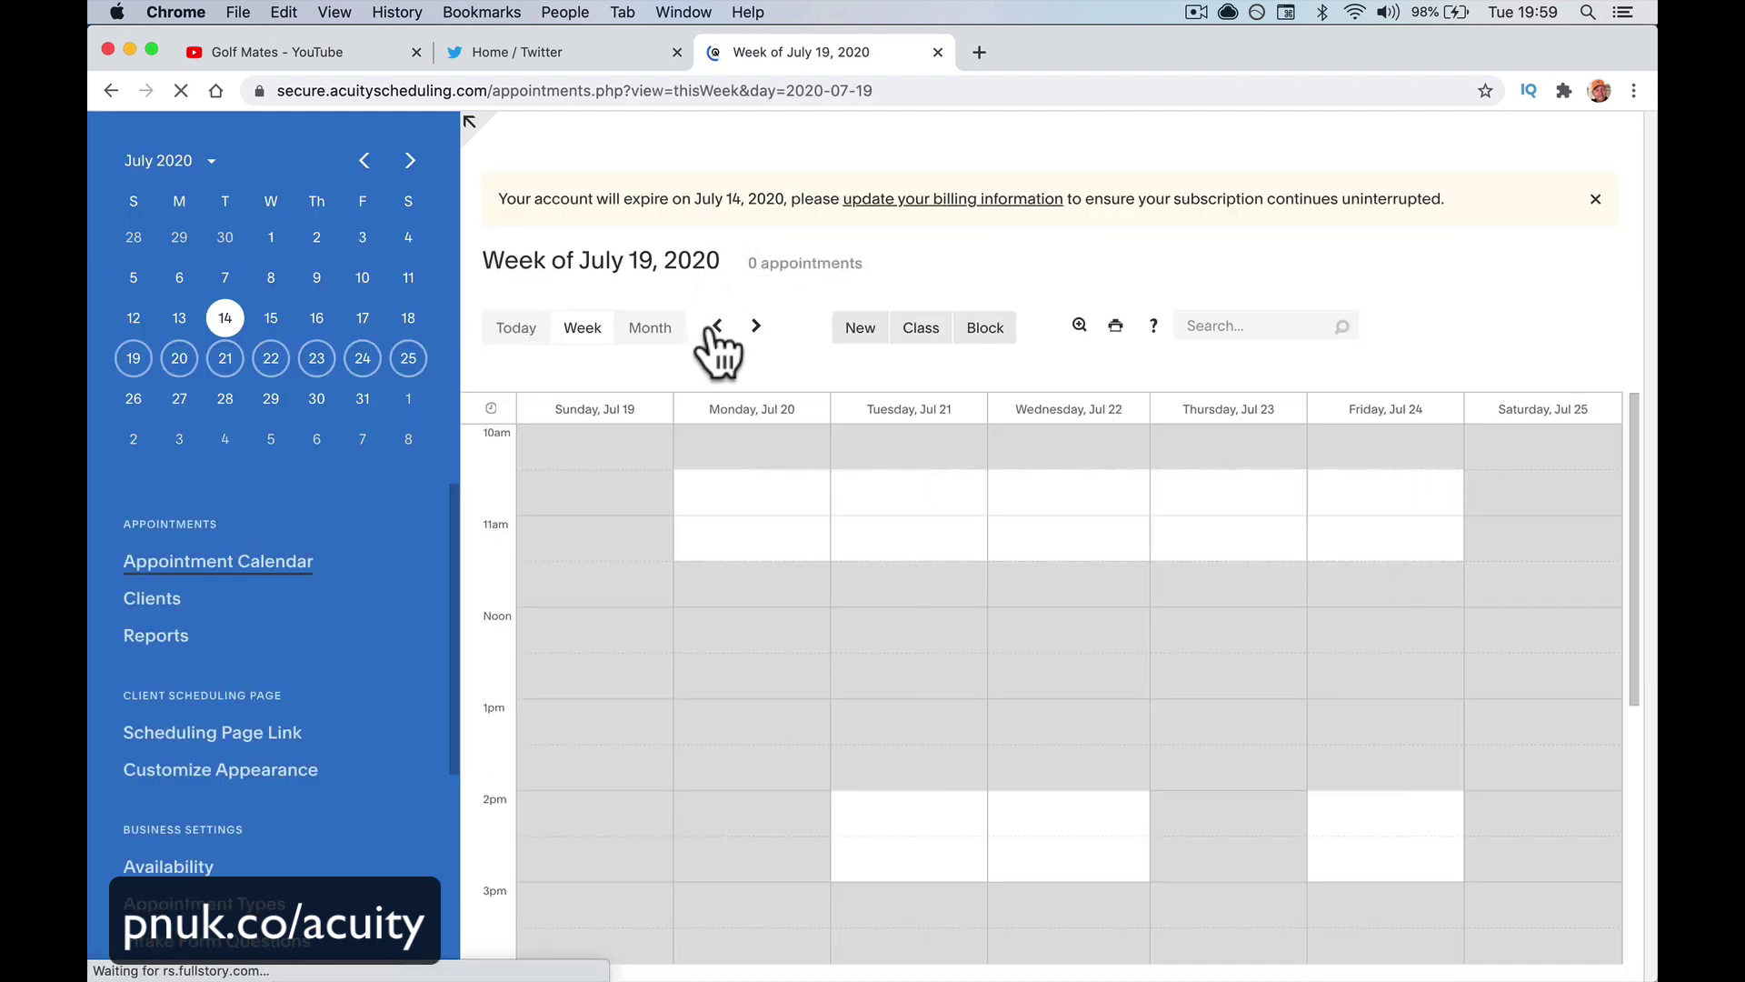
click(1595, 198)
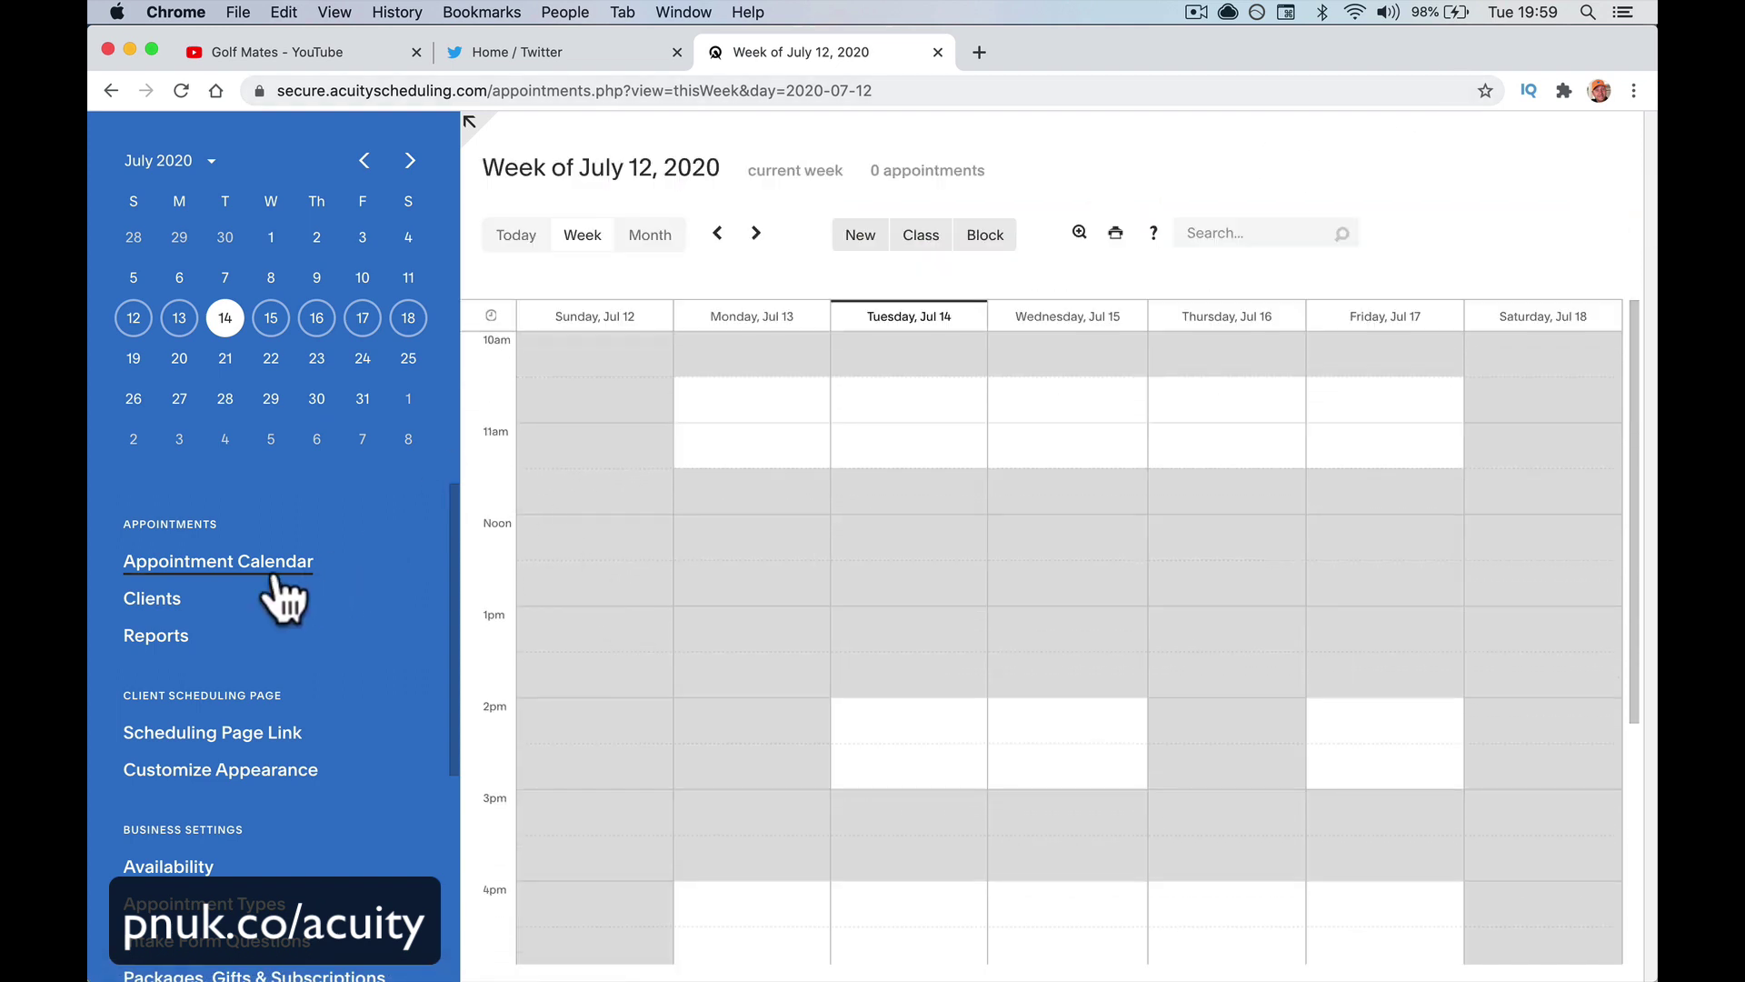
Open the 21-client list and view test client 1312's record with its April 13, 2020 appointment
click(180, 602)
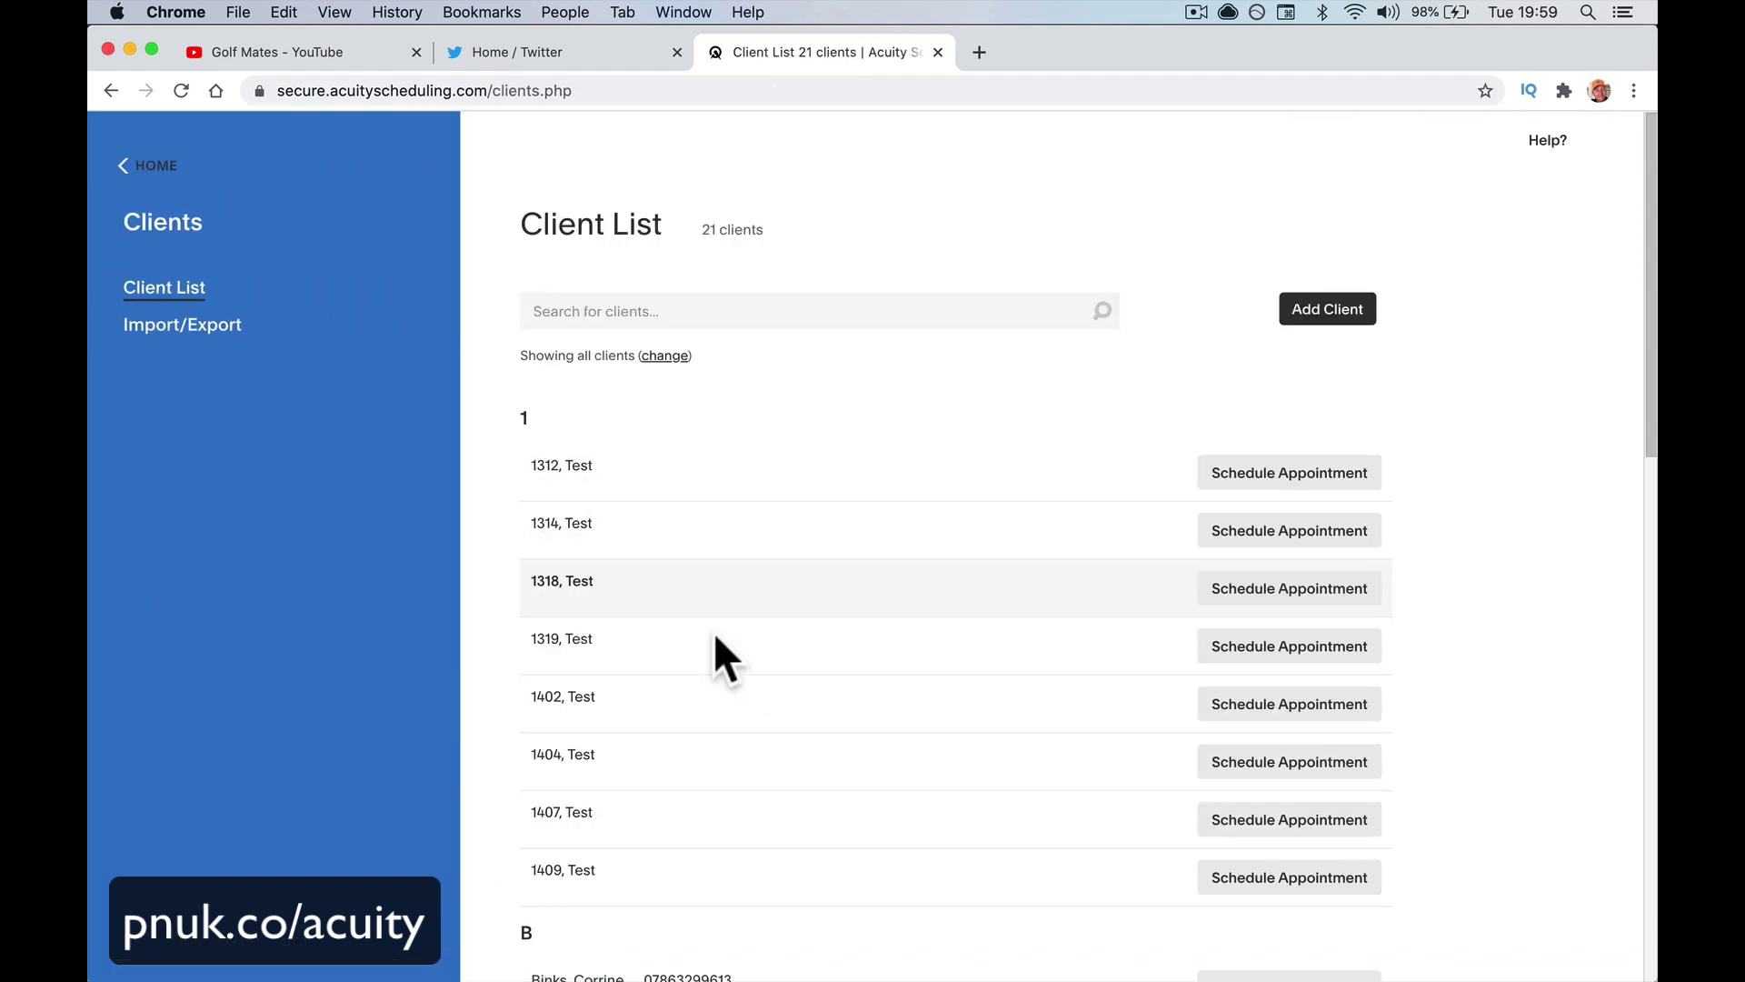
click(559, 471)
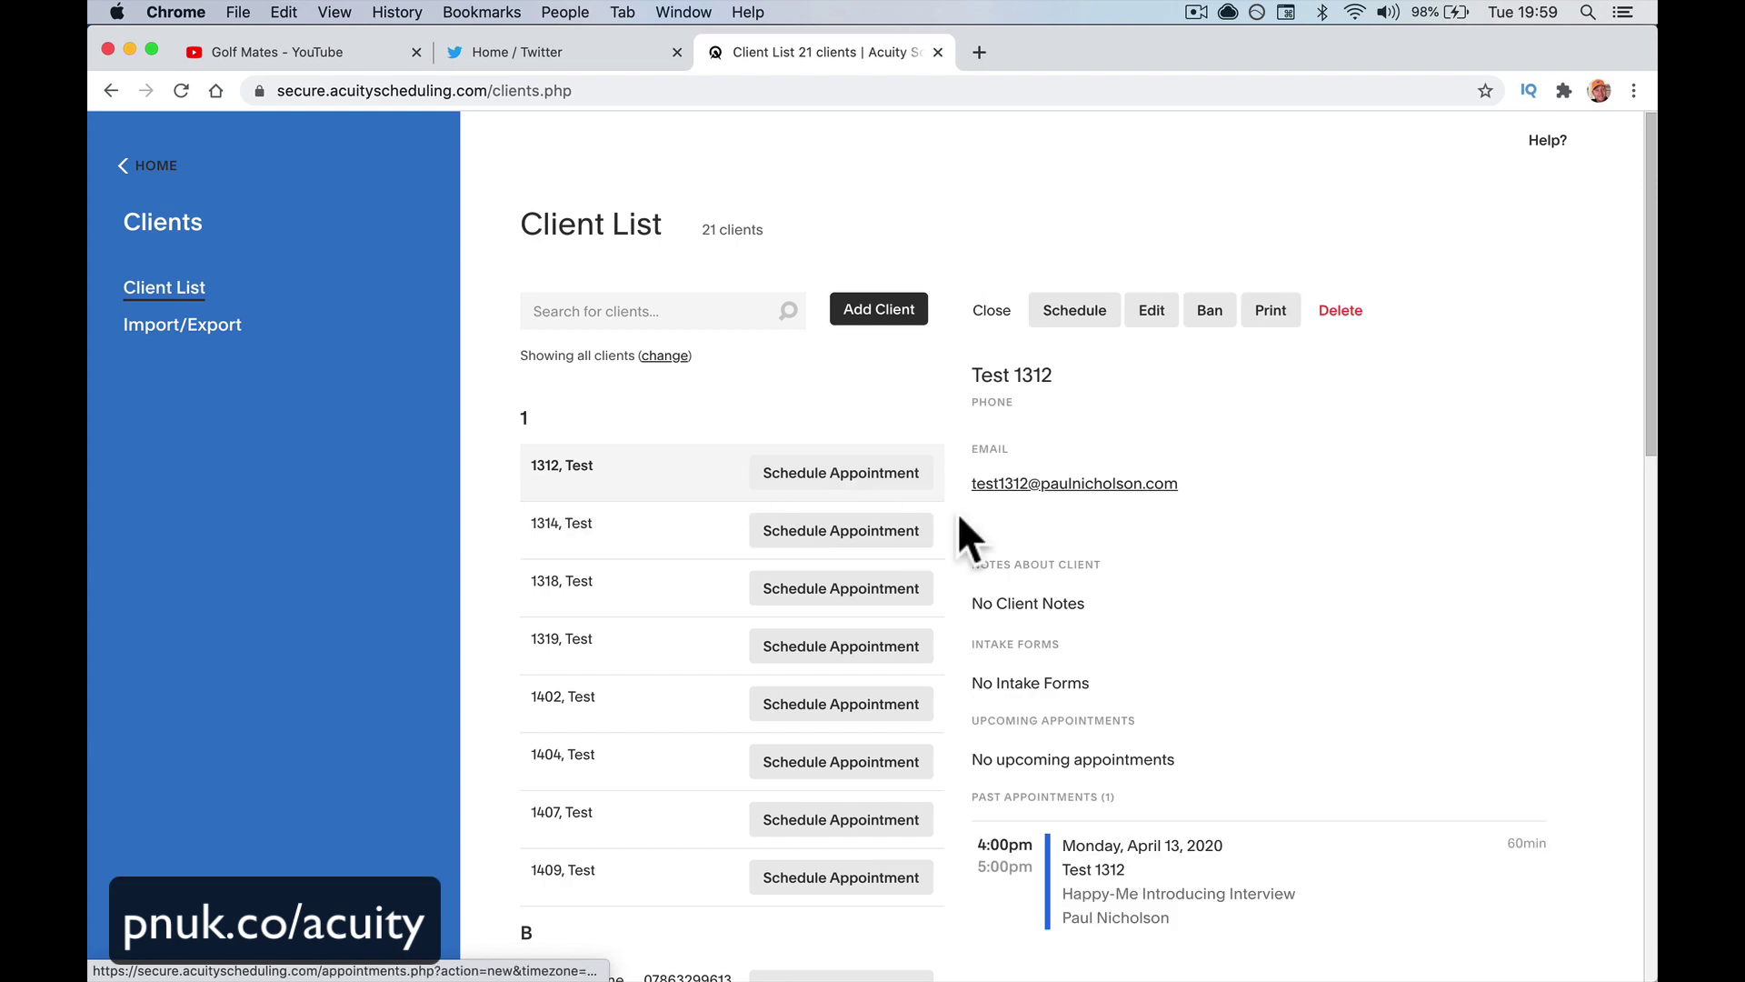
scroll(1161, 757, down, 2)
scroll(1161, 760, down, 4)
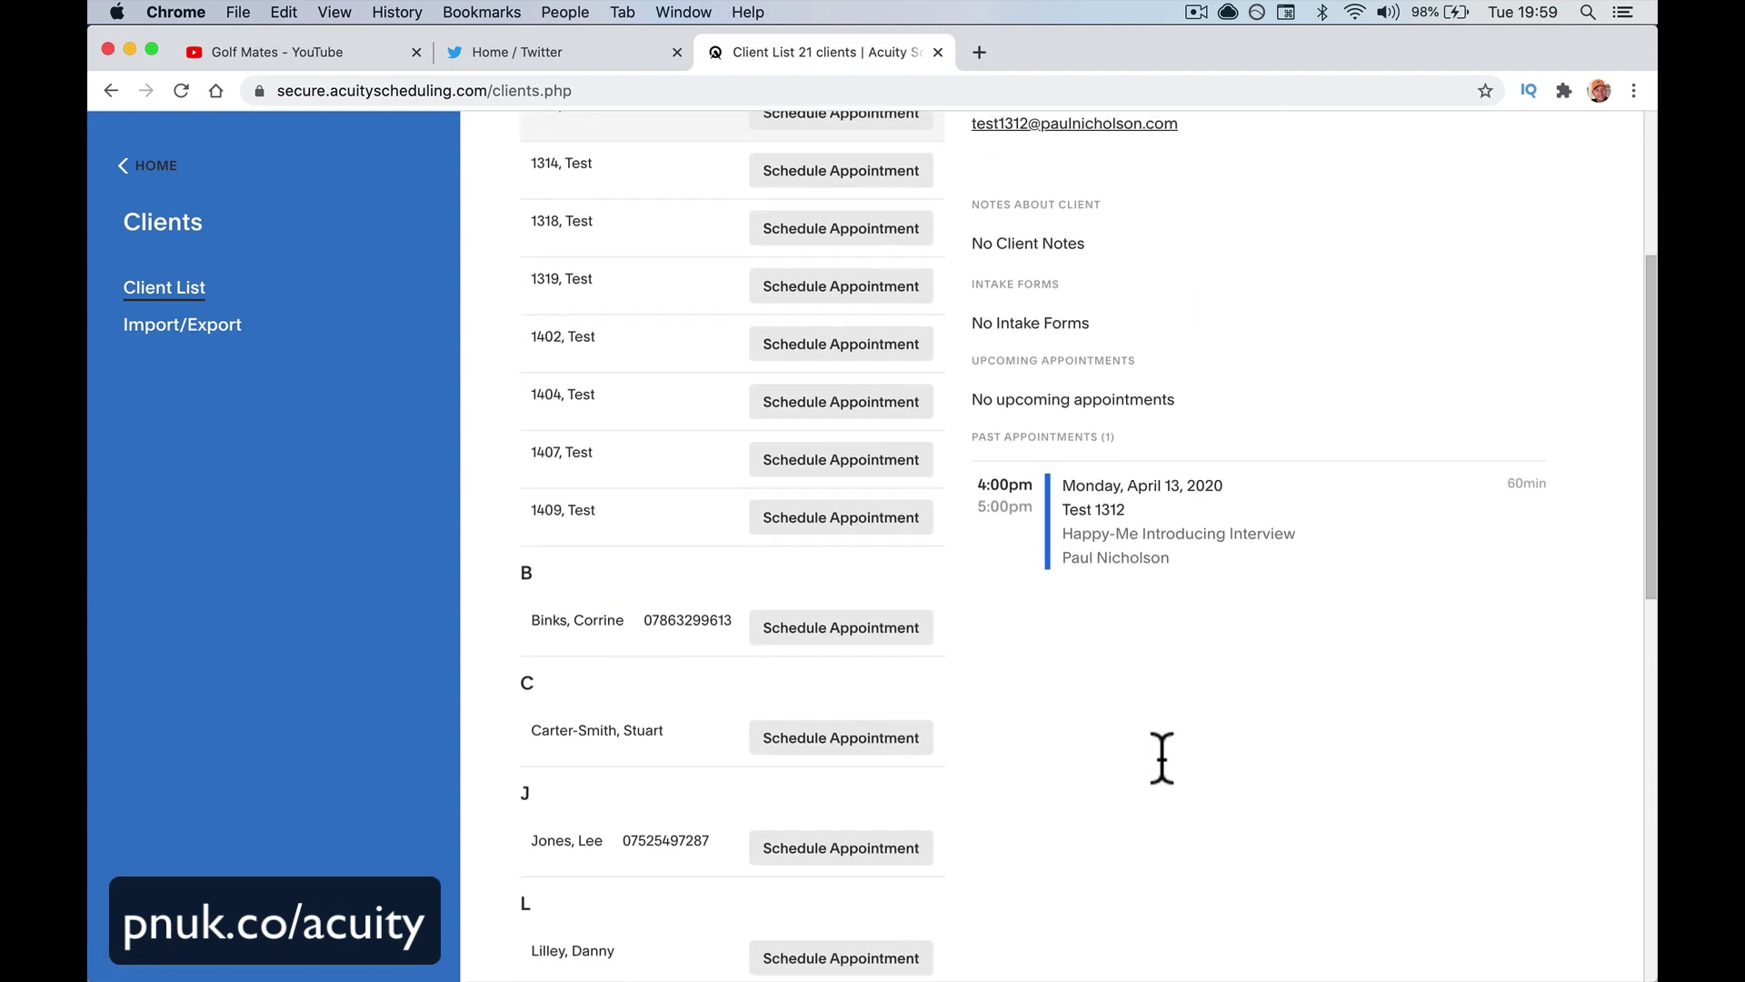
scroll(1161, 773, up, 6)
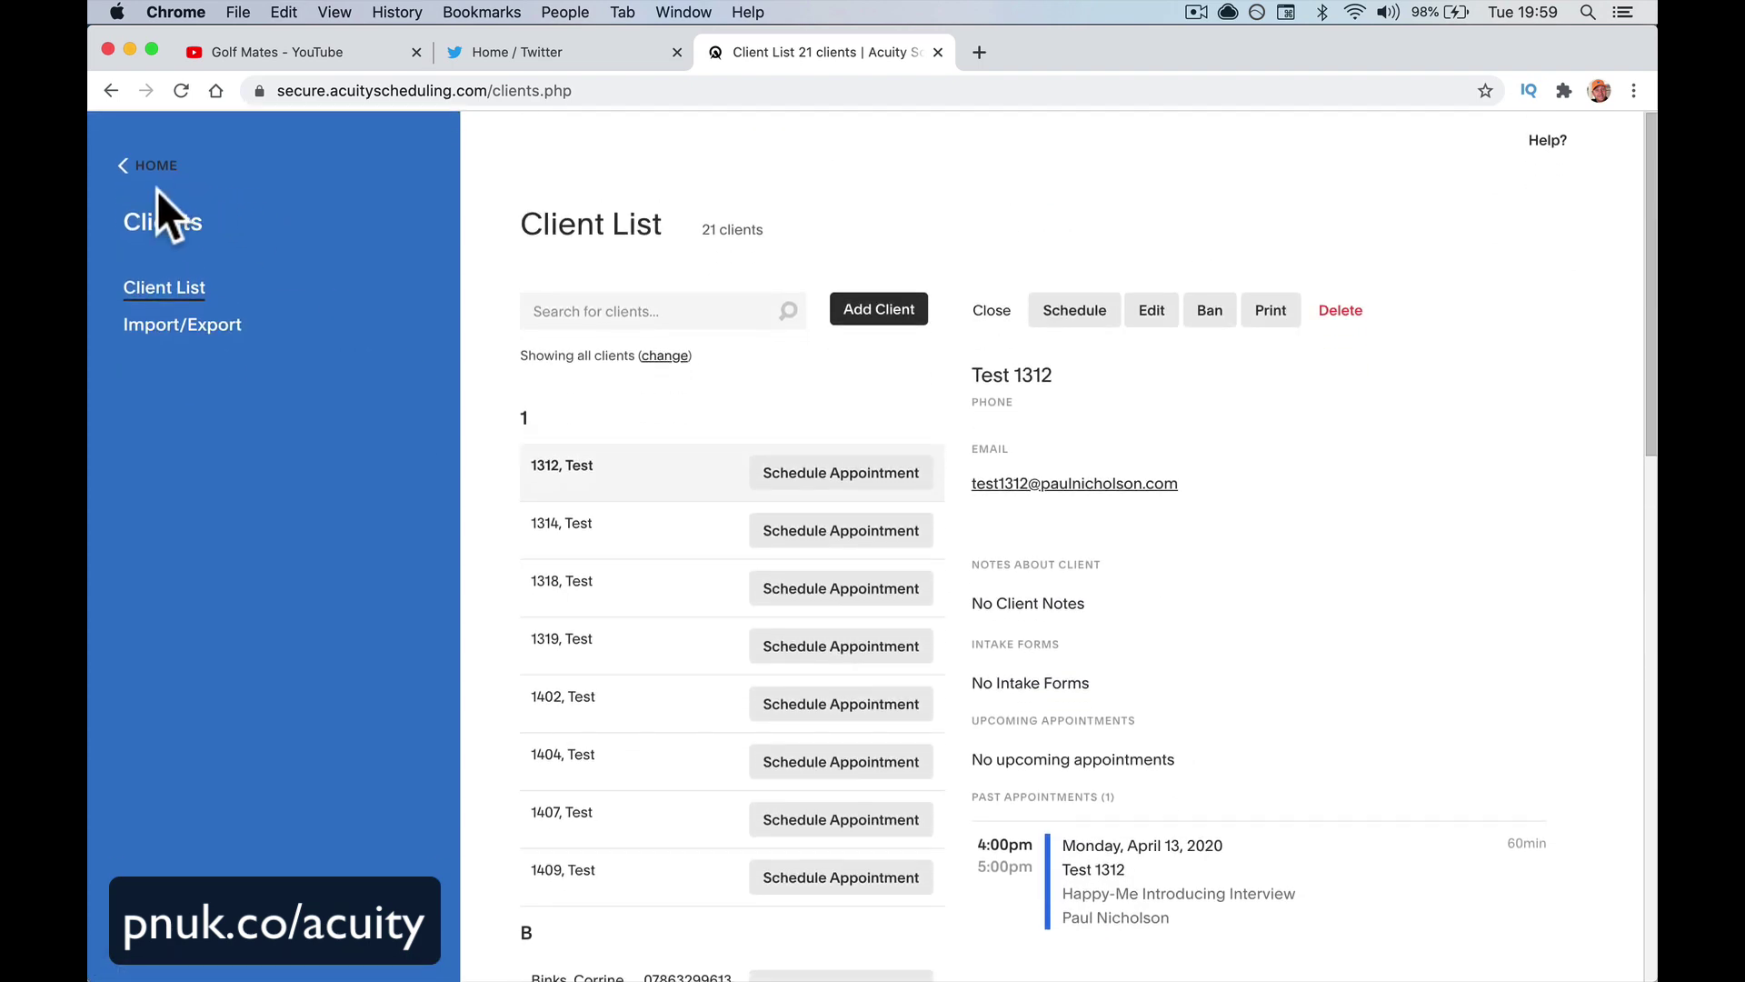
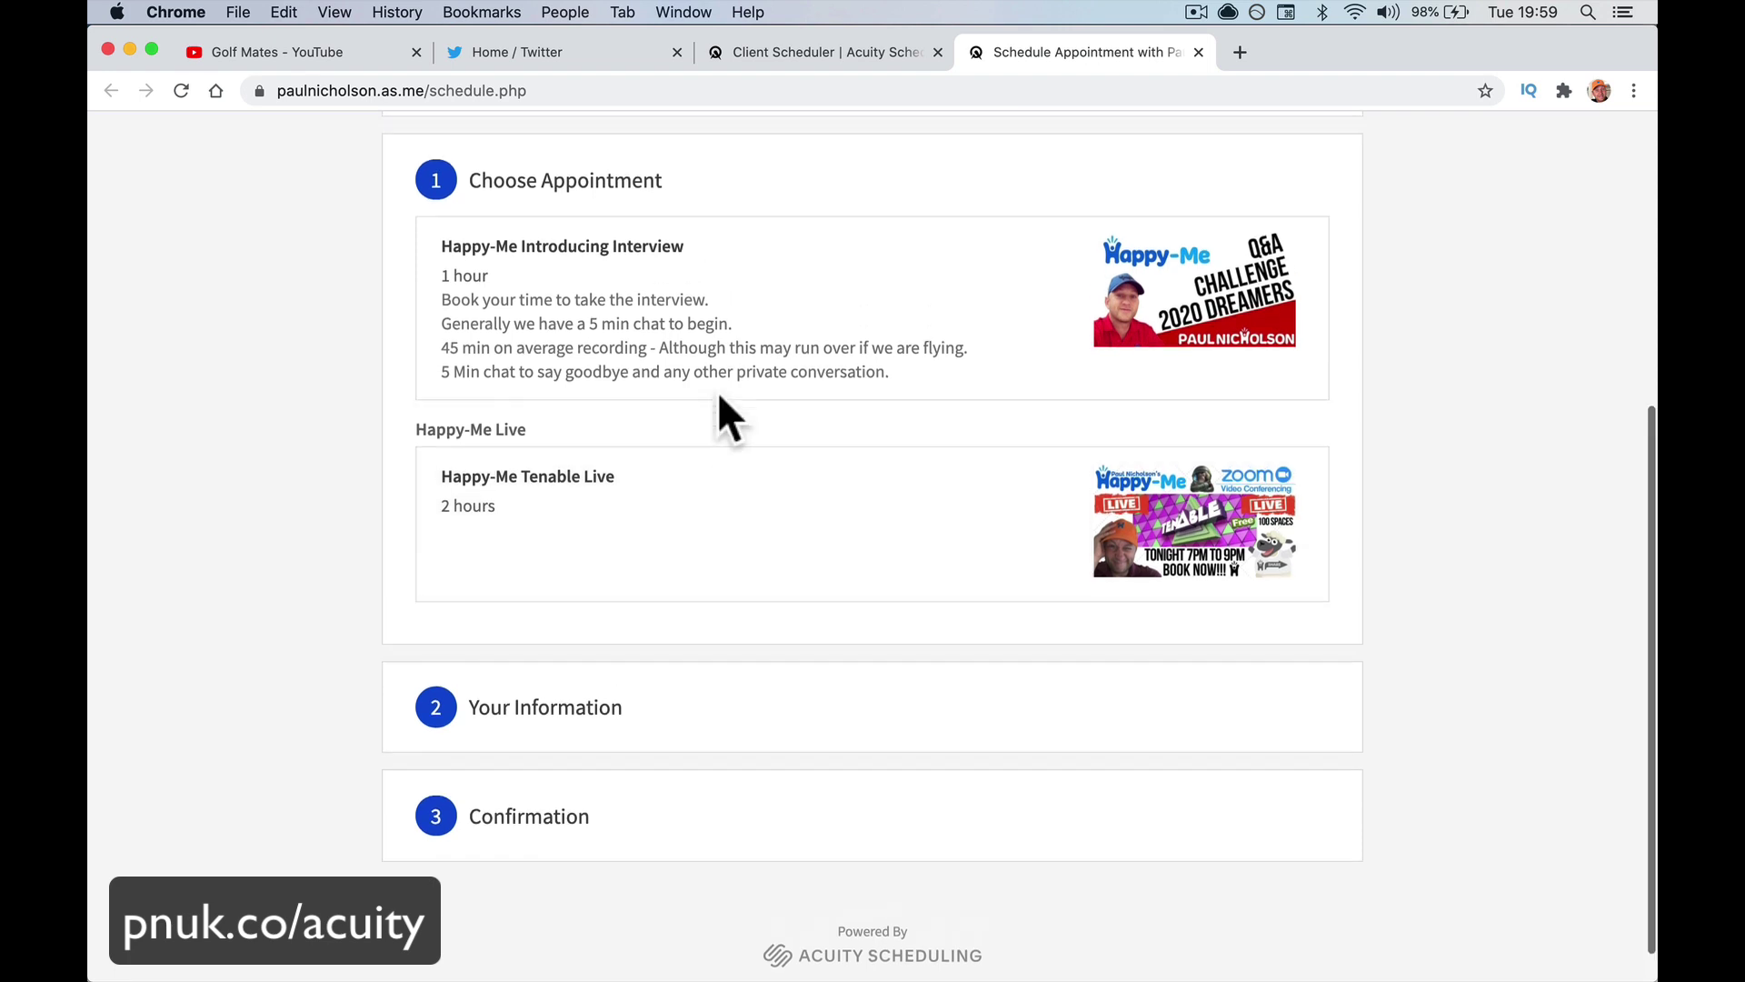
Expand the interview appointment and trial-pick Friday 2:00pm, then Friday 7:00pm
click(694, 319)
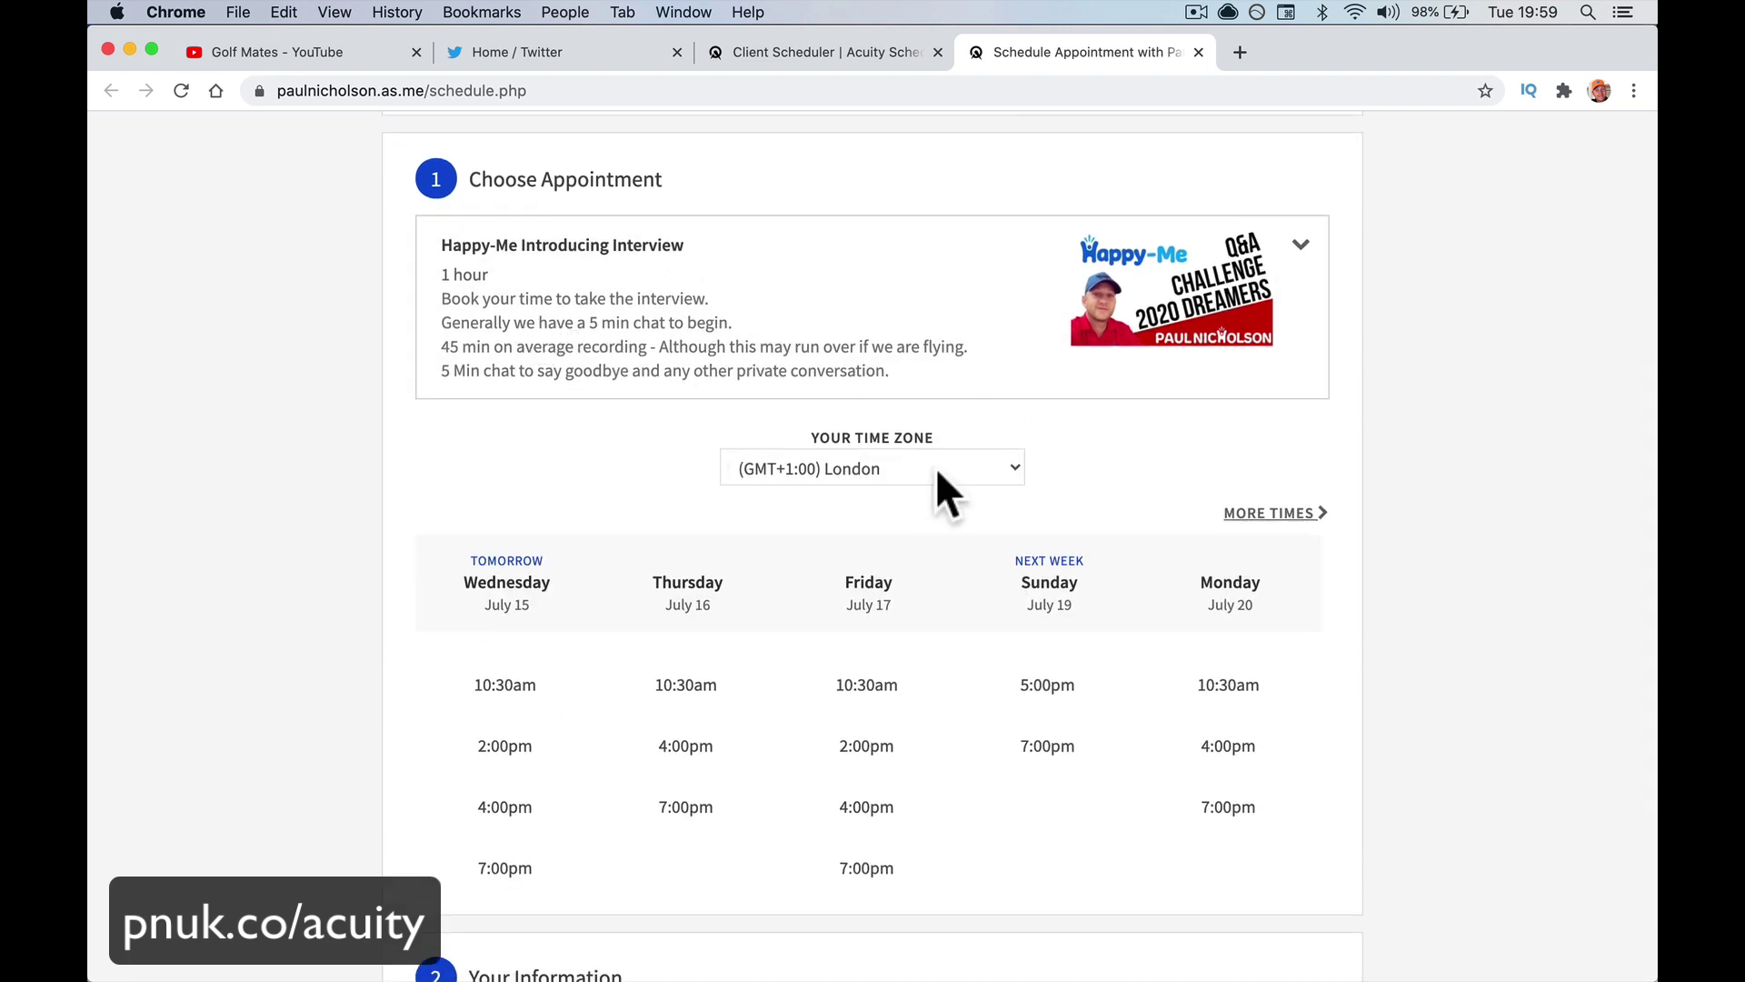
click(894, 762)
scroll(925, 784, down, 2)
scroll(913, 697, down, 1)
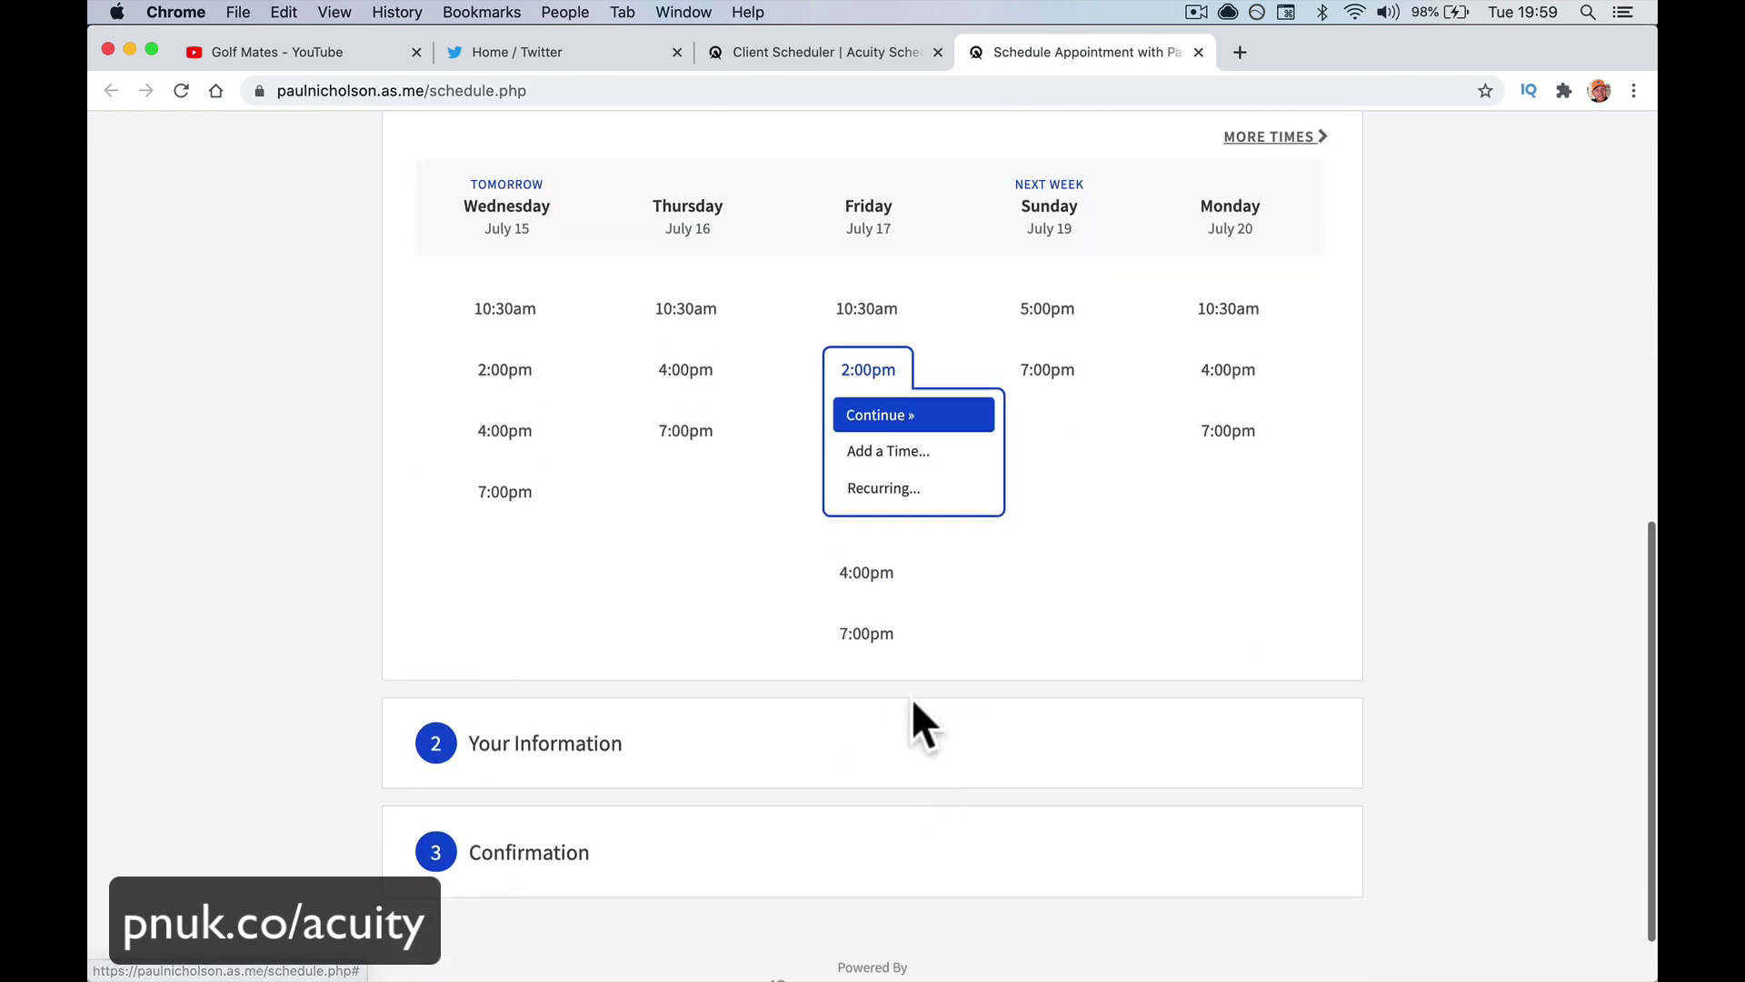
click(872, 637)
scroll(881, 658, up, 6)
scroll(886, 673, up, 2)
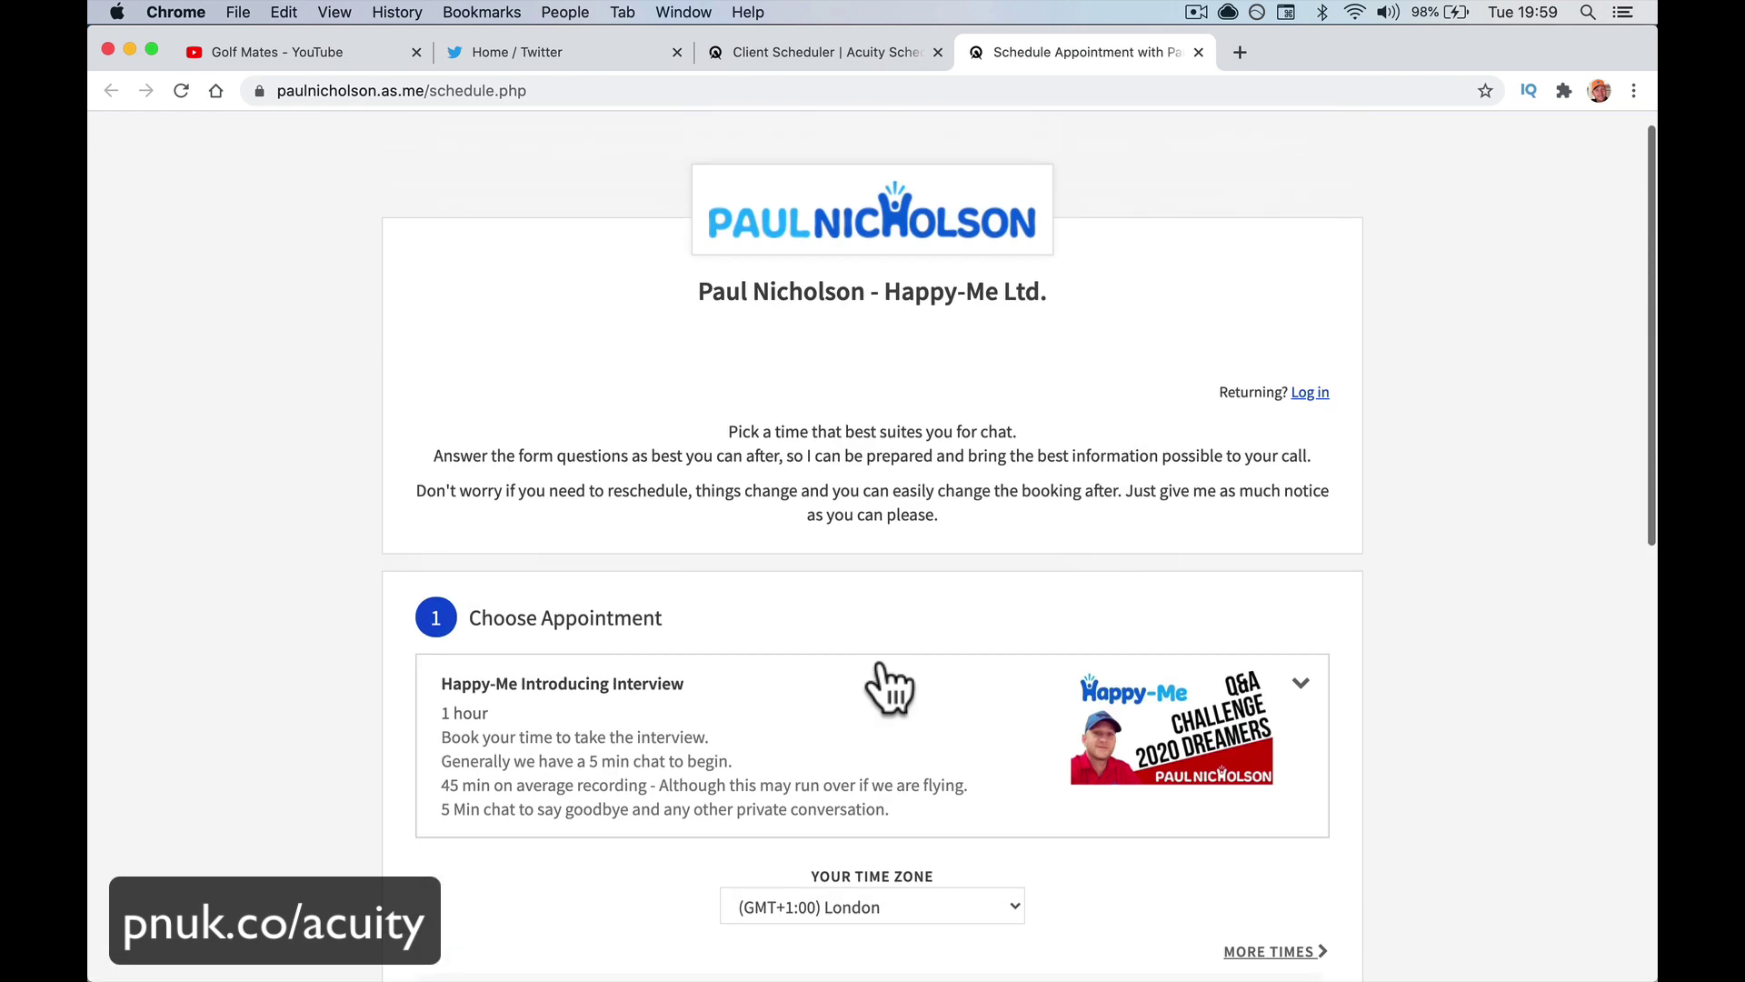
Inspect the as.me domain in the booking page address, then close the booking tab
drag(420, 93, 330, 93)
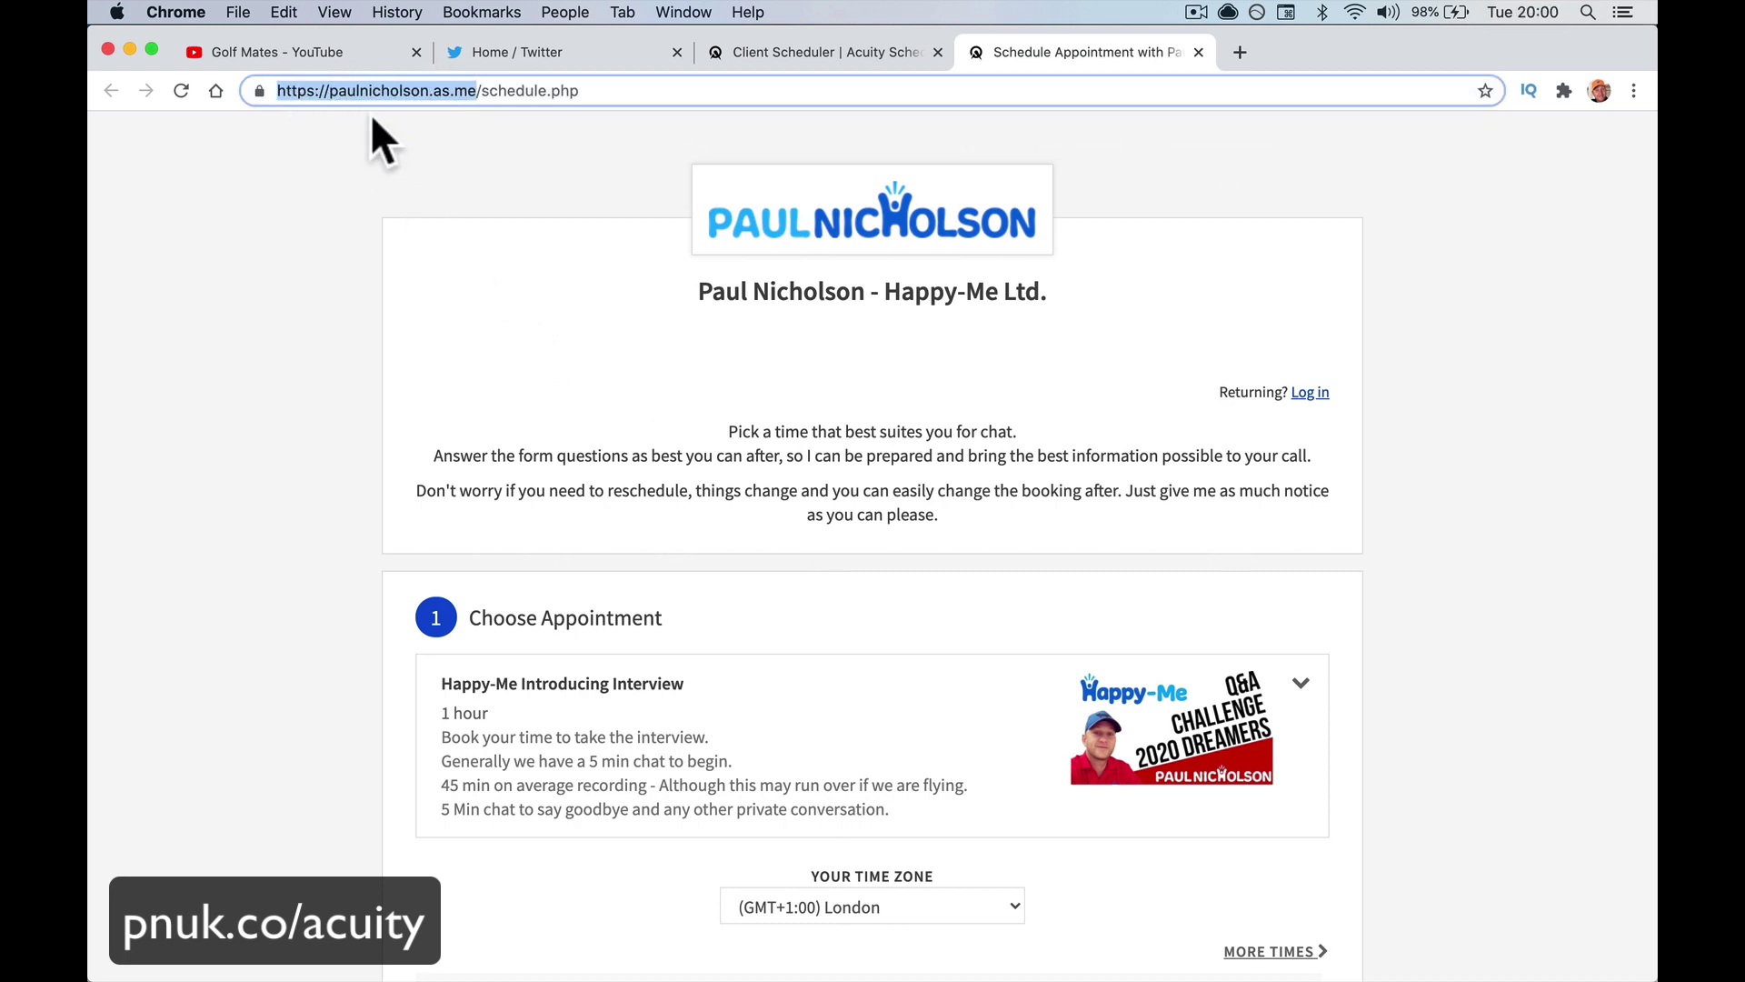
click(443, 90)
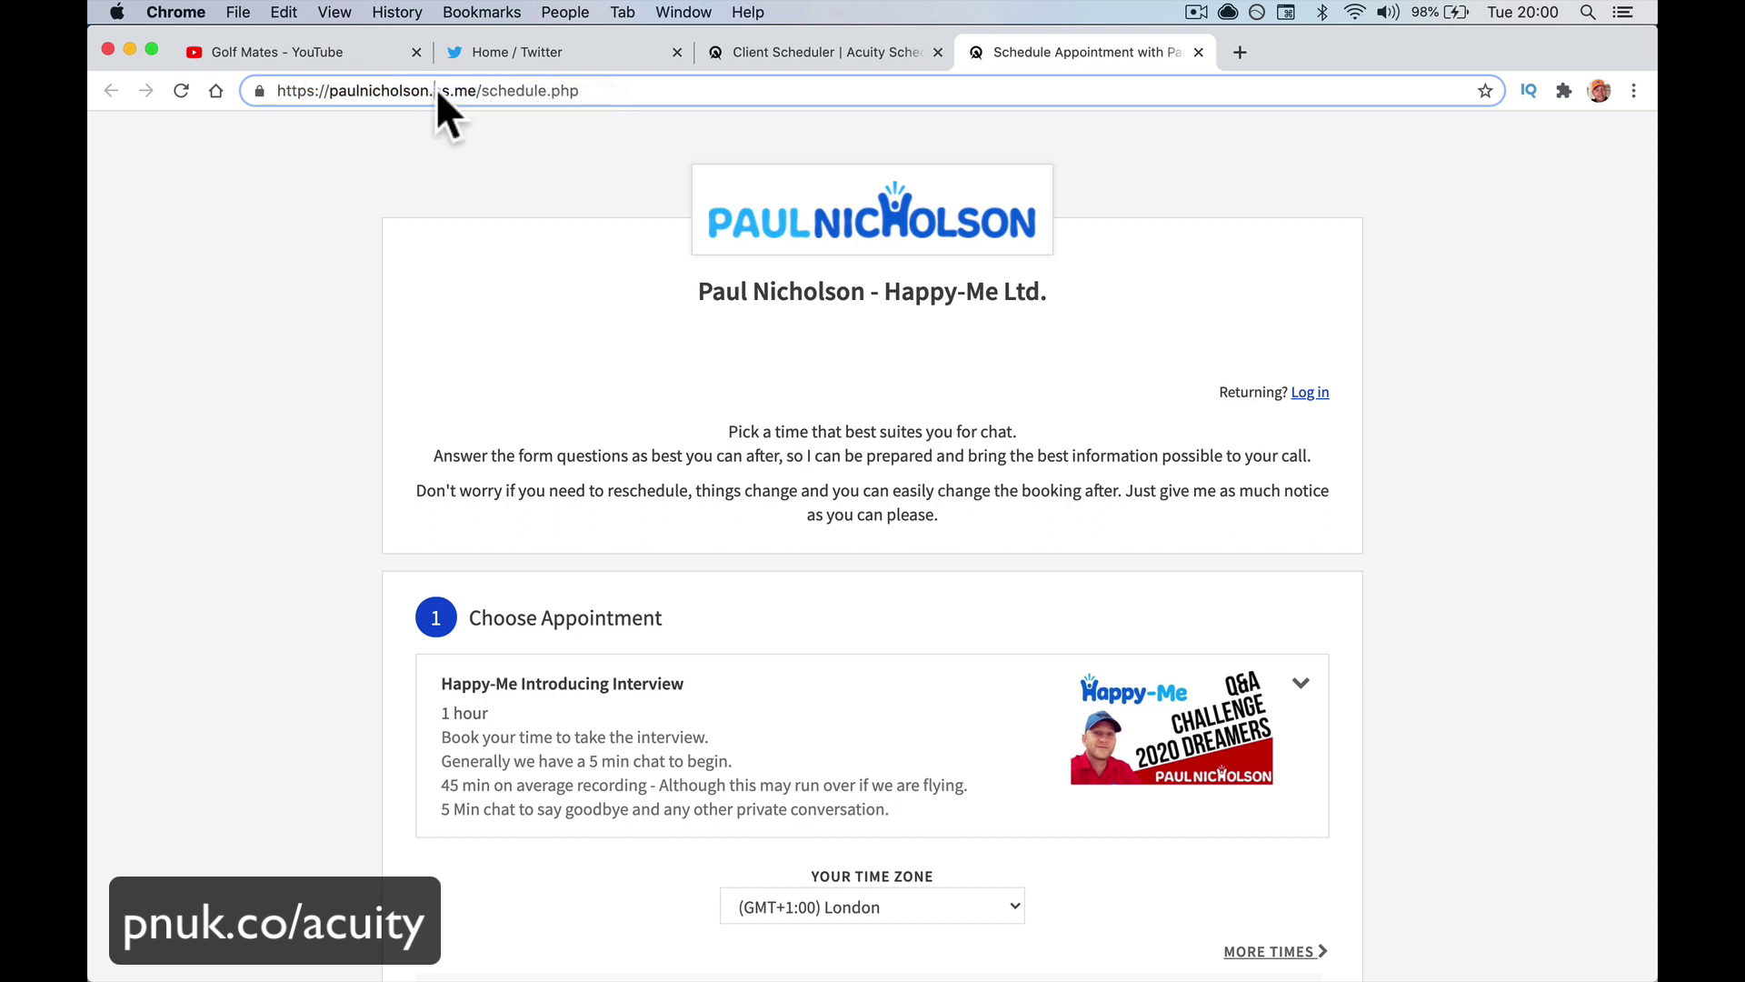
drag(435, 91, 473, 91)
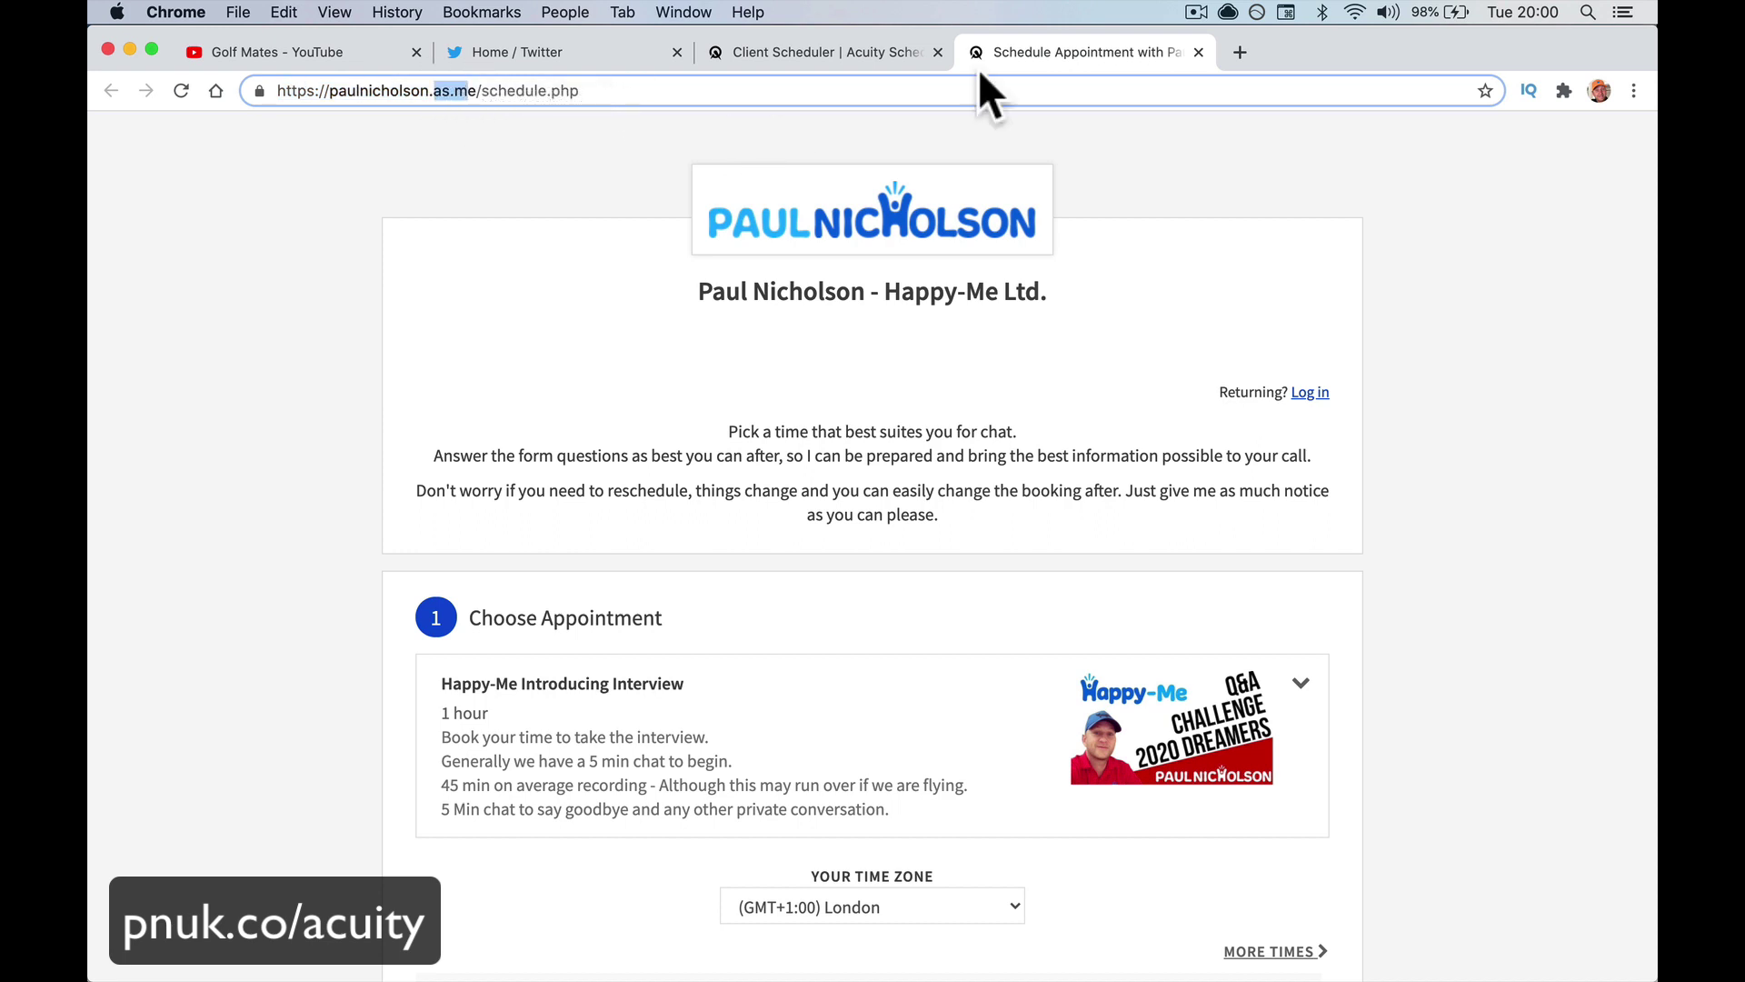
click(1200, 52)
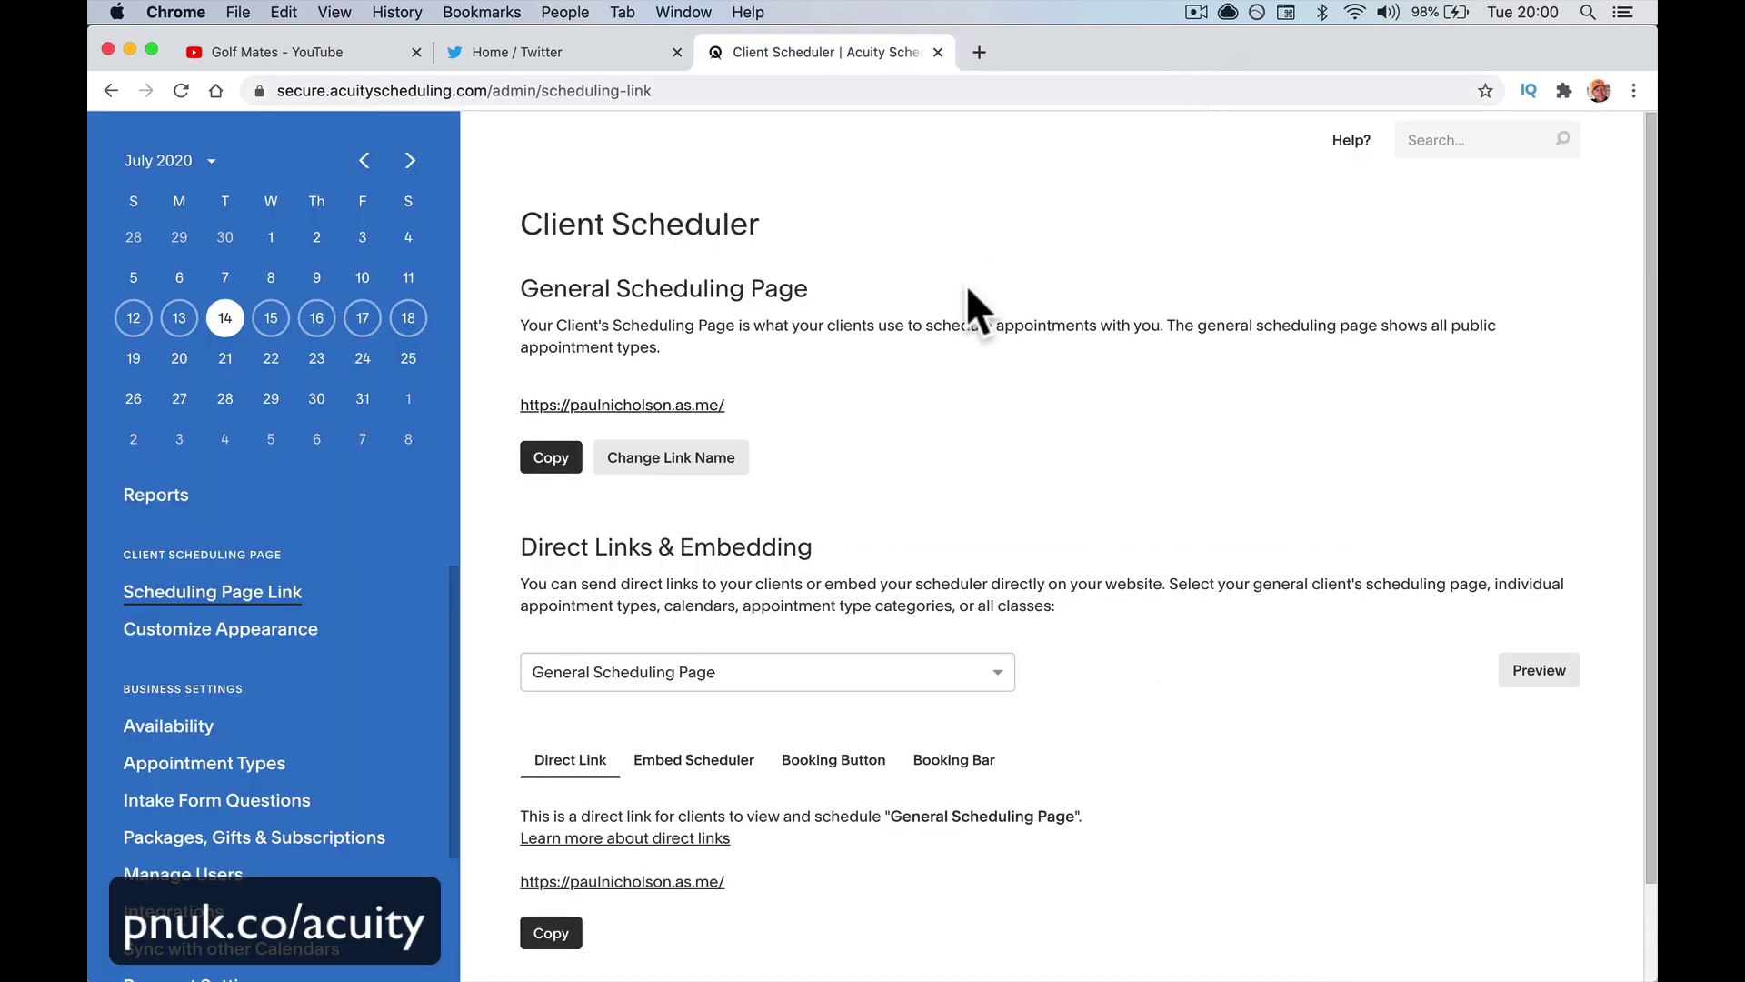
Review the Embed Scheduler, Booking Button and Booking Bar codes and the linkable pages
scroll(924, 636, down, 2)
scroll(924, 636, up, 1)
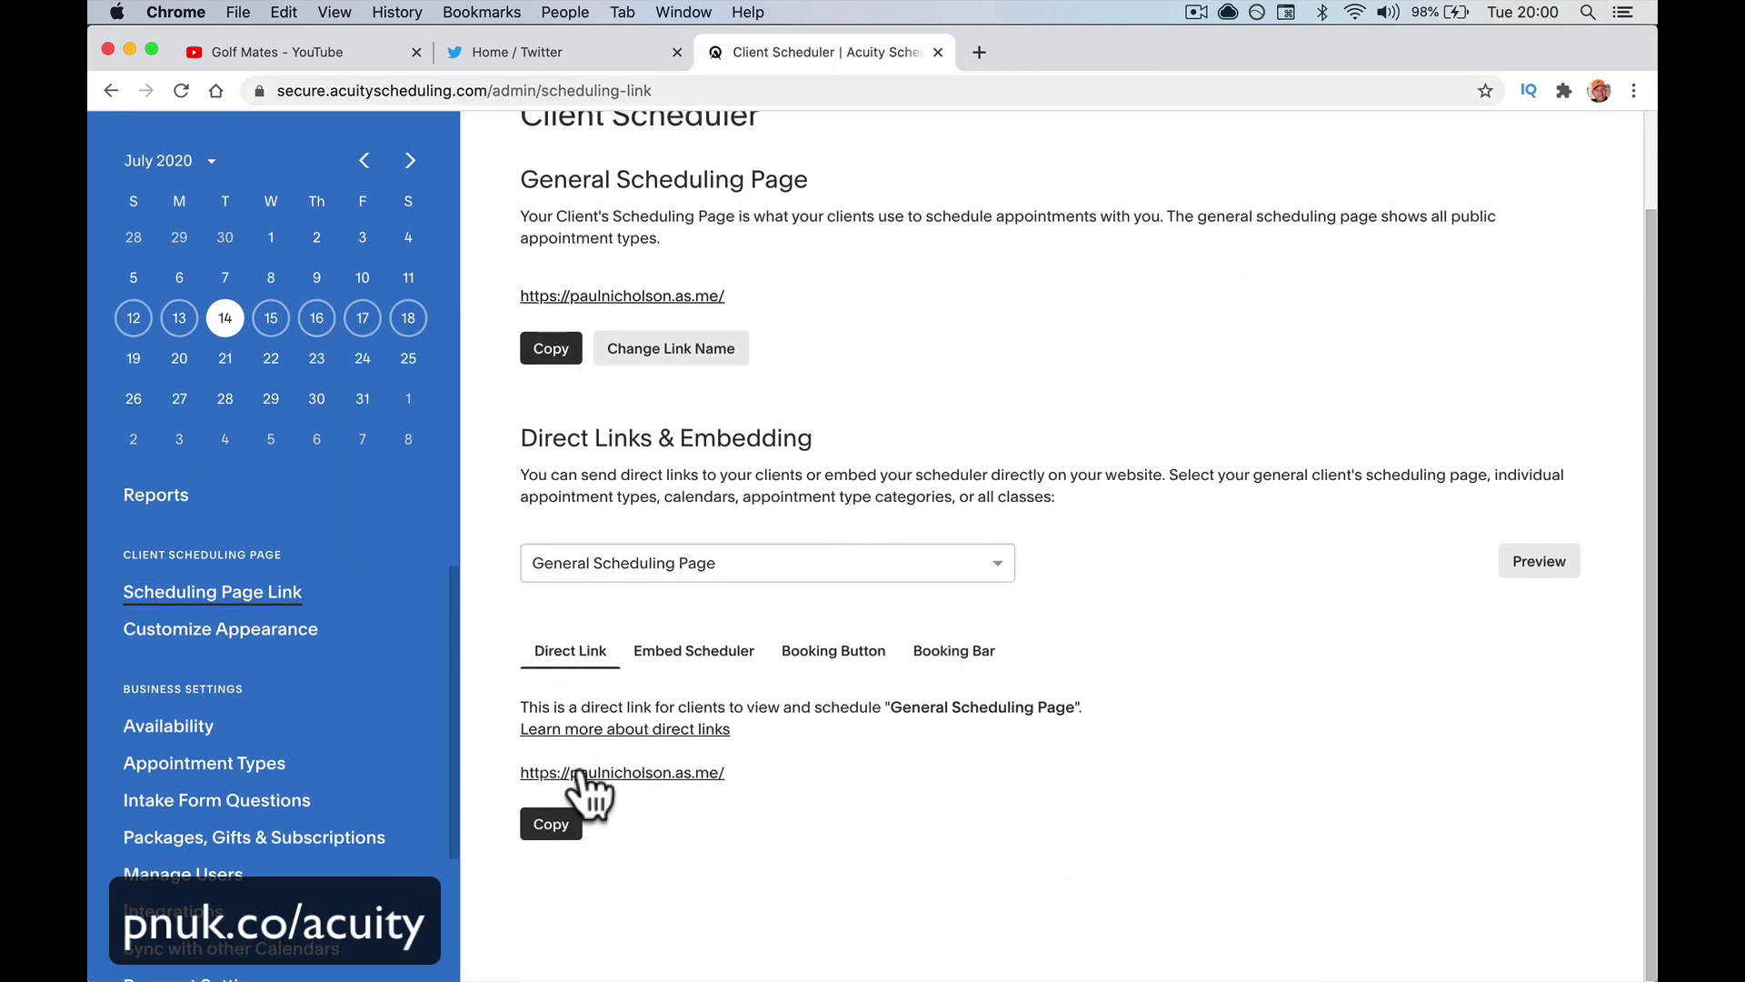
click(705, 651)
scroll(738, 741, down, 1)
scroll(738, 749, down, 2)
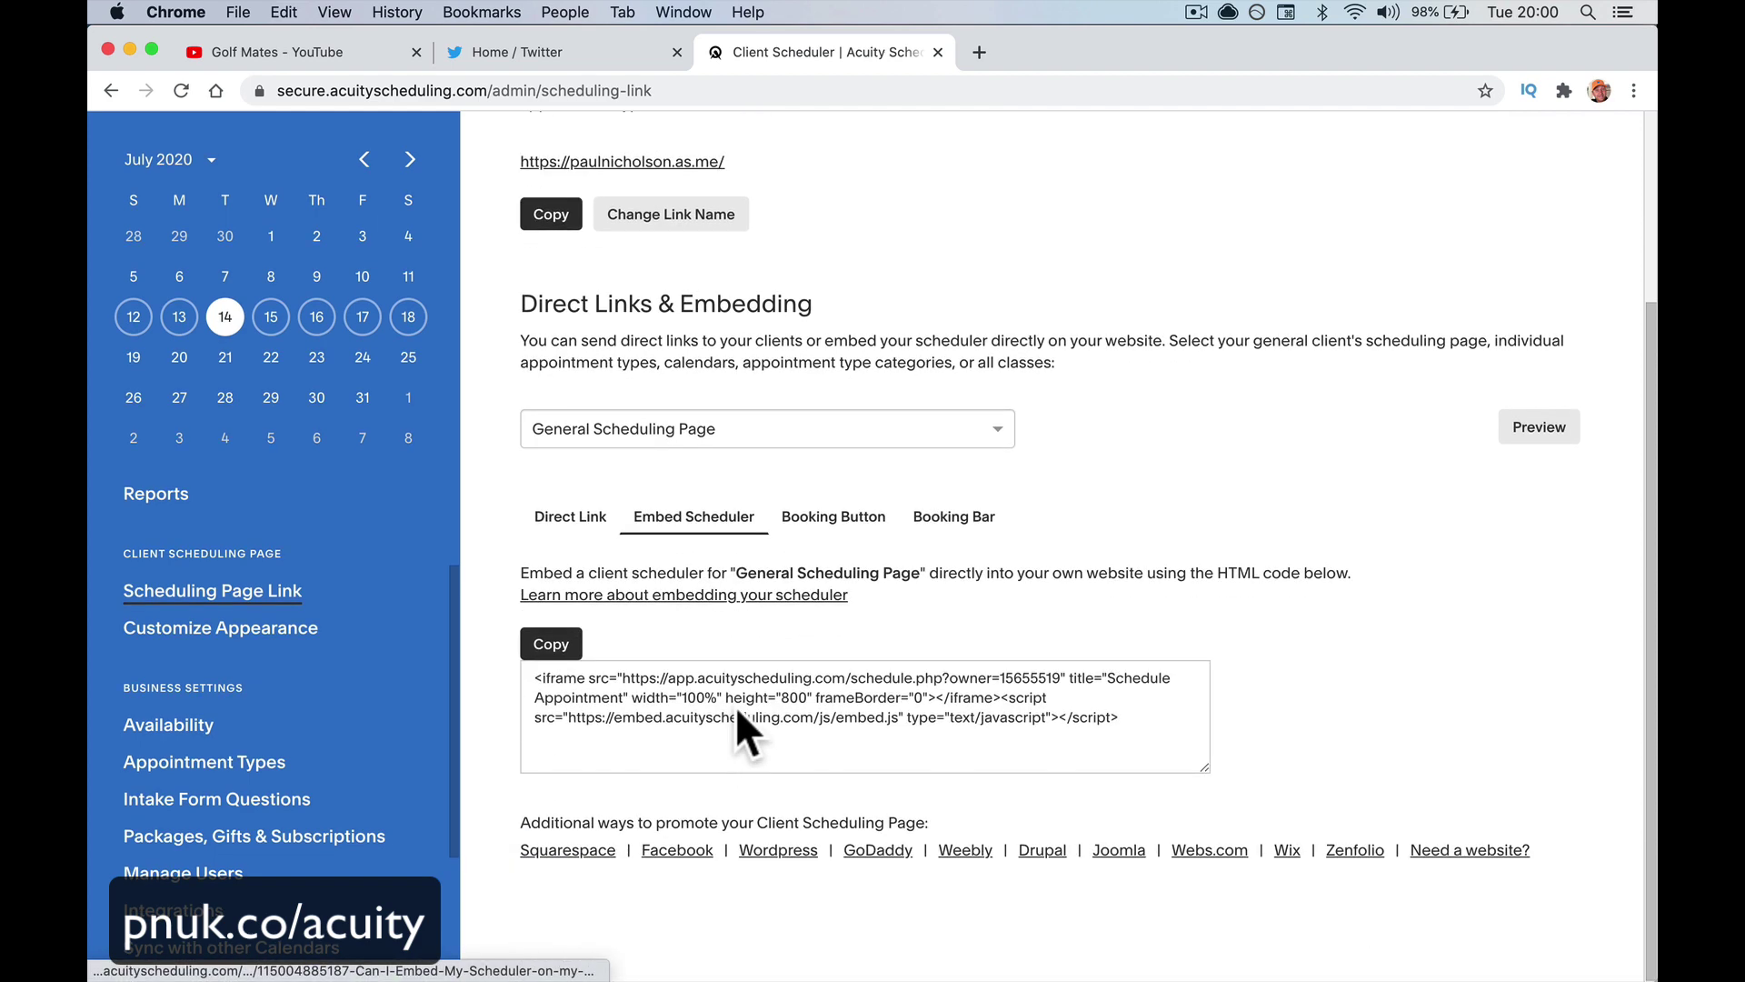
click(751, 694)
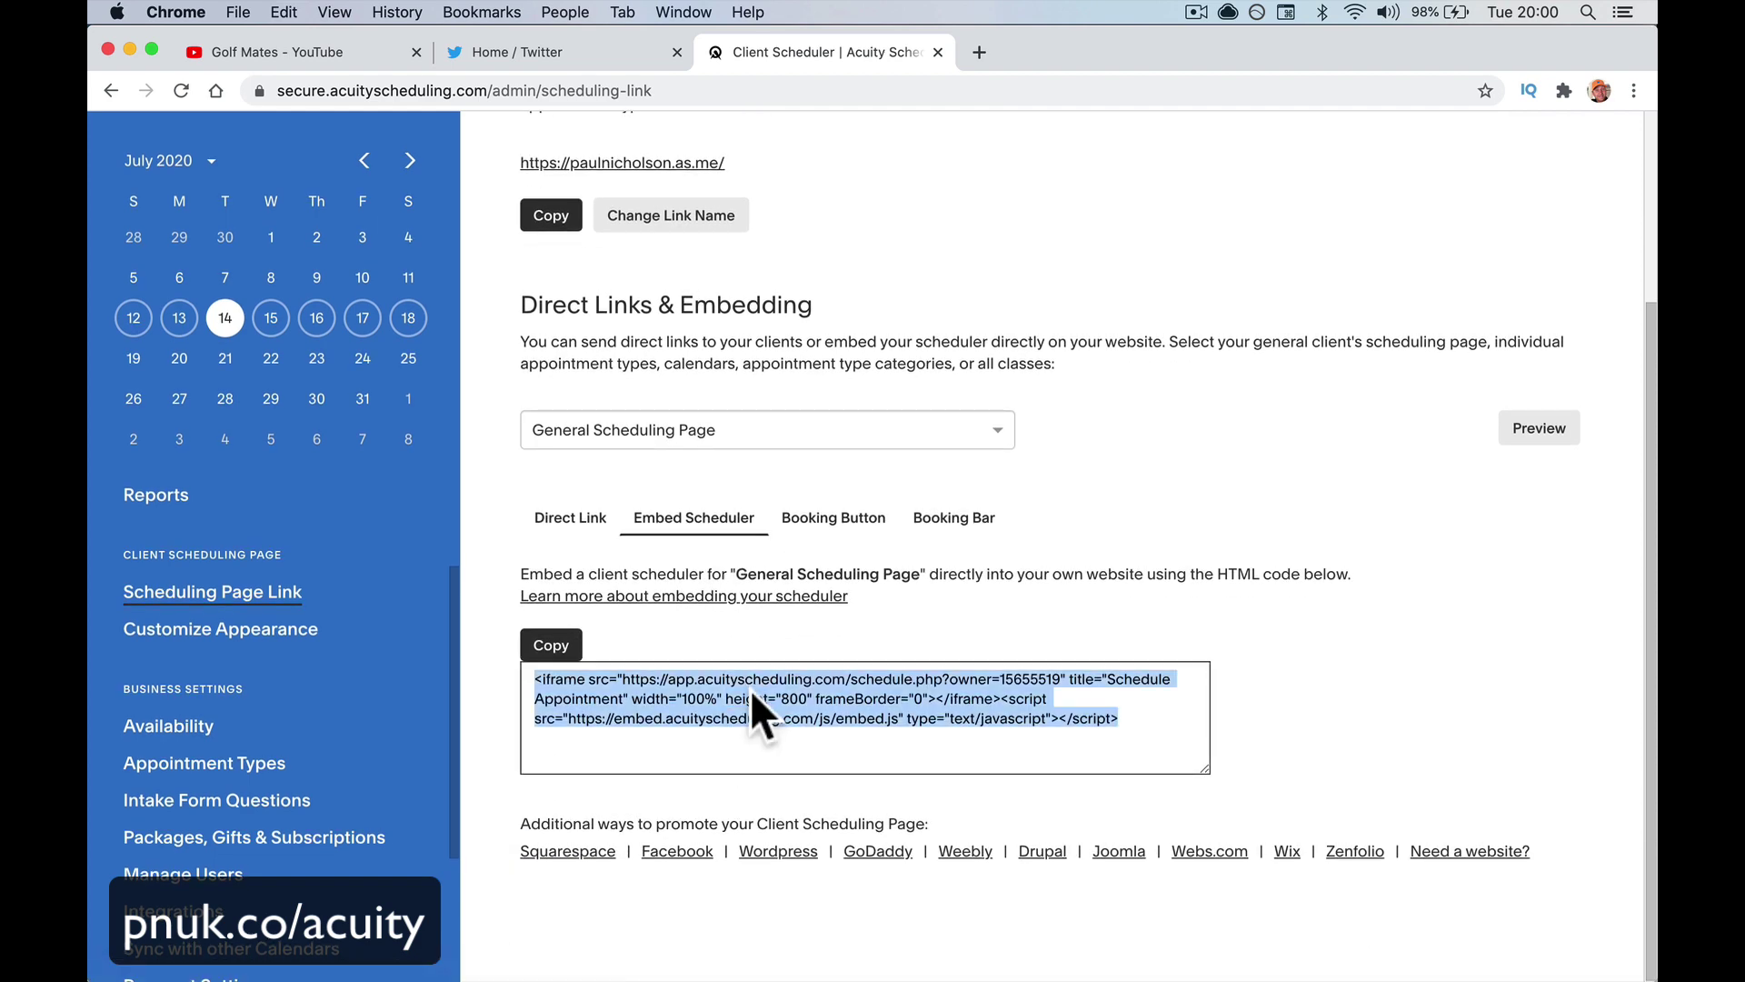
click(874, 525)
scroll(847, 522, up, 1)
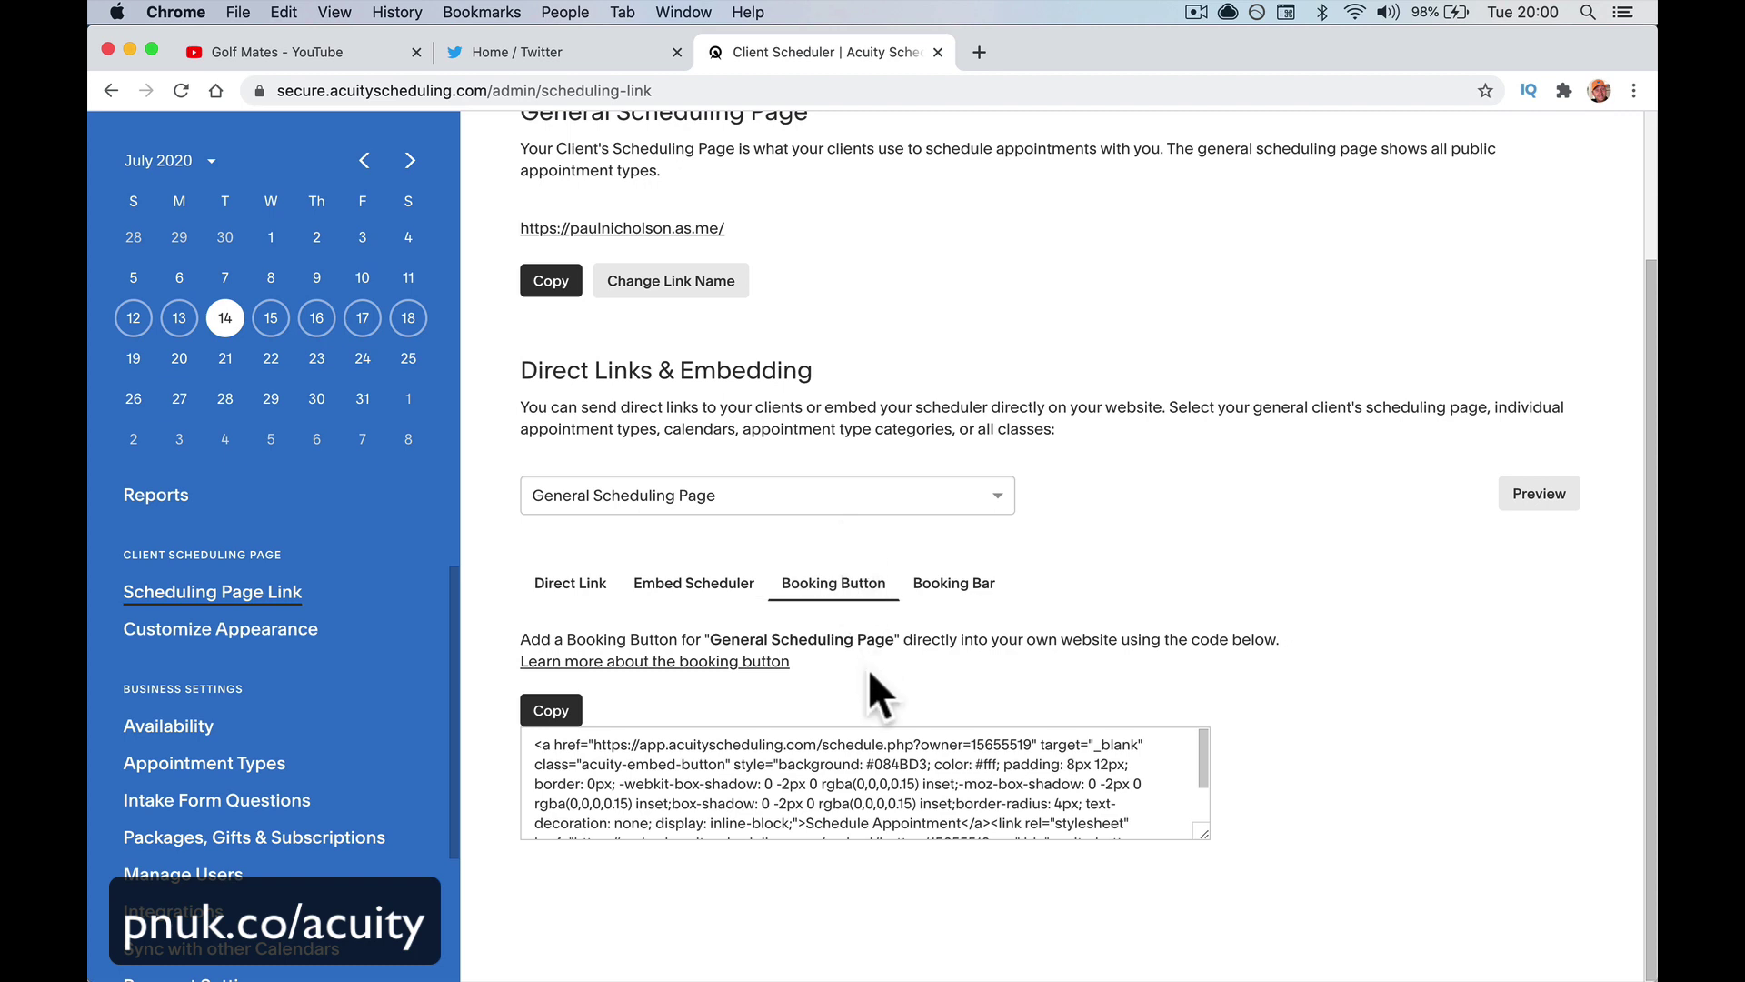
click(955, 584)
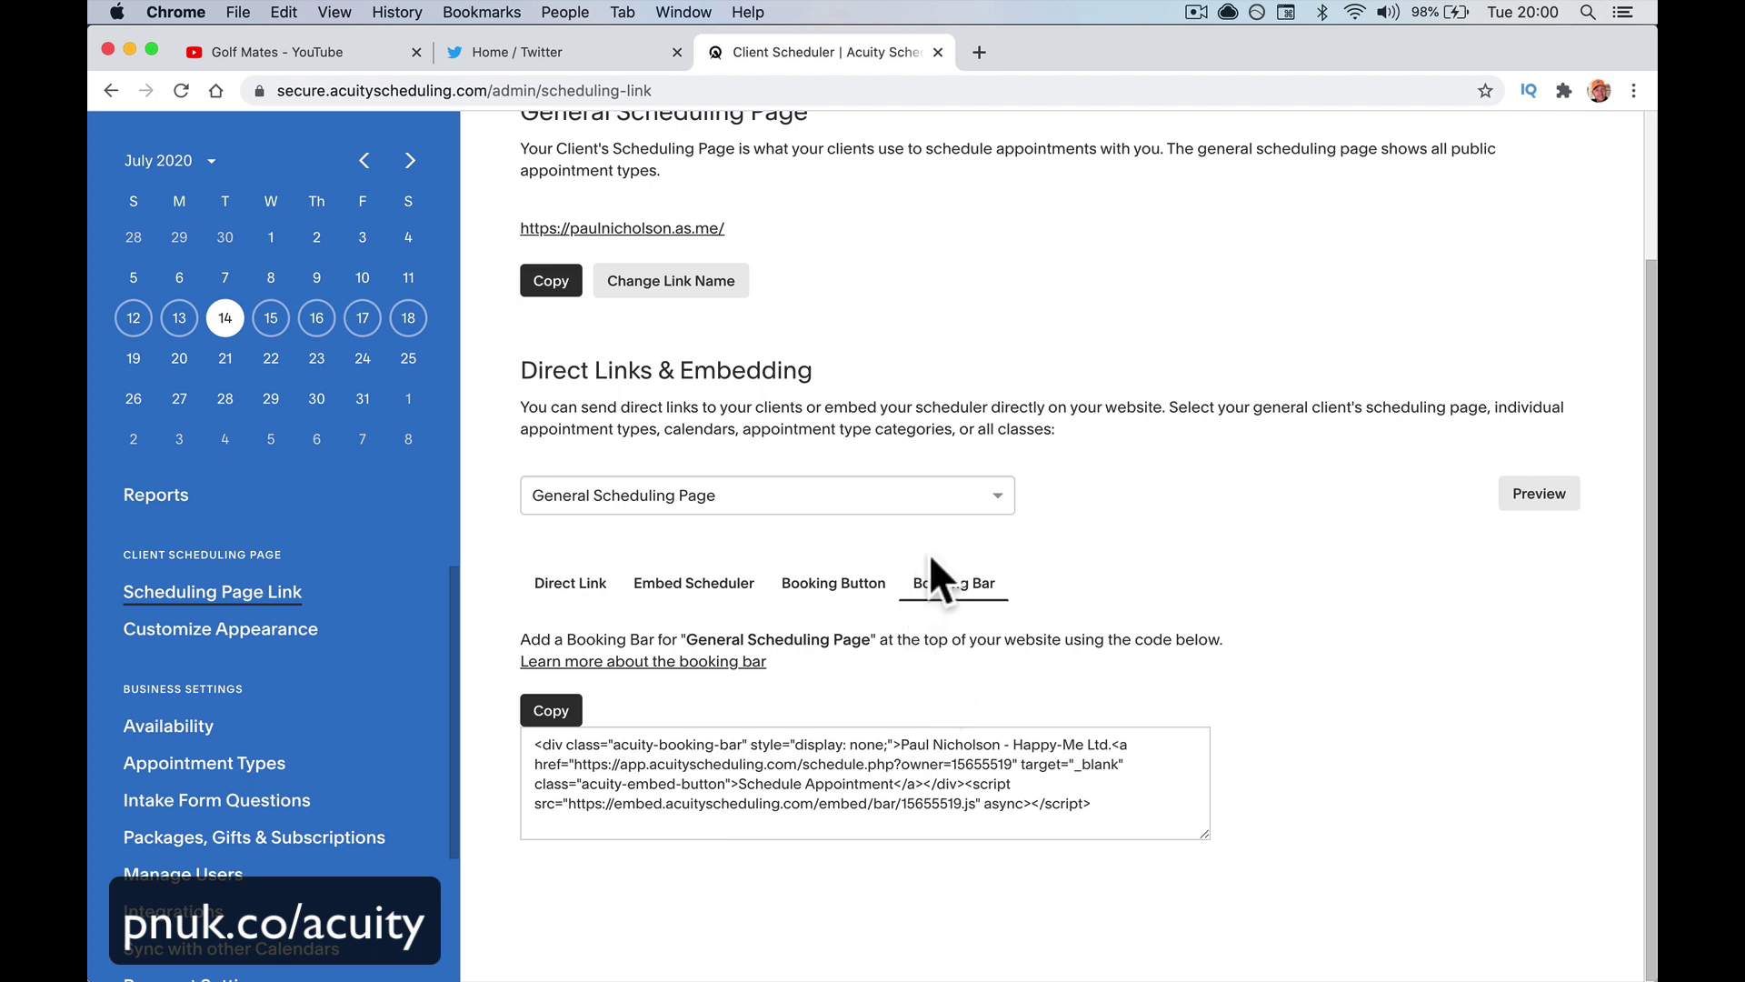
click(950, 496)
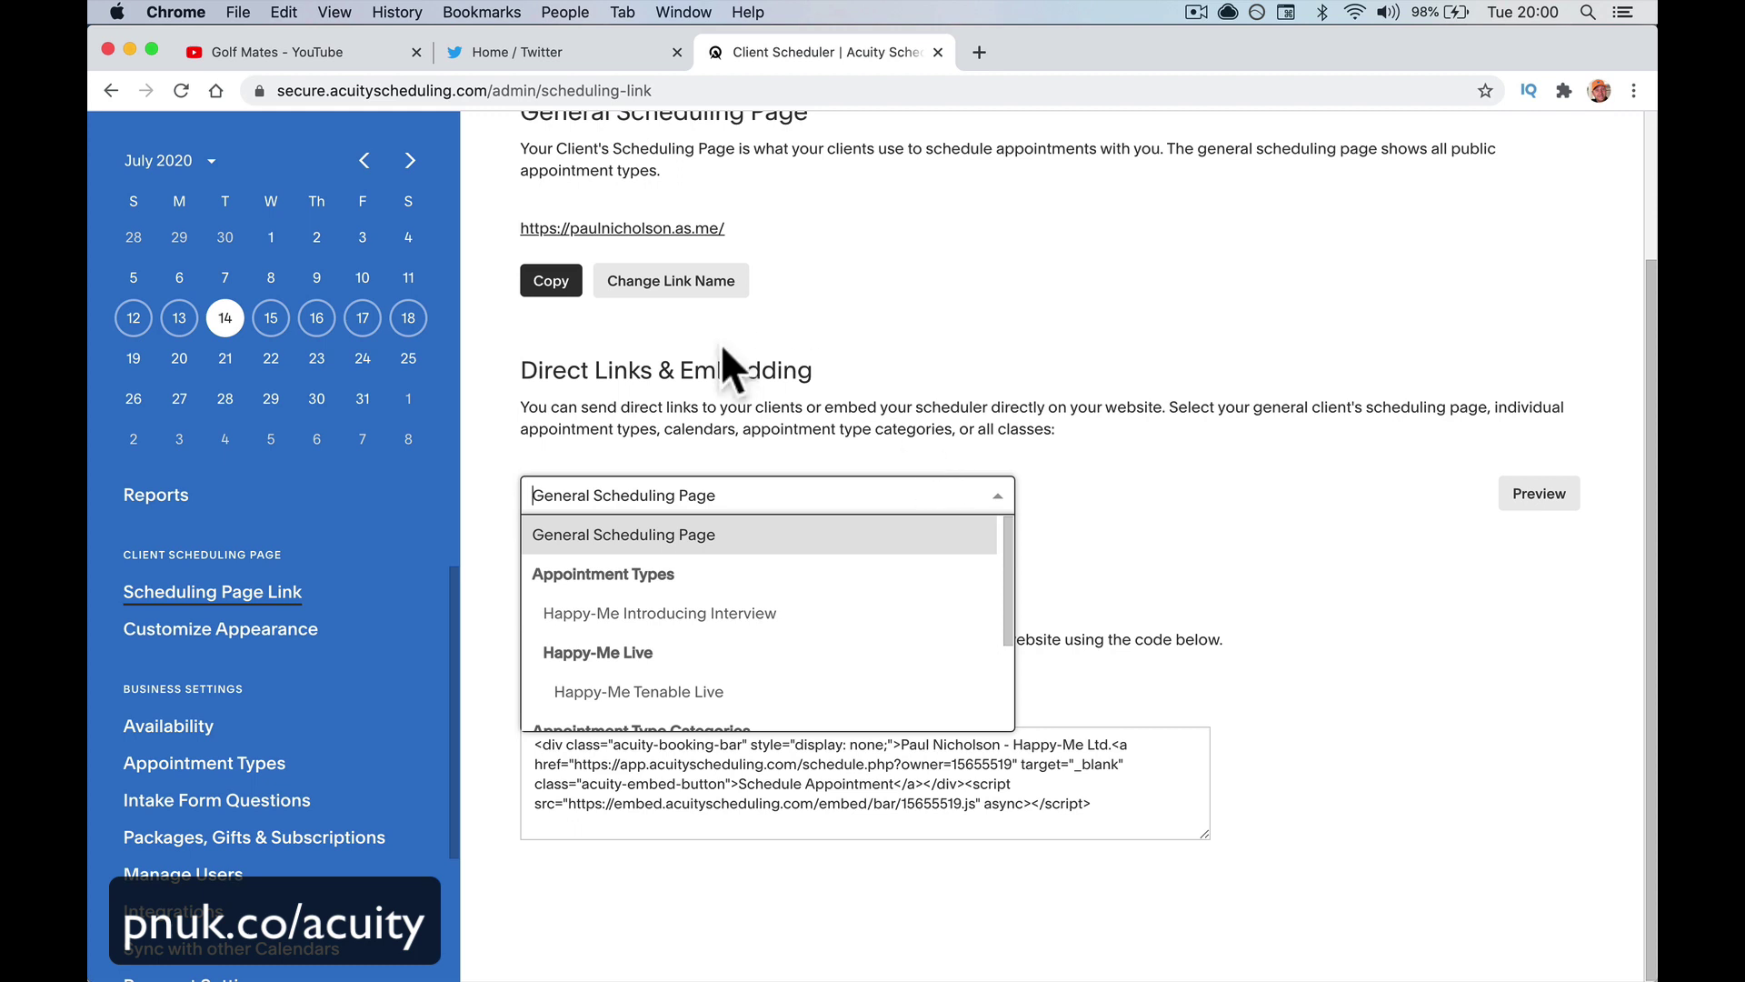
Inspect the Change Link Name field's .as.me ending, then go to Customize Appearance
click(711, 282)
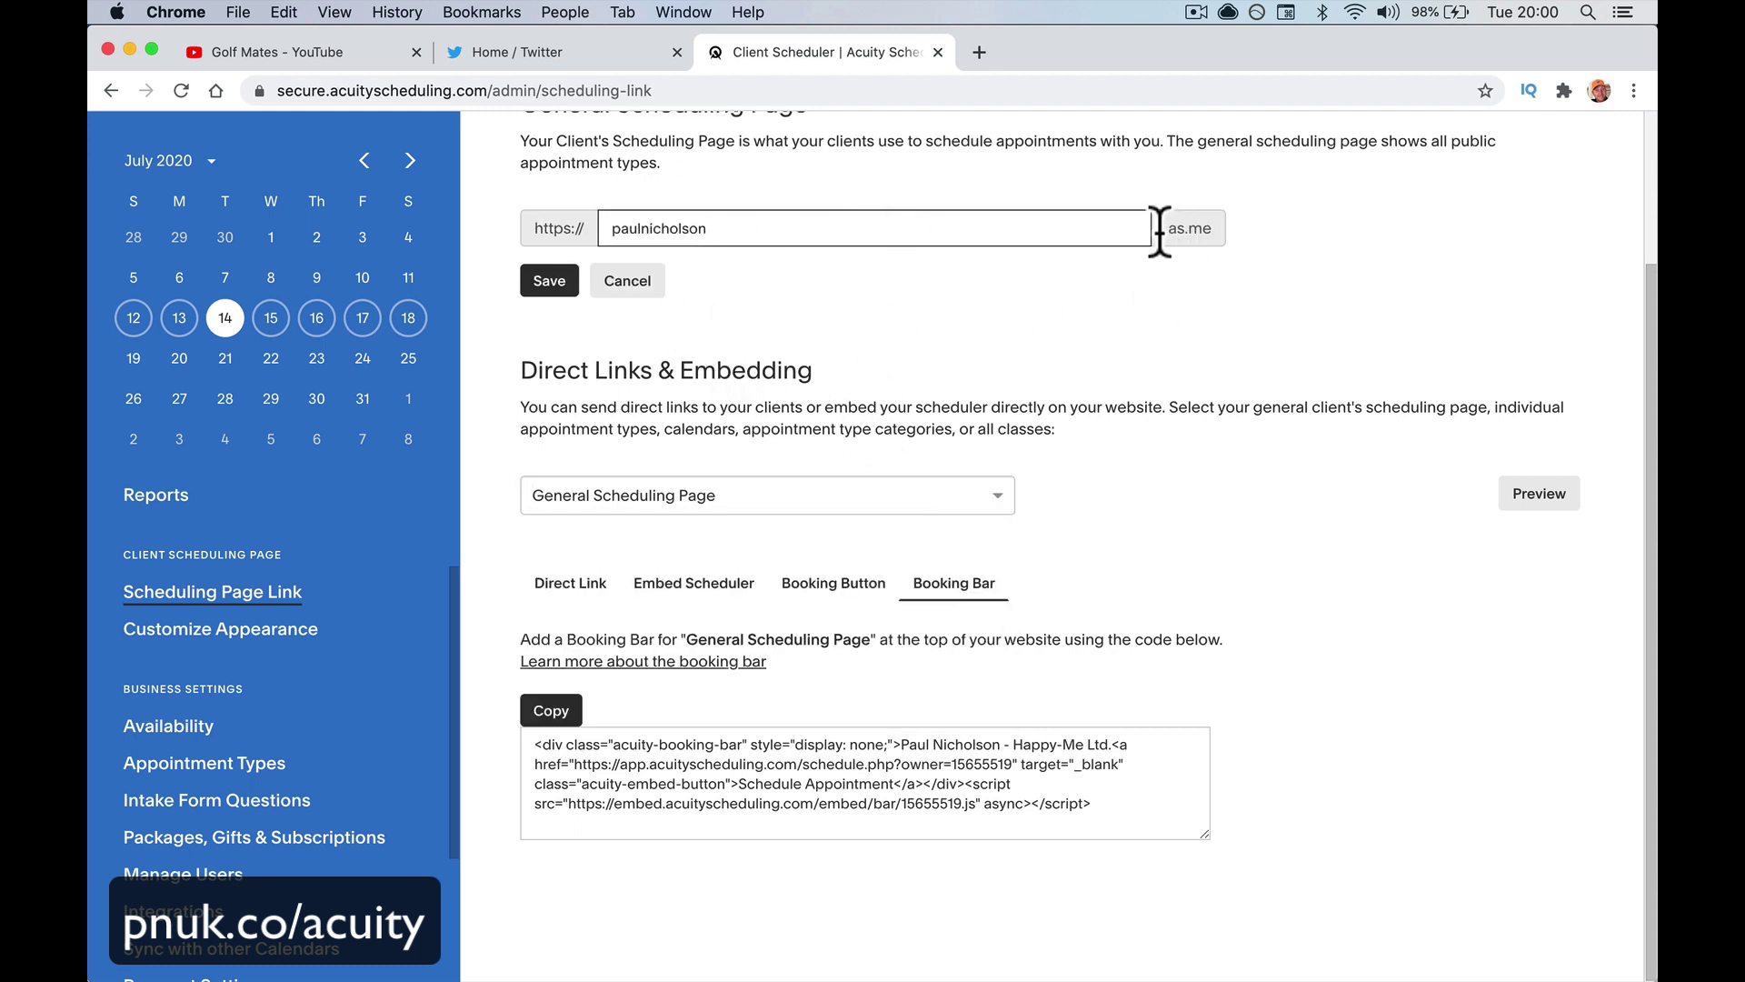
drag(1157, 226, 1211, 224)
click(827, 227)
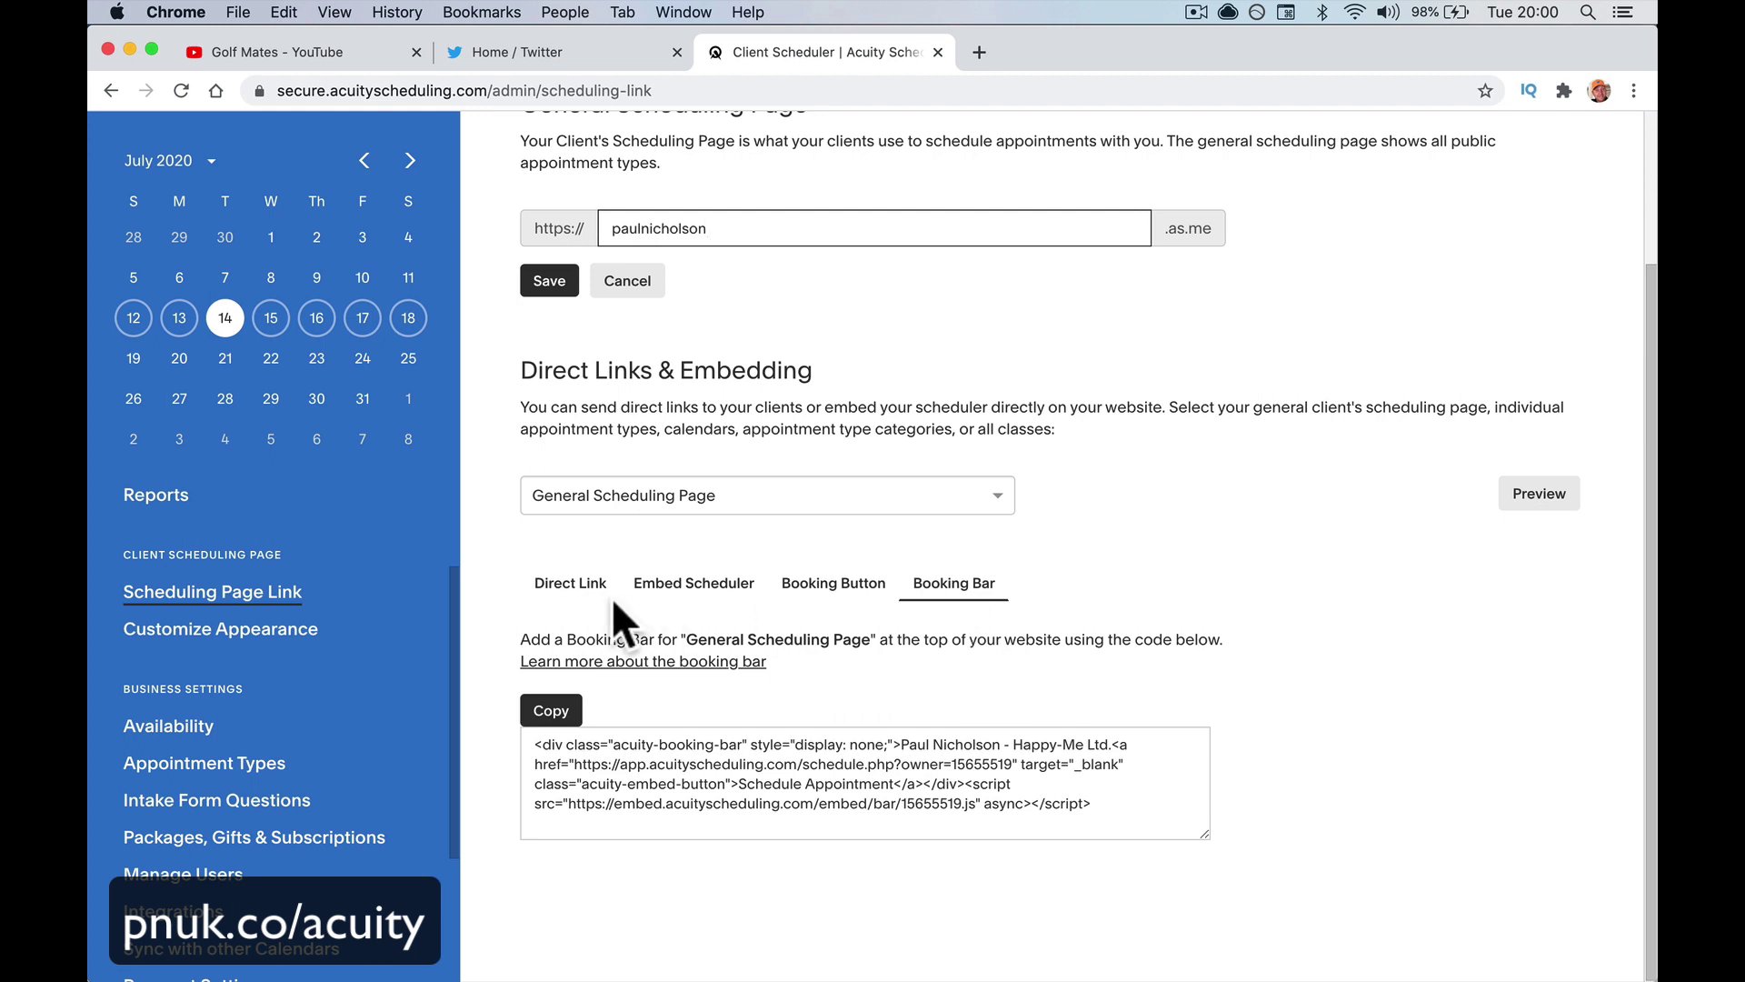
click(382, 628)
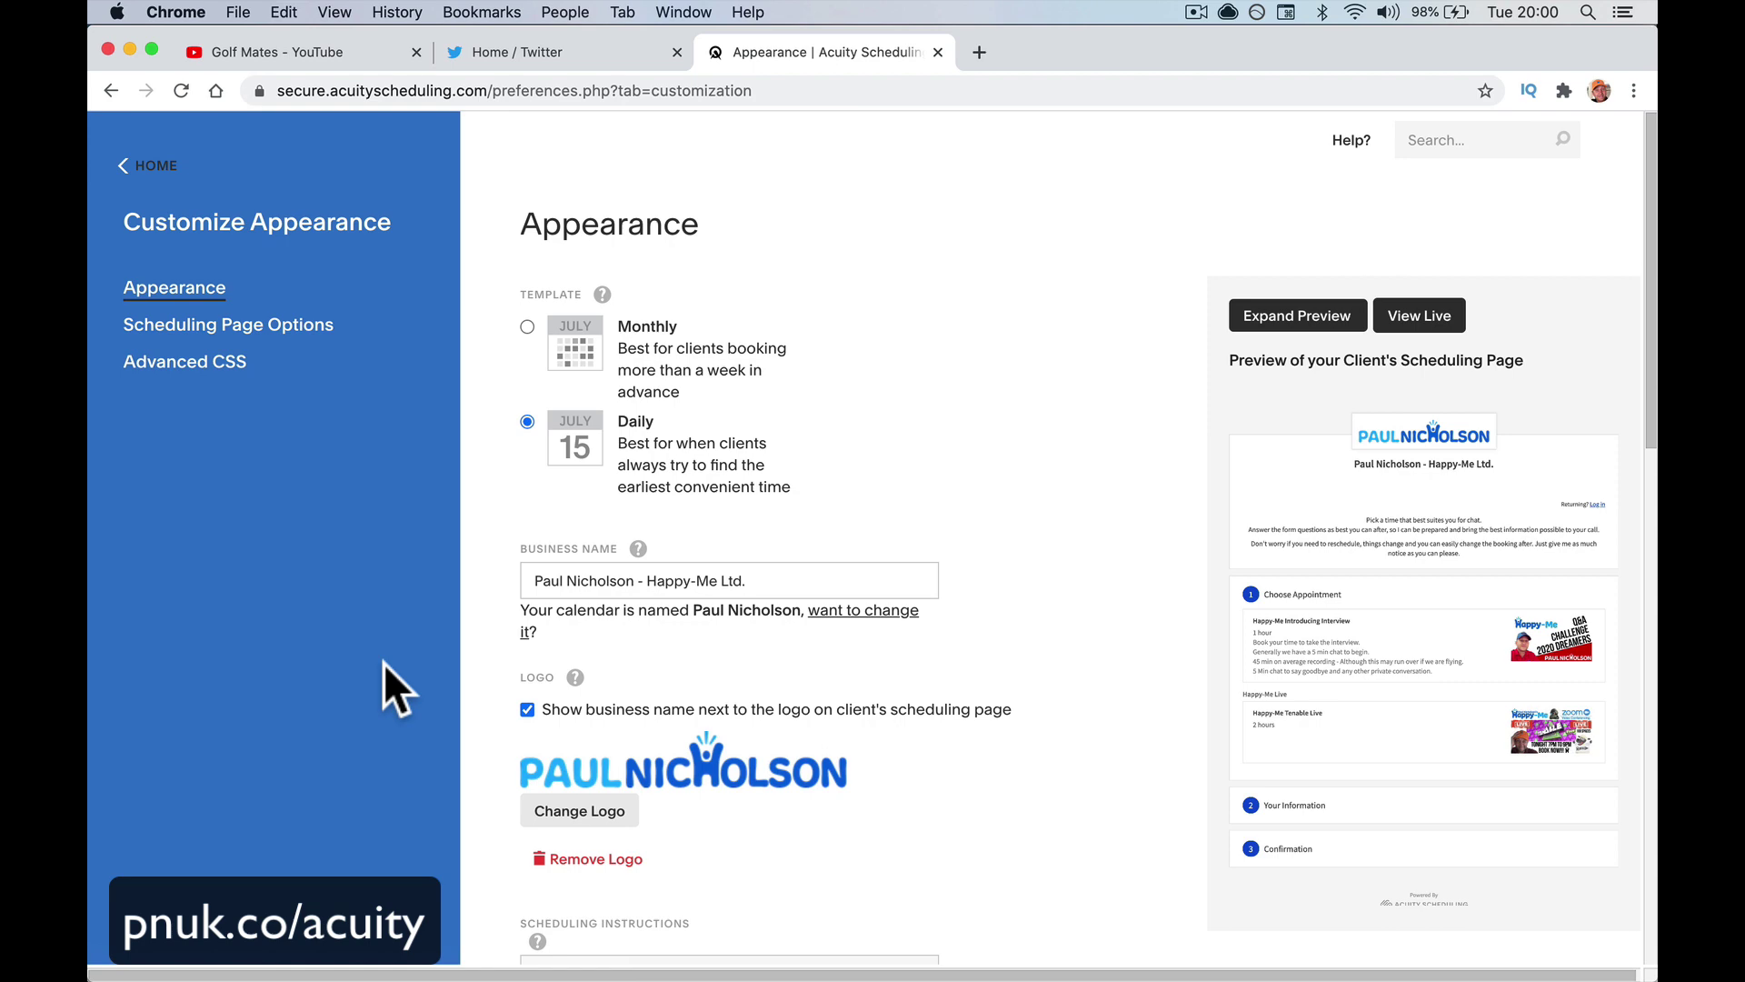
Preview the Monthly booking template, then switch back to Daily
scroll(579, 729, down, 10)
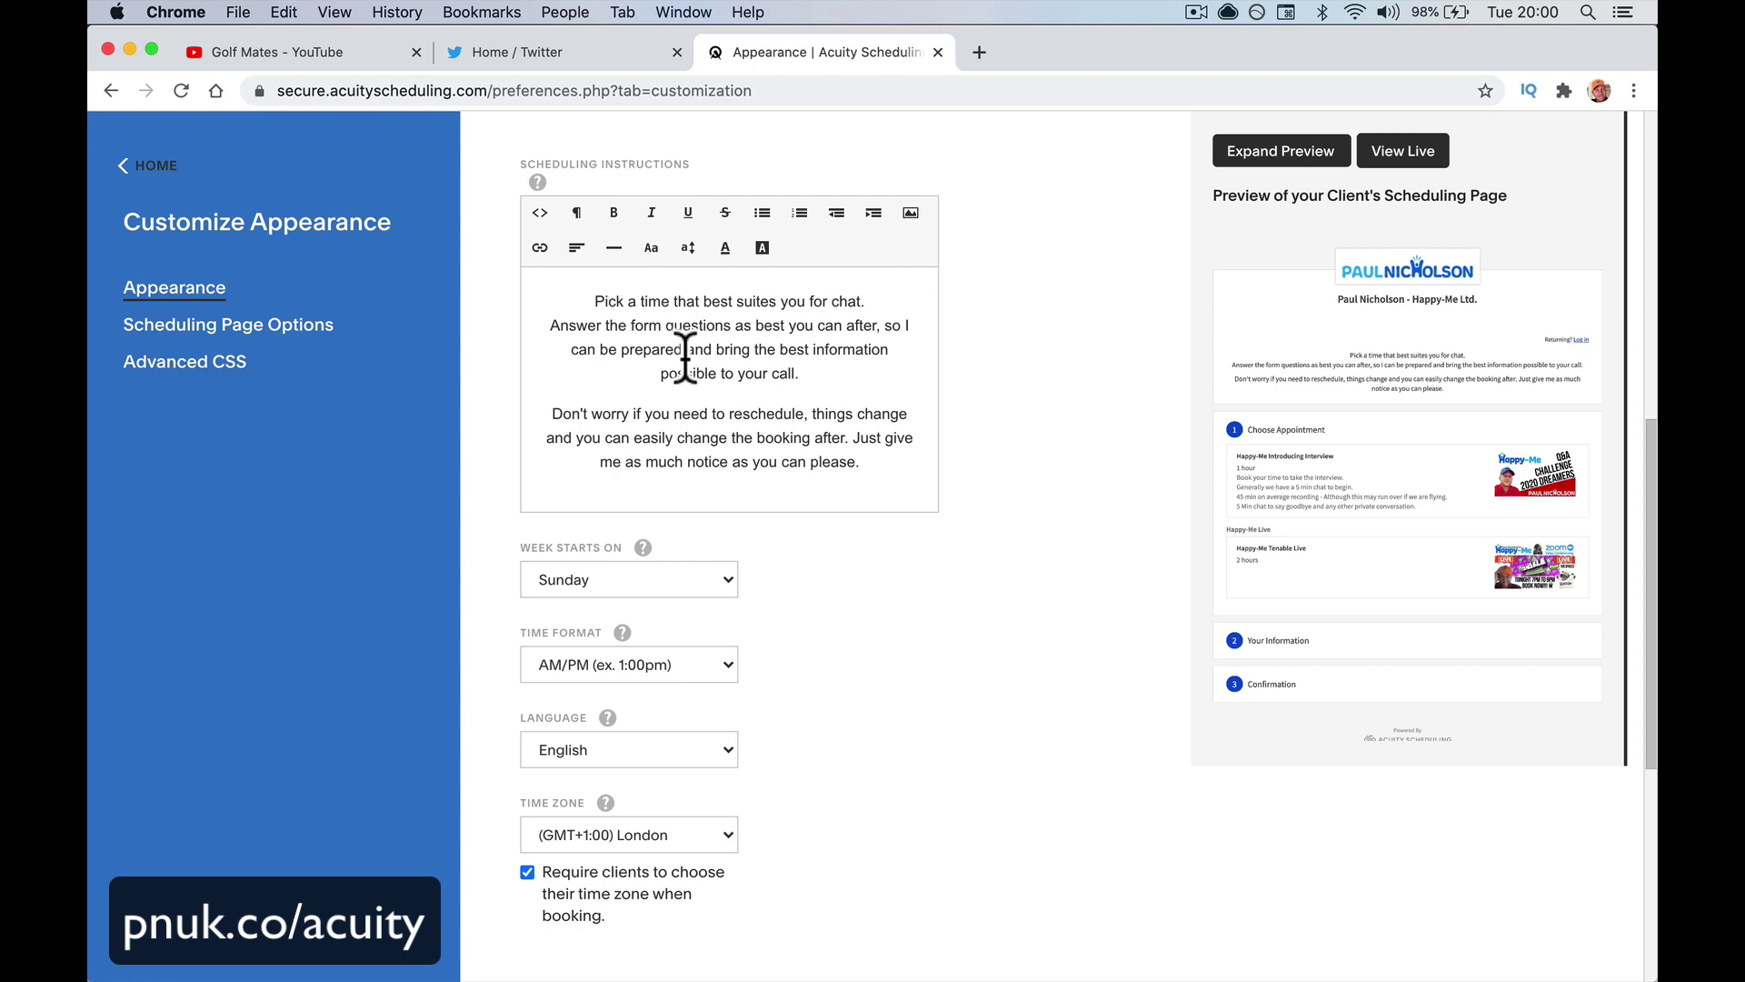
scroll(684, 359, up, 10)
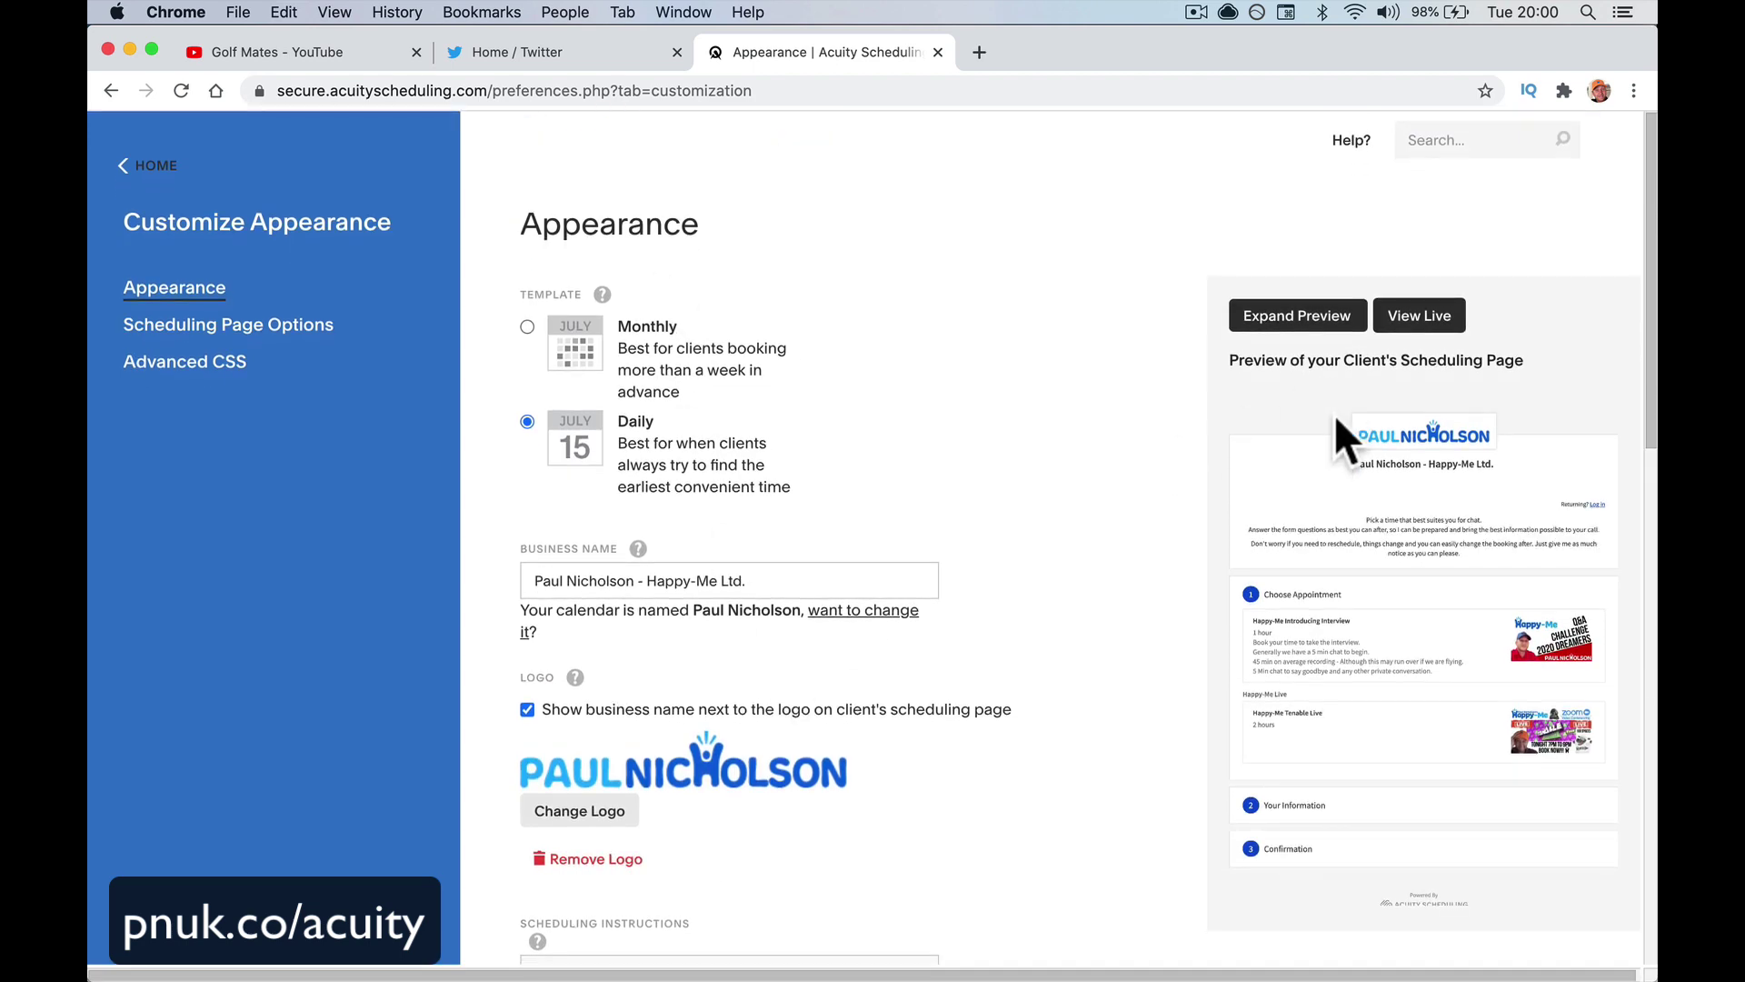
click(569, 357)
click(580, 450)
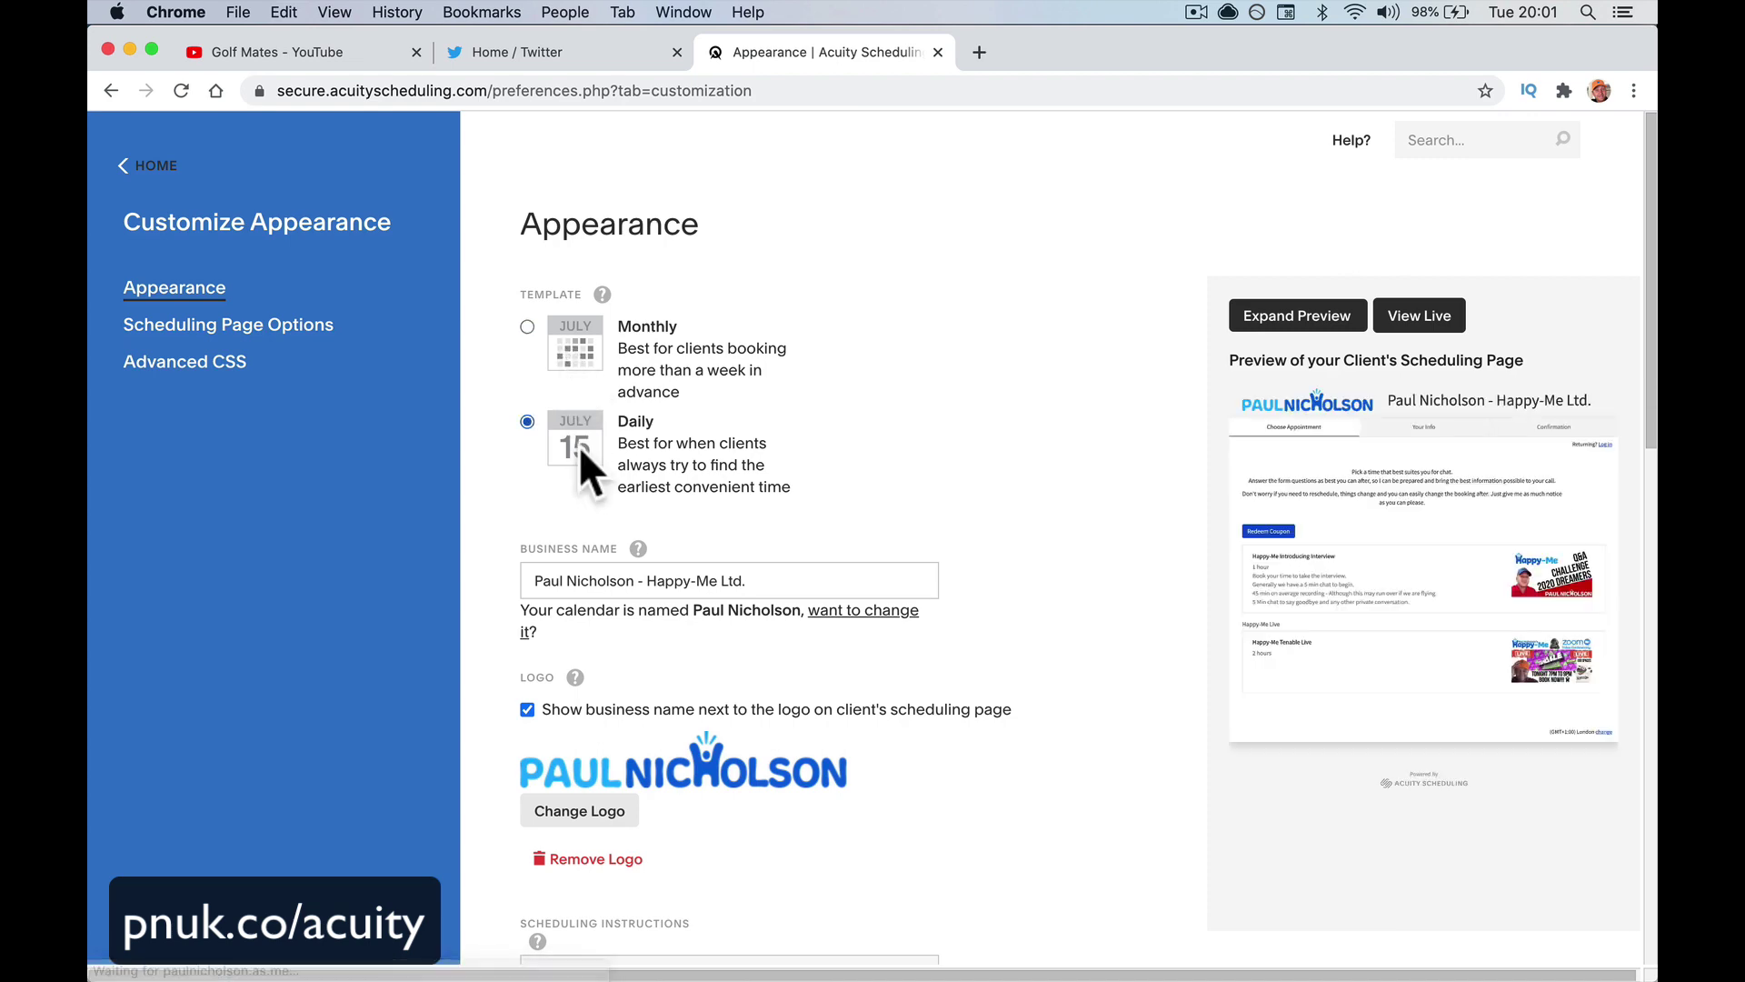
scroll(580, 446, down, 10)
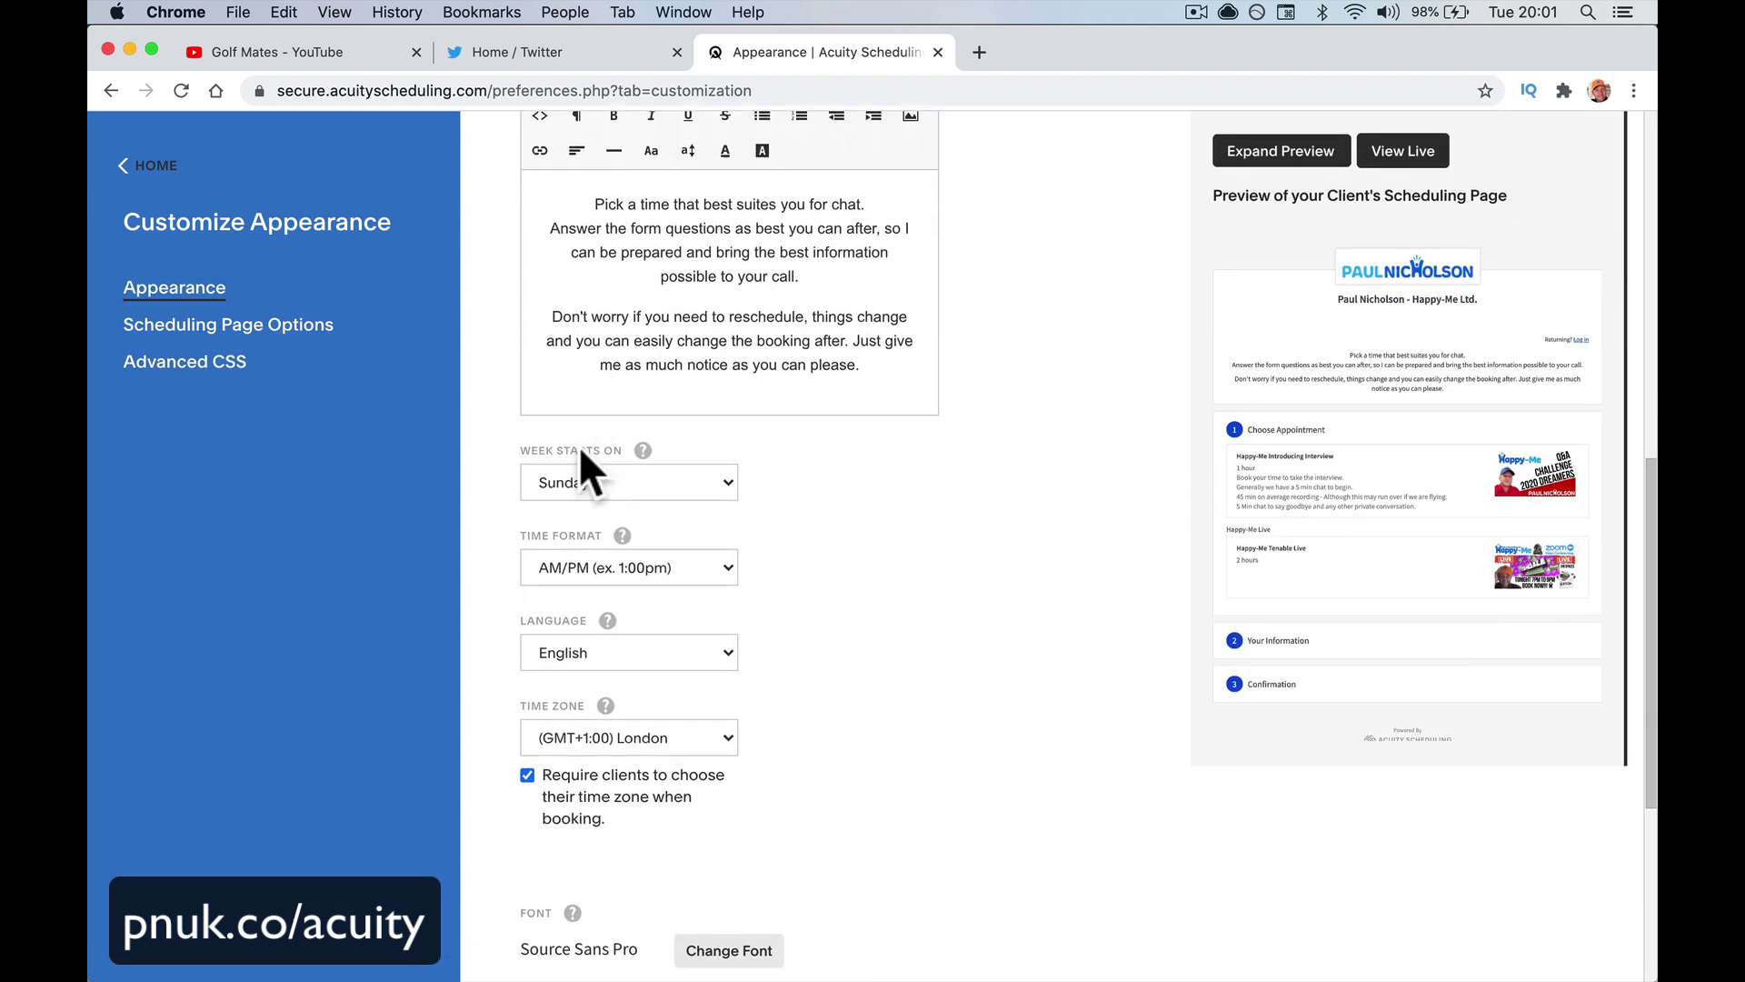
scroll(580, 446, up, 10)
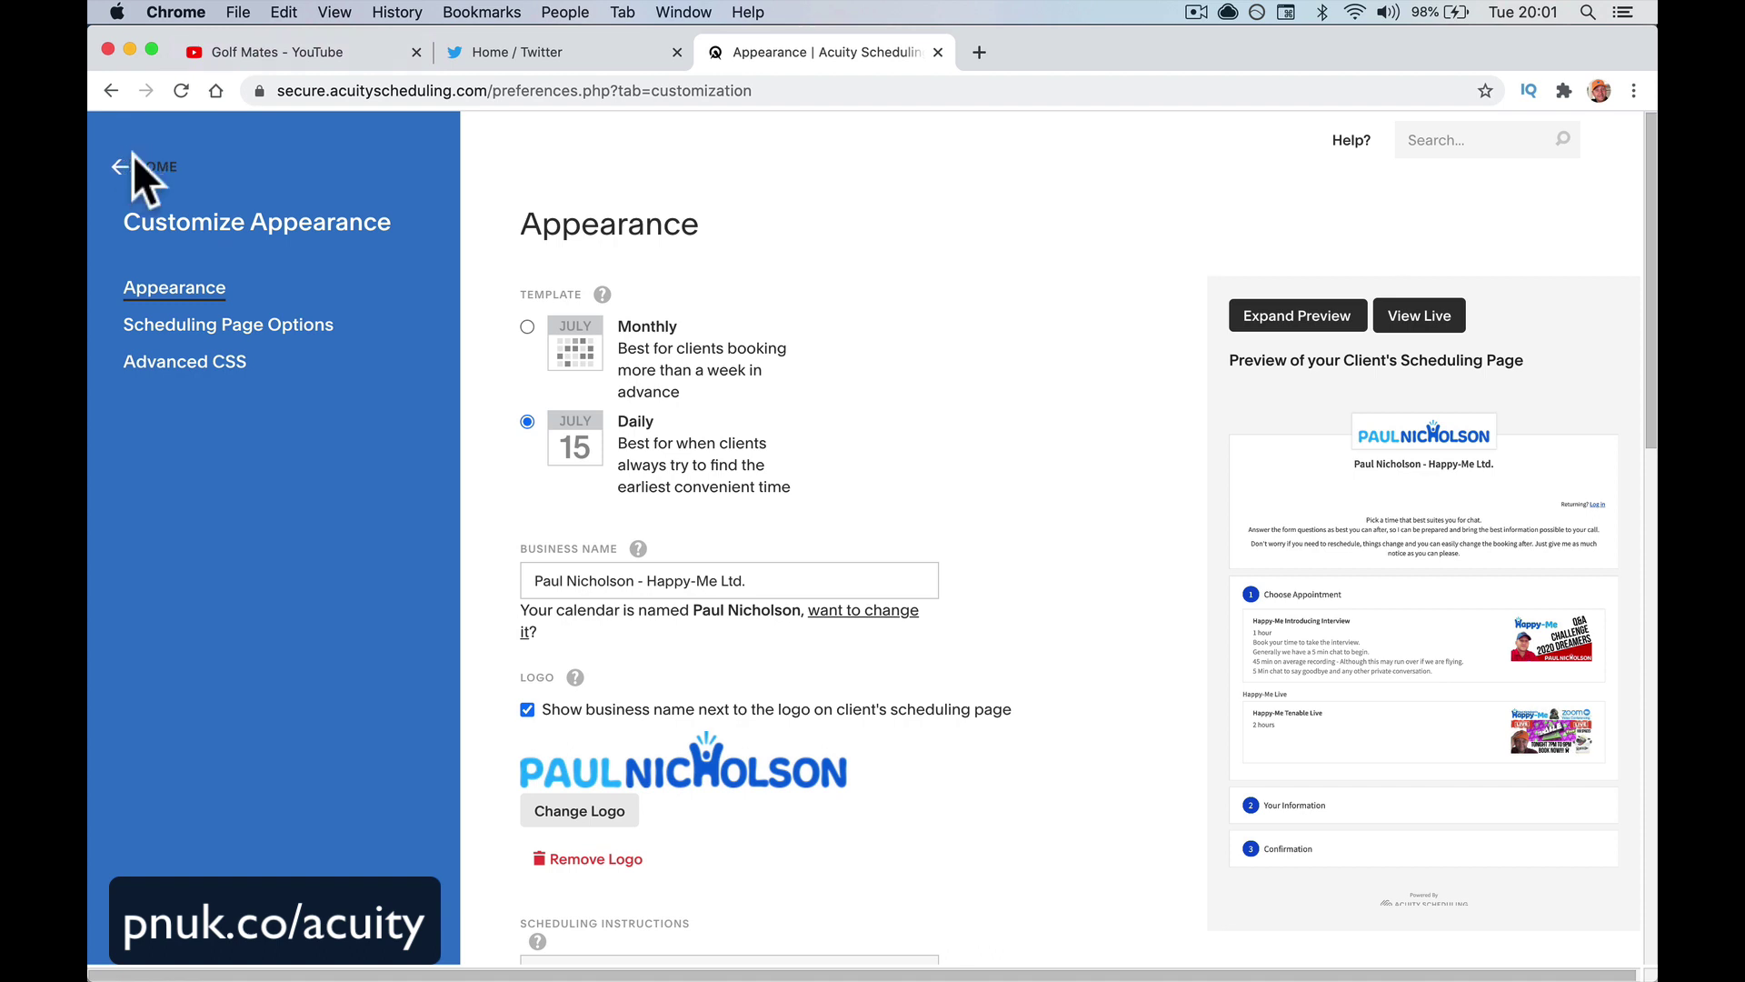
Return HOME discarding unsaved appearance changes, then open Availability
click(136, 167)
click(1059, 280)
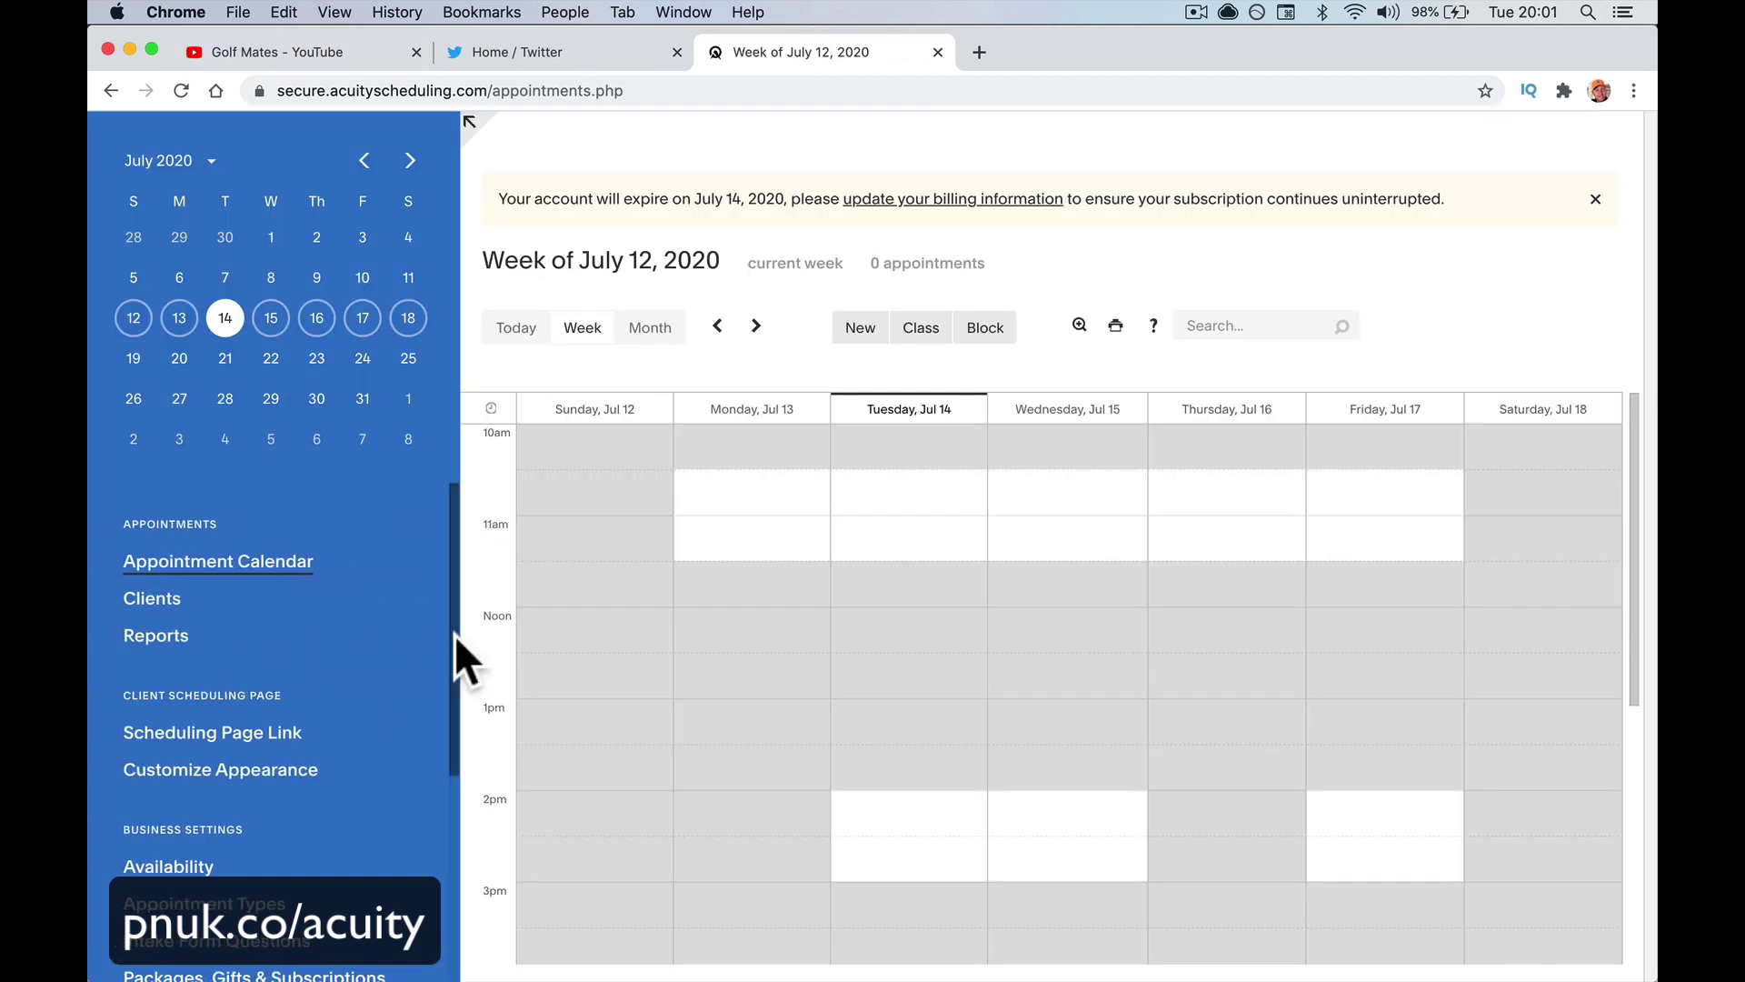
scroll(311, 782, down, 4)
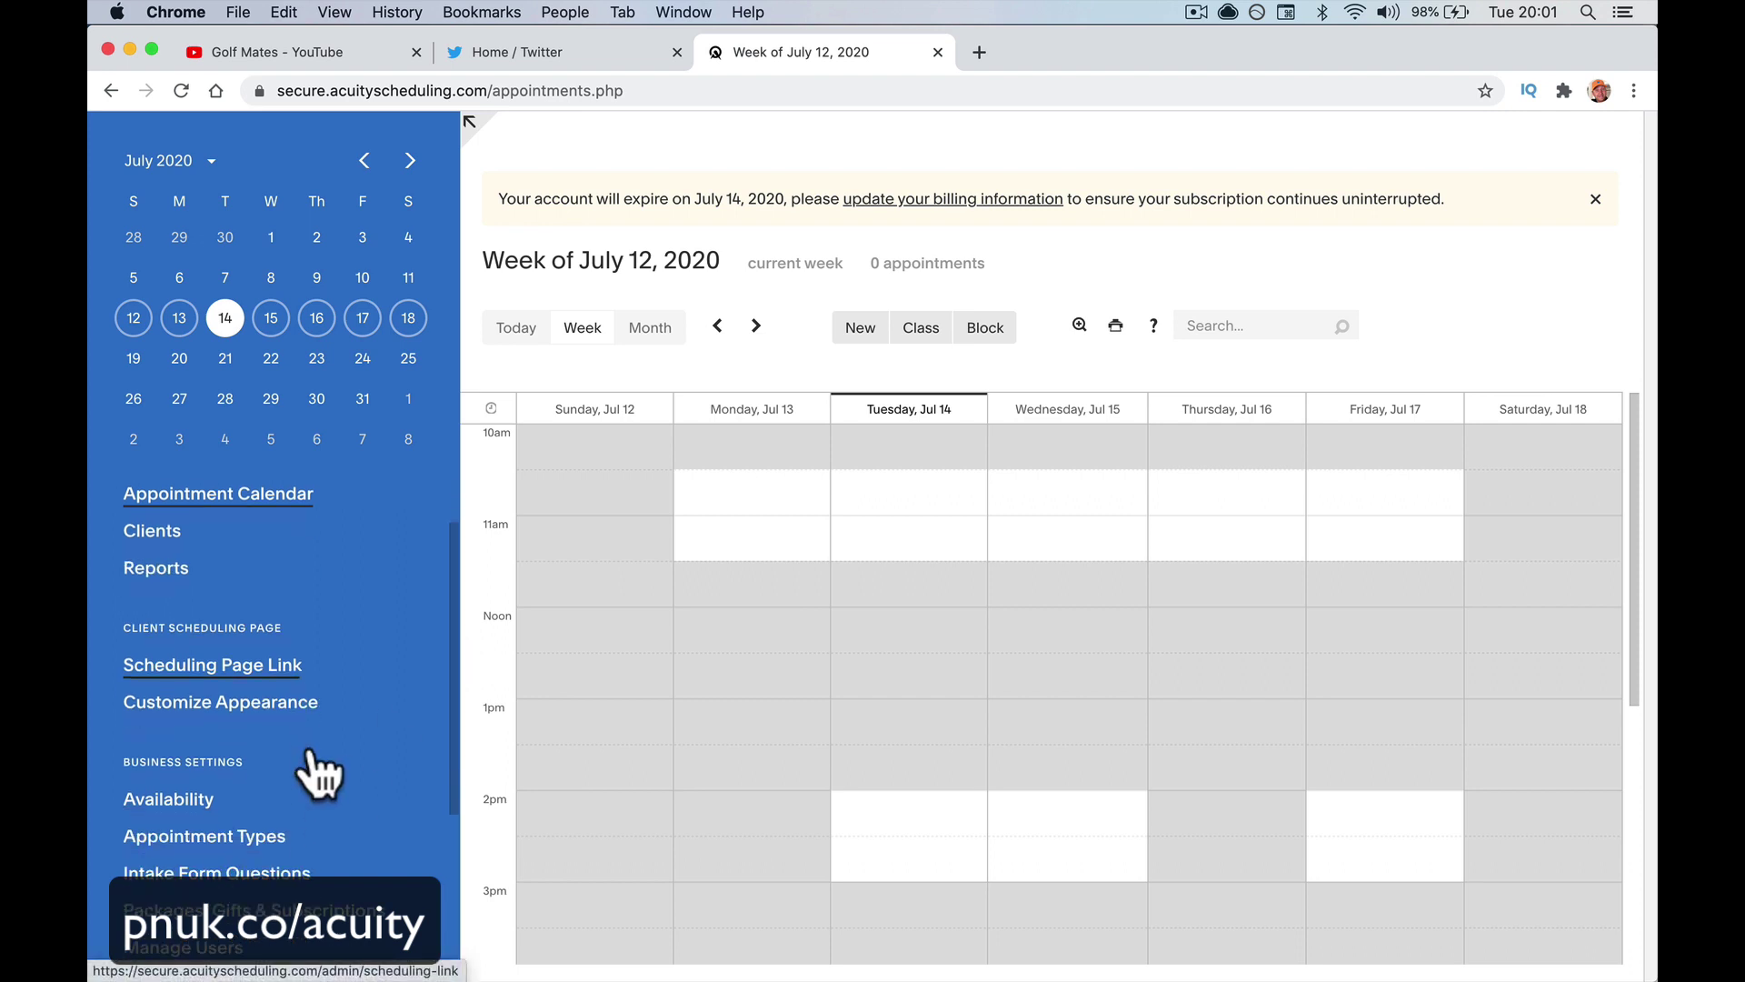
scroll(311, 755, up, 1)
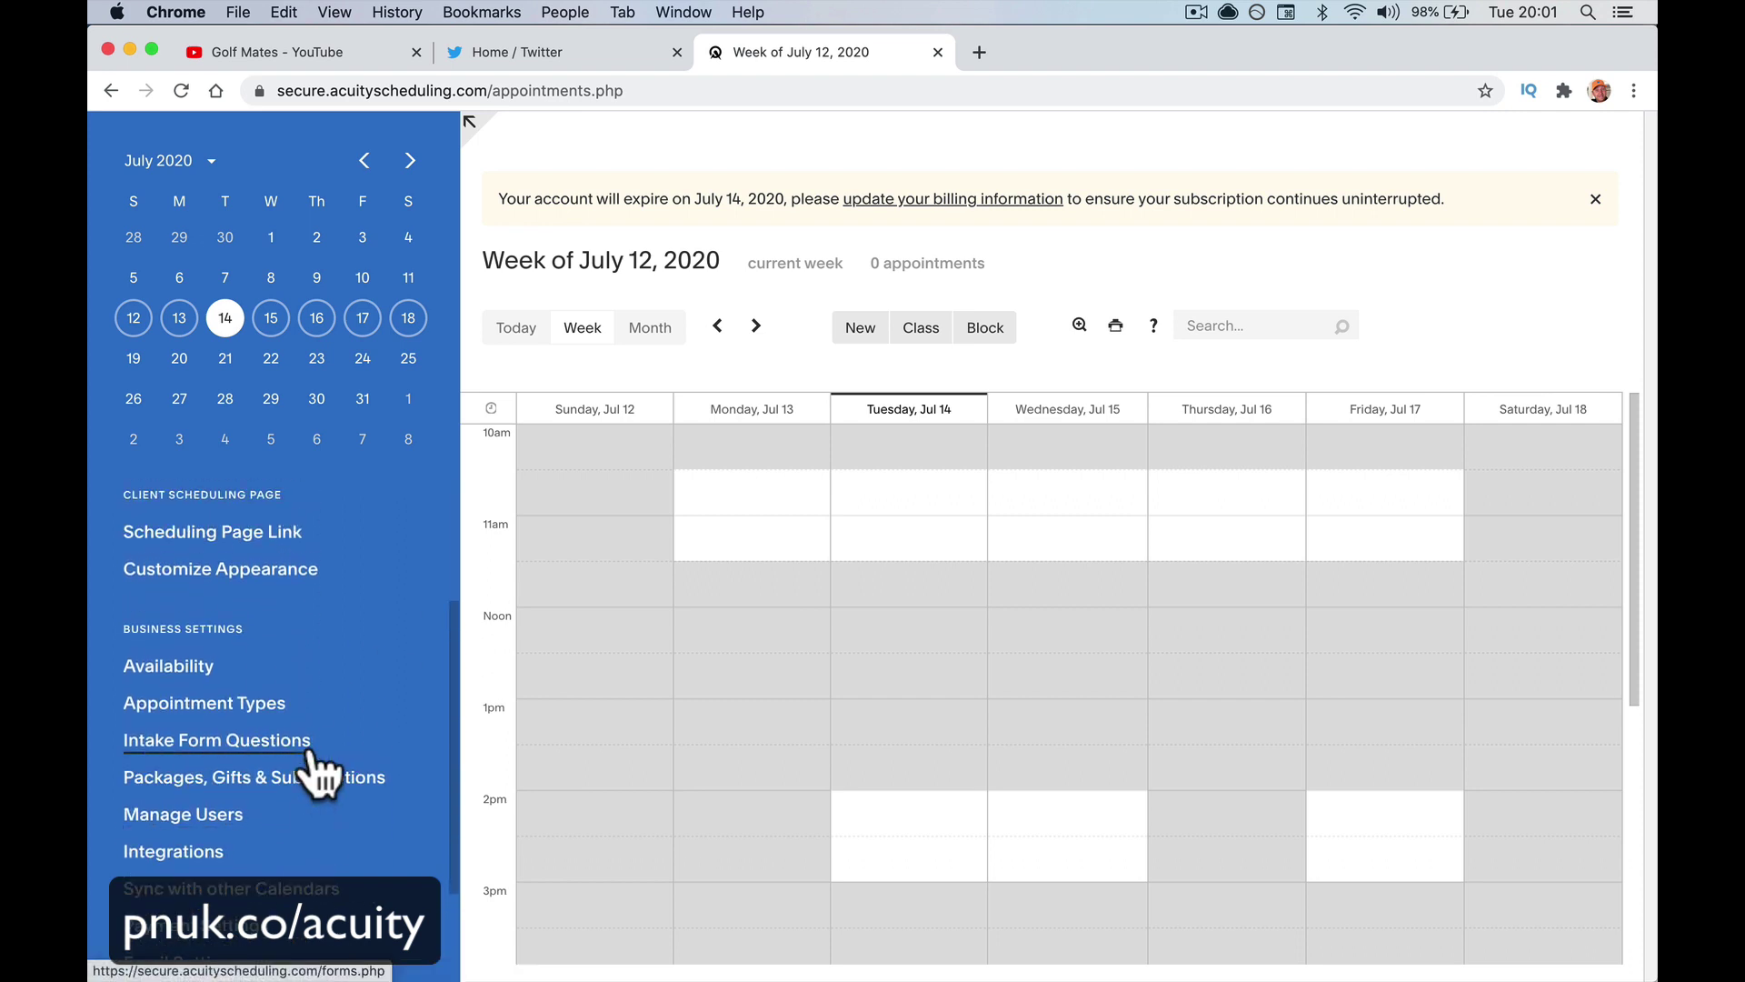
scroll(289, 686, down, 2)
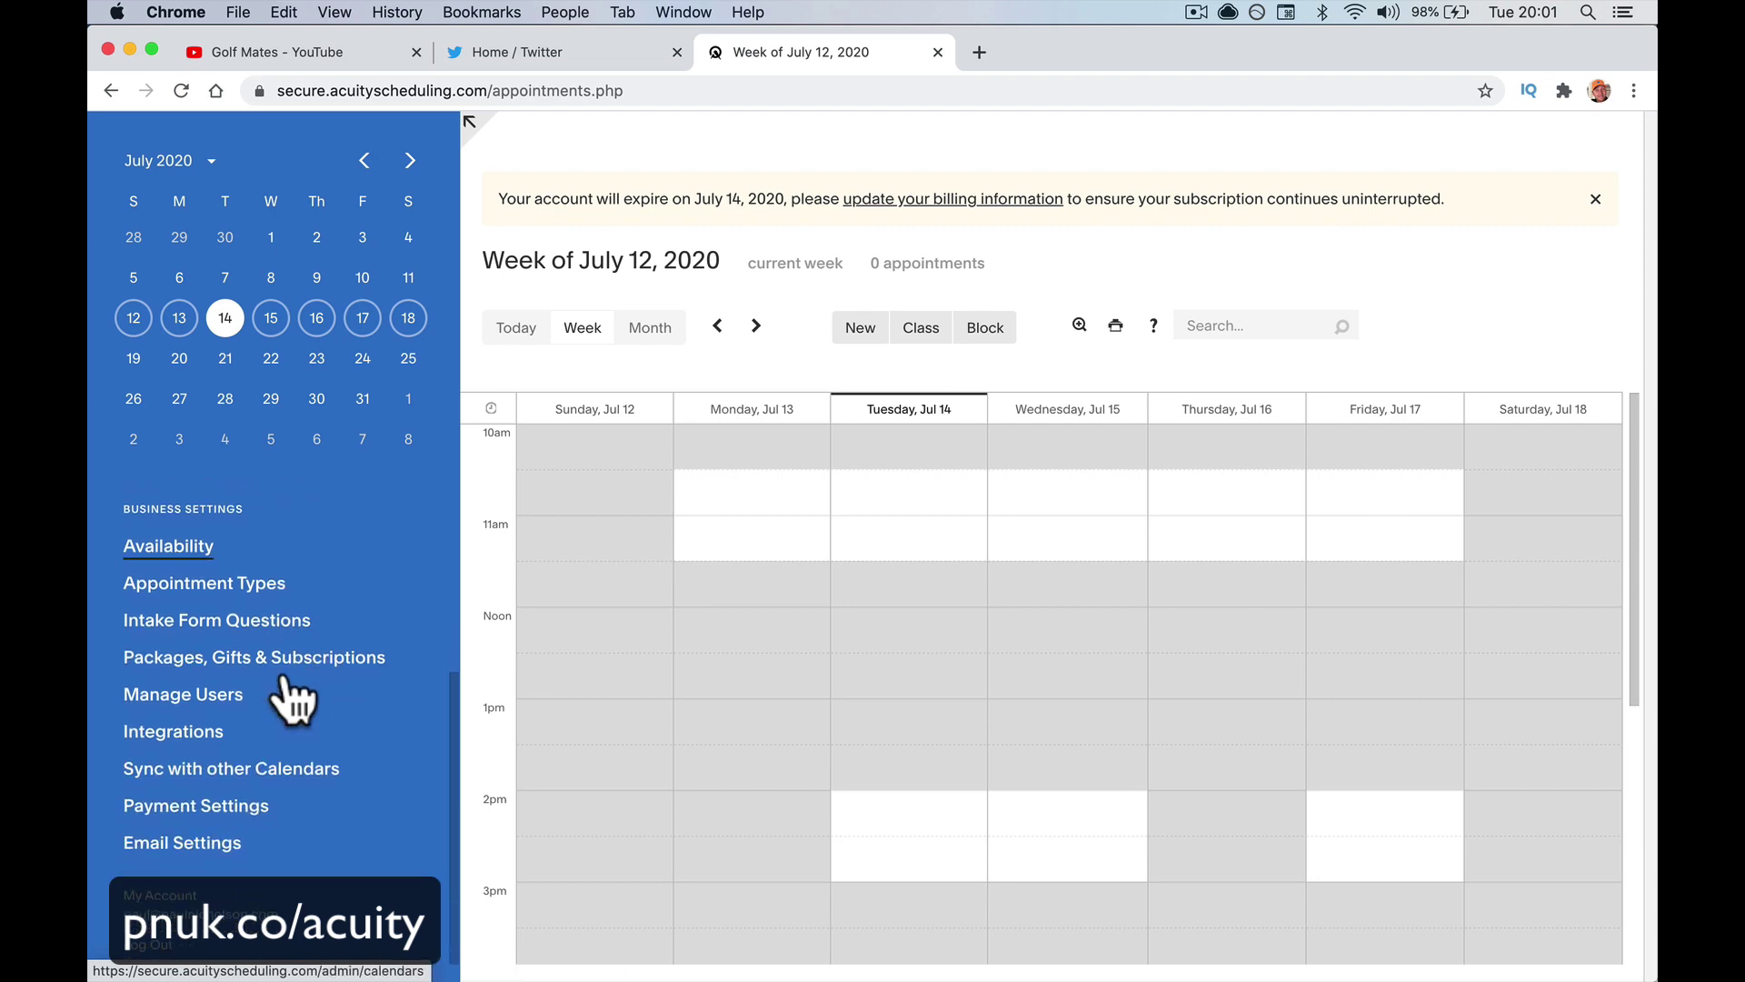
click(190, 544)
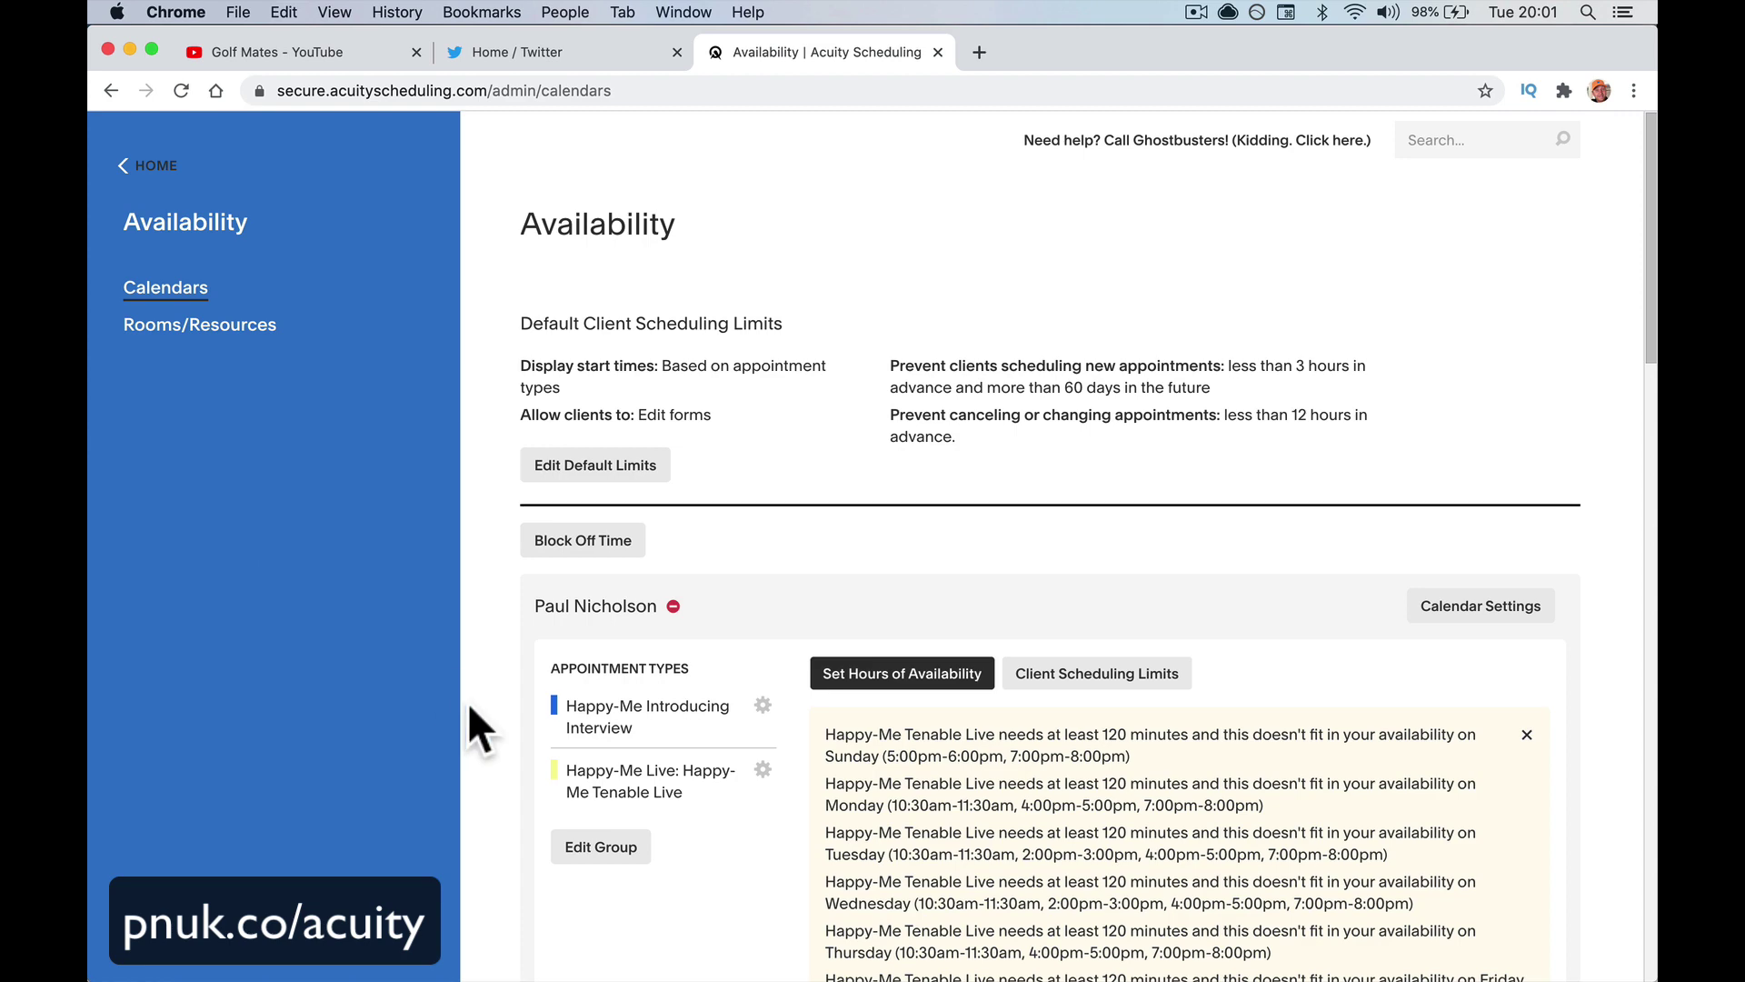
Look over the Availability scheduling limits, then open Rooms/Resources
scroll(752, 786, down, 6)
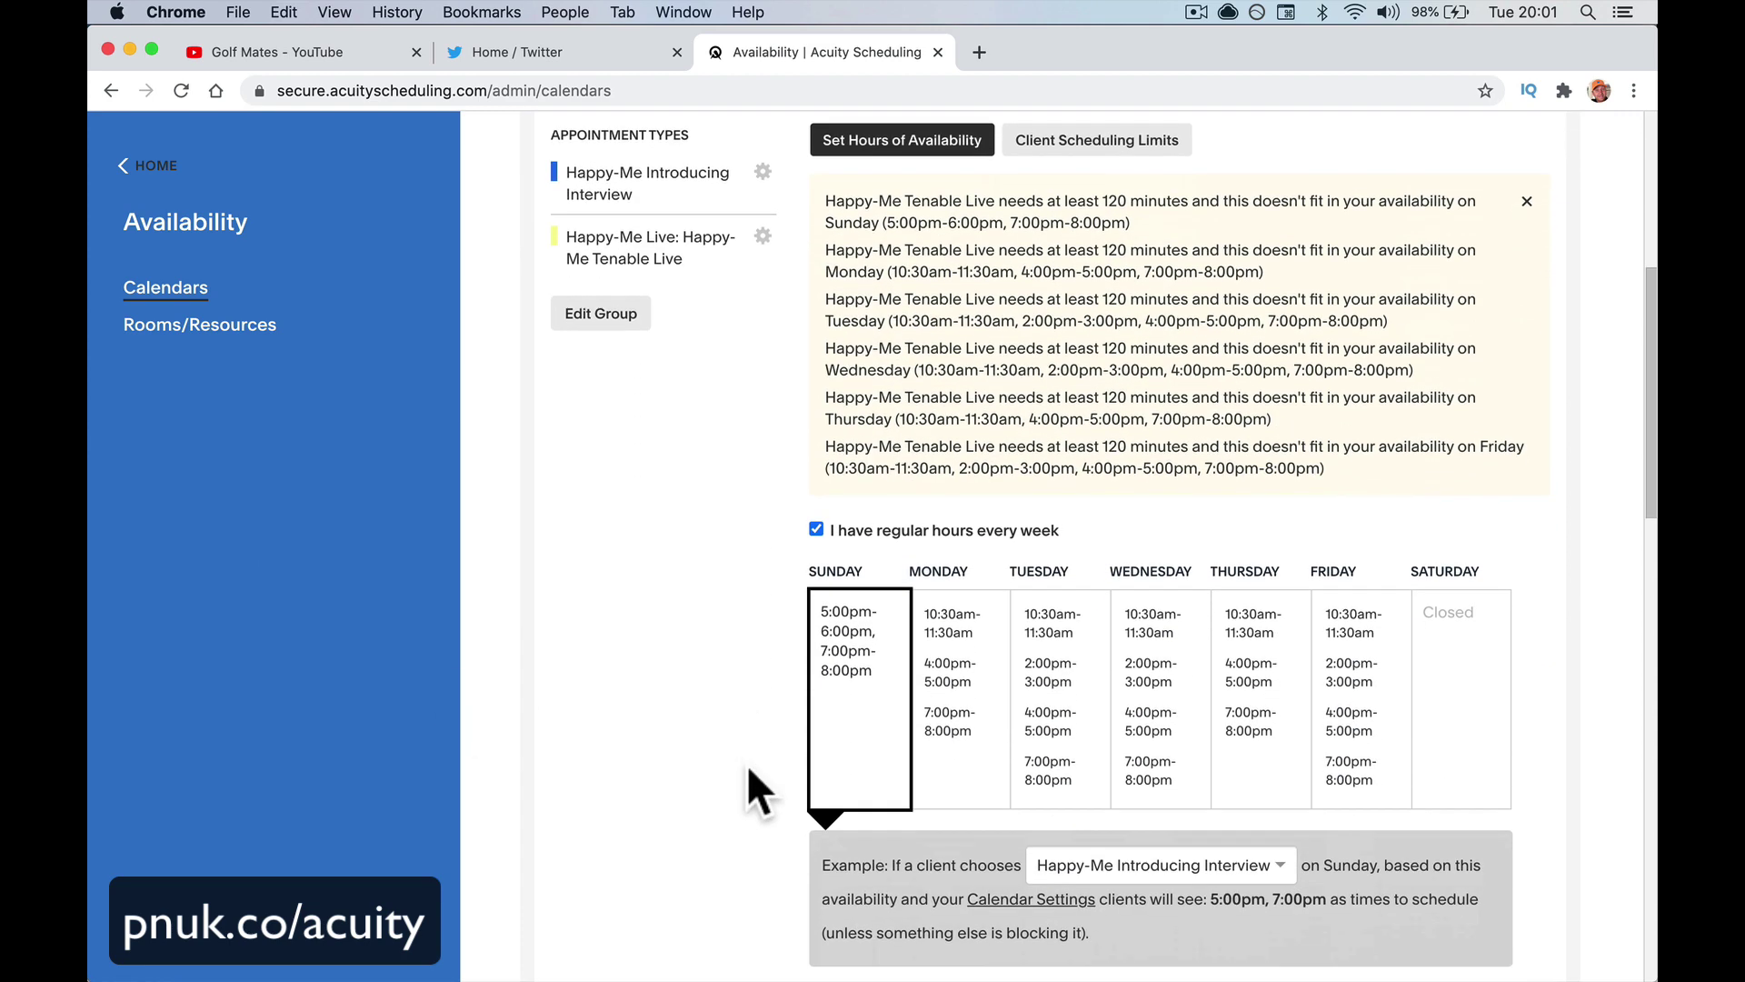
scroll(900, 654, up, 2)
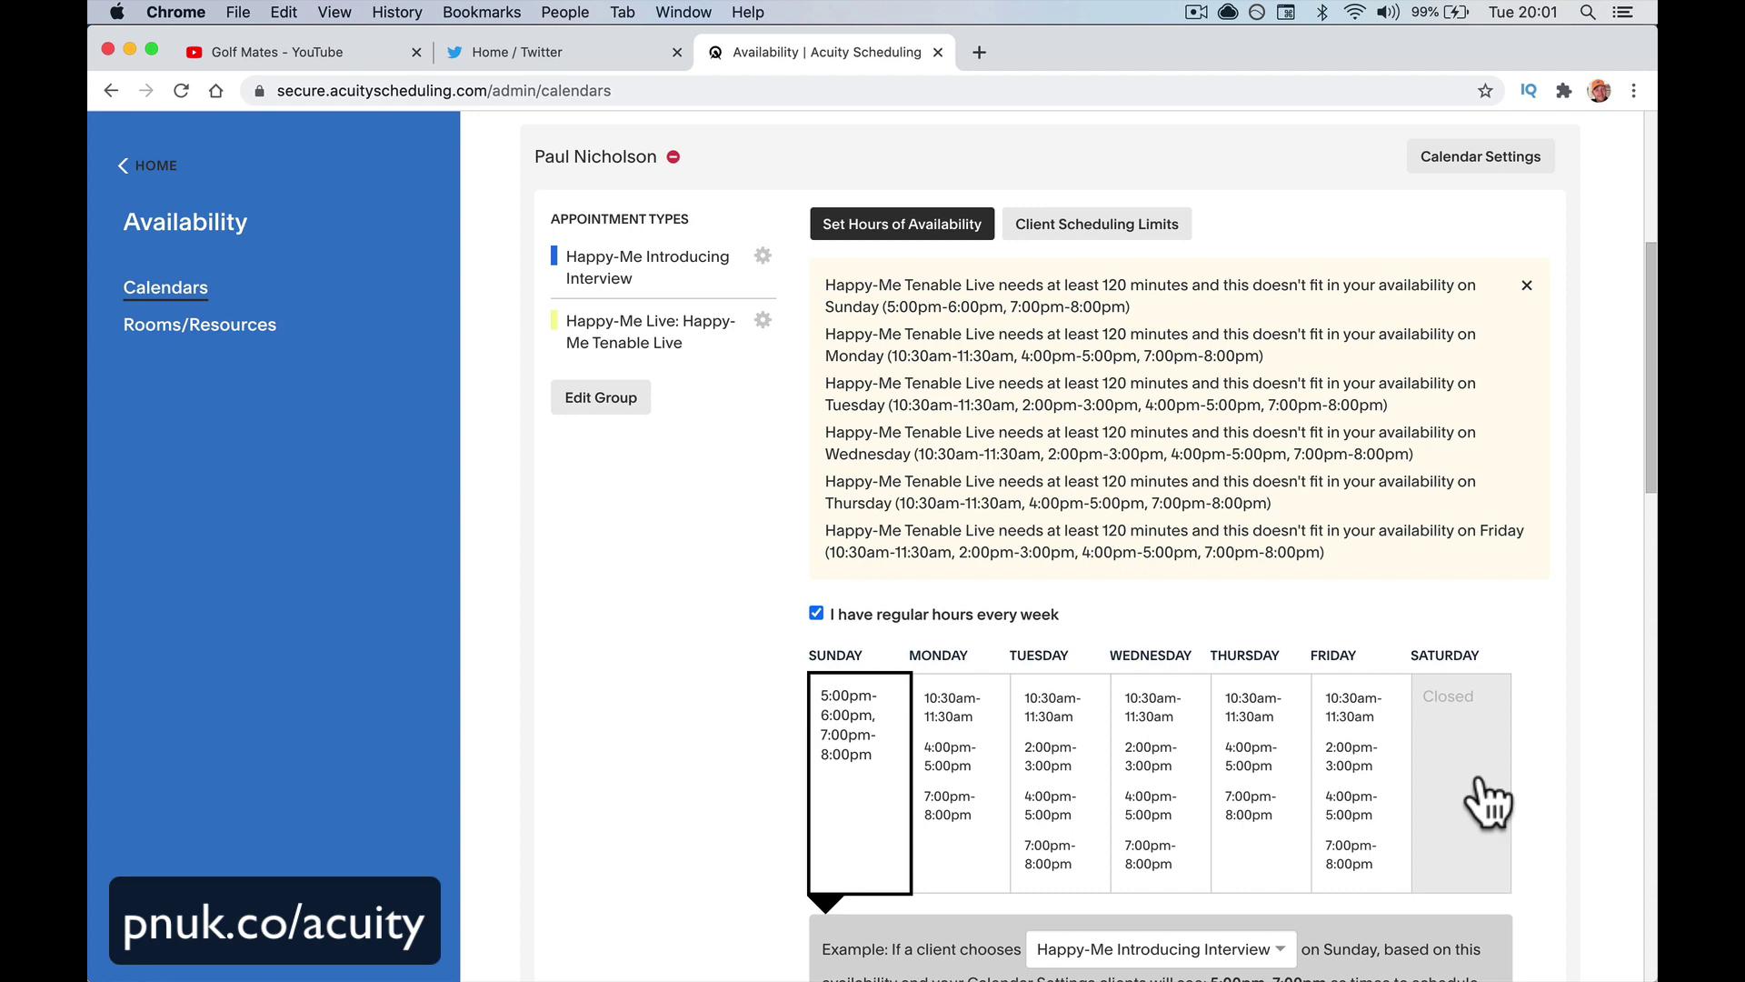
scroll(1190, 531, down, 10)
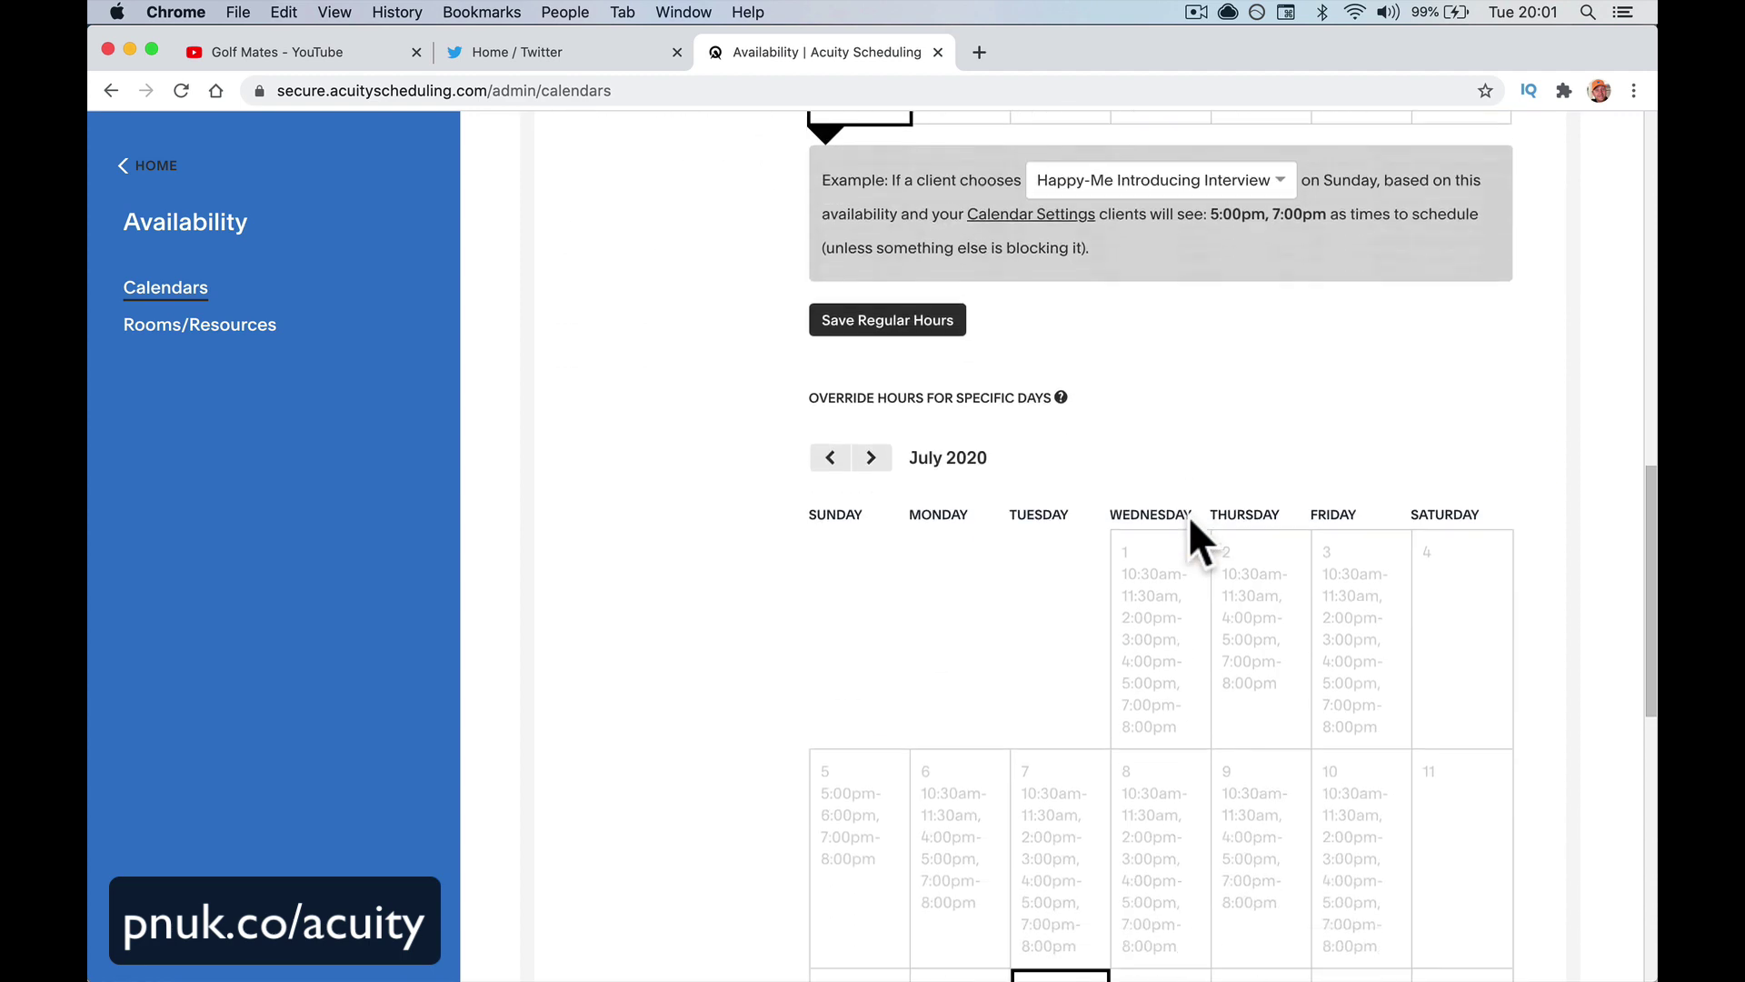
scroll(1194, 543, down, 9)
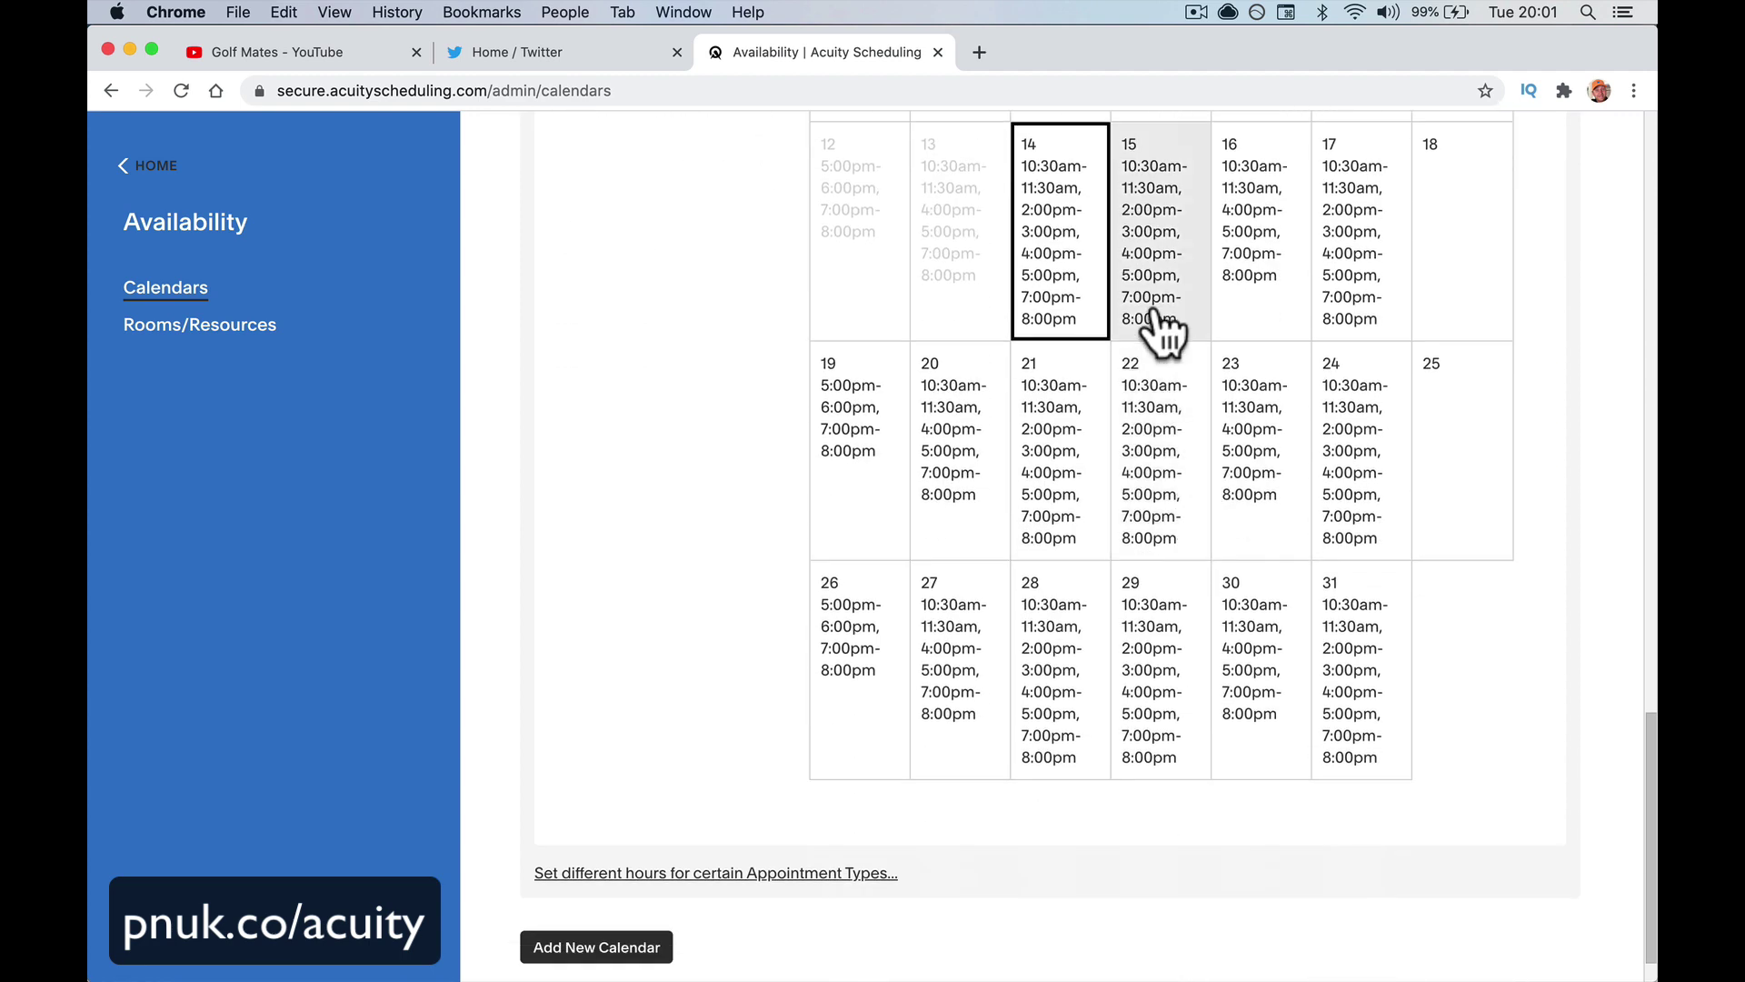
scroll(746, 550, up, 4)
scroll(745, 549, up, 8)
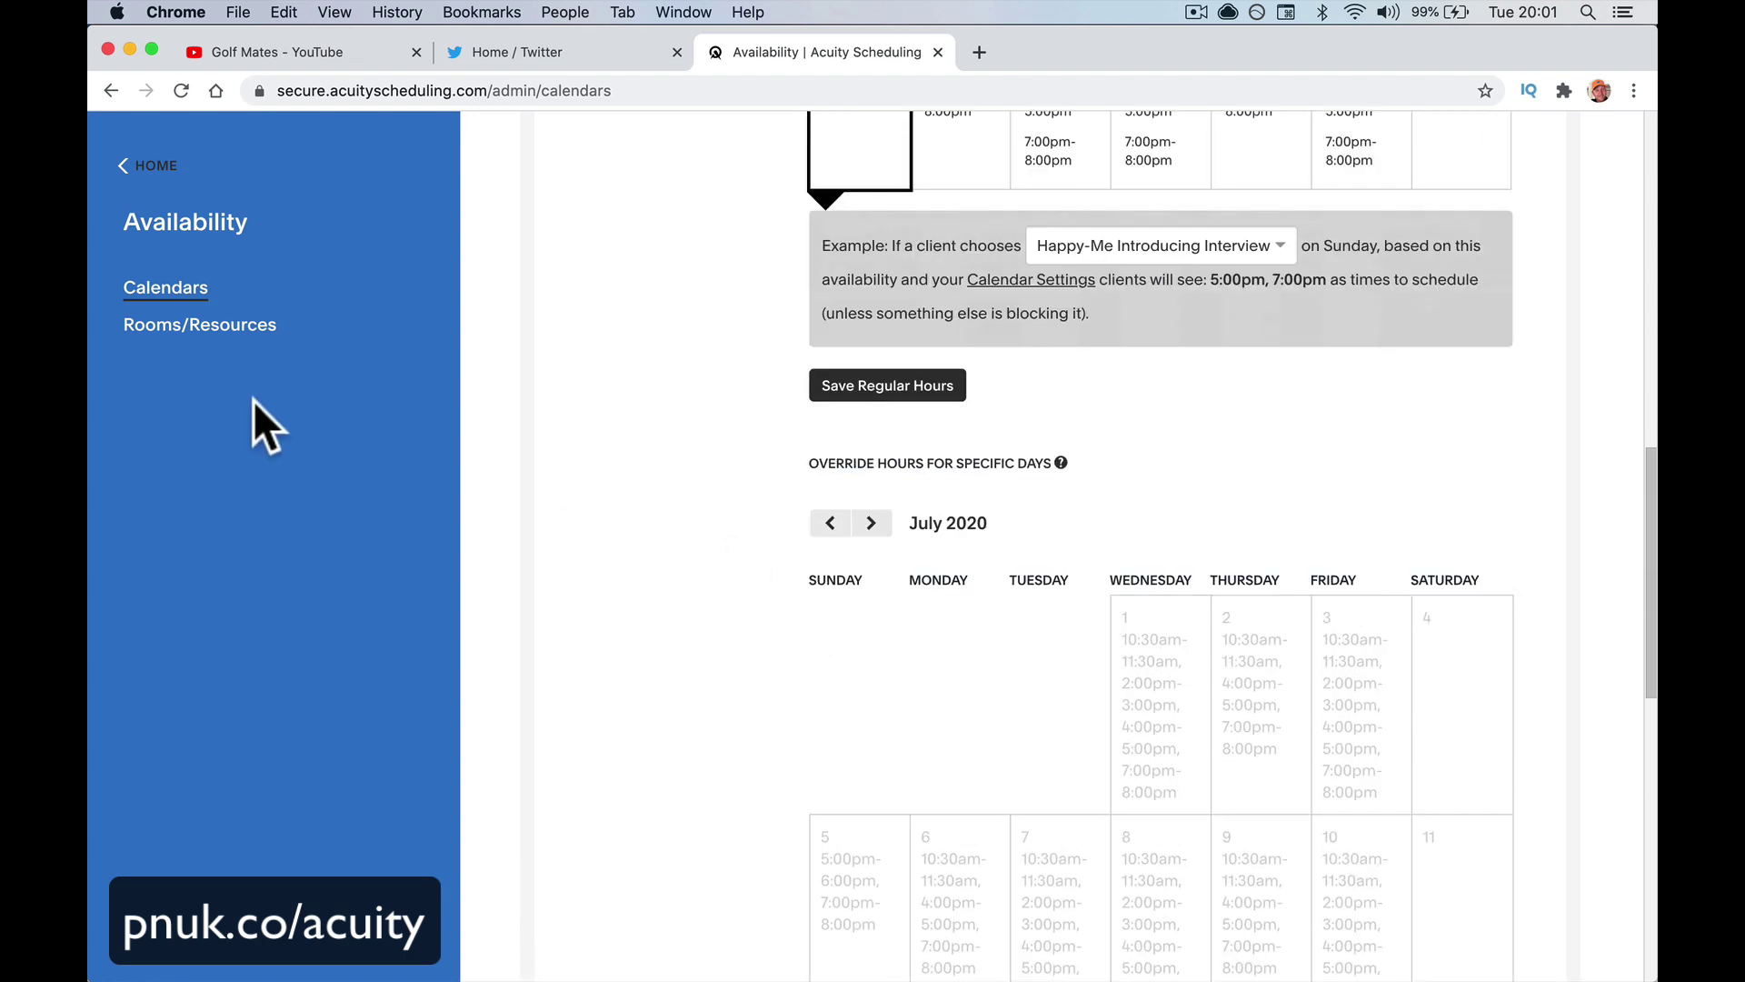
click(235, 329)
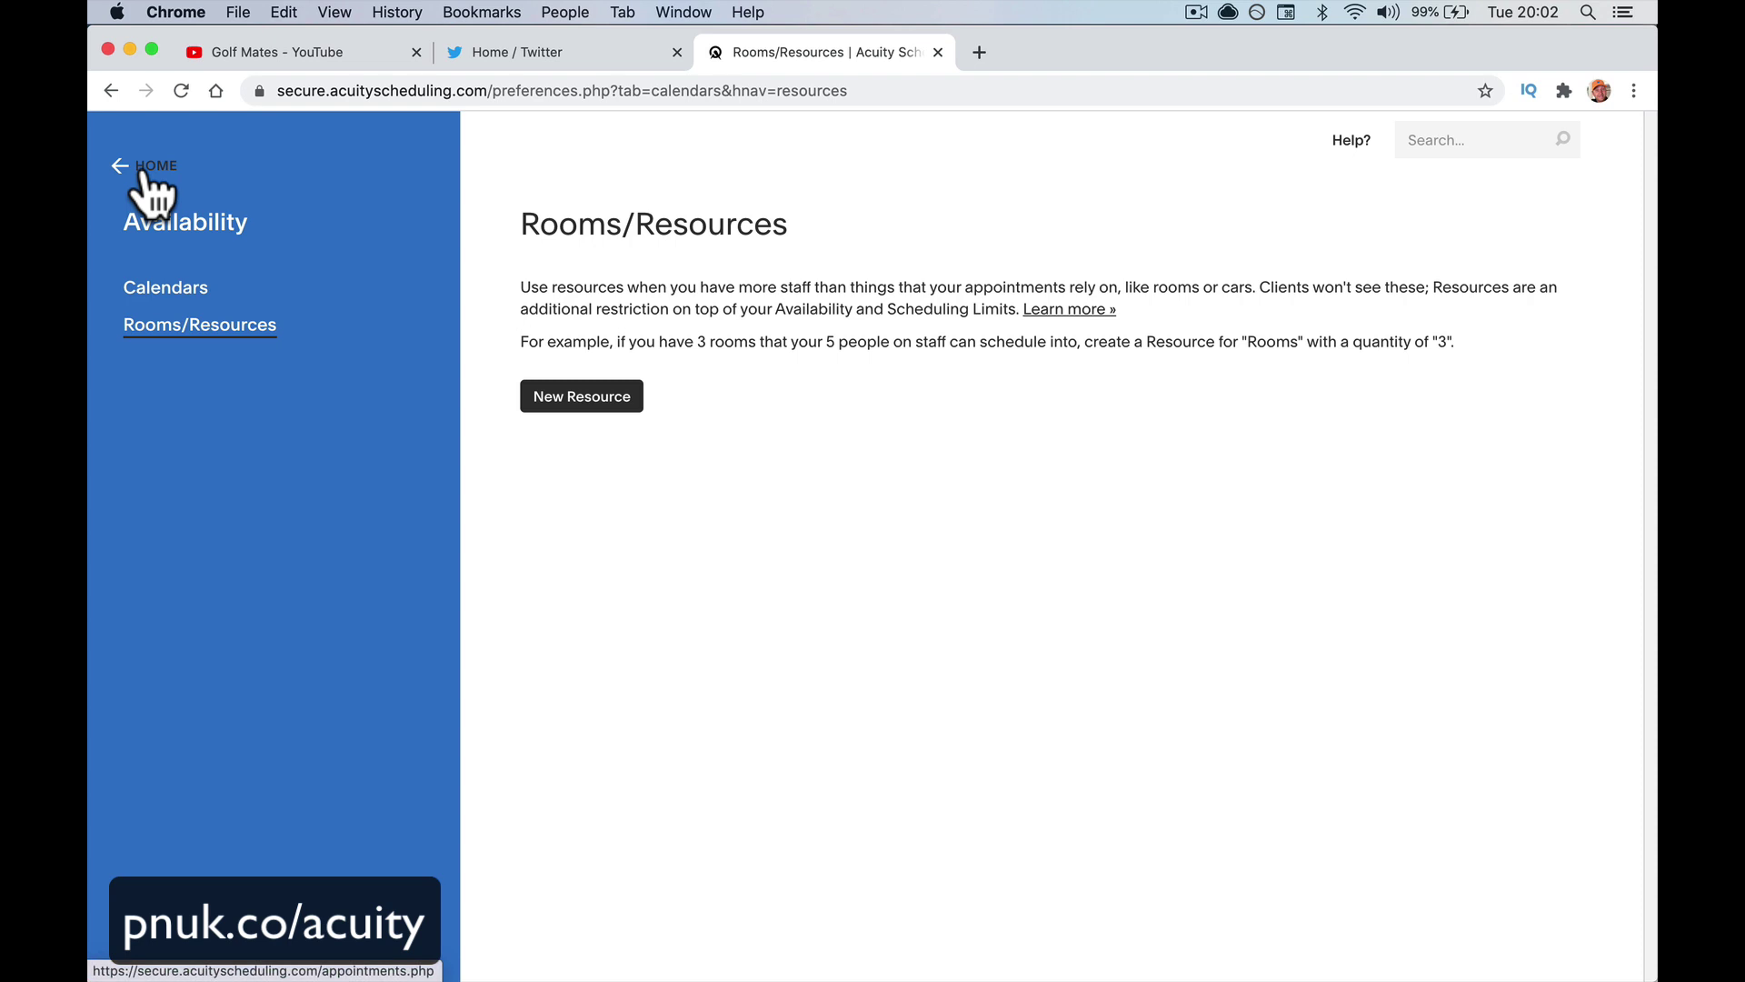
Return HOME and open Appointment Types under Business Settings
click(143, 172)
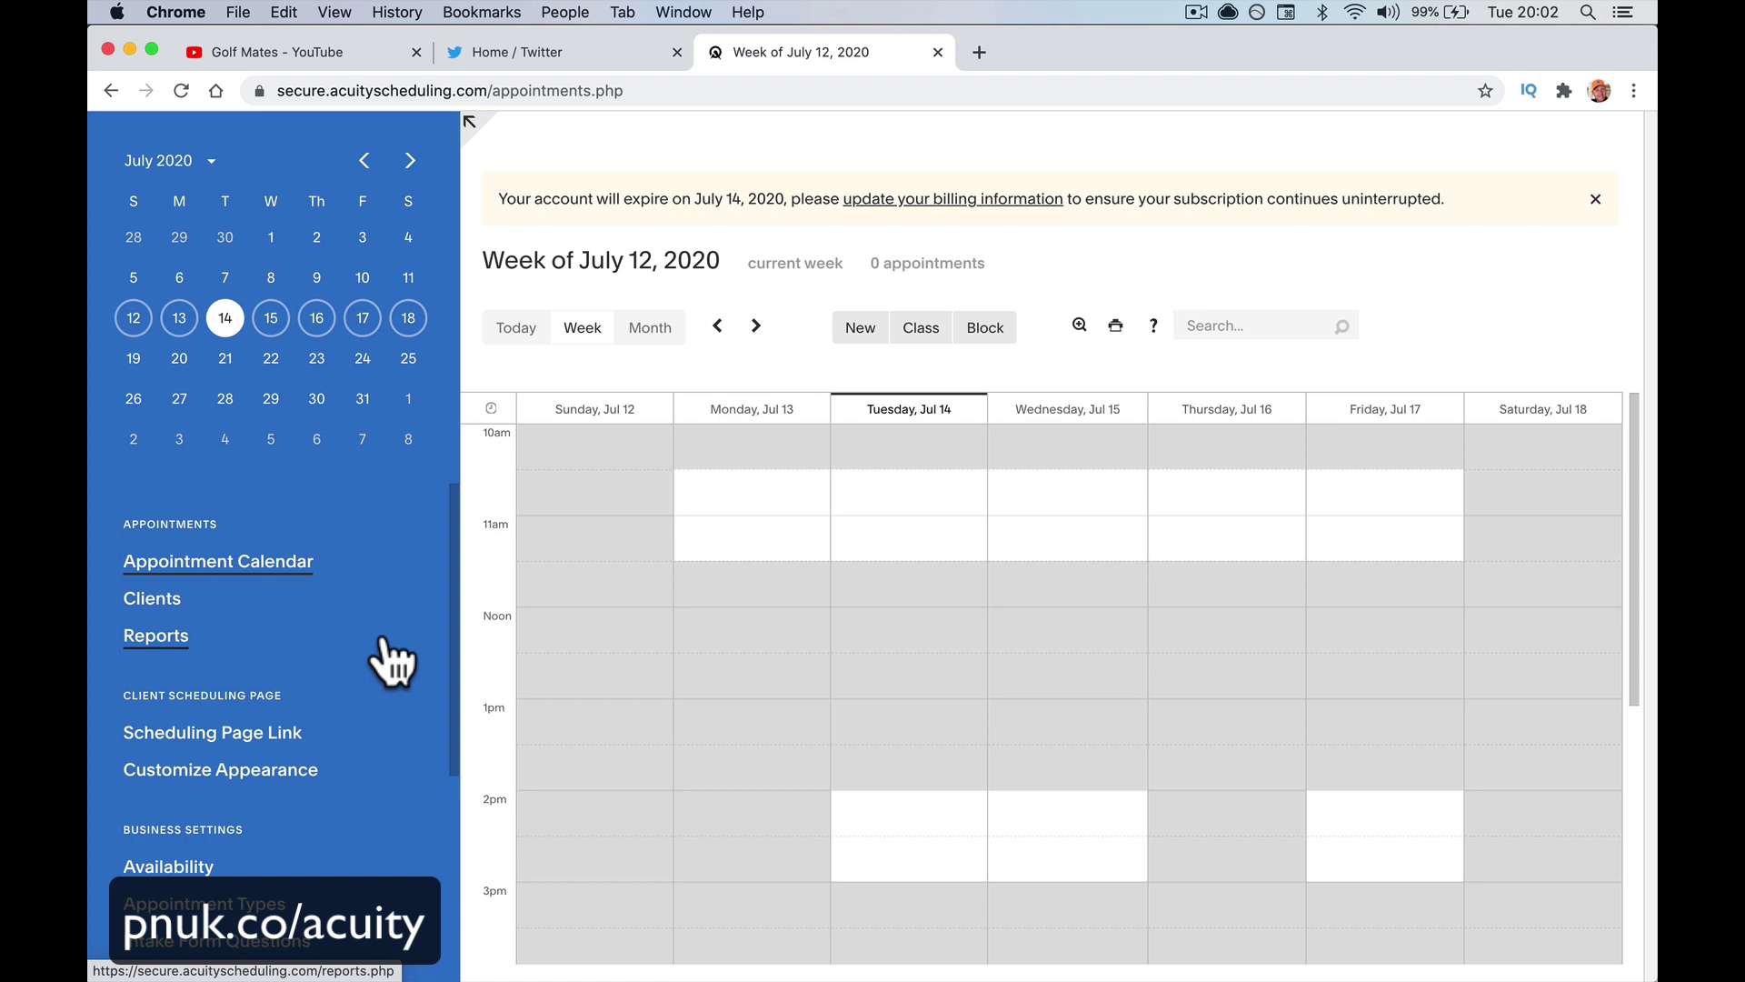
scroll(391, 664, down, 5)
scroll(391, 663, up, 2)
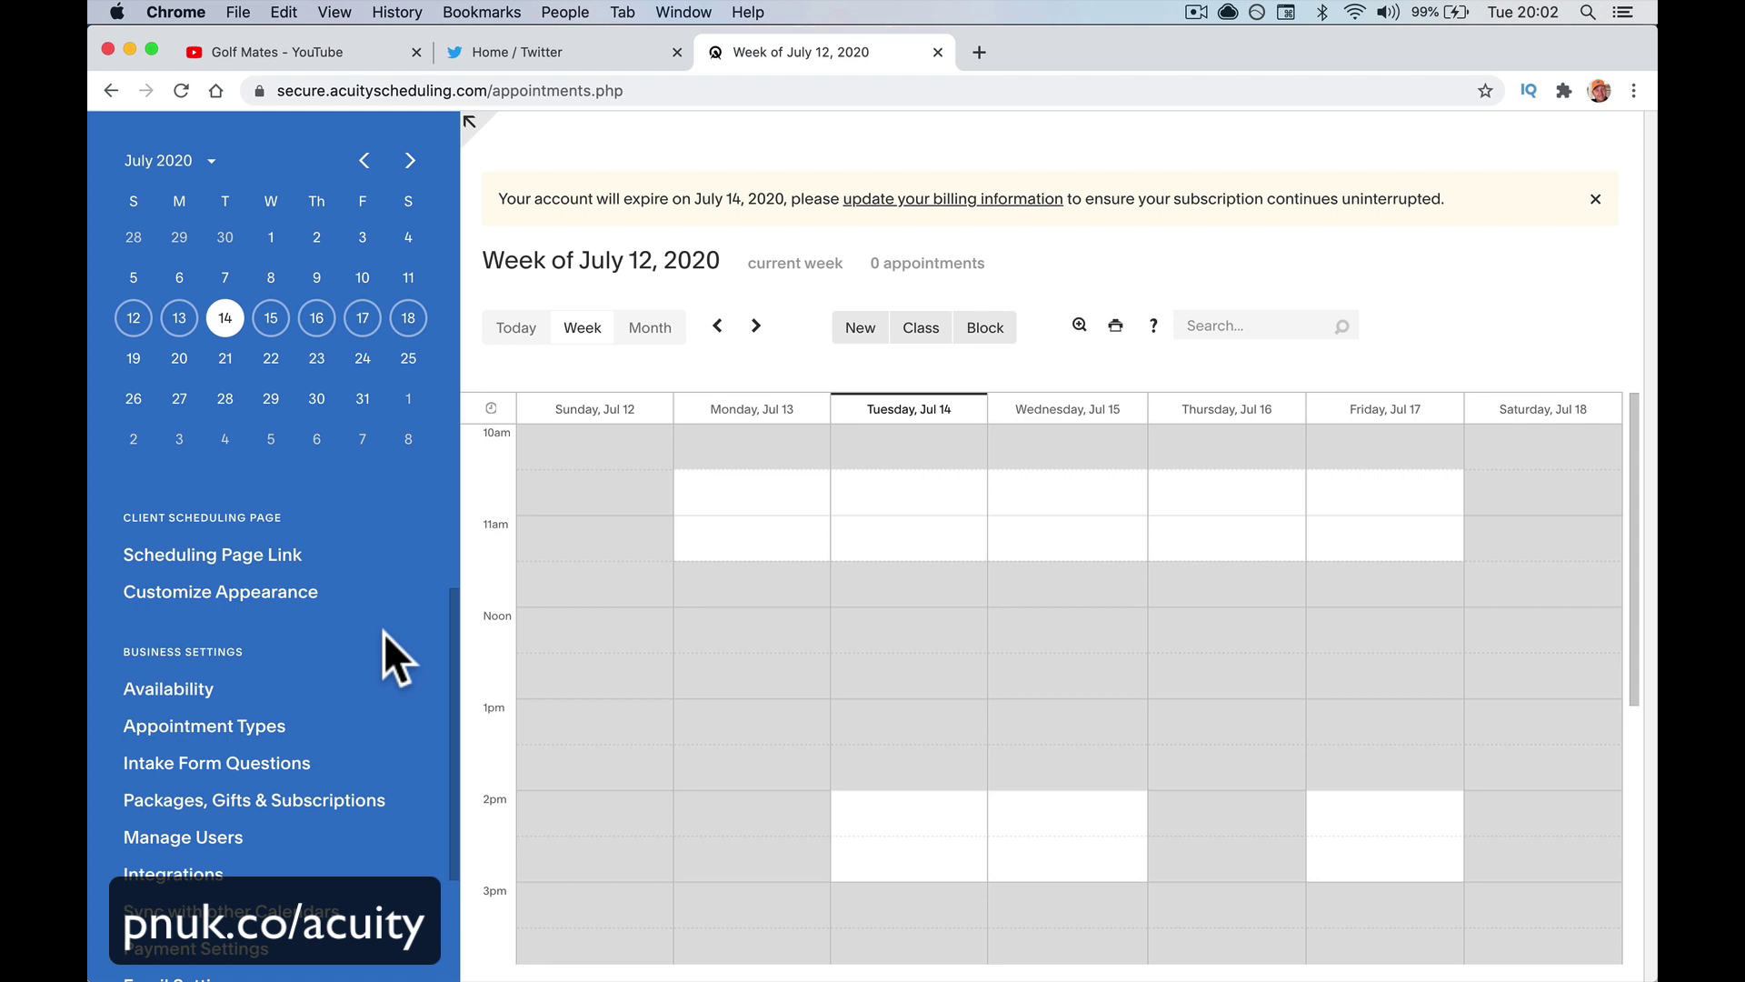
scroll(264, 640, down, 2)
click(259, 663)
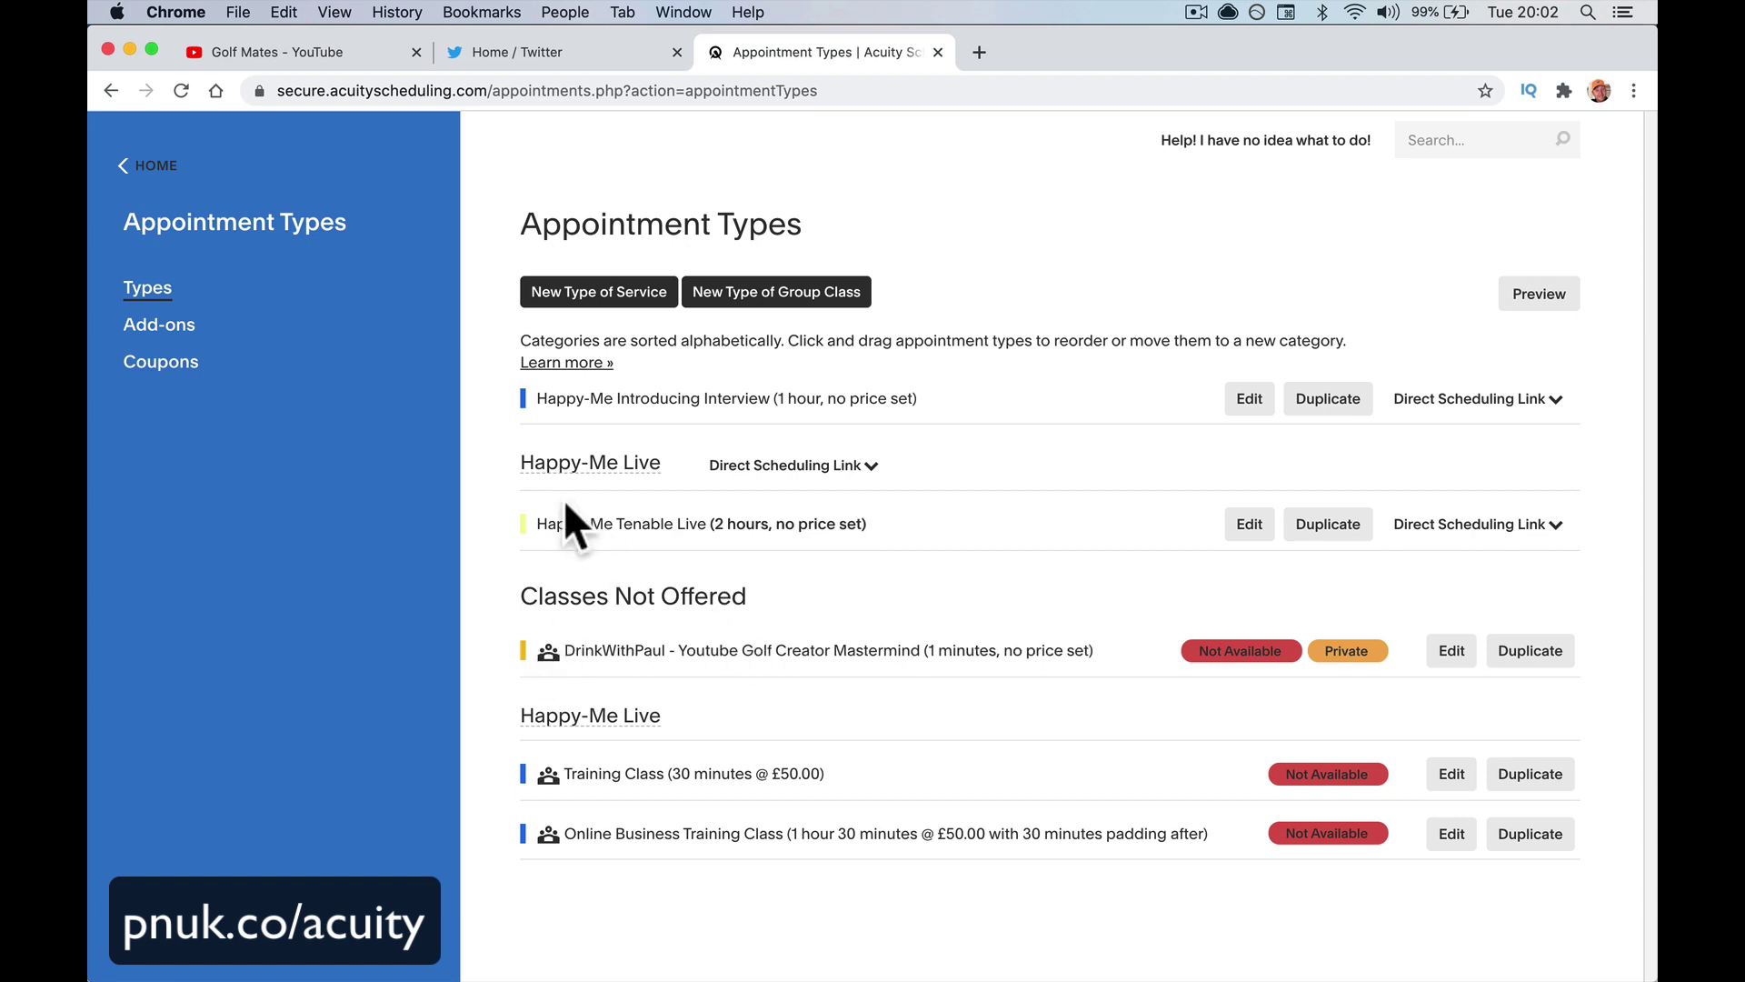
Review Add-ons and Coupons, then return to the July 12, 2020 calendar week
click(189, 327)
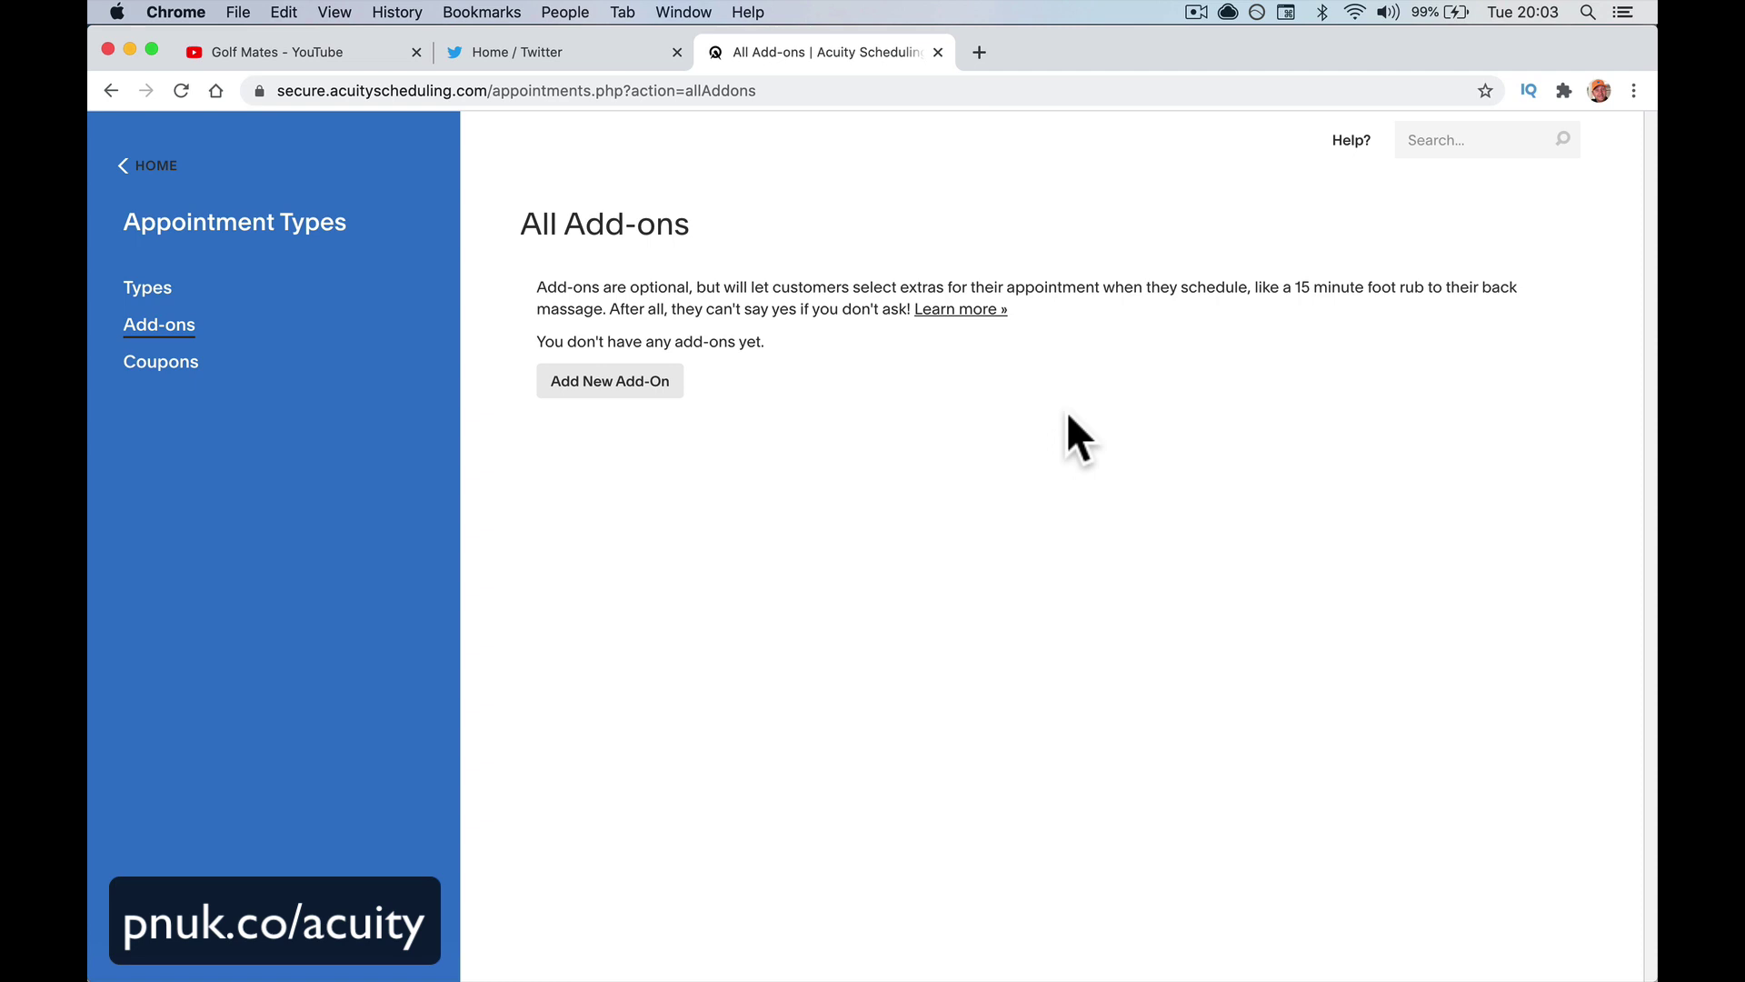
click(150, 364)
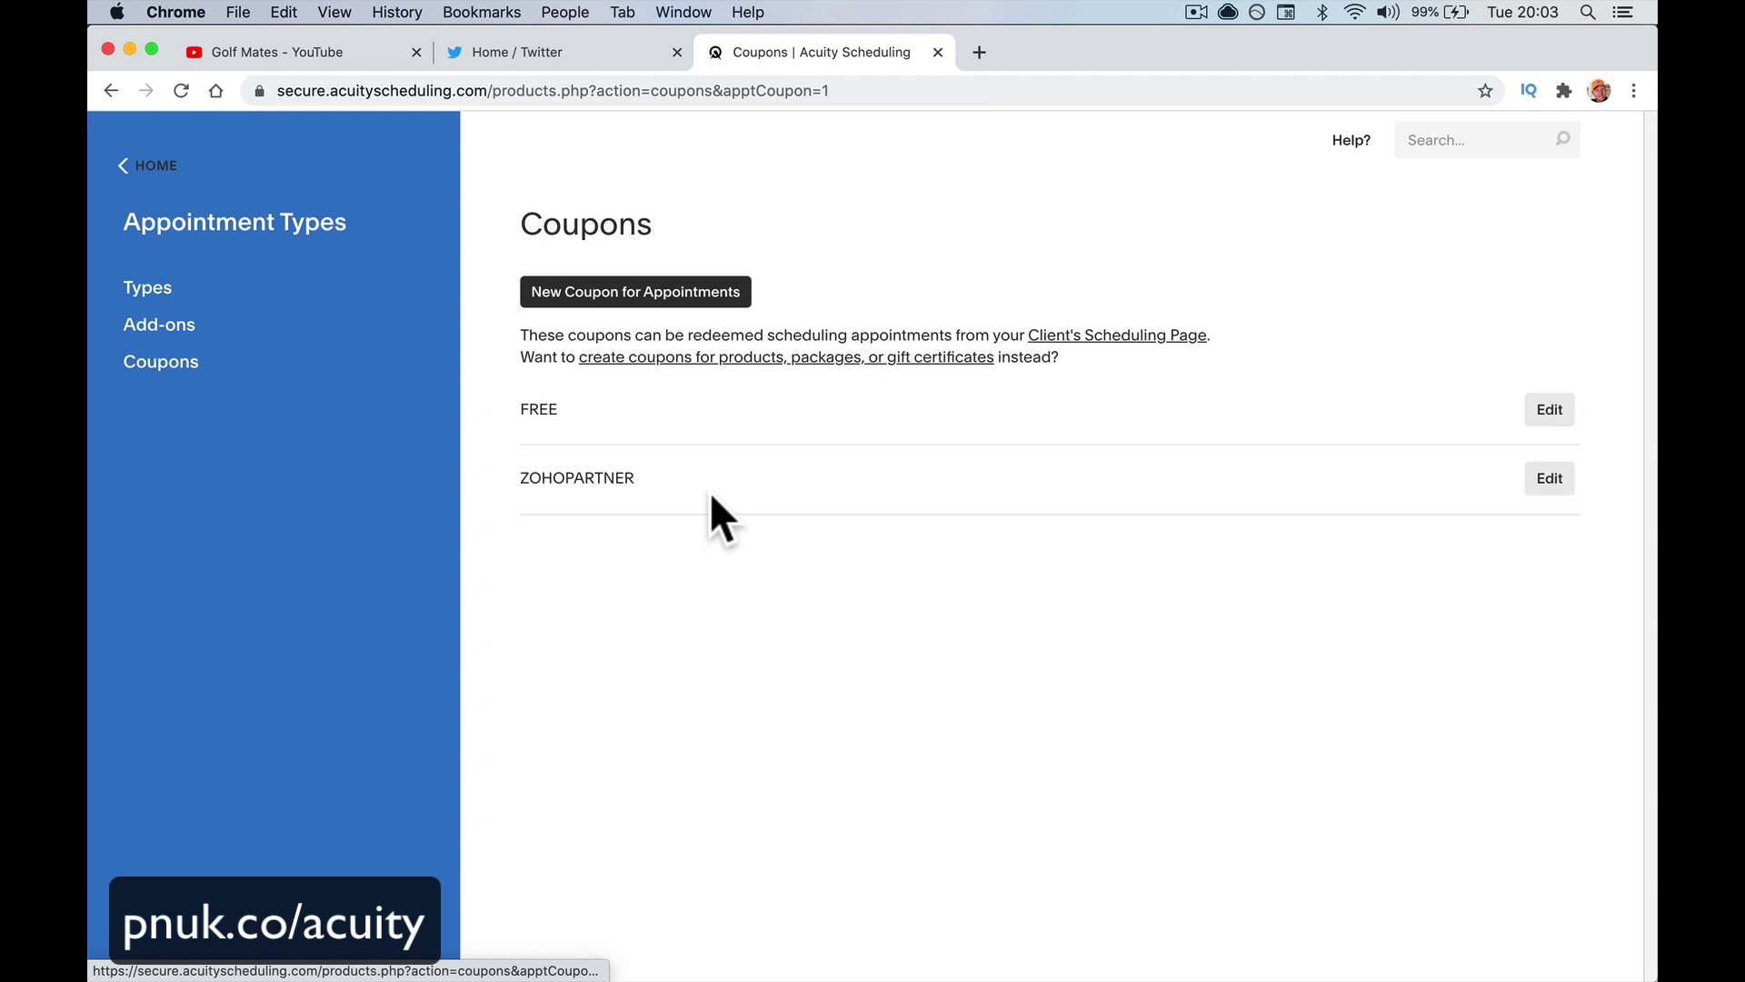
click(147, 165)
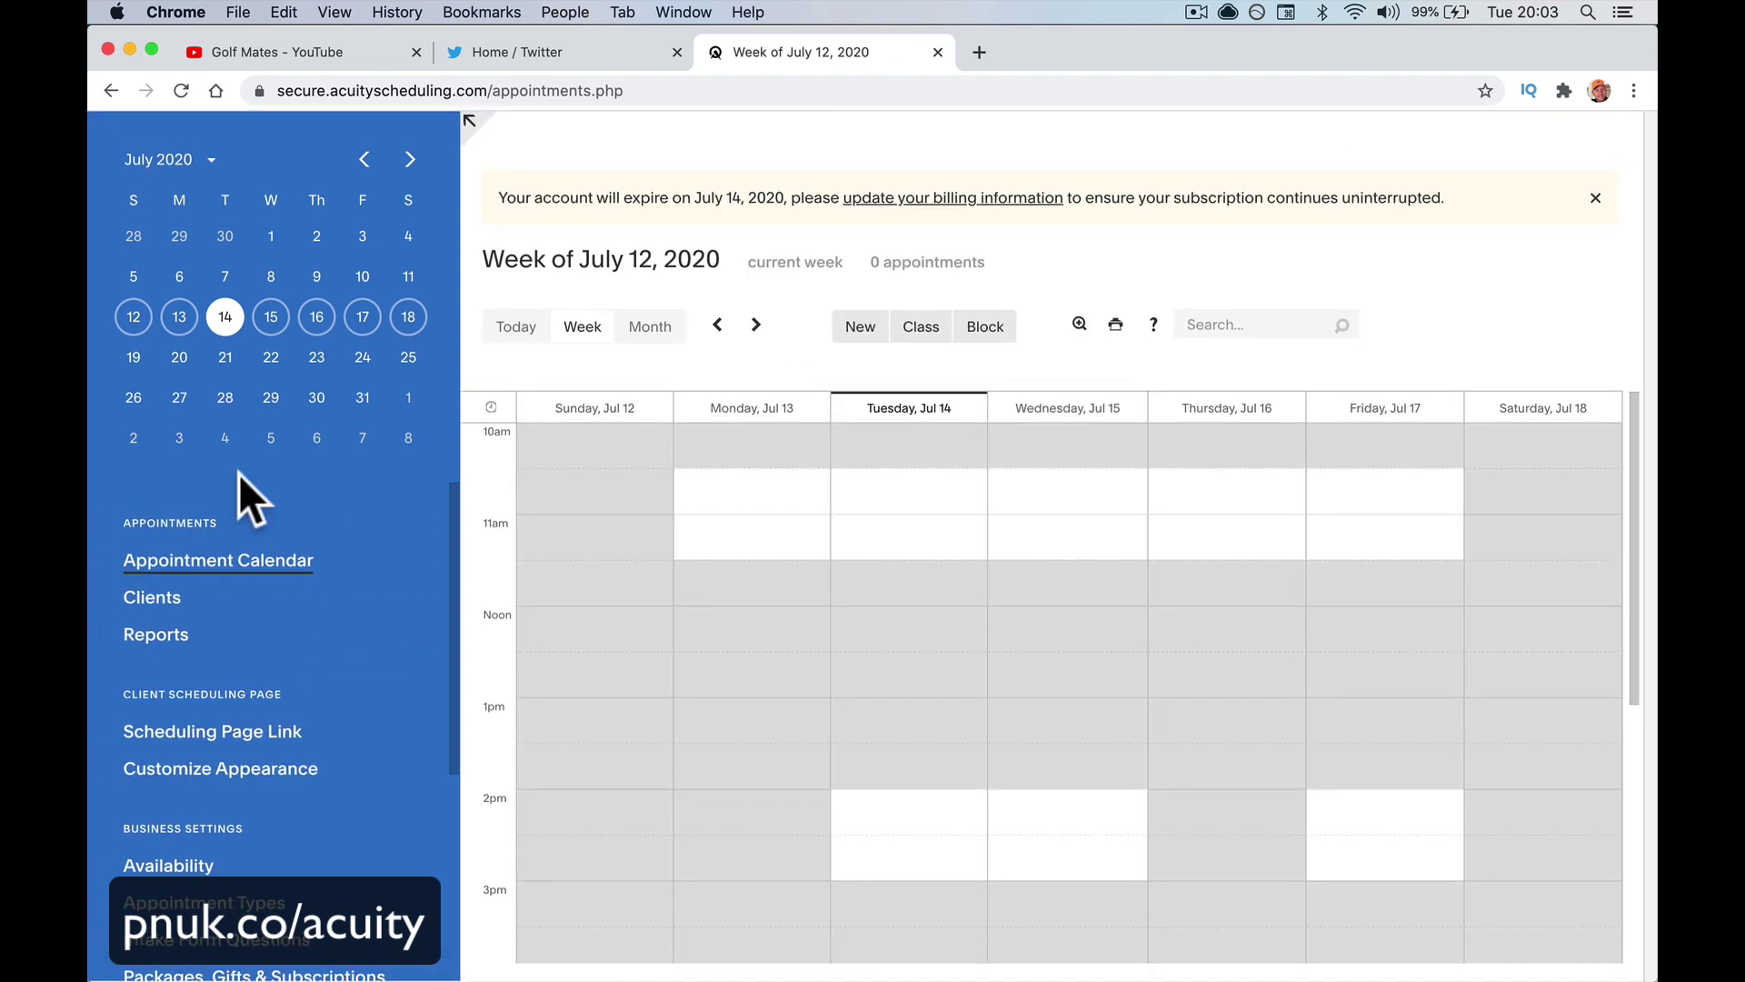
Open Intake Form Questions and edit the Health Check Ok form's questions
scroll(218, 718, down, 1)
scroll(241, 750, down, 5)
click(257, 622)
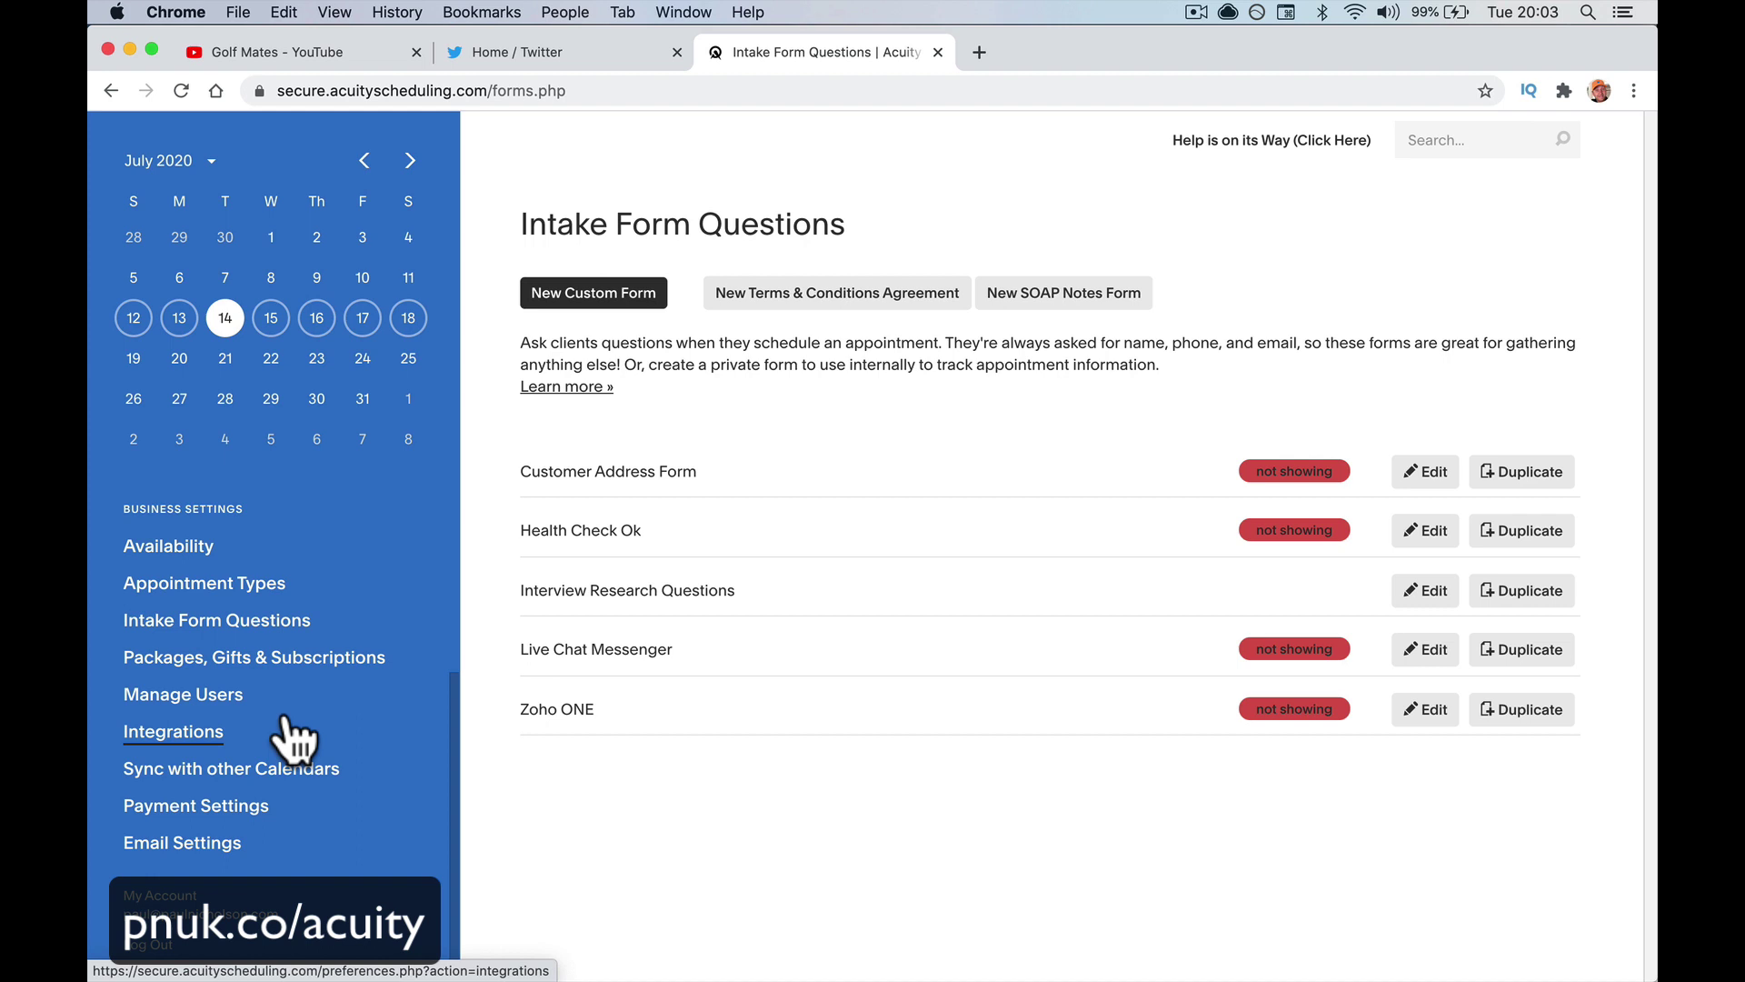
click(1420, 535)
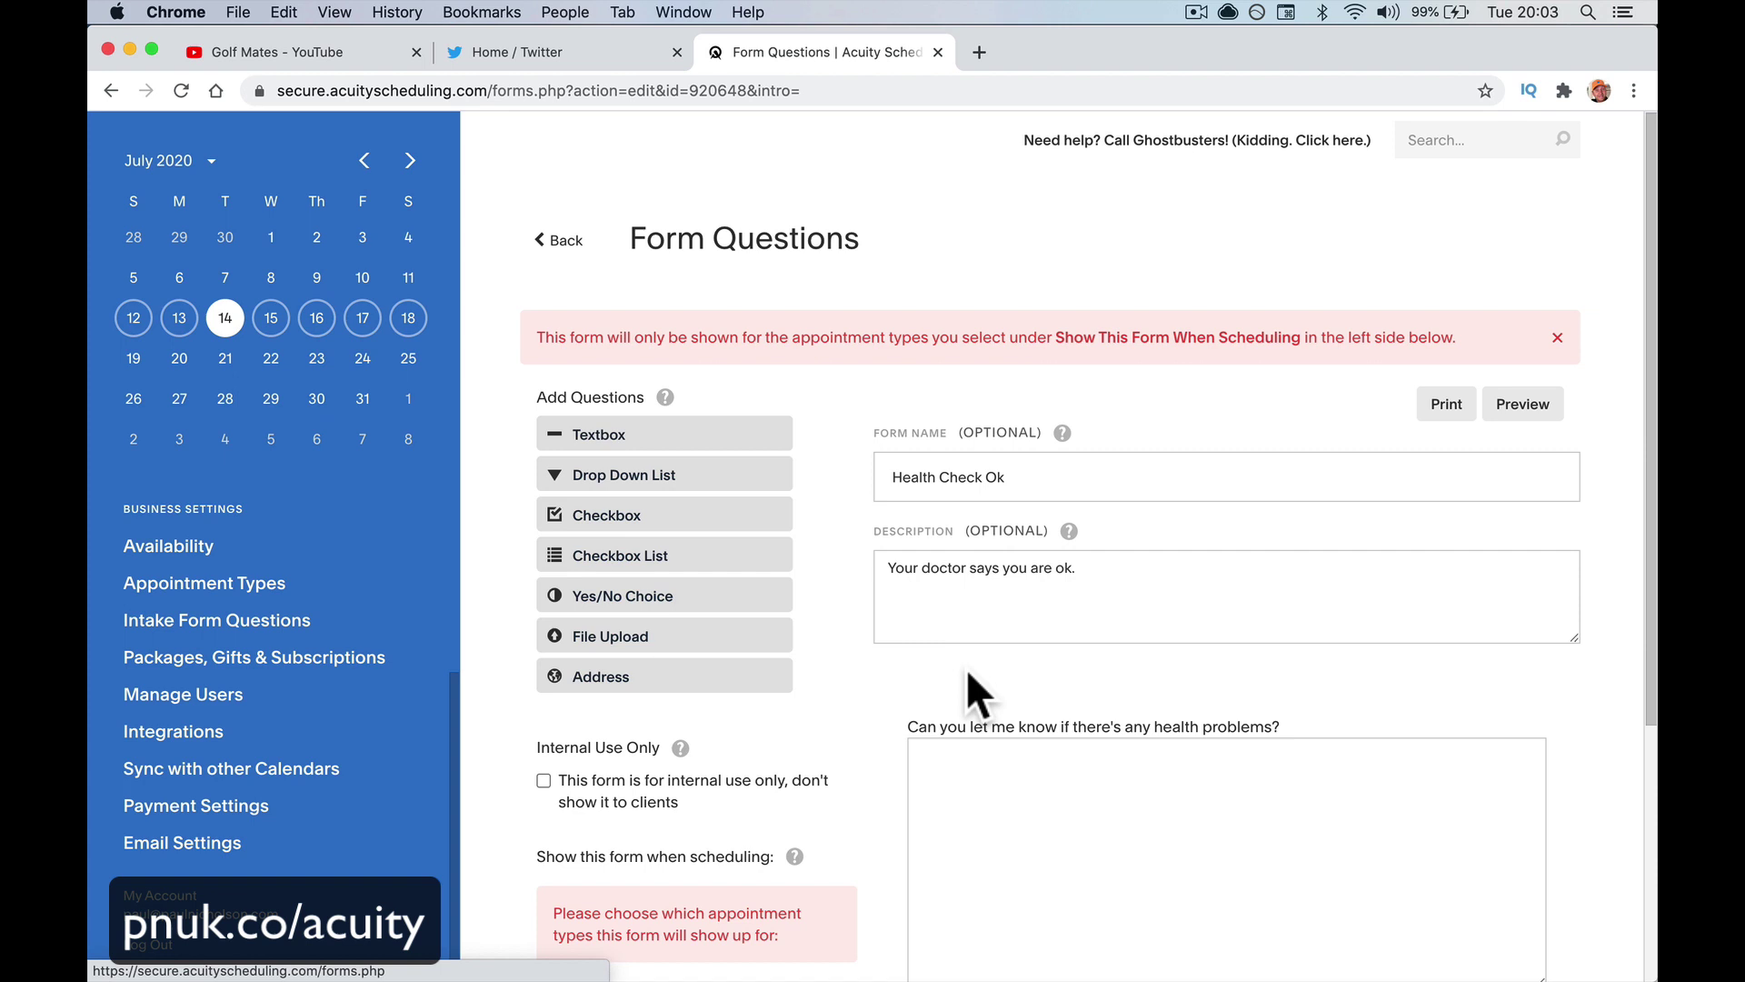
scroll(1131, 531, down, 1)
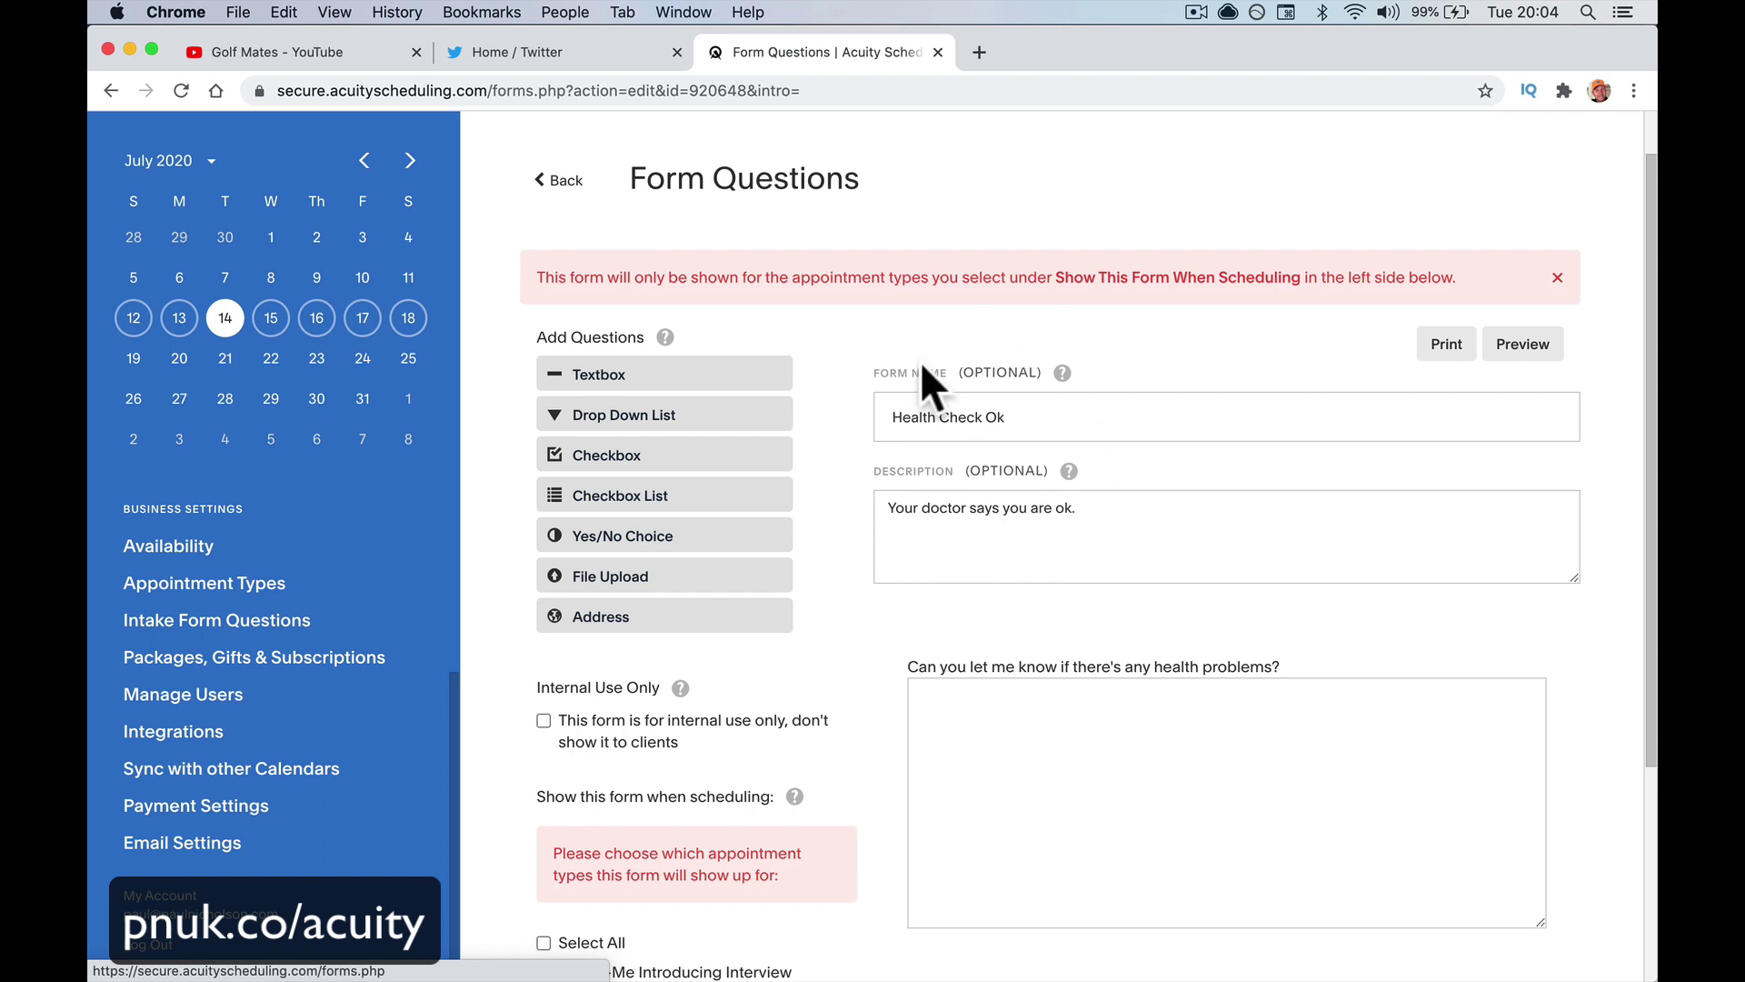
scroll(307, 822, down, 2)
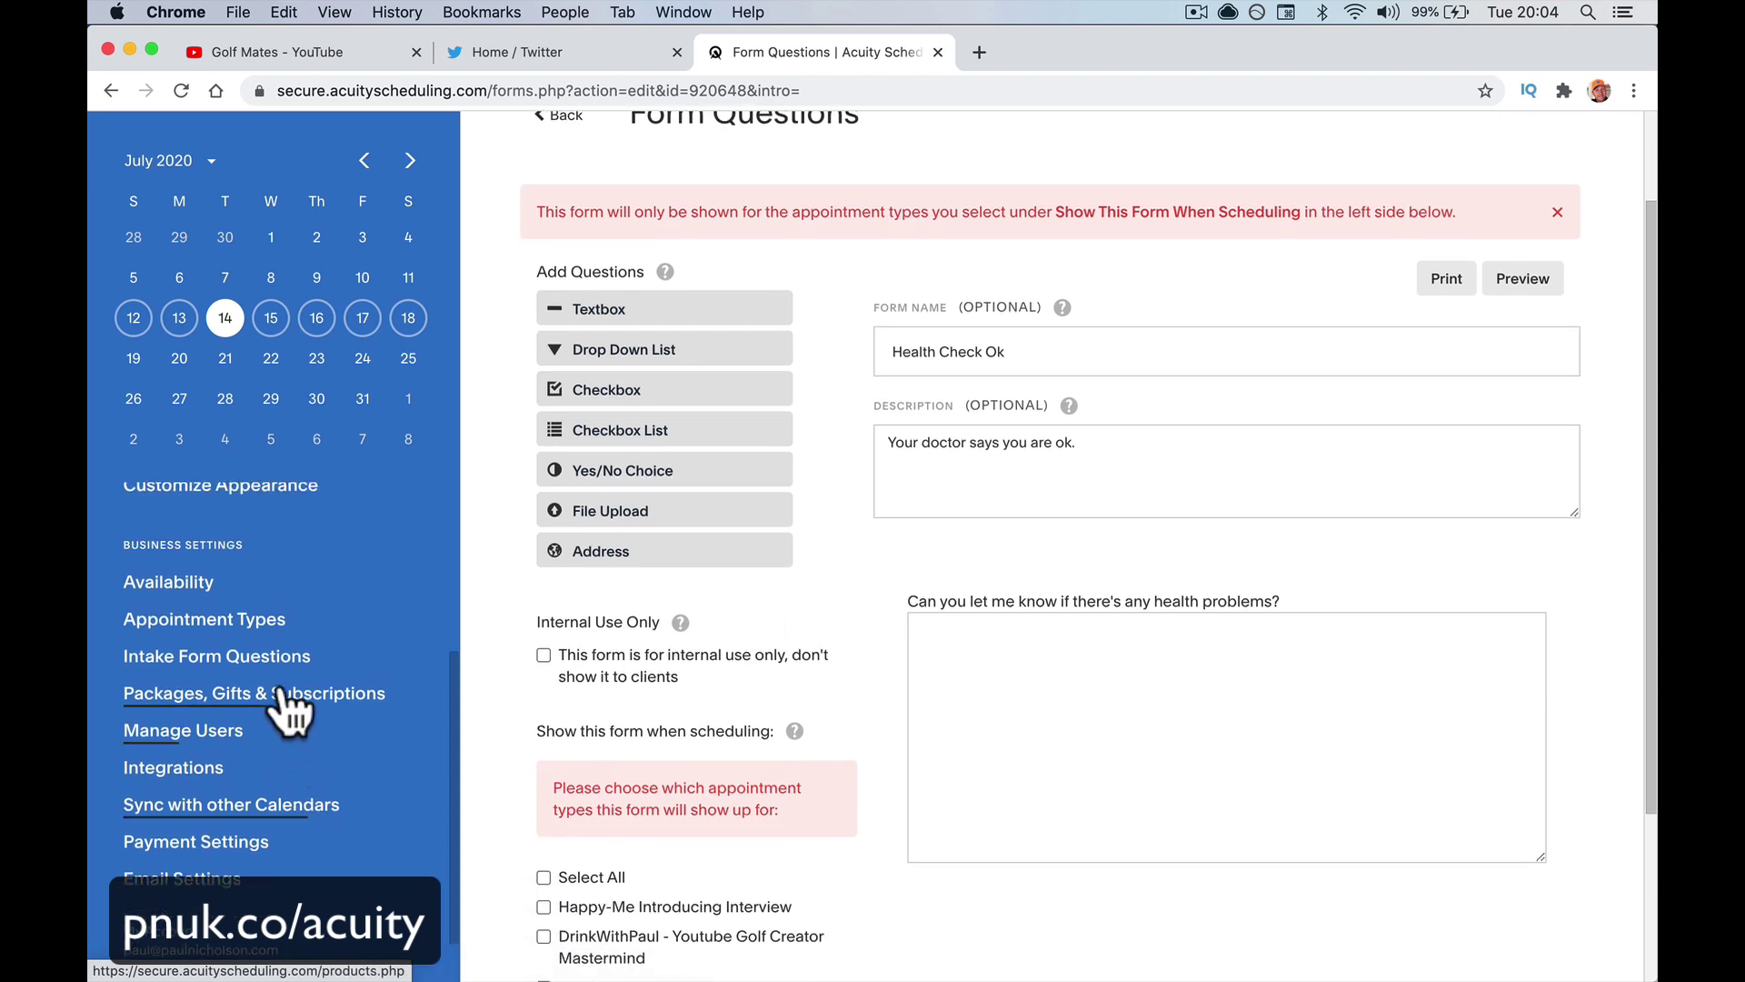
Open Packages, Gifts & Subscriptions from the sidebar
click(372, 695)
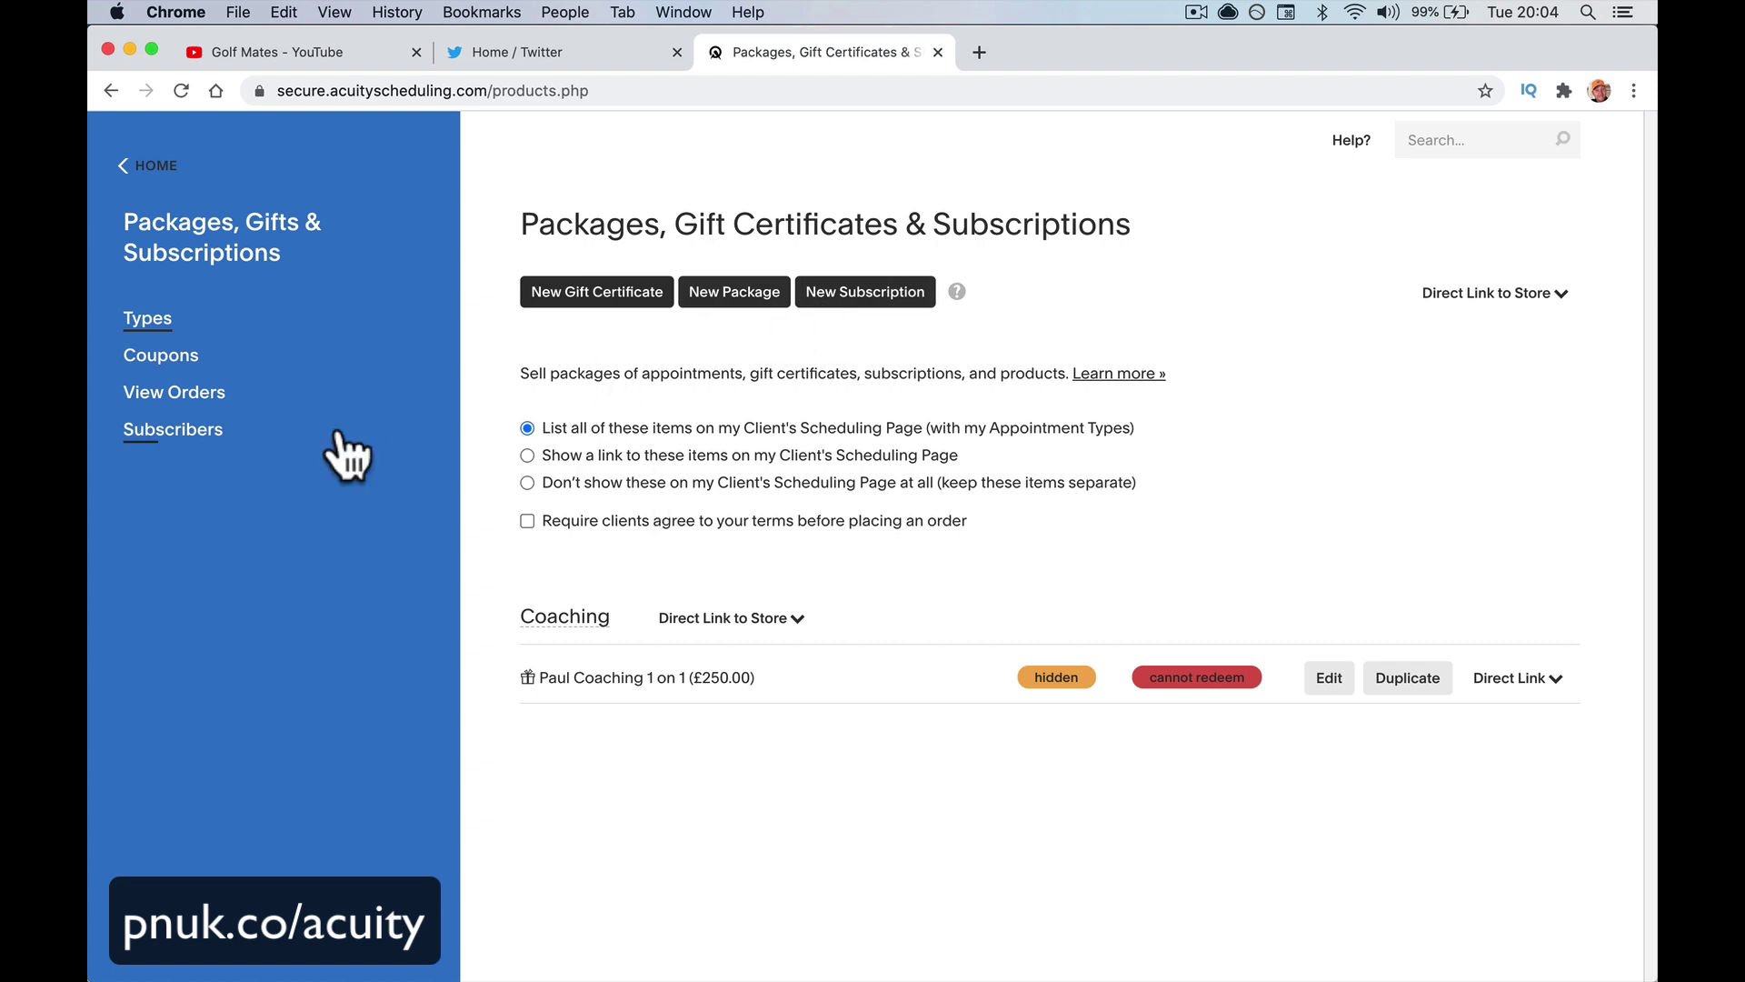
Return HOME and open Manage Users from the sidebar
click(146, 165)
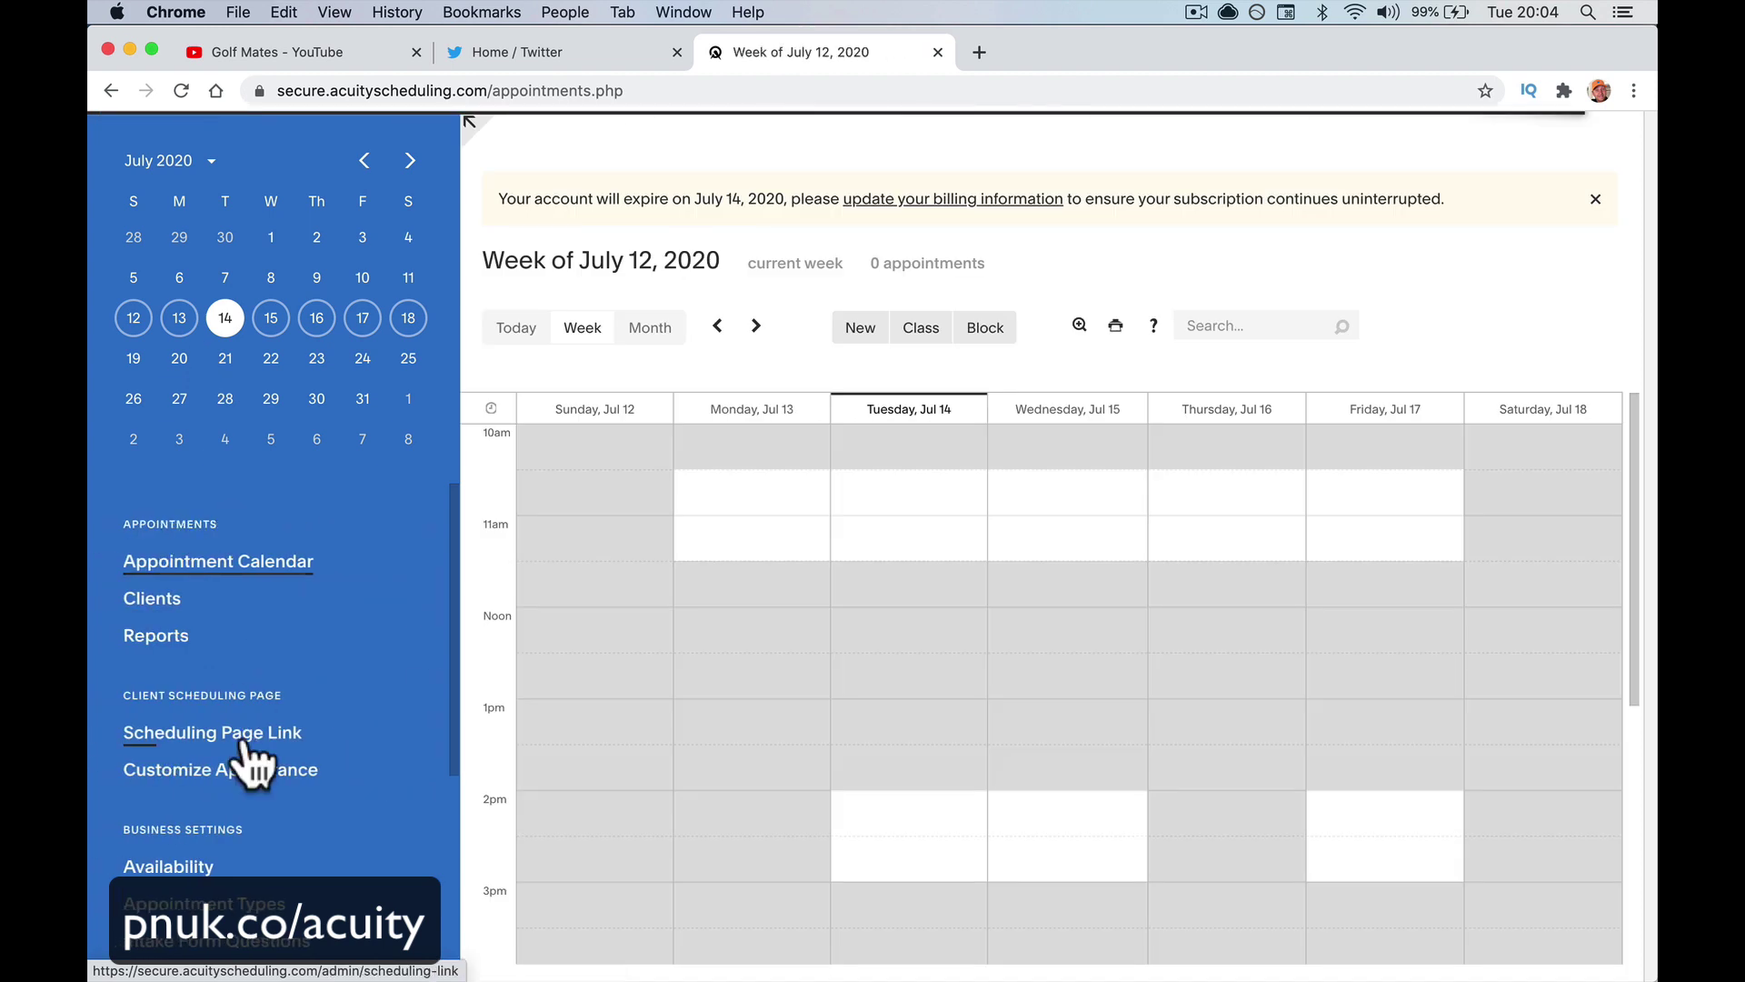
scroll(244, 757, down, 4)
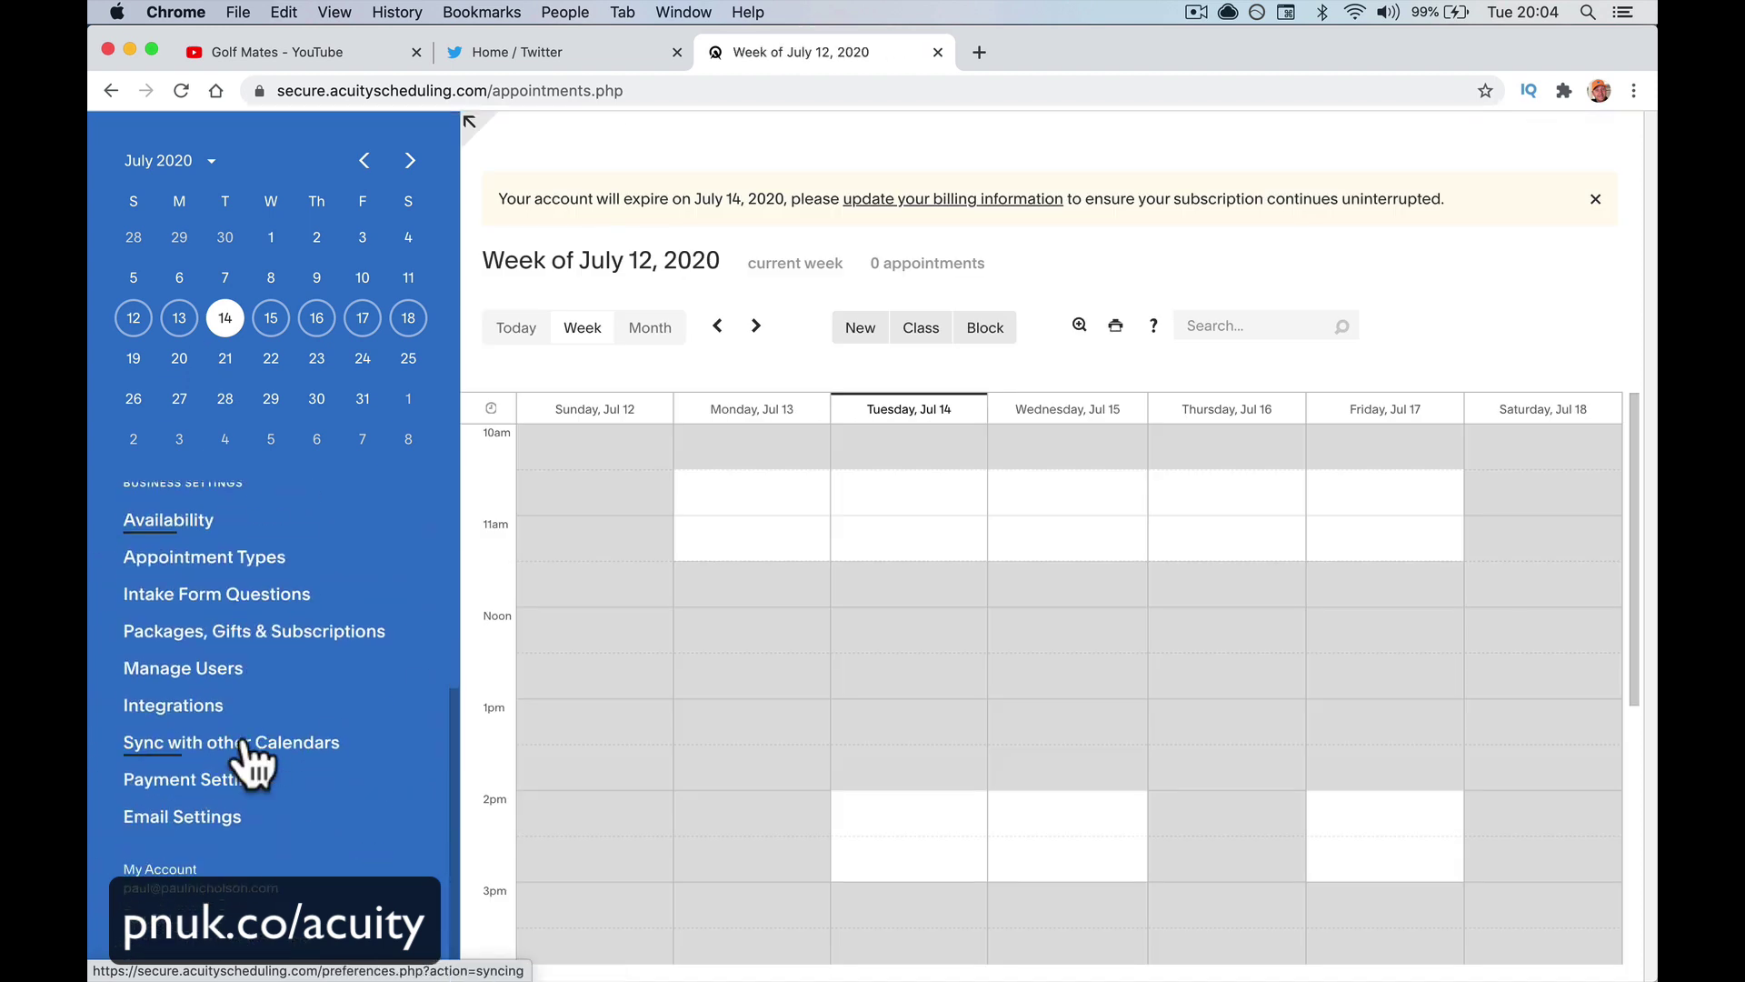
click(248, 669)
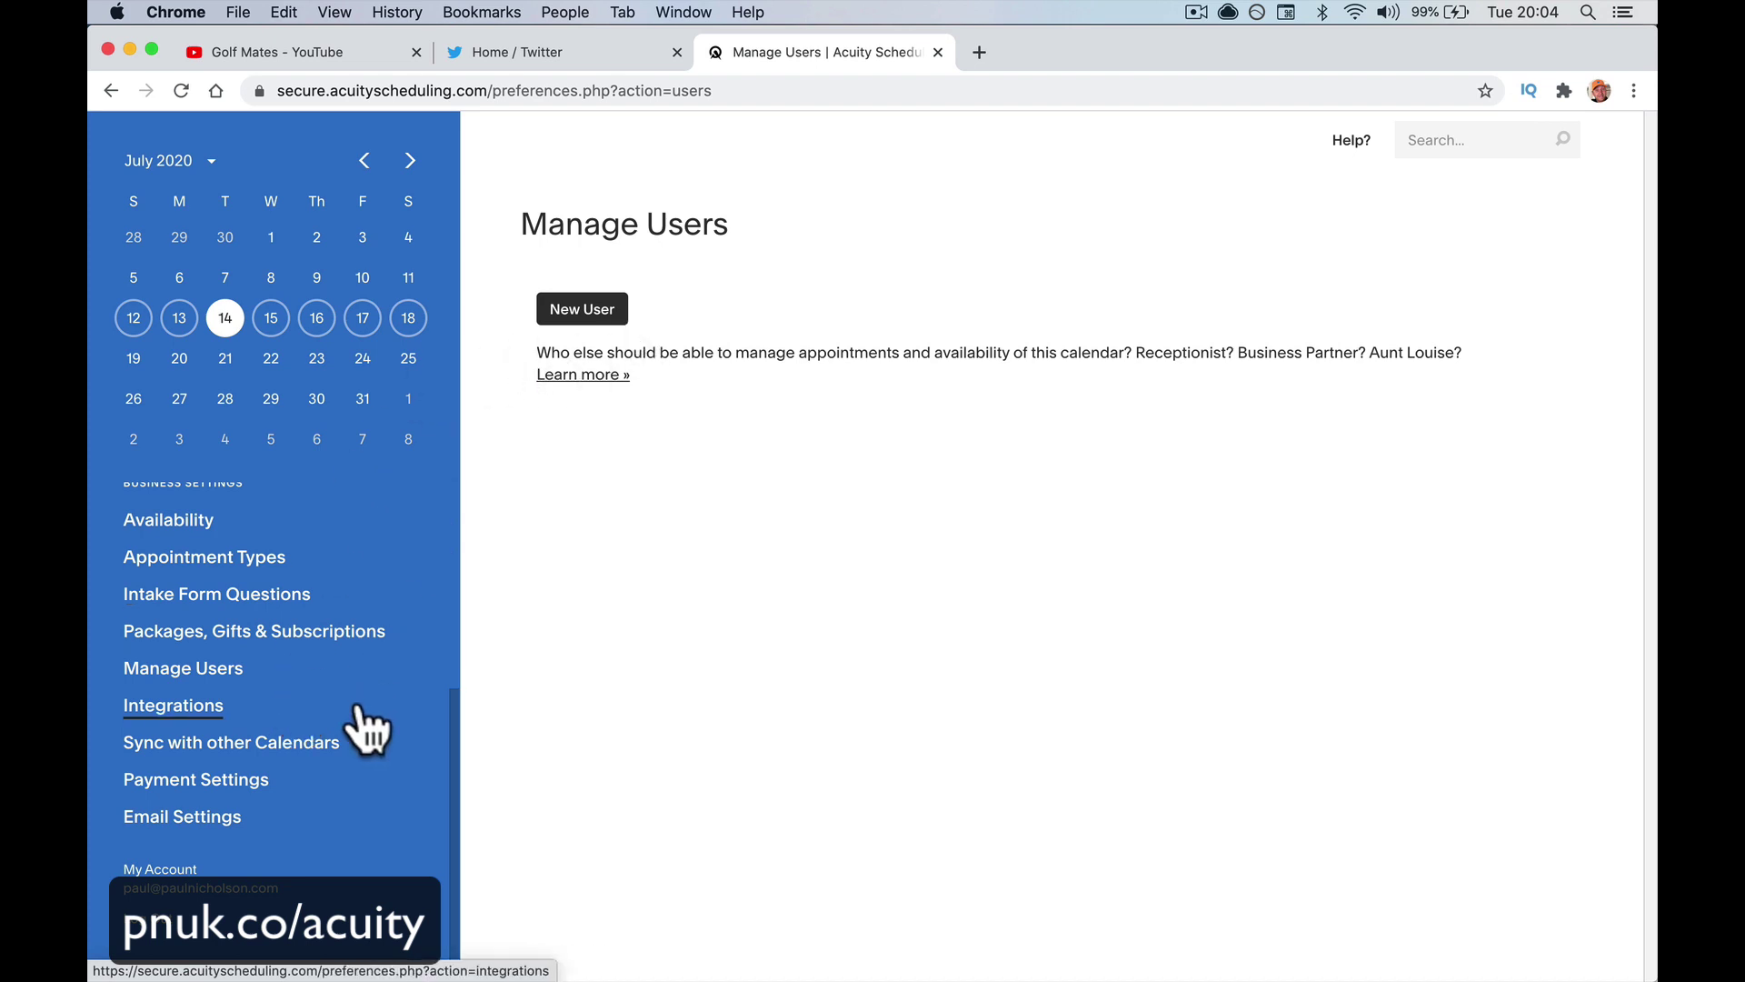
Browse the full Integrations list, then open Payment Settings (GBP, Stripe, PayPal, 50% deposit)
click(177, 707)
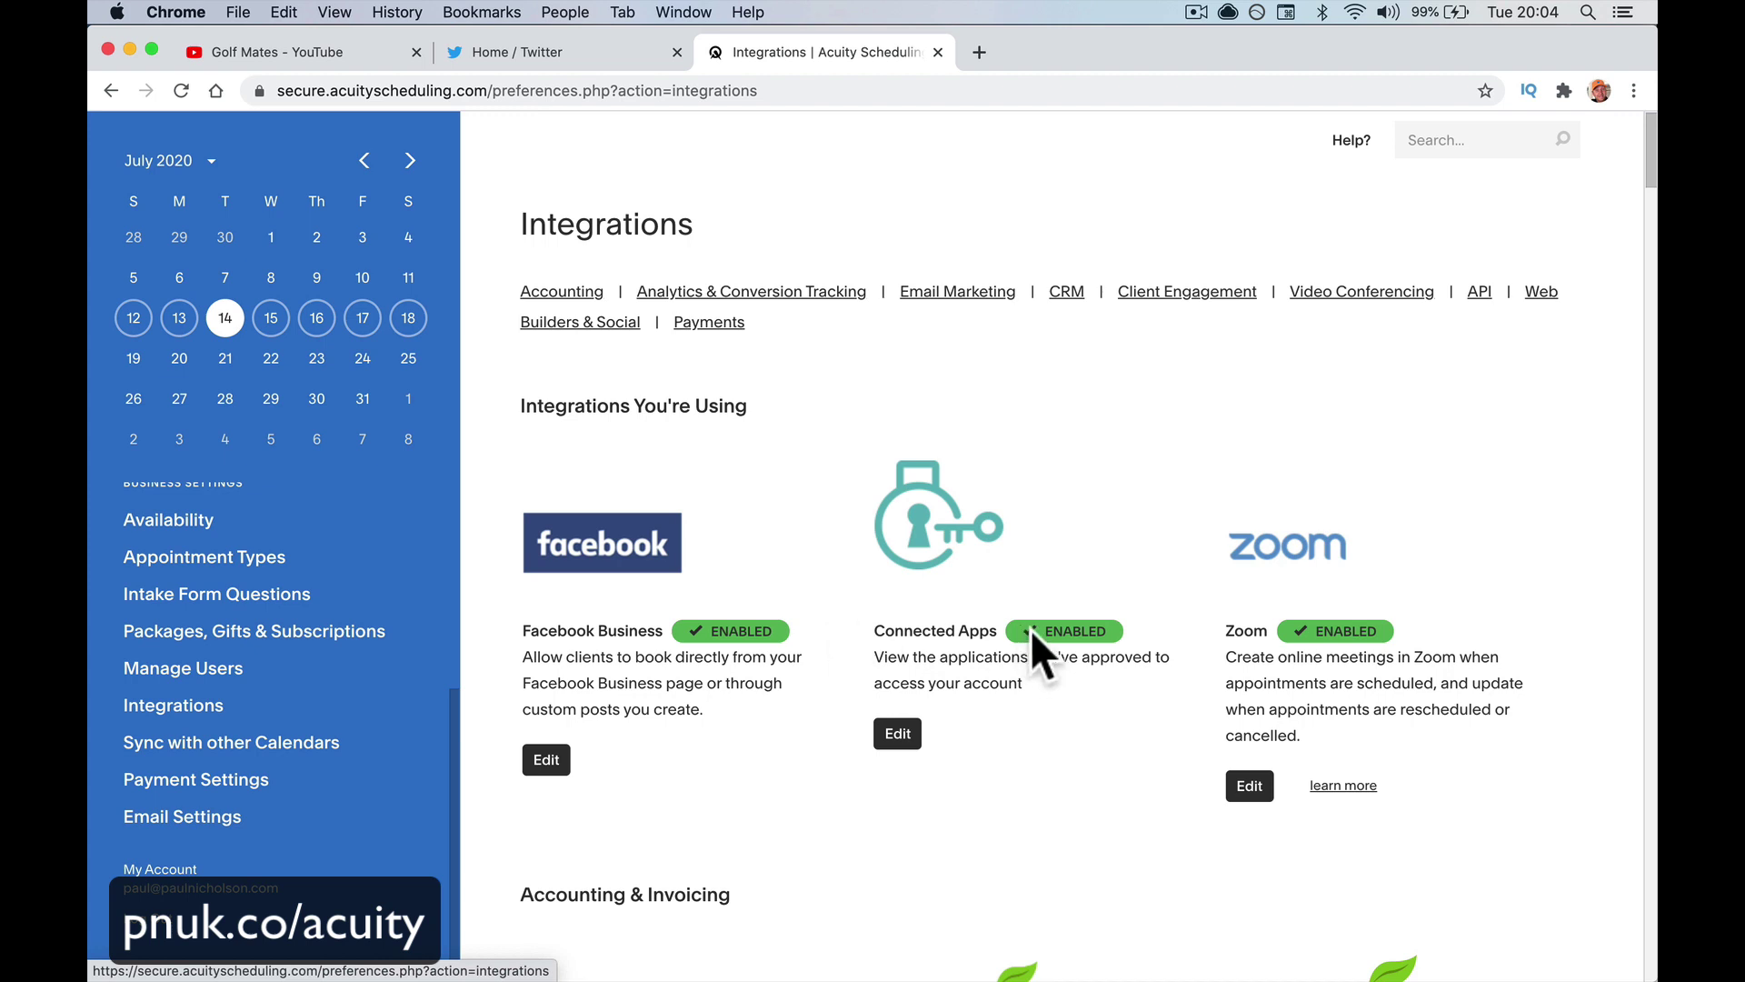
scroll(1039, 673, down, 1)
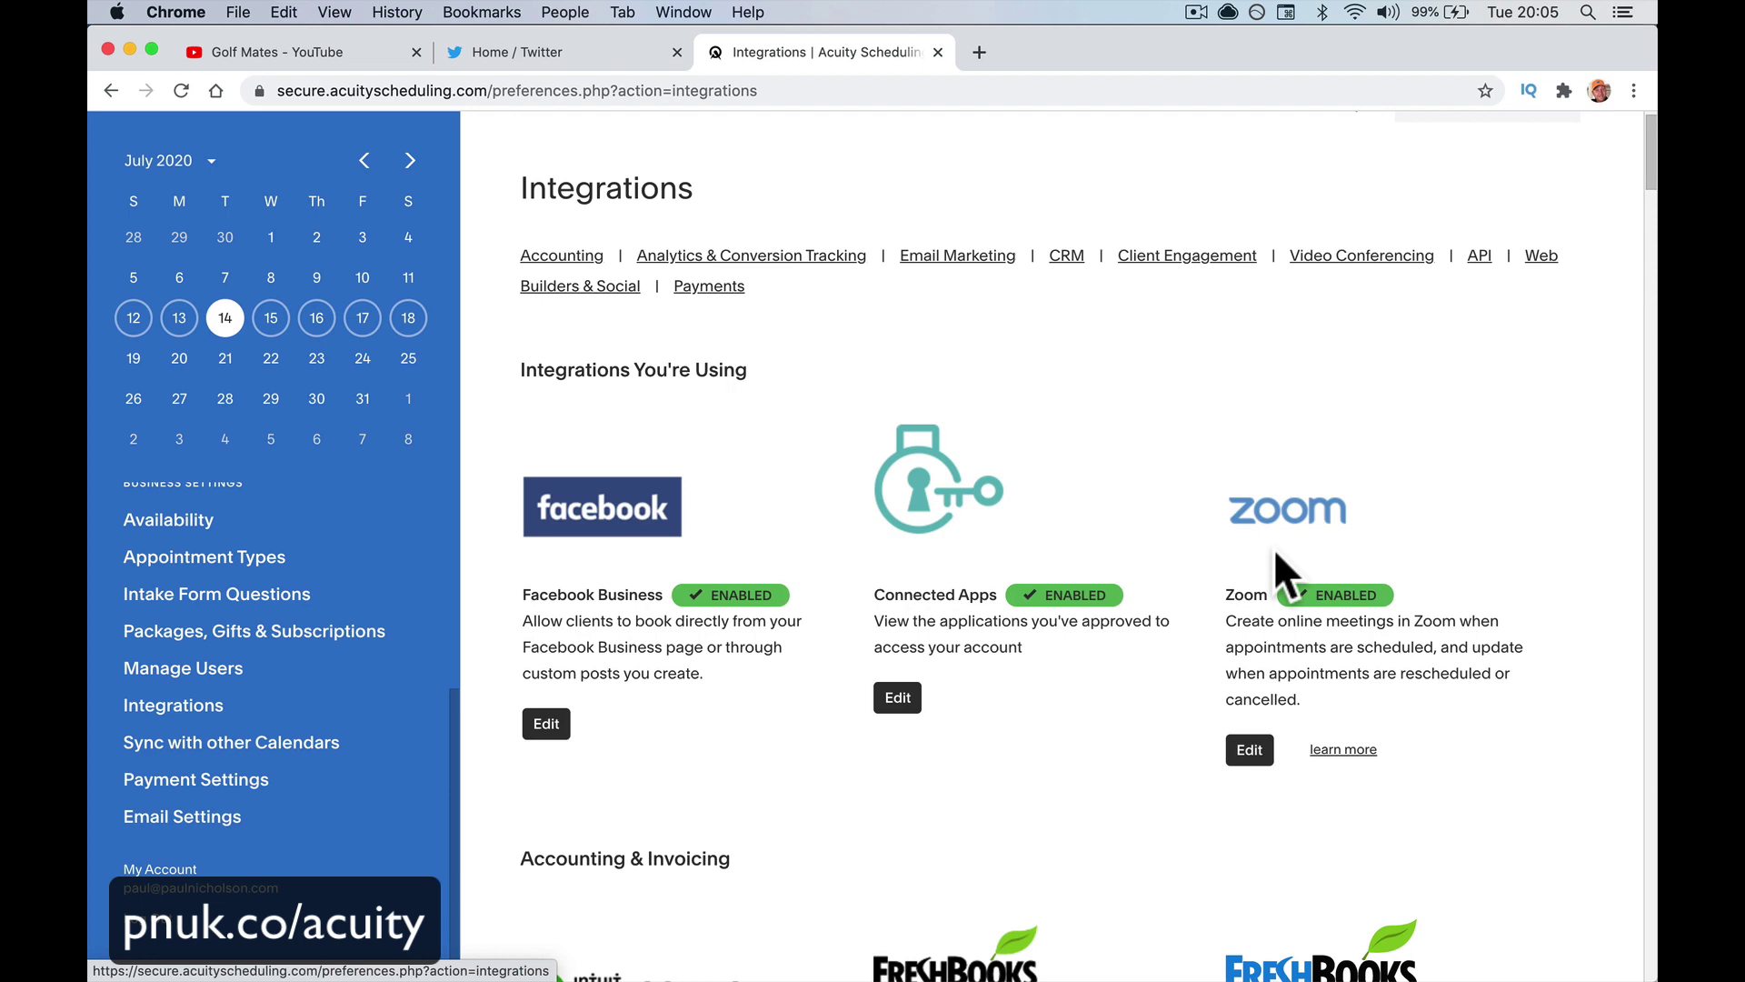
scroll(1273, 548, down, 6)
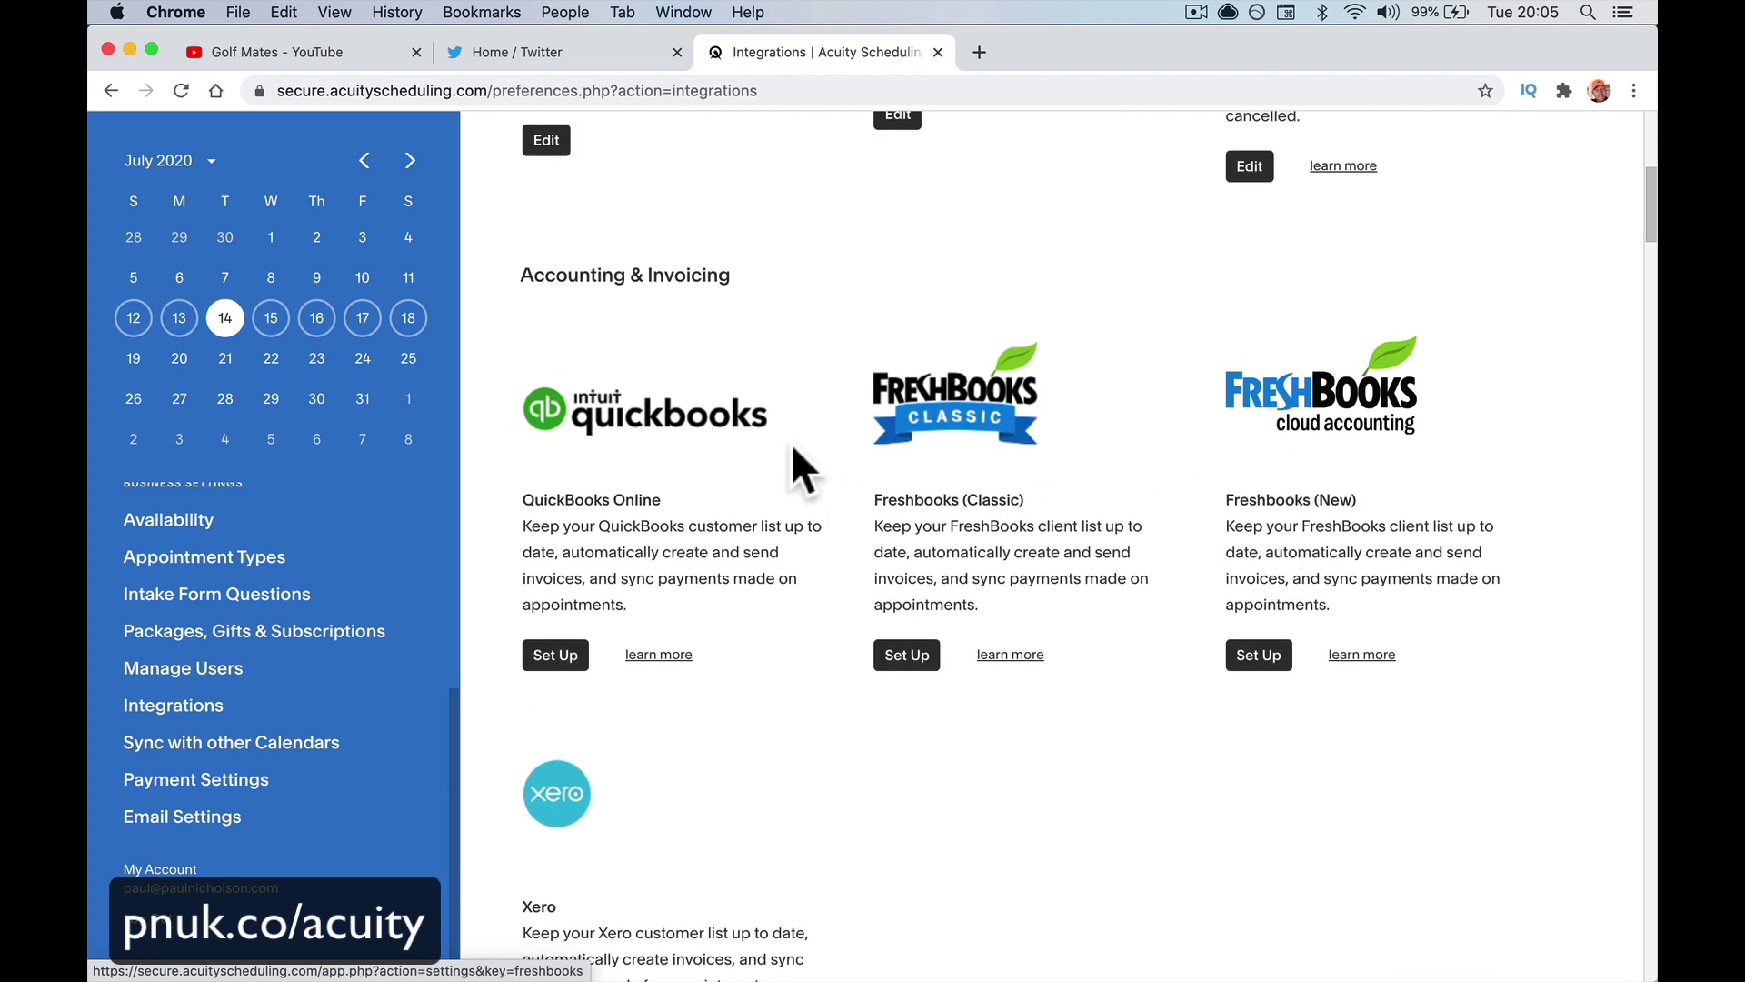
scroll(931, 569, down, 1)
scroll(934, 585, down, 5)
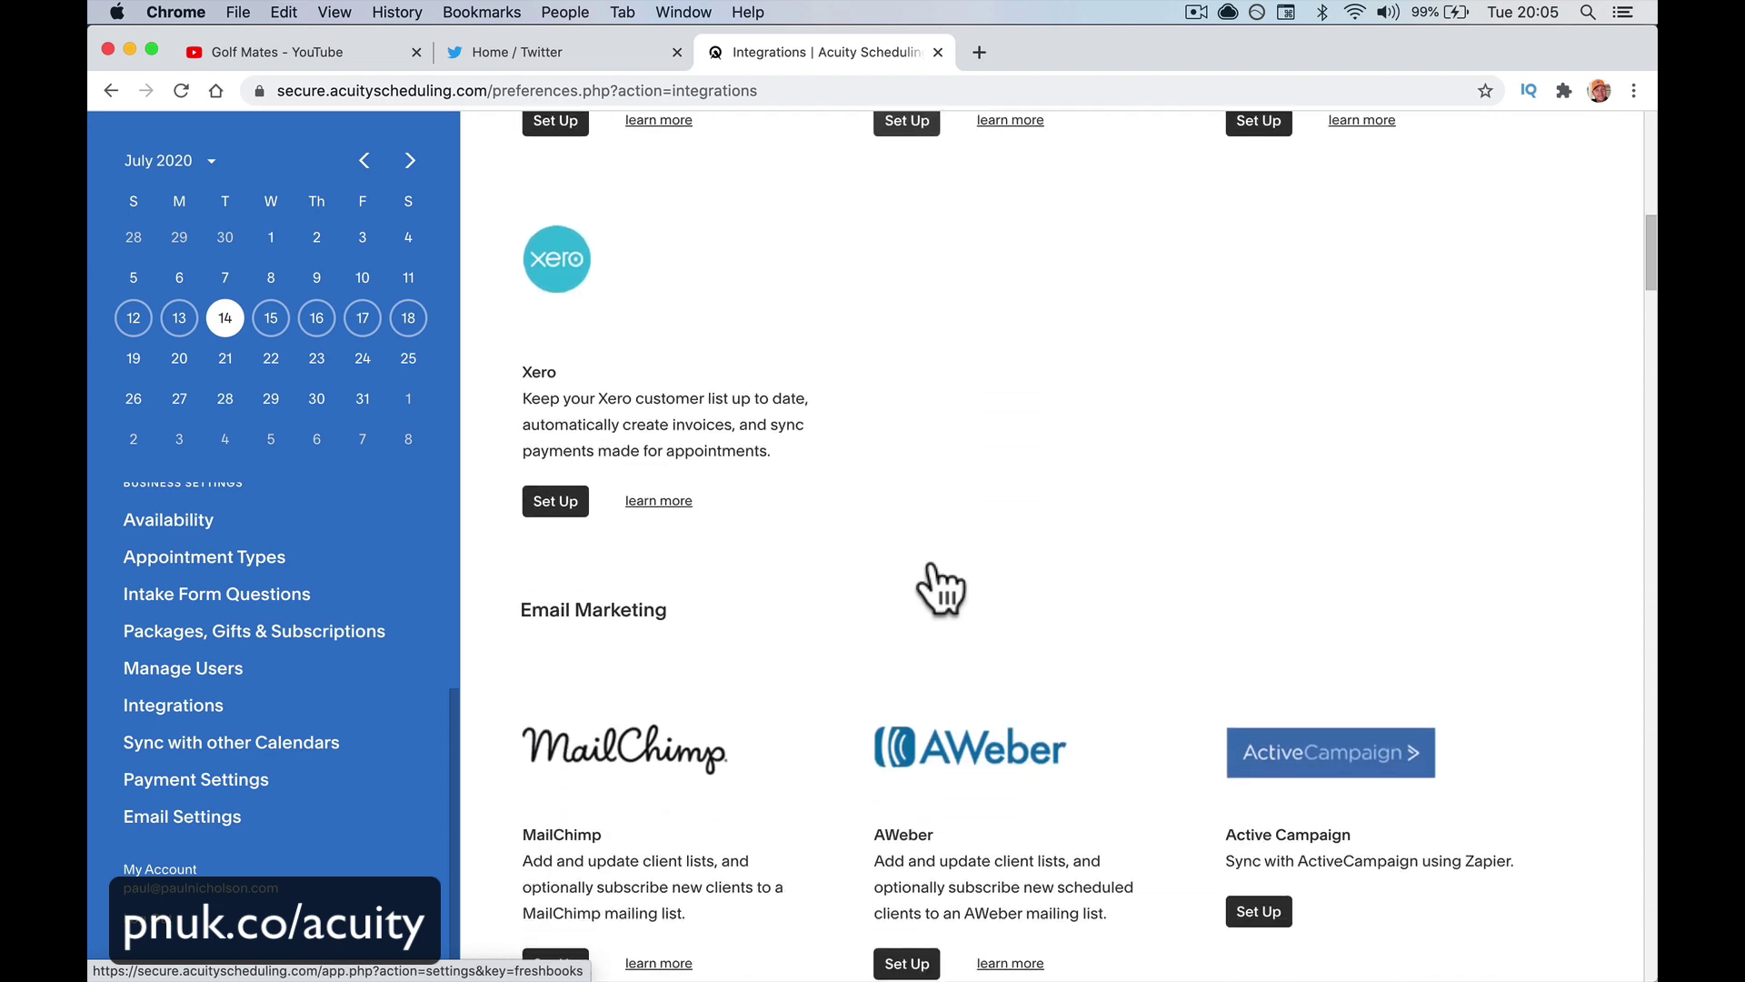
scroll(927, 585, up, 5)
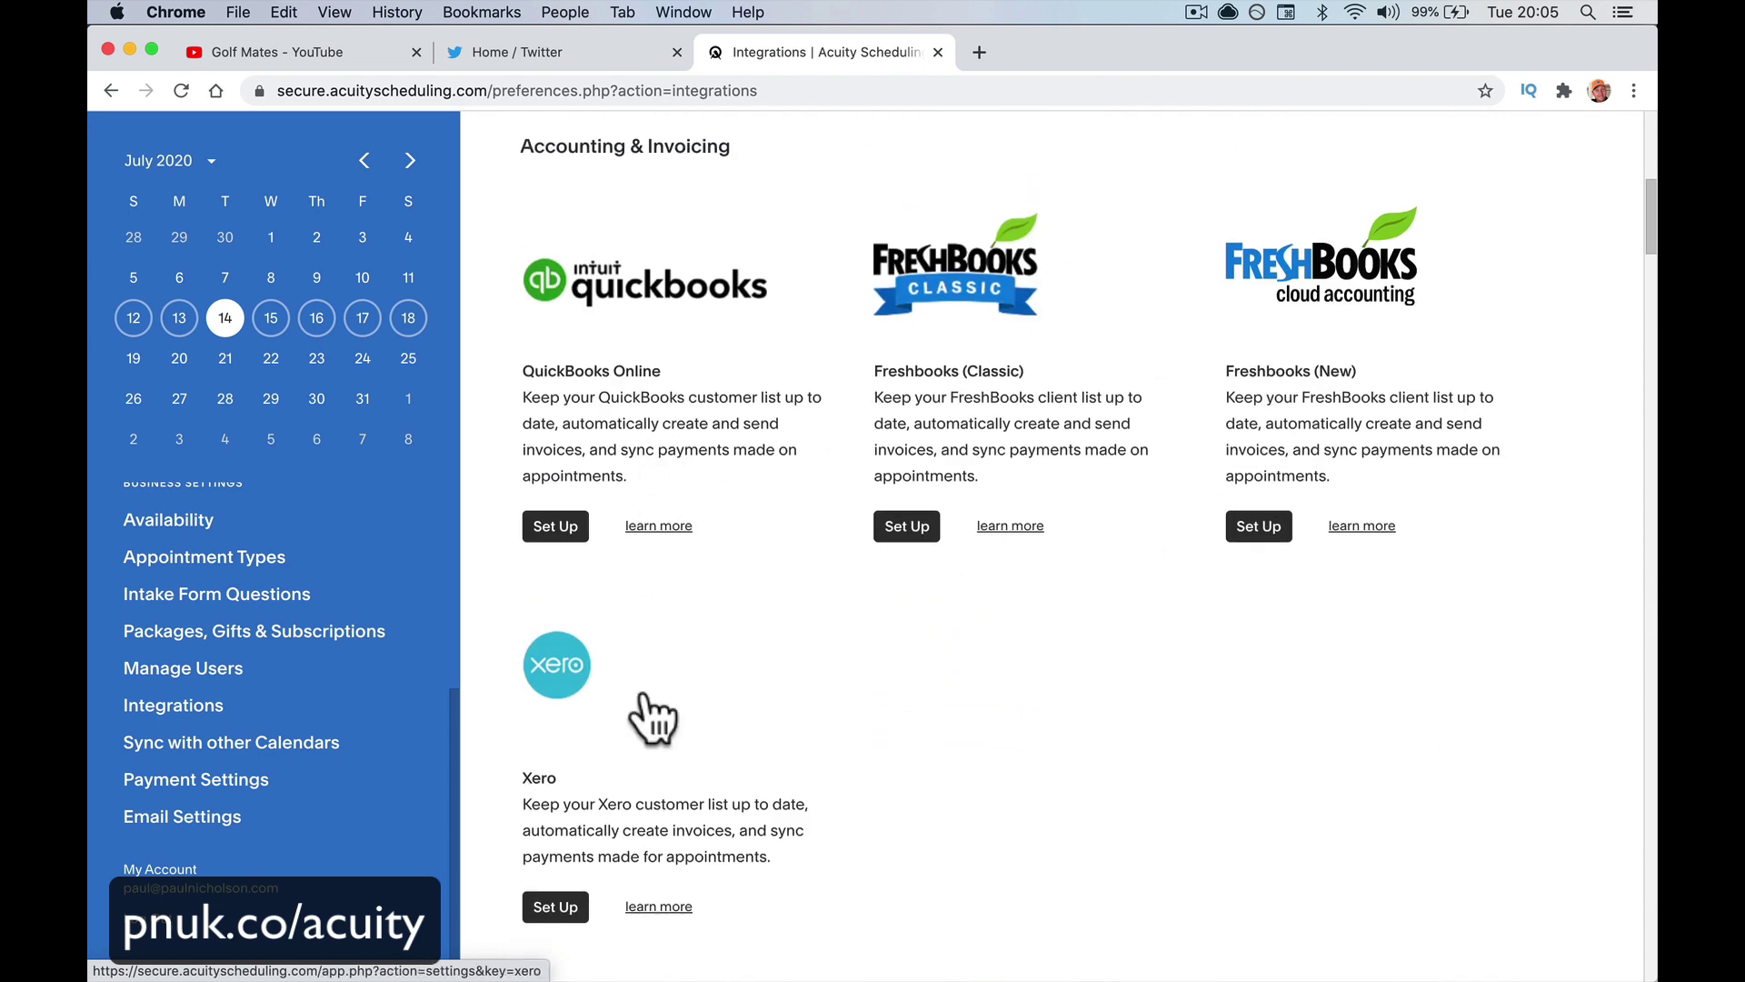
scroll(1229, 591, down, 10)
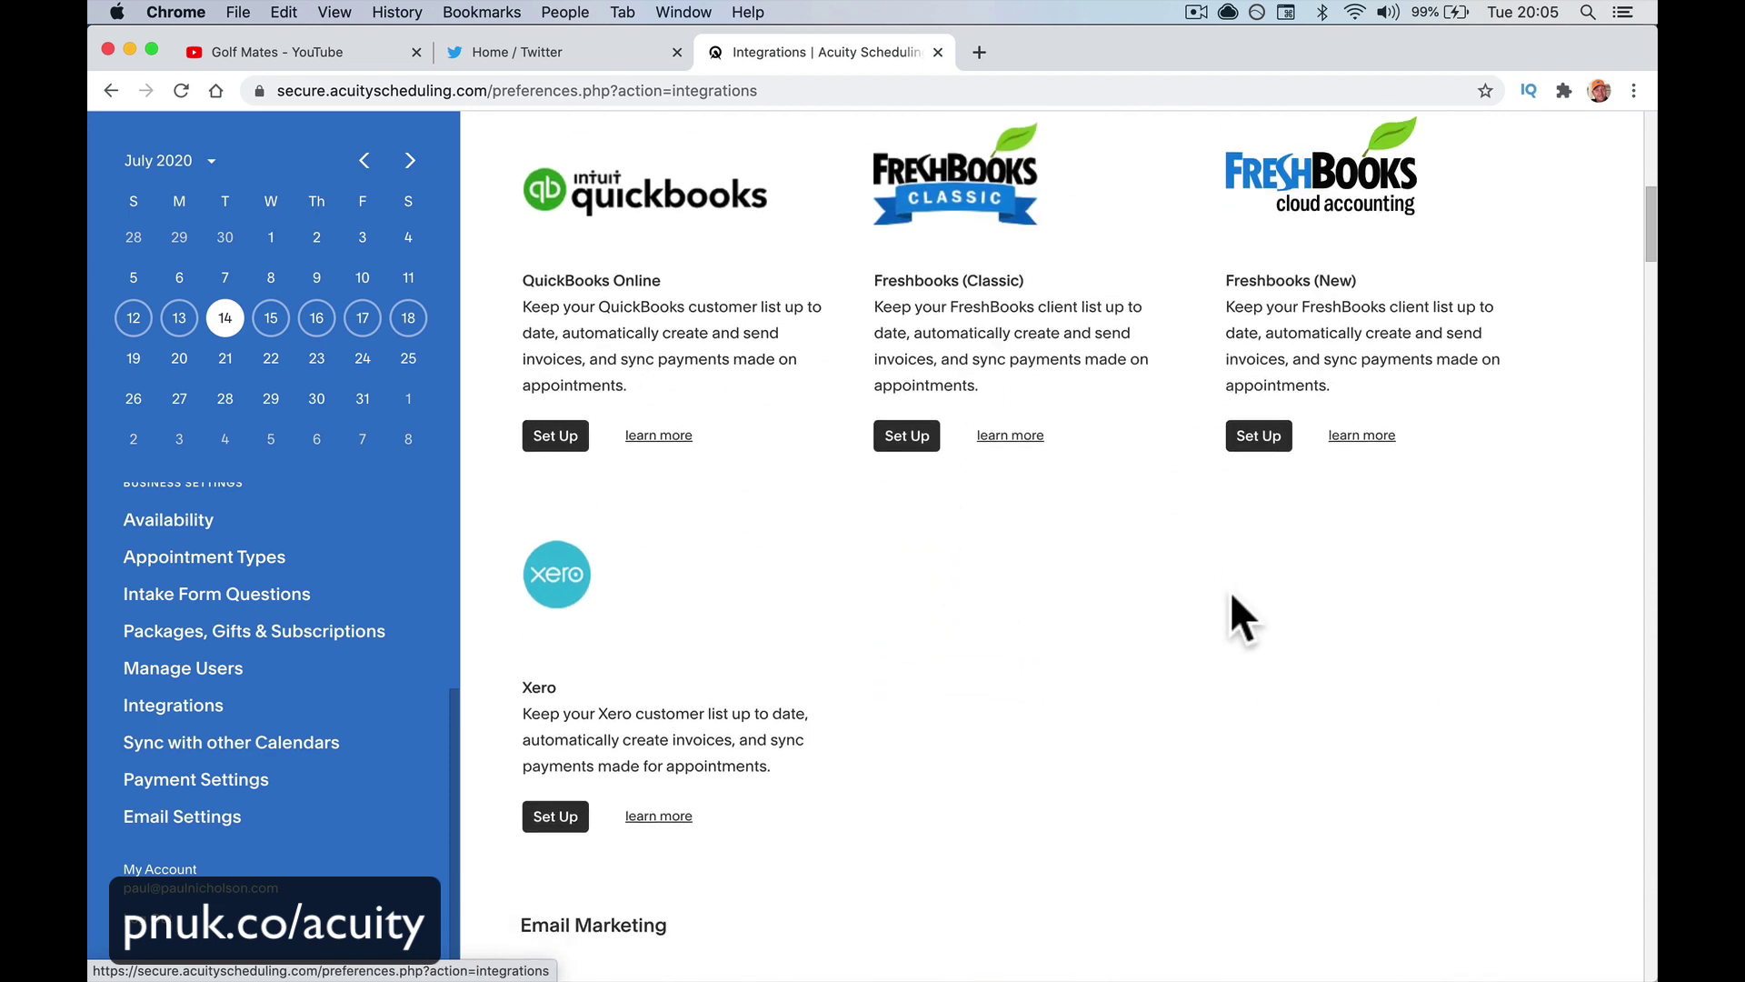
scroll(1230, 591, down, 1)
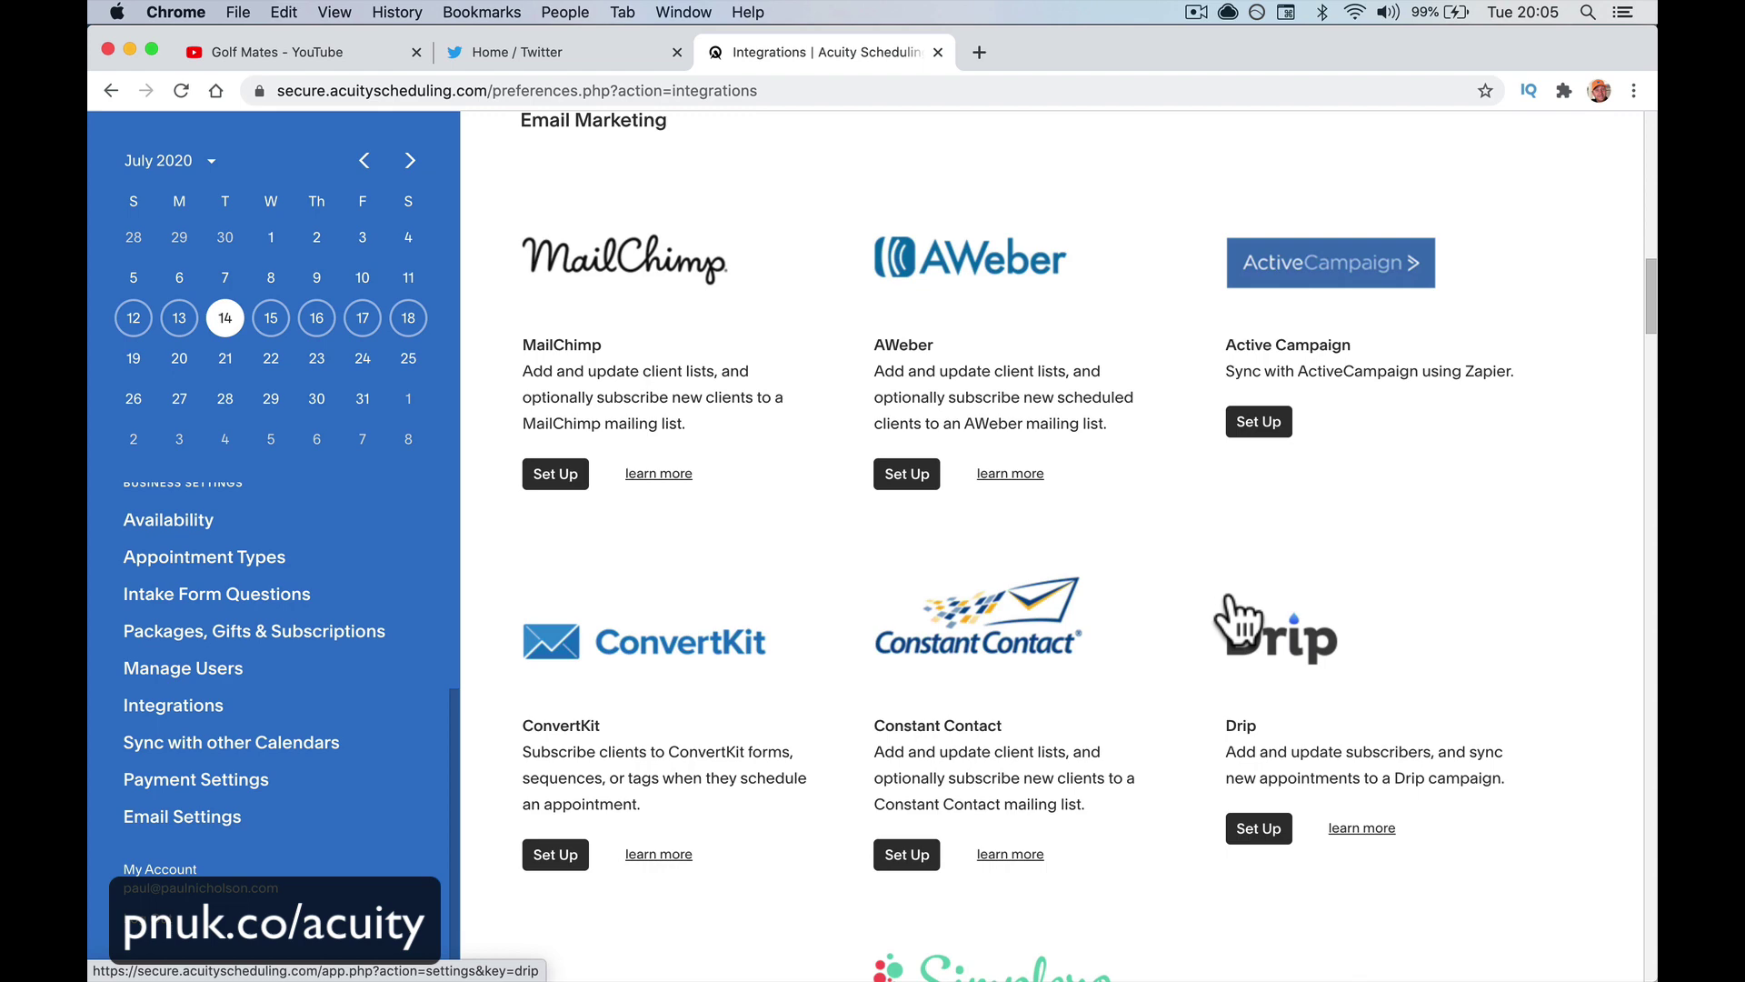
scroll(1229, 597, down, 2)
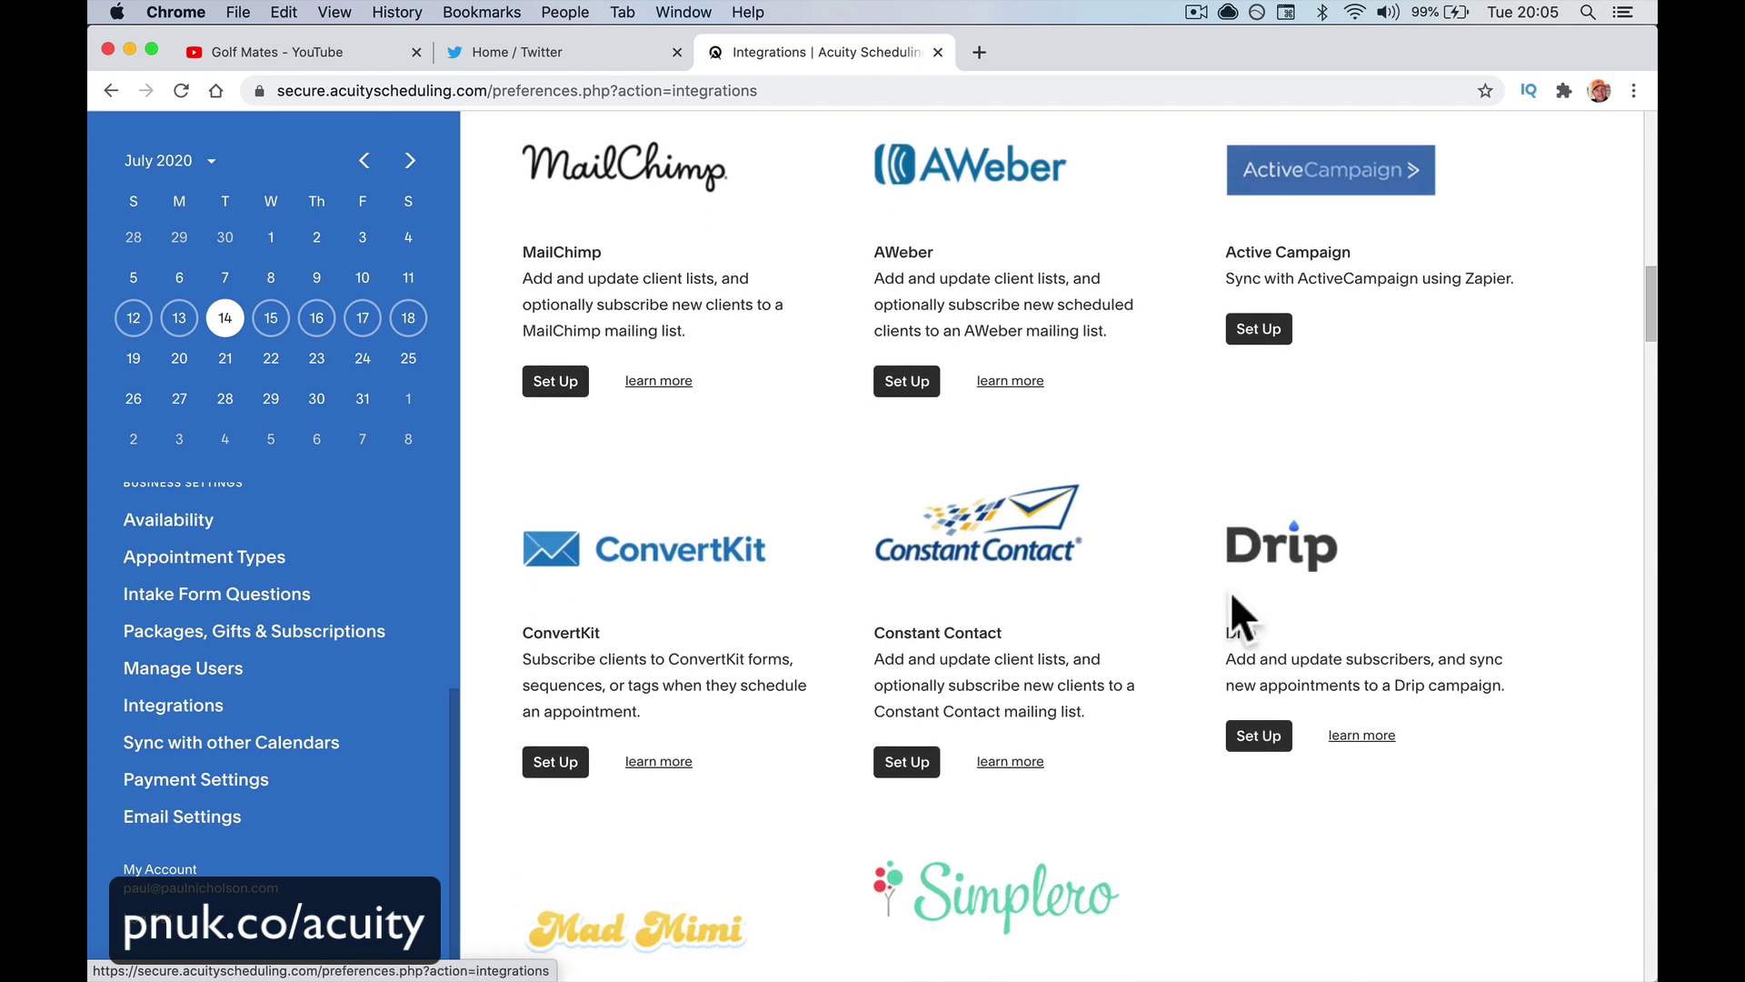
scroll(1232, 595, down, 10)
scroll(1230, 591, down, 15)
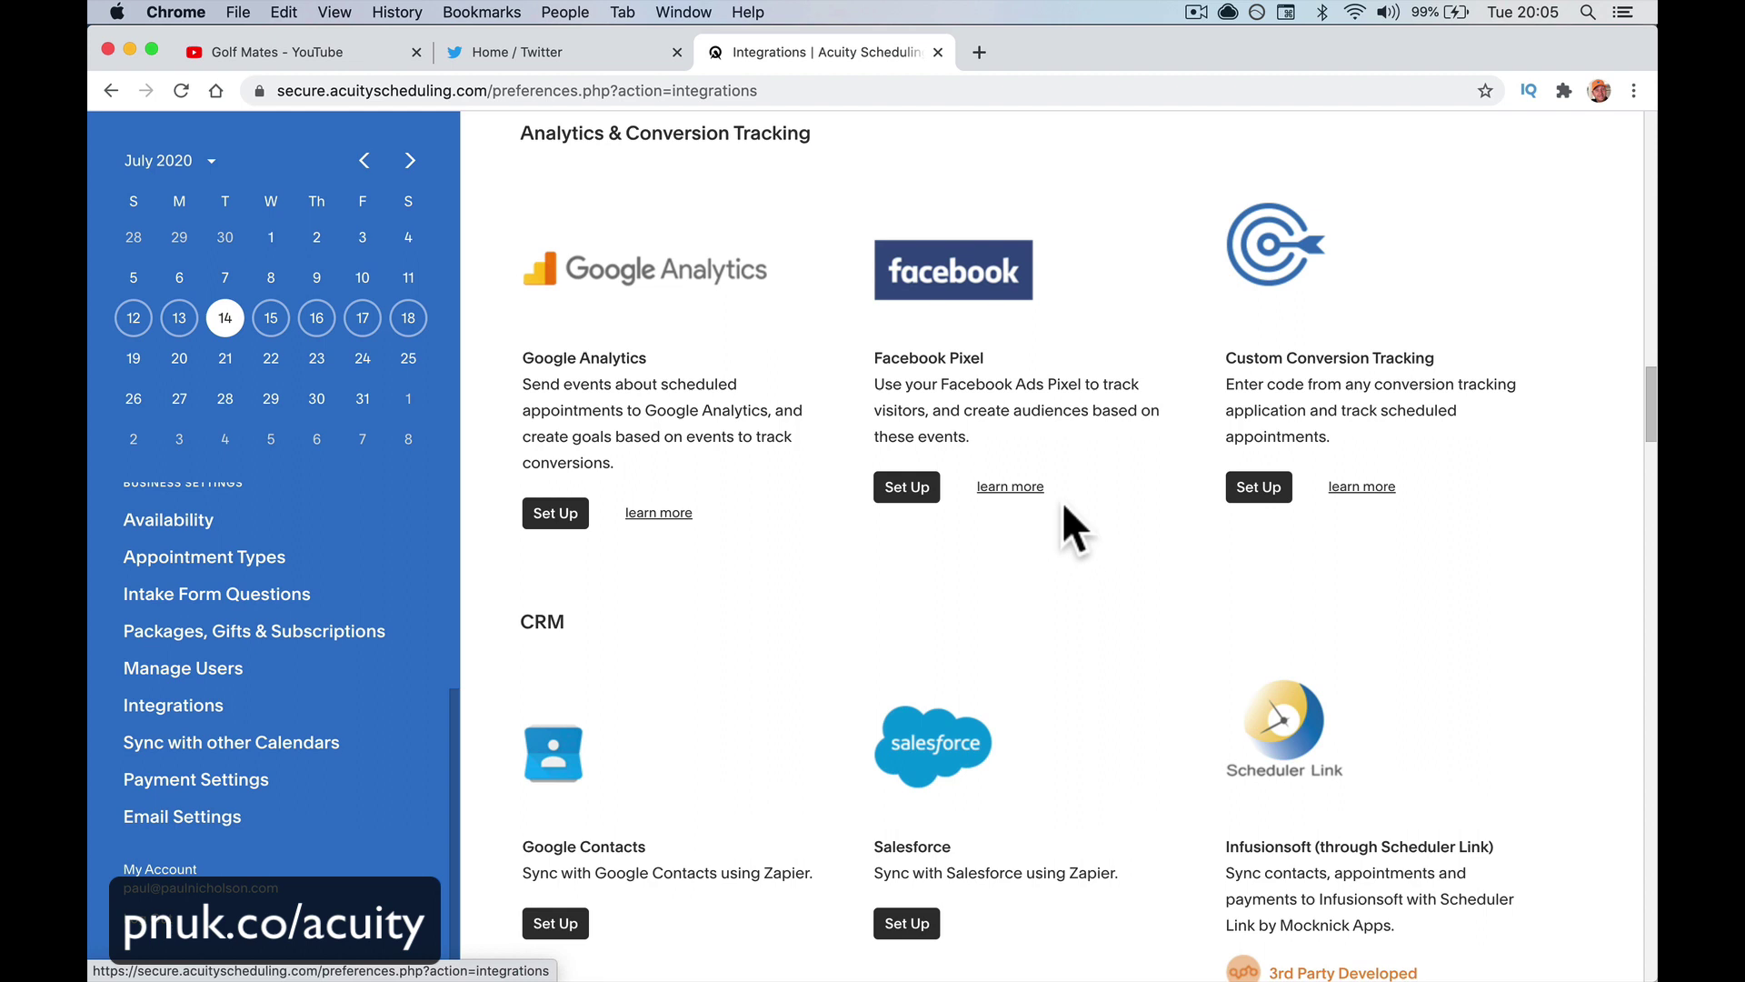
scroll(1064, 504, down, 3)
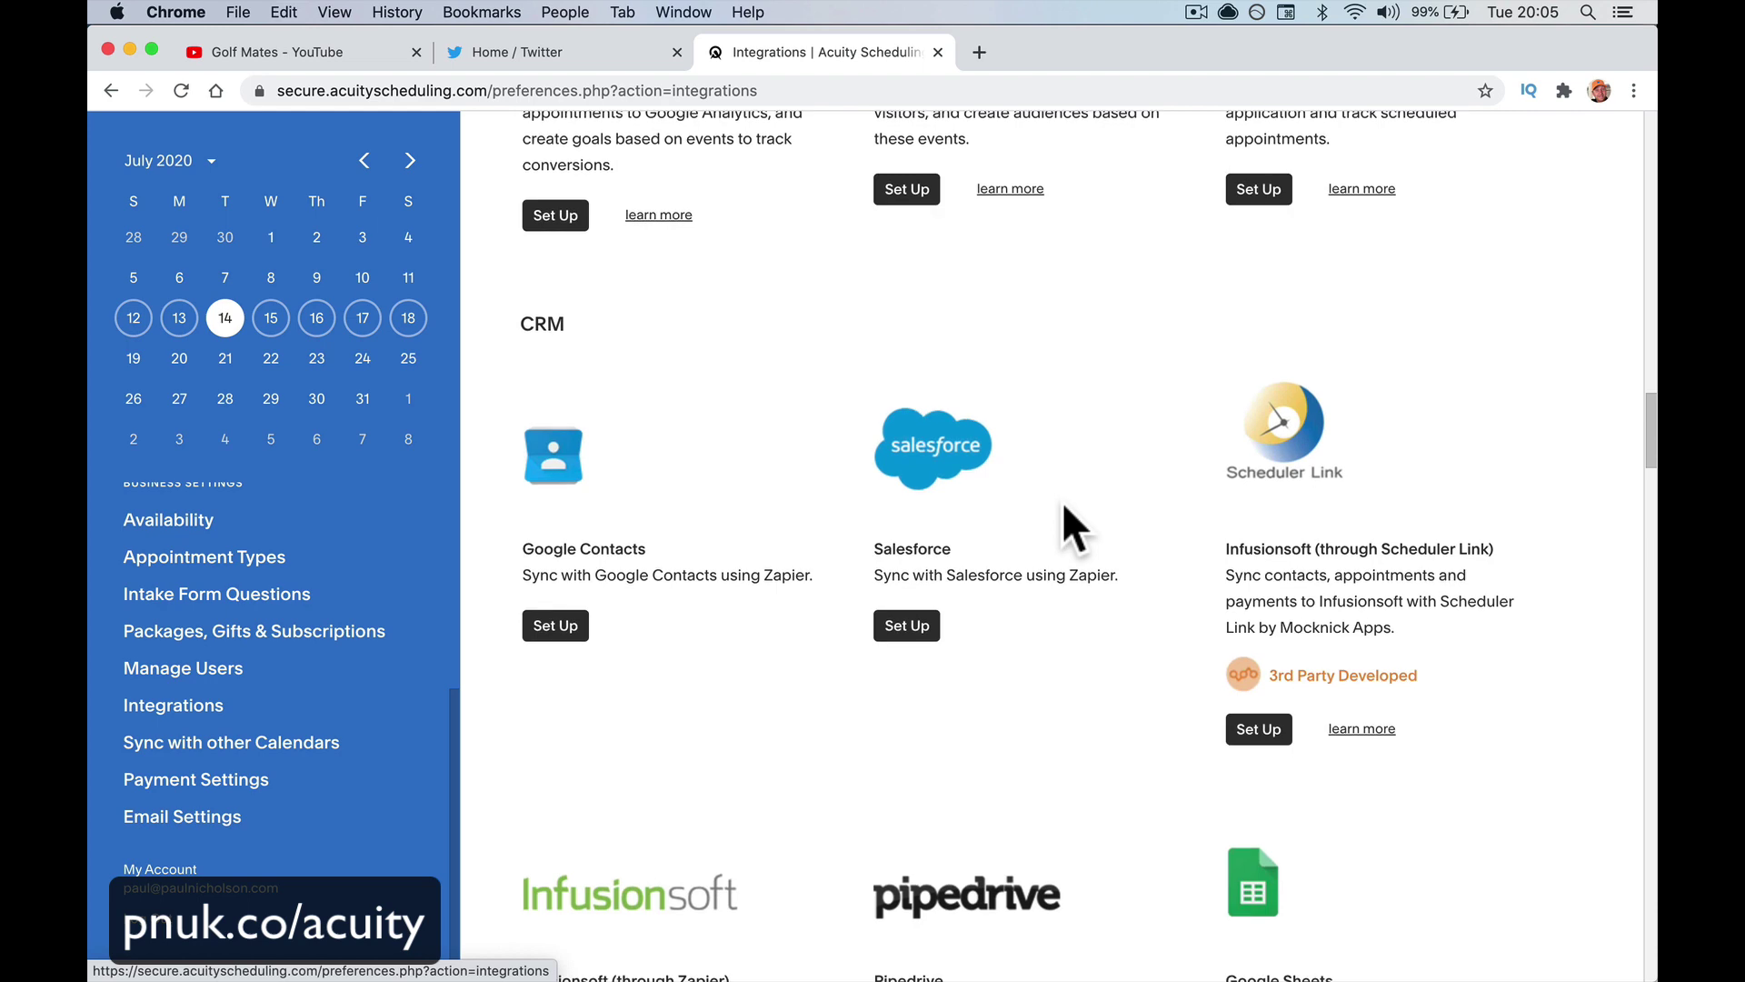
scroll(1127, 636, down, 2)
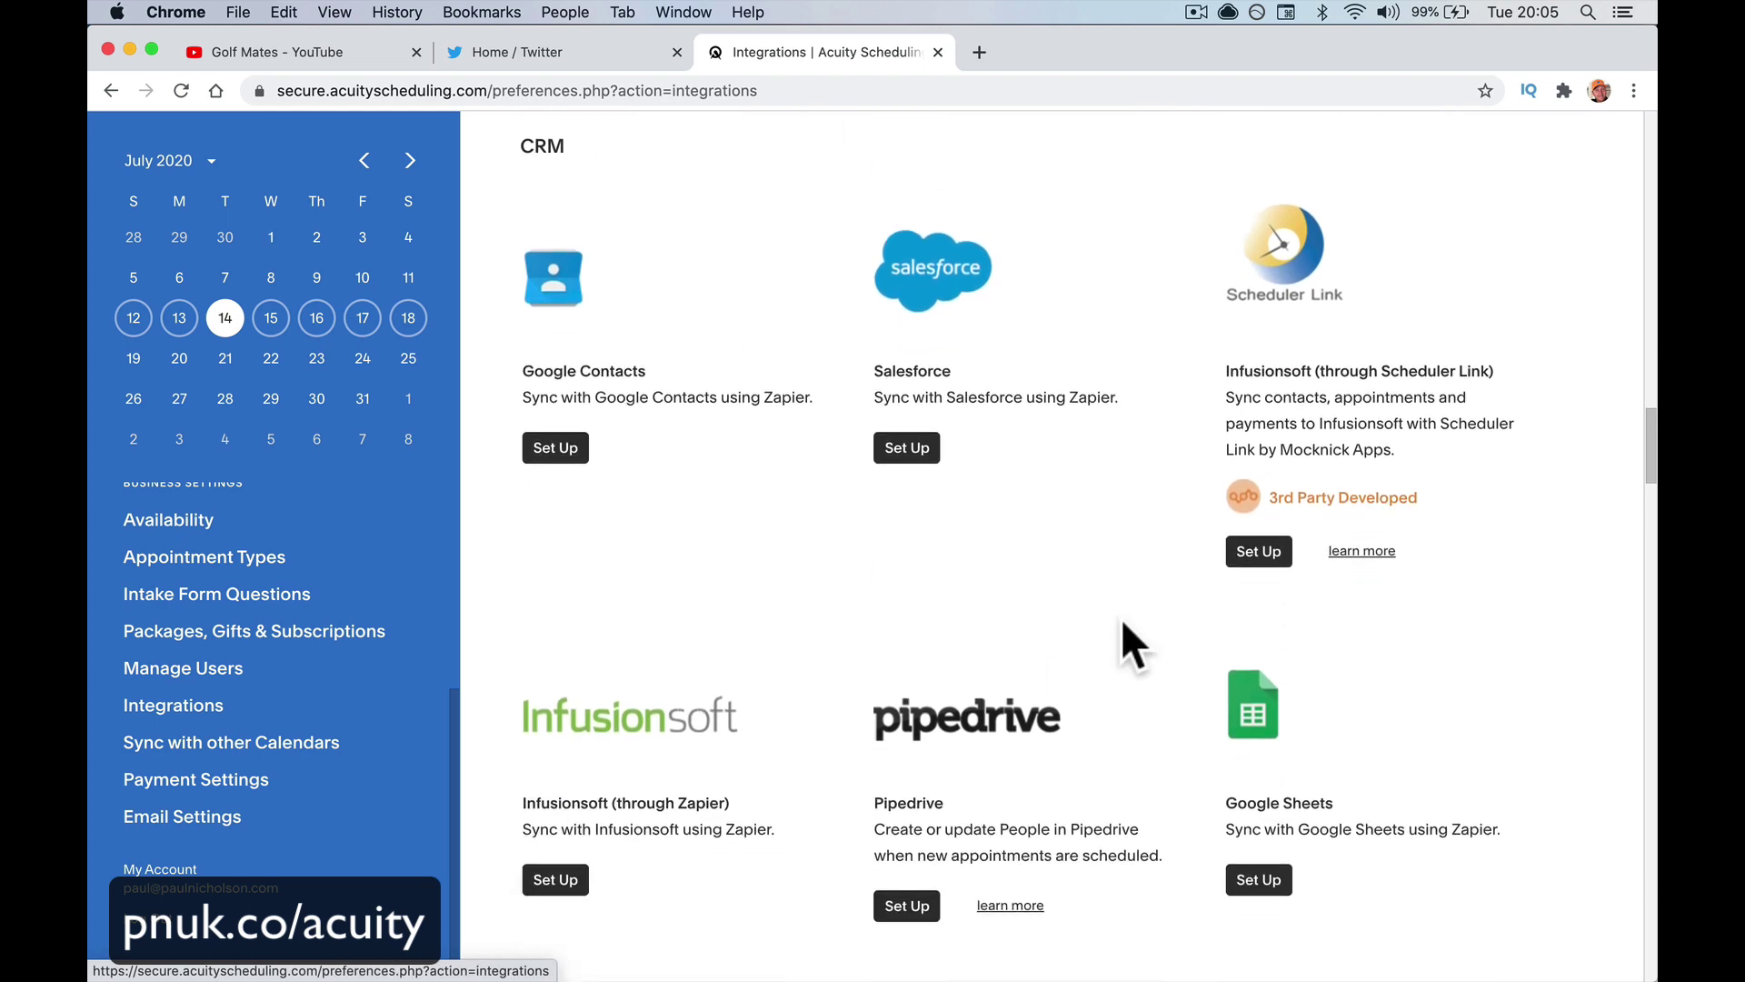
scroll(953, 451, up, 1)
scroll(1287, 435, down, 6)
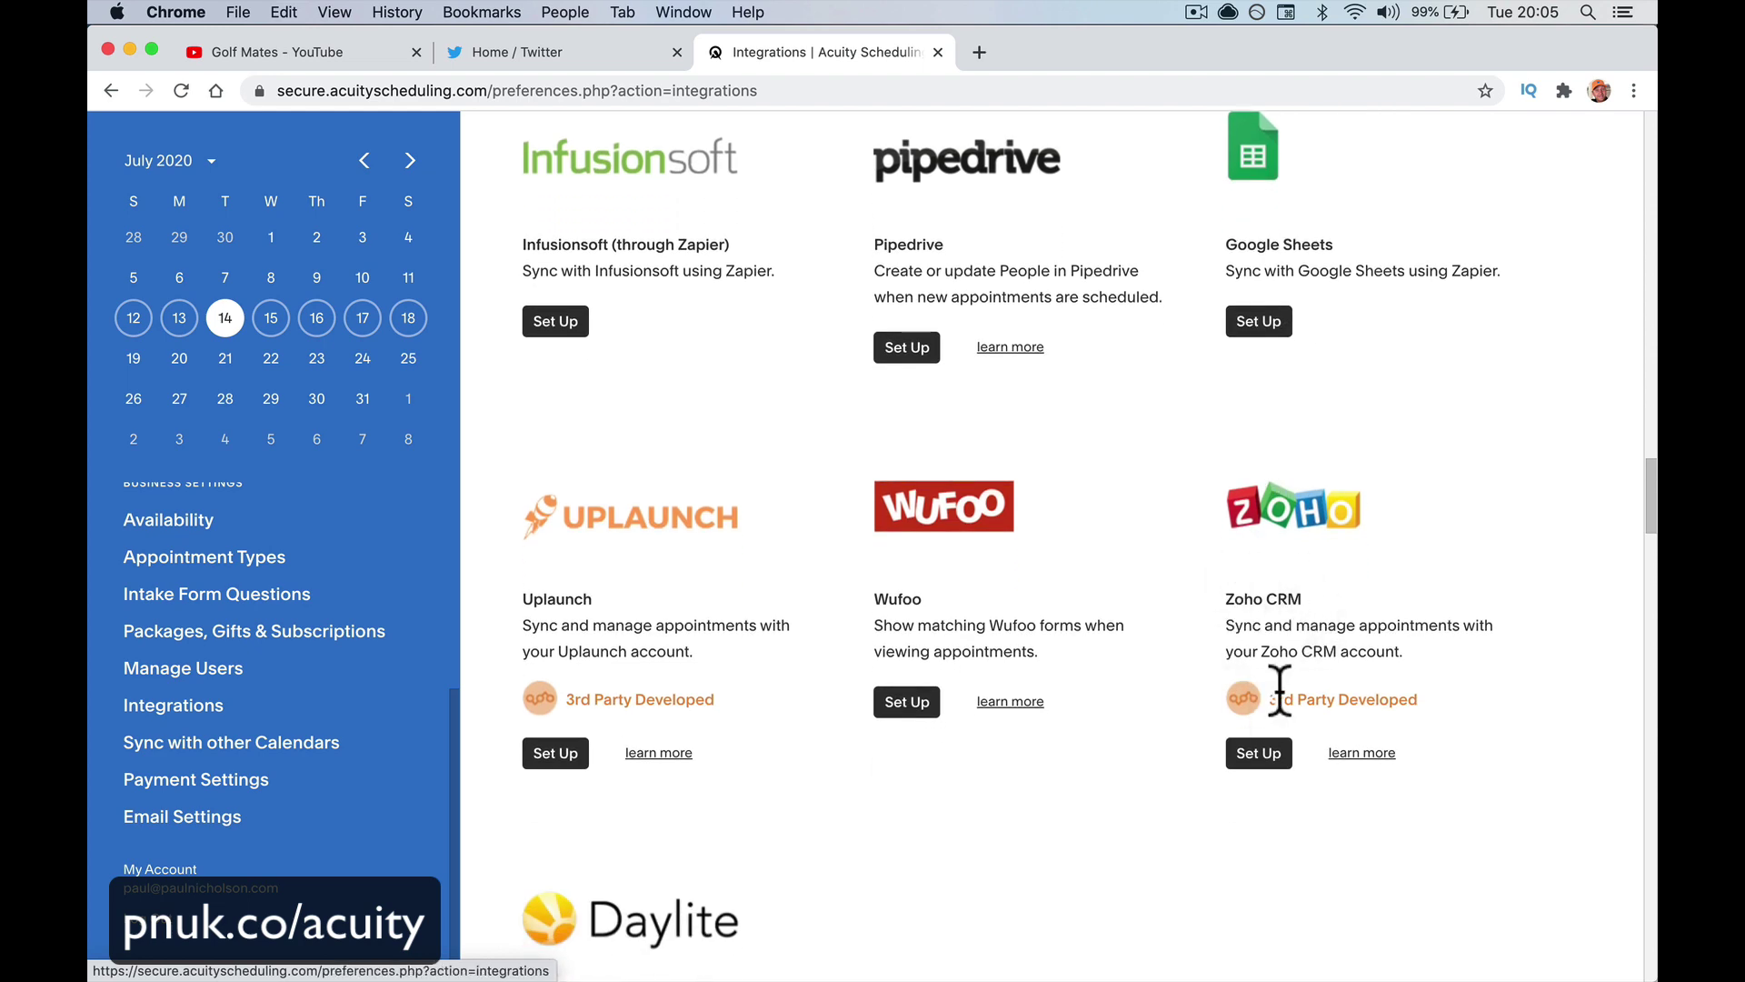
scroll(888, 709, down, 8)
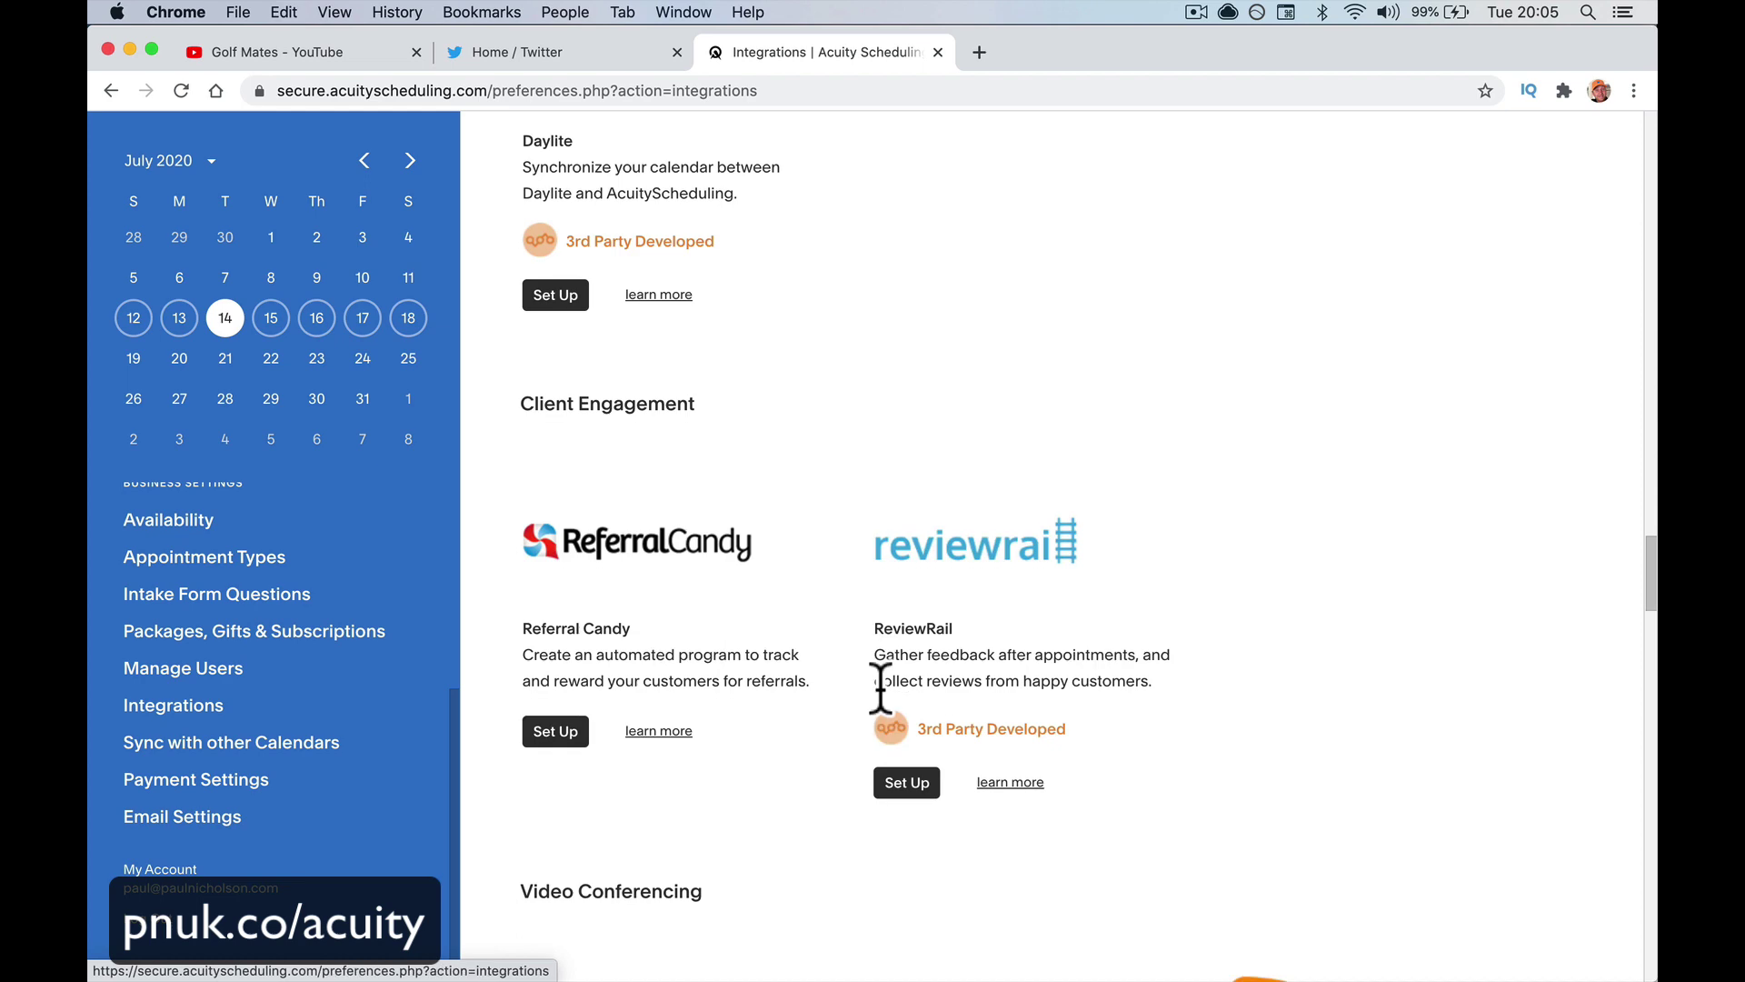
scroll(880, 688, down, 6)
scroll(888, 713, up, 4)
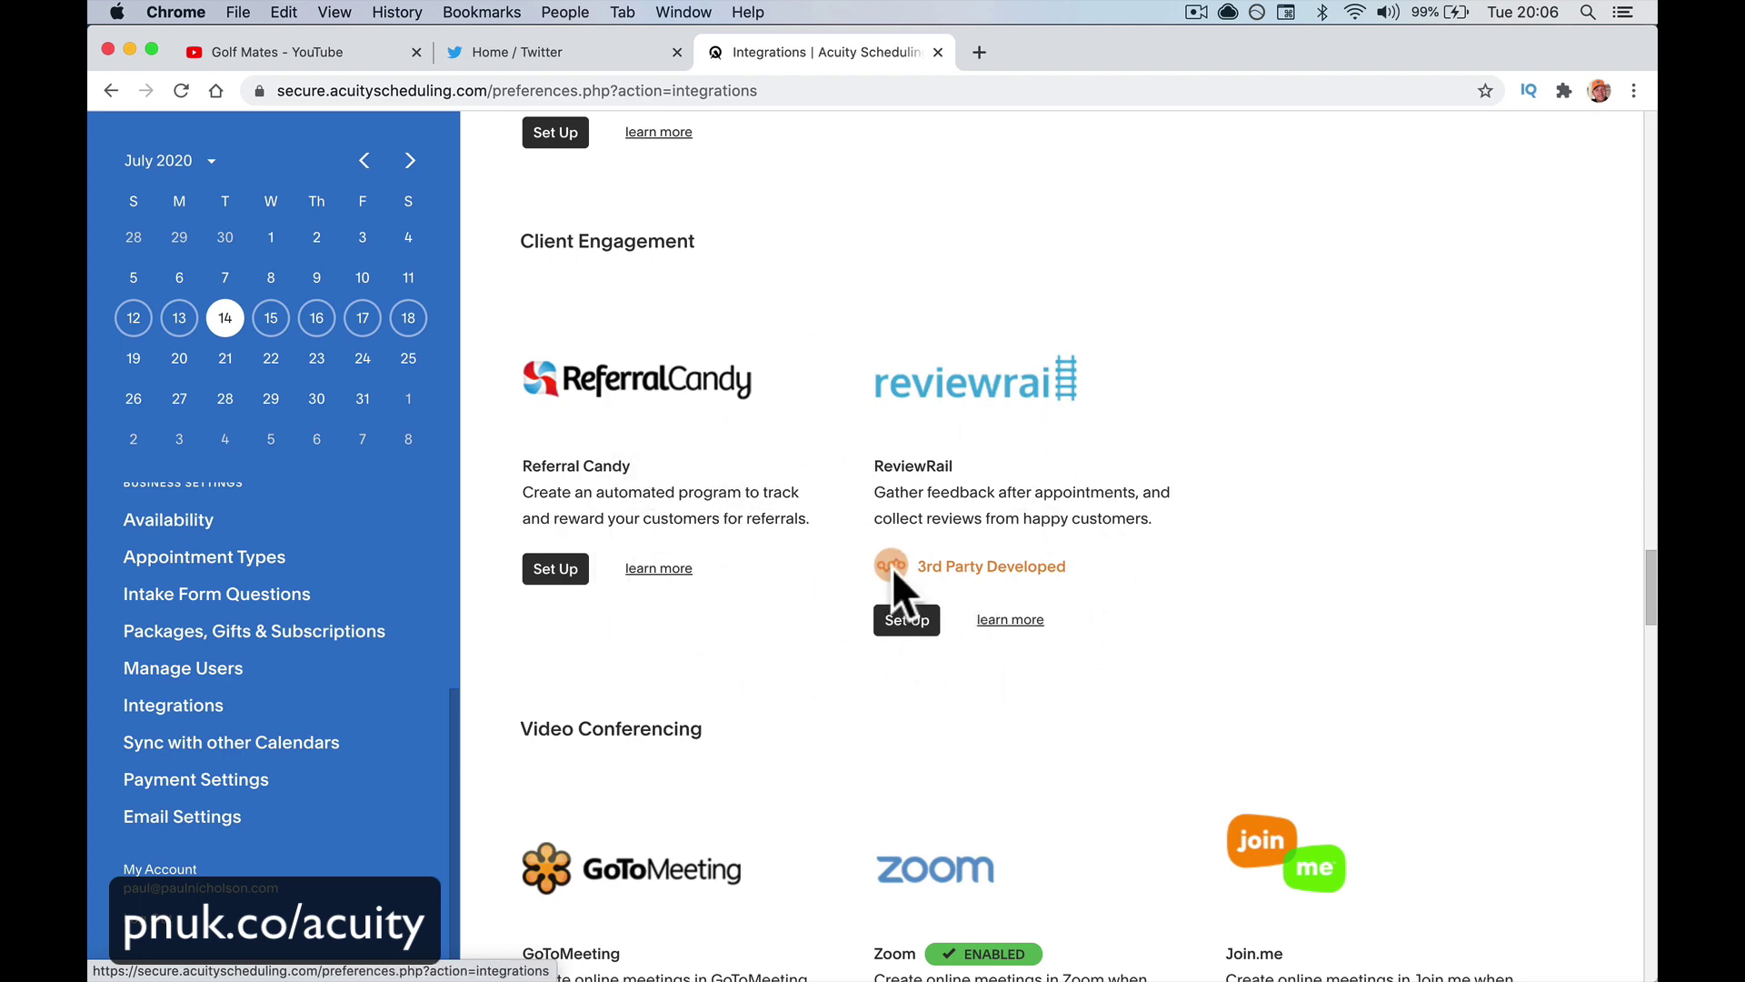
scroll(745, 625, down, 7)
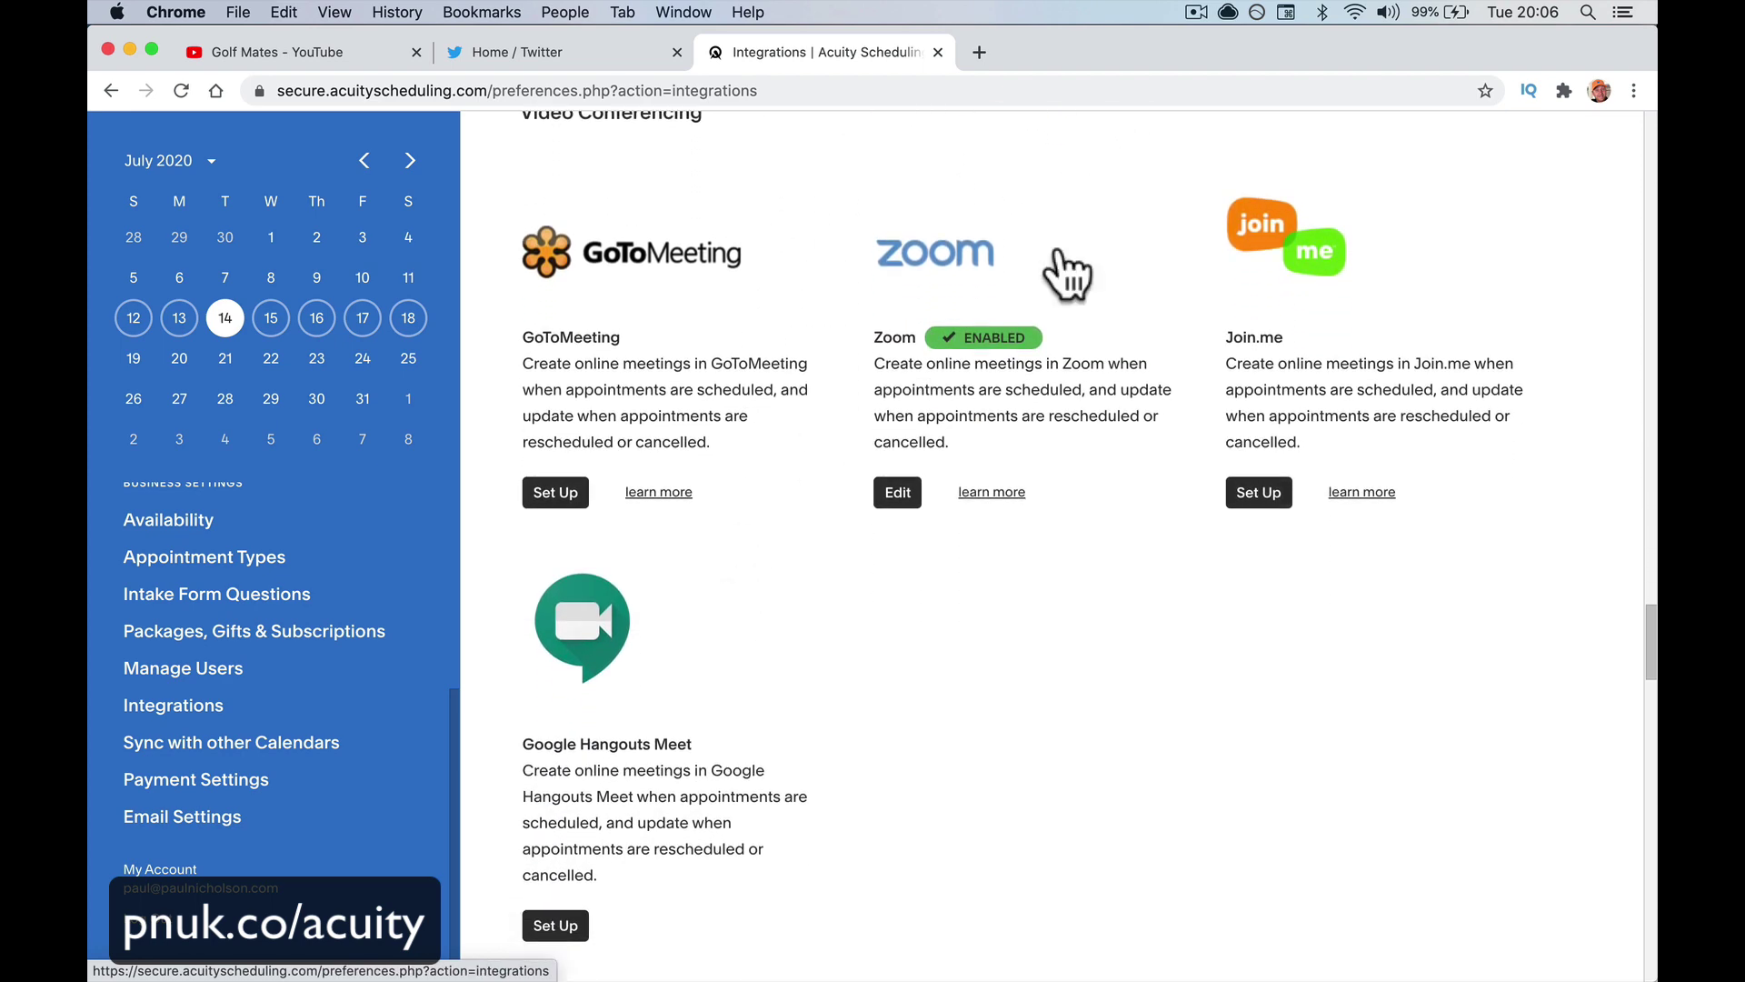
scroll(702, 586, down, 18)
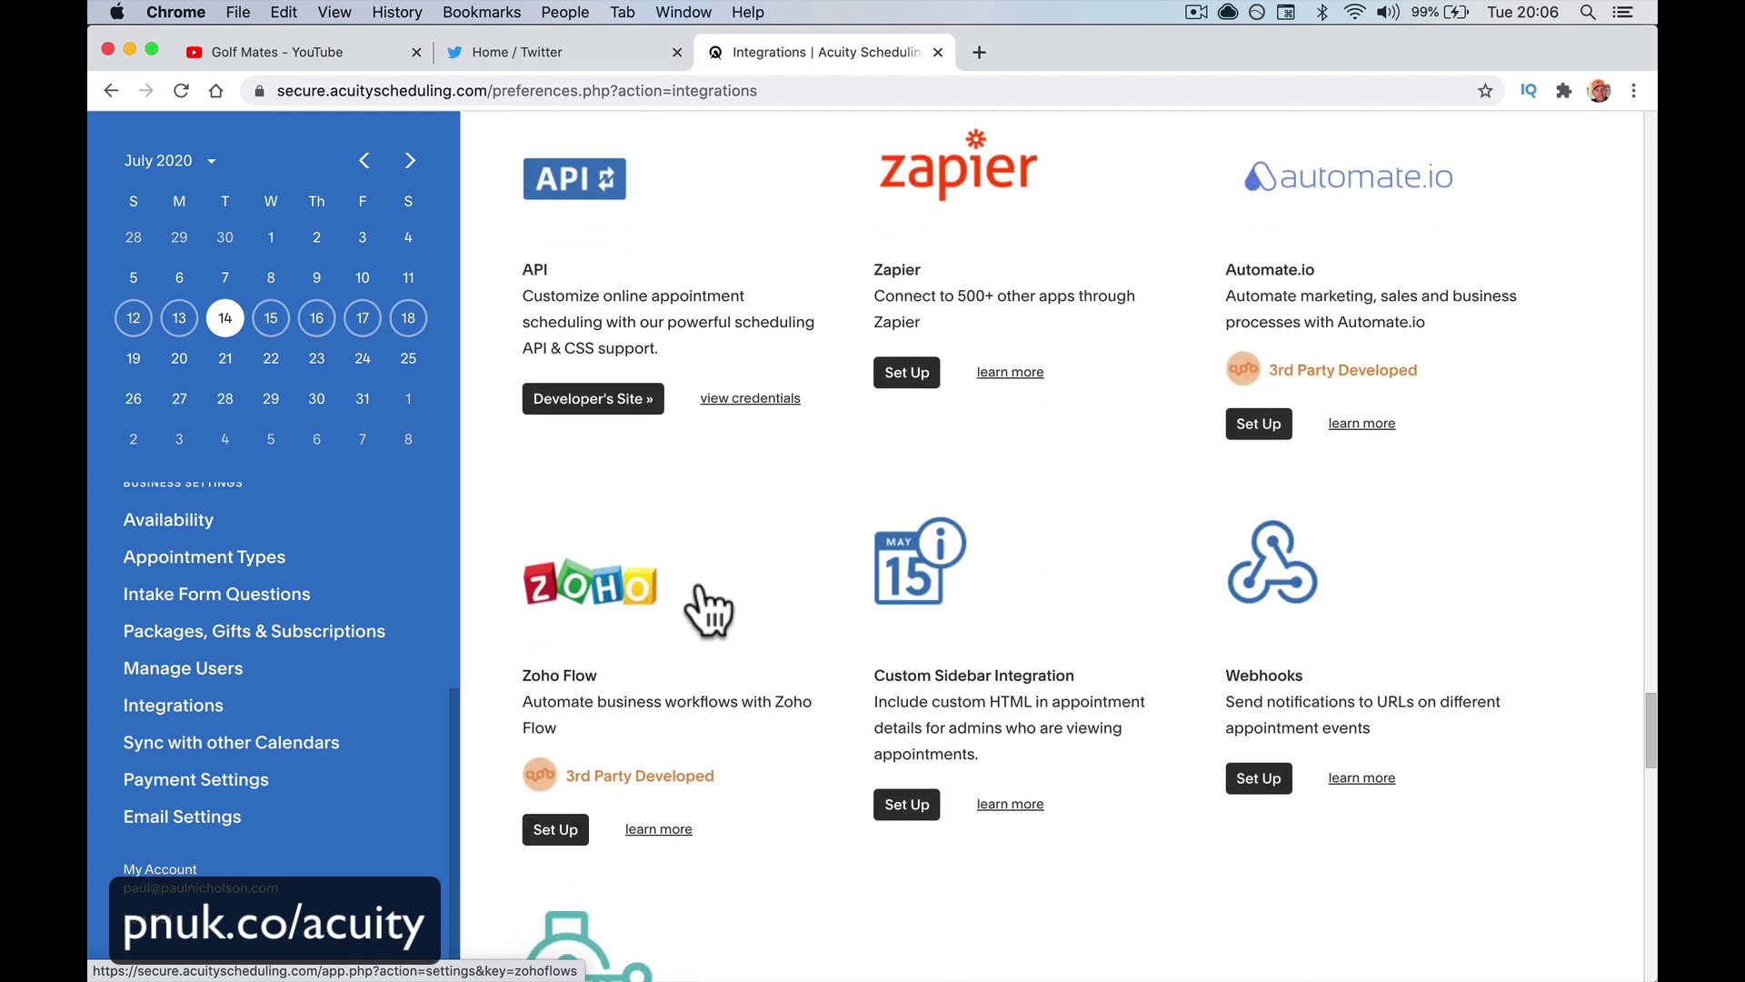
scroll(702, 604, down, 8)
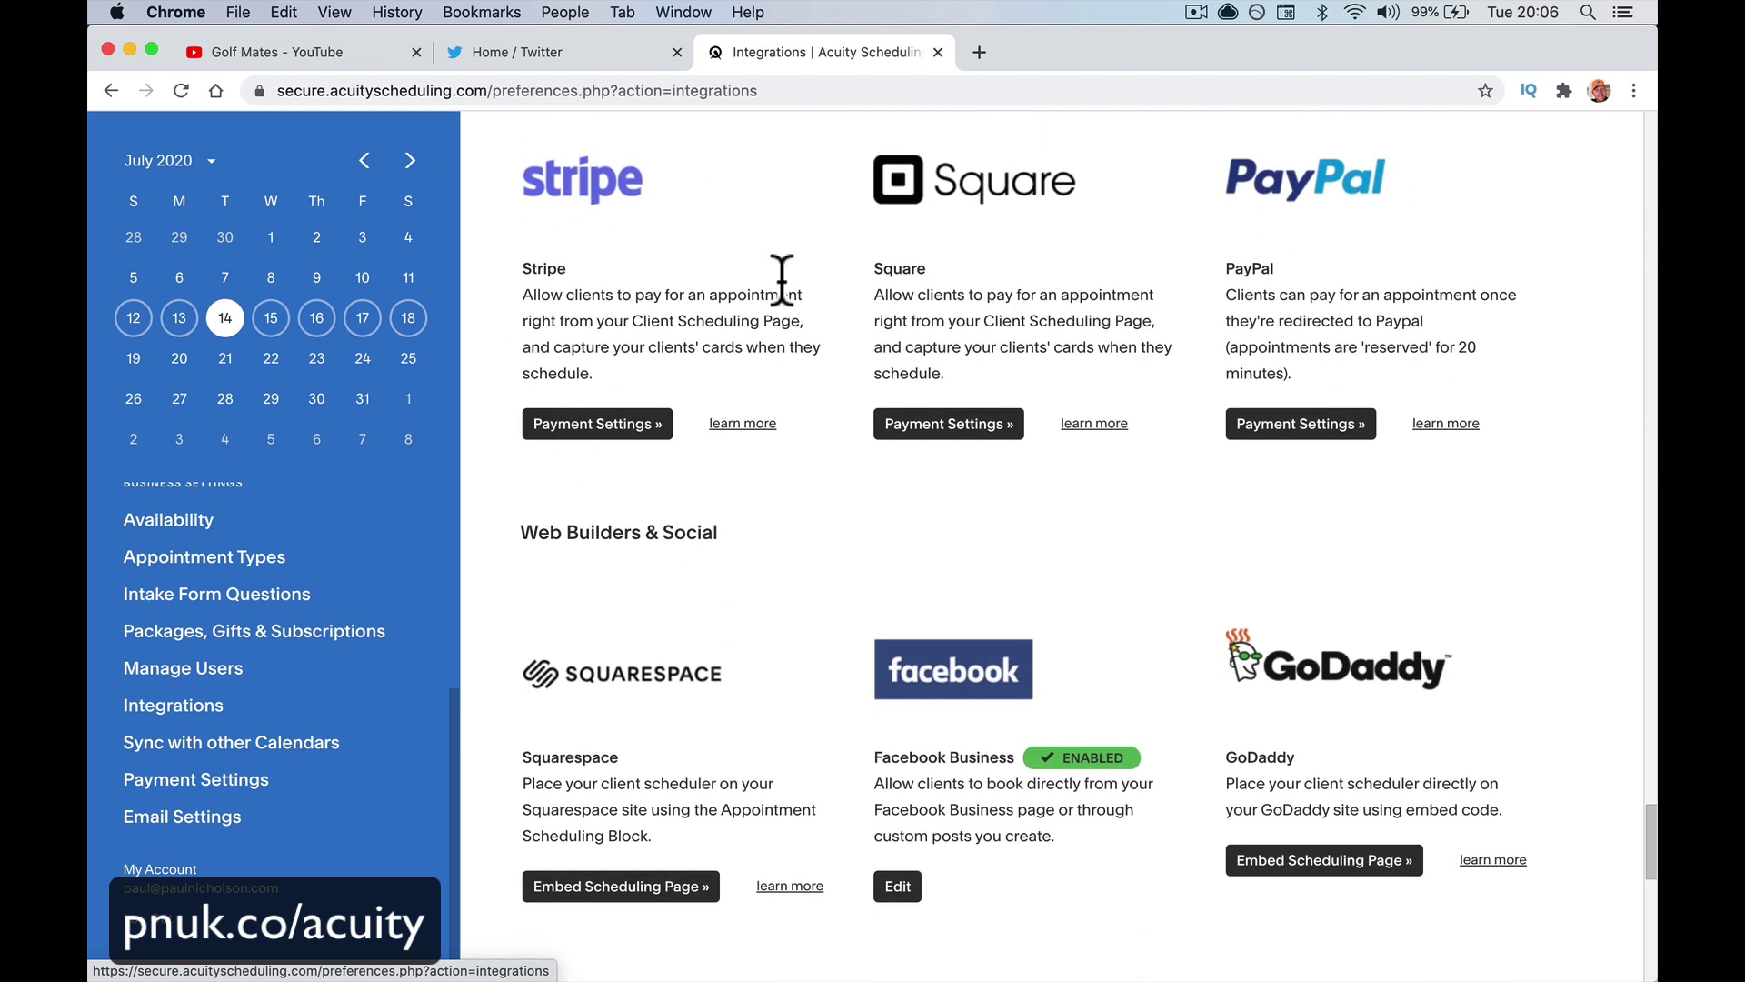
click(259, 777)
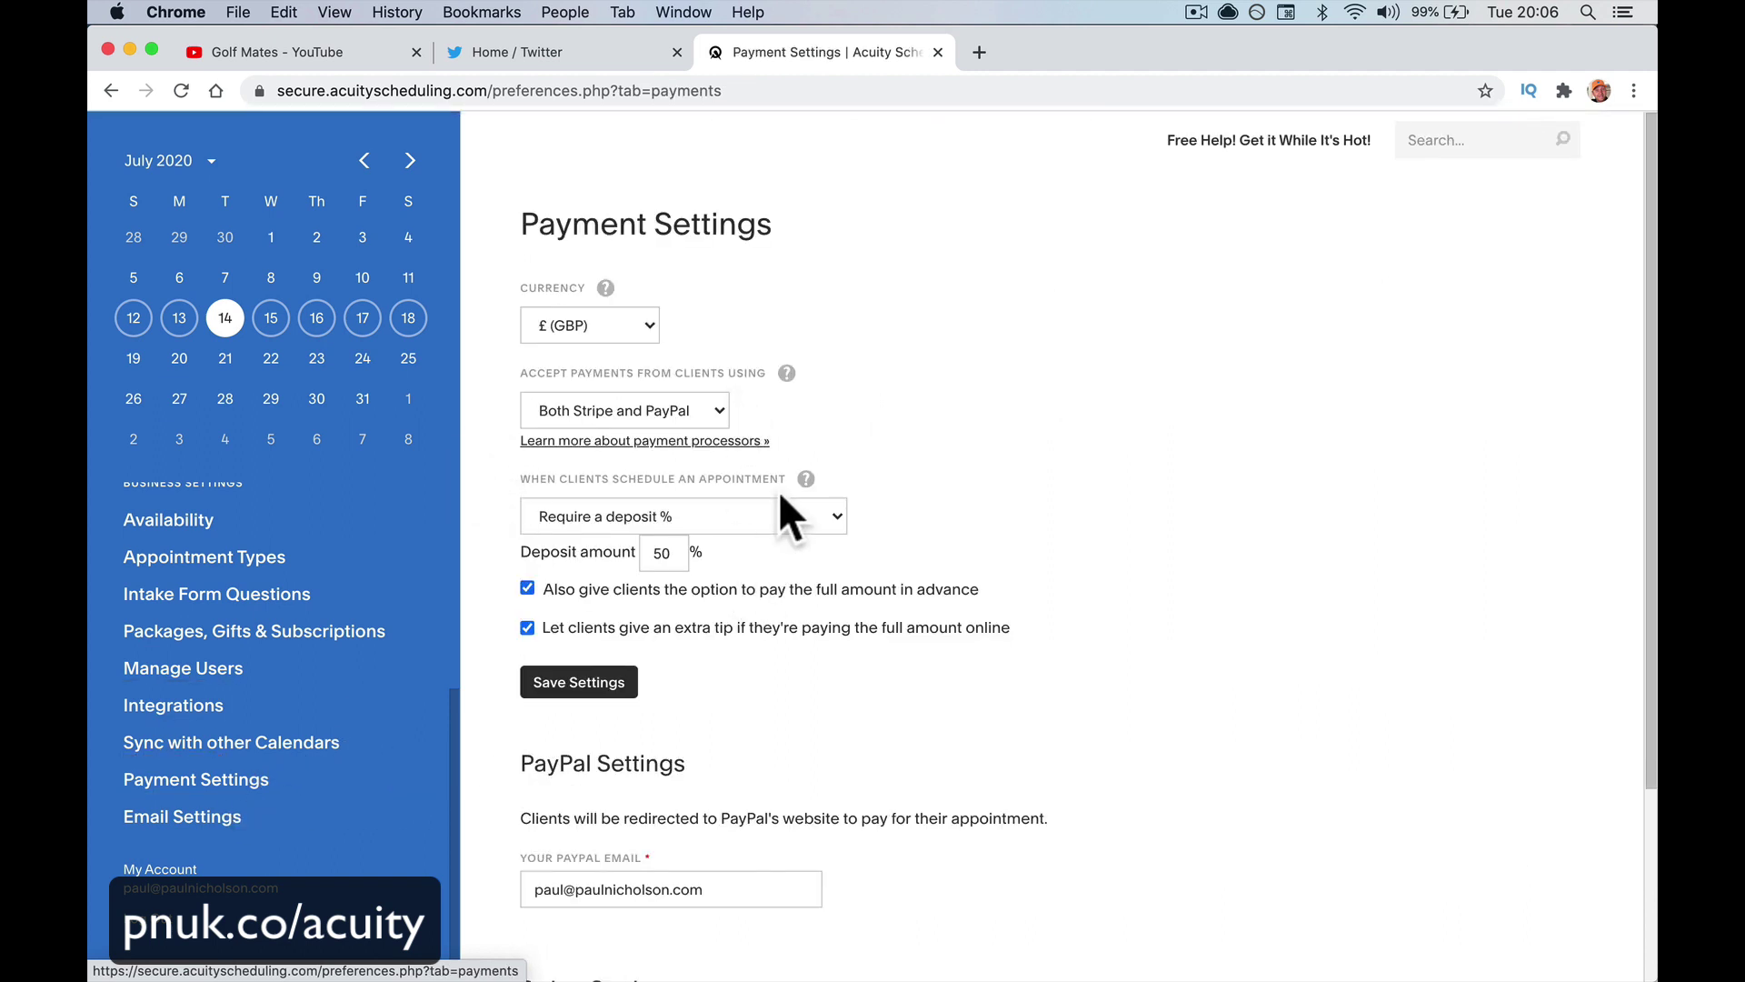
Leave payment processors set to Both Stripe and PayPal, then go to Email Settings
click(686, 414)
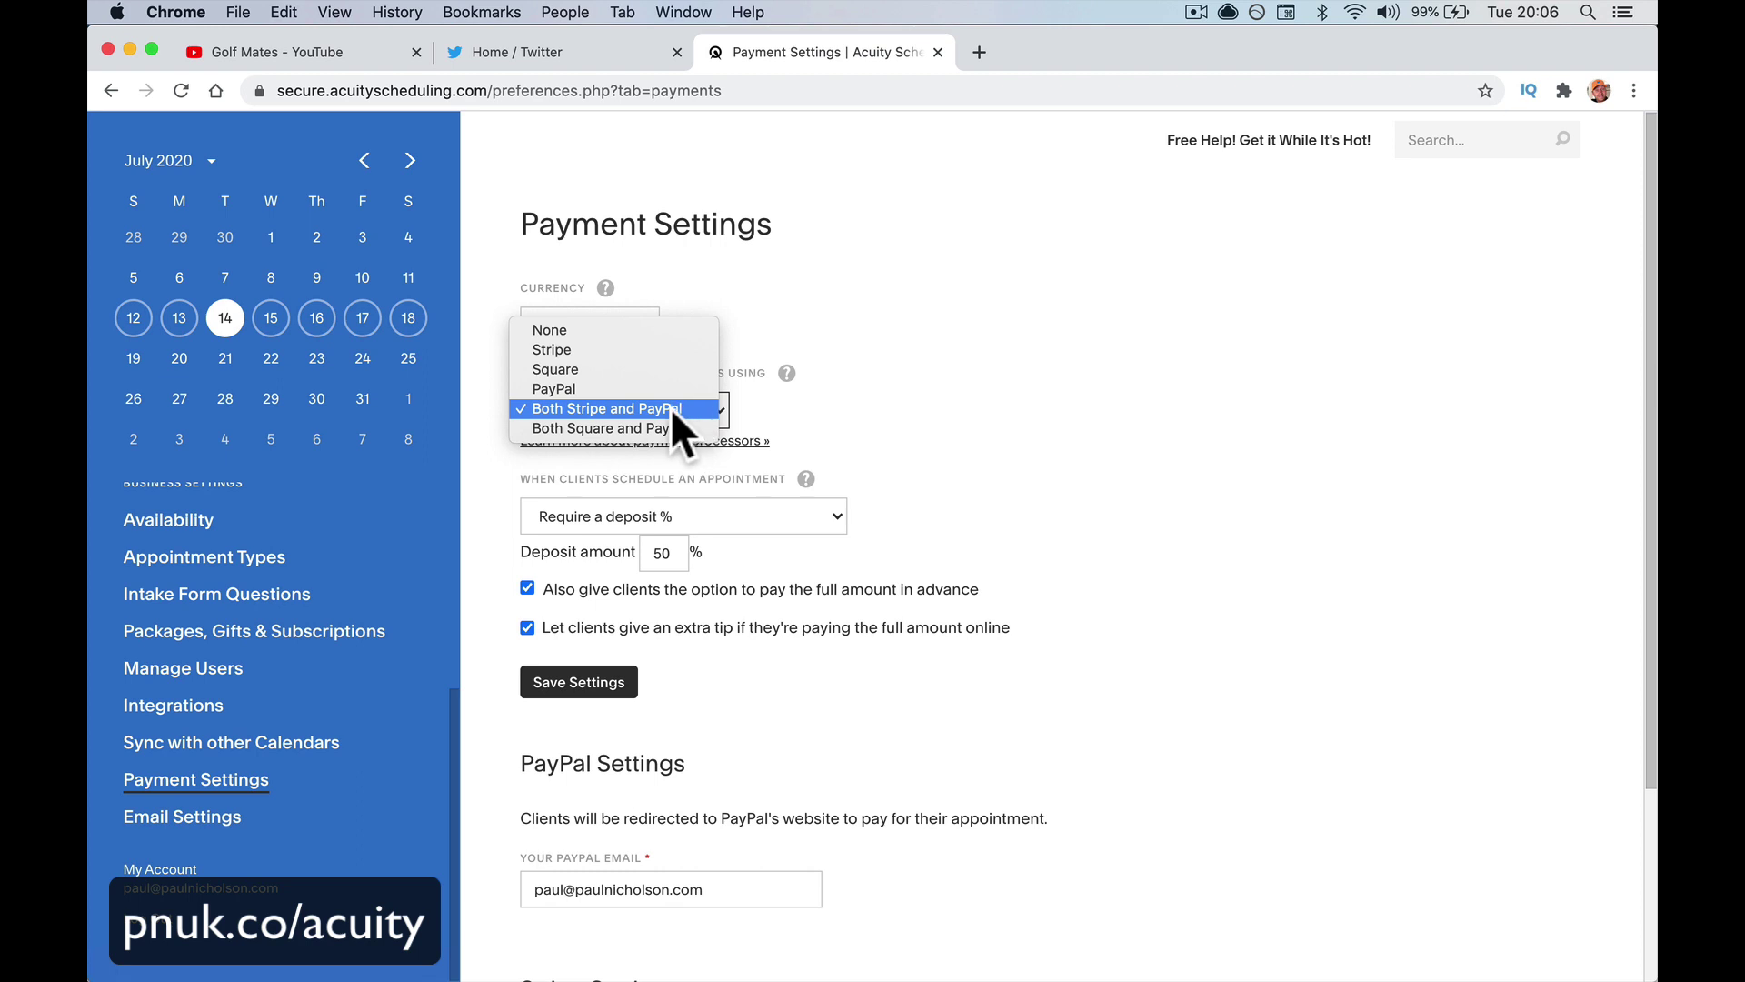
click(482, 527)
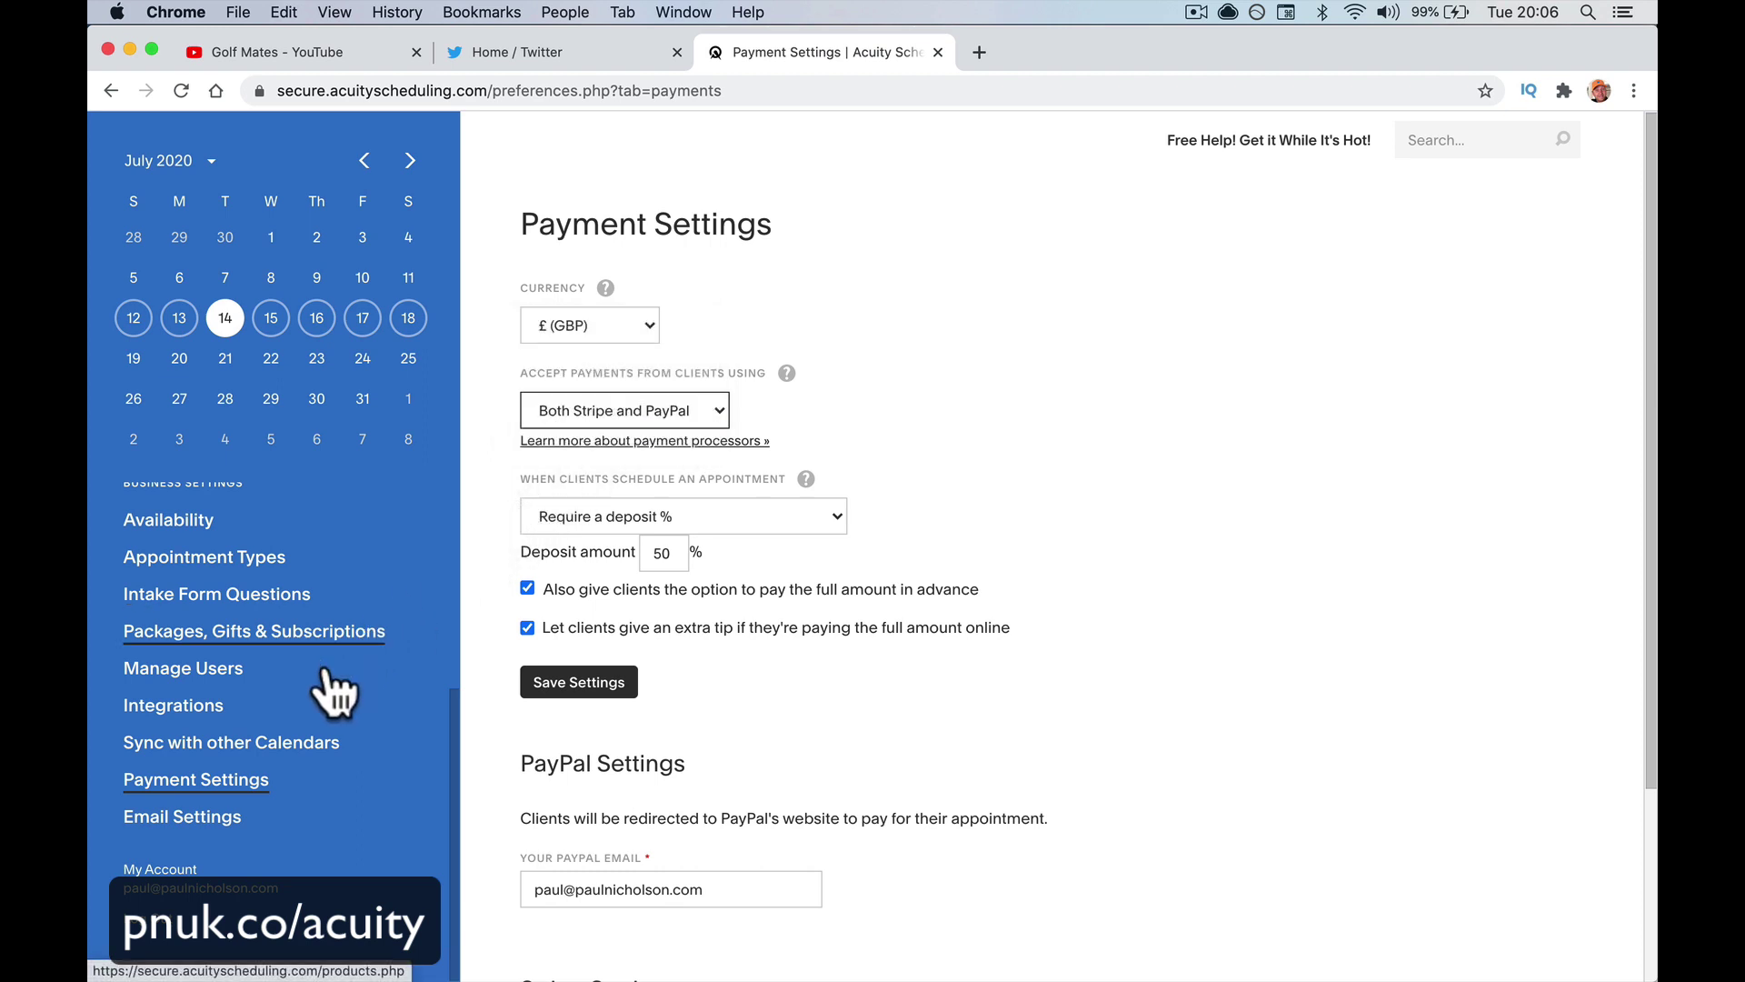
click(238, 818)
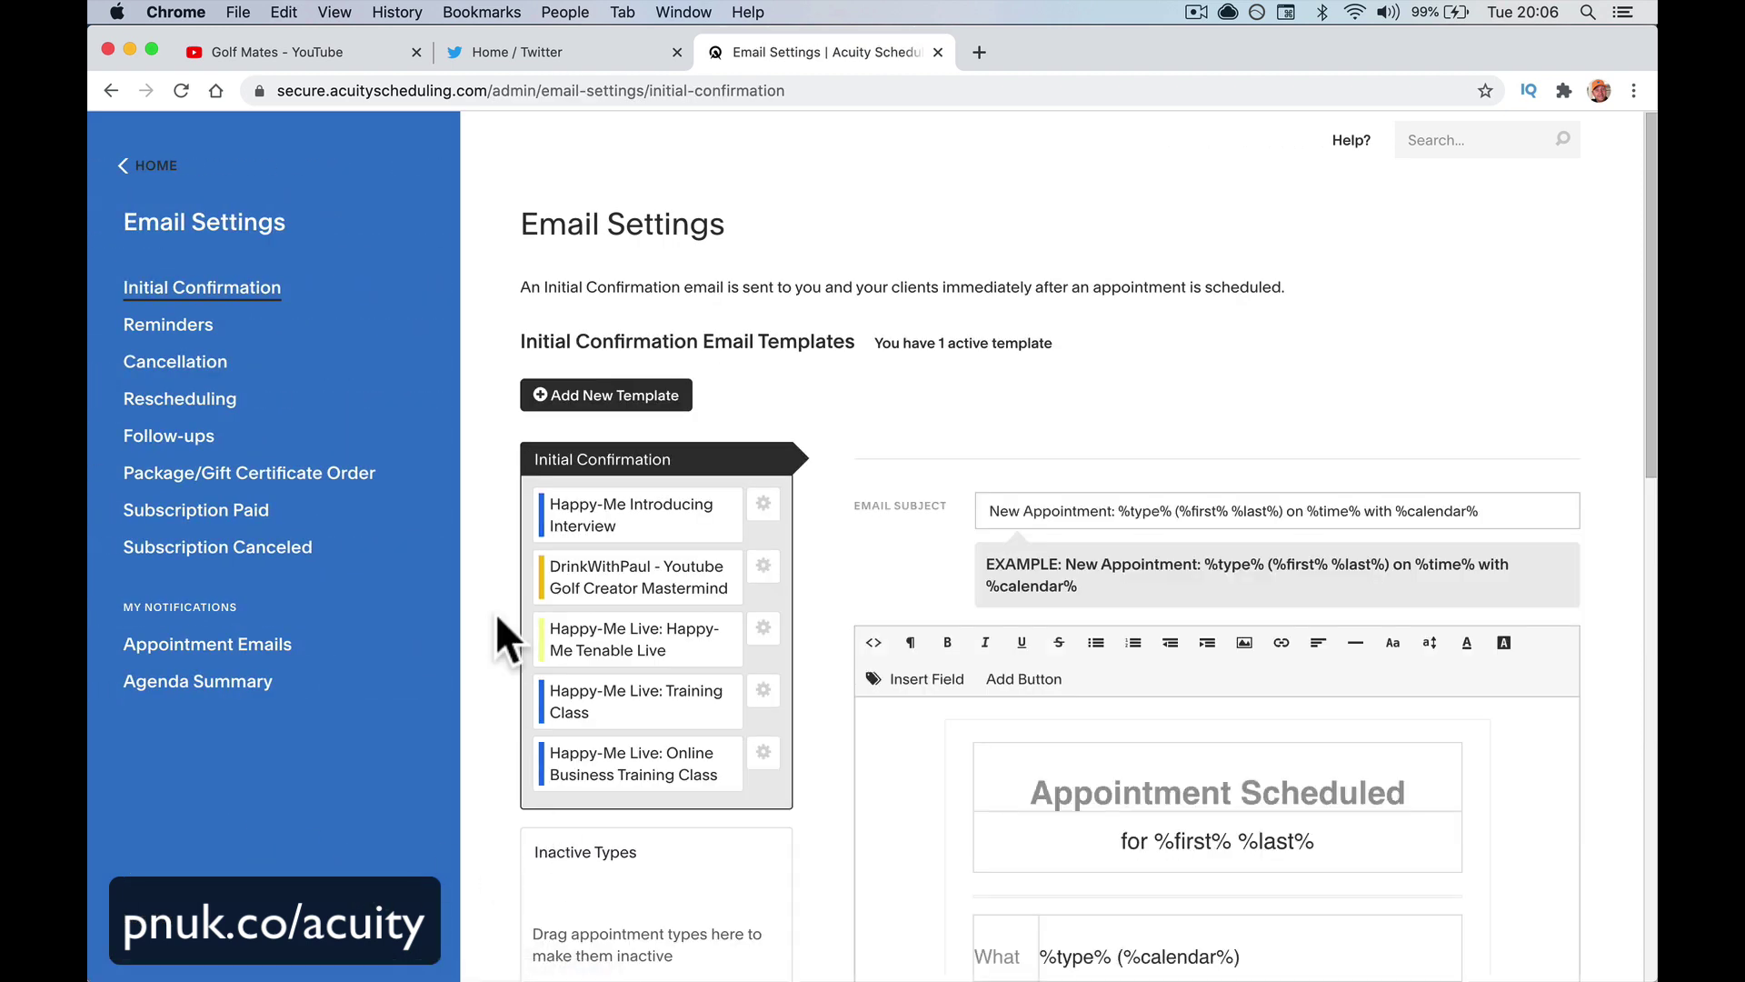
Look over the Initial Confirmation email templates
scroll(809, 677, down, 5)
scroll(809, 677, down, 7)
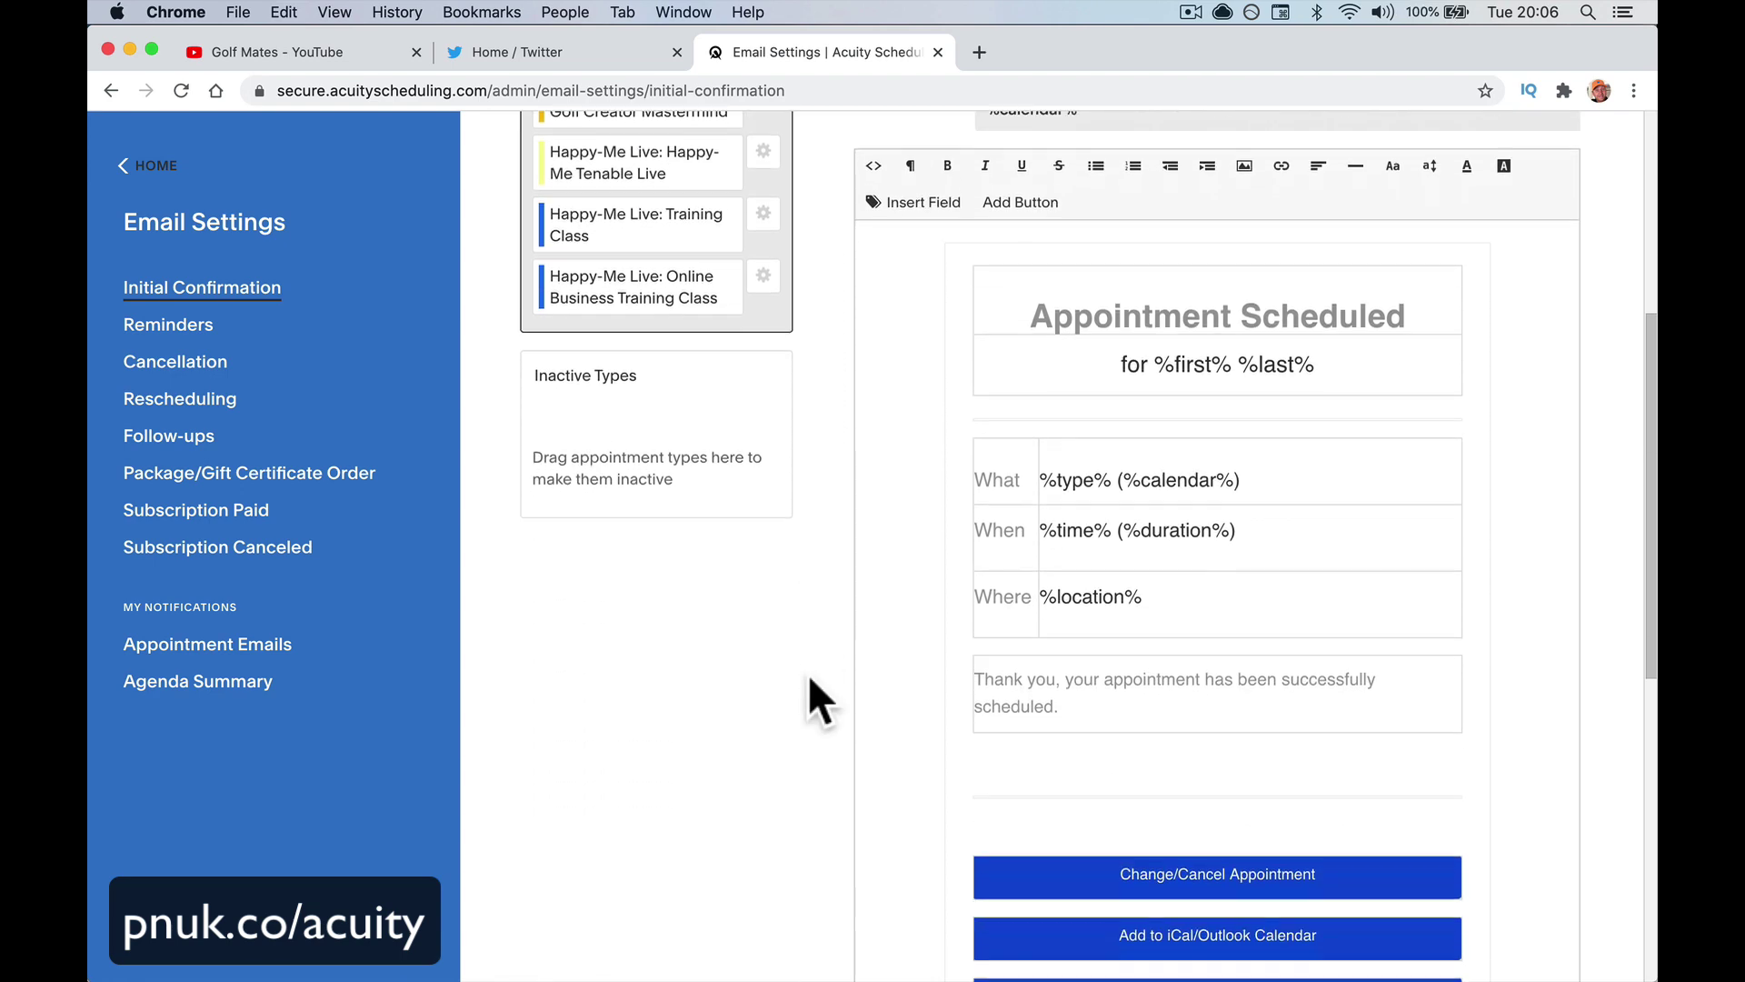
scroll(809, 678, up, 9)
scroll(809, 674, up, 1)
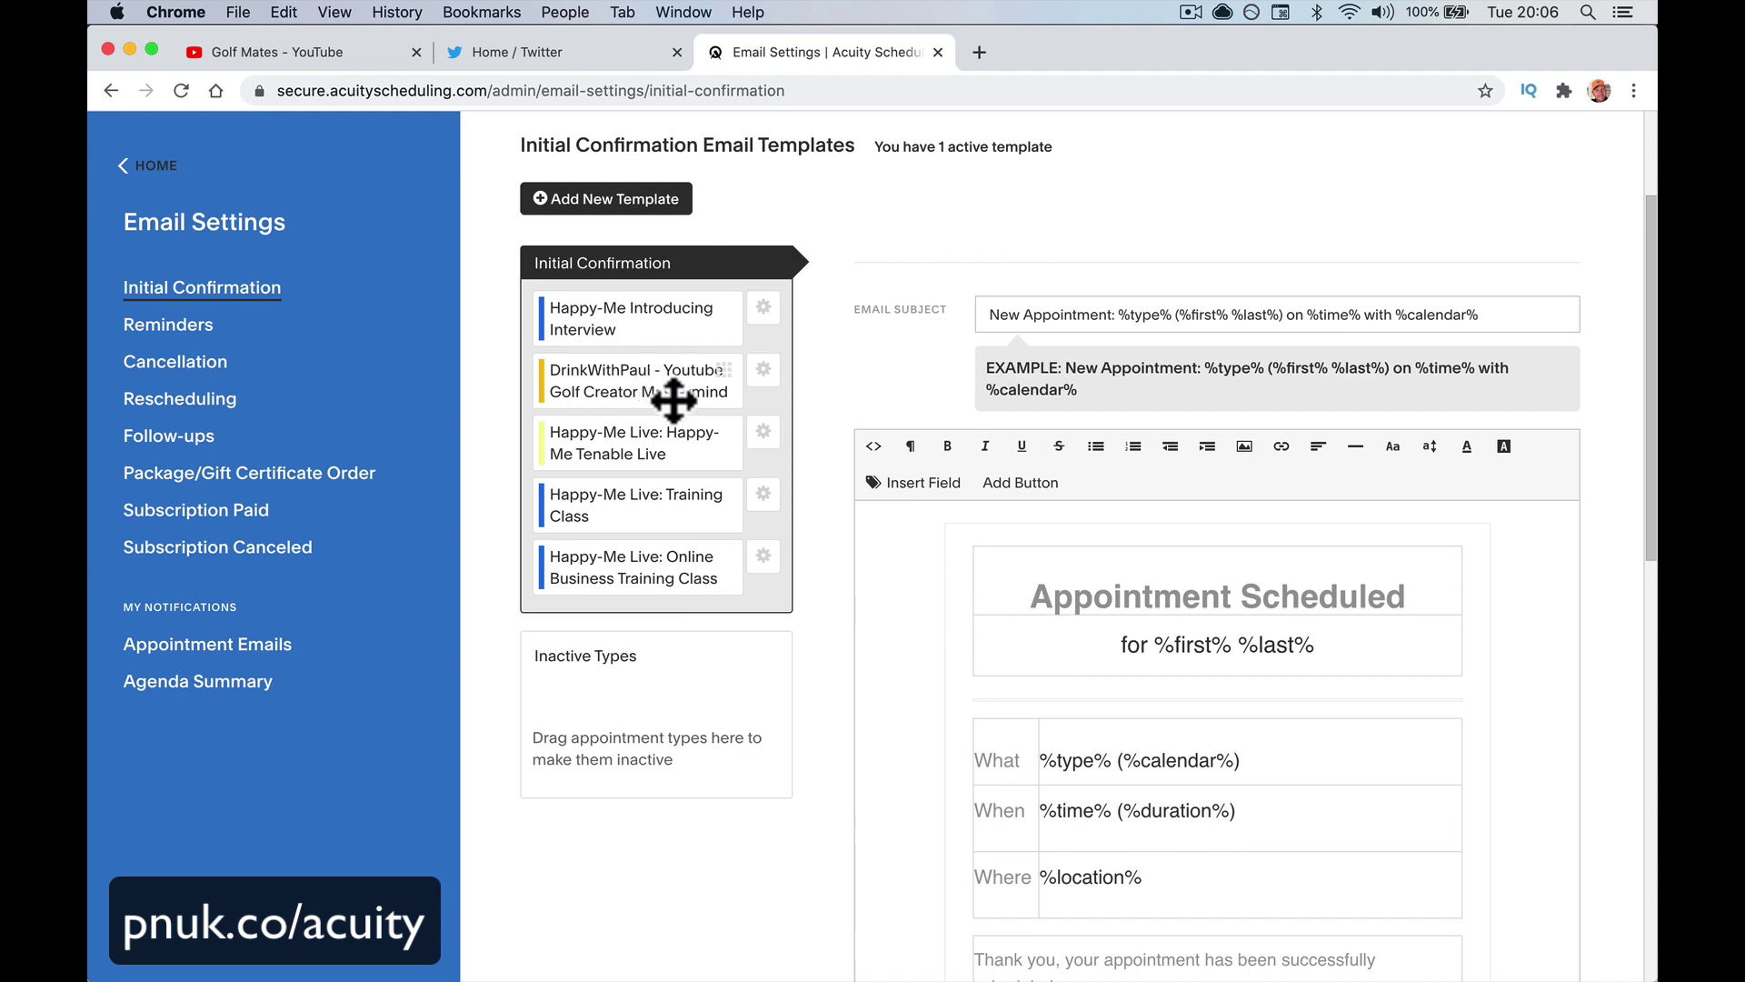
Review the Reminder 1A 'Appointment Reminder' template in the Reminders settings
click(191, 325)
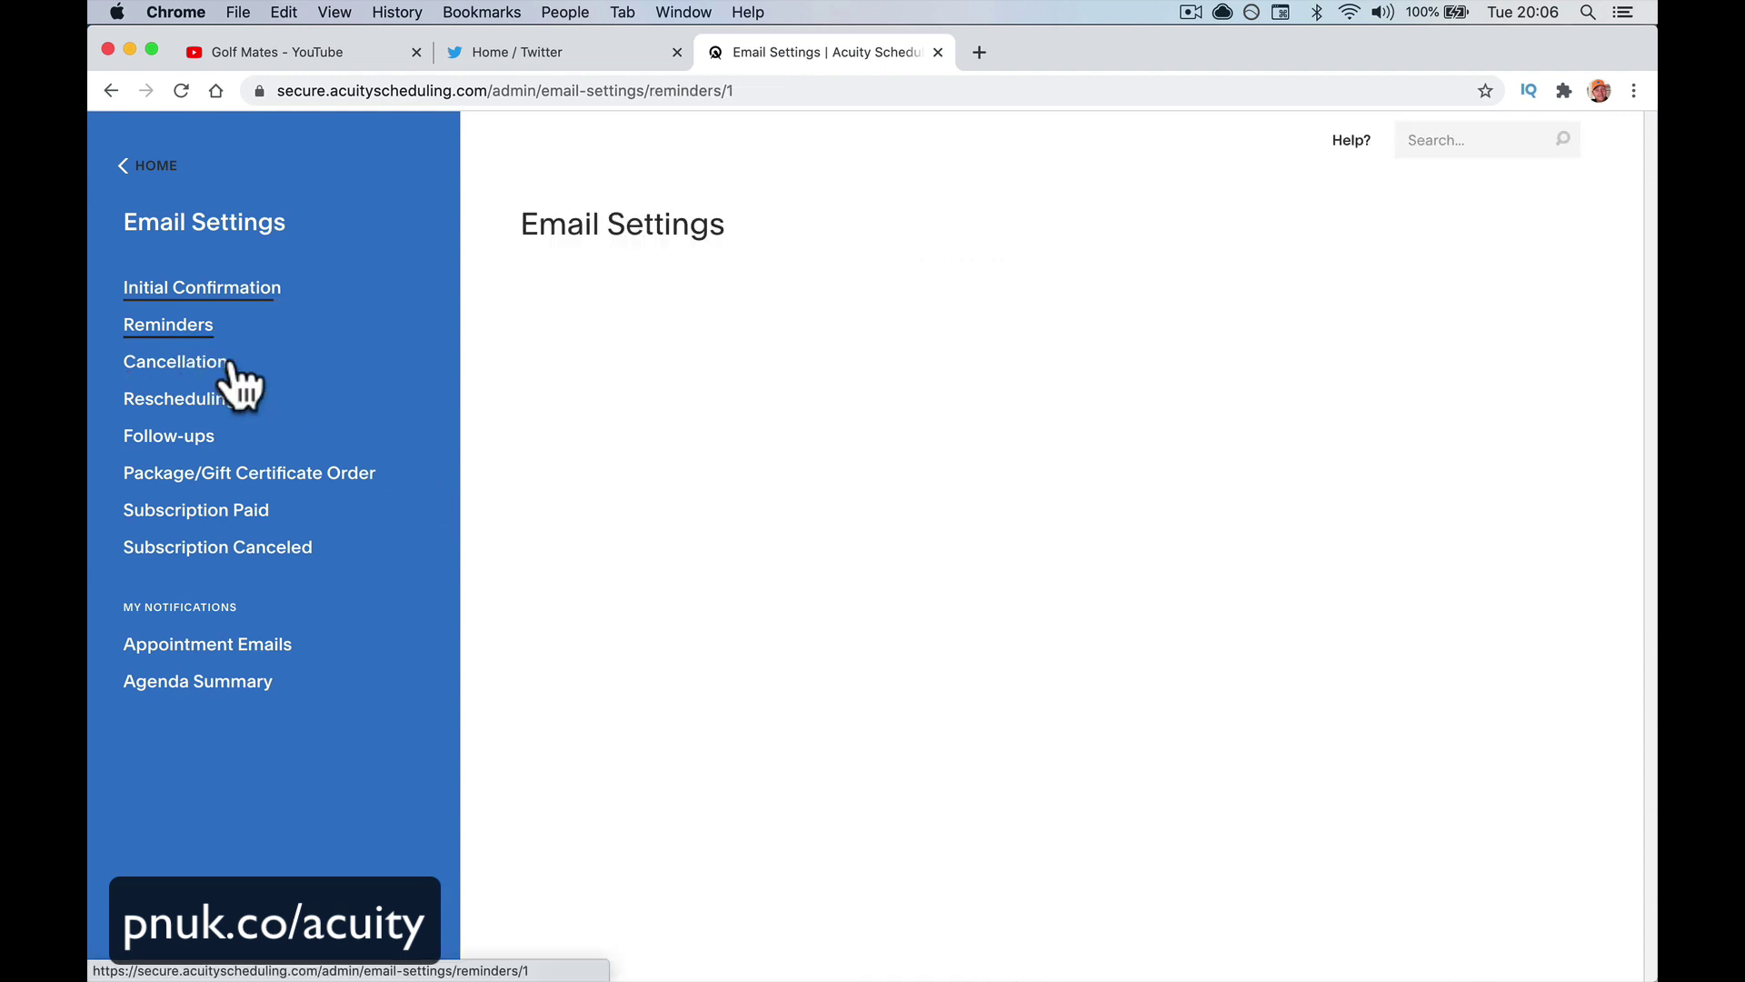
scroll(816, 645, down, 5)
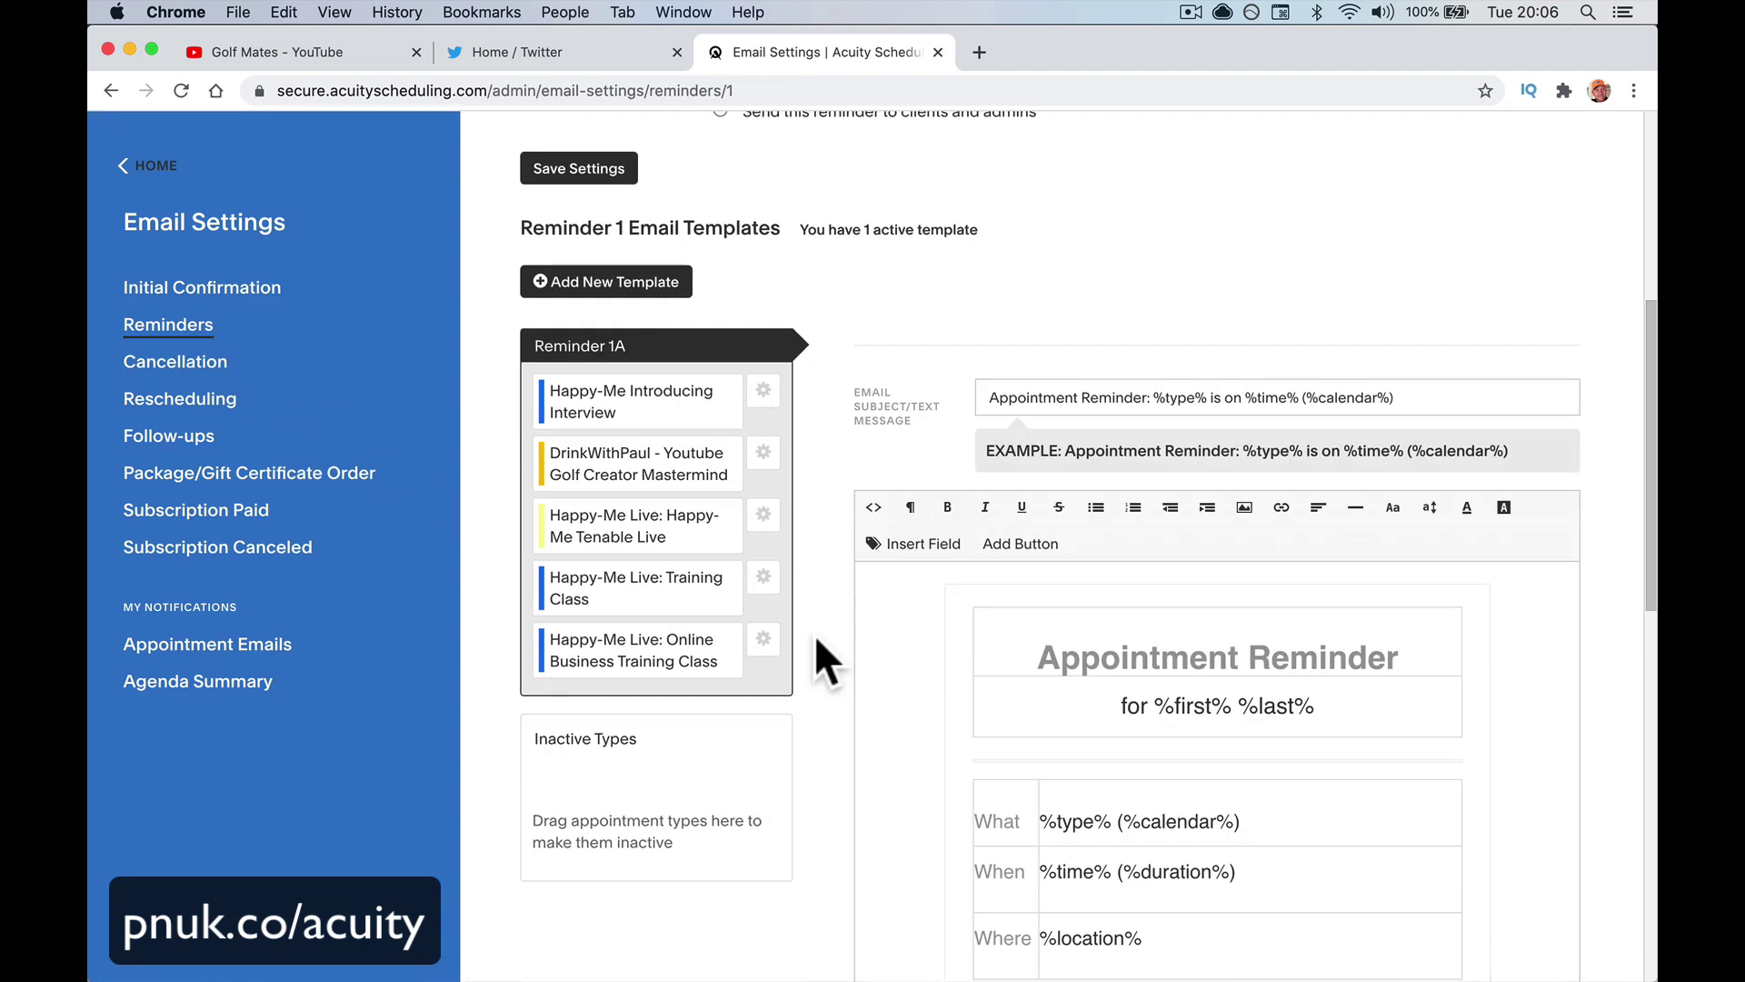
scroll(924, 798, down, 5)
scroll(924, 800, down, 5)
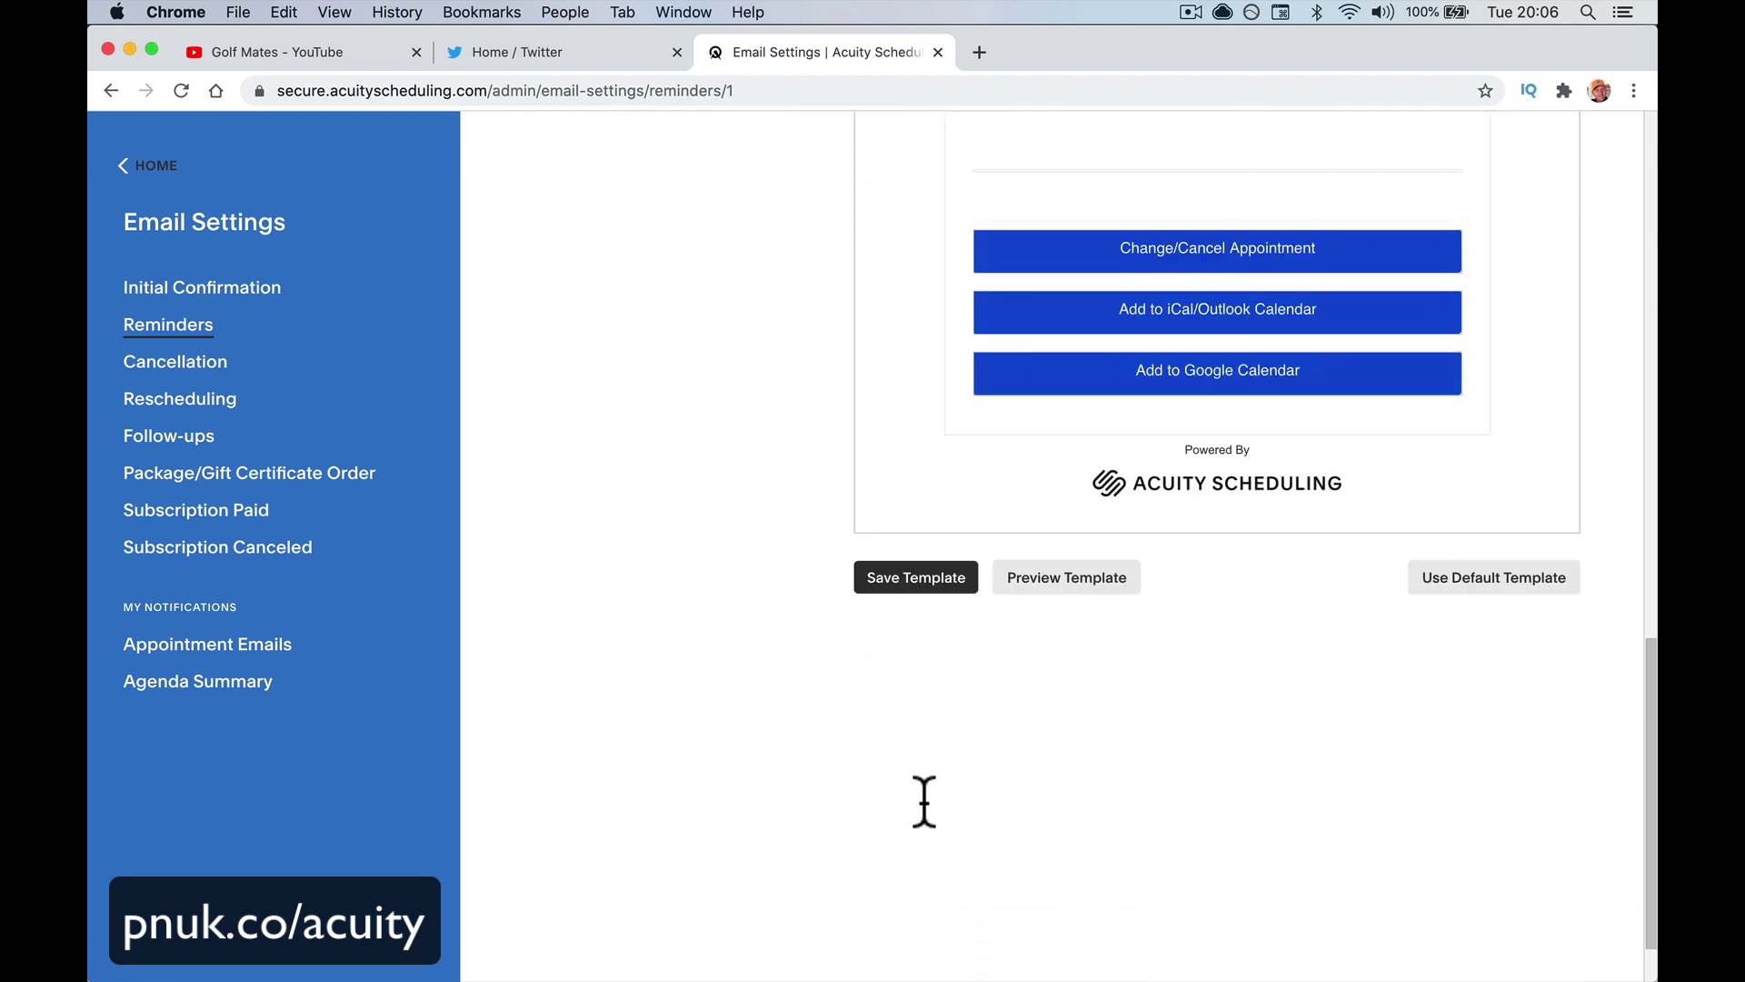
scroll(923, 799, up, 20)
scroll(924, 799, down, 12)
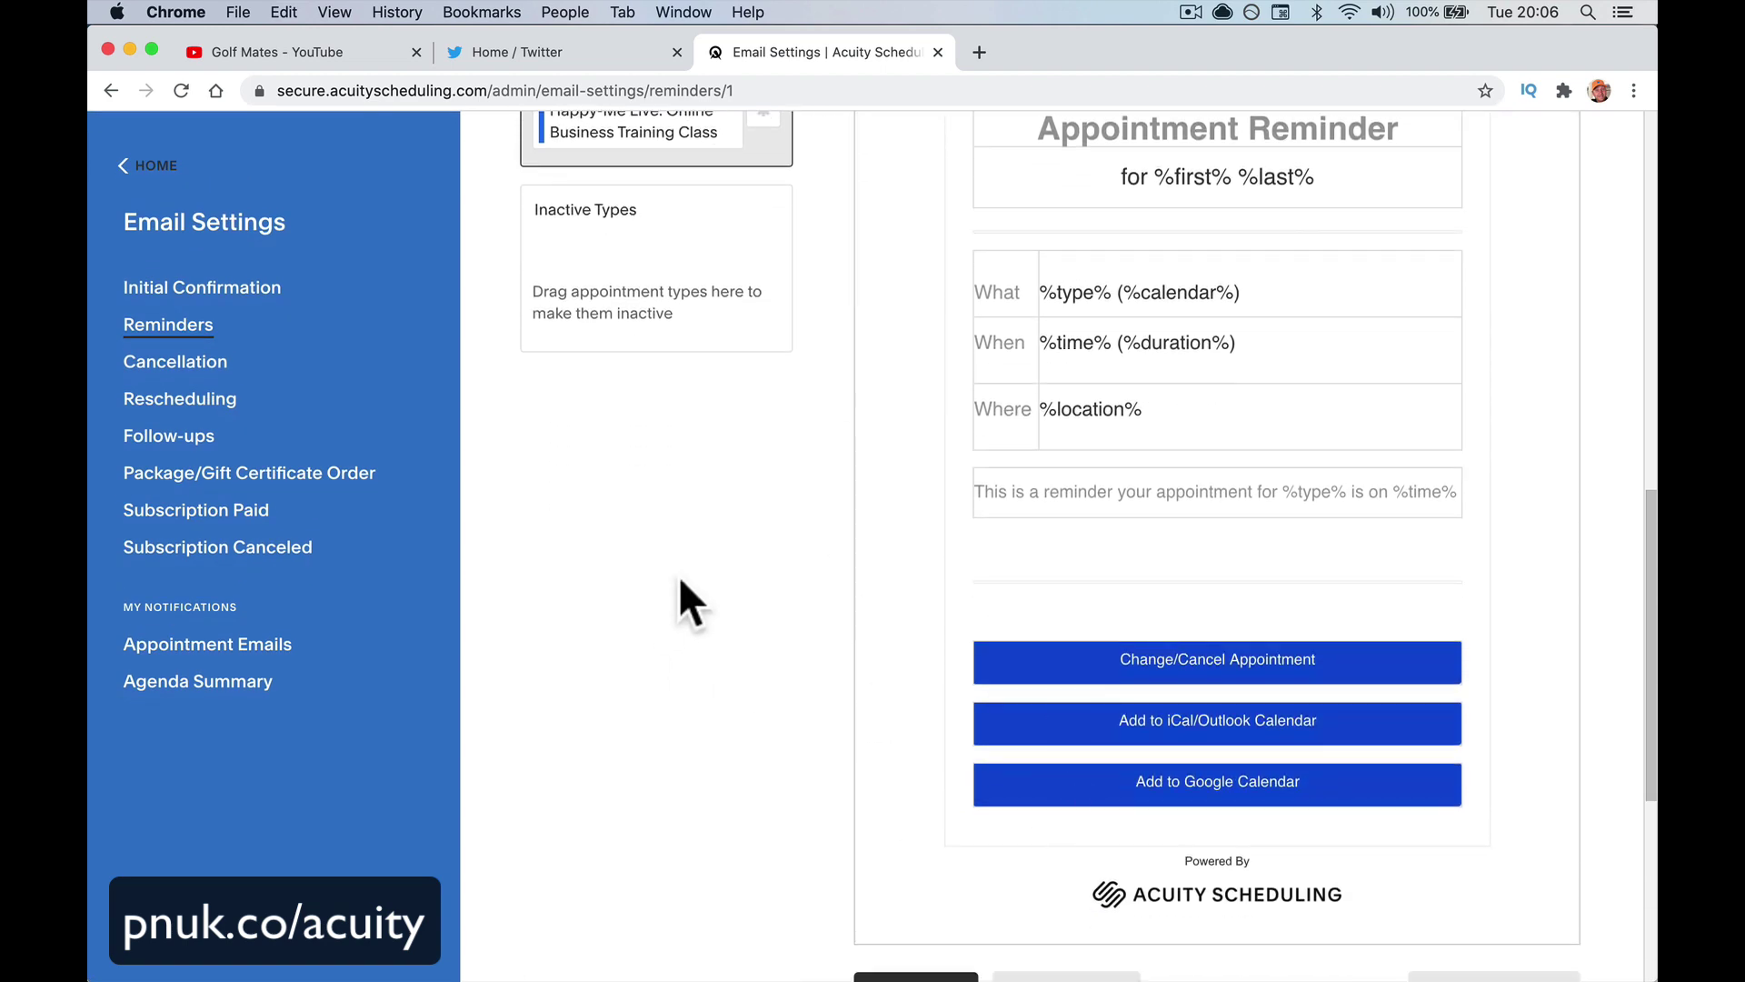
Return to the HOME weekly appointment calendar
click(136, 173)
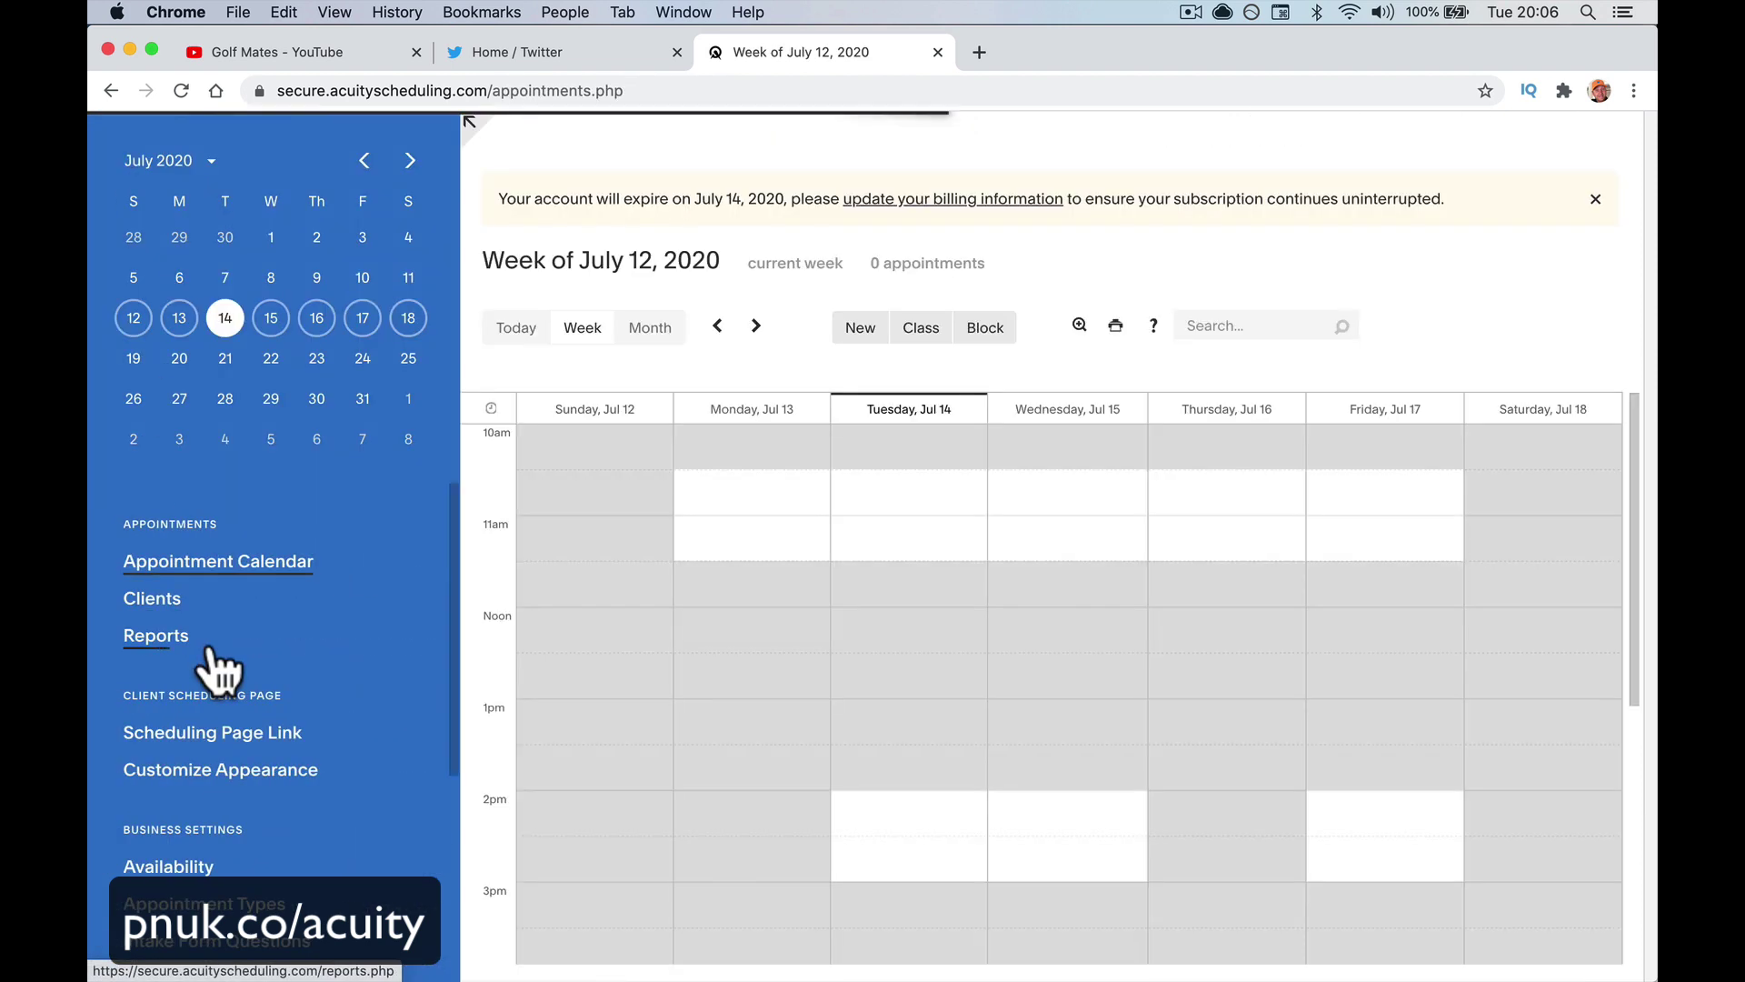
scroll(215, 800, down, 5)
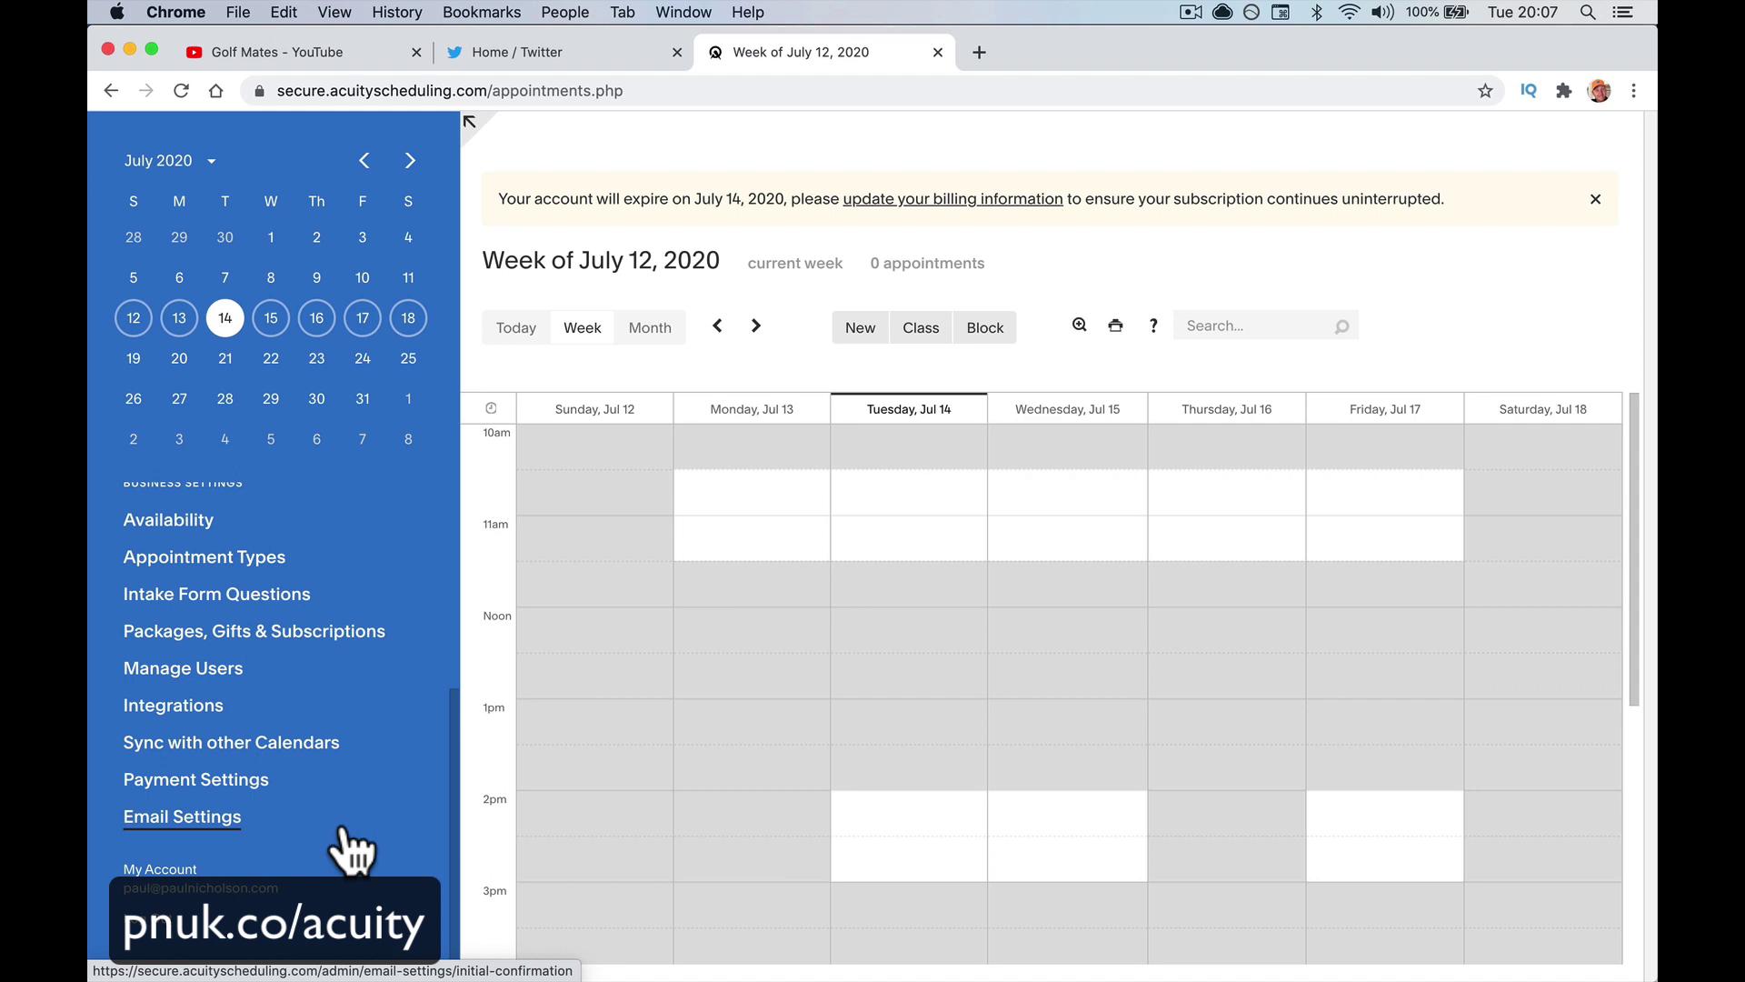
scroll(344, 830, up, 4)
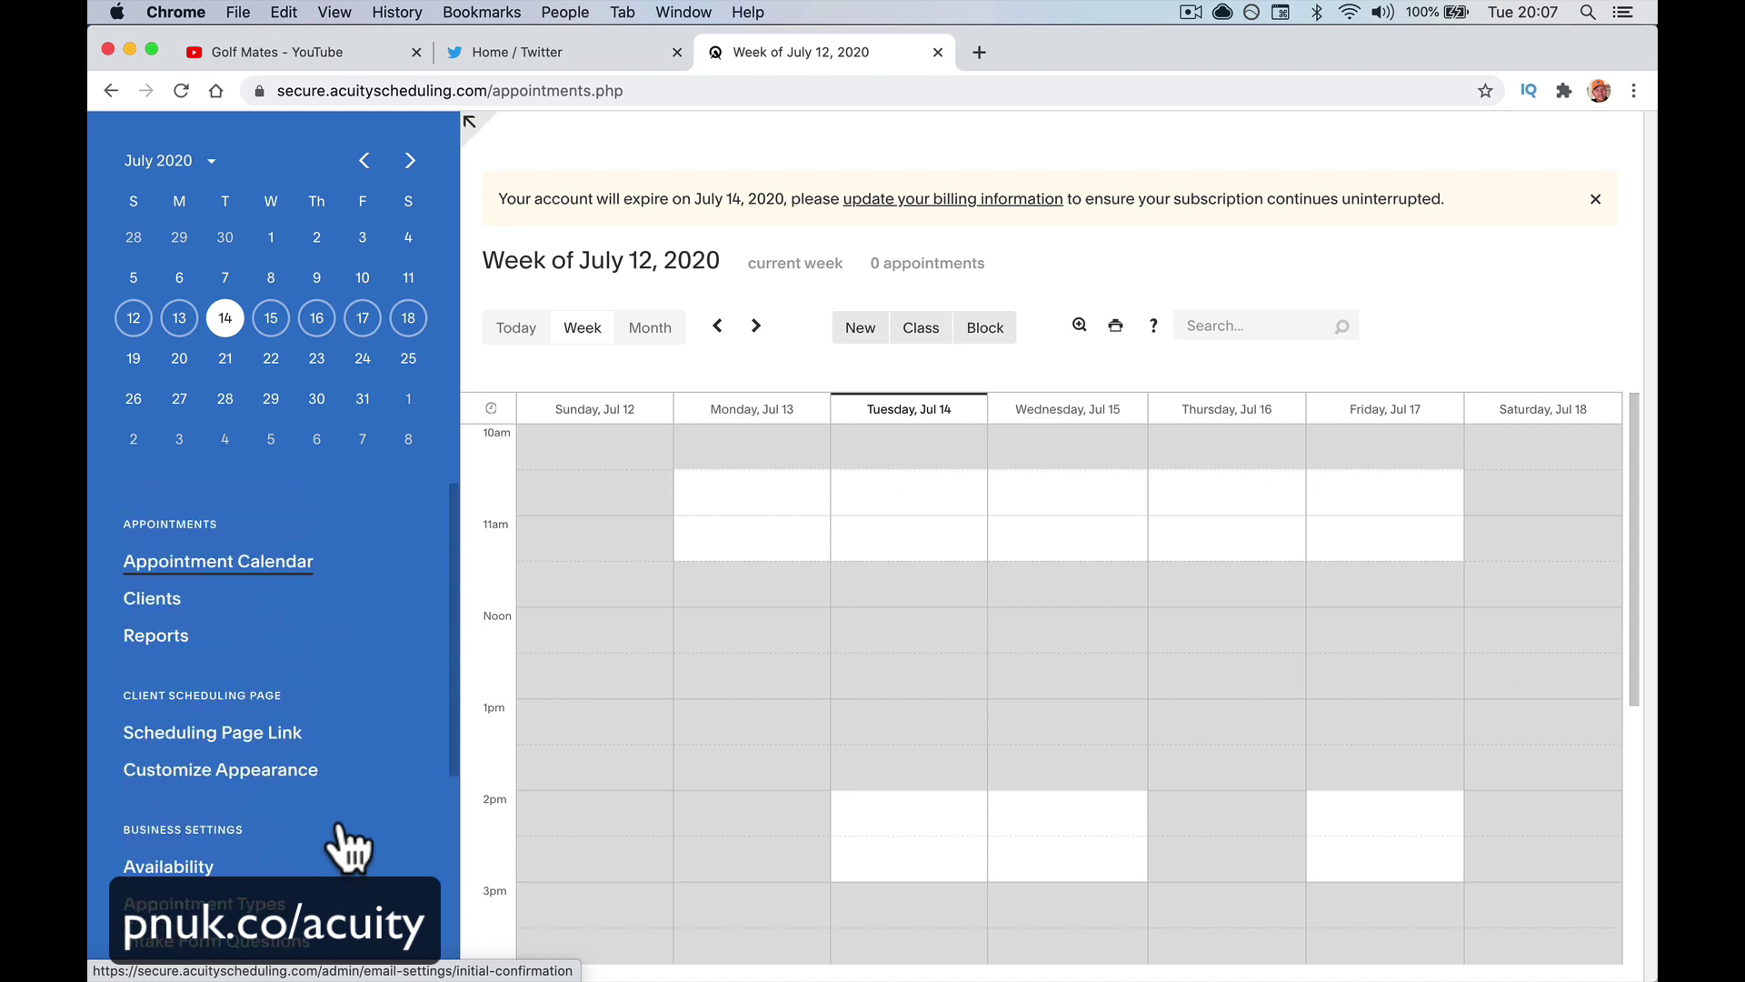
scroll(342, 823, down, 4)
scroll(341, 823, up, 3)
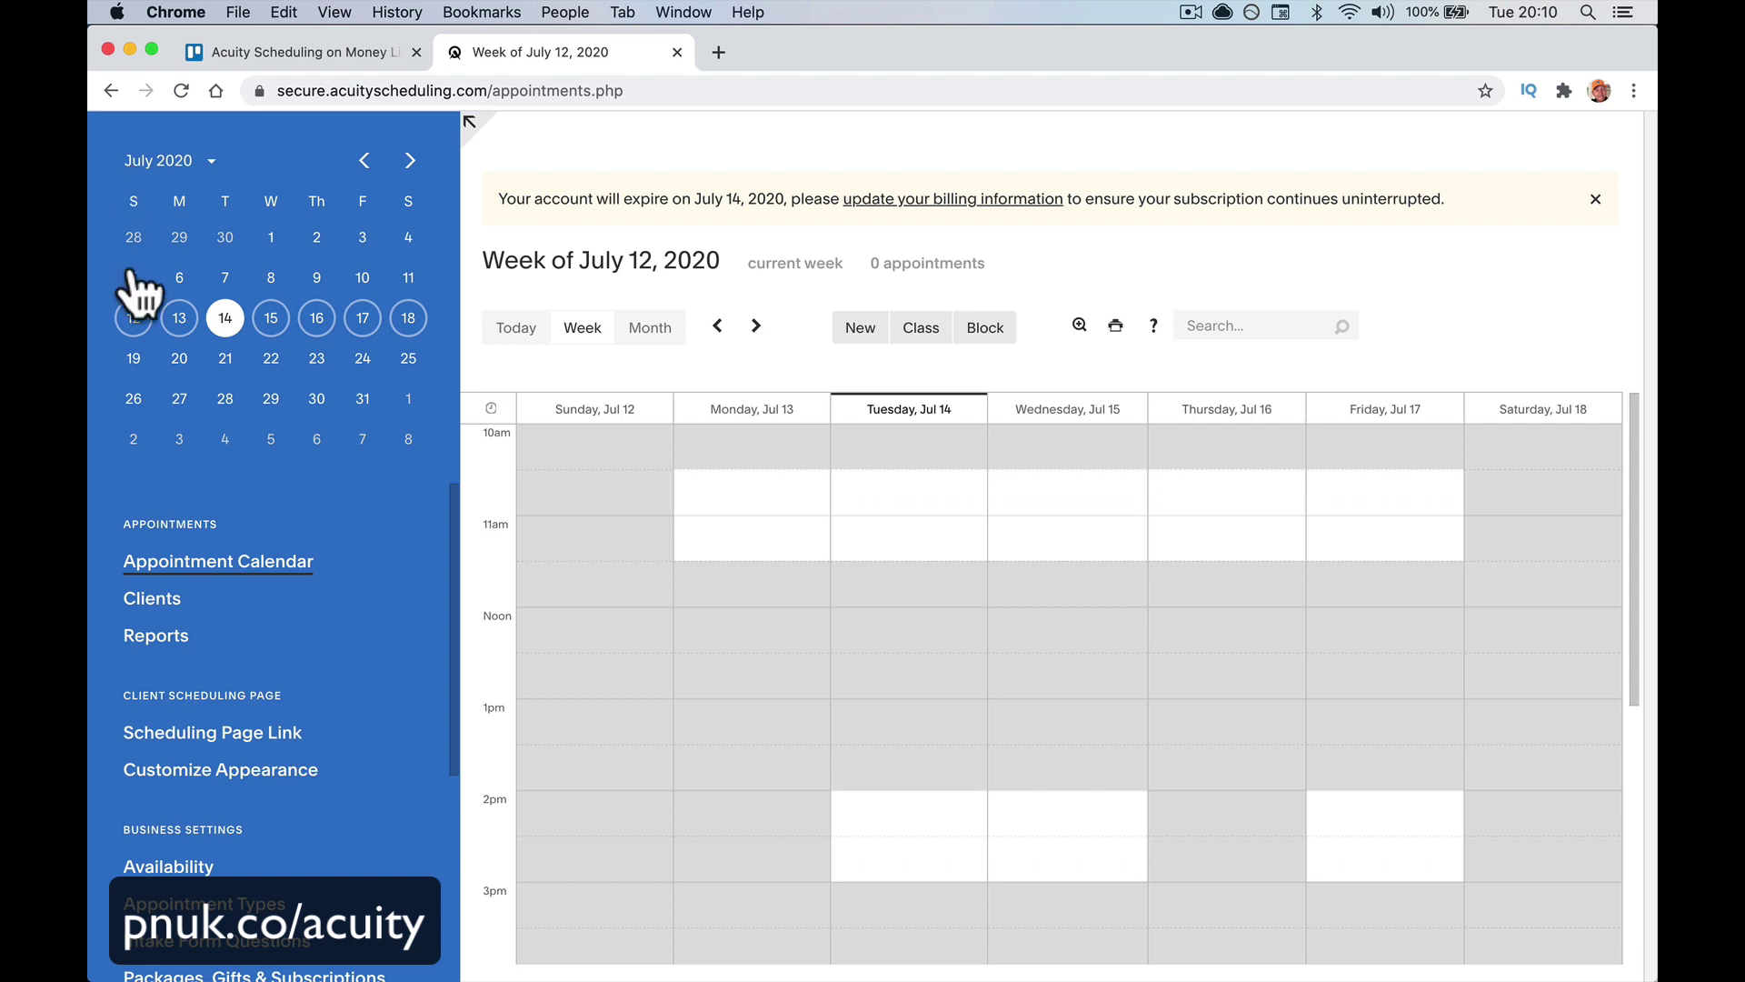
Open the Appointment Types list from the sidebar
scroll(346, 656, down, 2)
scroll(345, 656, down, 2)
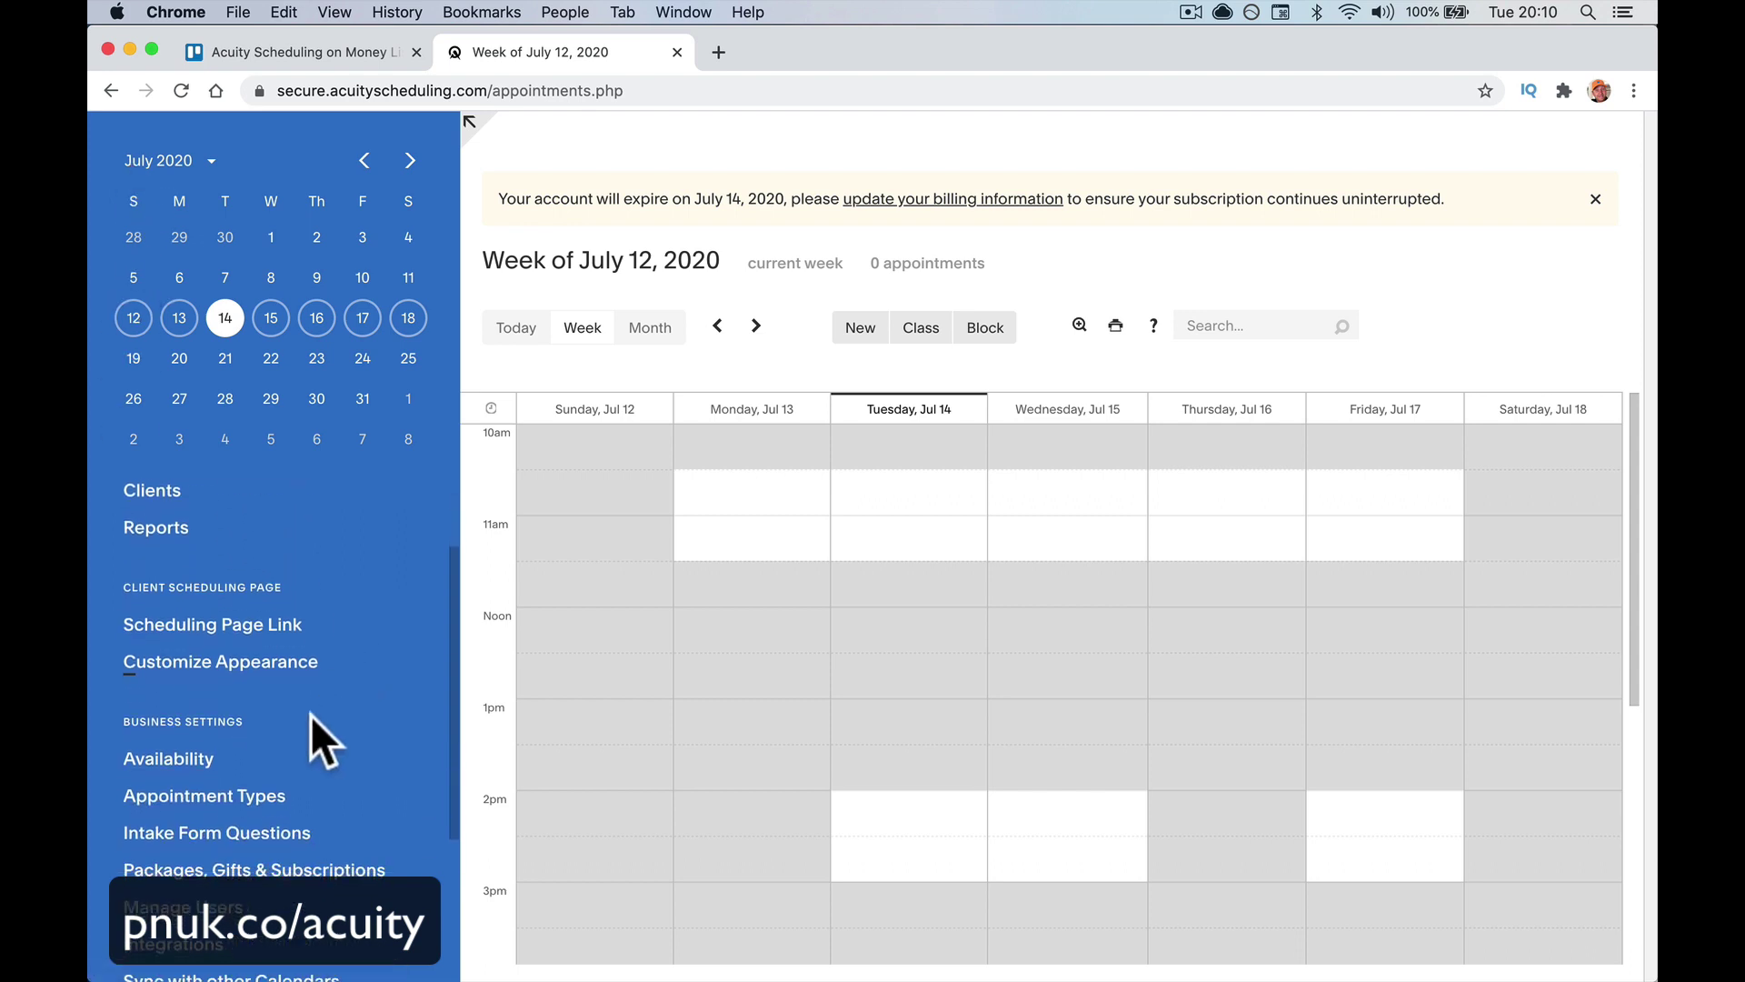
click(263, 792)
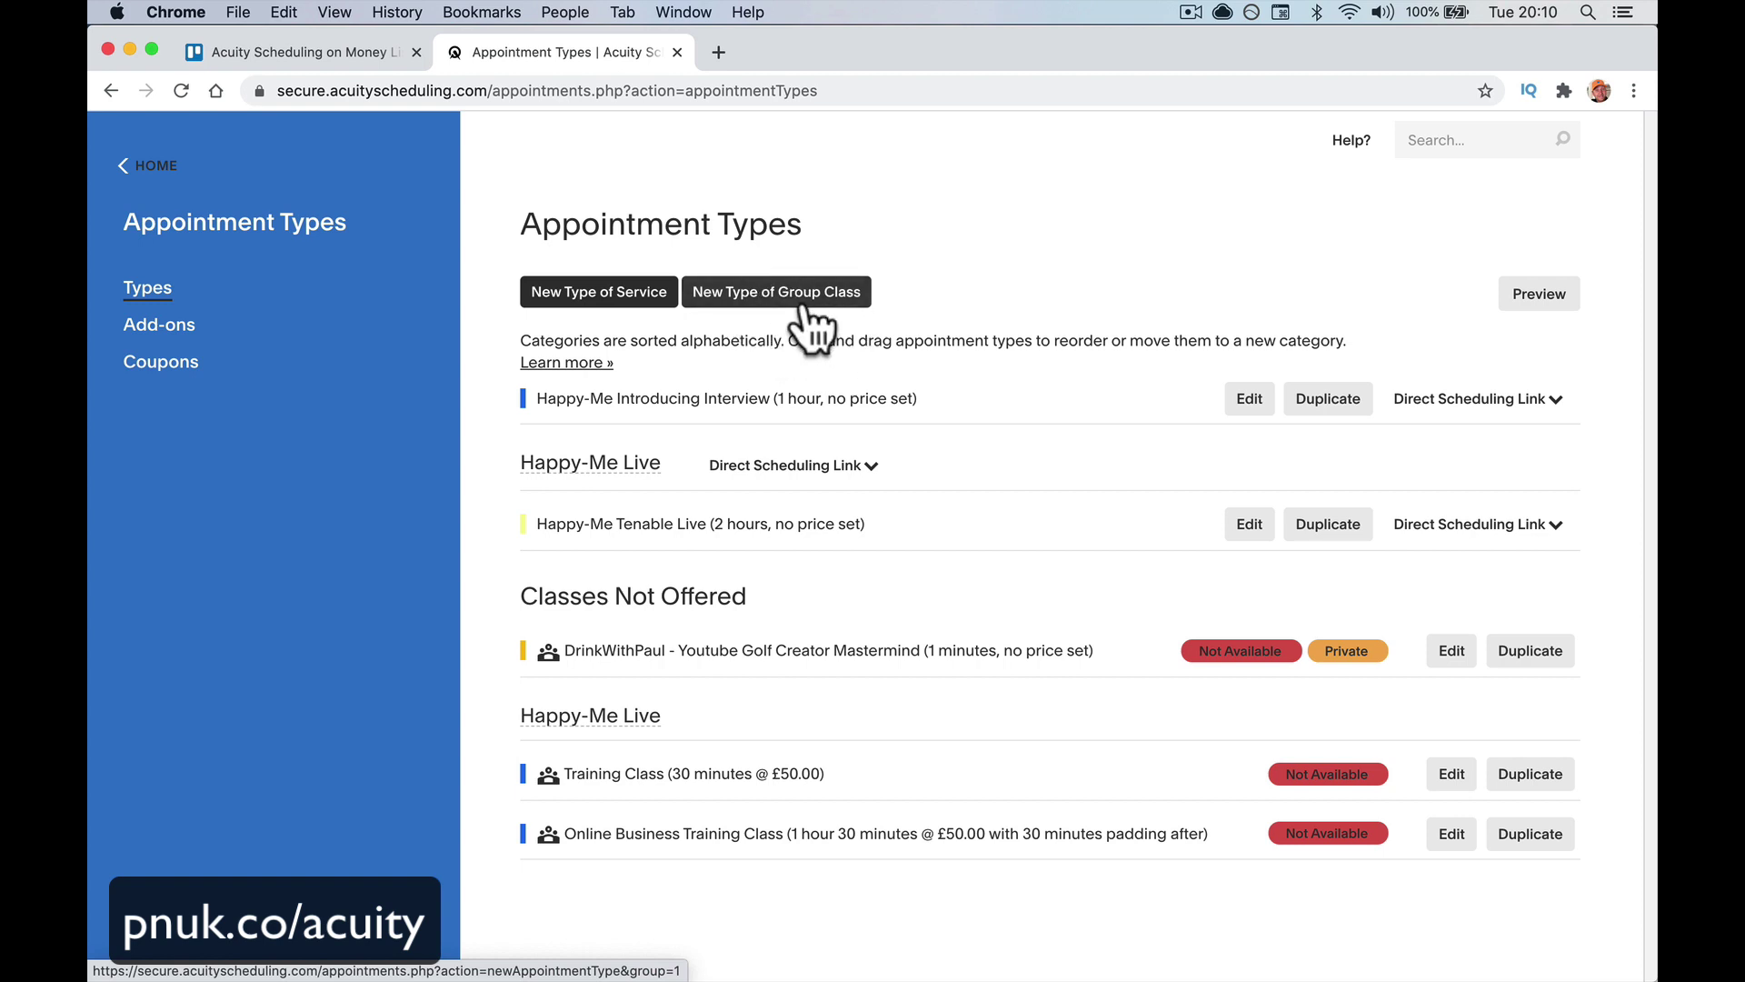
Start a new type of service named 'Introductory Meeting'
click(584, 296)
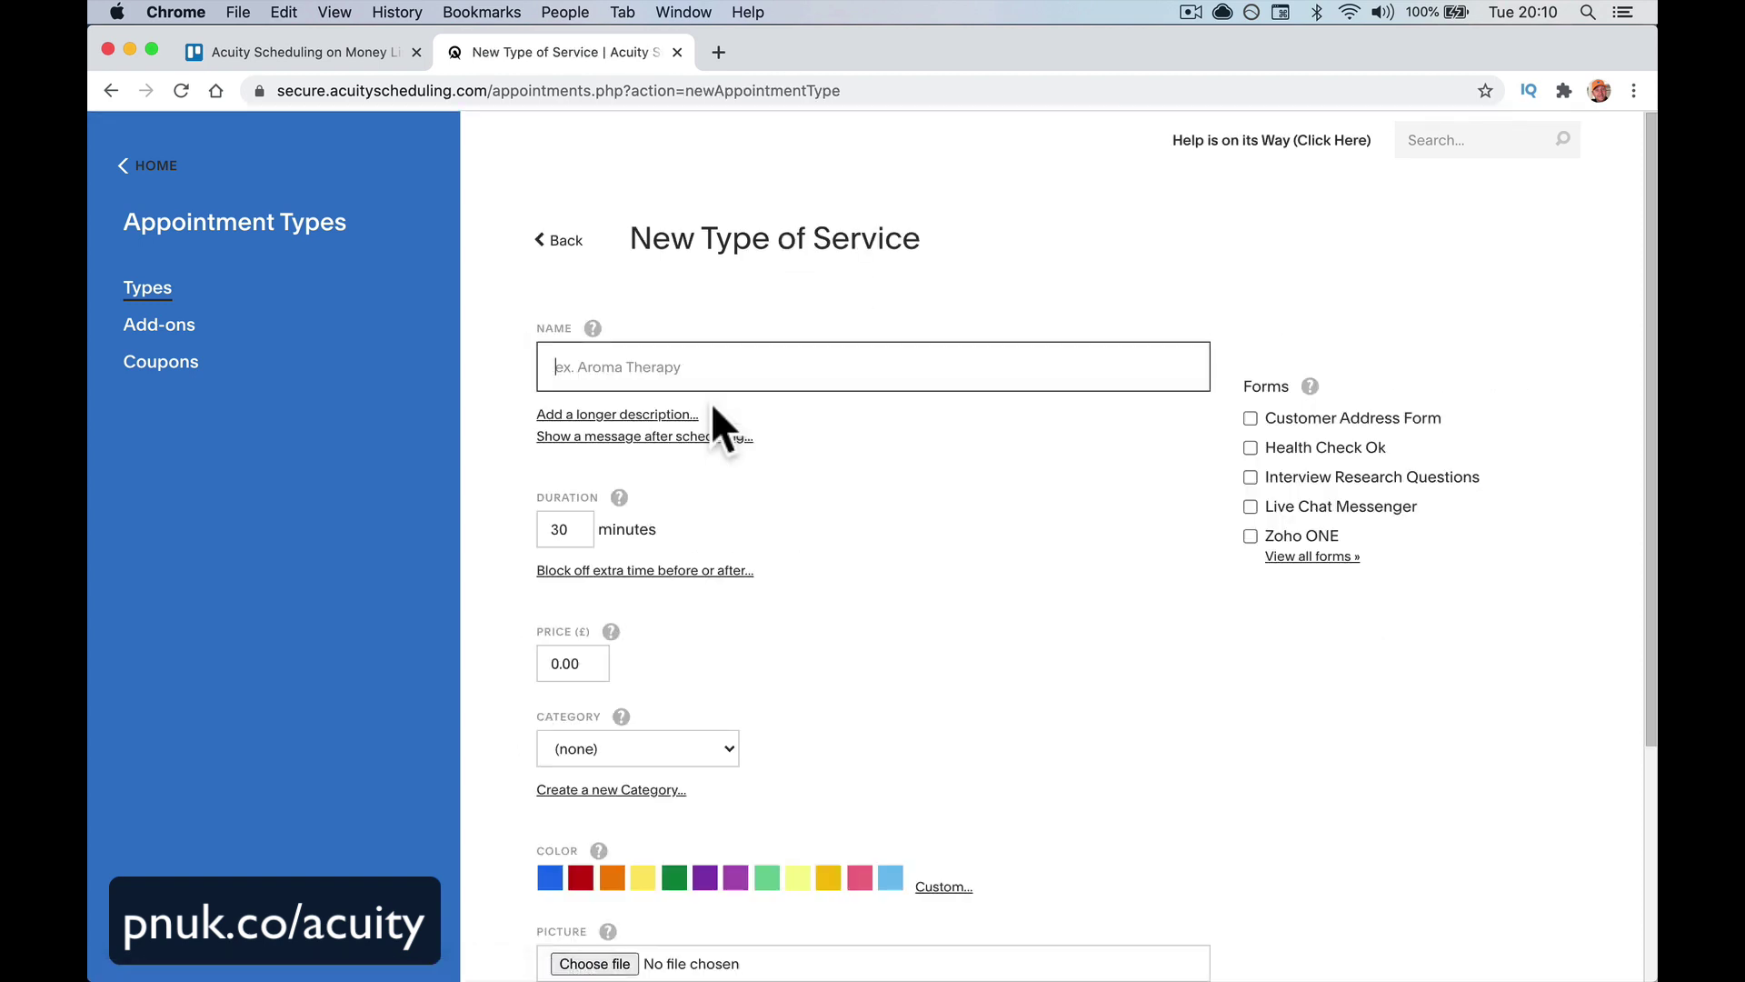
scroll(766, 517, down, 2)
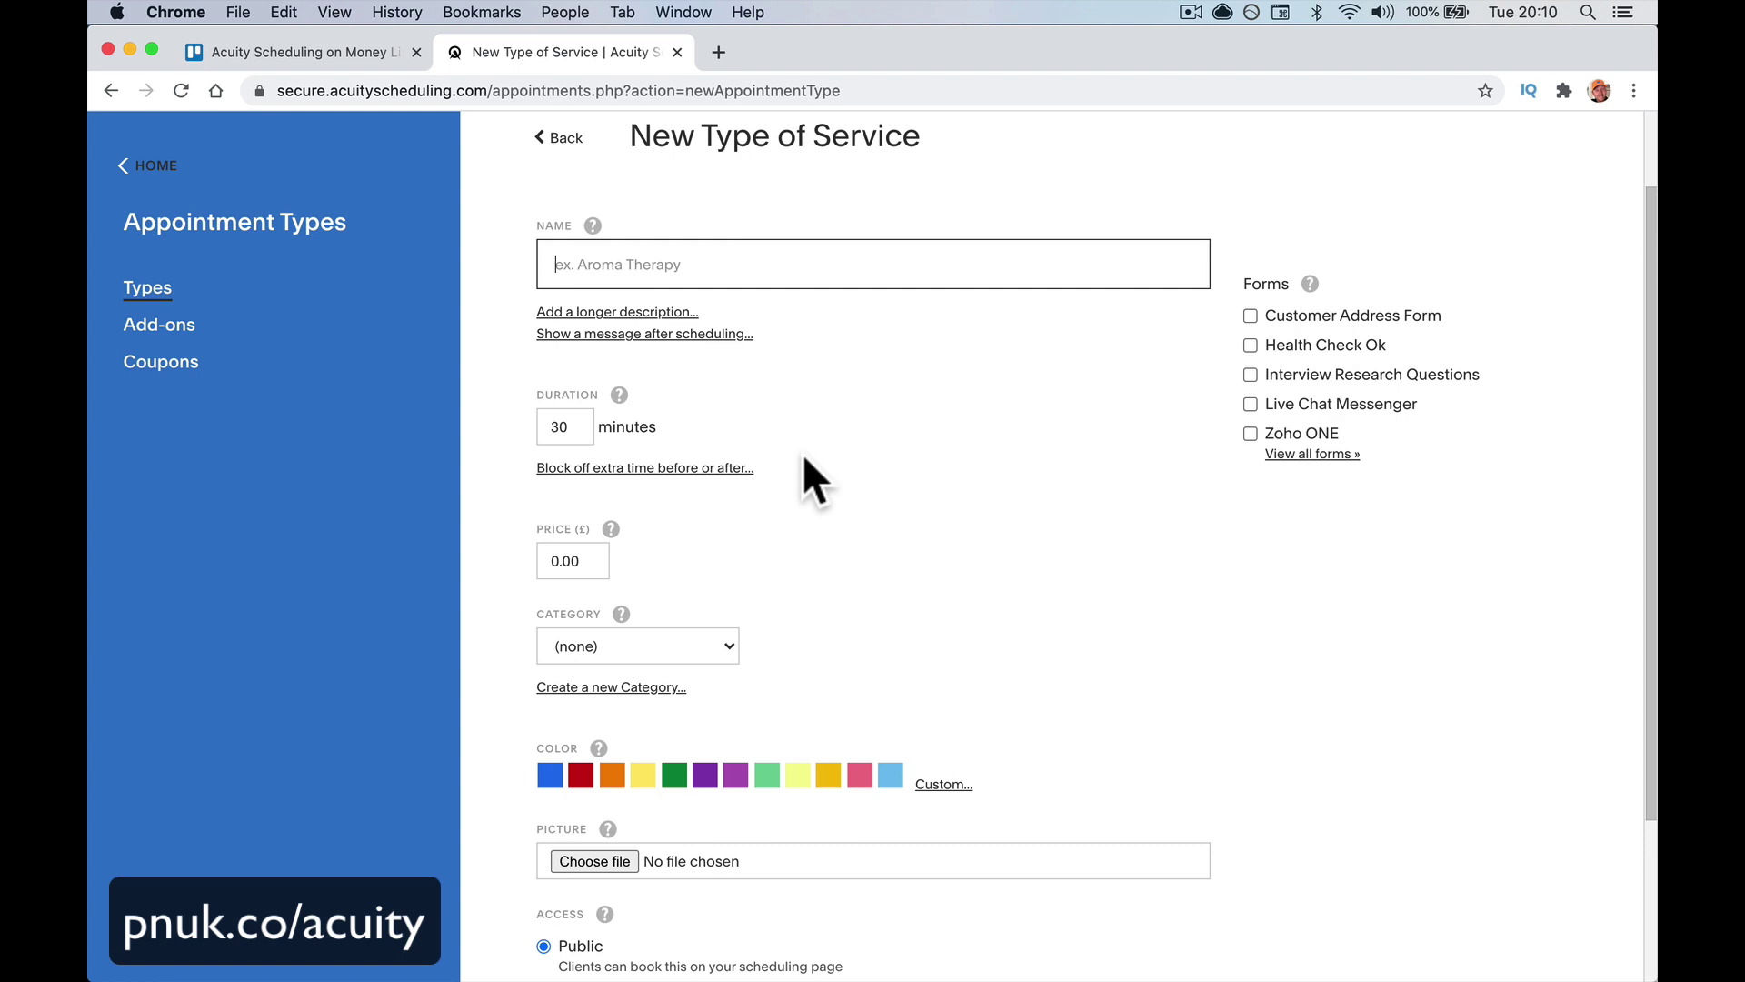
text(Intro)
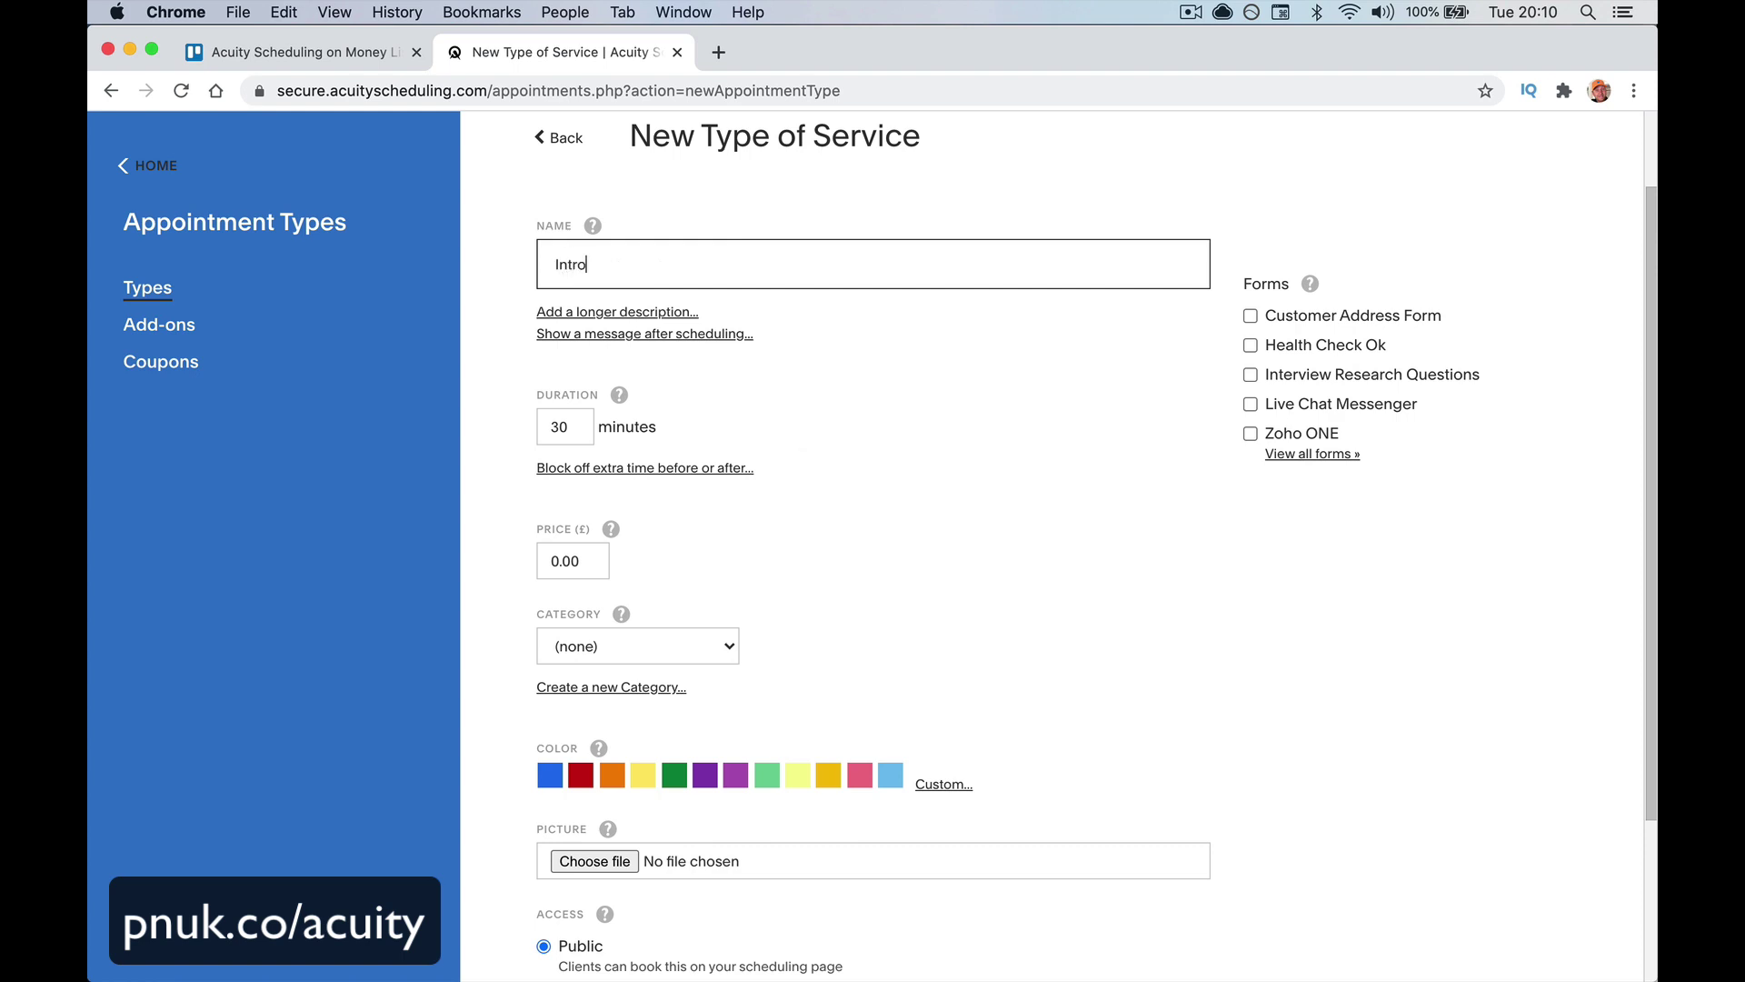
text(ductory Meetign)
key(BackSpace)
key(BackSpace)
key(BackSpace)
text(ing)
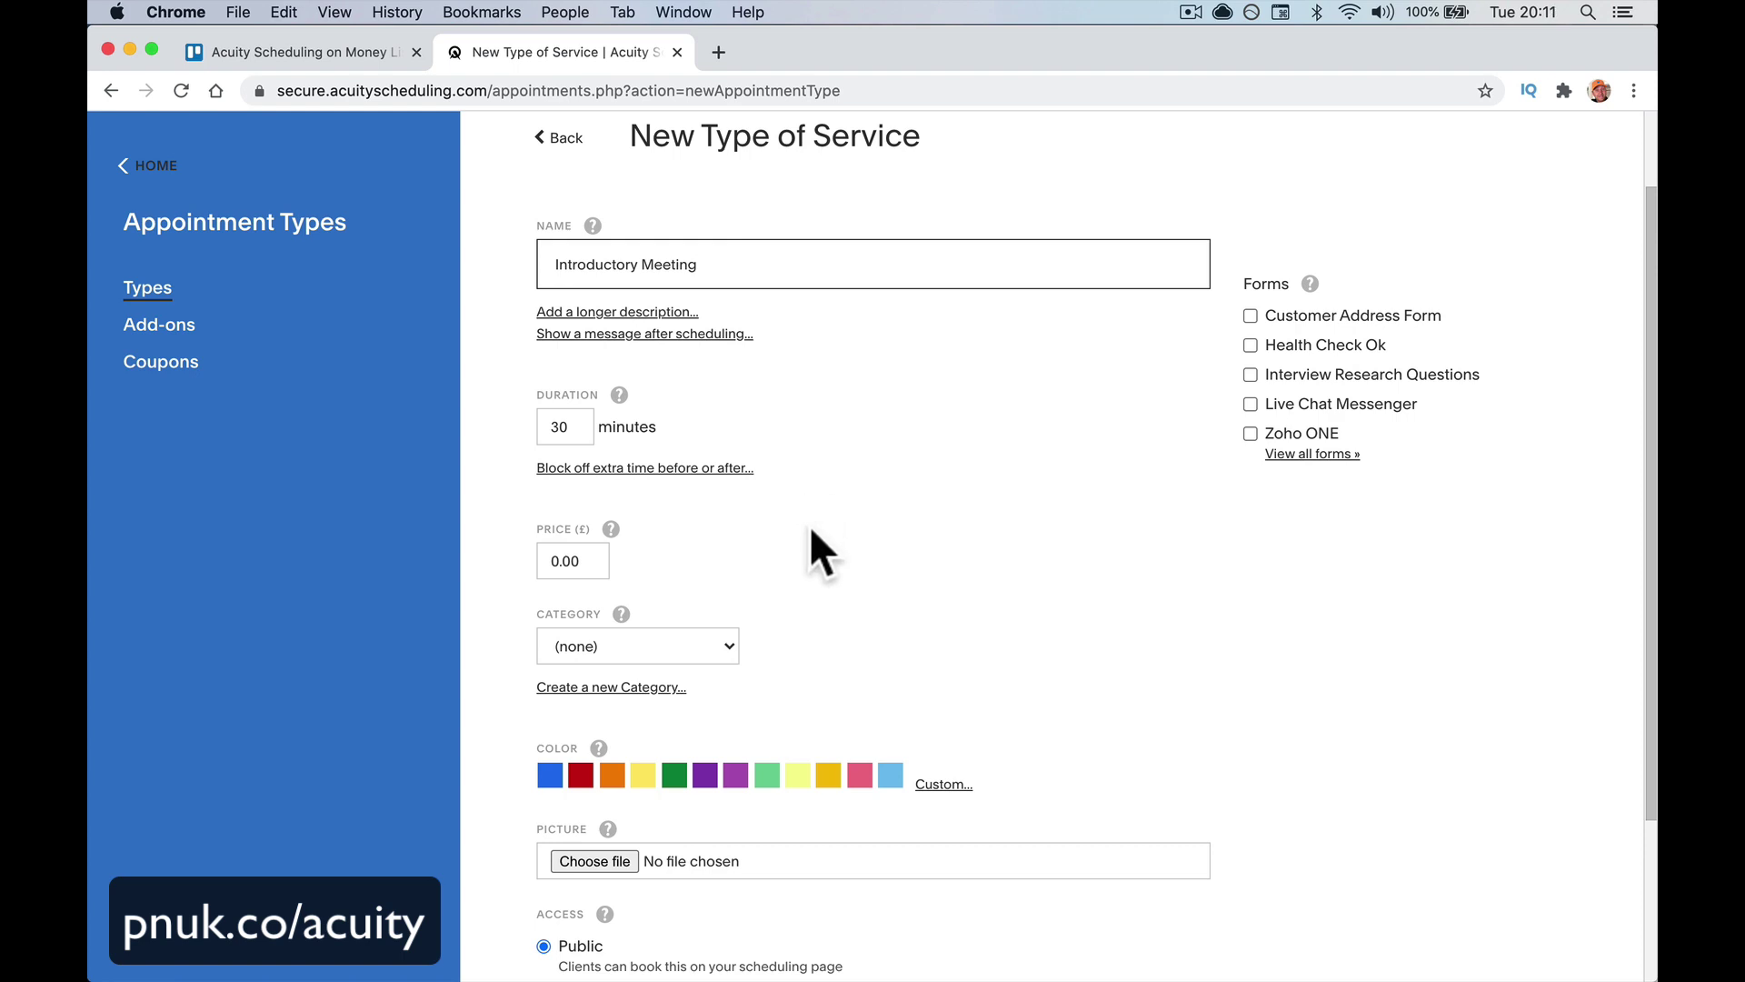
scroll(749, 438, down, 5)
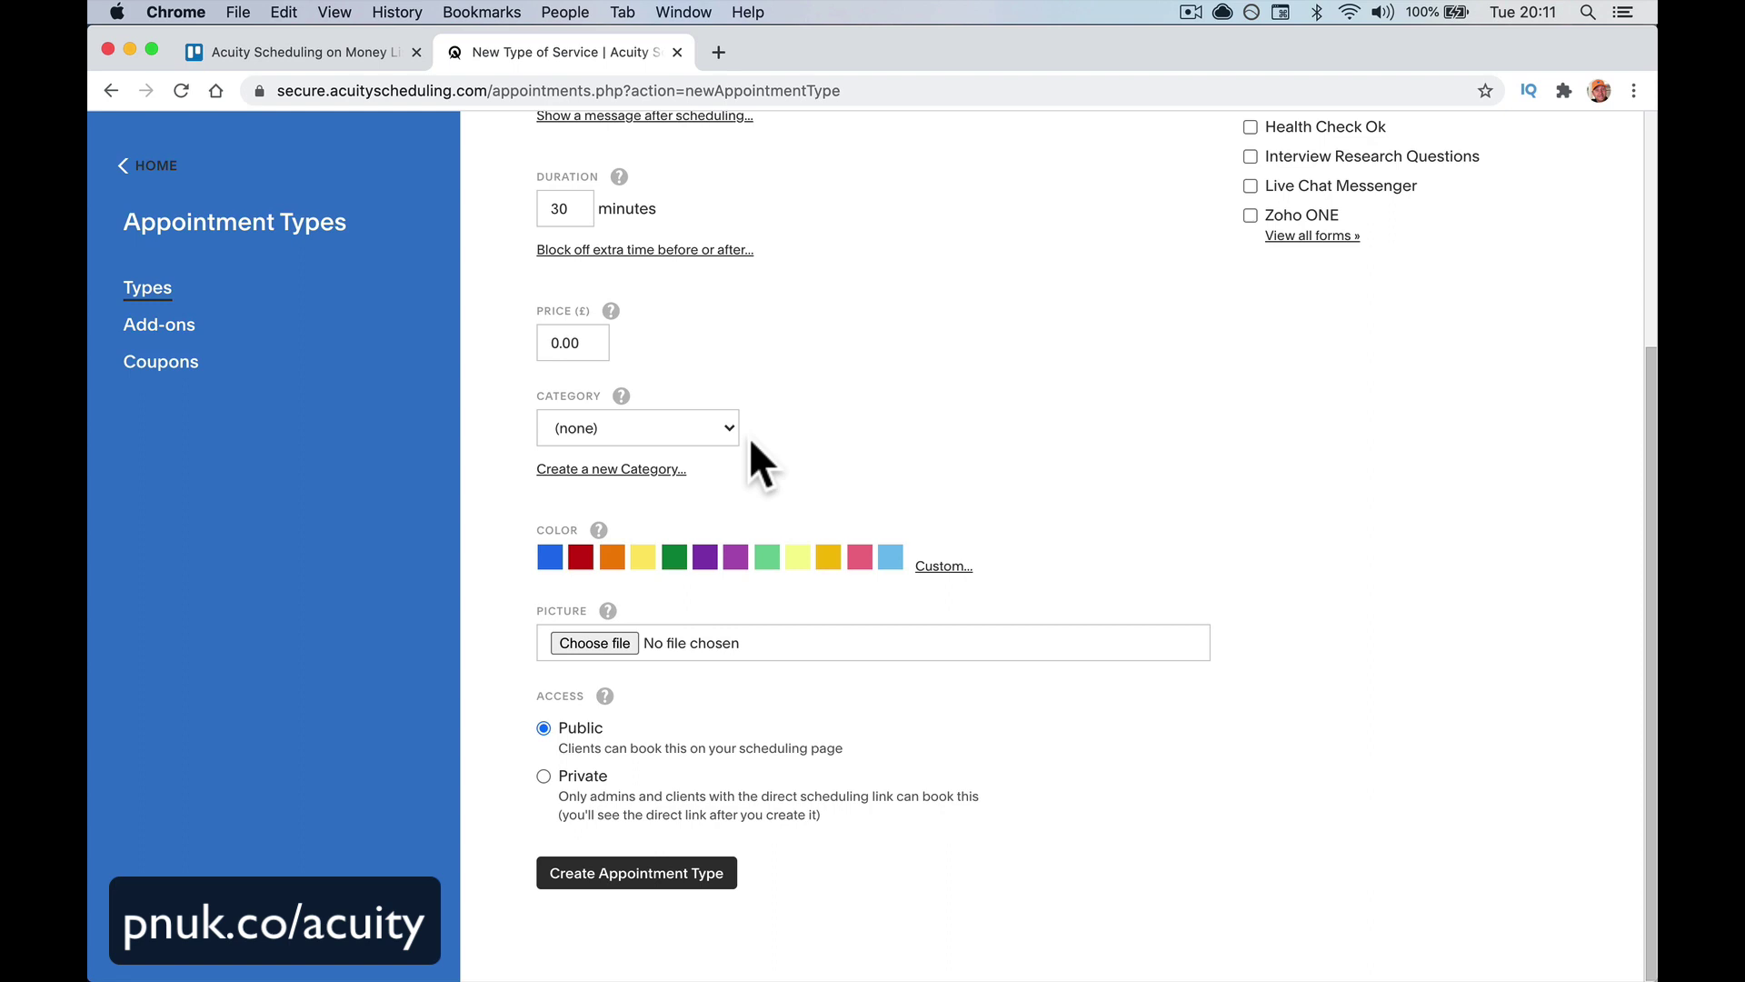
scroll(749, 438, up, 5)
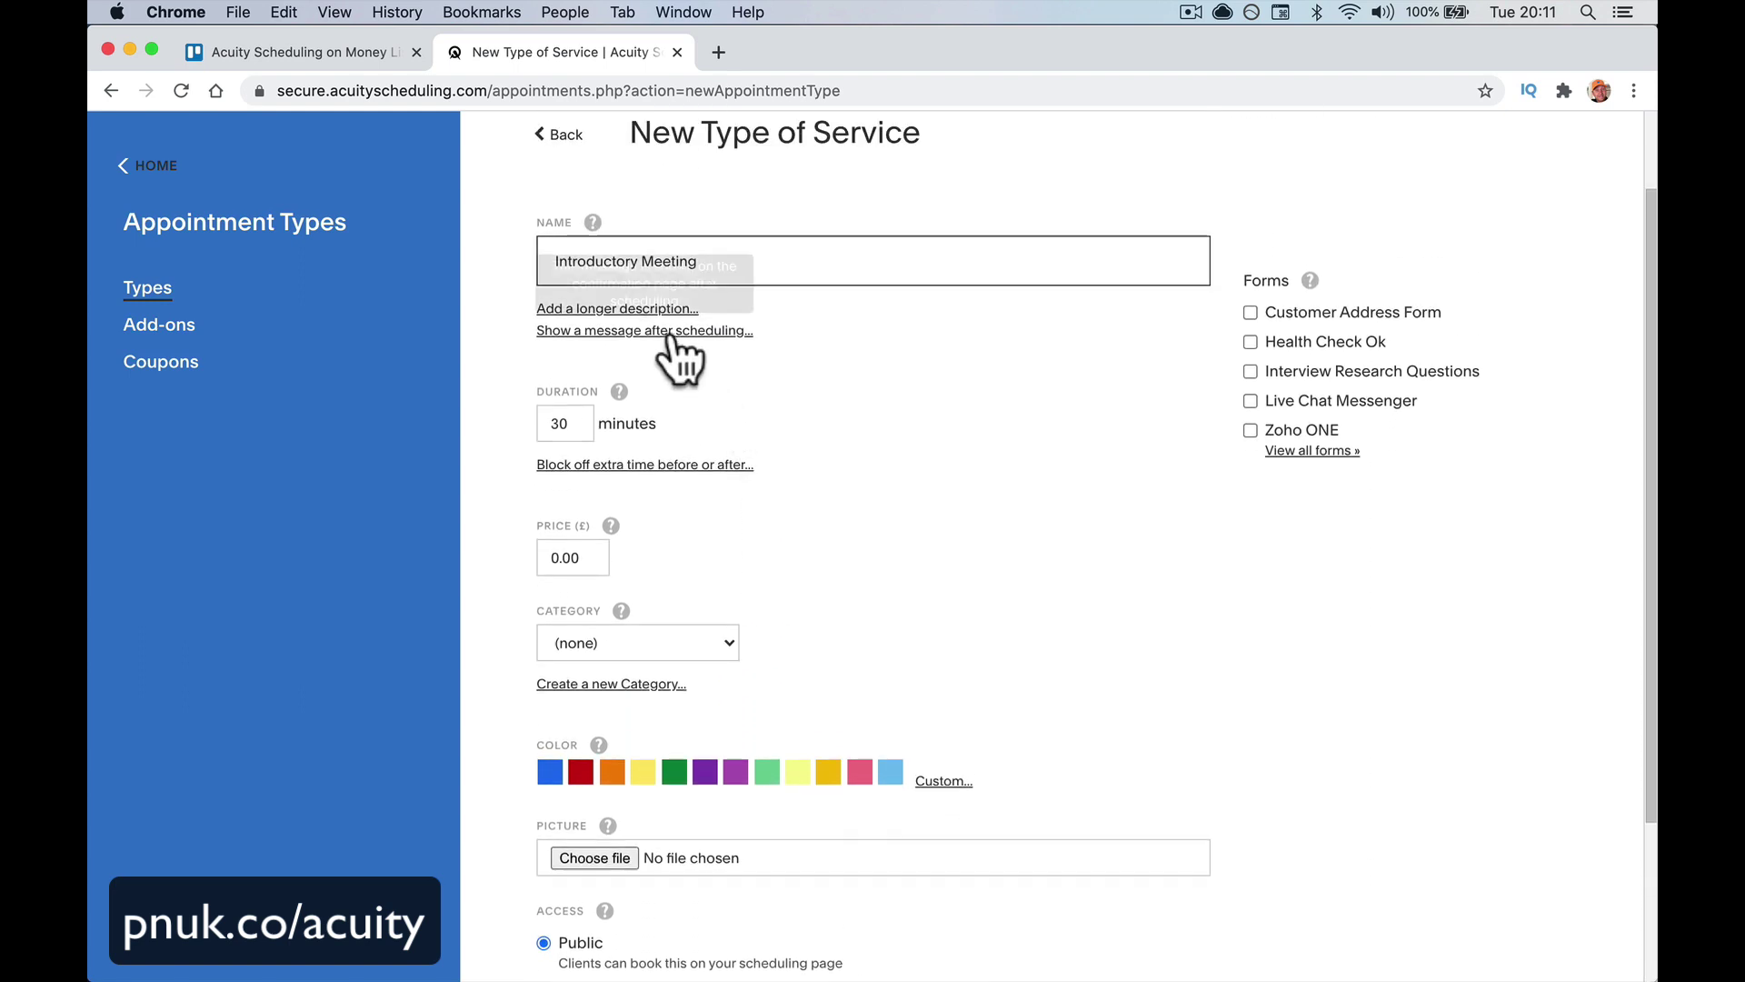
Add the description 'Schedule an introductory meeting with it's free for the first meeting.'
click(668, 309)
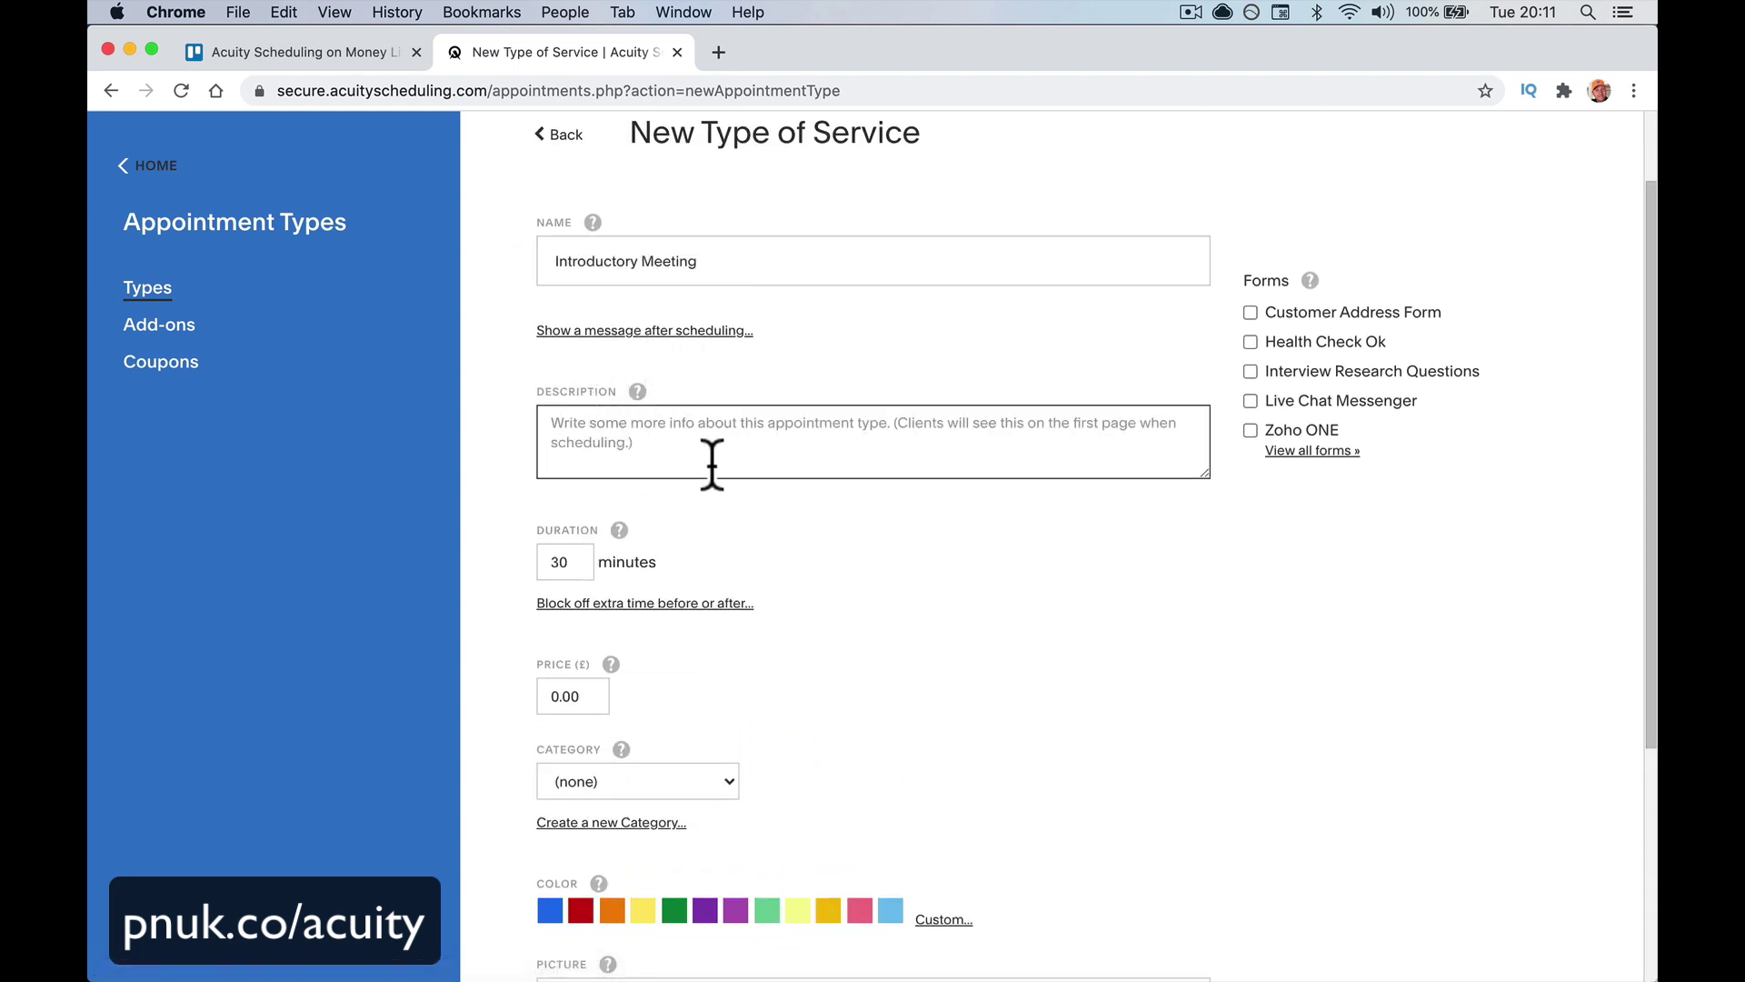
triple_click(706, 261)
click(584, 418)
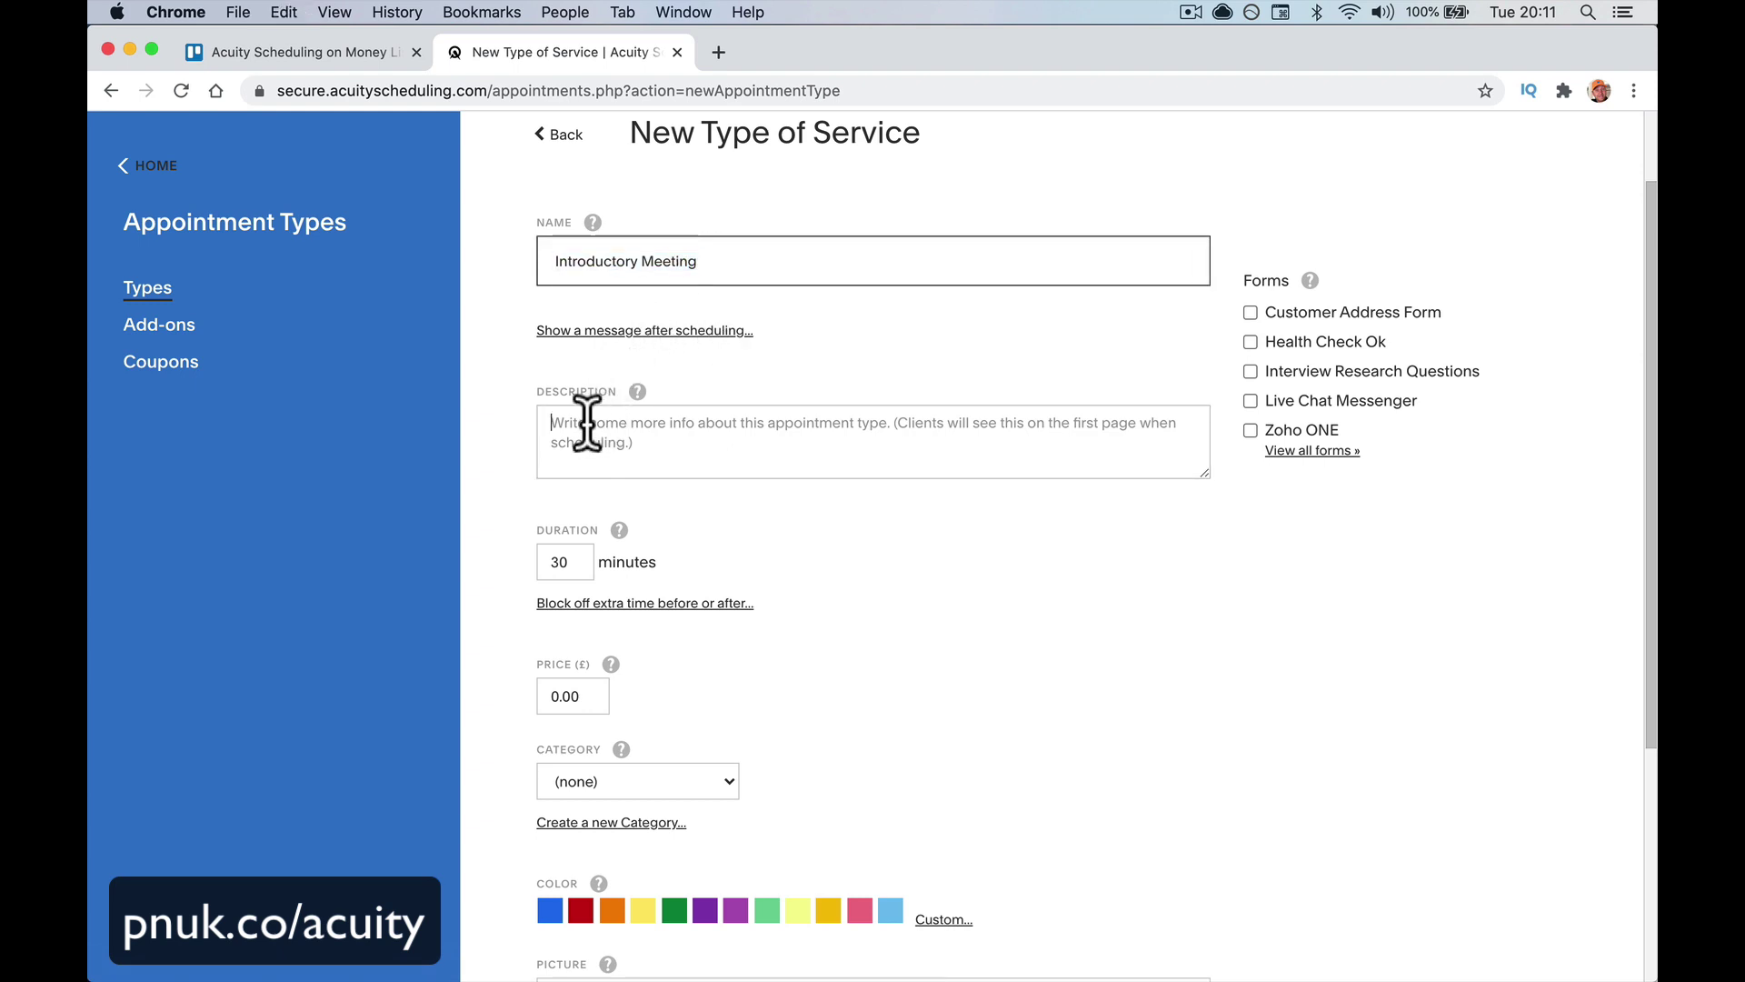
text(Schedule a)
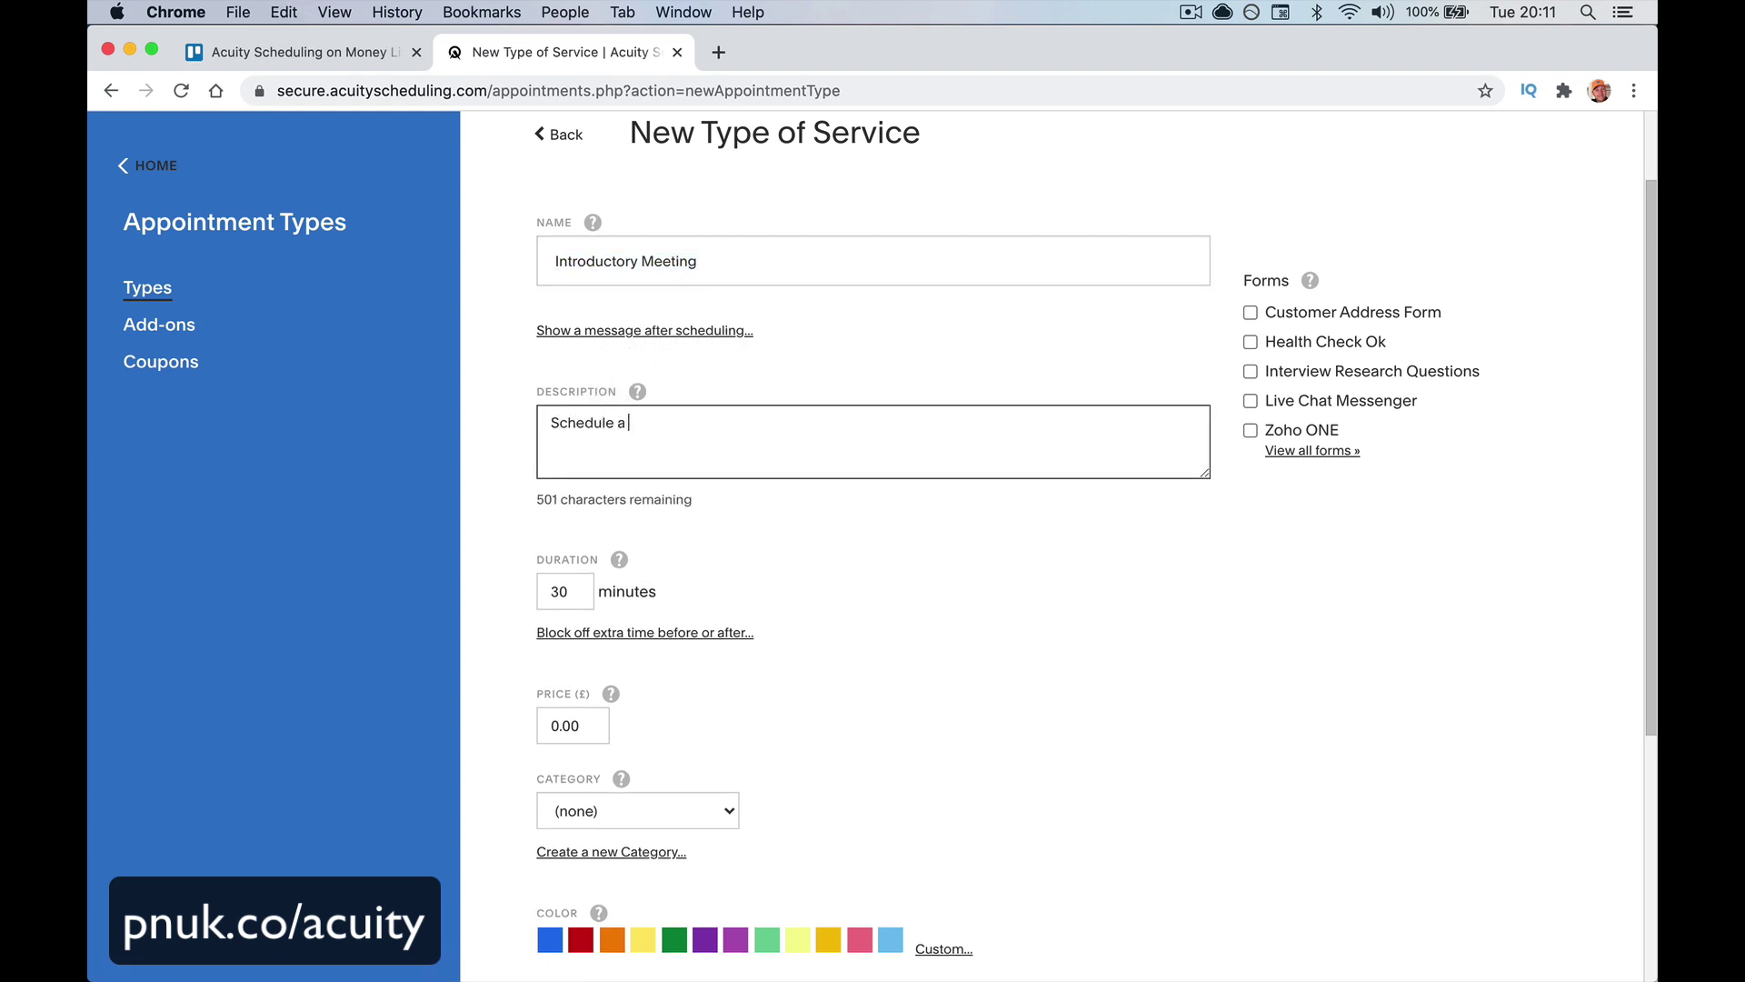
key(BackSpace)
text(n introductory meeting e)
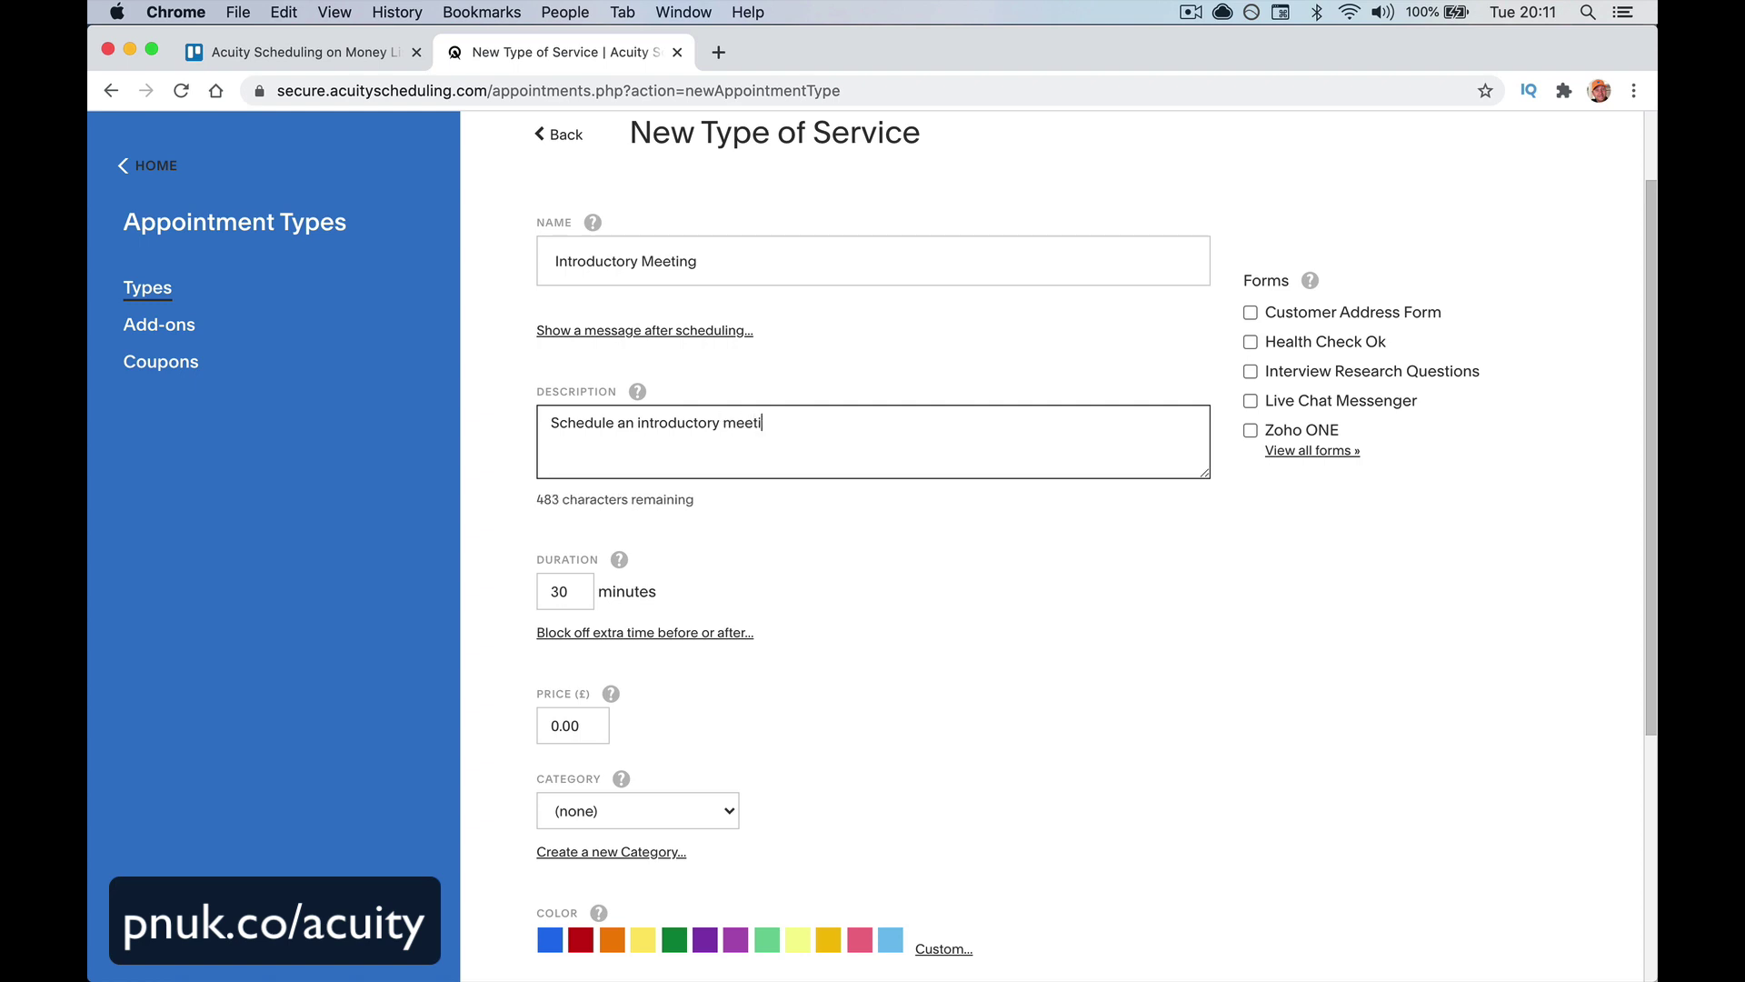
key(BackSpace)
text(with it's free for the first meeting.)
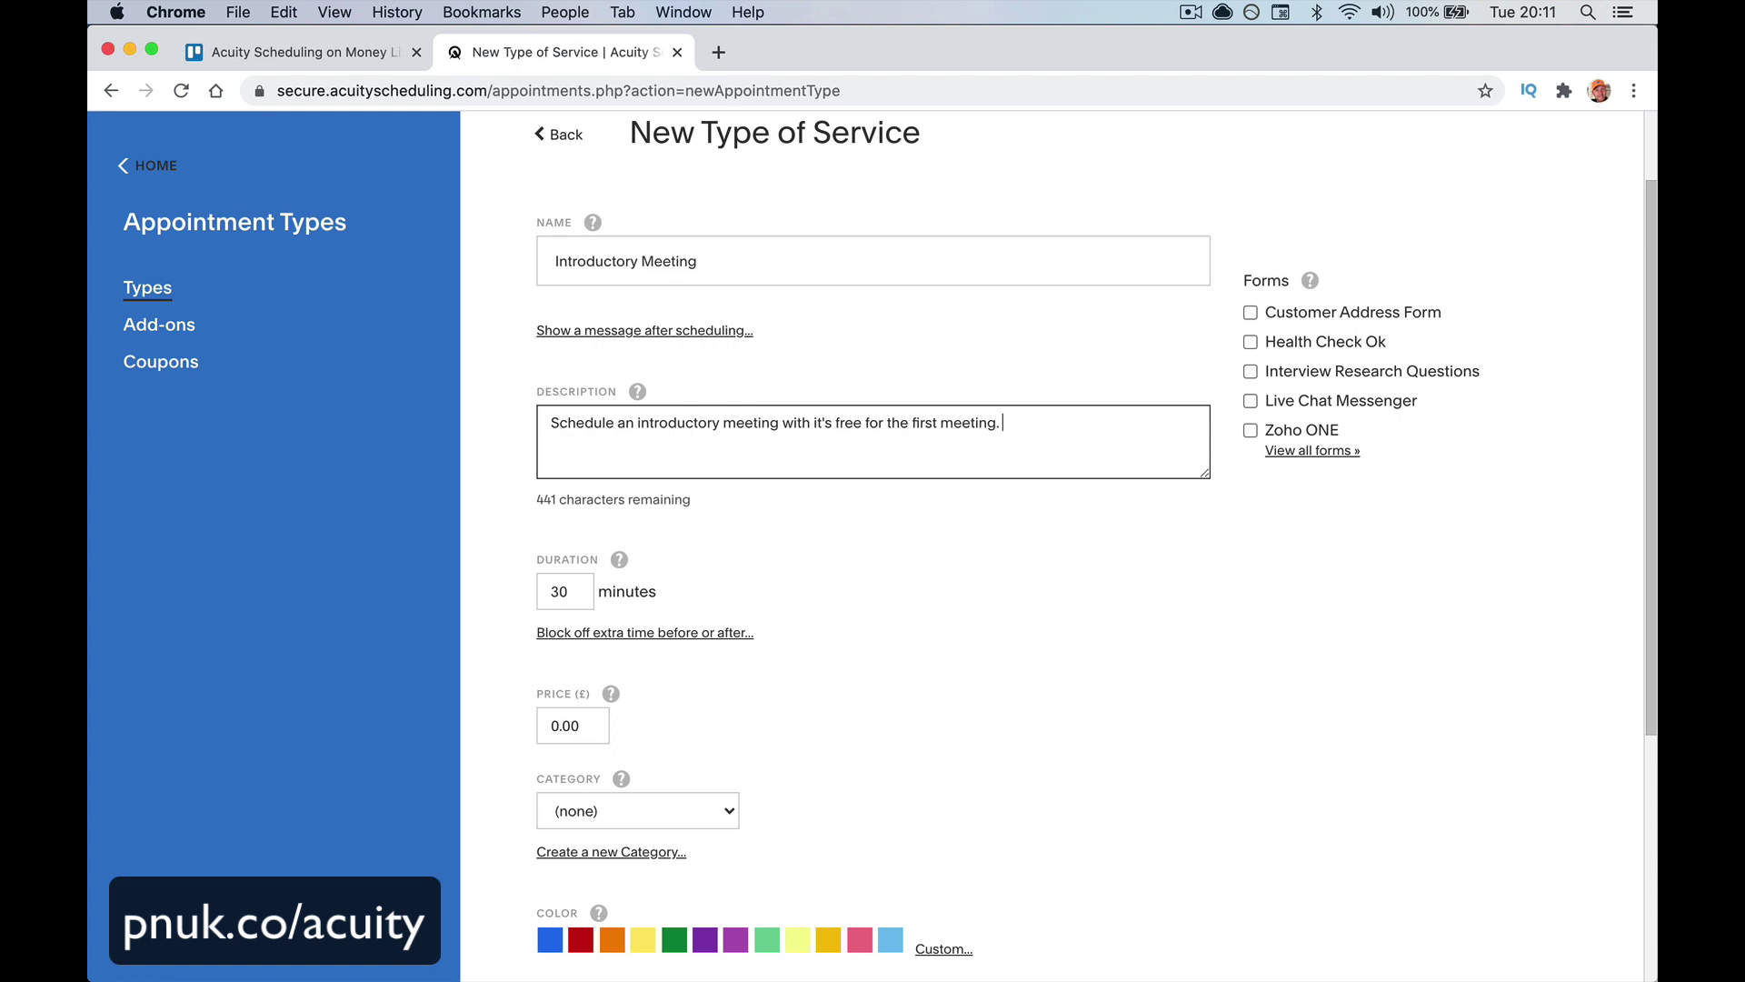
Leave the duration at 30 minutes and the price at 0.00
scroll(591, 548, down, 3)
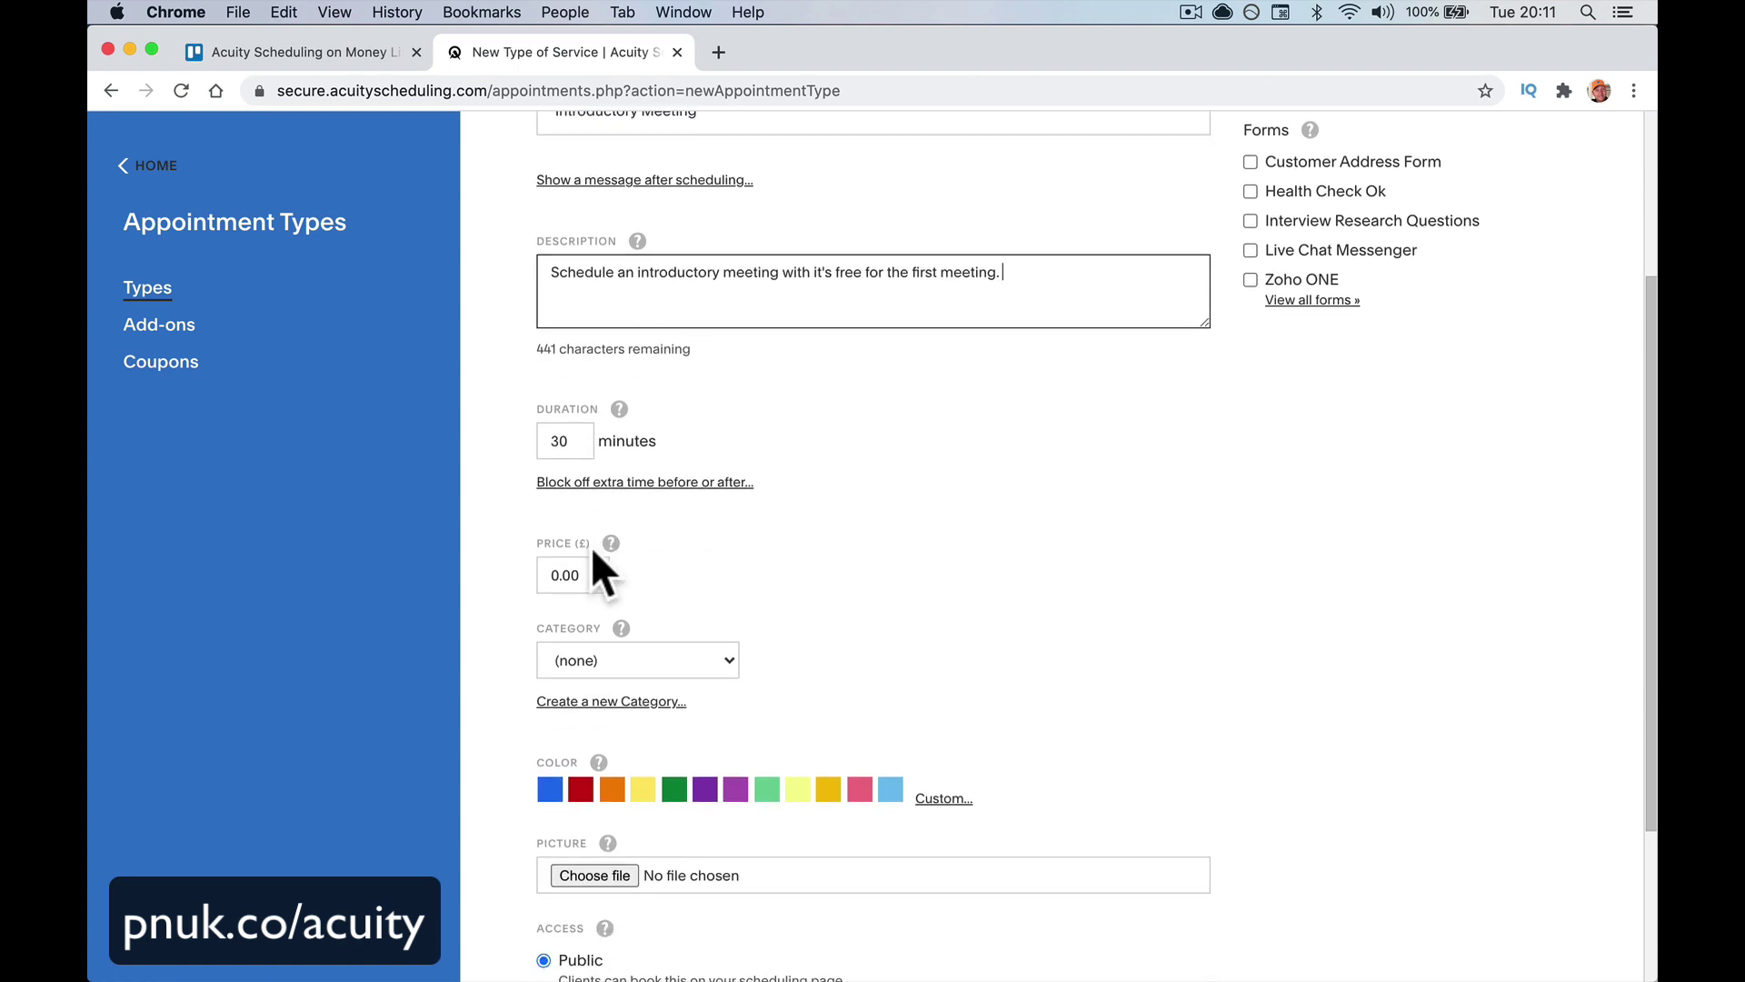
click(587, 574)
key(shift+Tab)
key(shift+Tab)
scroll(744, 401, down, 1)
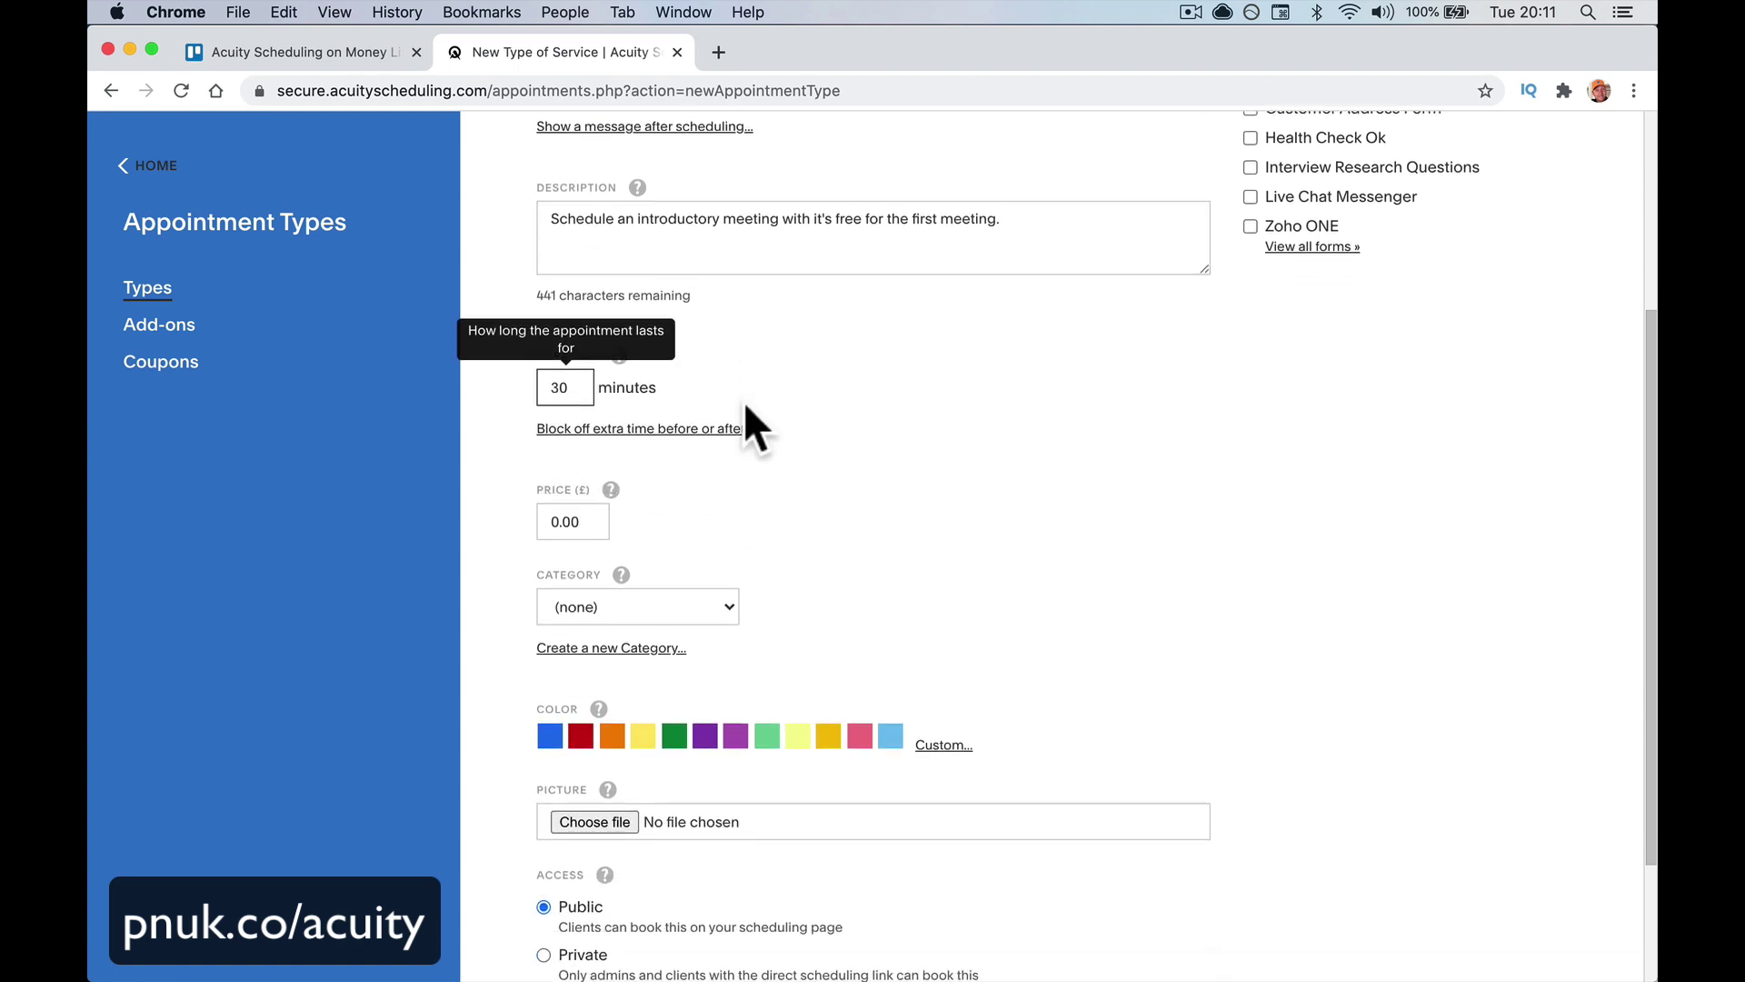
scroll(744, 401, up, 2)
scroll(743, 401, up, 1)
click(882, 467)
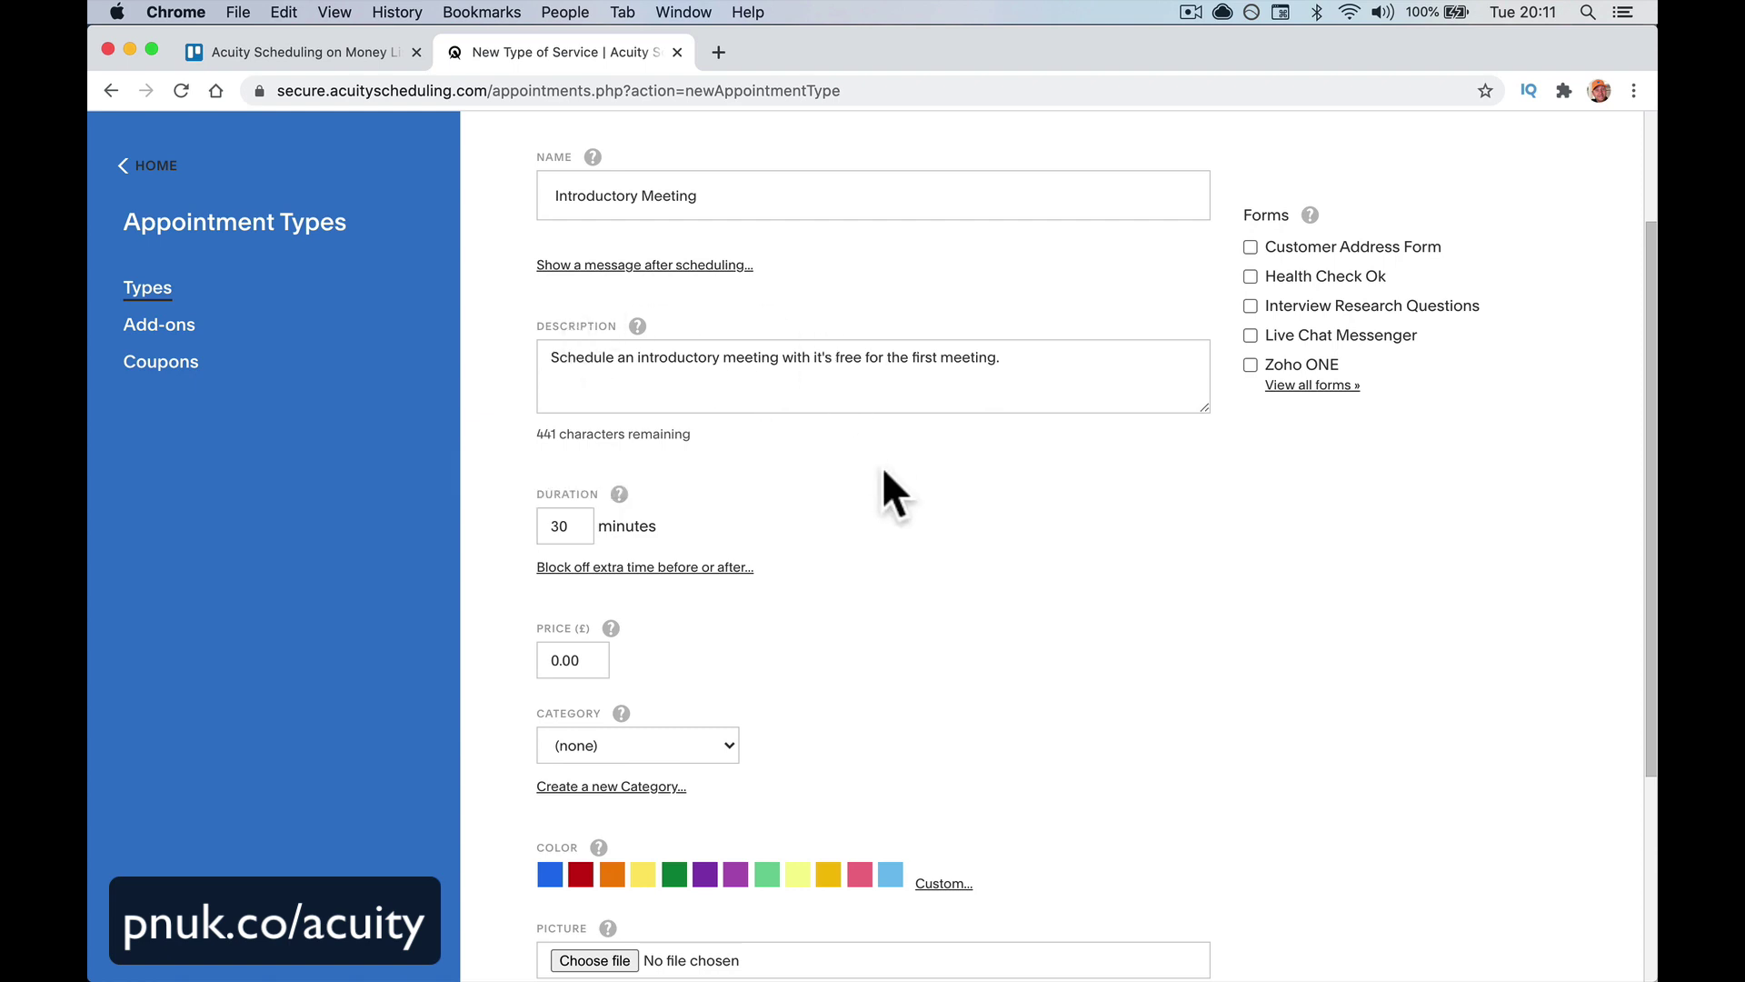
Set the after-scheduling message to 'Thanks for signing up. I look forward to meeting you.'
click(706, 268)
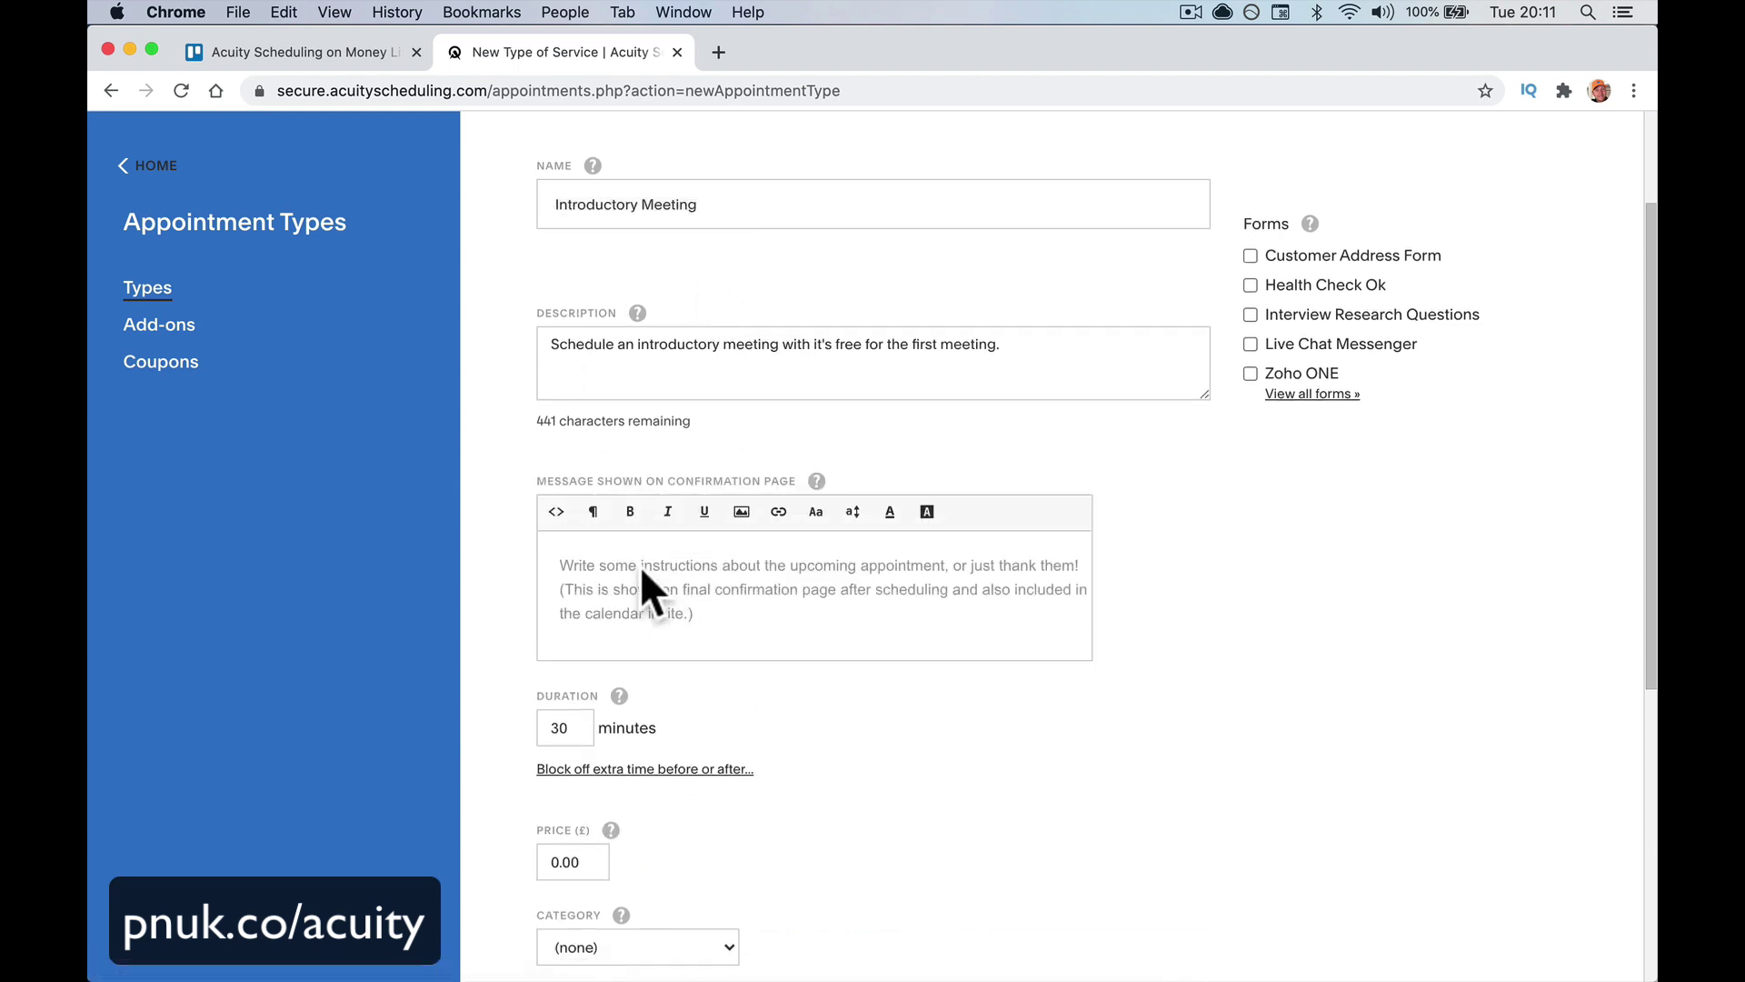
text(Thank)
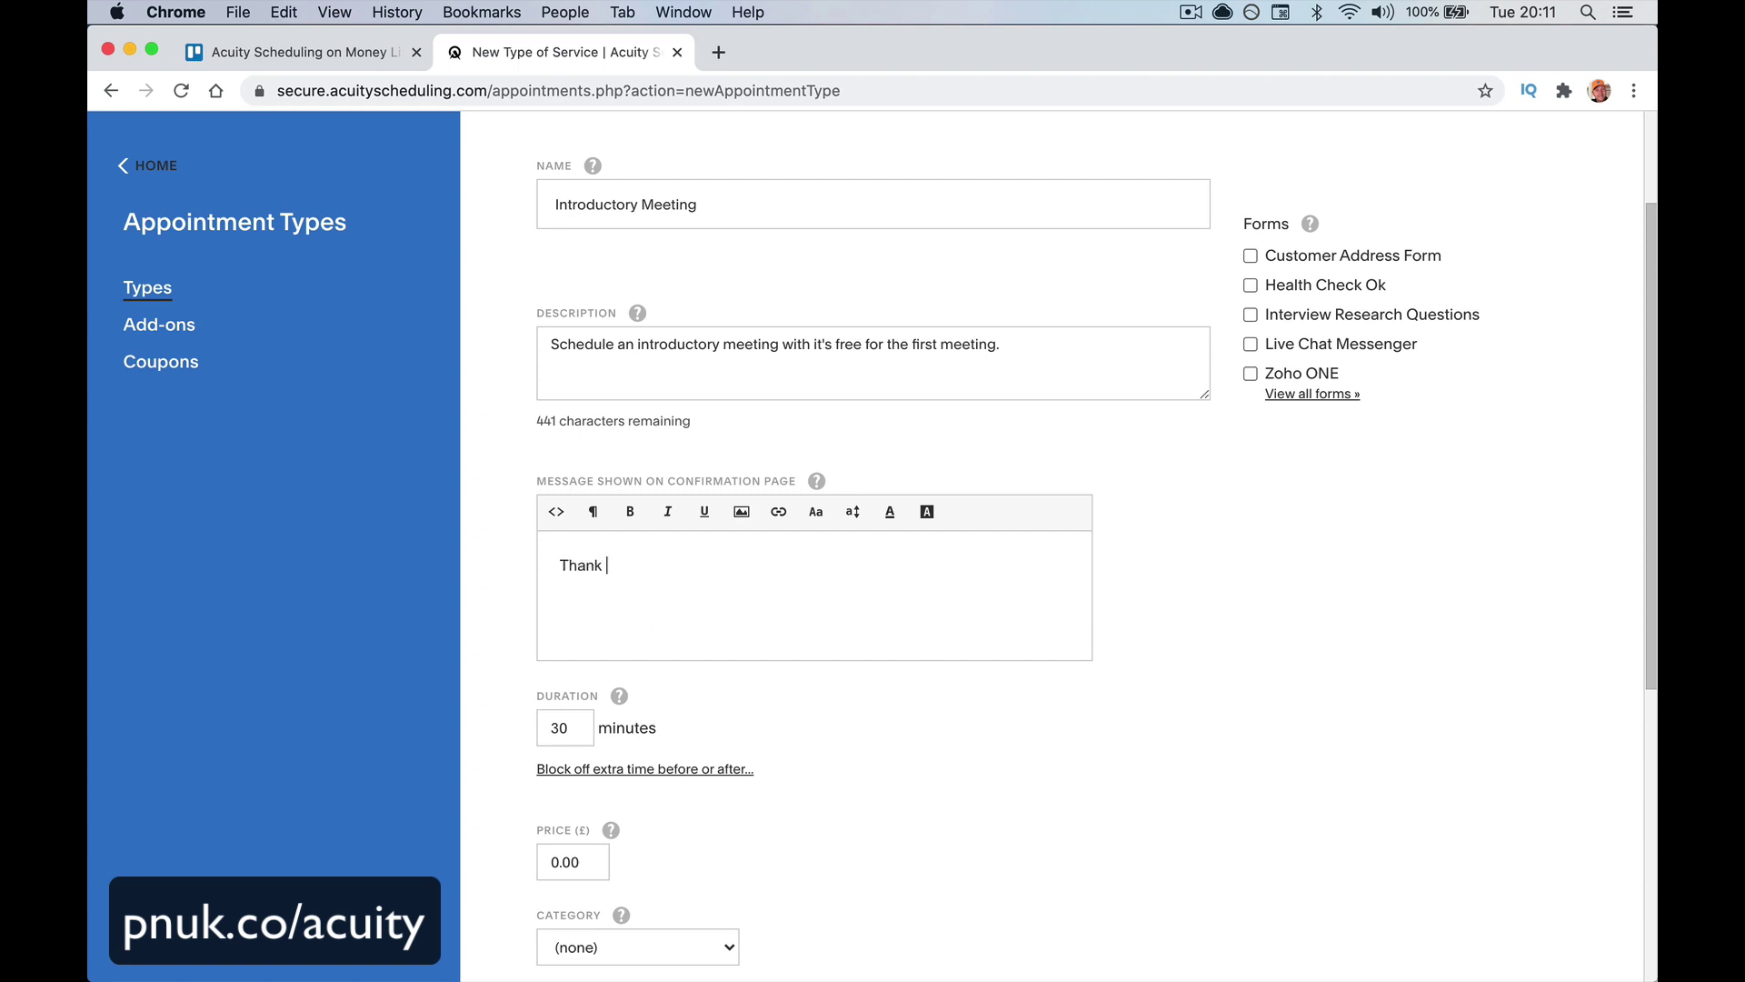
text(s for signing up. I look forwarf)
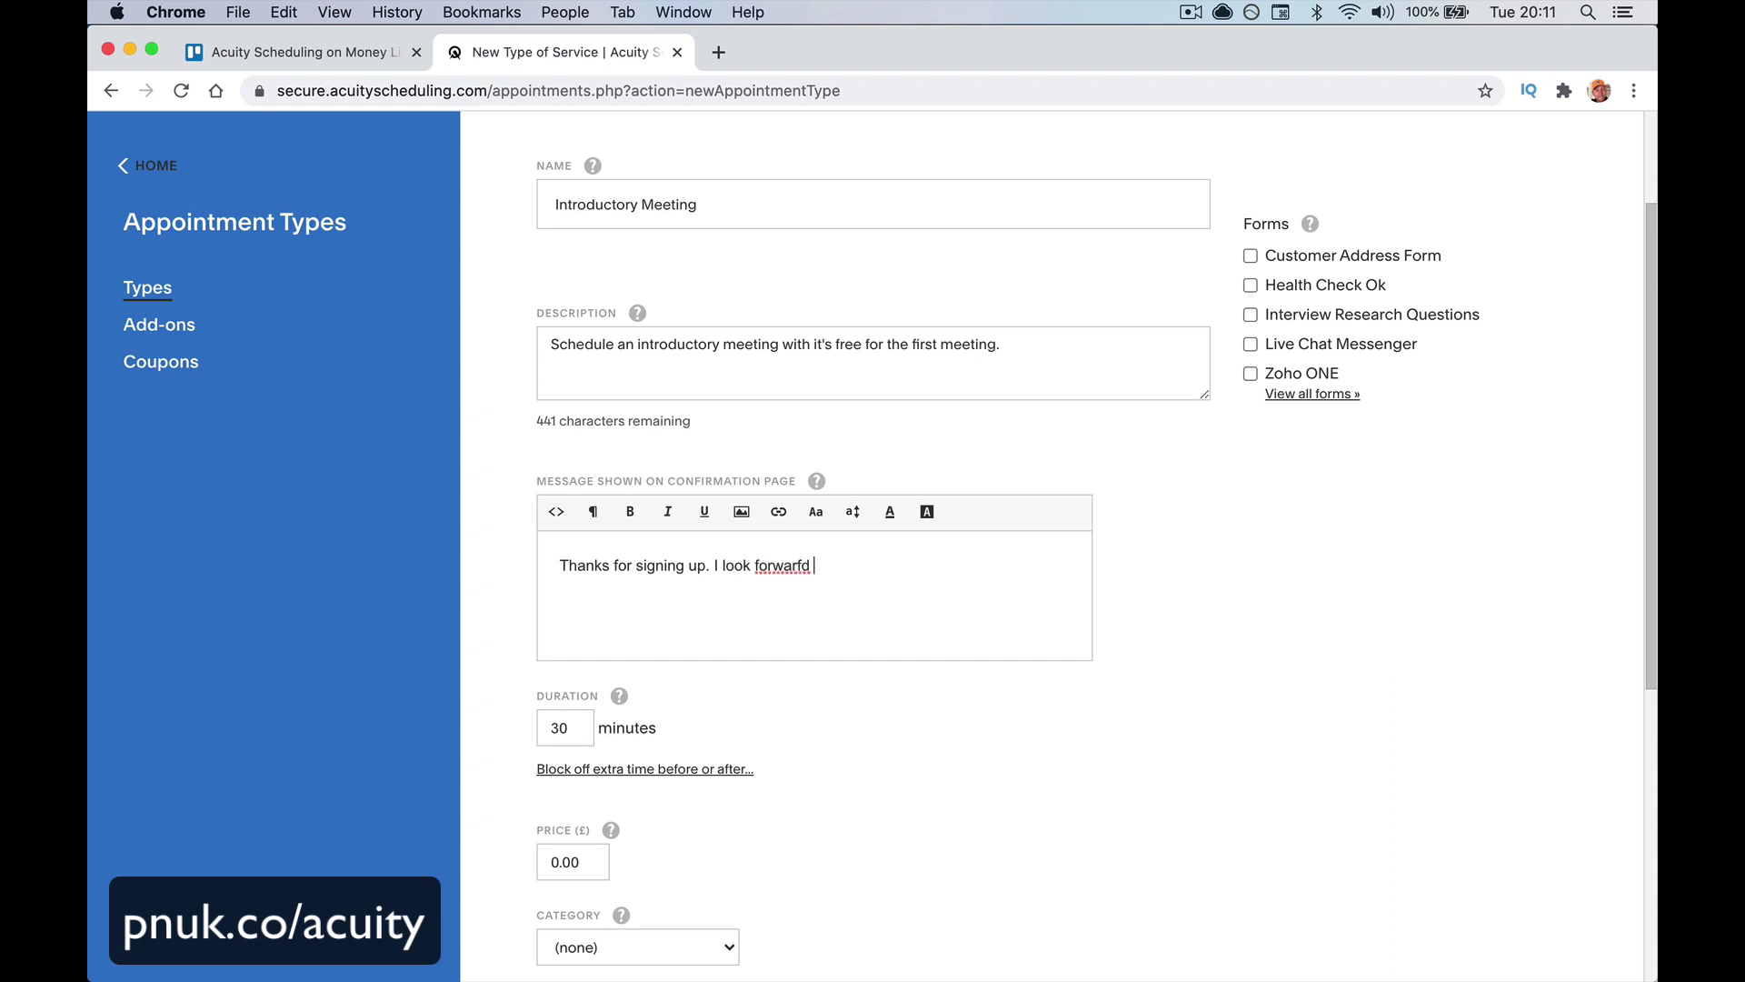
key(BackSpace)
text(d to meeting you.)
scroll(684, 662, down, 3)
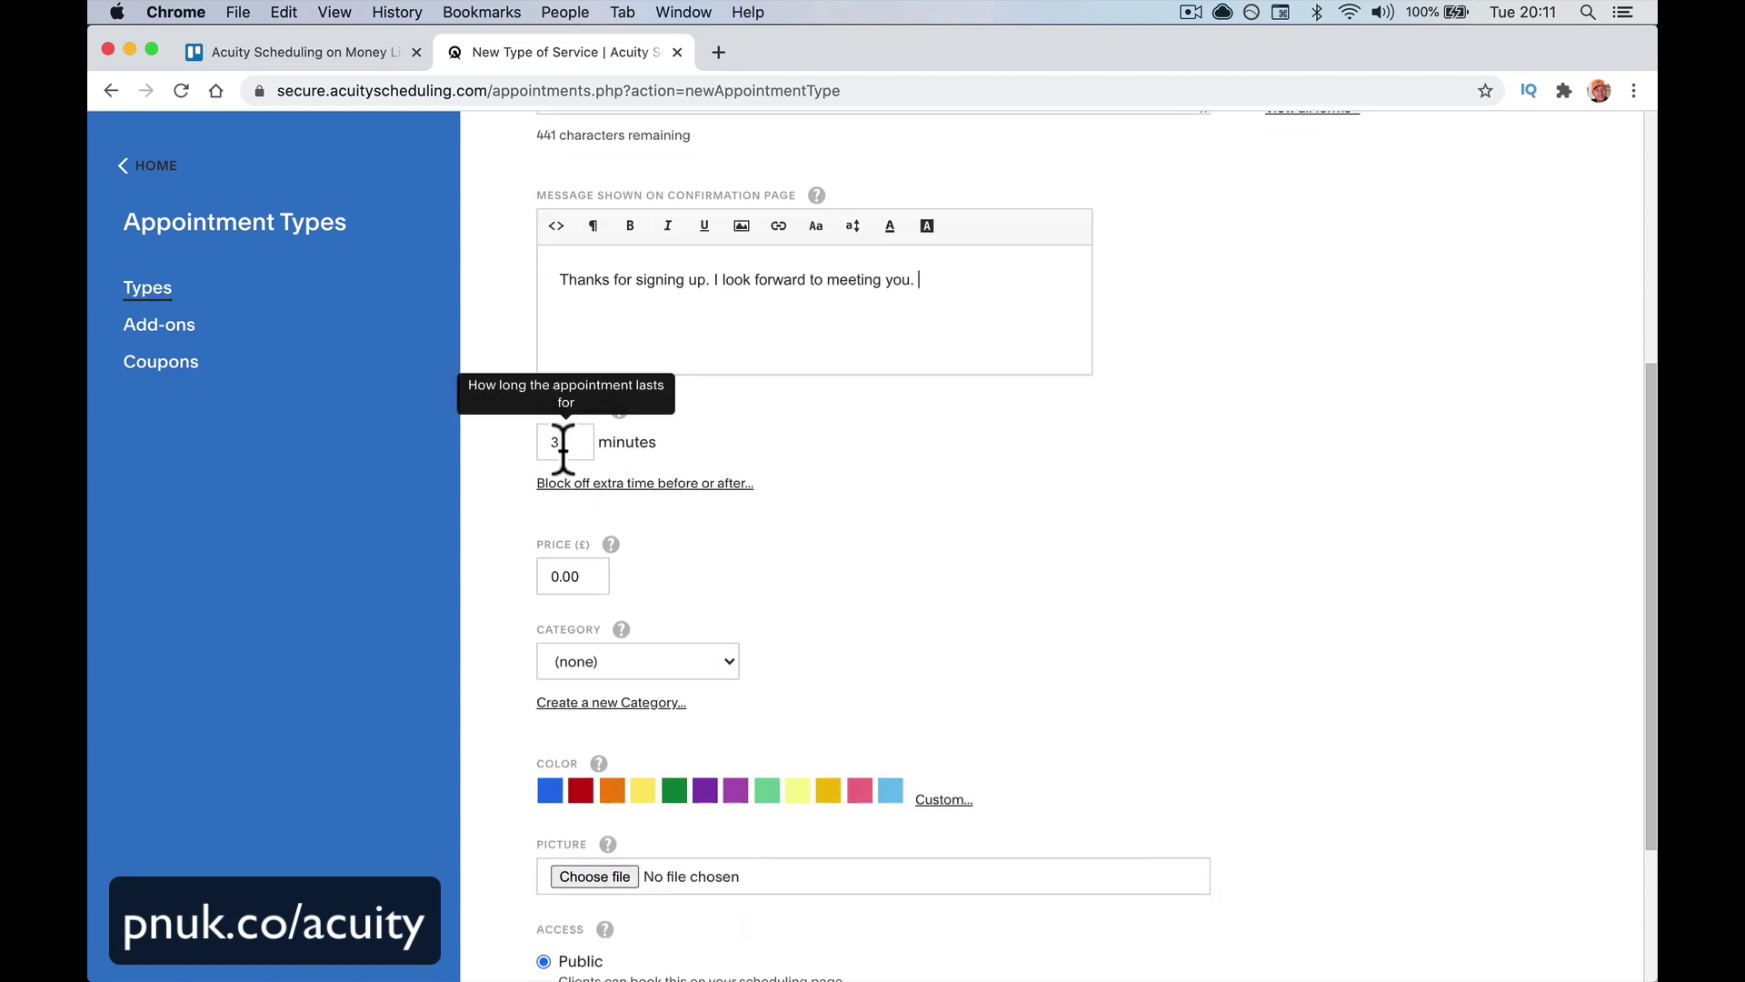
Set padding time to 15 minutes before and 30 minutes after each appointment
click(695, 483)
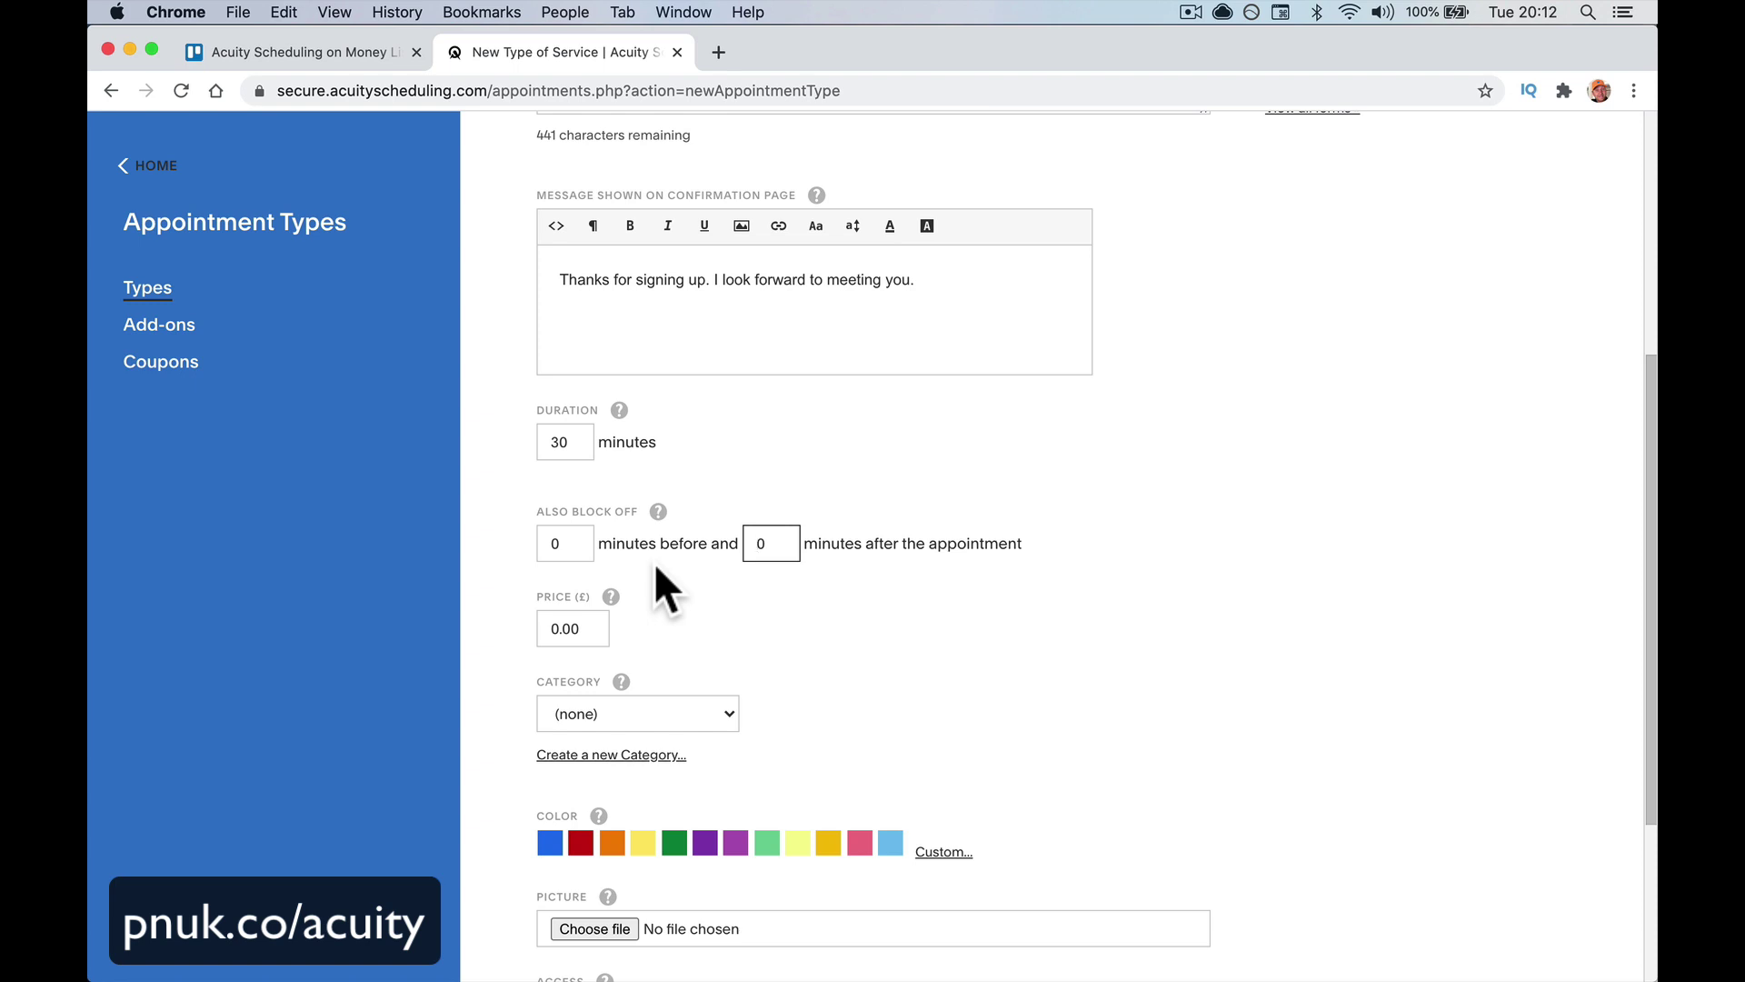
double_click(565, 538)
text(15)
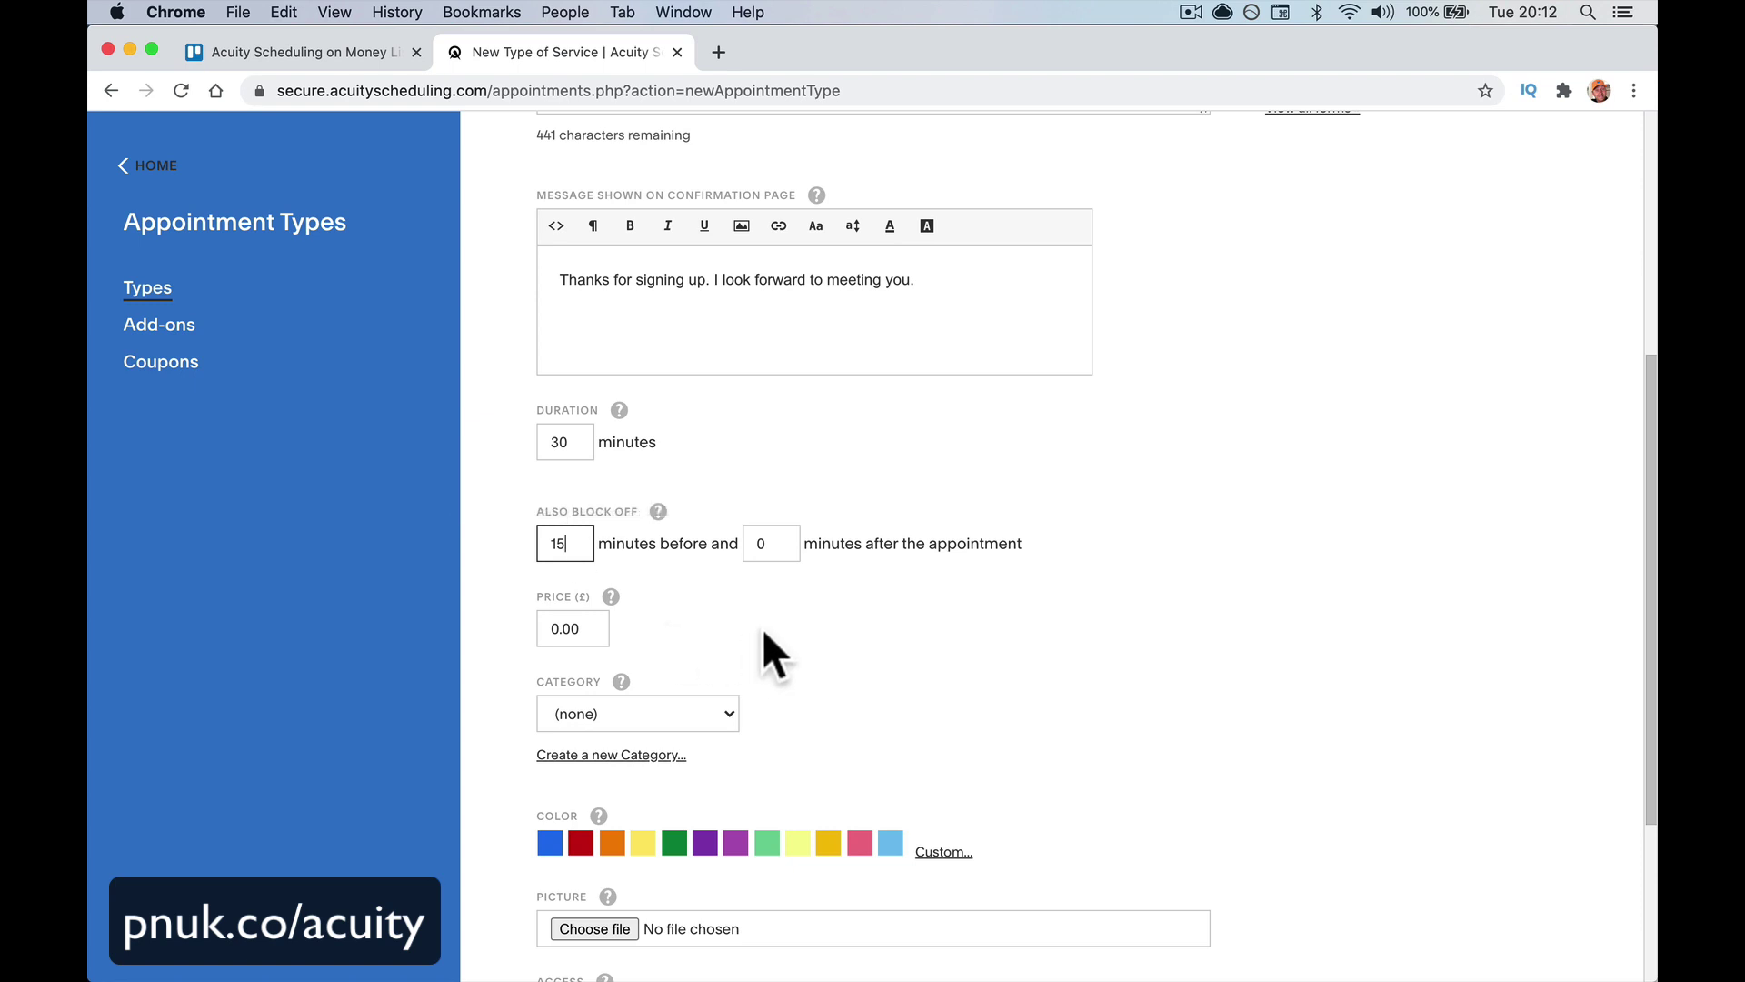
key(Tab)
text(30)
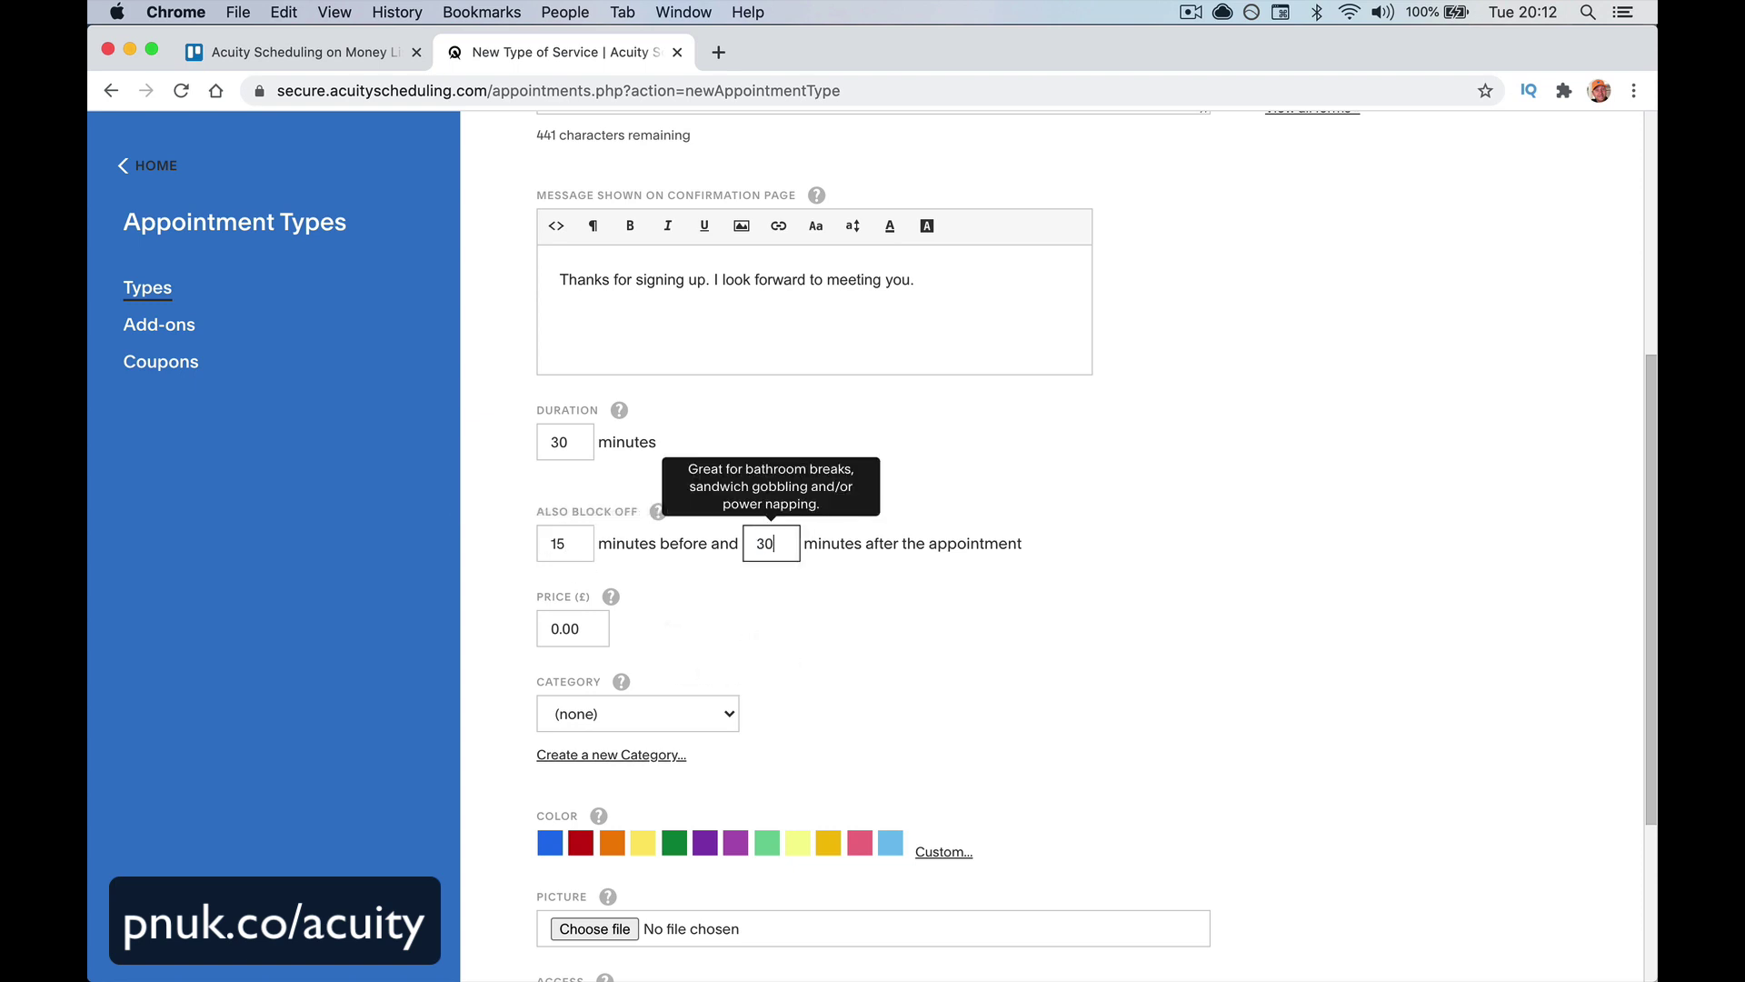
click(811, 636)
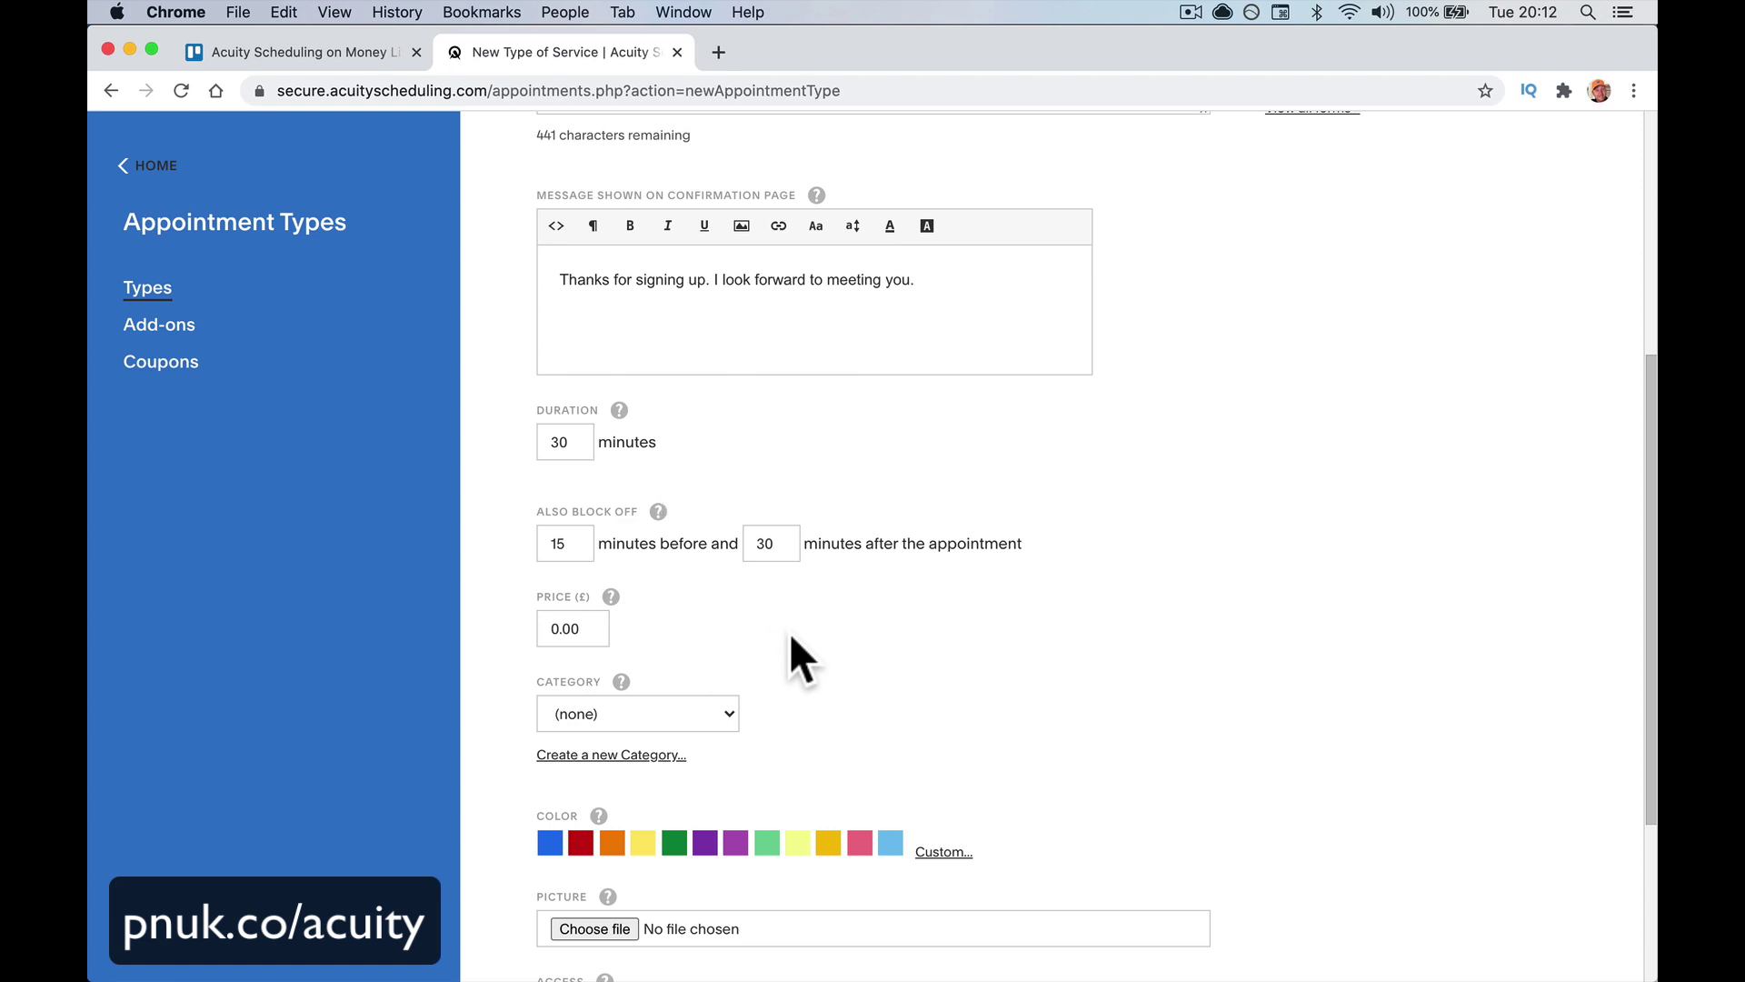
Correct the price back to 0.00 and show the Category dropdown options
scroll(789, 631, down, 4)
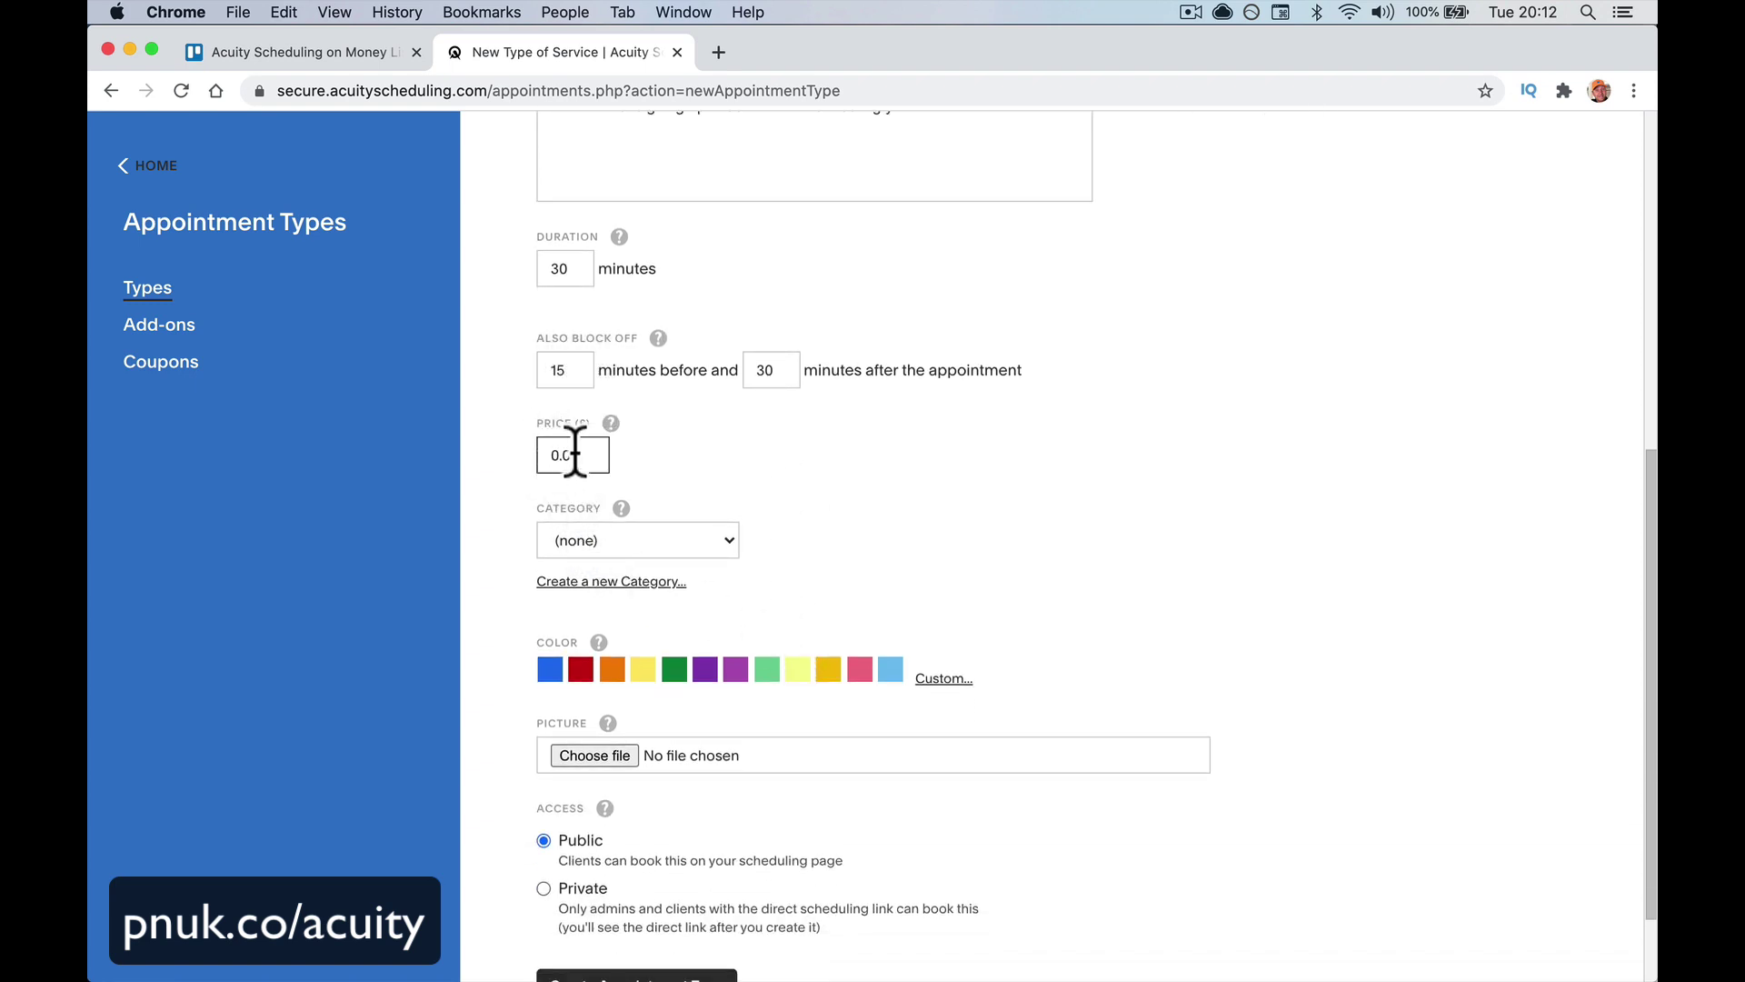
mouse_move(610, 421)
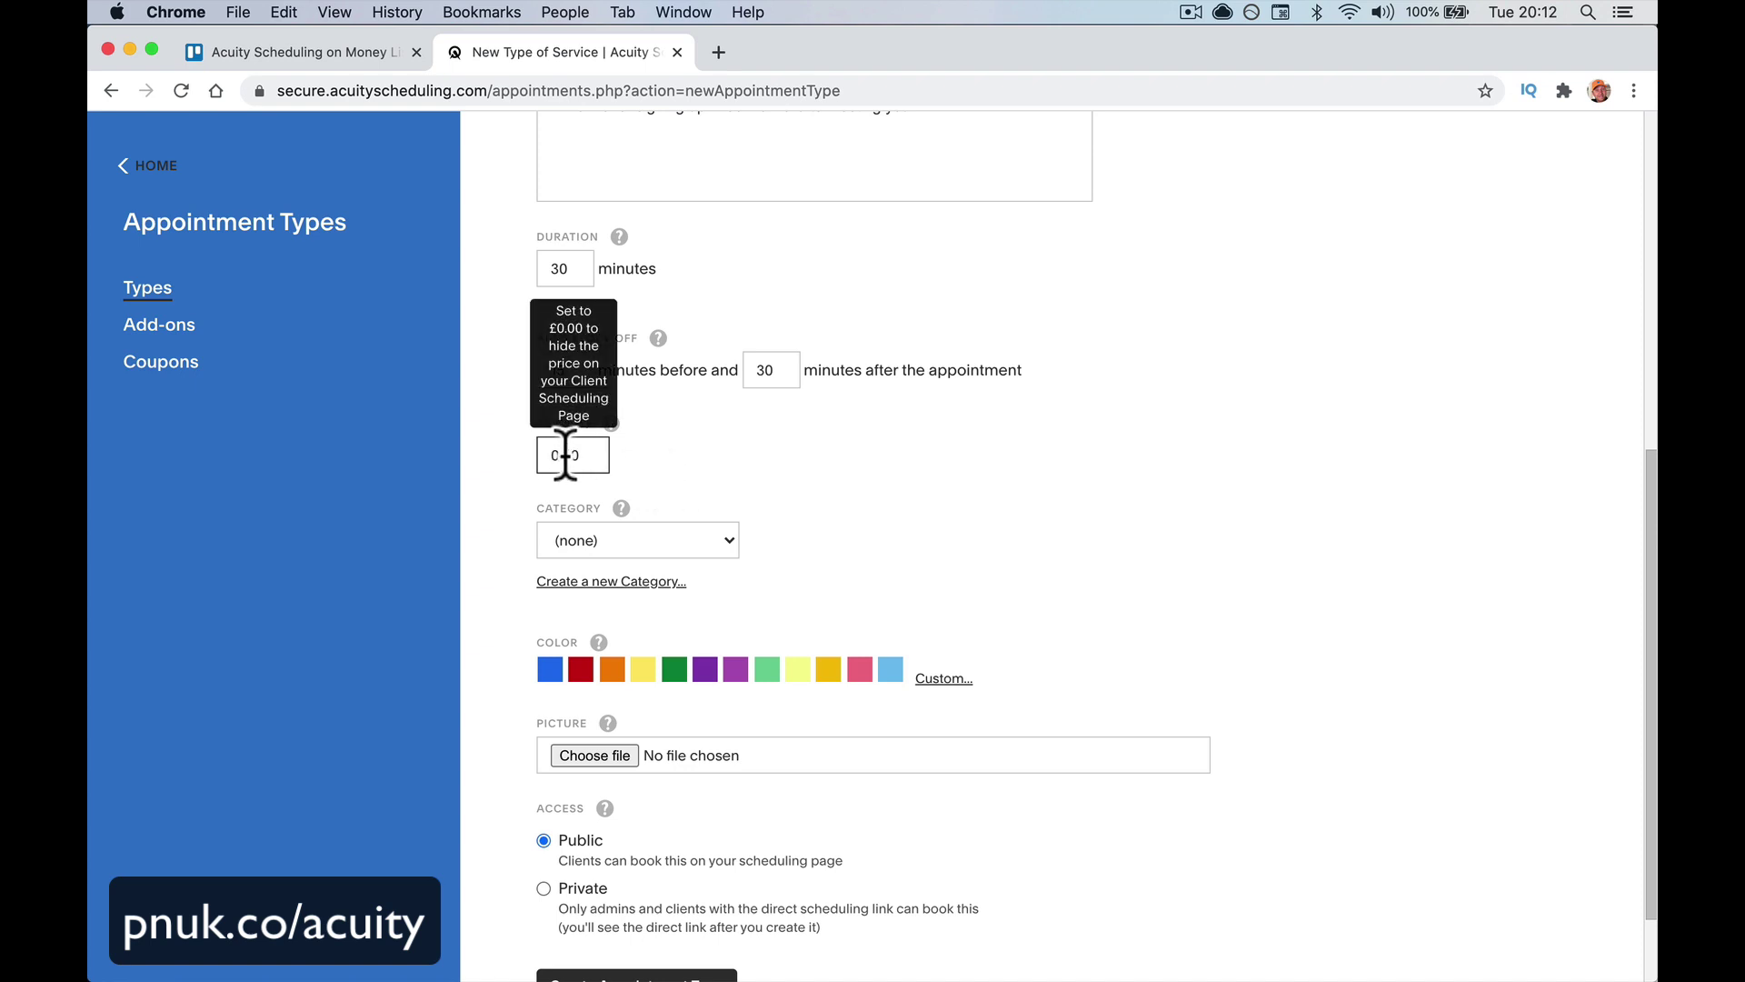
text(10.00)
key(Tab)
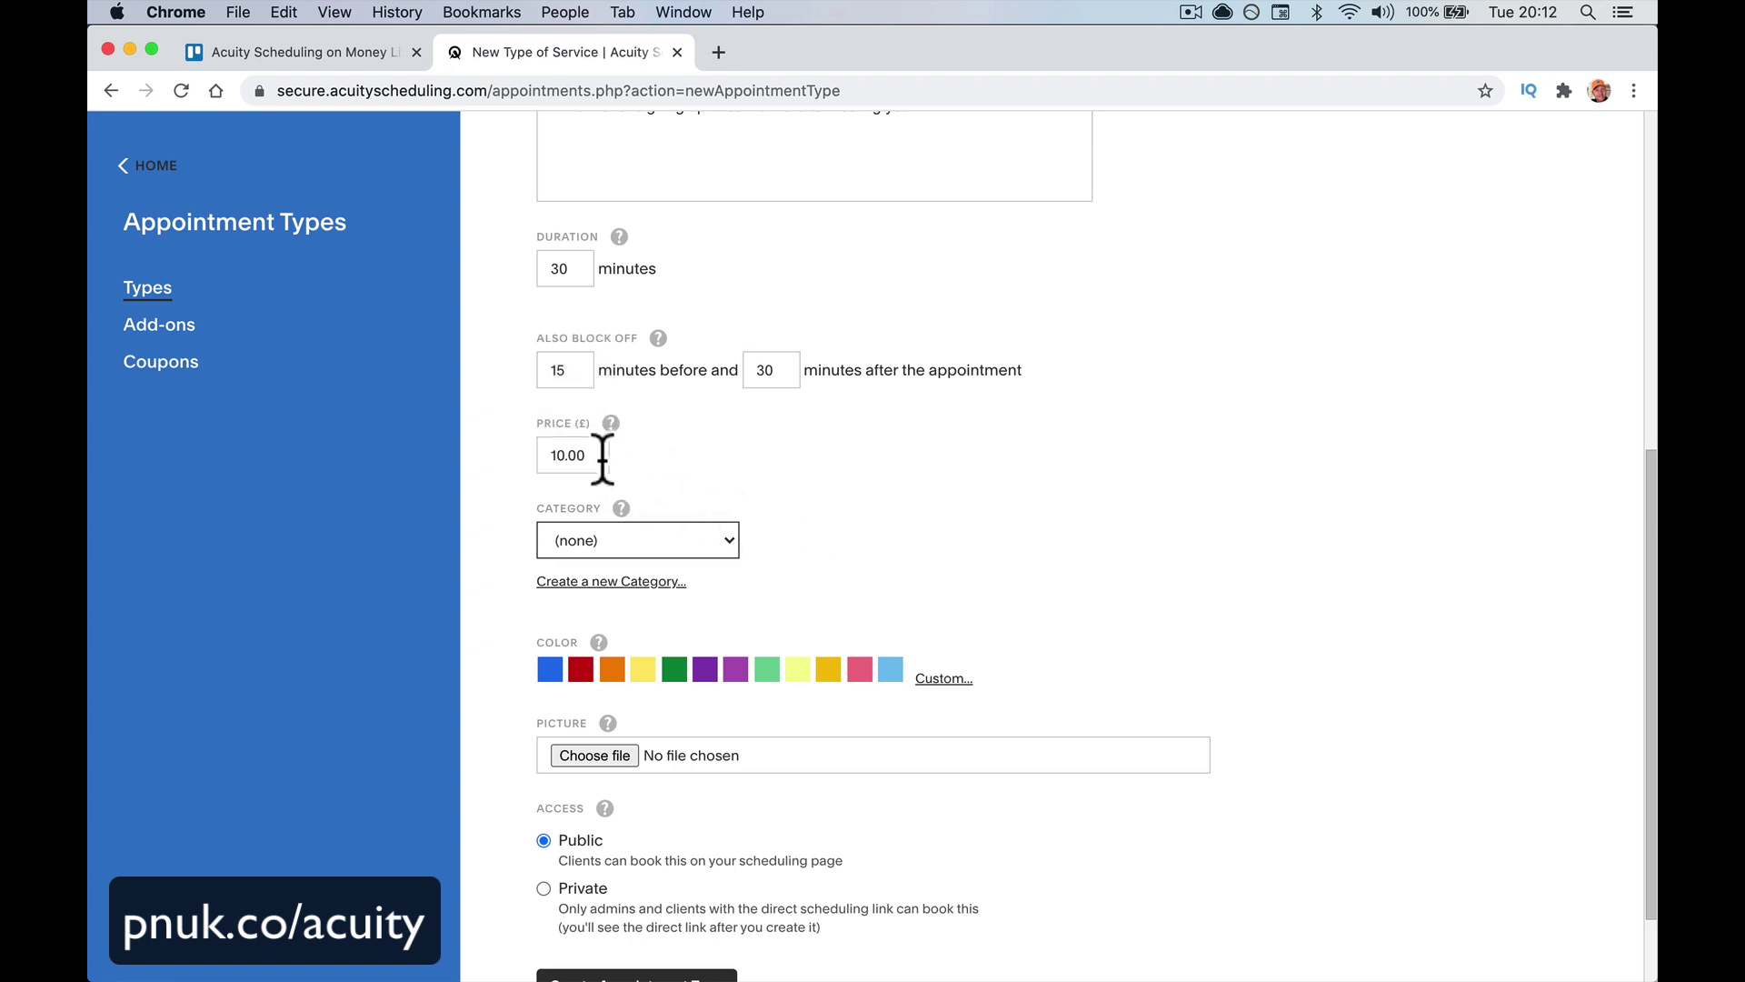
click(556, 455)
key(BackSpace)
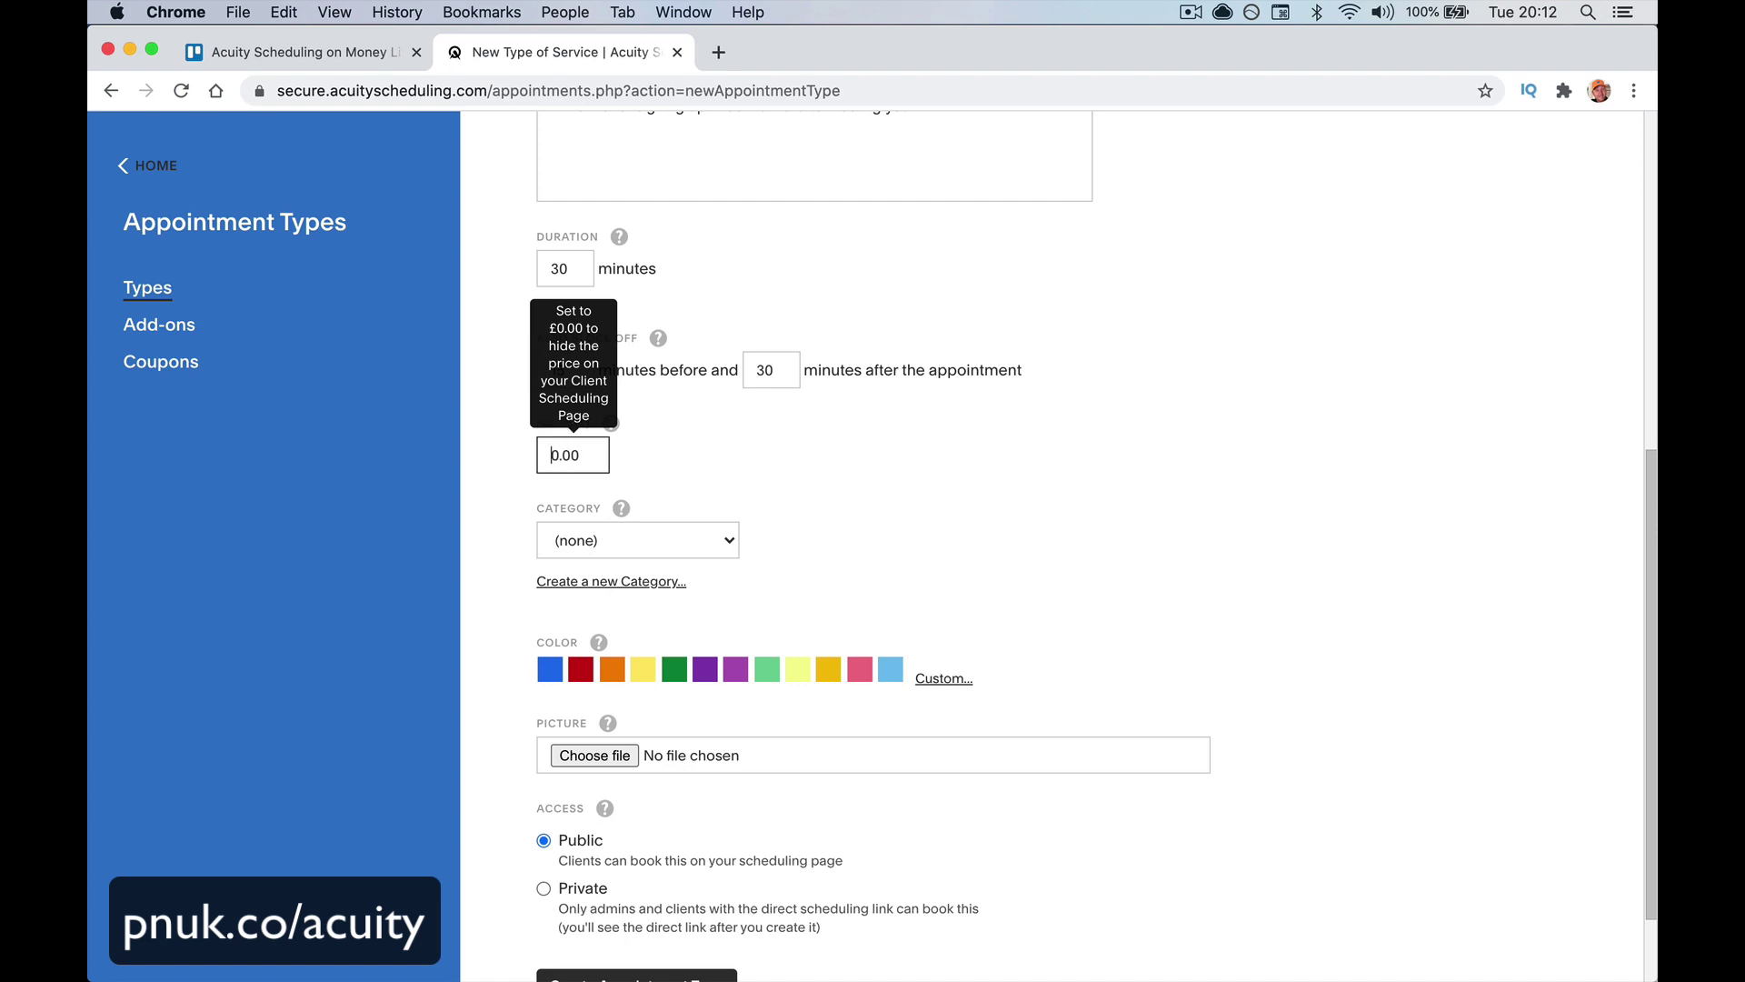
key(Tab)
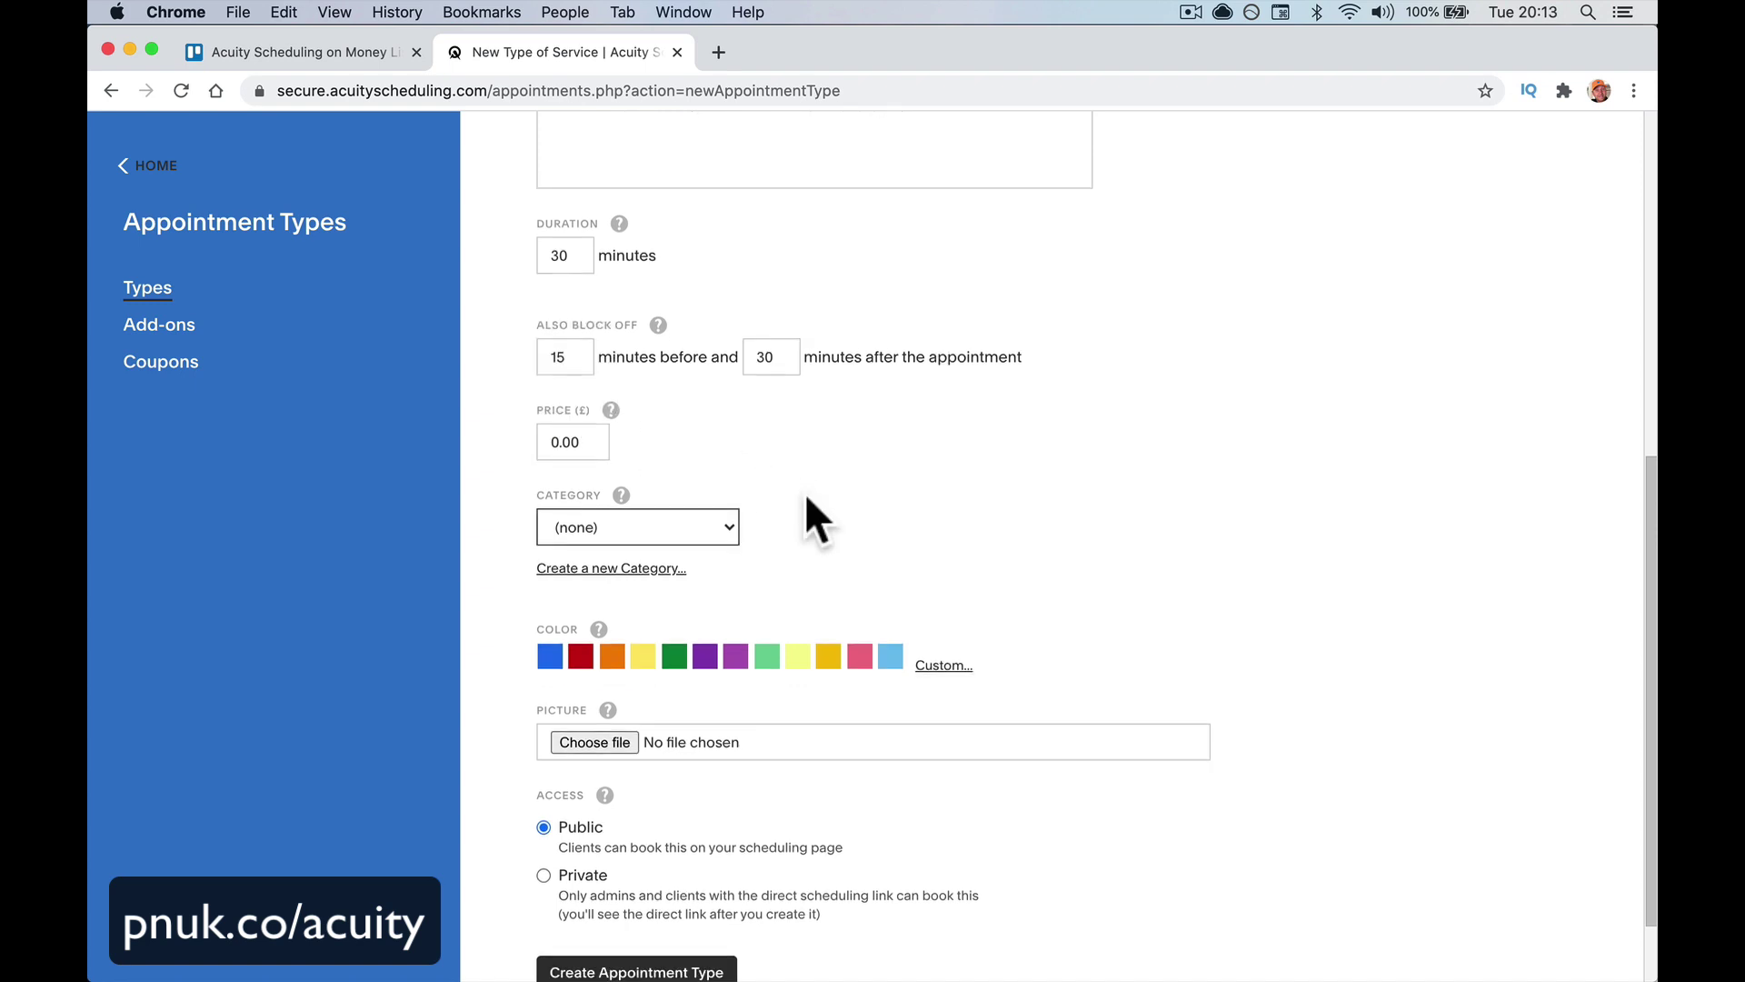
scroll(804, 493, down, 2)
click(719, 465)
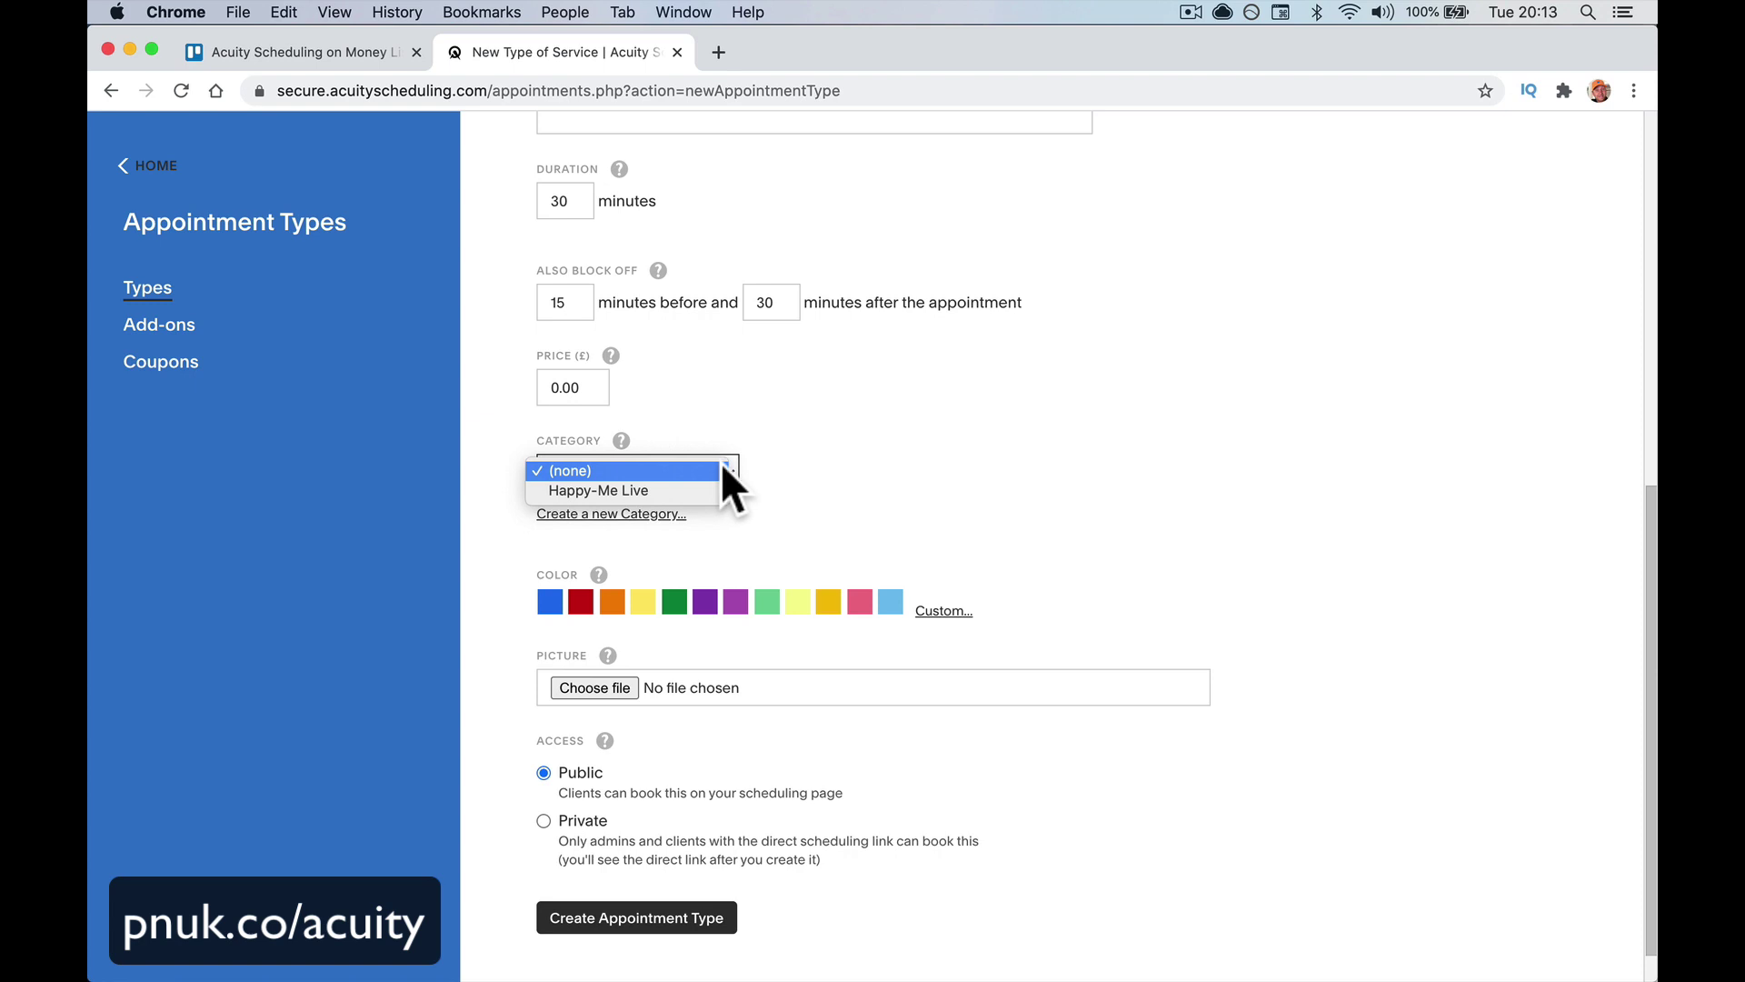
Create and assign a new 'Introduction' category and pick the blue colour
click(773, 500)
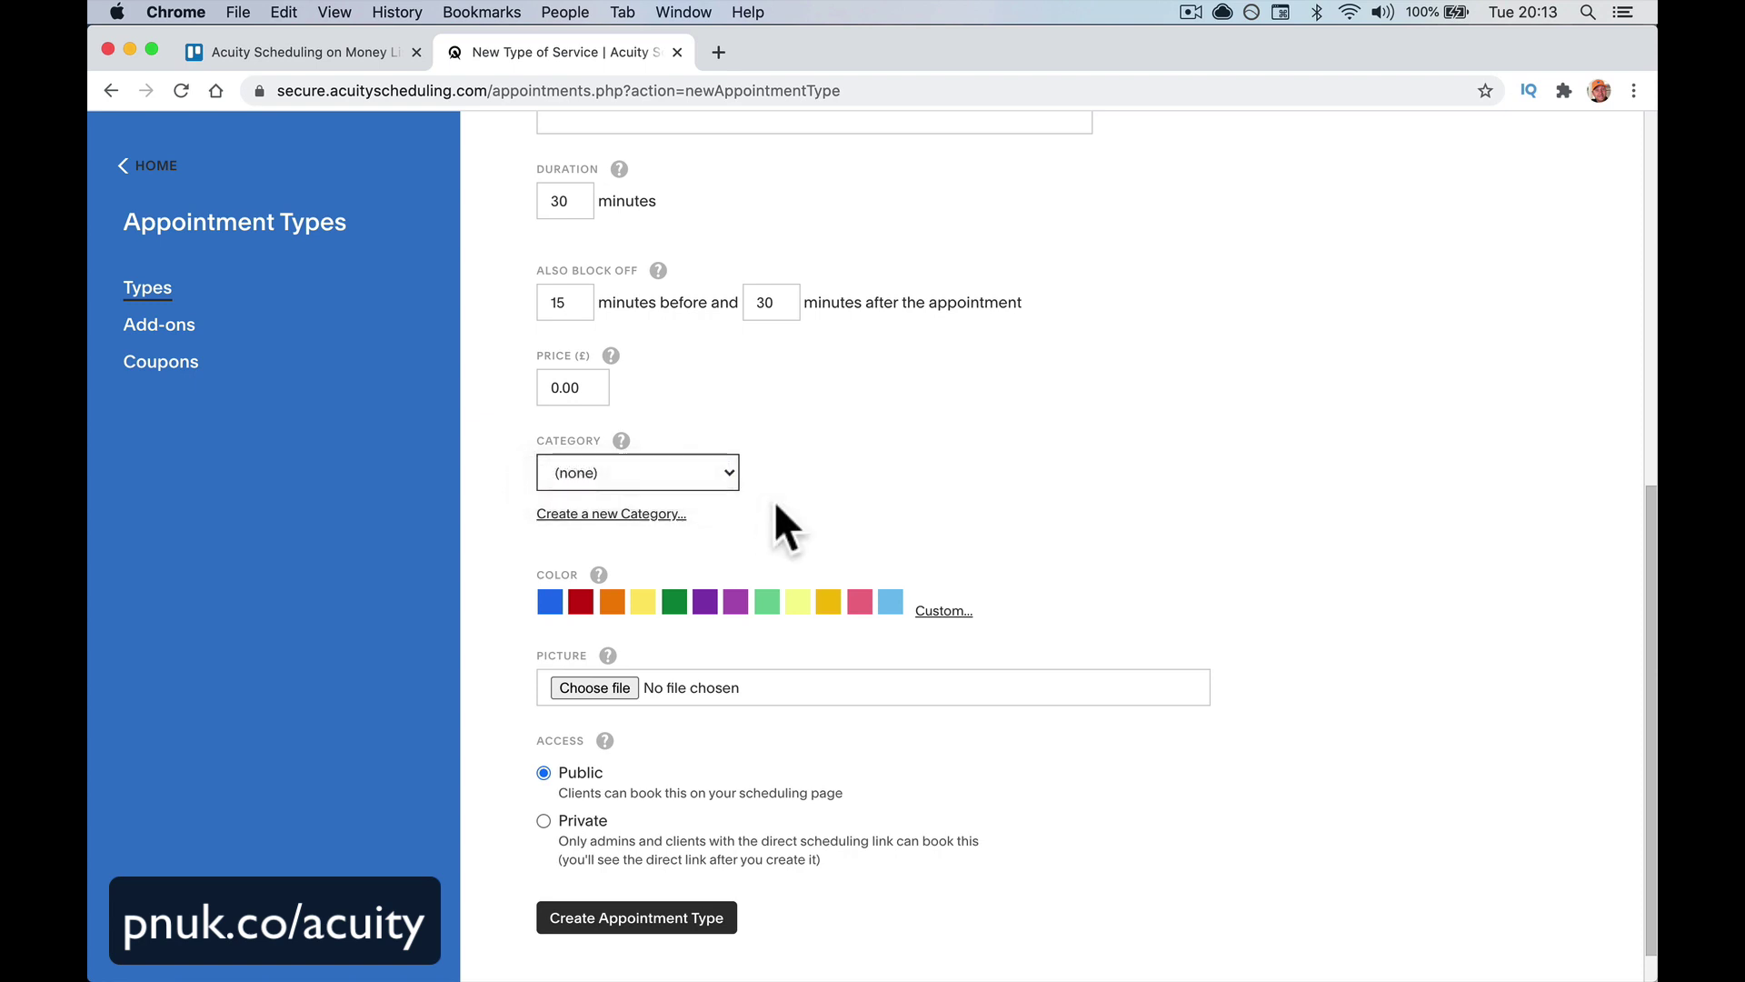
click(609, 514)
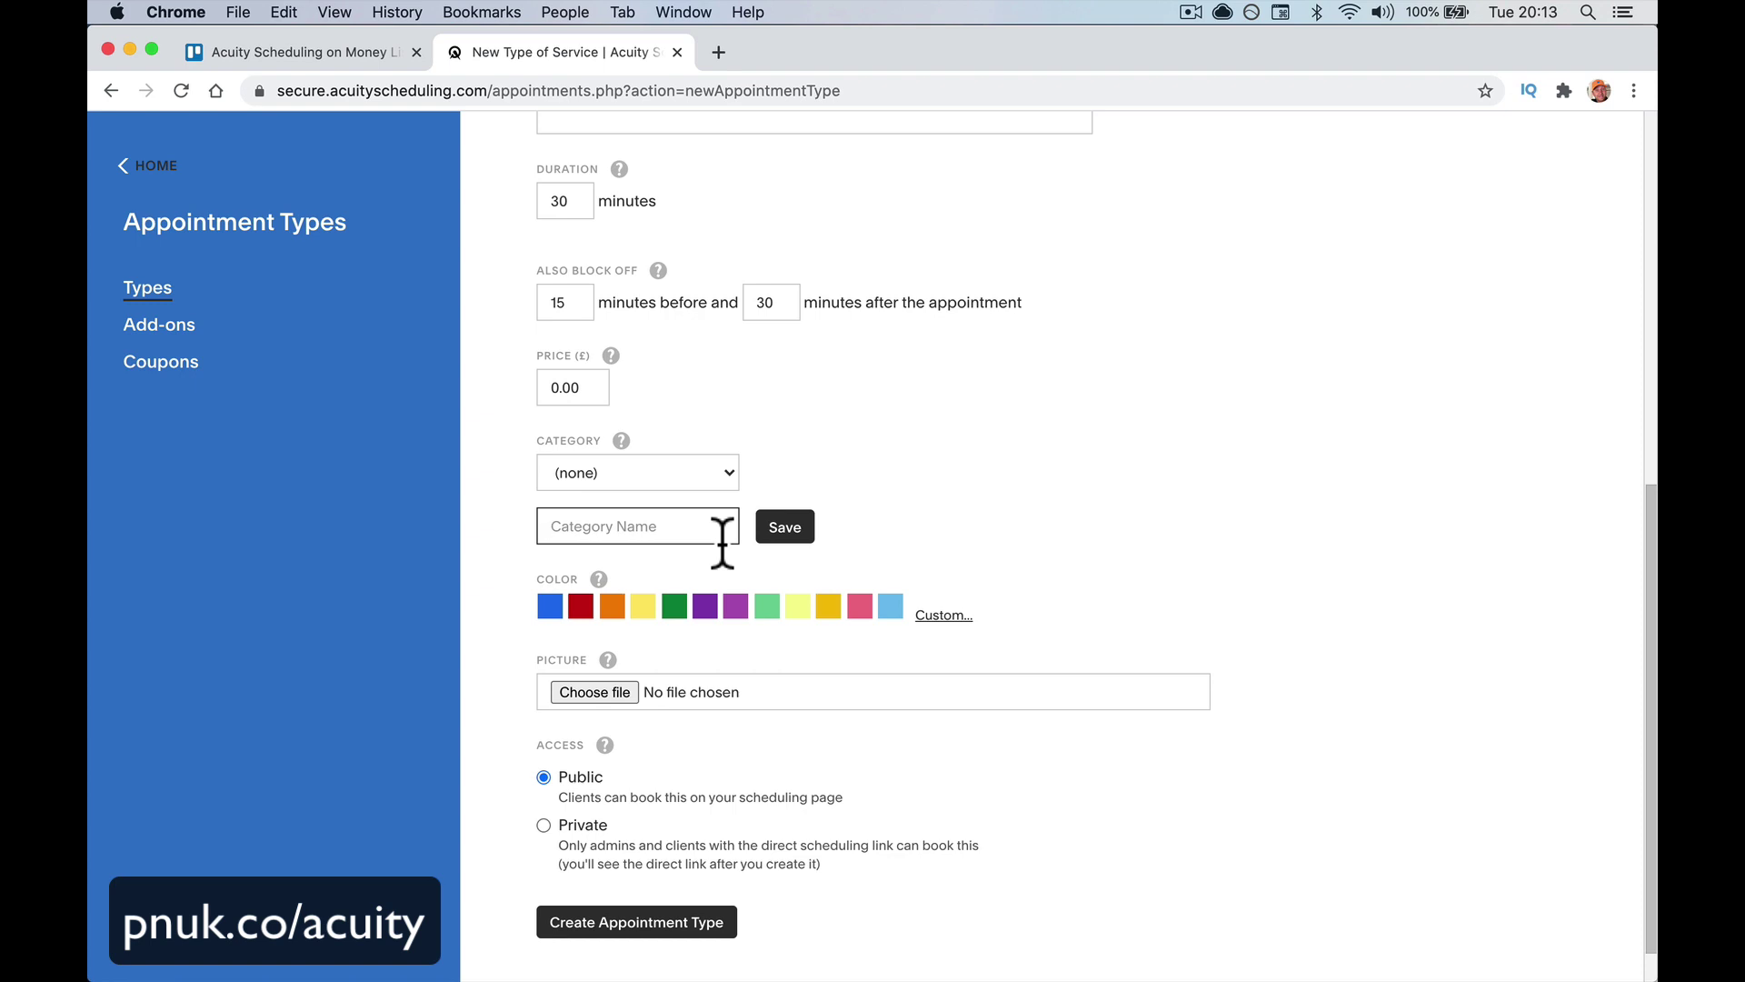
text(Intero)
key(BackSpace)
key(BackSpace)
key(BackSpace)
text(roduction)
click(812, 536)
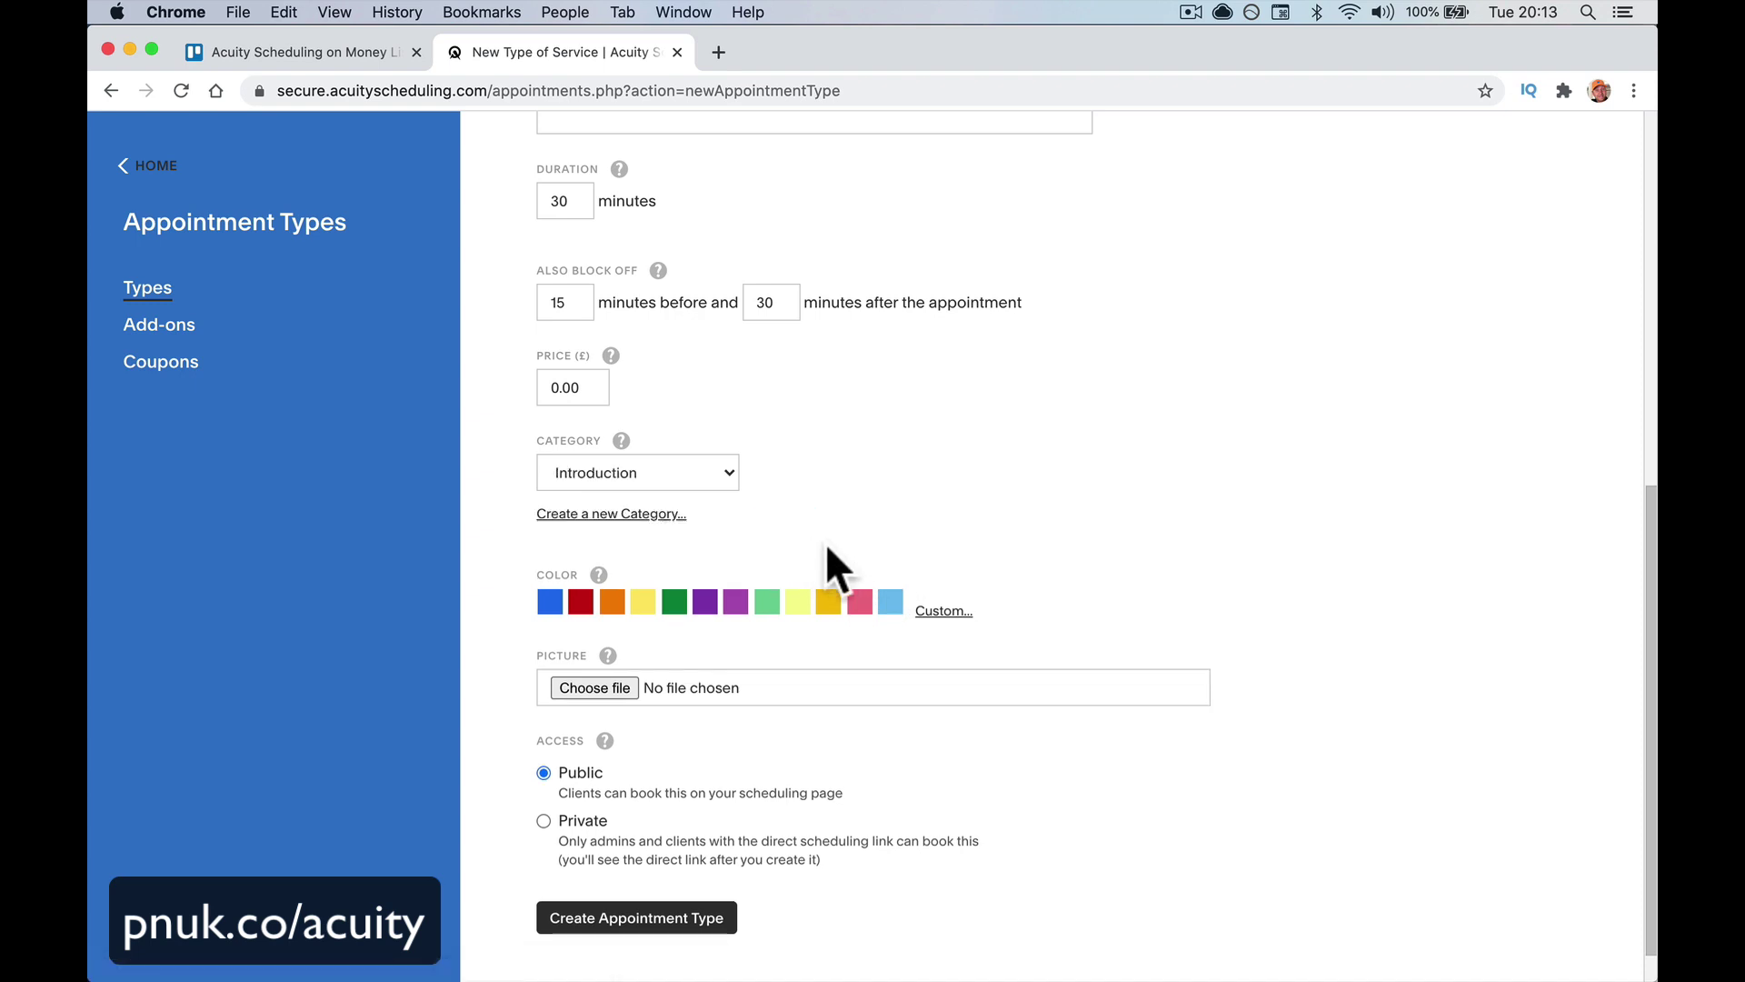
click(551, 607)
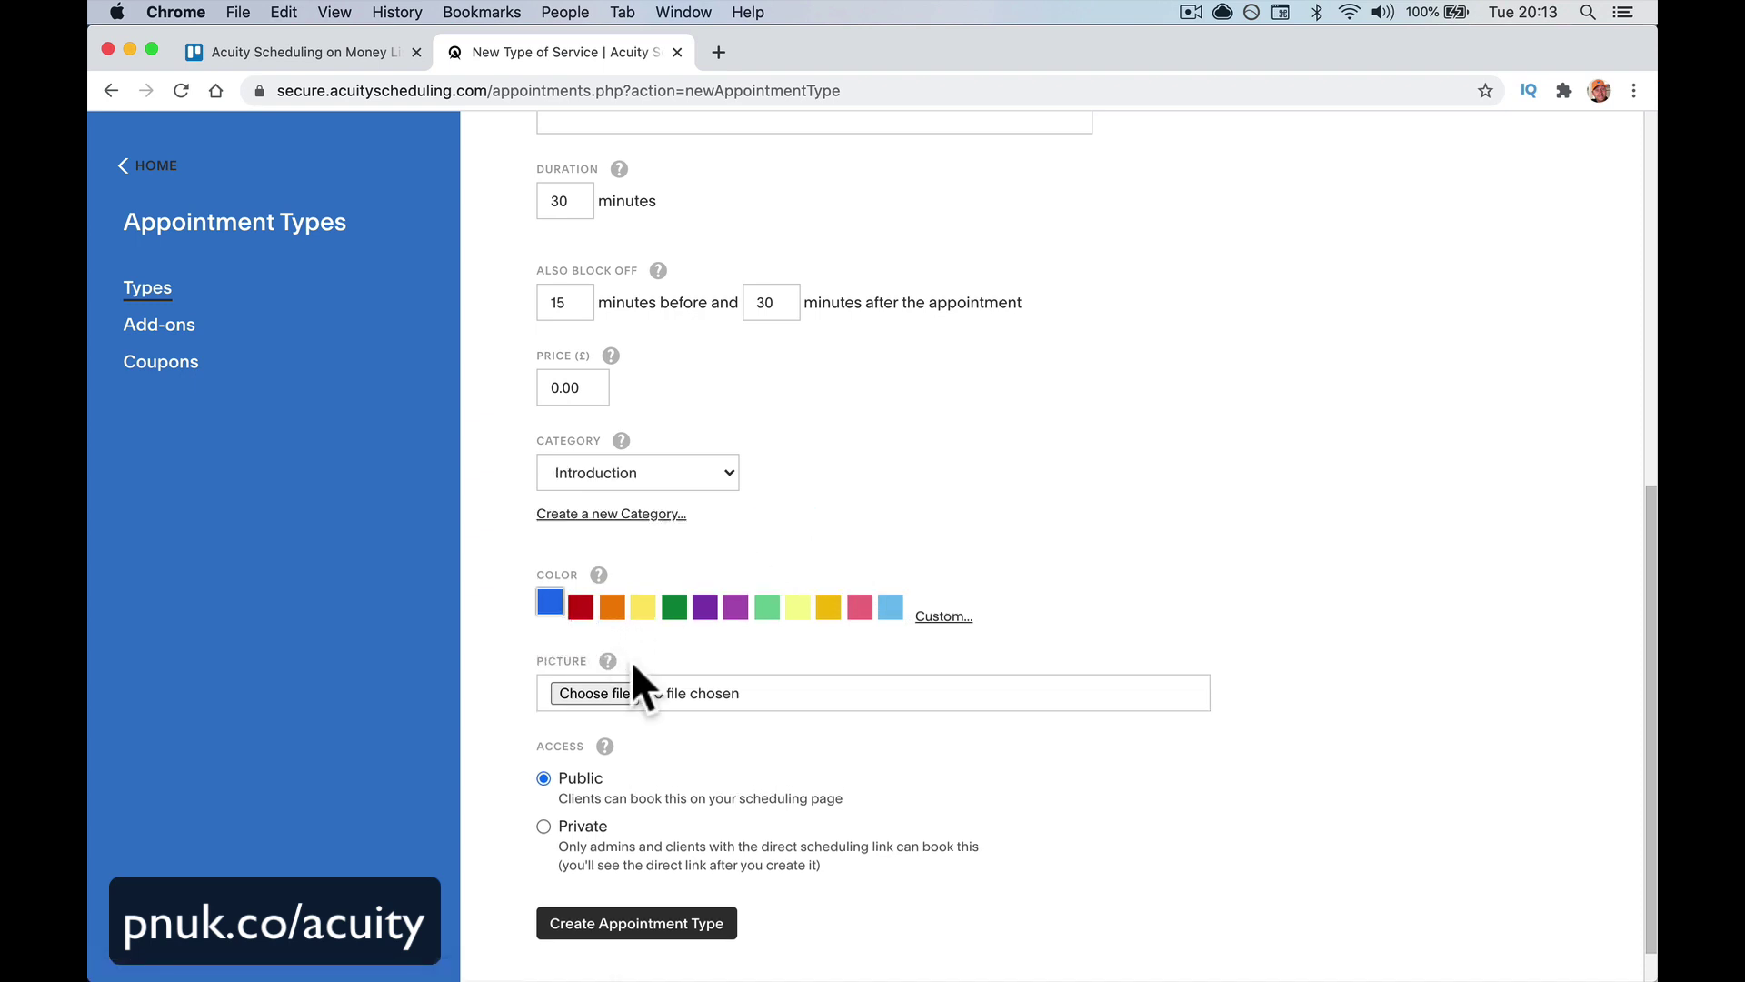
scroll(677, 691, down, 1)
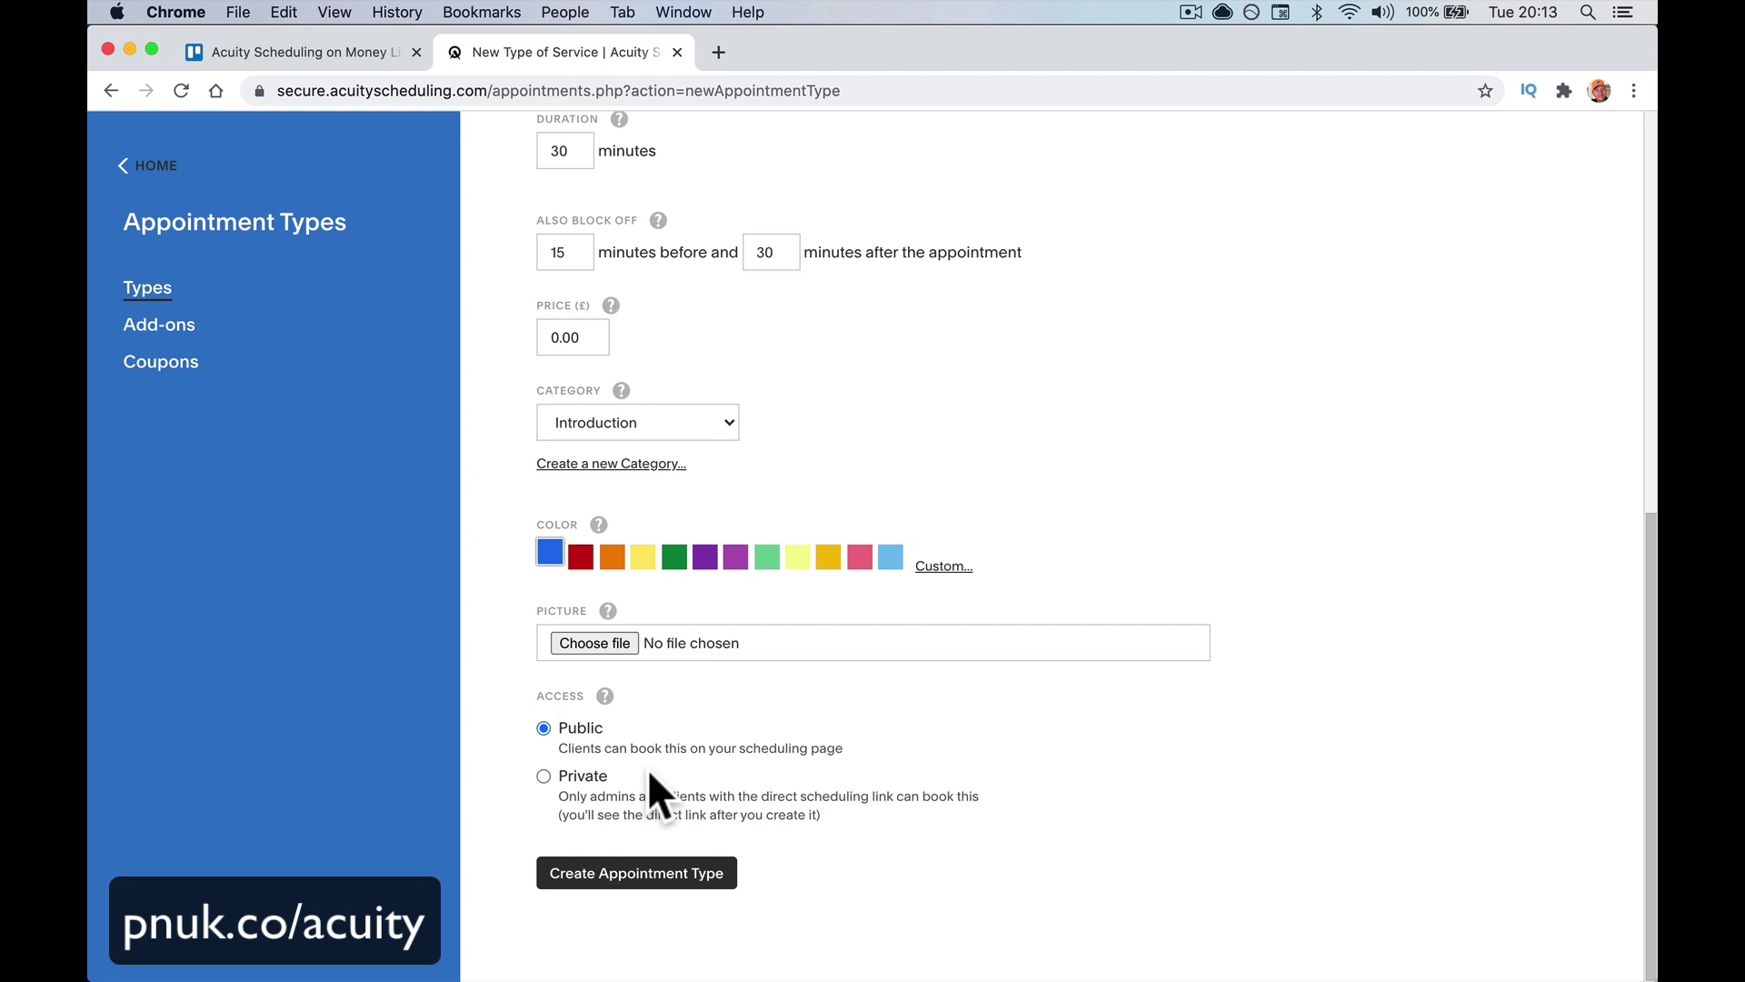
Create the Introductory Meeting appointment type and follow its Direct Scheduling Link
click(631, 887)
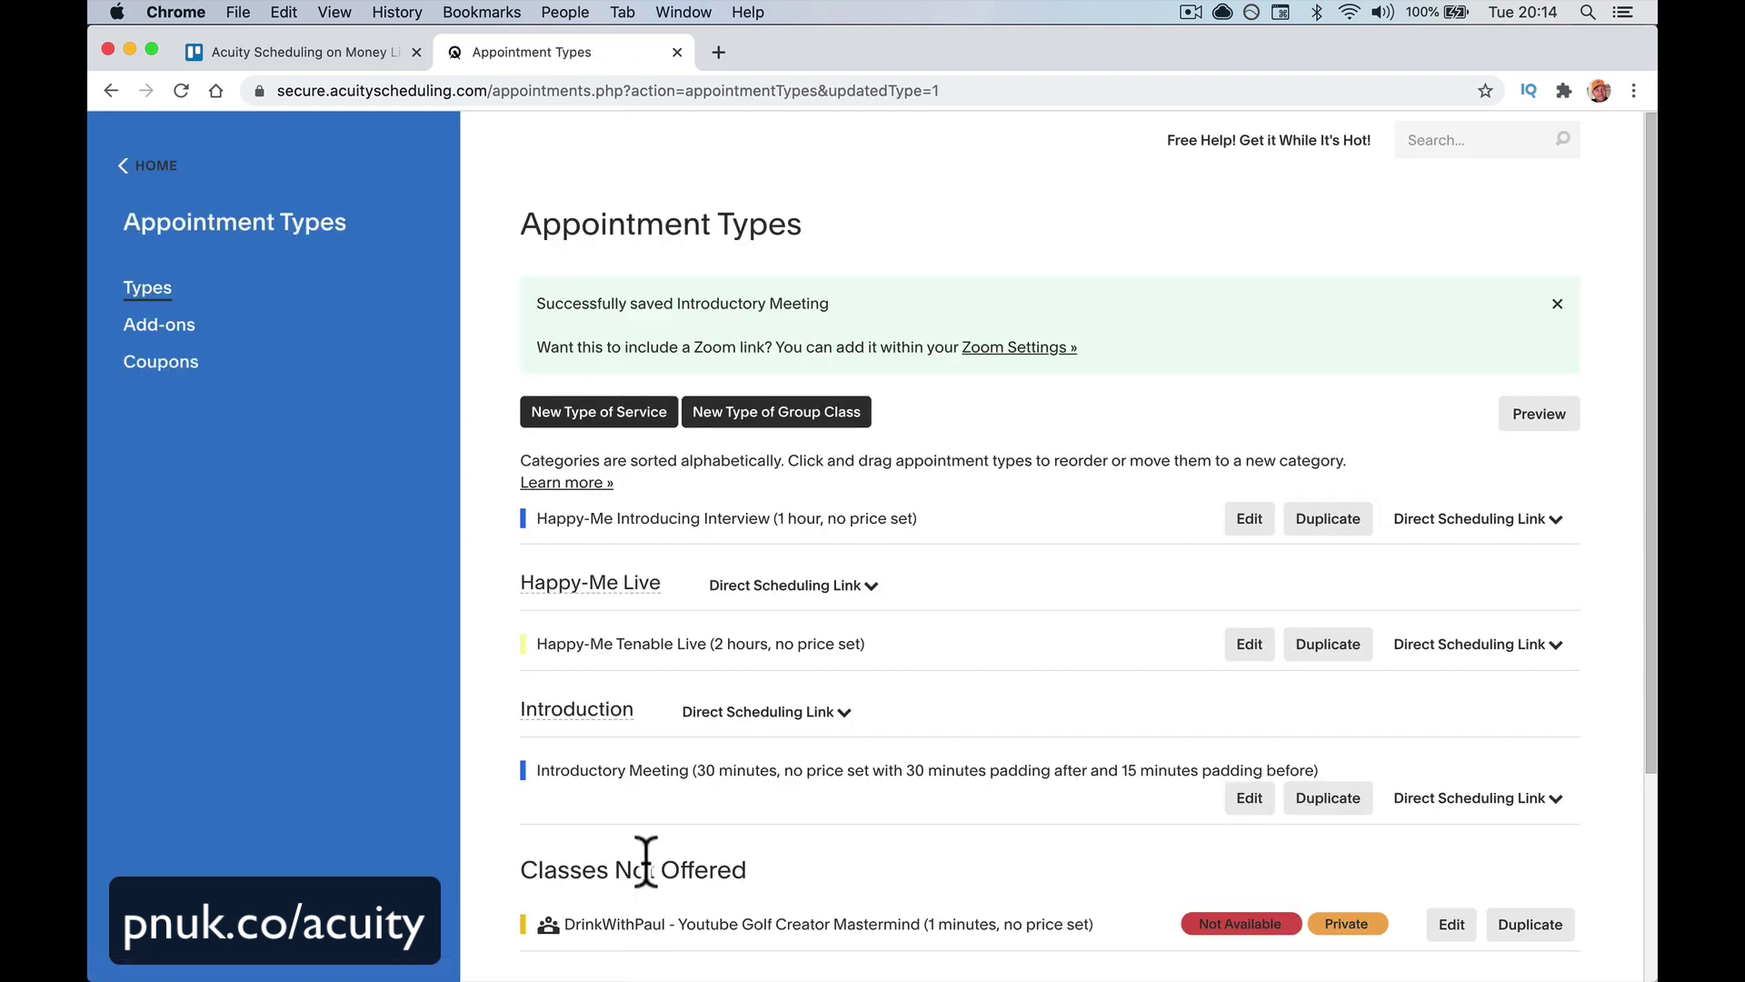
scroll(663, 831, down, 5)
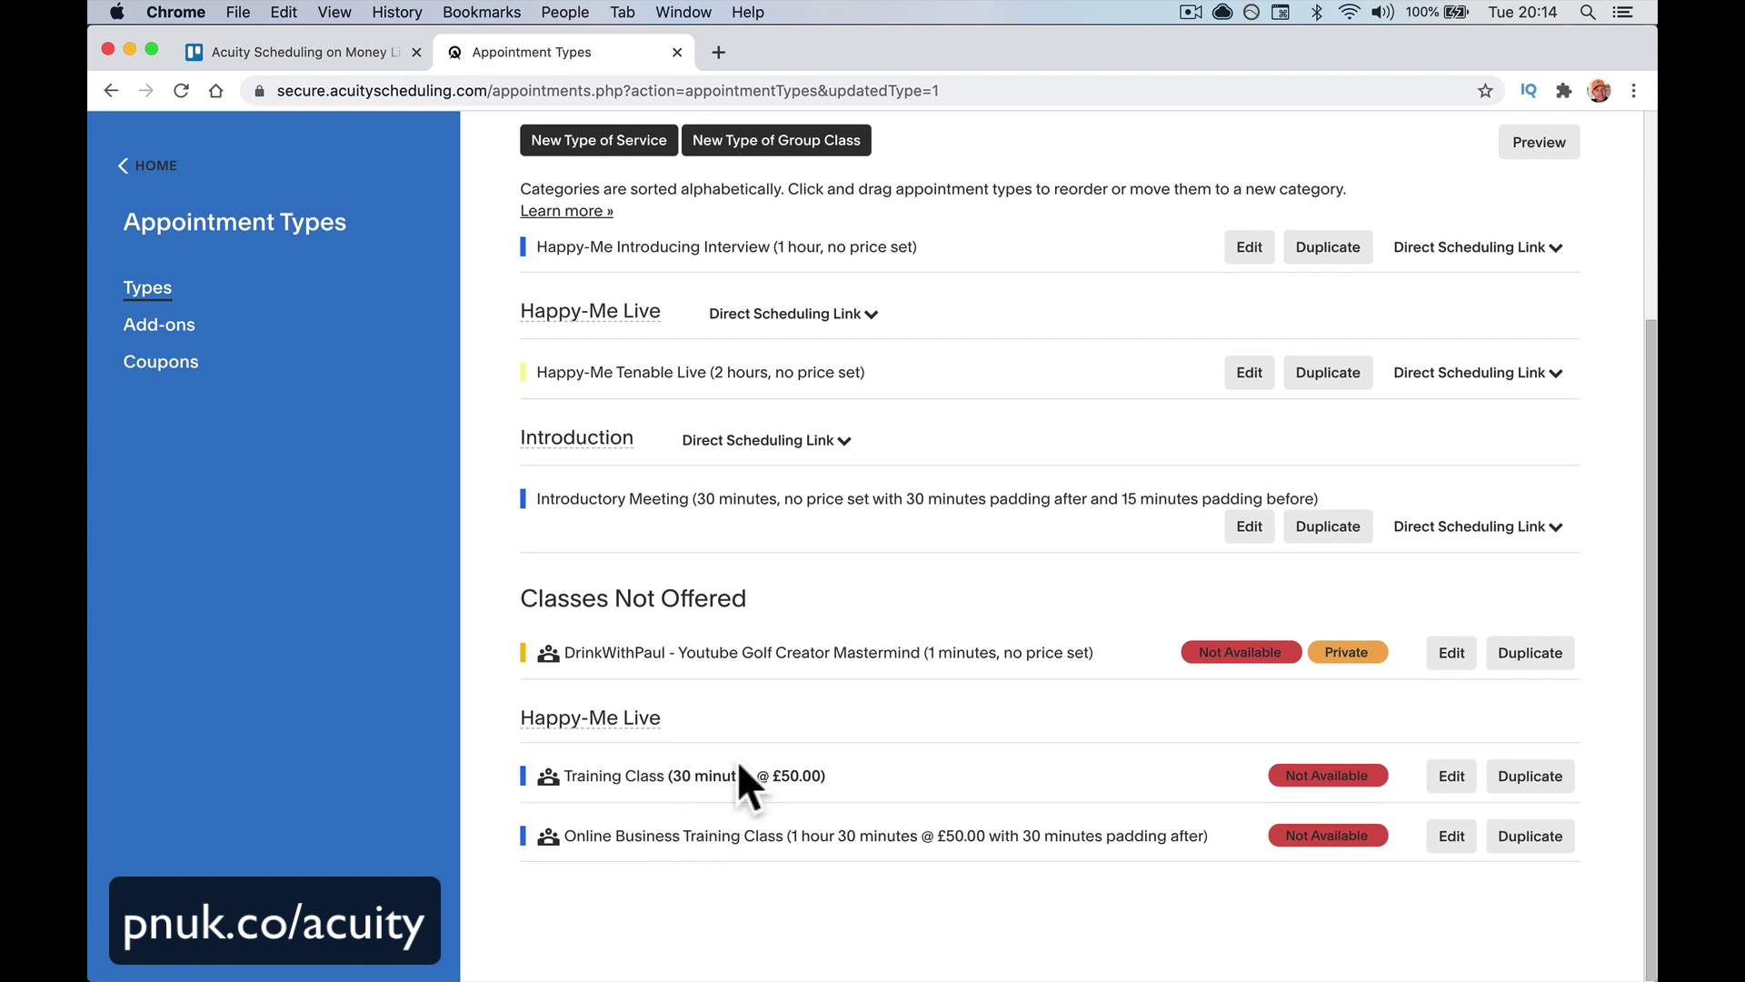
scroll(738, 772, up, 3)
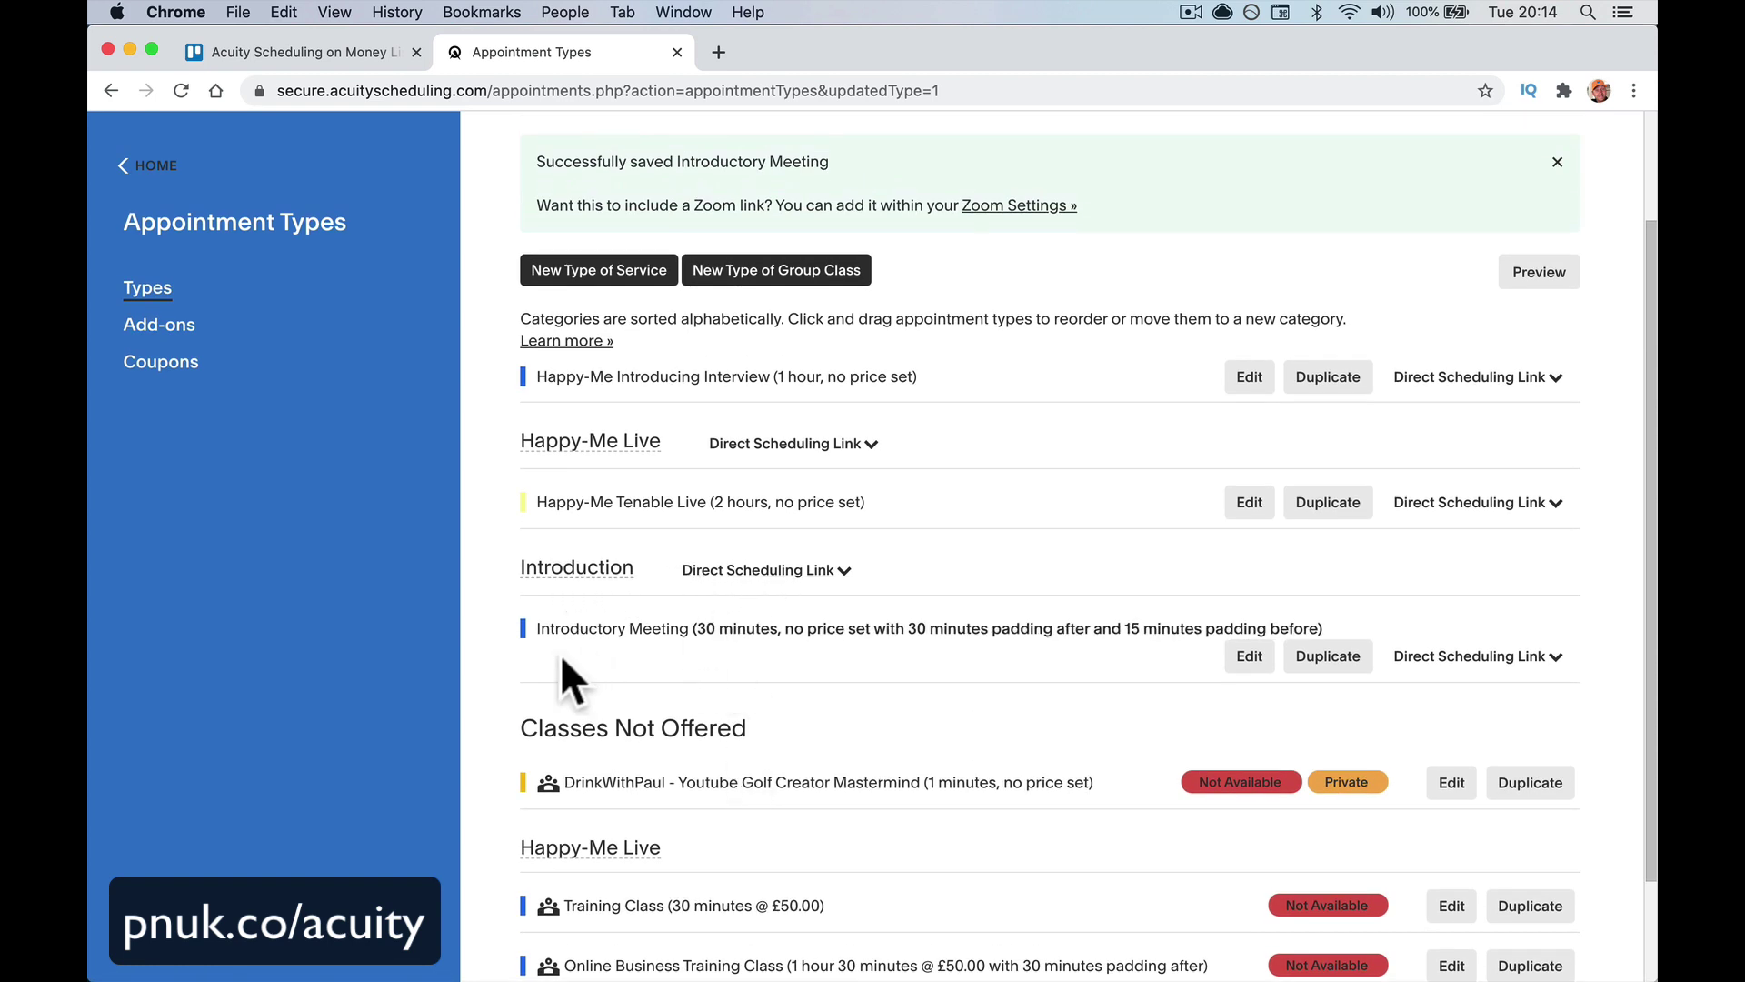
click(1532, 658)
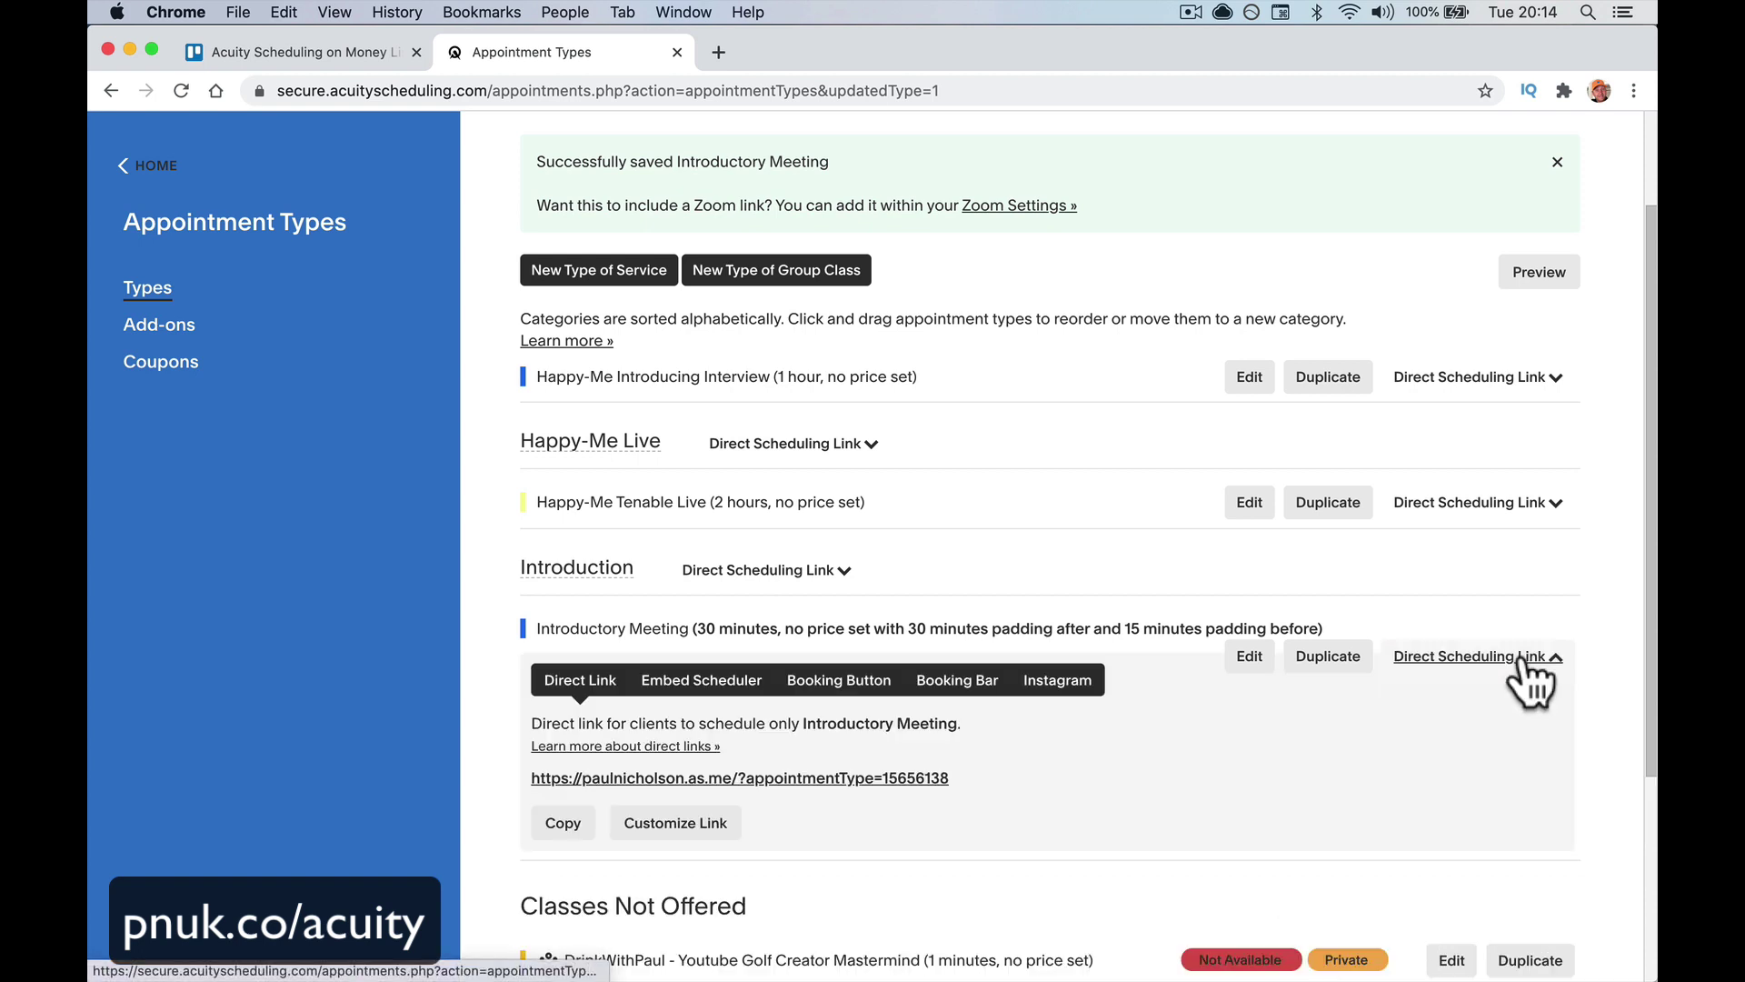
click(860, 777)
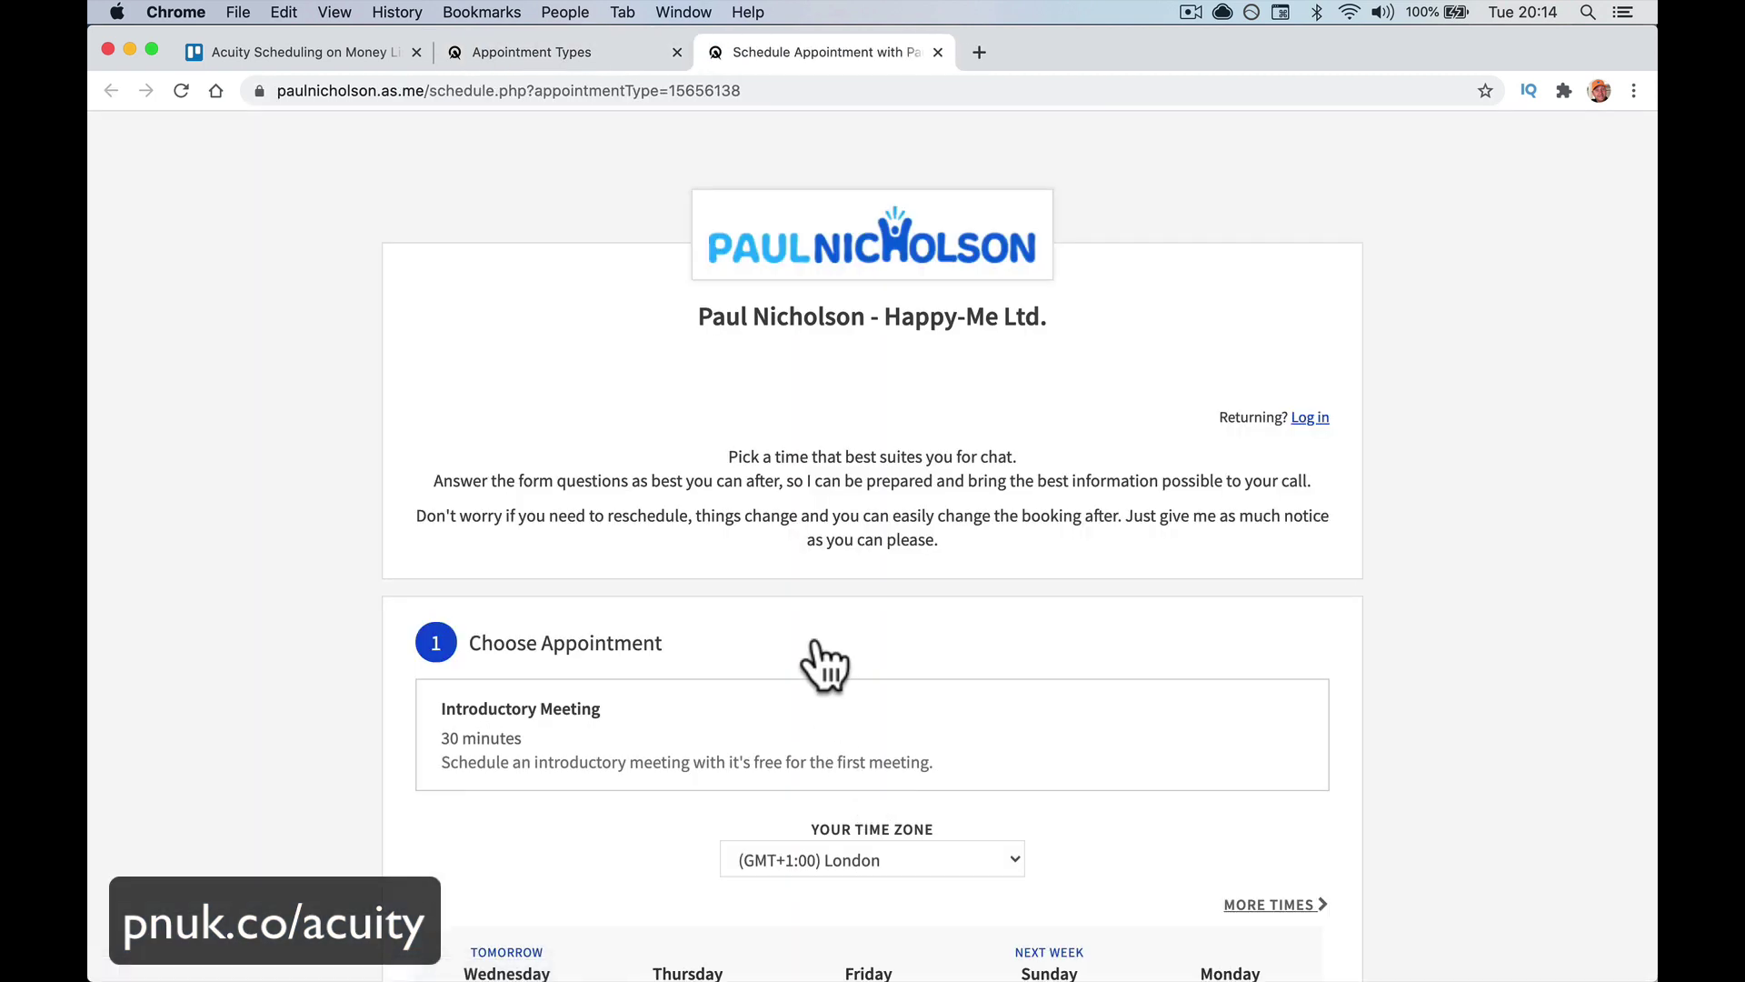
Strip the ?appointmentType filter from the URL to load the full /schedule.php booking page
scroll(810, 536, down, 5)
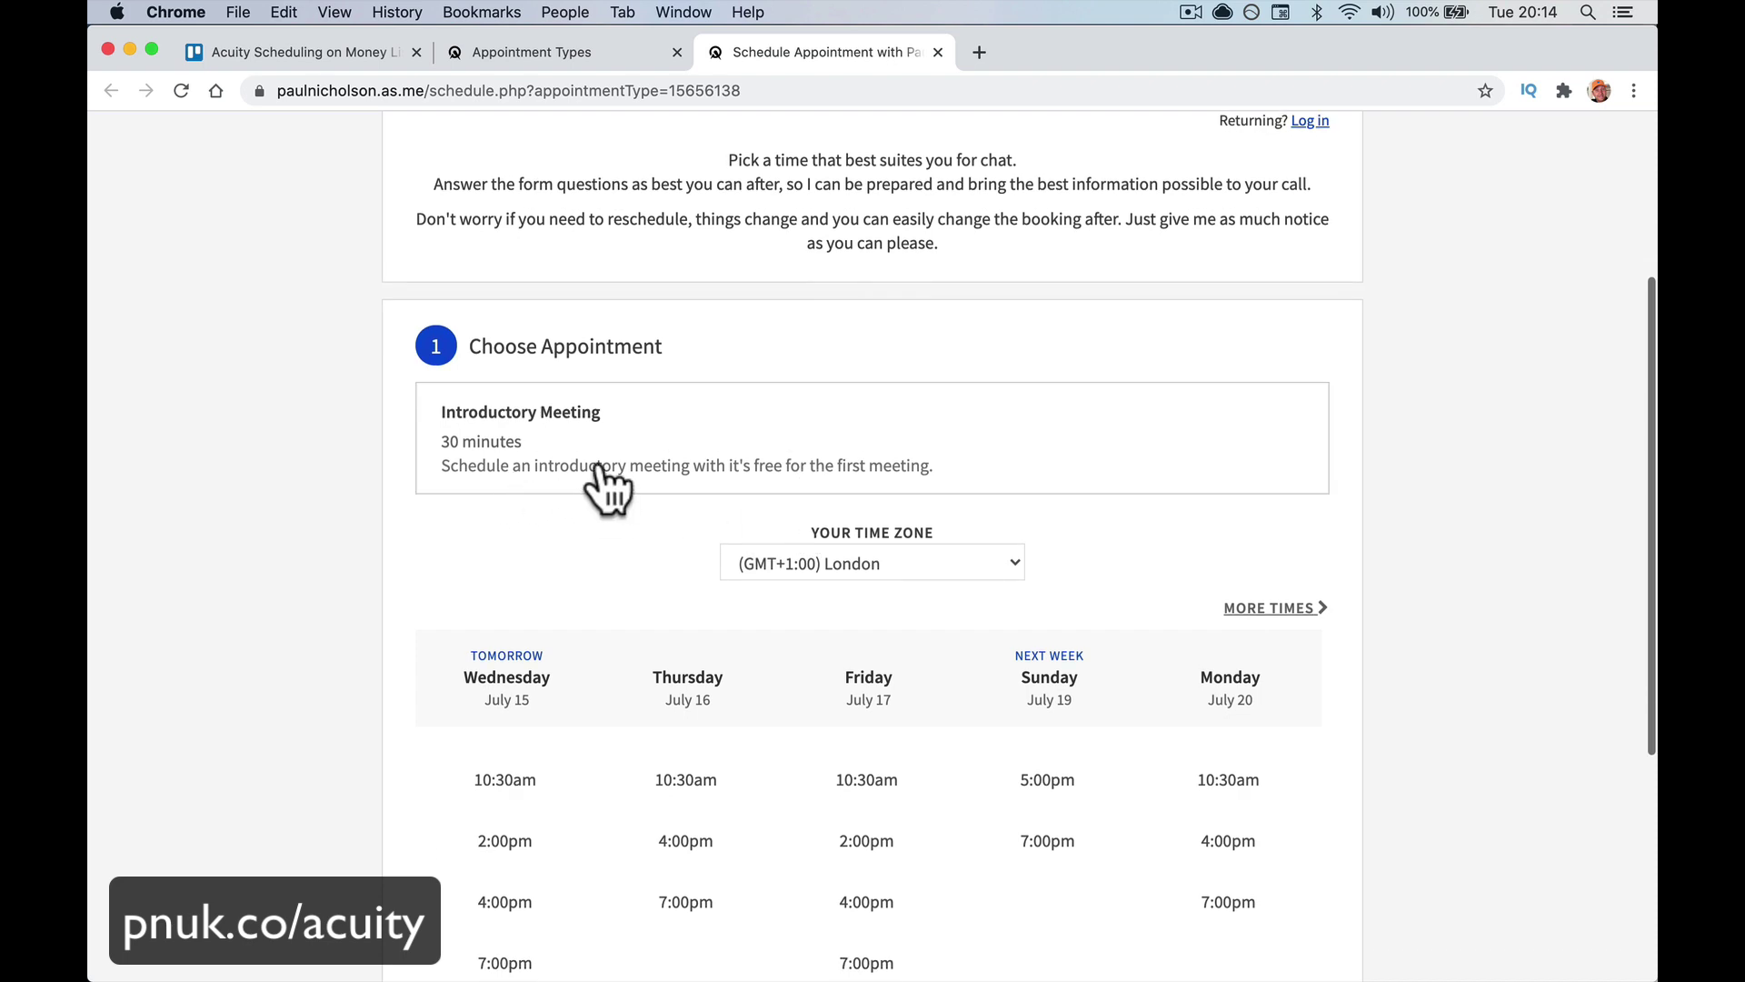
scroll(749, 755, down, 4)
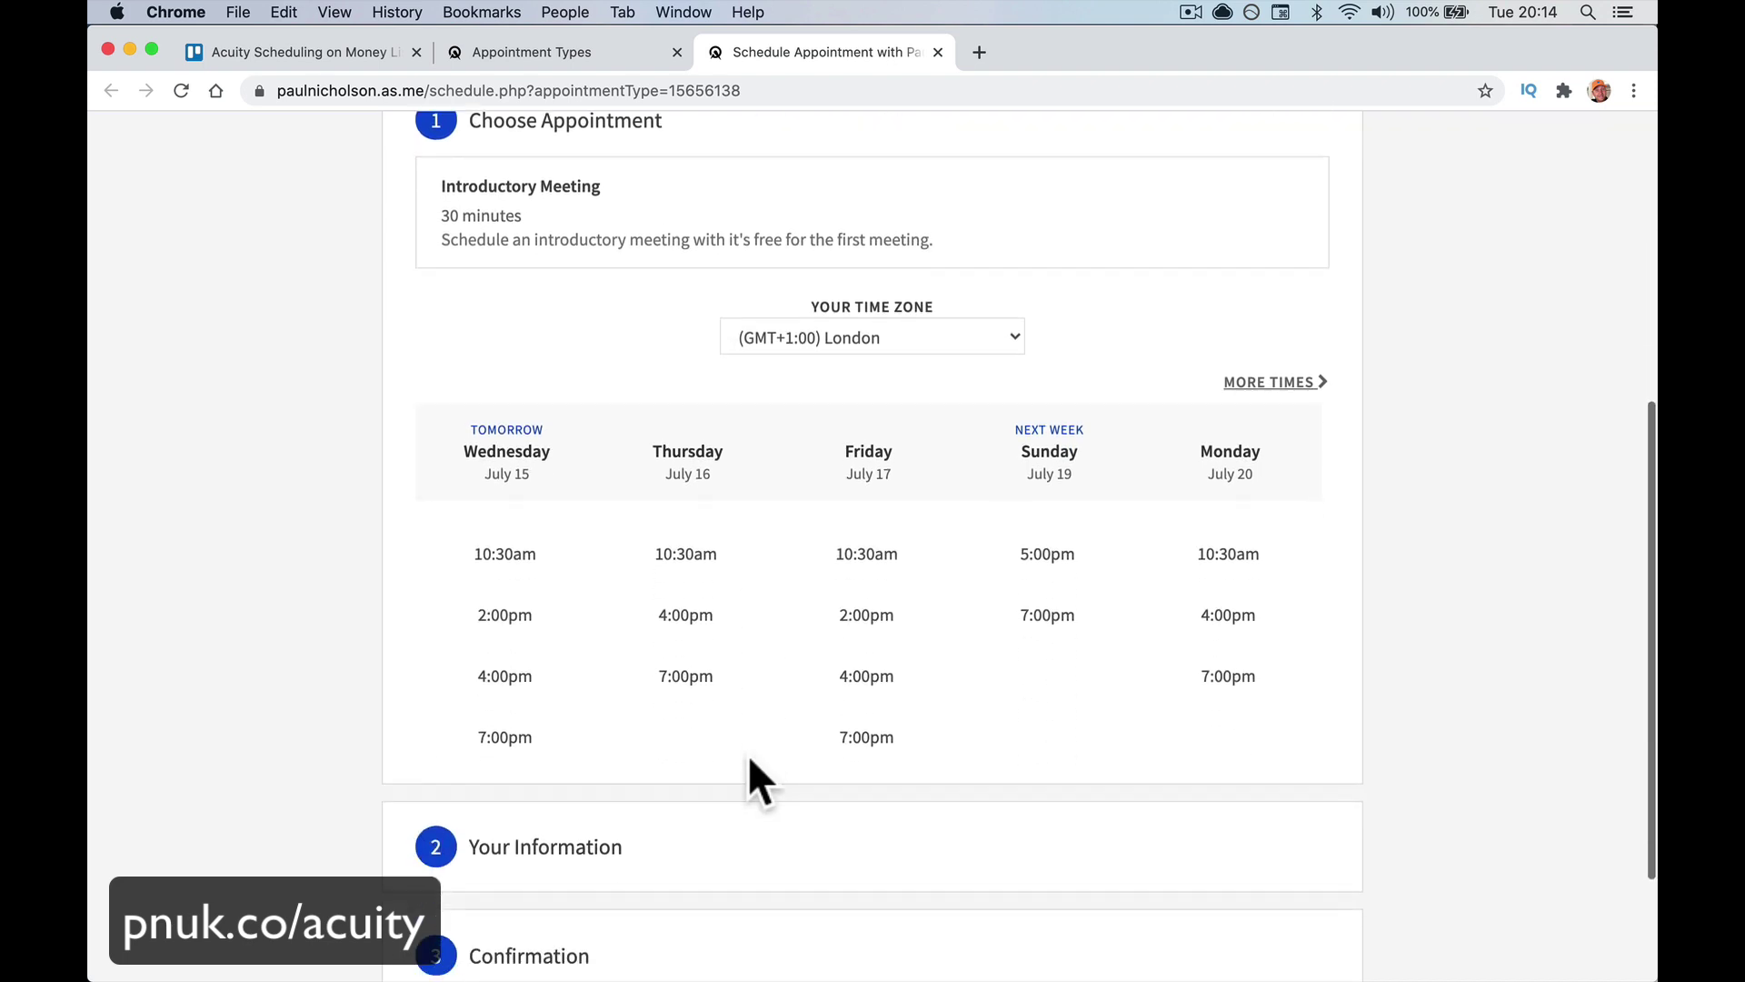
scroll(813, 536, up, 4)
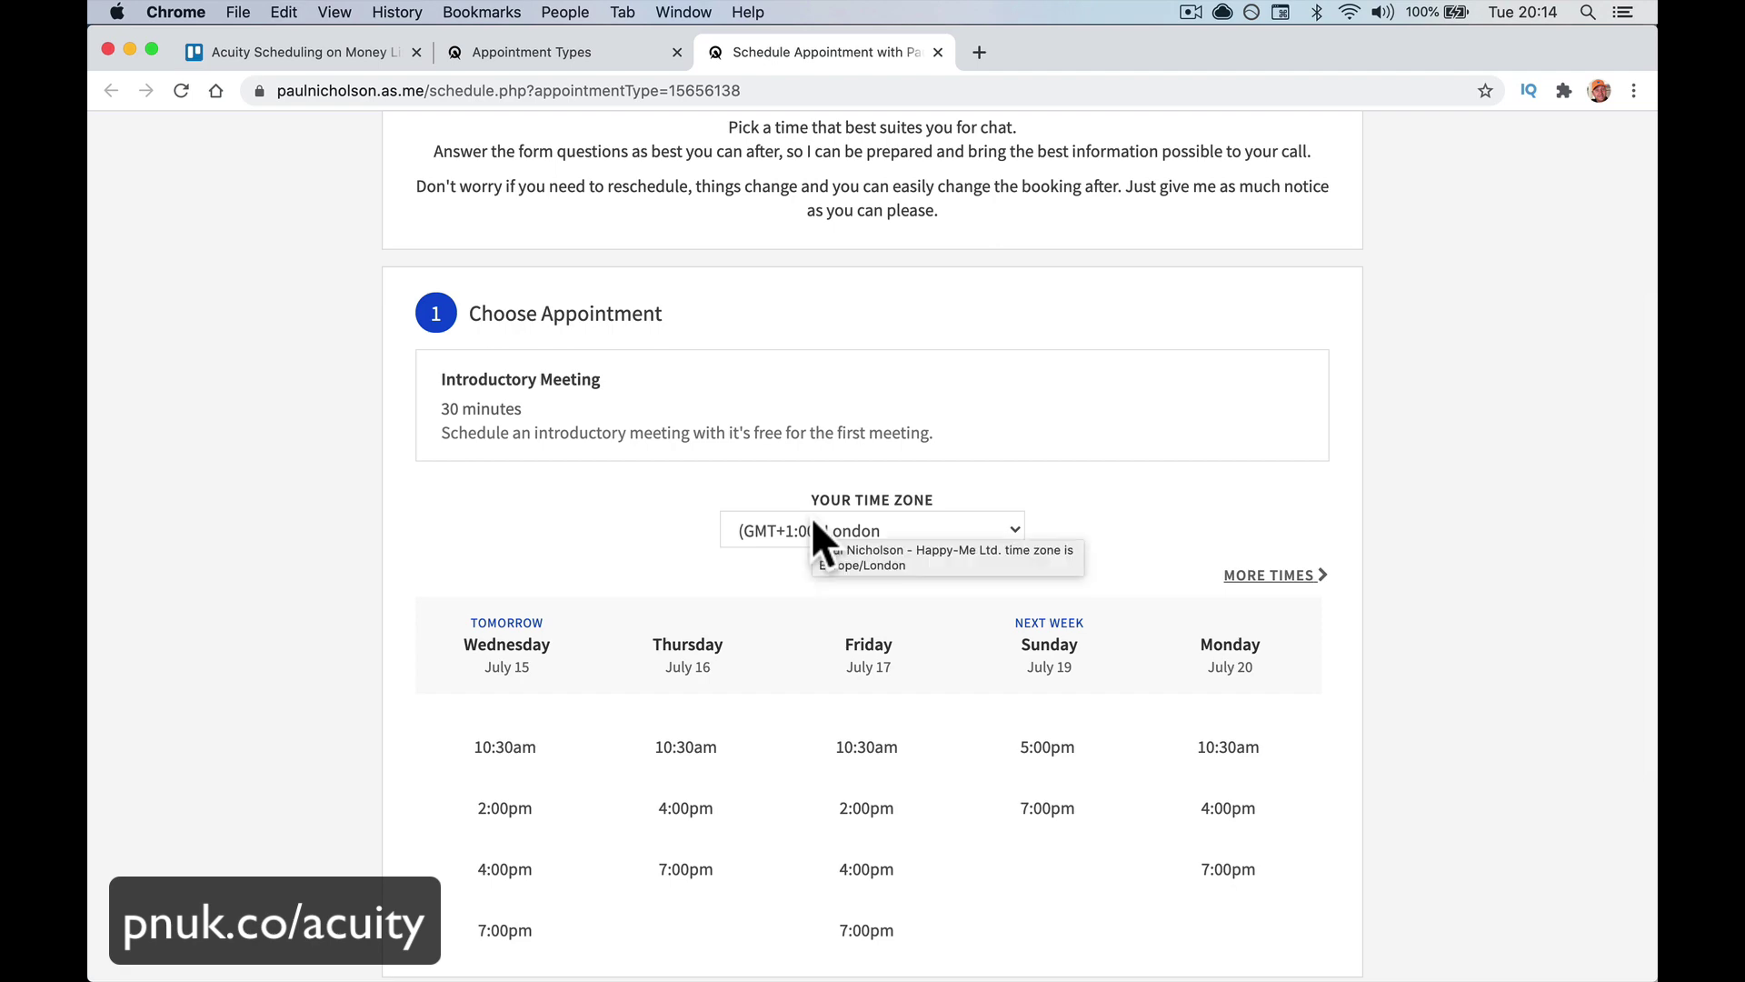
scroll(814, 525, up, 5)
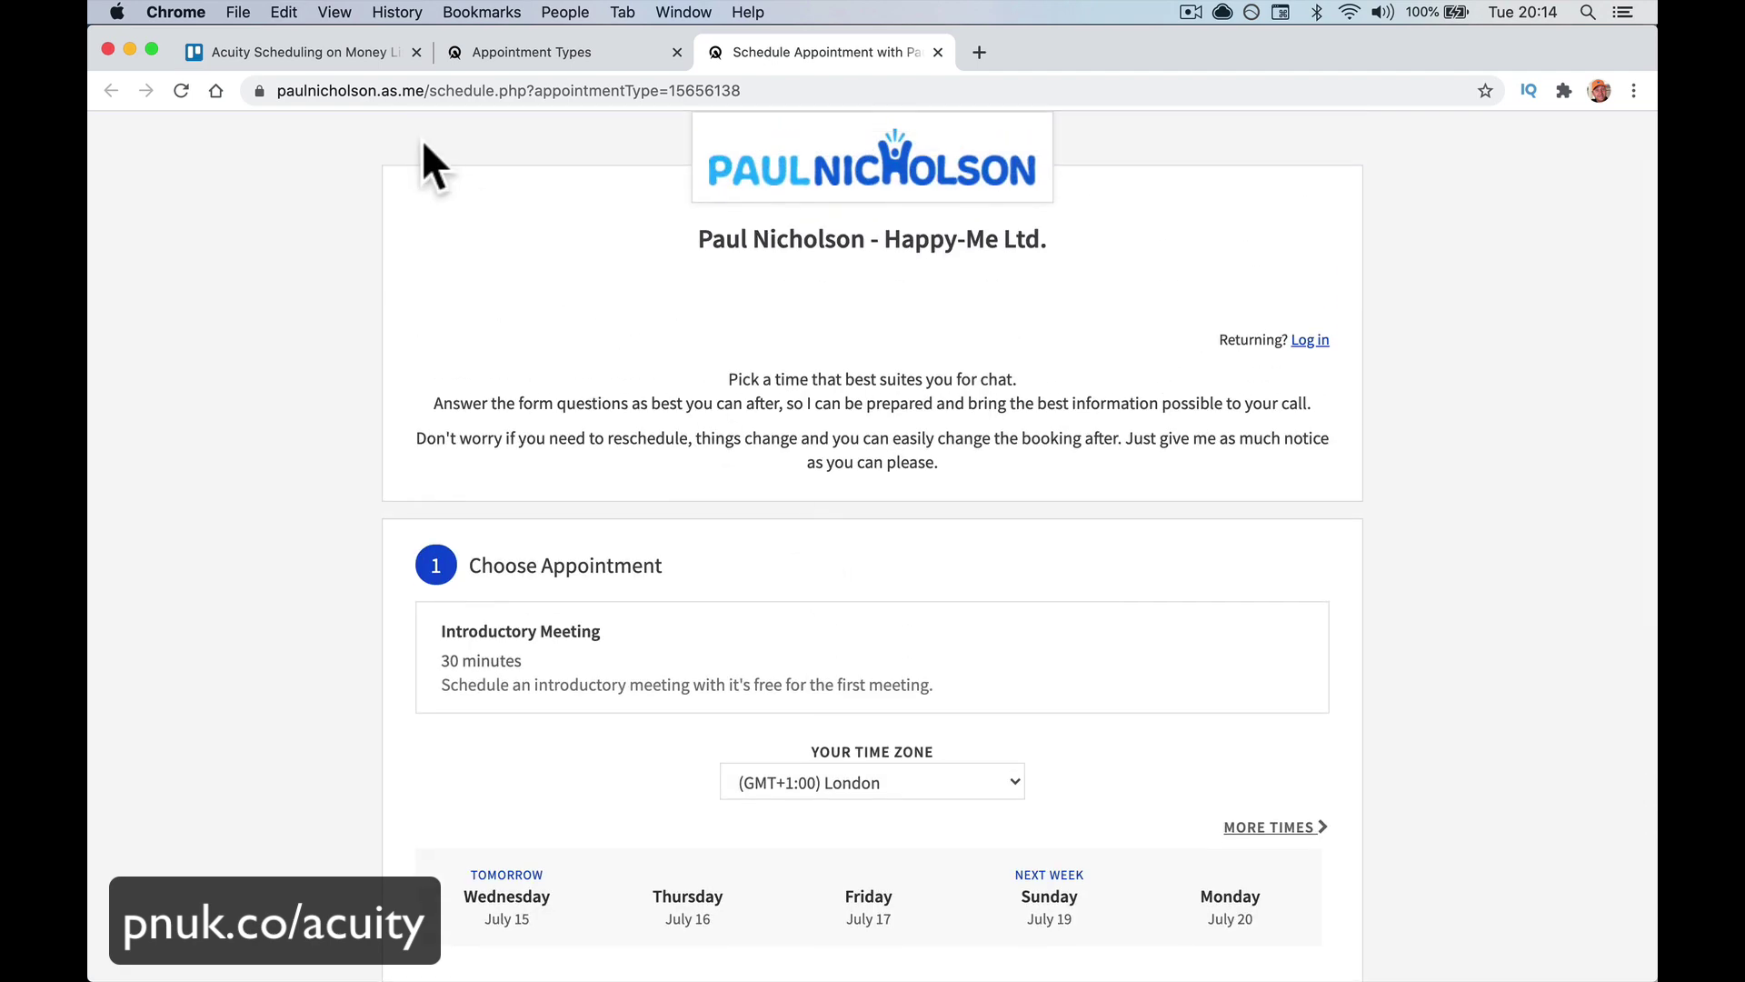
drag(425, 91, 436, 134)
key(BackSpace)
key(Return)
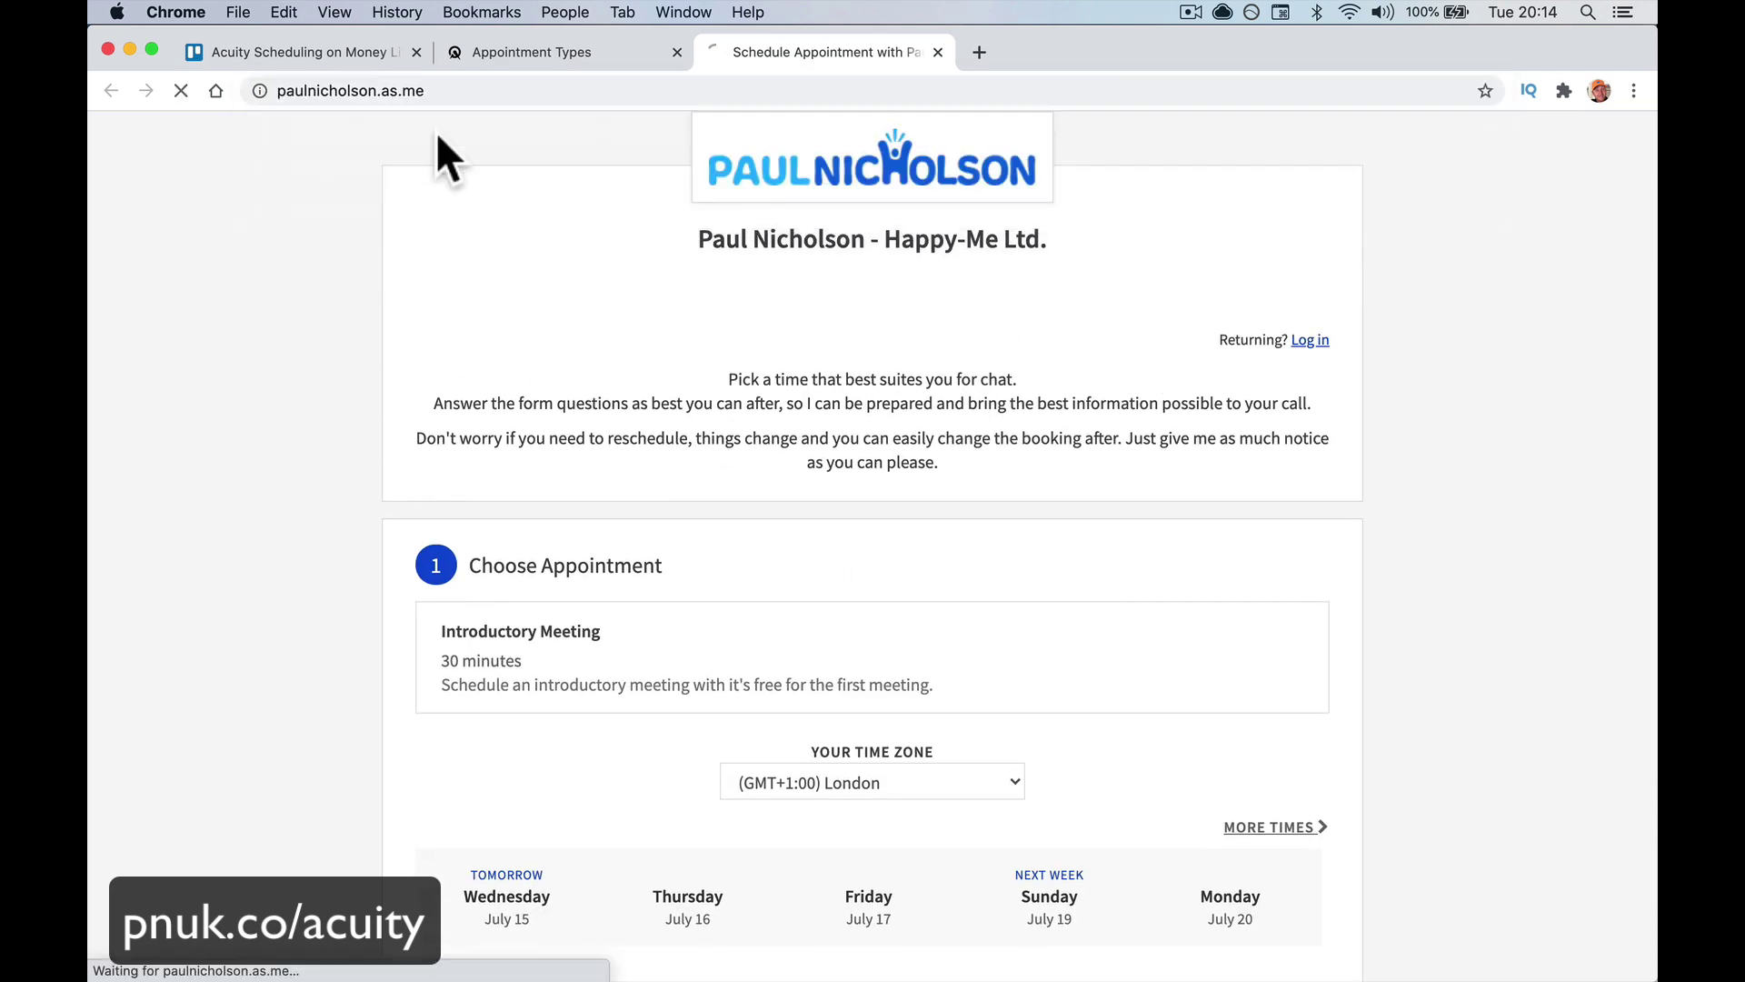
scroll(459, 238, down, 10)
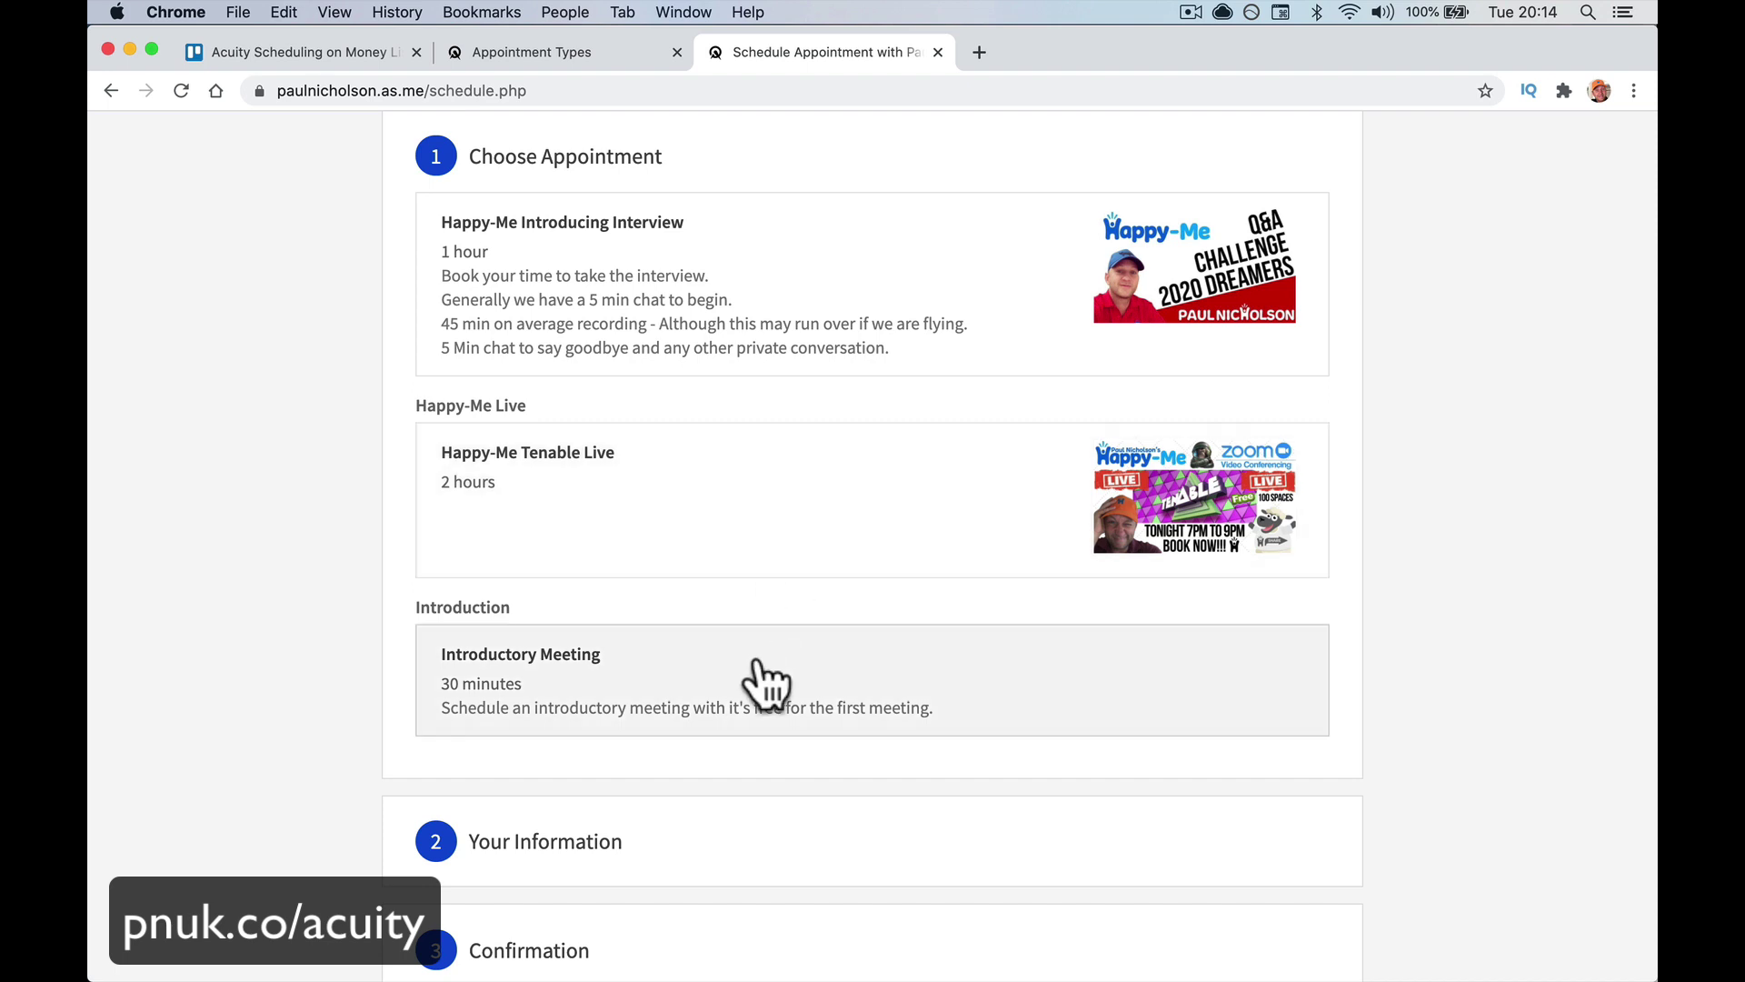
Choose the Introductory Meeting at the Wednesday, July 15, 2:00pm slot
click(765, 681)
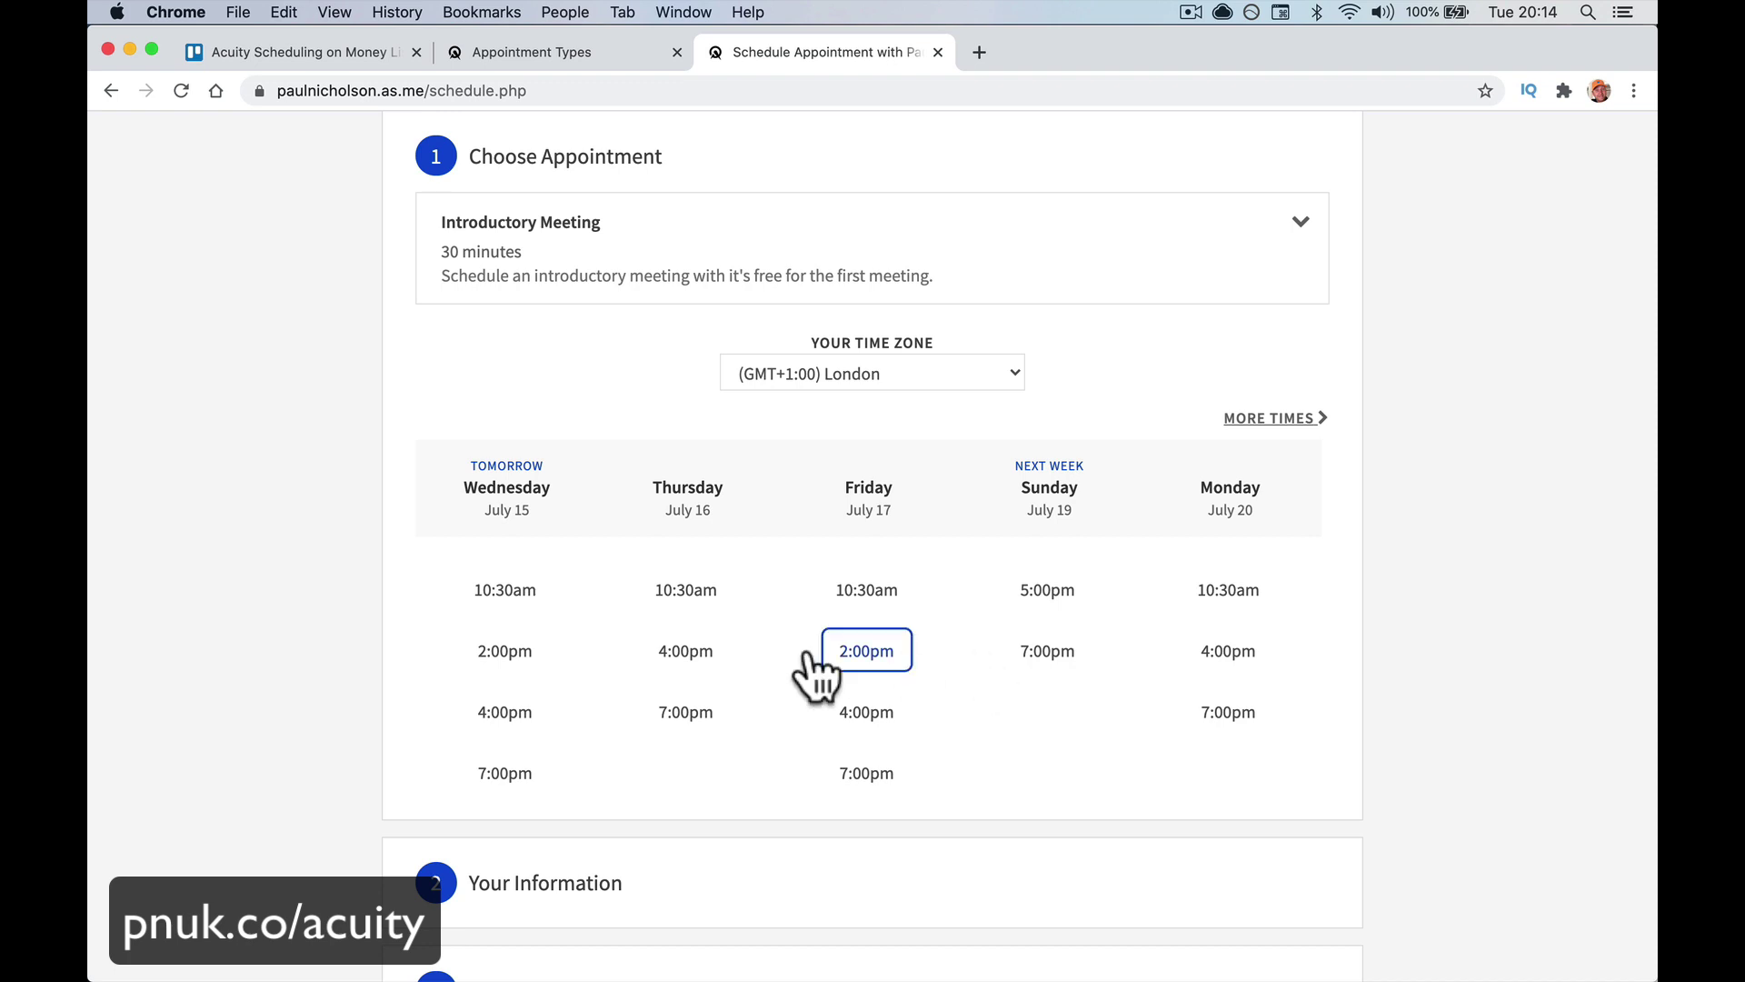
click(528, 655)
click(551, 696)
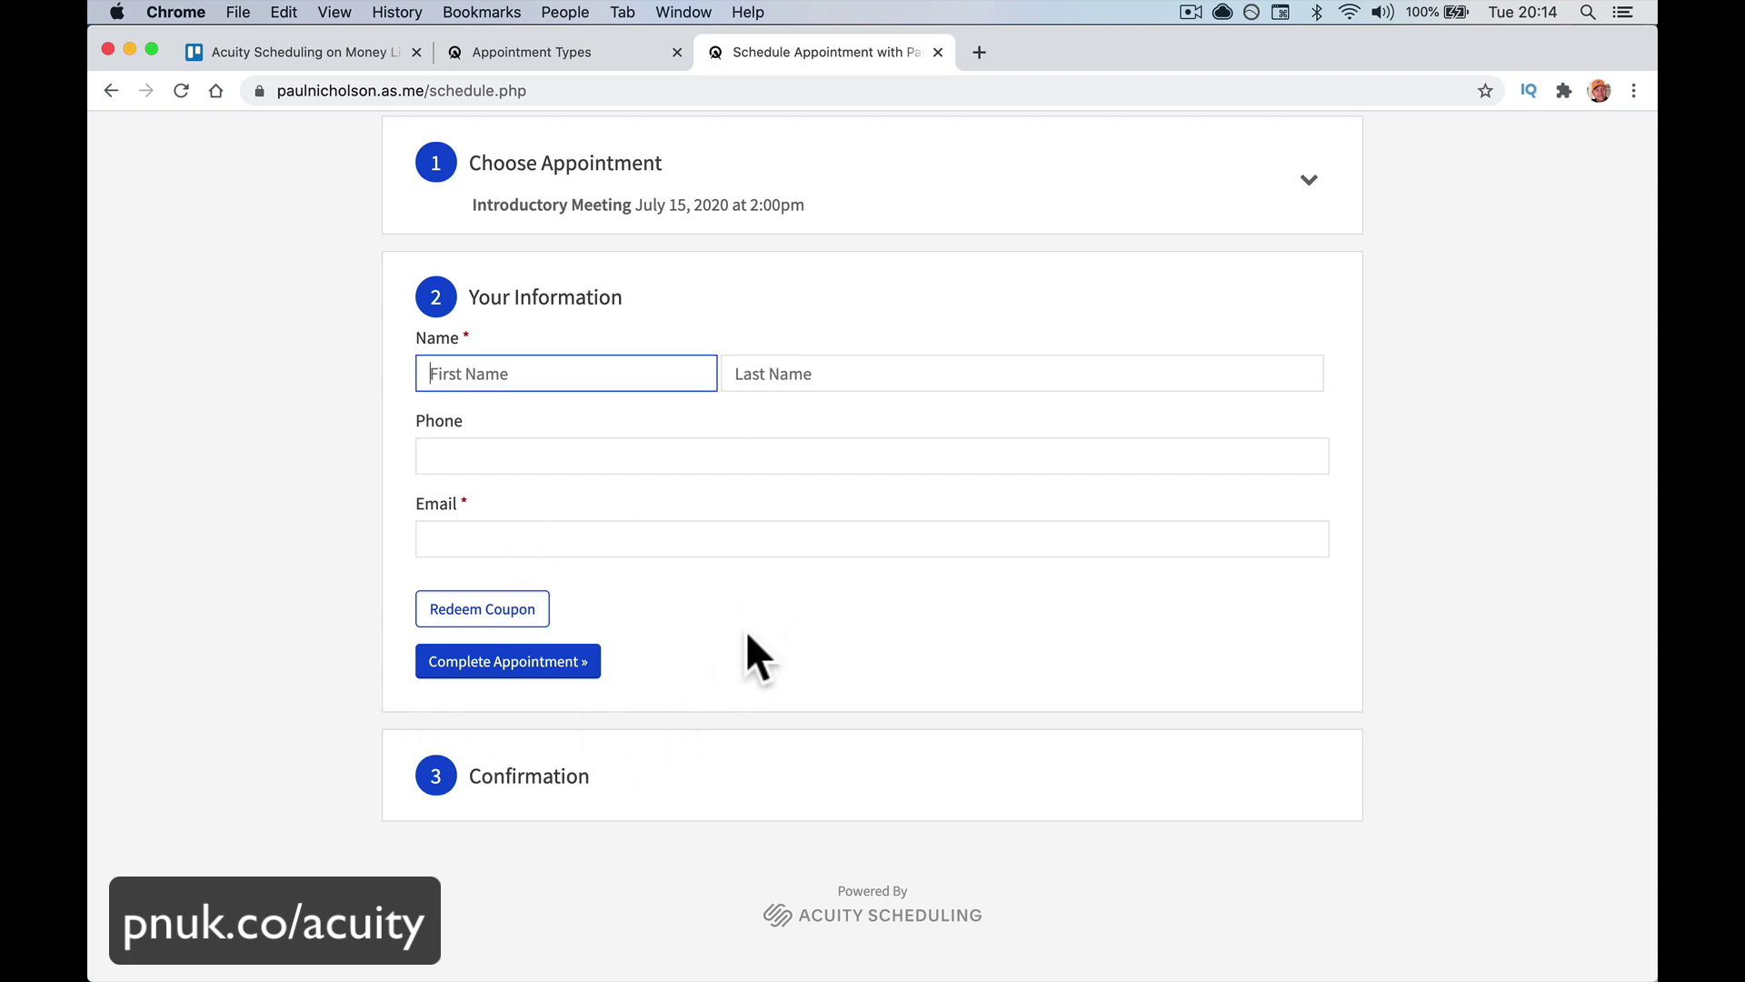
Enter first name Test, last name 2014 and a test e-mail, then complete the appointment
text(Test)
key(Tab)
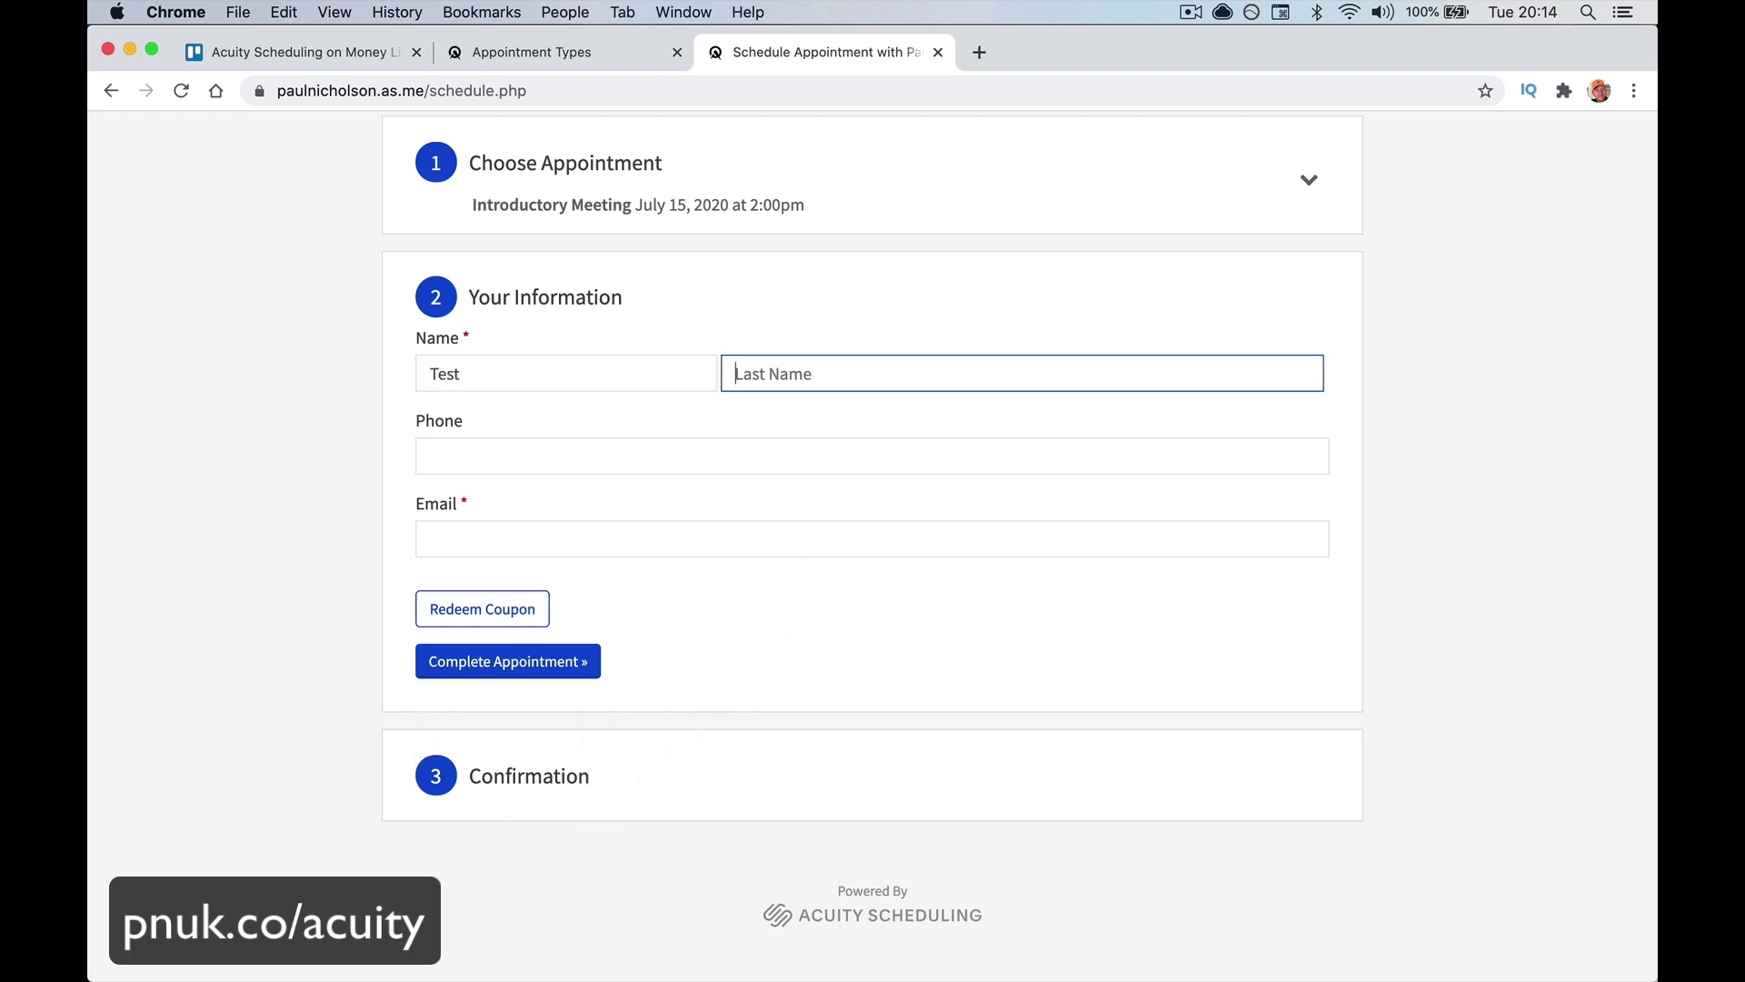
text(2014)
key(Tab)
key(Tab)
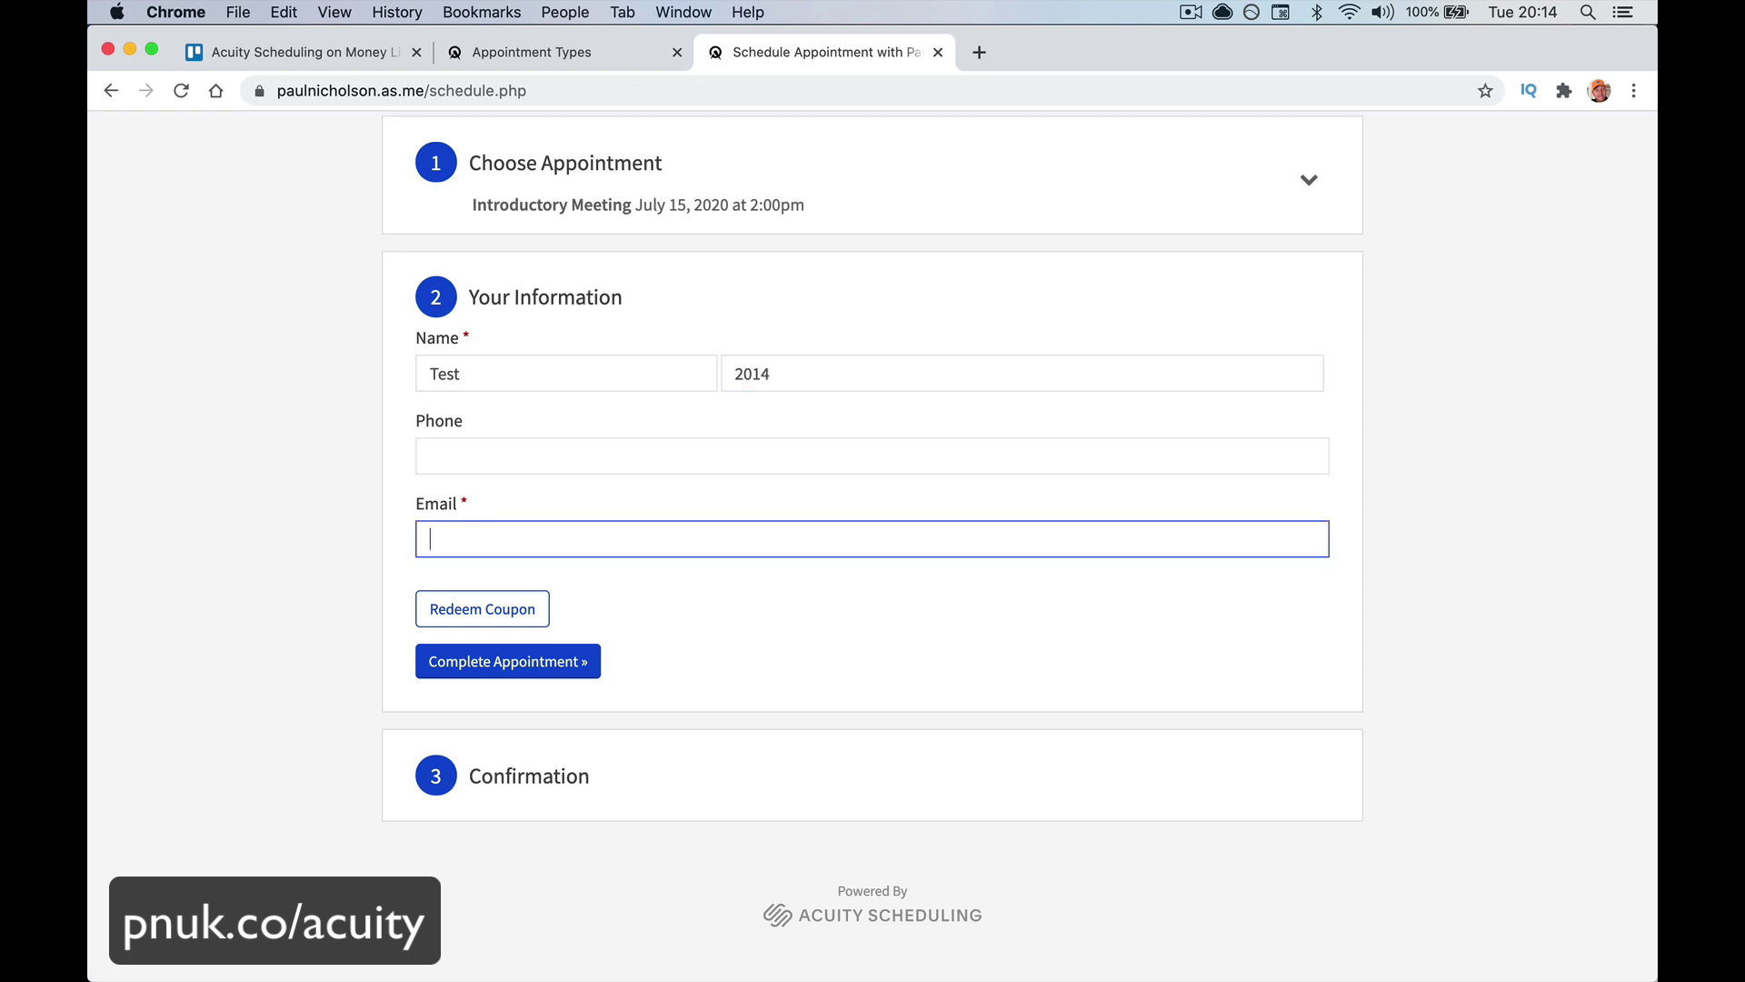
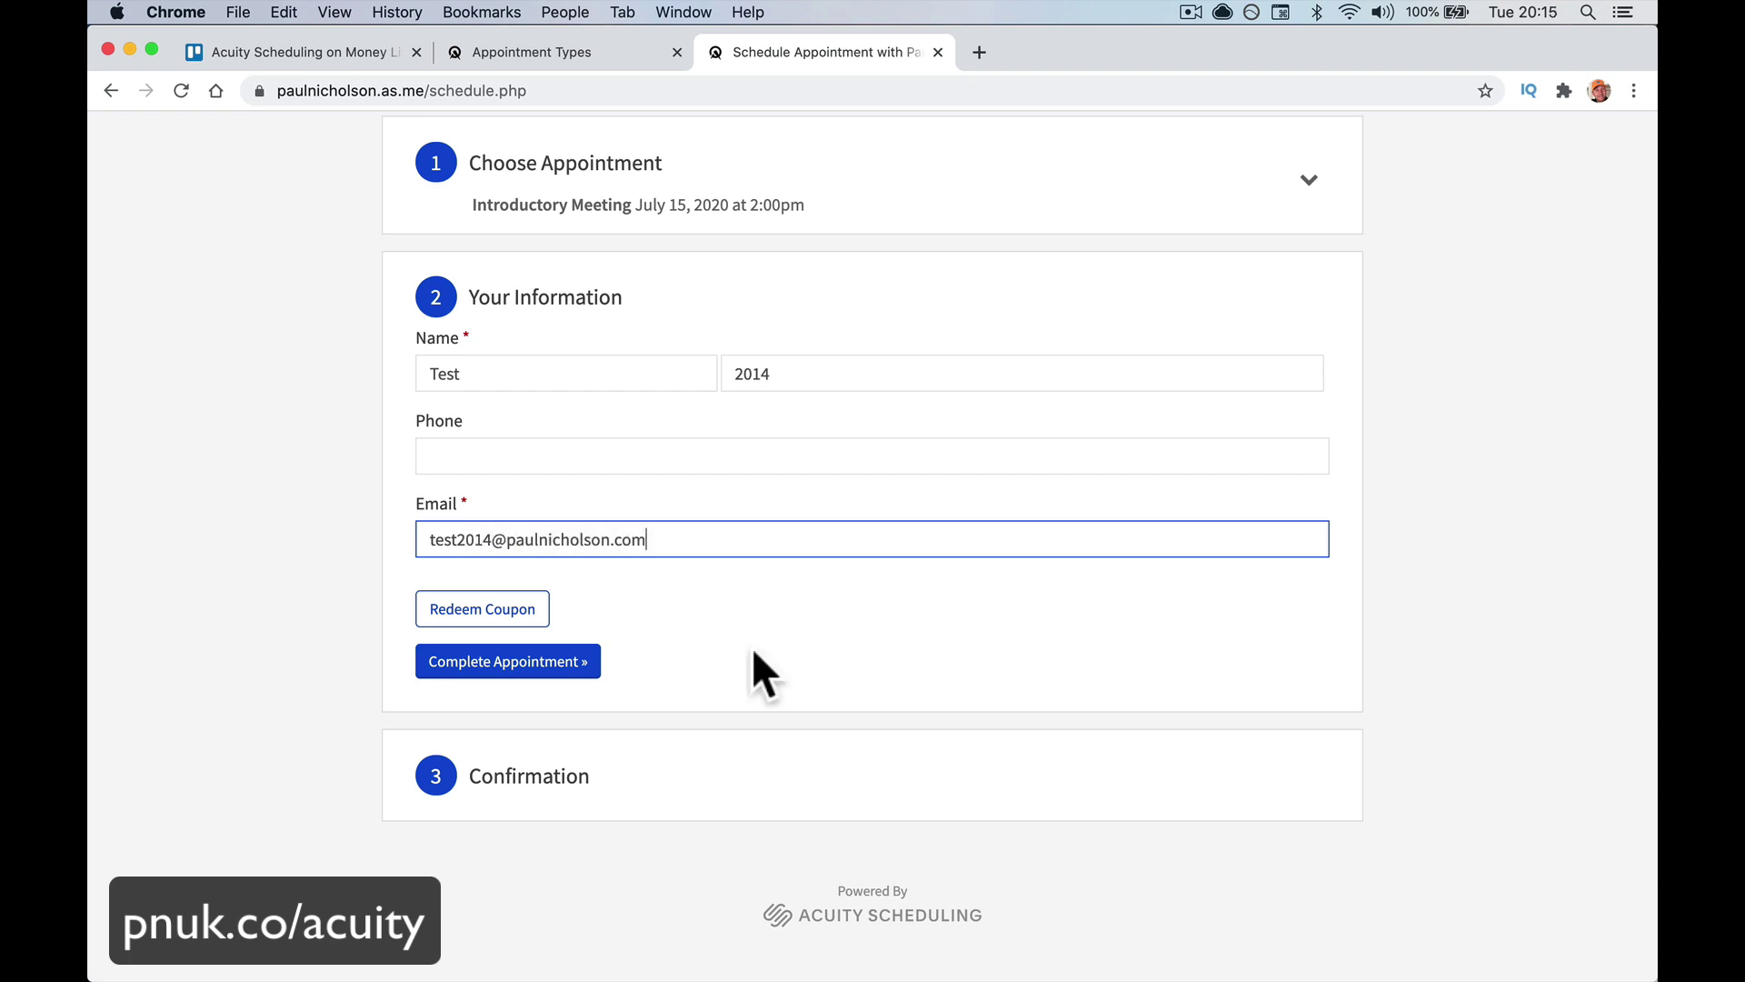
click(510, 610)
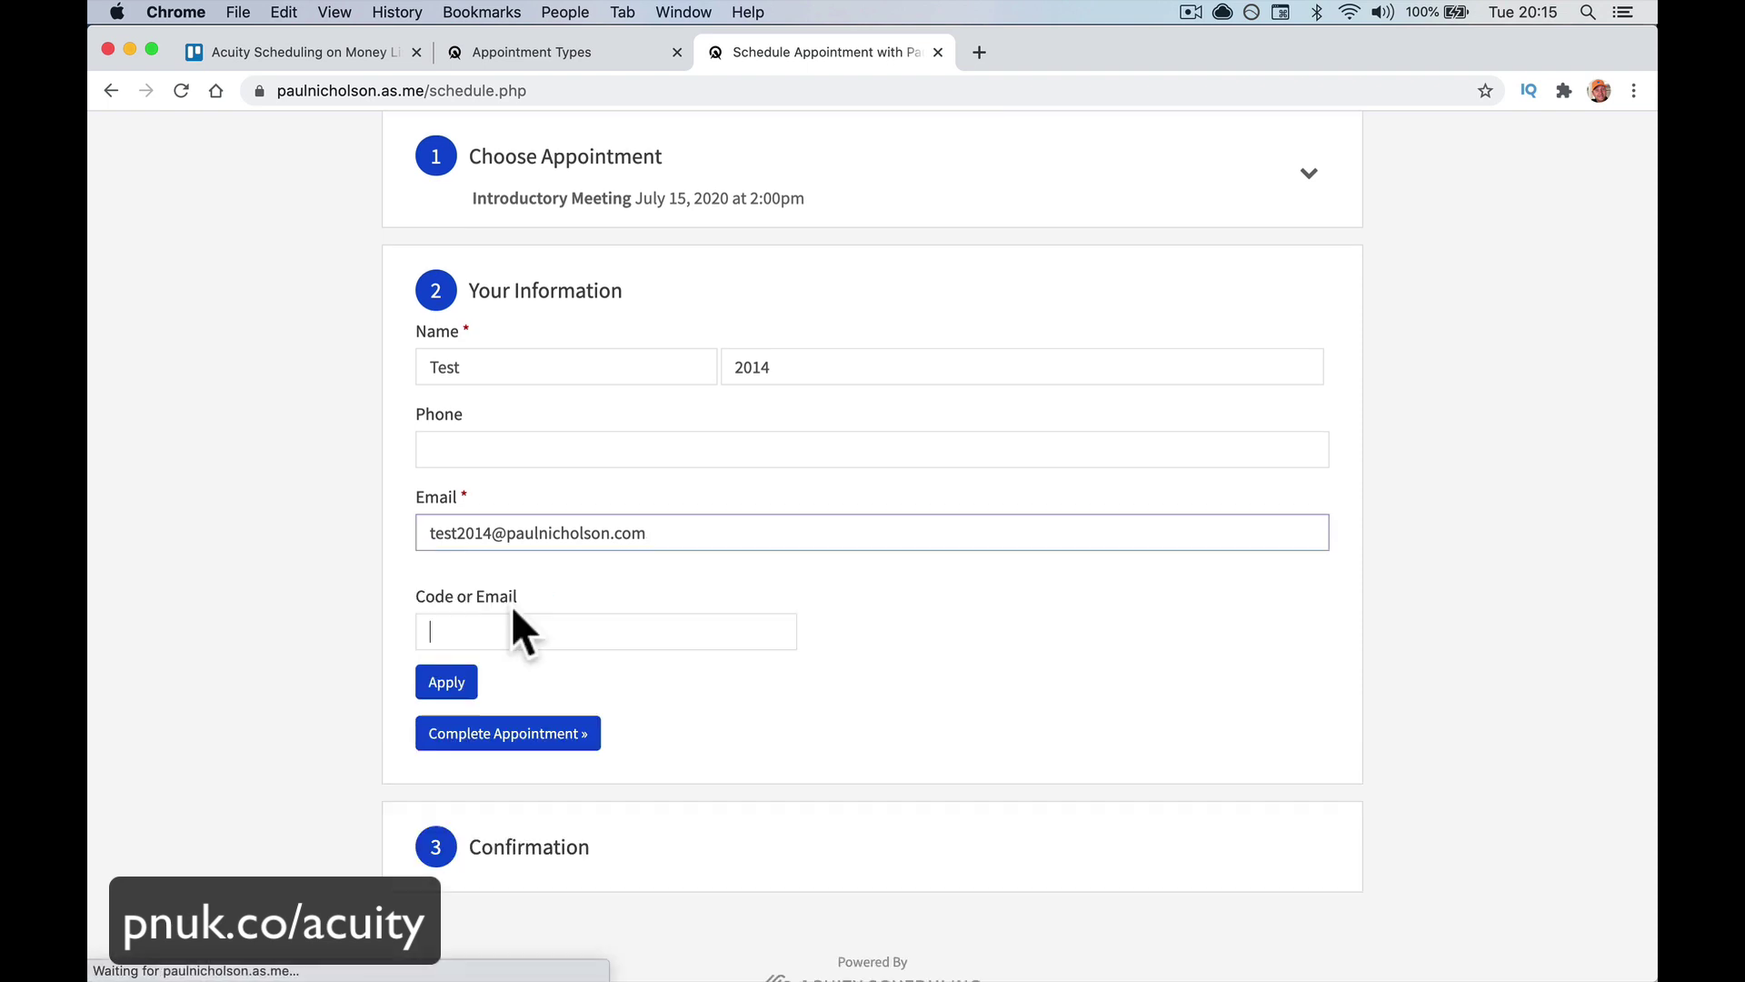
click(551, 736)
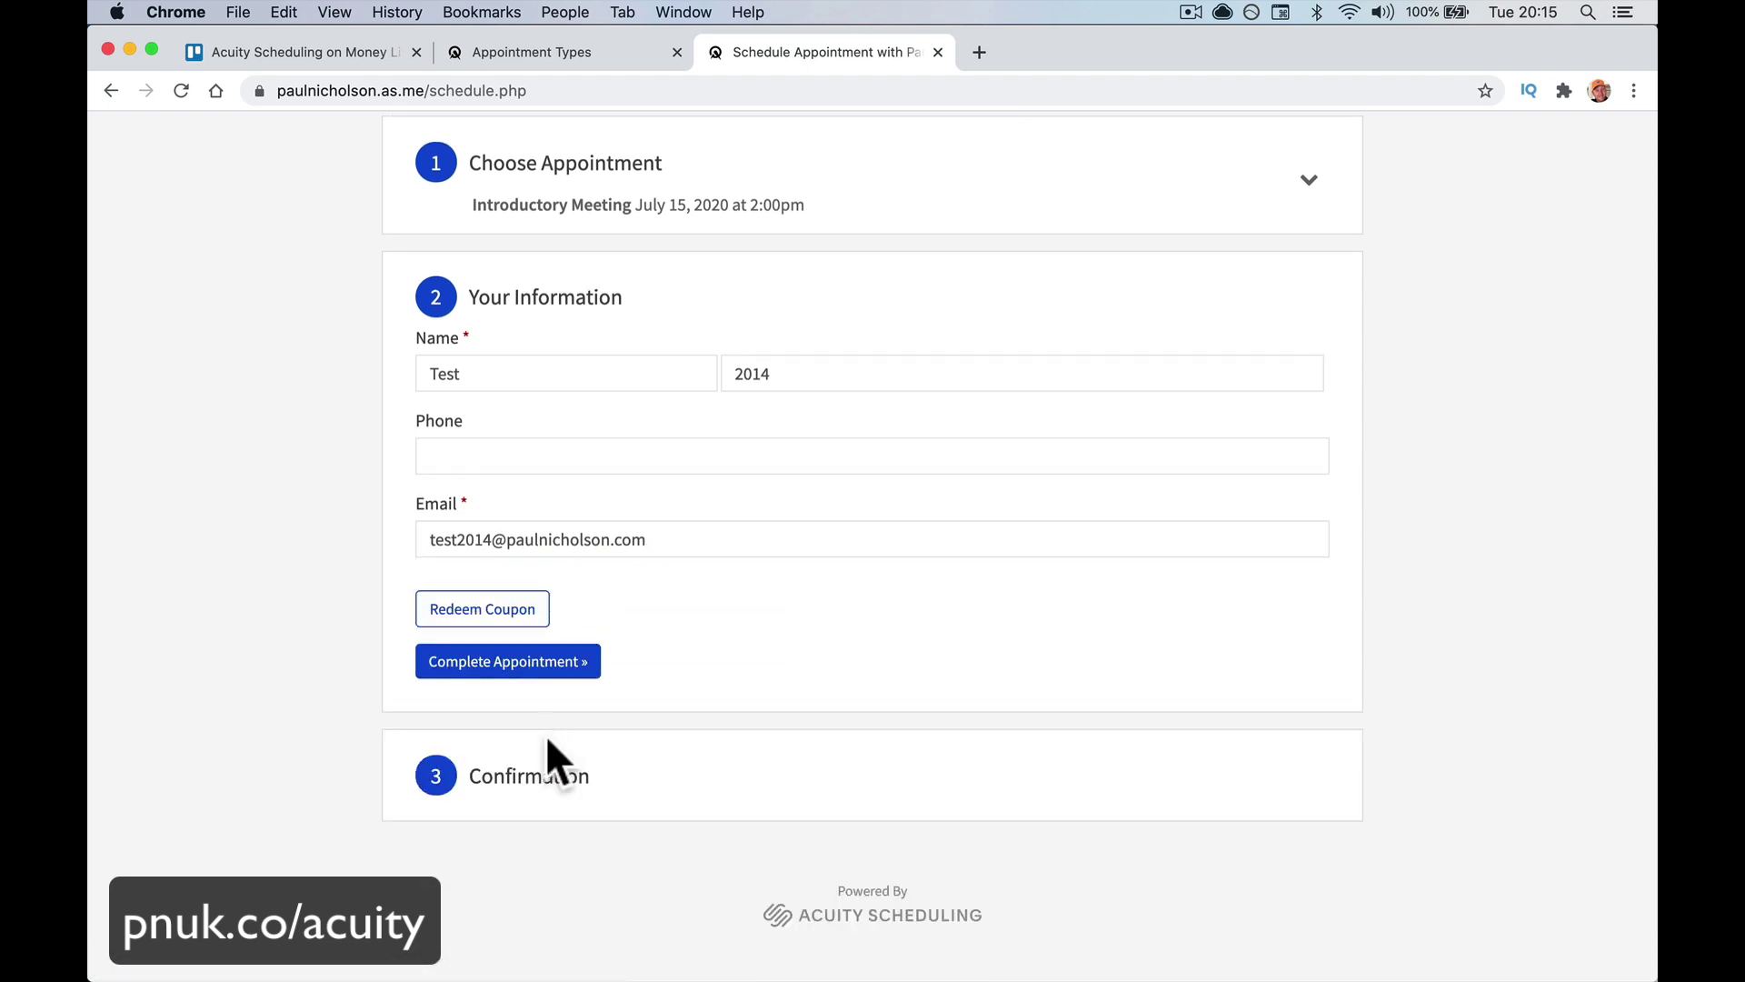
click(553, 662)
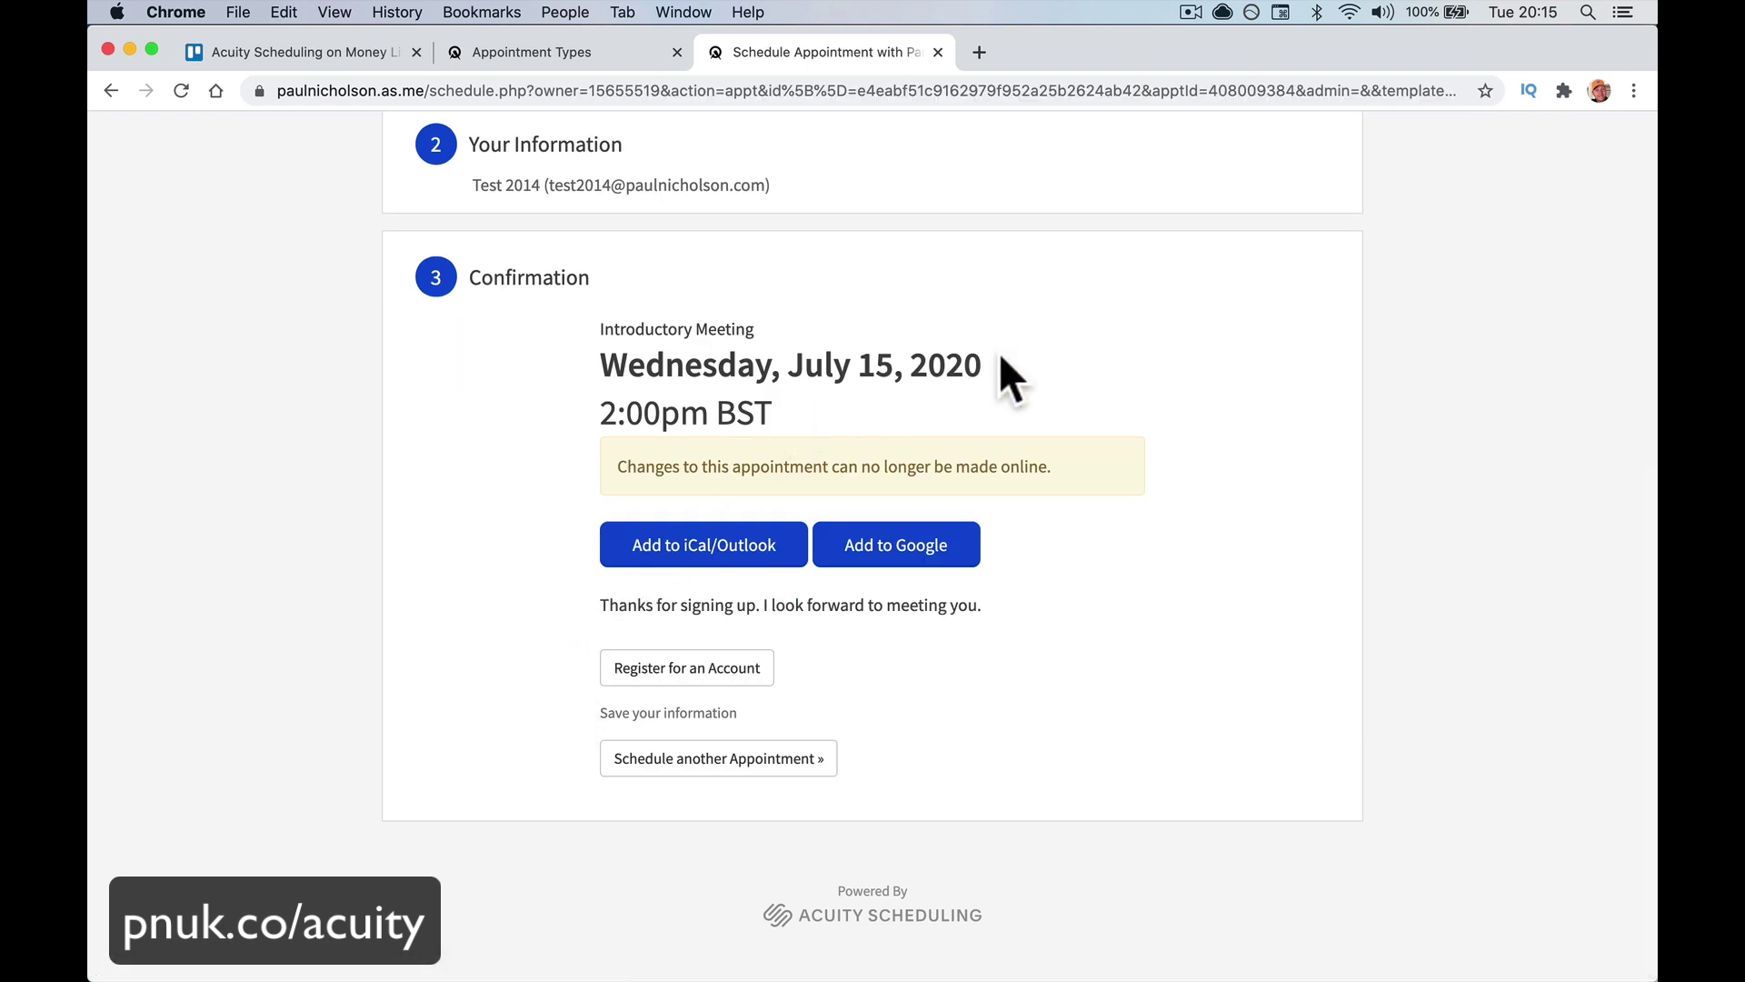
drag(589, 606, 997, 609)
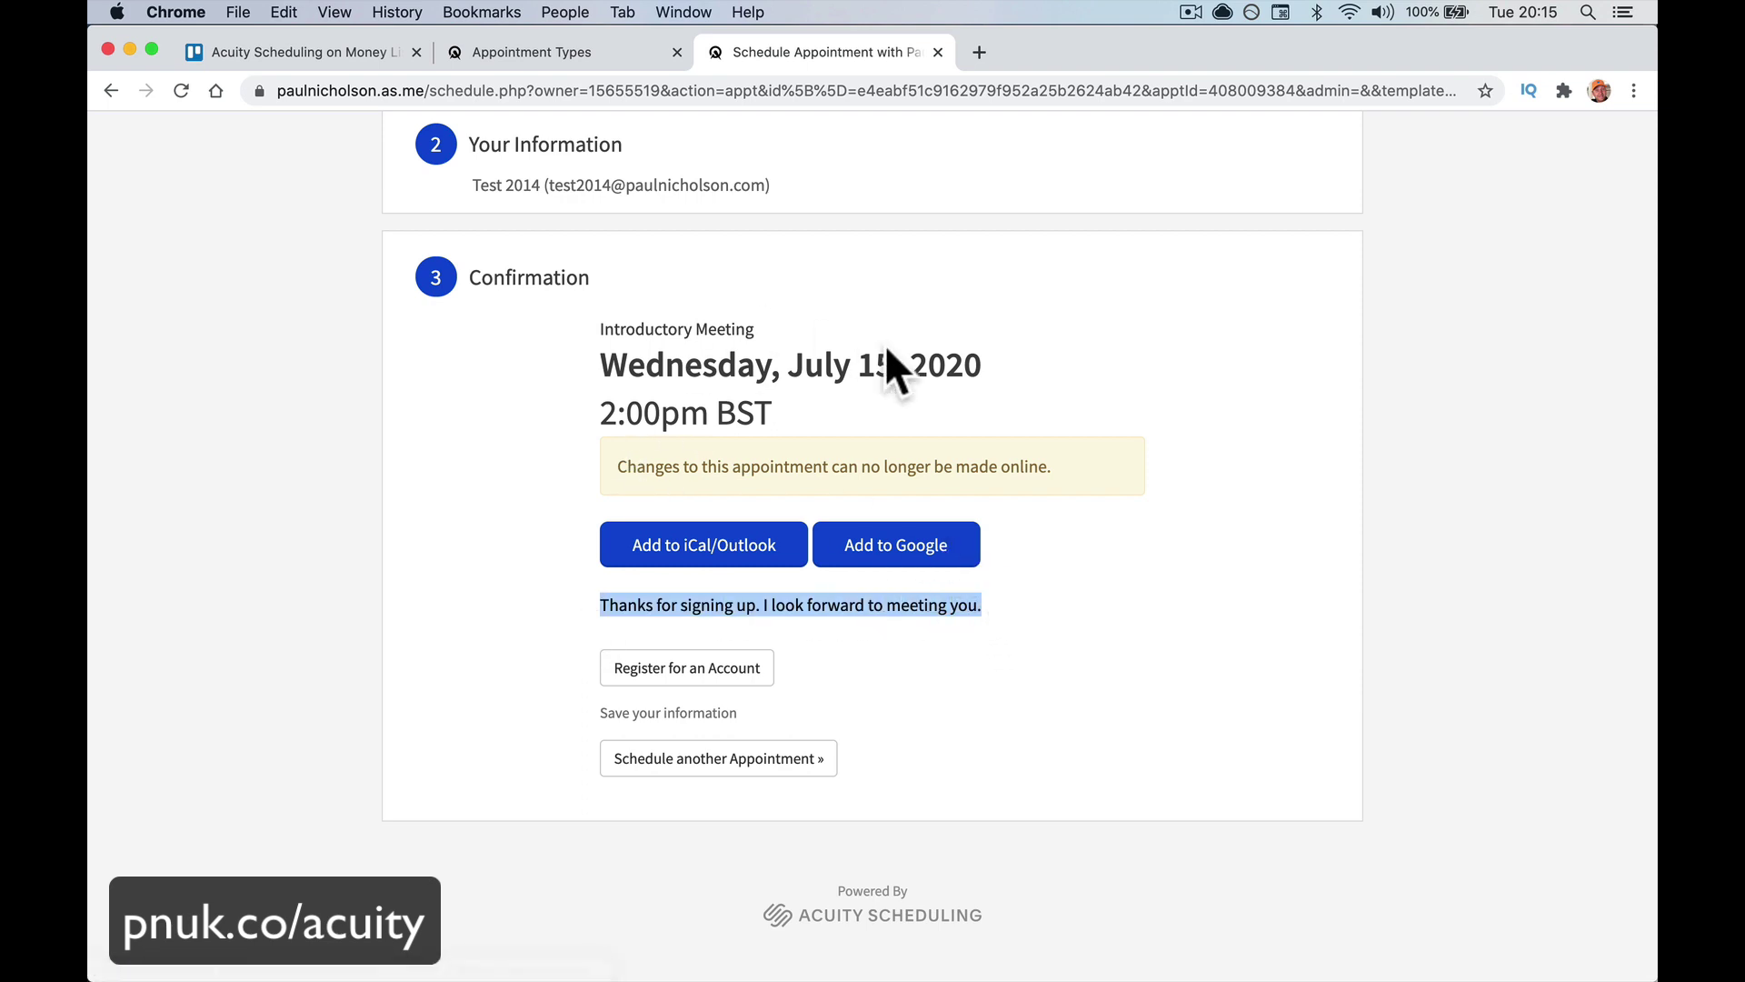
click(954, 546)
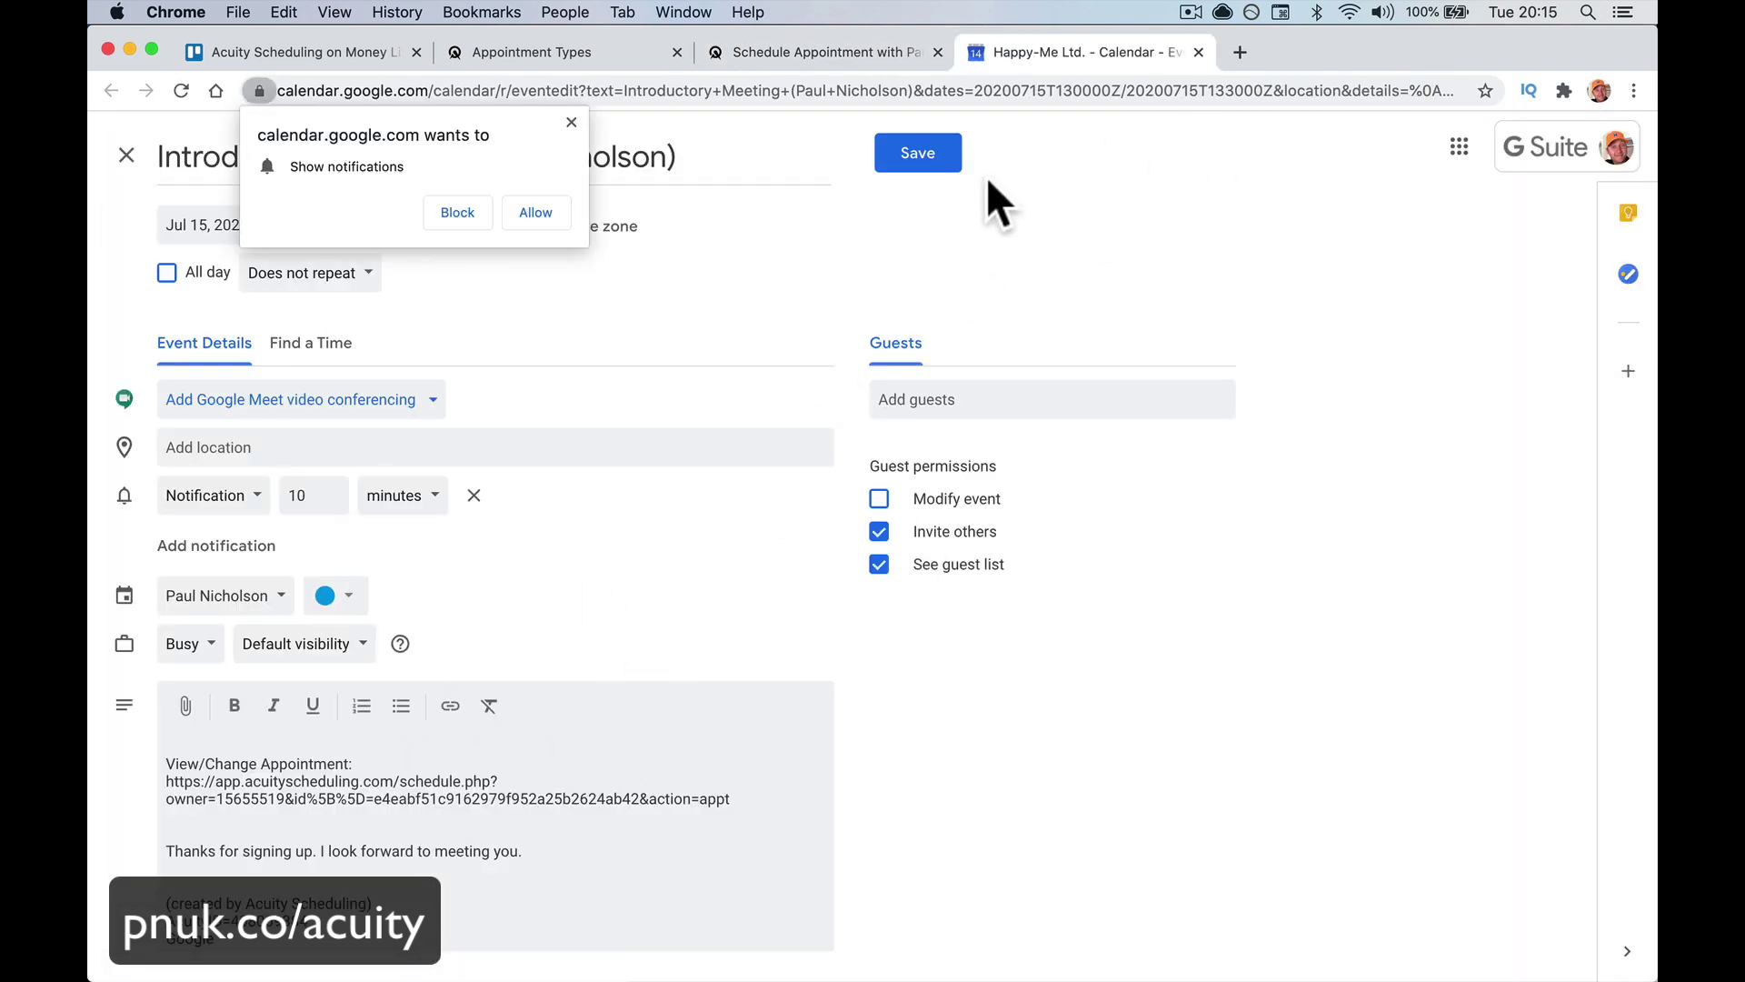
click(1198, 52)
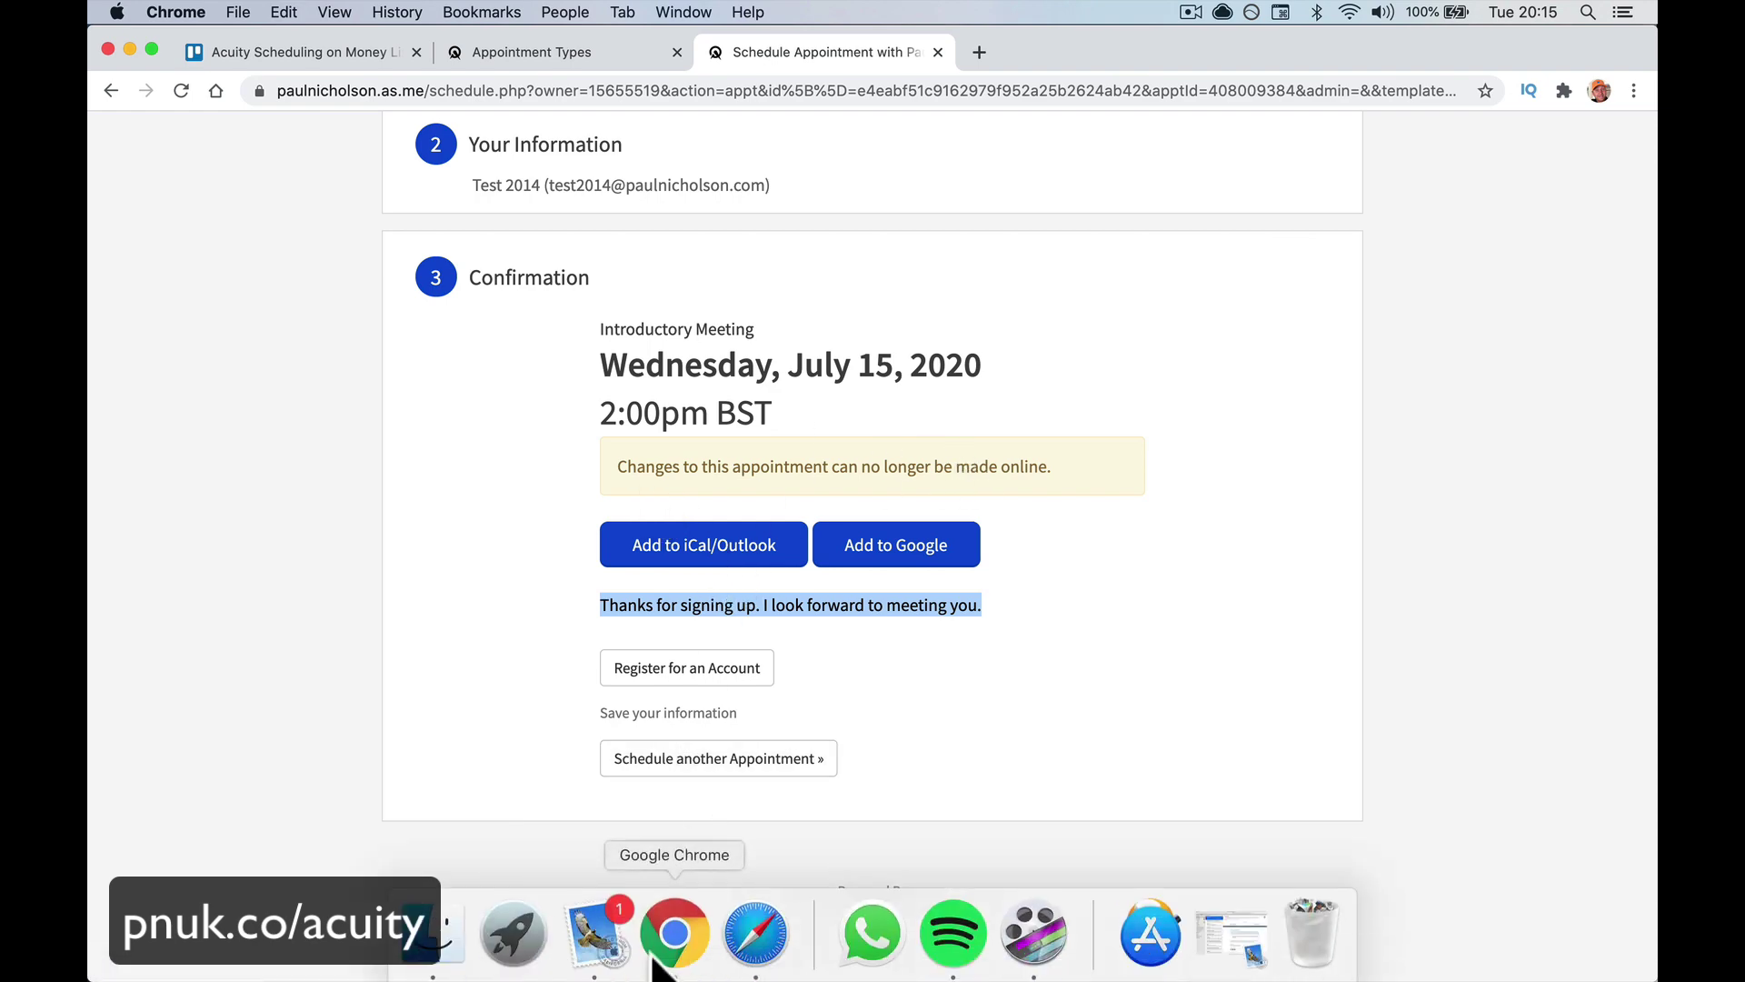
Open the Acuity confirmation email in Mail and check its sender and recipient addresses
click(596, 941)
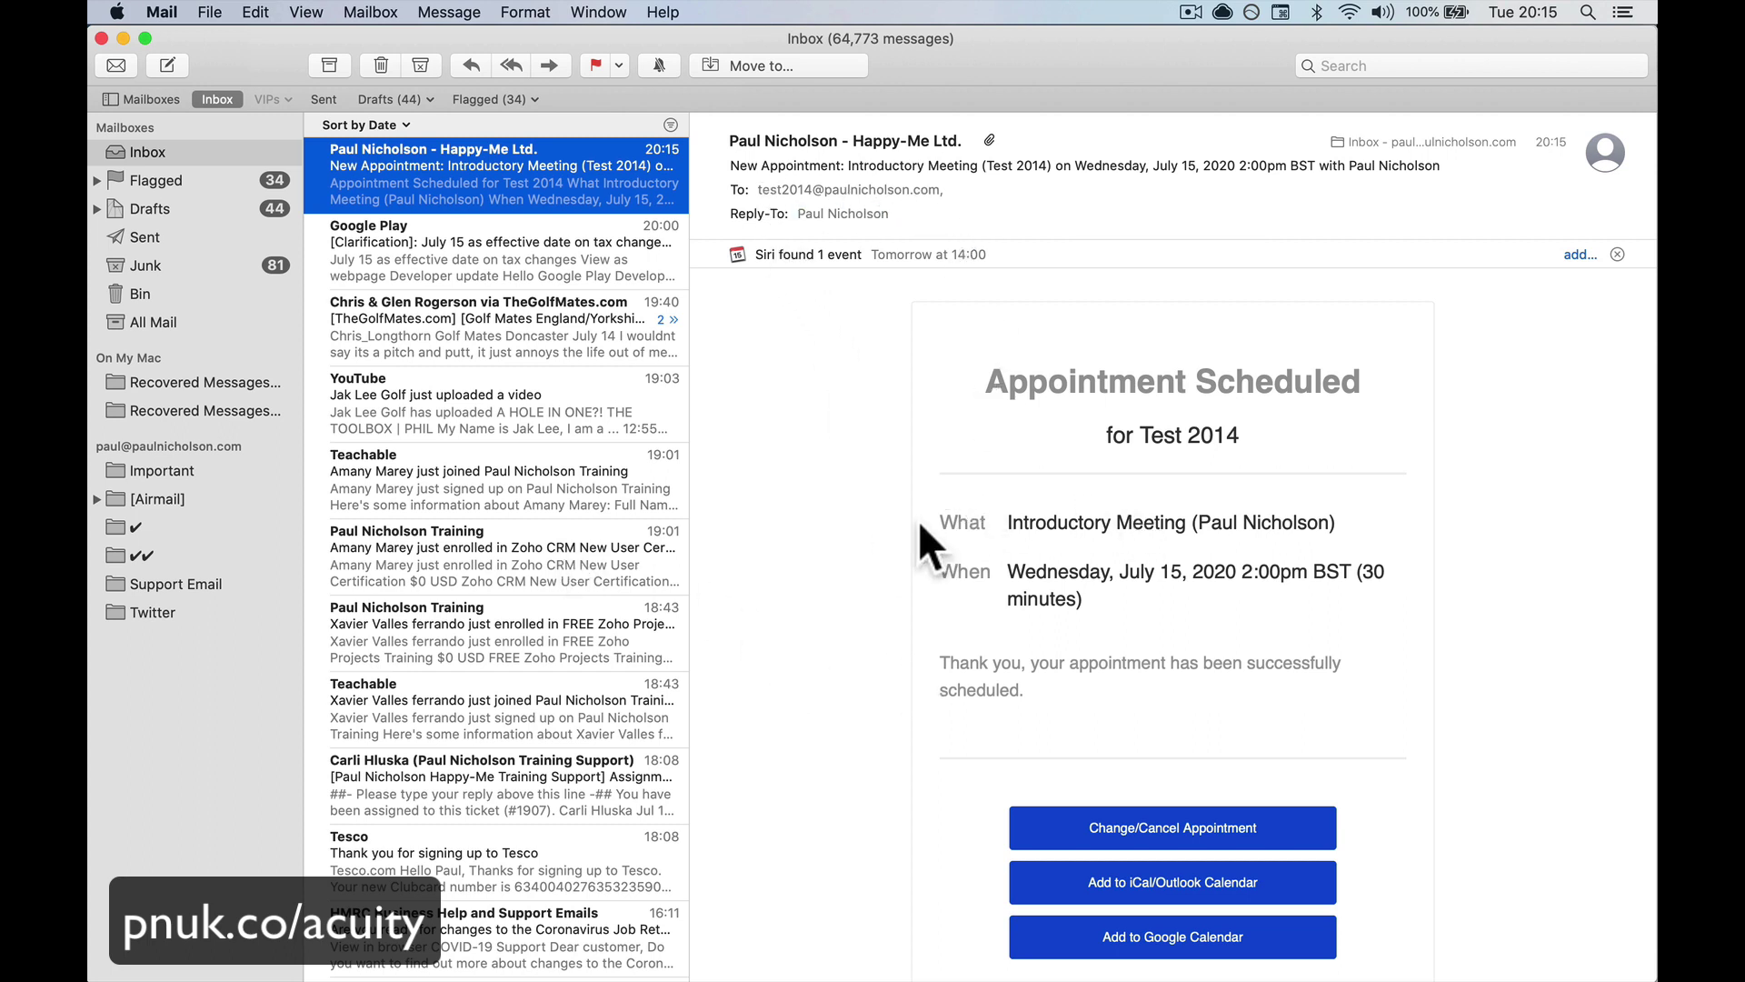
click(967, 140)
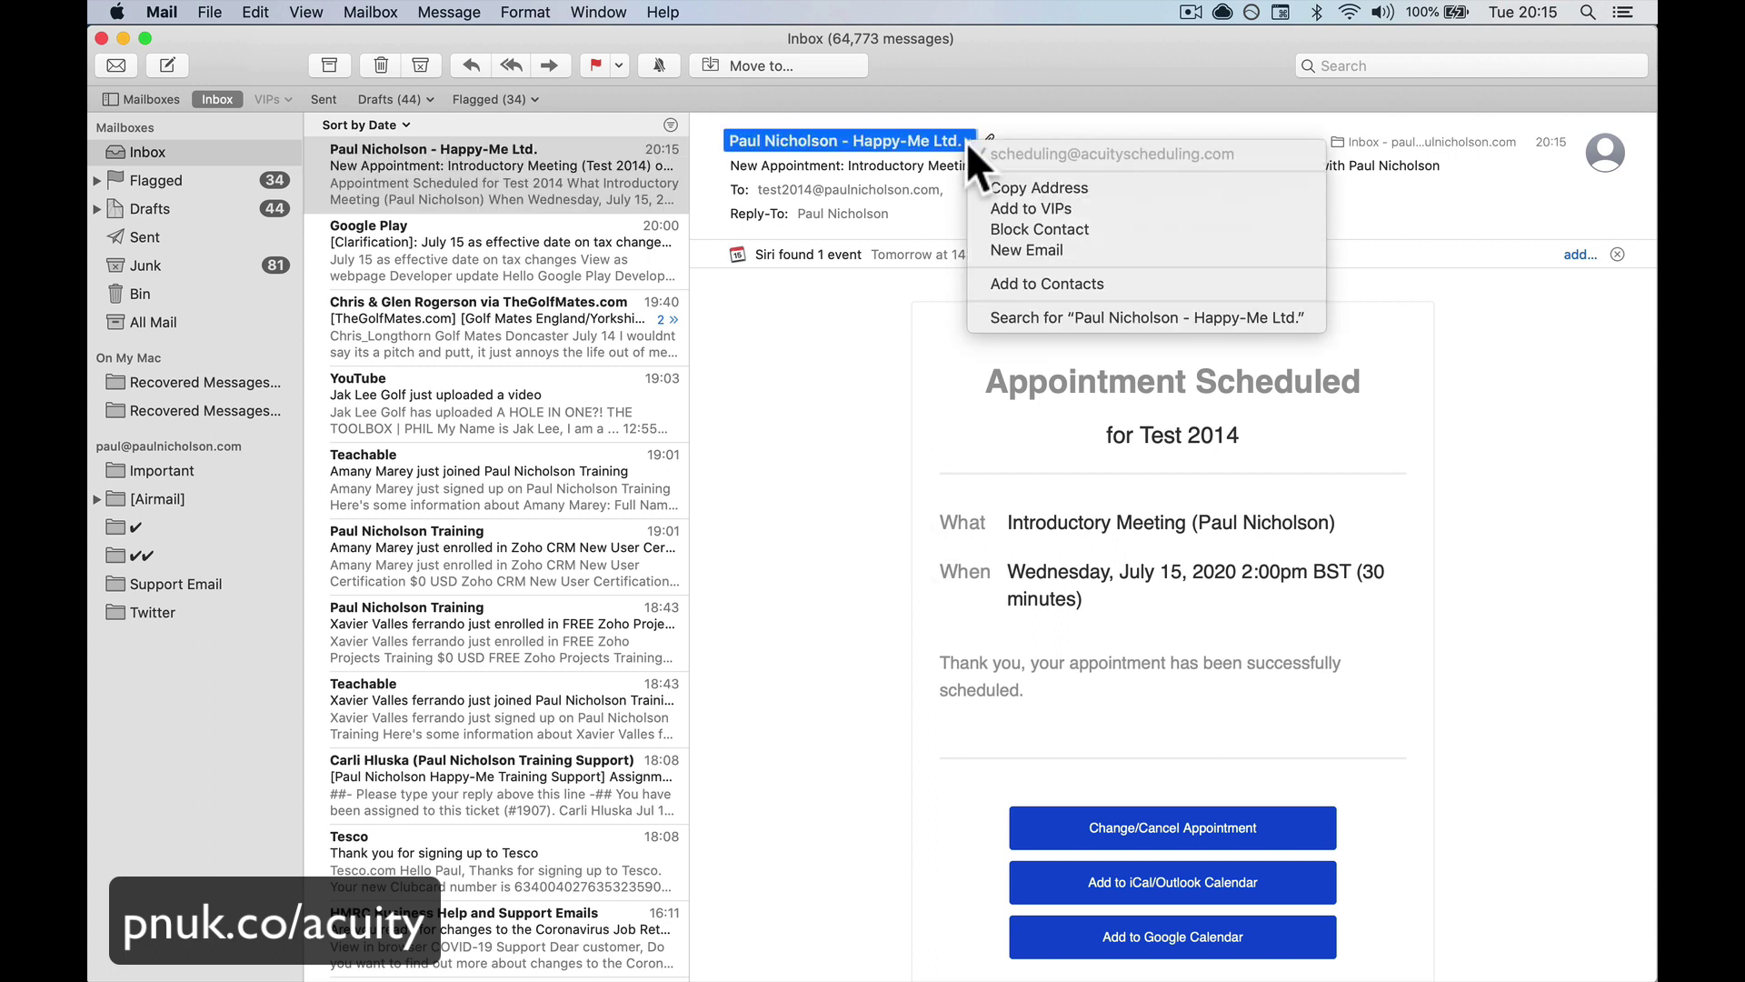
click(816, 375)
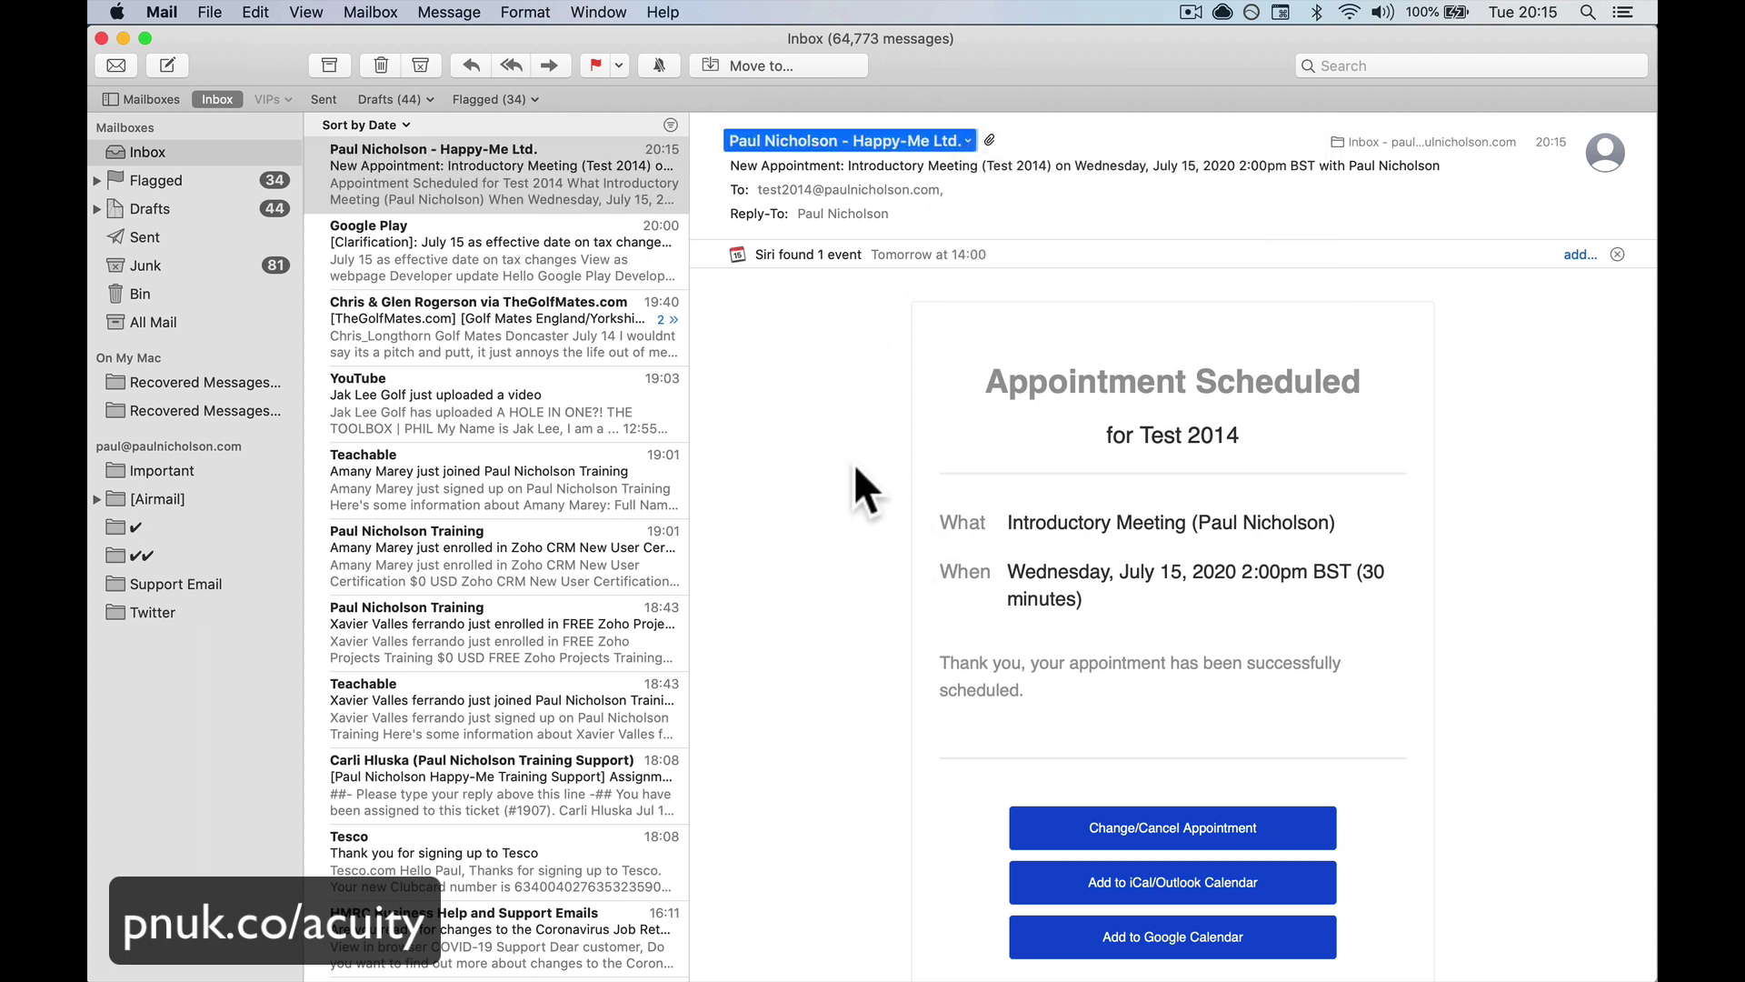
click(945, 189)
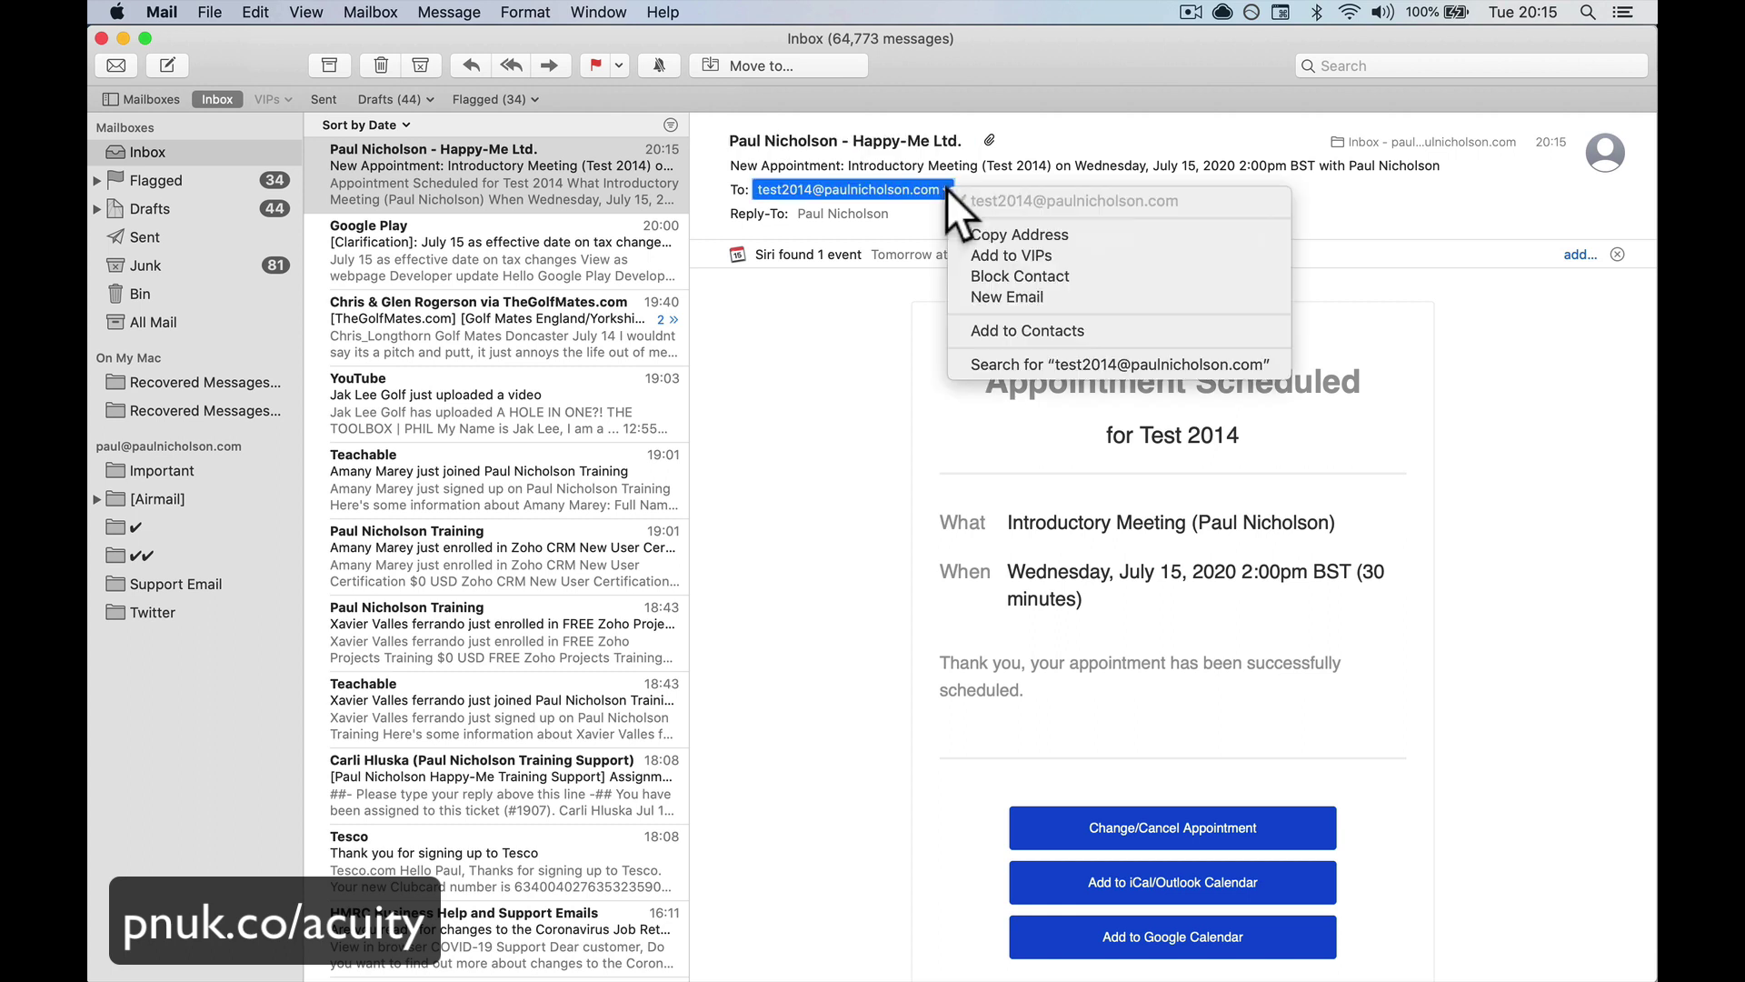
key(Escape)
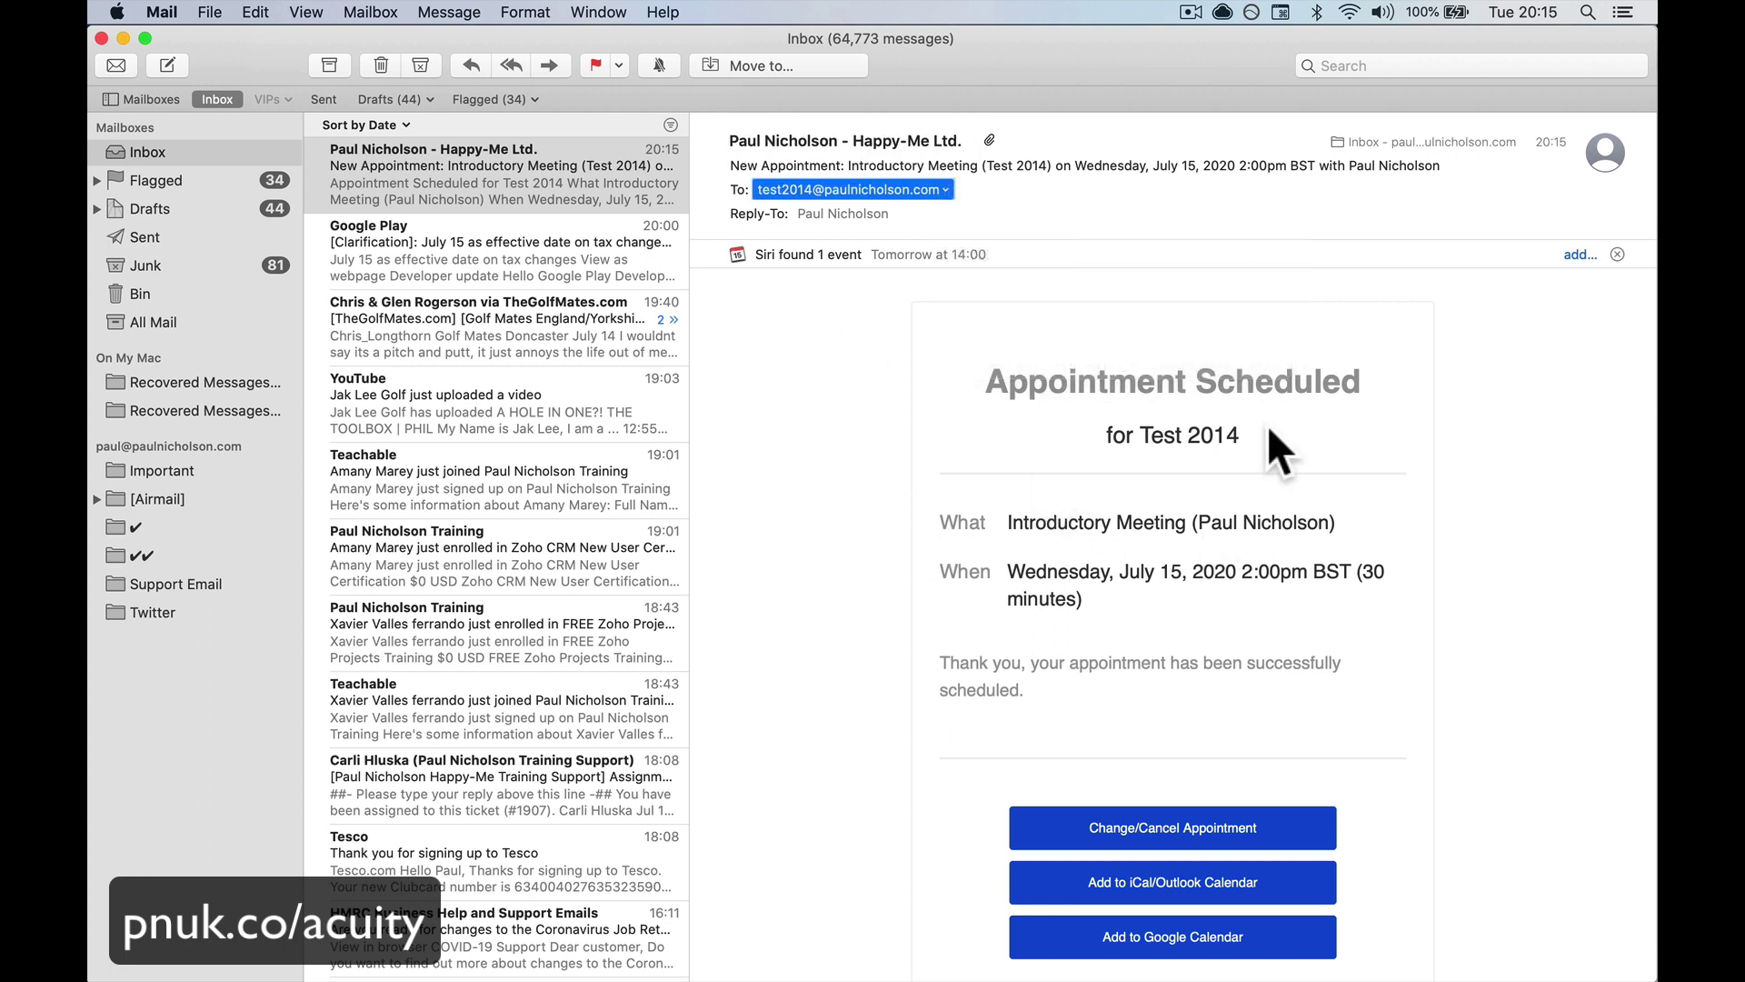
scroll(1073, 577, down, 4)
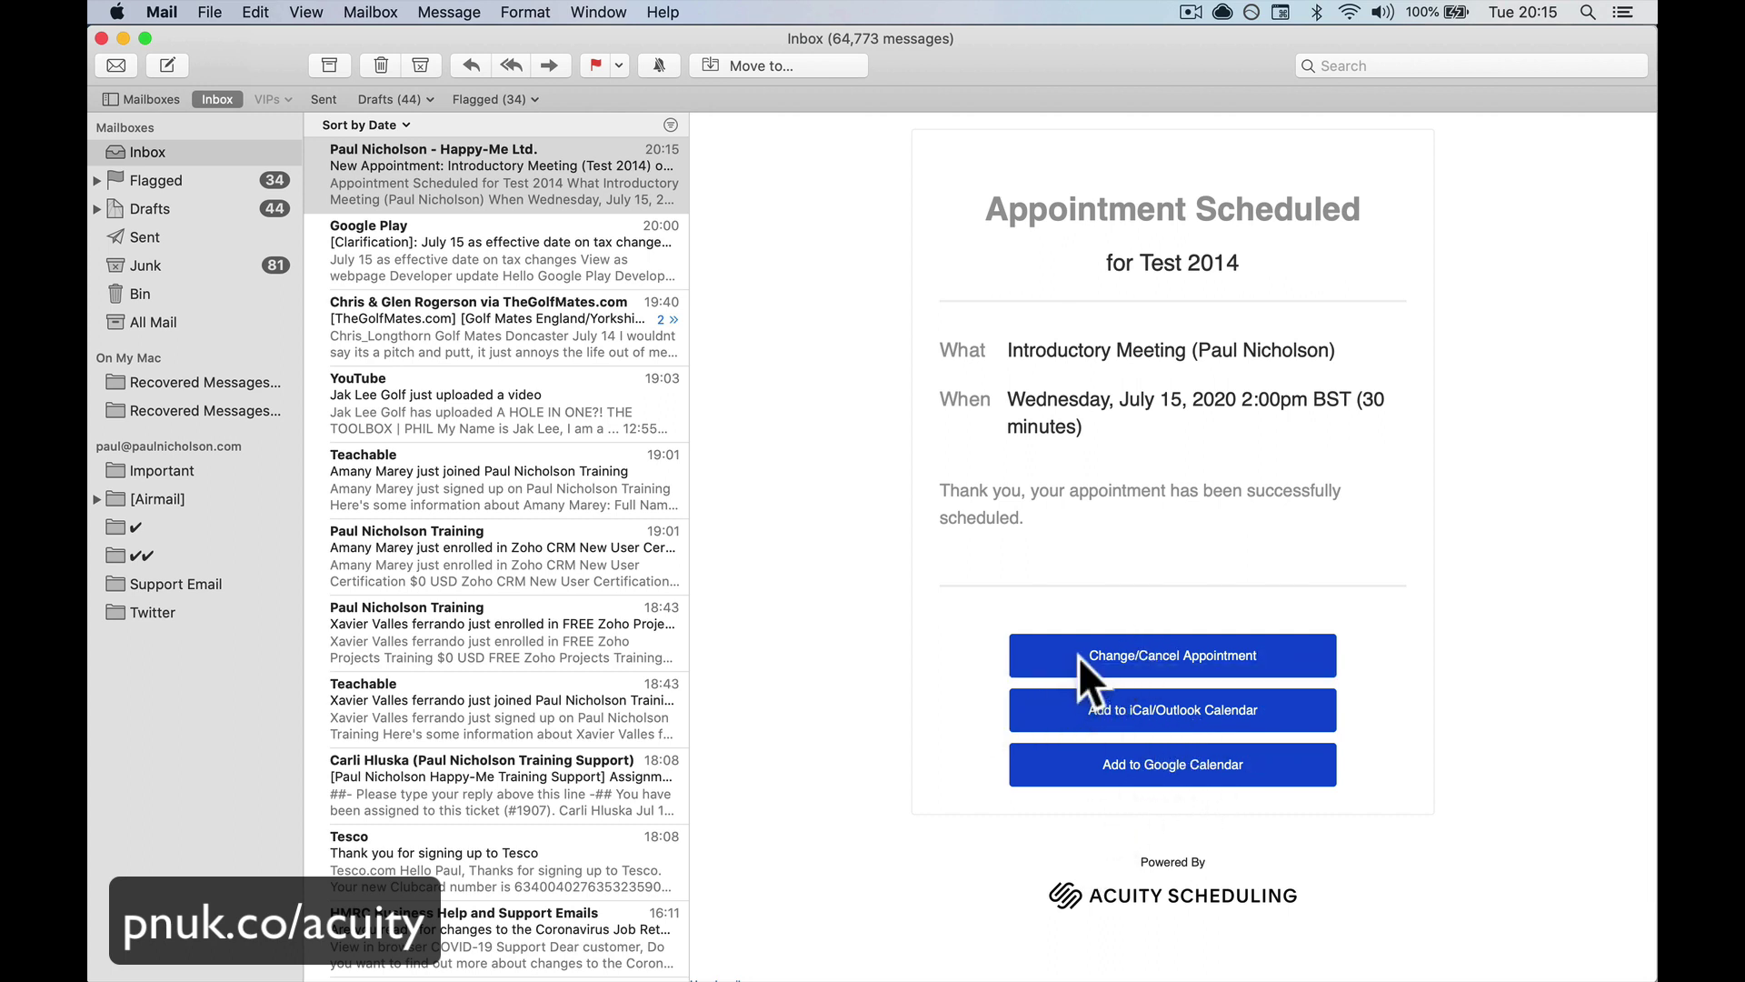
Open the email's Change/Cancel Appointment page, then close that extra tab
click(1124, 651)
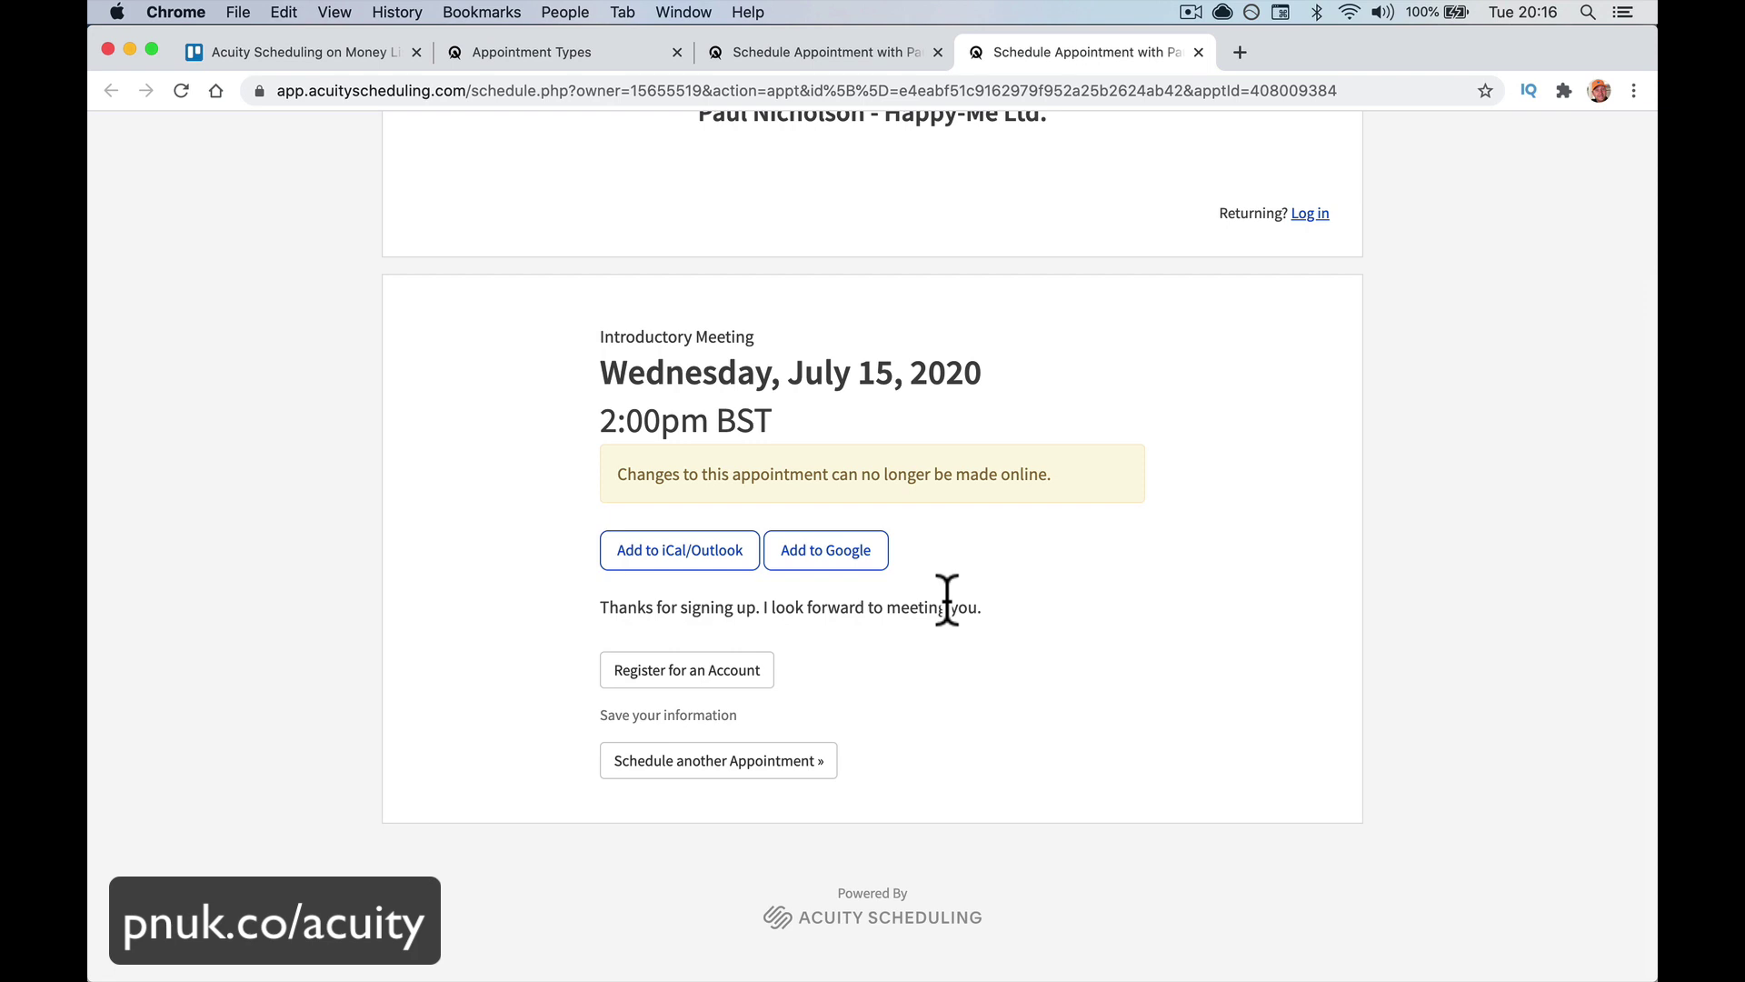
scroll(947, 600, up, 3)
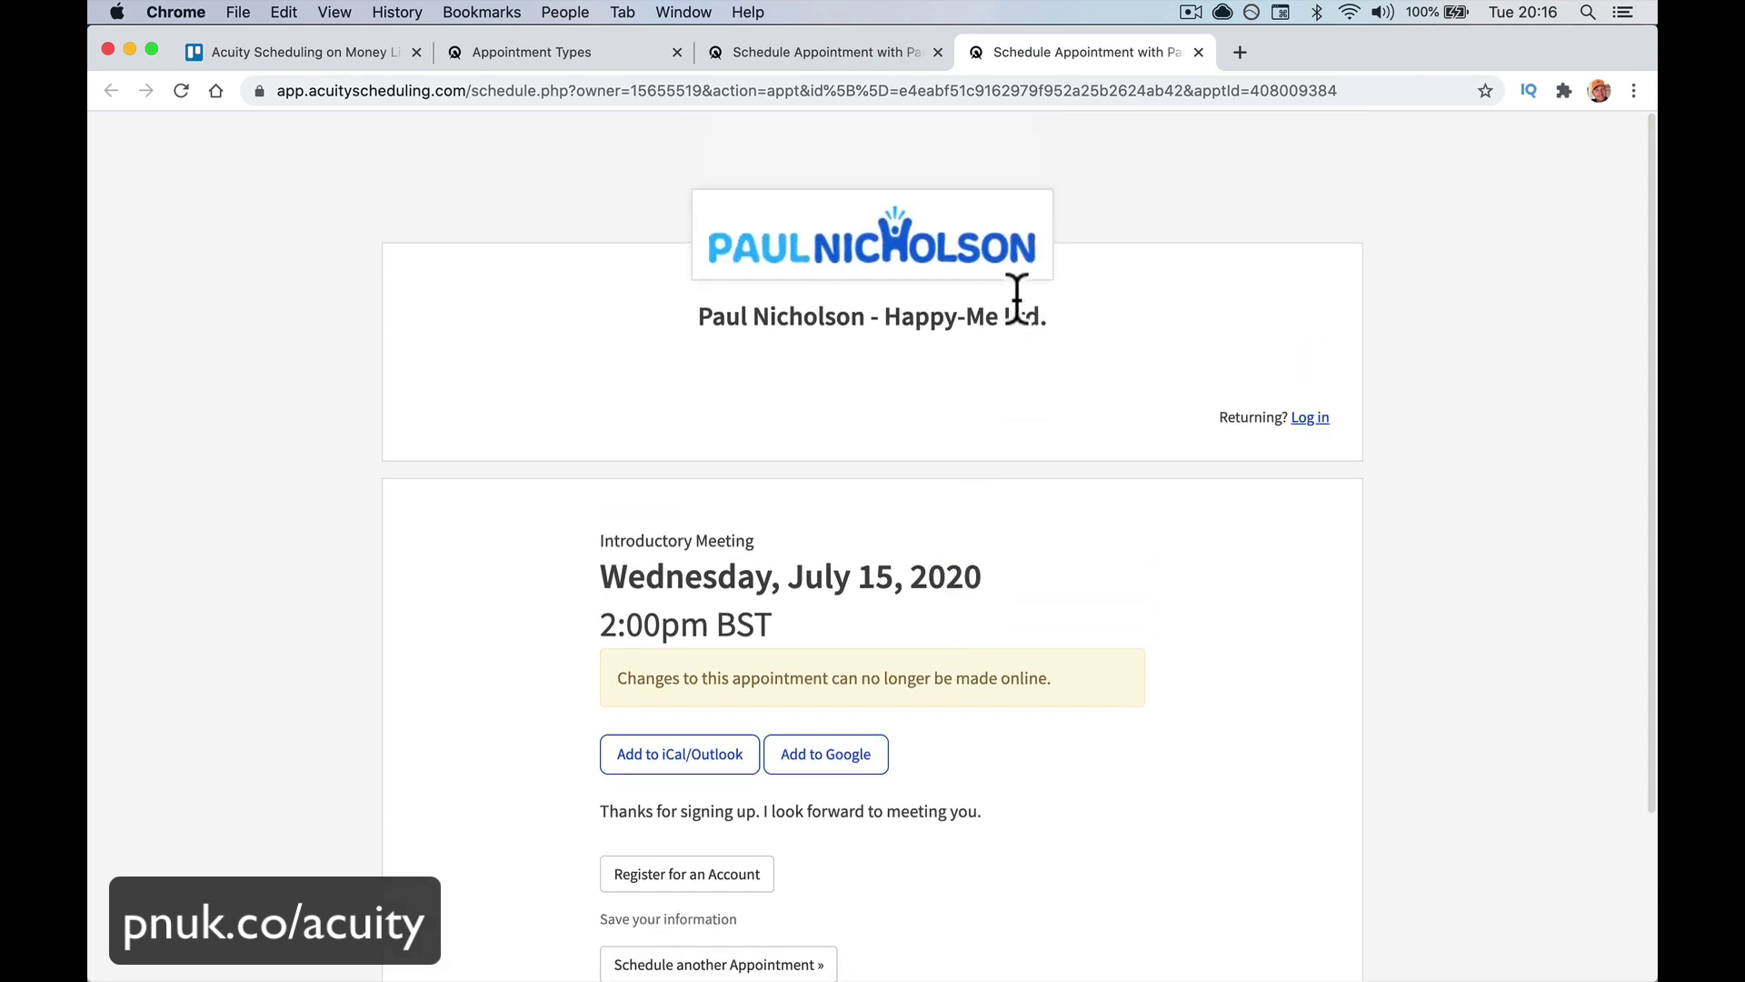
click(1198, 51)
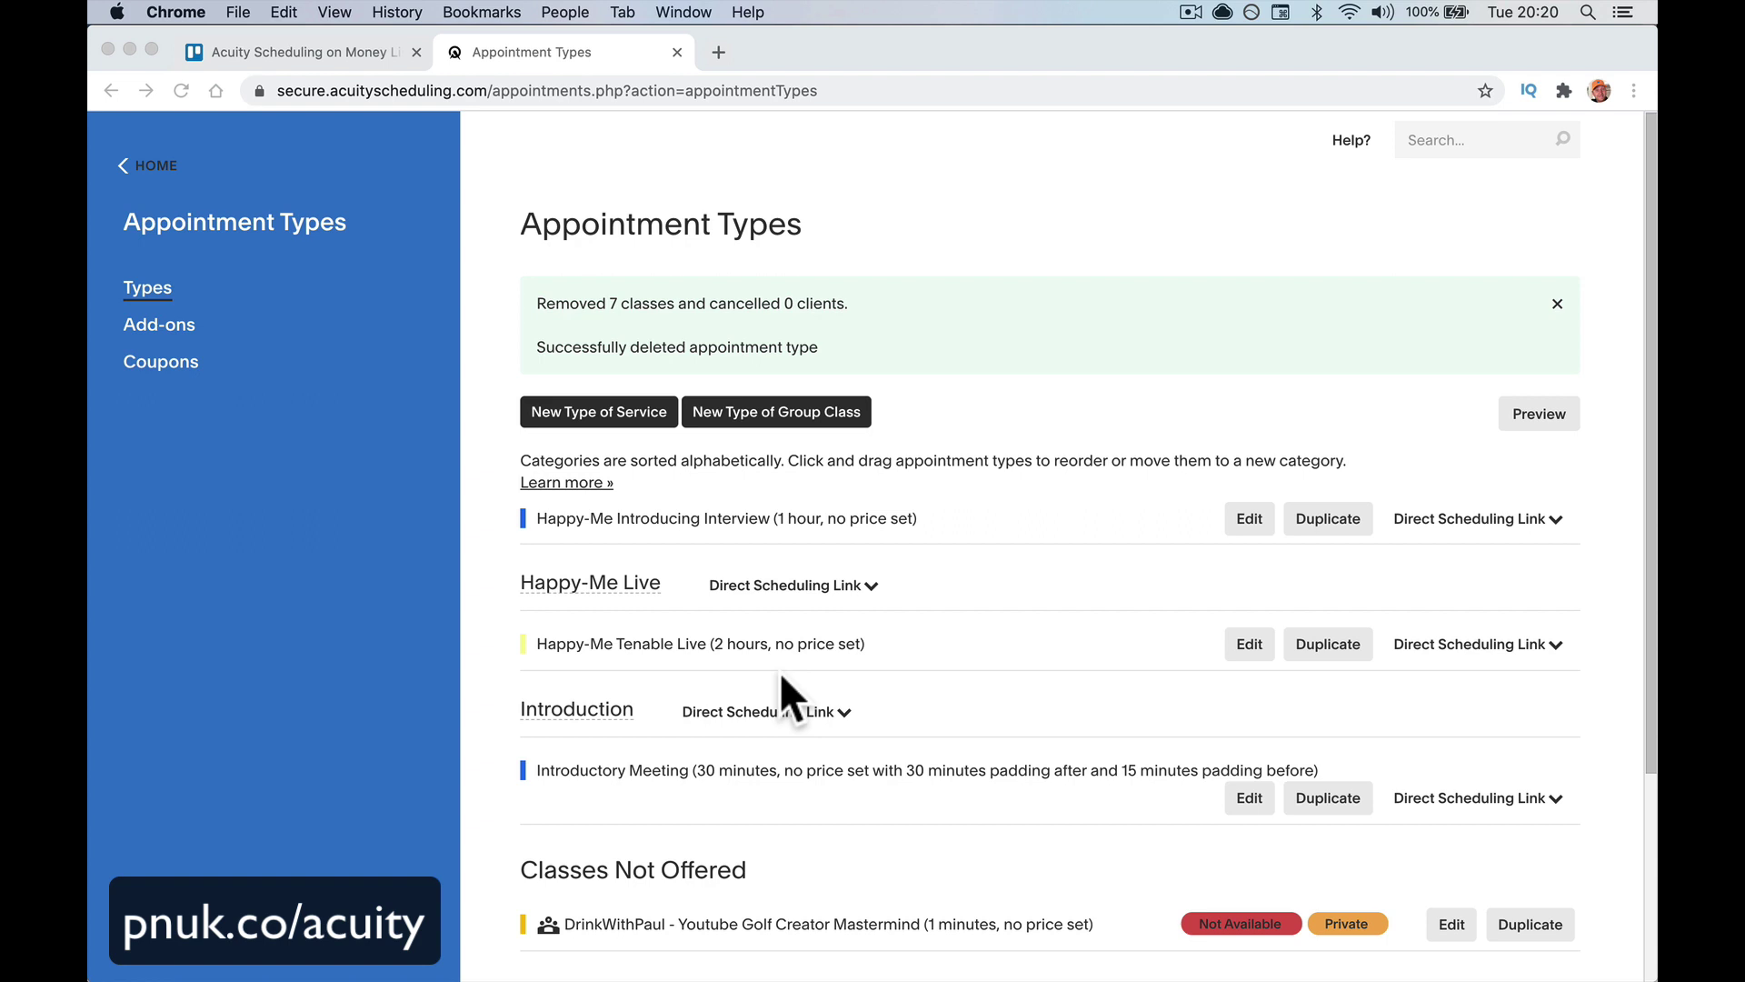
Dismiss the green deletion success notice on the Appointment Types page
scroll(782, 686, down, 3)
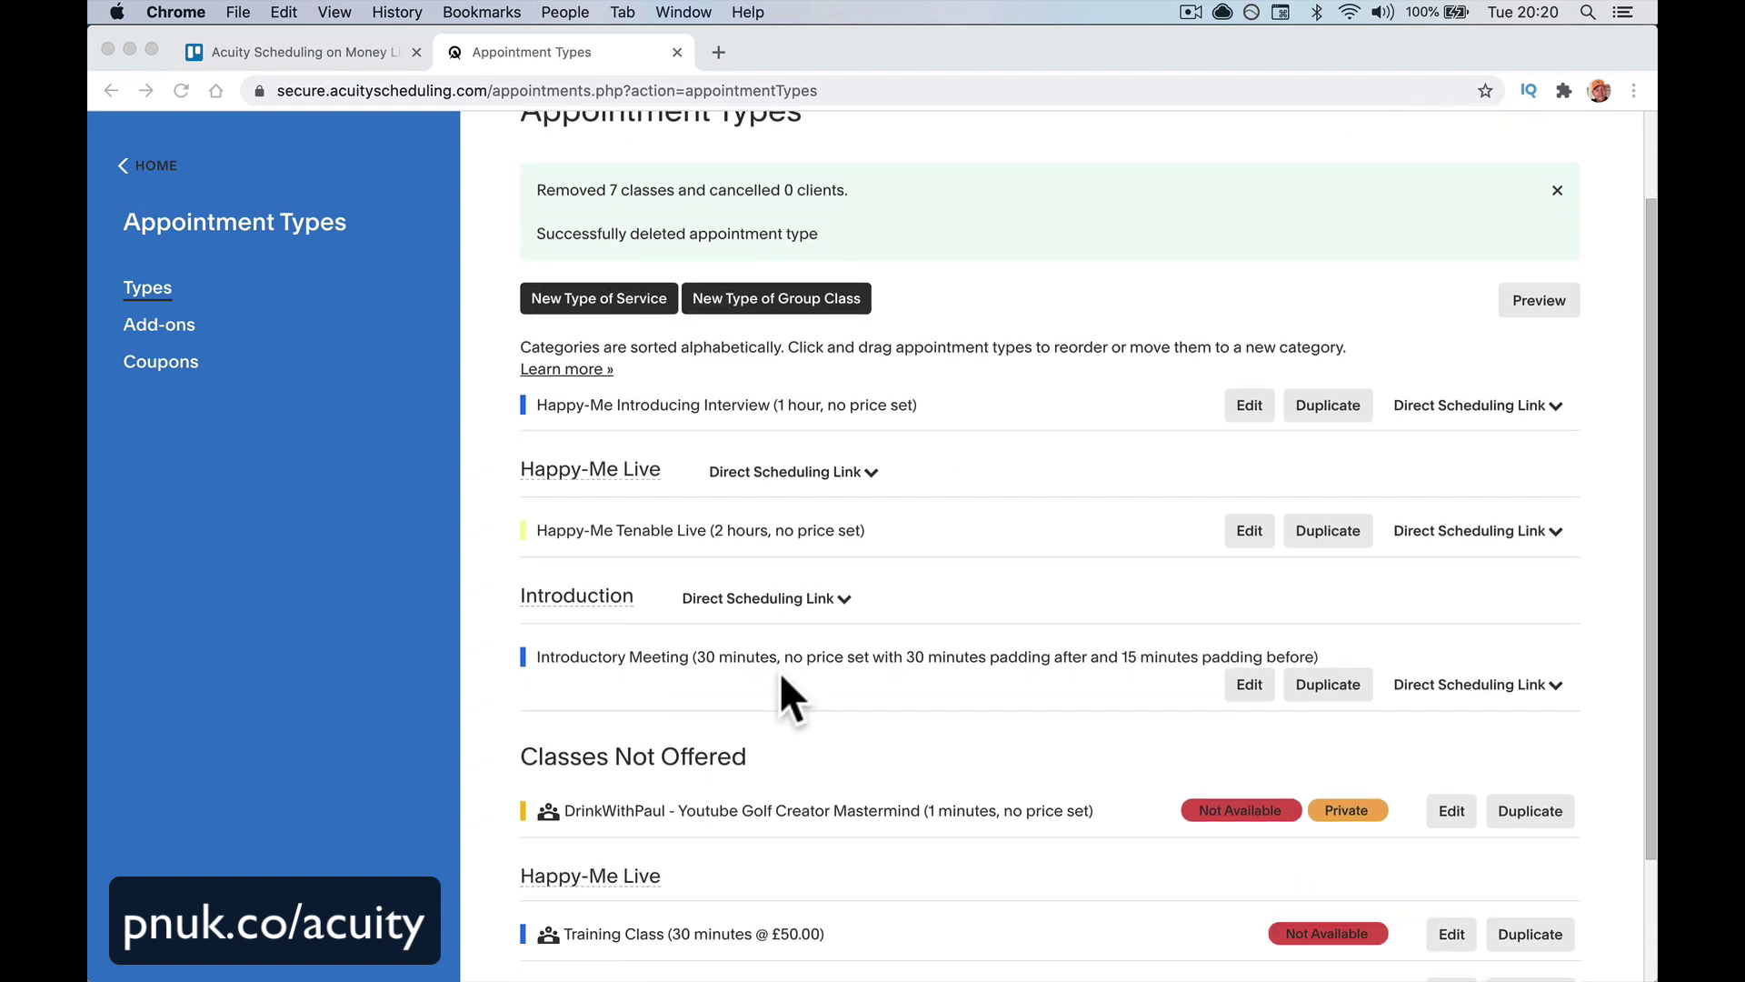
click(1563, 199)
click(1563, 199)
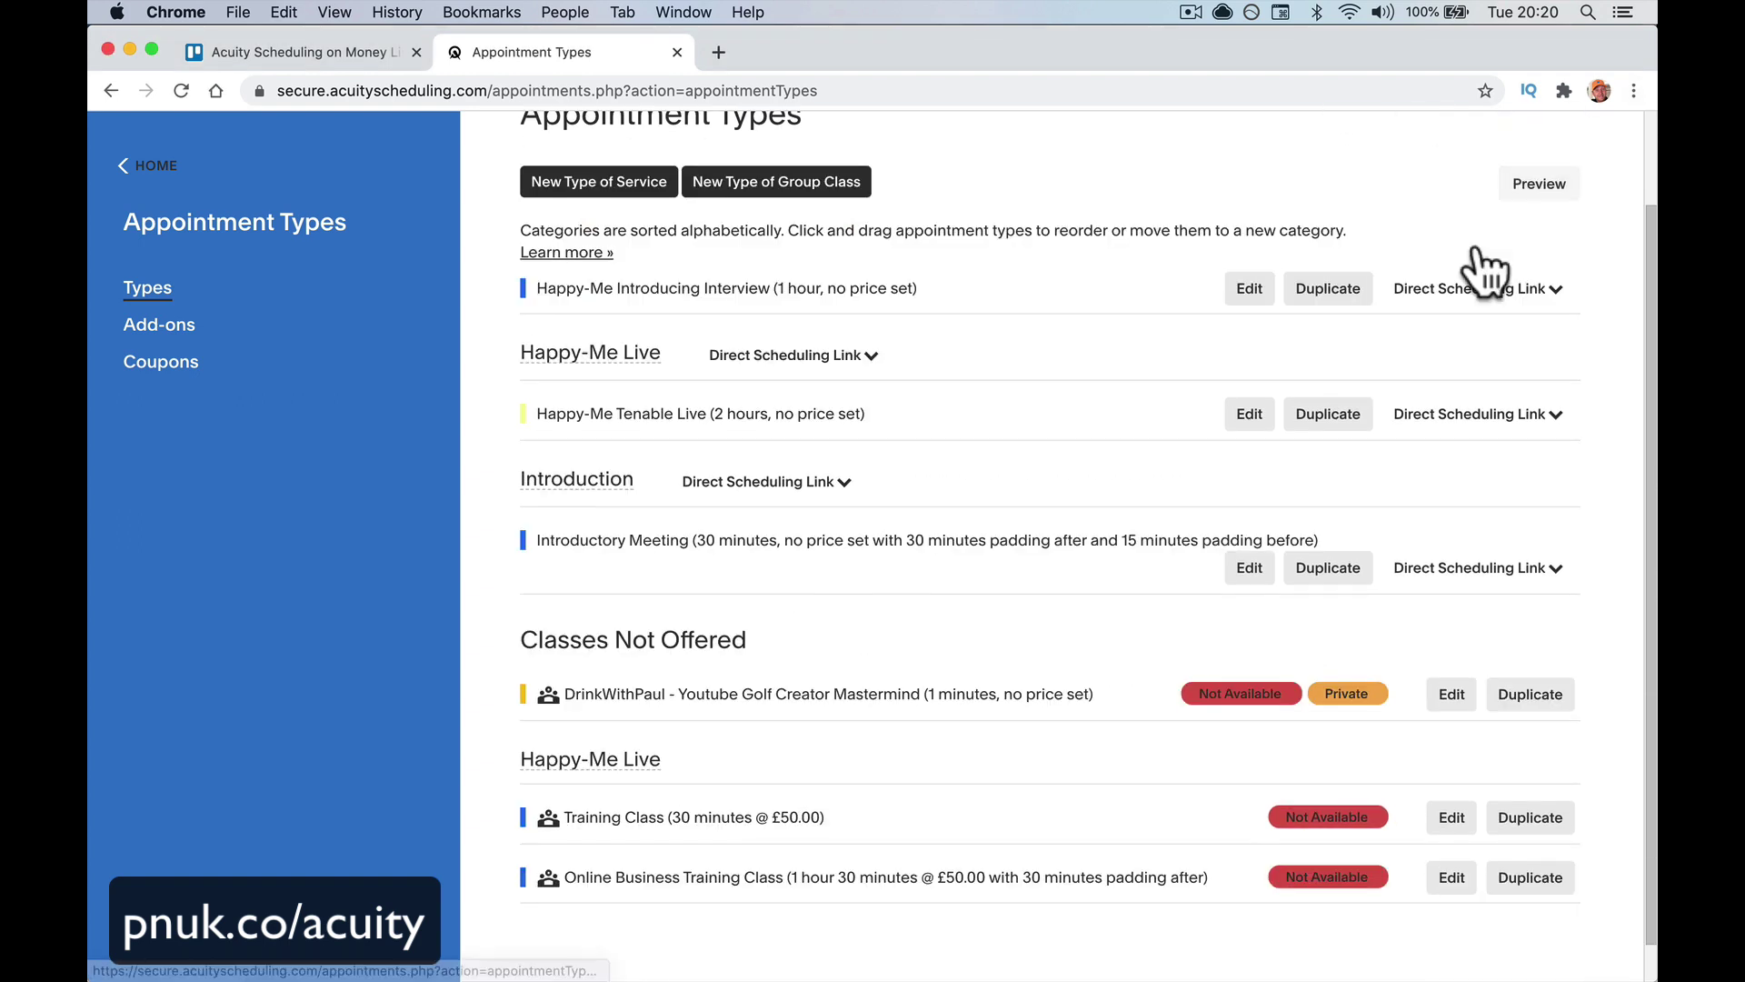
scroll(926, 275, up, 3)
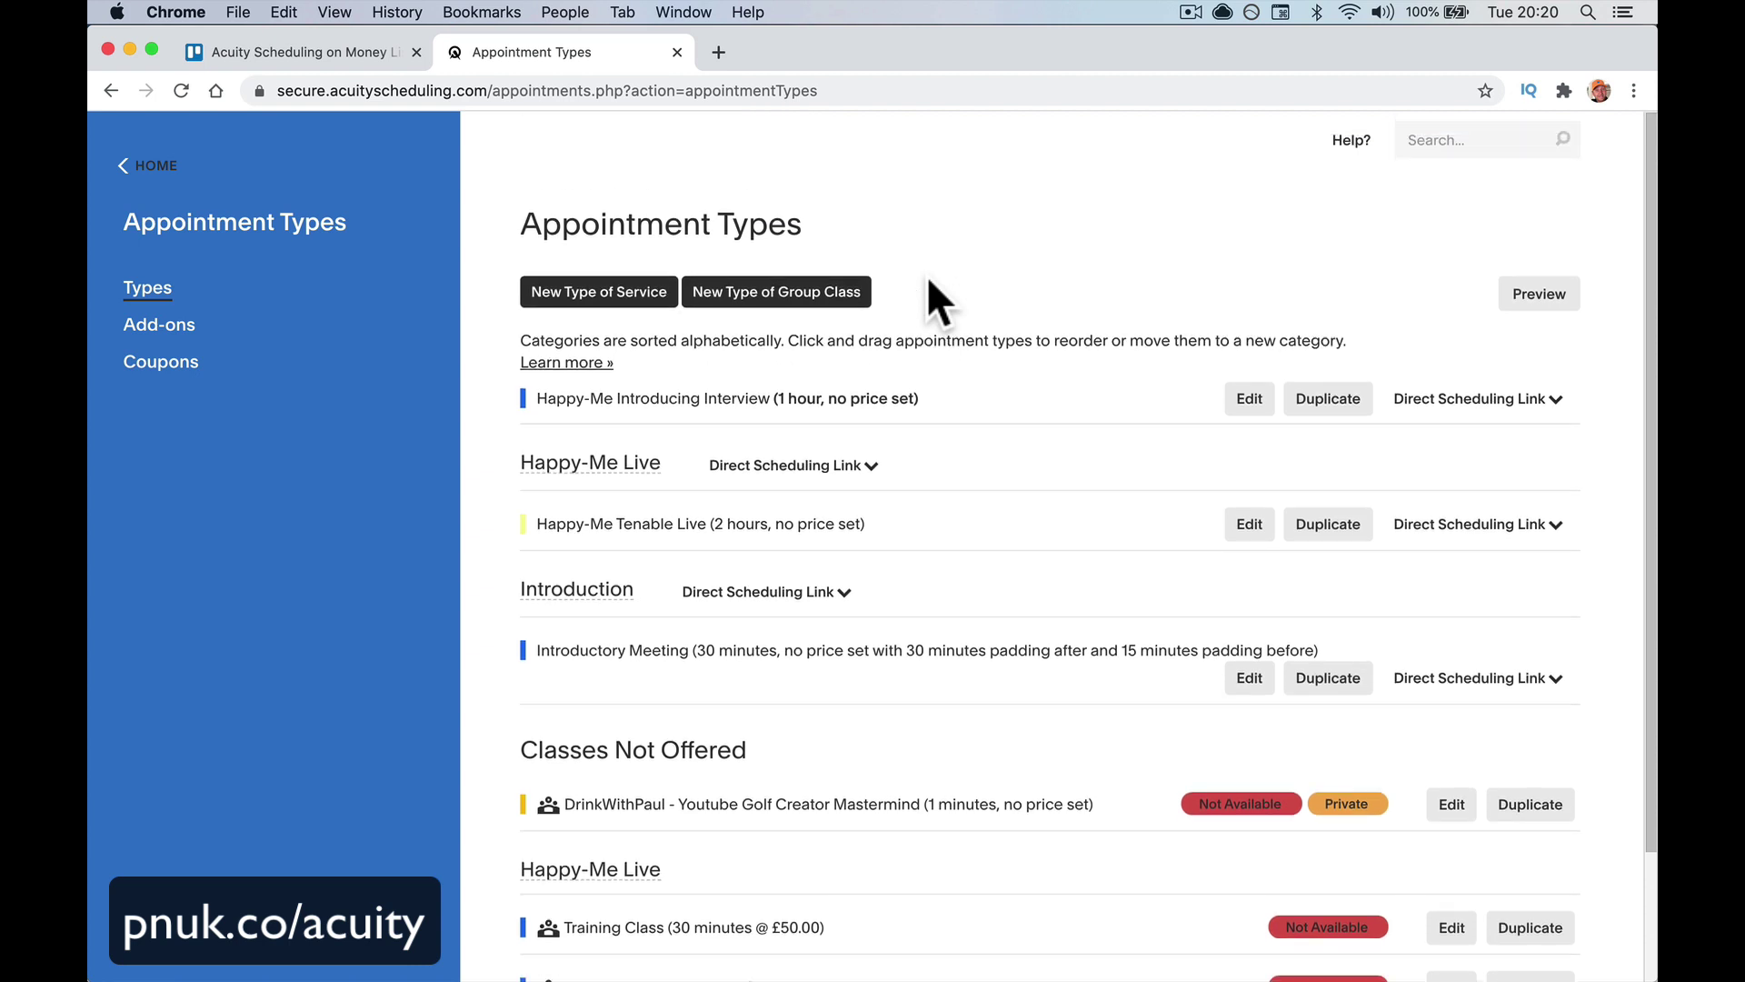
Start a new group class named '6 Week Yoga For Beginner' priced at 100
click(797, 303)
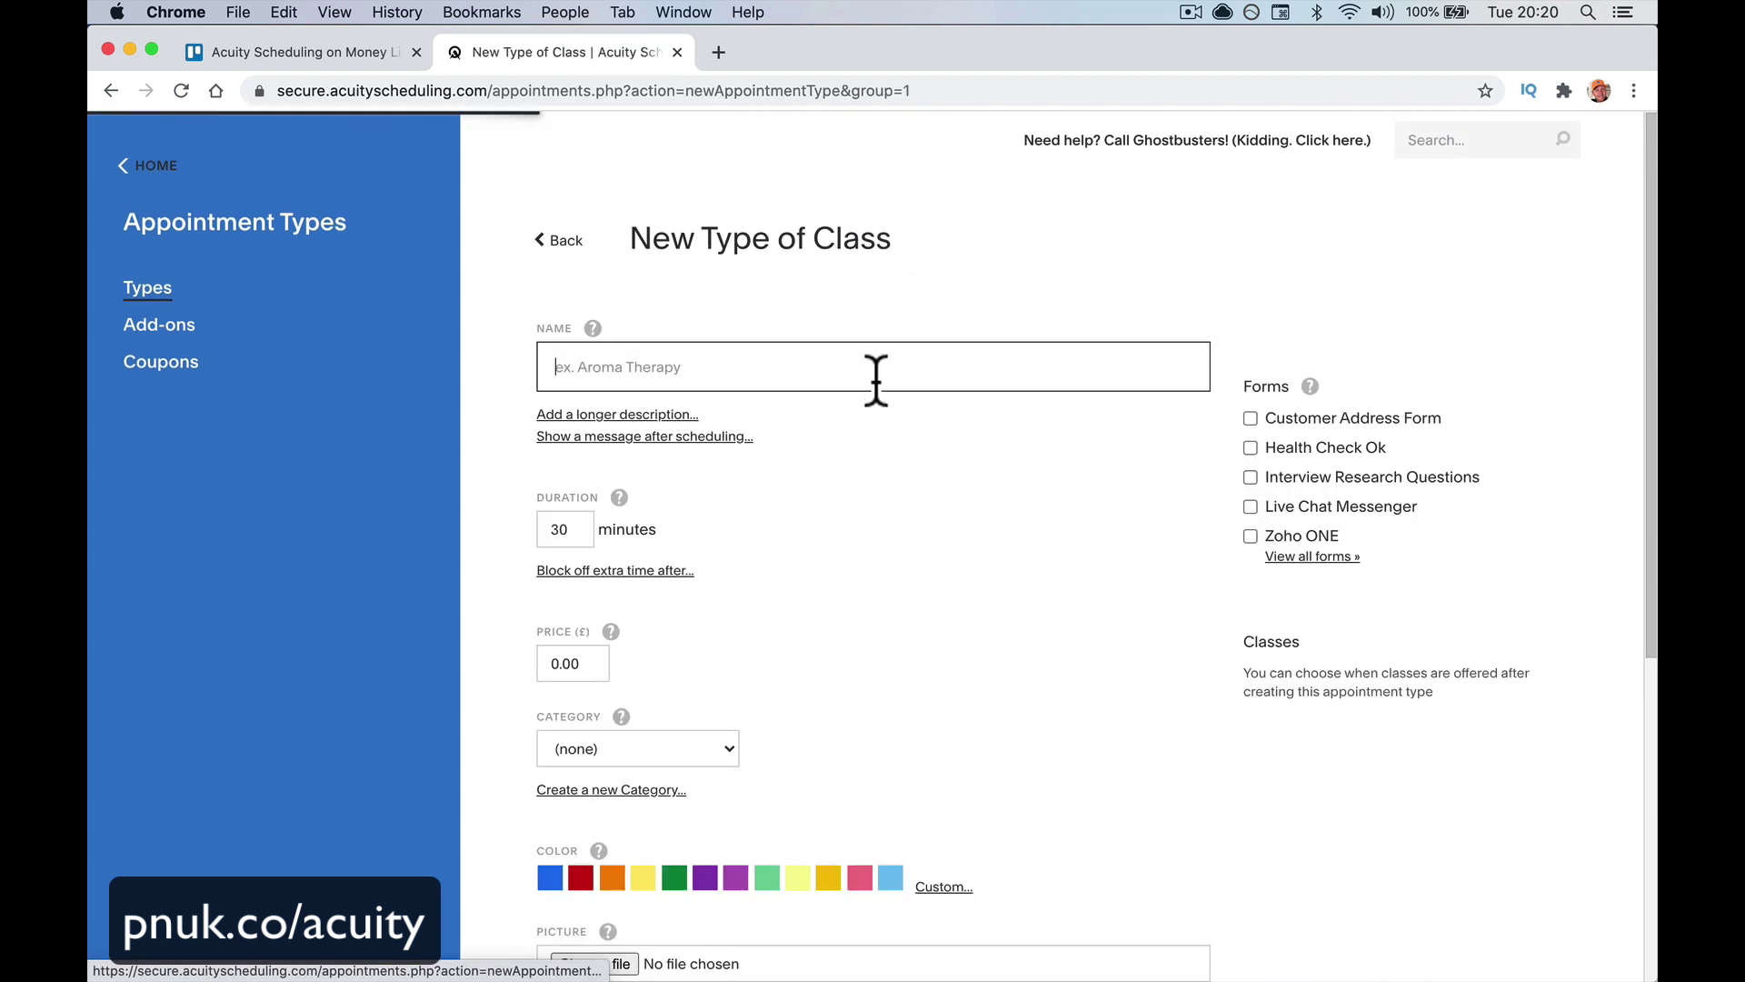
click(777, 373)
text(6)
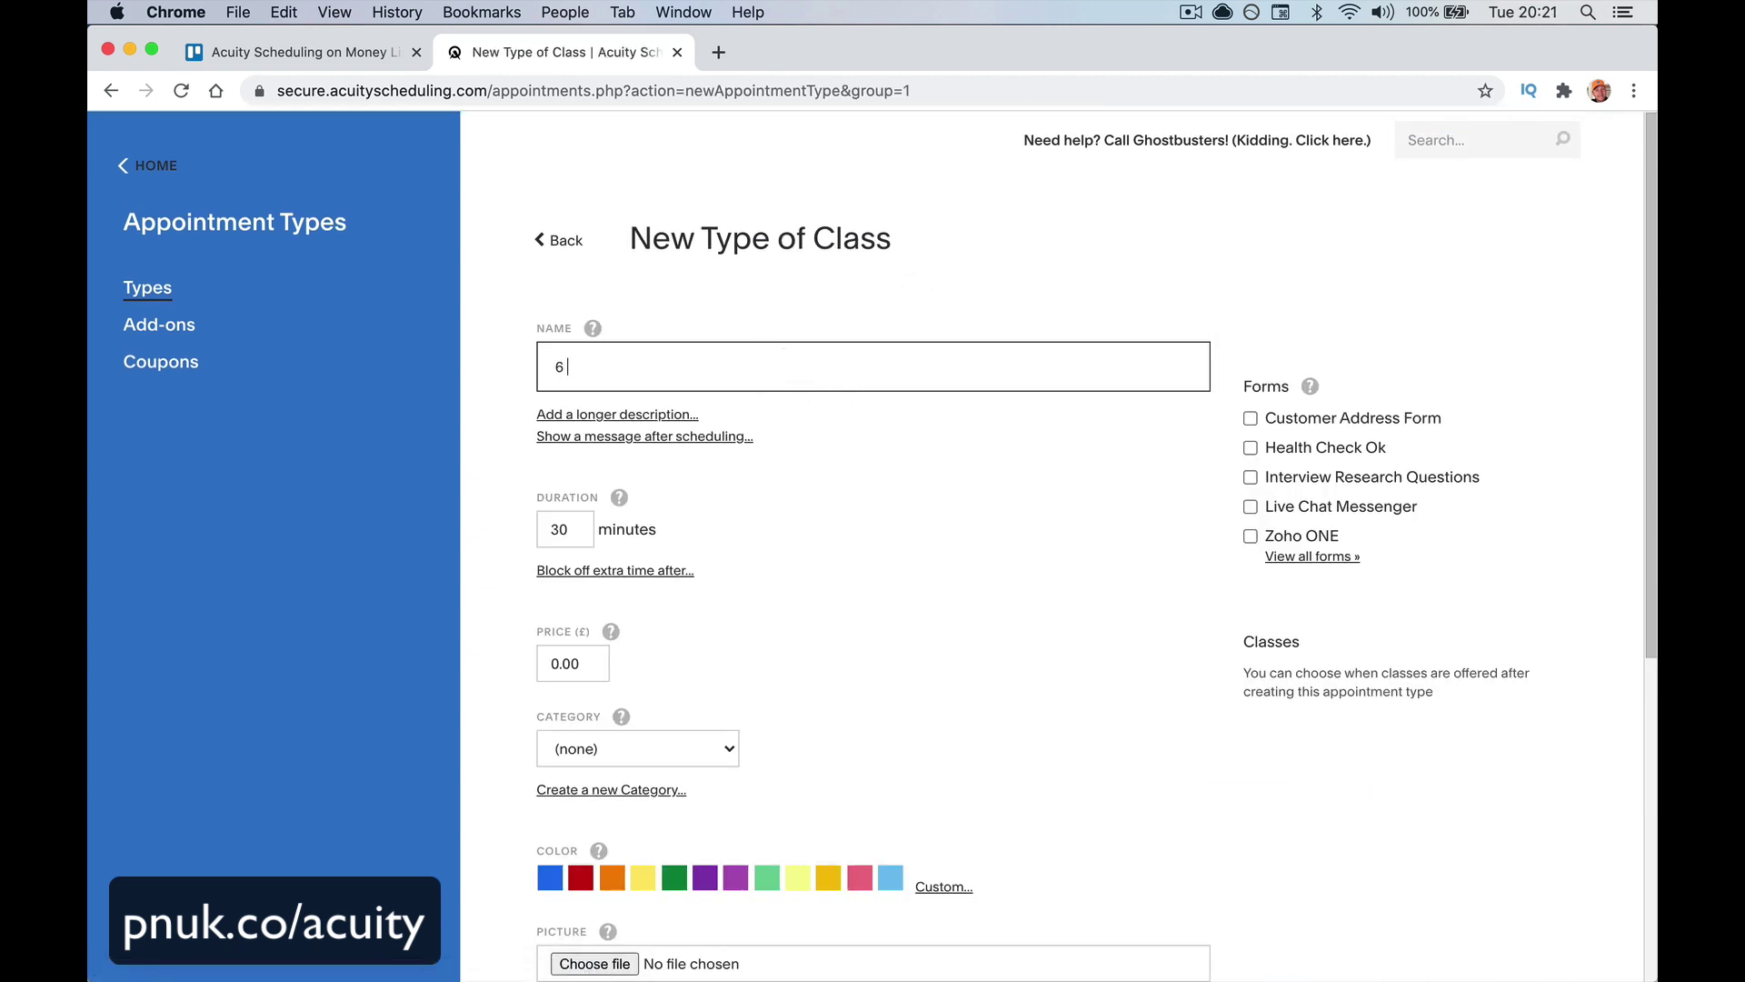
text( Week Yoga For Beginners)
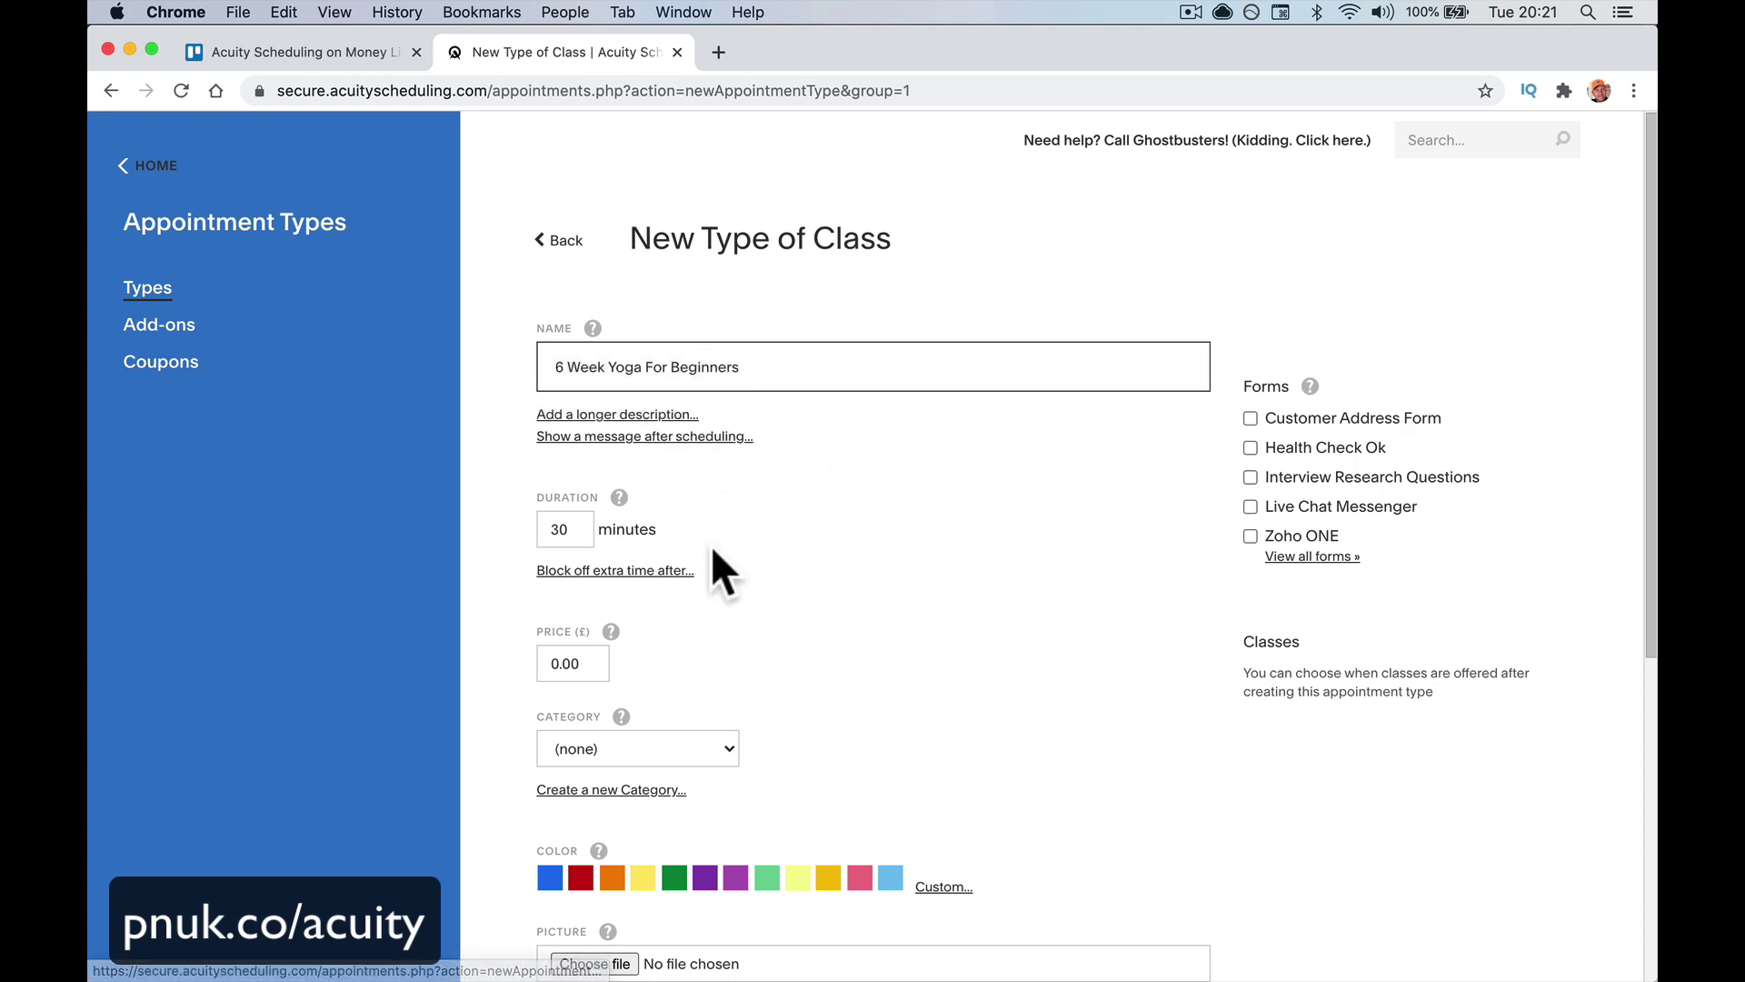
scroll(711, 563, down, 1)
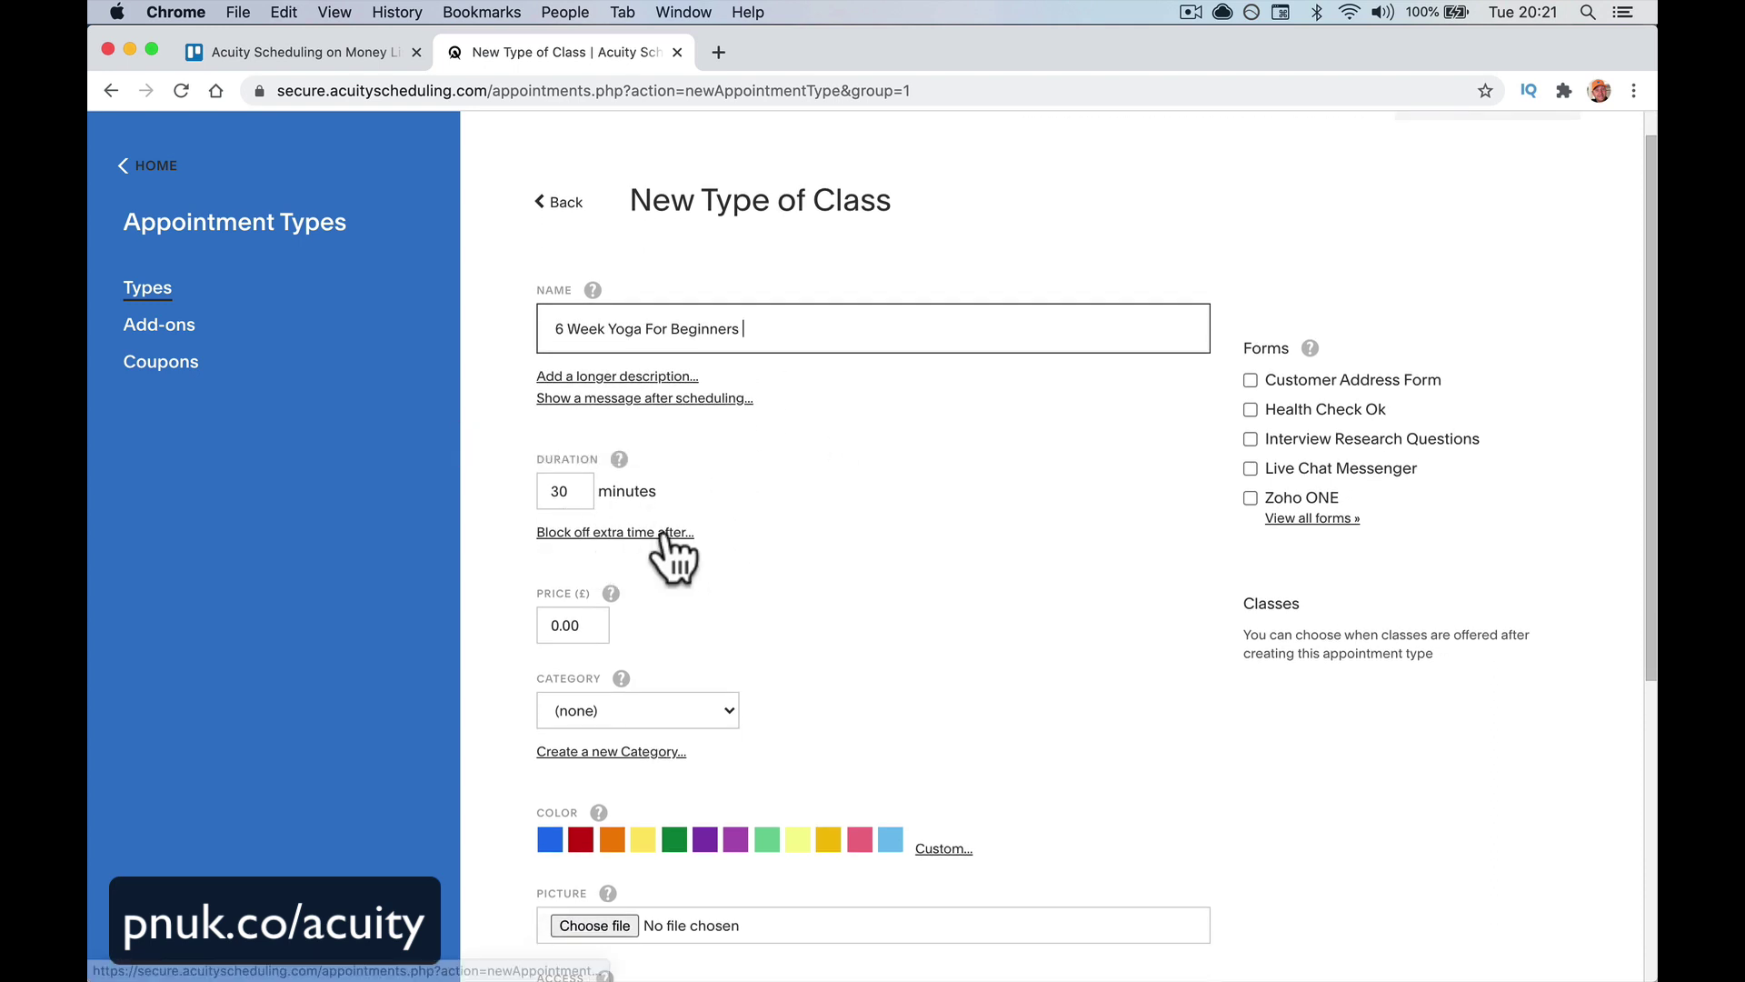
scroll(762, 591, down, 5)
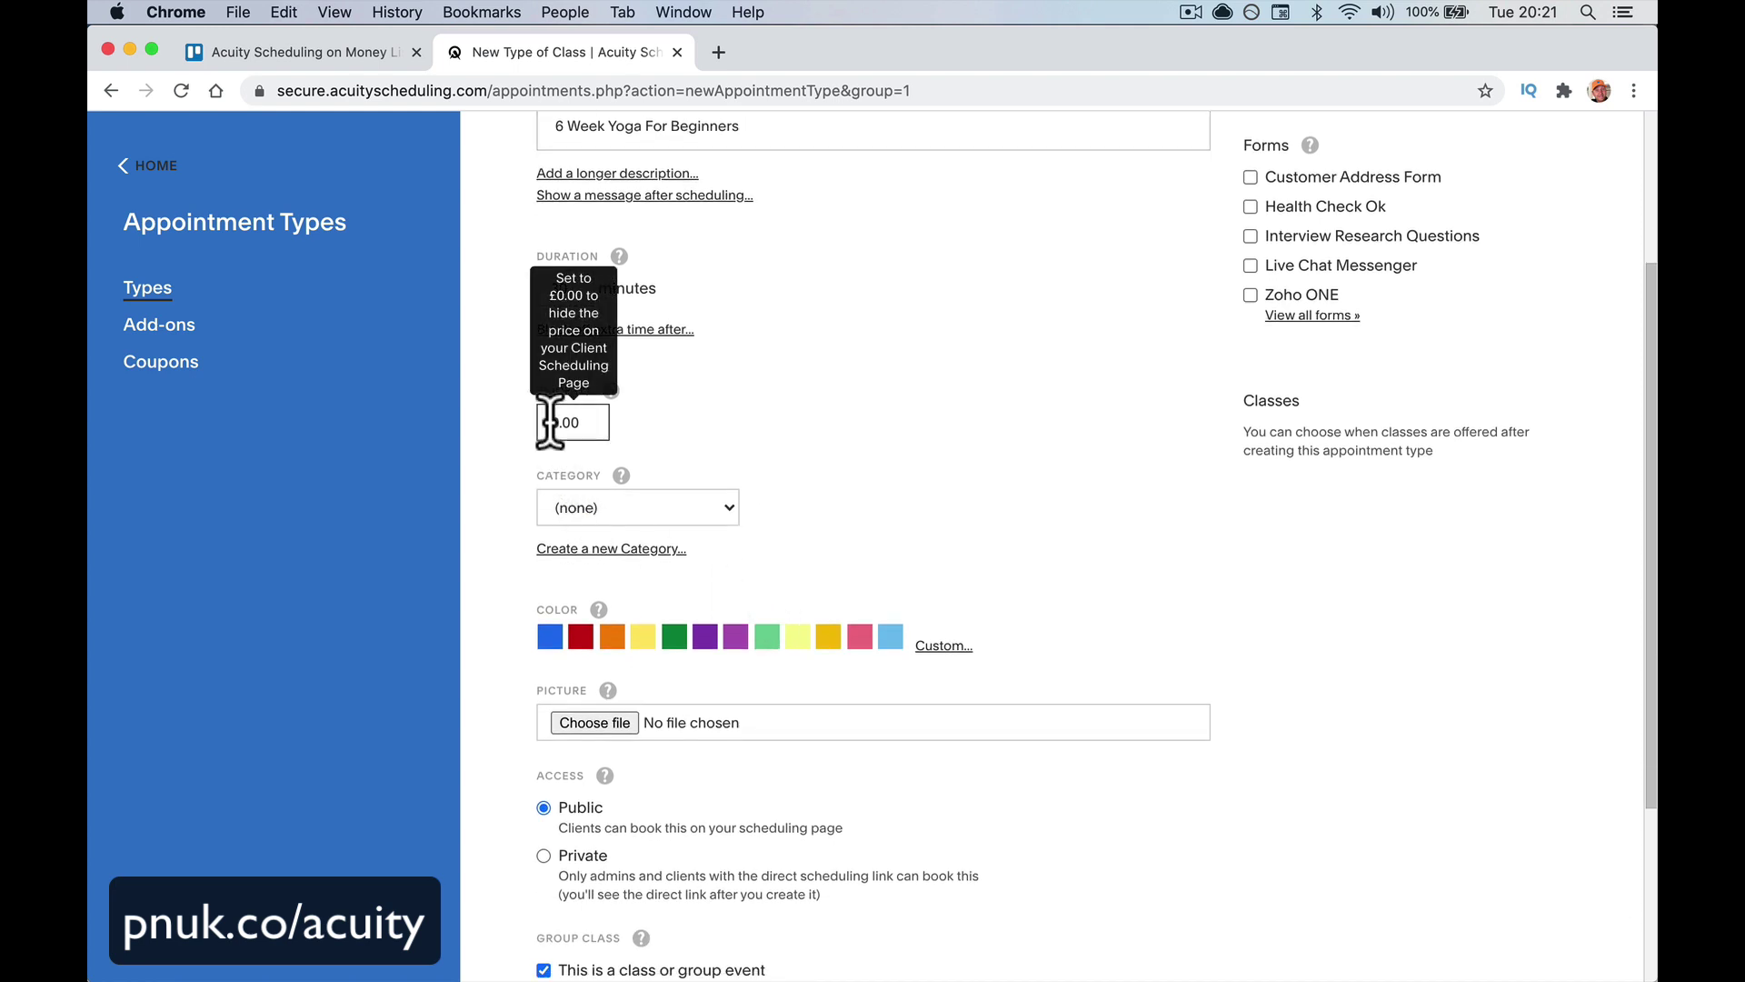
click(549, 421)
text(100)
click(803, 430)
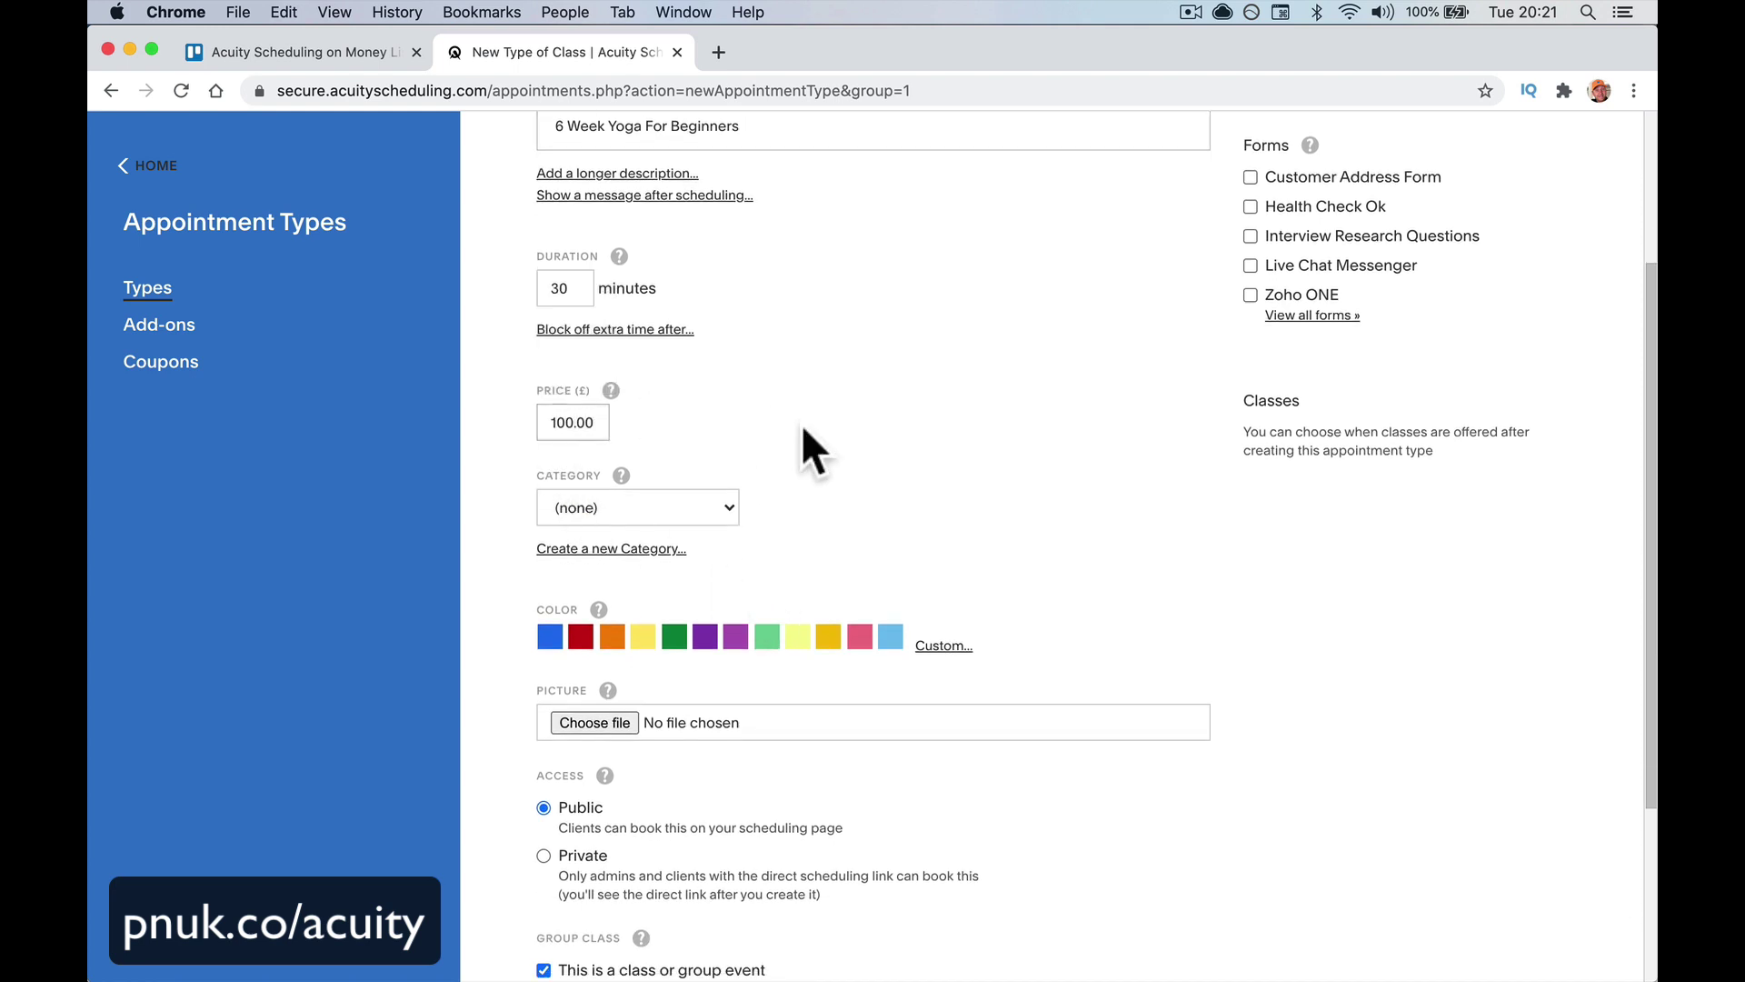
Create a new Fitness category for the class and give it a light green colour
click(686, 516)
click(733, 450)
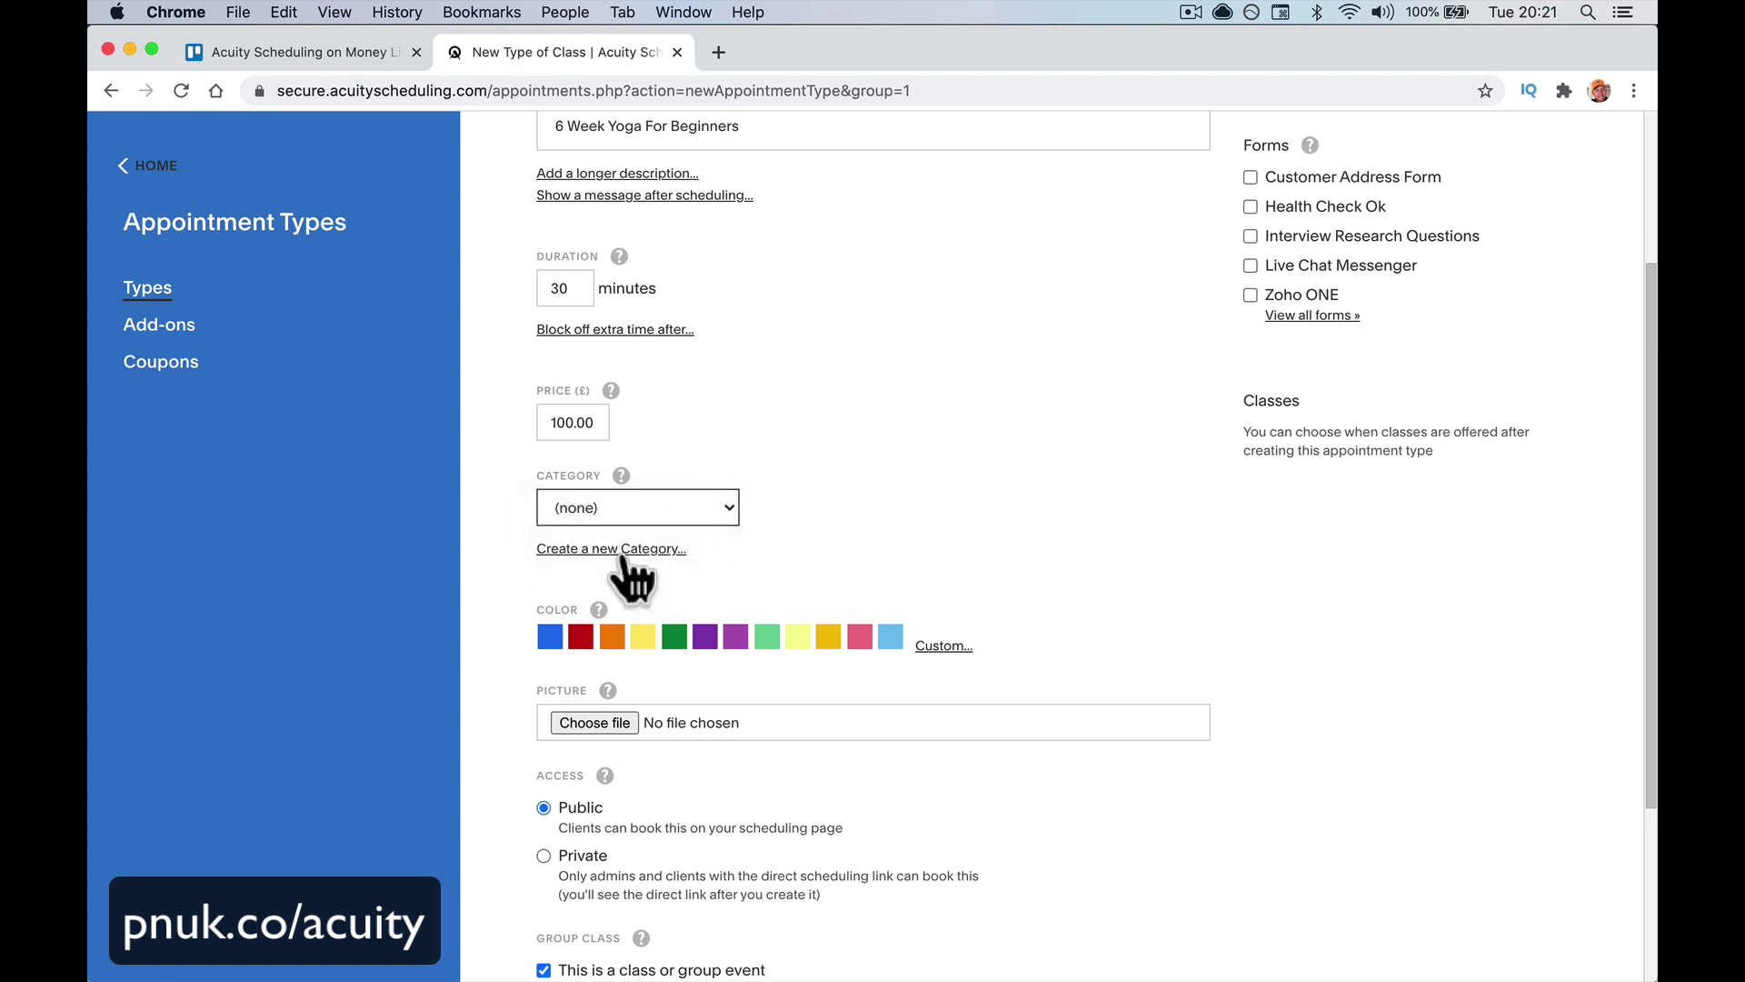
click(728, 553)
text(Fitness)
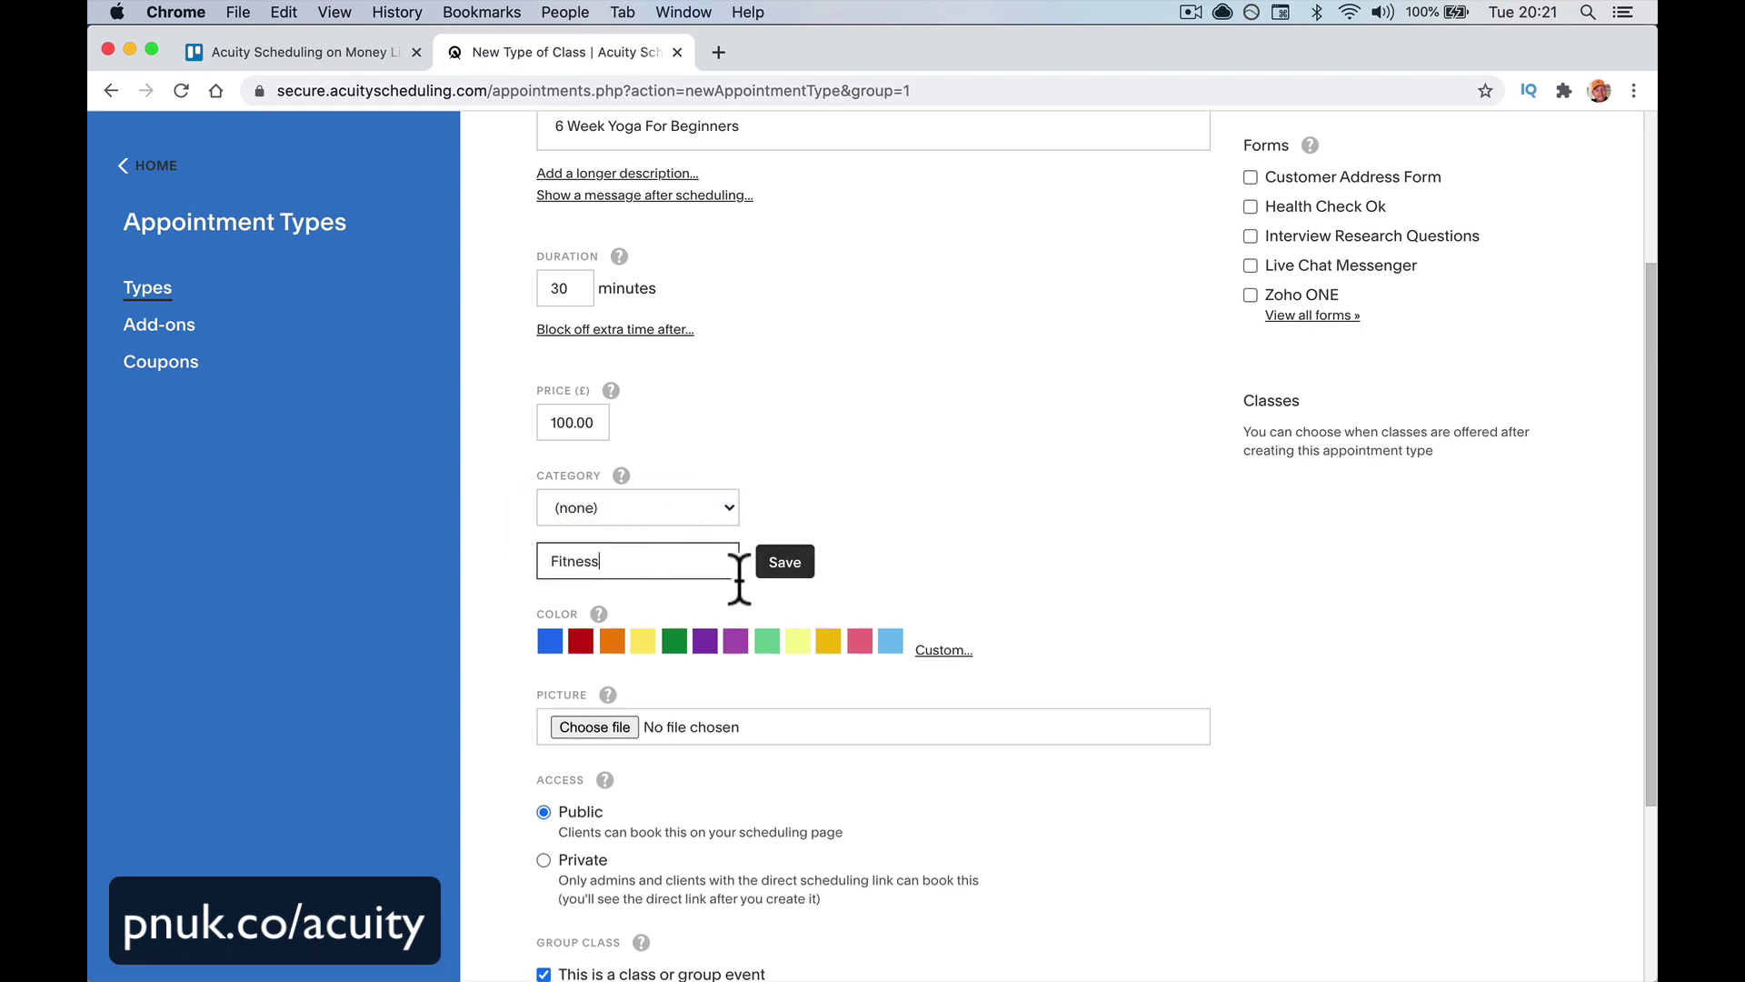
click(784, 564)
click(767, 642)
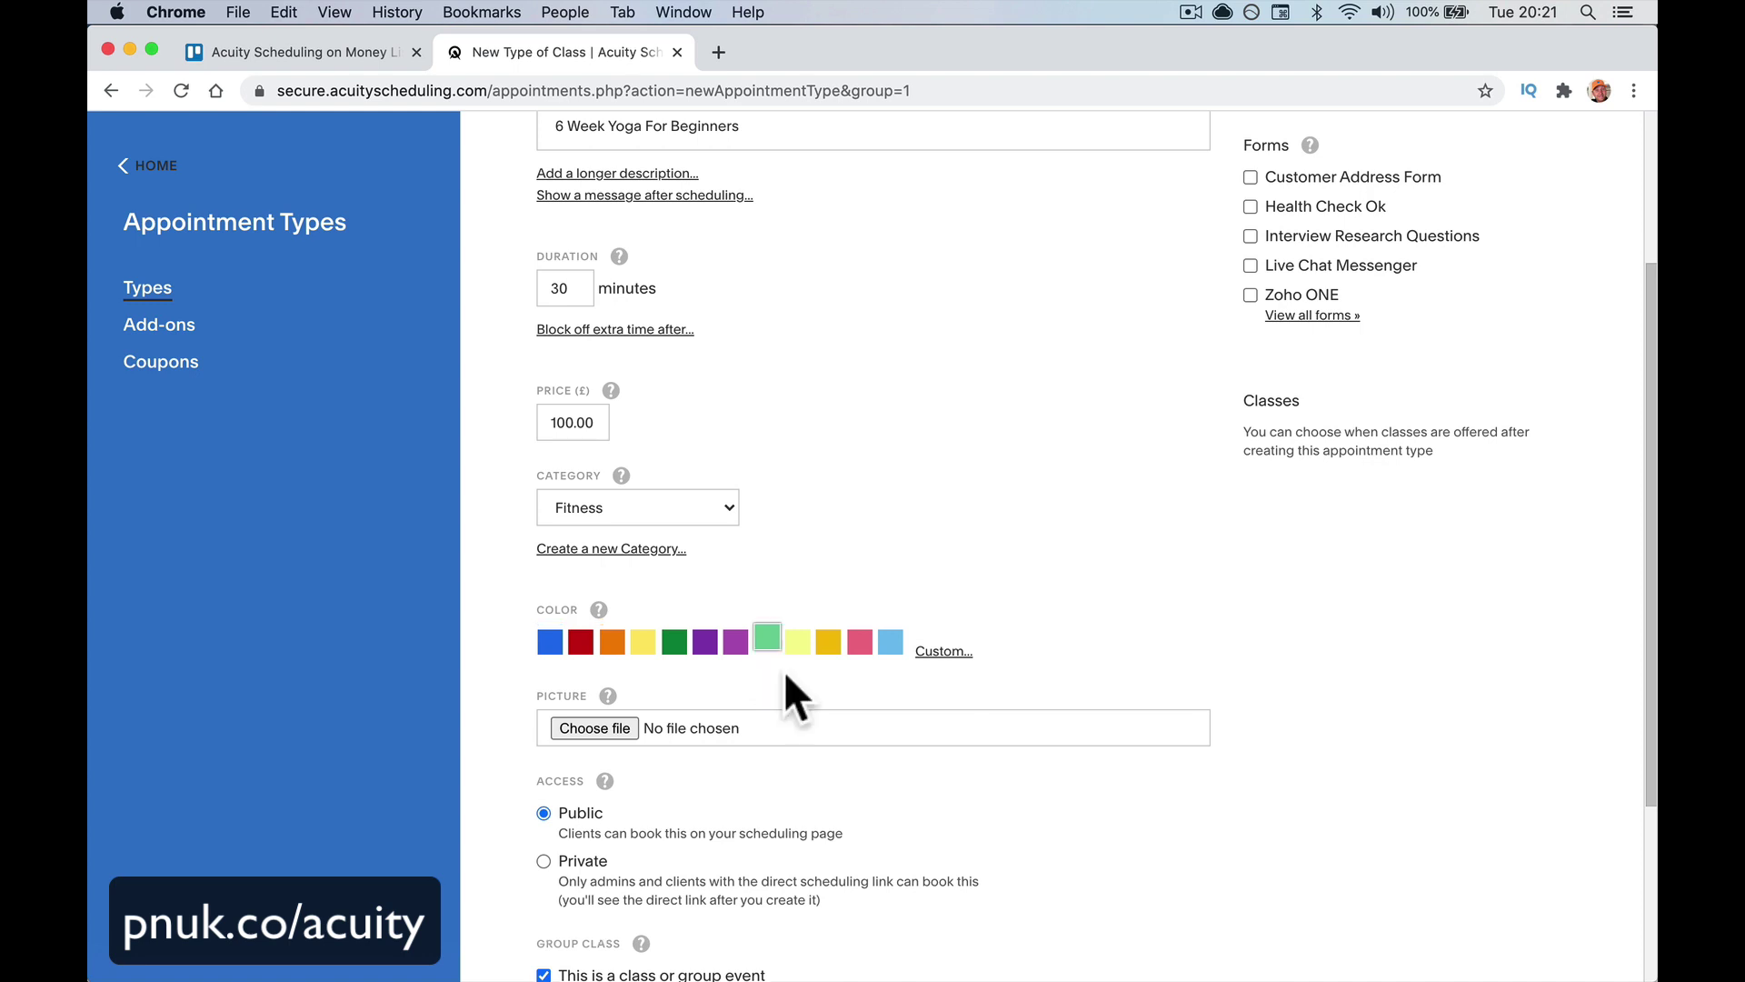
Set maximum 20 people, require sign-up for all times, and create the appointment type
scroll(784, 669, down, 3)
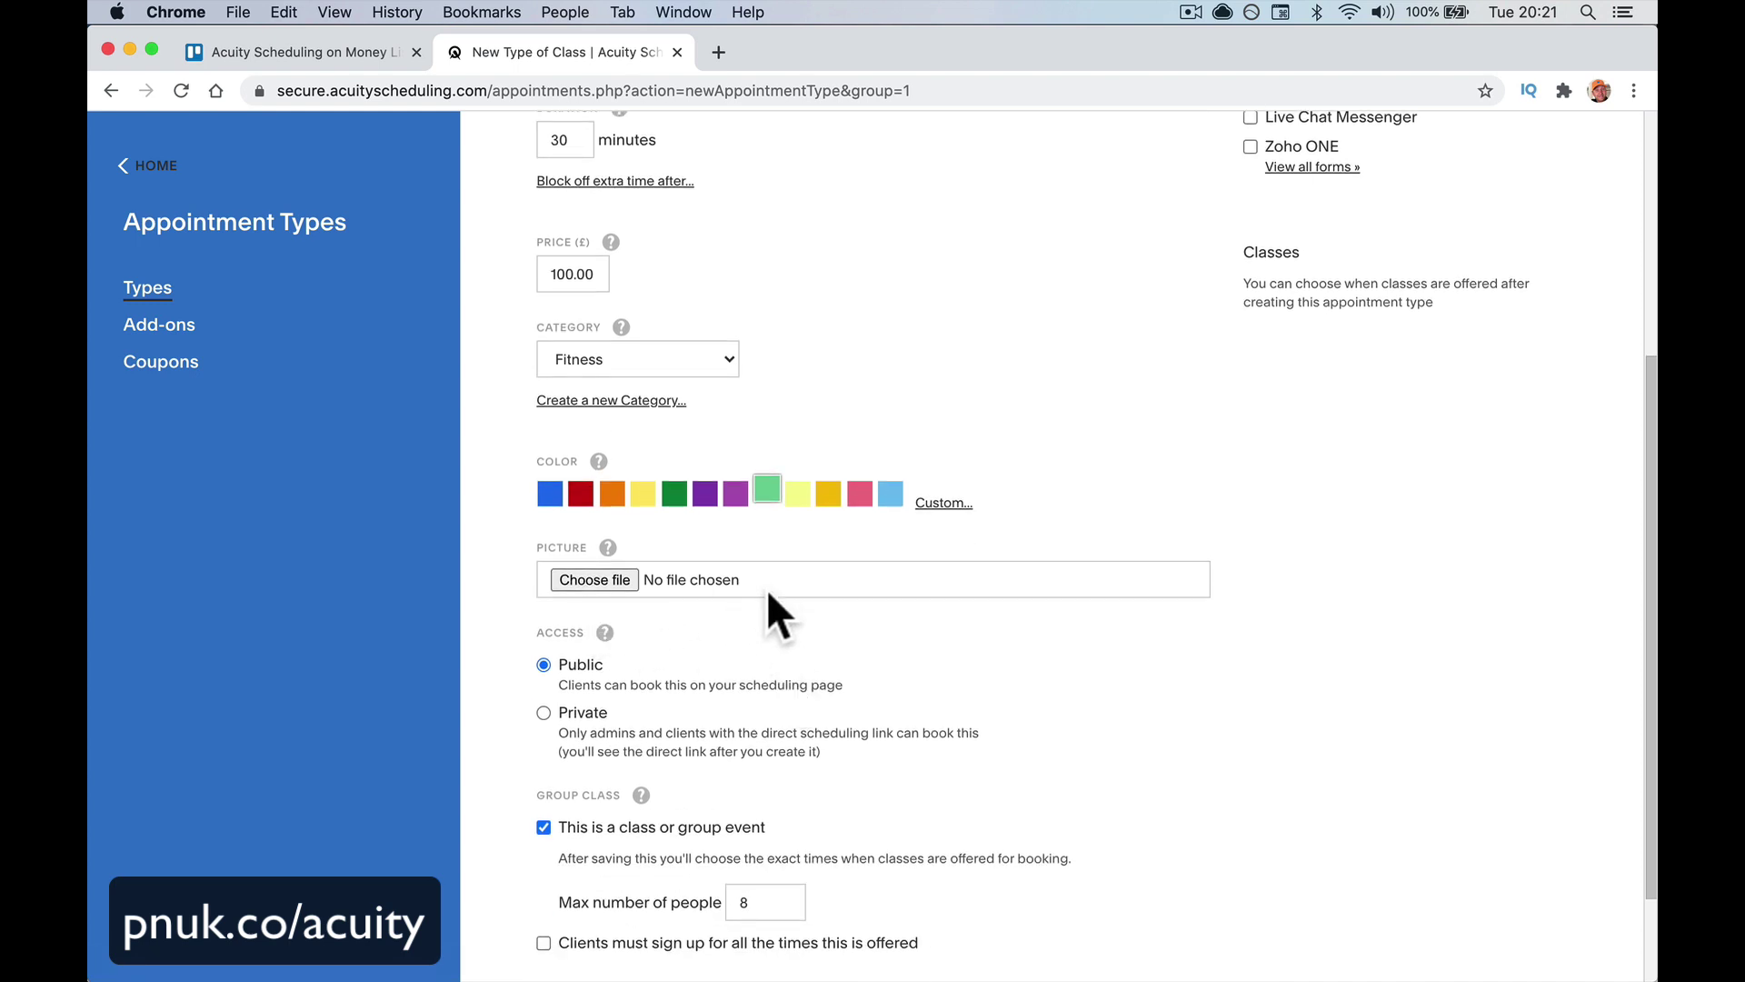
scroll(767, 592, down, 3)
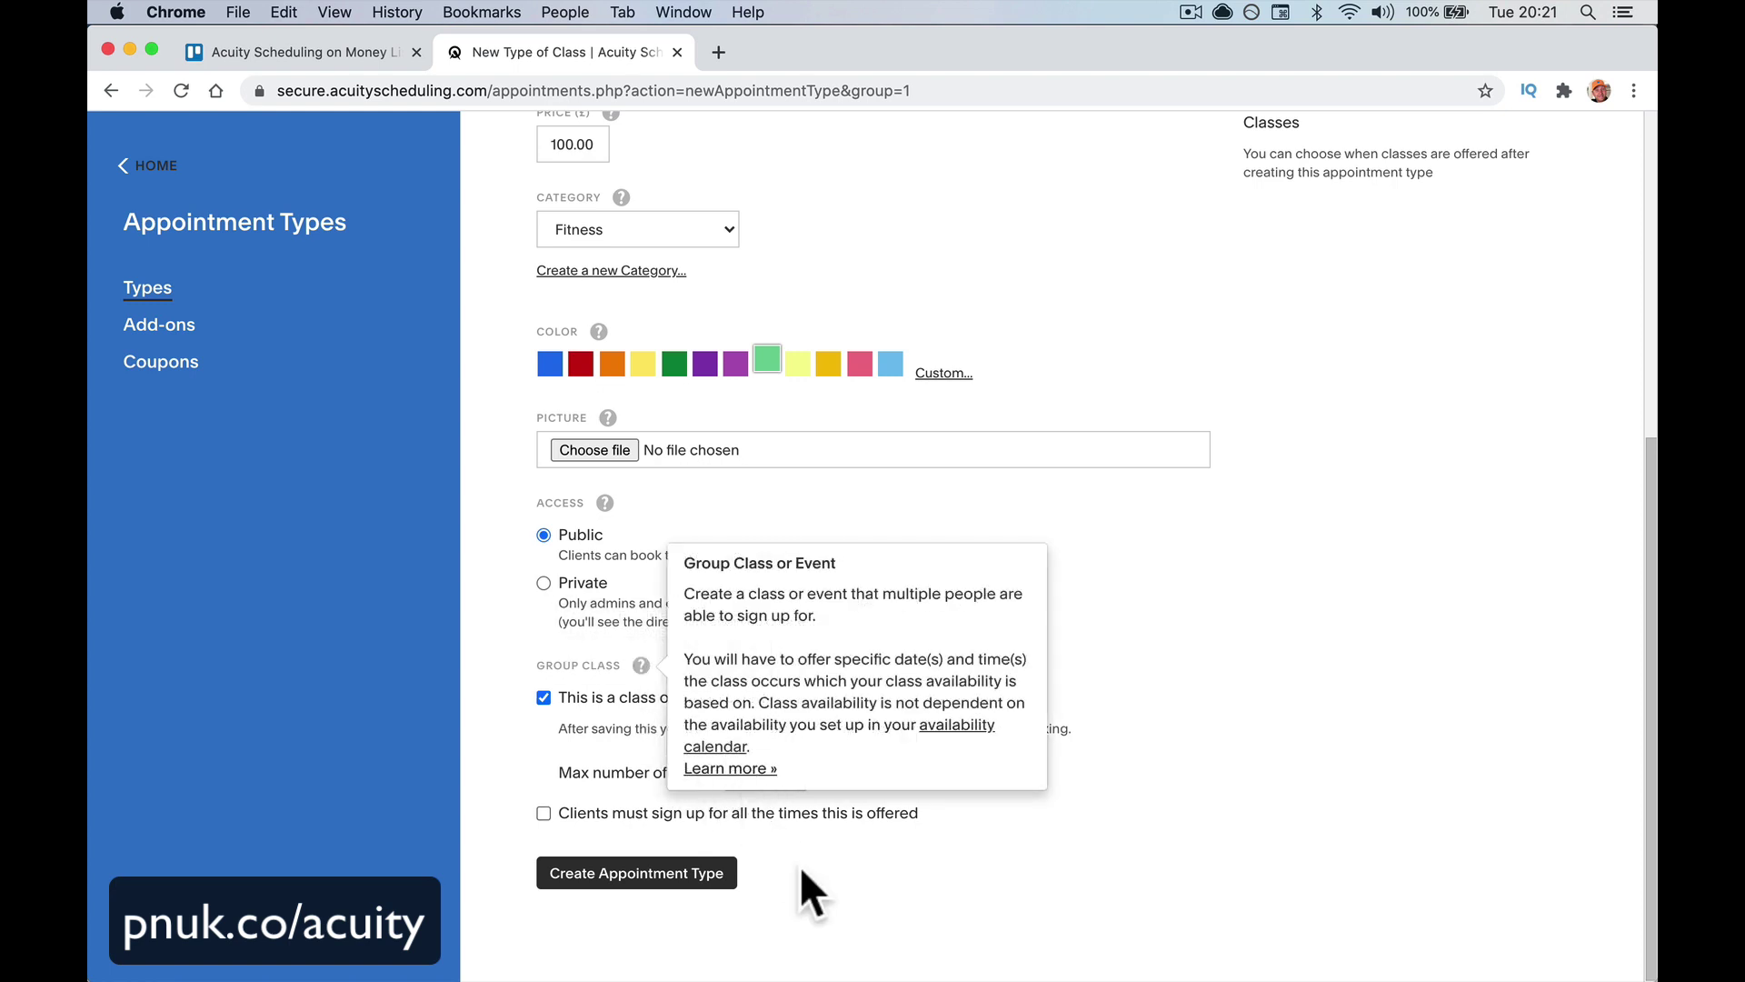
double_click(743, 771)
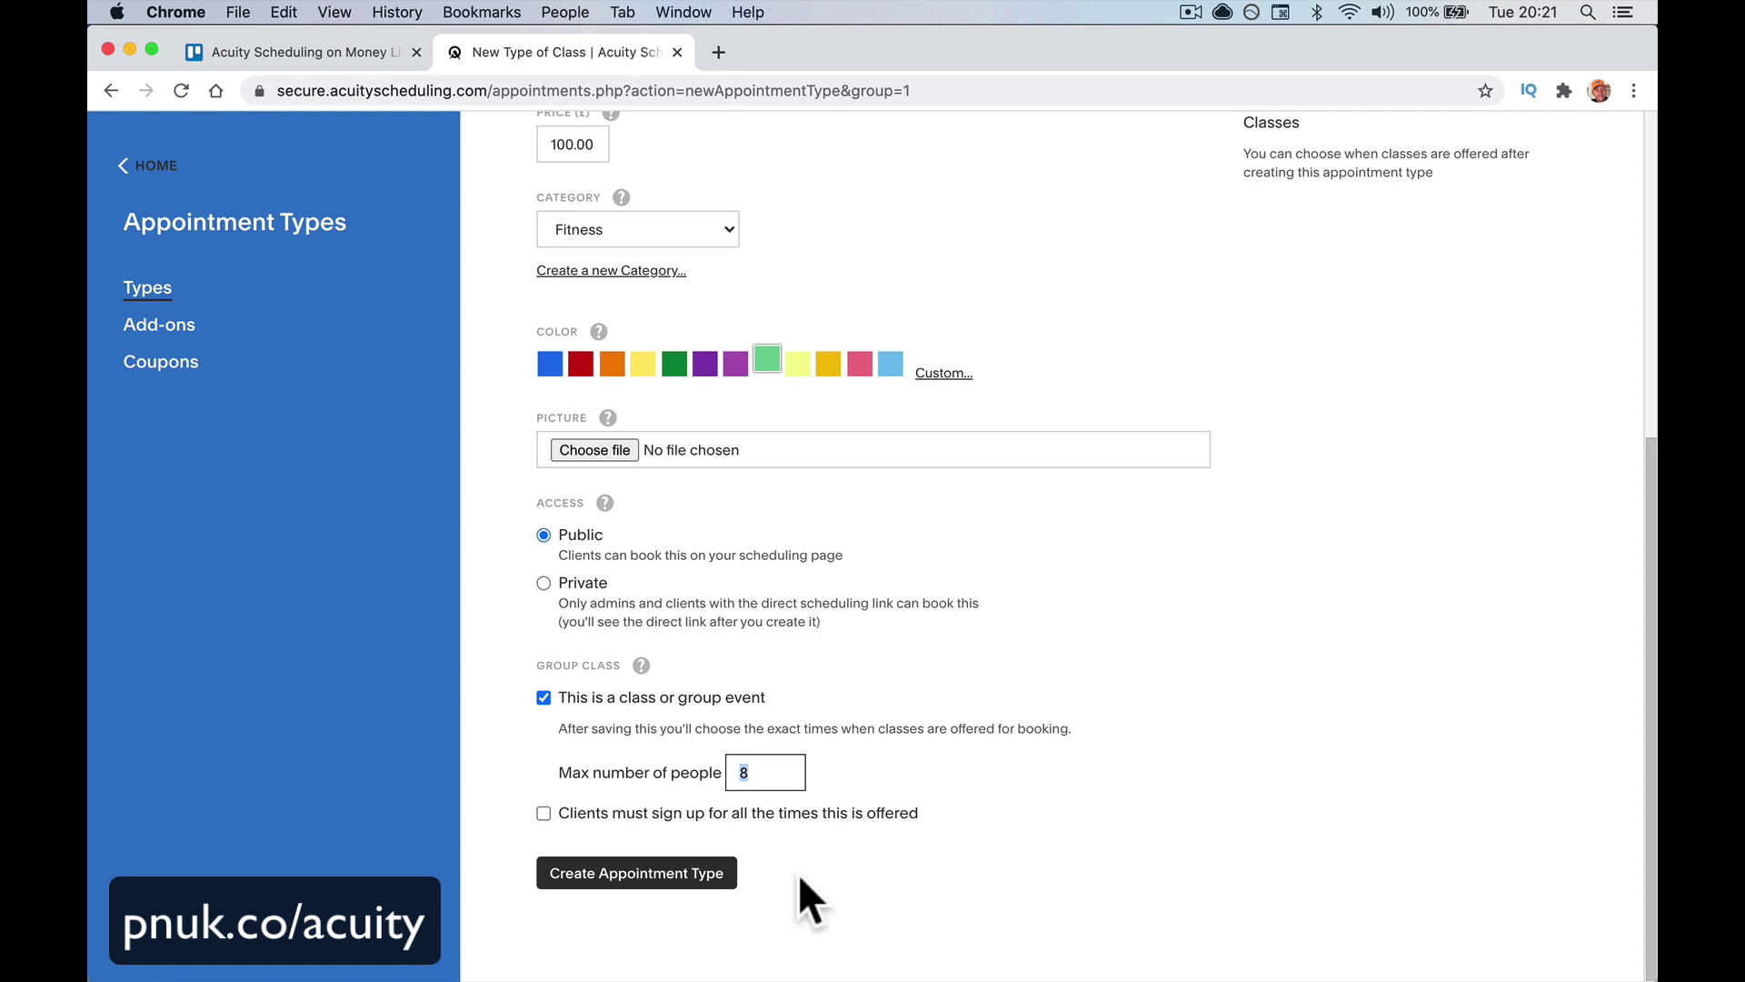
text(20)
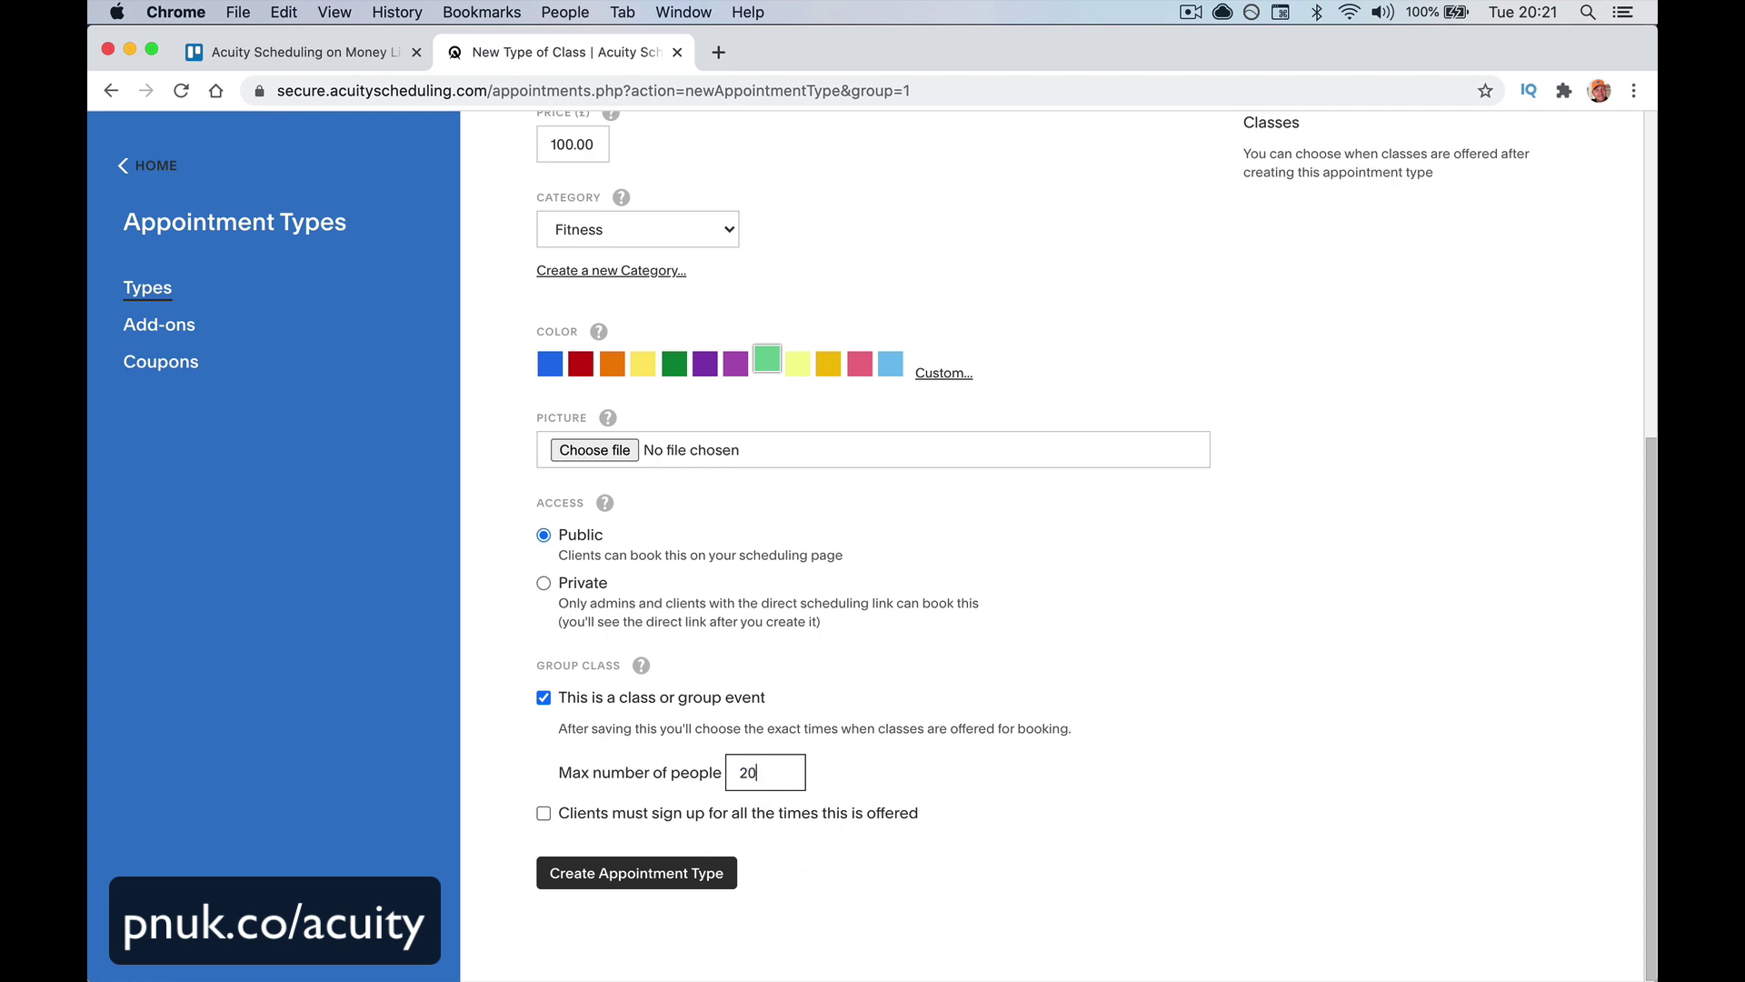
click(897, 886)
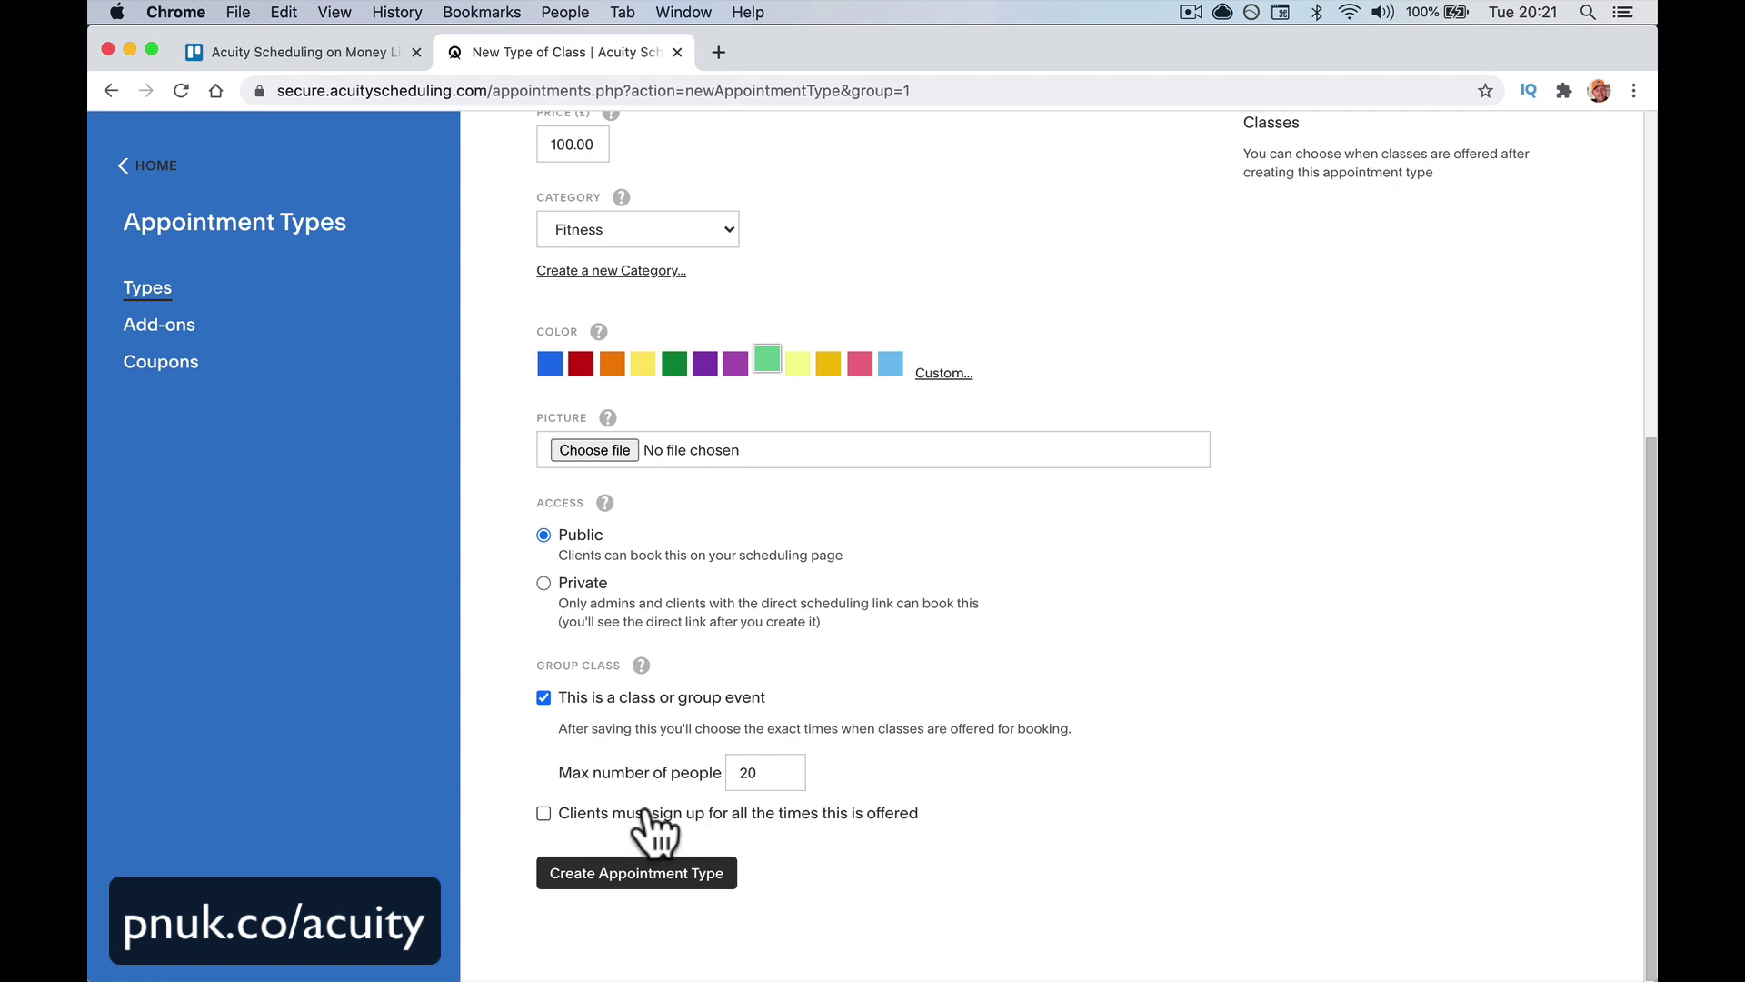
click(545, 811)
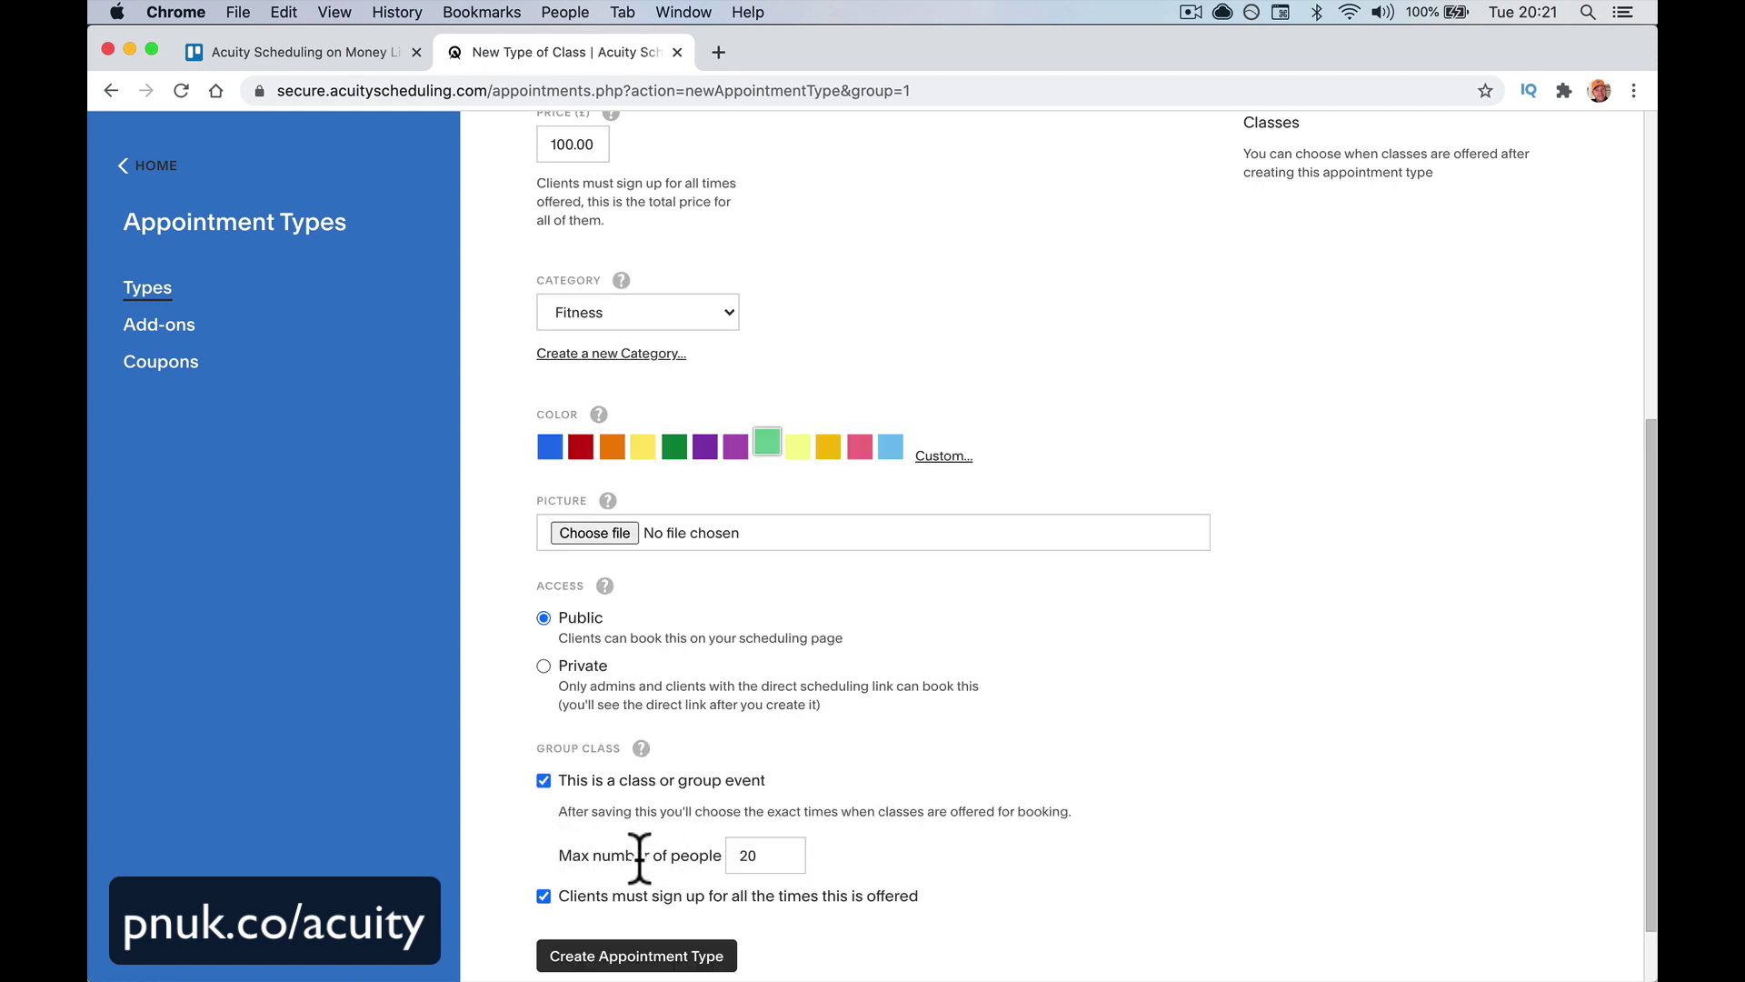
scroll(640, 859, down, 2)
right_click(638, 886)
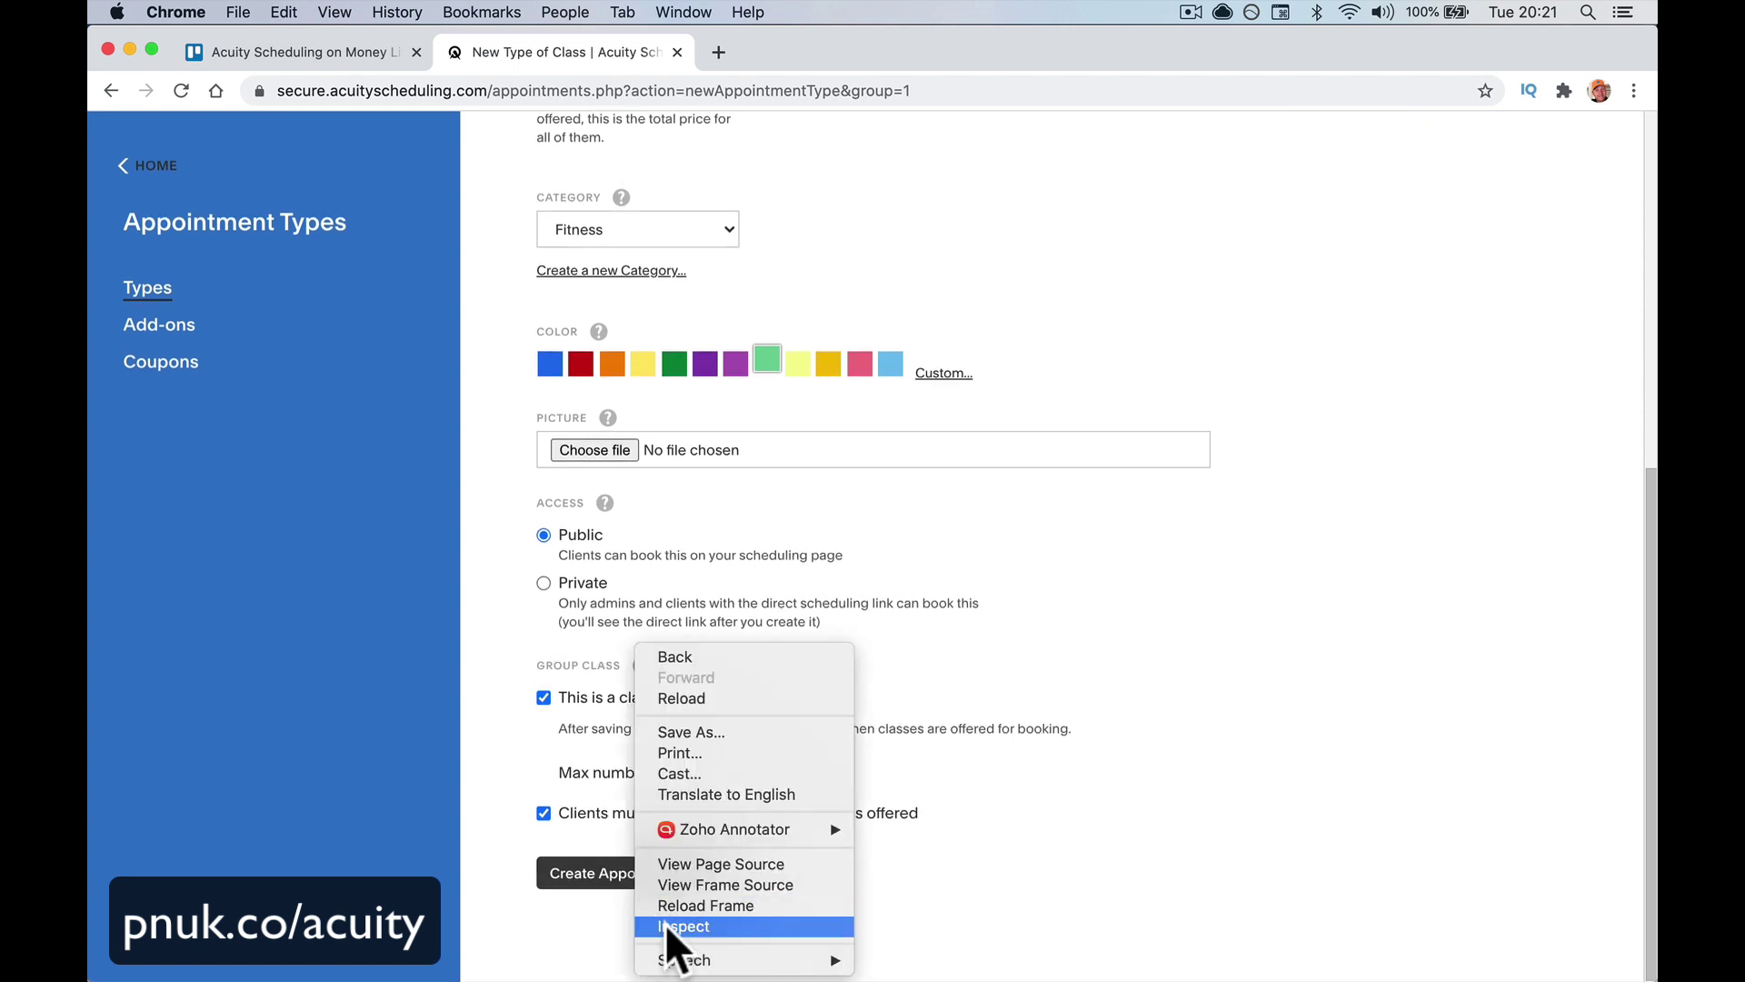
click(580, 871)
click(580, 871)
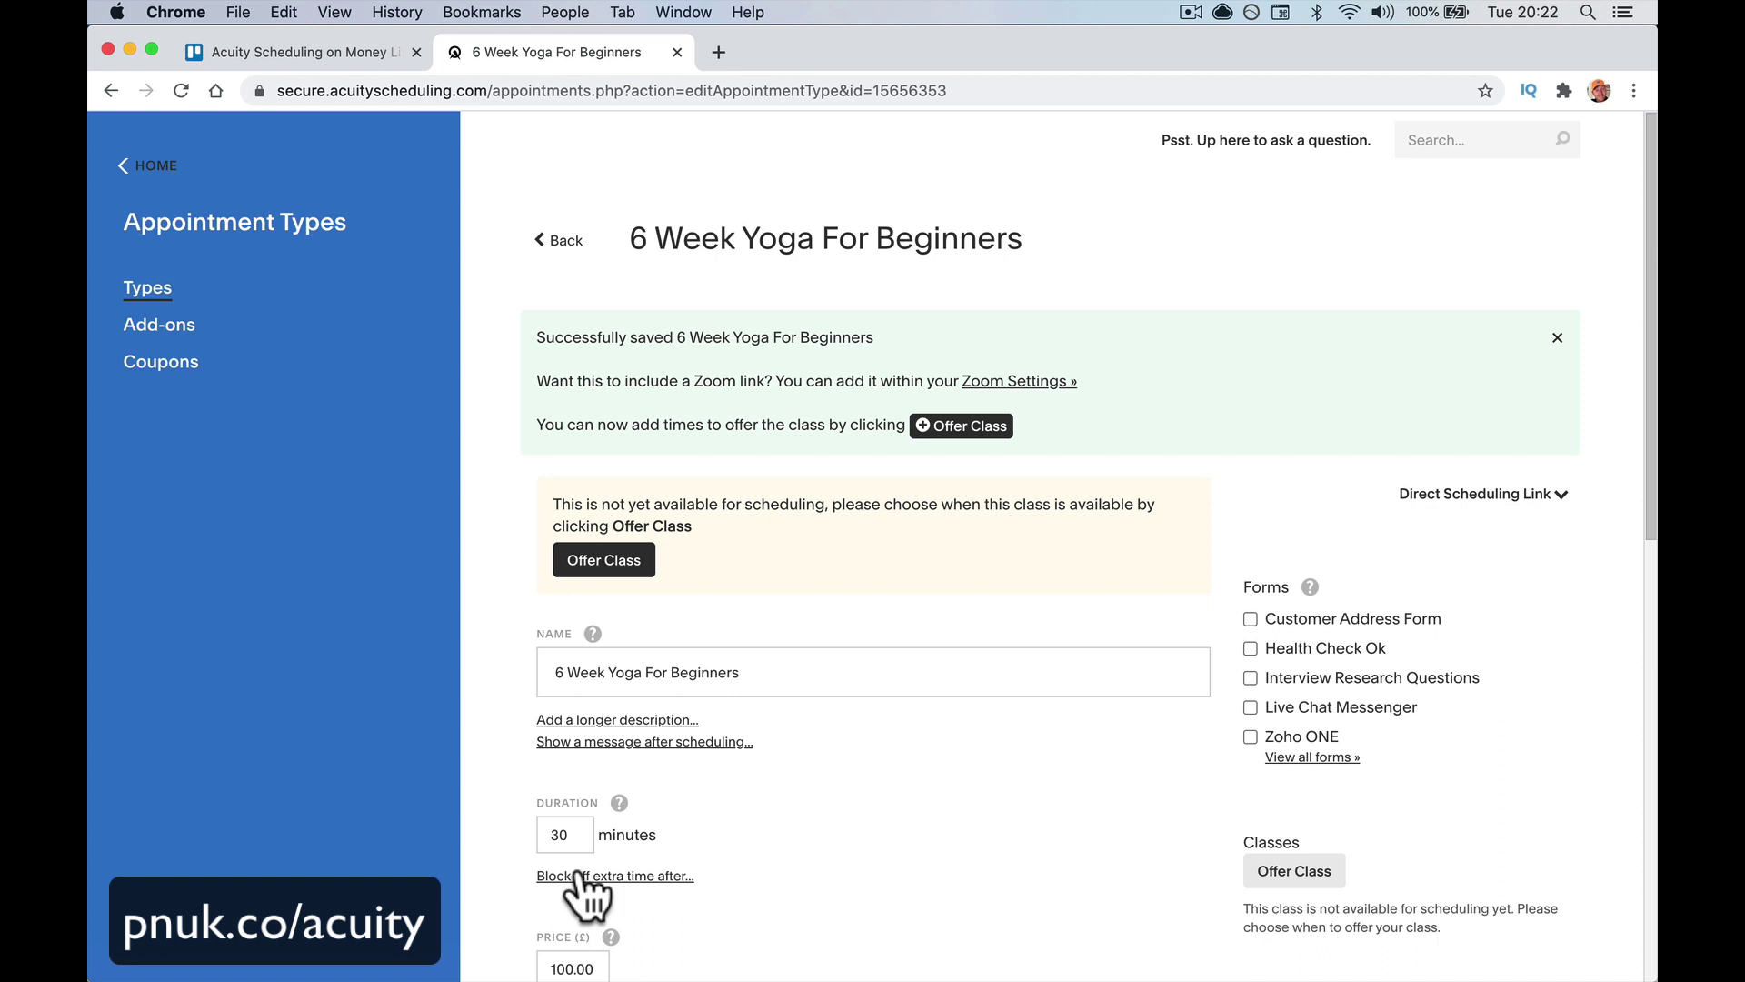
Offer the class with a first session on 07/15/2020 at 9:00
drag(560, 674, 770, 673)
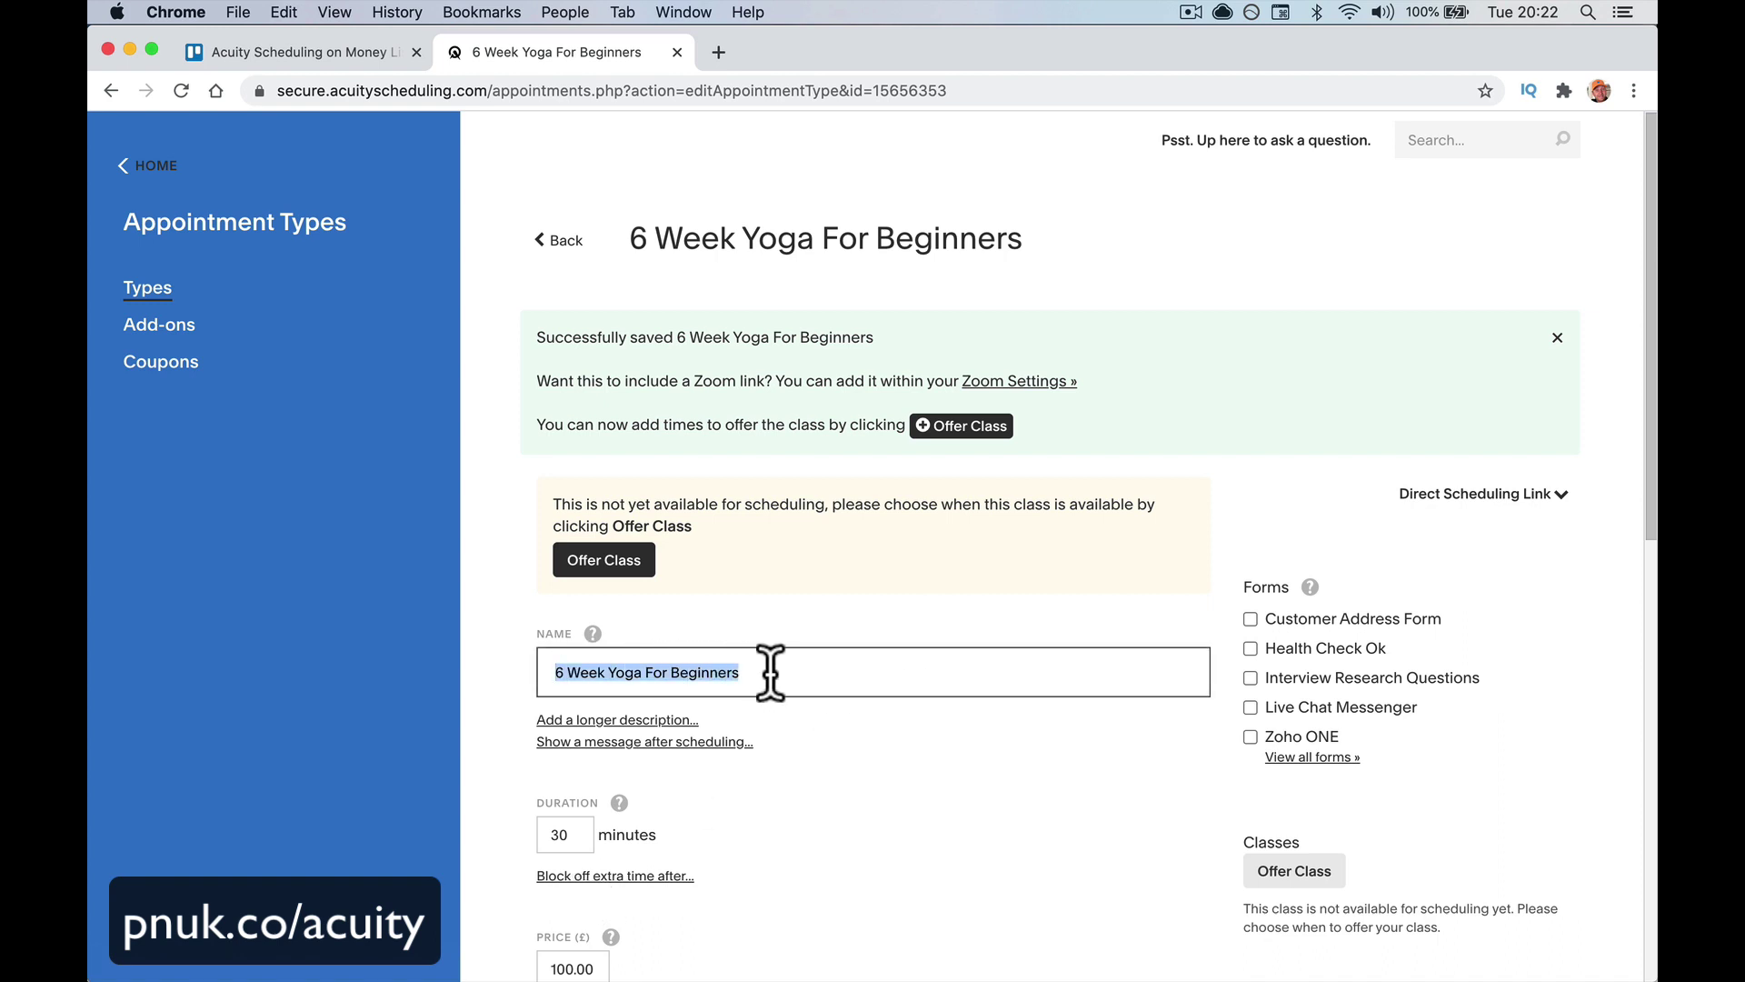
click(982, 429)
click(1111, 656)
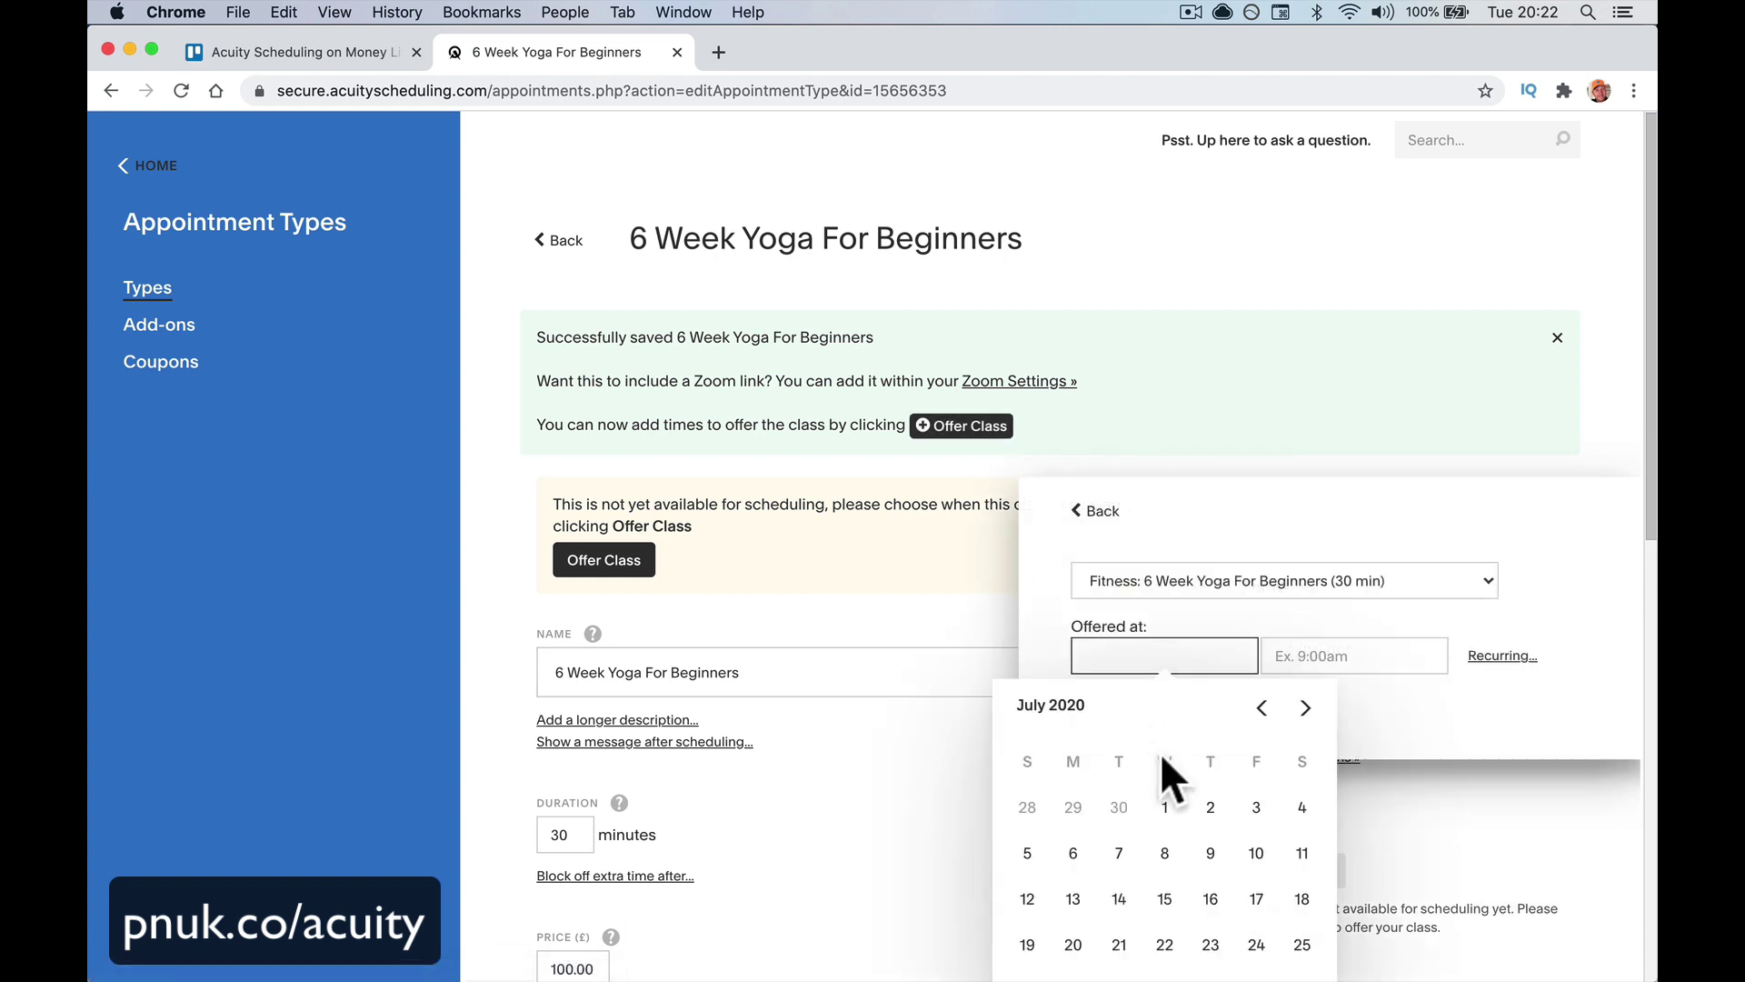
scroll(1166, 771, down, 2)
scroll(1170, 784, down, 3)
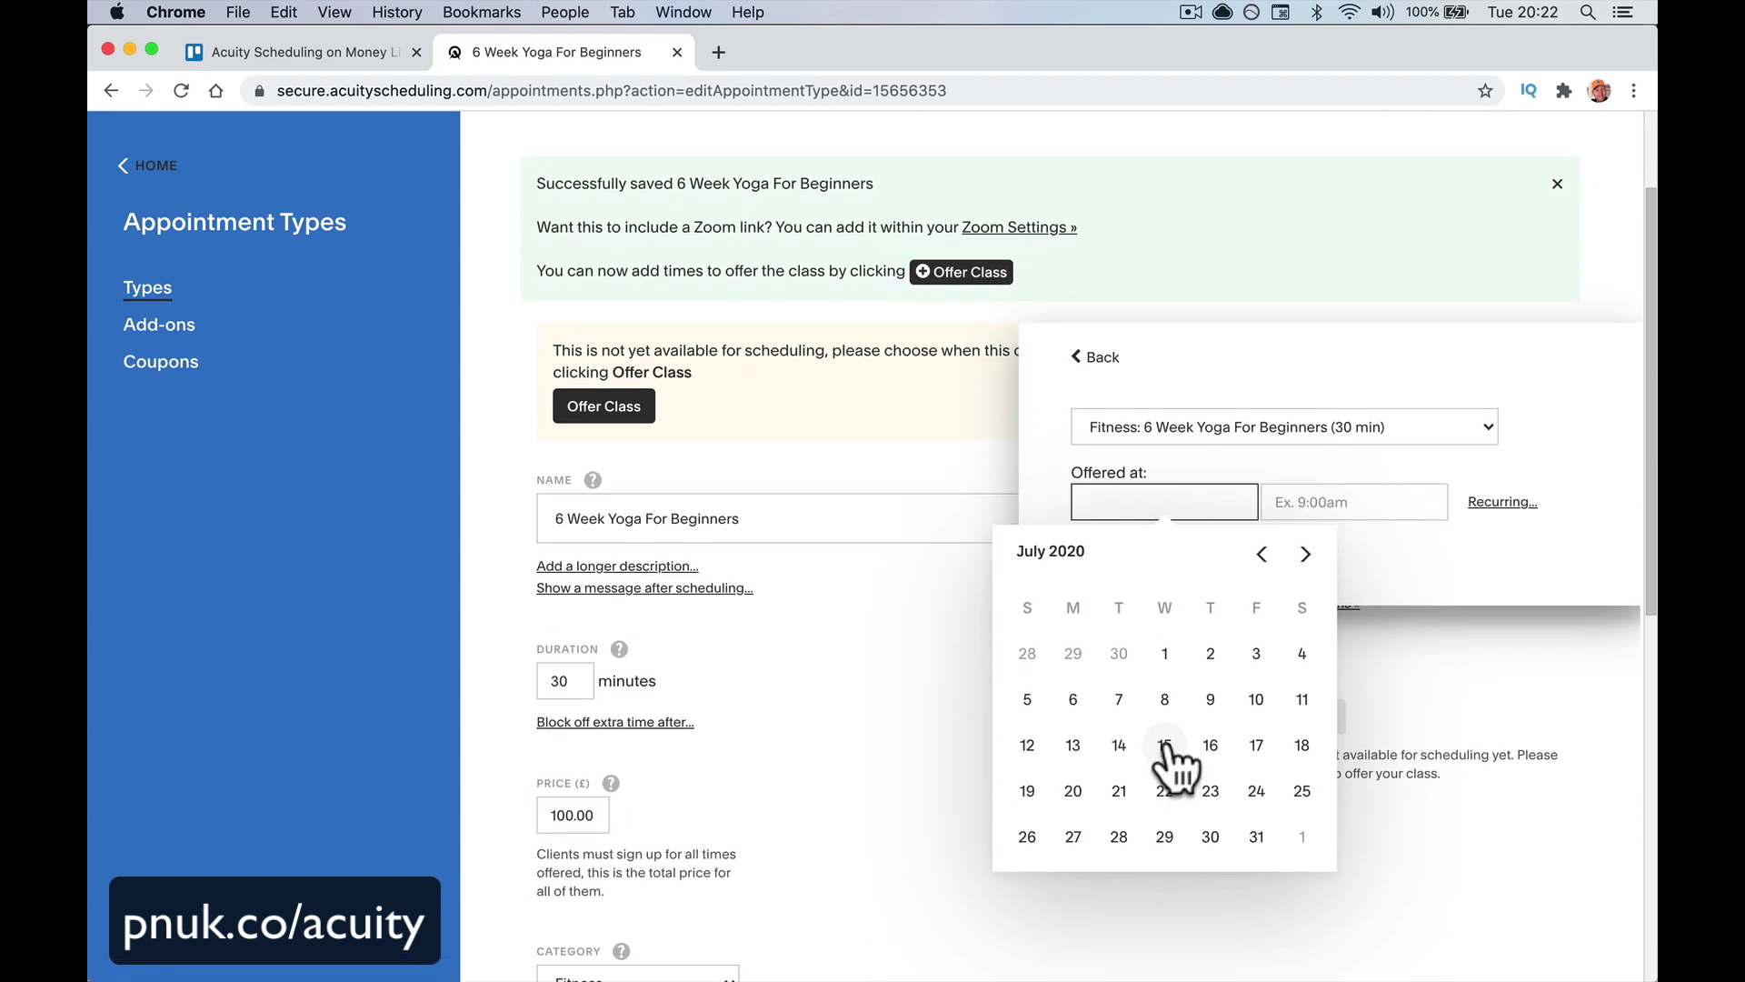
click(1166, 744)
click(1305, 502)
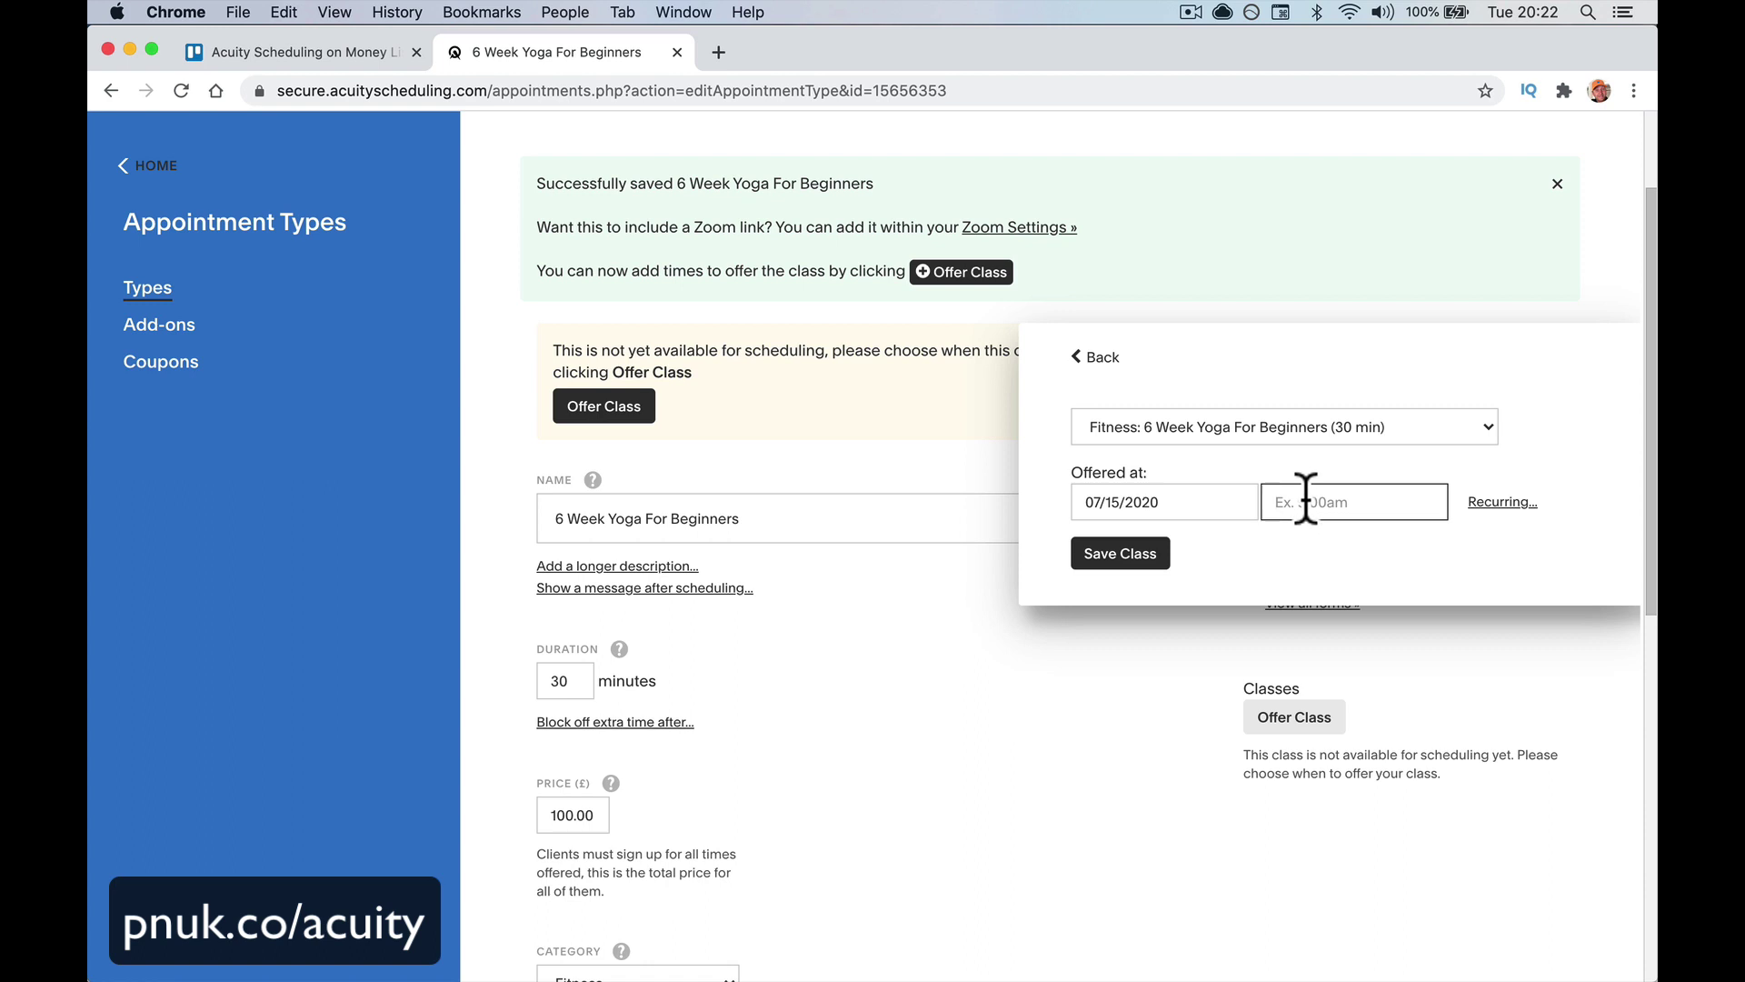
text(9:00)
Make it recur every Wednesday for 6 times, add the times and save the class
click(1500, 506)
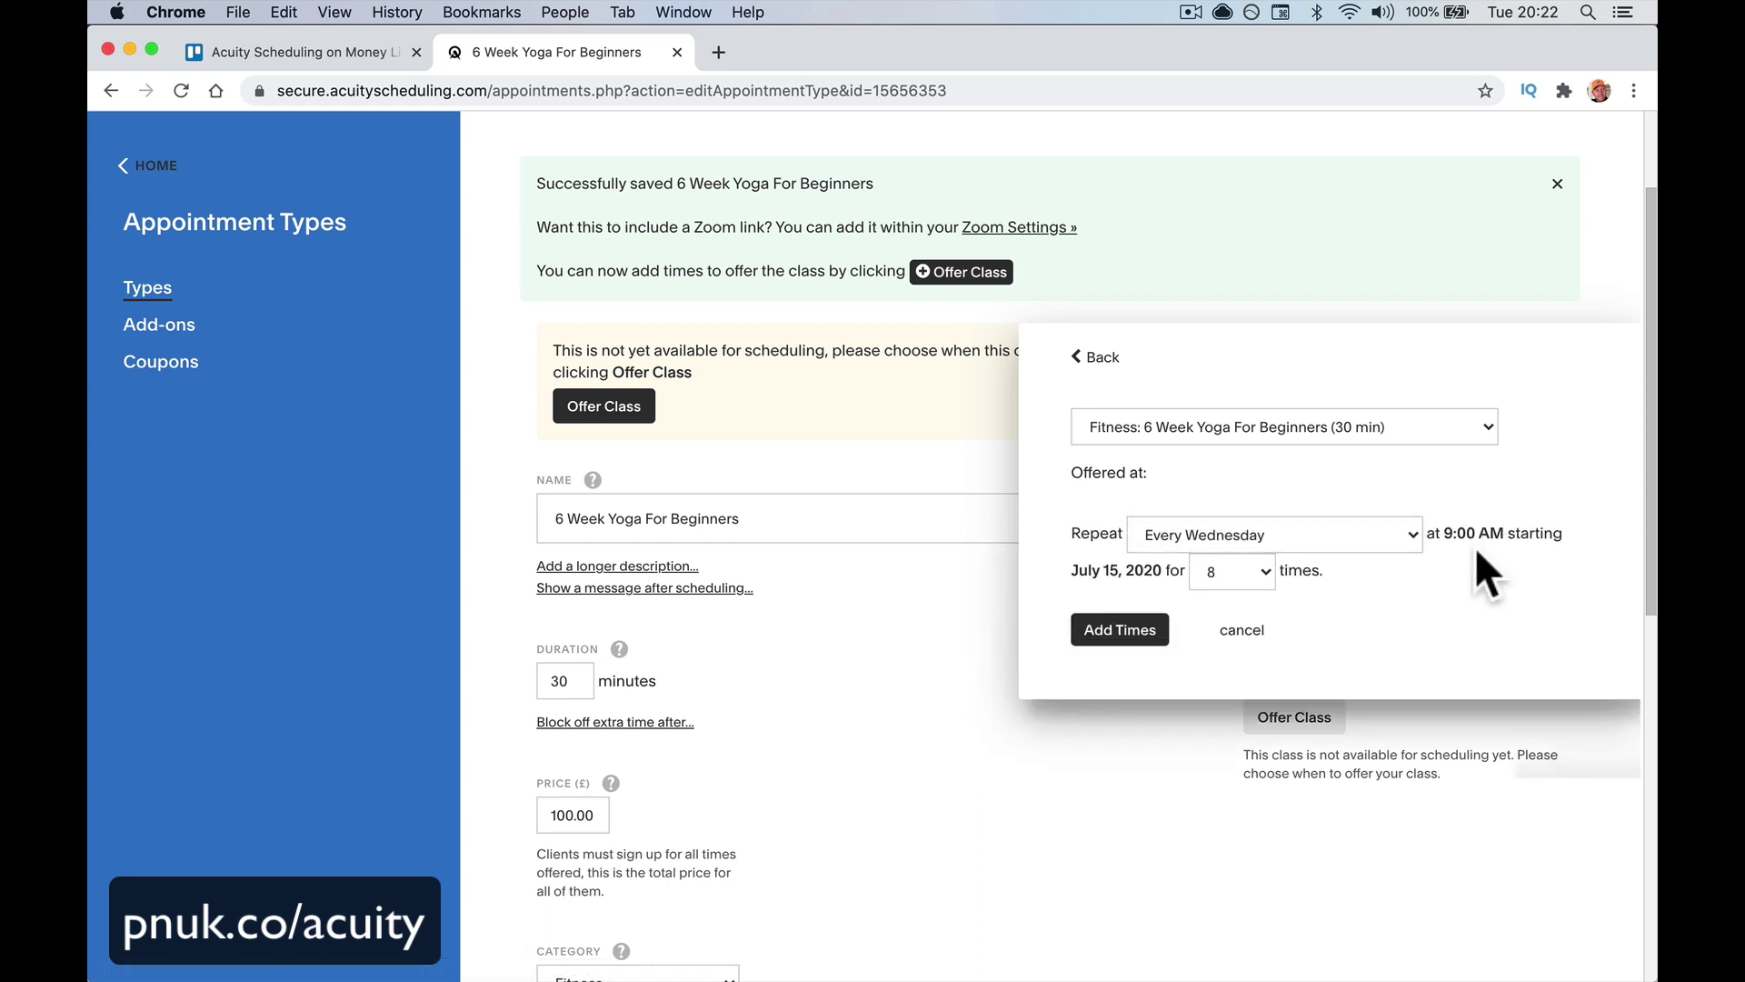
click(1234, 576)
click(1223, 530)
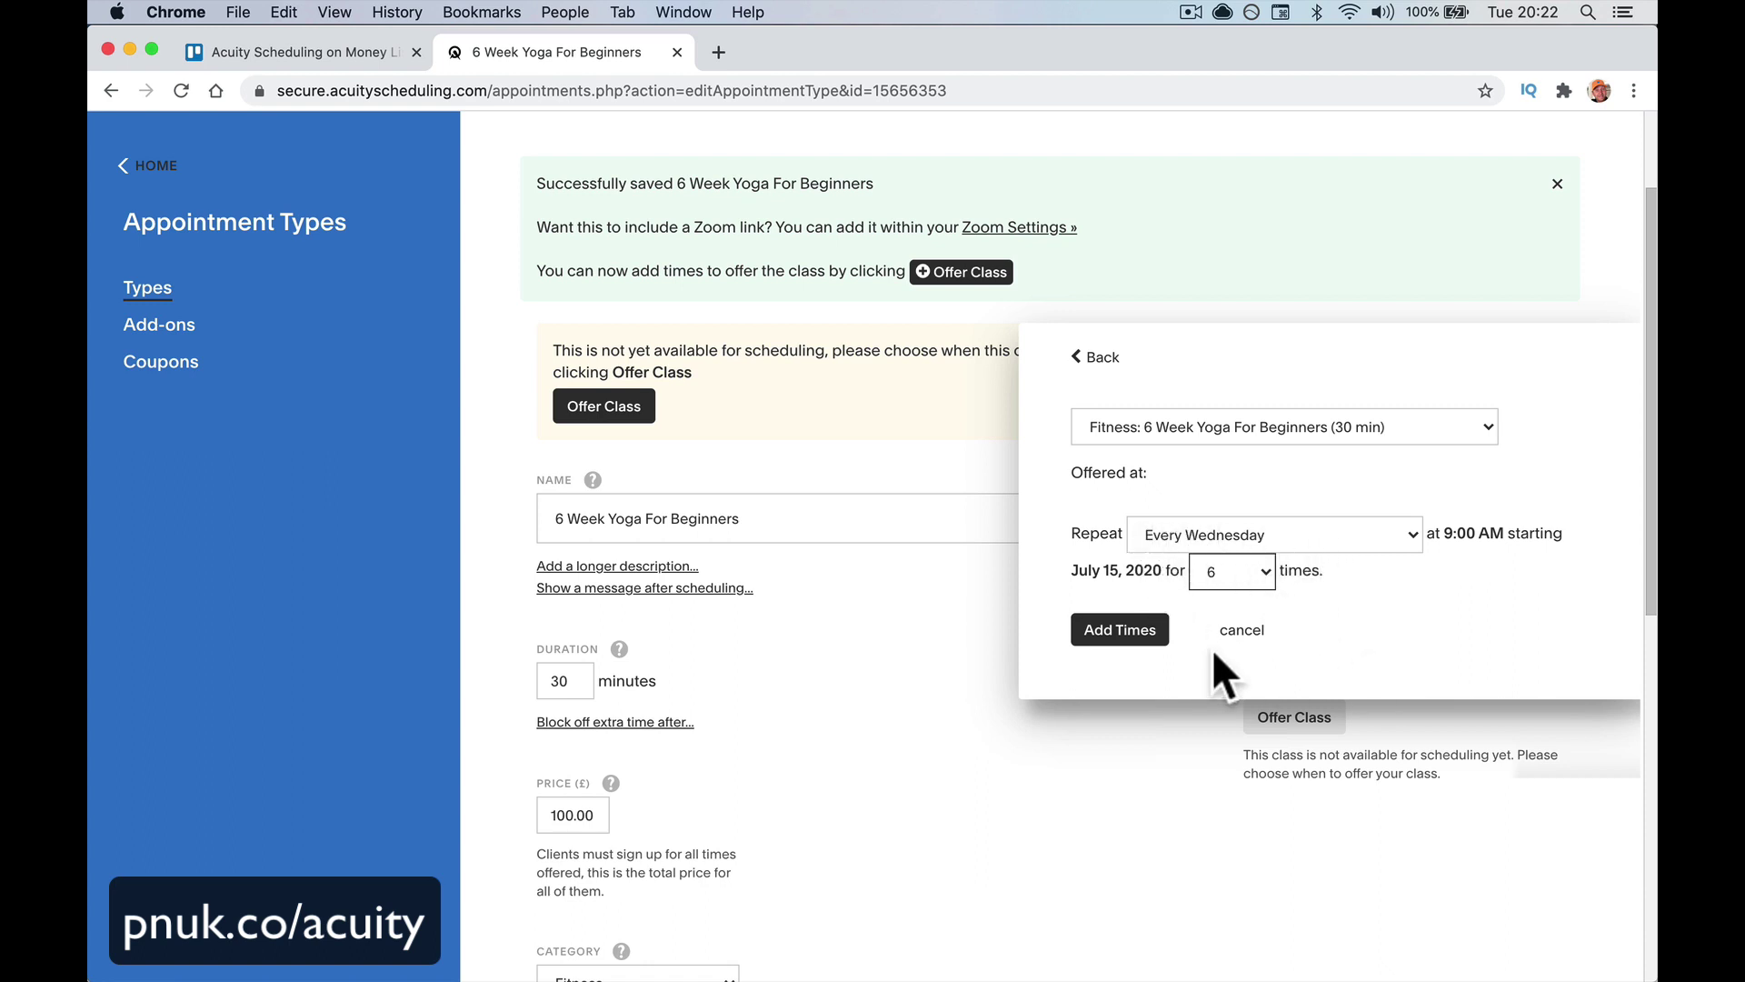
click(1142, 639)
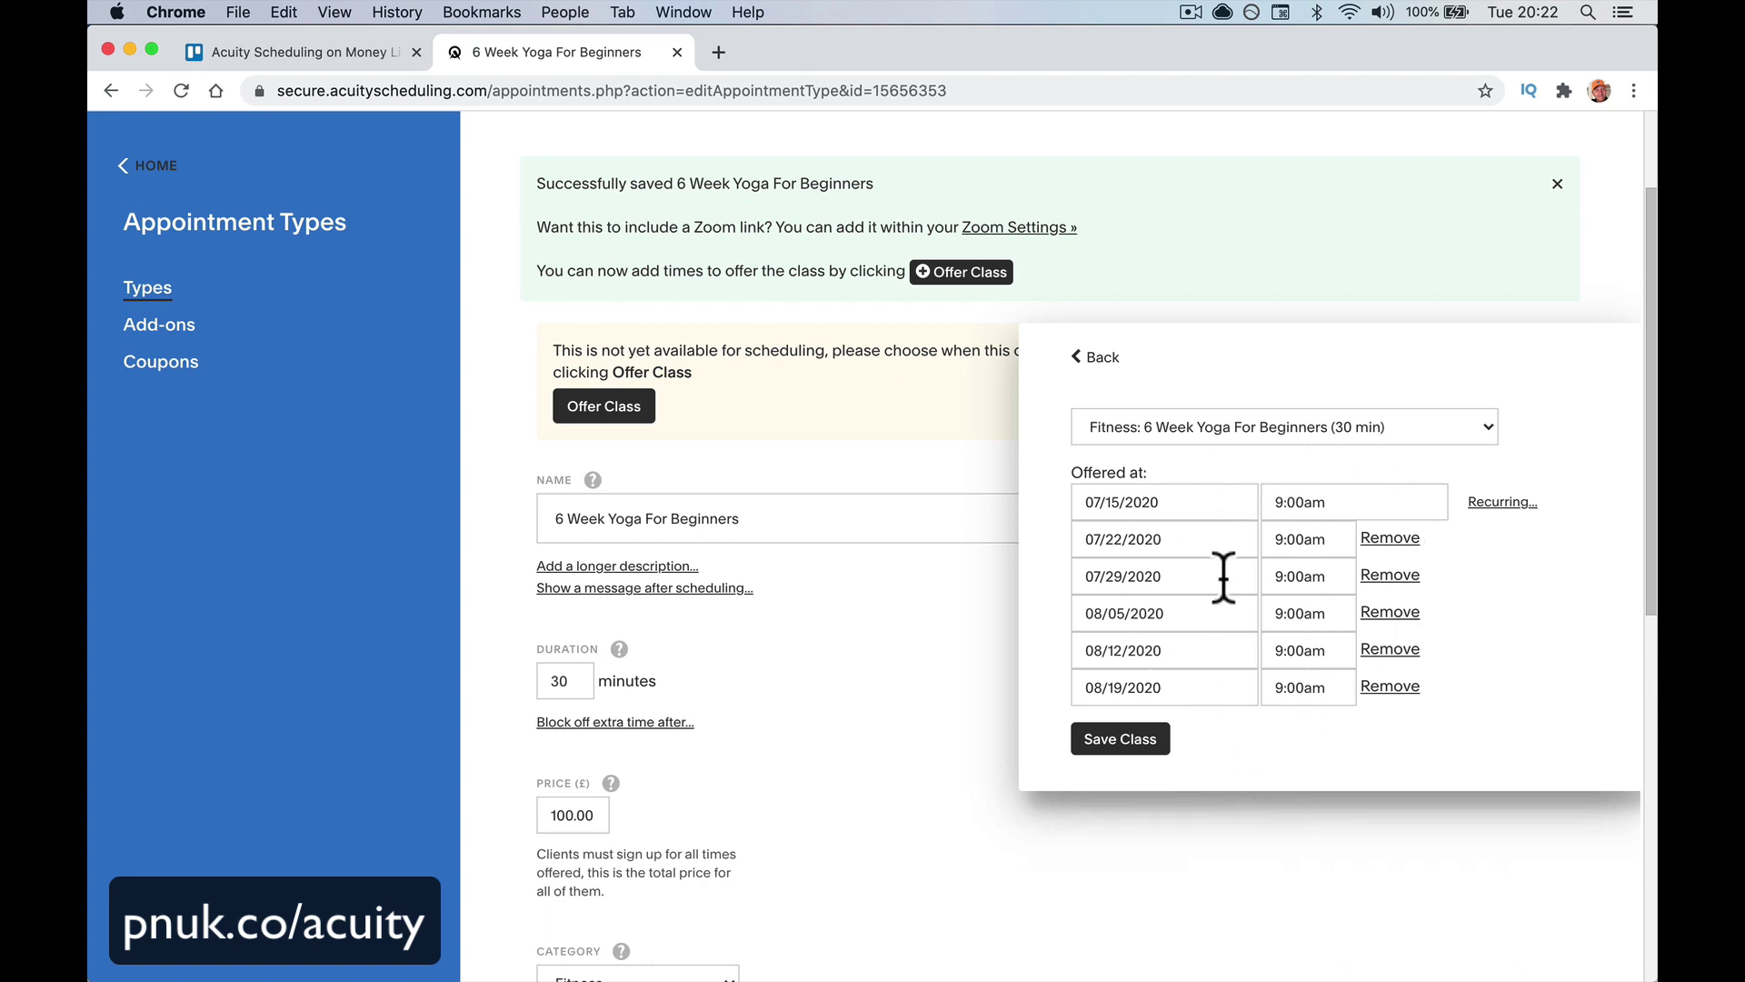
click(1107, 751)
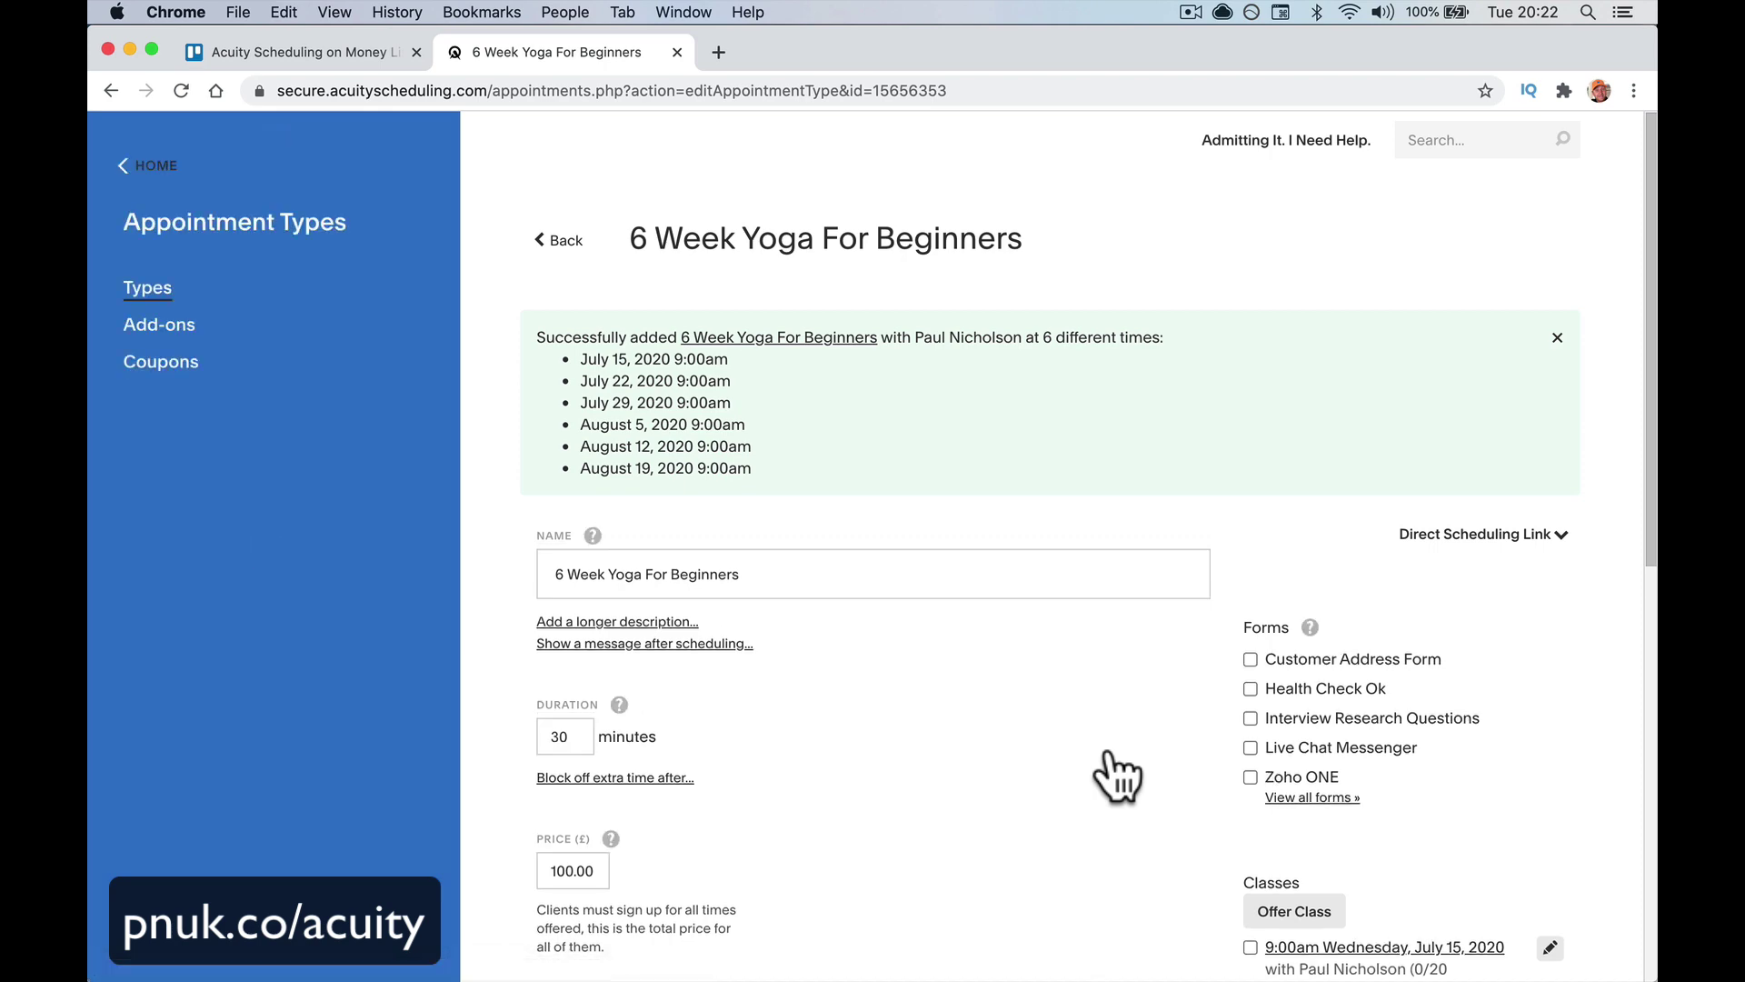
Open the class's direct booking link and sign up for the six-week class
scroll(1117, 772, down, 9)
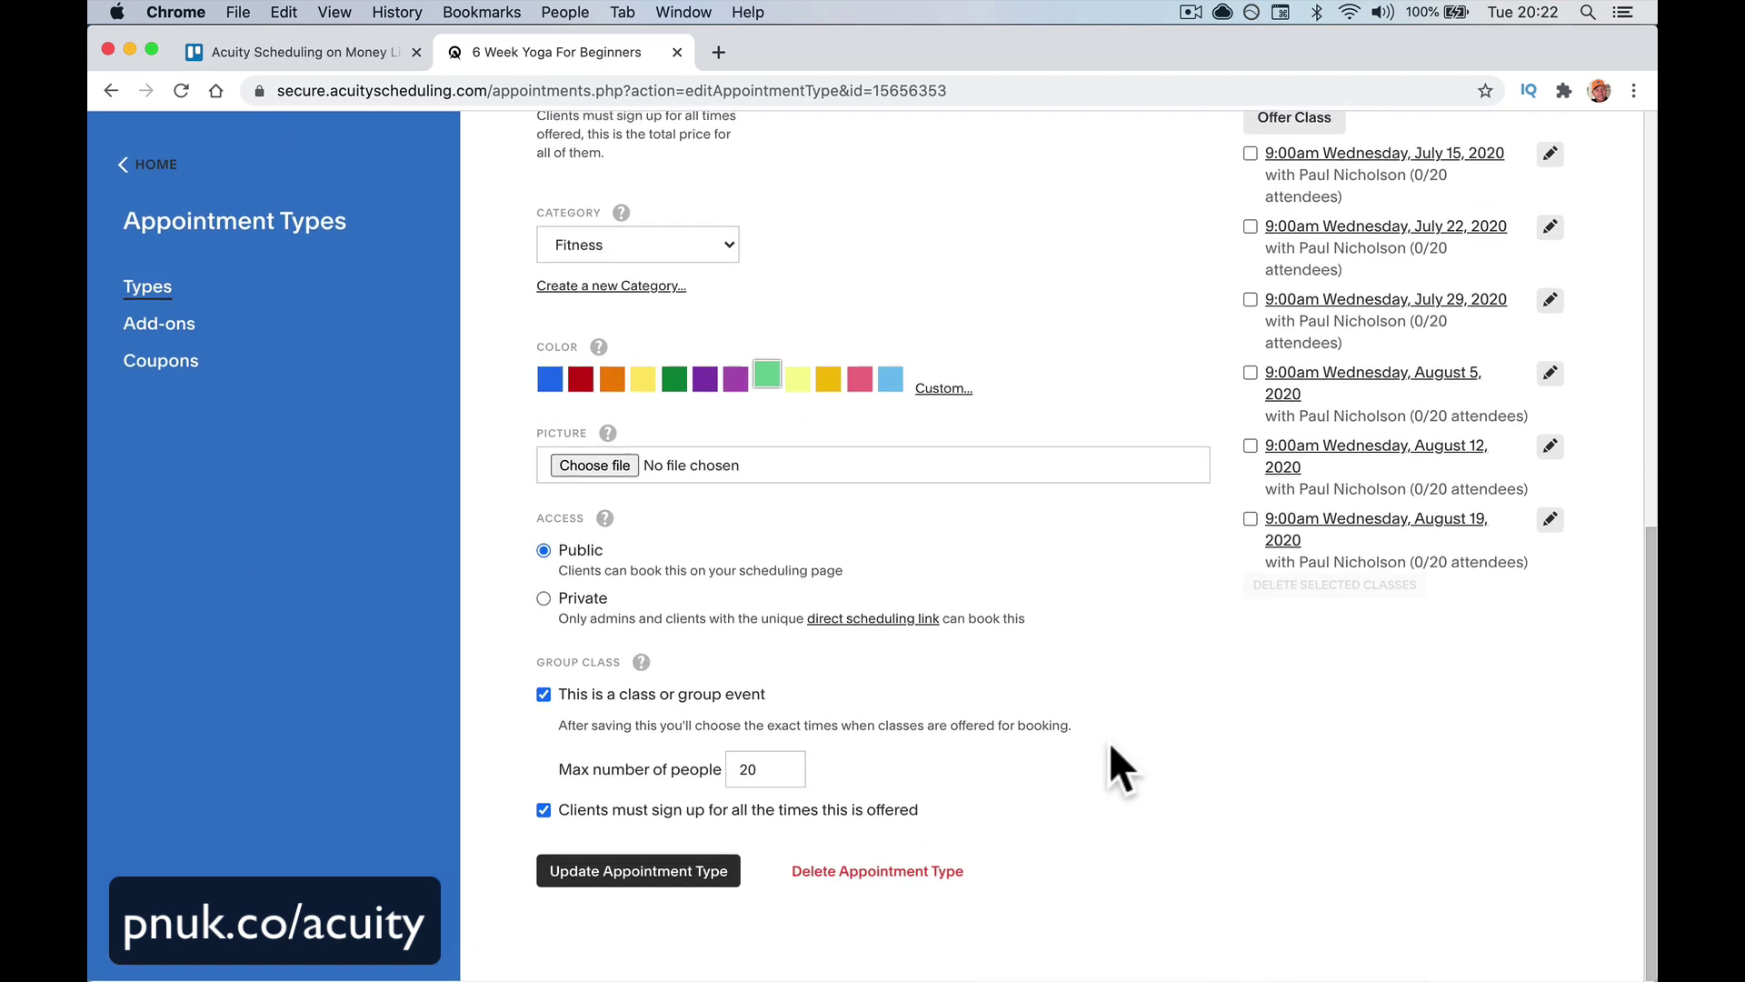
scroll(1109, 740, up, 10)
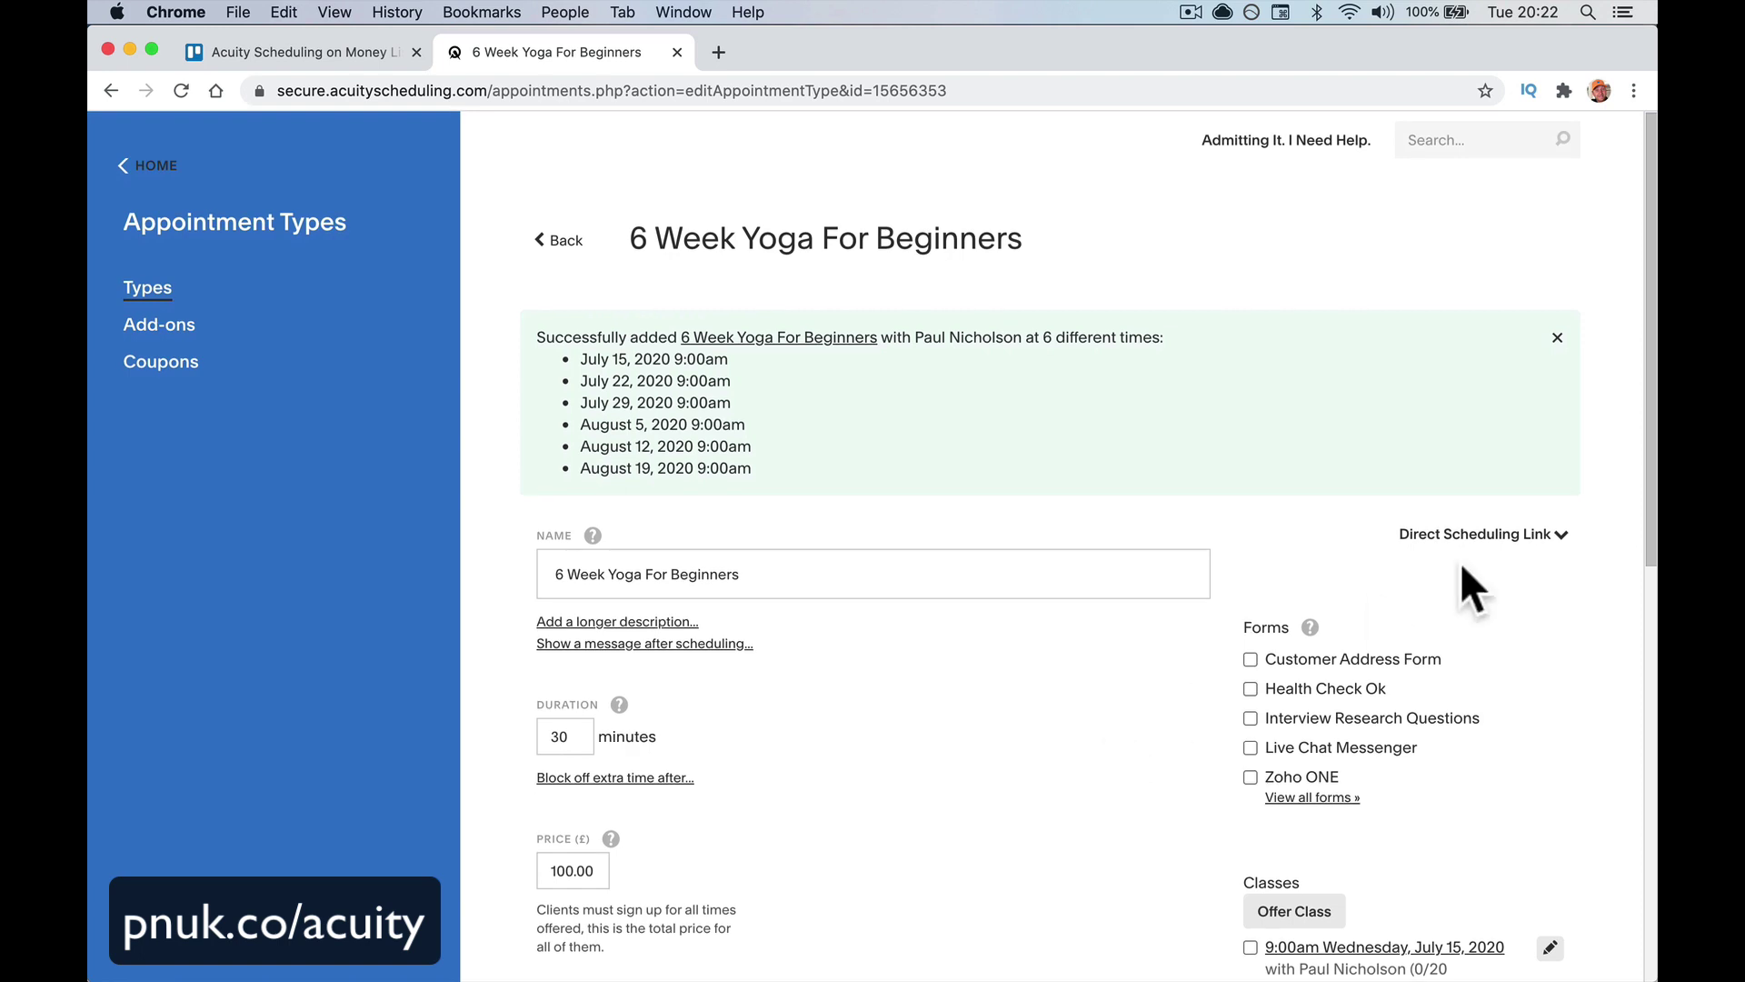
click(1505, 543)
click(893, 649)
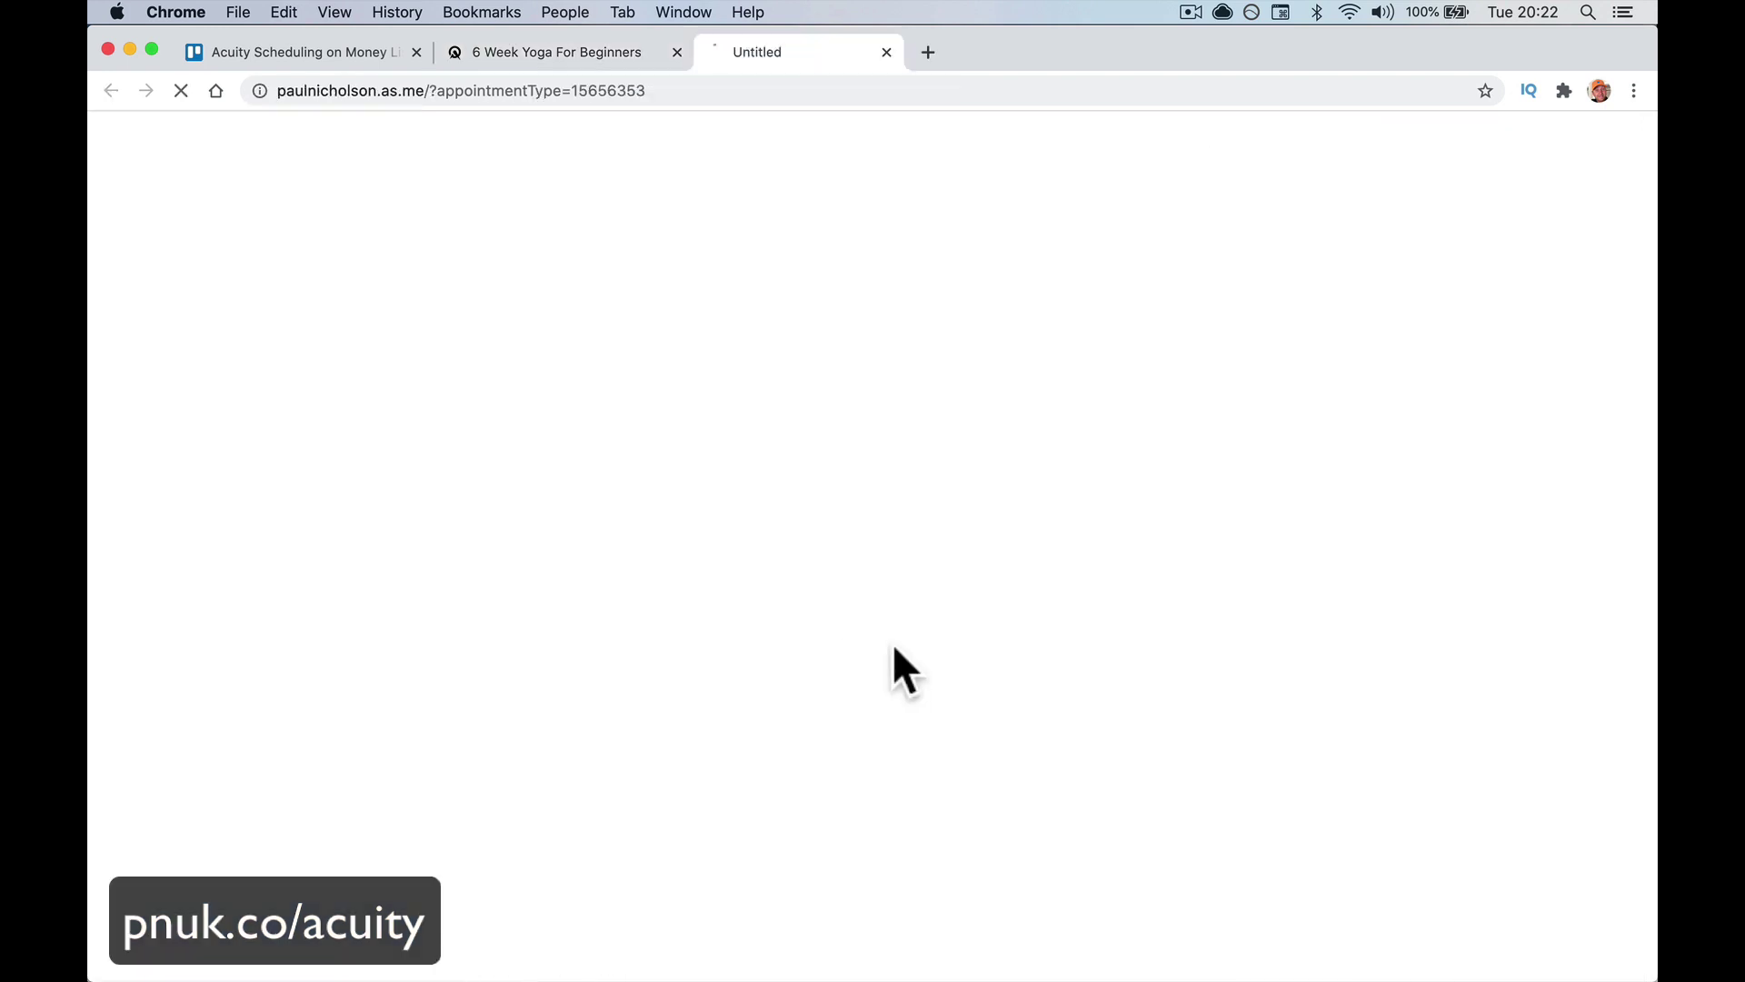
scroll(1000, 647, down, 2)
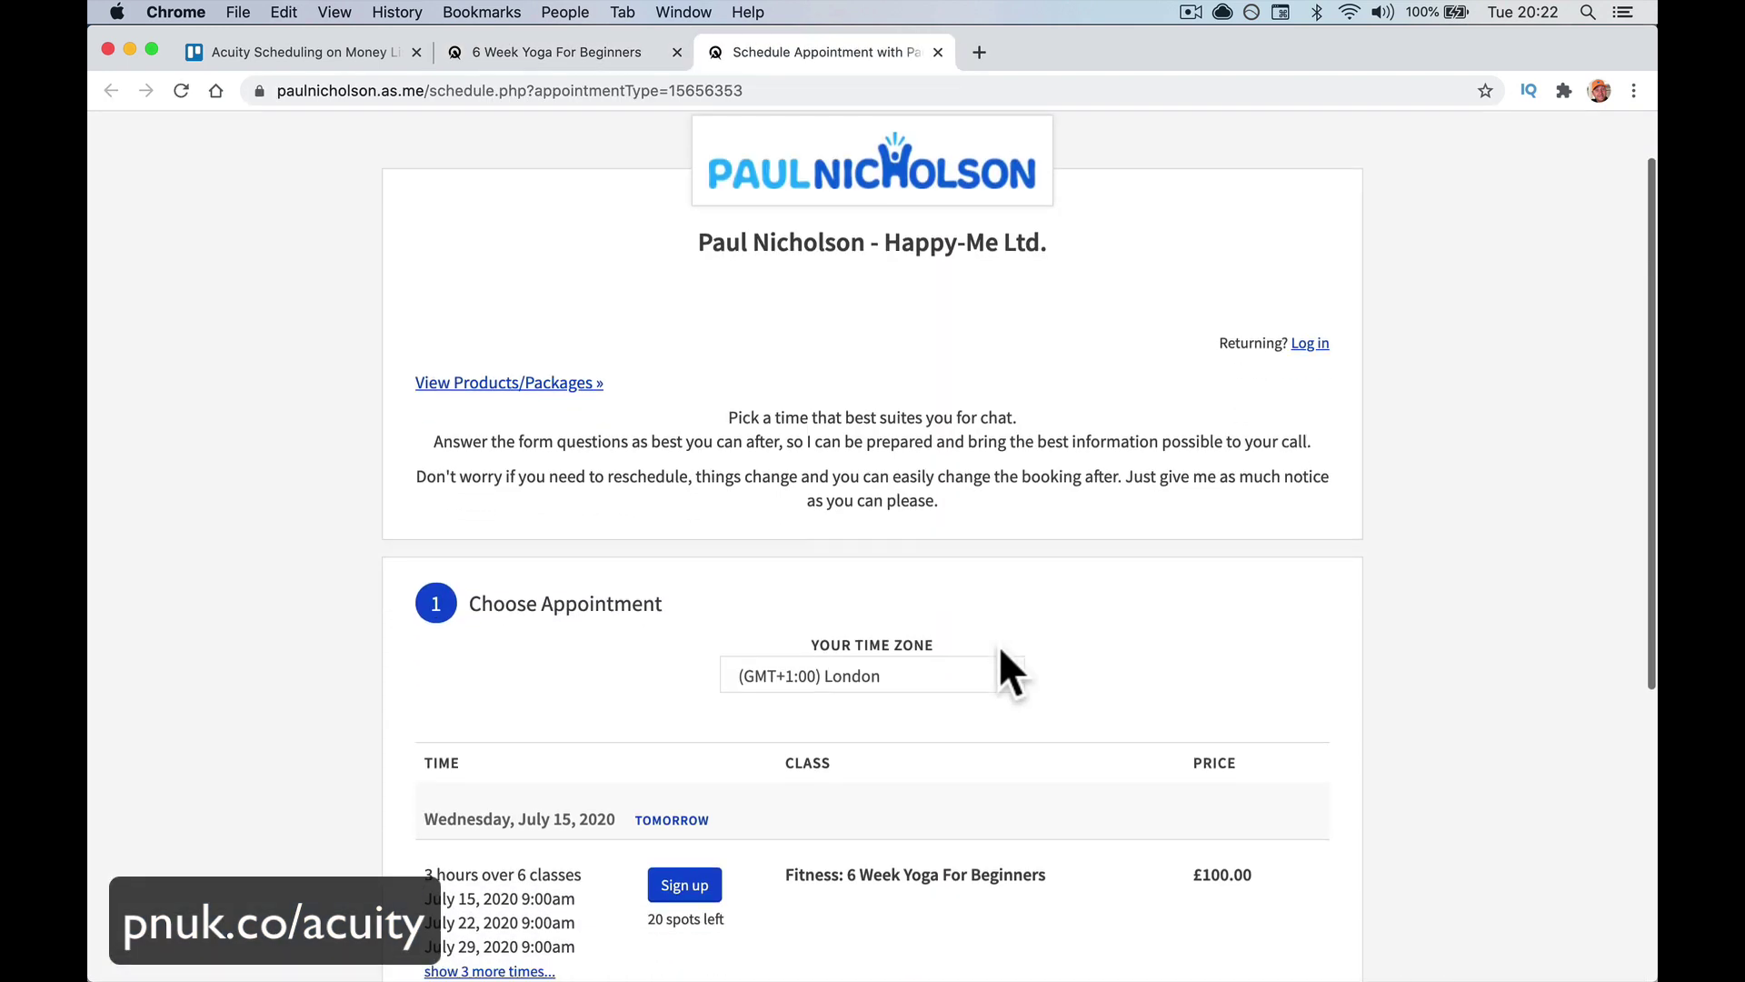
scroll(1011, 673, down, 5)
click(468, 622)
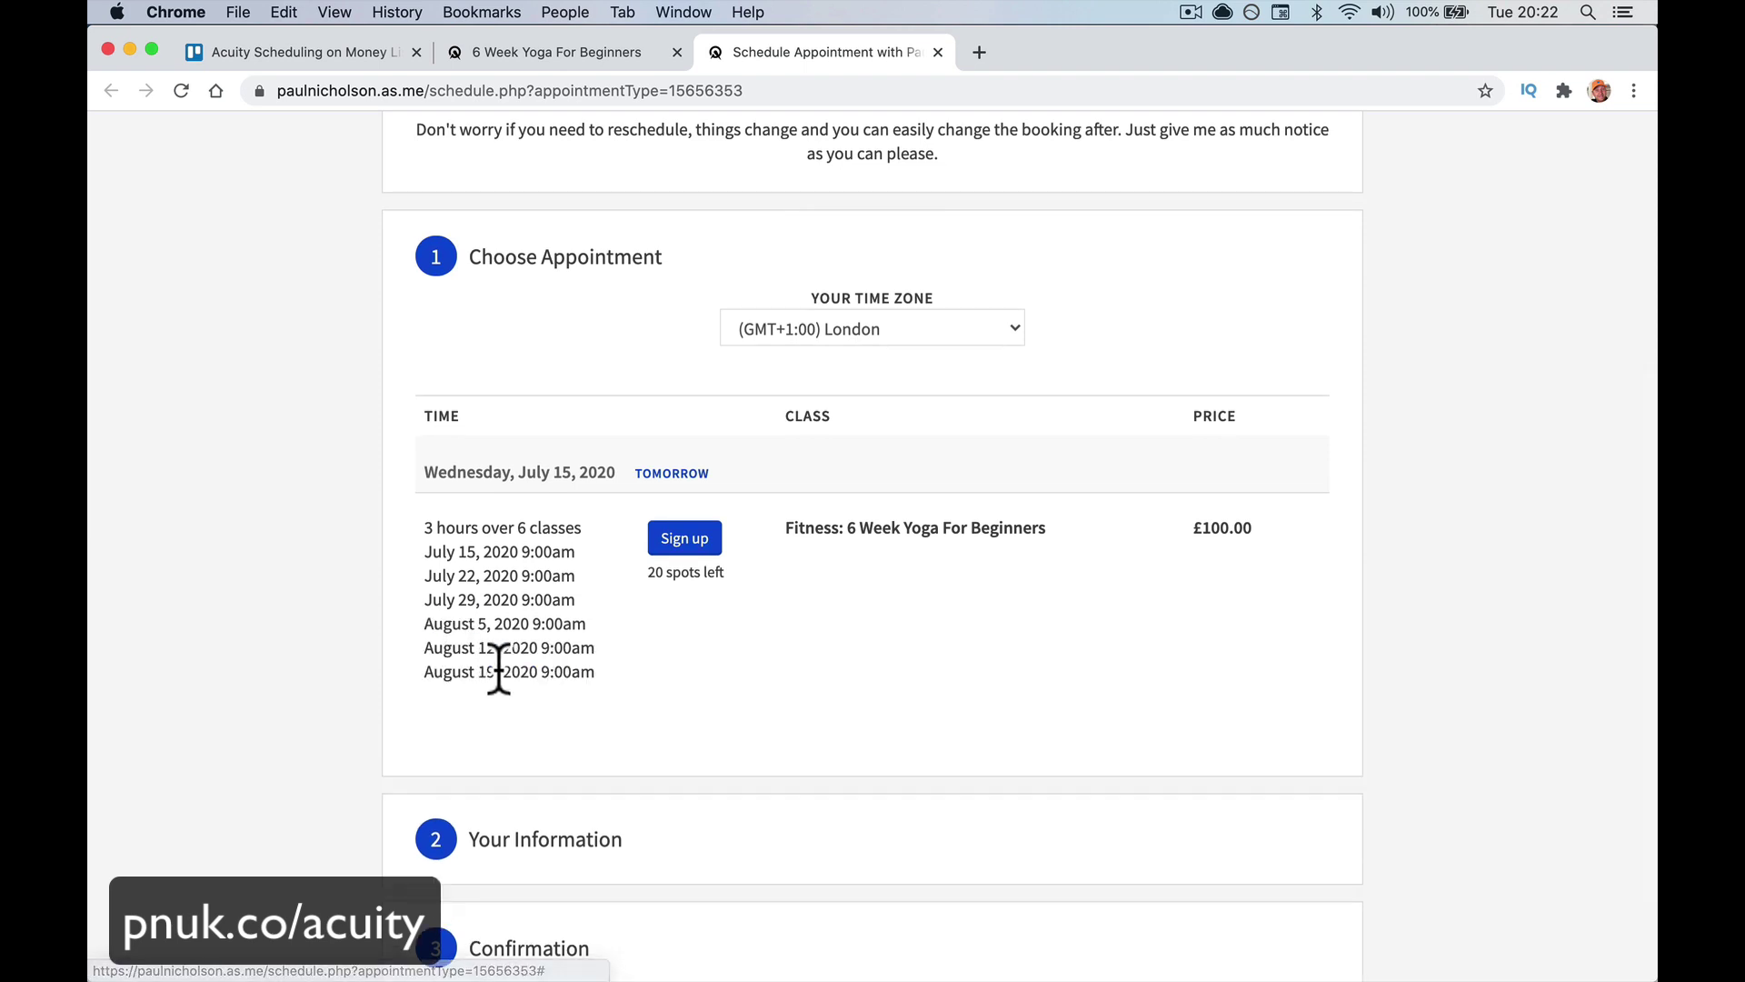
click(683, 546)
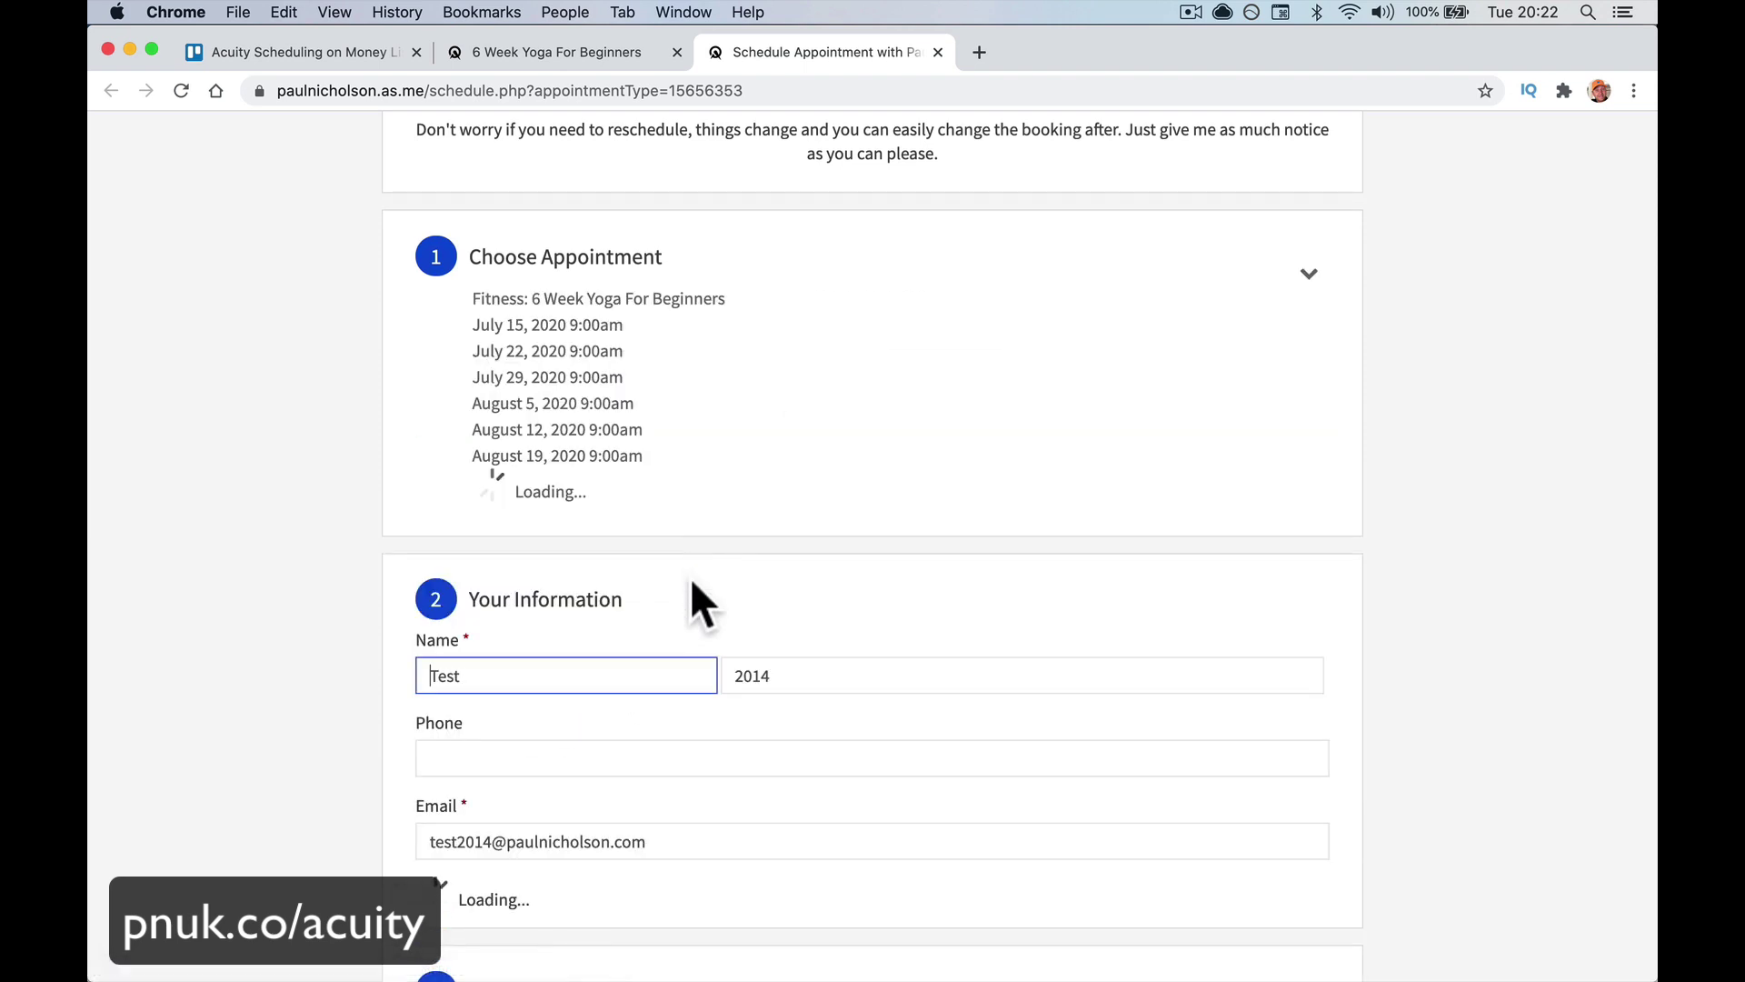
Change the test client's last name from 2014 to 2022
scroll(727, 718, down, 5)
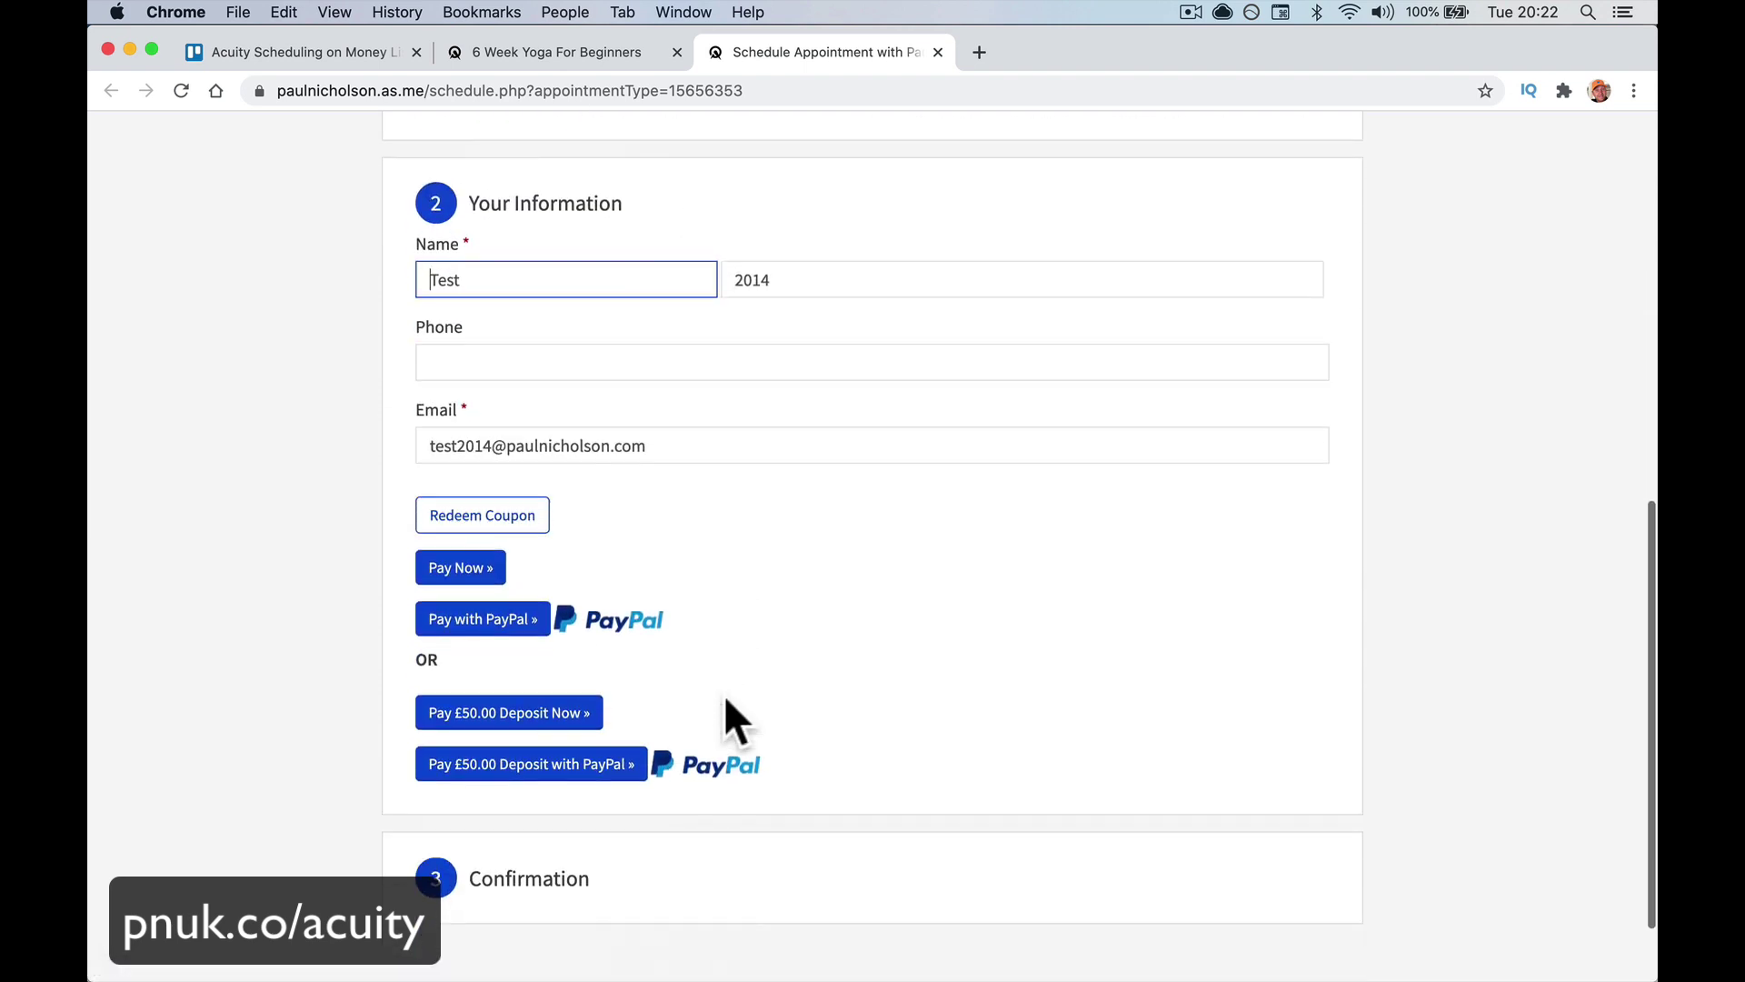
scroll(726, 700, up, 2)
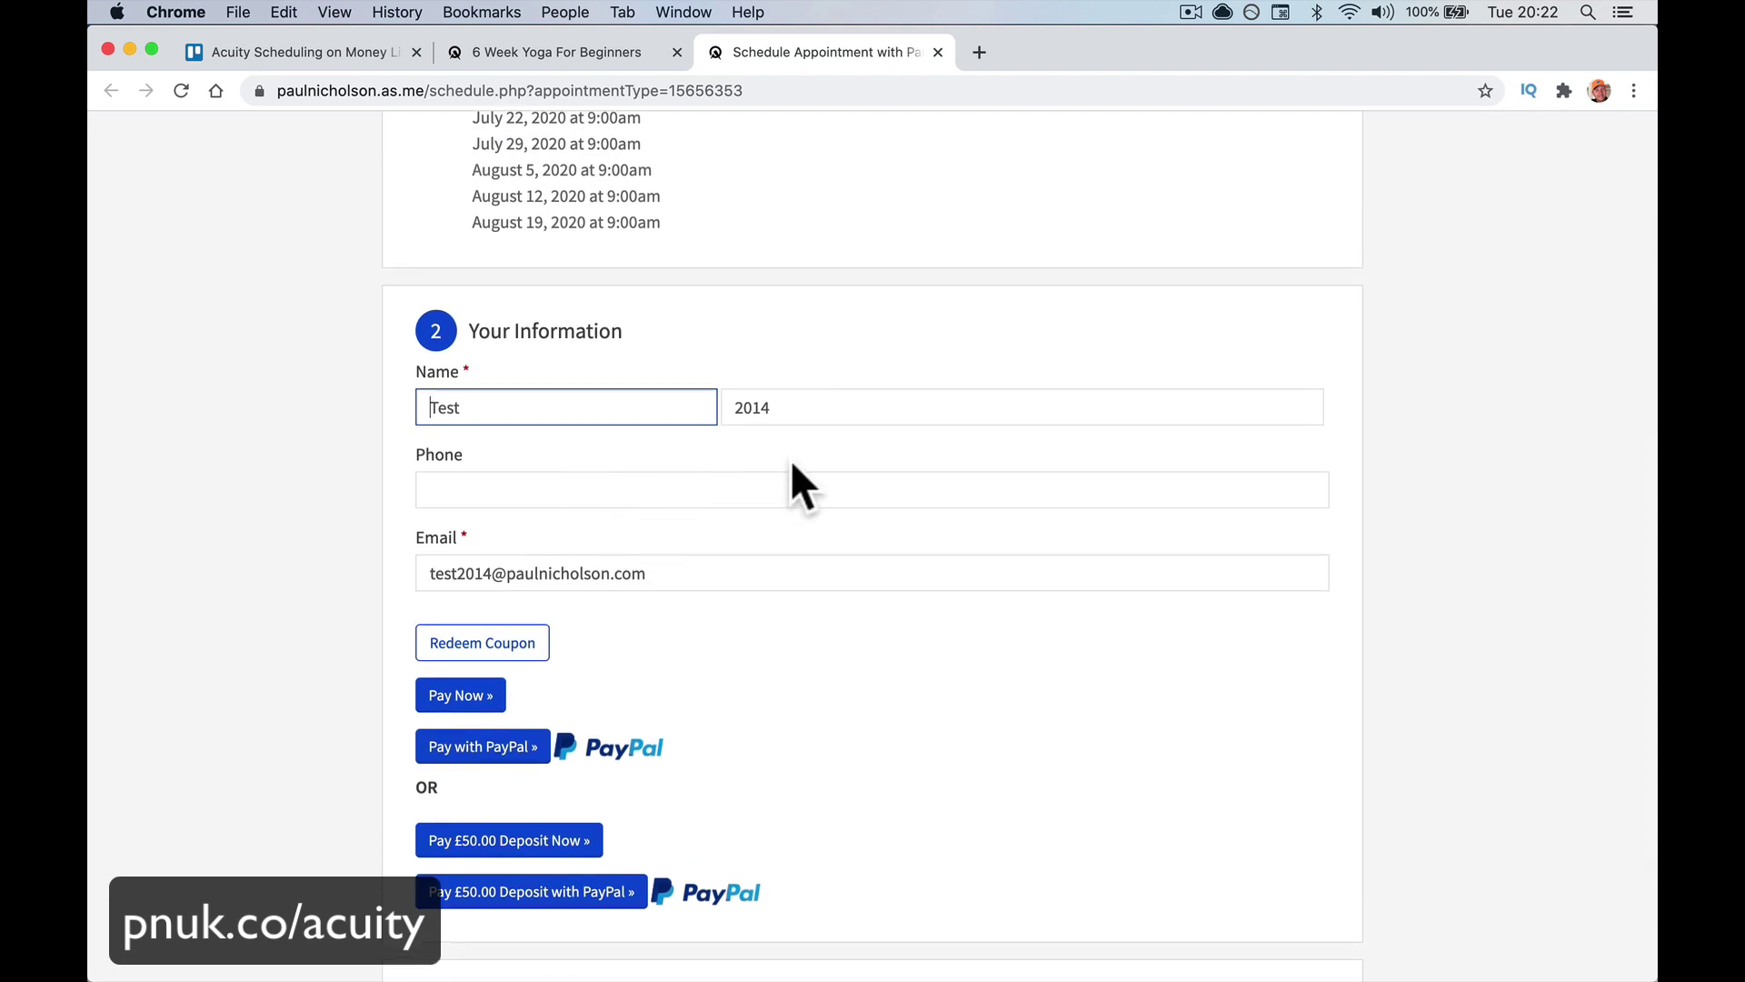
click(771, 407)
key(BackSpace)
key(BackSpace)
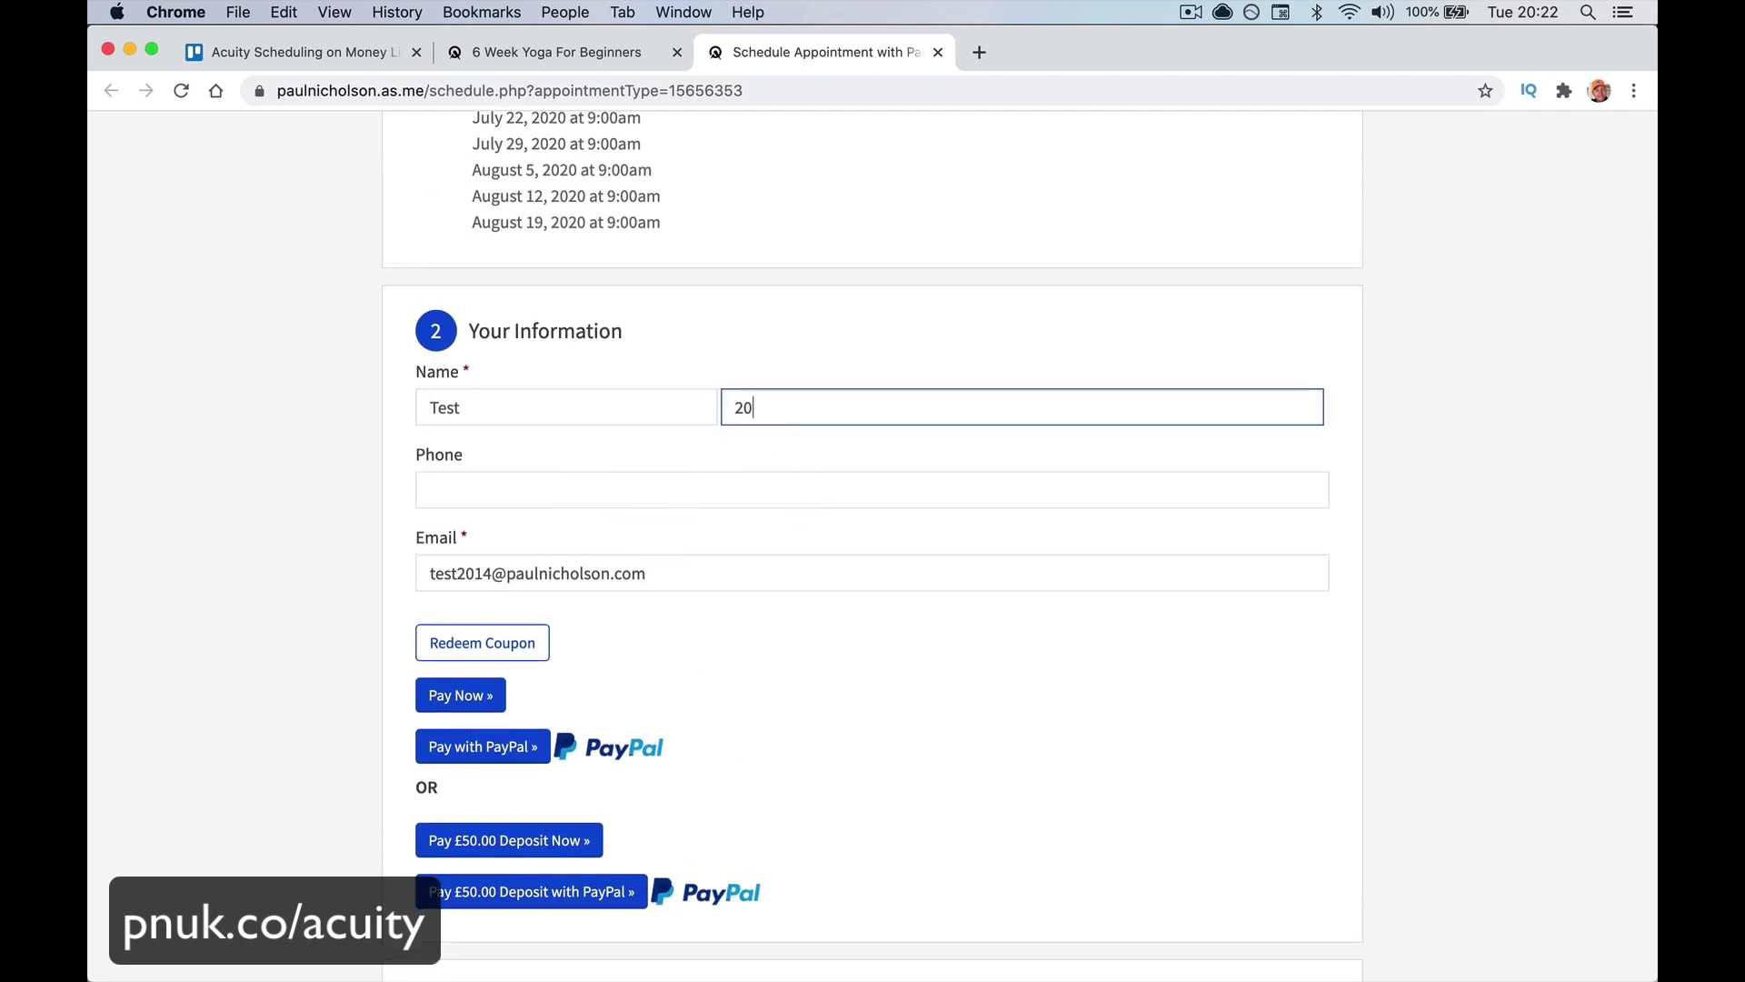
text(22)
click(674, 482)
scroll(566, 627, down, 2)
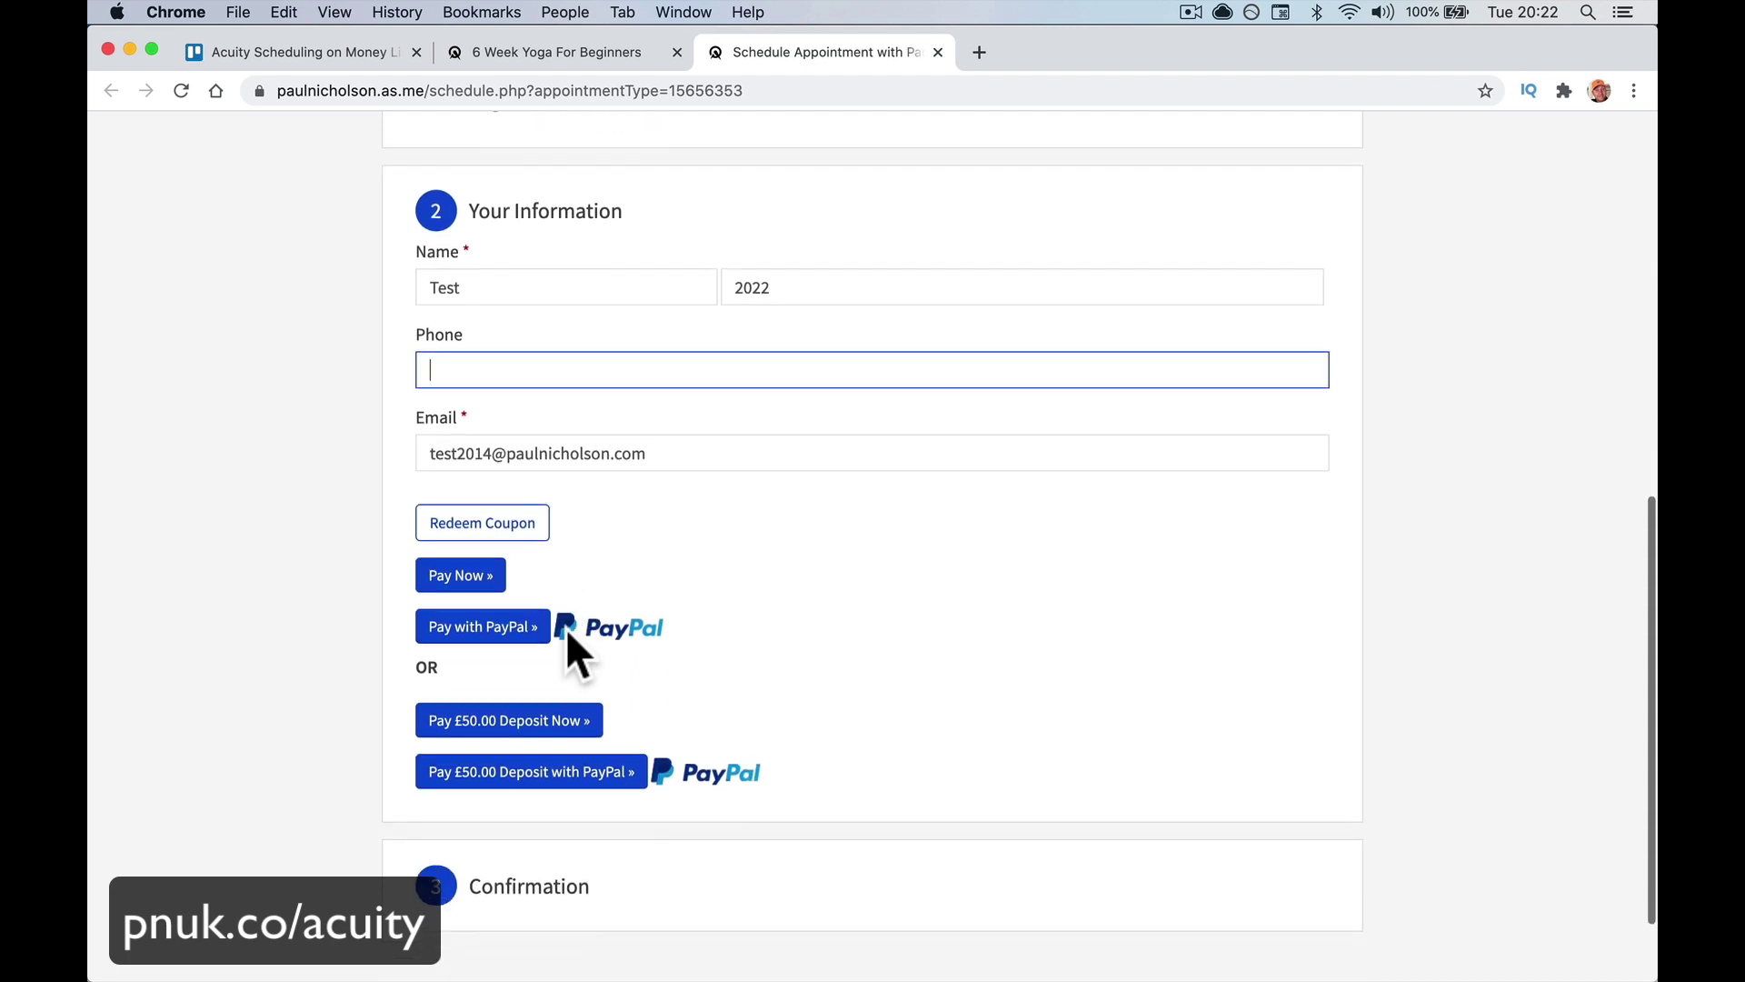
scroll(565, 627, down, 1)
Proceed to Pay Now, then cancel payment and return to the details step
click(474, 520)
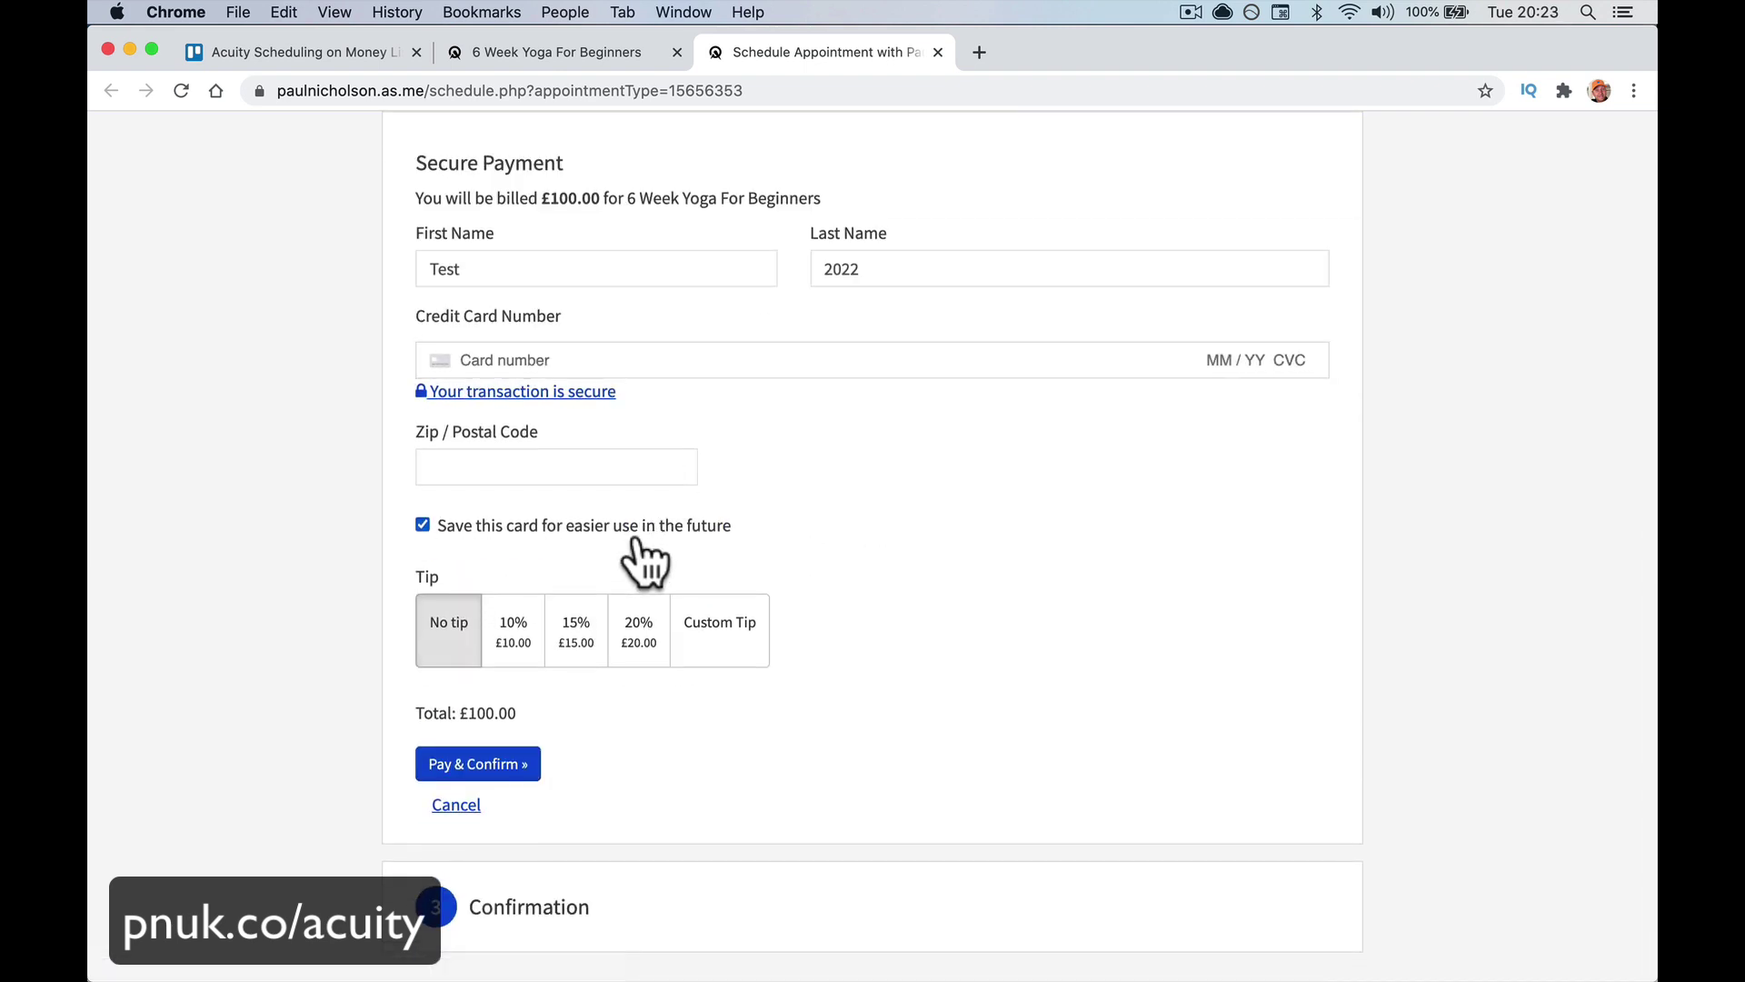
scroll(637, 559, down, 2)
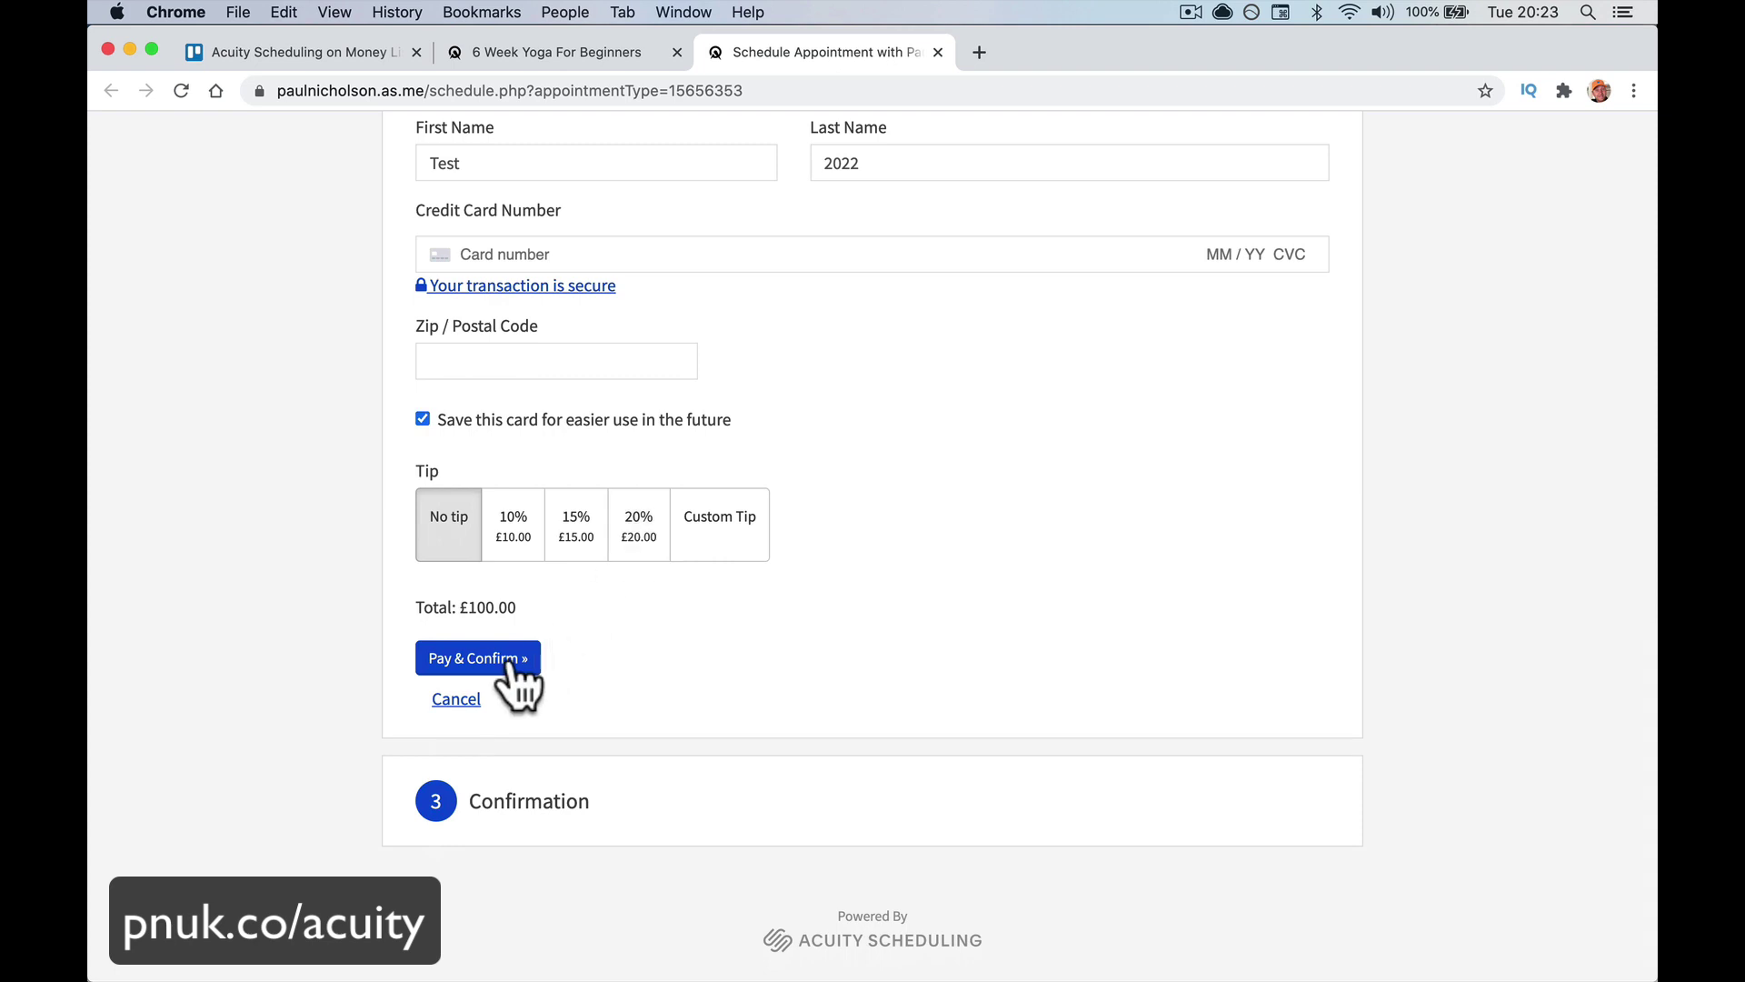
click(464, 699)
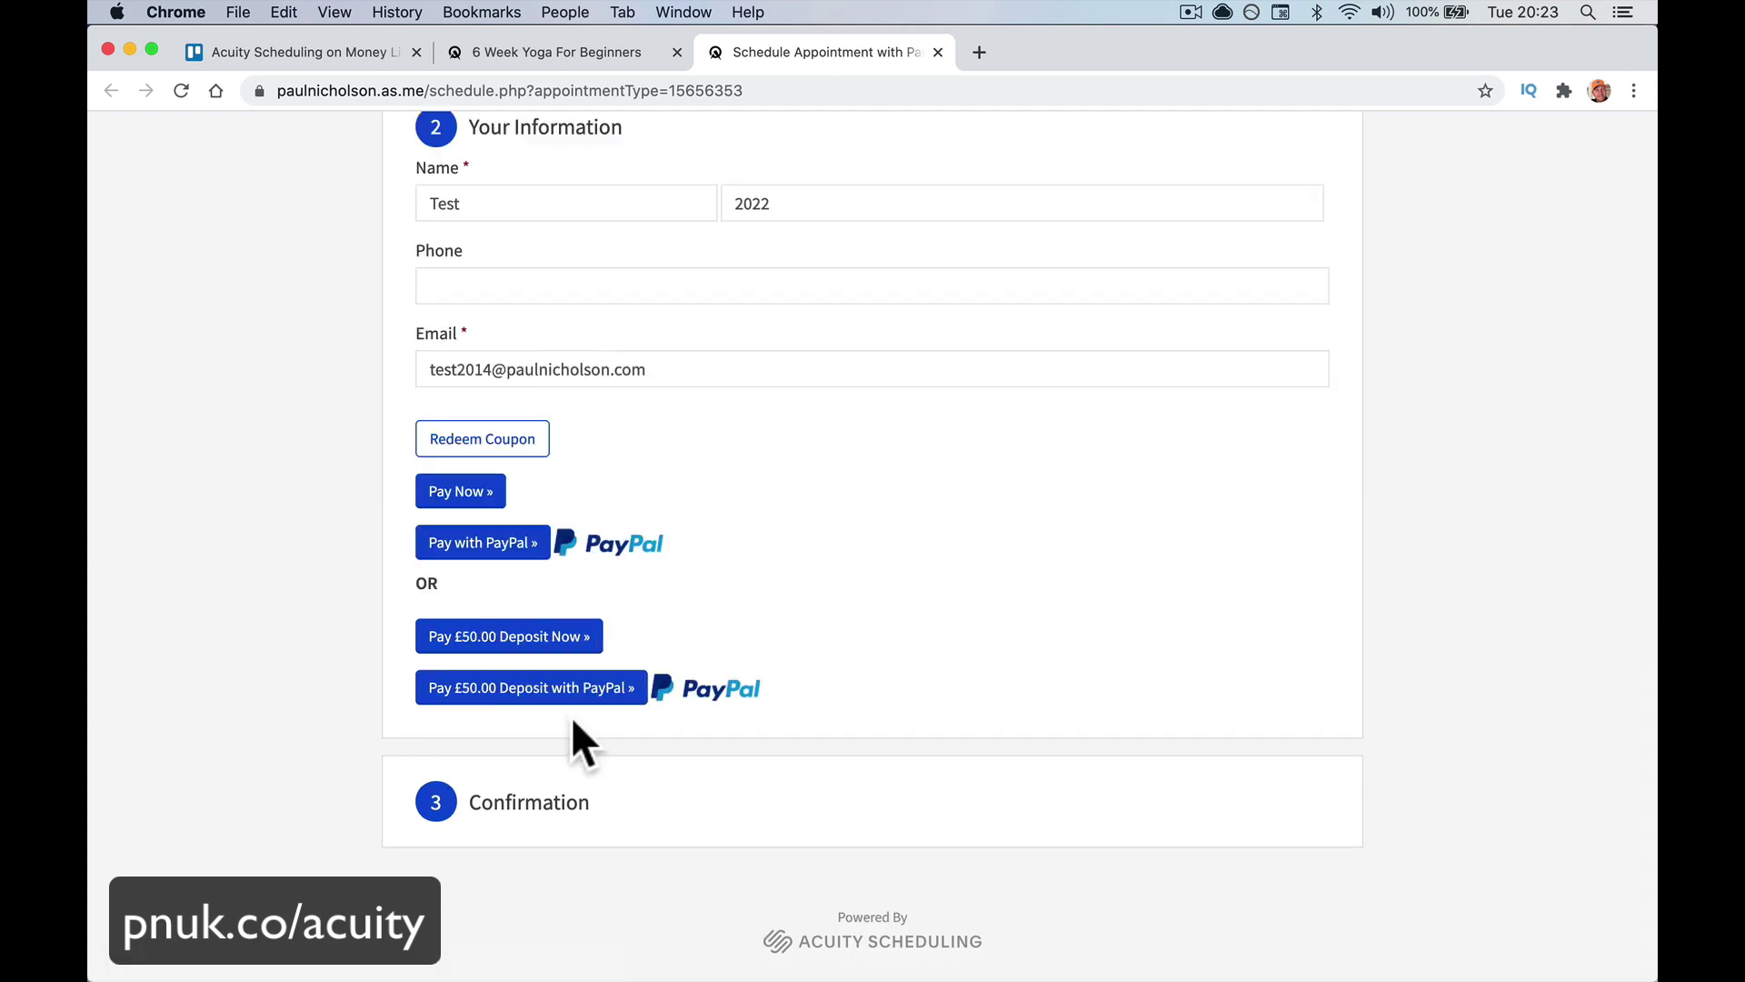
scroll(707, 591, up, 5)
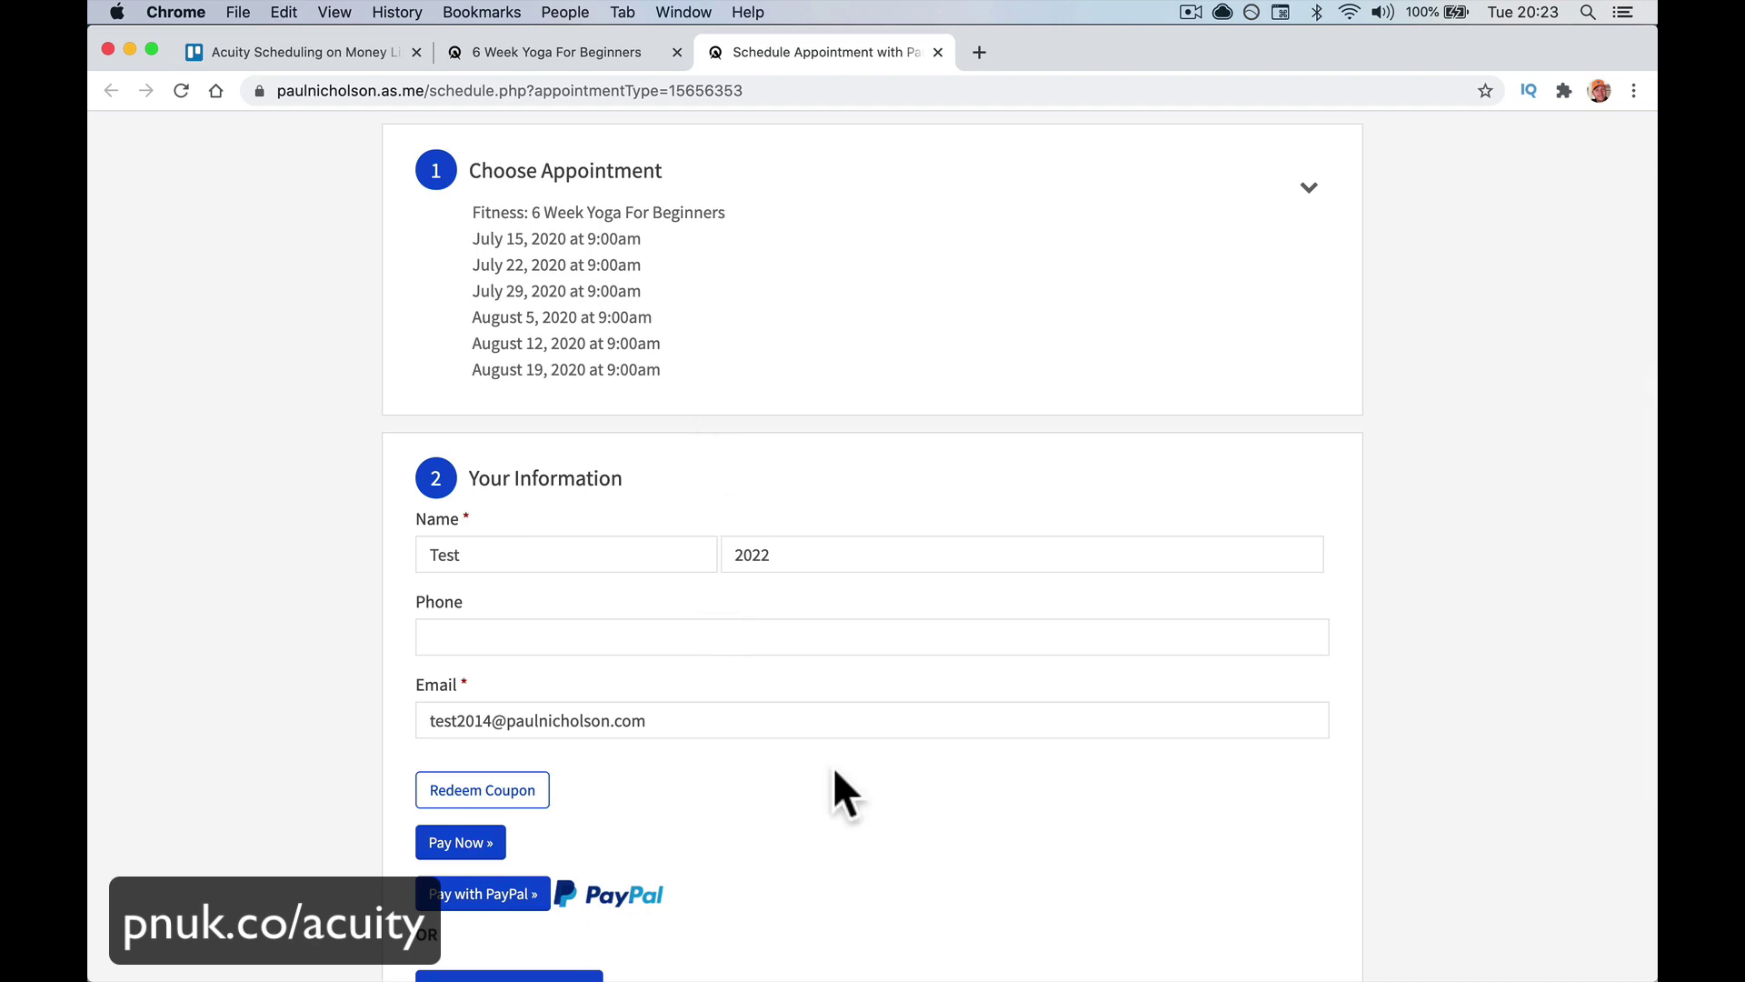
scroll(832, 767, up, 7)
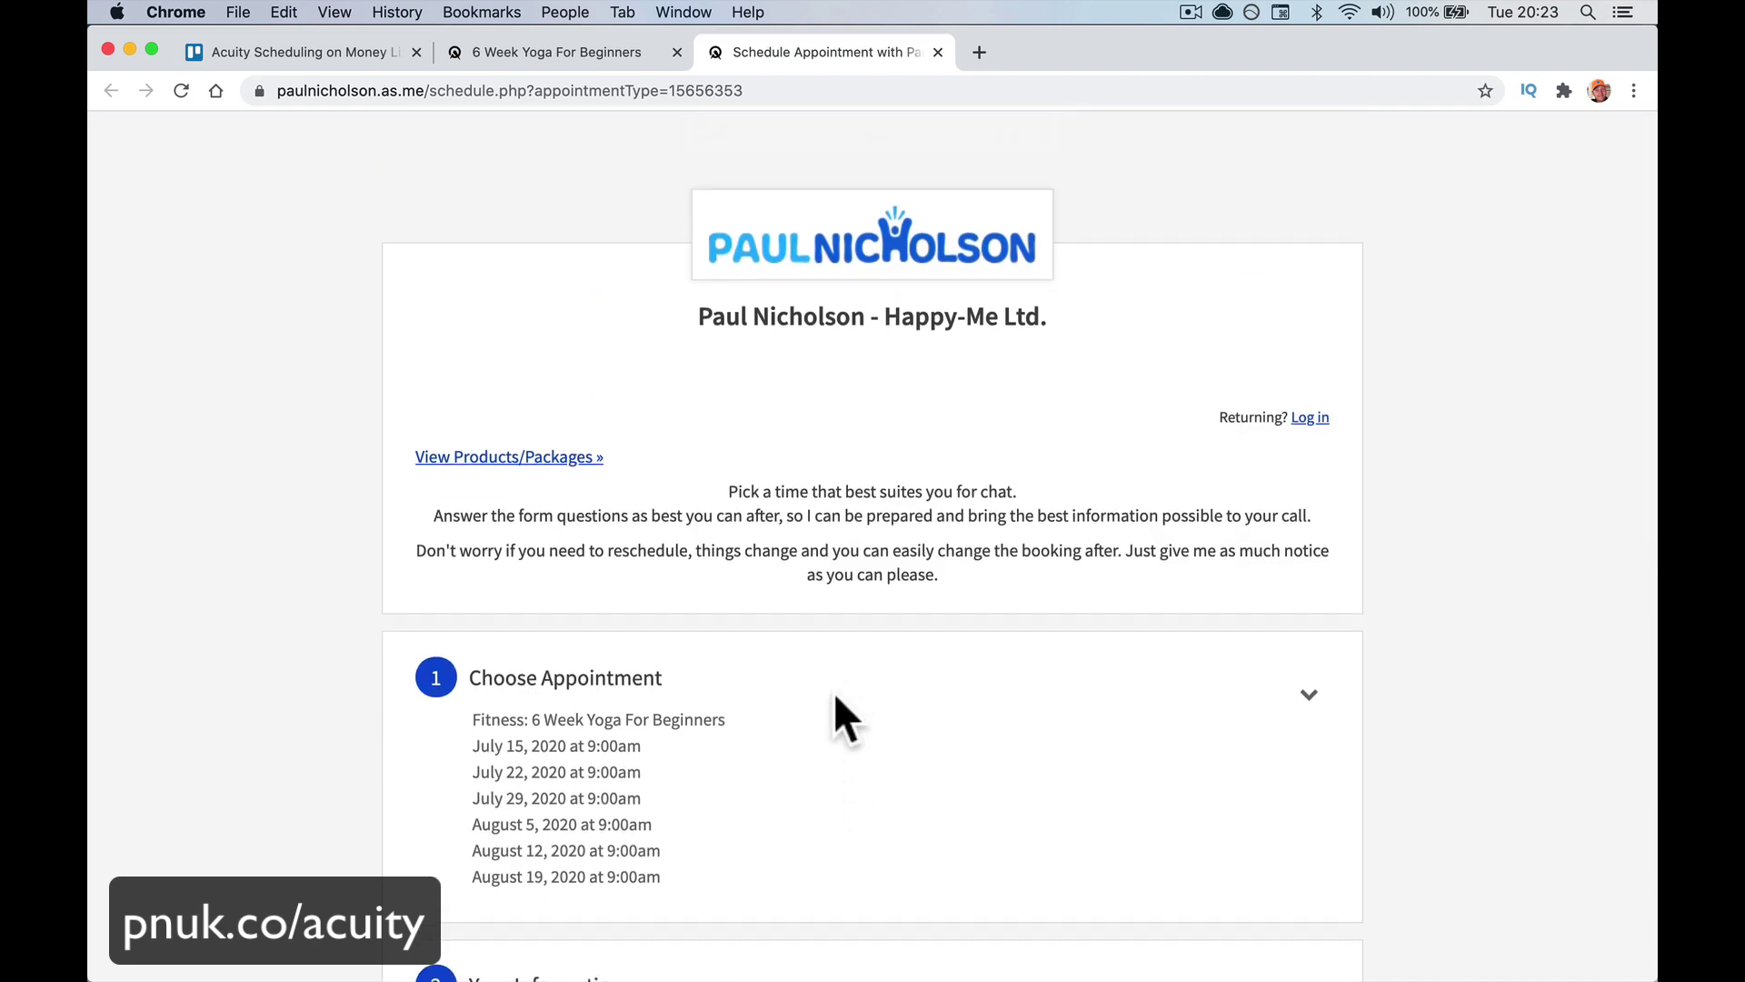
scroll(842, 656, down, 10)
scroll(843, 656, up, 7)
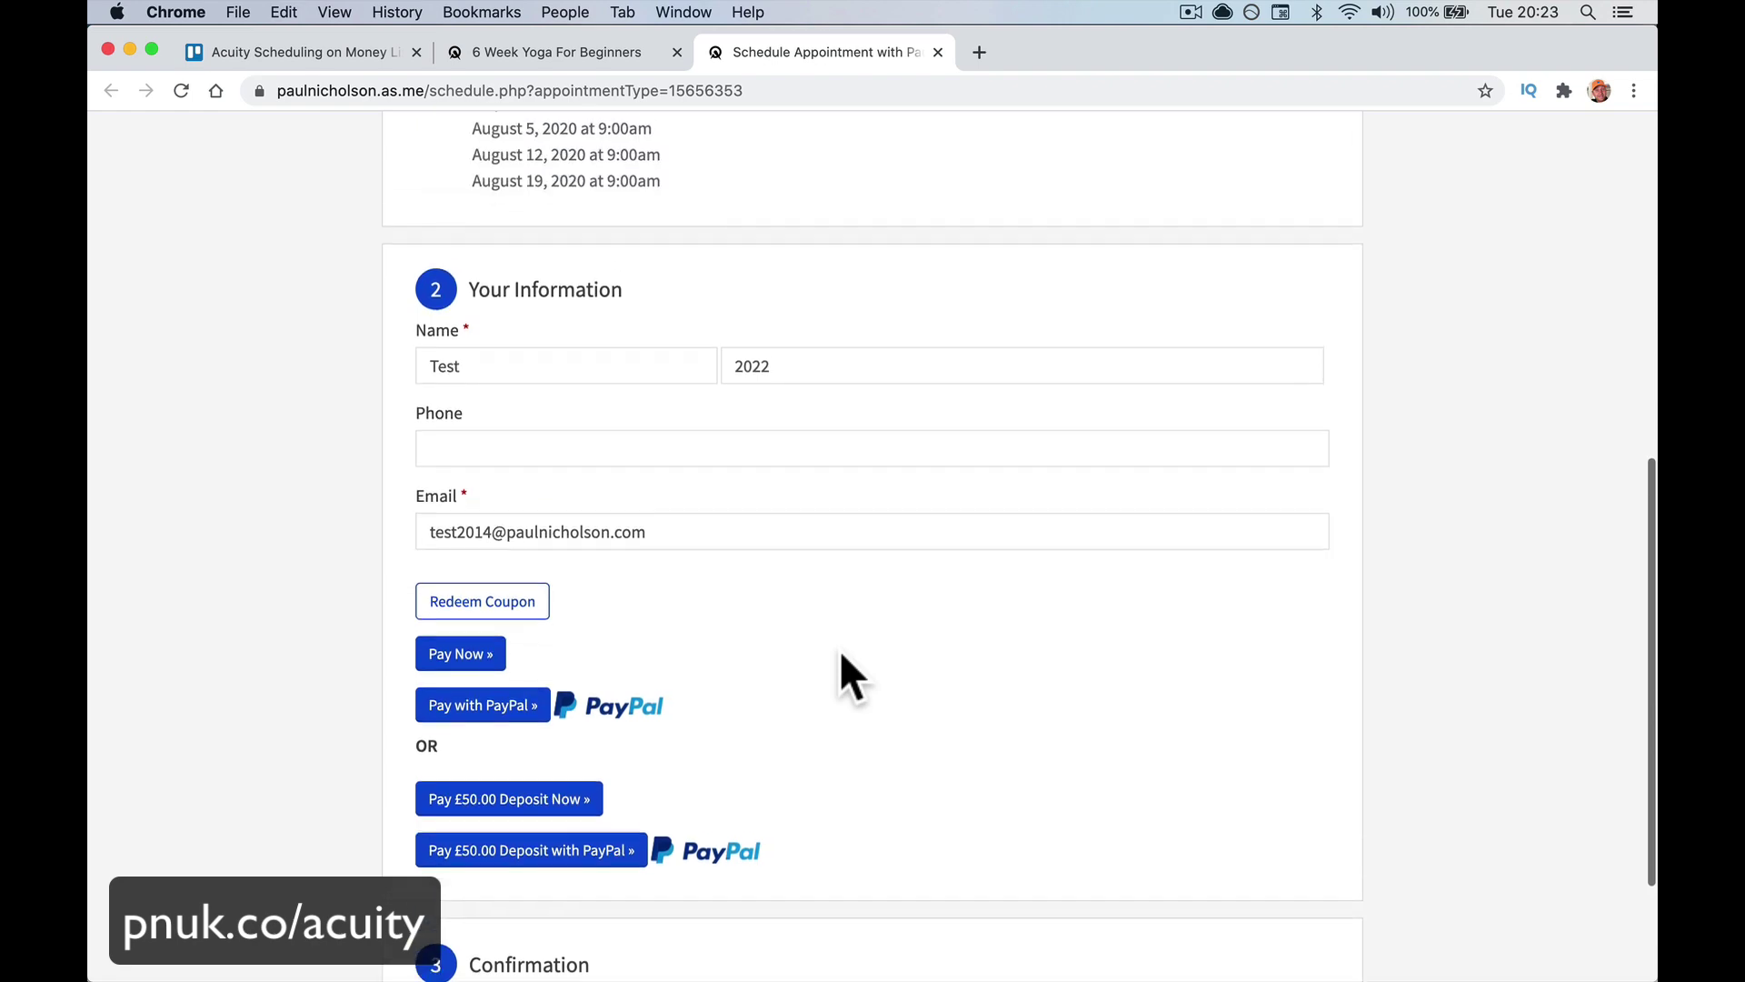
scroll(838, 649, up, 4)
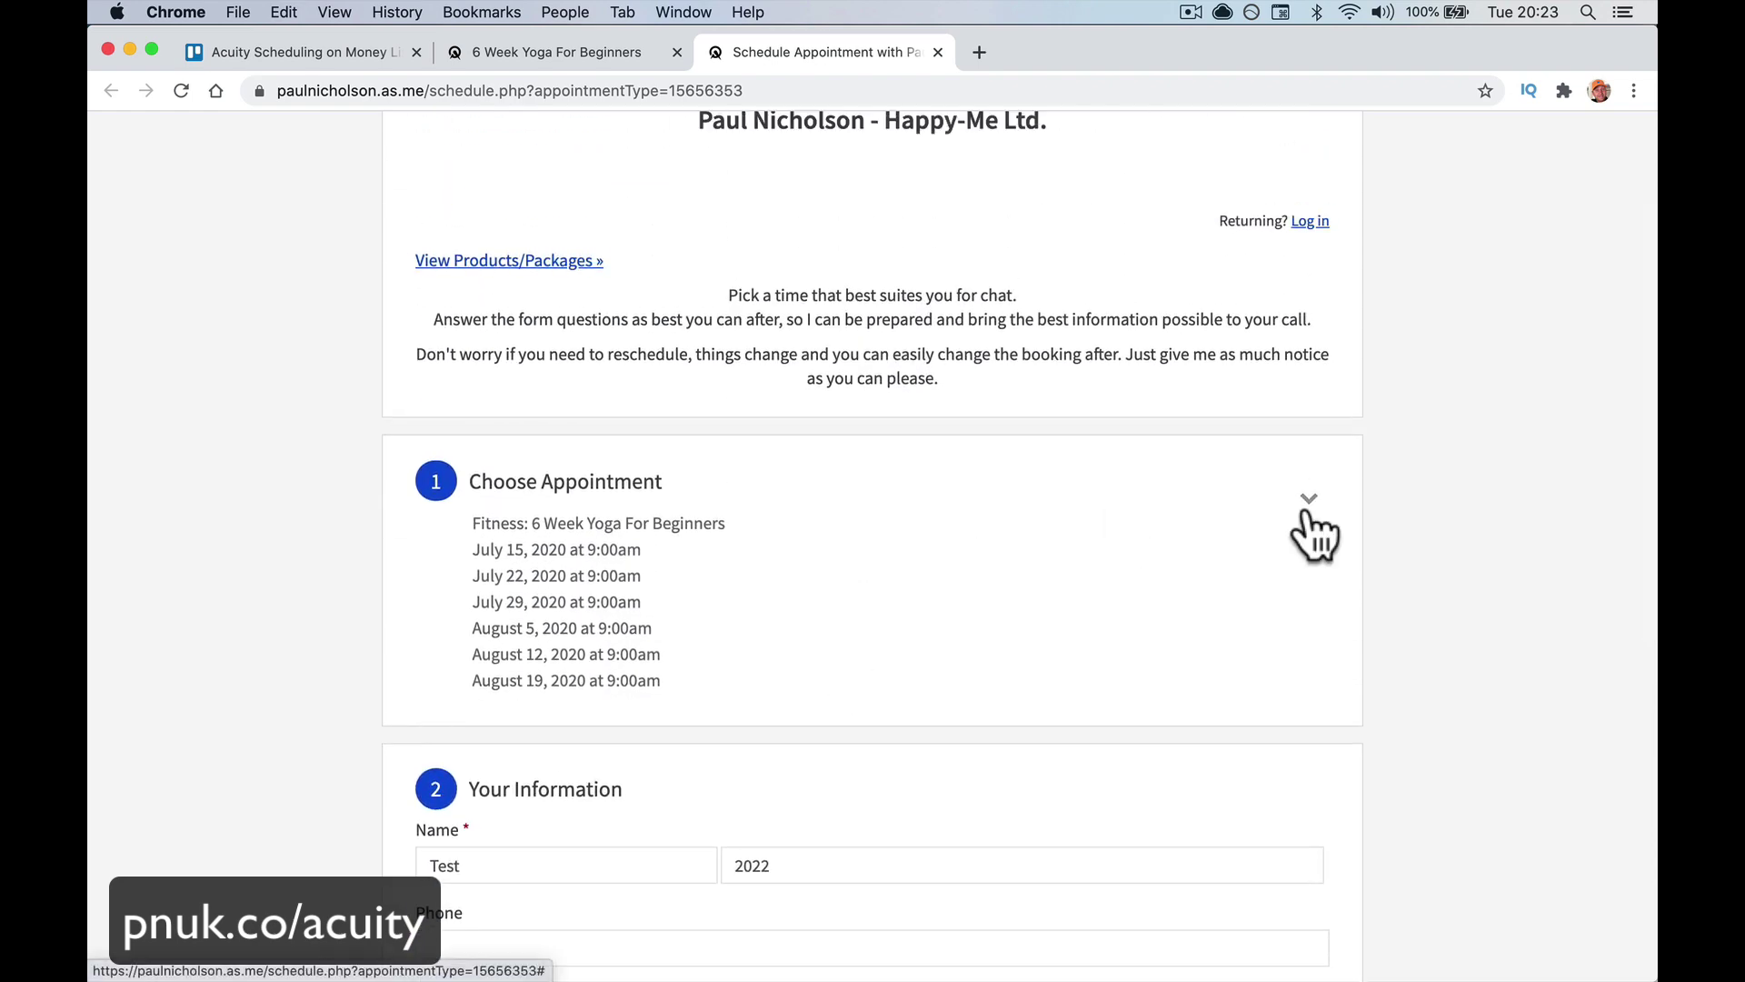
Remove the appointmentType part of the URL to load the full public booking page
click(1309, 498)
scroll(887, 598, down, 4)
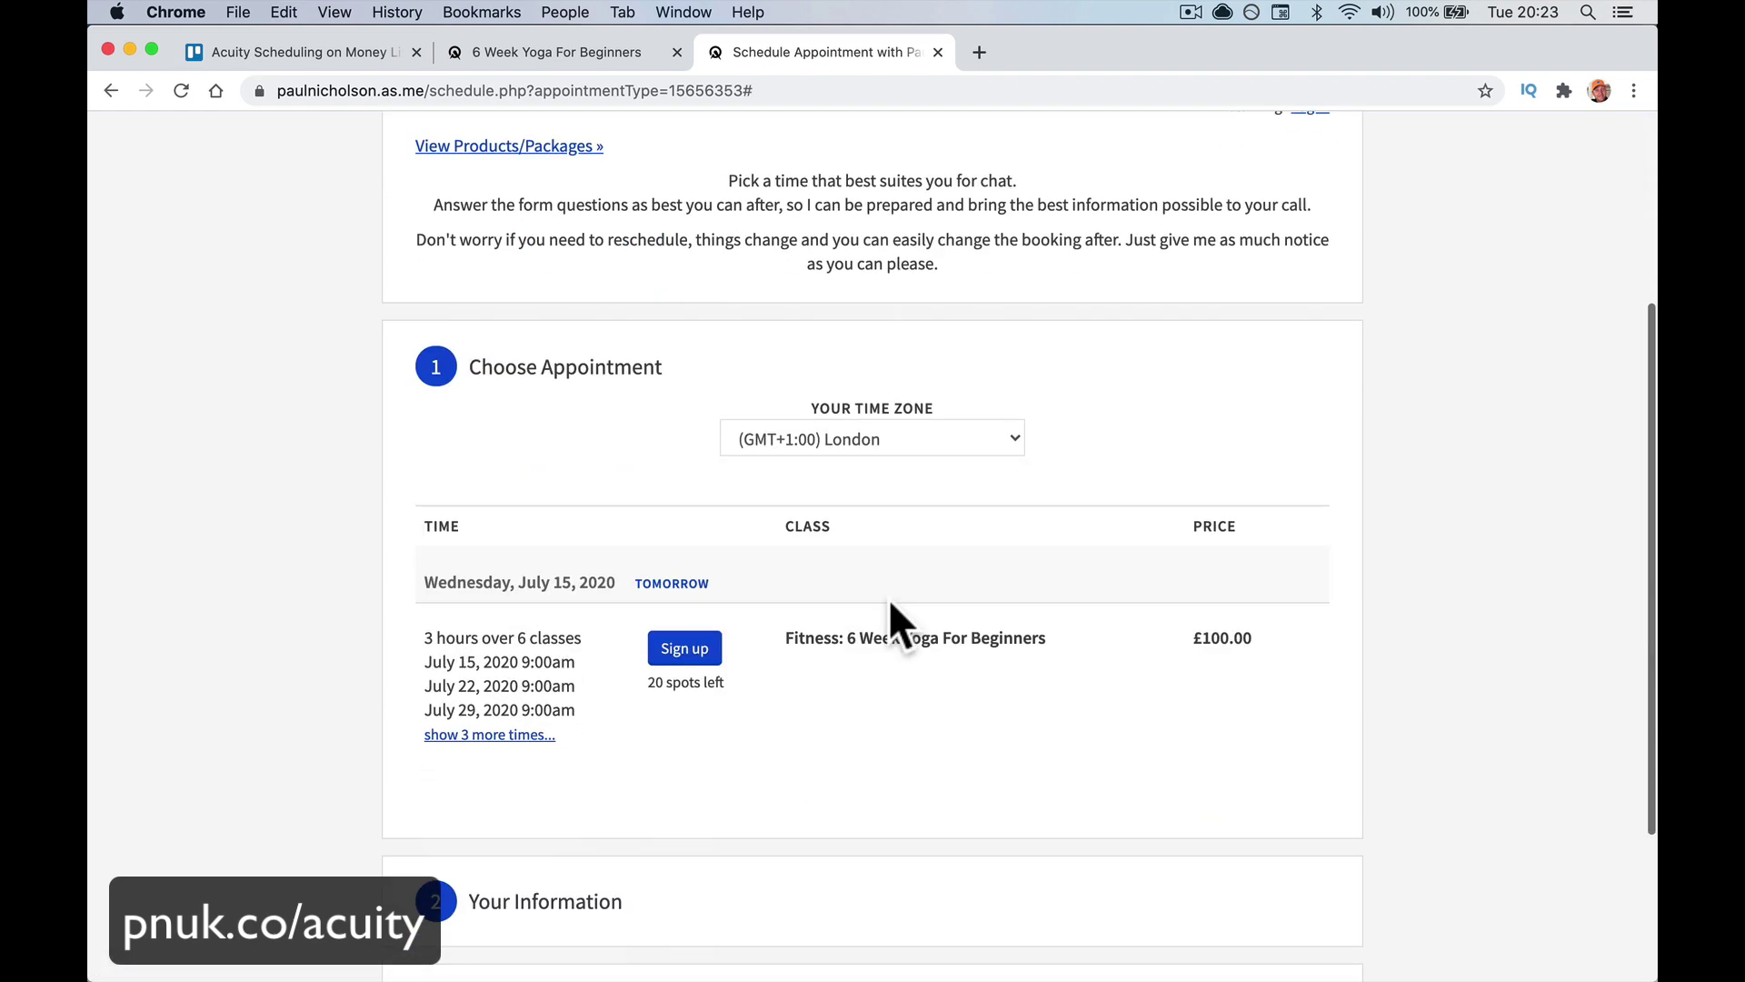
drag(787, 639, 1263, 638)
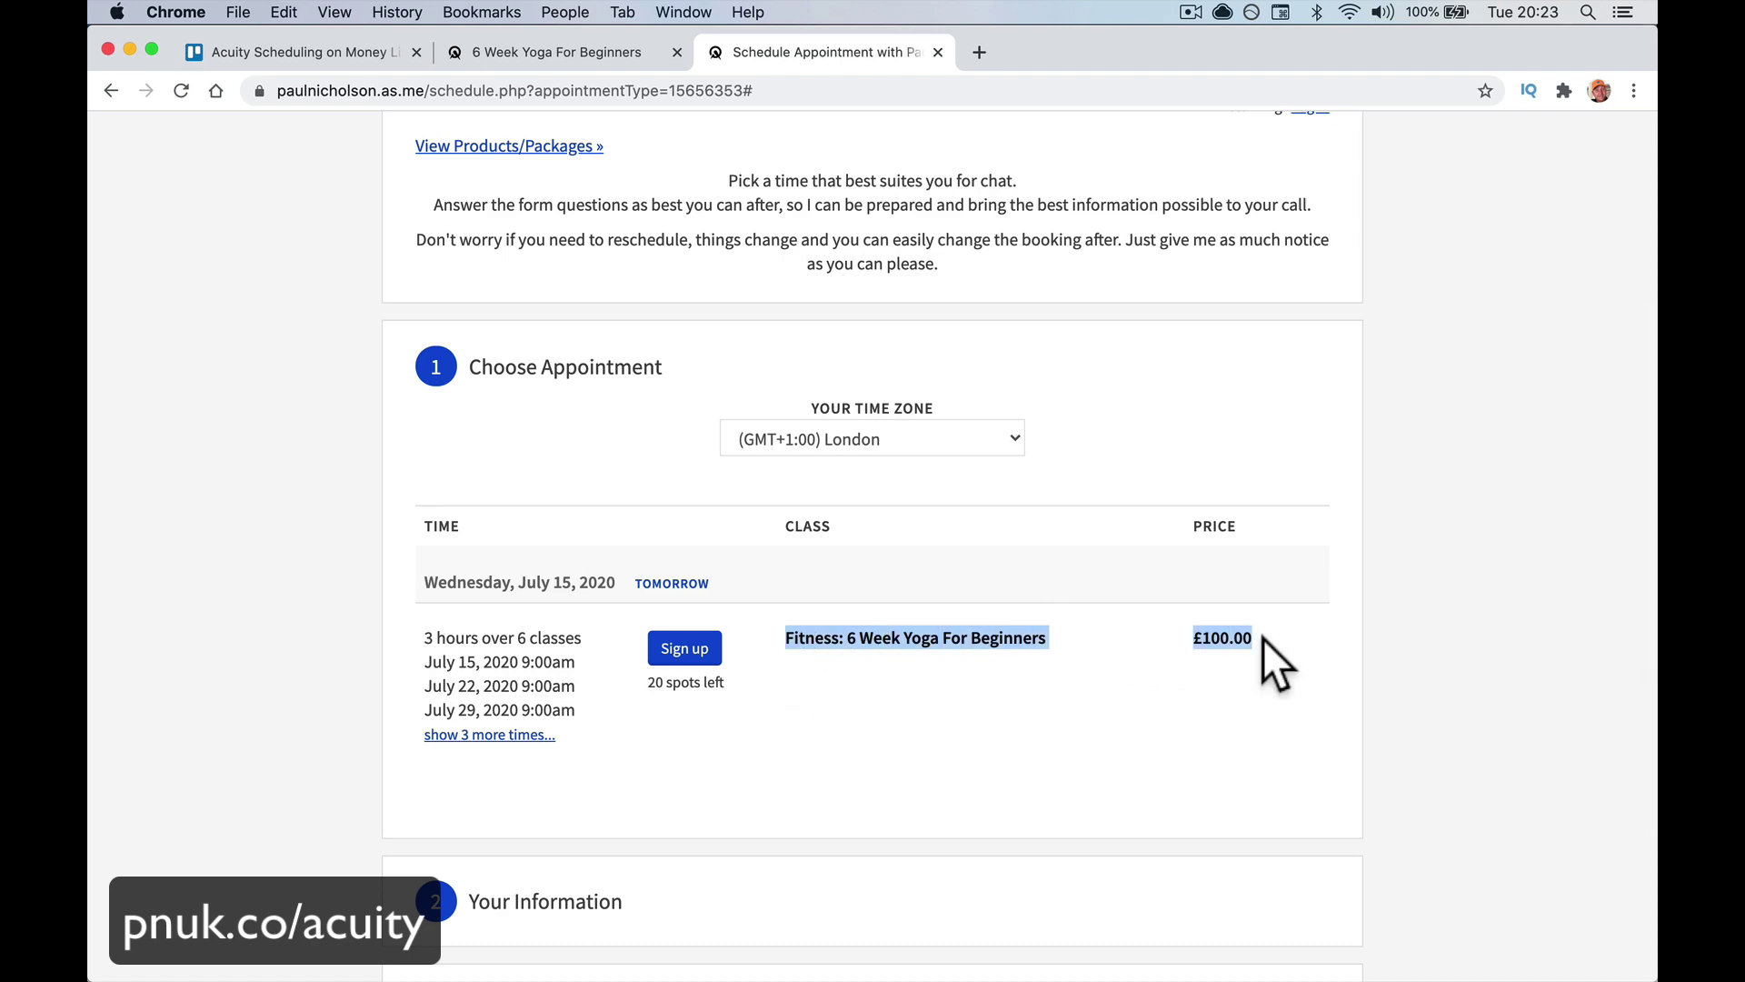
drag(429, 88, 427, 123)
key(BackSpace)
key(Return)
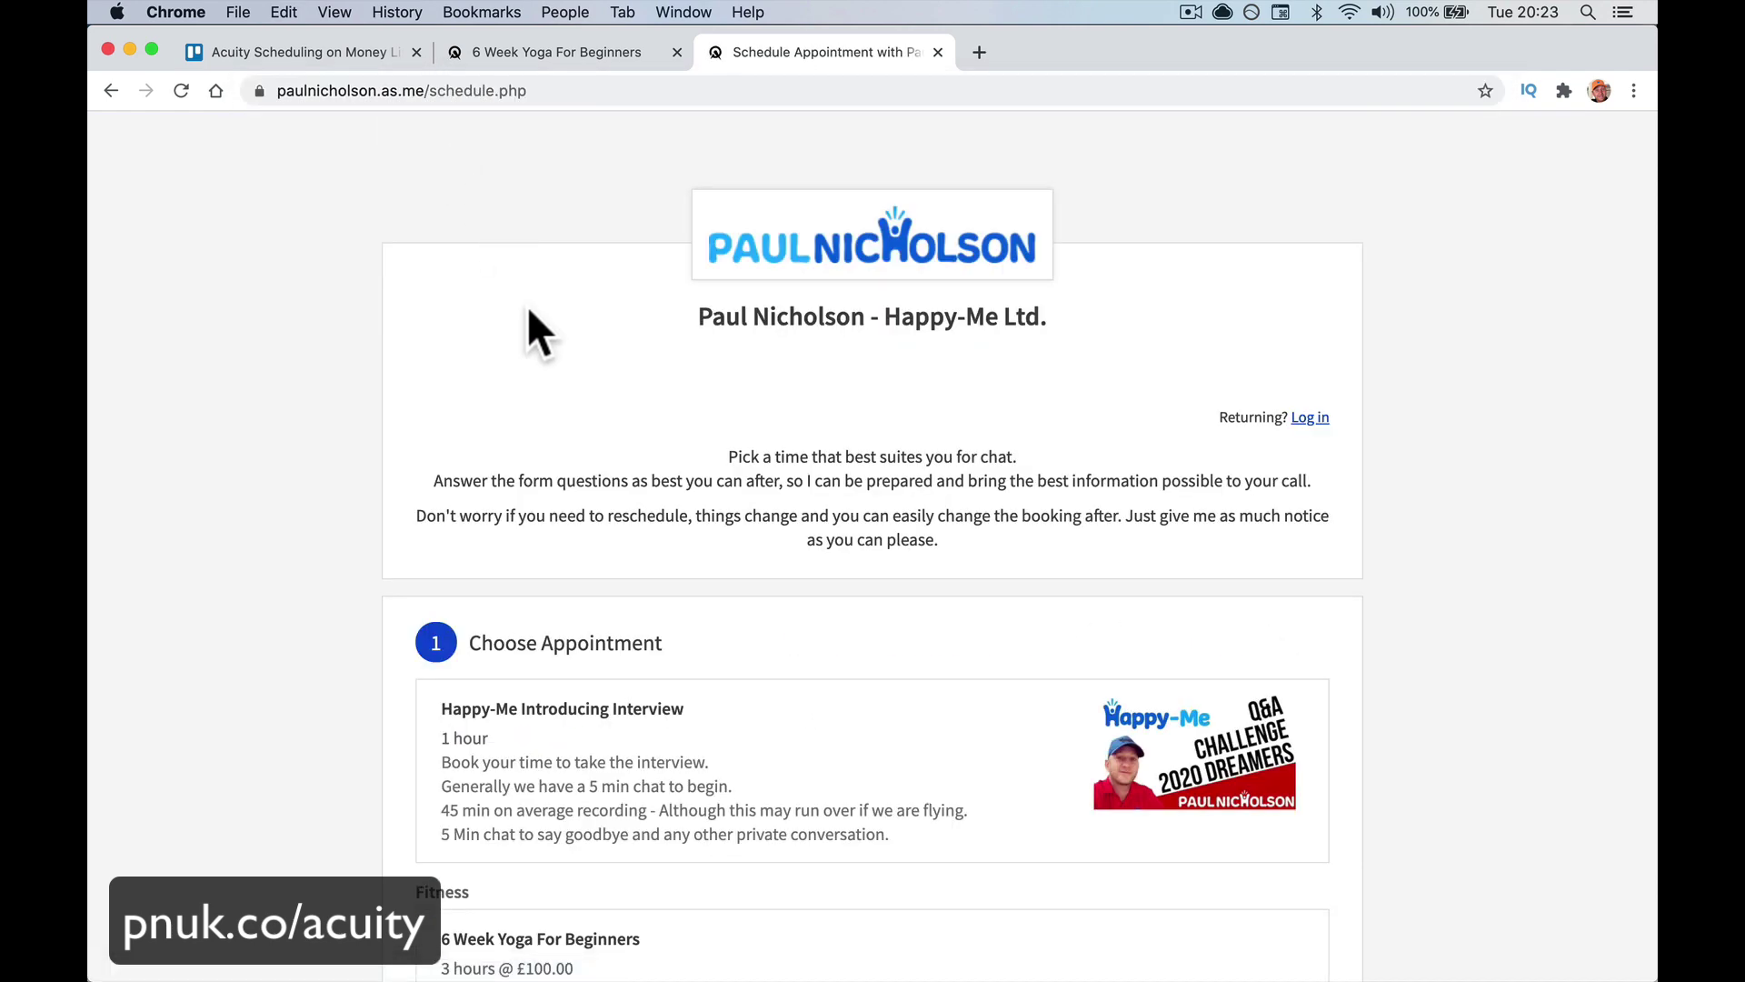
Expand the 6 Week Yoga For Beginners listing to view its dates and time zone, then collapse it
scroll(574, 411, down, 3)
scroll(578, 416, down, 4)
scroll(585, 436, up, 2)
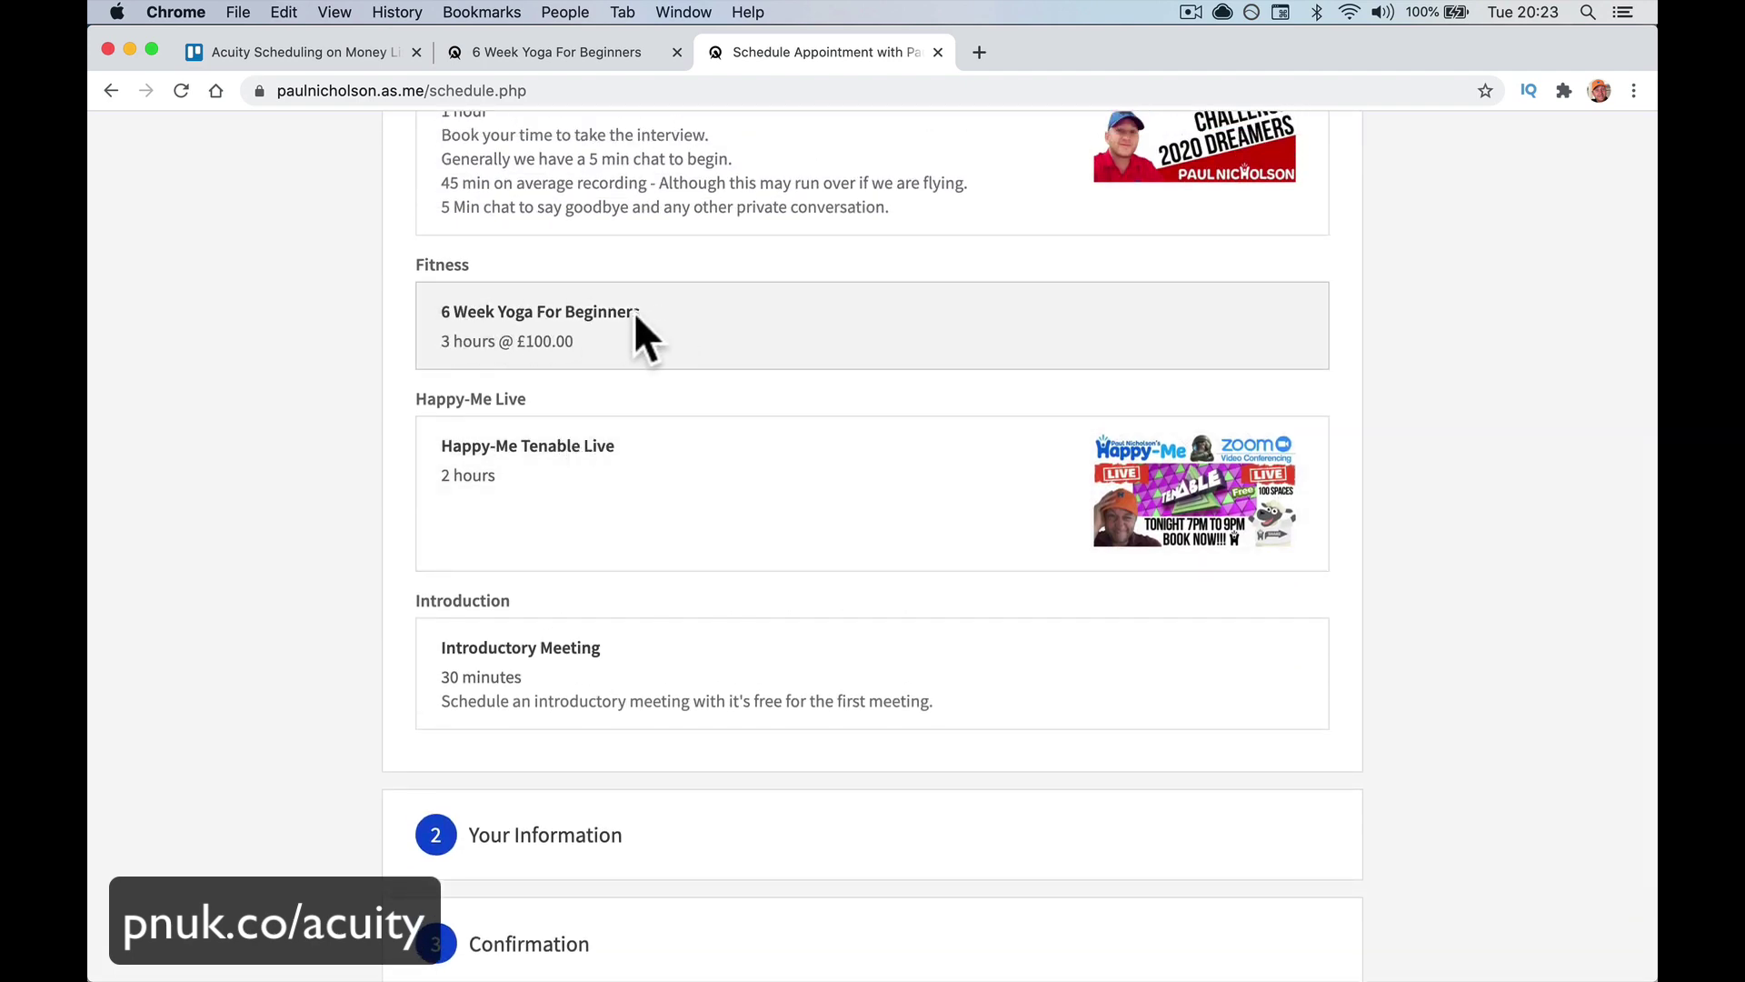
click(655, 335)
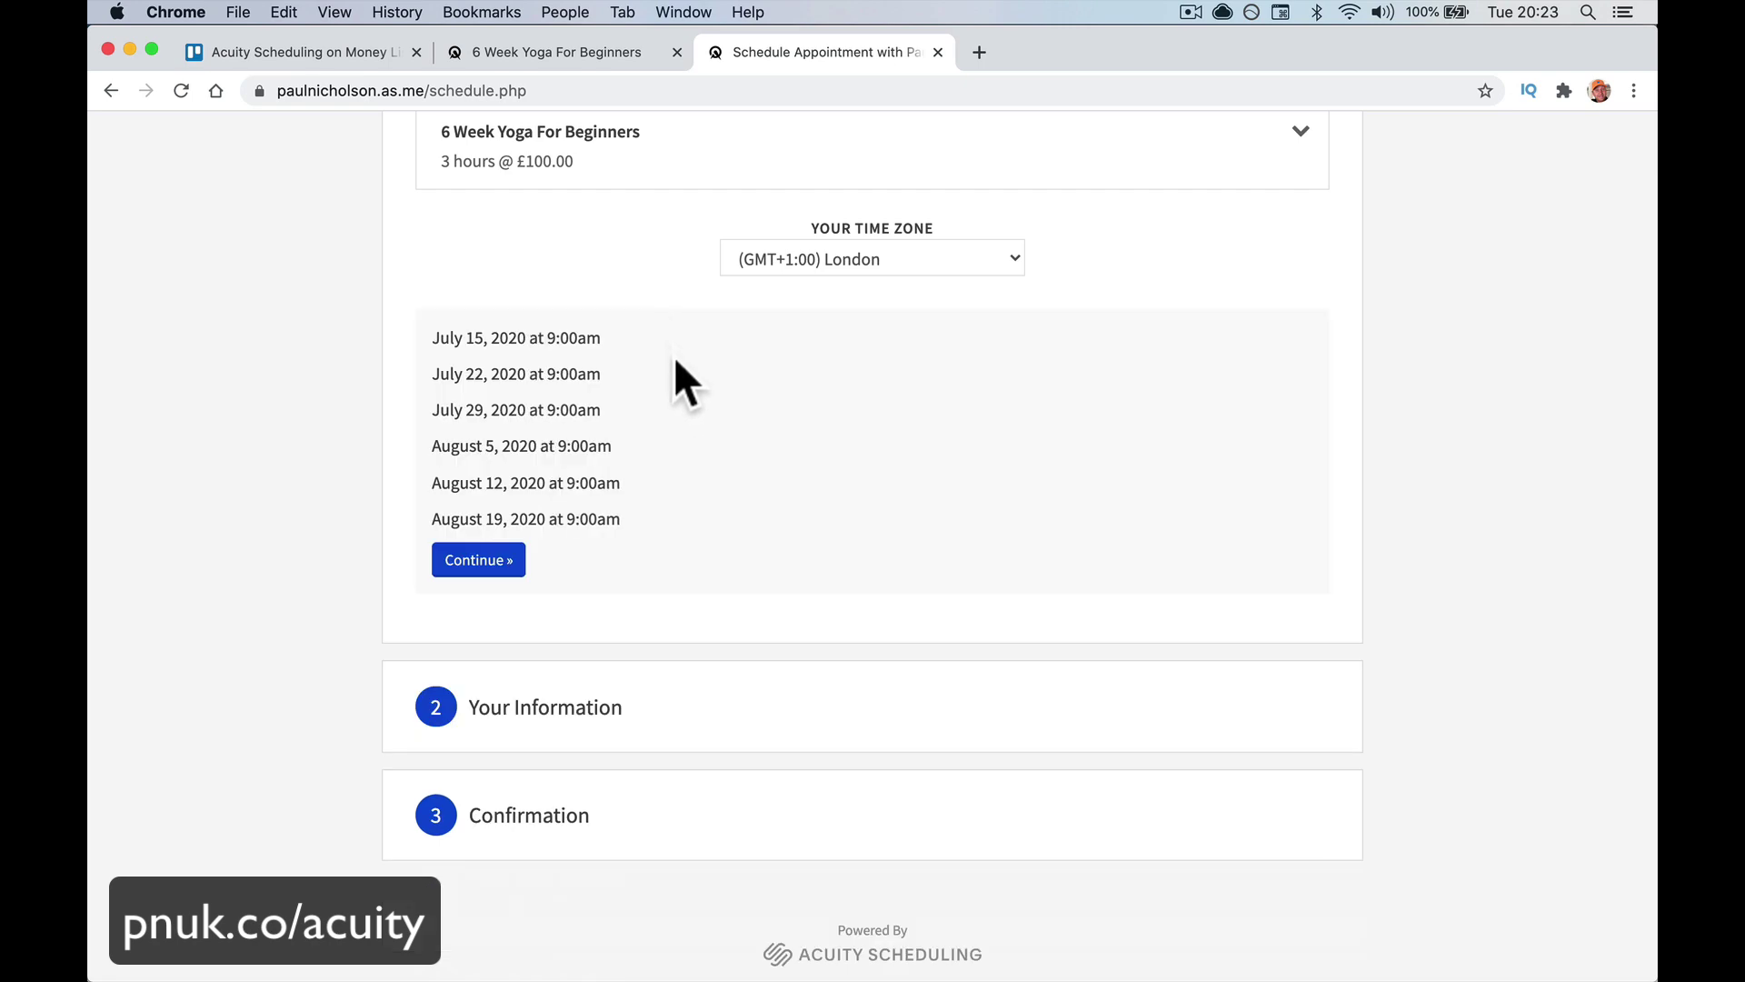
scroll(679, 378, up, 3)
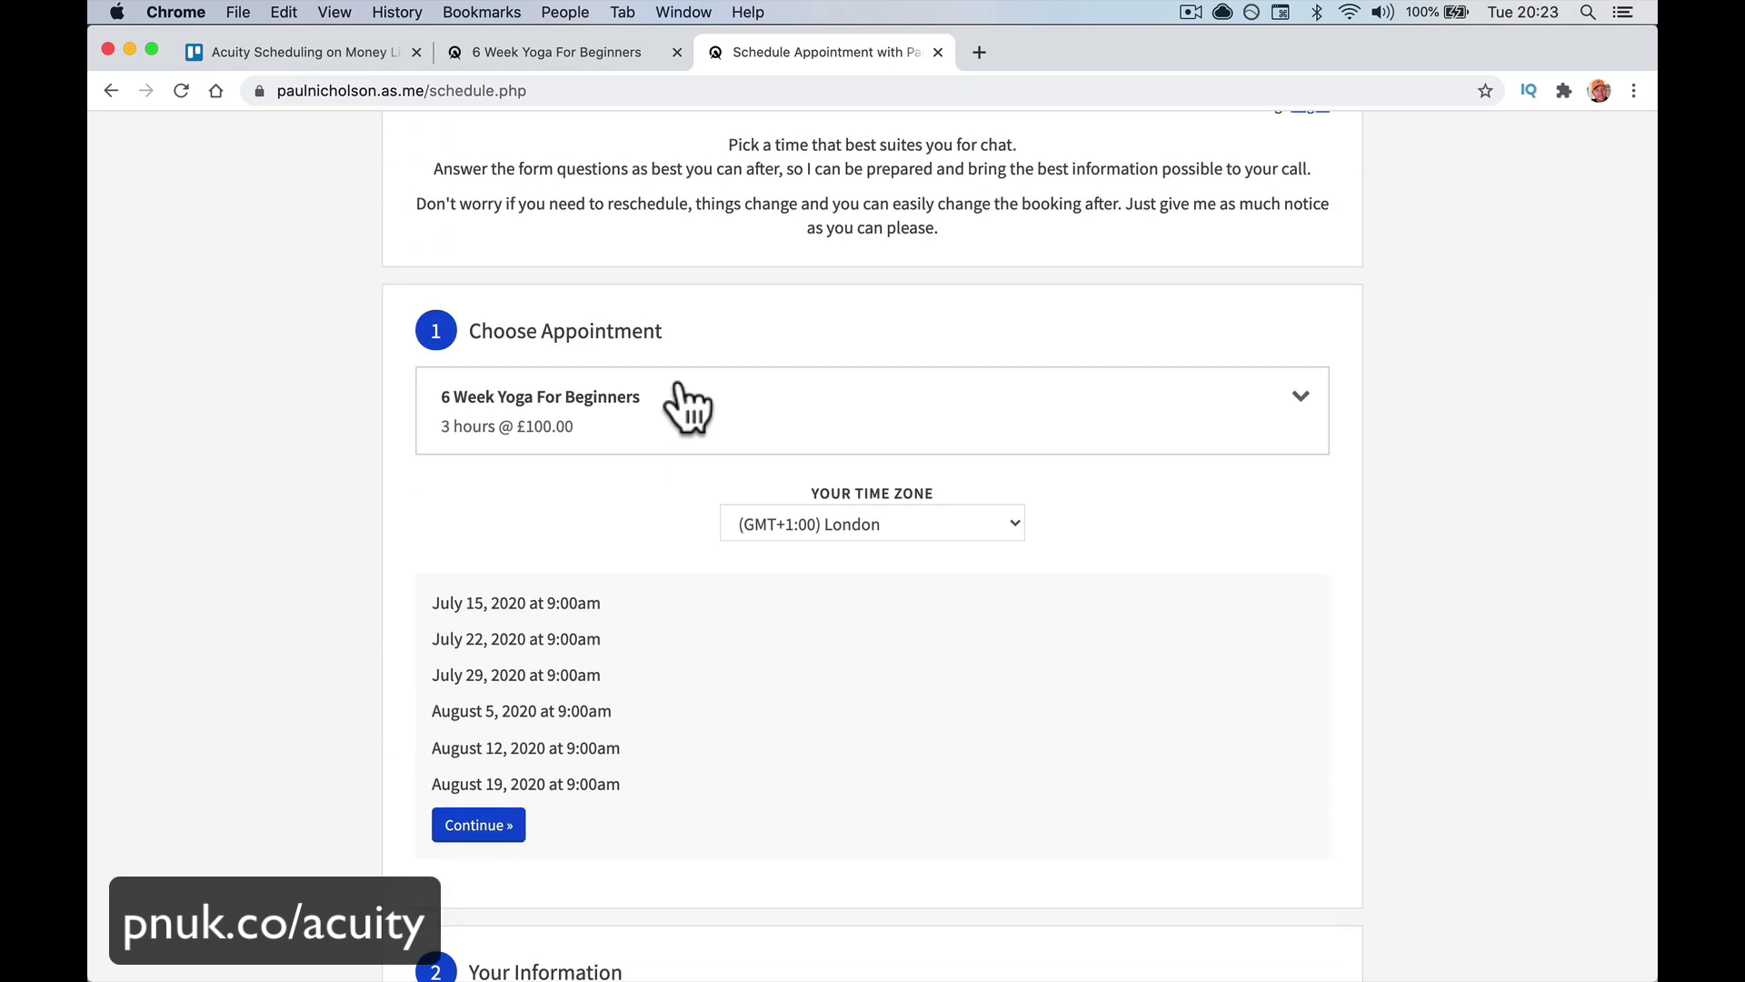
click(711, 402)
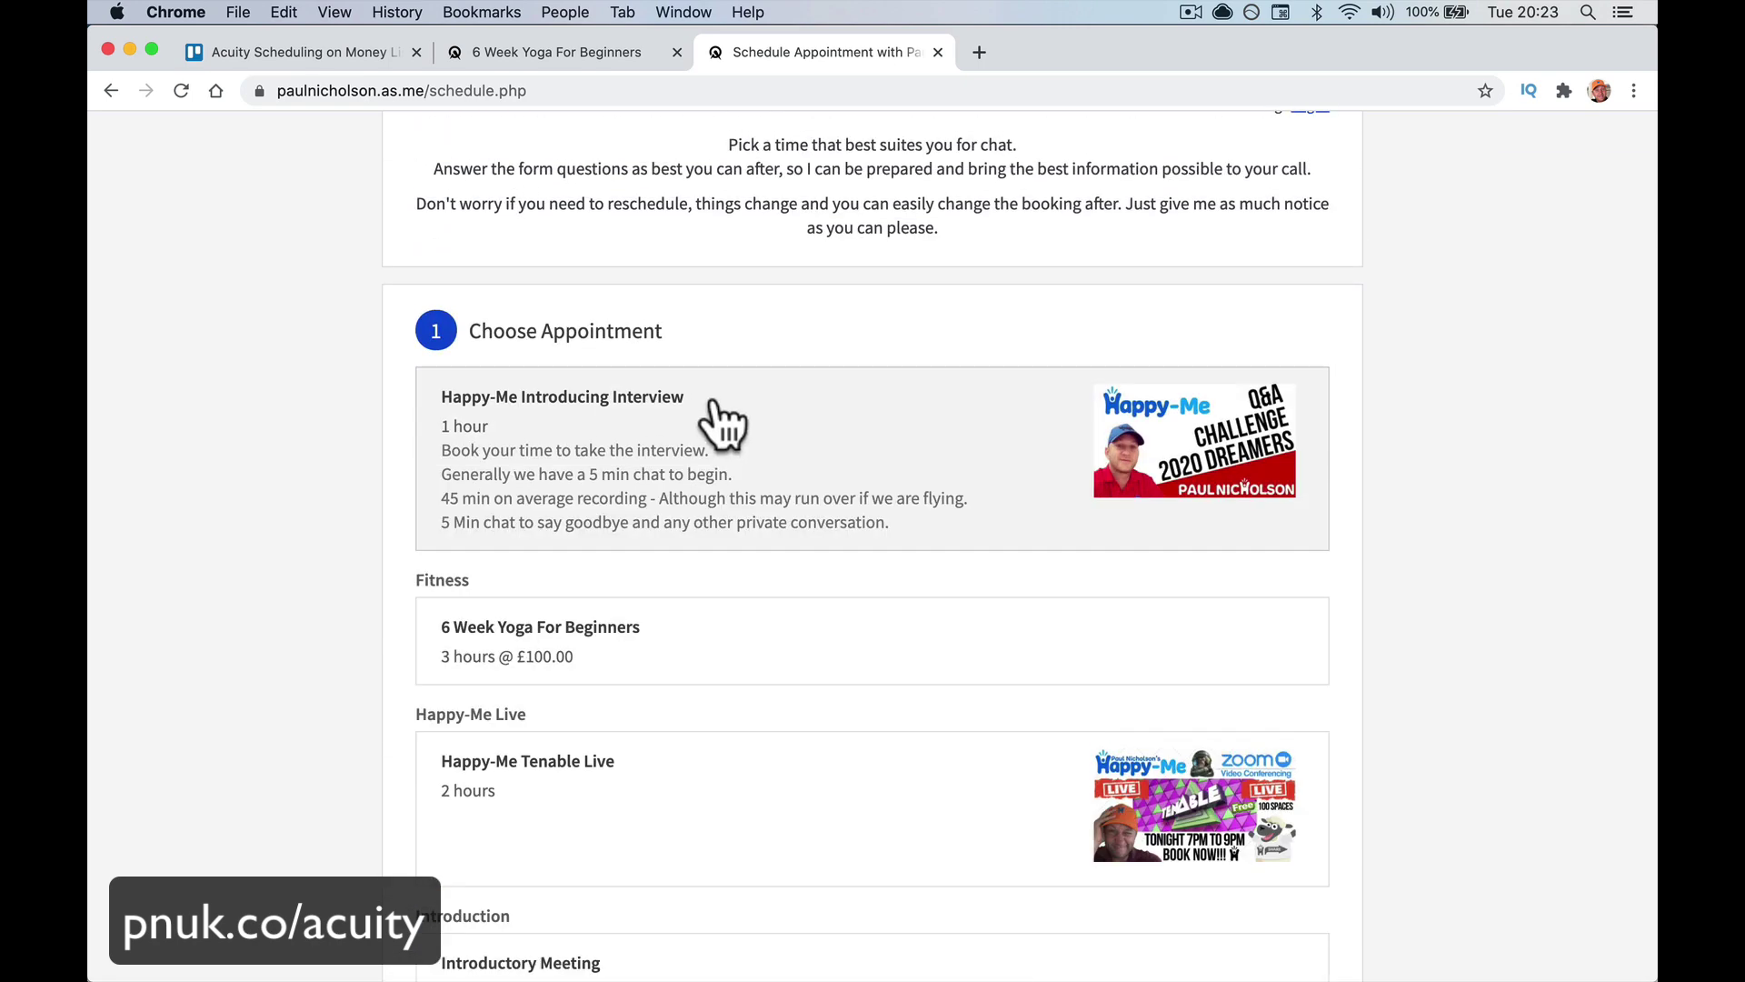
scroll(714, 409, down, 10)
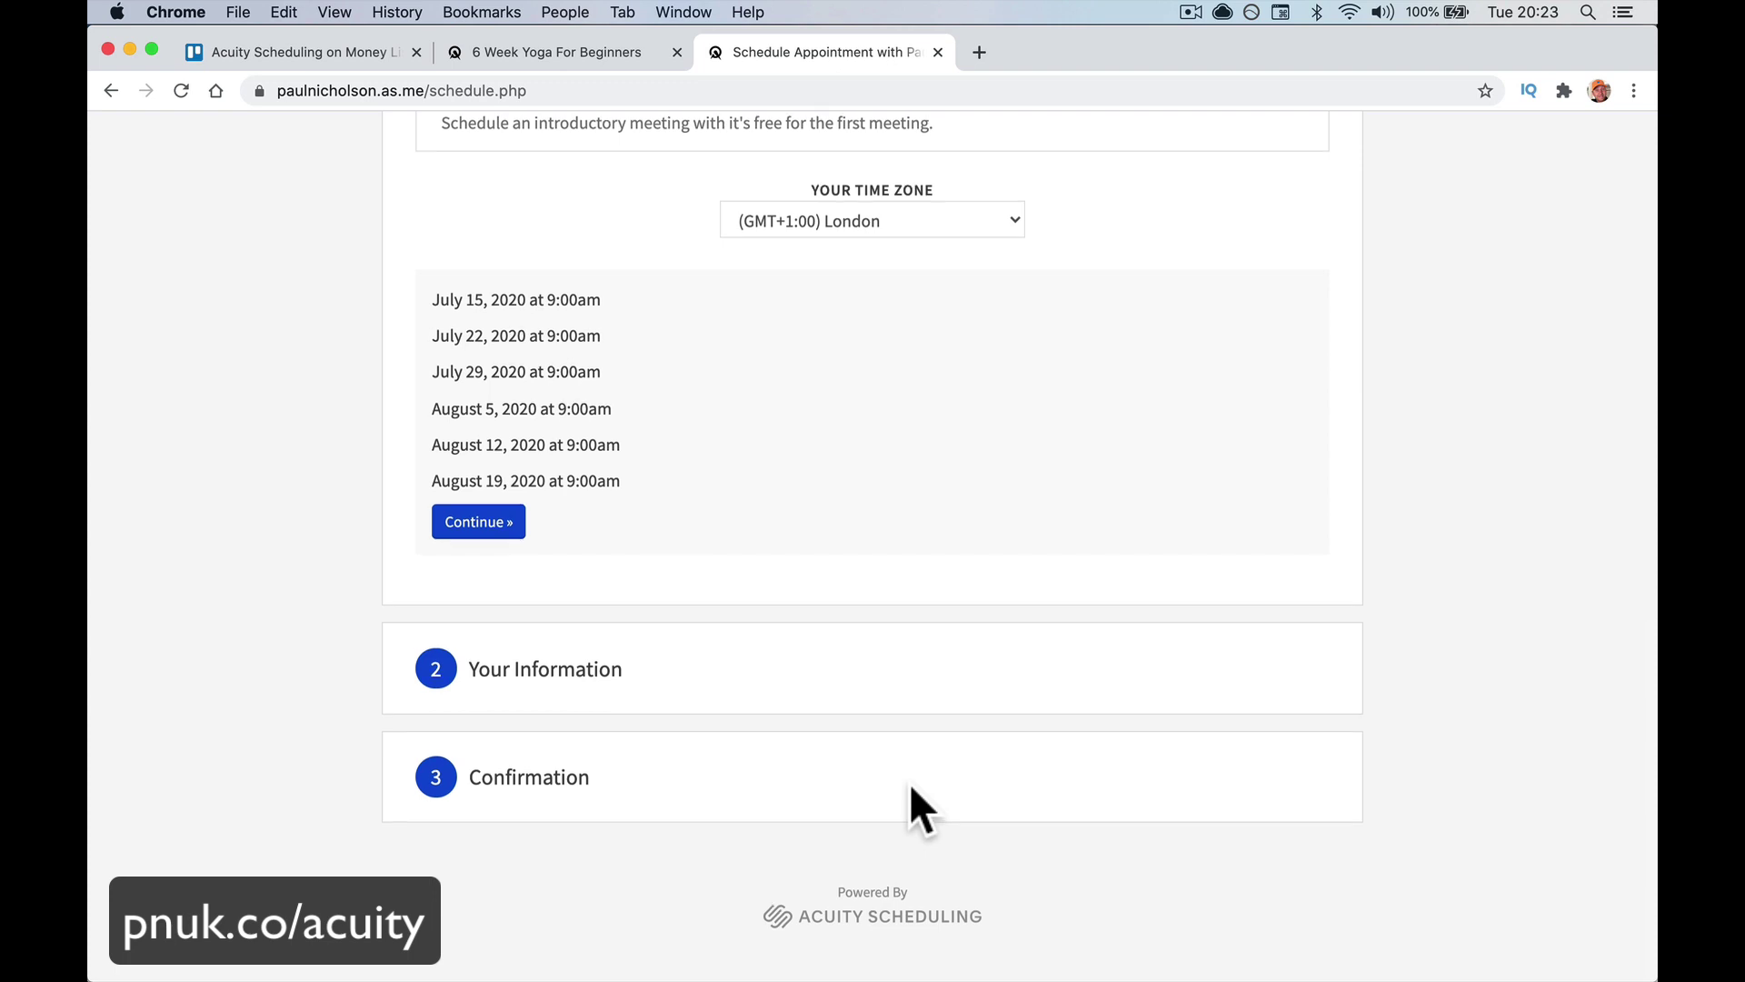
scroll(912, 787, up, 5)
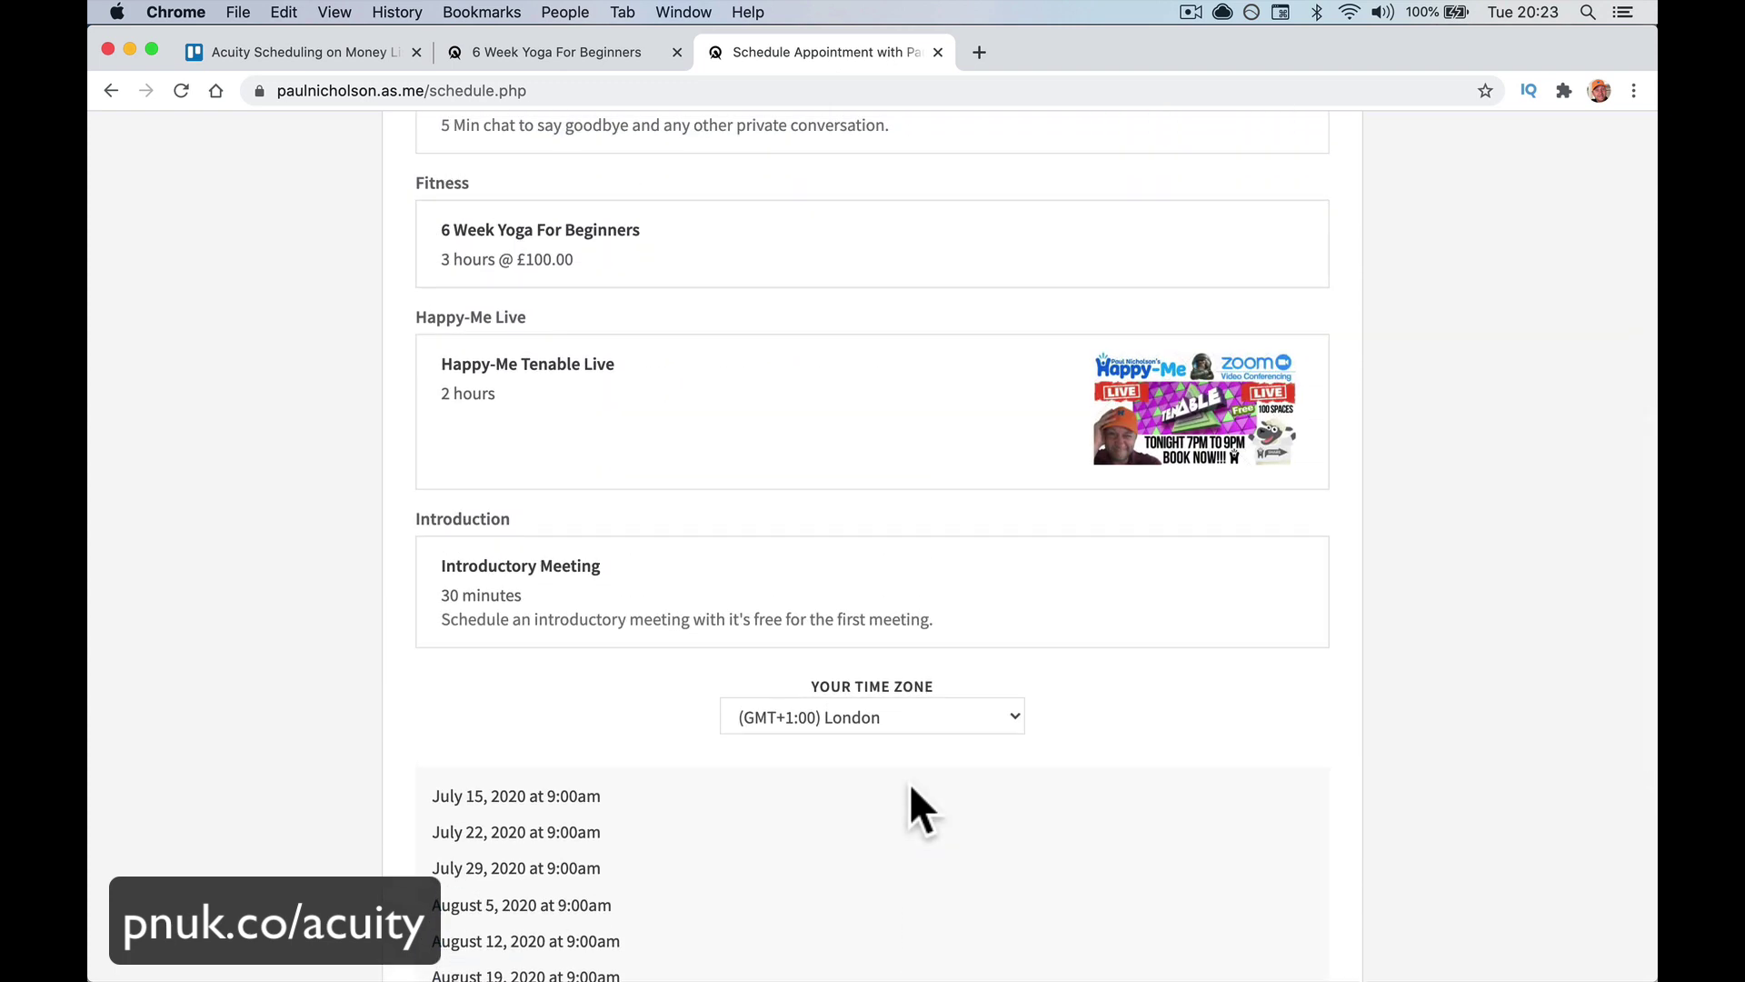
scroll(871, 649, down, 3)
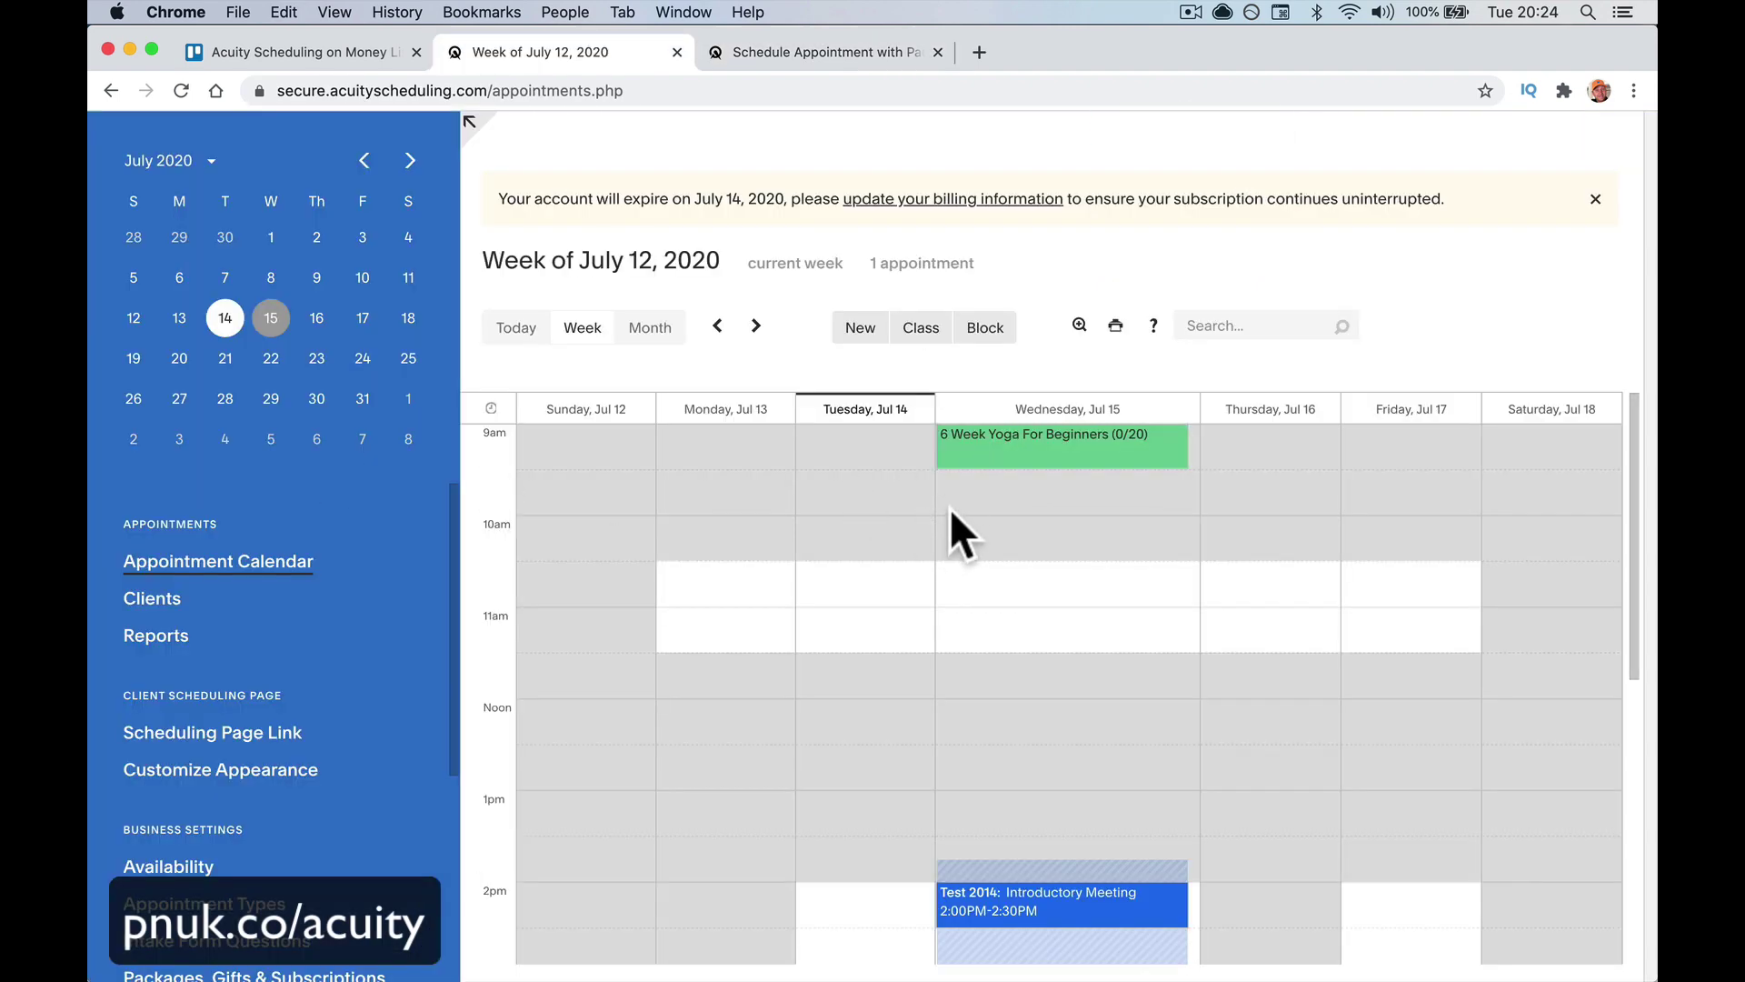
Check the yoga class in the week of July 12, 2020, then open Packages, Gifts & Subscriptions
click(756, 328)
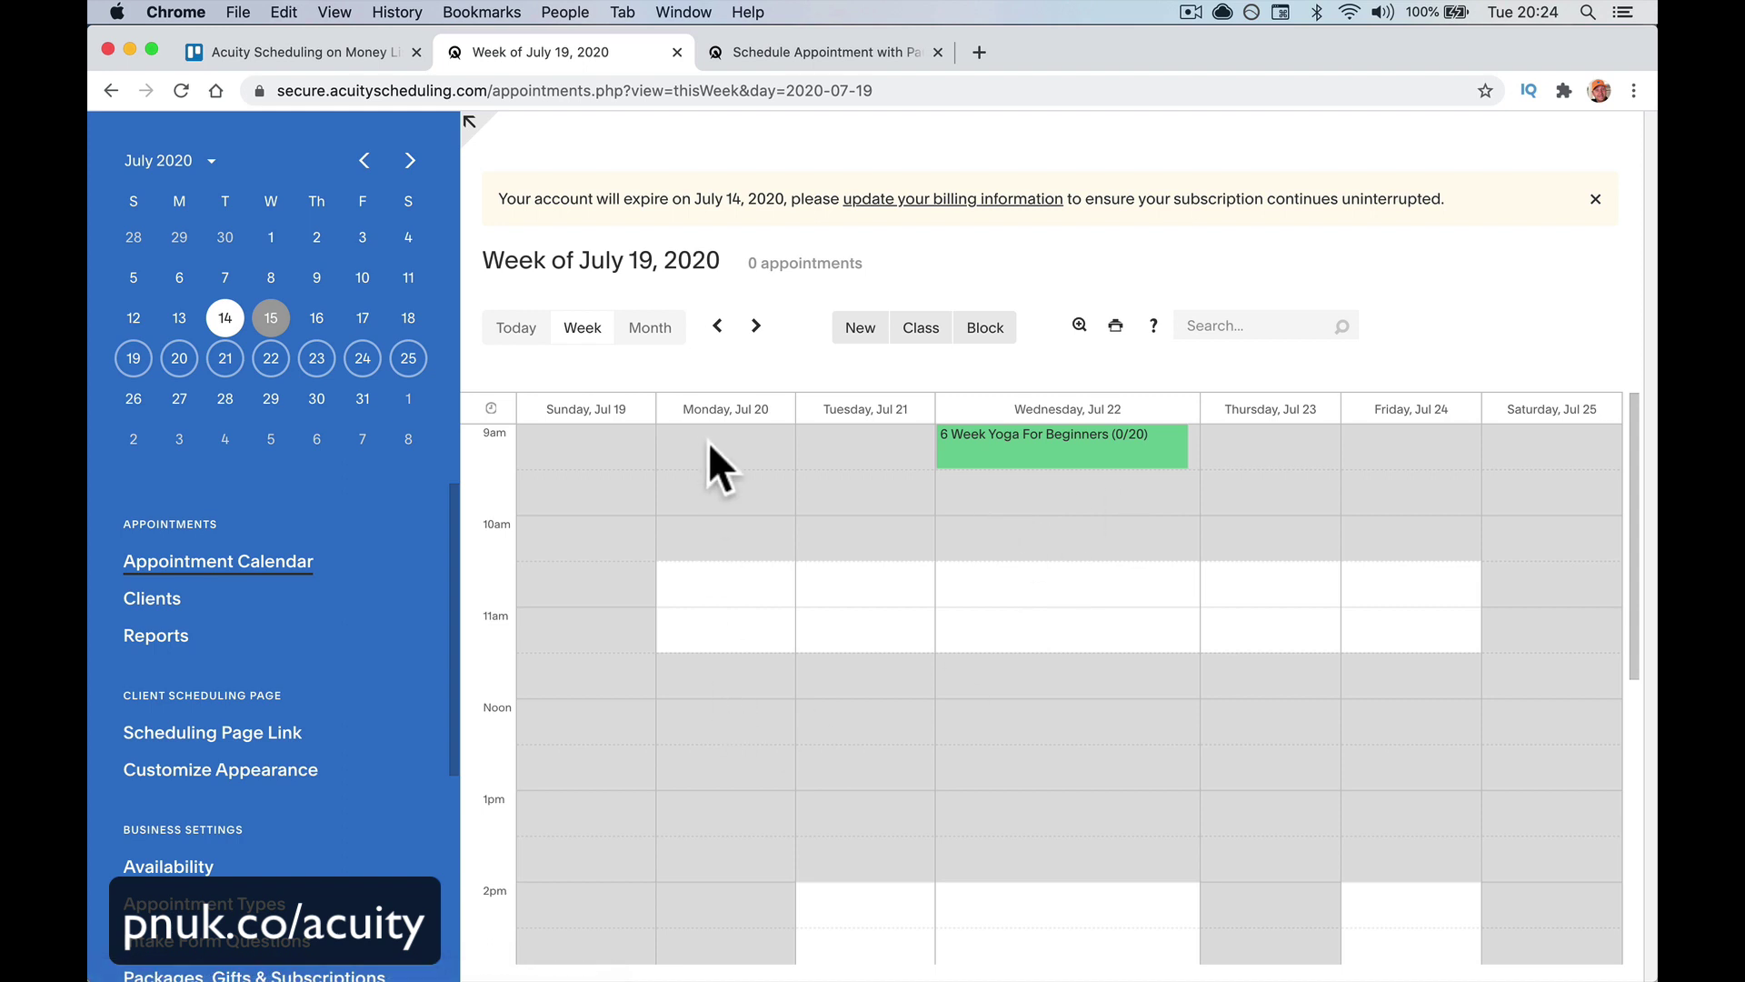
click(718, 326)
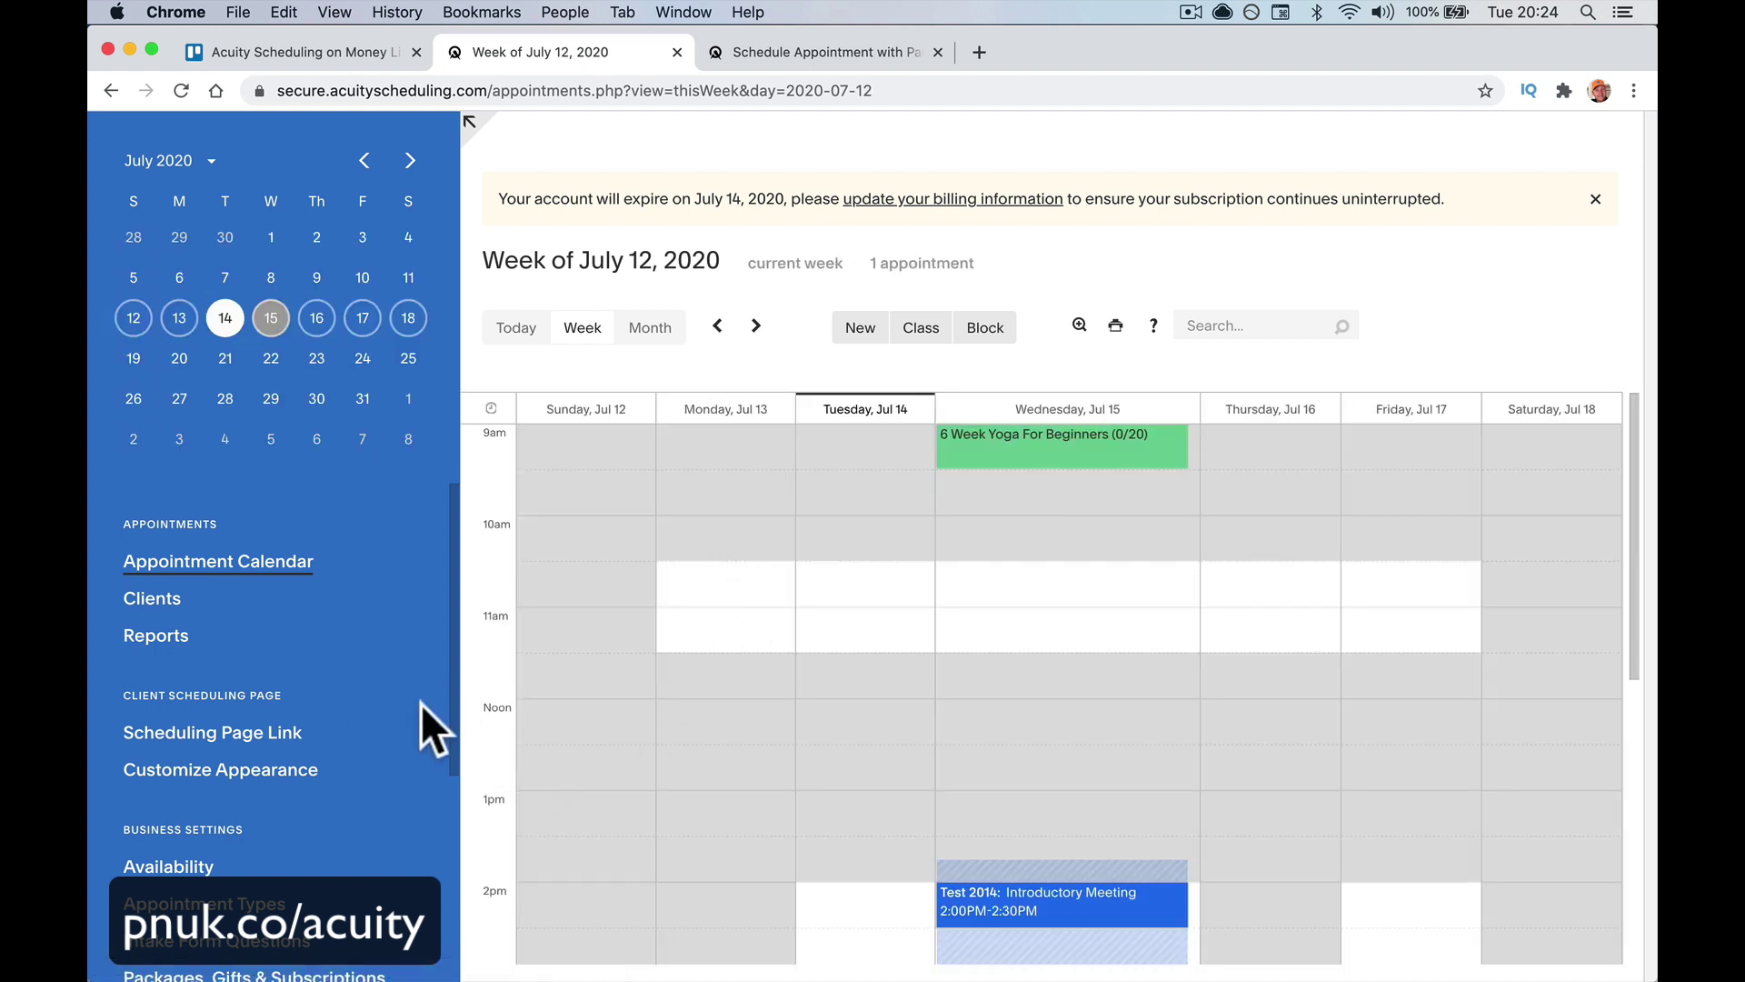
scroll(401, 760, down, 3)
scroll(405, 763, down, 3)
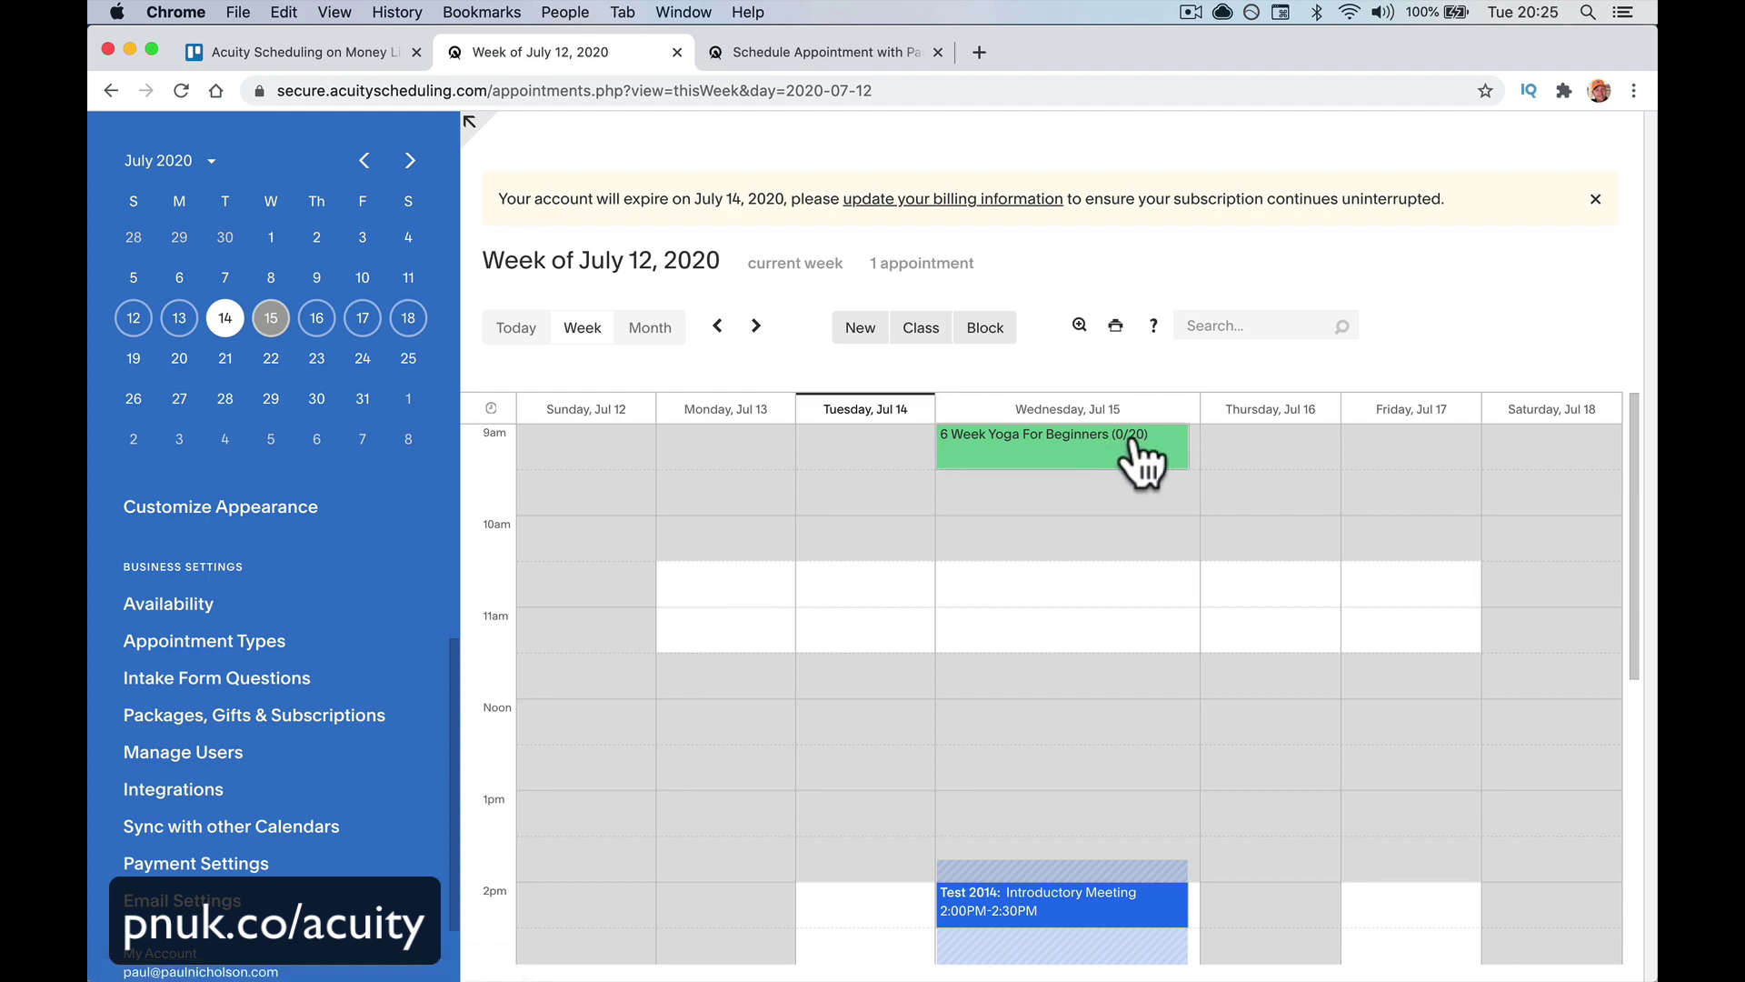
click(368, 718)
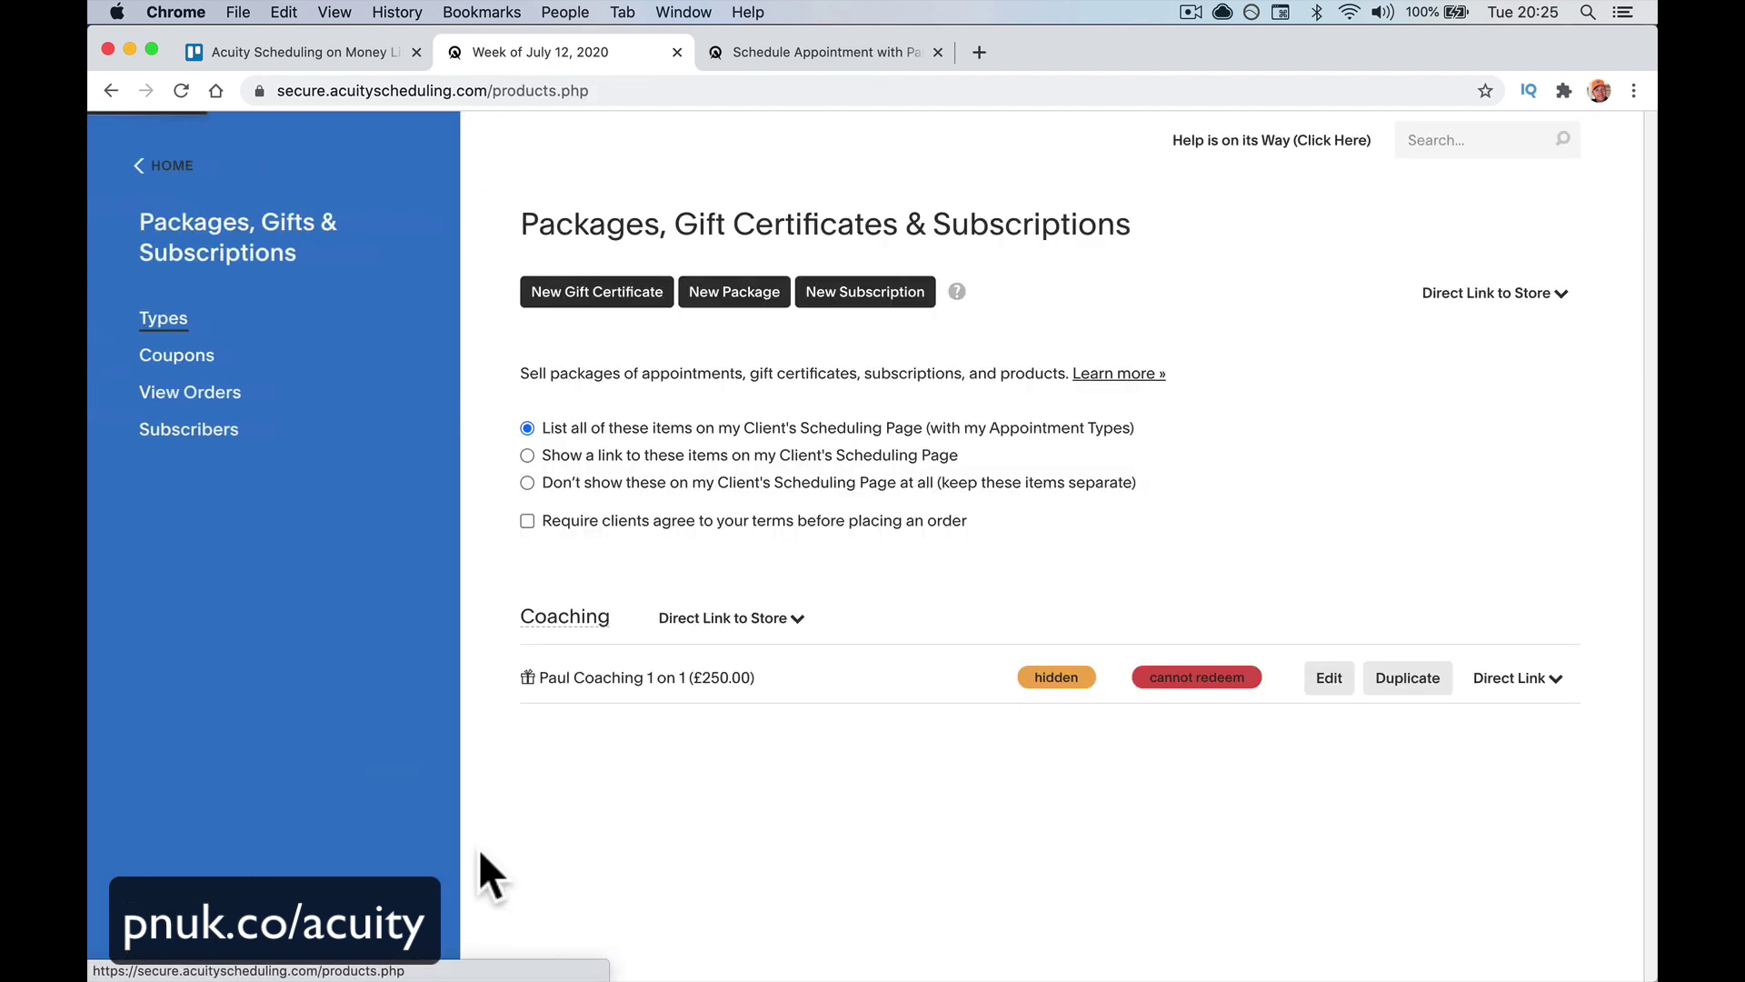
Start a public gift certificate named 'Yoga For A Friend' and enter its price
click(597, 305)
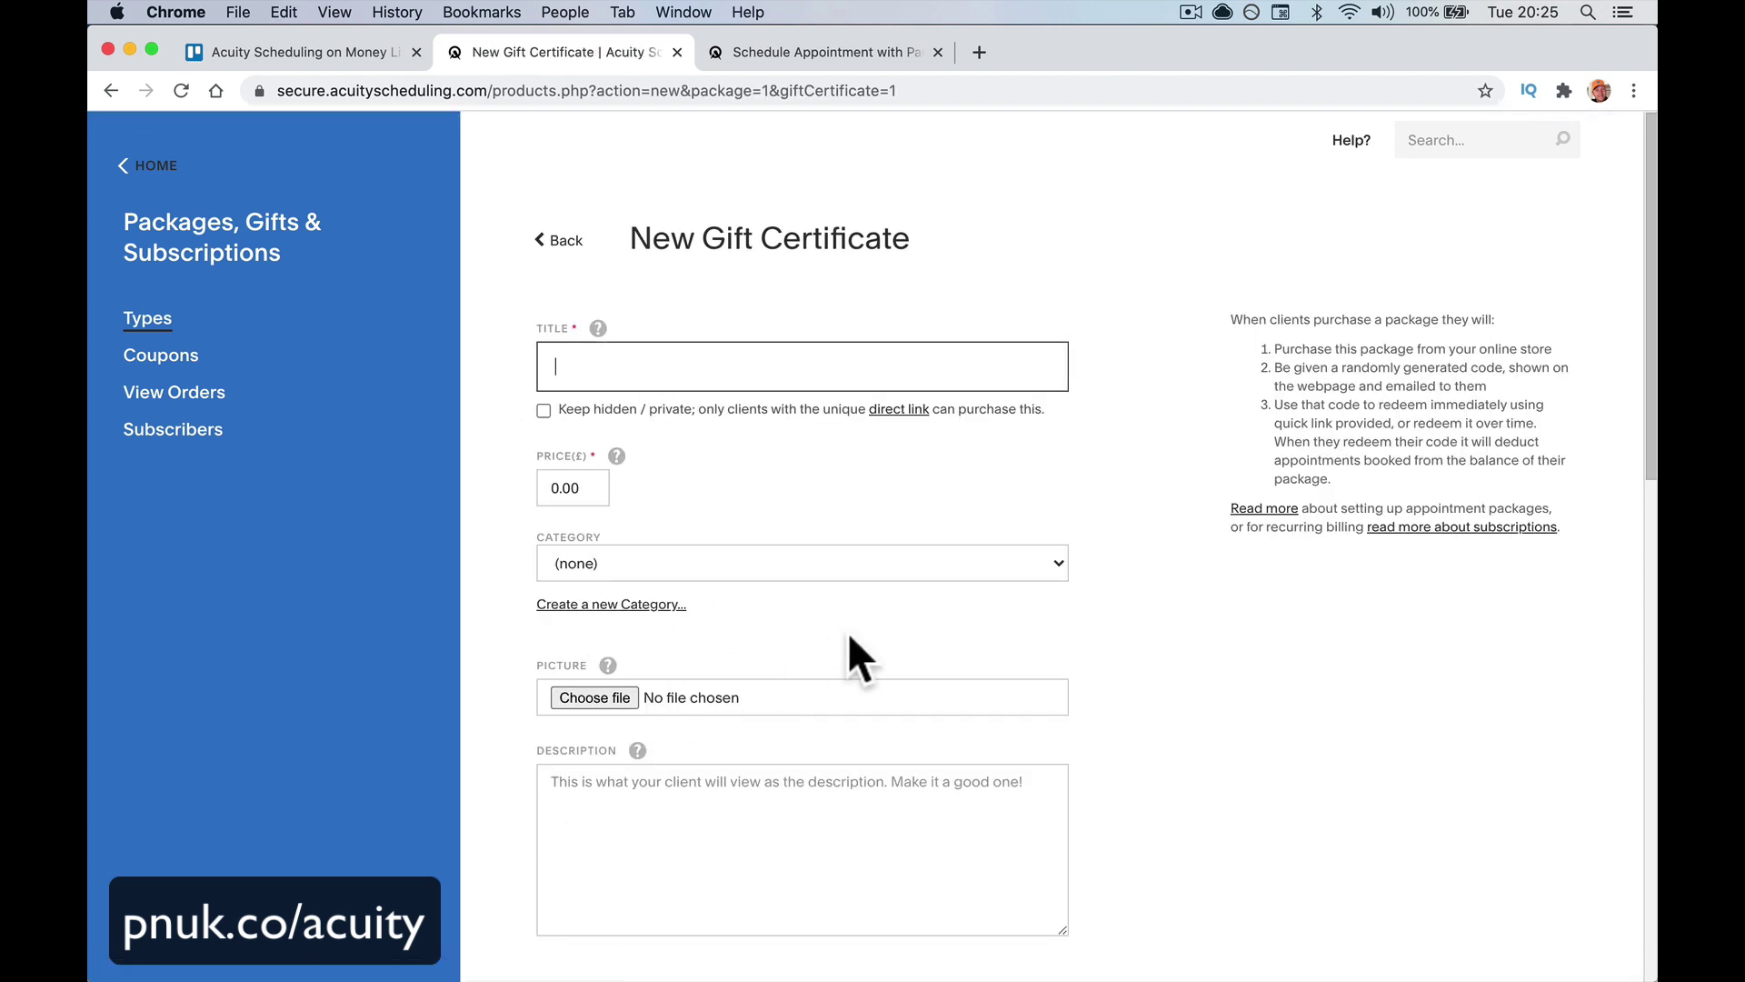
text(Yoga )
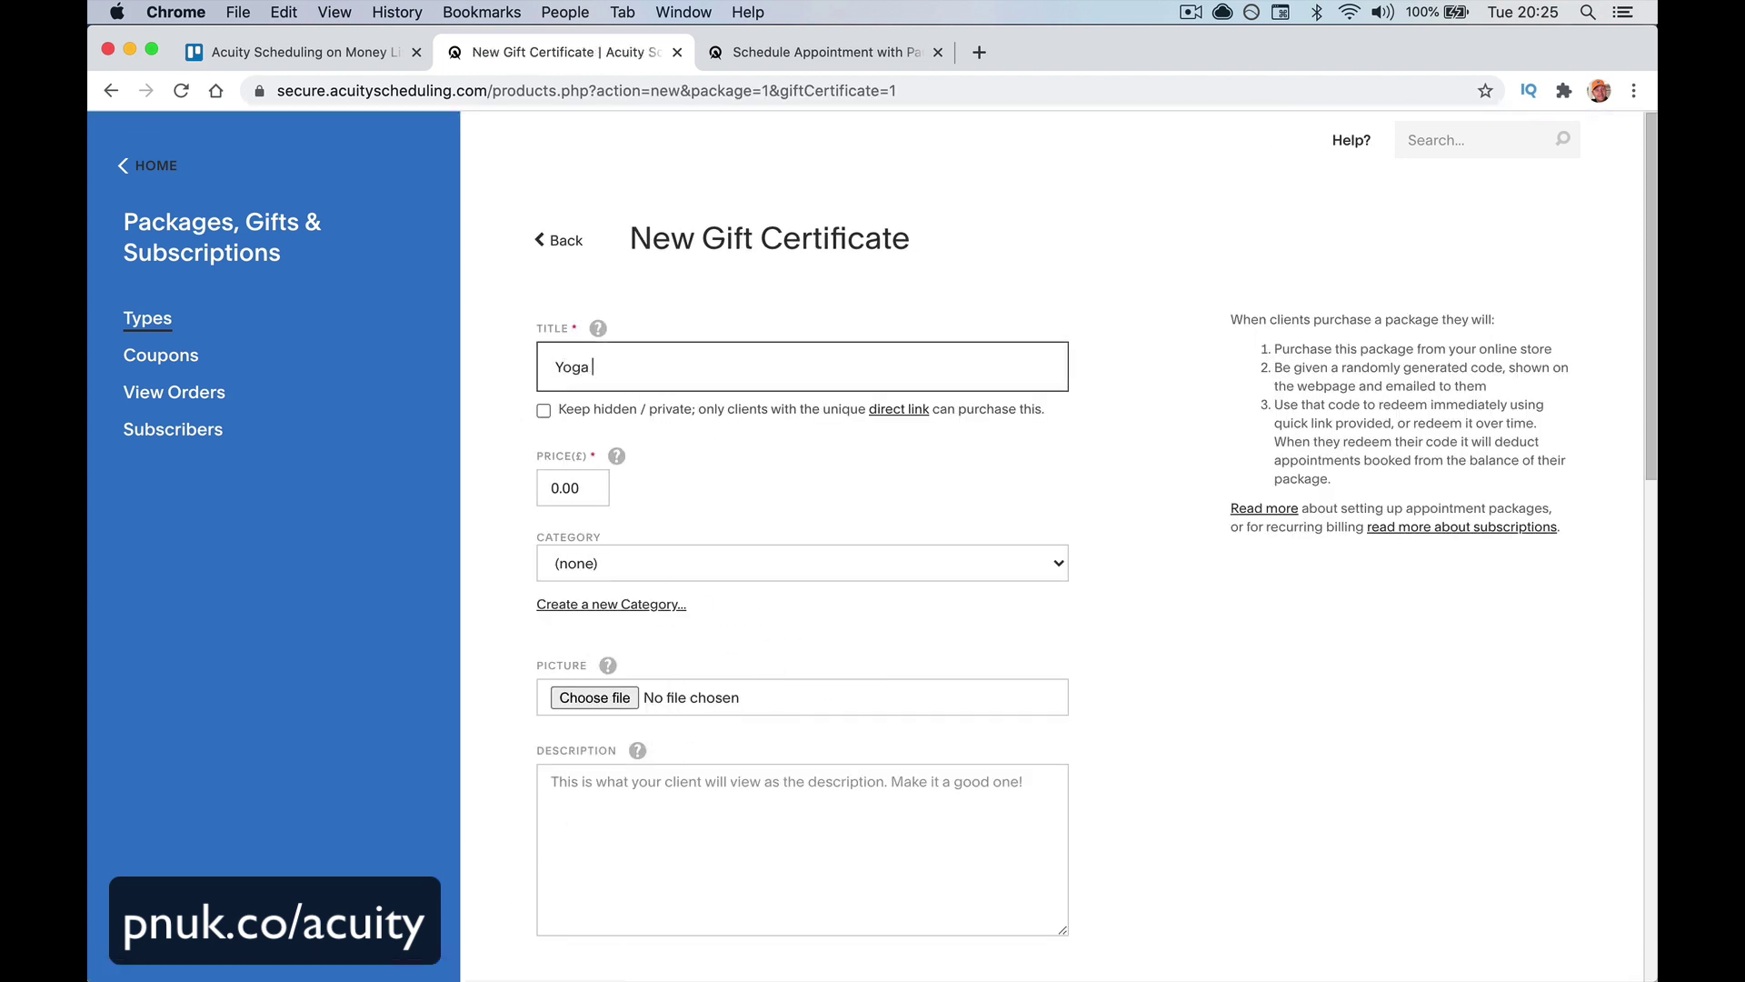
text(For A Friend)
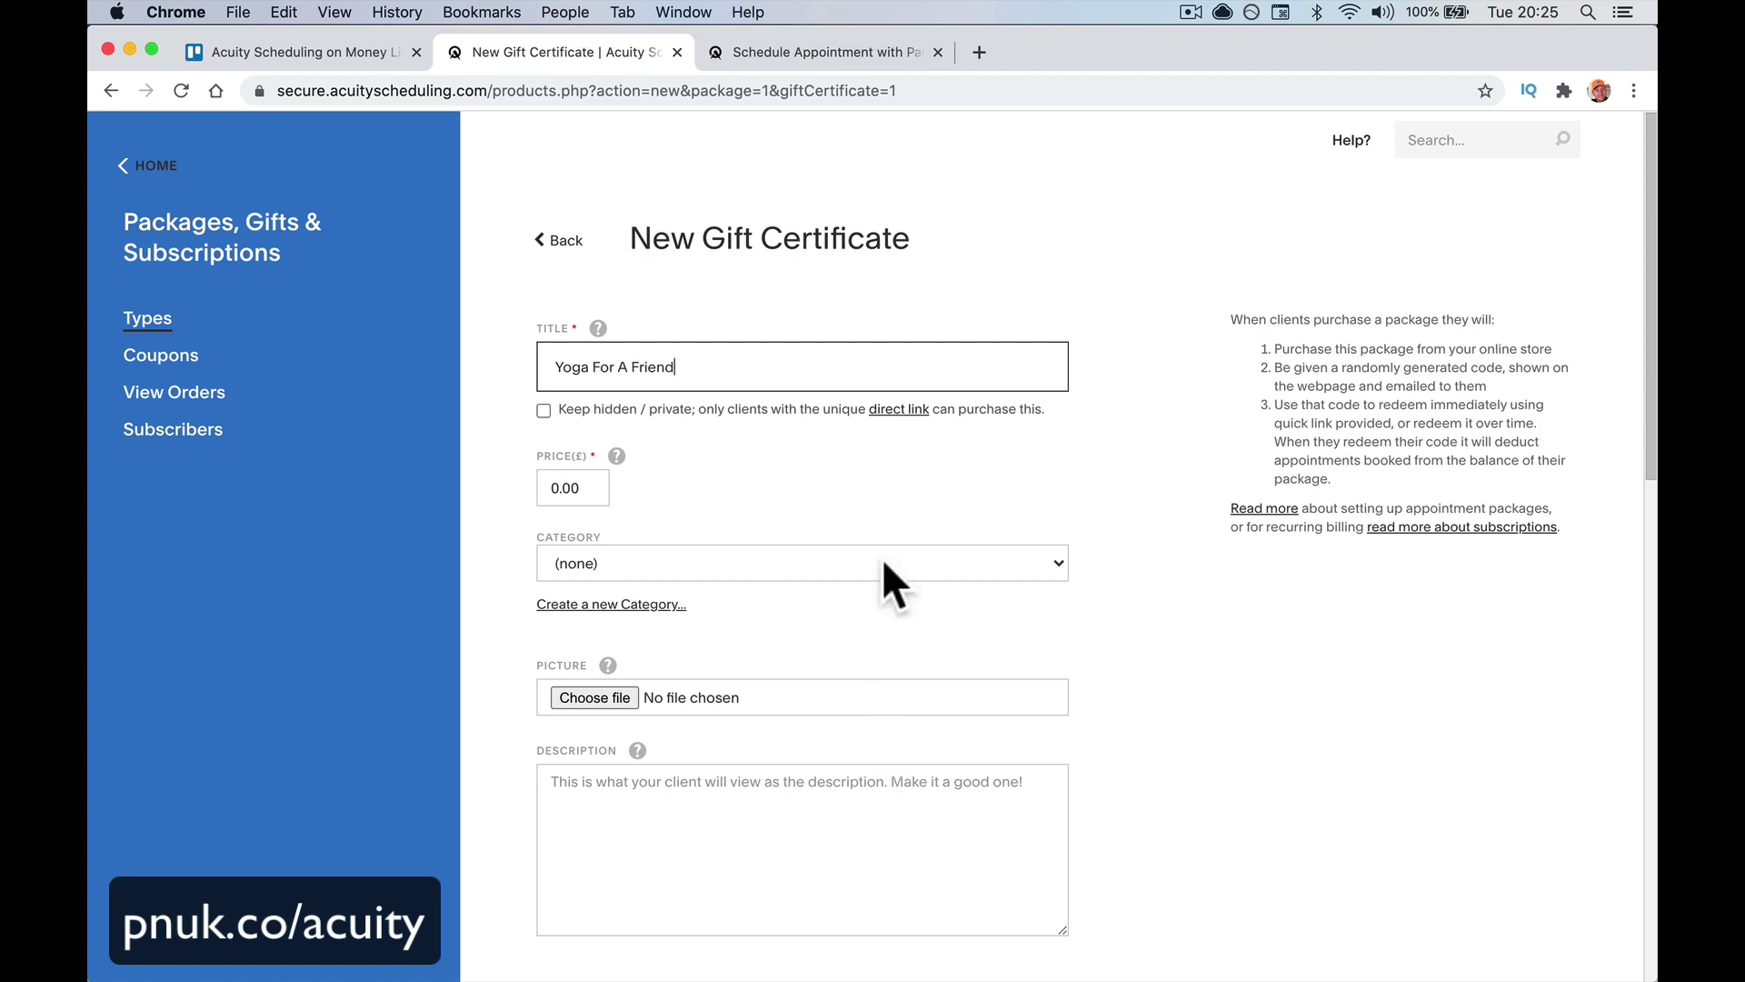
scroll(882, 561, down, 1)
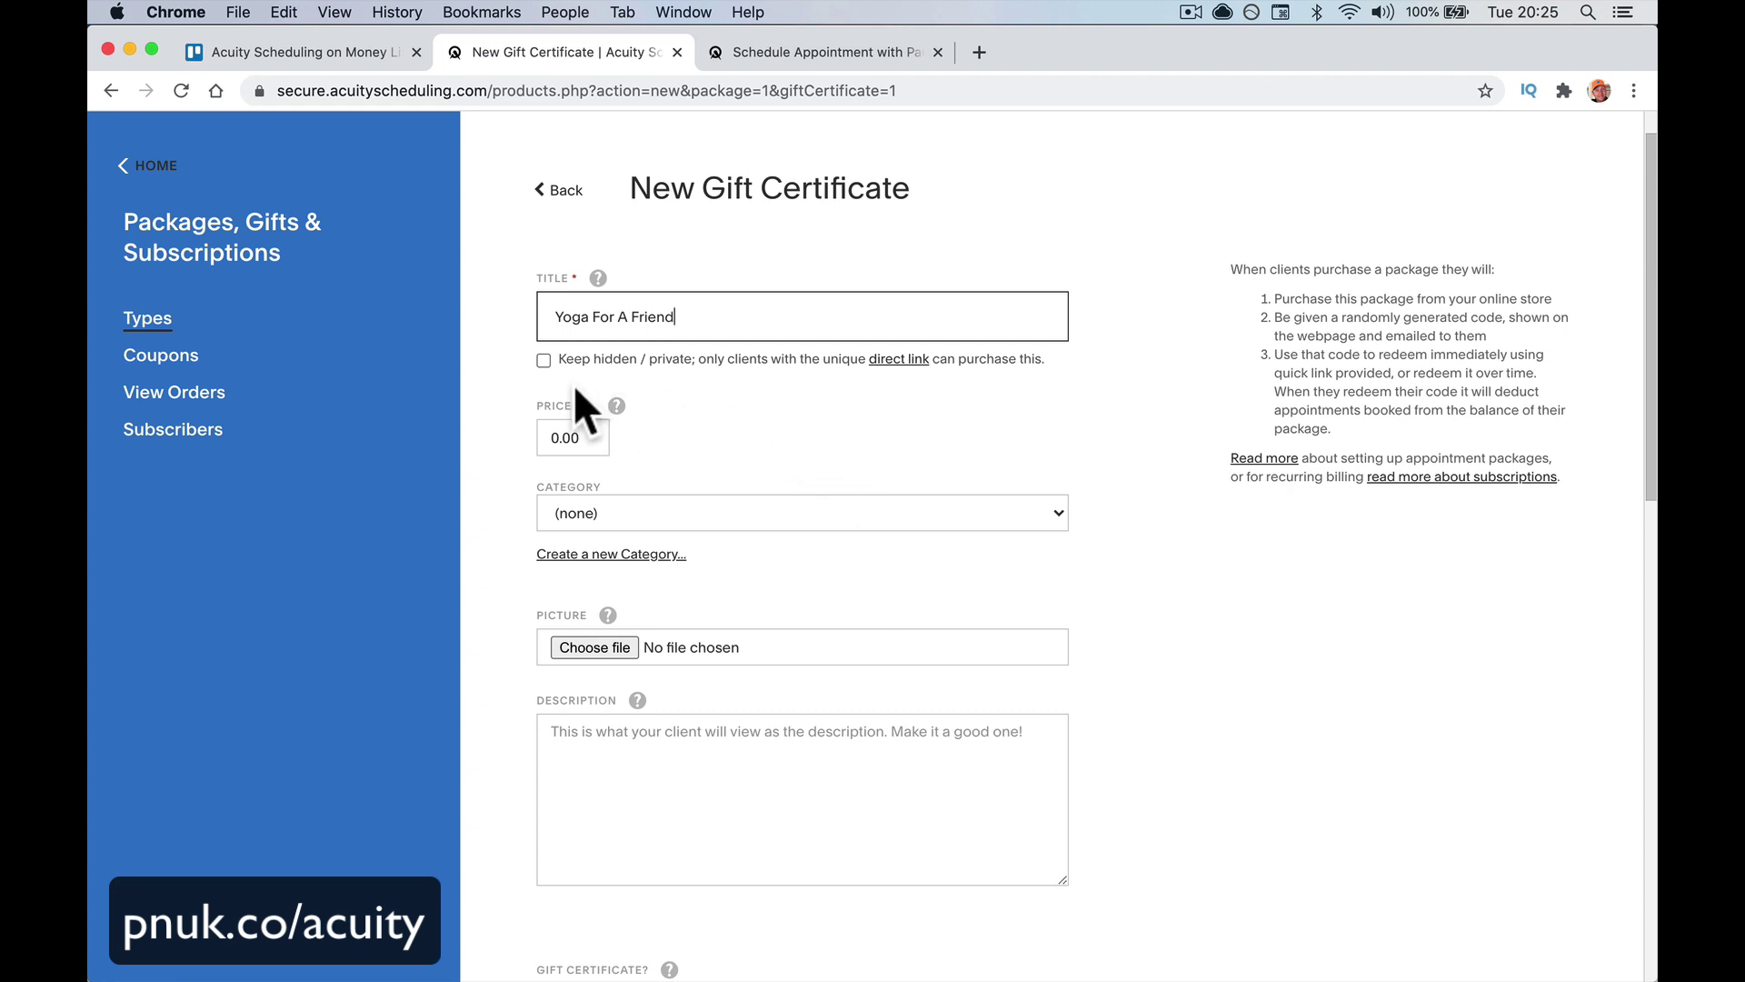
click(543, 361)
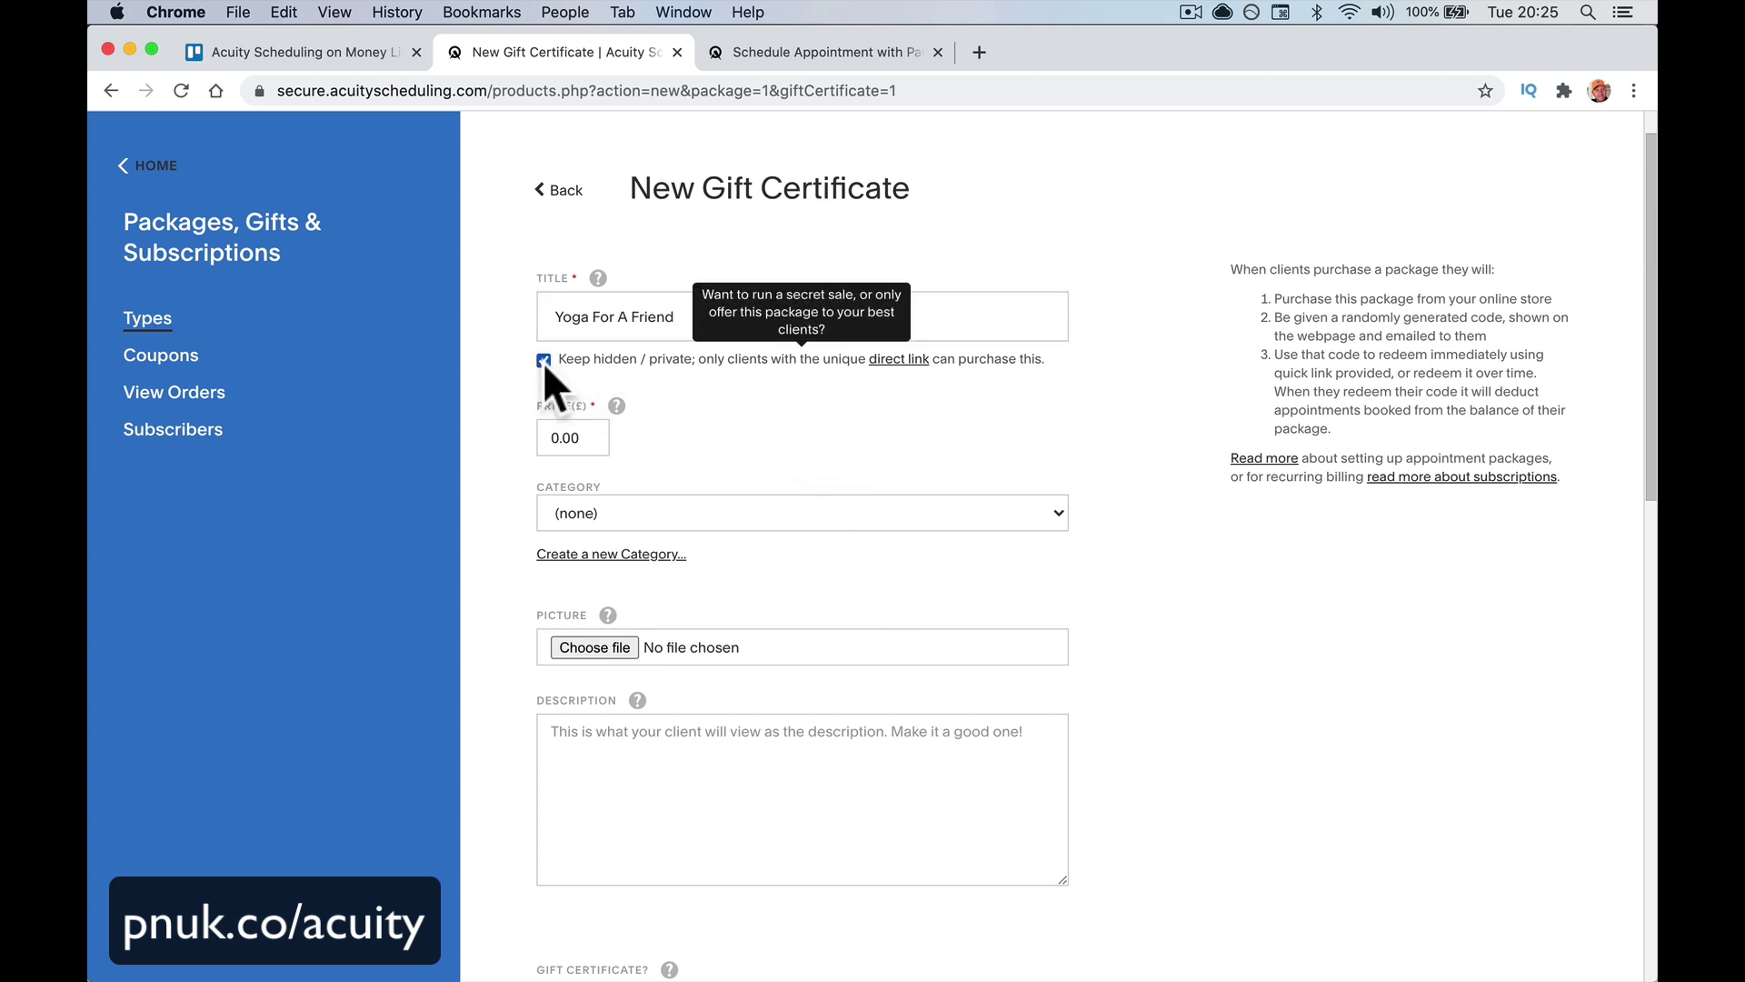
click(542, 360)
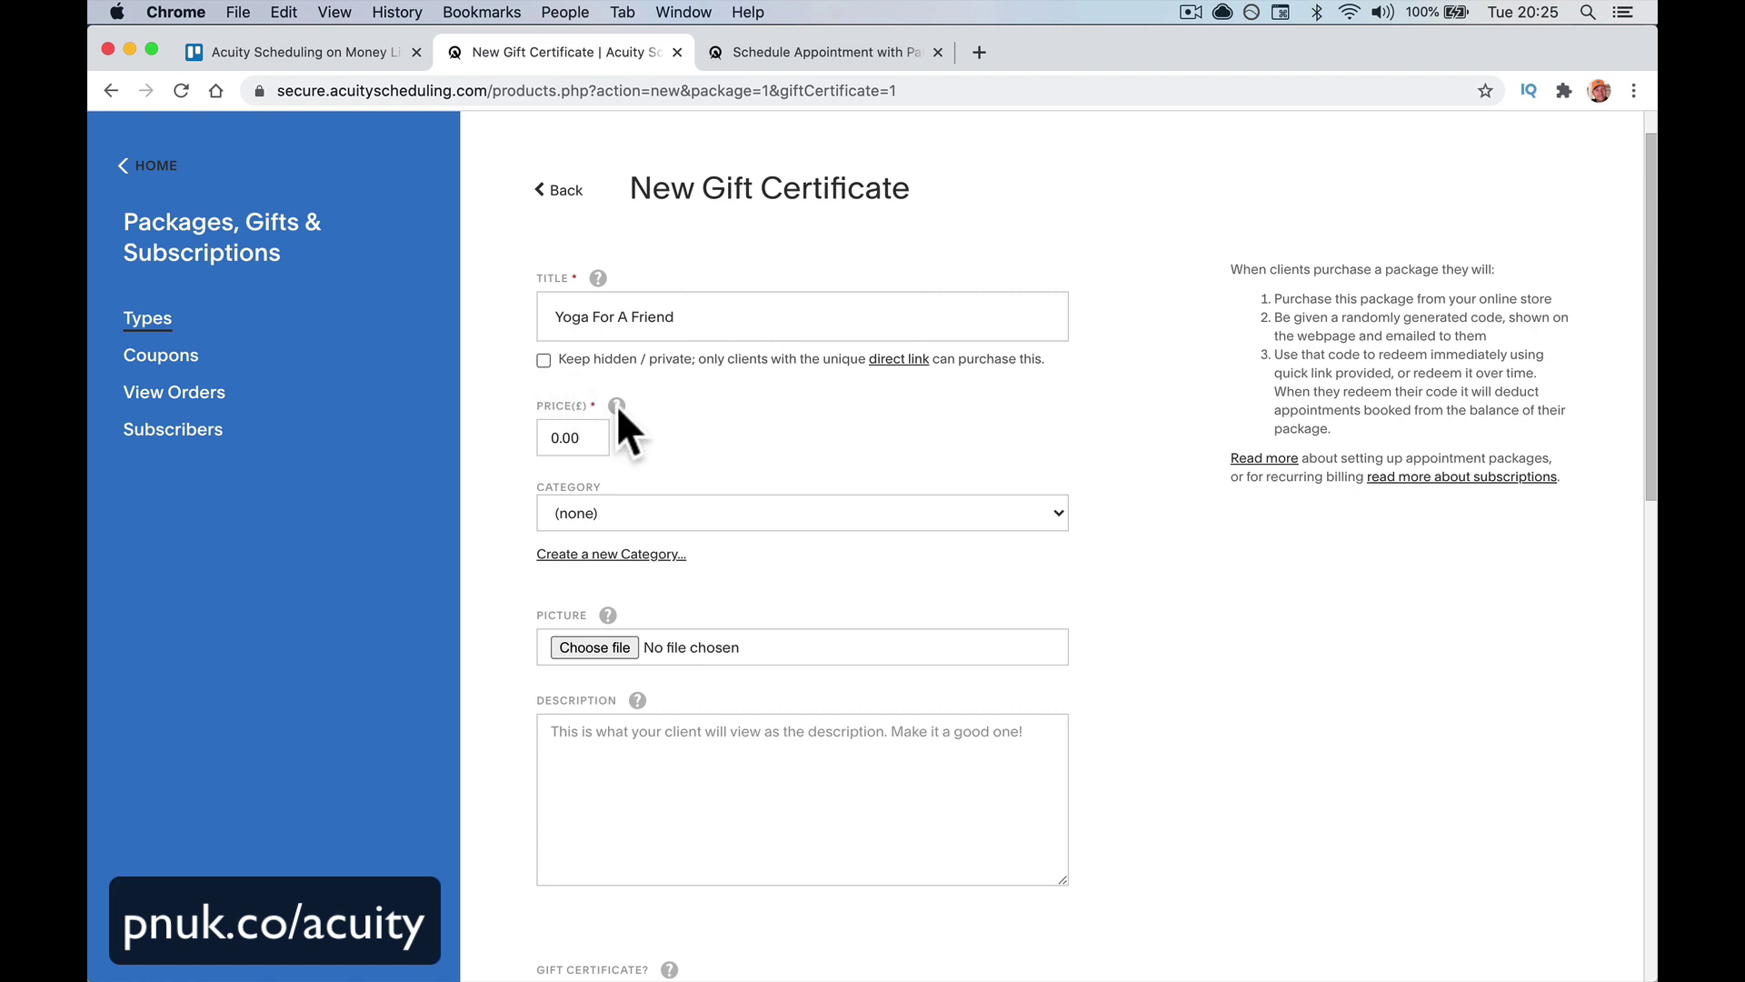
click(544, 438)
text(10)
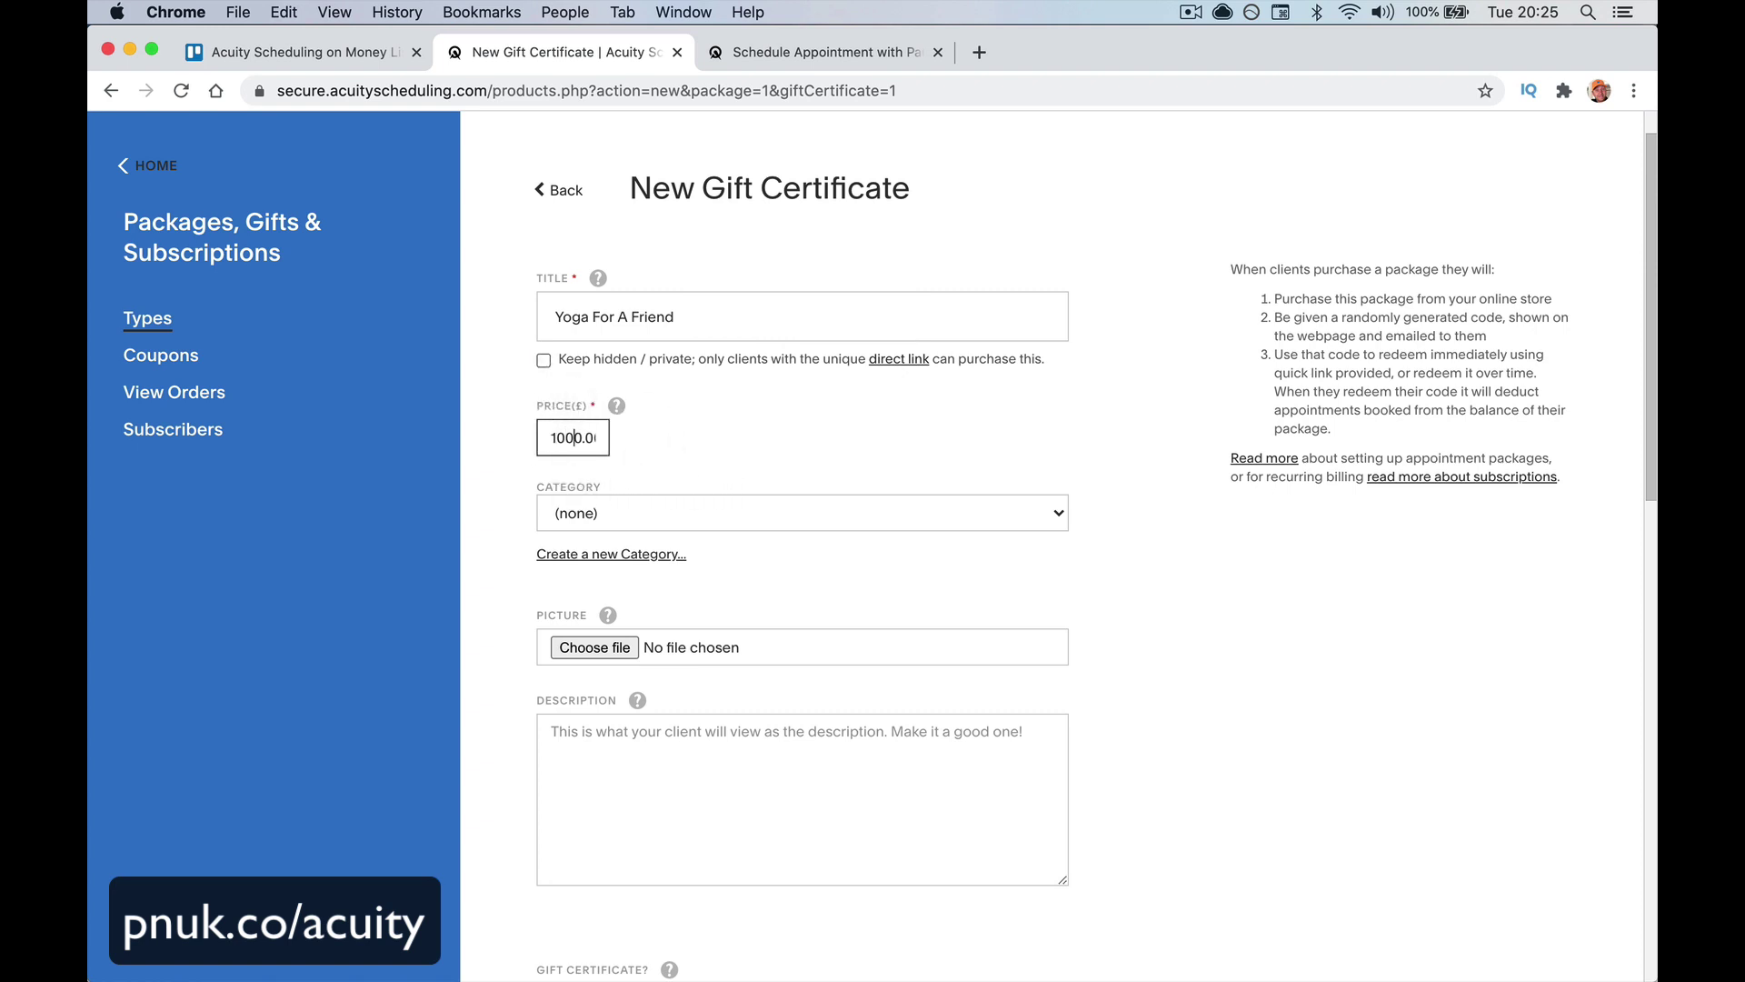
scroll(680, 516, down, 2)
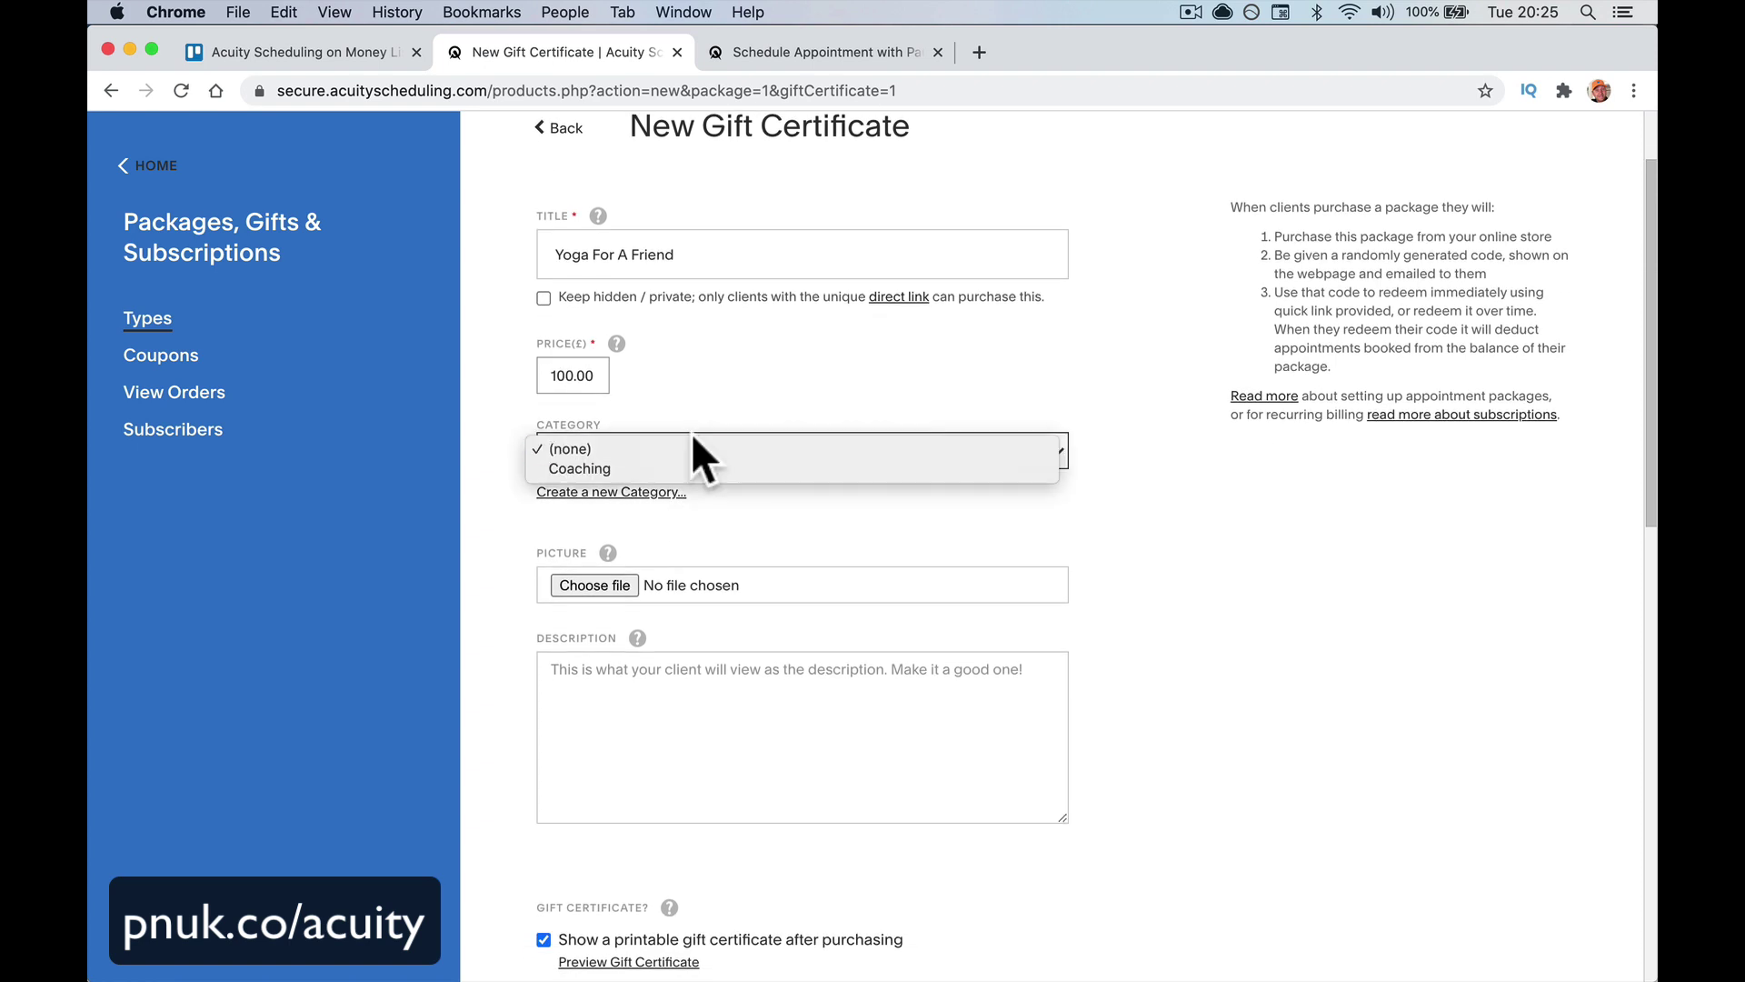
Create and save a new 'Fitness' category for the certificate
click(695, 451)
click(684, 493)
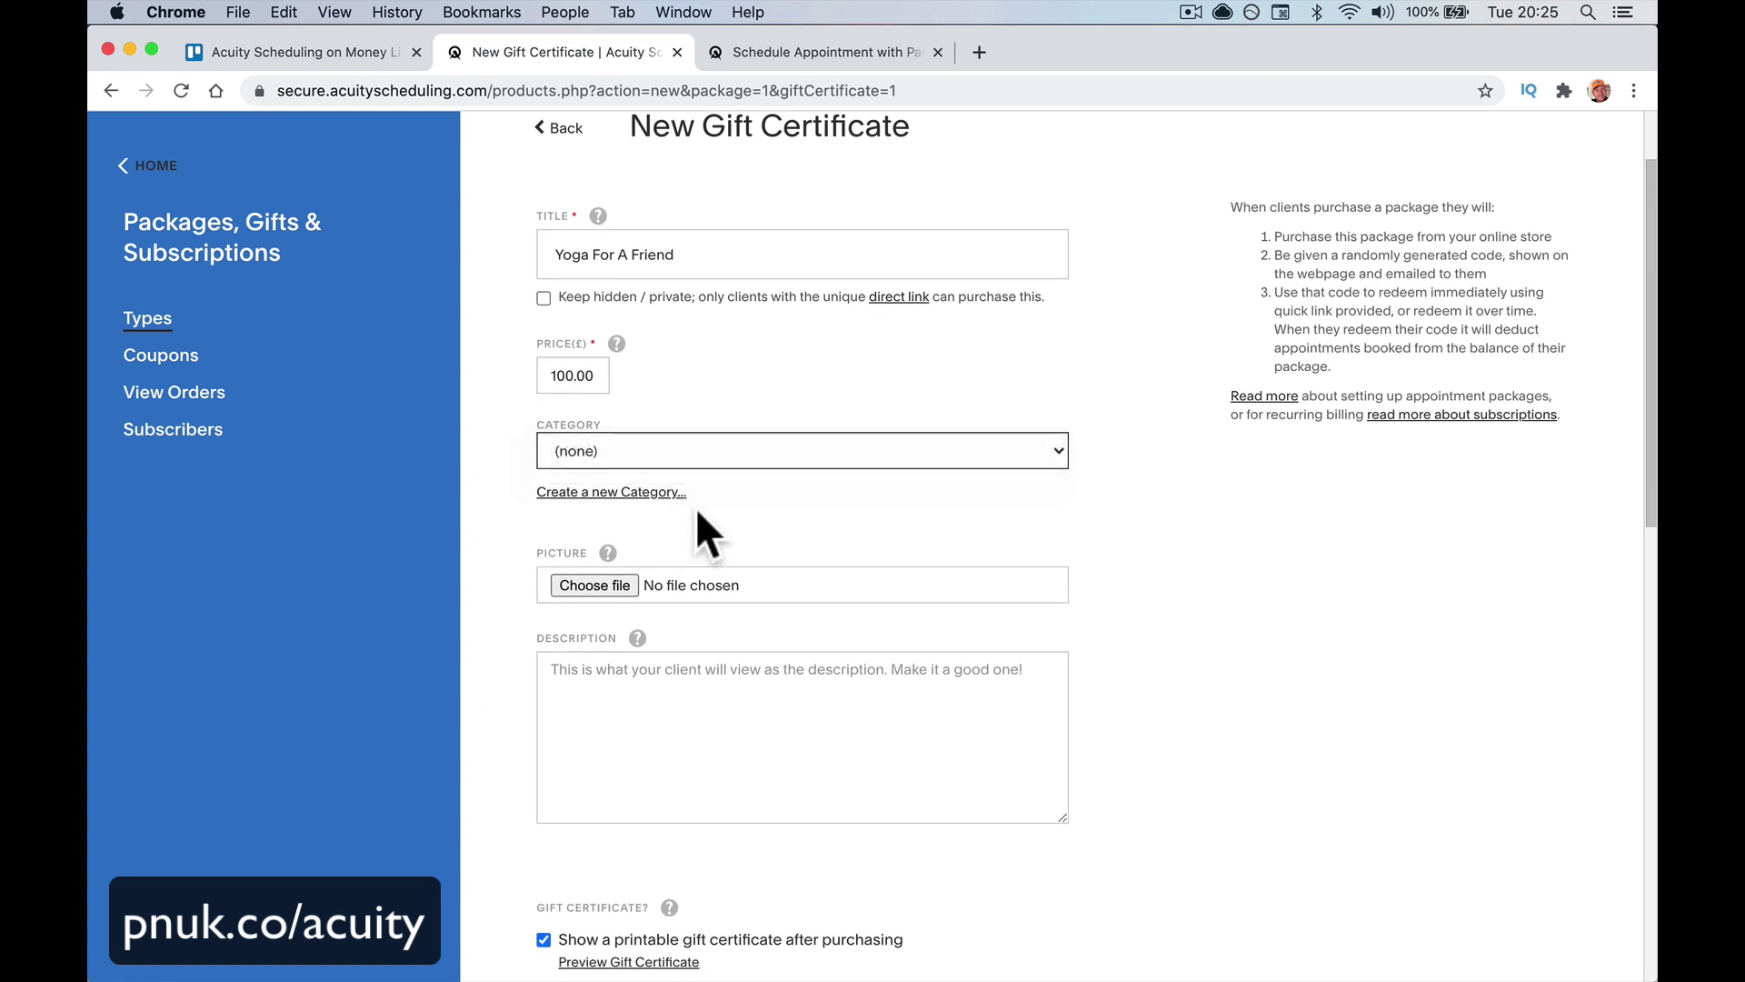
click(642, 500)
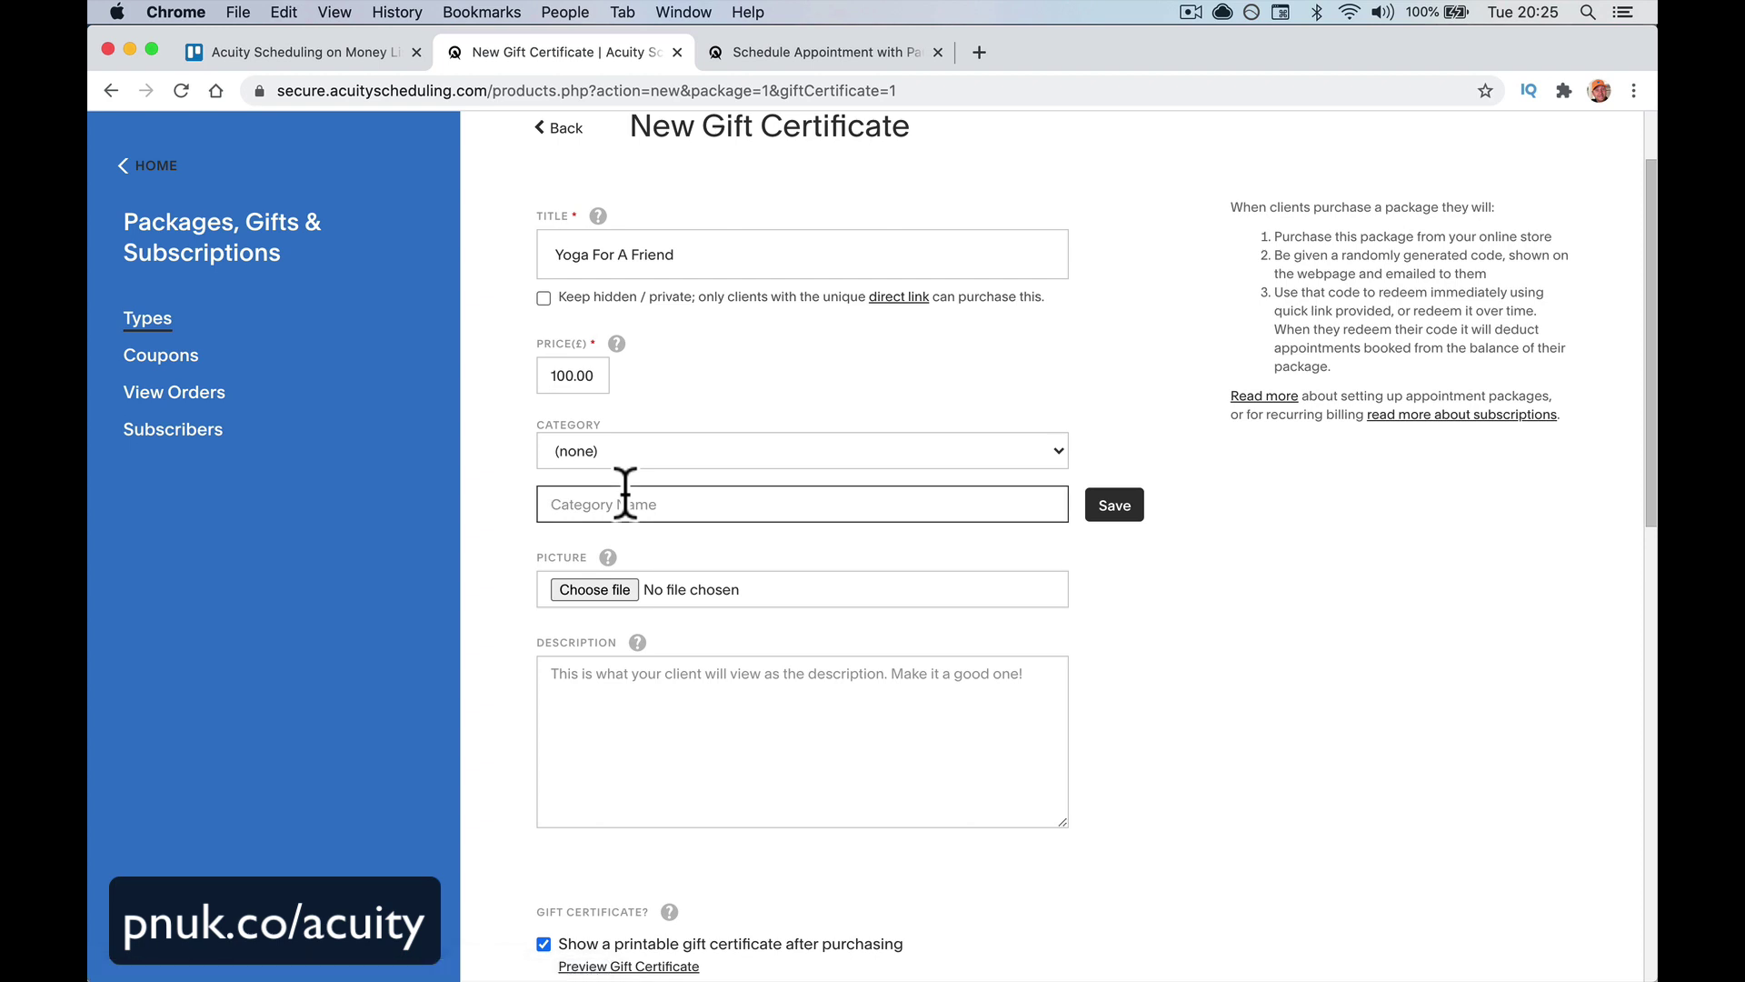
text(Firn)
key(BackSpace)
text(rness)
key(BackSpace)
key(BackSpace)
key(BackSpace)
text(ness)
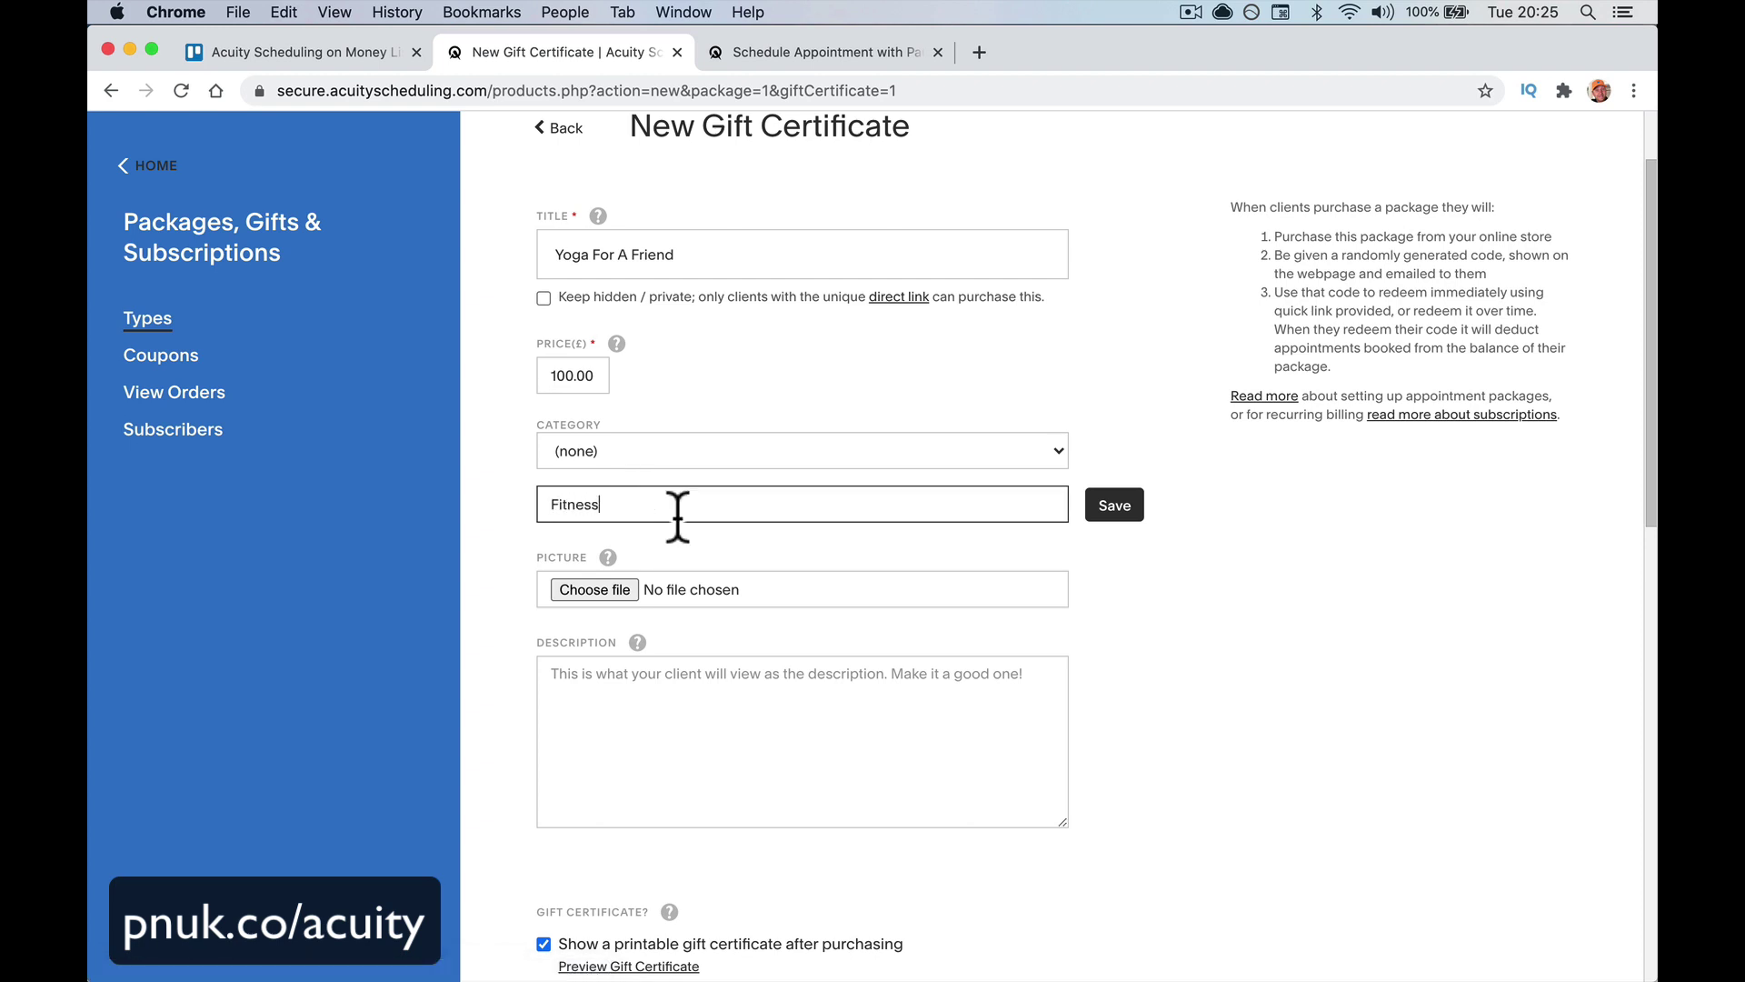
click(1111, 506)
scroll(891, 627, down, 3)
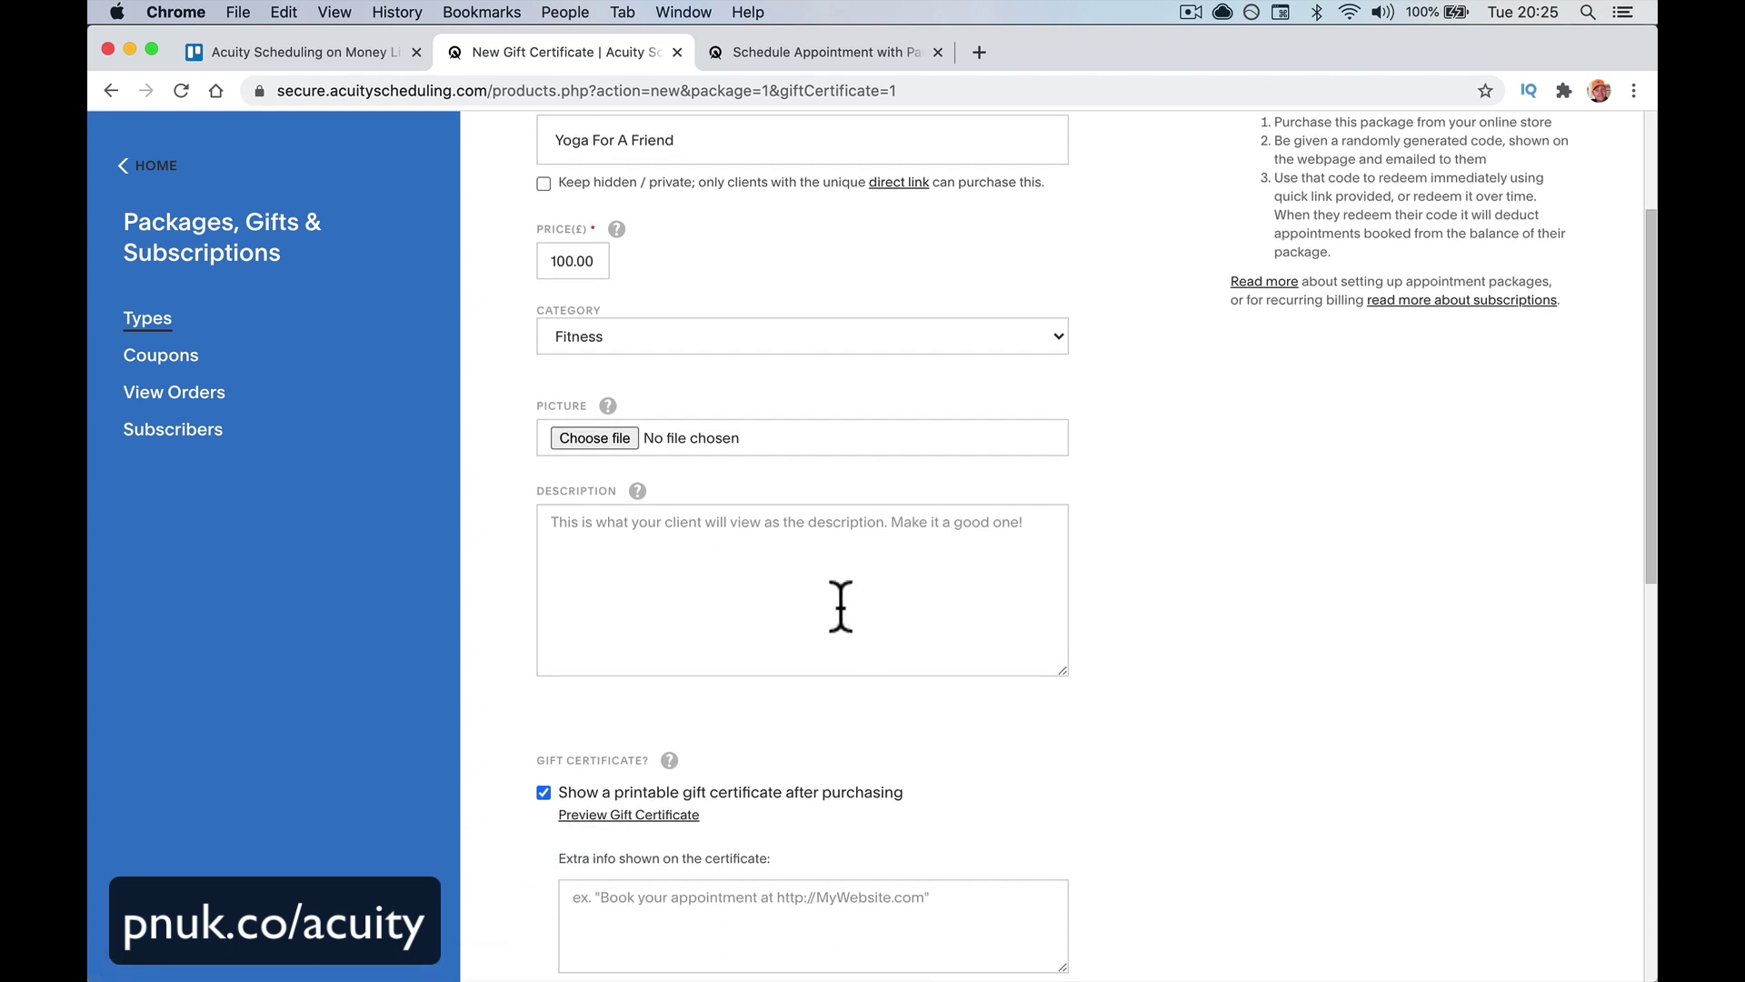
Add the description 'Buy a yoga class for a friend.'
click(789, 561)
scroll(789, 561, down, 1)
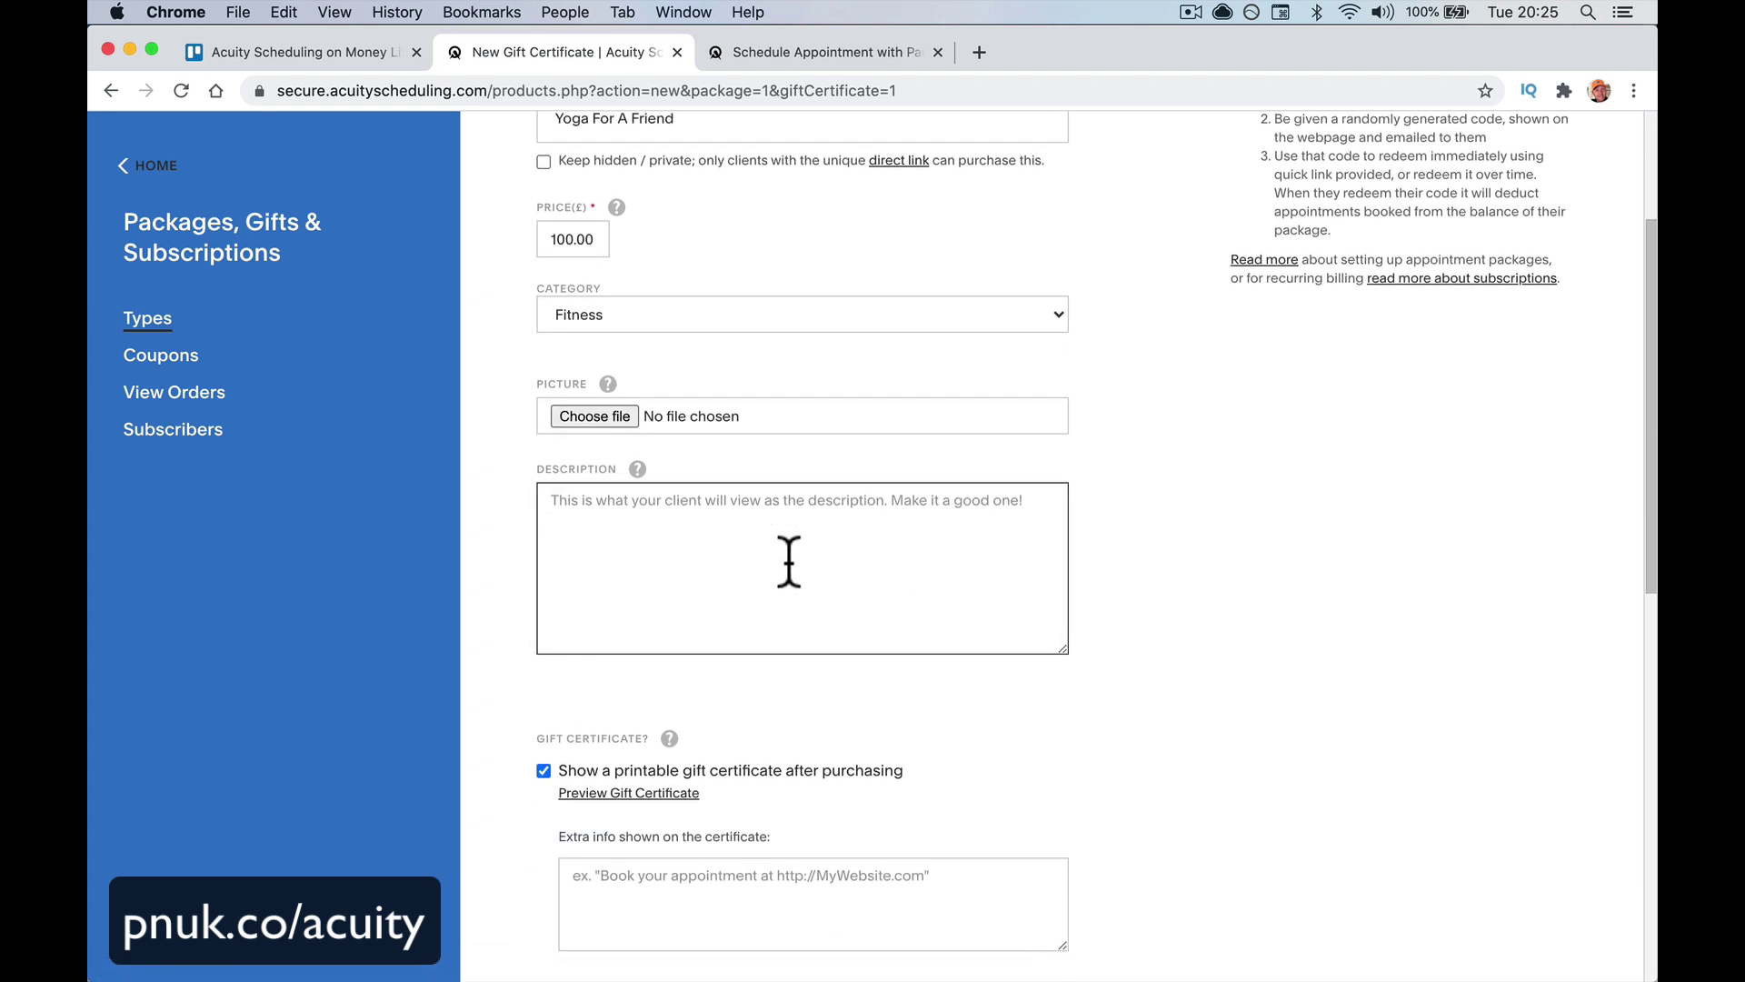
text(Buy a)
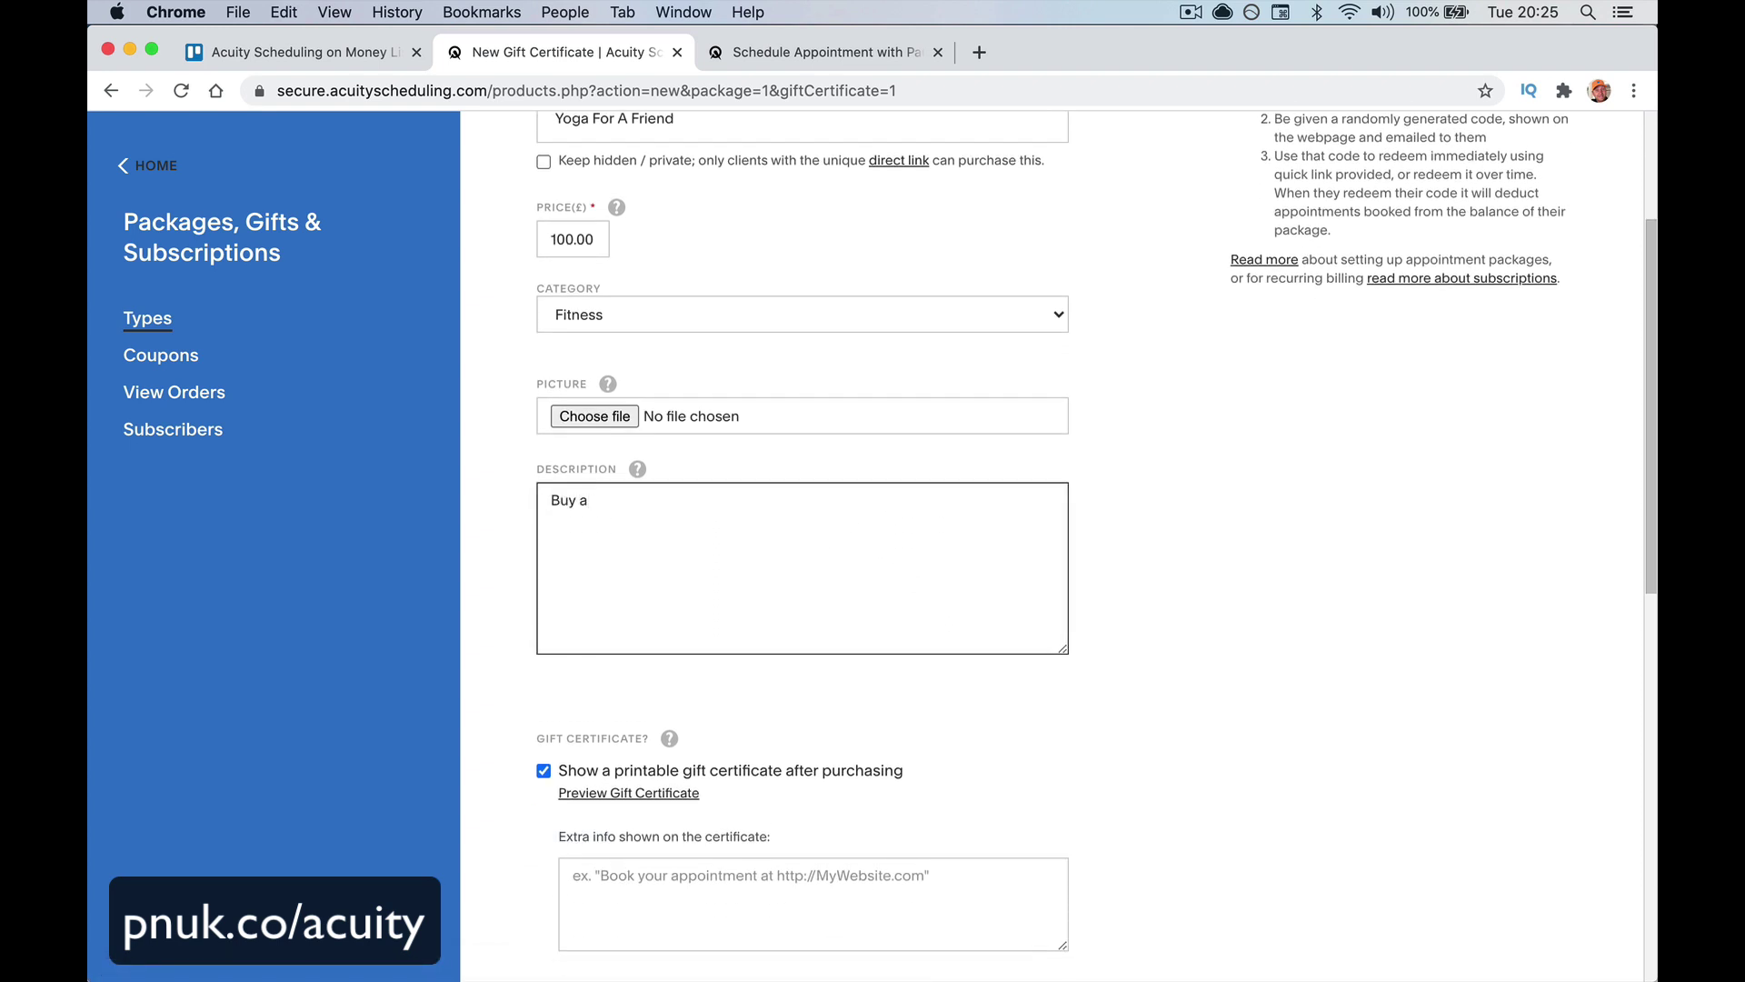
text( yoga class for a friend.)
scroll(853, 696, down, 6)
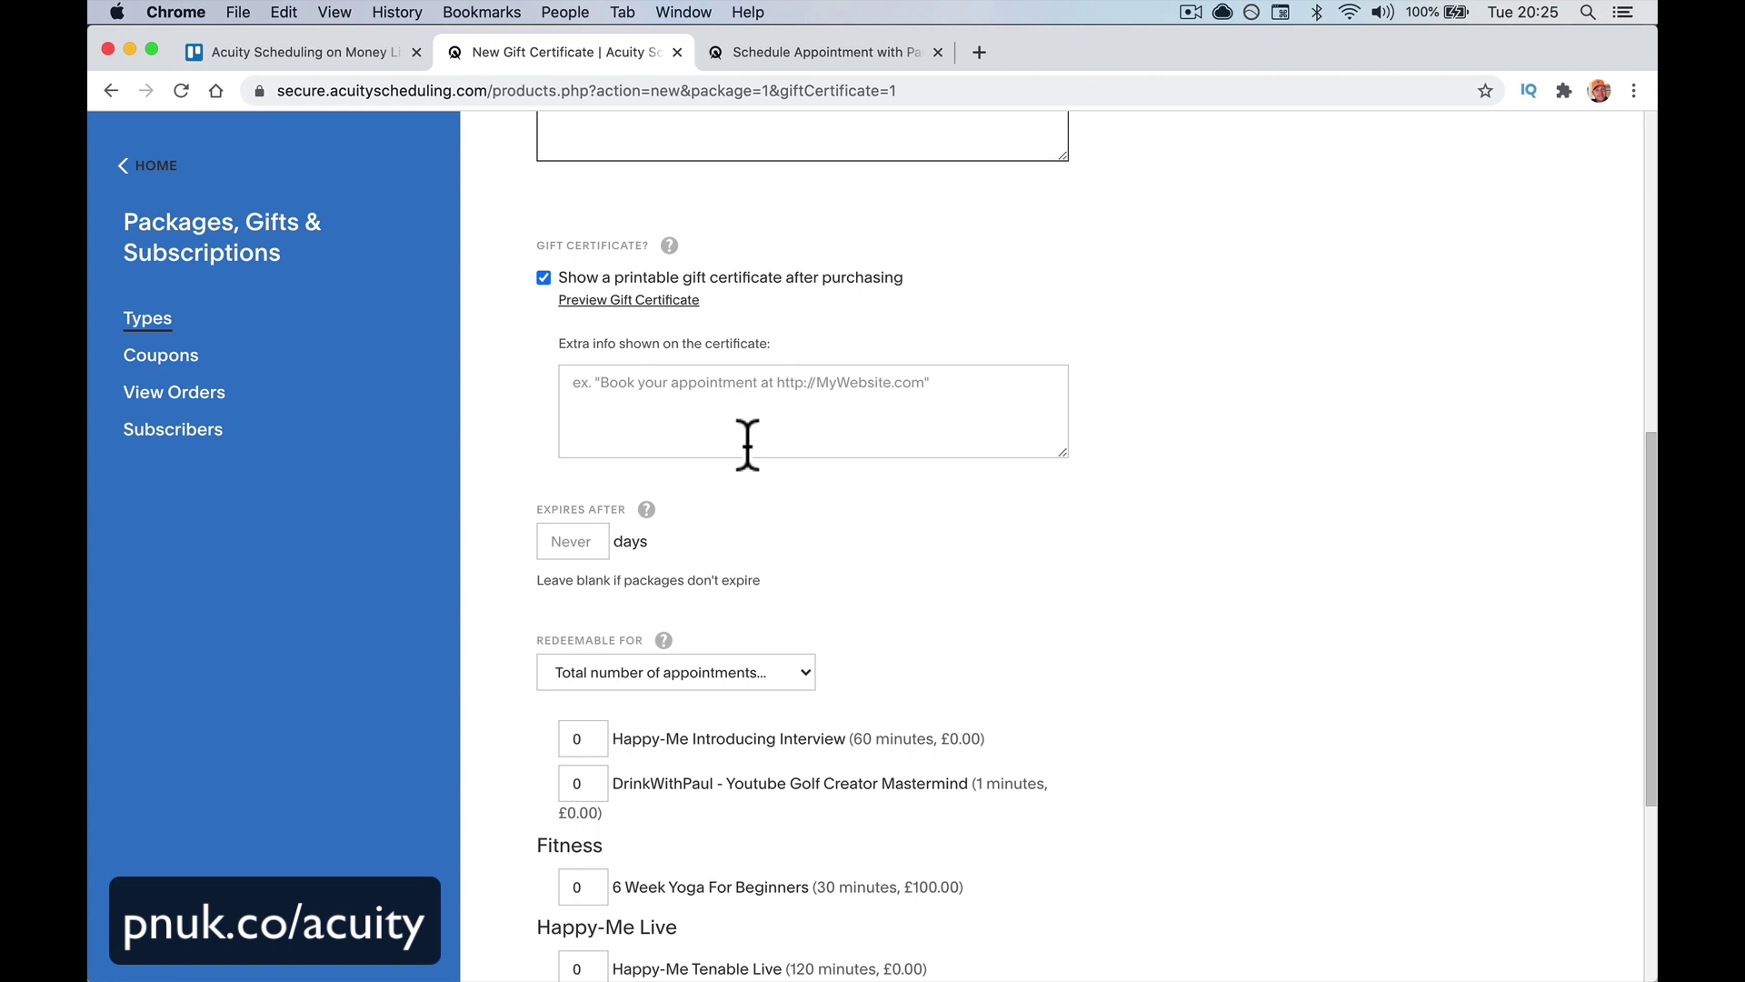
scroll(748, 445, down, 1)
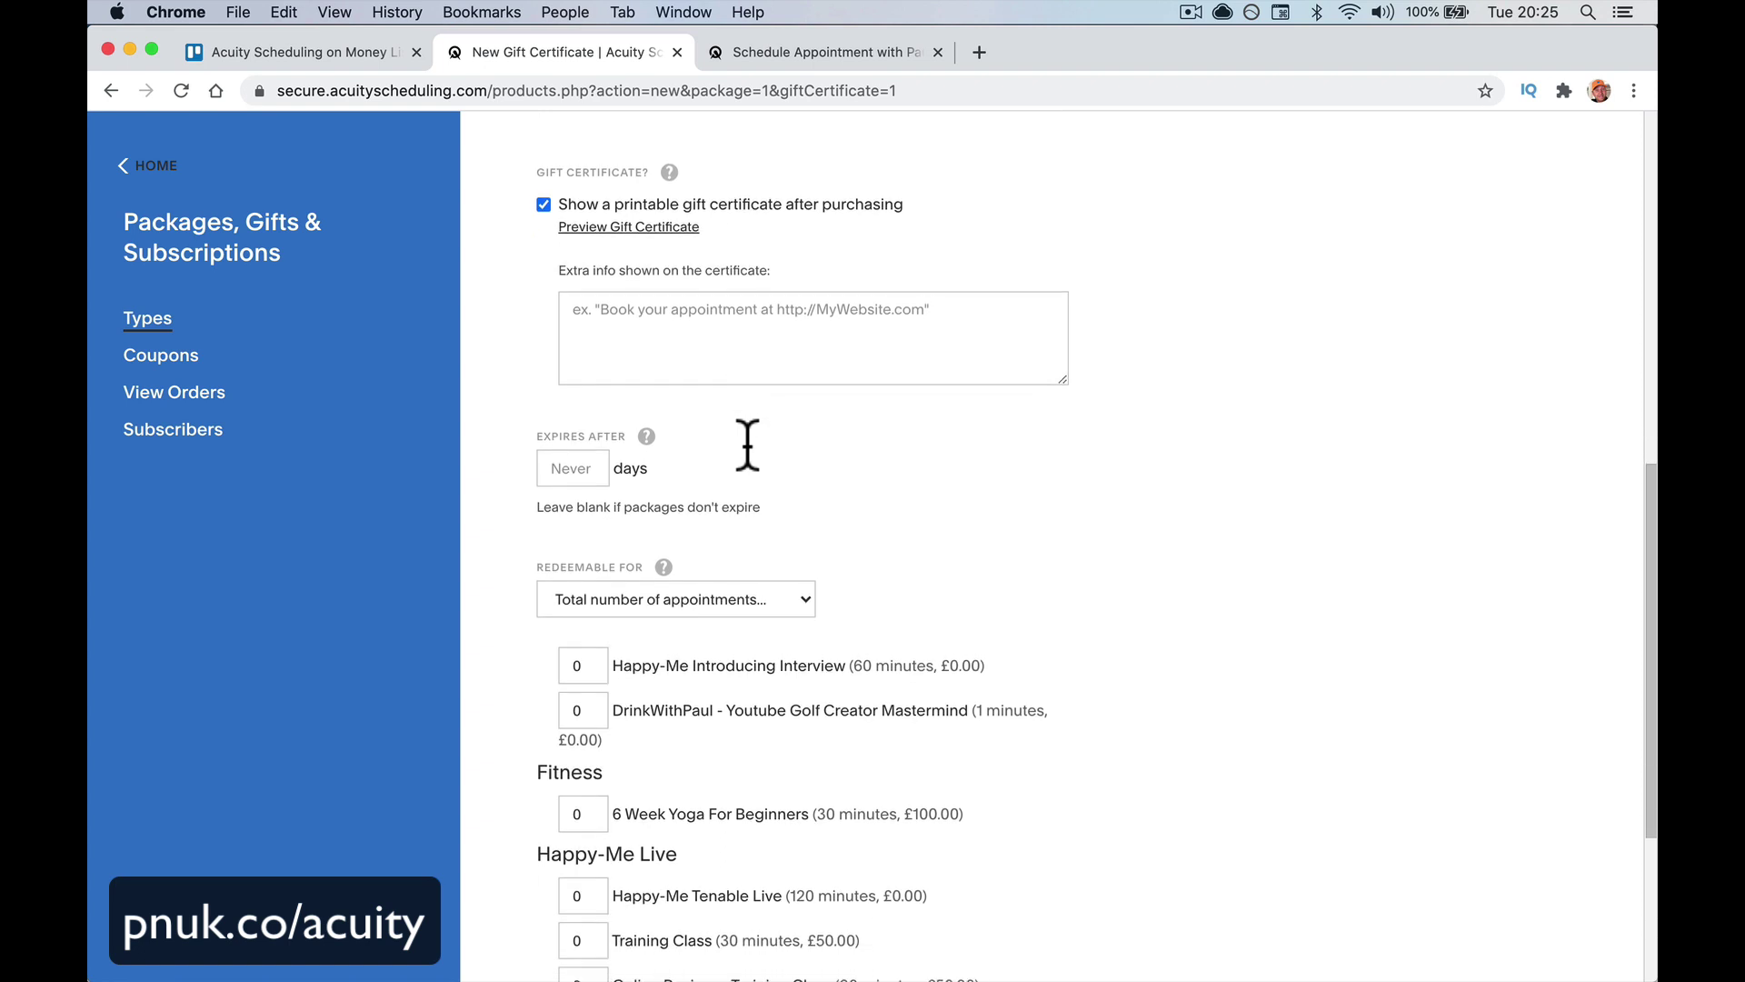
Set expiry to 90 days, redeemable as a Total £ amount for 6 Week Yoga For Beginners
click(570, 467)
text(90)
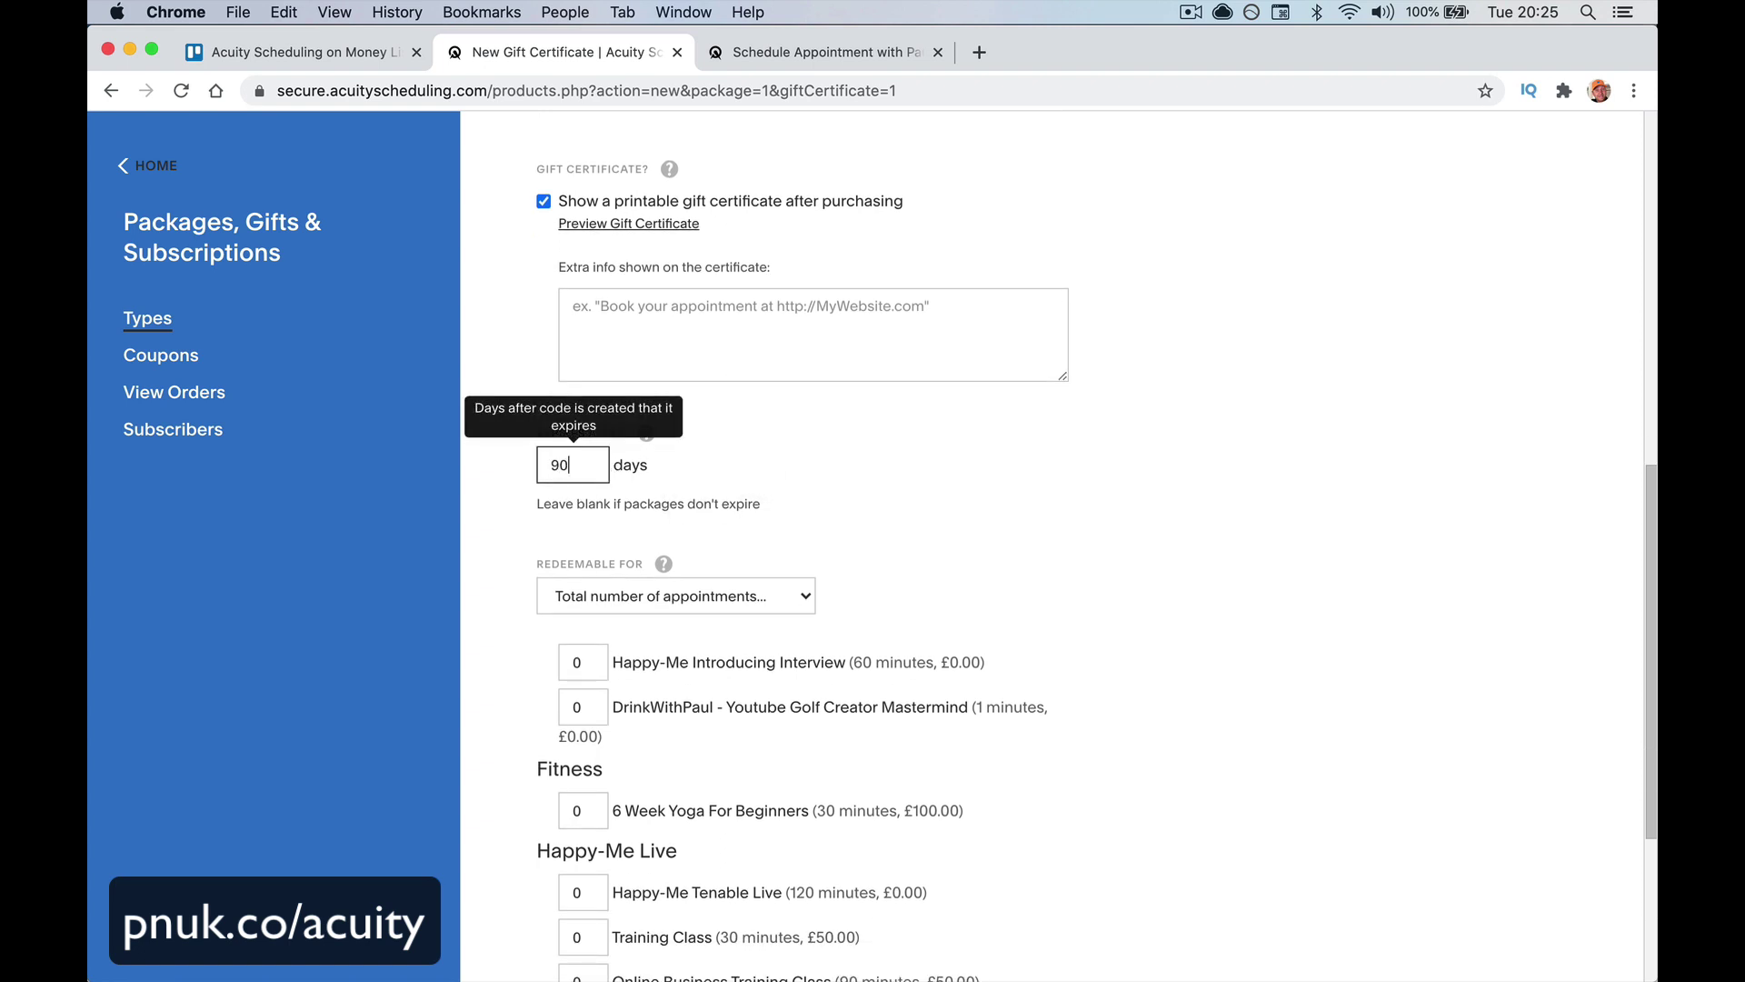
scroll(871, 504, down, 2)
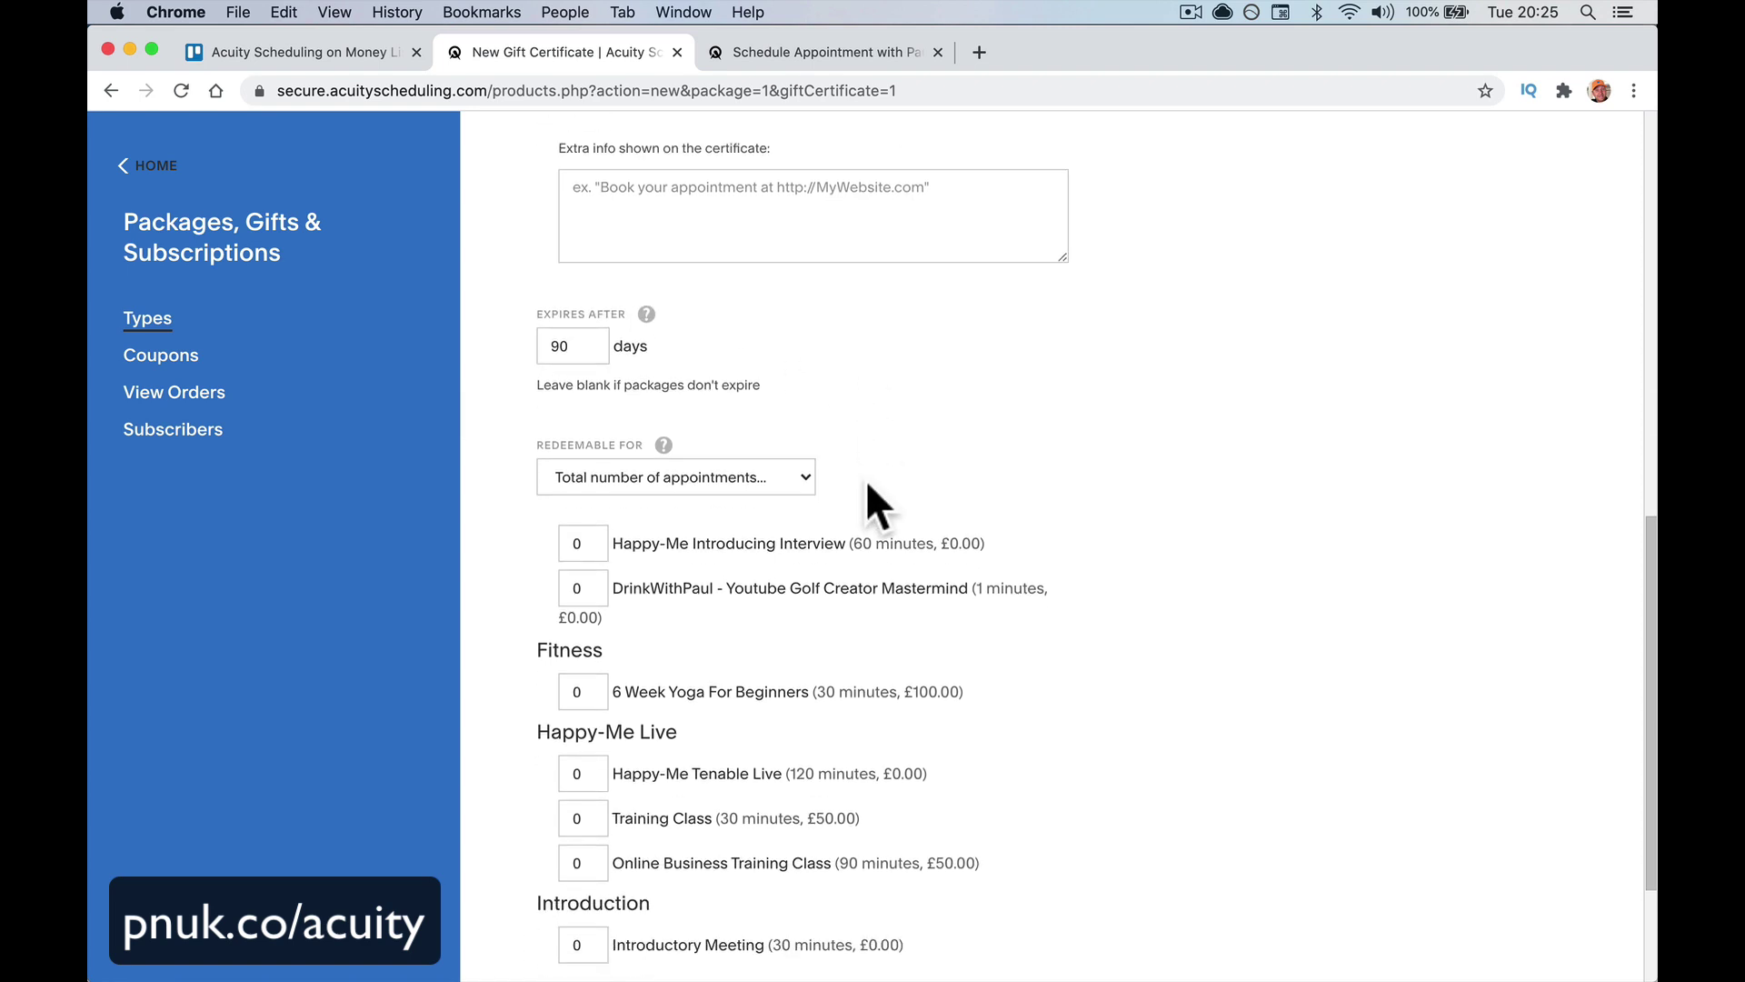
click(781, 475)
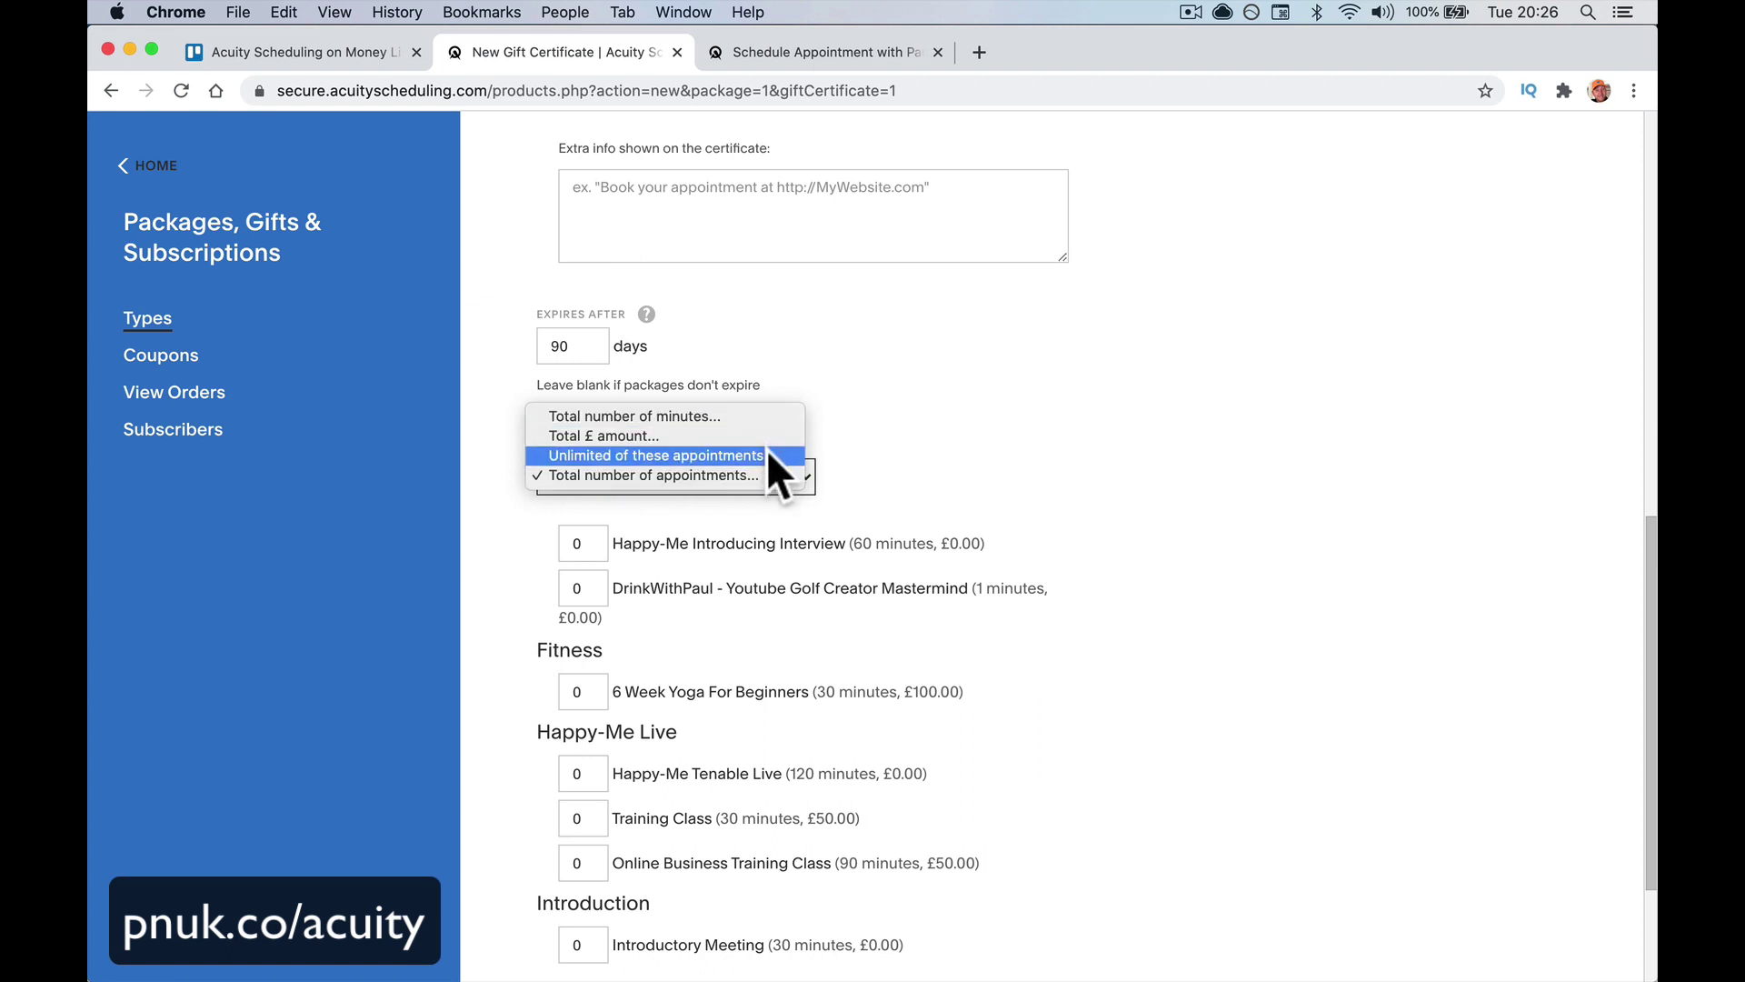
click(766, 436)
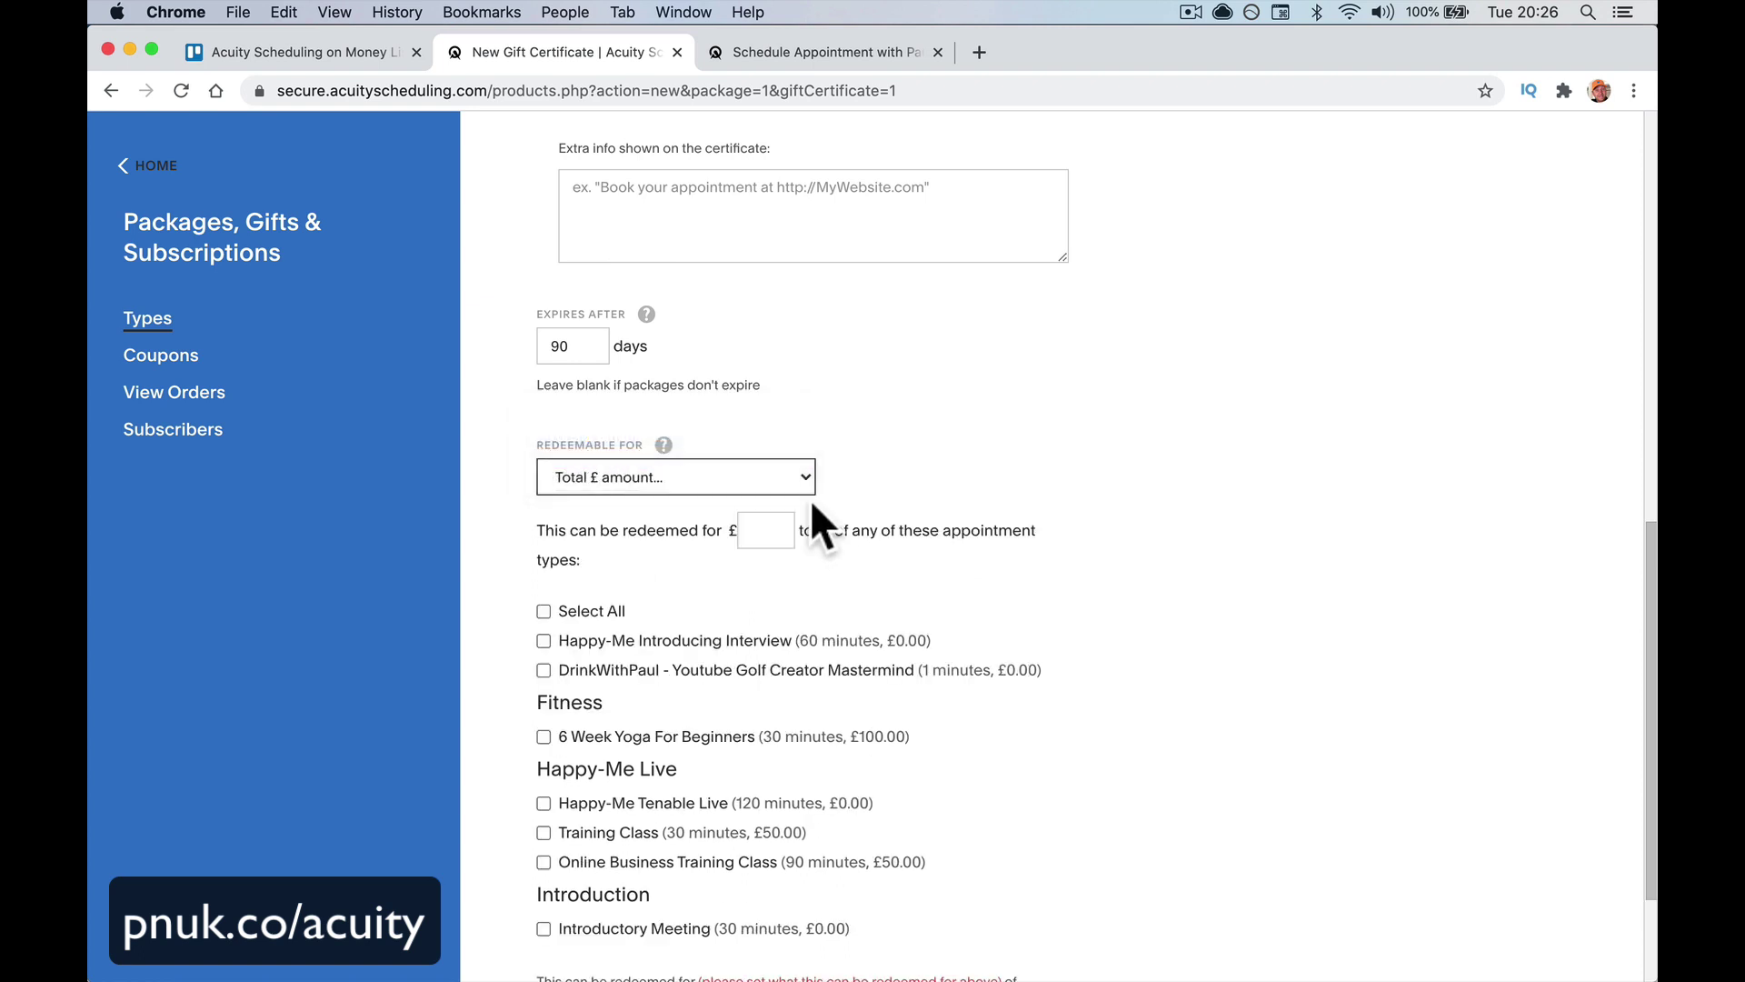
scroll(680, 638, down, 3)
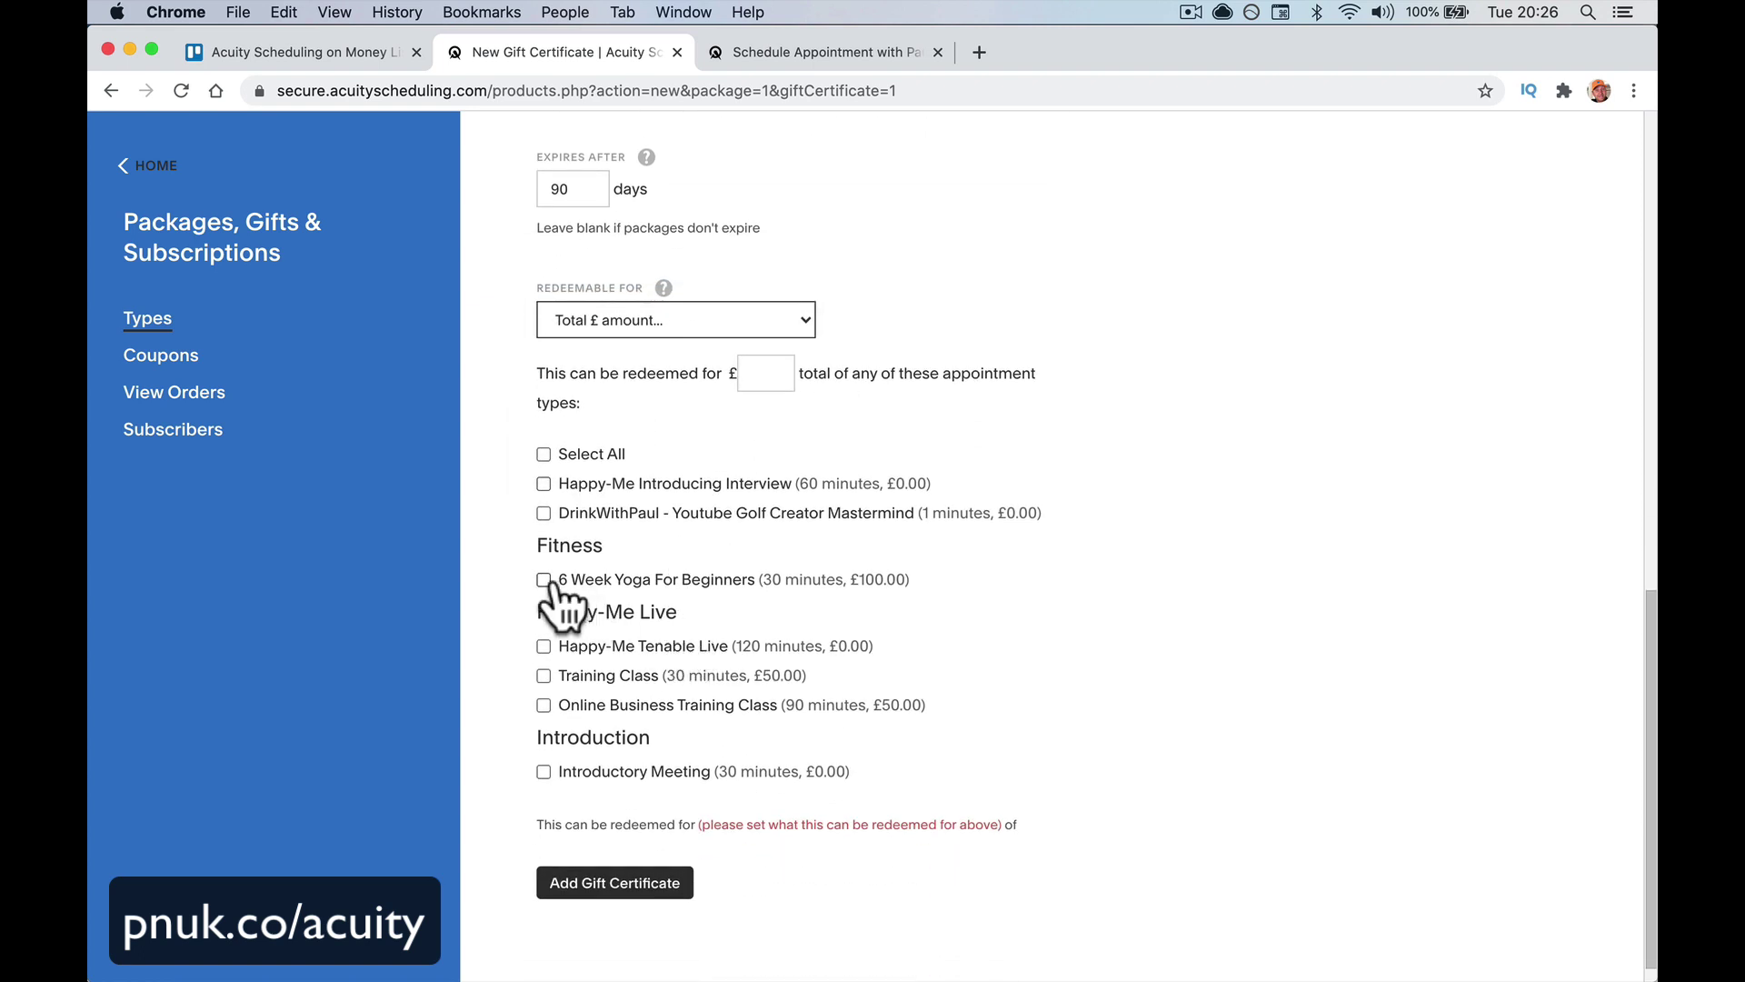
click(550, 582)
click(754, 323)
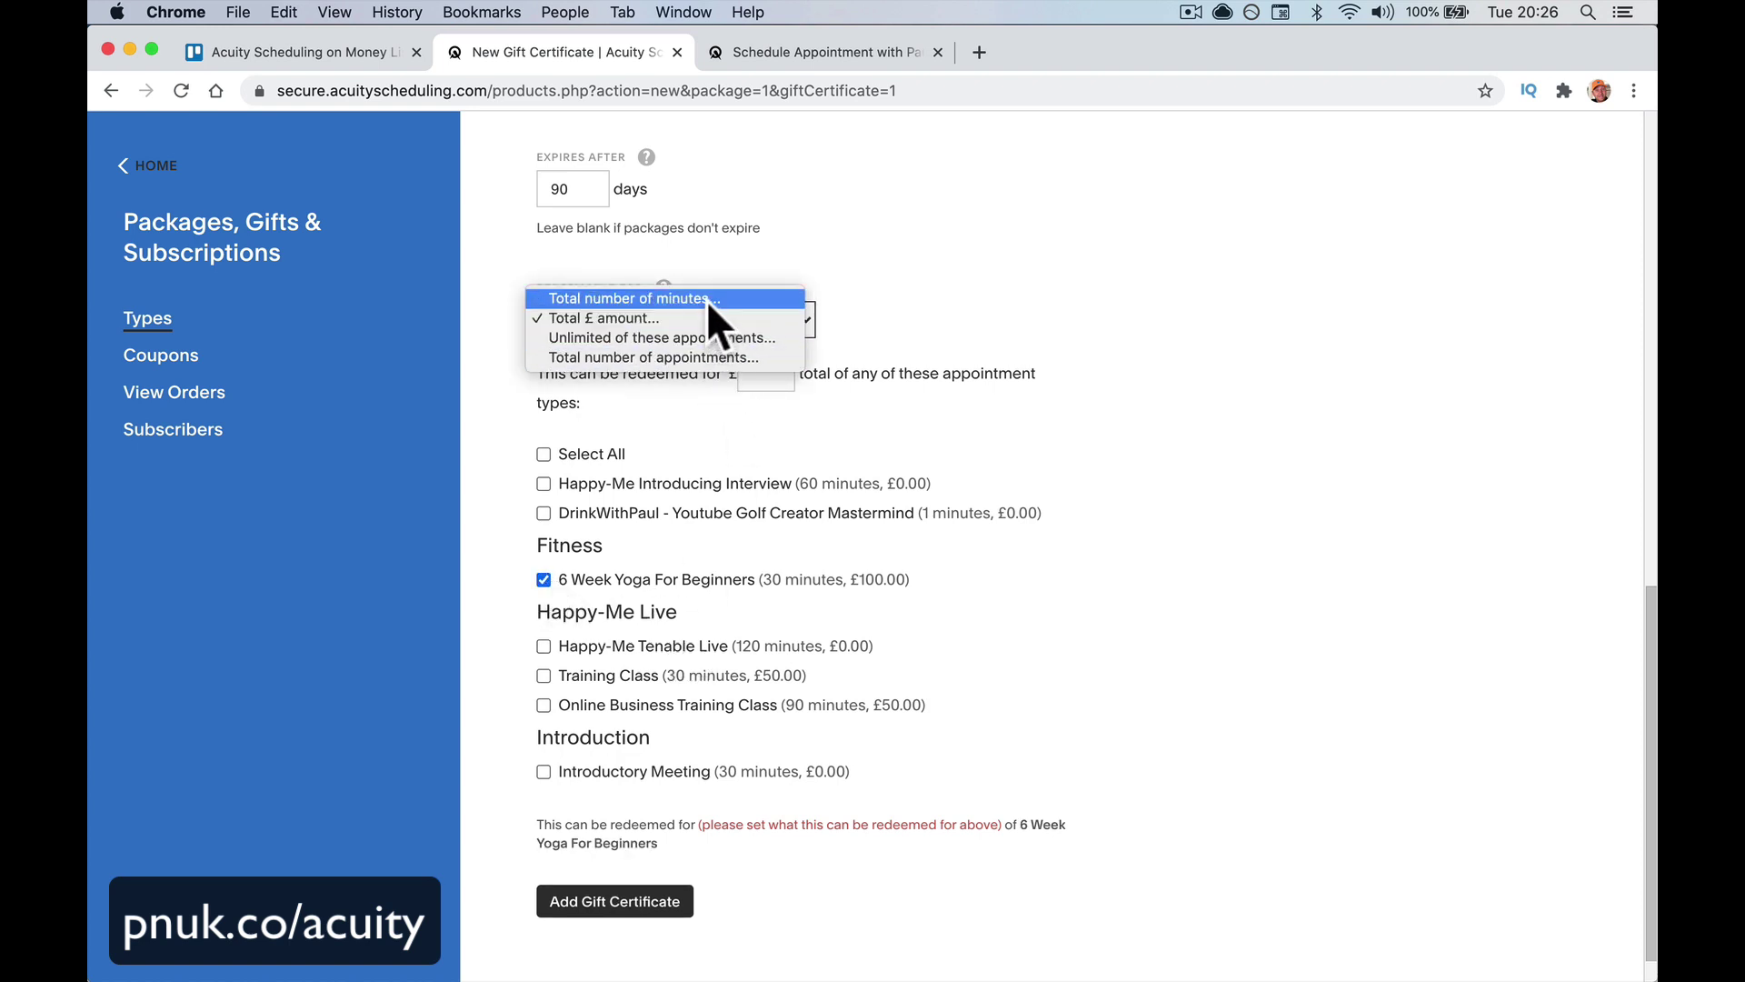
click(496, 498)
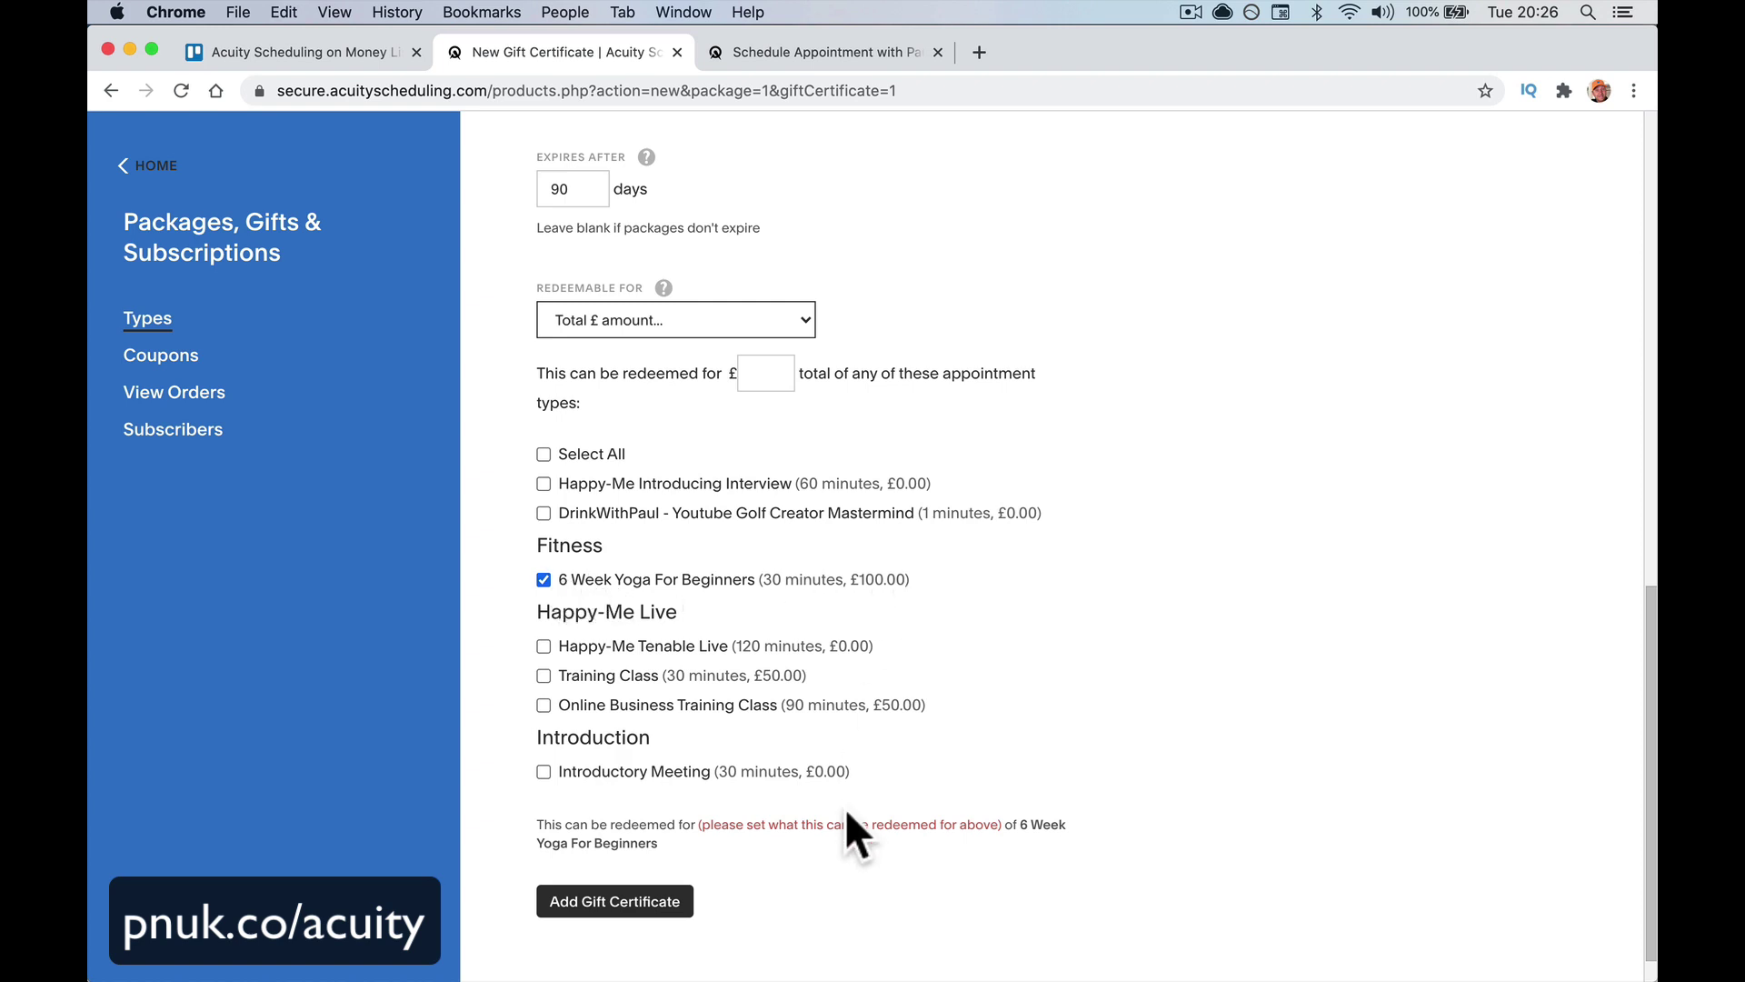
Enter the £100 redeemable amount and save the gift certificate
click(671, 900)
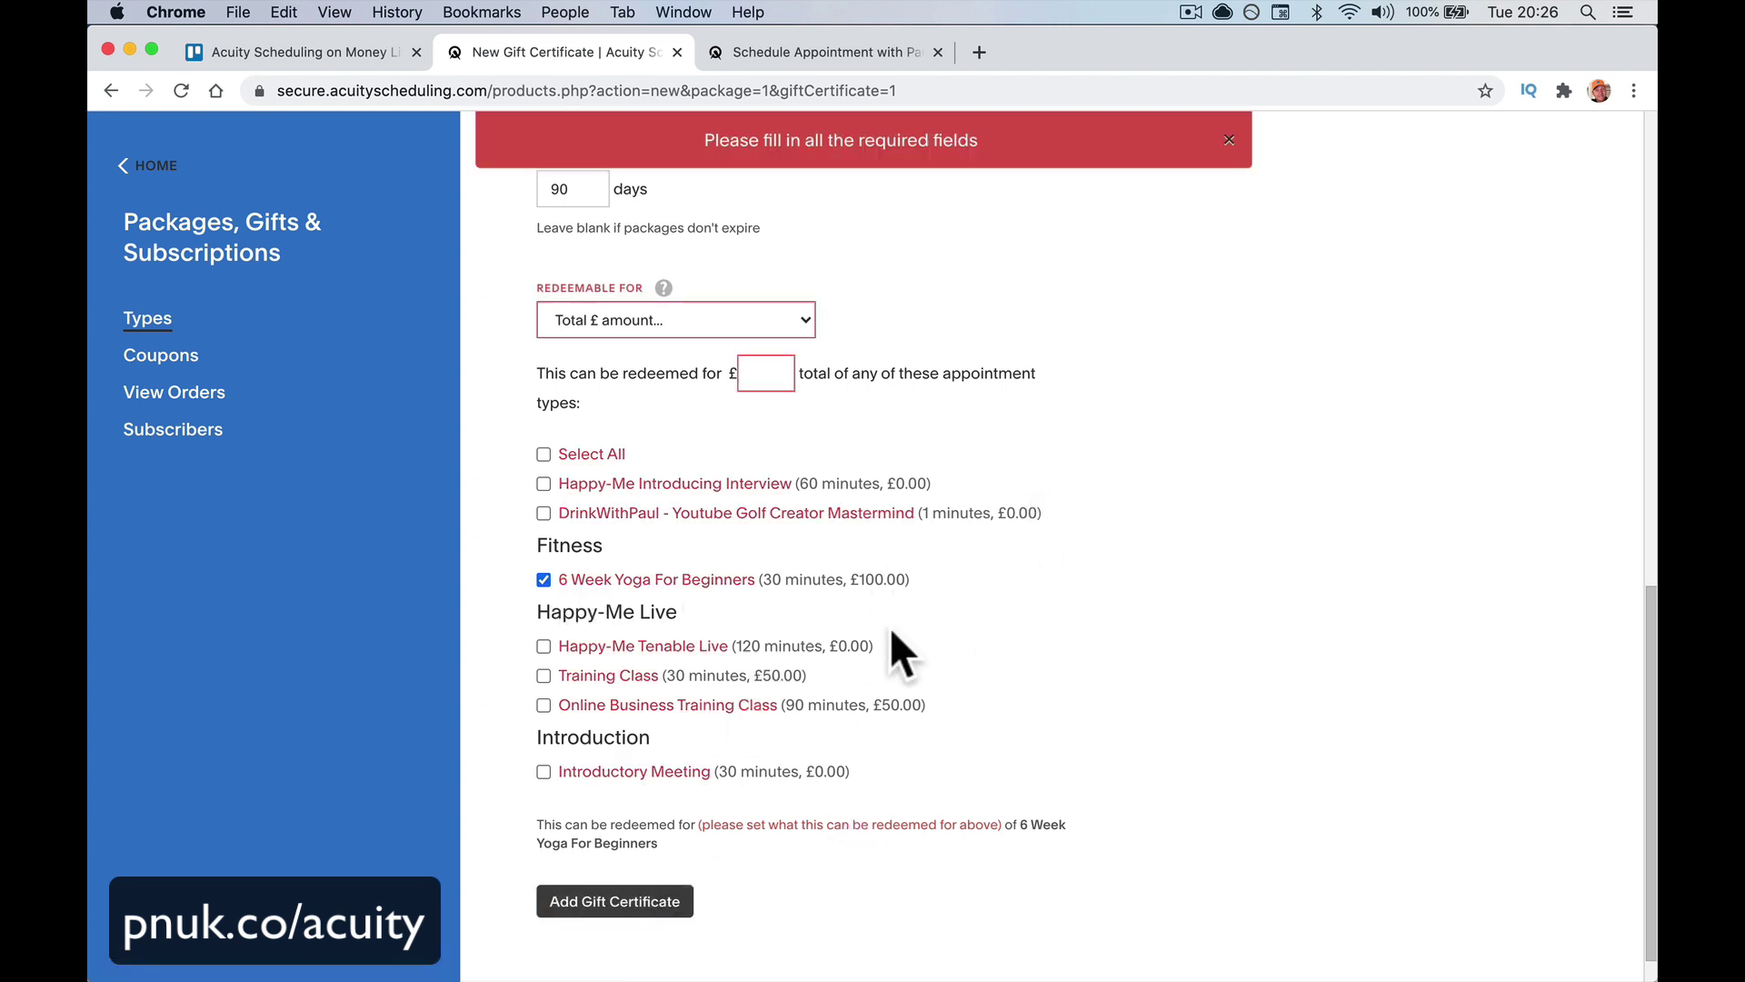
scroll(891, 625, up, 1)
click(771, 420)
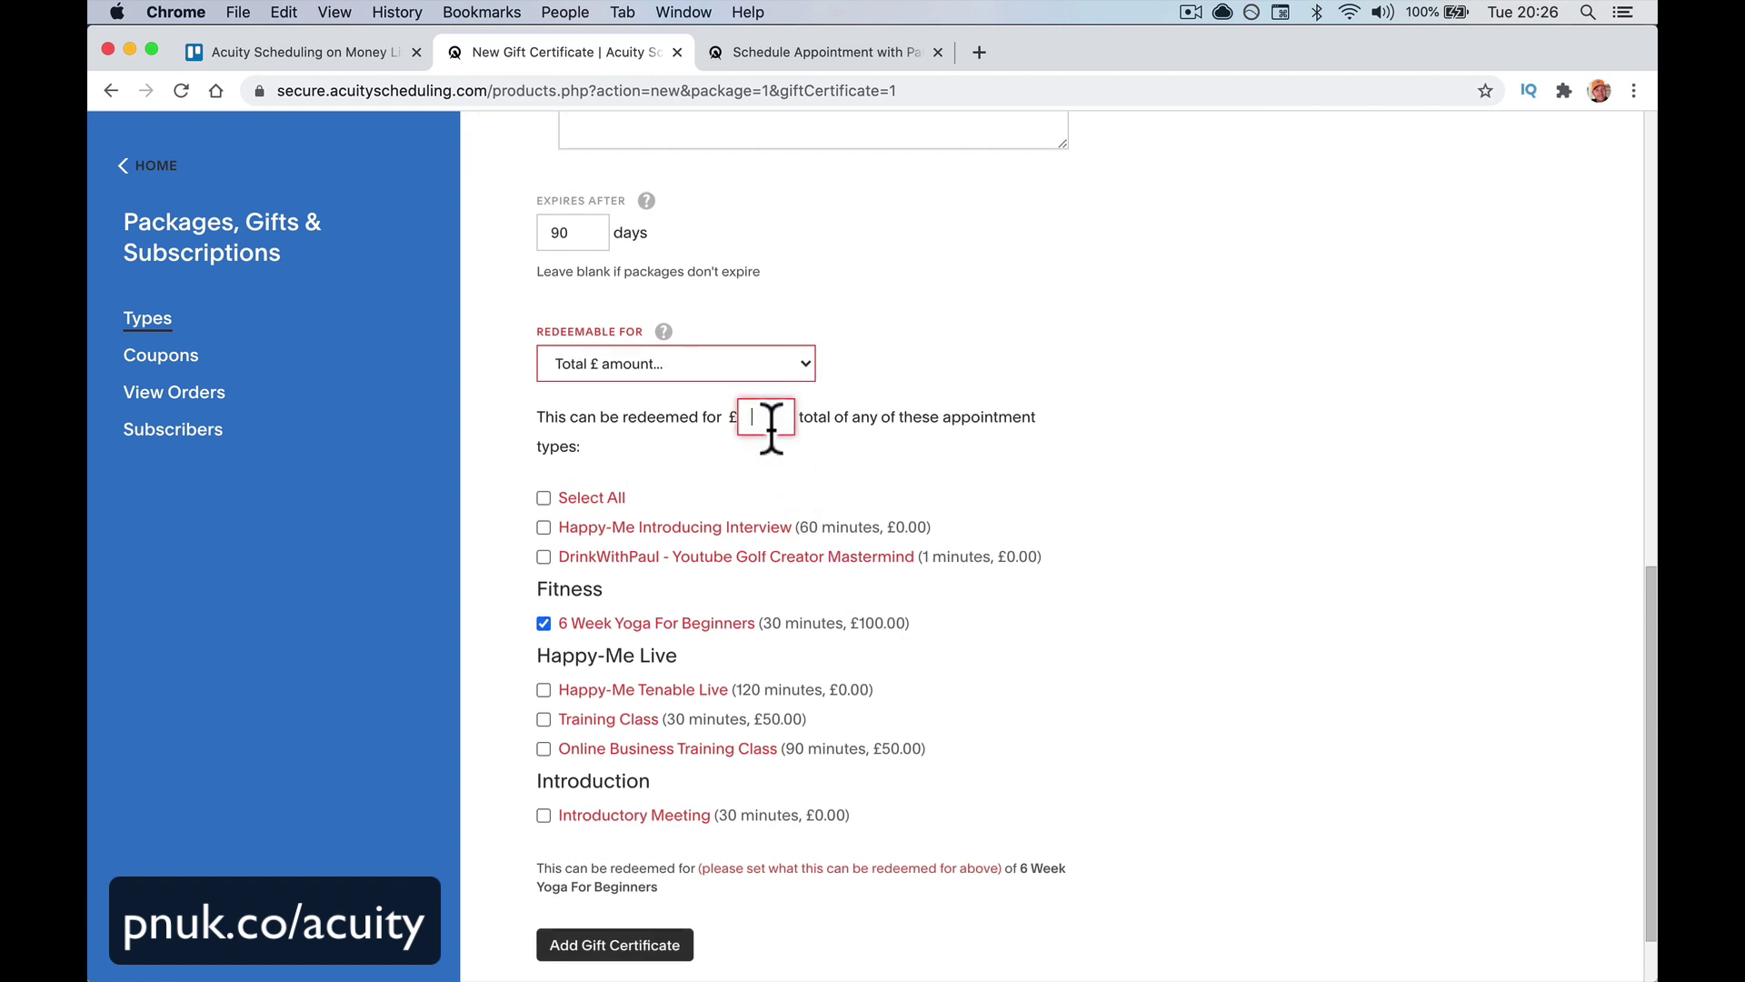
text(100)
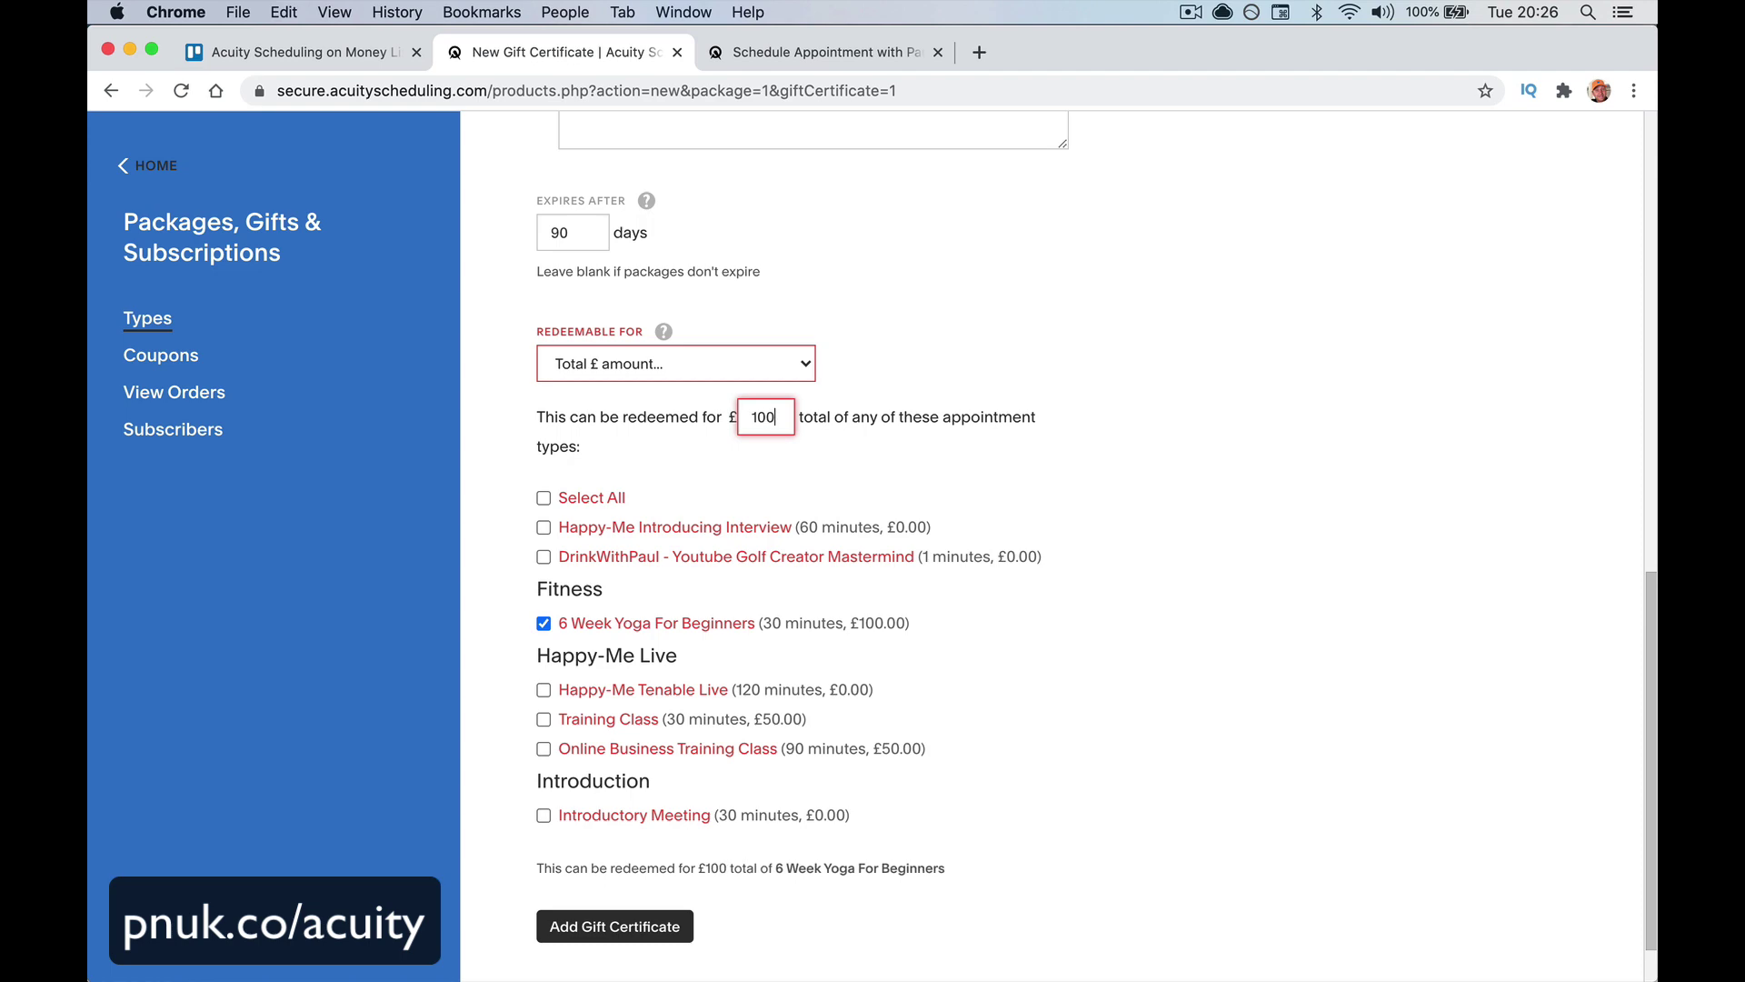
click(636, 938)
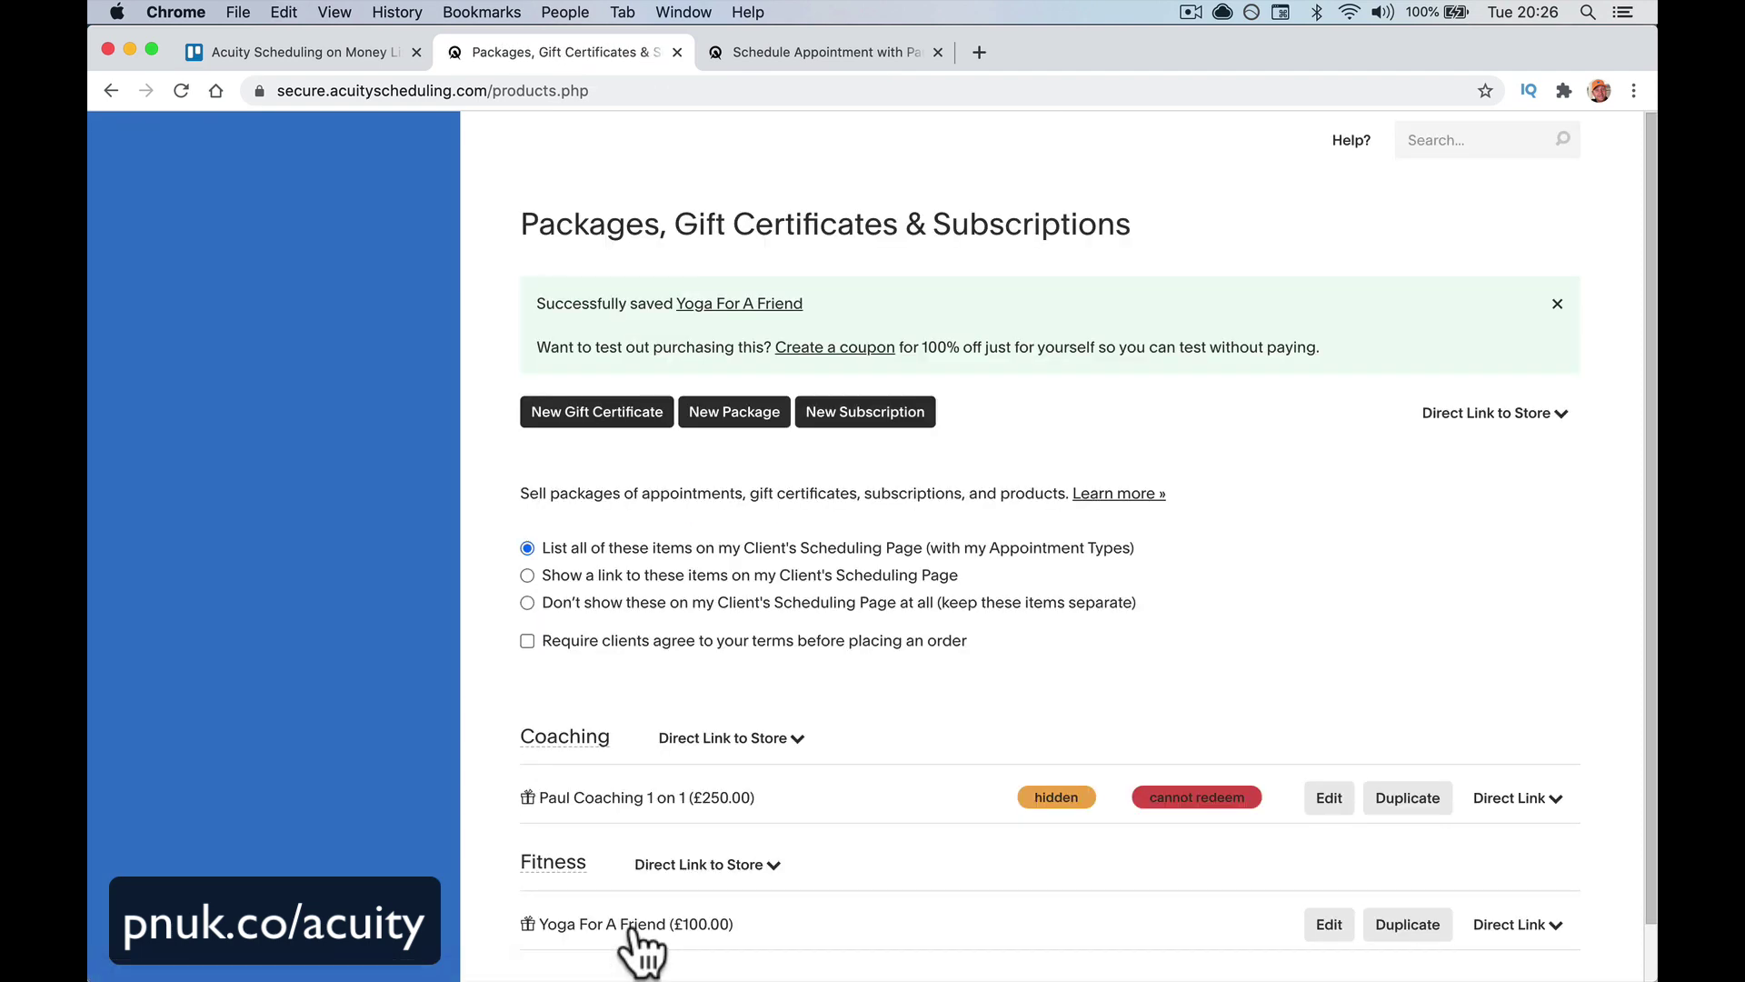
Open the Yoga For A Friend certificate's direct checkout link
scroll(682, 890, down, 1)
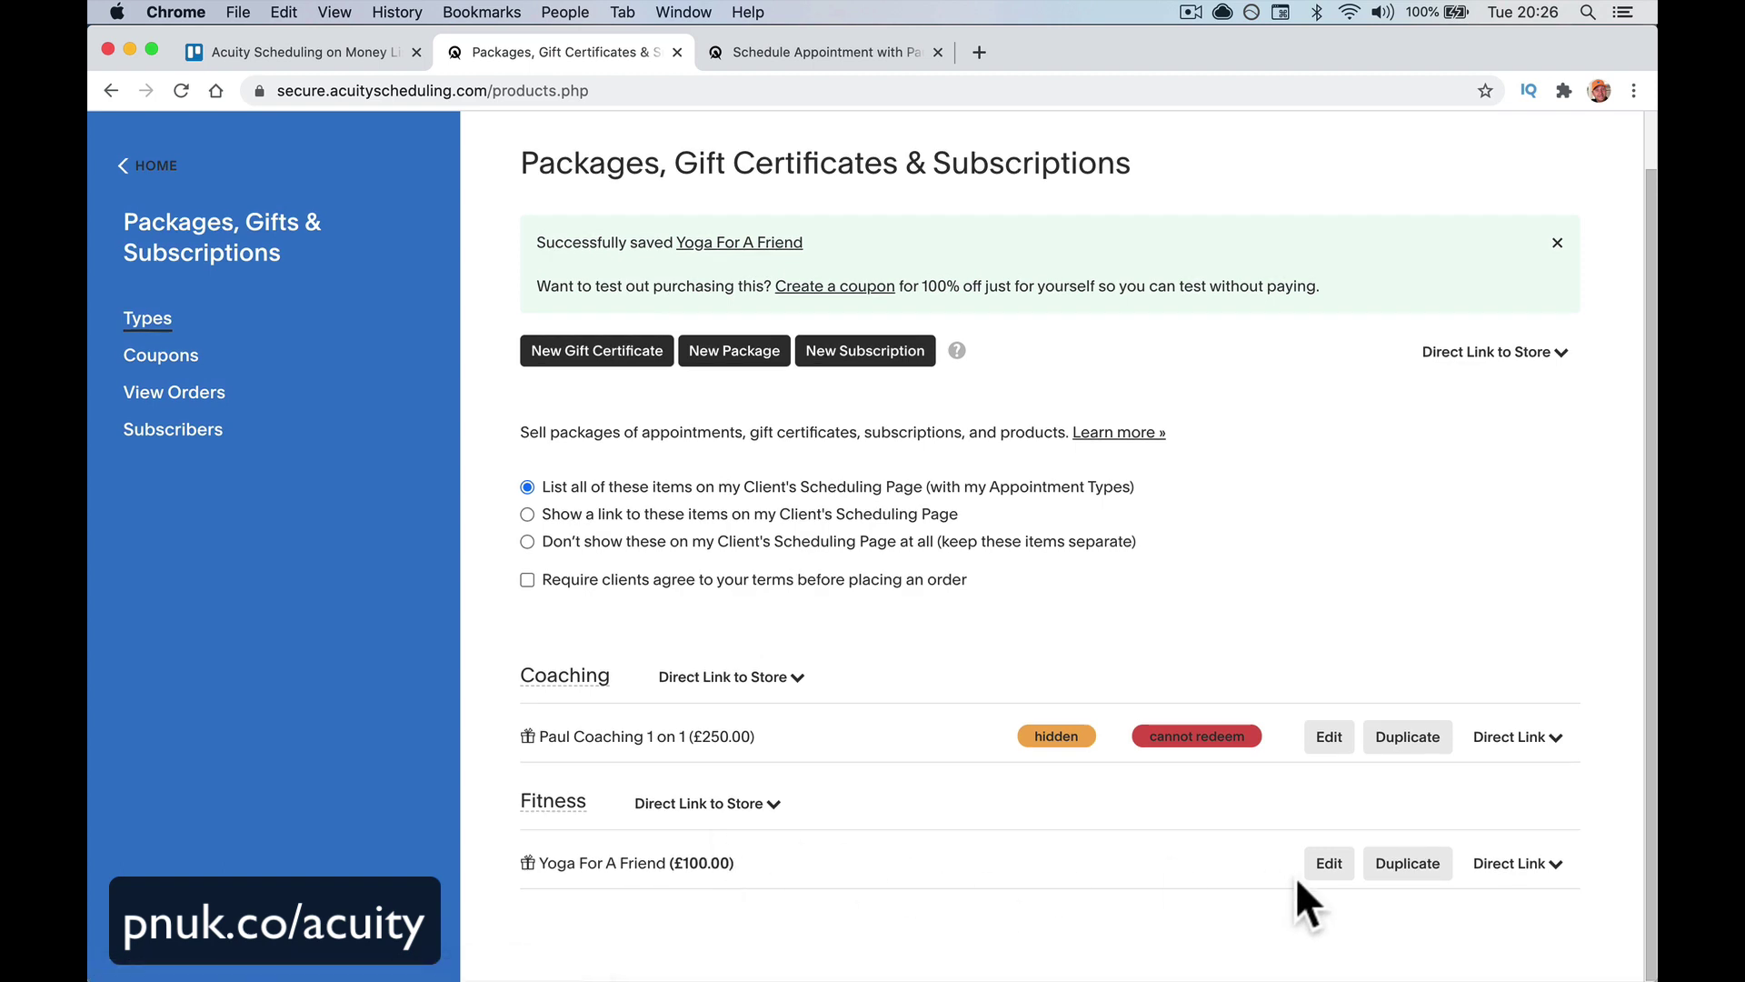
click(1513, 863)
scroll(967, 945, down, 4)
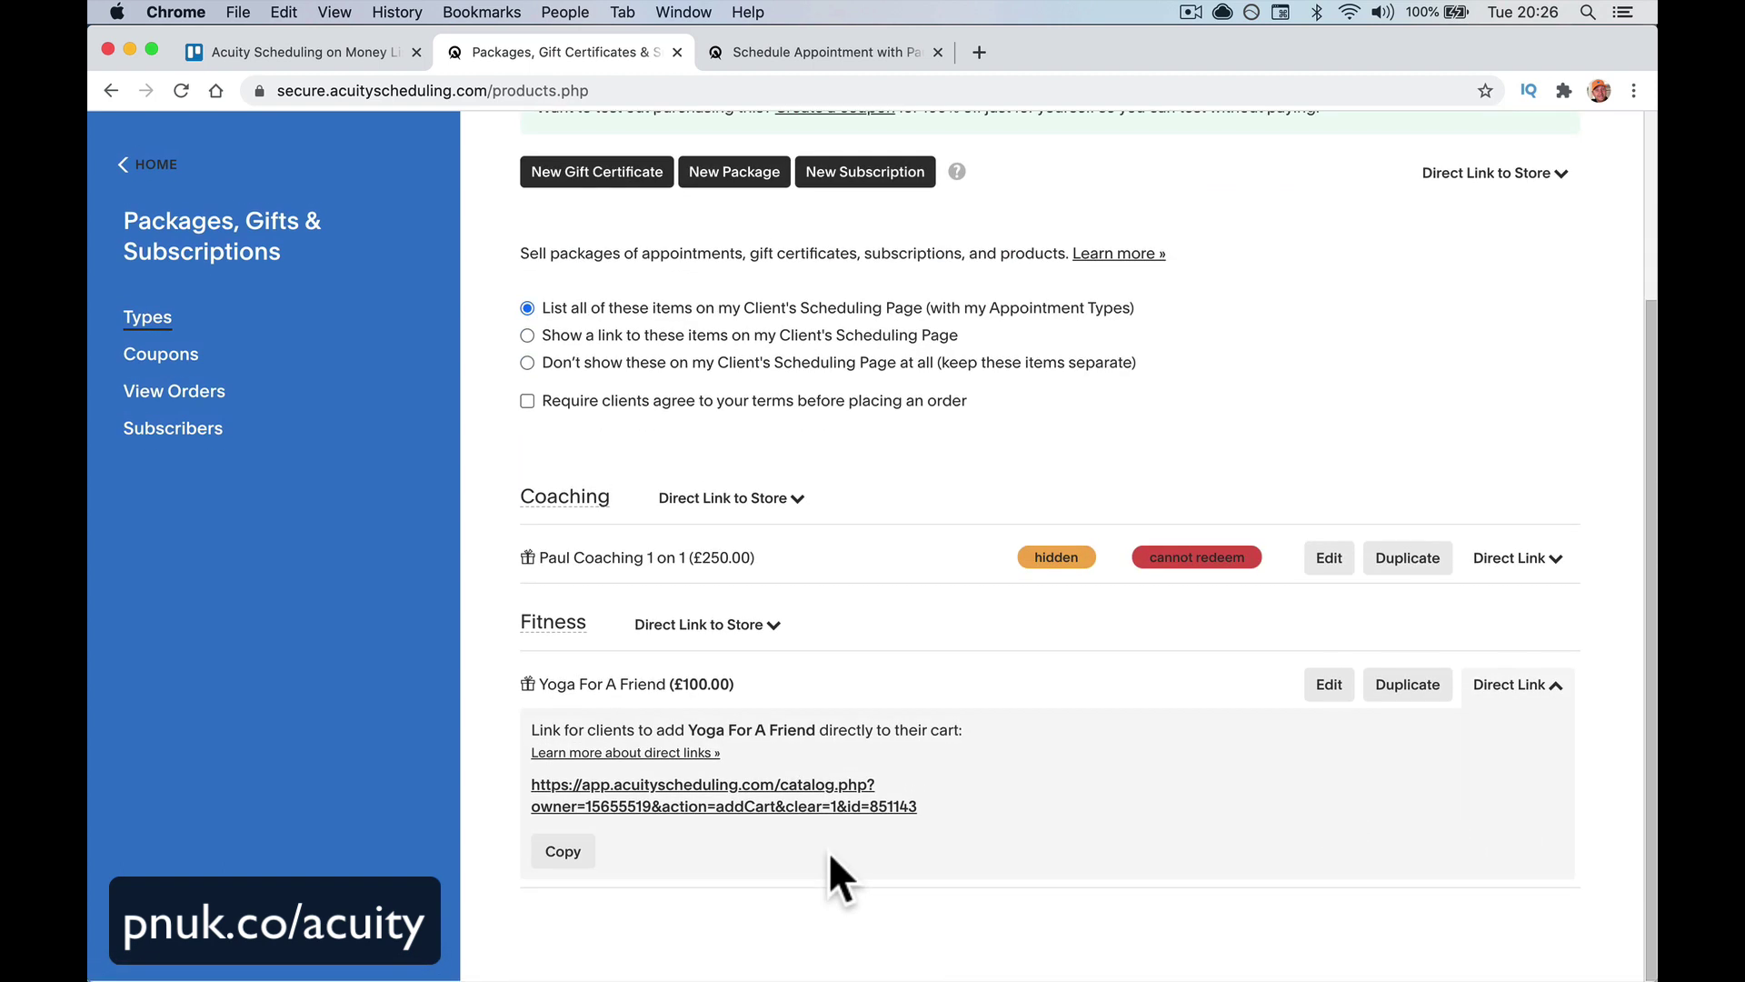
click(767, 804)
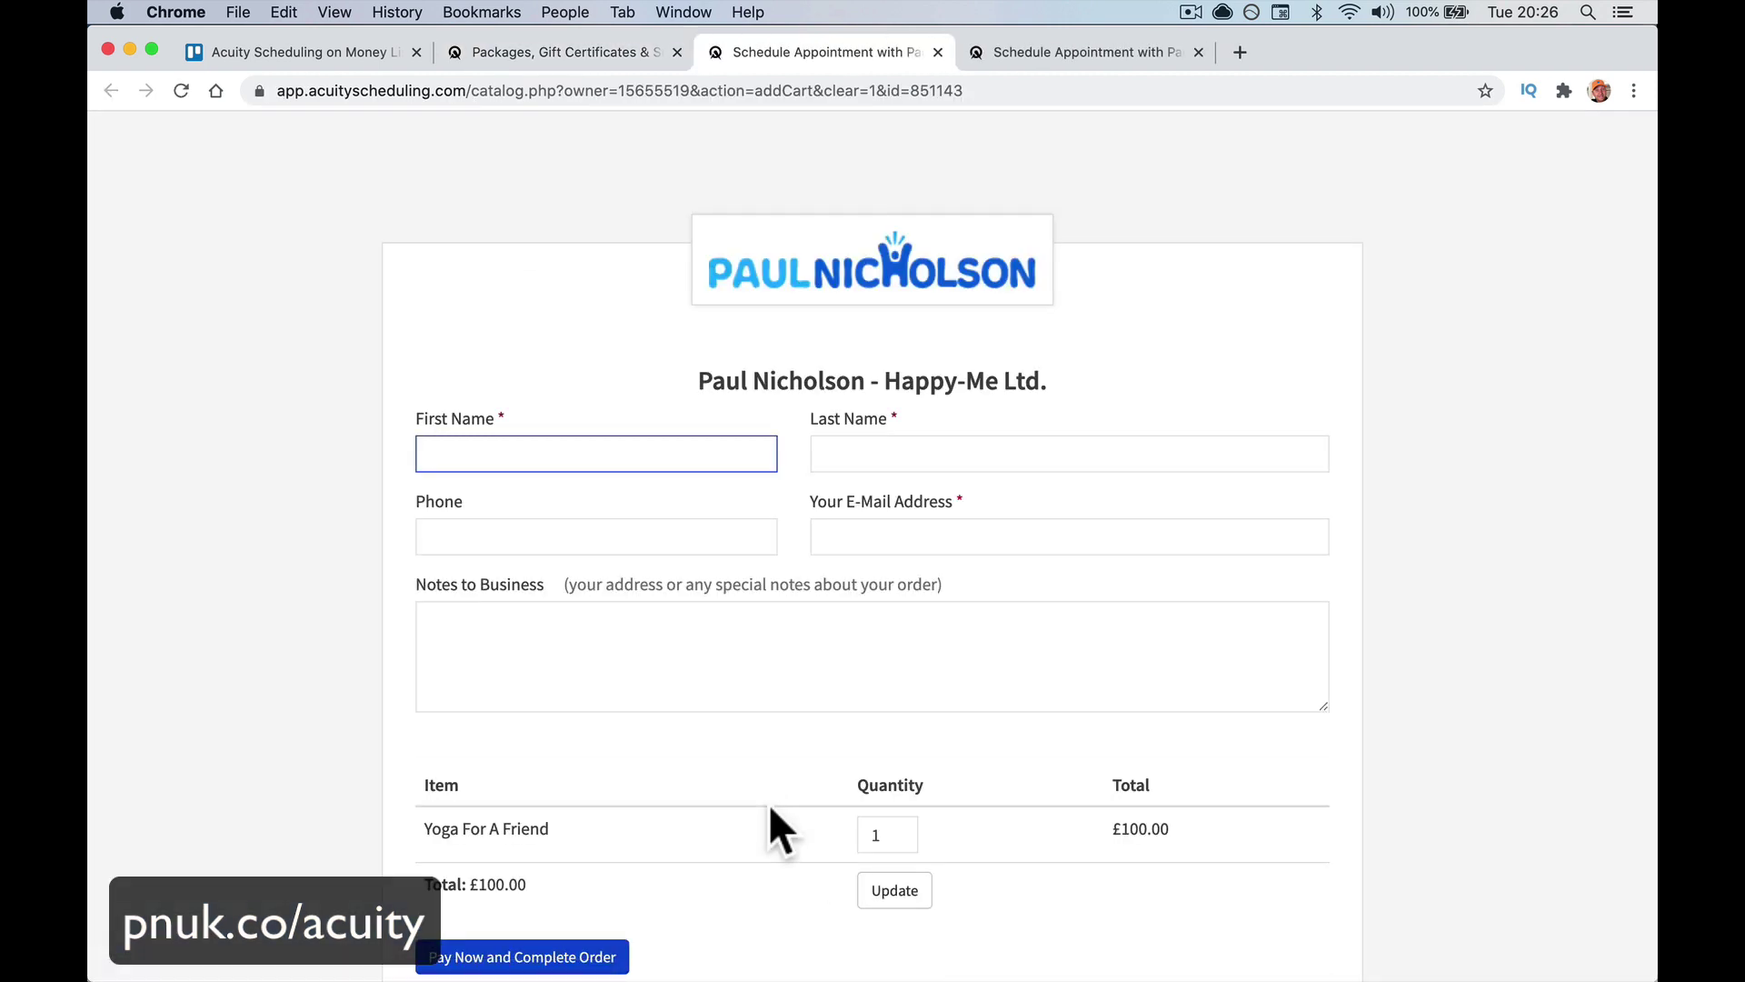
scroll(767, 803, down, 3)
scroll(767, 803, up, 3)
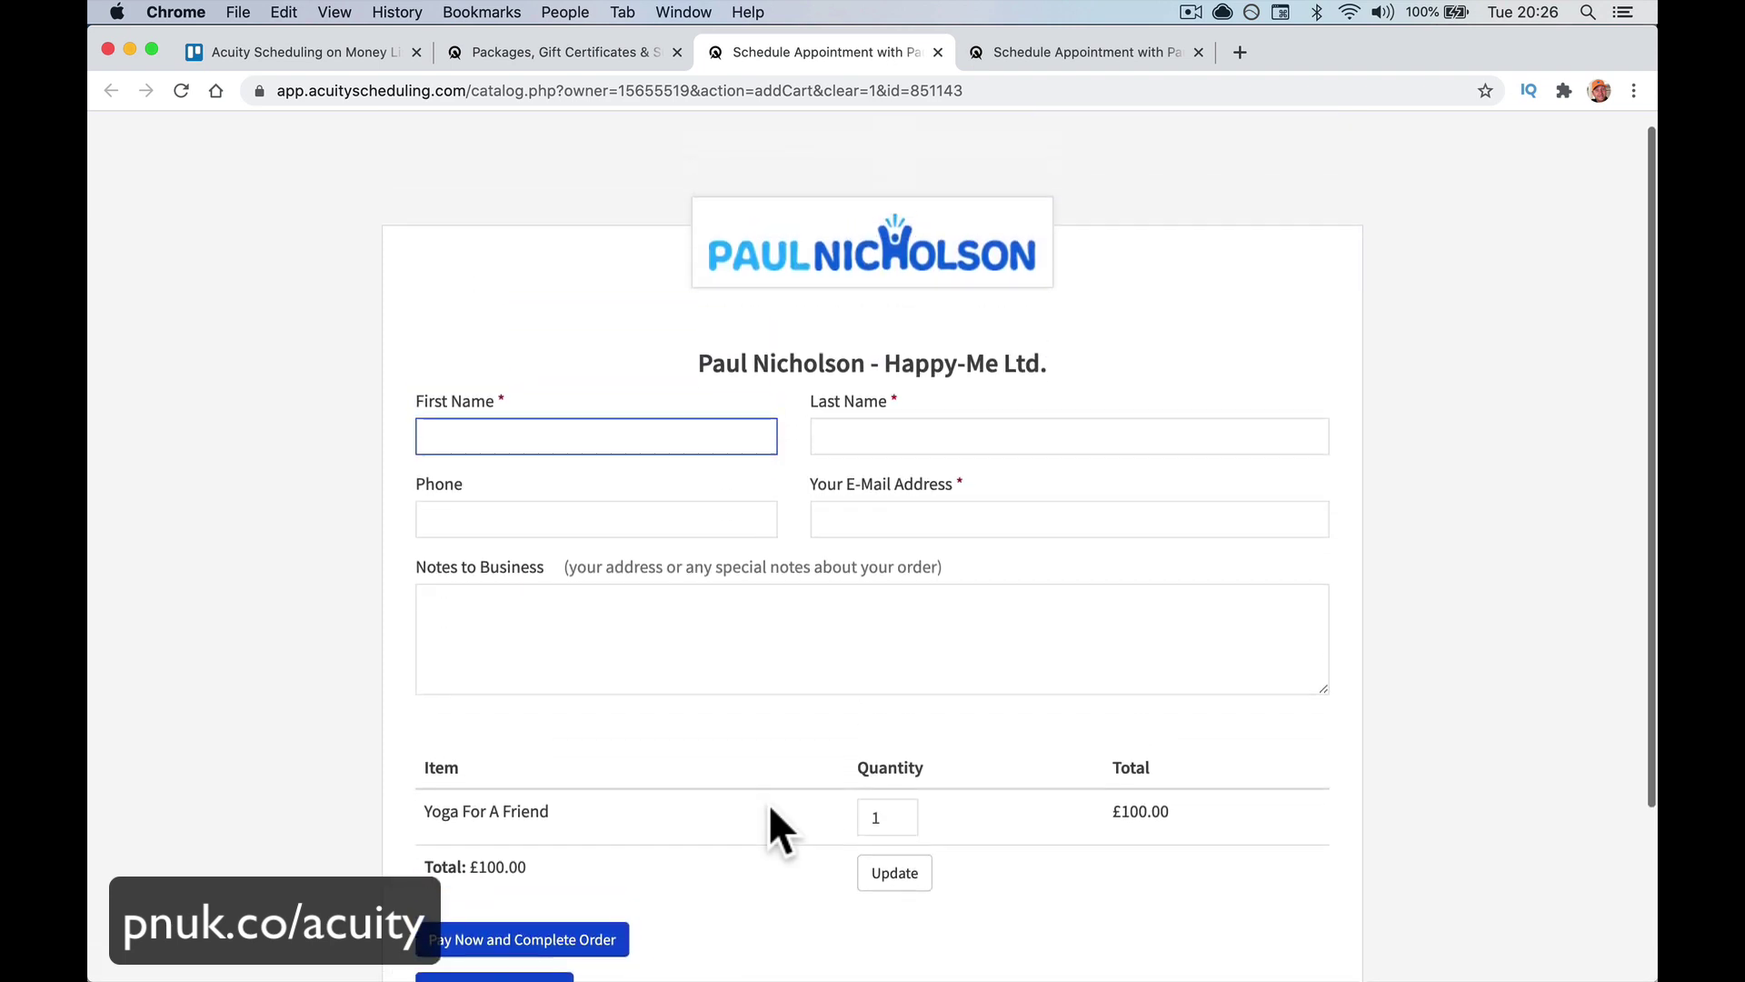
scroll(682, 518, down, 3)
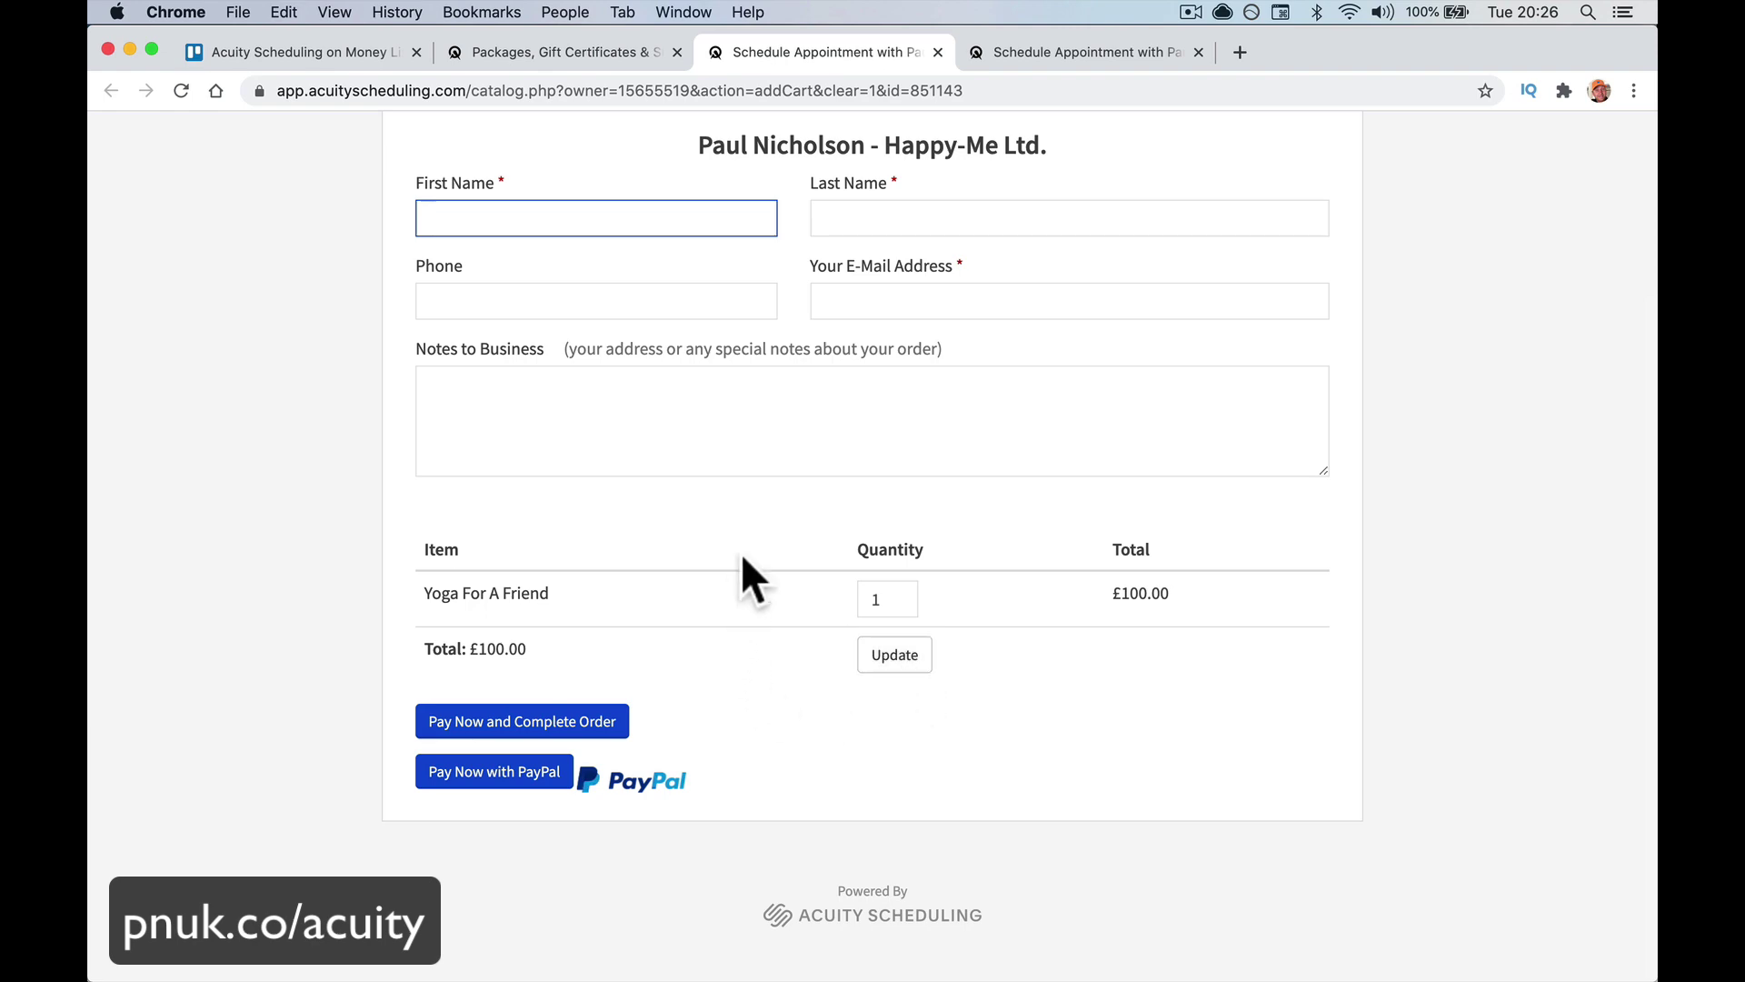
scroll(745, 545, up, 3)
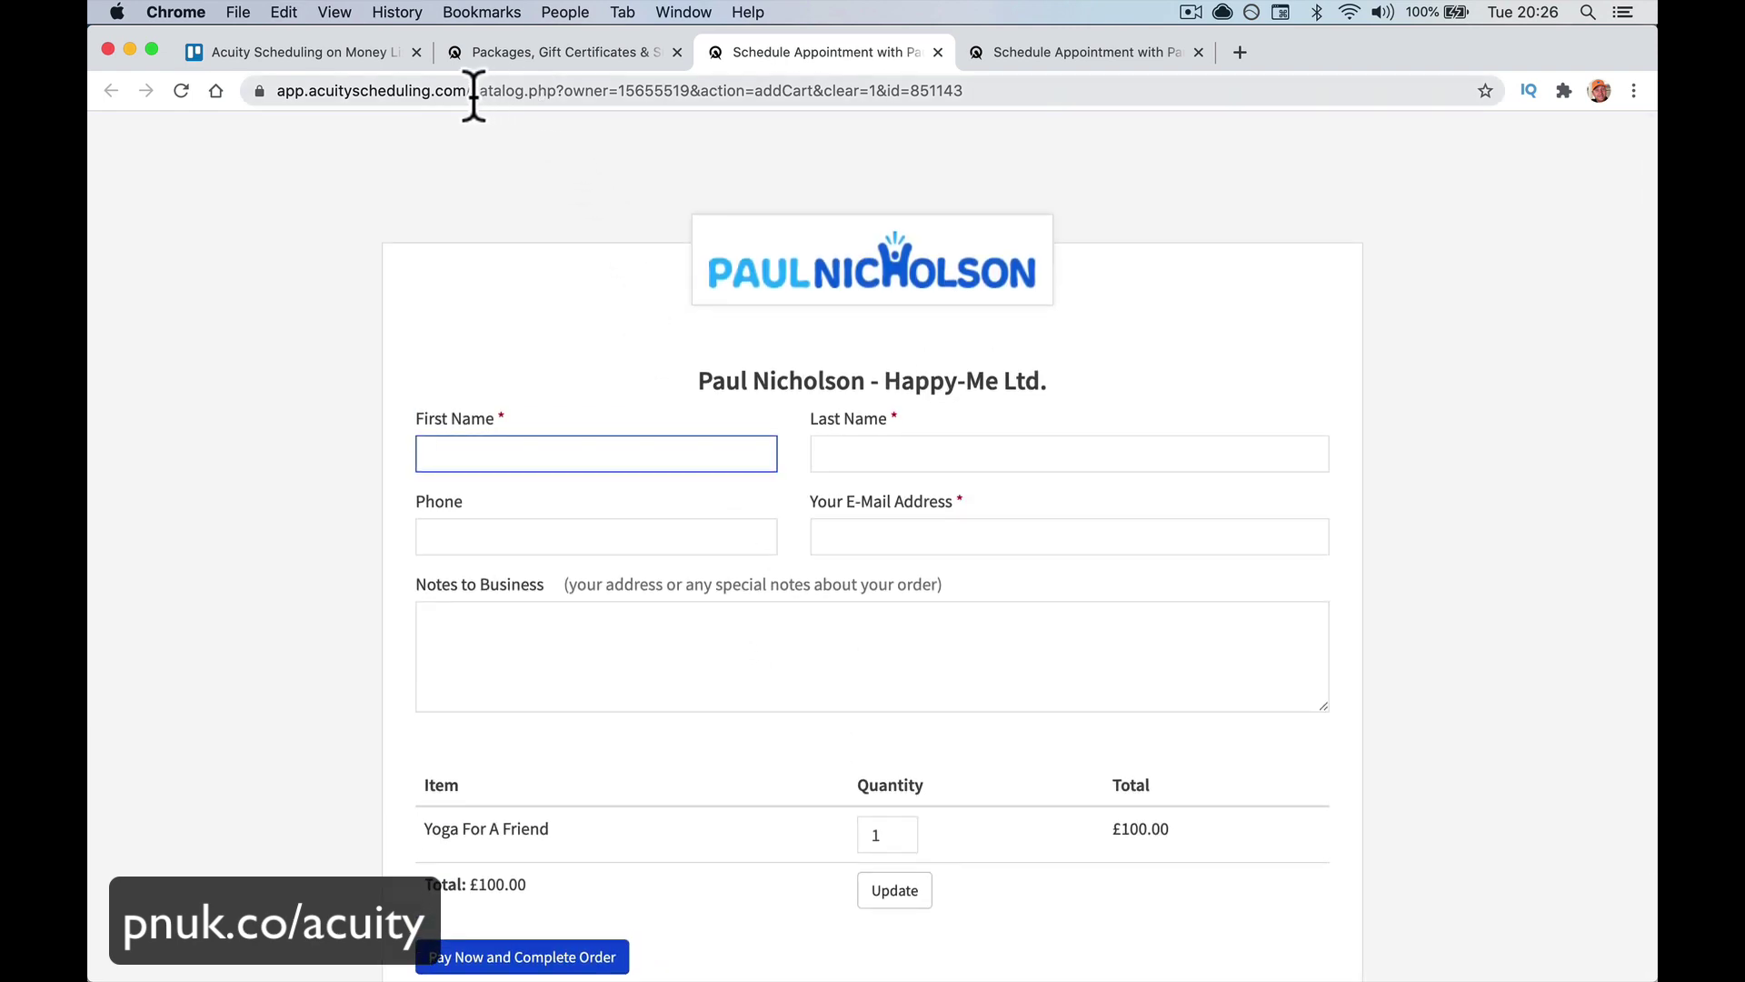
Replace the checkout link in the address bar with the business's scheduling site domain
drag(471, 91, 468, 143)
key(BackSpace)
key(Return)
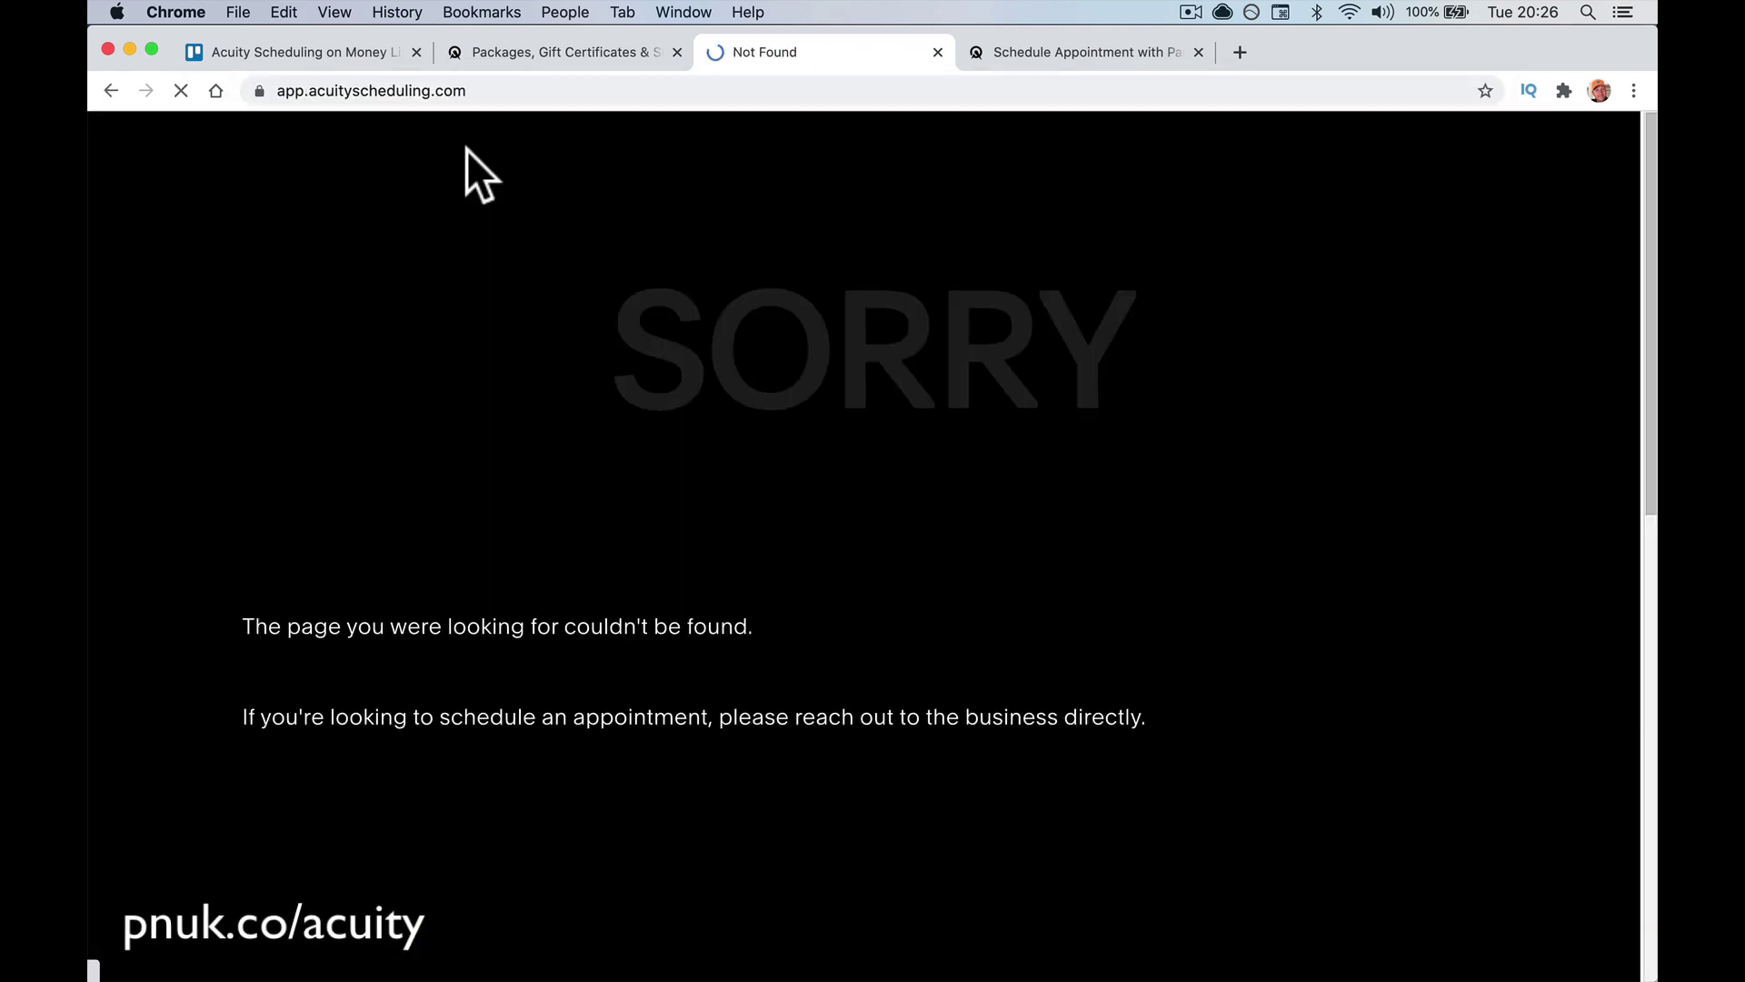
click(442, 91)
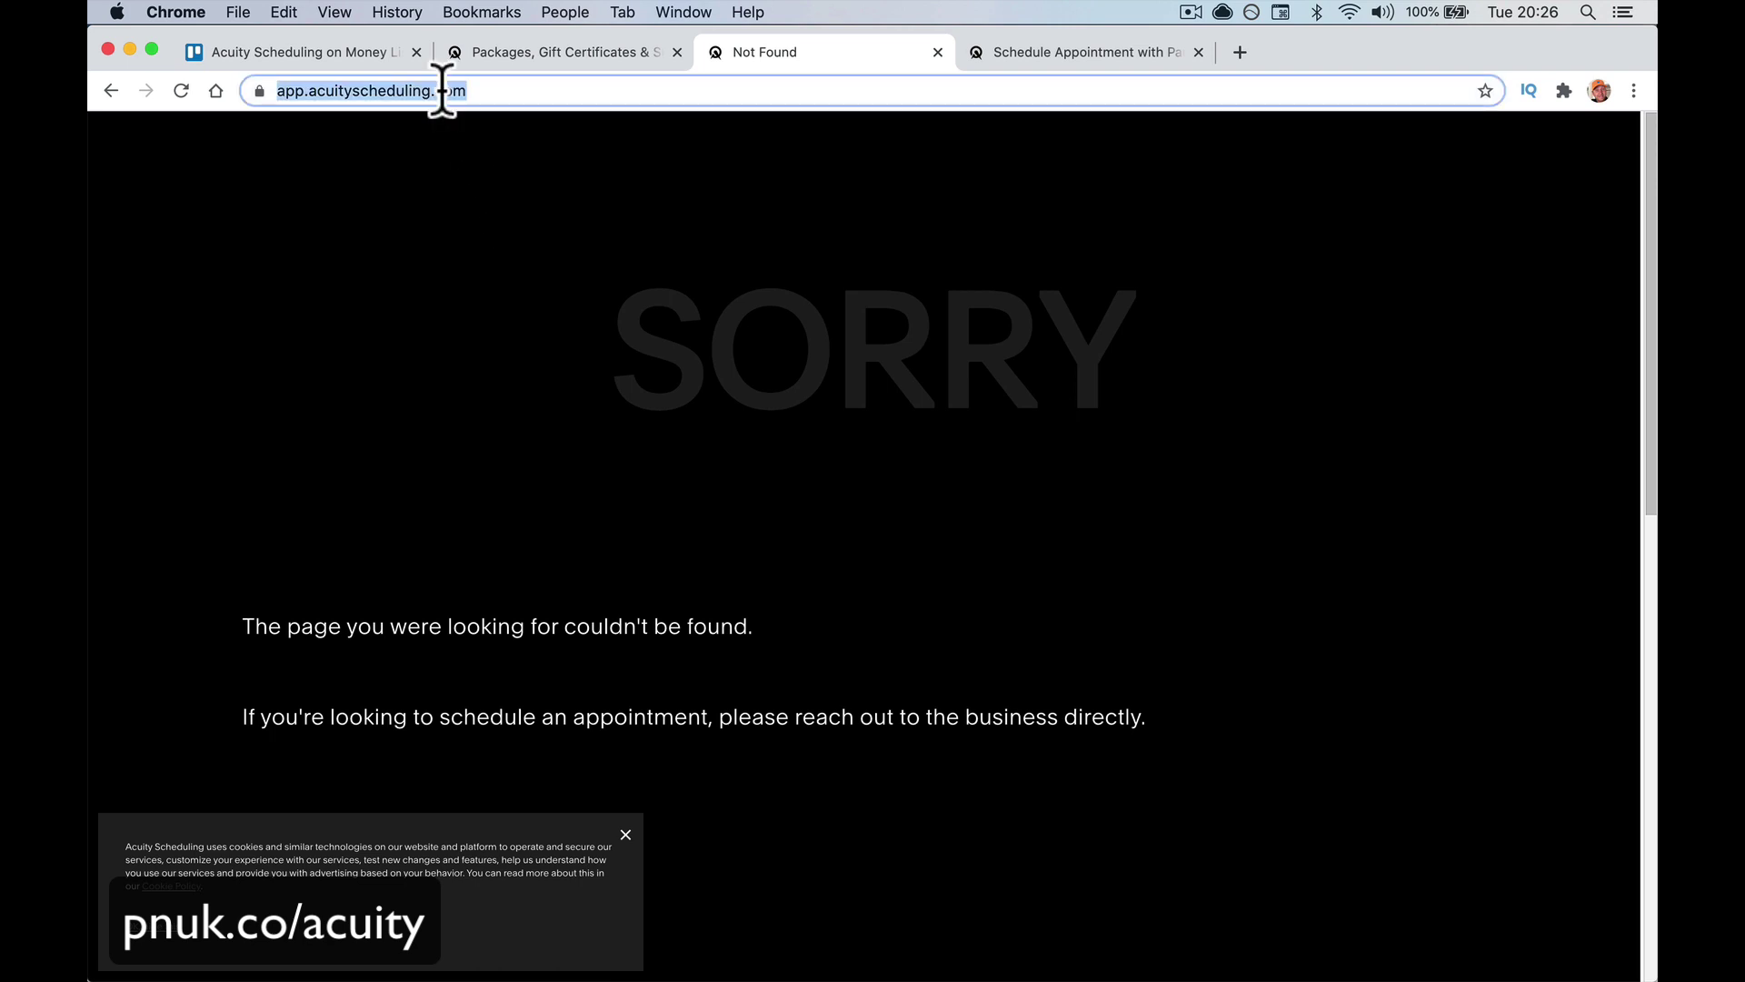
scroll(380, 218, left, 5)
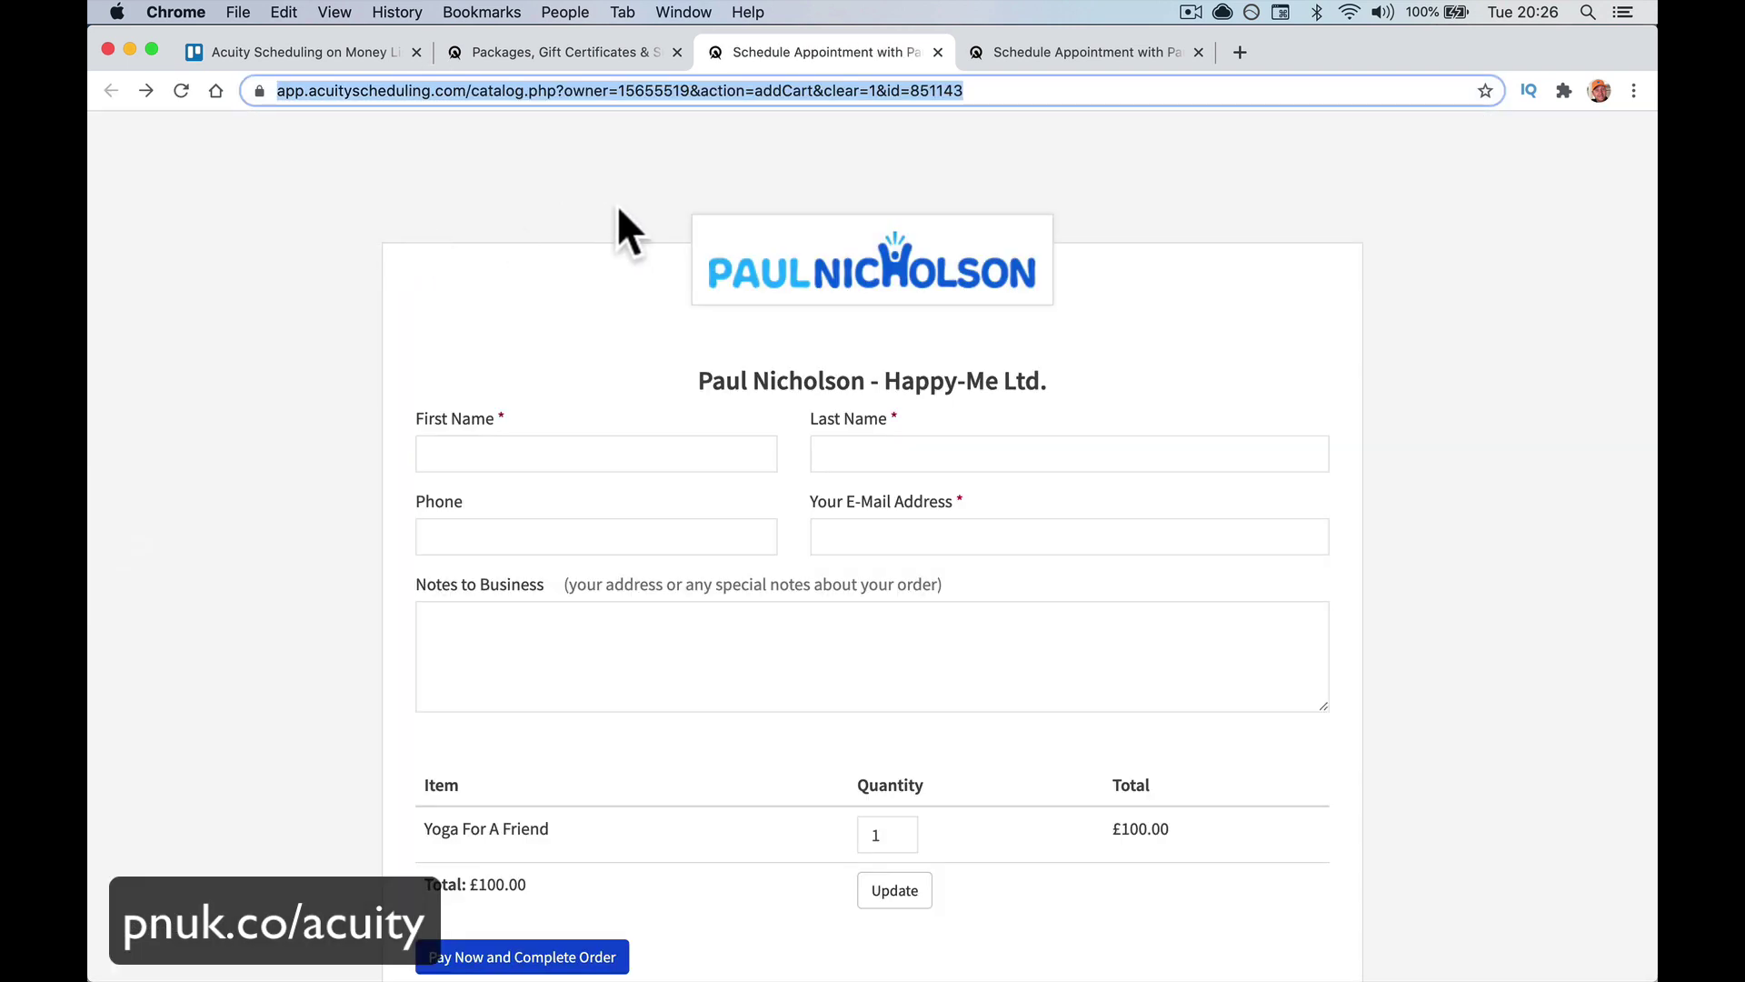
click(704, 90)
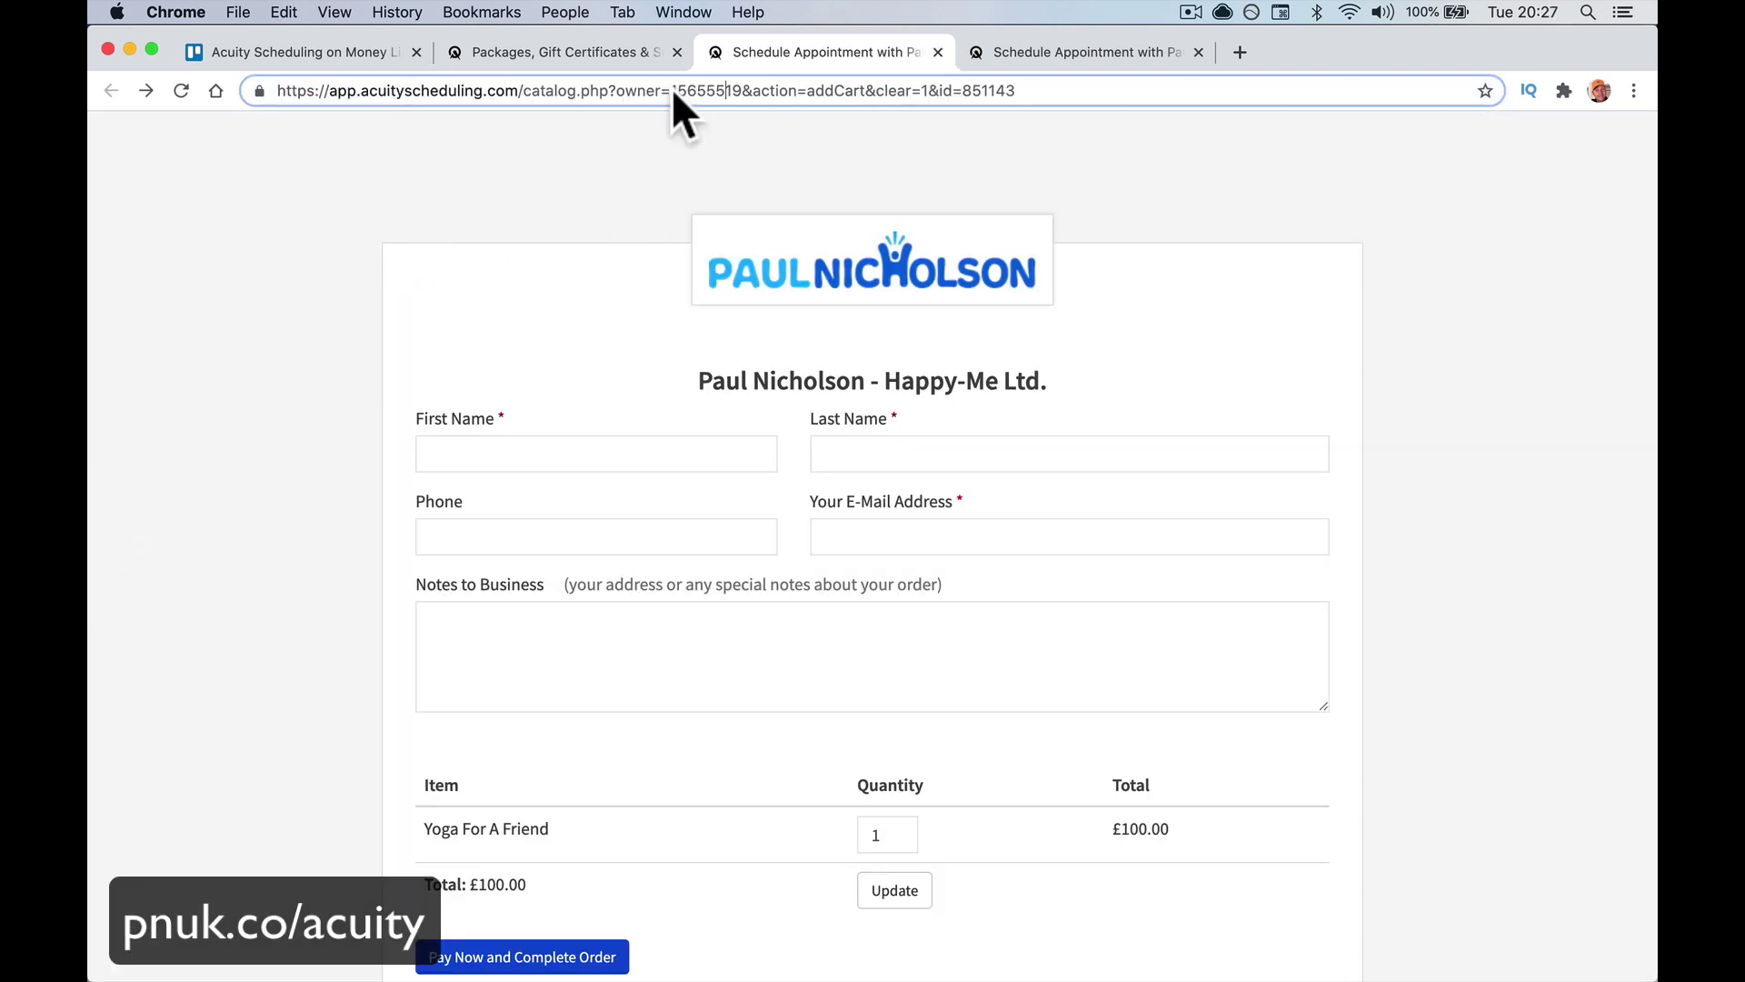
double_click(674, 90)
click(672, 90)
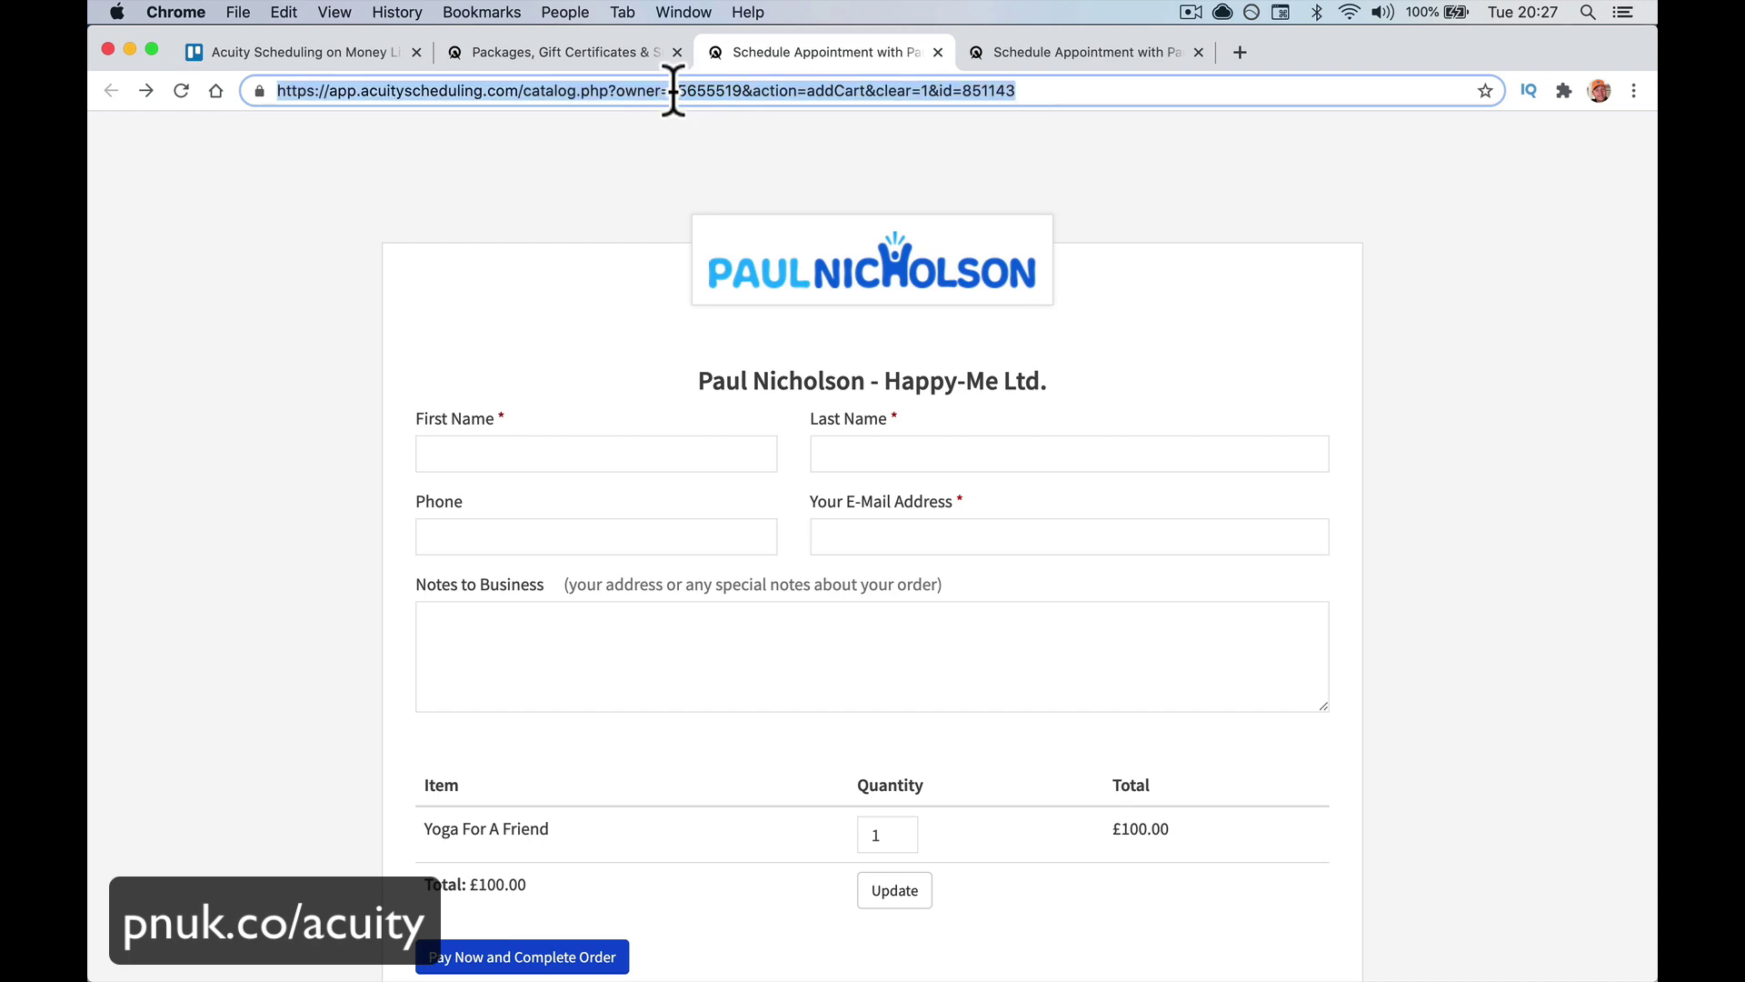
text(paulnicholson.com)
key(BackSpace)
key(BackSpace)
key(BackSpace)
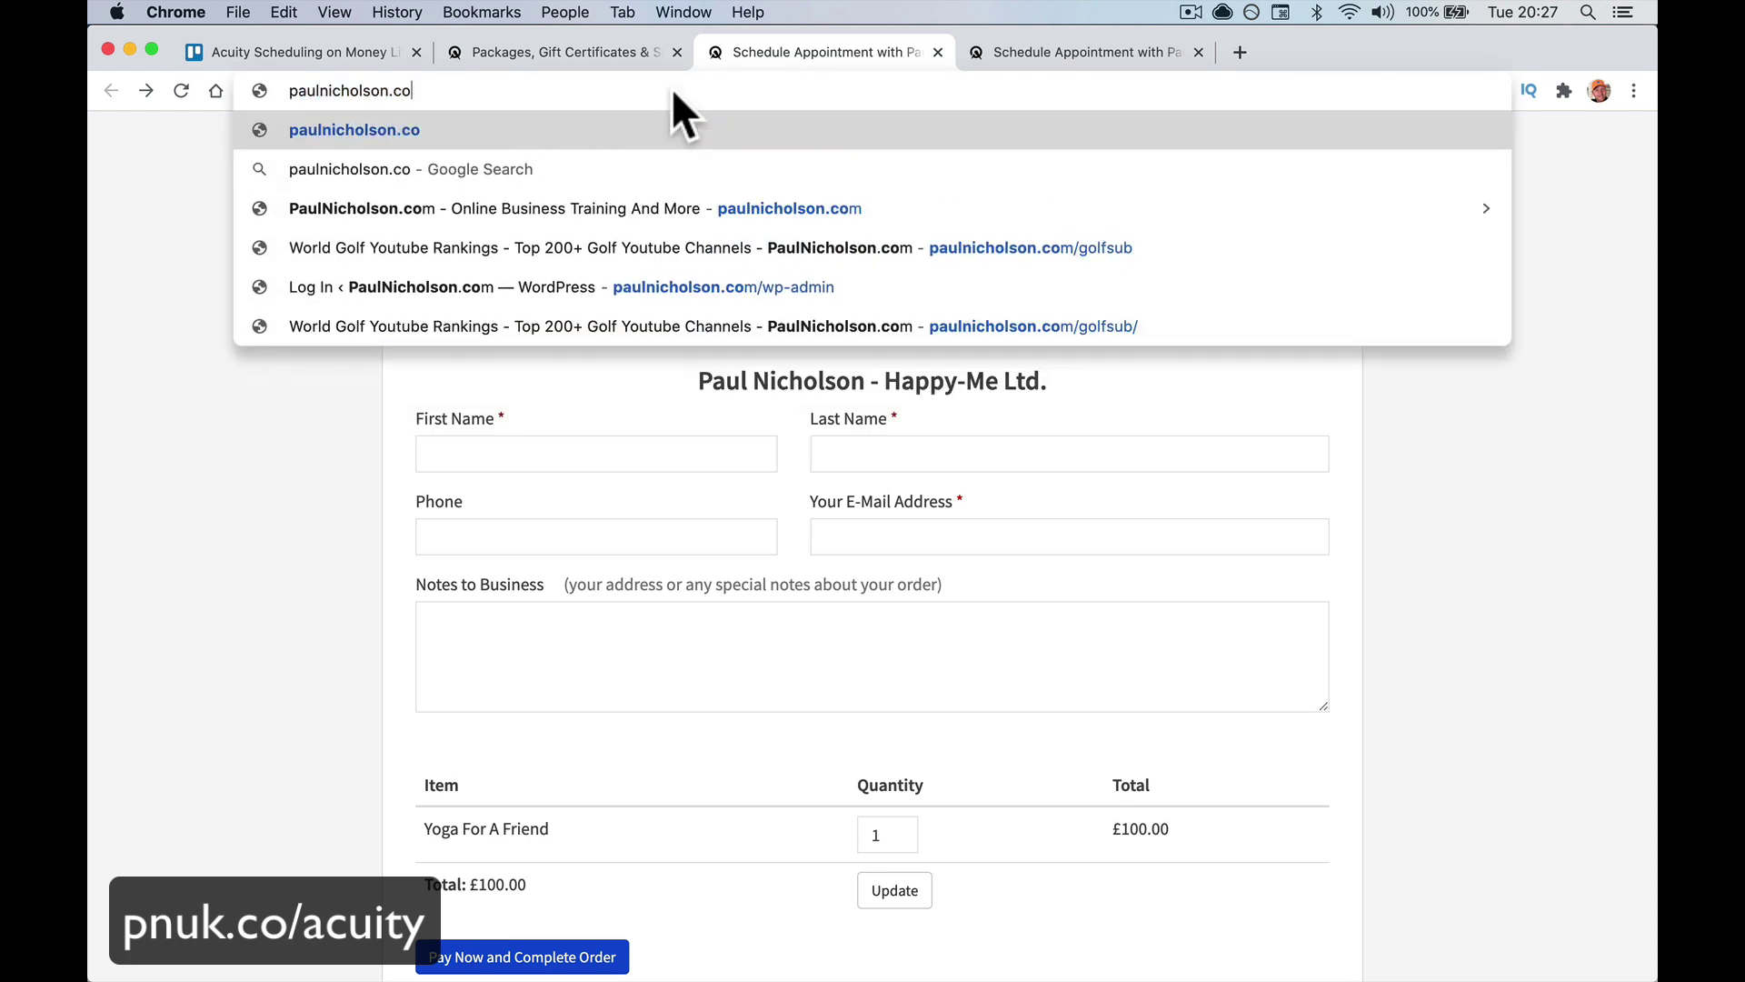
Load the public scheduling site and open the Yoga For A Friend checkout page
key(Return)
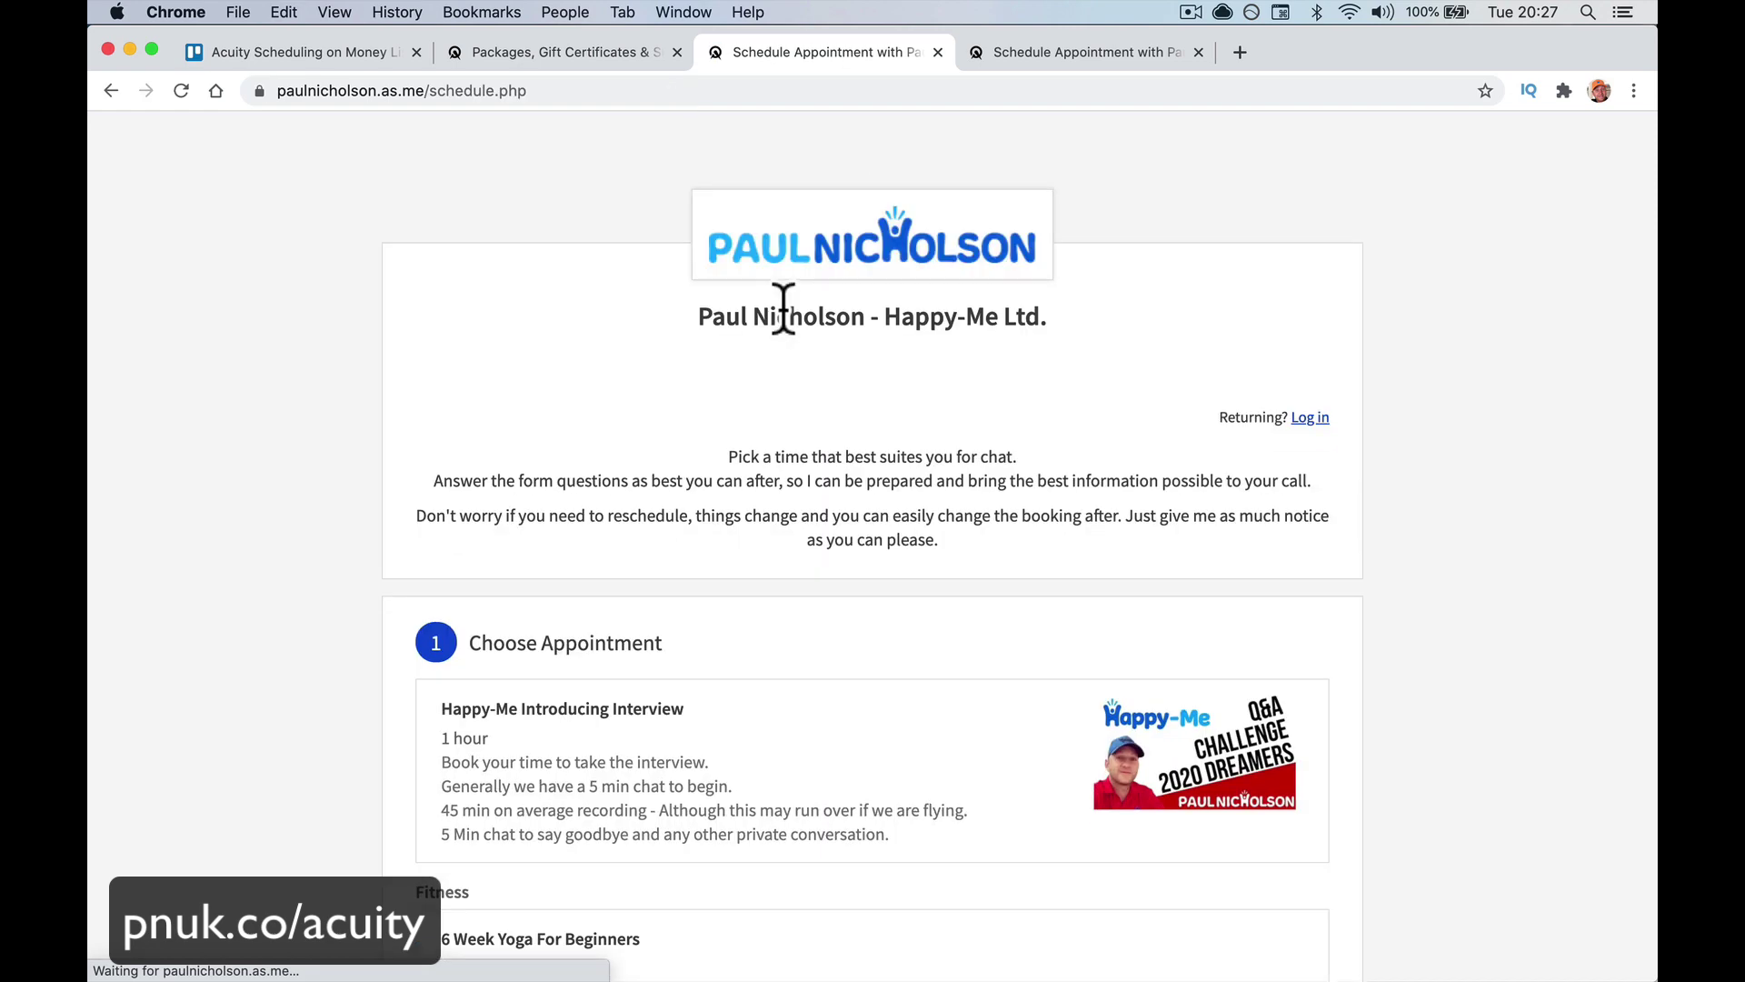
scroll(779, 304, down, 5)
scroll(789, 335, down, 3)
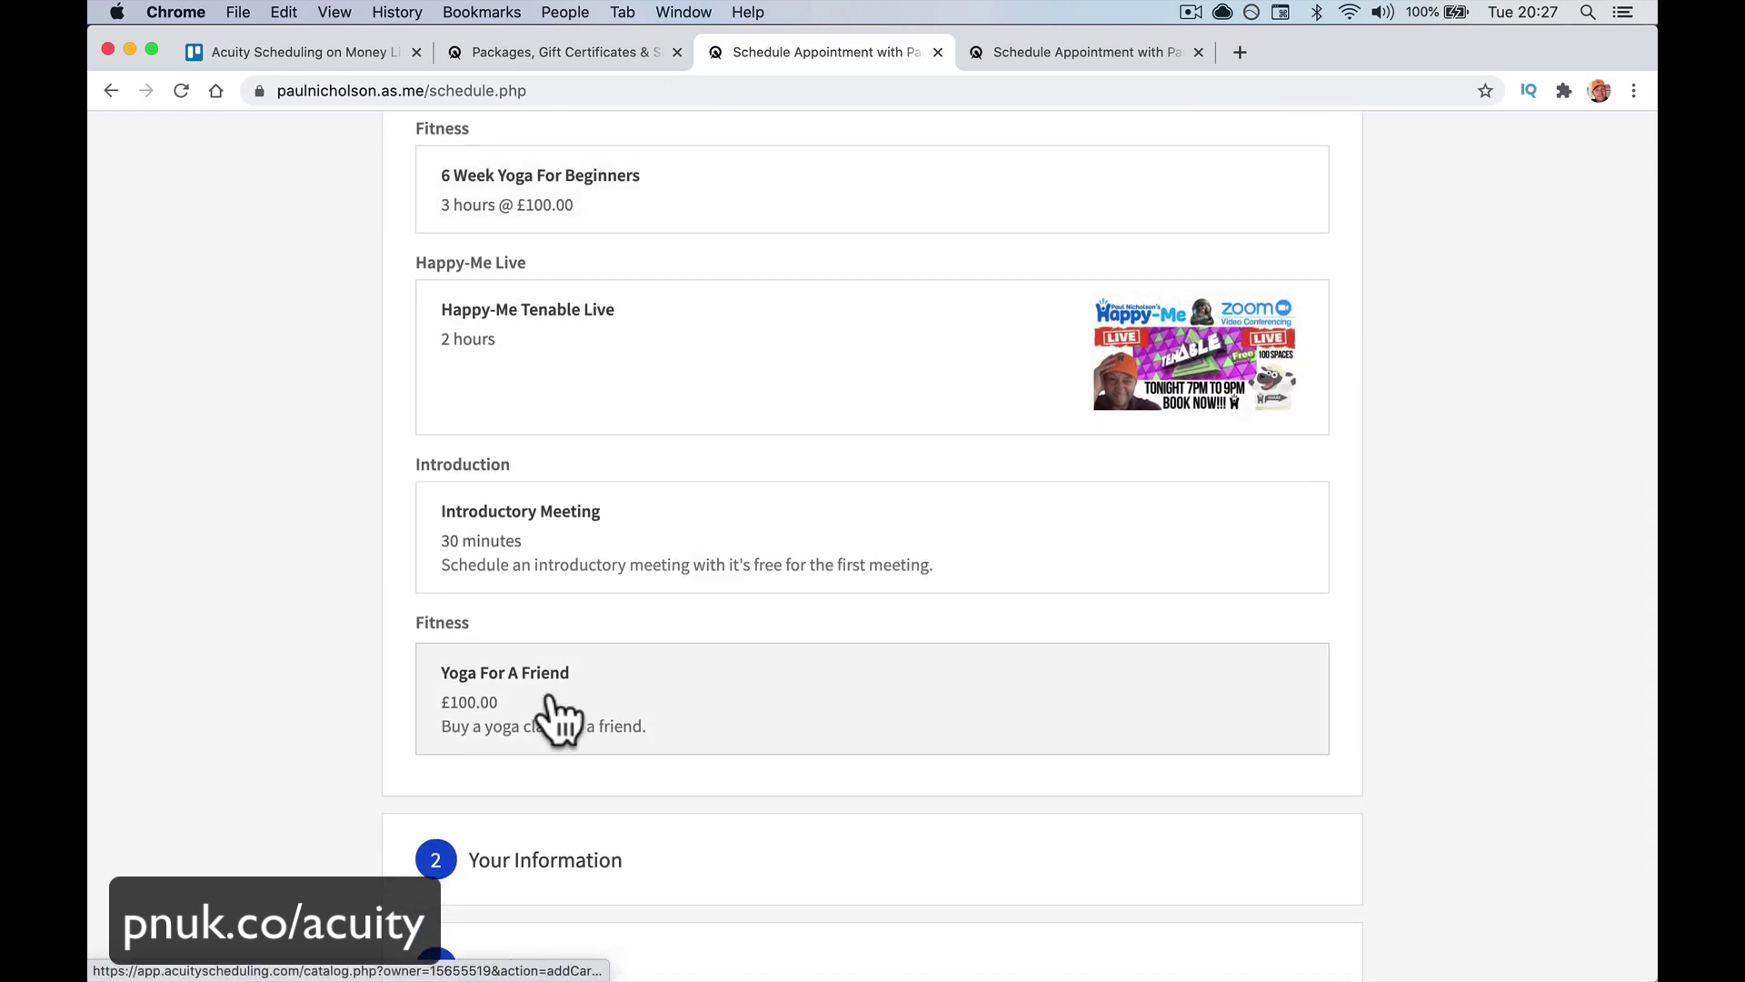
click(559, 696)
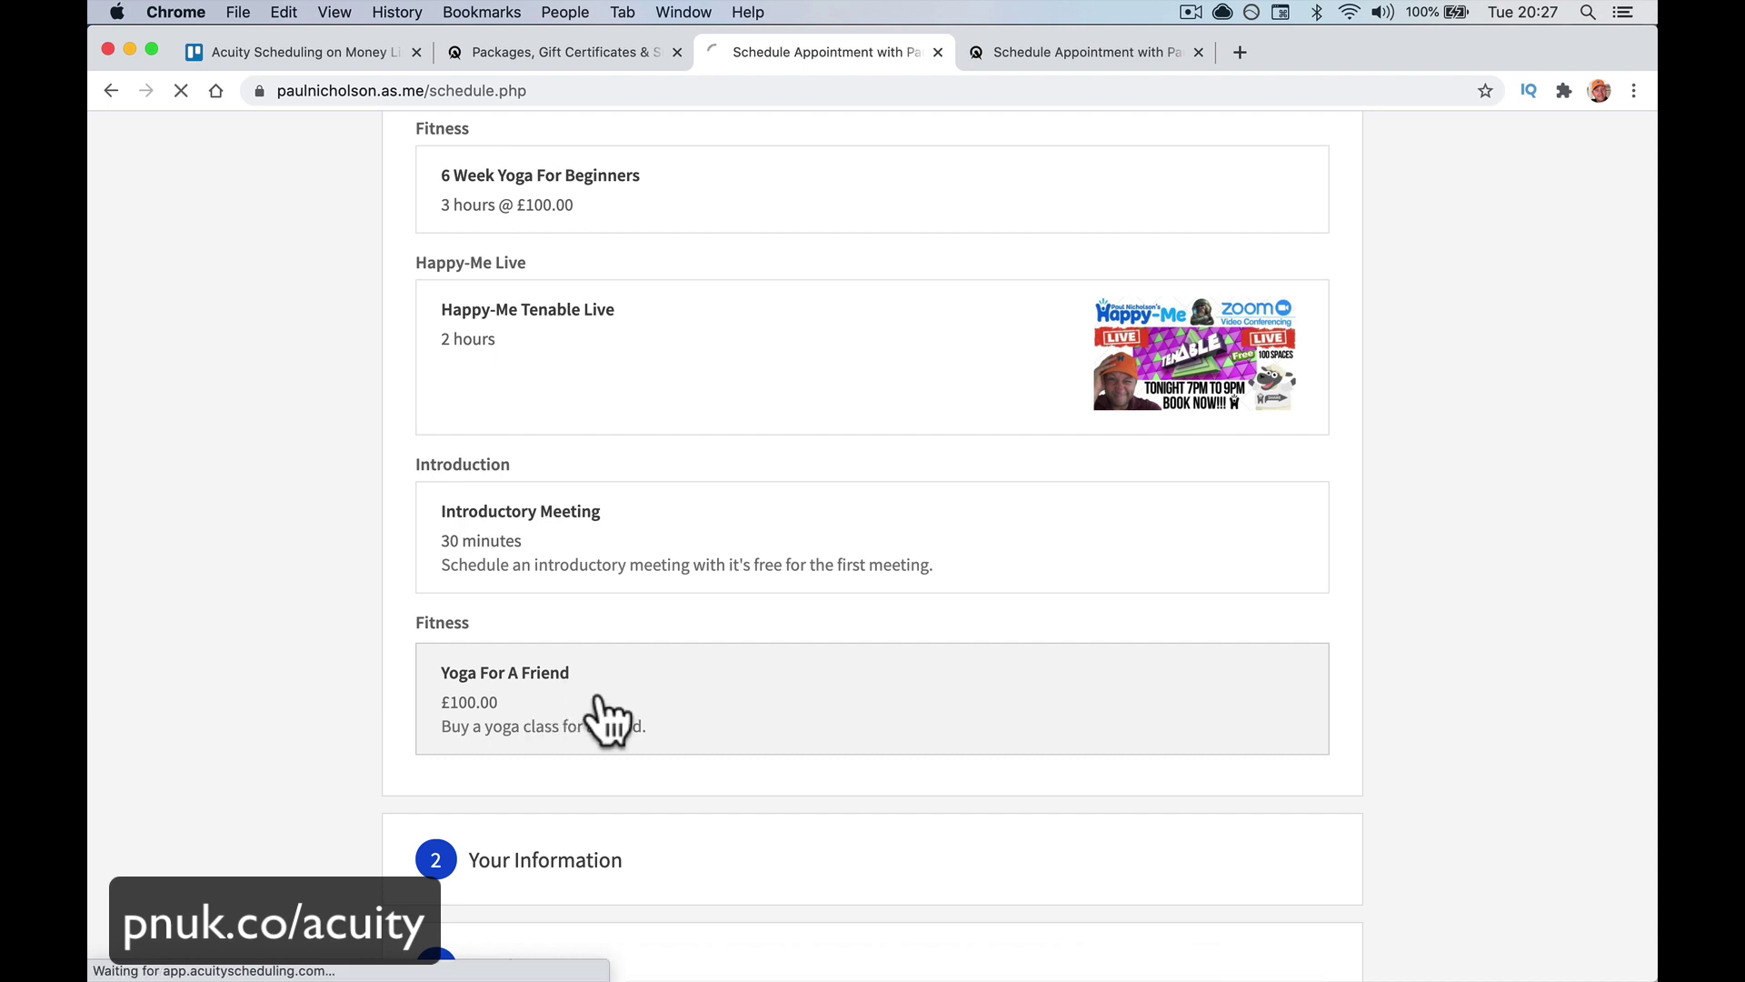
scroll(704, 699, down, 3)
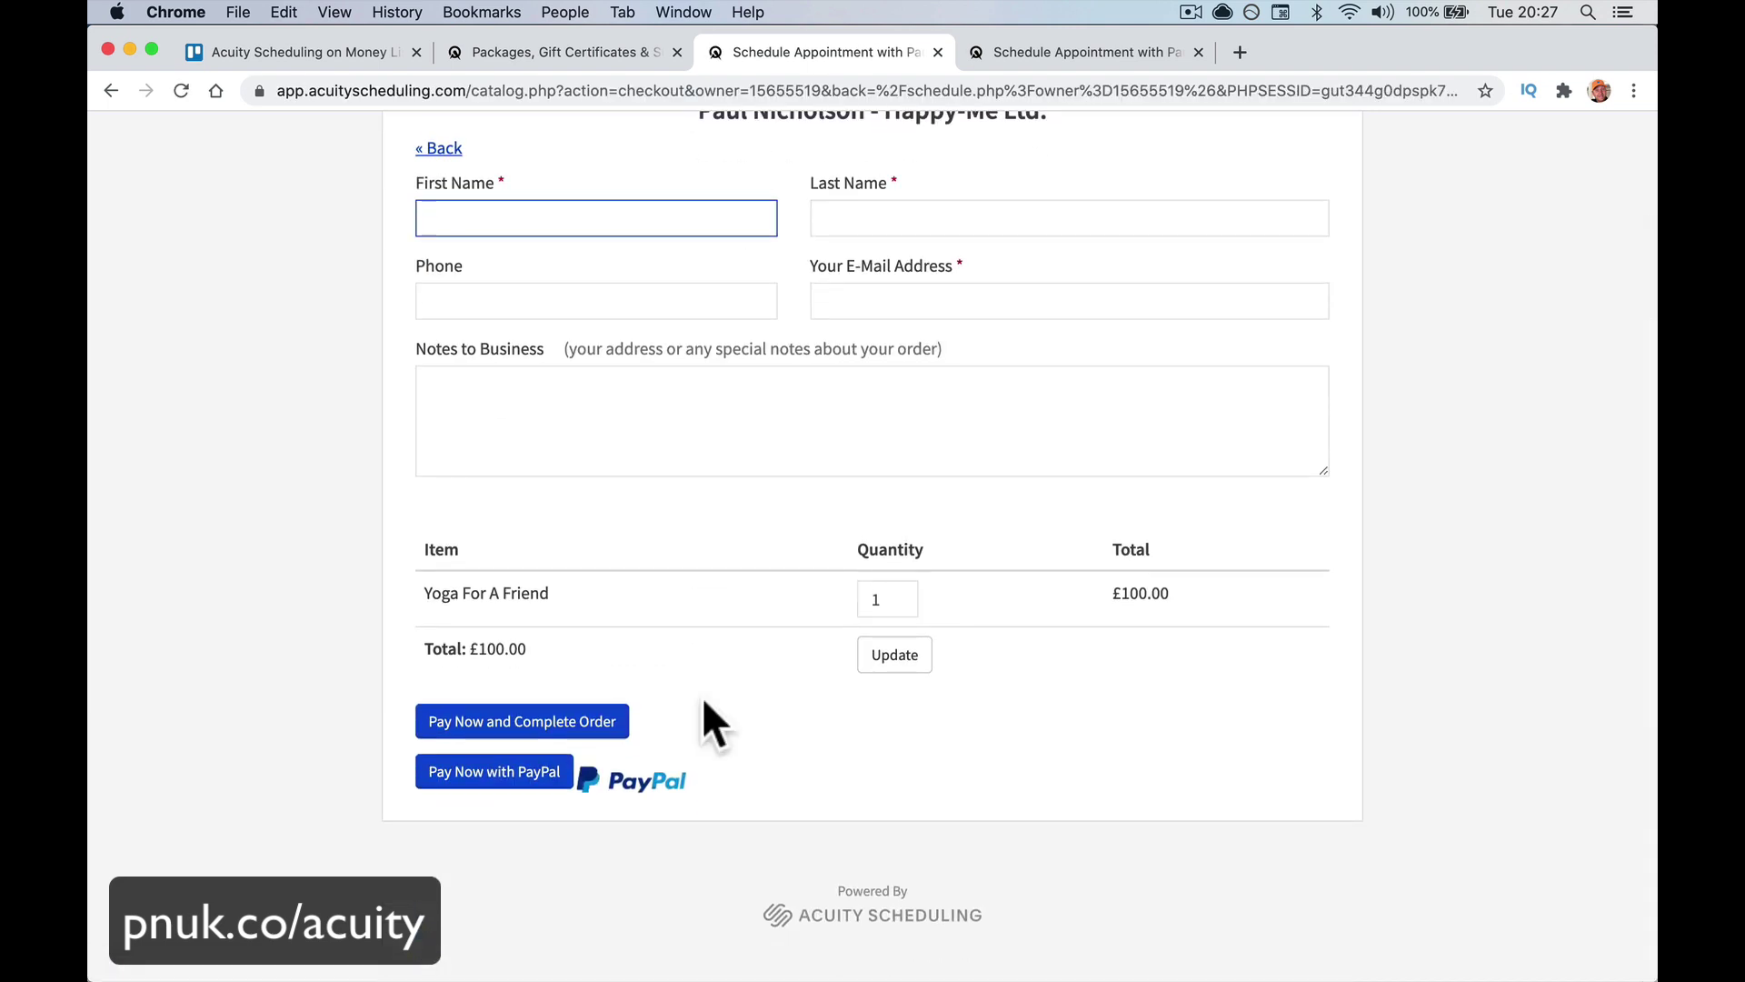
scroll(702, 696, up, 3)
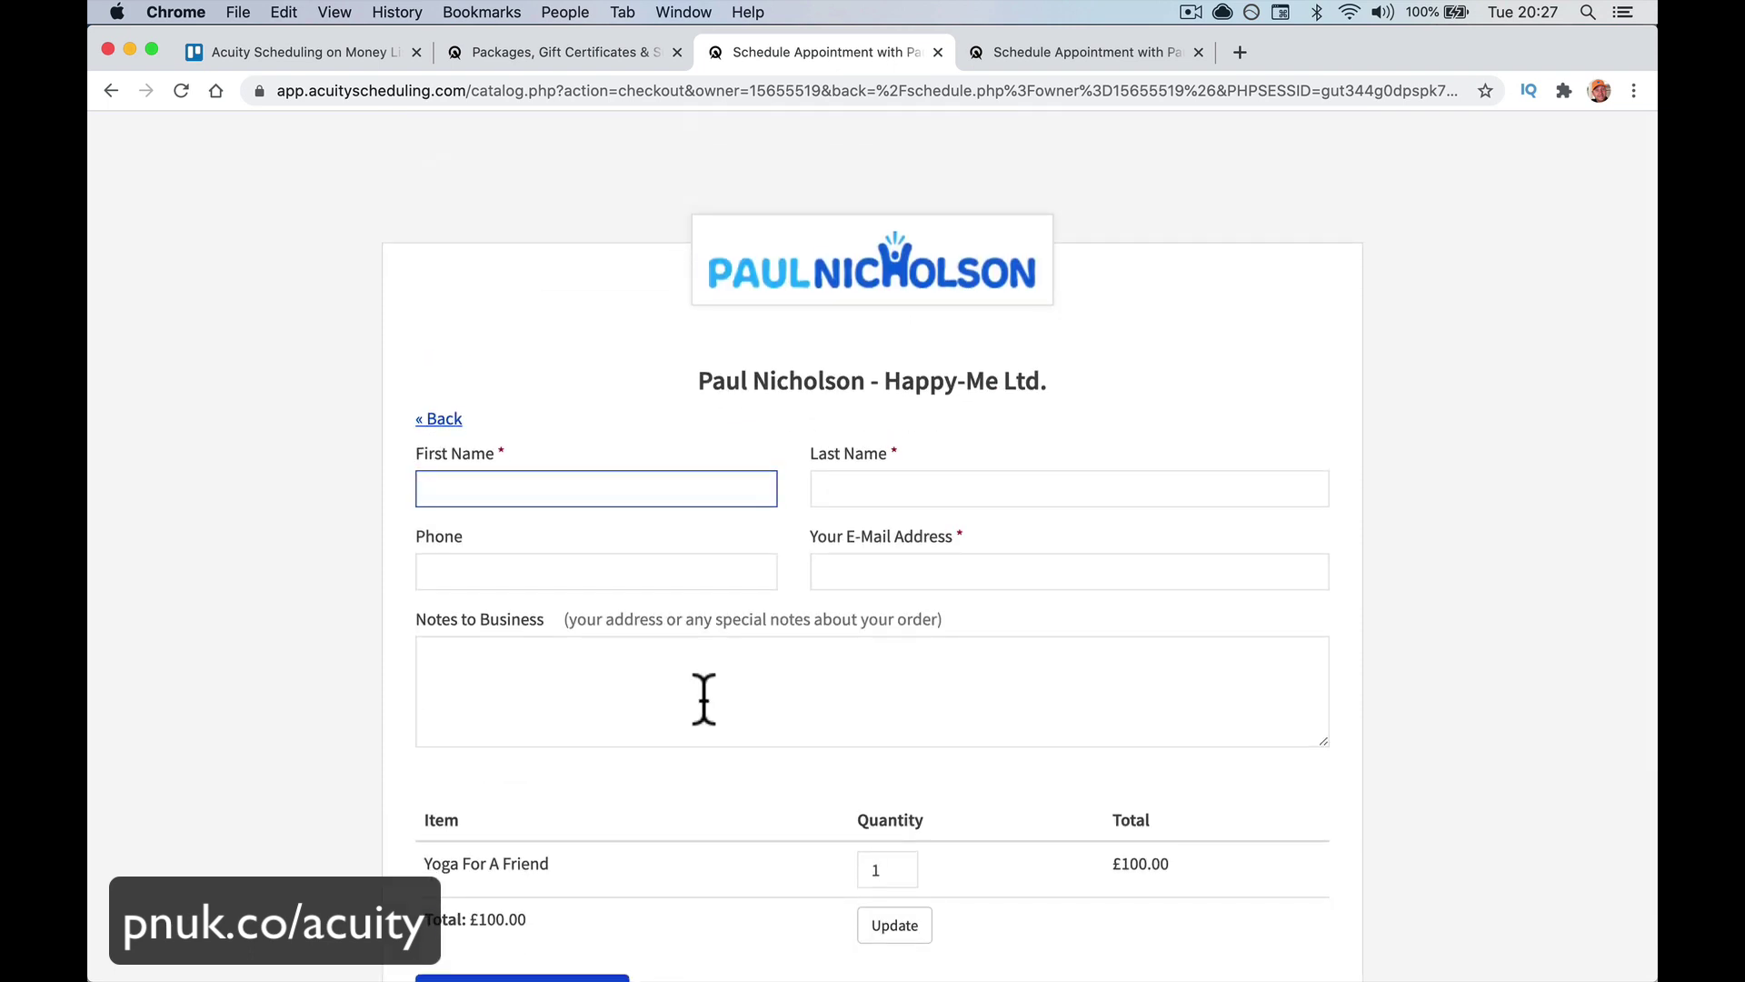
scroll(705, 700, down, 3)
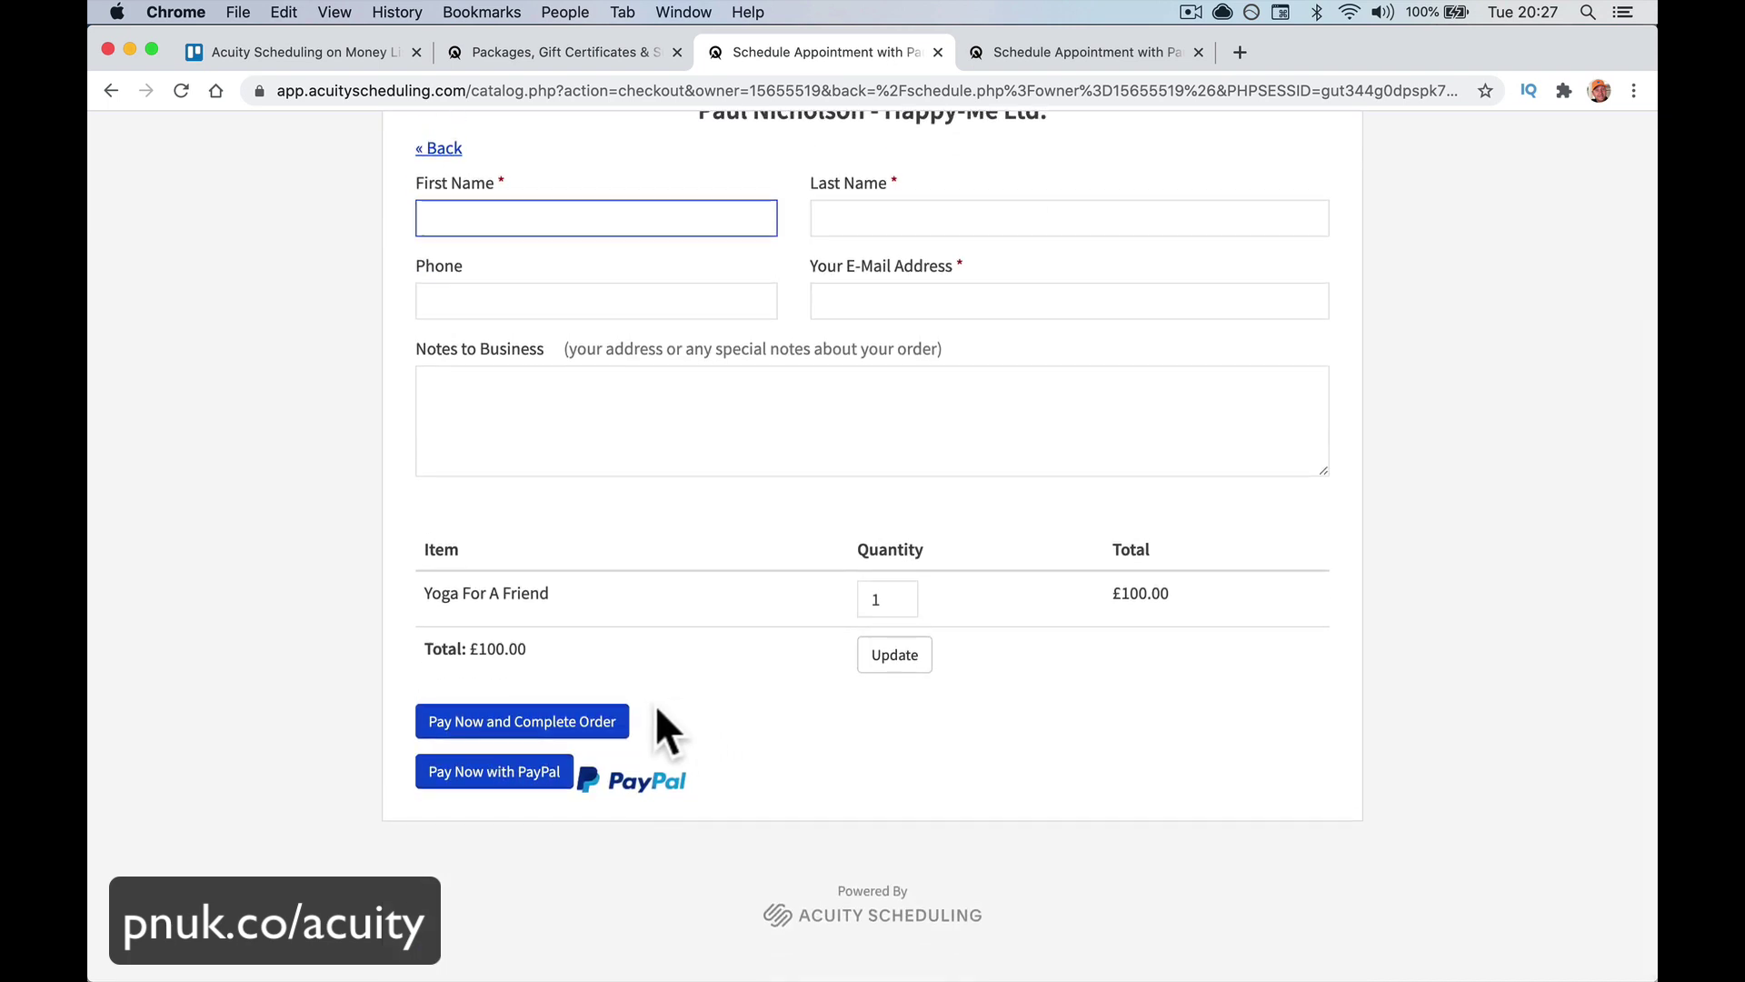
scroll(755, 600, up, 4)
scroll(759, 602, down, 1)
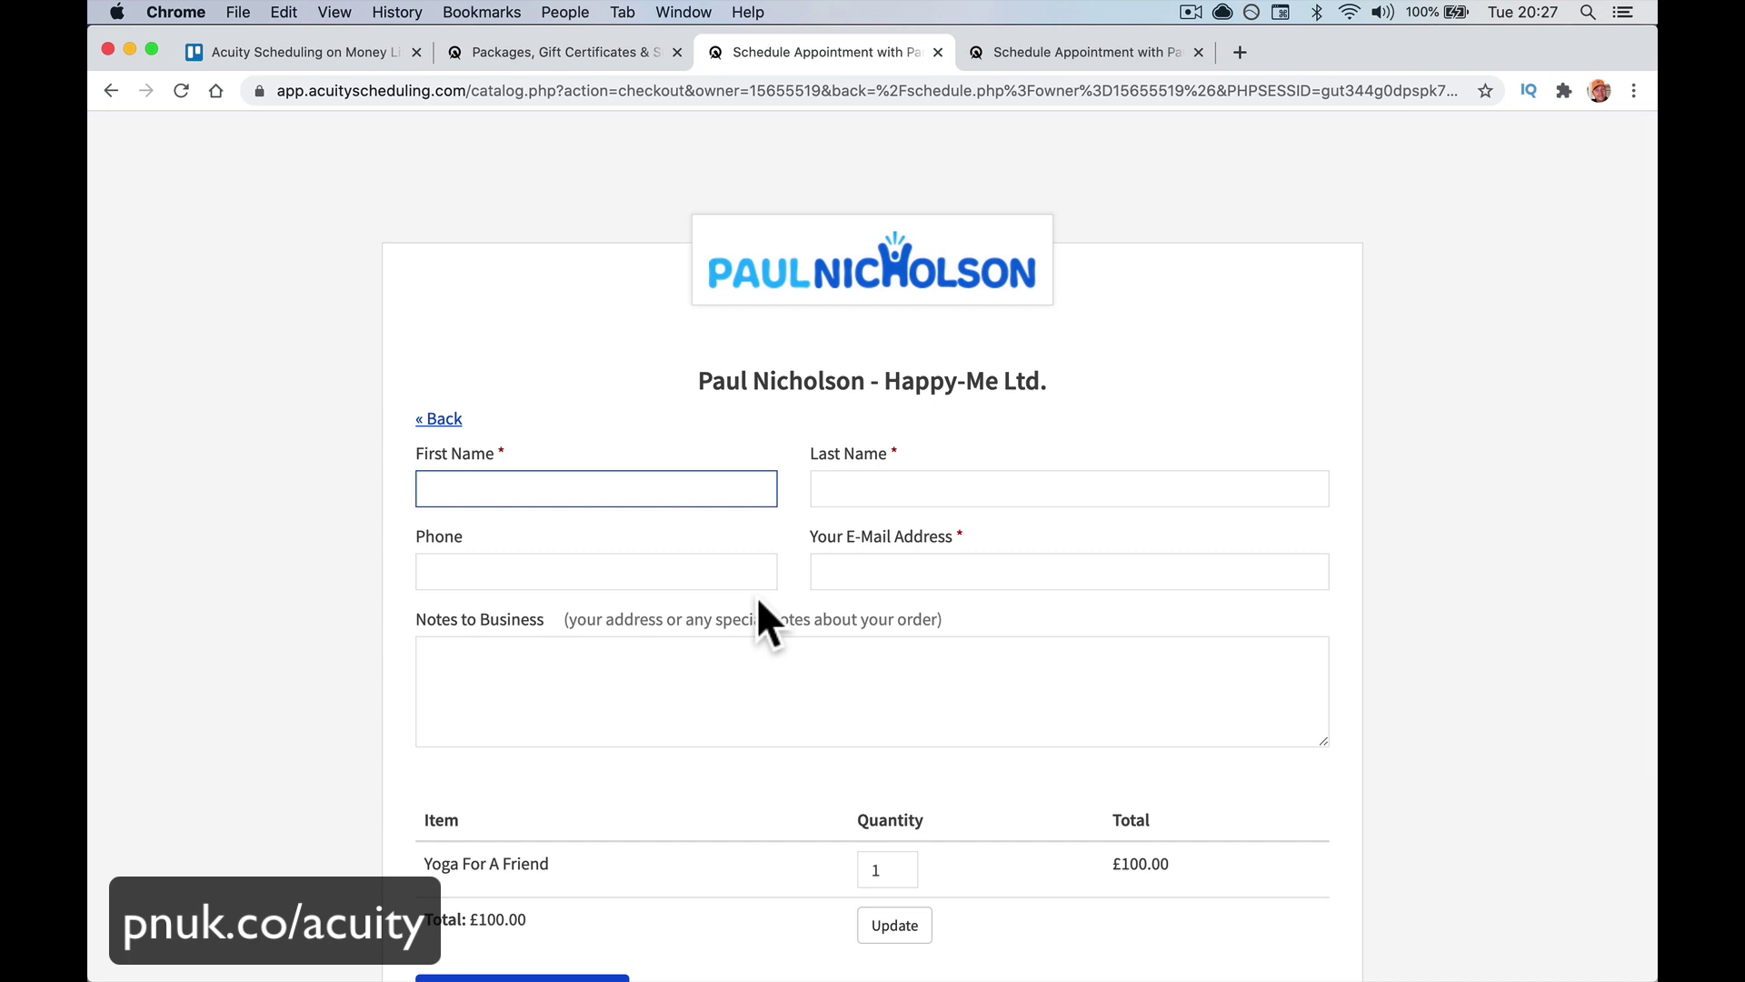
scroll(759, 601, down, 3)
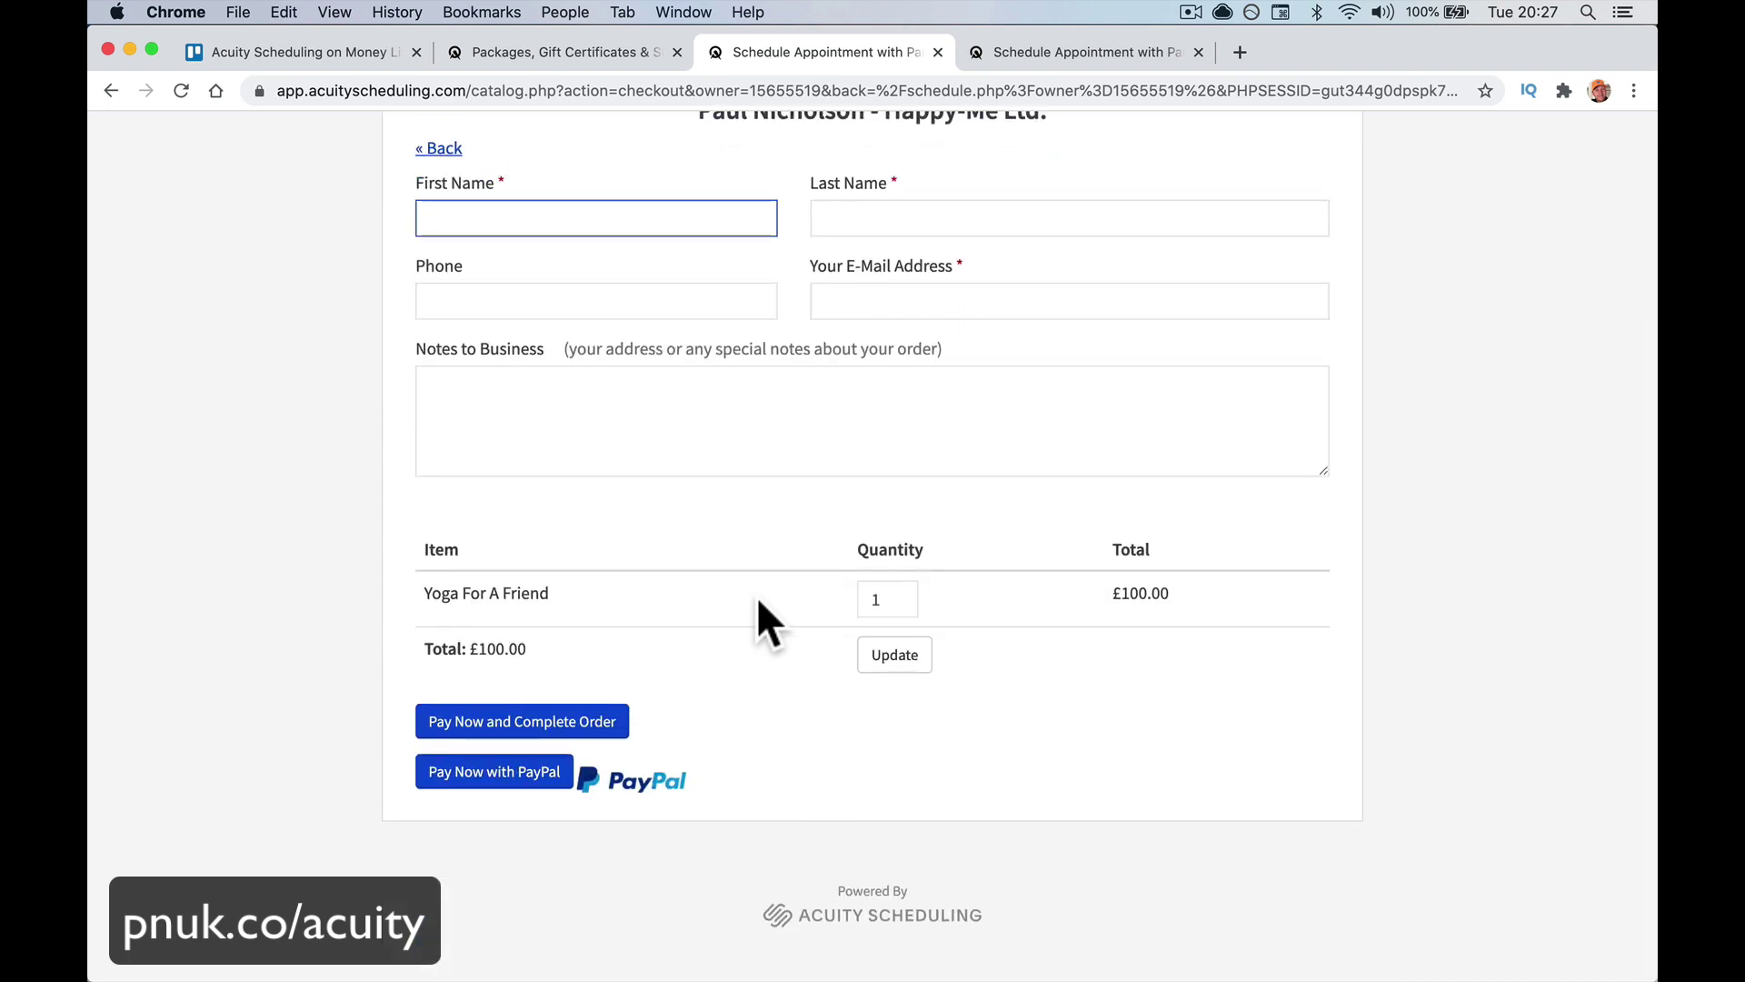
scroll(759, 602, up, 3)
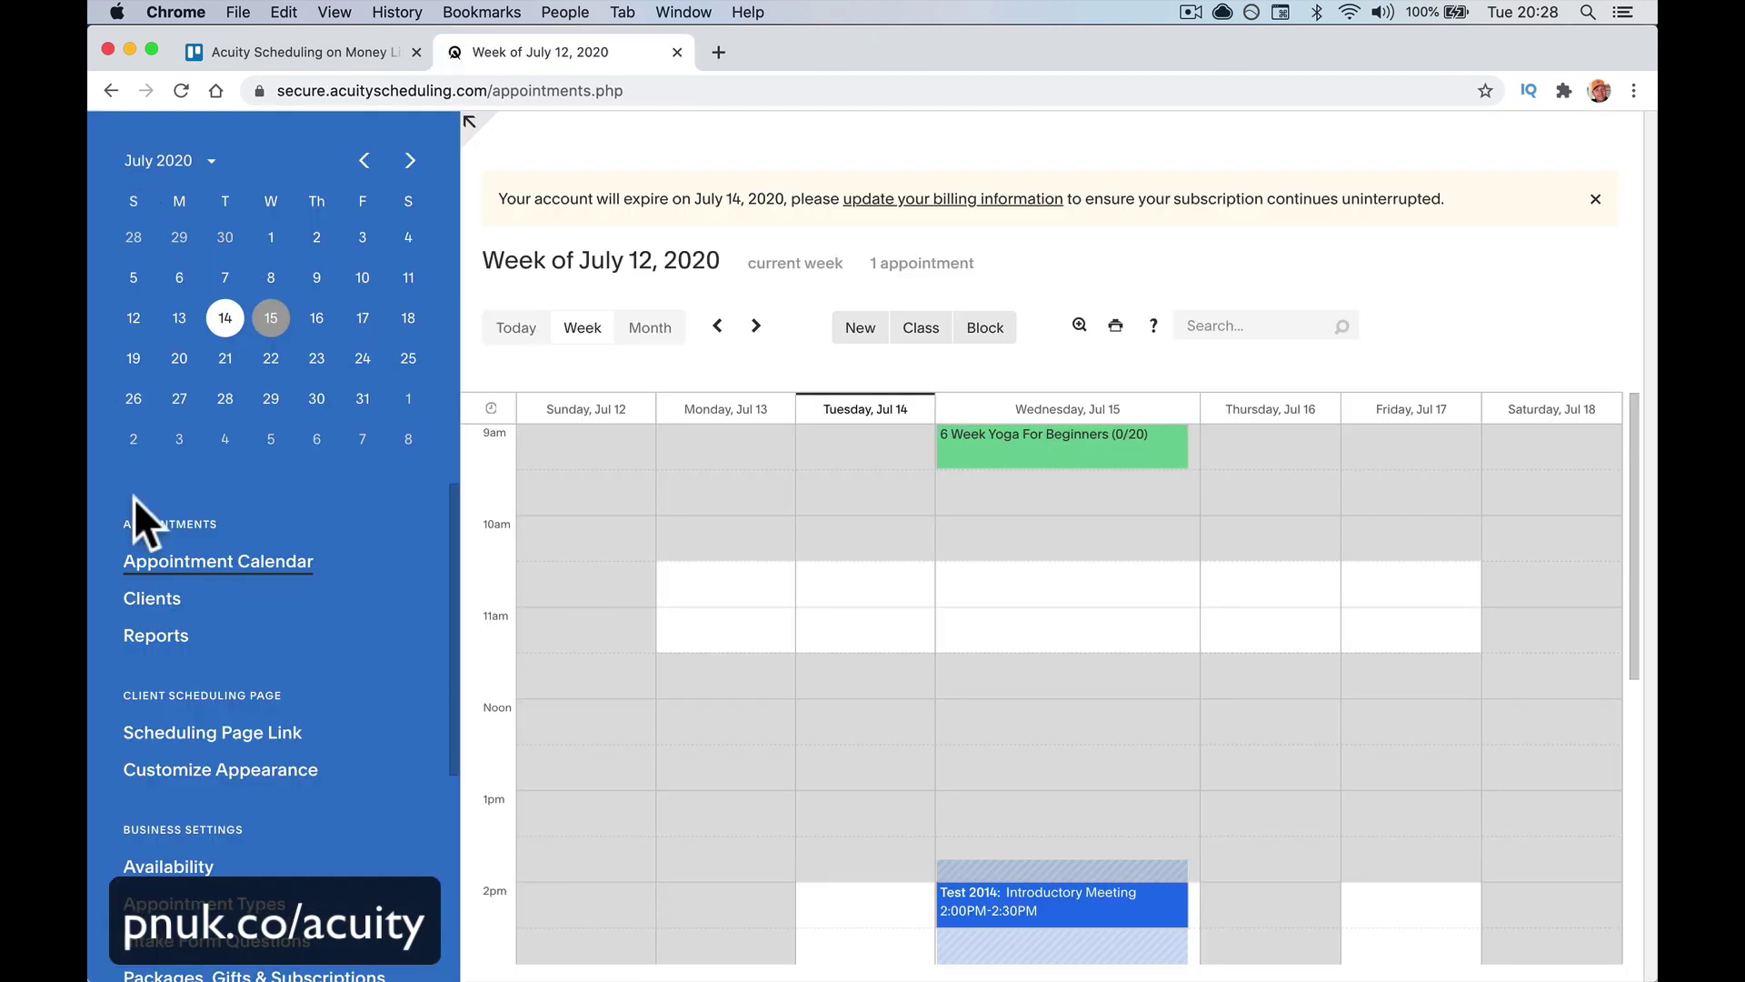
Start a new product coupon under Packages, Gifts & Subscriptions with code YOGAFREE
scroll(222, 800, down, 4)
click(220, 794)
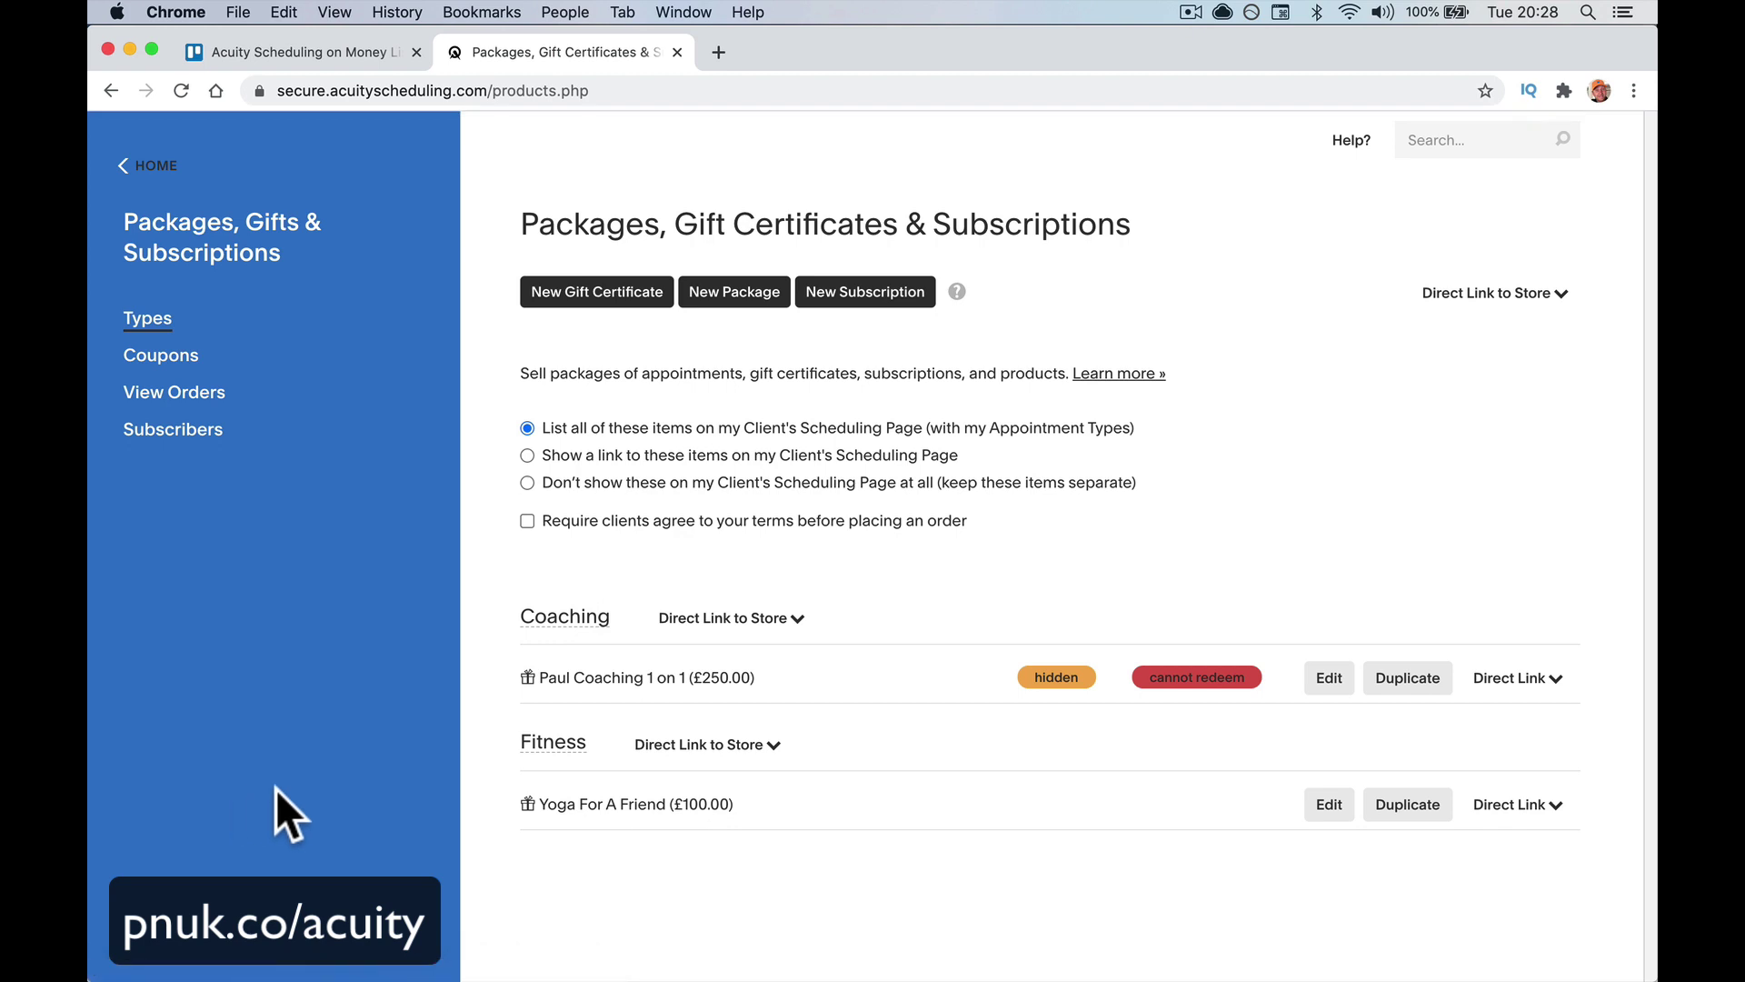
click(186, 357)
click(638, 332)
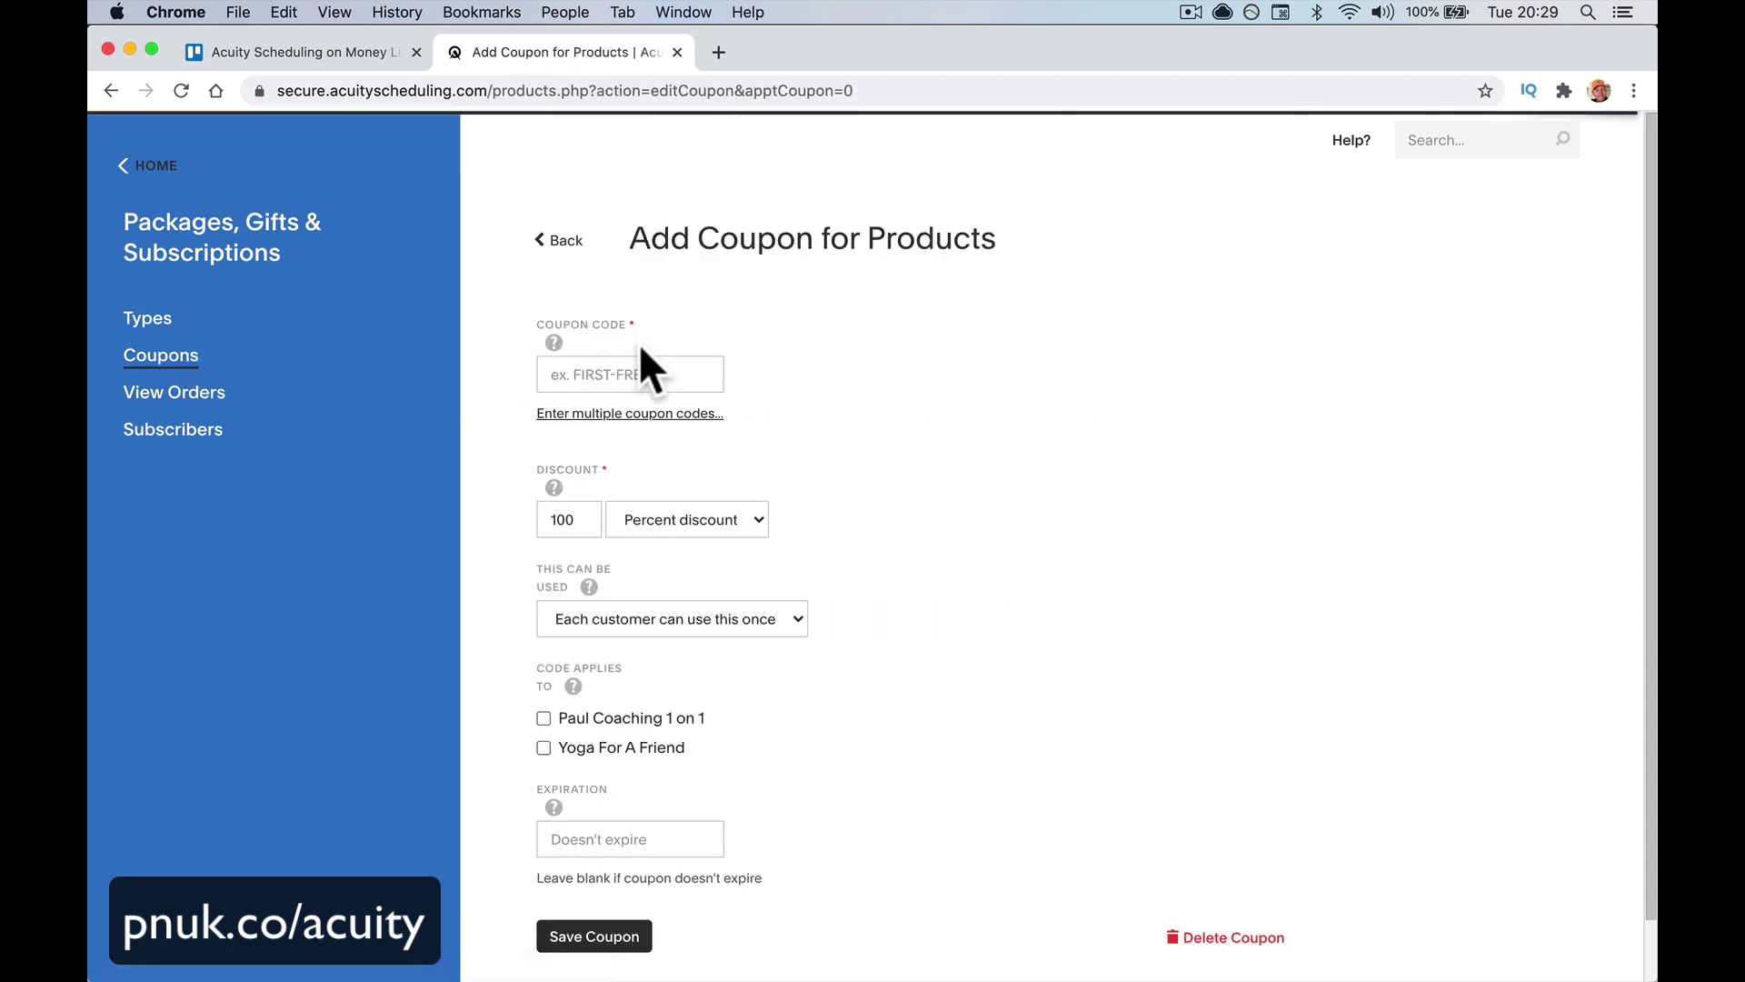
click(630, 374)
text(YOGAT)
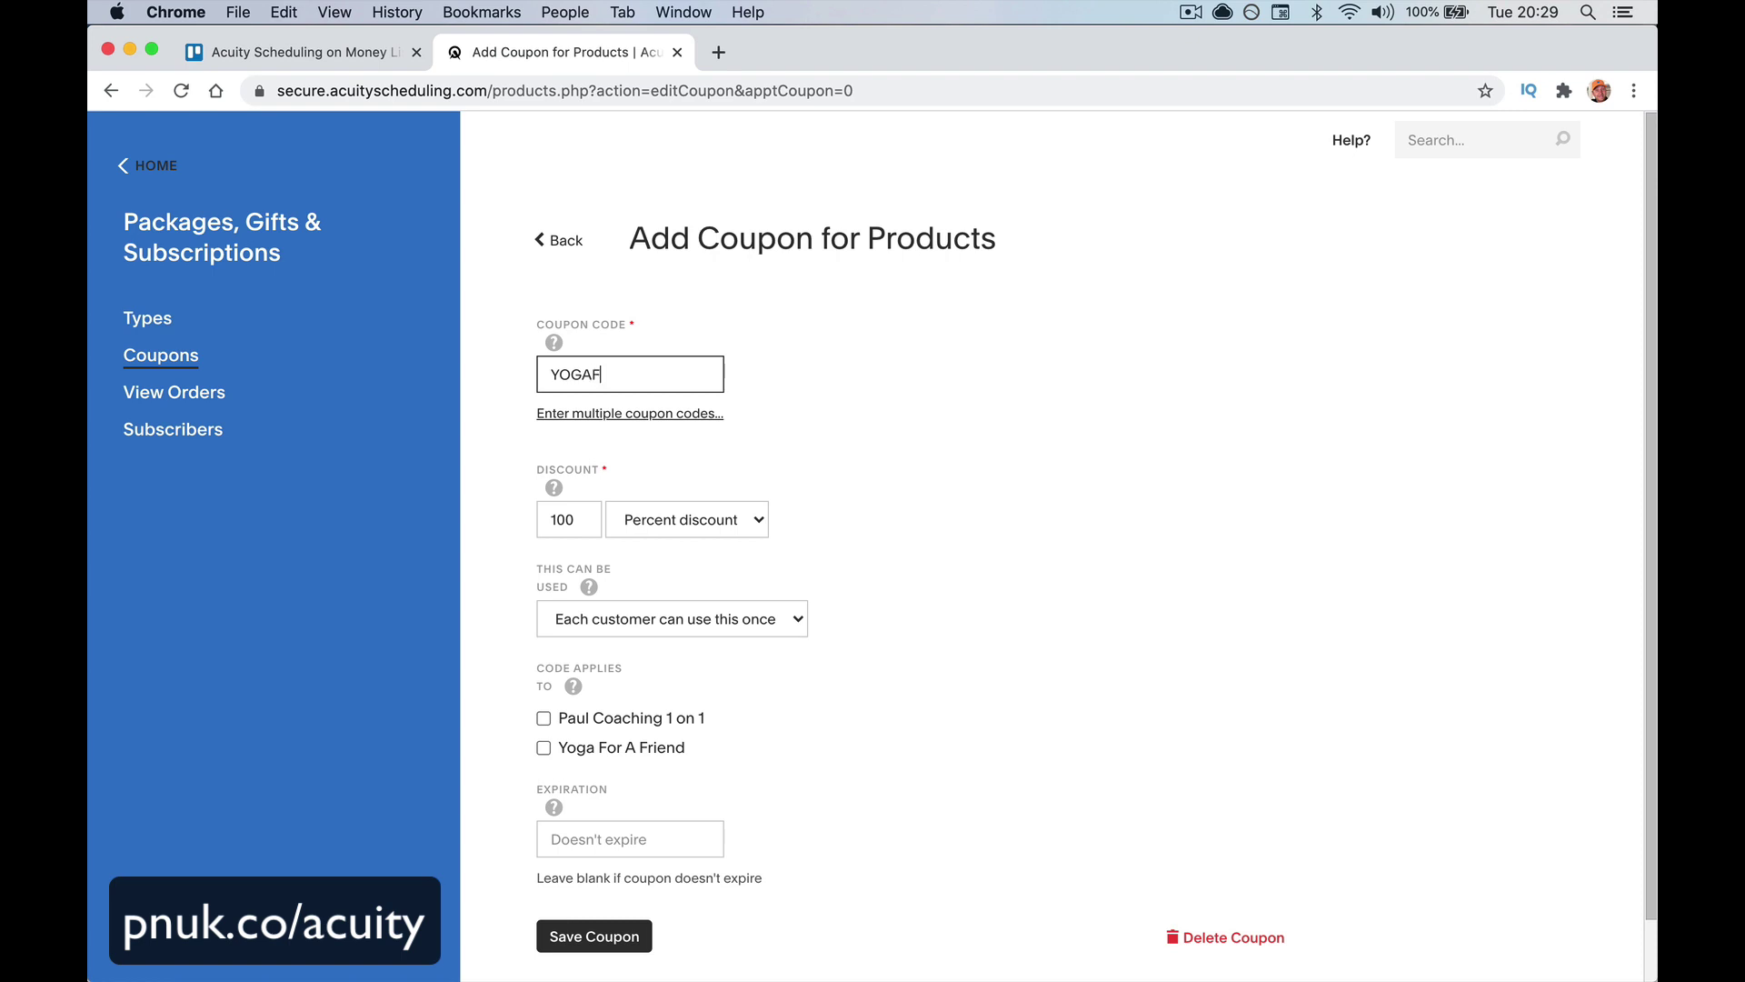
text(REE)
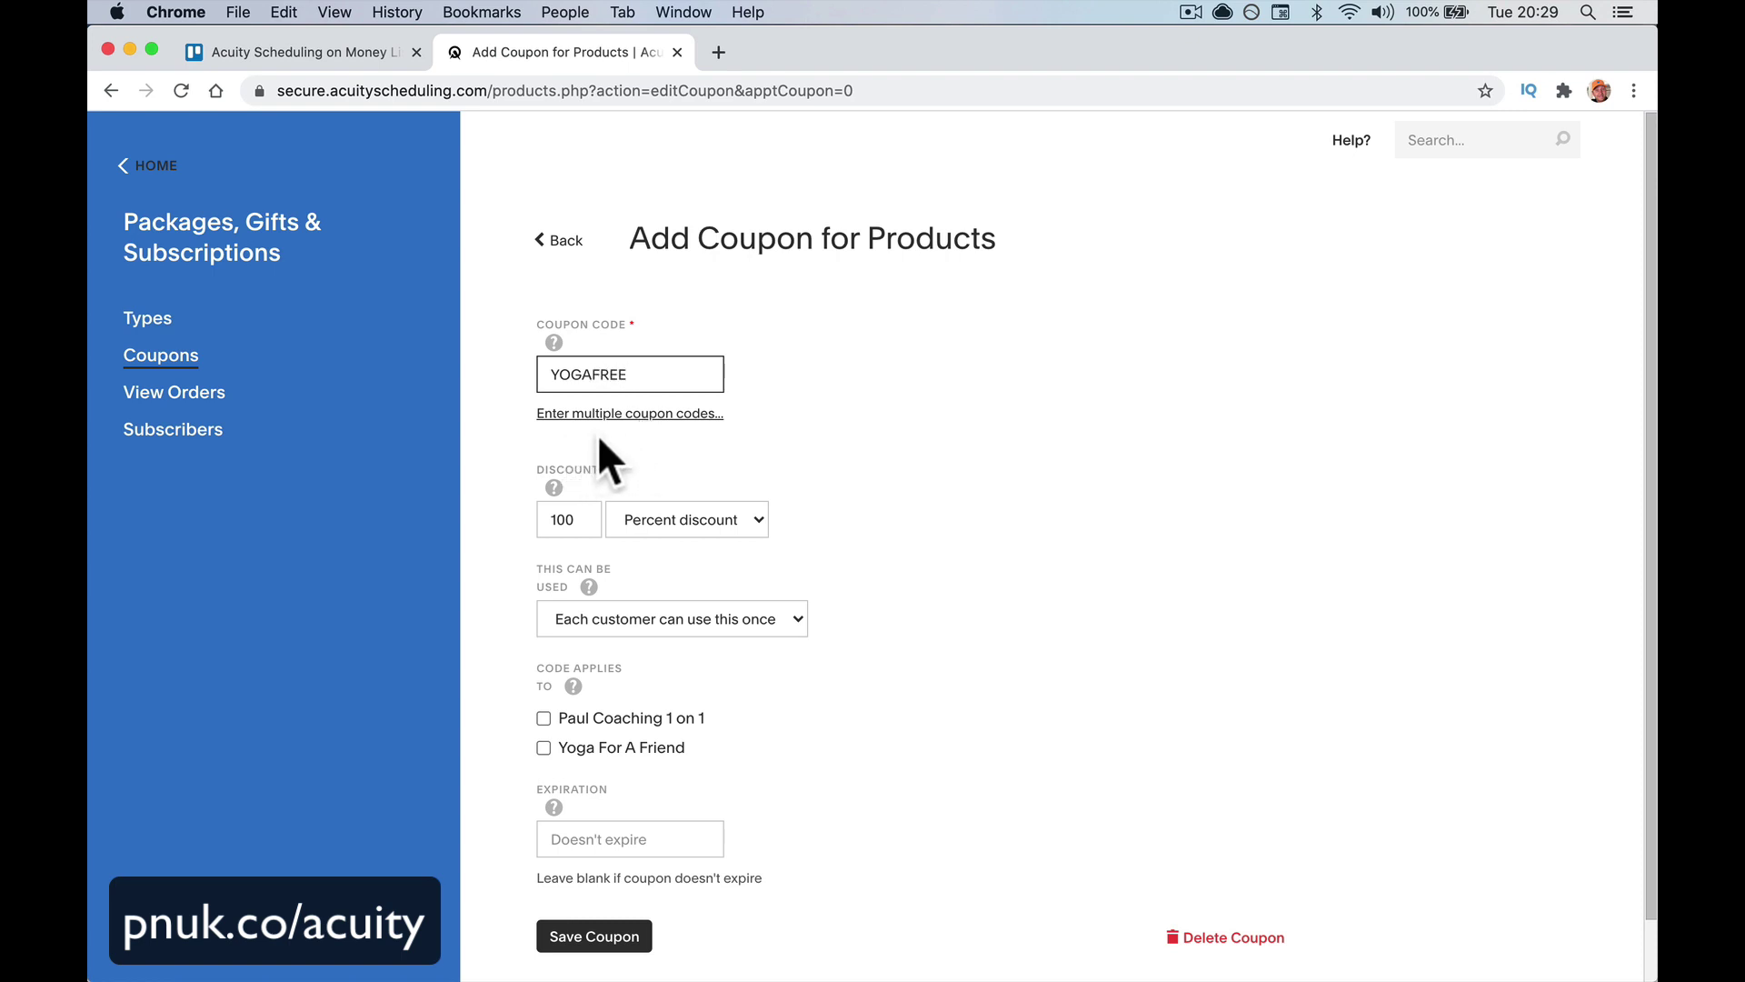
Make the coupon 100 percent off, once per customer, for Yoga For A Friend, and save
scroll(645, 439, down, 2)
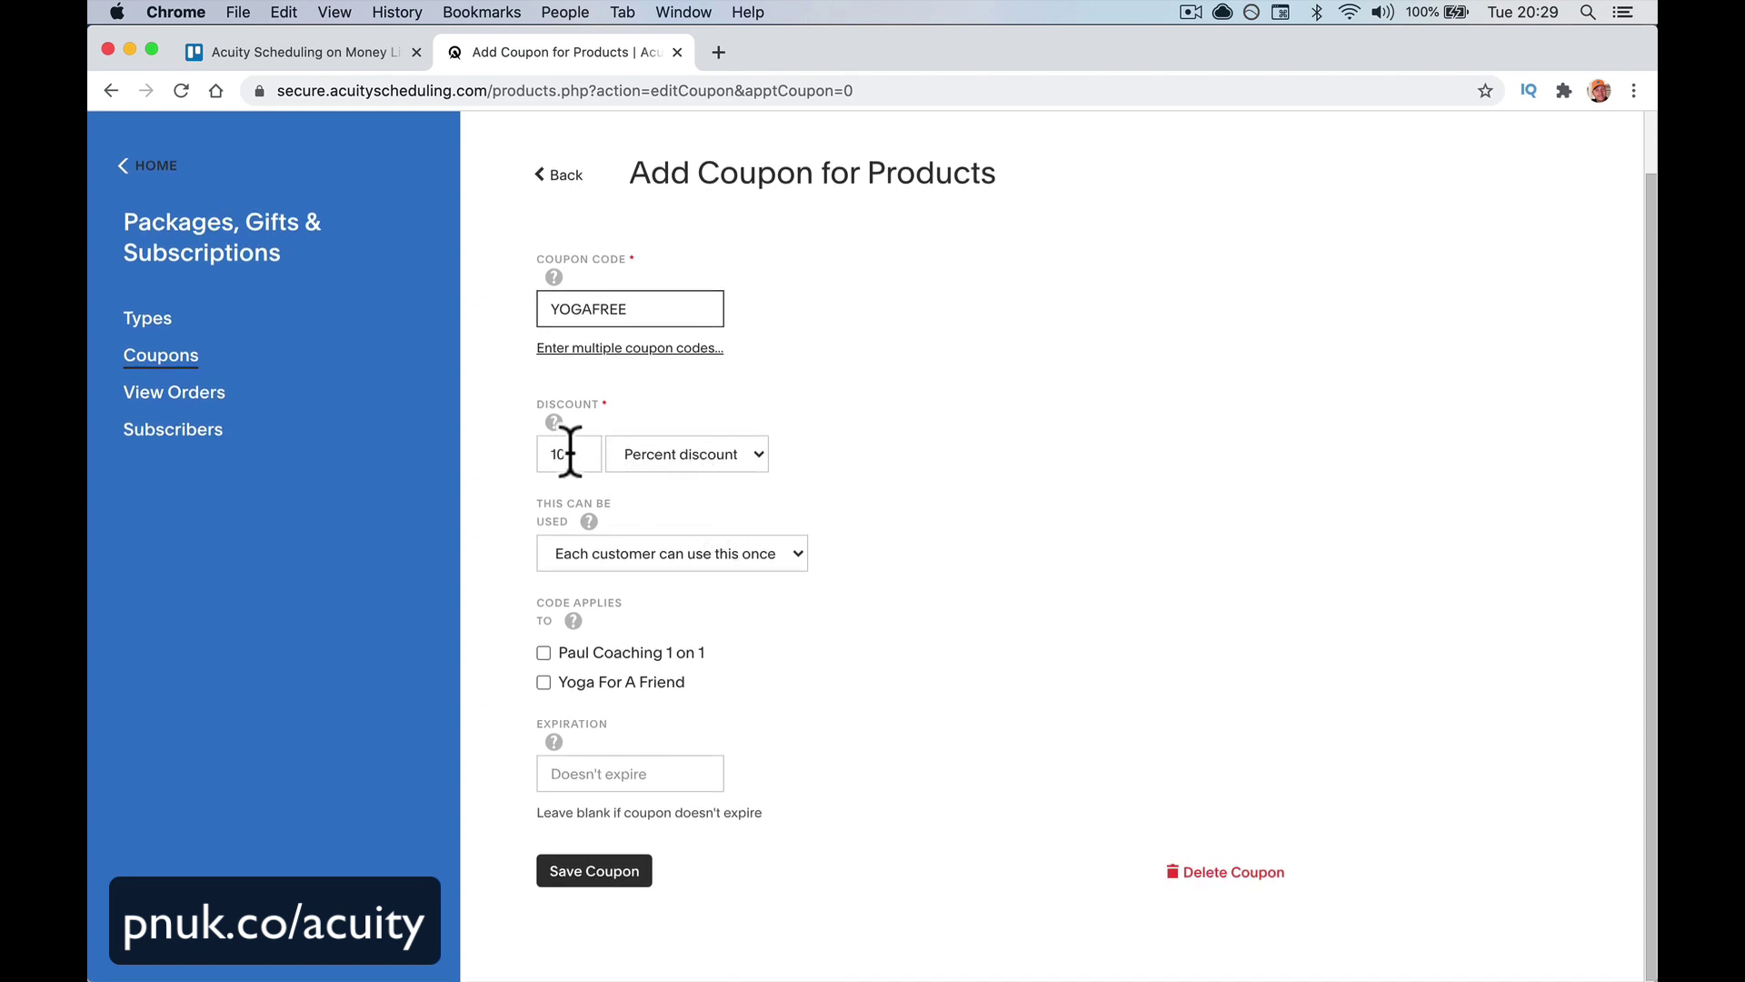
click(702, 446)
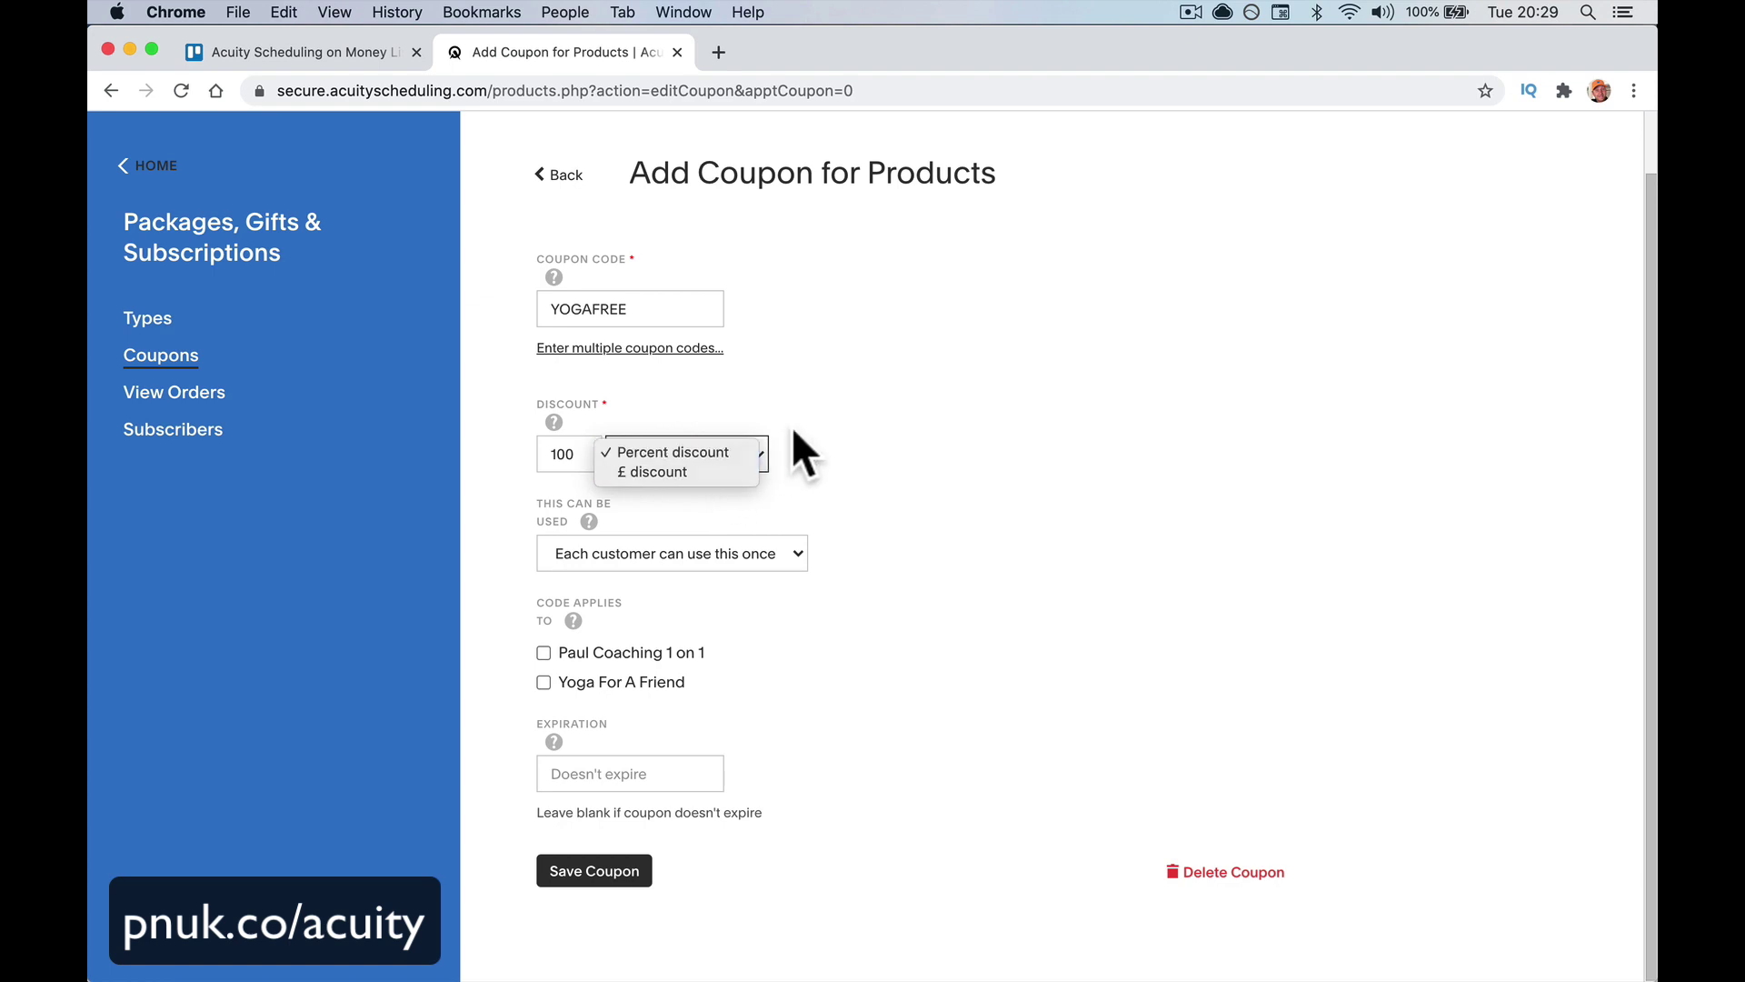
click(804, 477)
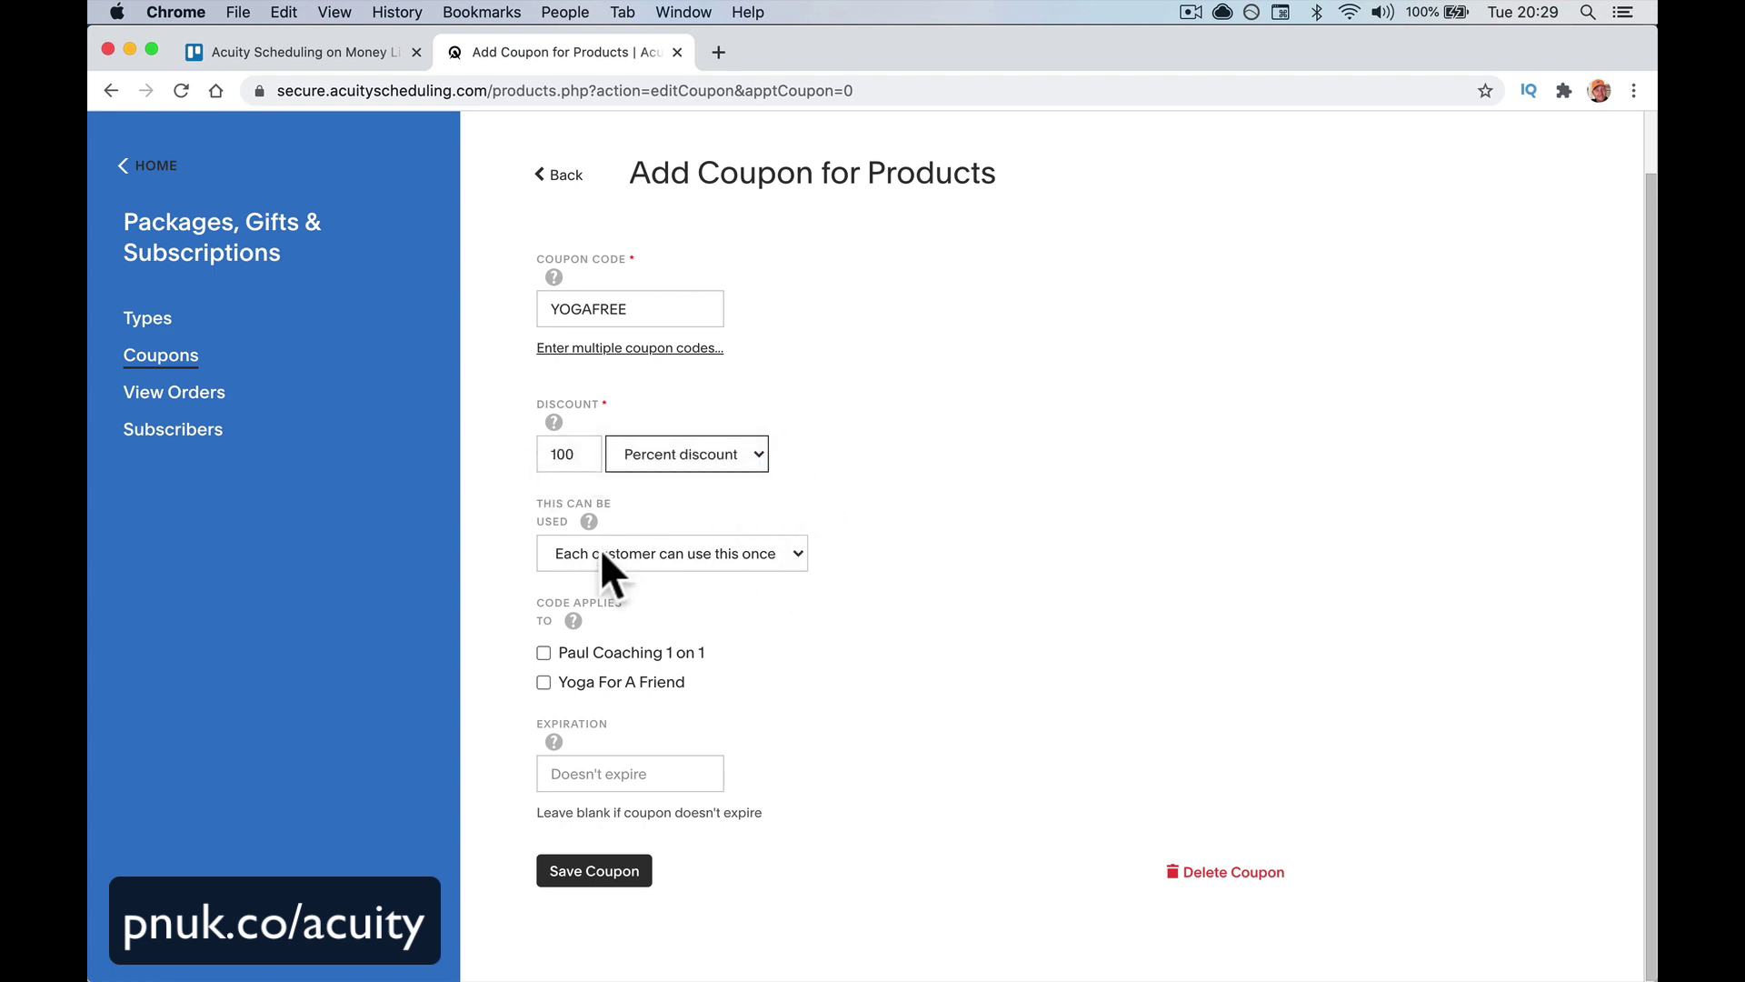
click(750, 555)
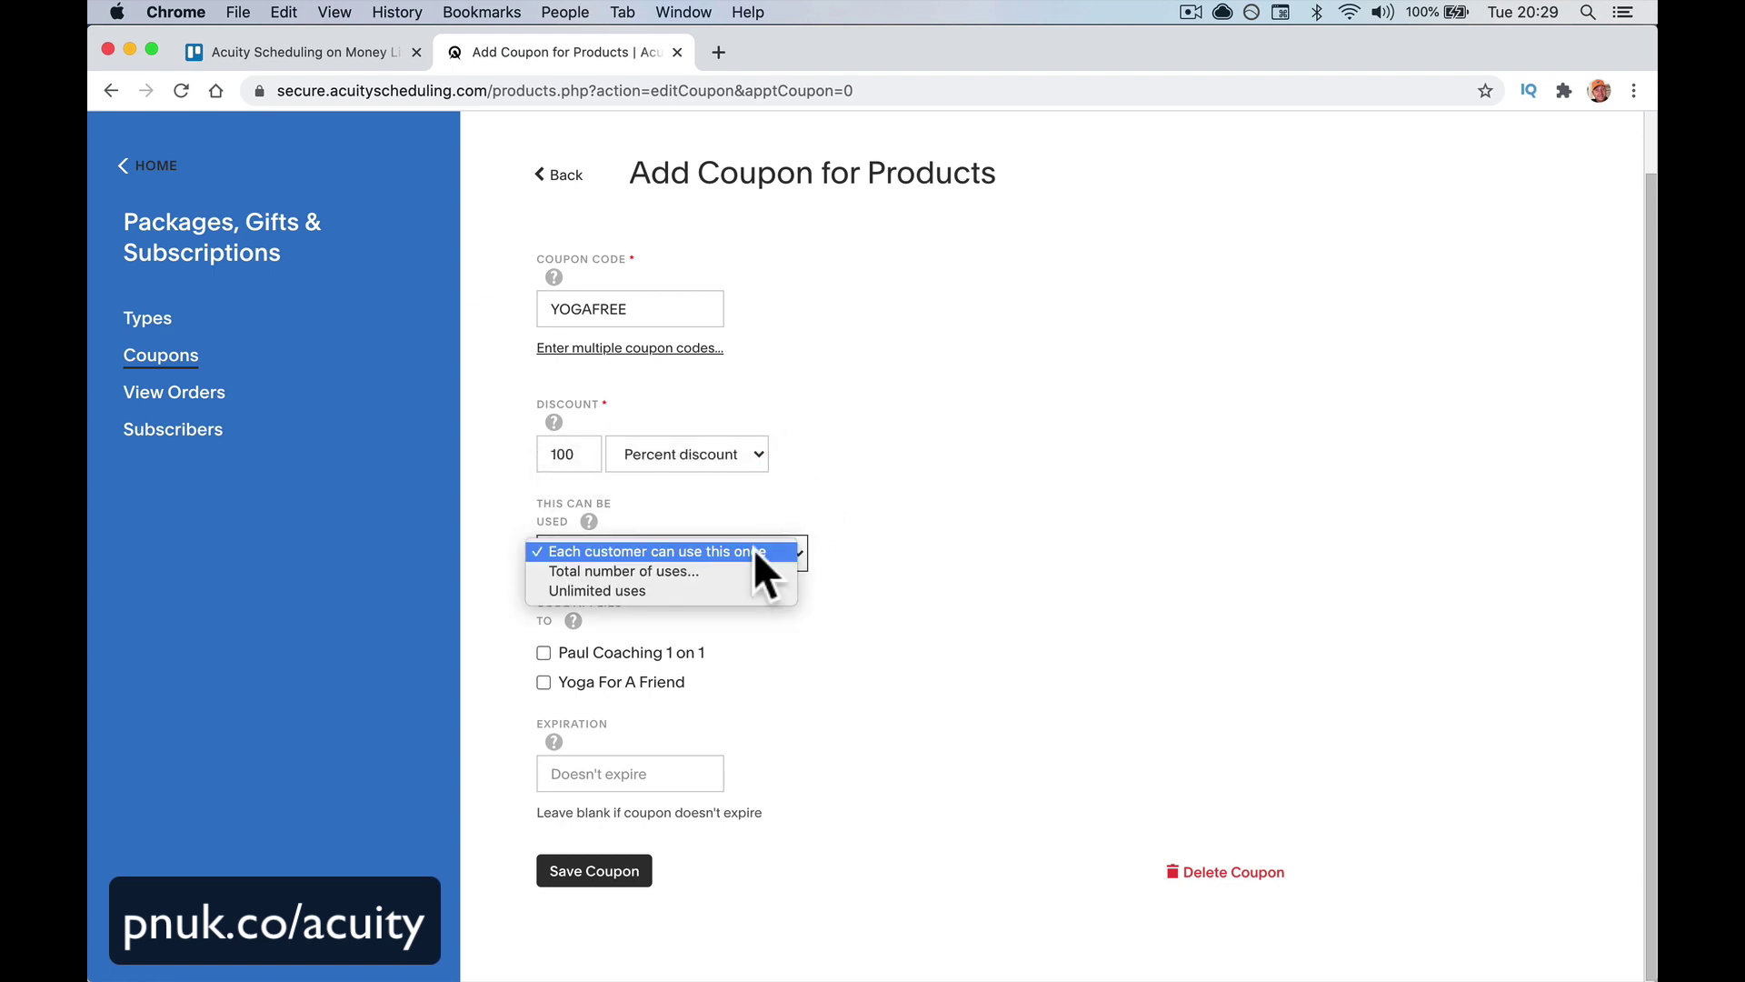
click(754, 551)
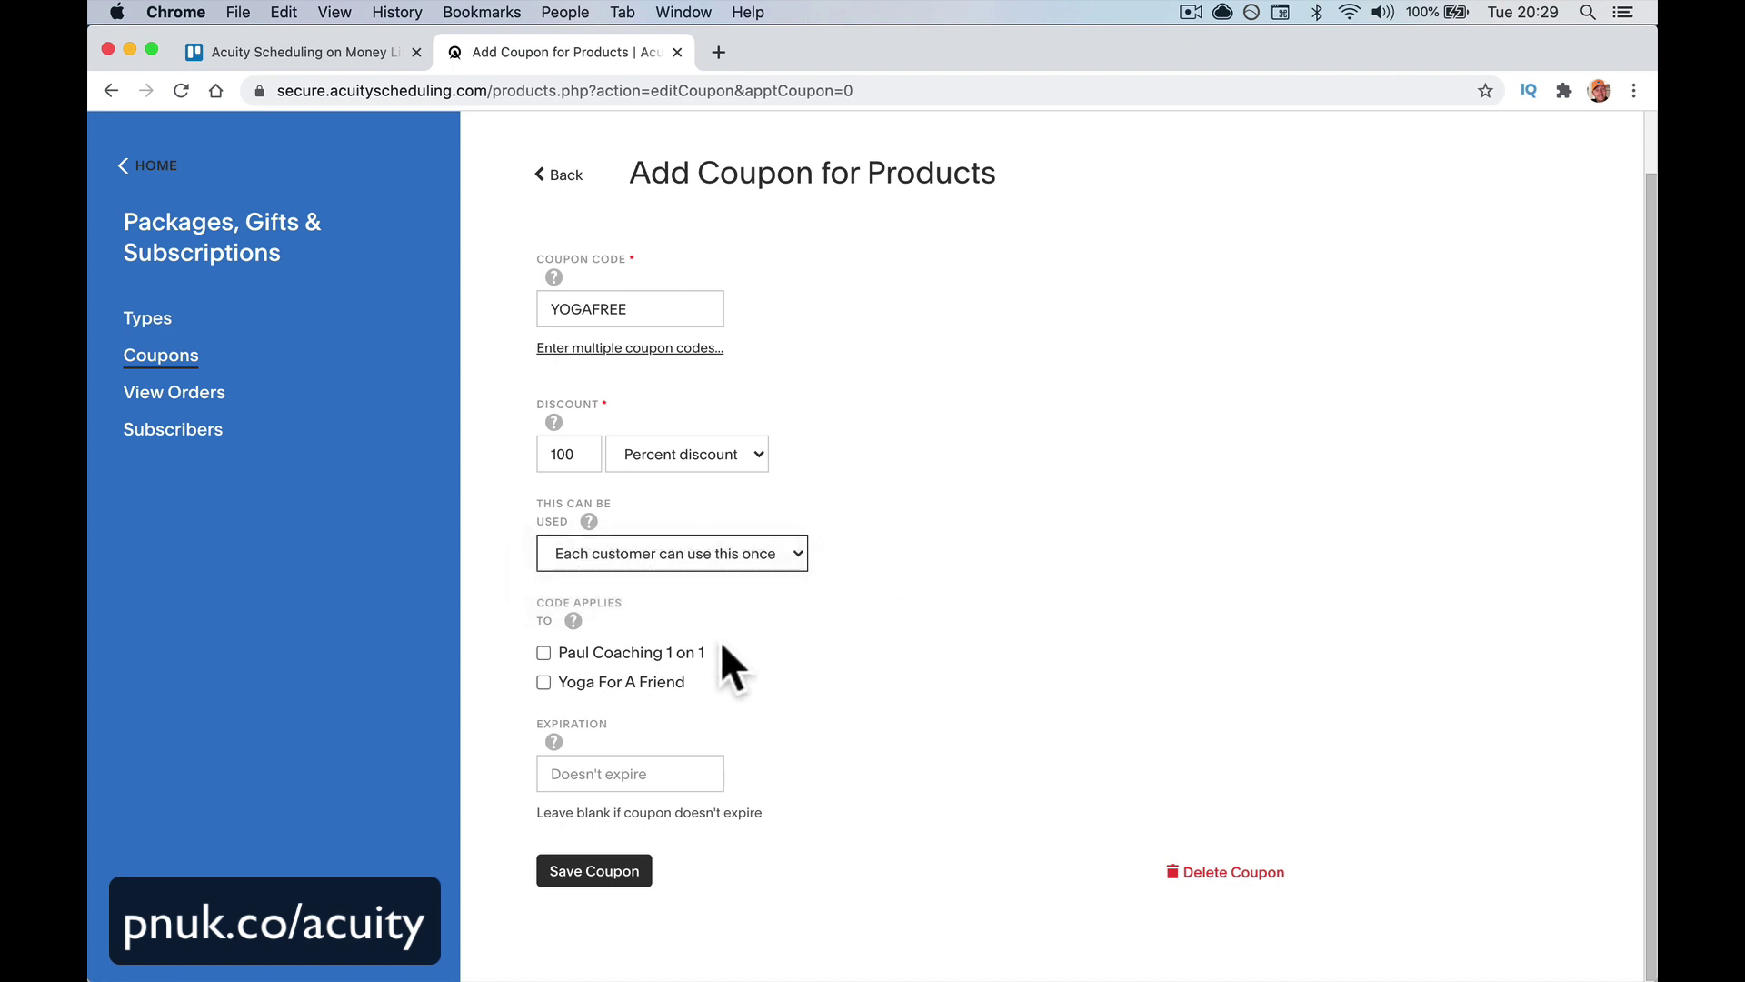
click(642, 686)
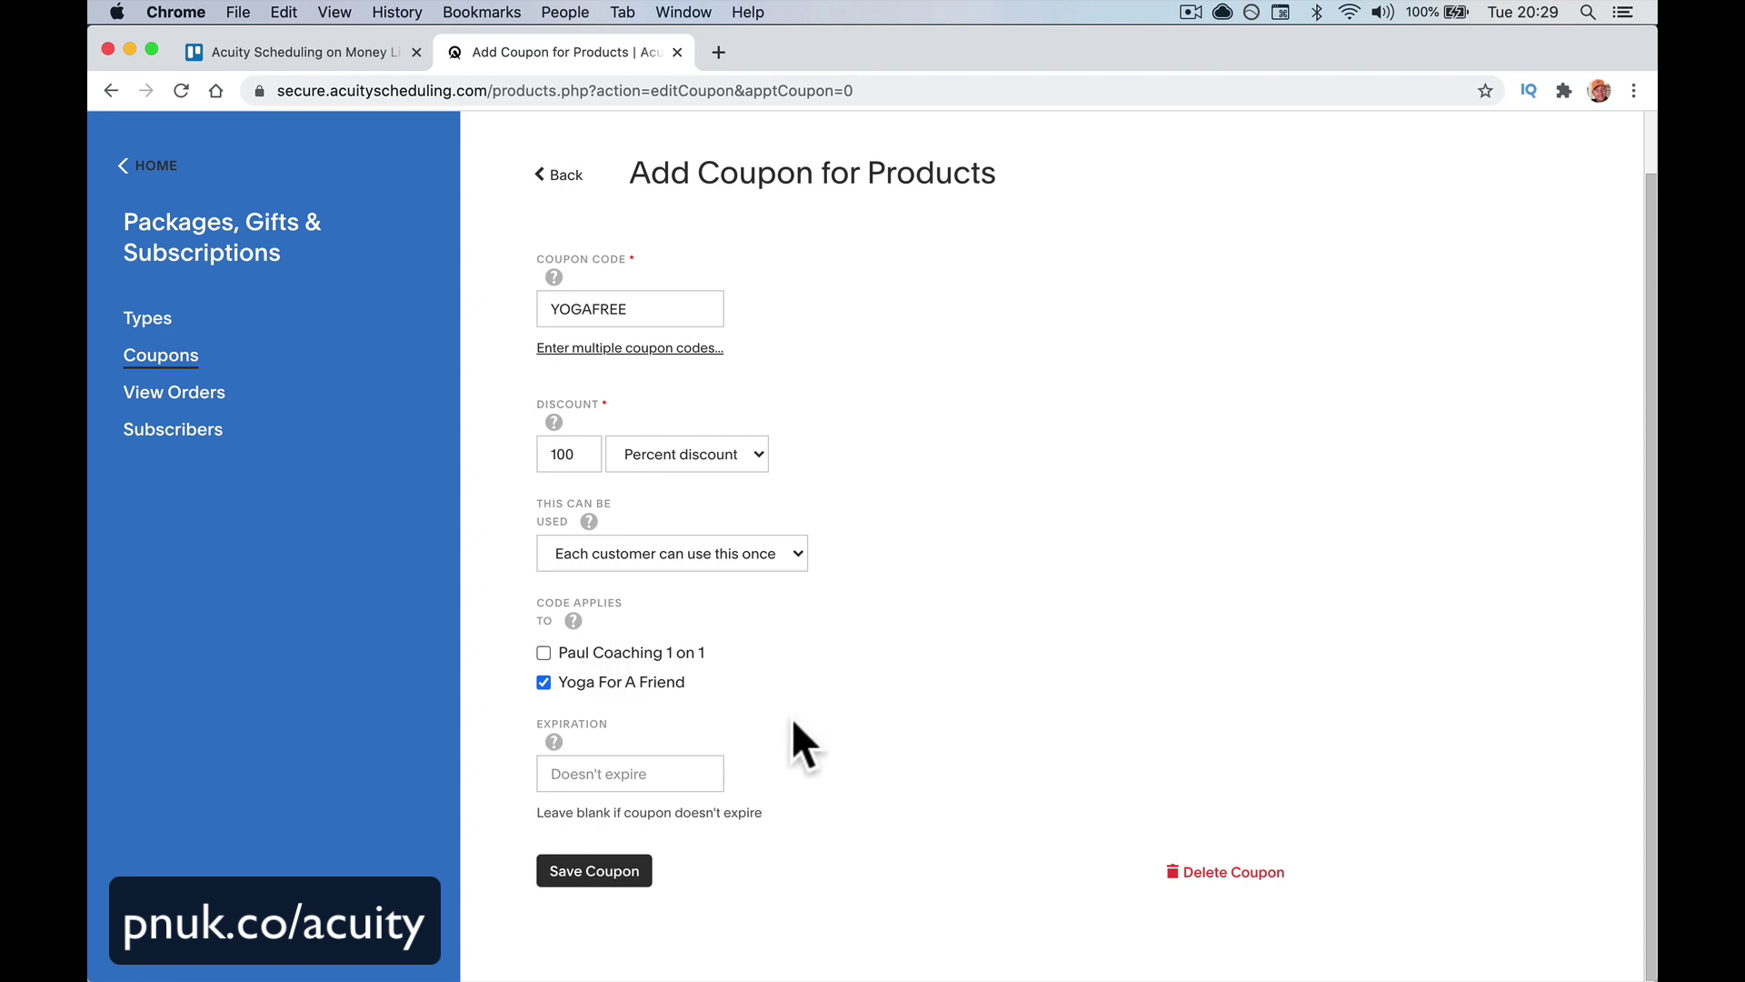
click(605, 879)
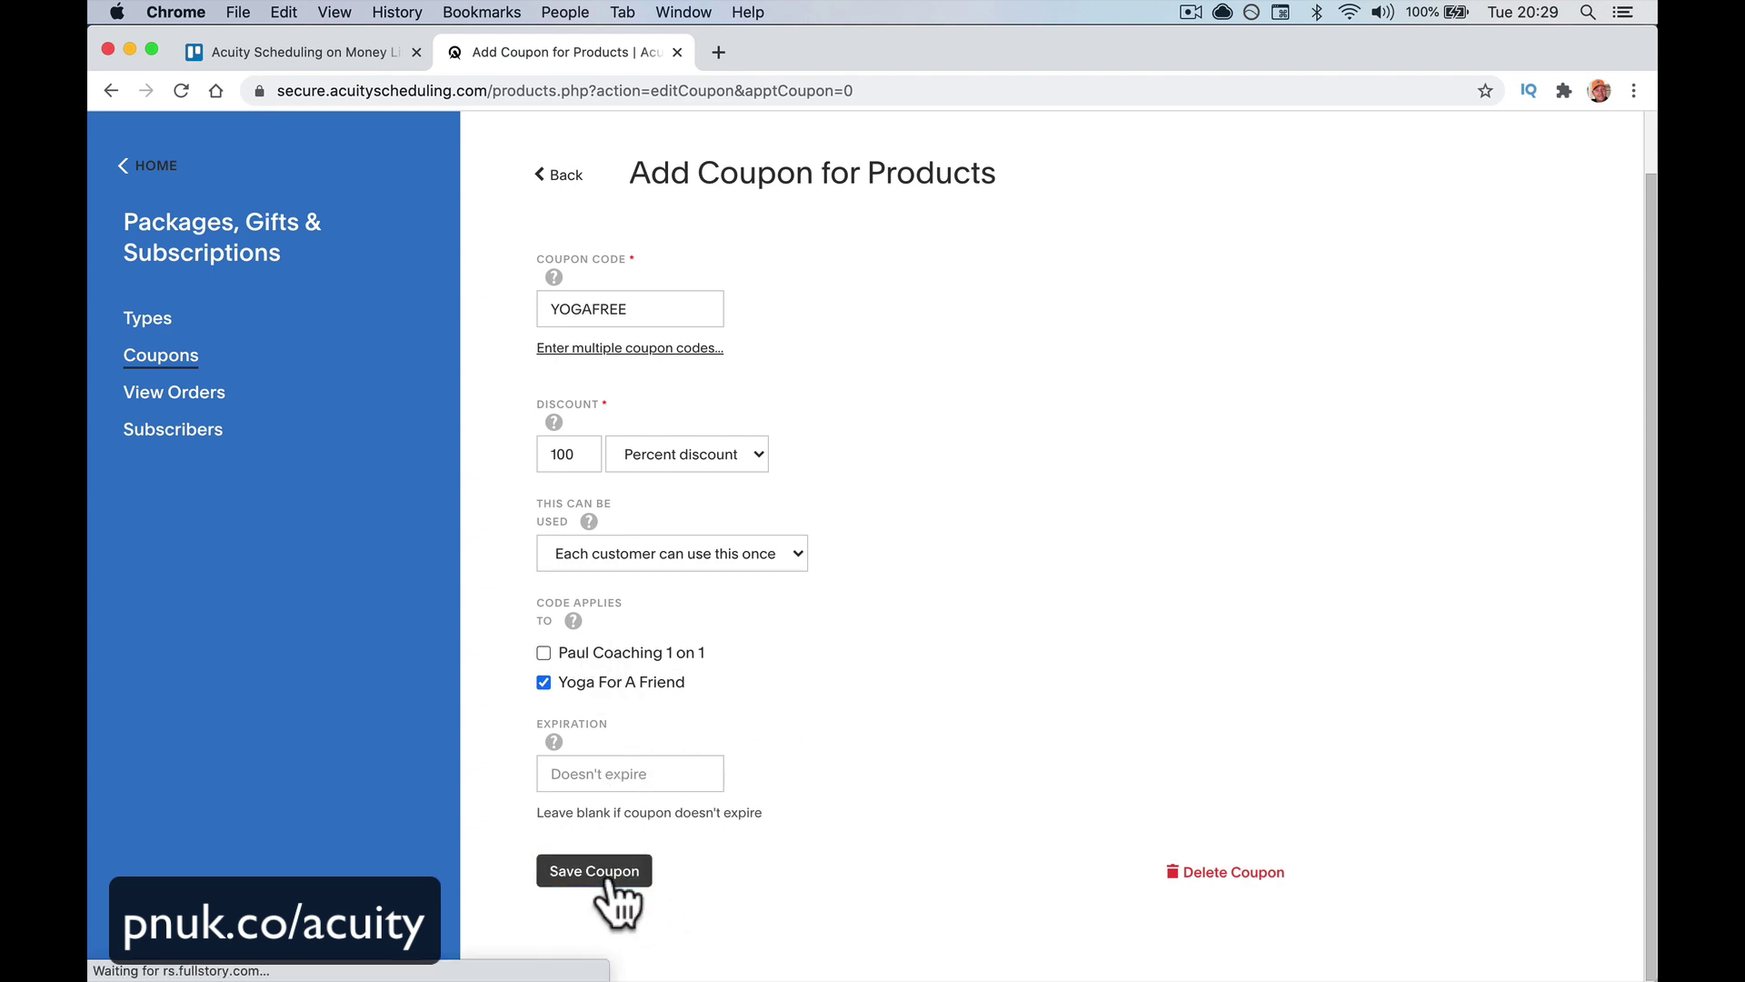
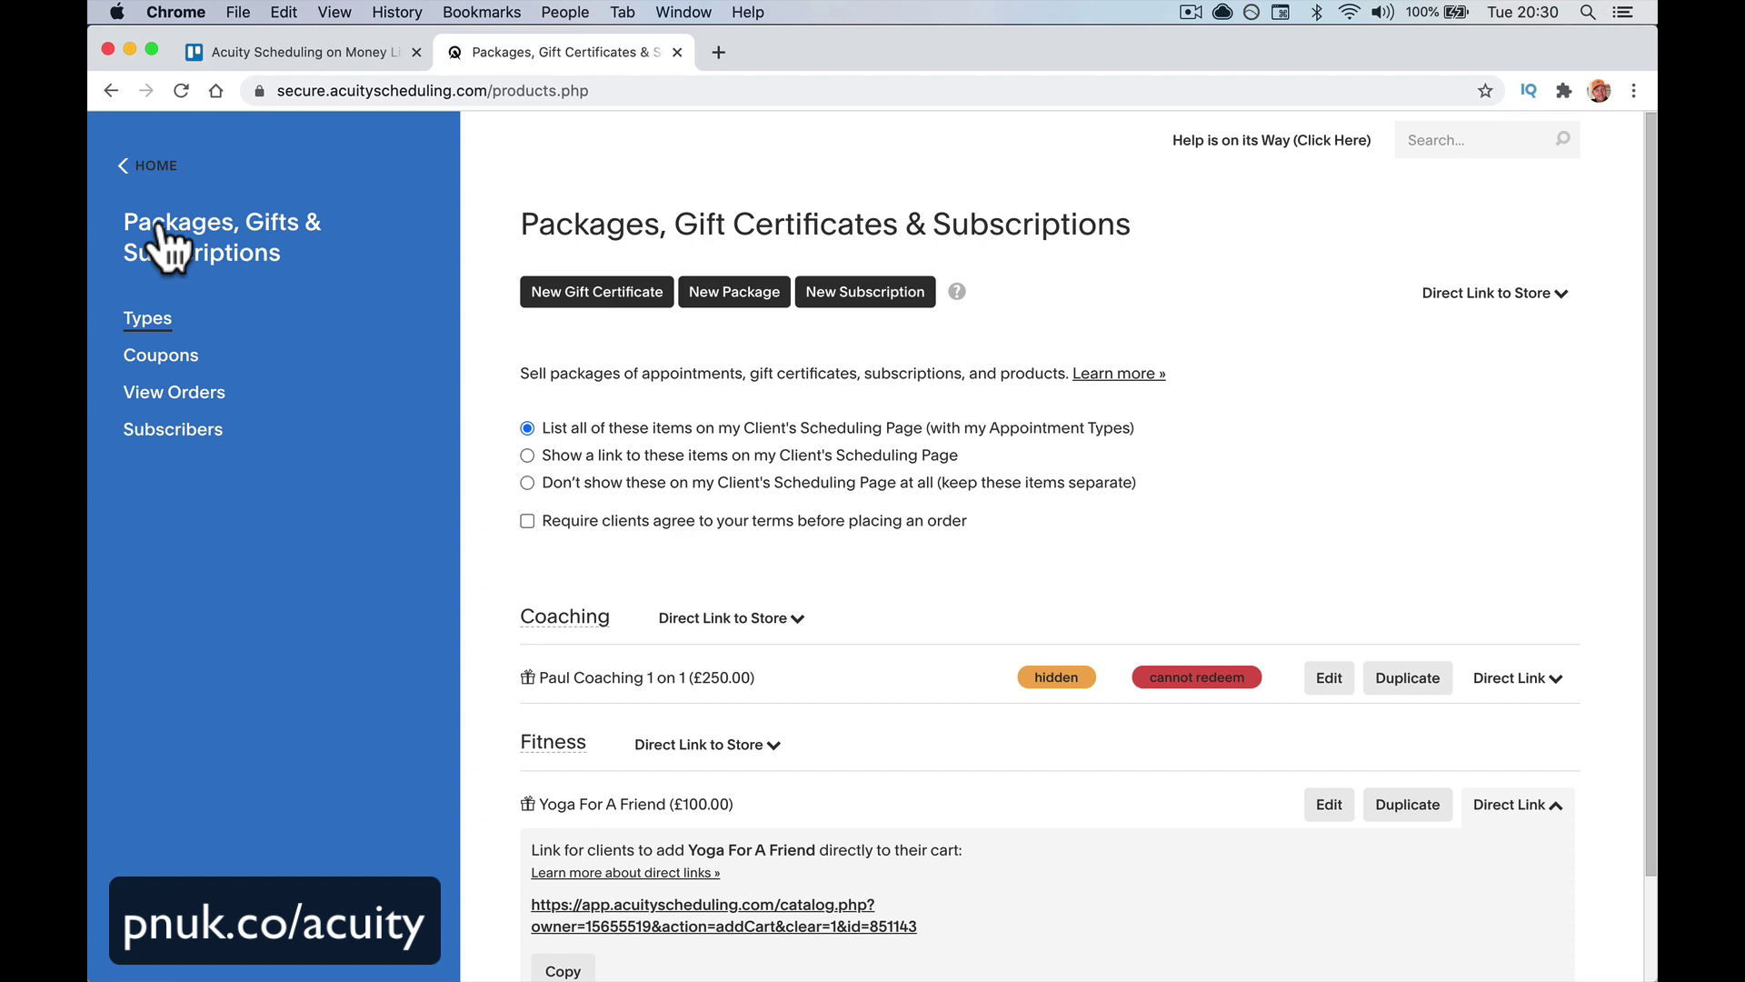
Load the client-facing Acuity scheduling page in a new tab and scroll to the Fitness section
scroll(556, 535, down, 1)
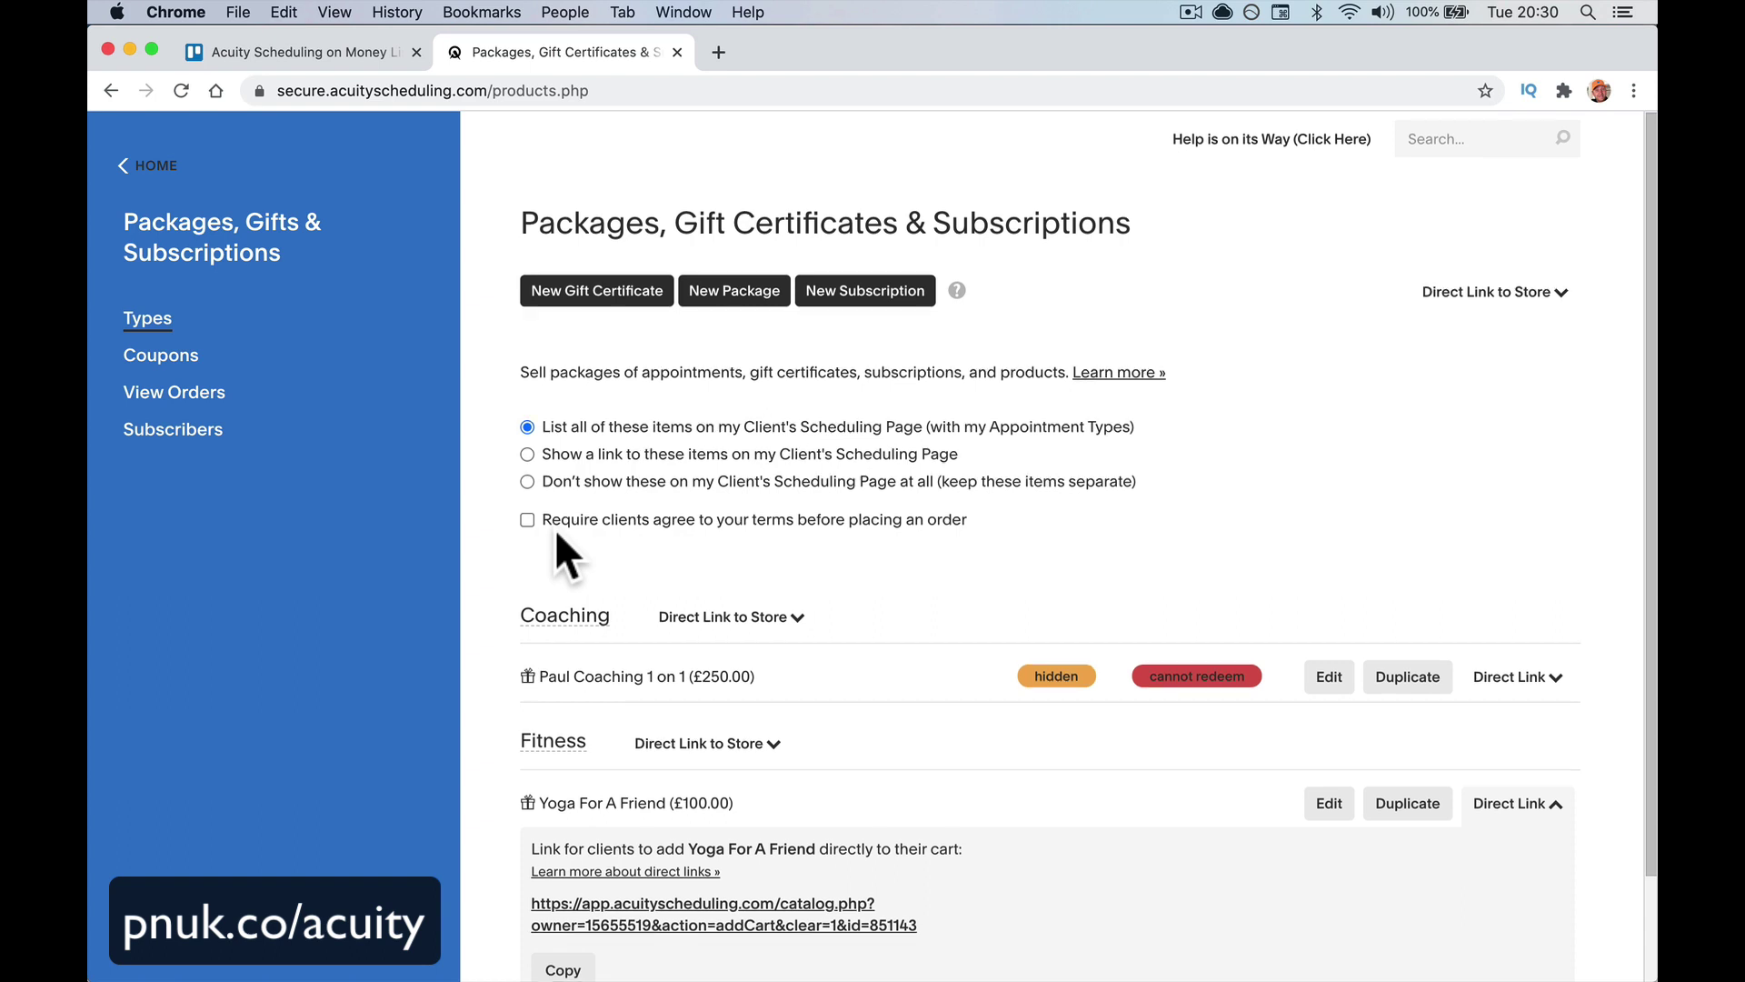
scroll(554, 527, down, 3)
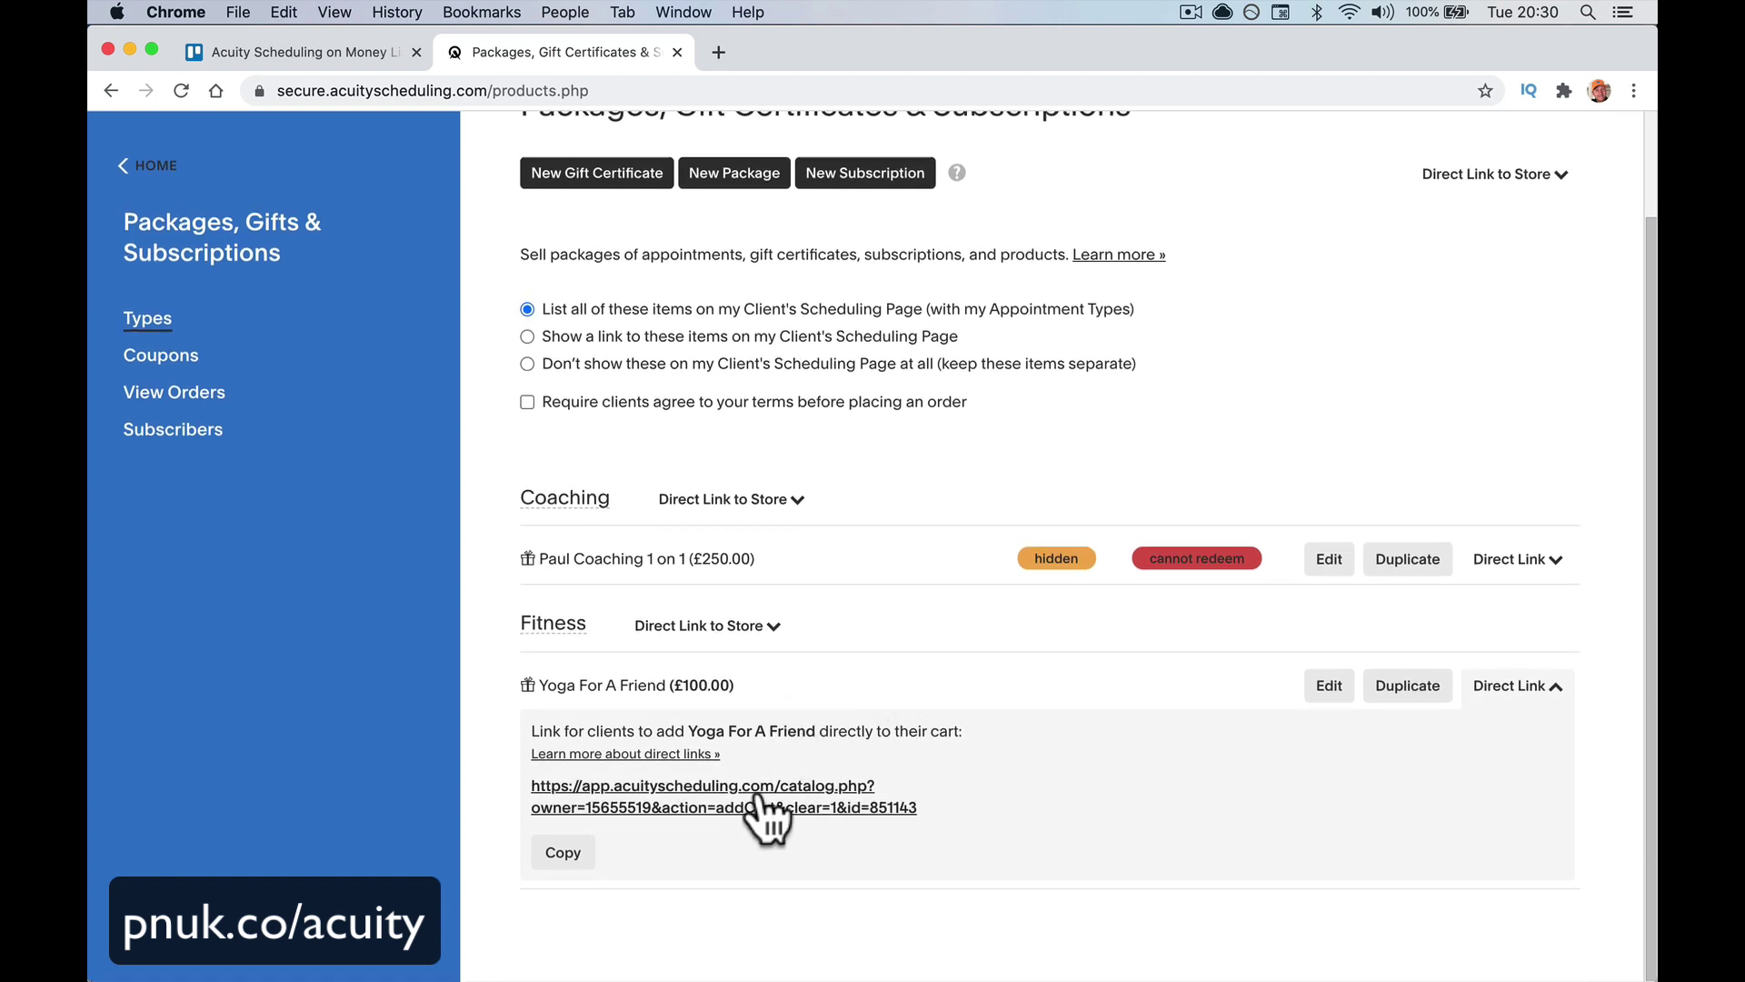
click(718, 55)
text(paulnicholson.com)
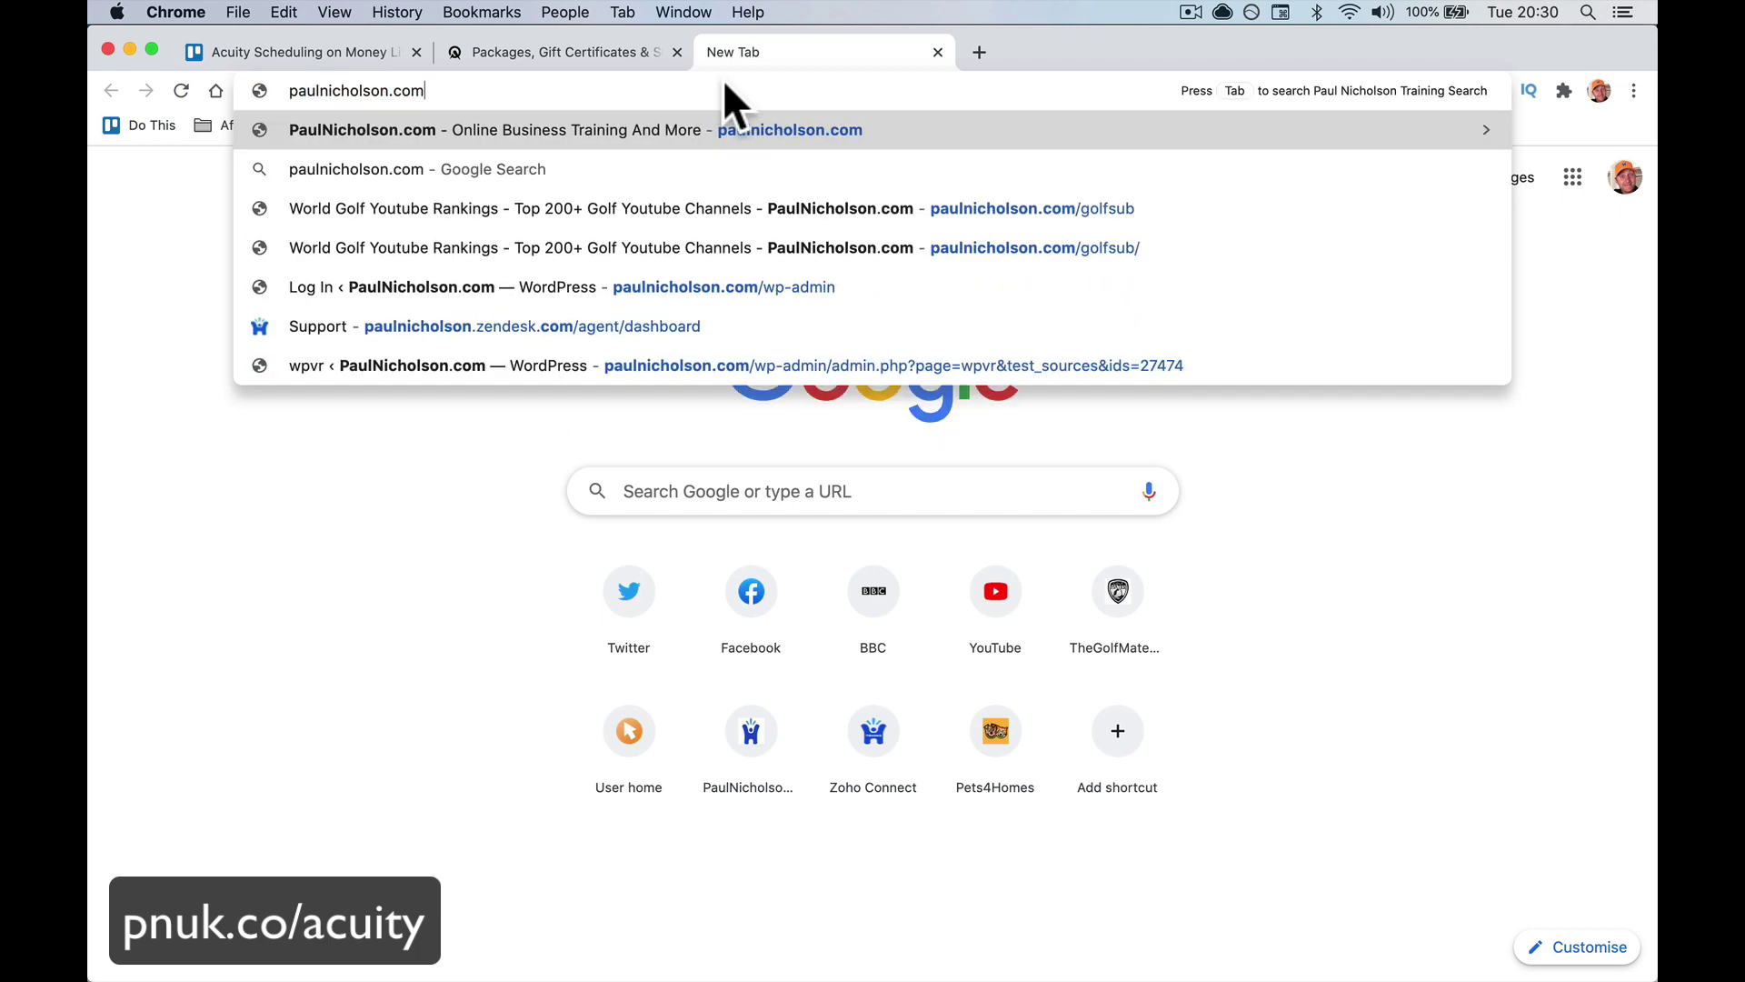
key(BackSpace)
key(BackSpace)
key(BackSpace)
text(as.me/)
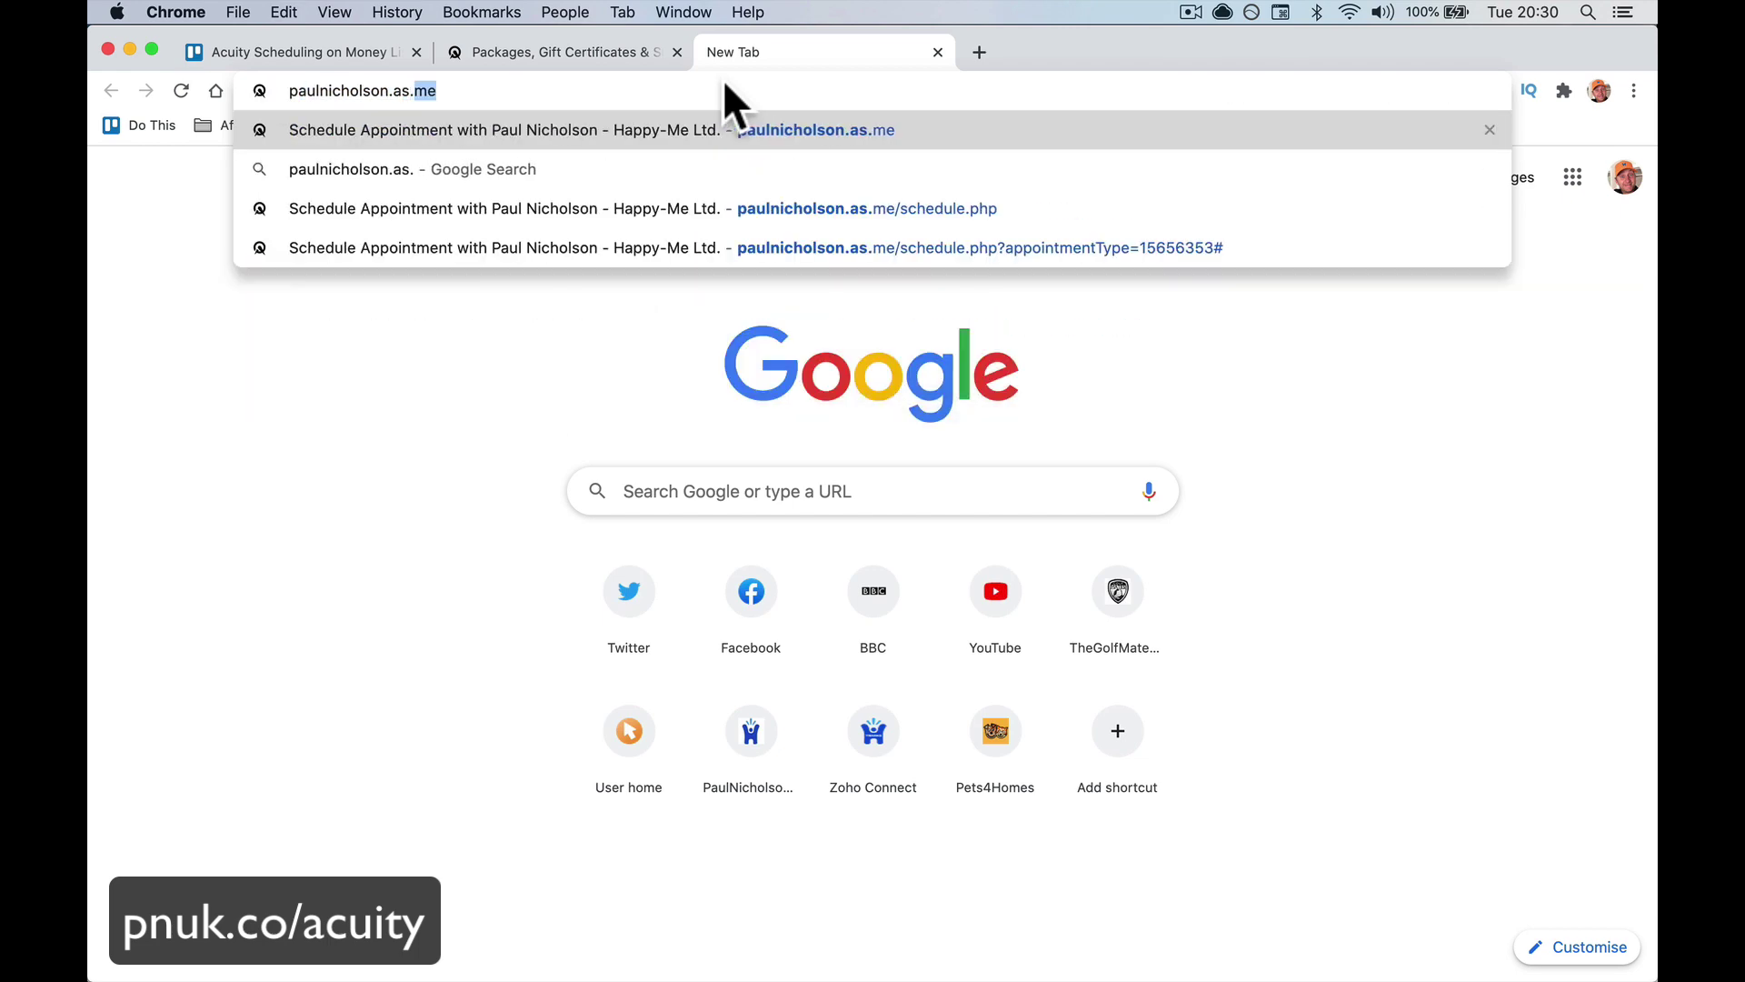
key(Return)
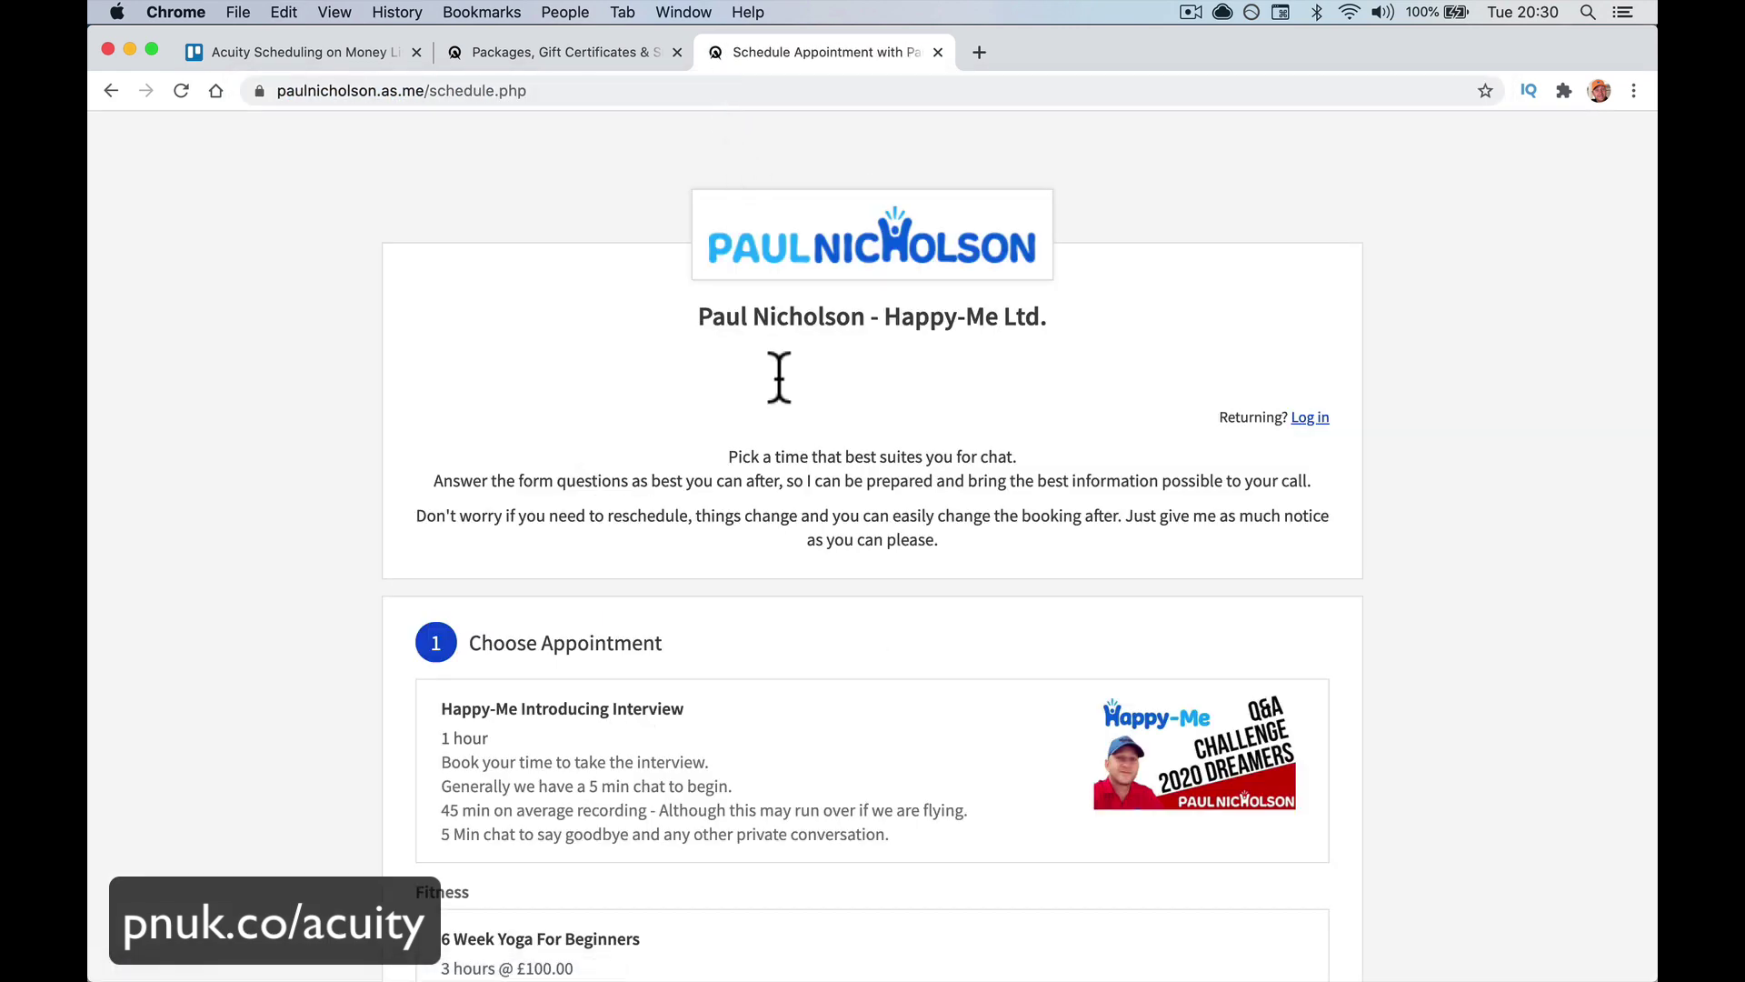
scroll(789, 428, down, 10)
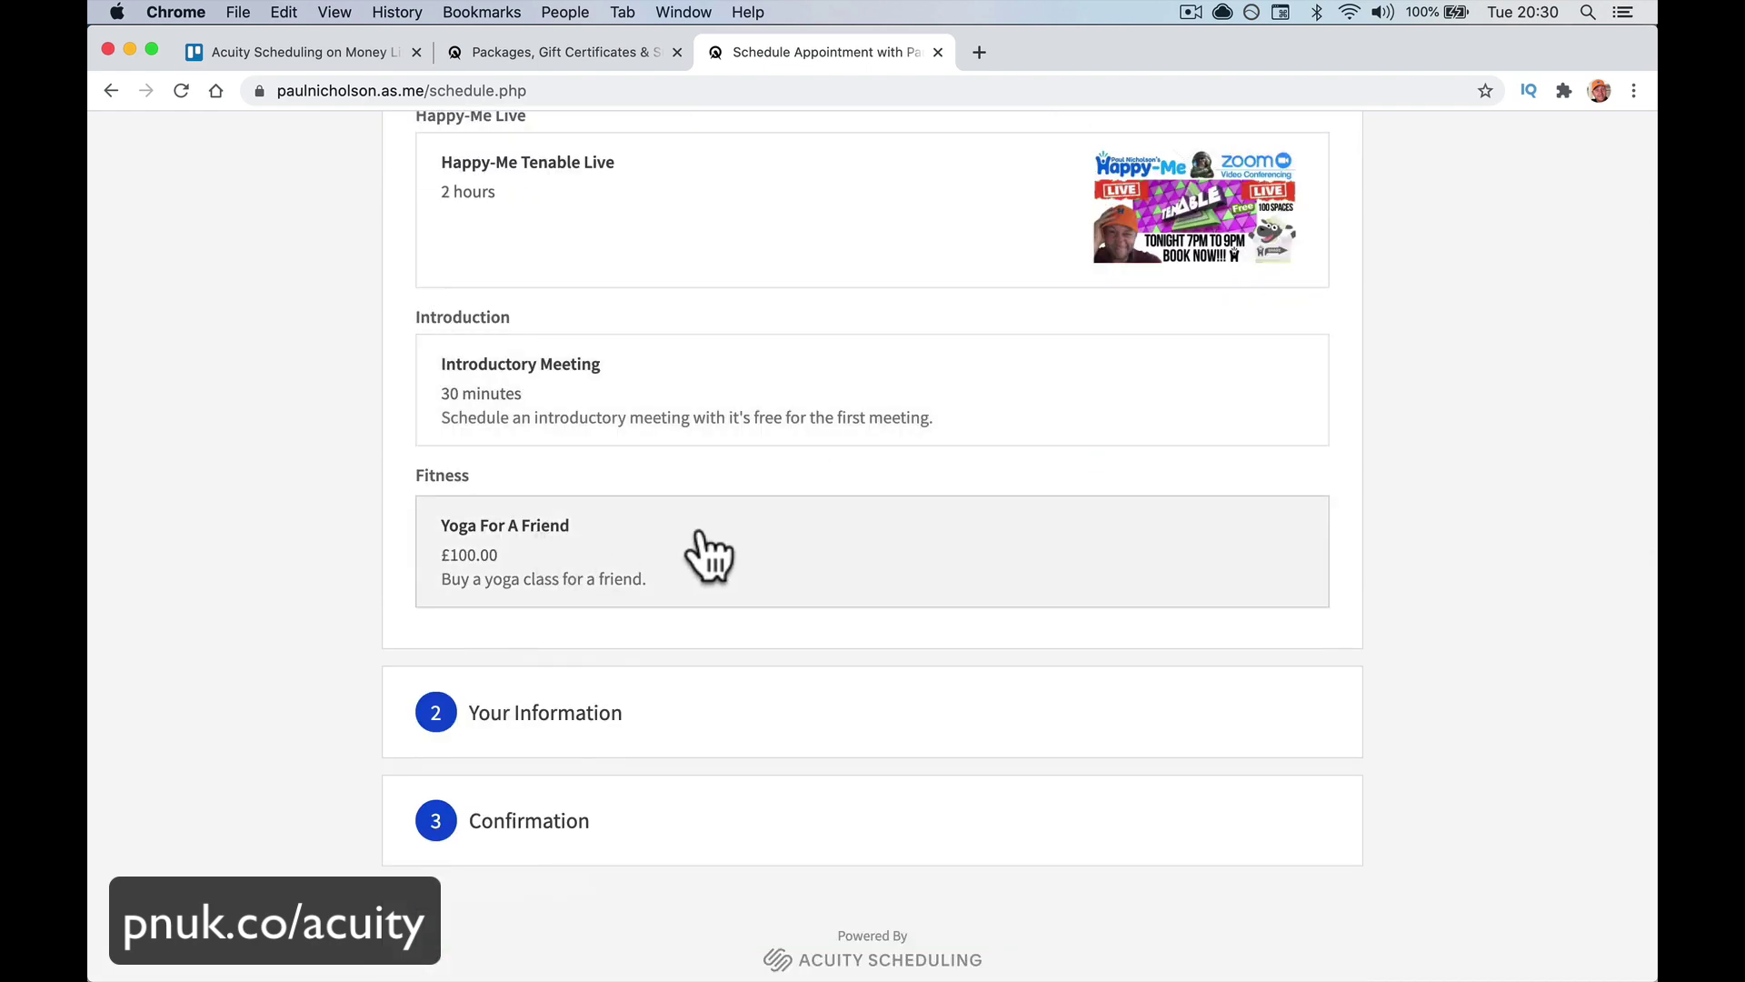
Choose Yoga For A Friend and enter test buyer name, e-mail and the note 'This is for my Dad.'
click(713, 557)
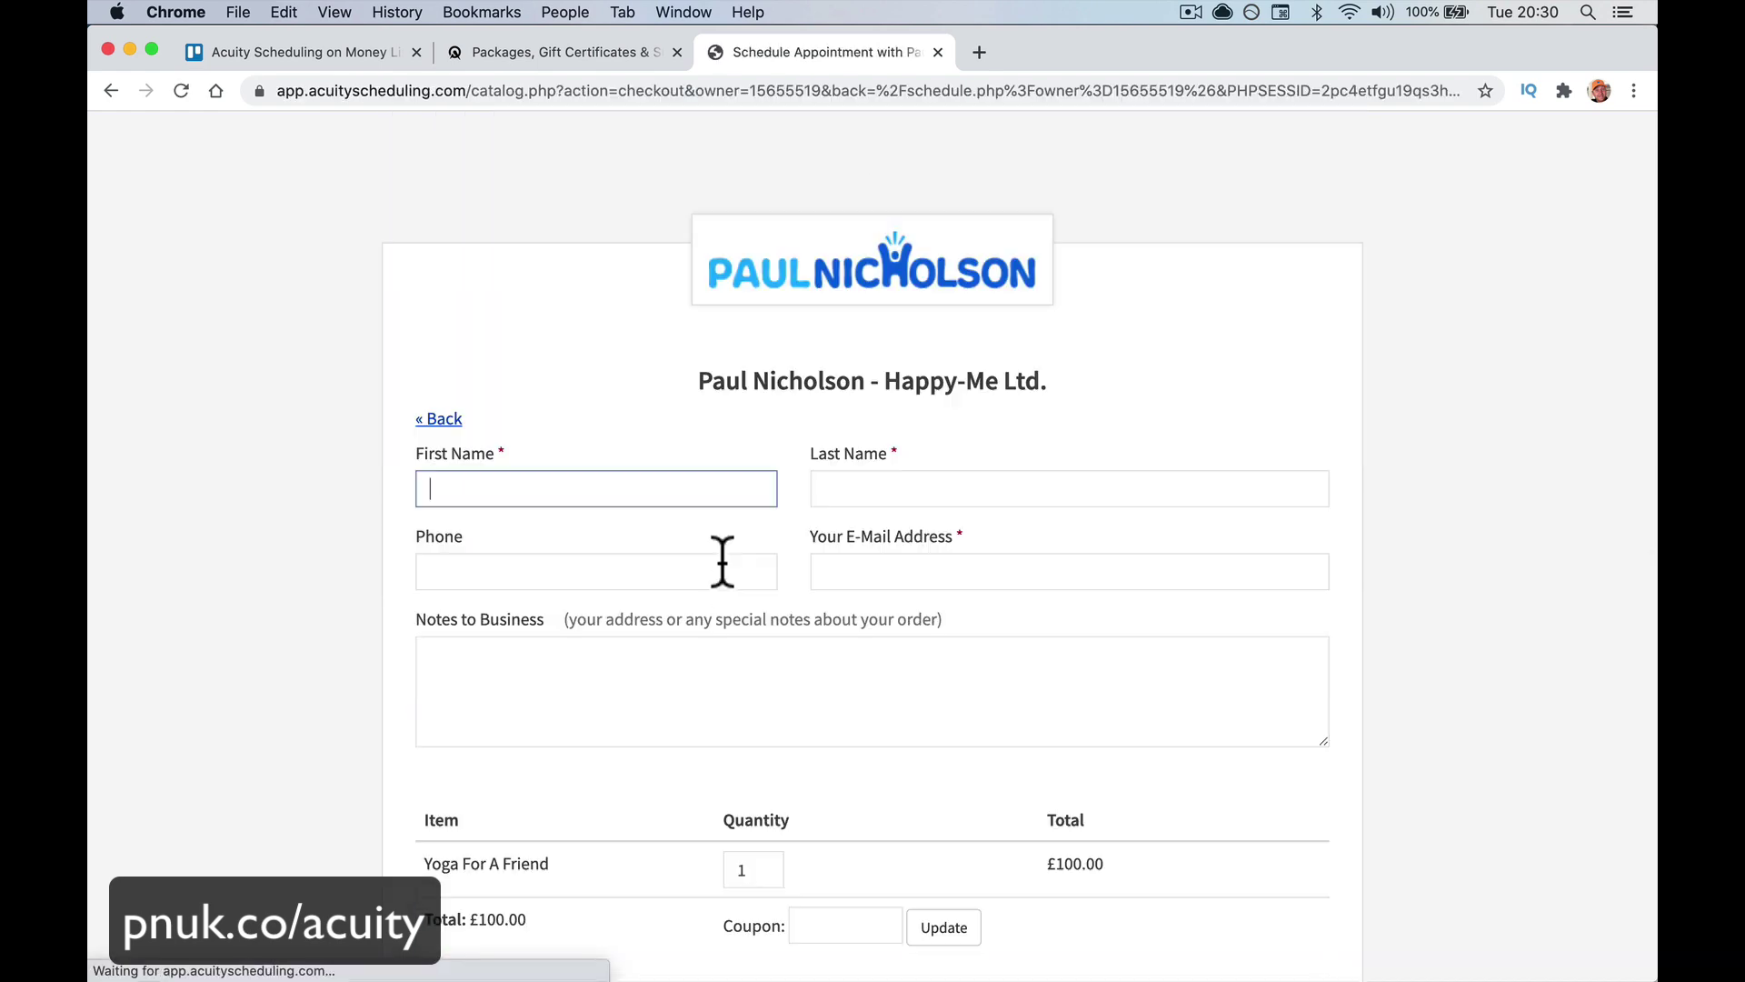
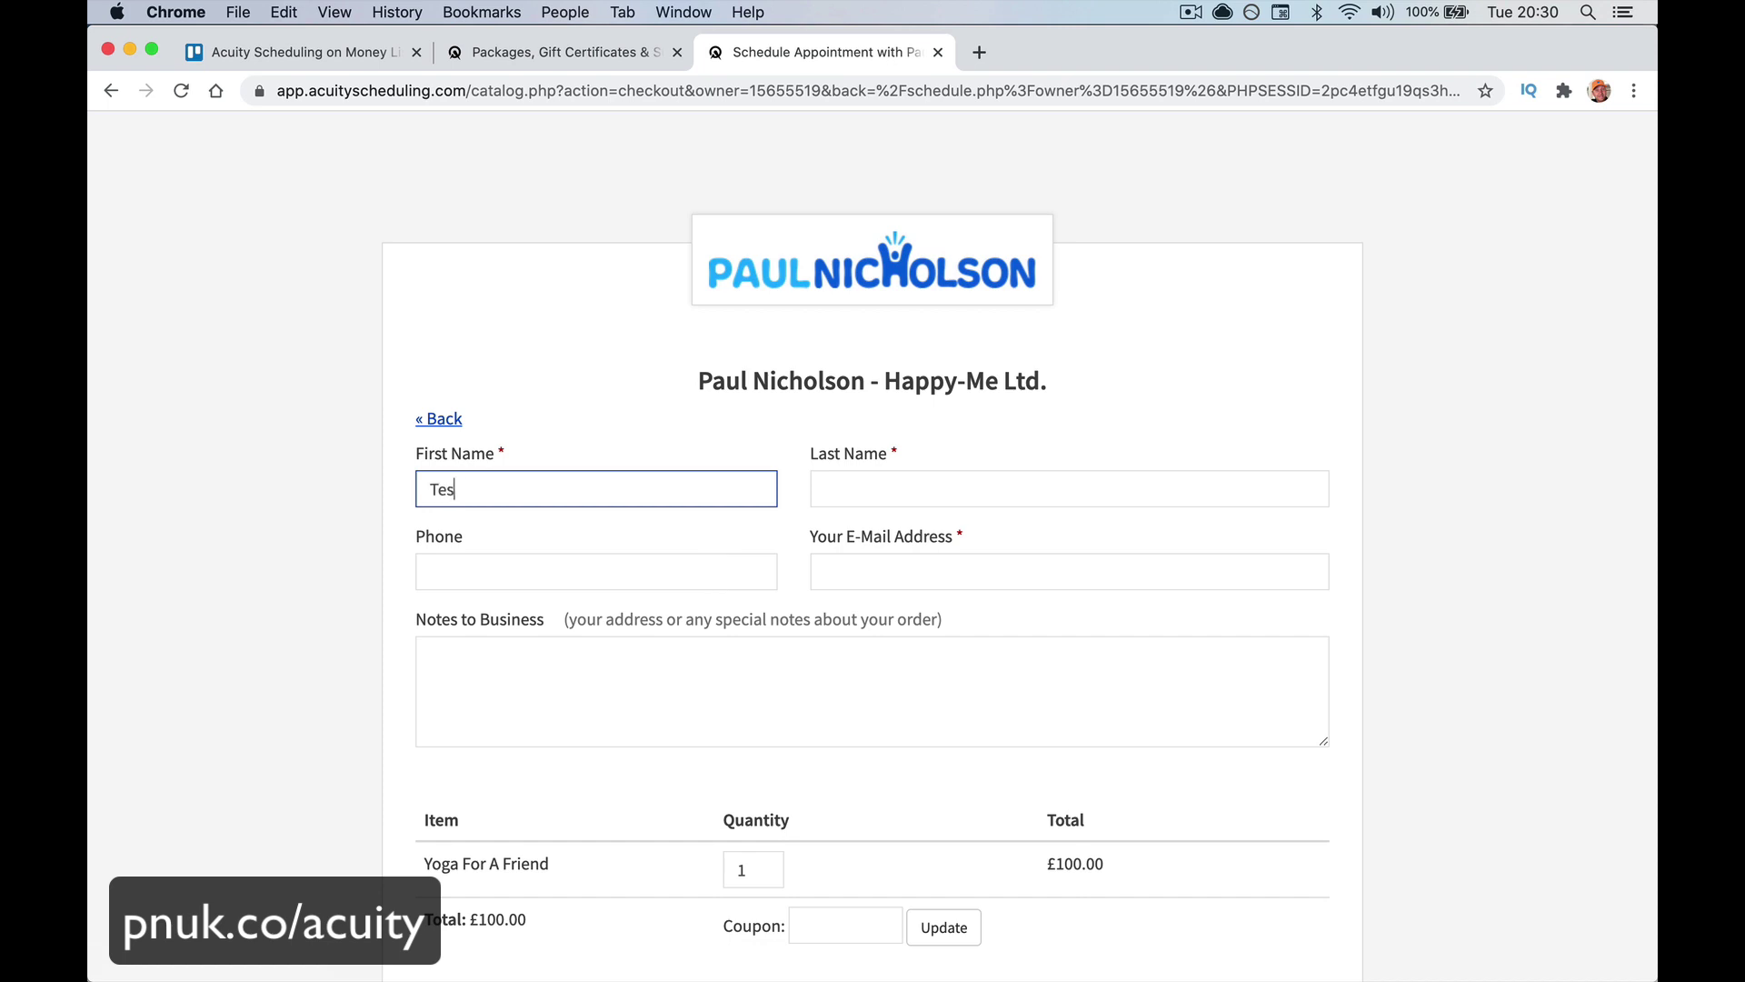
key(Tab)
key(Tab)
key(shift+Tab)
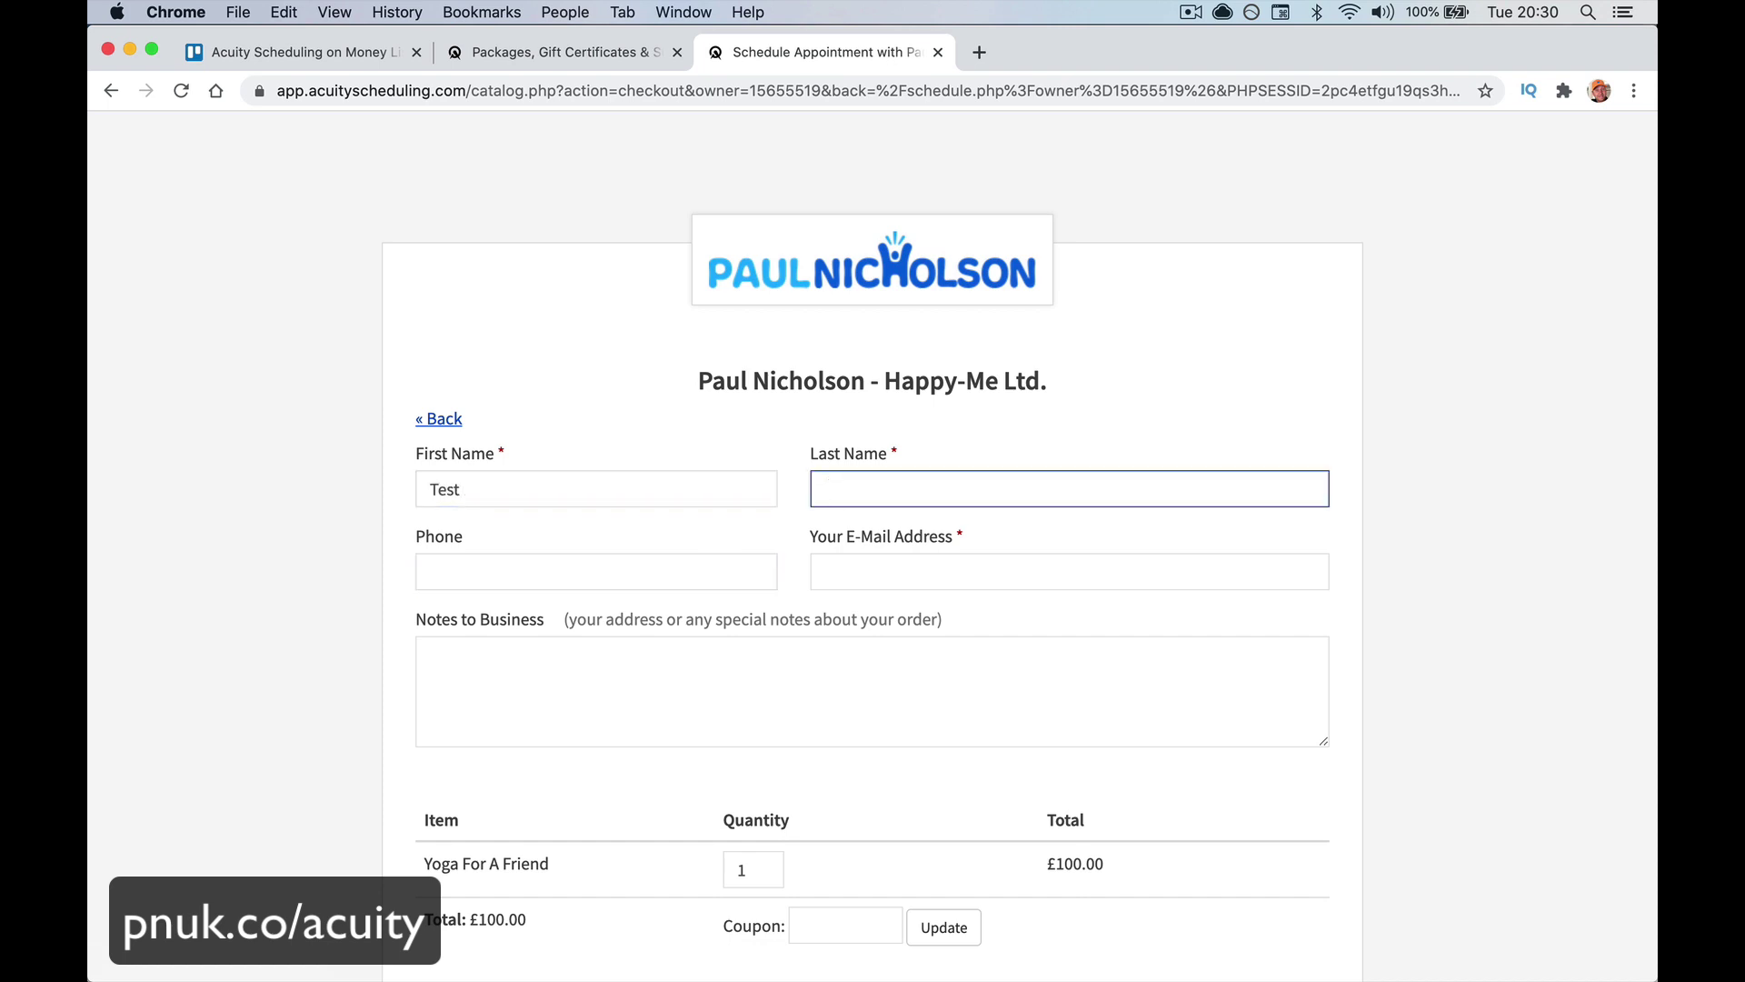
key(Tab)
key(Tab)
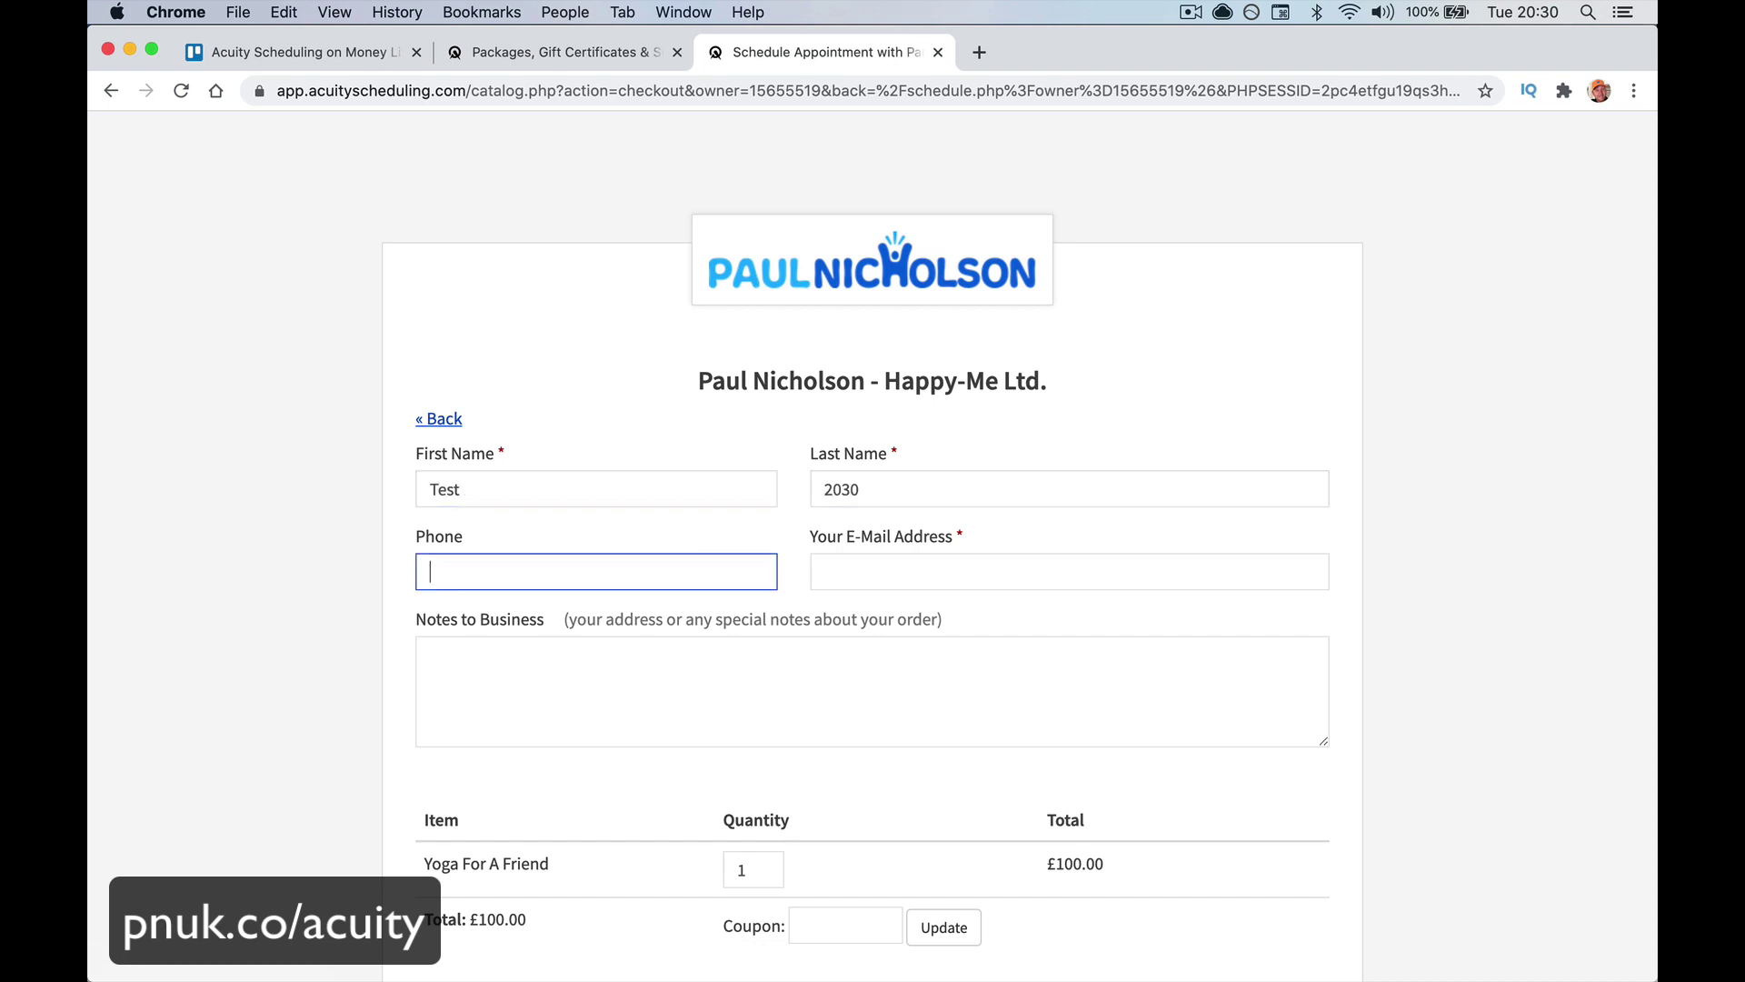
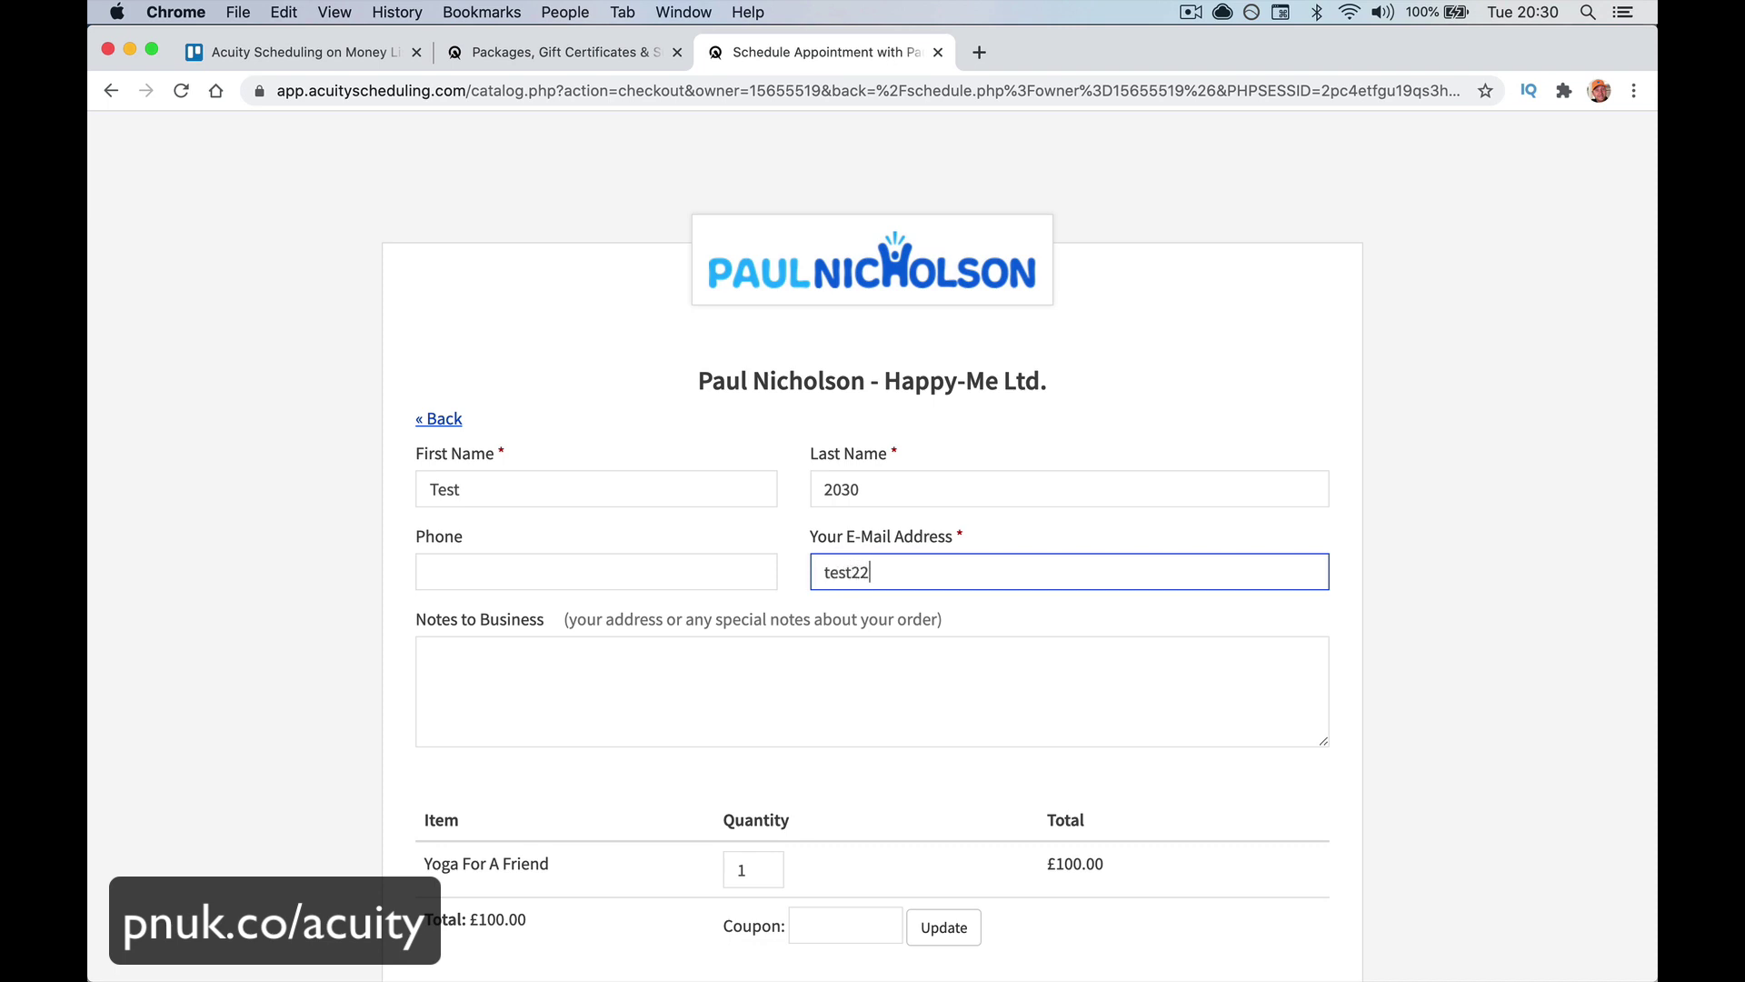
key(Tab)
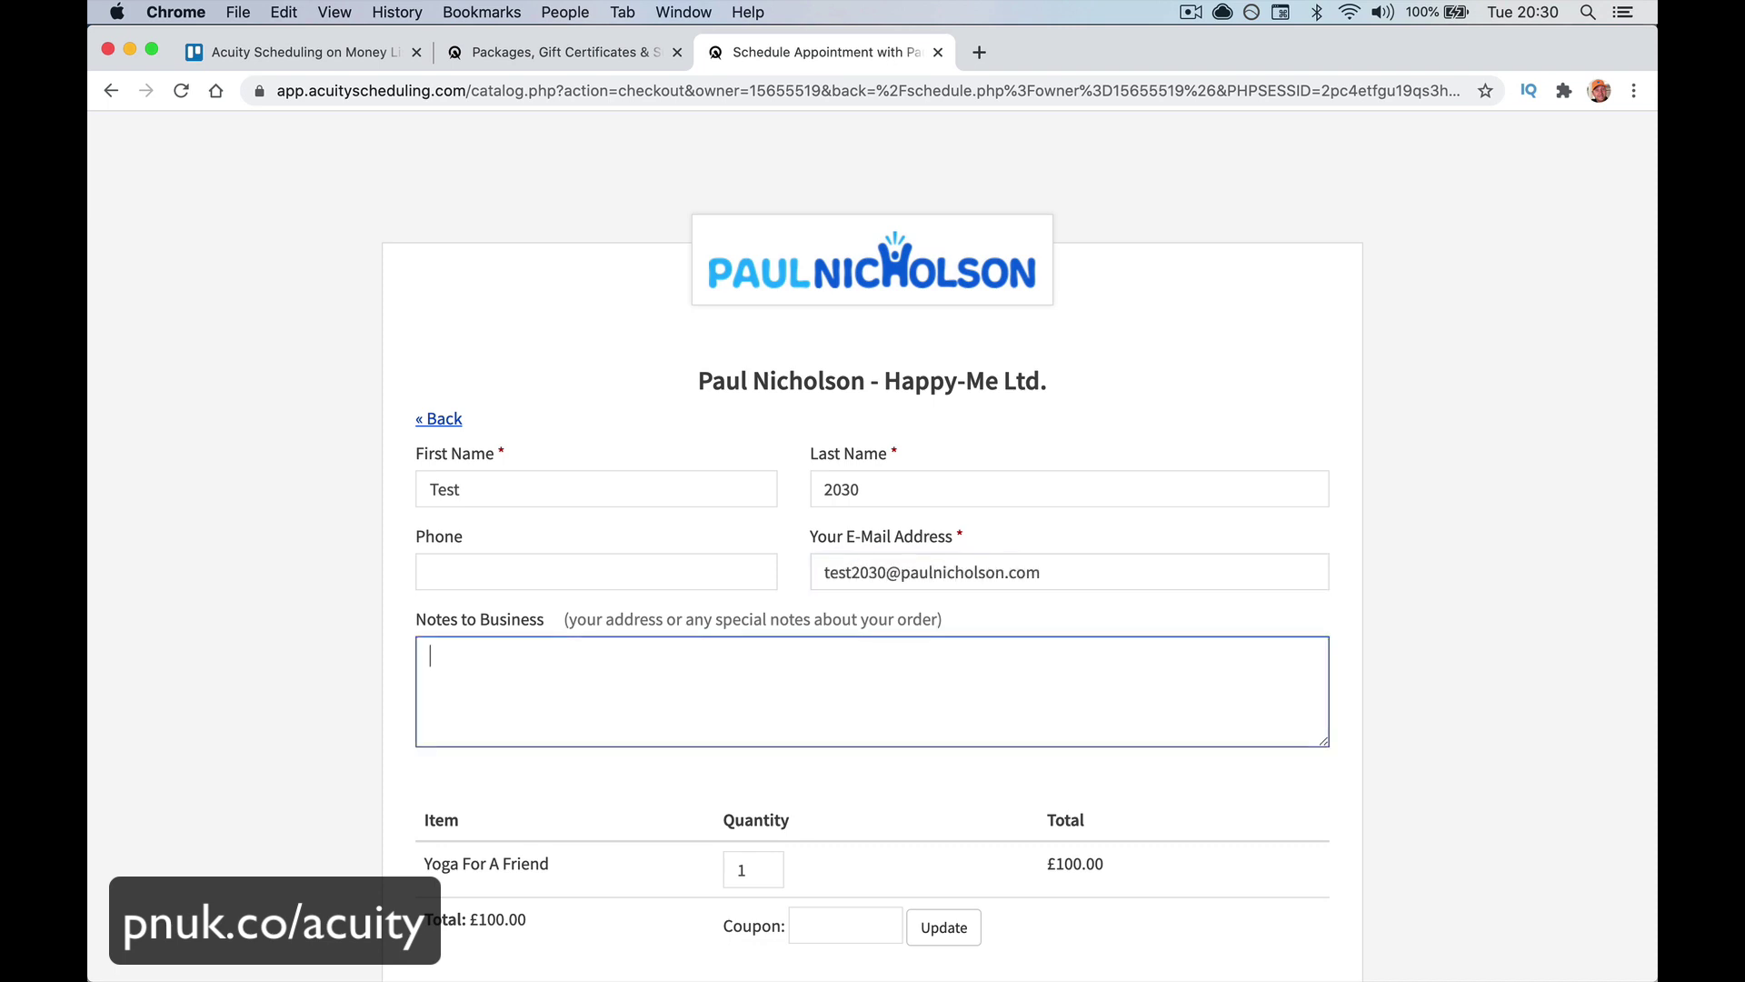
text(This is)
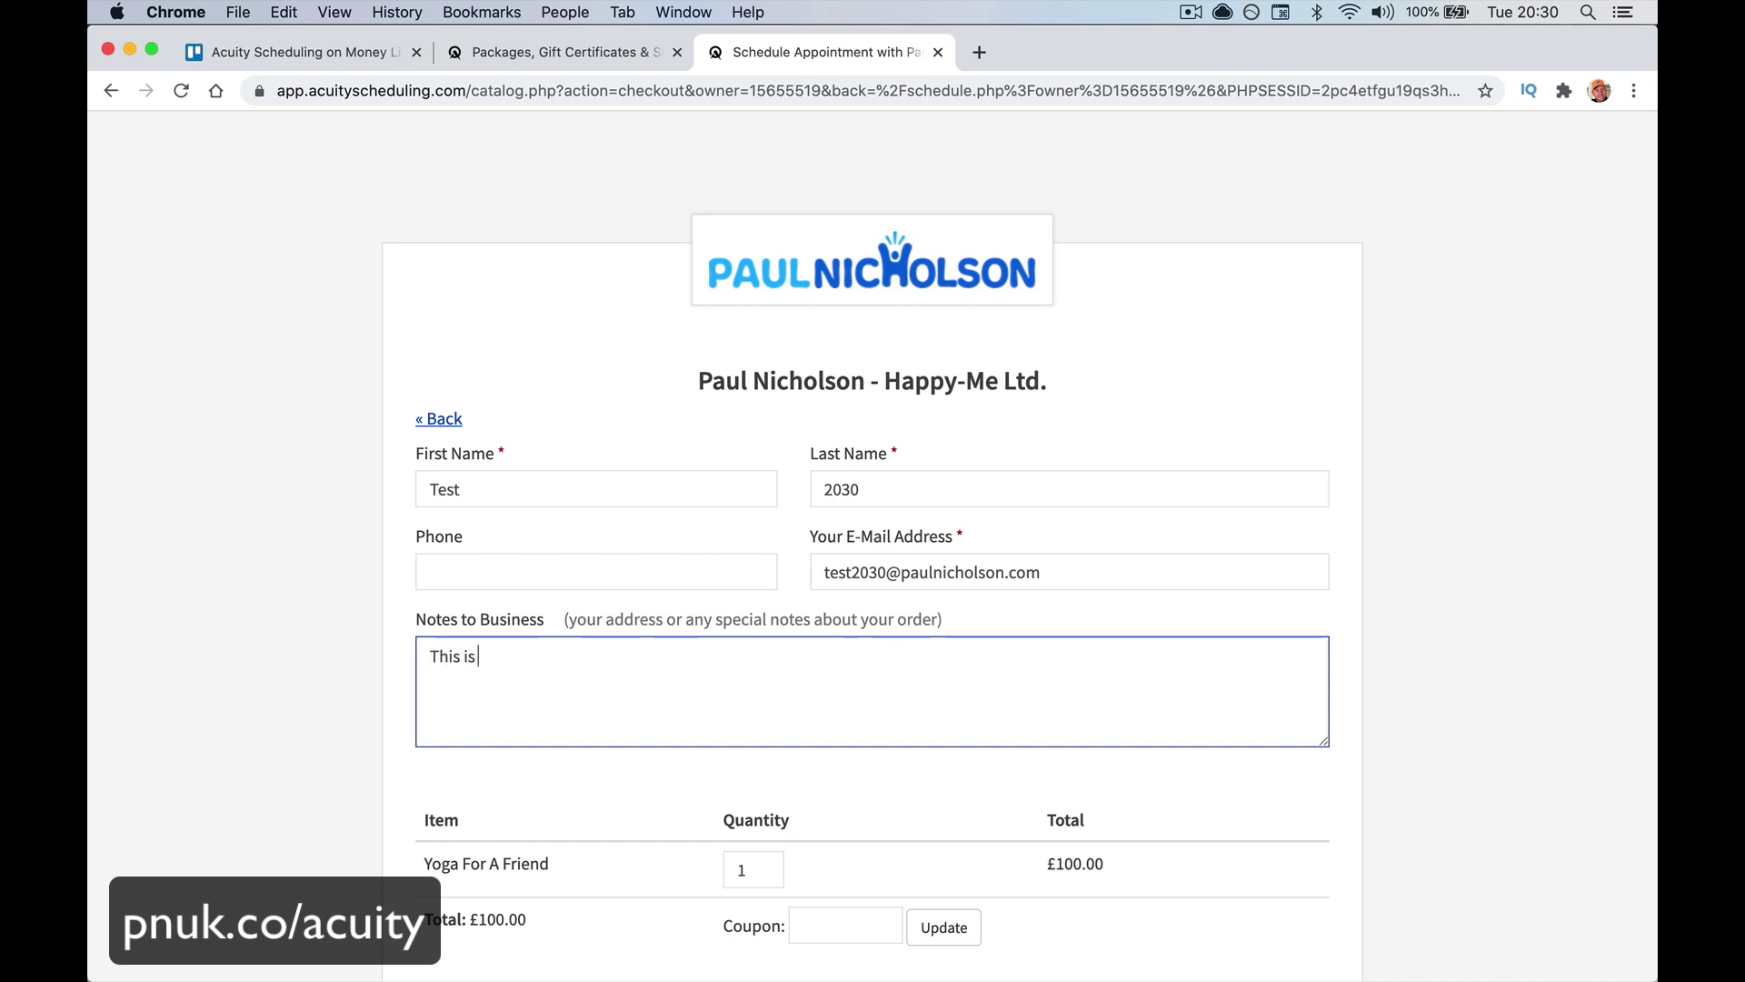
text( for my Dad.)
Apply coupon YOGAFREE to bring the order total to £0.00
scroll(763, 587, down, 3)
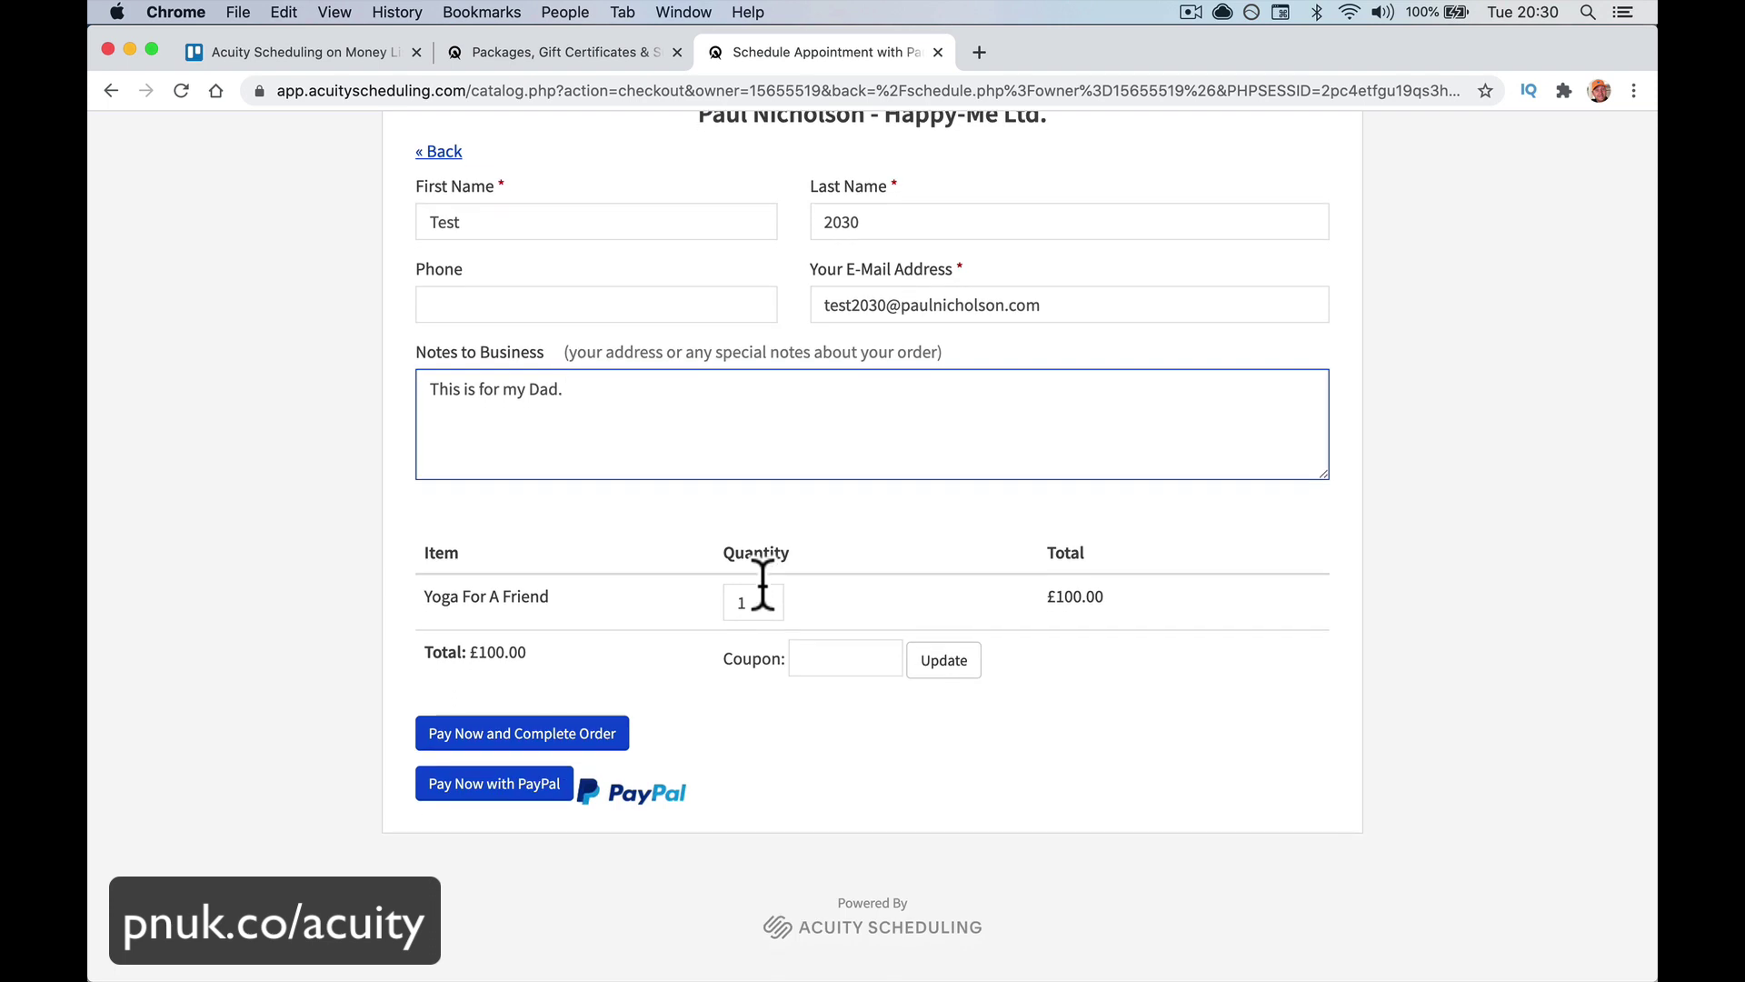
click(840, 659)
text(YOGAFREE)
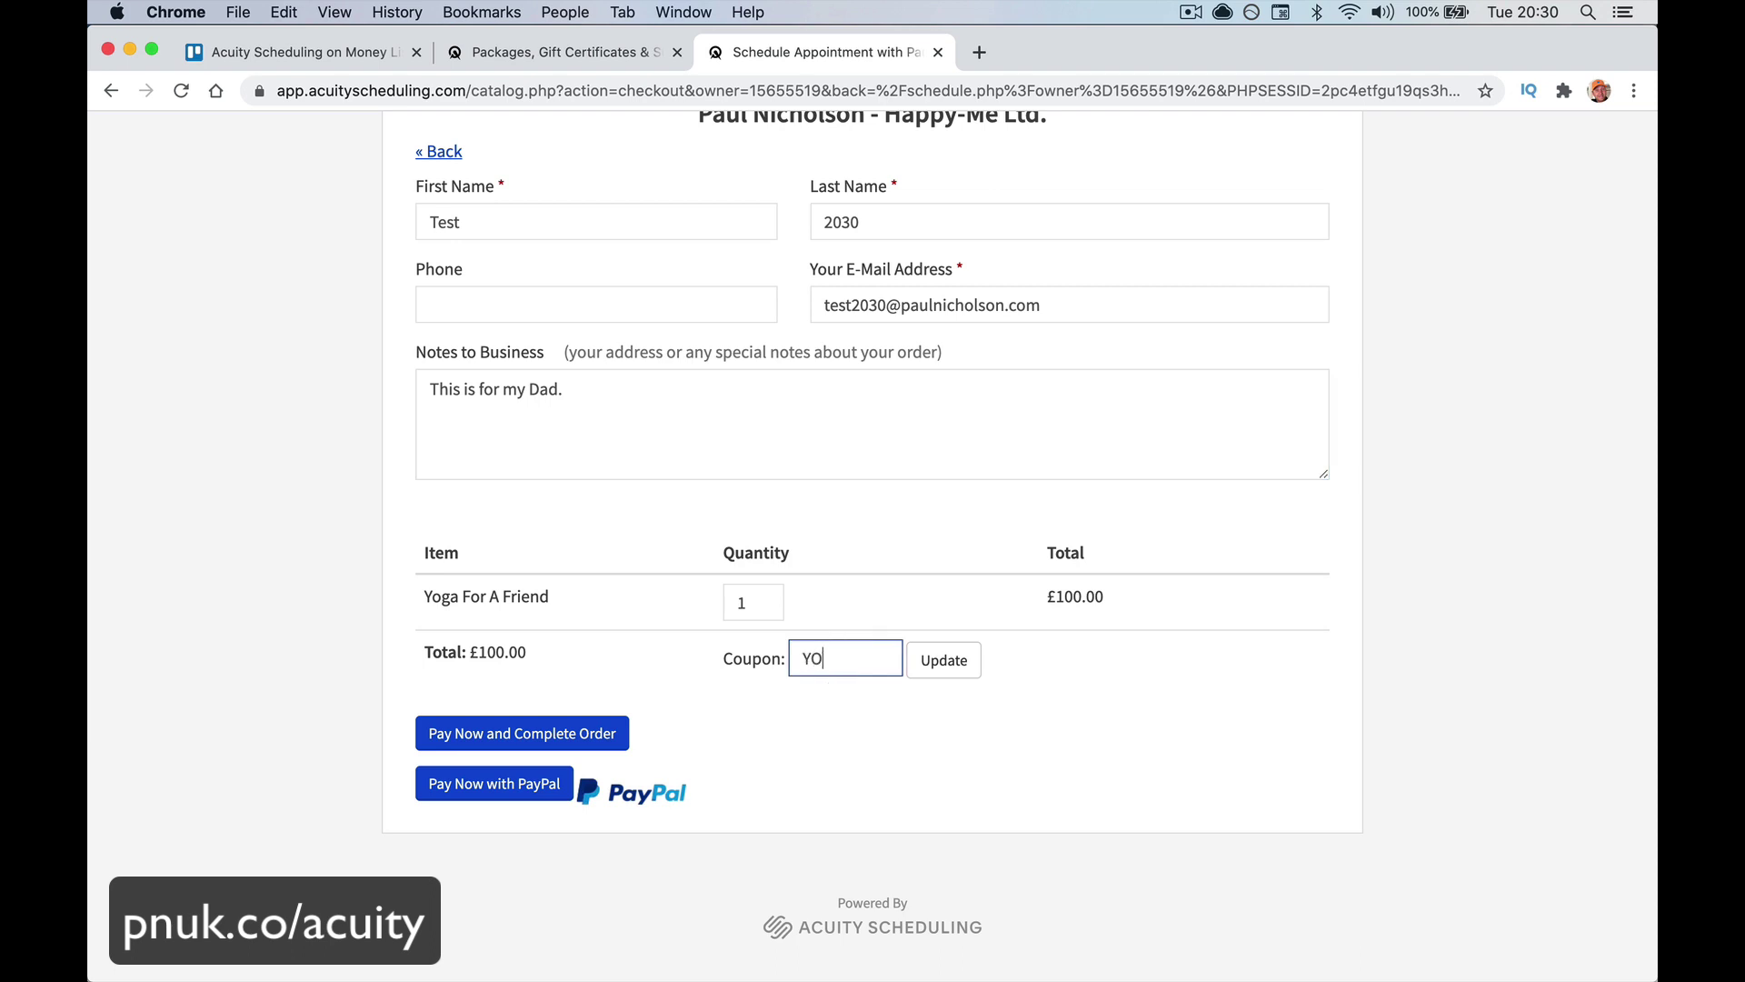
click(944, 662)
scroll(908, 750, down, 3)
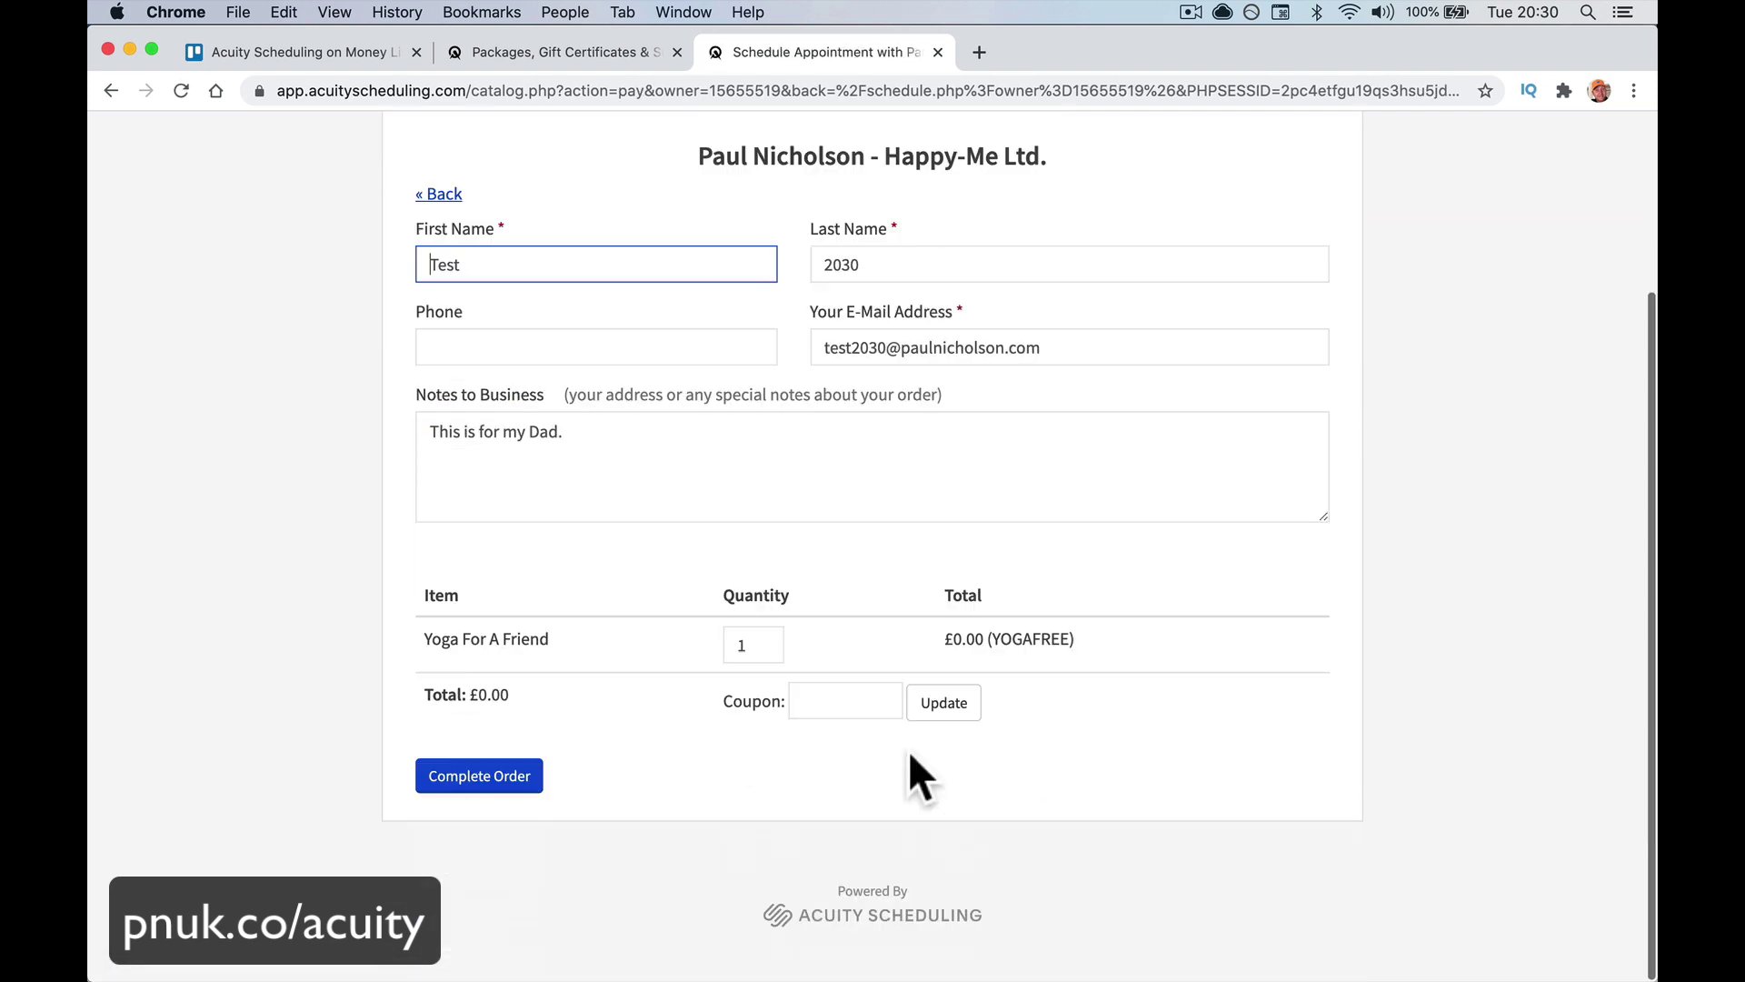
Complete the free order, open the Yoga For A Friend gift certificate, and switch to Mail
click(491, 783)
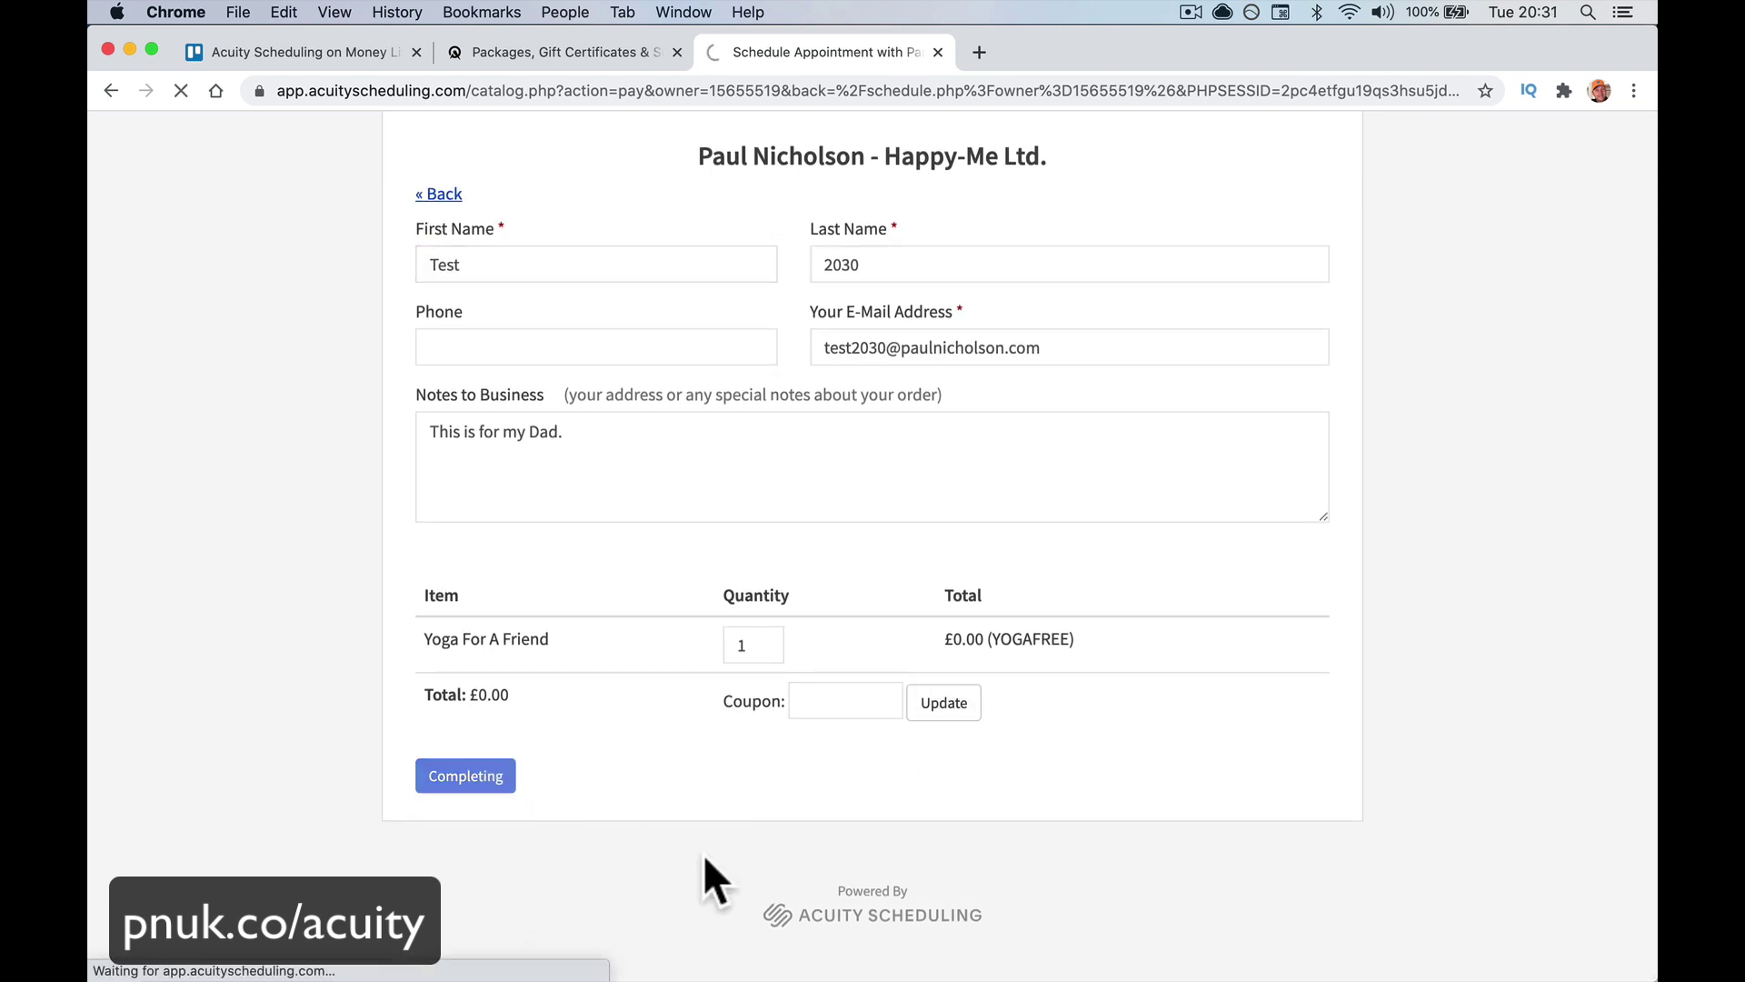
scroll(701, 853, down, 5)
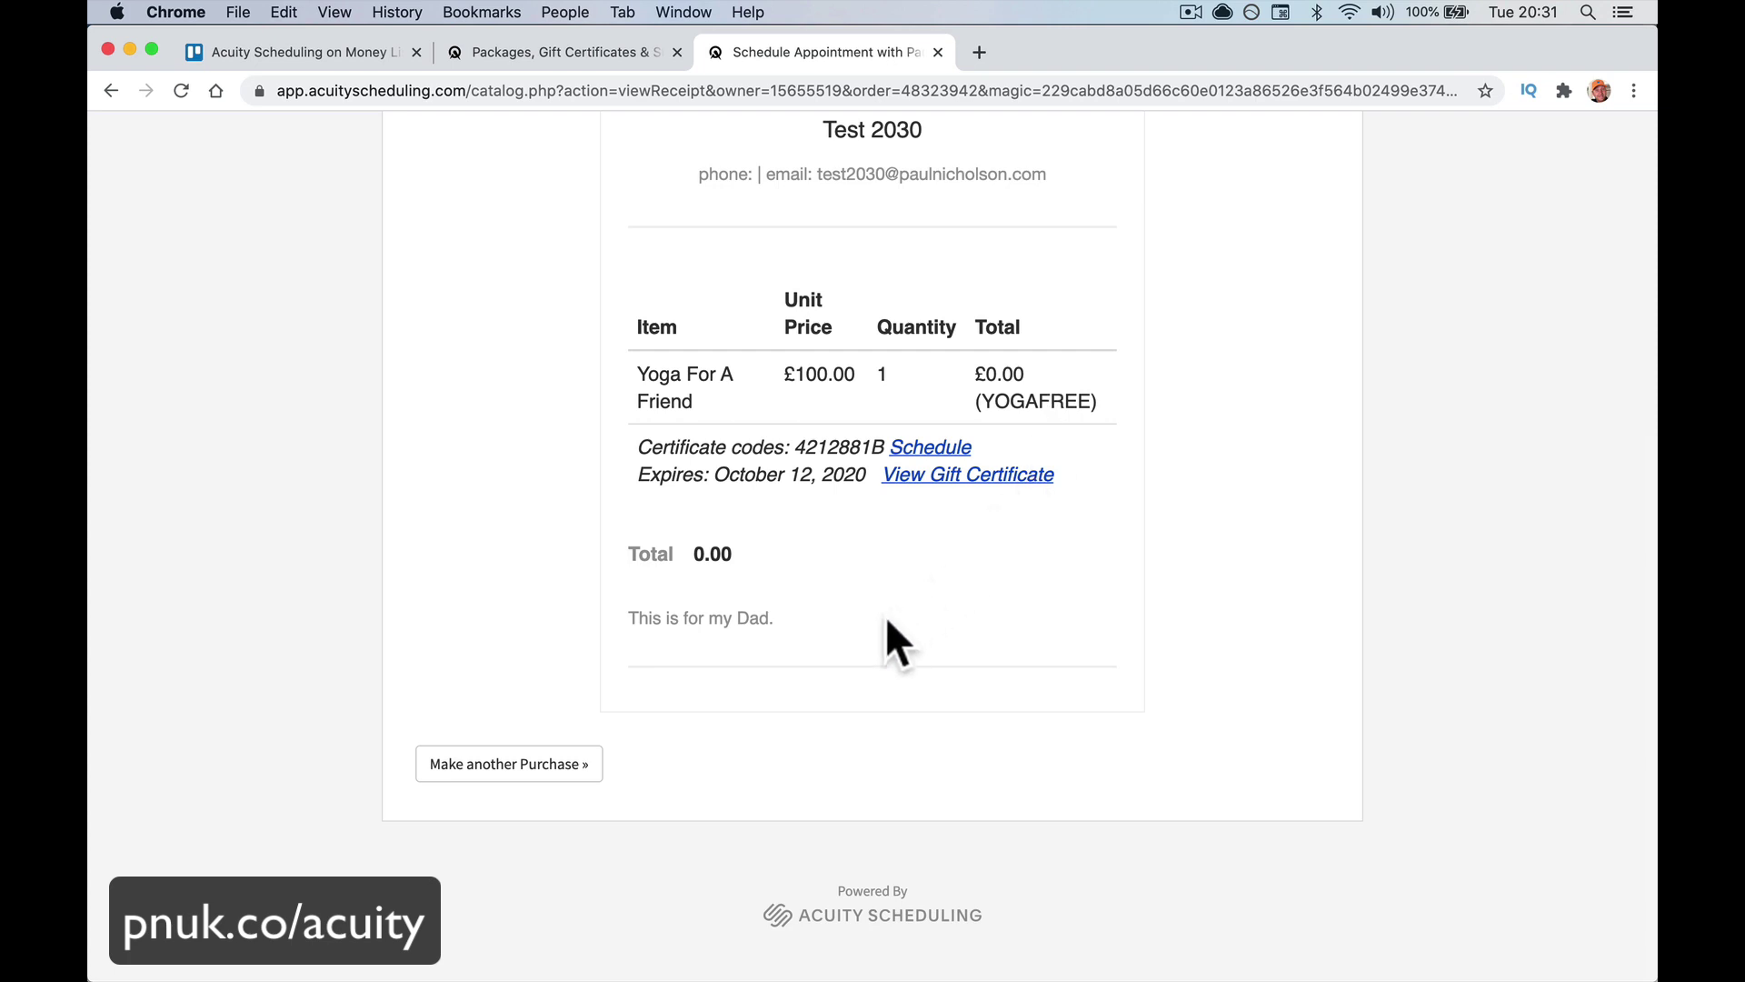
click(918, 474)
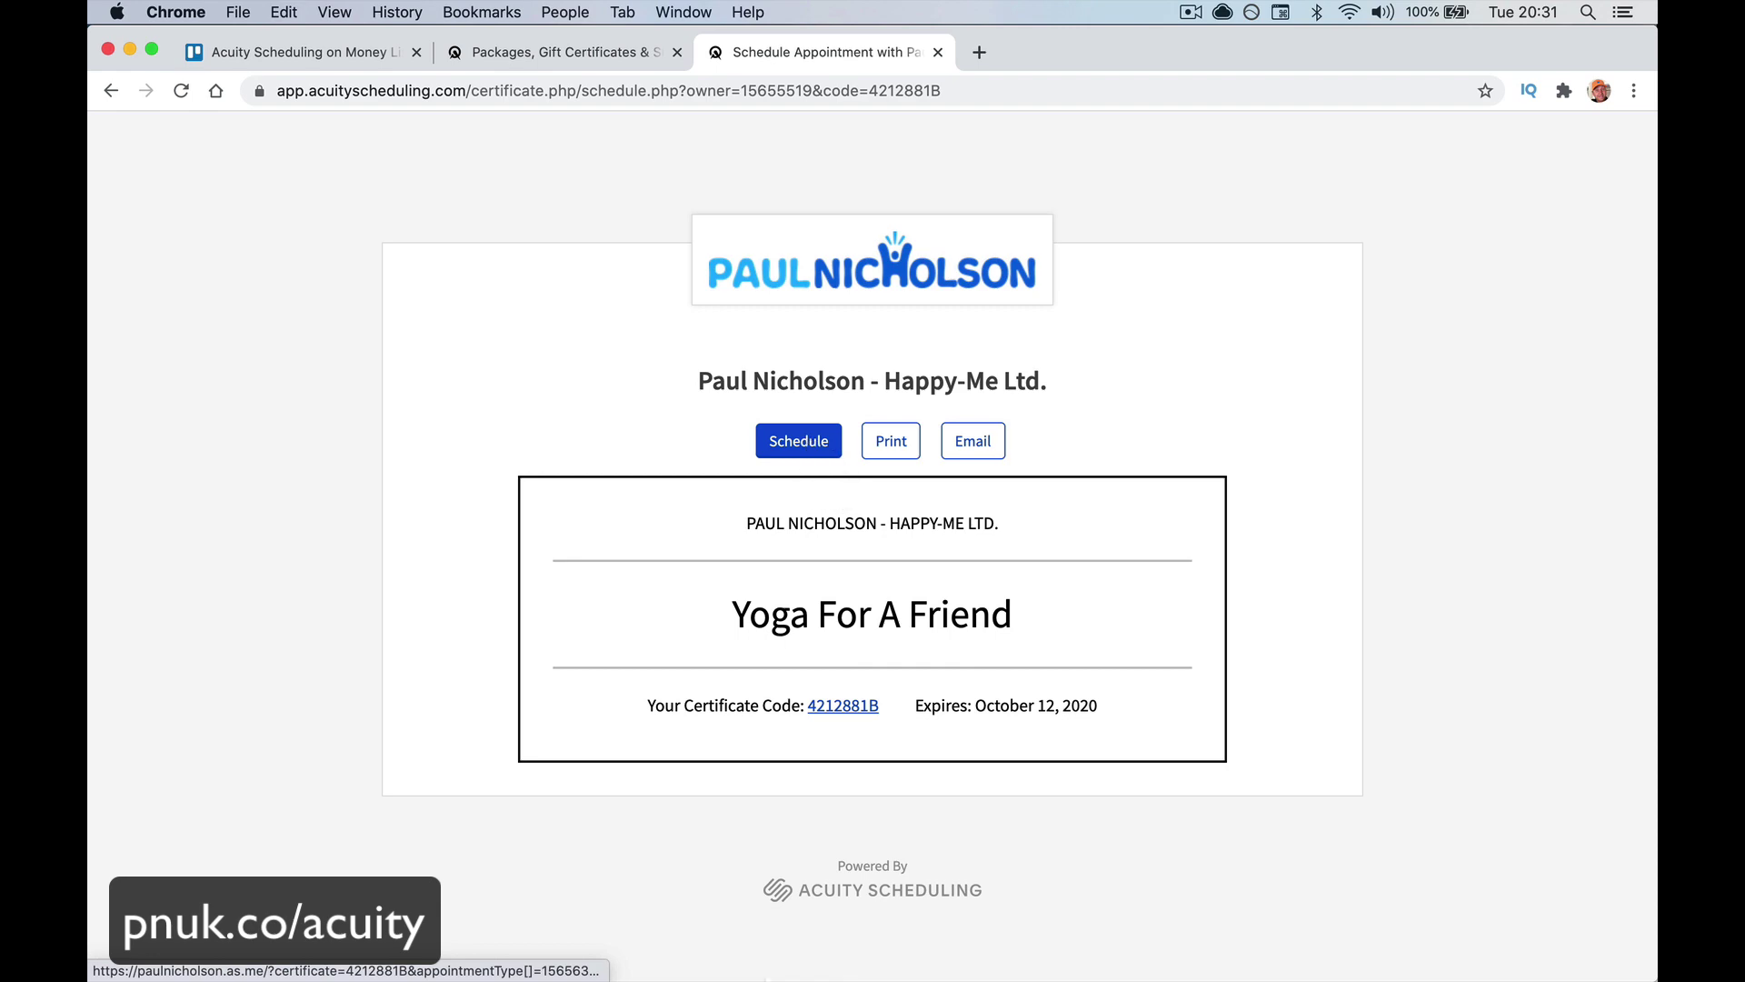
click(641, 935)
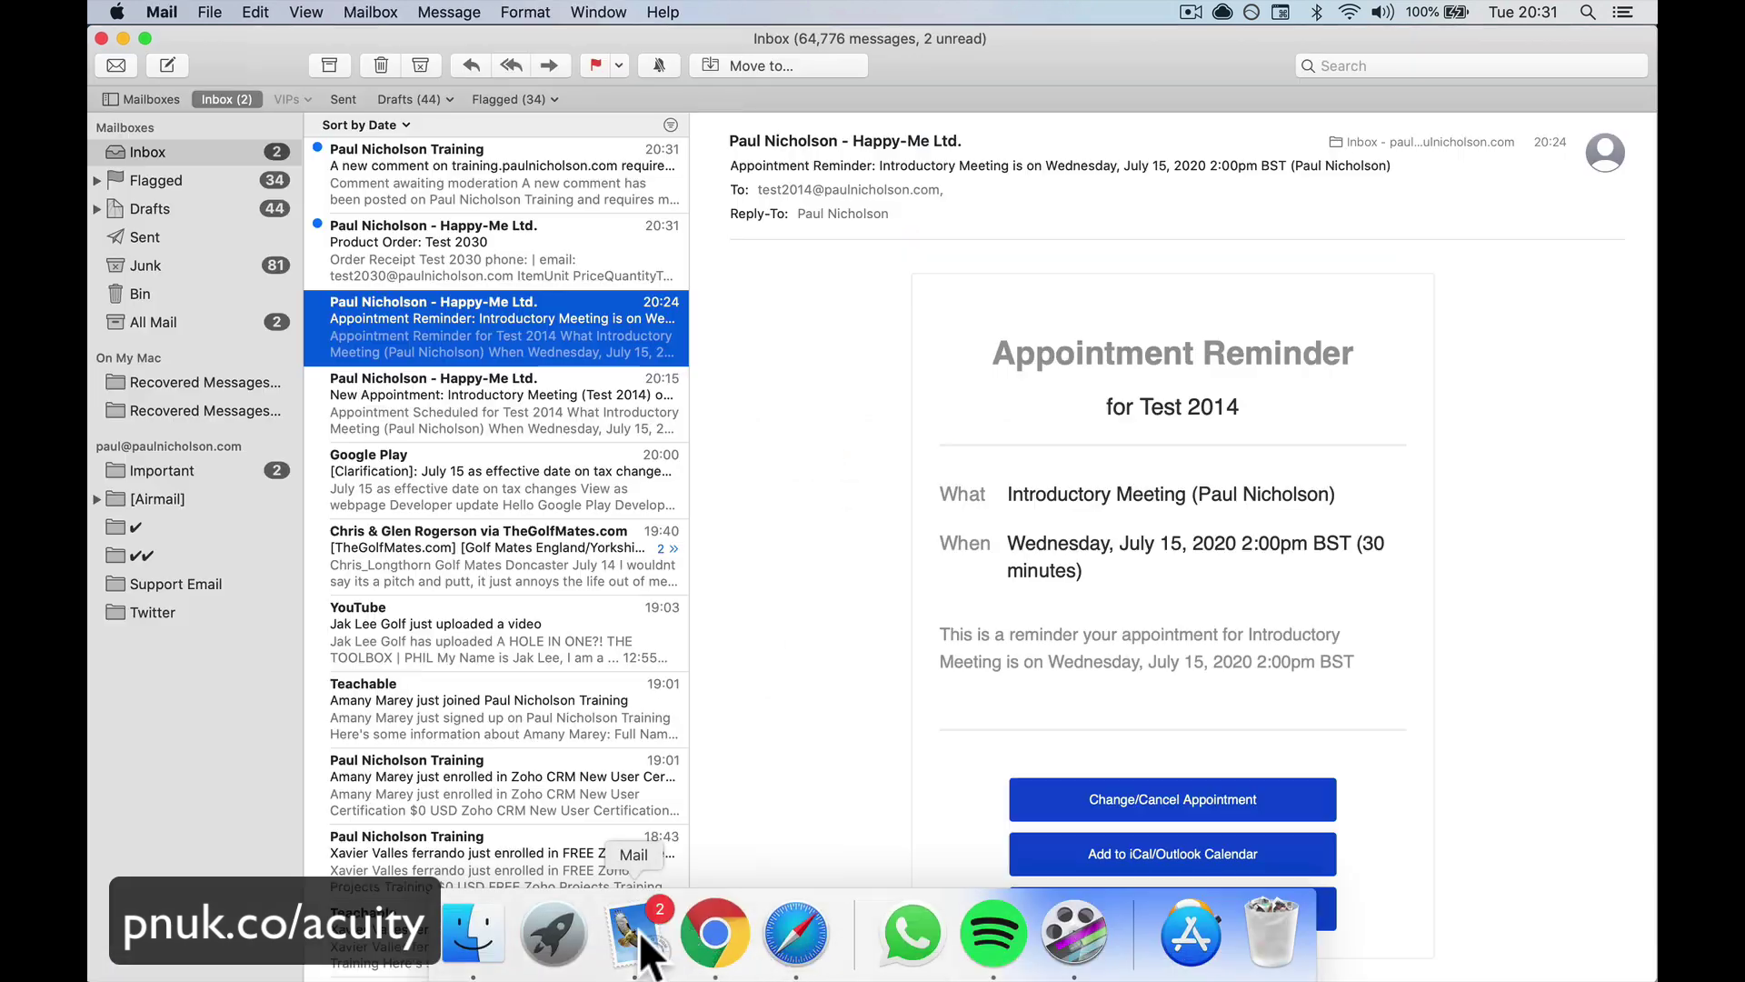
Read the Product Order receipt e-mail, check Junk, then return to the gift certificate in Chrome
click(466, 249)
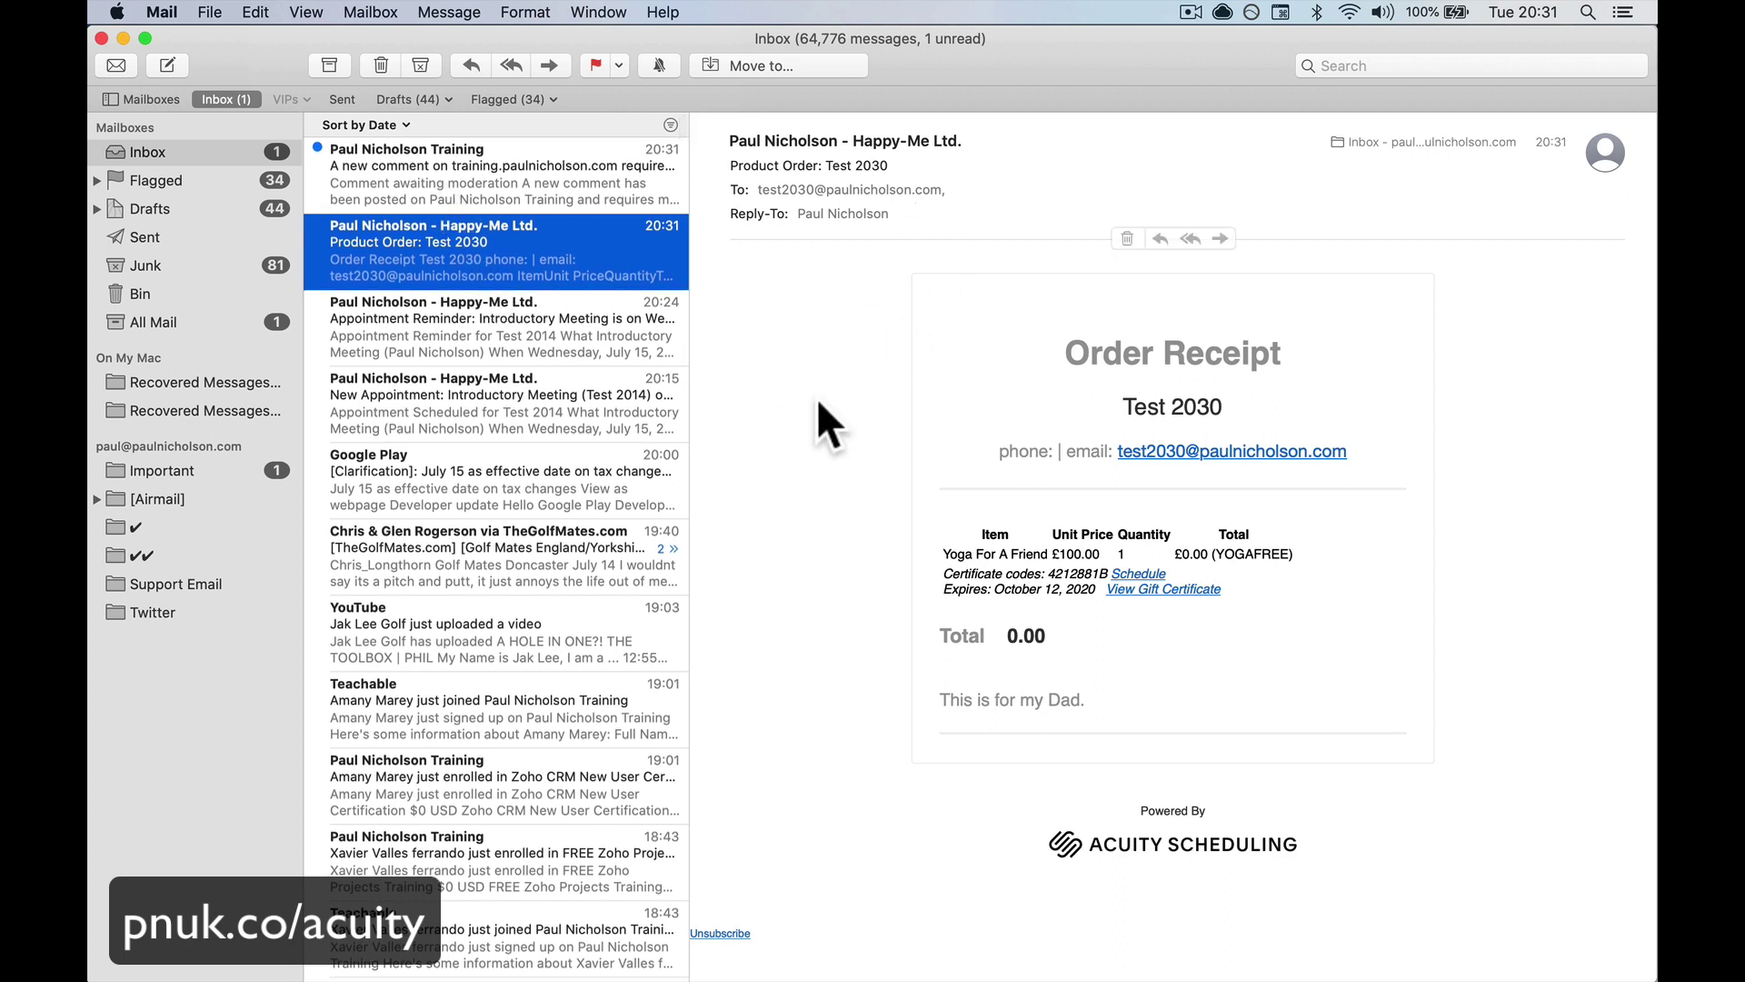
scroll(488, 434, up, 3)
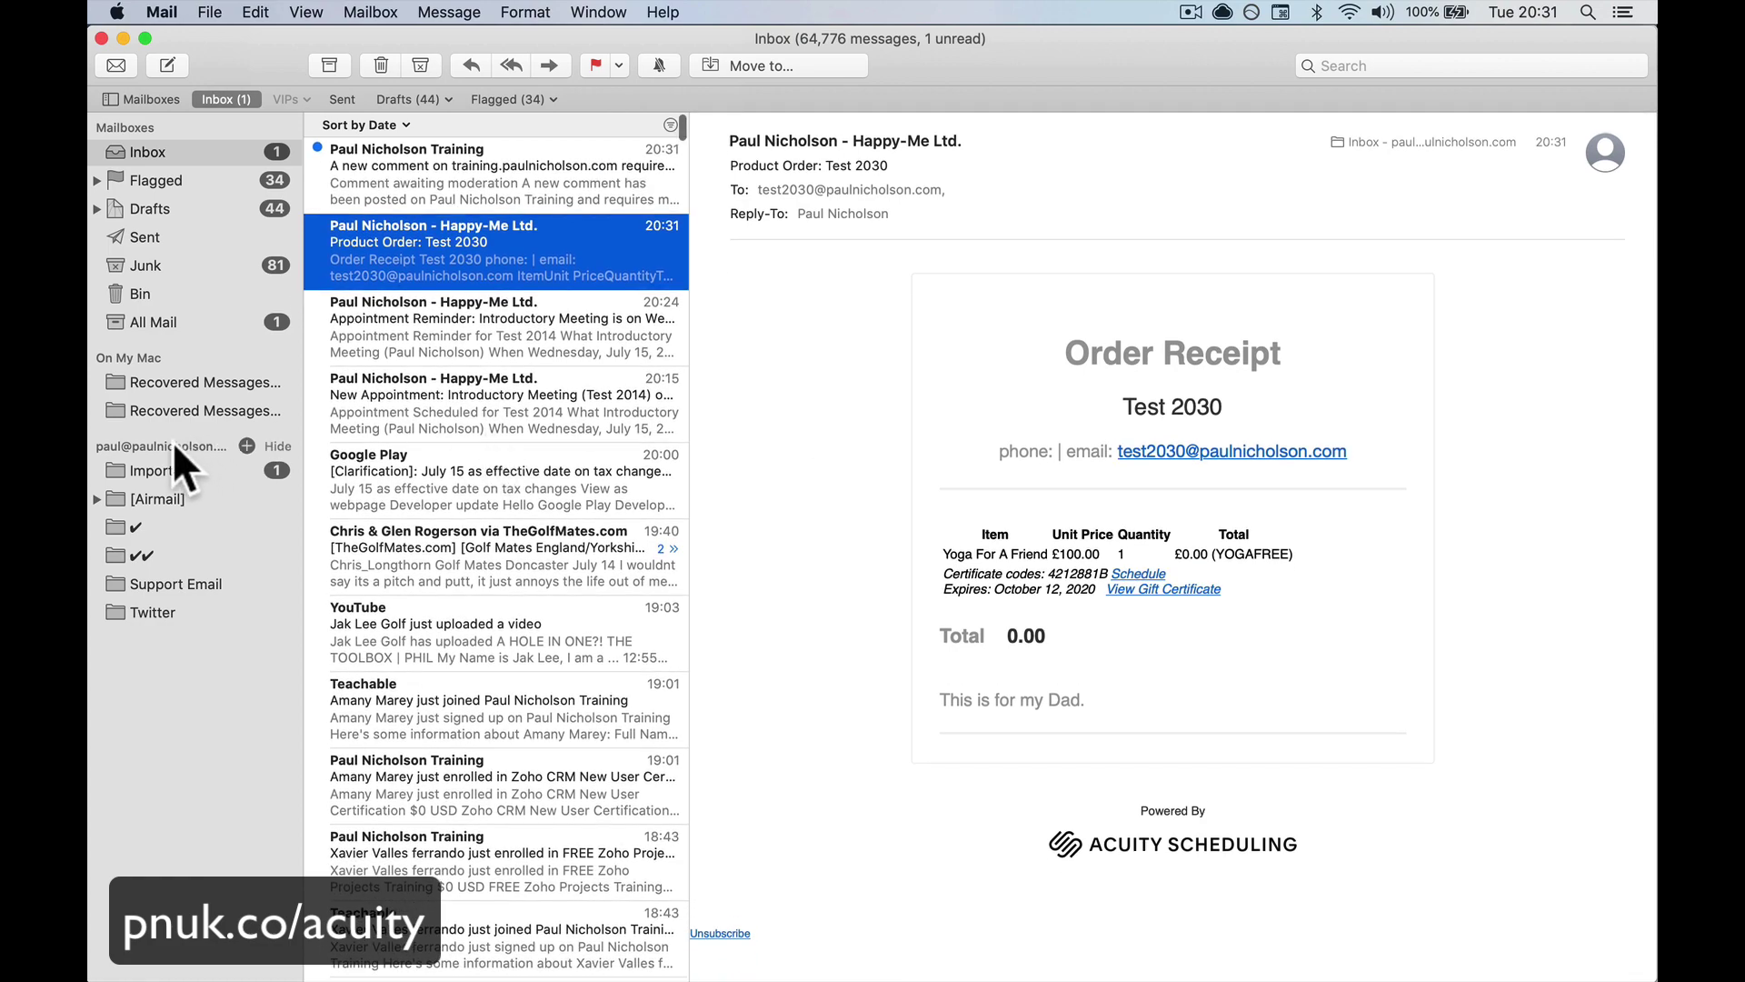
click(178, 267)
scroll(351, 303, up, 10)
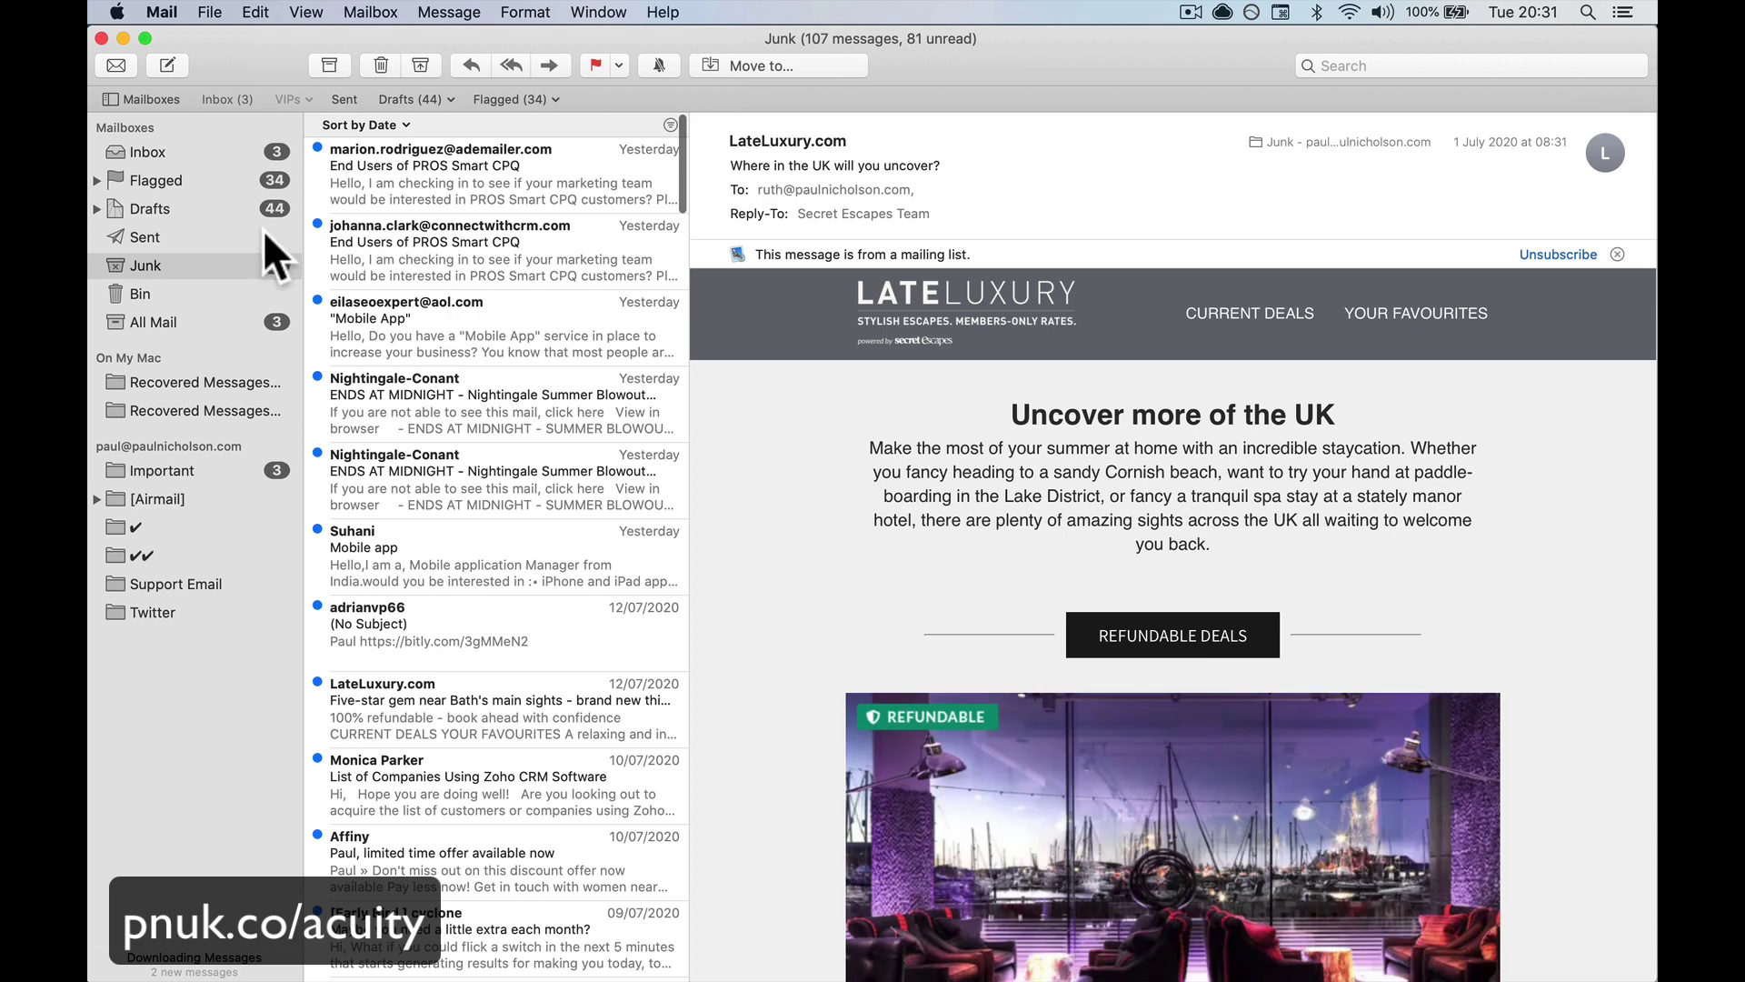
click(202, 150)
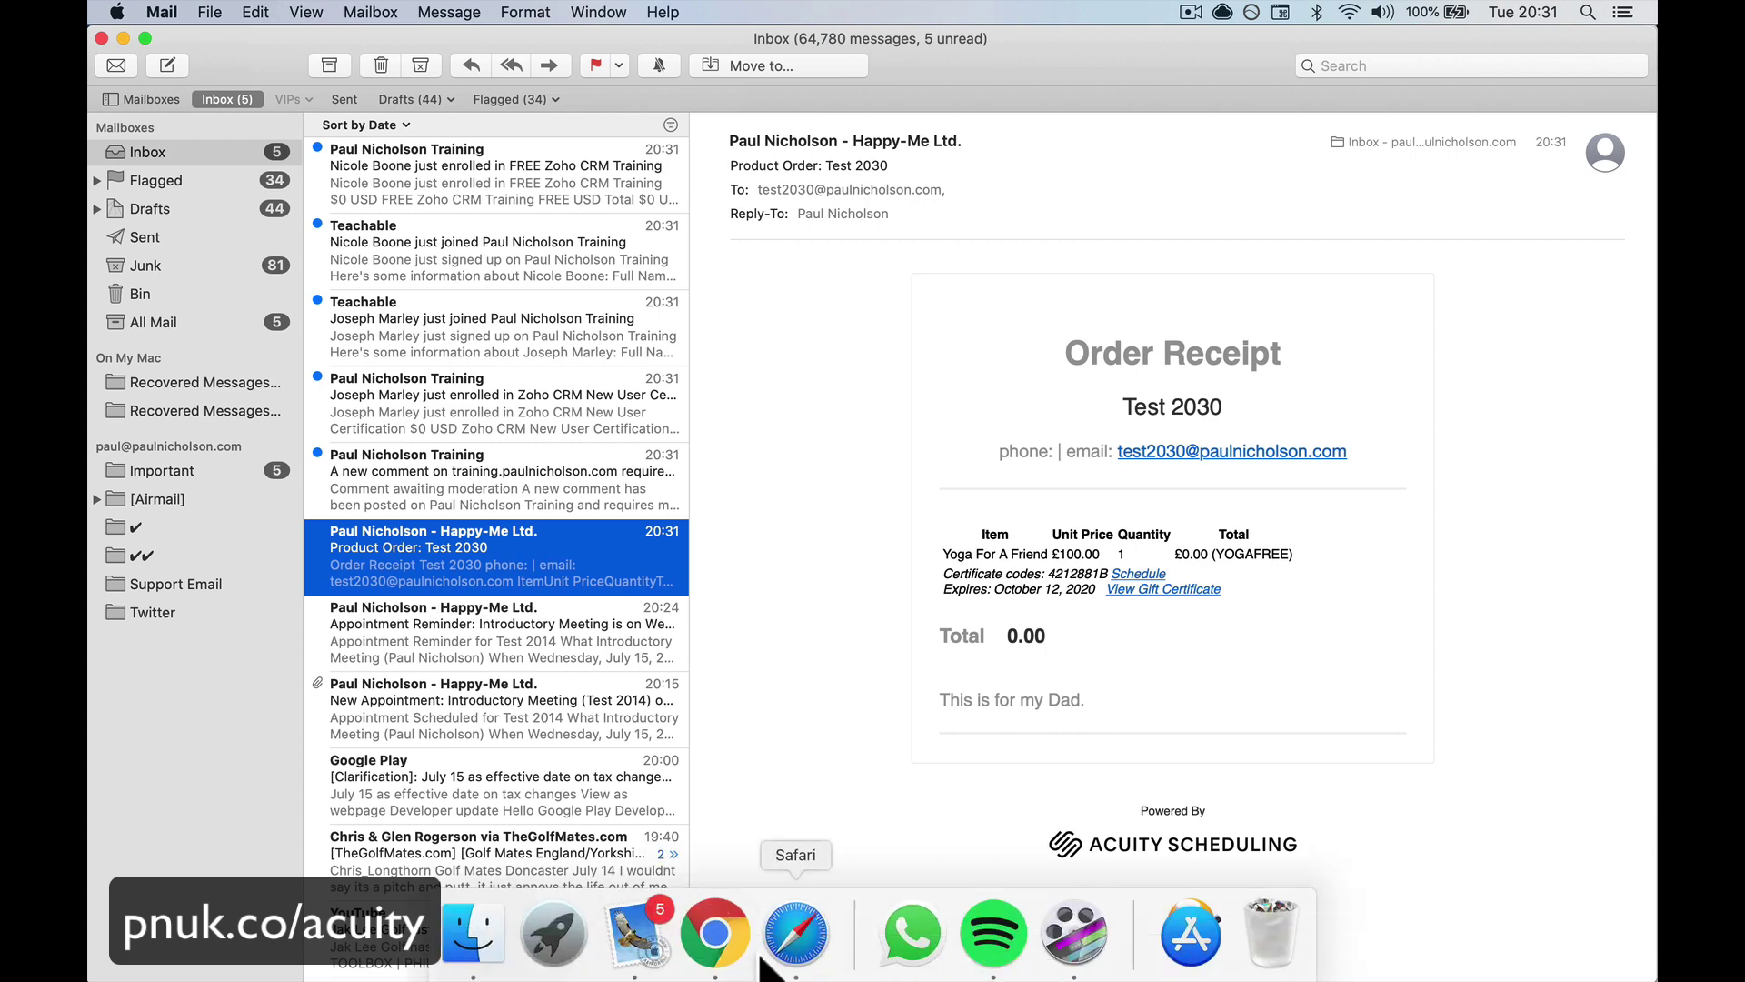
click(716, 950)
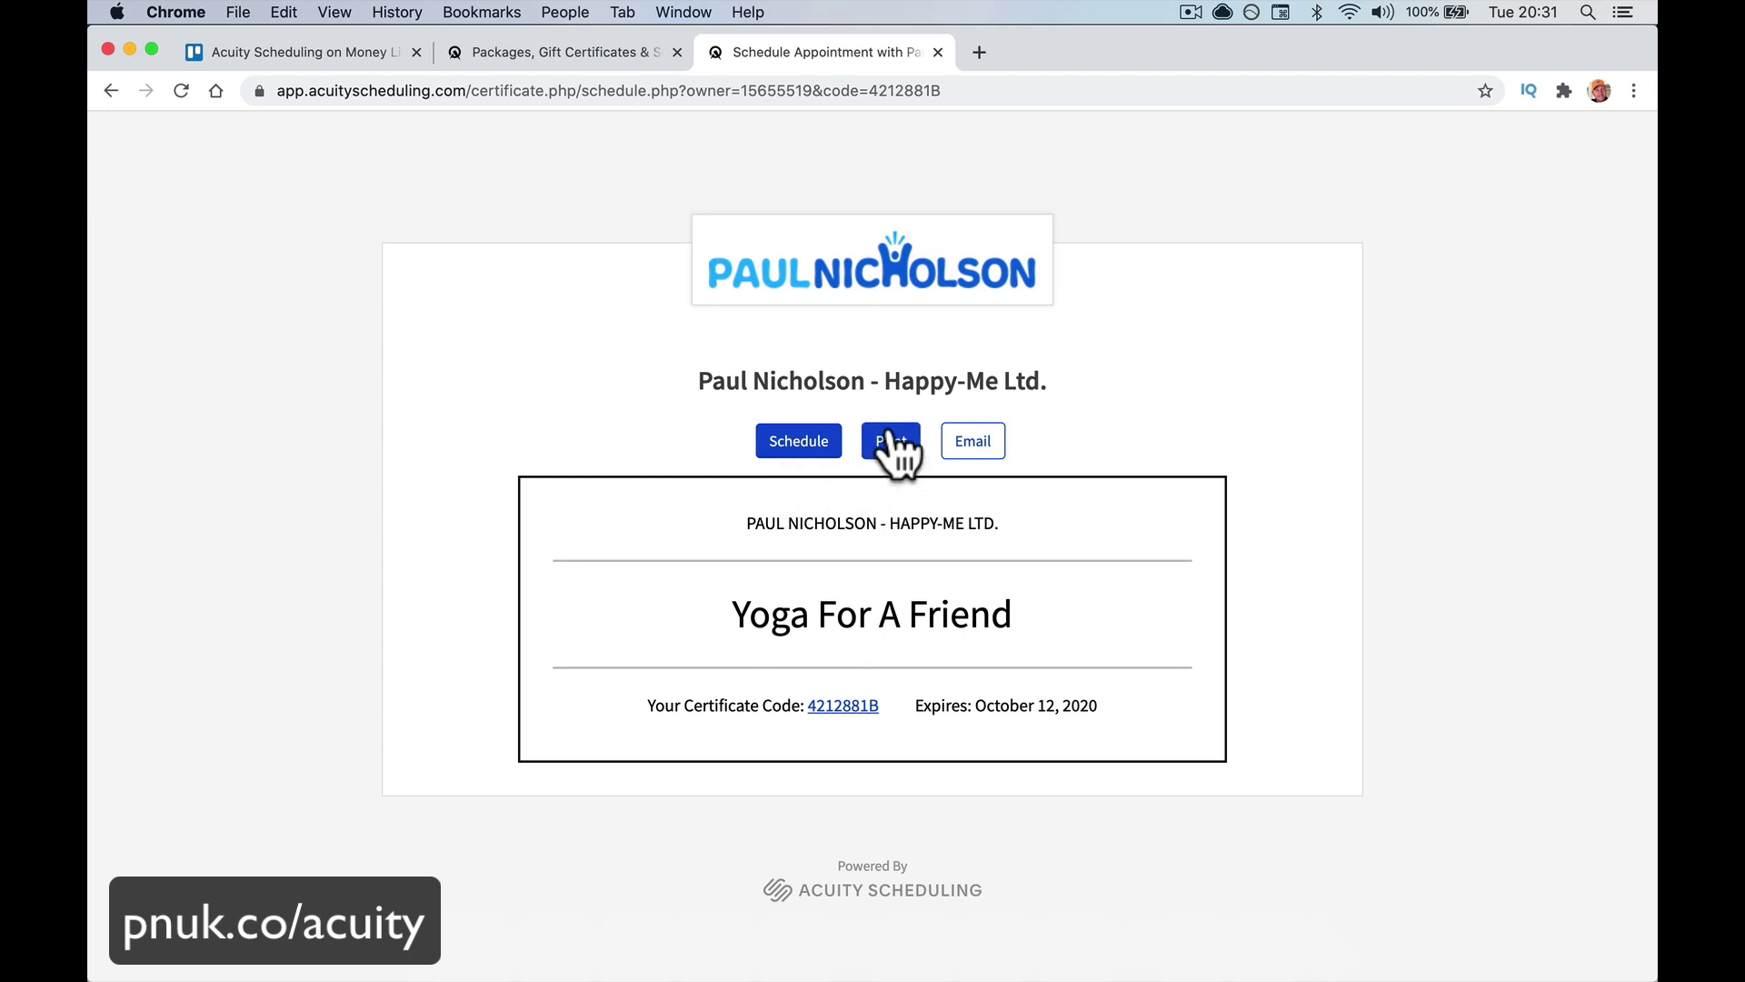
Open the certificate's 6 Week Yoga For Beginners booking page, inspect its address, then return to Mail
click(789, 449)
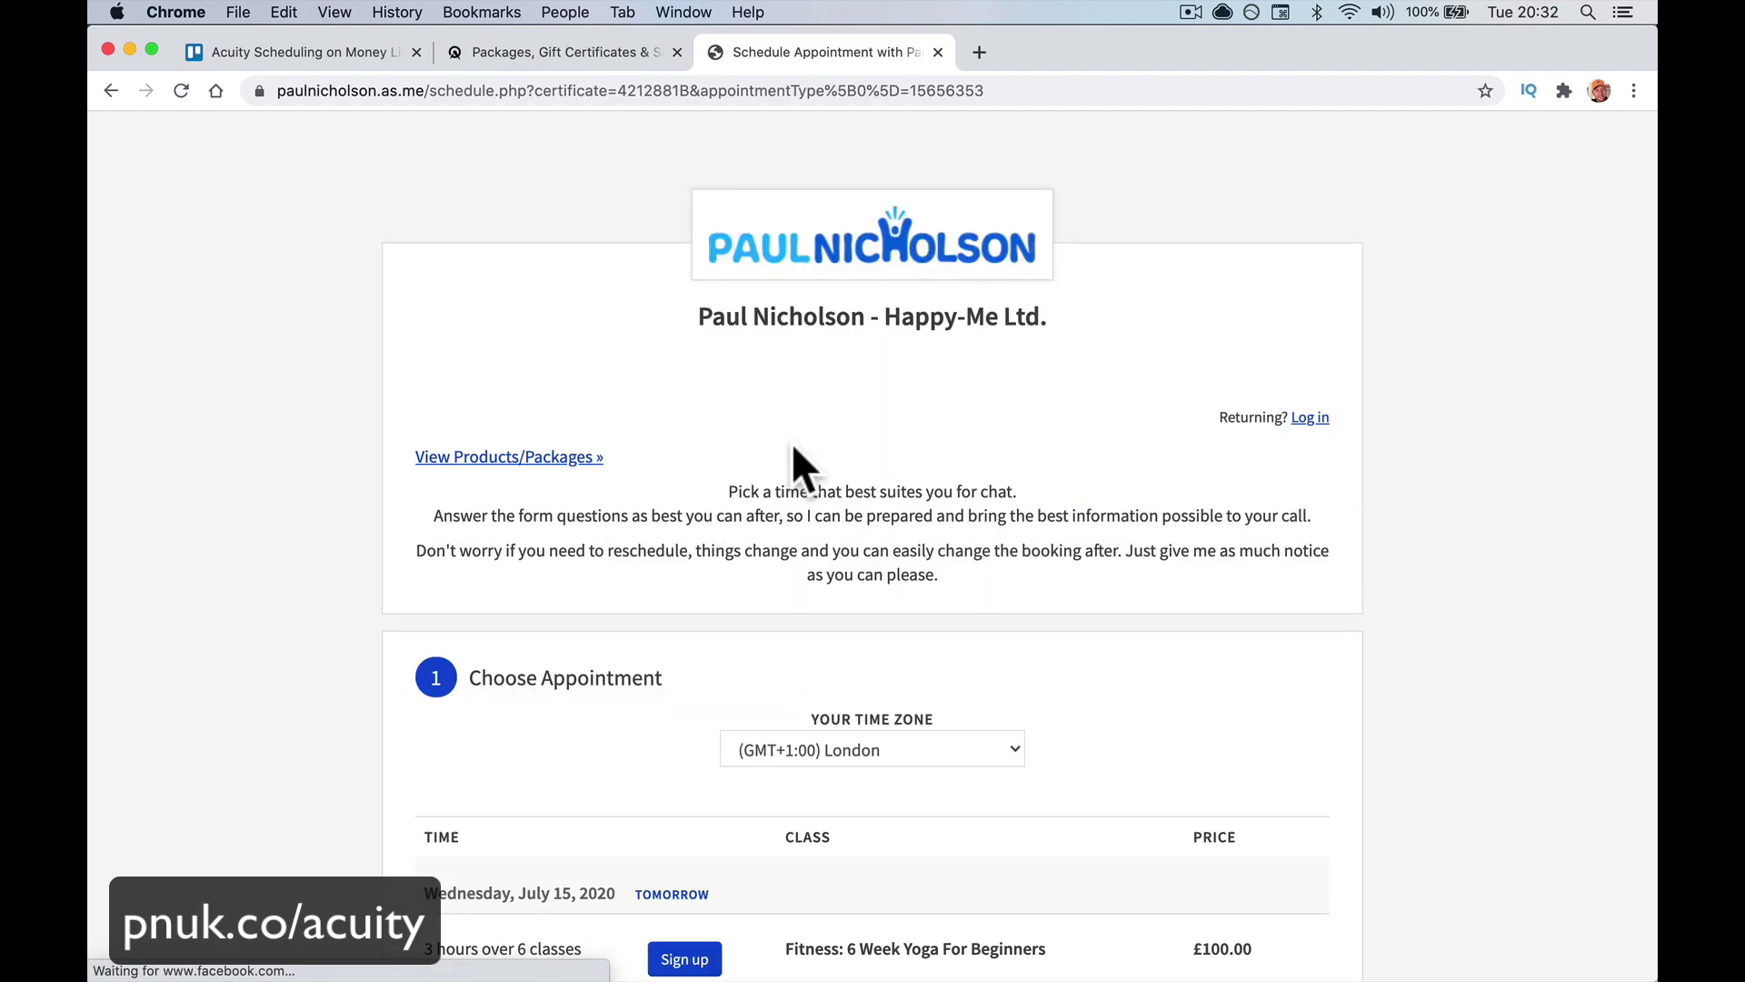
scroll(793, 444, down, 2)
scroll(793, 443, down, 5)
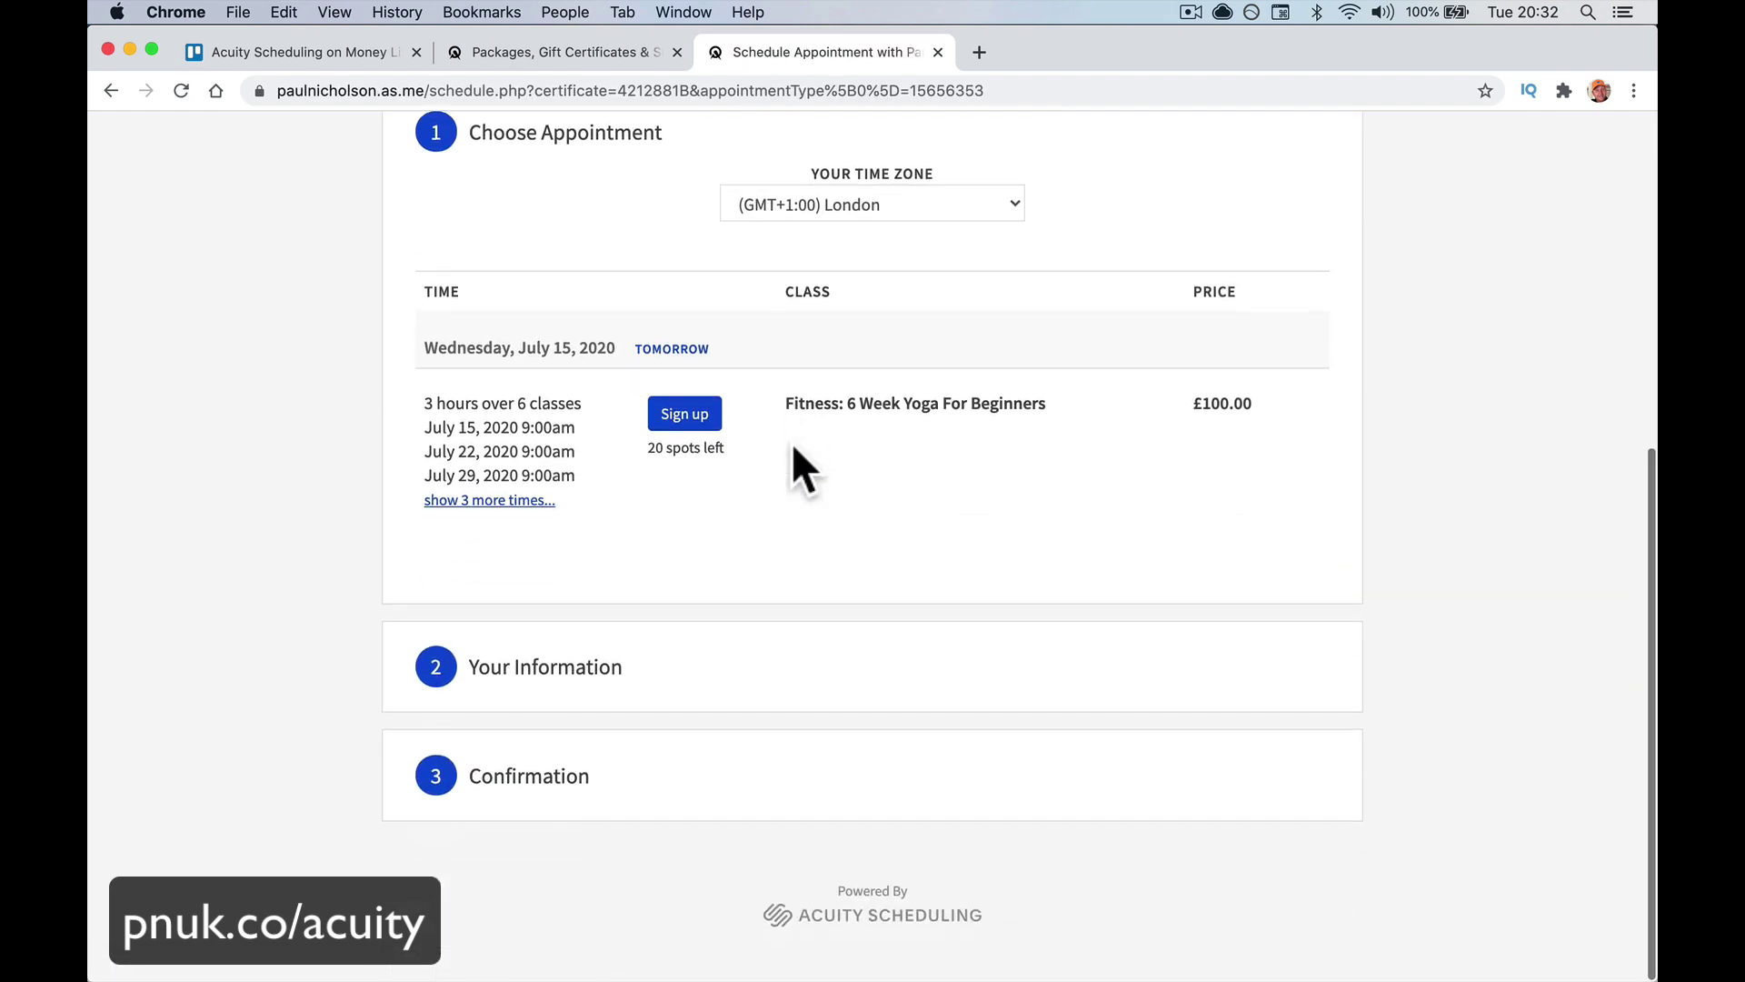
scroll(877, 475, up, 2)
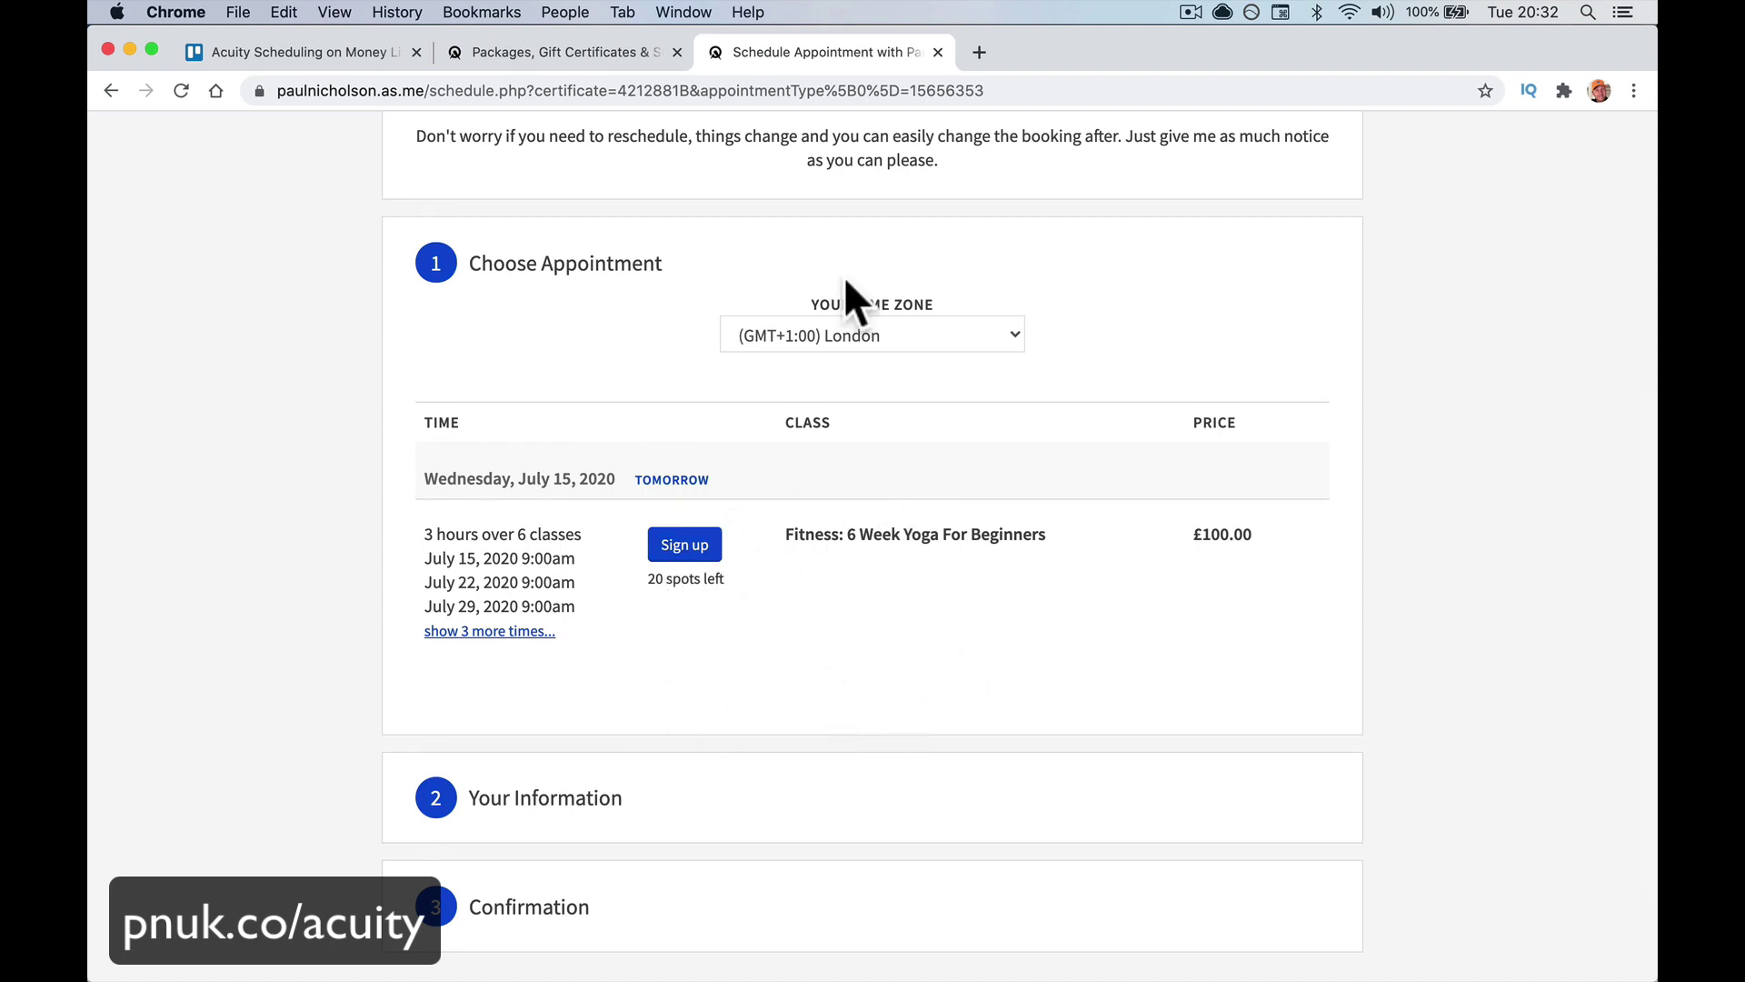
drag(737, 90, 1036, 90)
scroll(832, 500, down, 1)
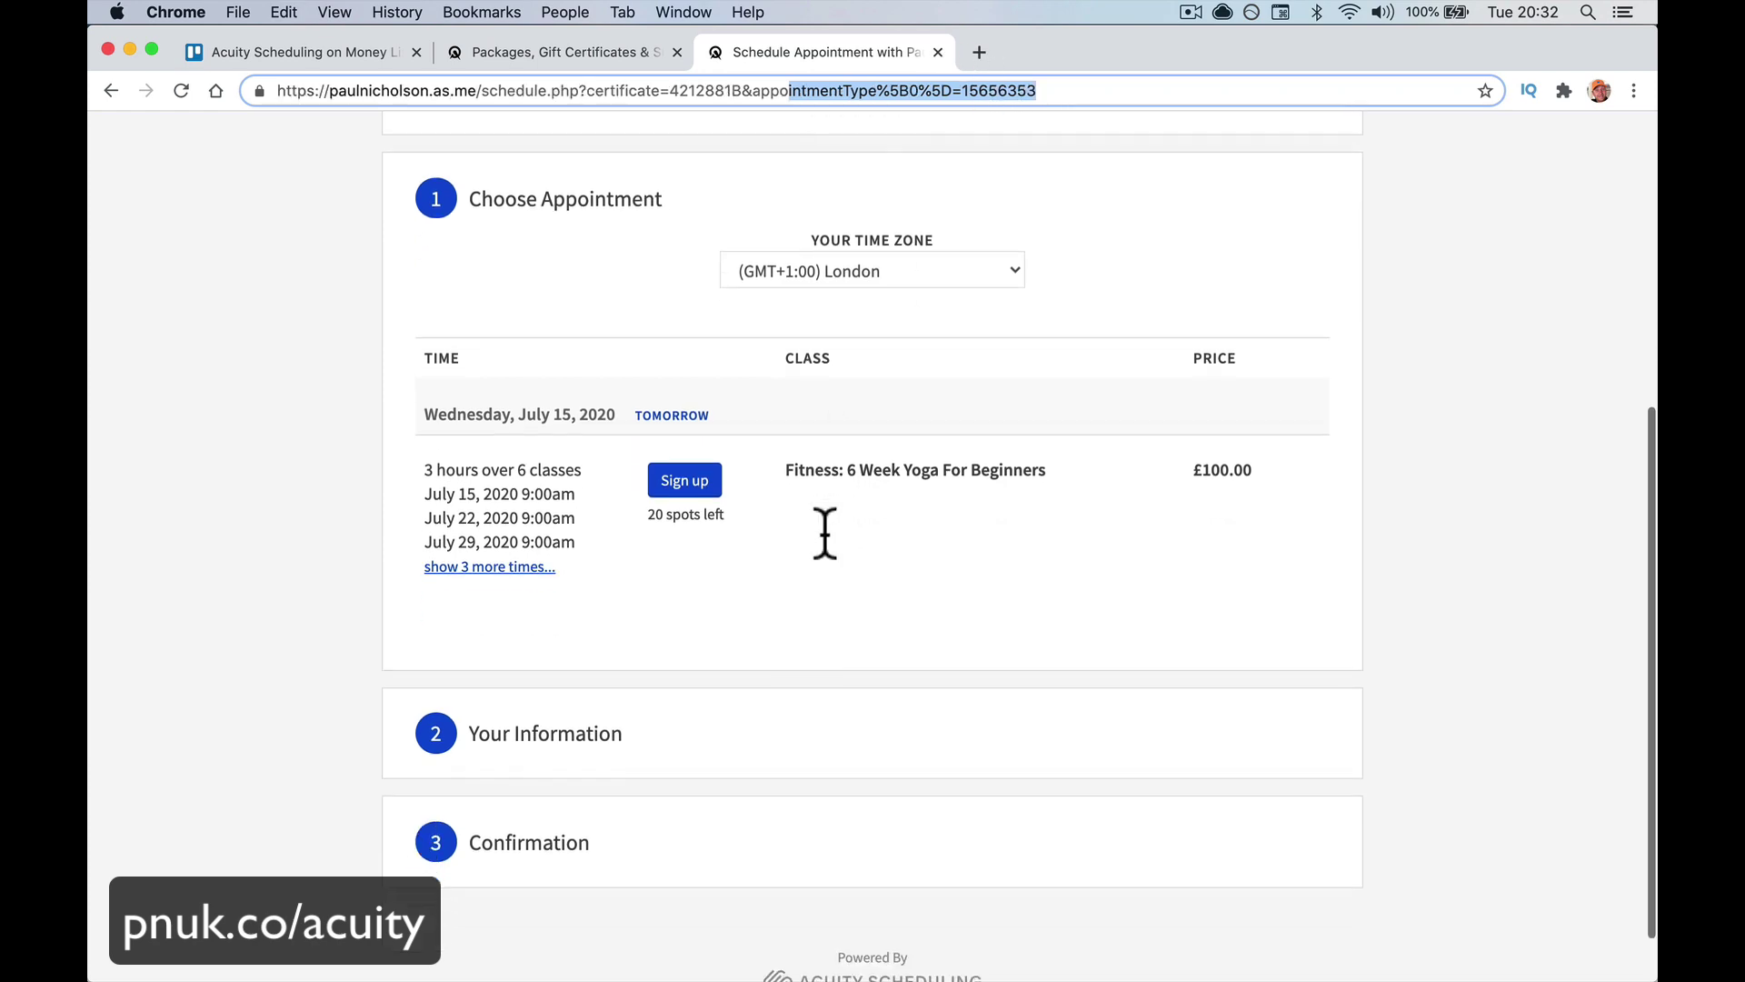
click(646, 944)
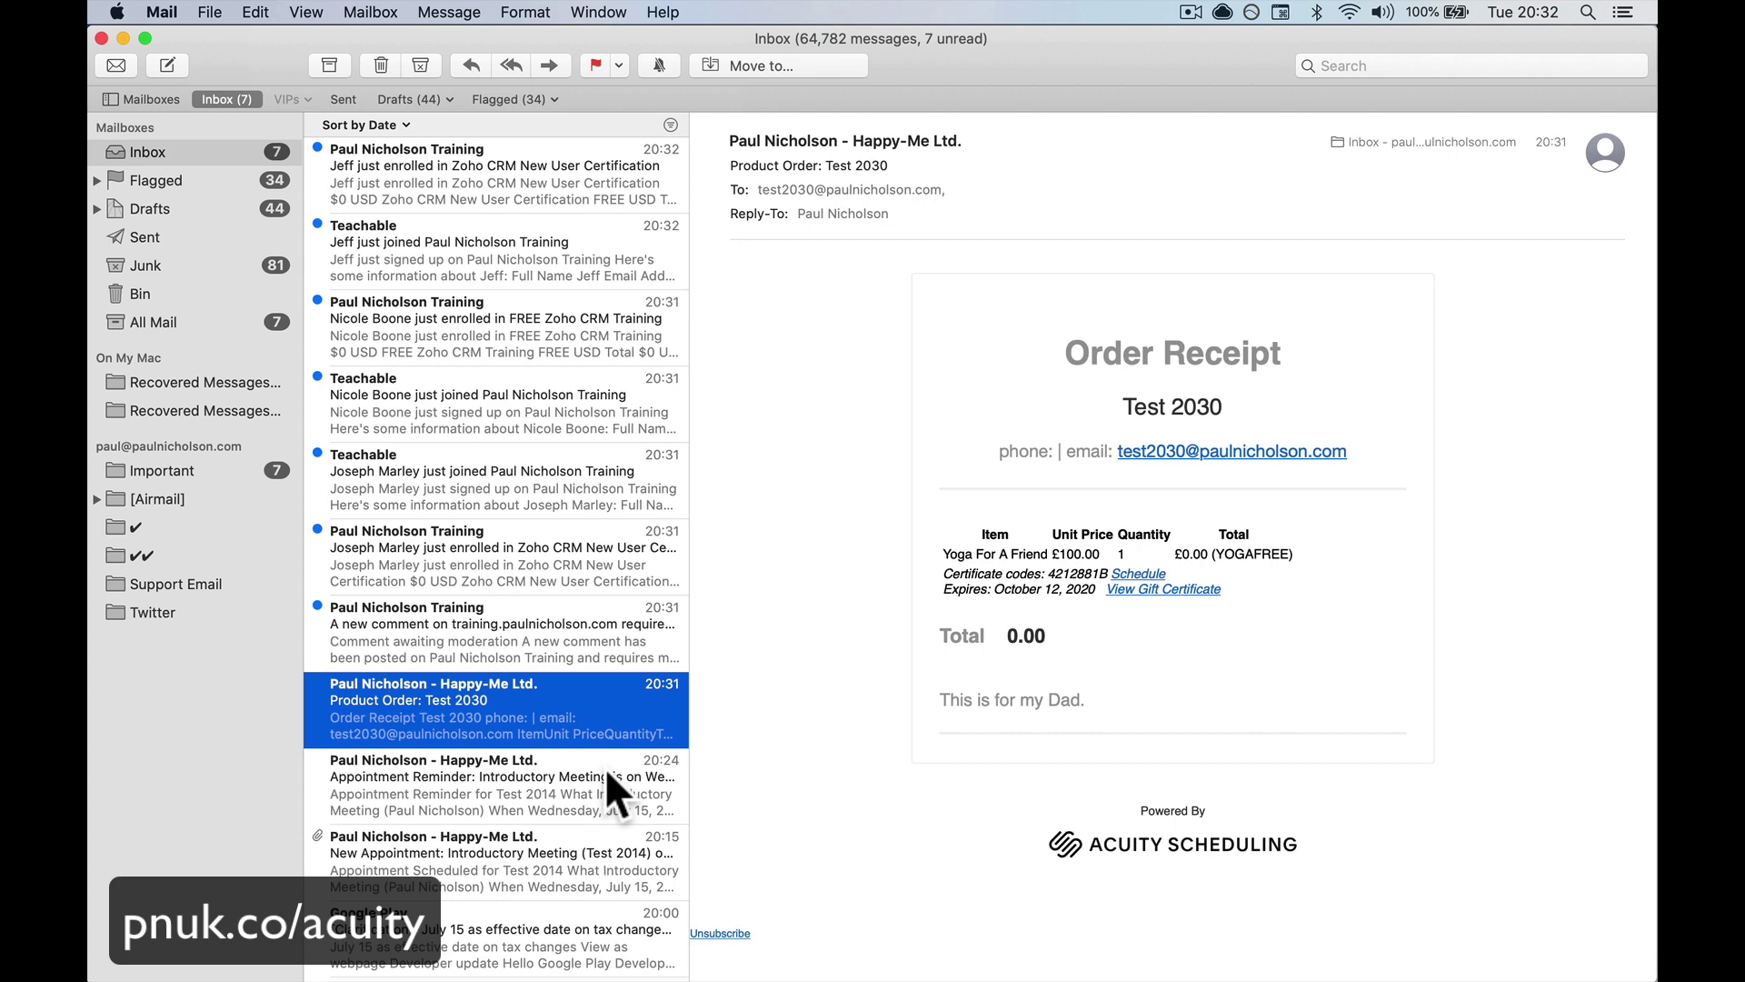
Bring Chrome's 6 Week Yoga For Beginners booking page (£100.00) back to the front
mouse_move(715, 941)
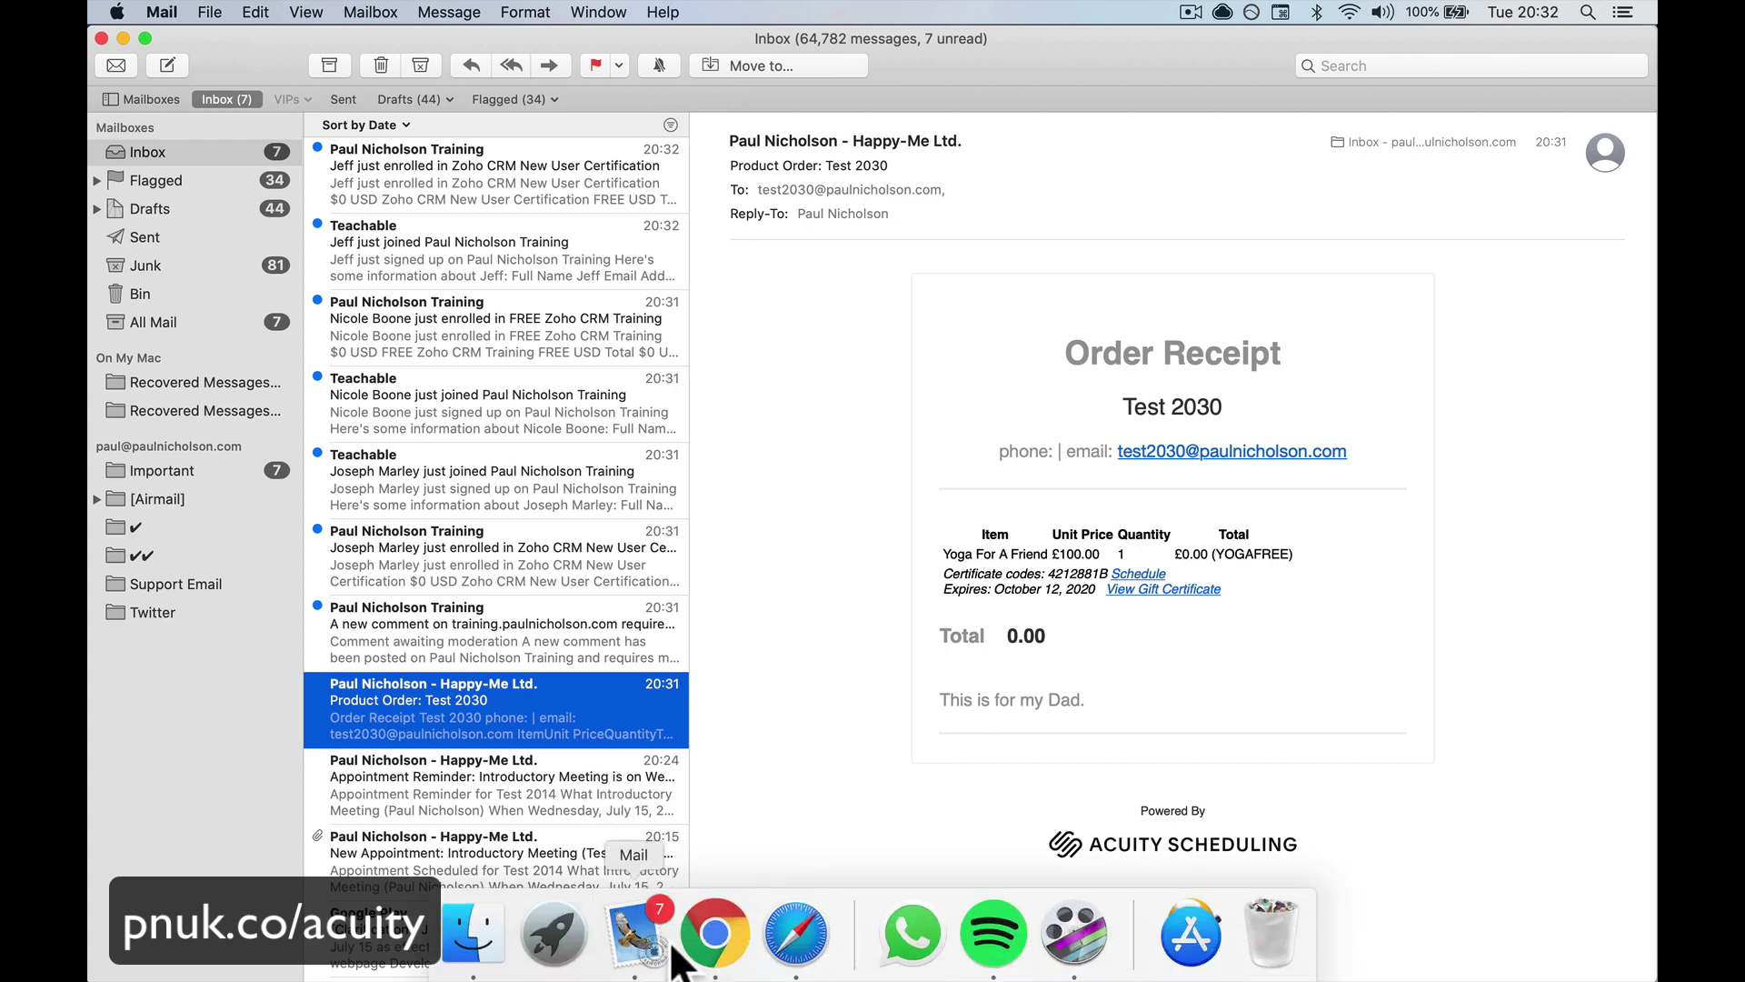
click(723, 974)
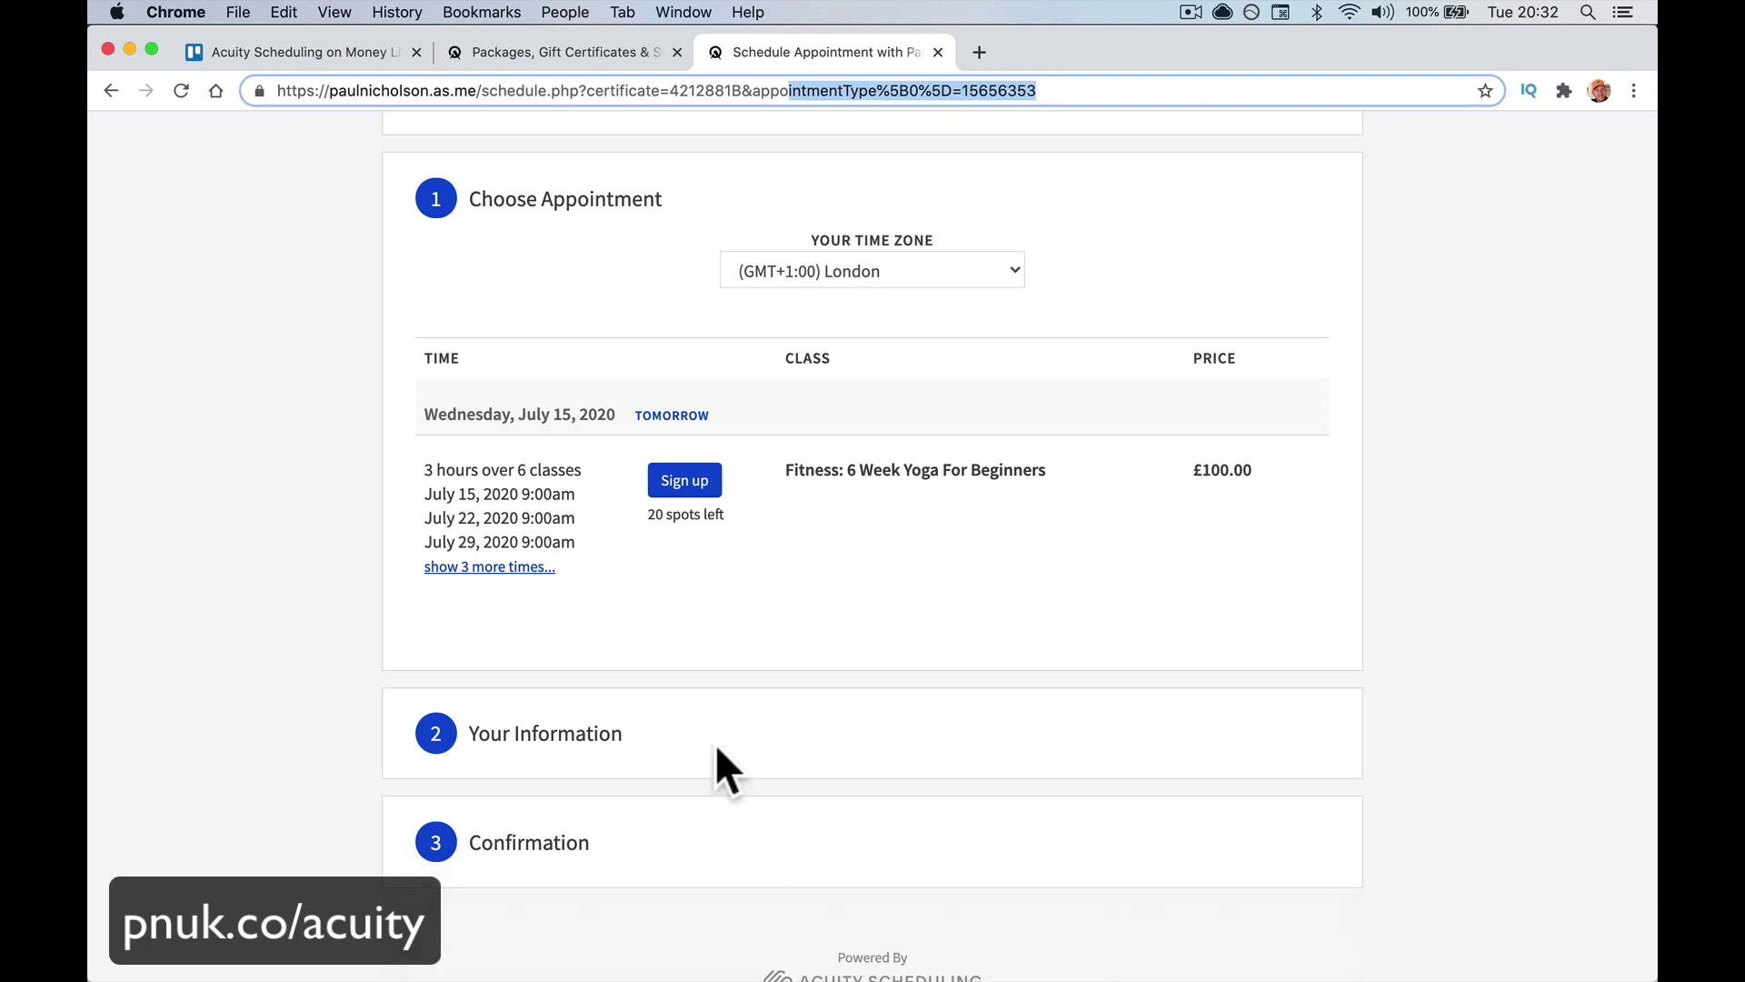
Book all six yoga sessions with the gift certificate, changing the client's last name and e-mail to 2032
click(696, 490)
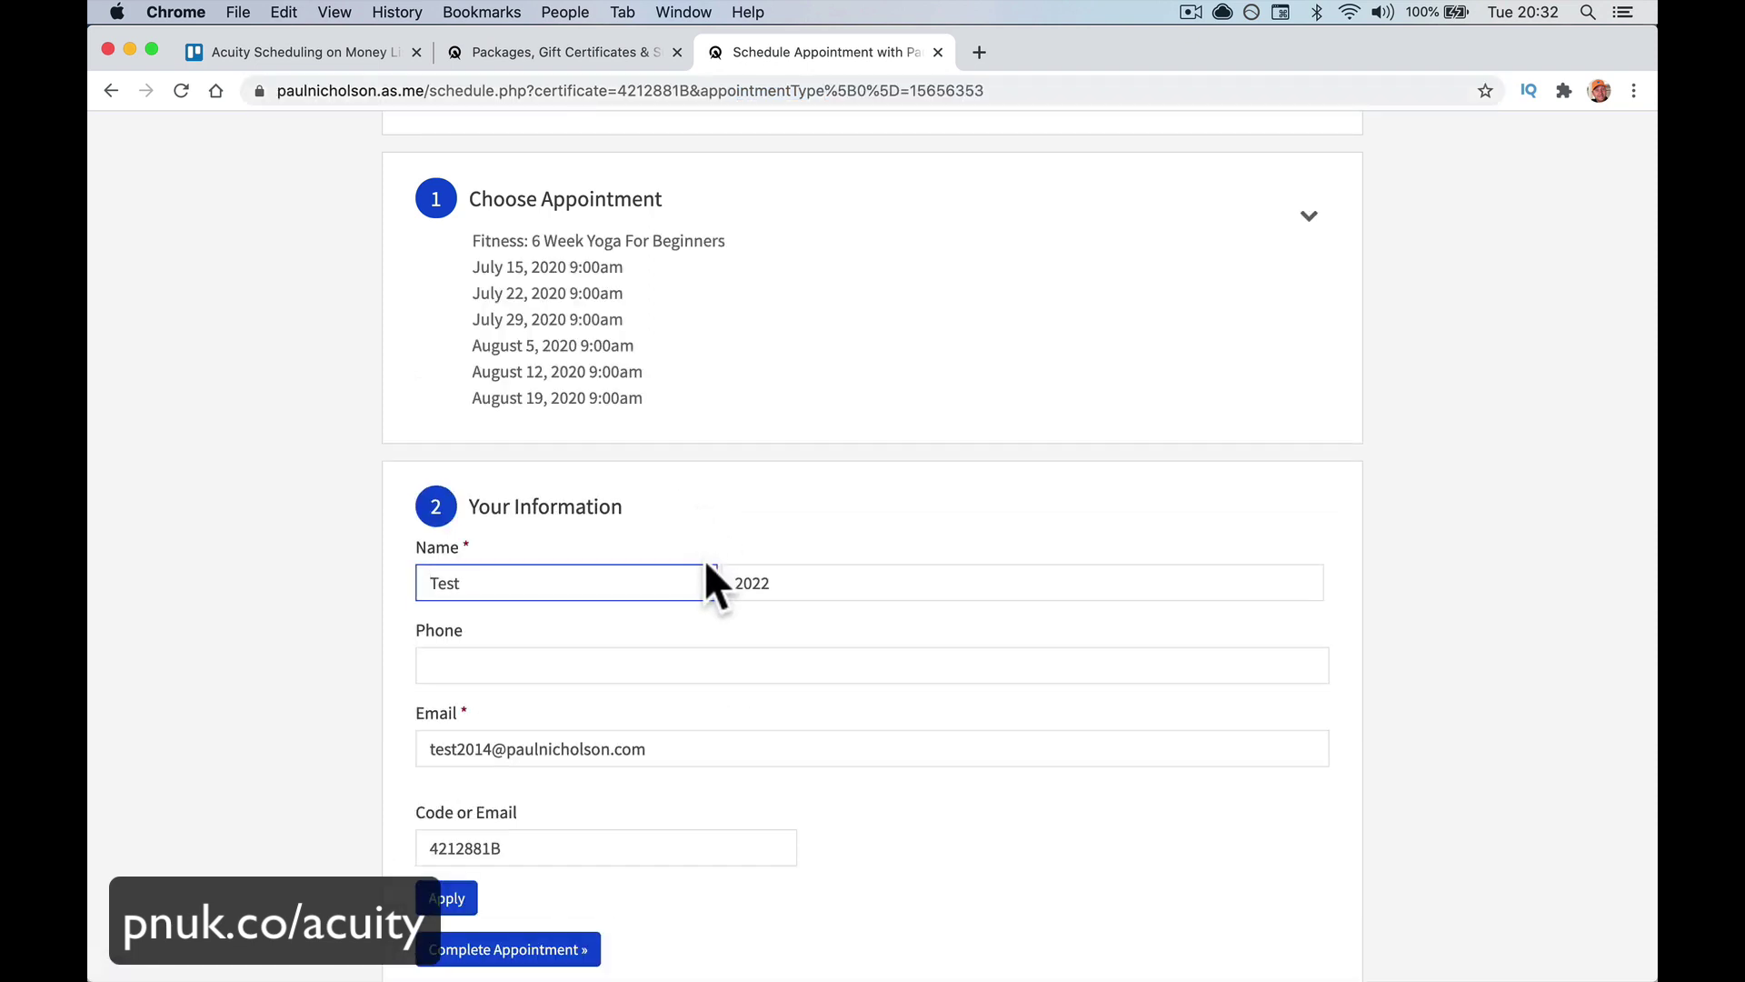
click(809, 583)
key(BackSpace)
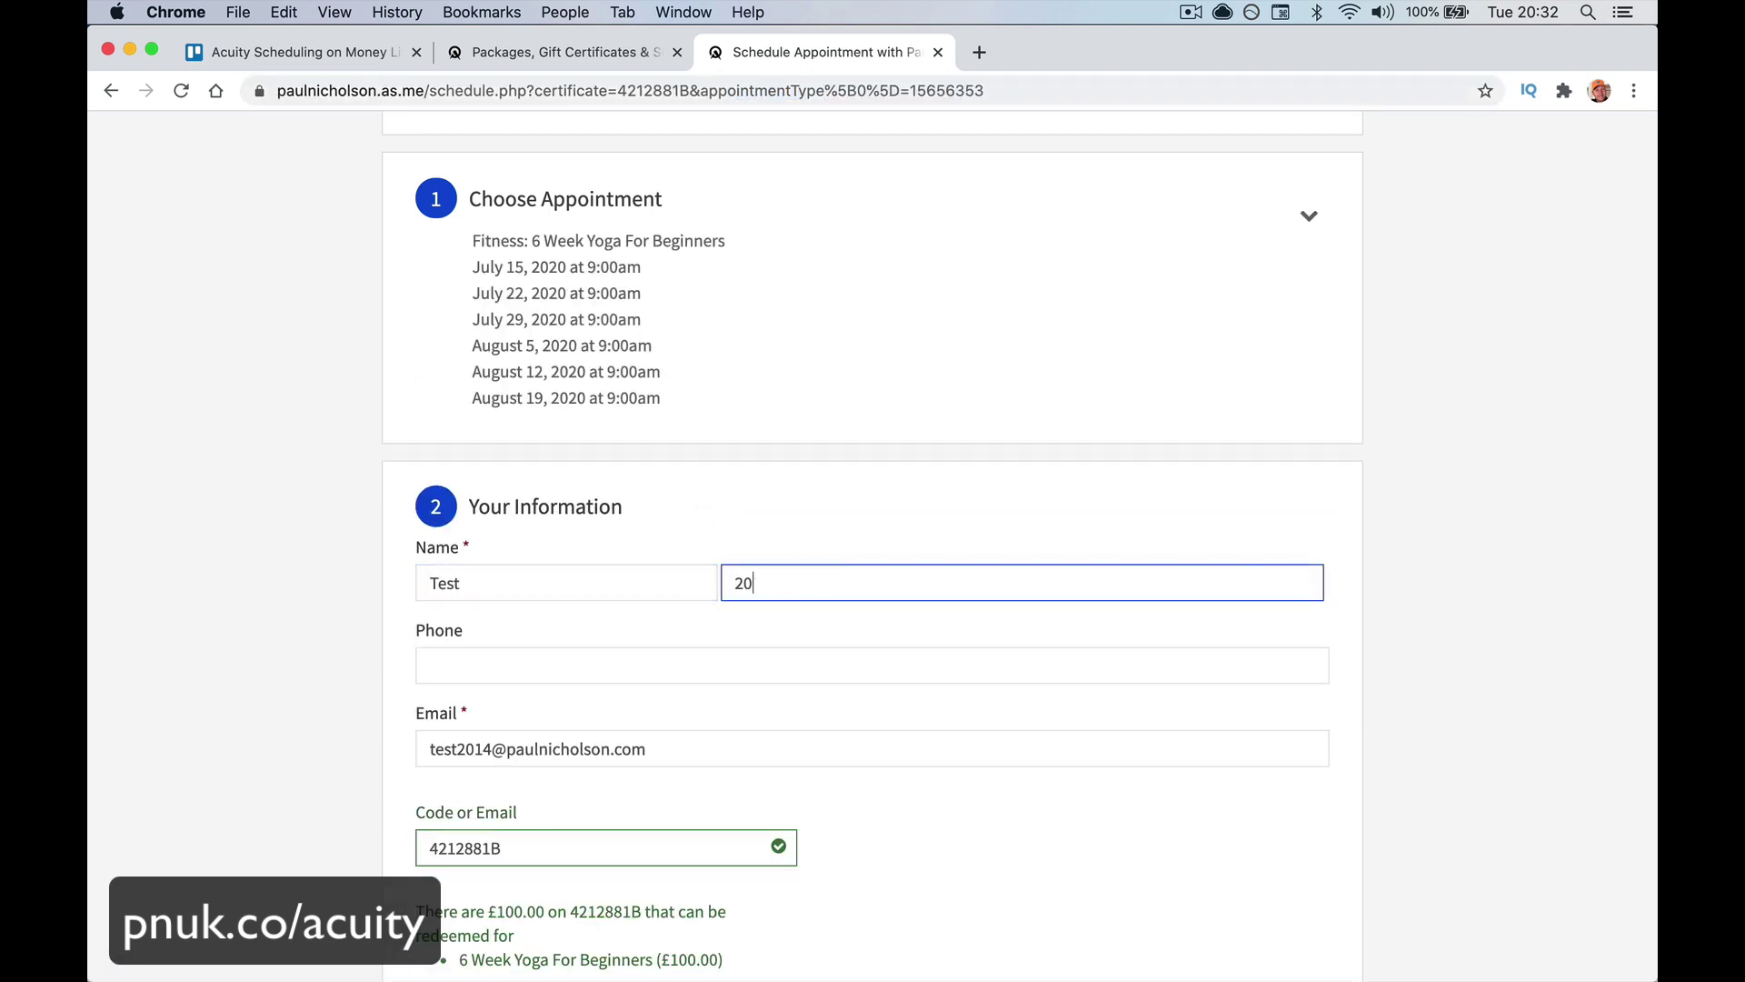
text(32)
click(489, 745)
key(BackSpace)
key(BackSpace)
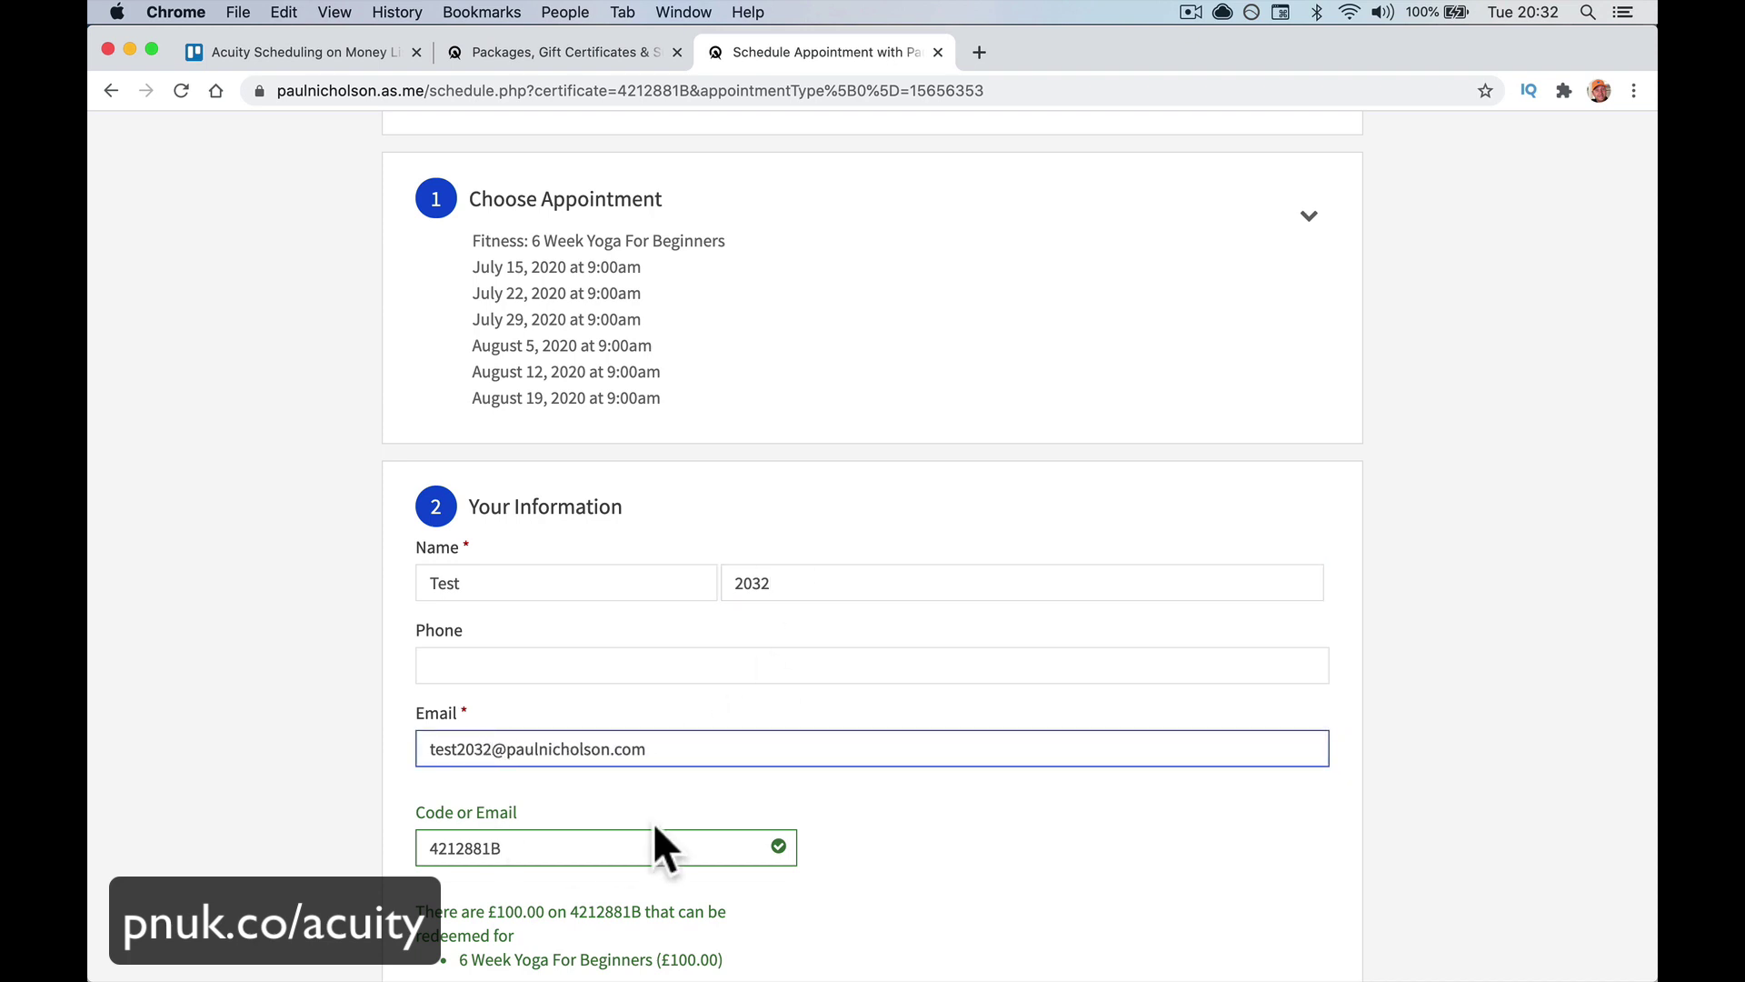
scroll(636, 818, down, 2)
double_click(542, 713)
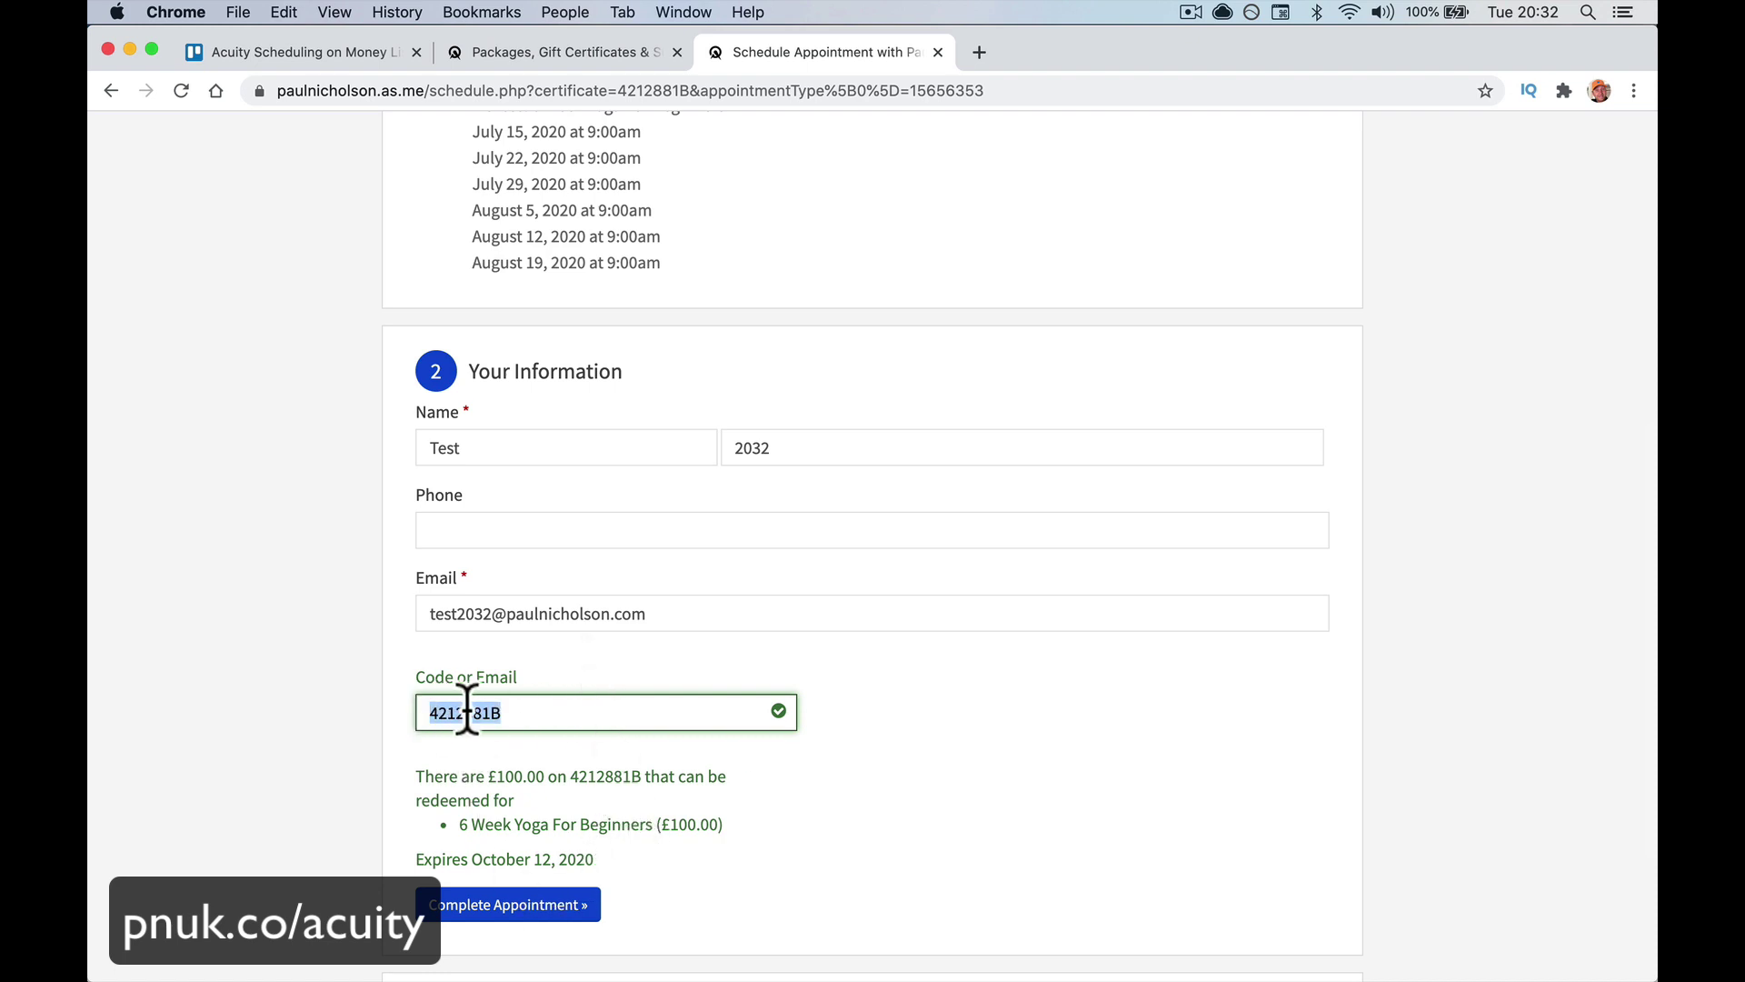
click(568, 903)
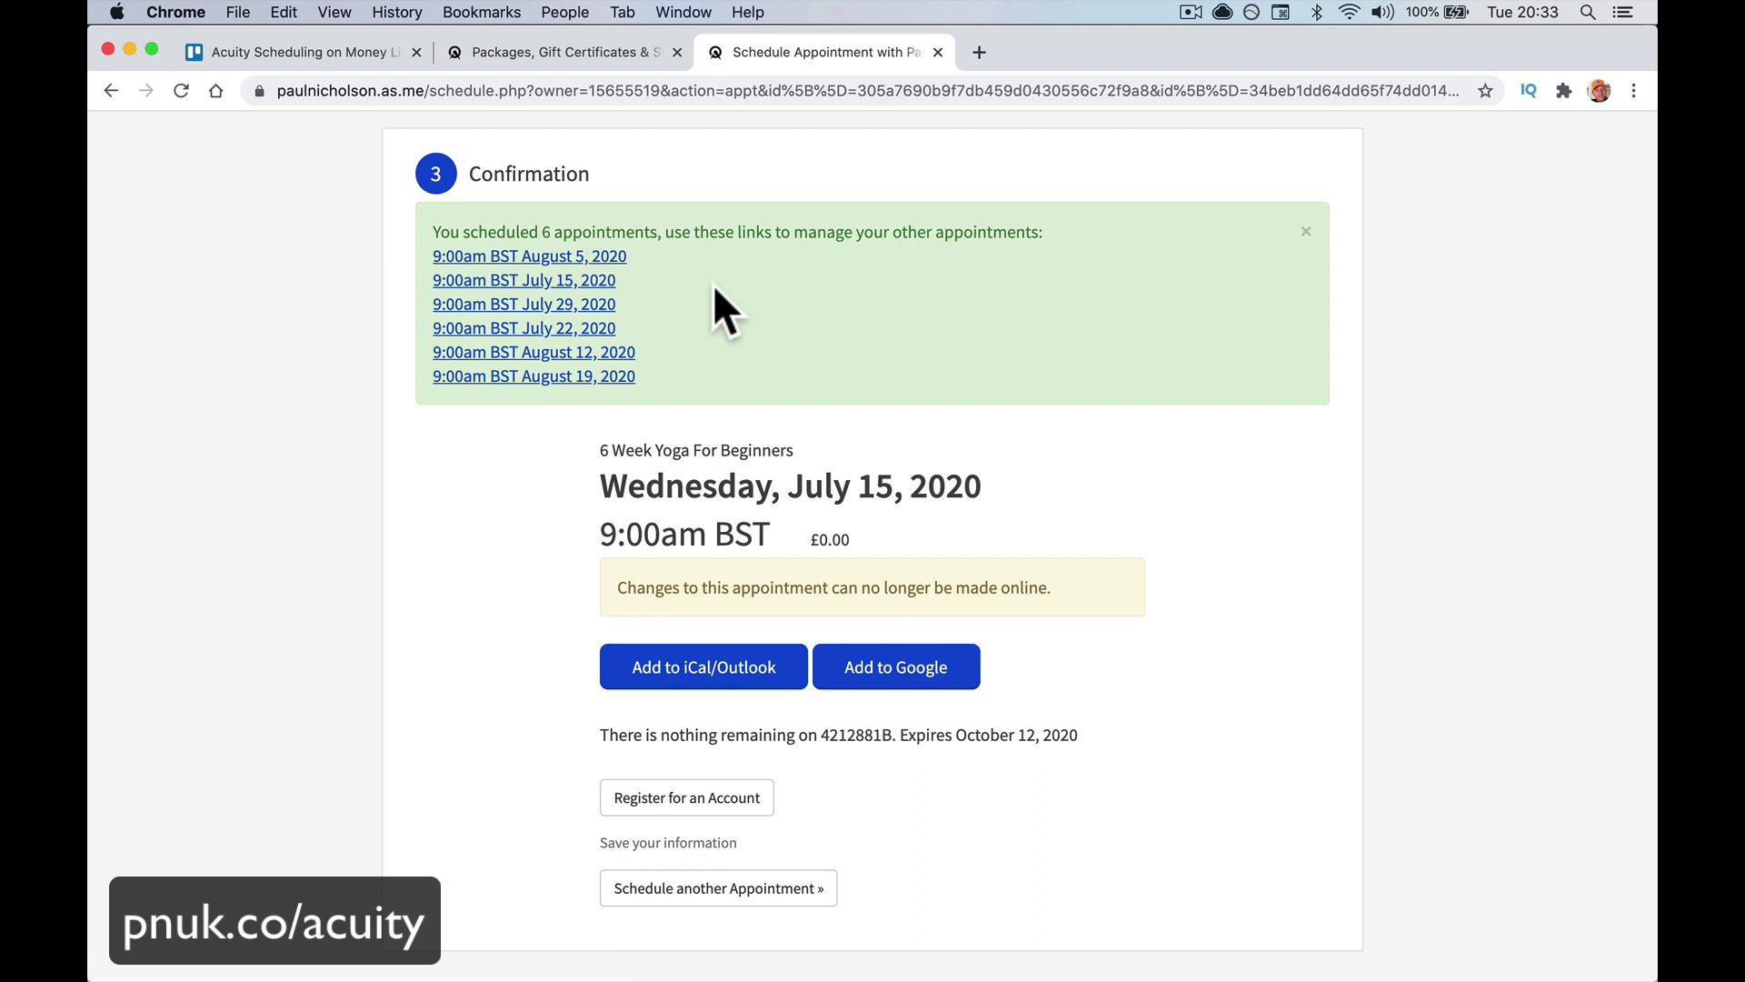
click(596, 47)
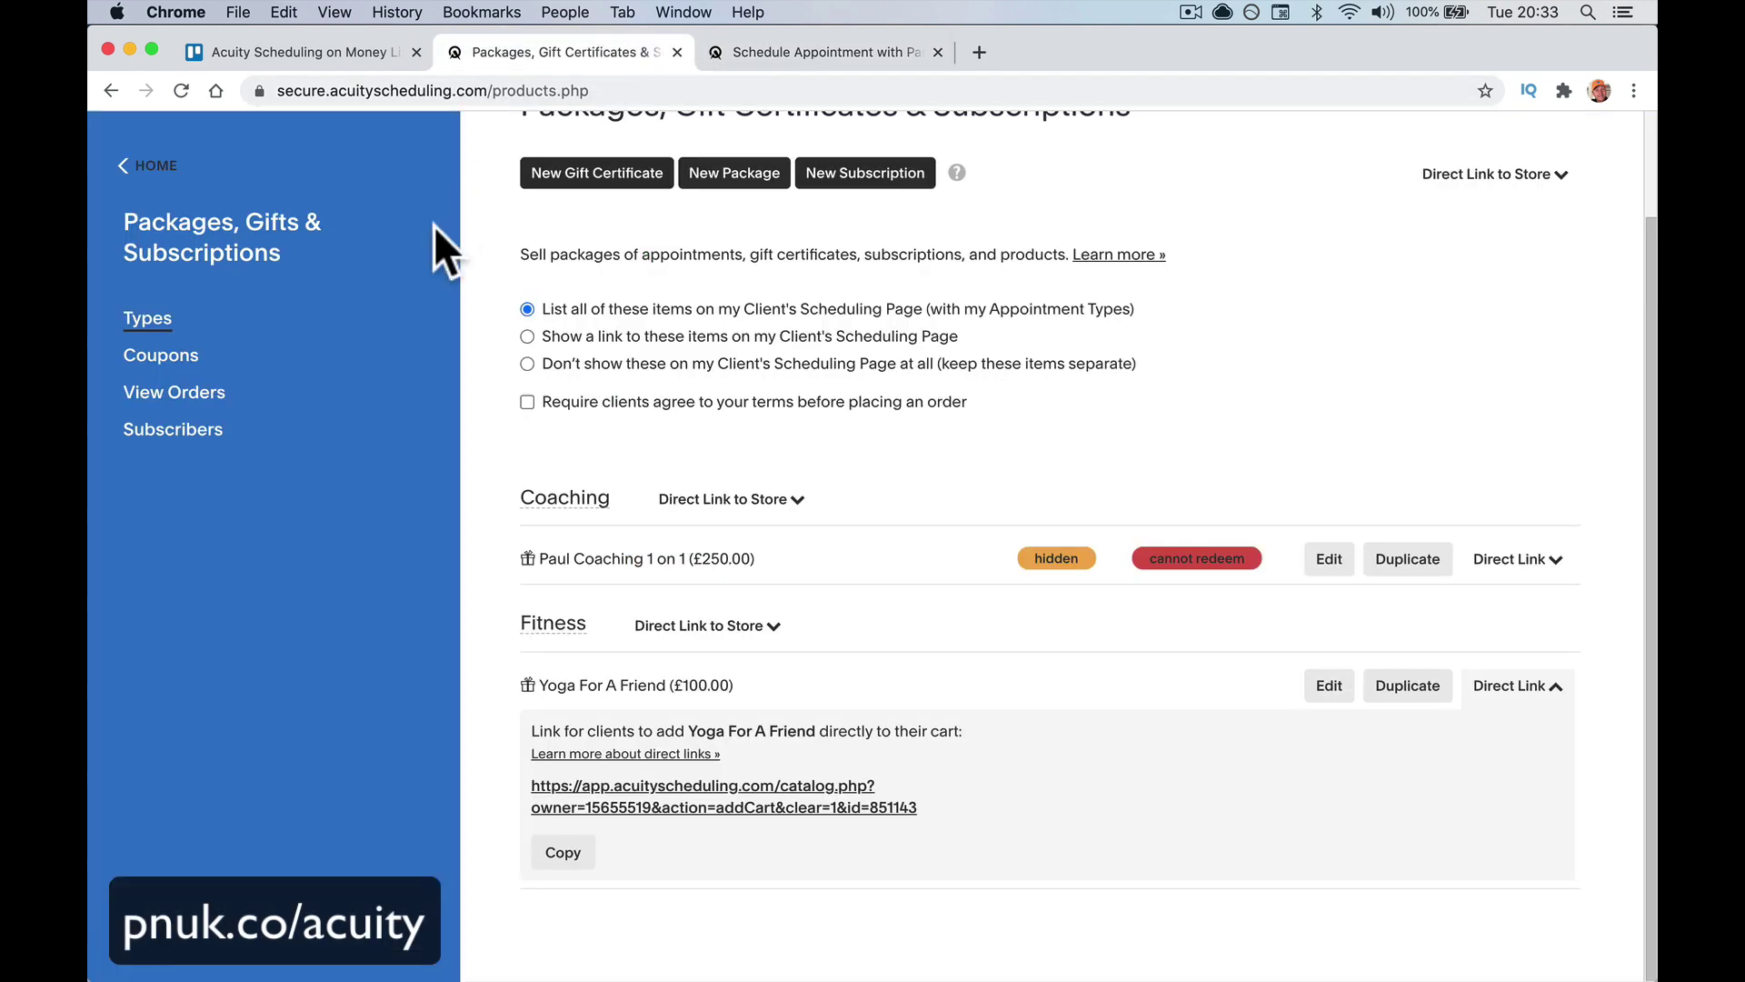
View the Appointment Calendar showing the July 15 yoga class, then switch to Mail
click(144, 165)
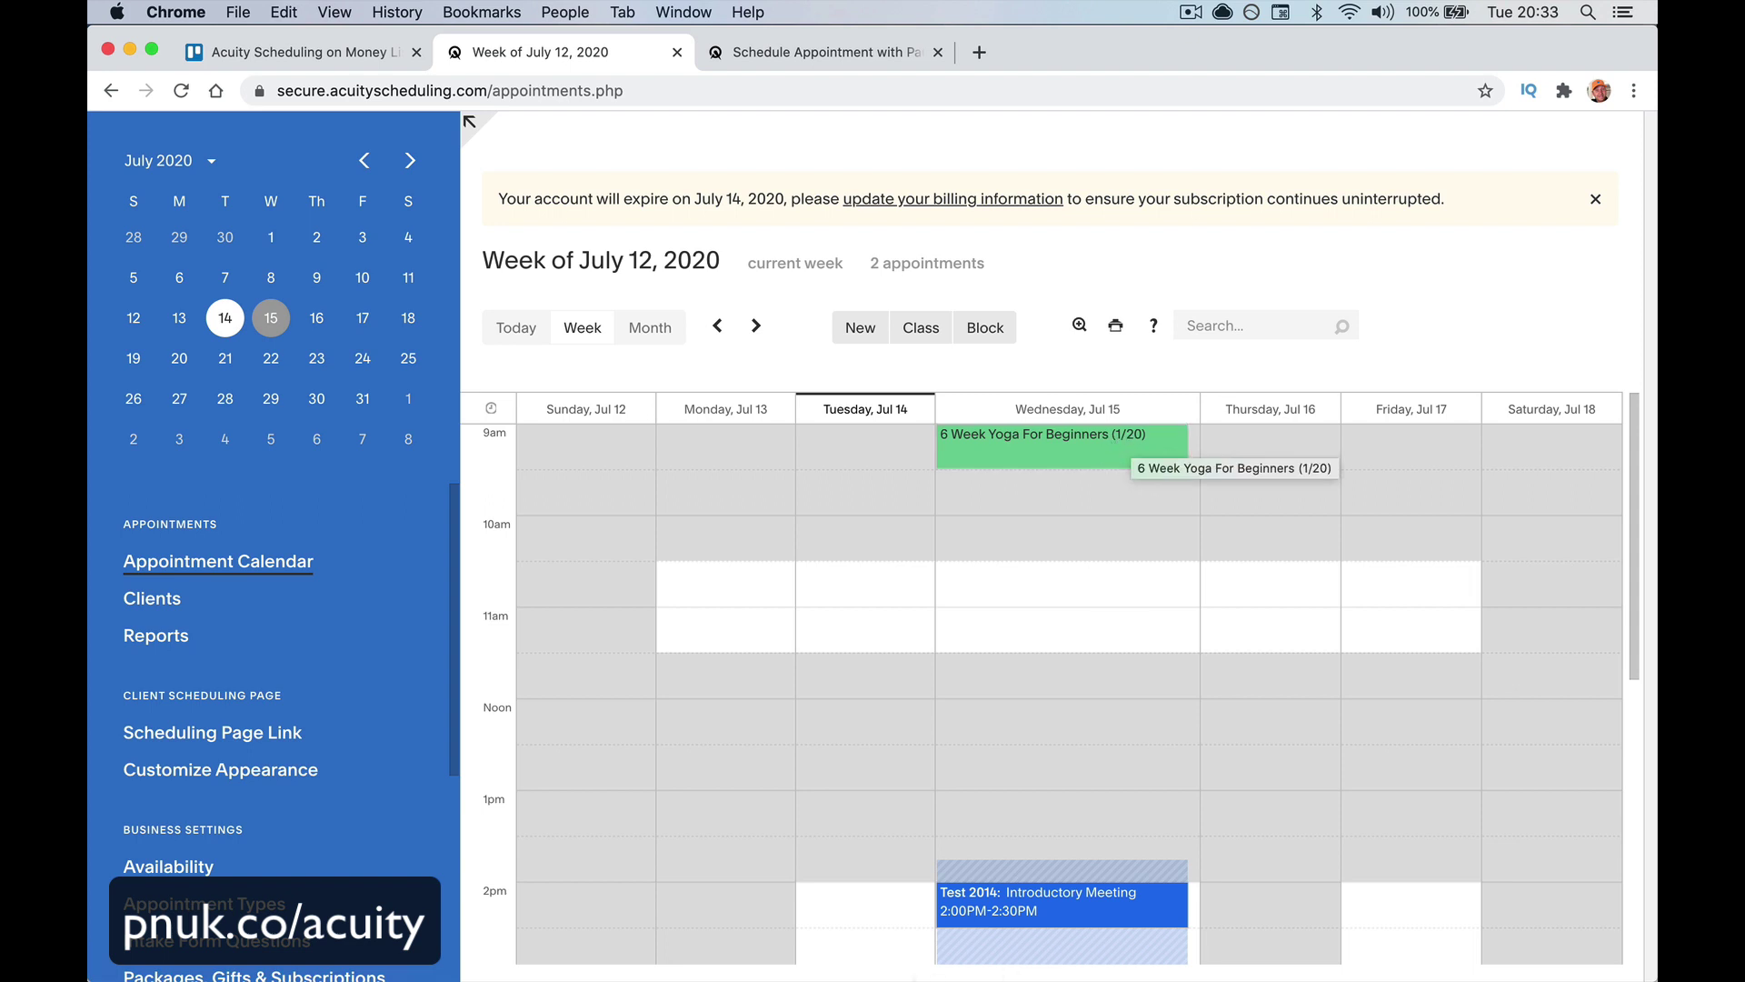
click(644, 931)
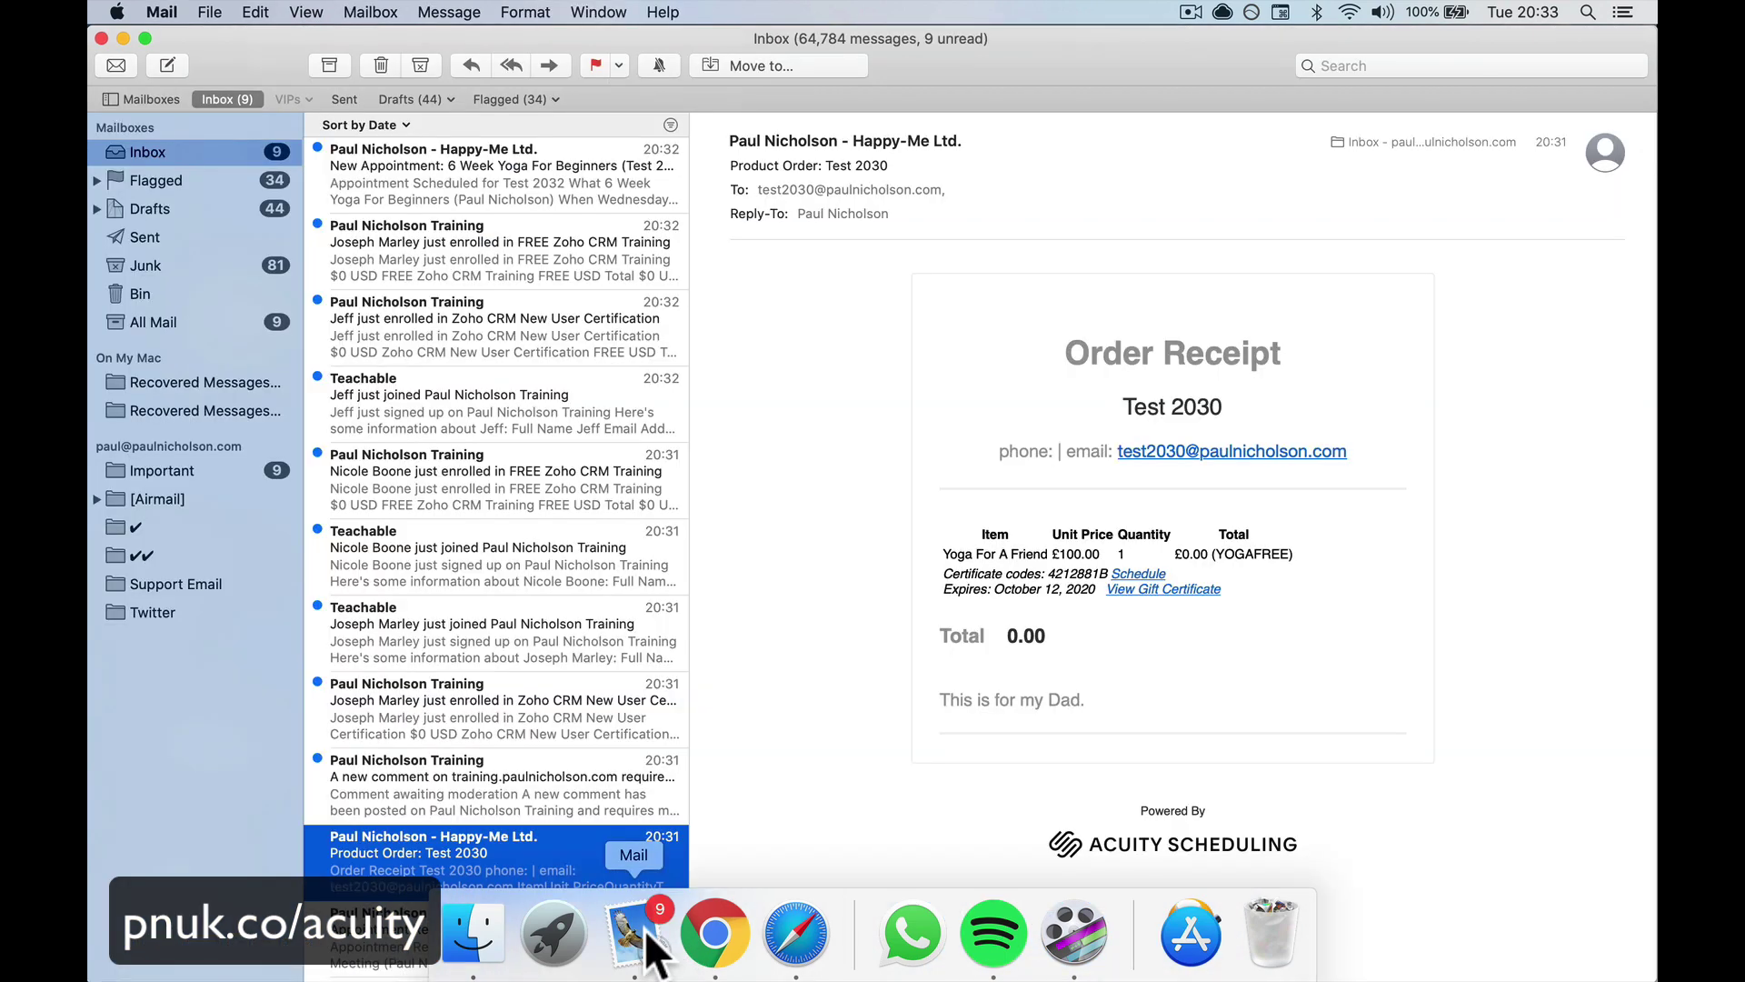
Read the New Appointment e-mail listing the six 6 Week Yoga For Beginners sessions, then return to Chrome
scroll(564, 690, up, 2)
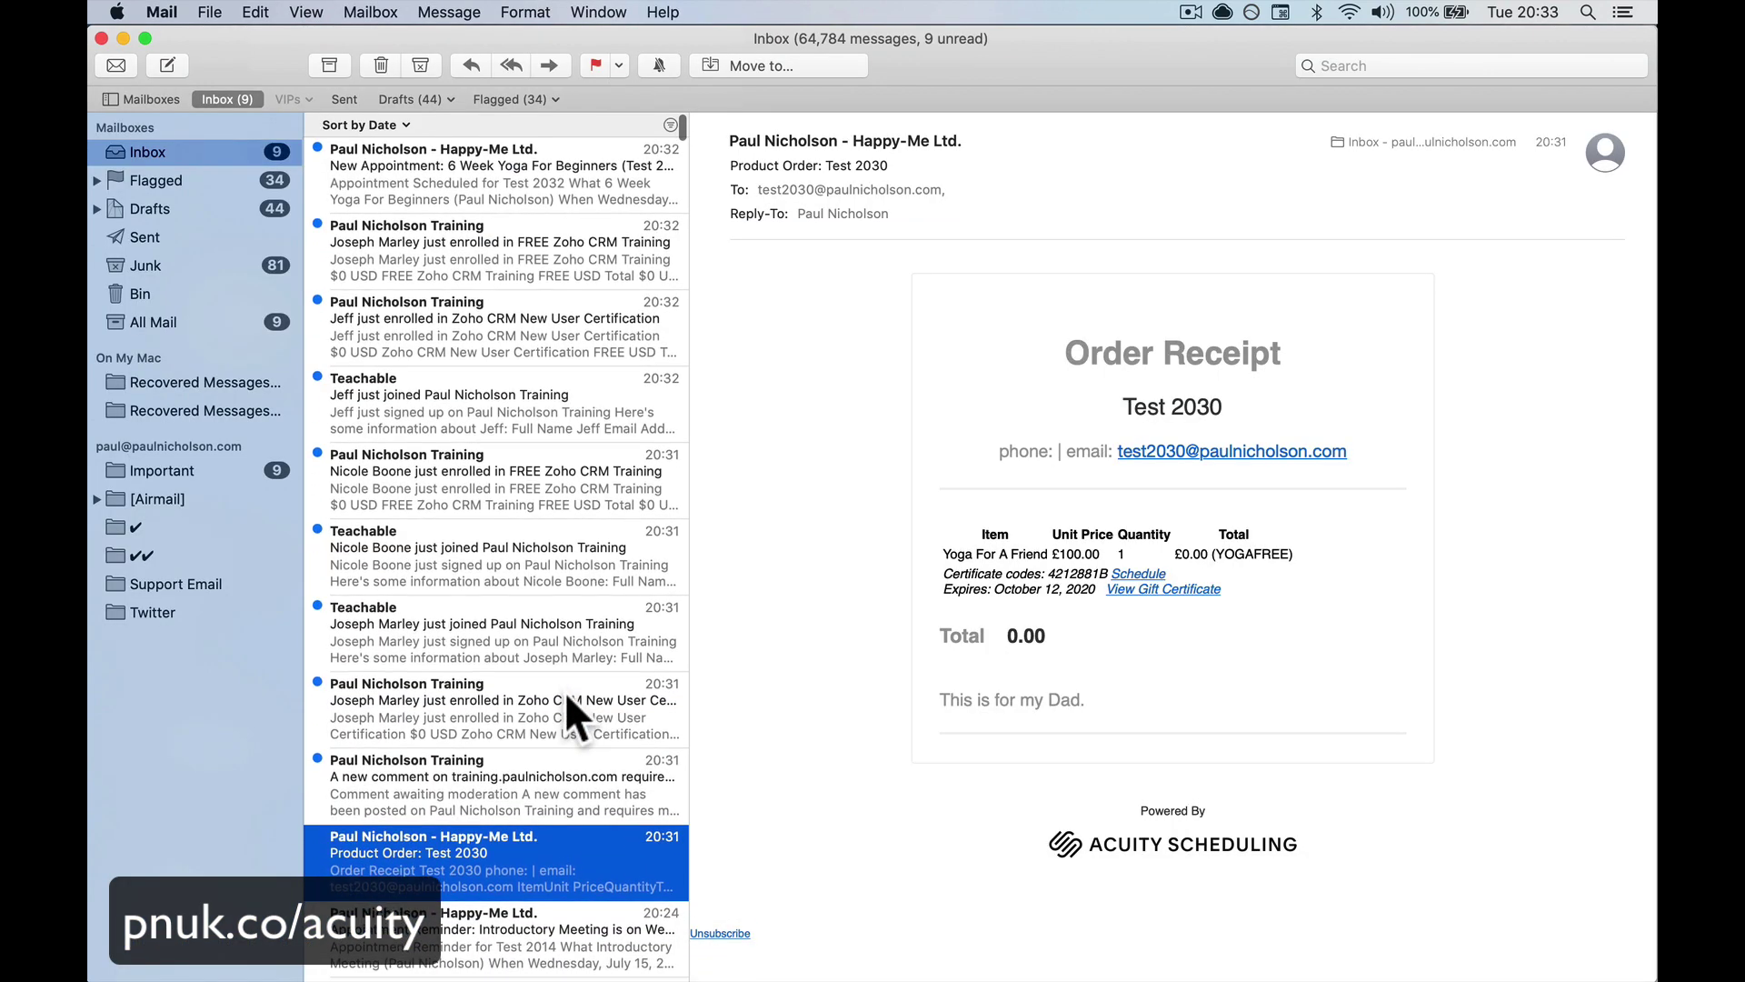
click(520, 189)
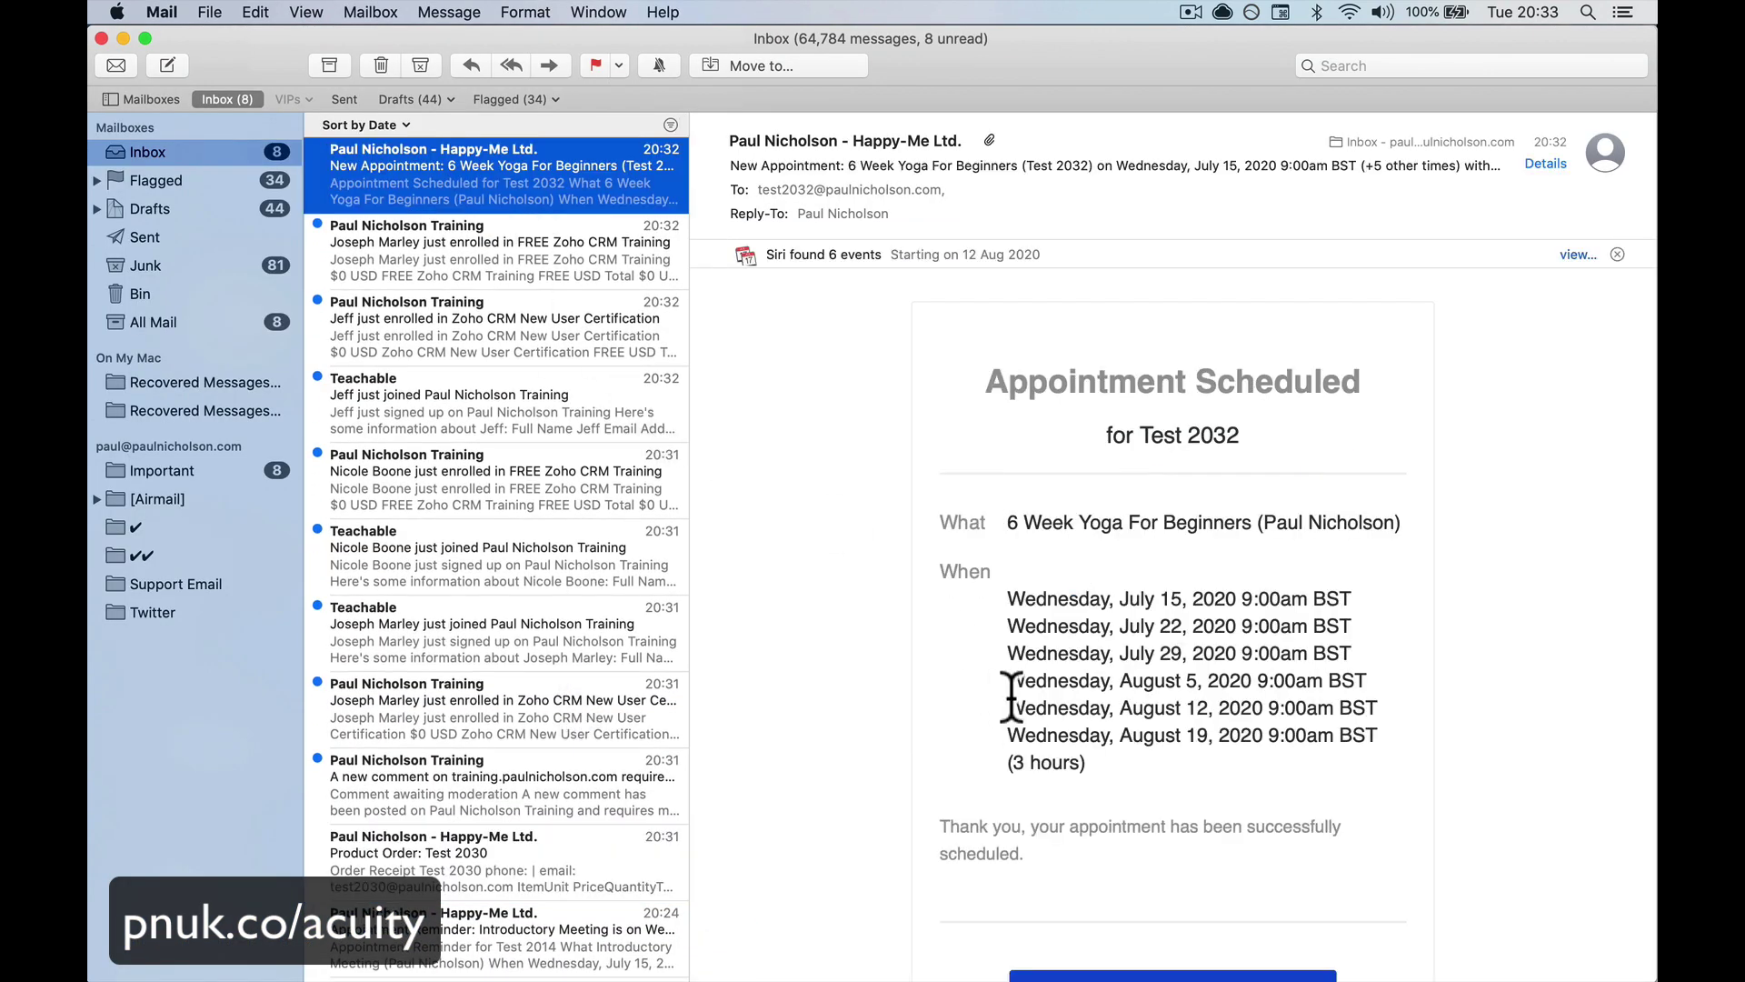
scroll(1405, 793, down, 5)
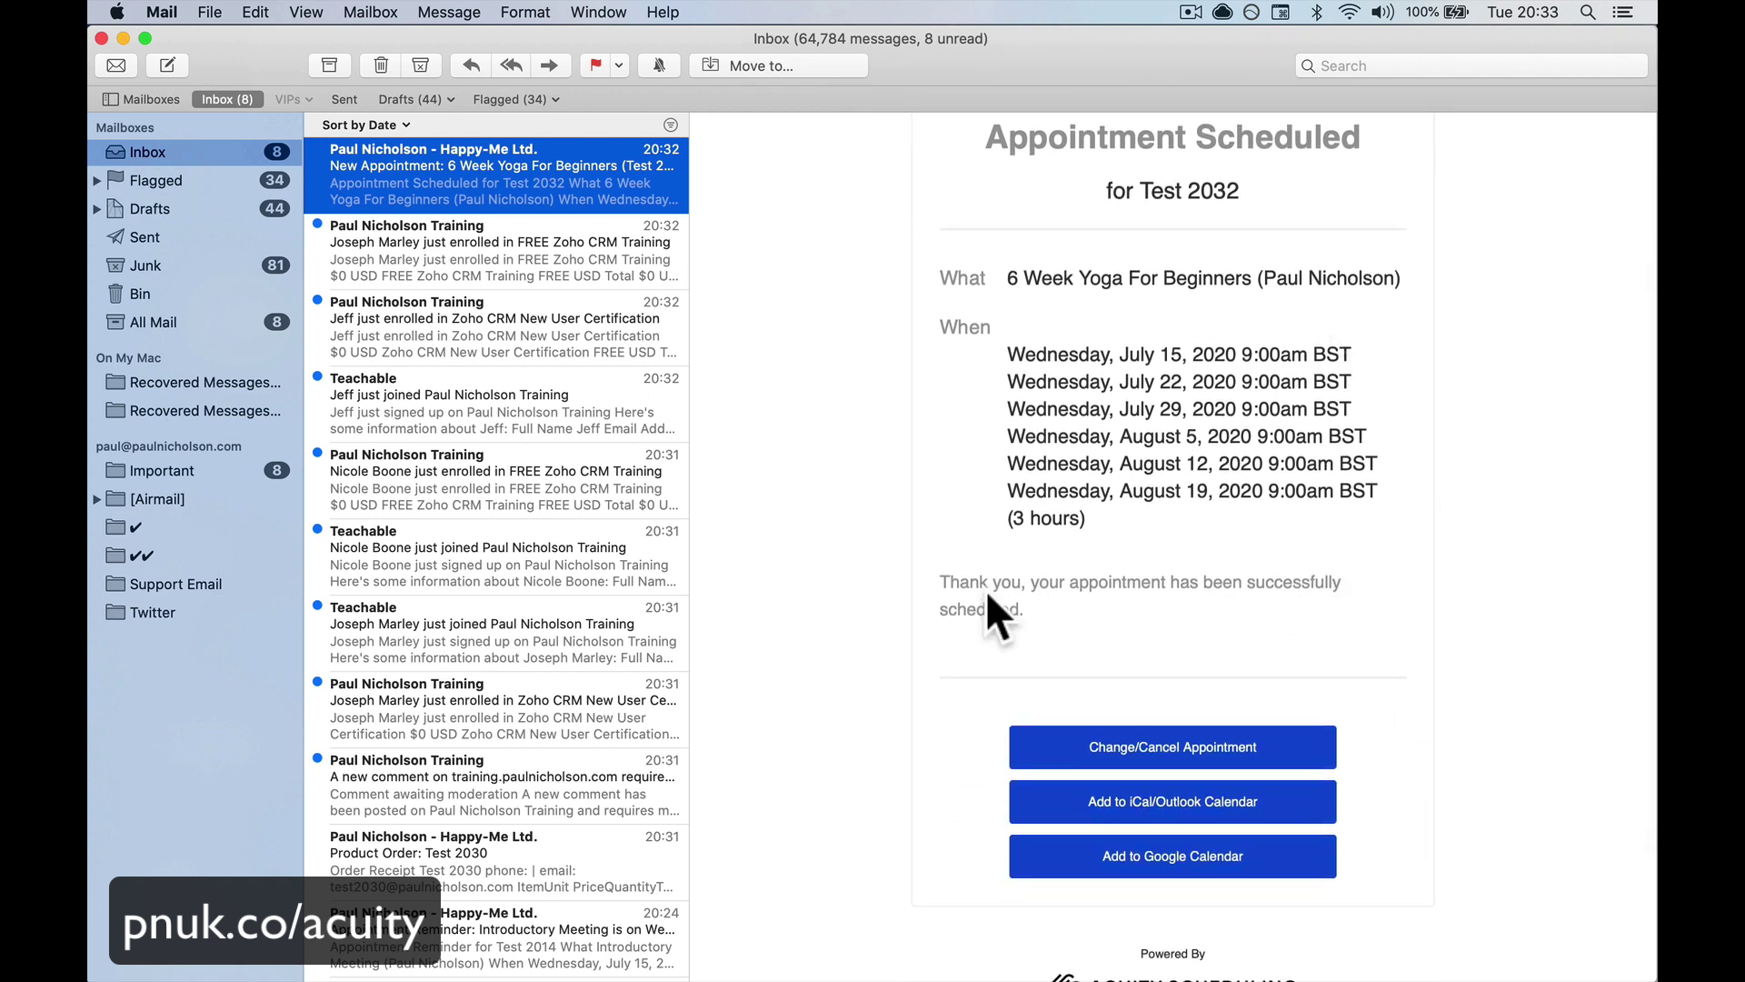
scroll(1235, 302, up, 1)
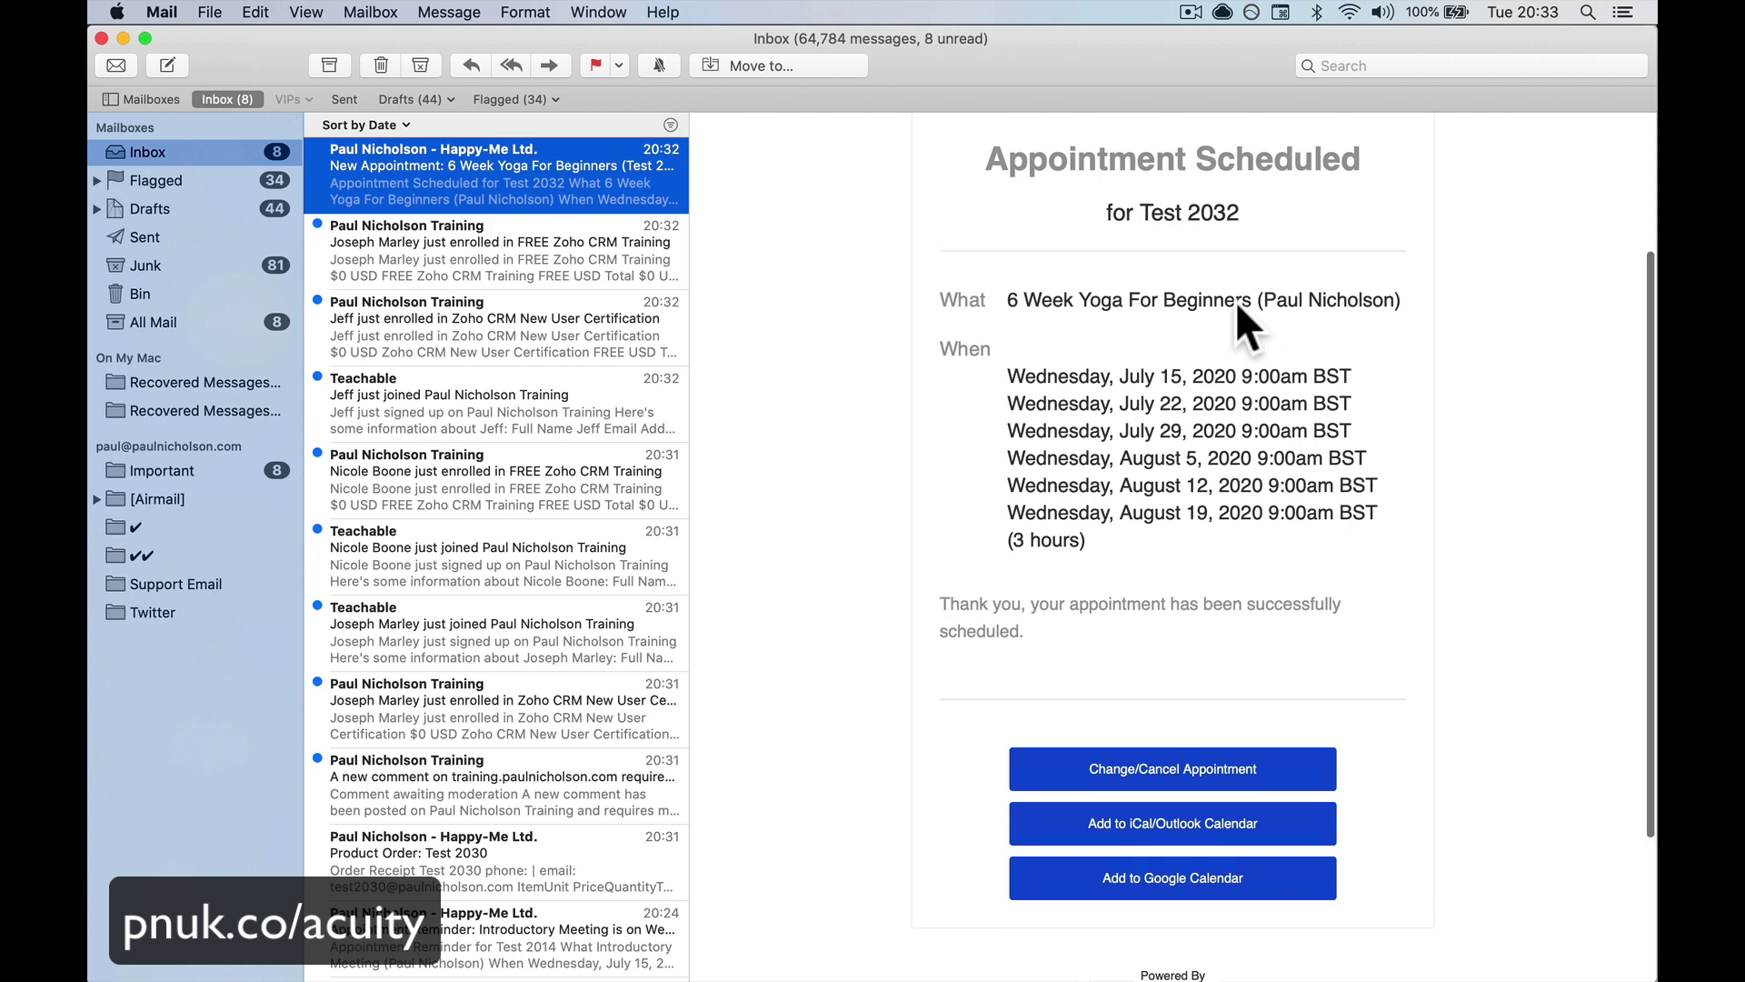
scroll(1236, 302, up, 4)
scroll(1235, 302, down, 5)
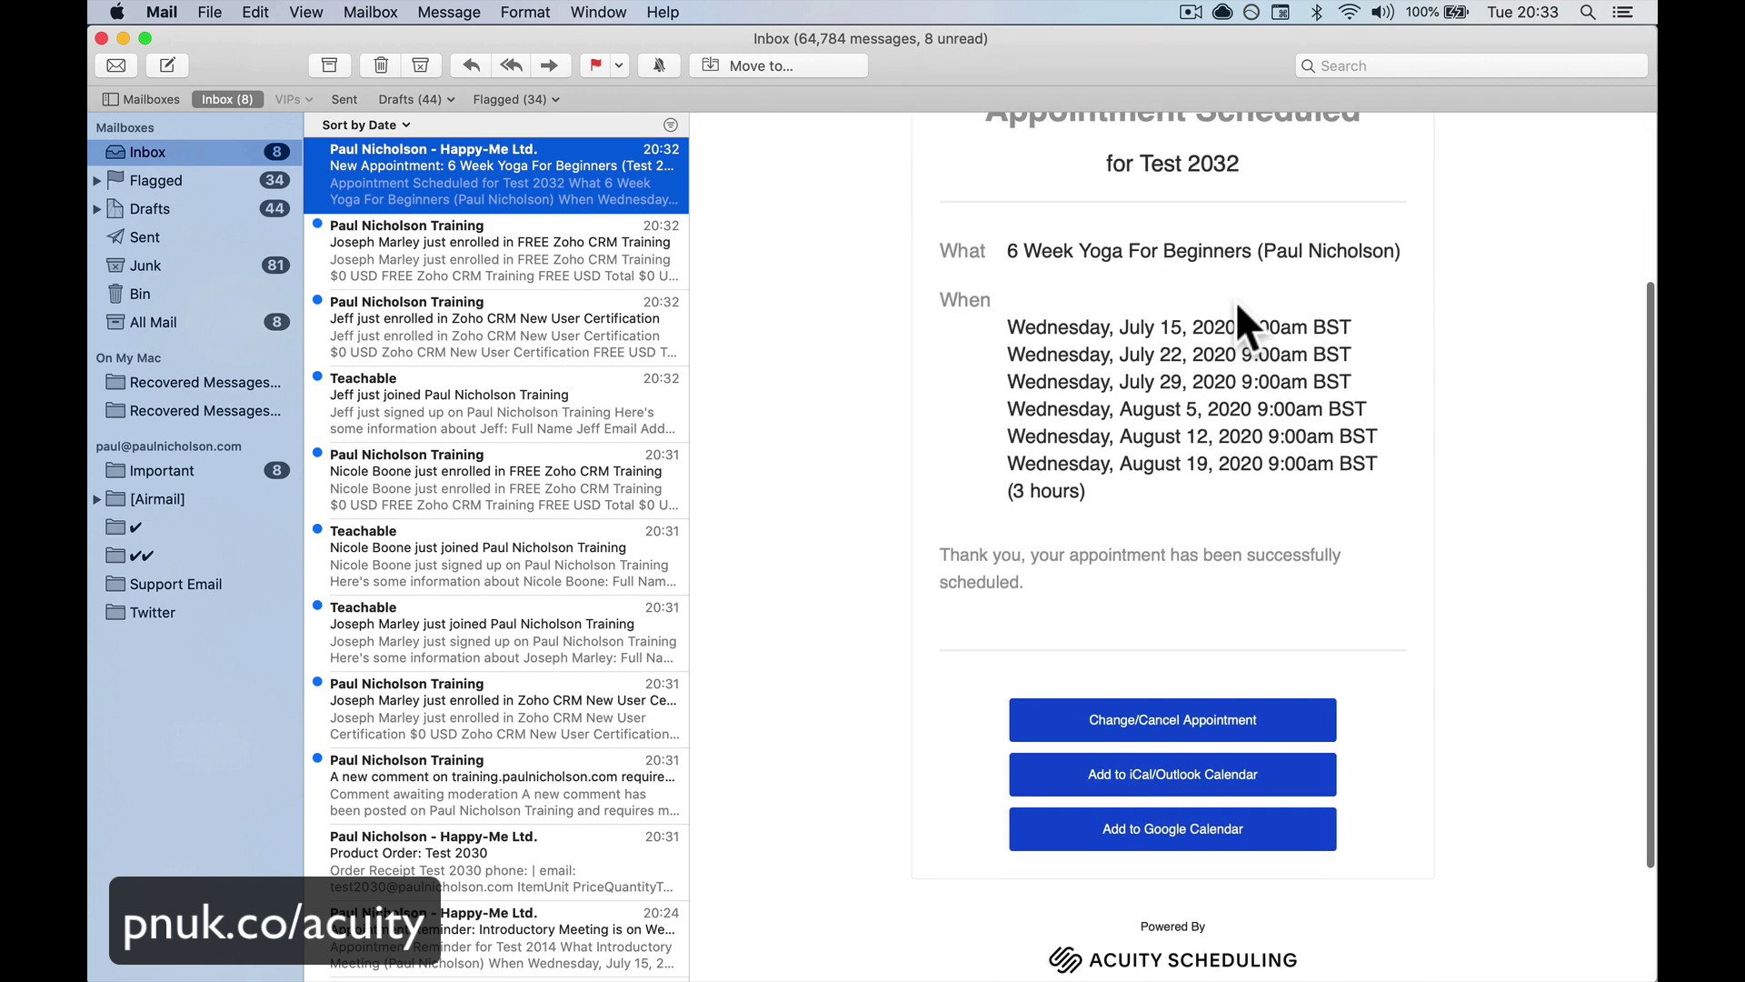
scroll(1235, 301, down, 3)
scroll(1235, 301, up, 5)
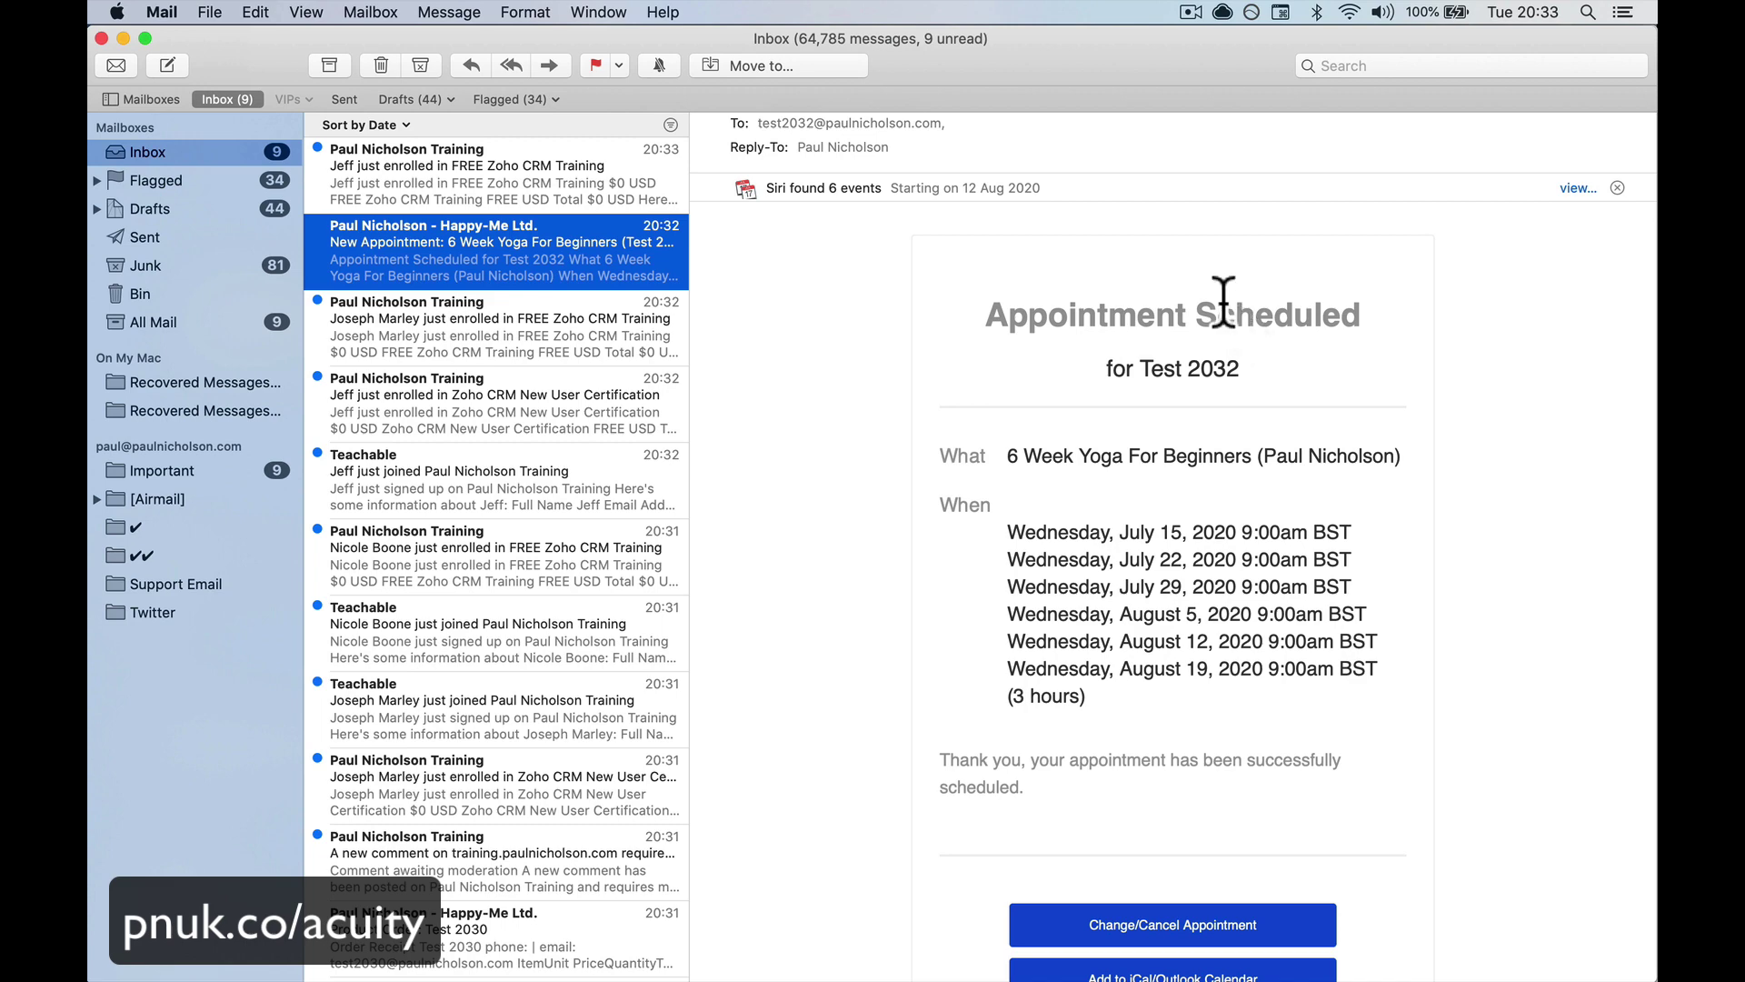
scroll(1376, 618, down, 3)
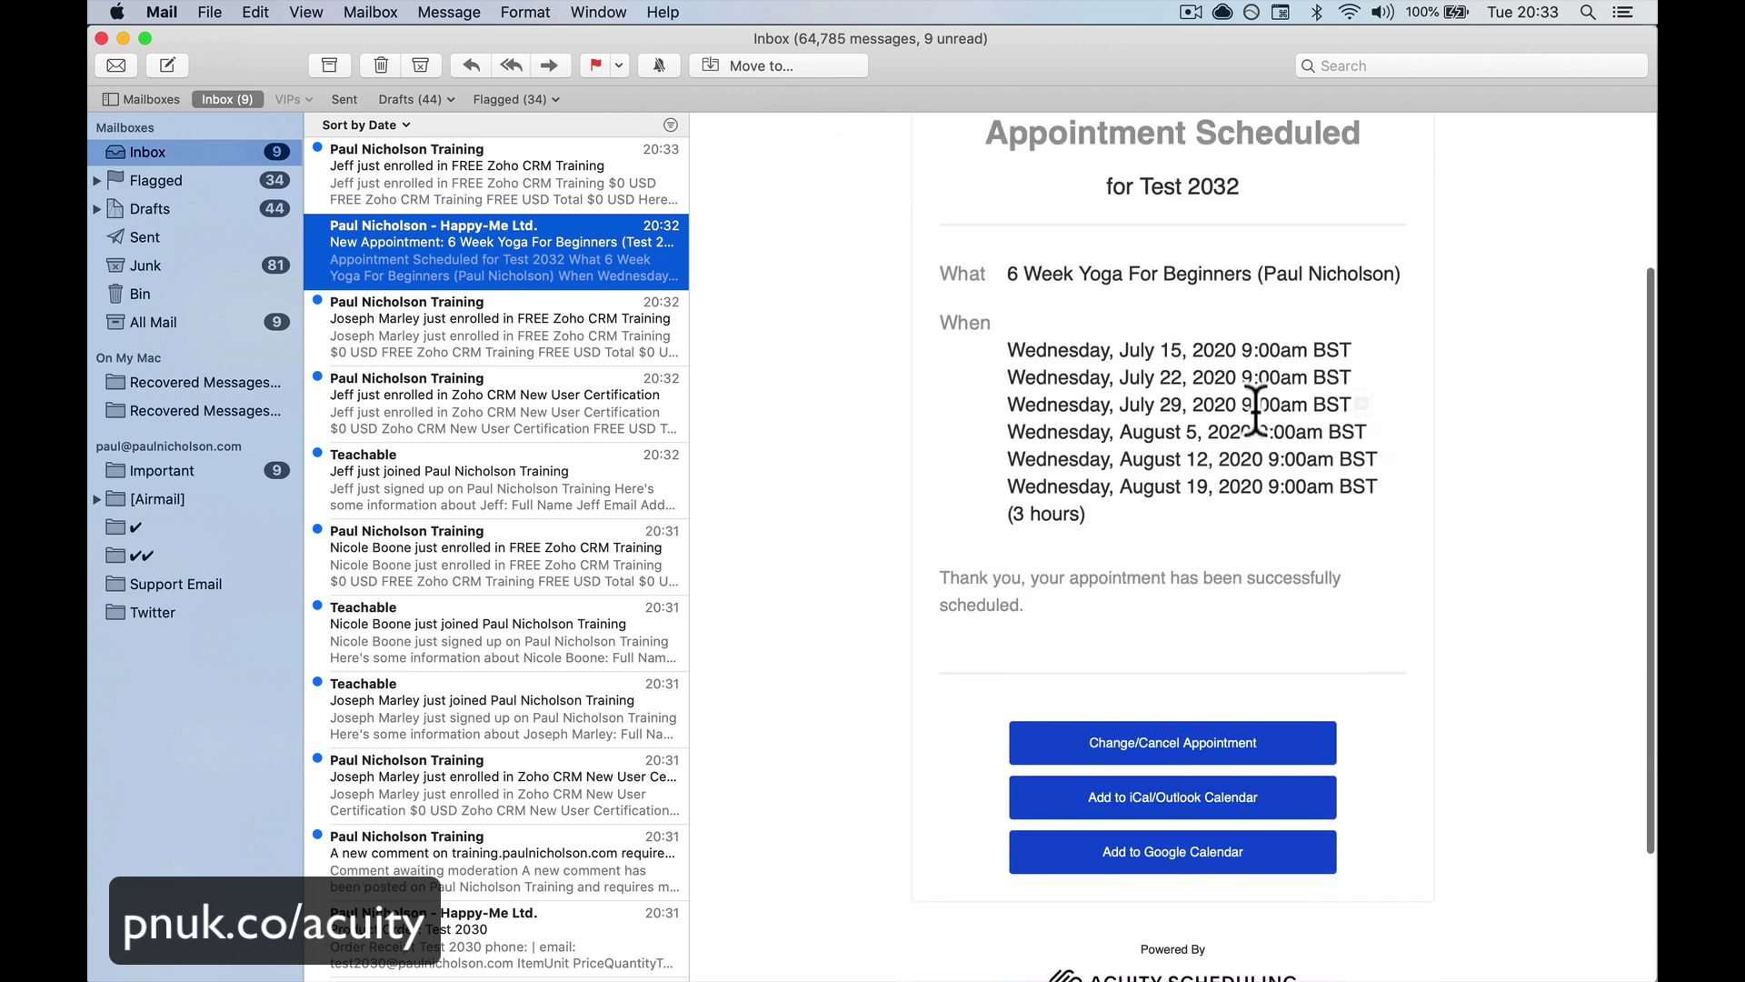
mouse_move(800, 953)
click(715, 936)
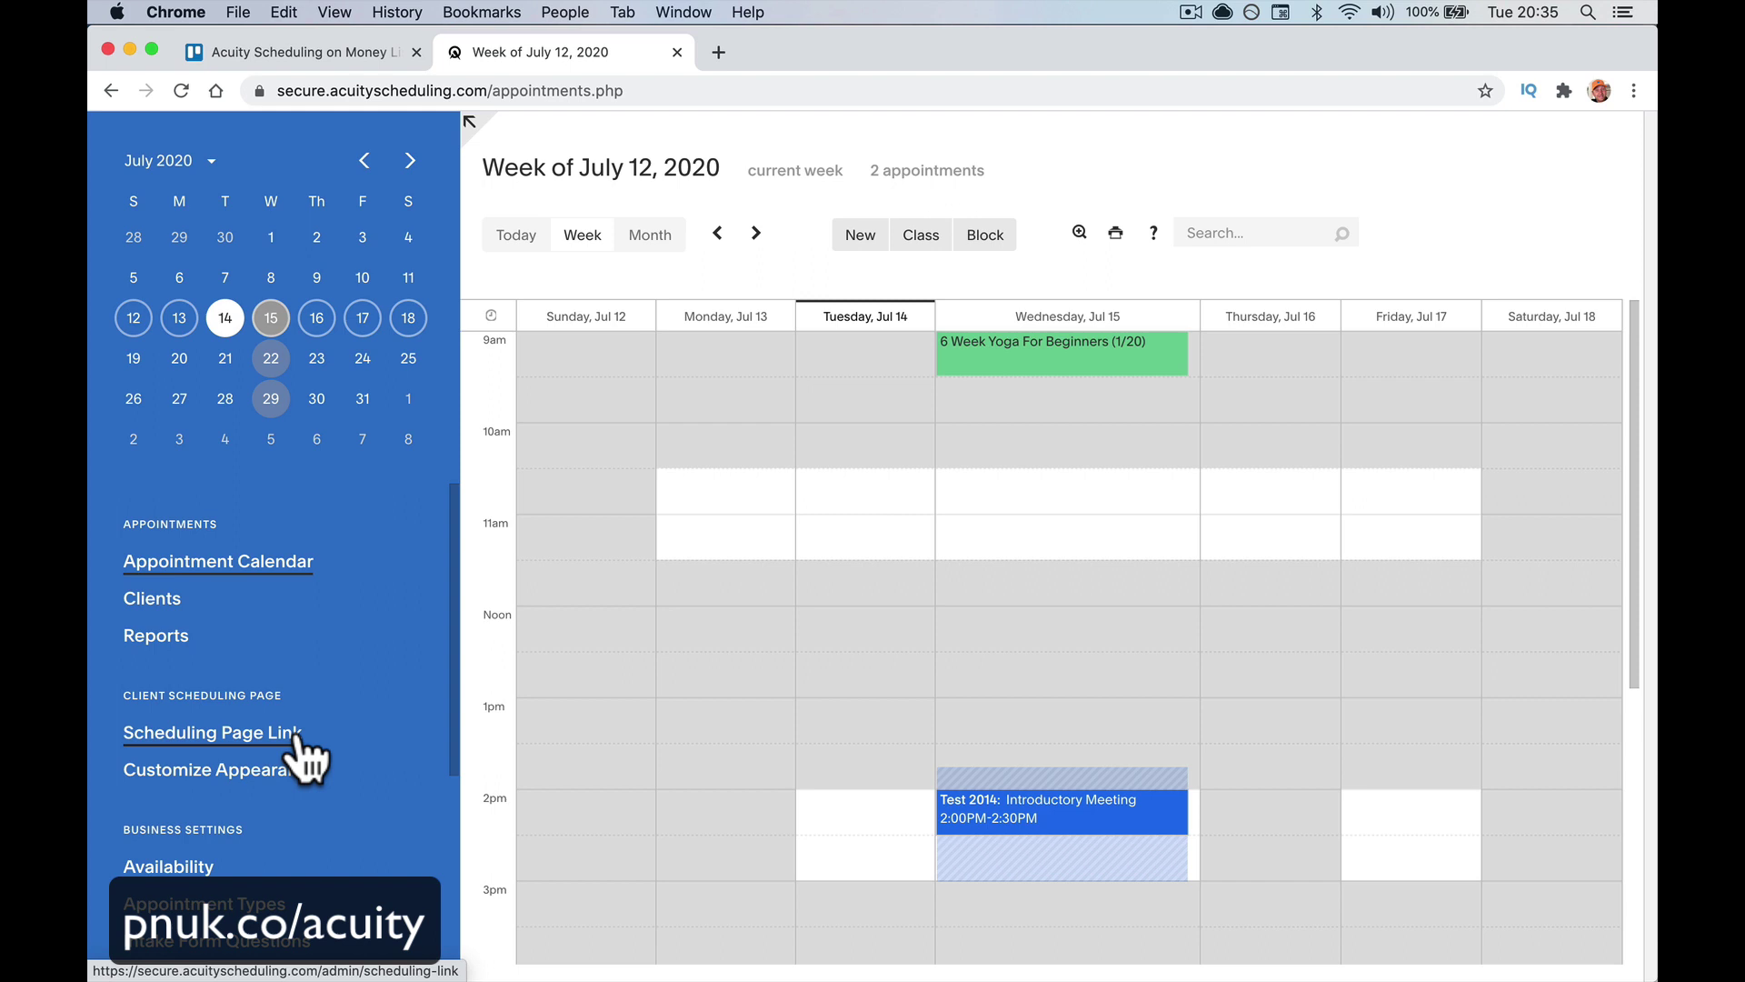
Preview the public scheduling page from Scheduling Page Link, expand Happy-Me Introducing Interview, then close it
click(297, 736)
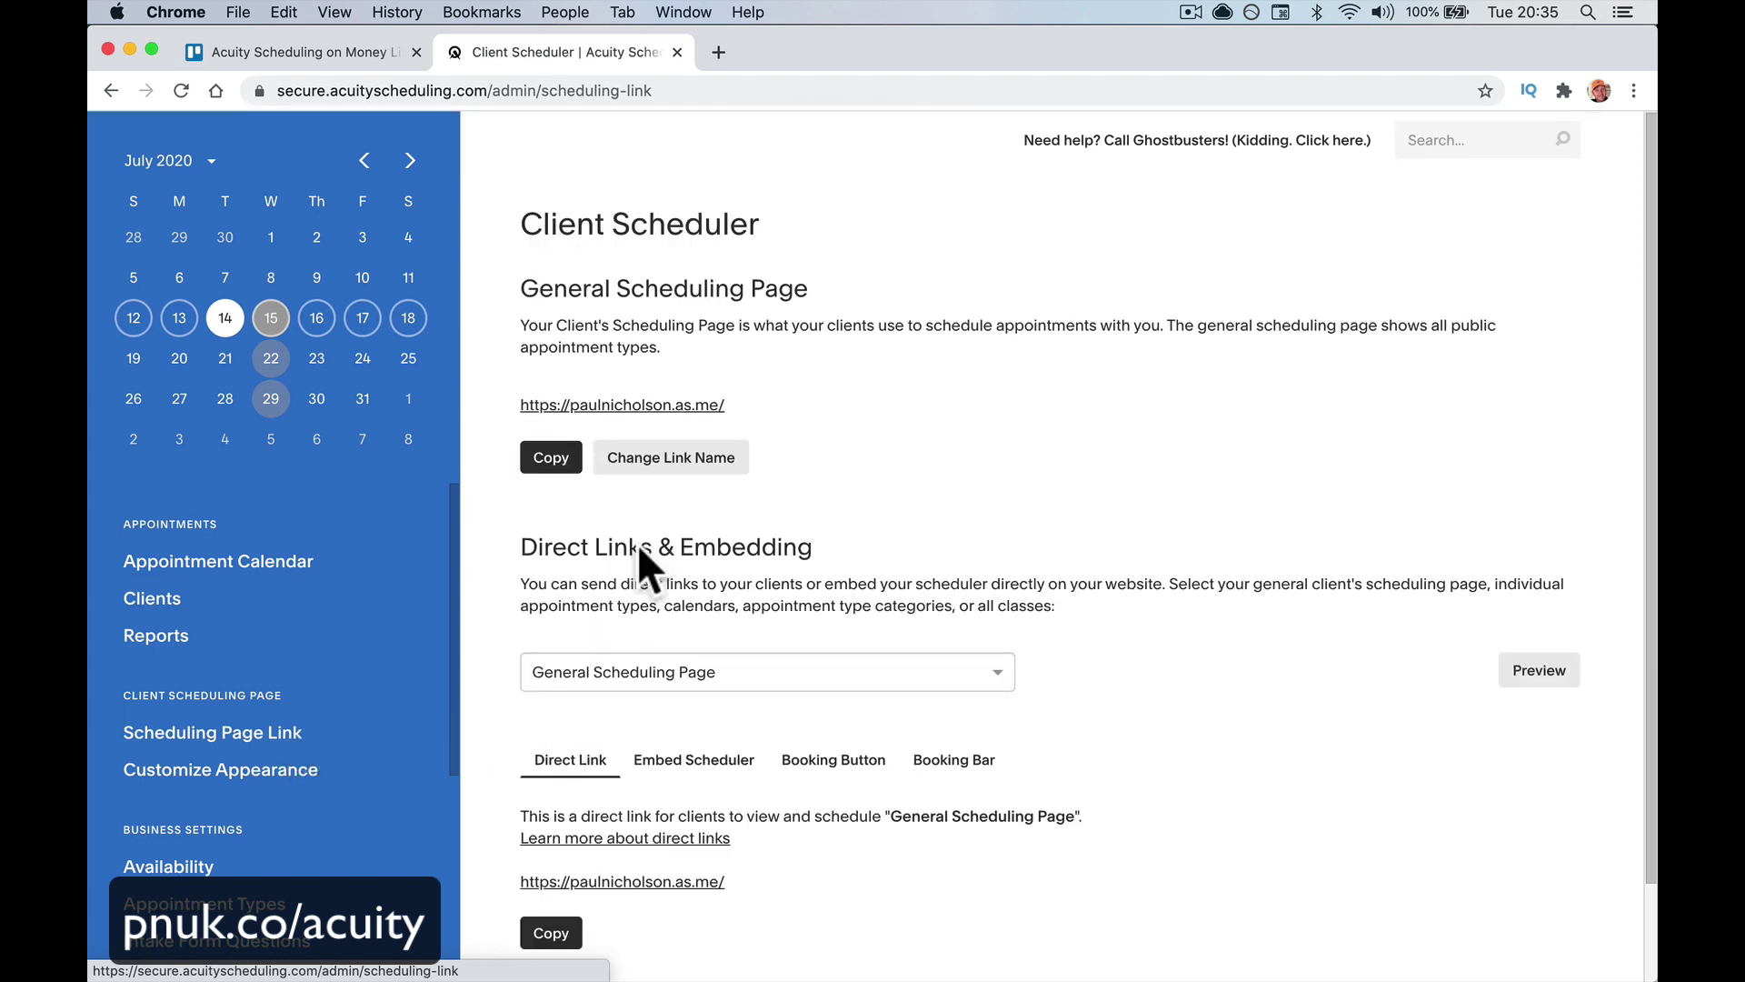
click(669, 406)
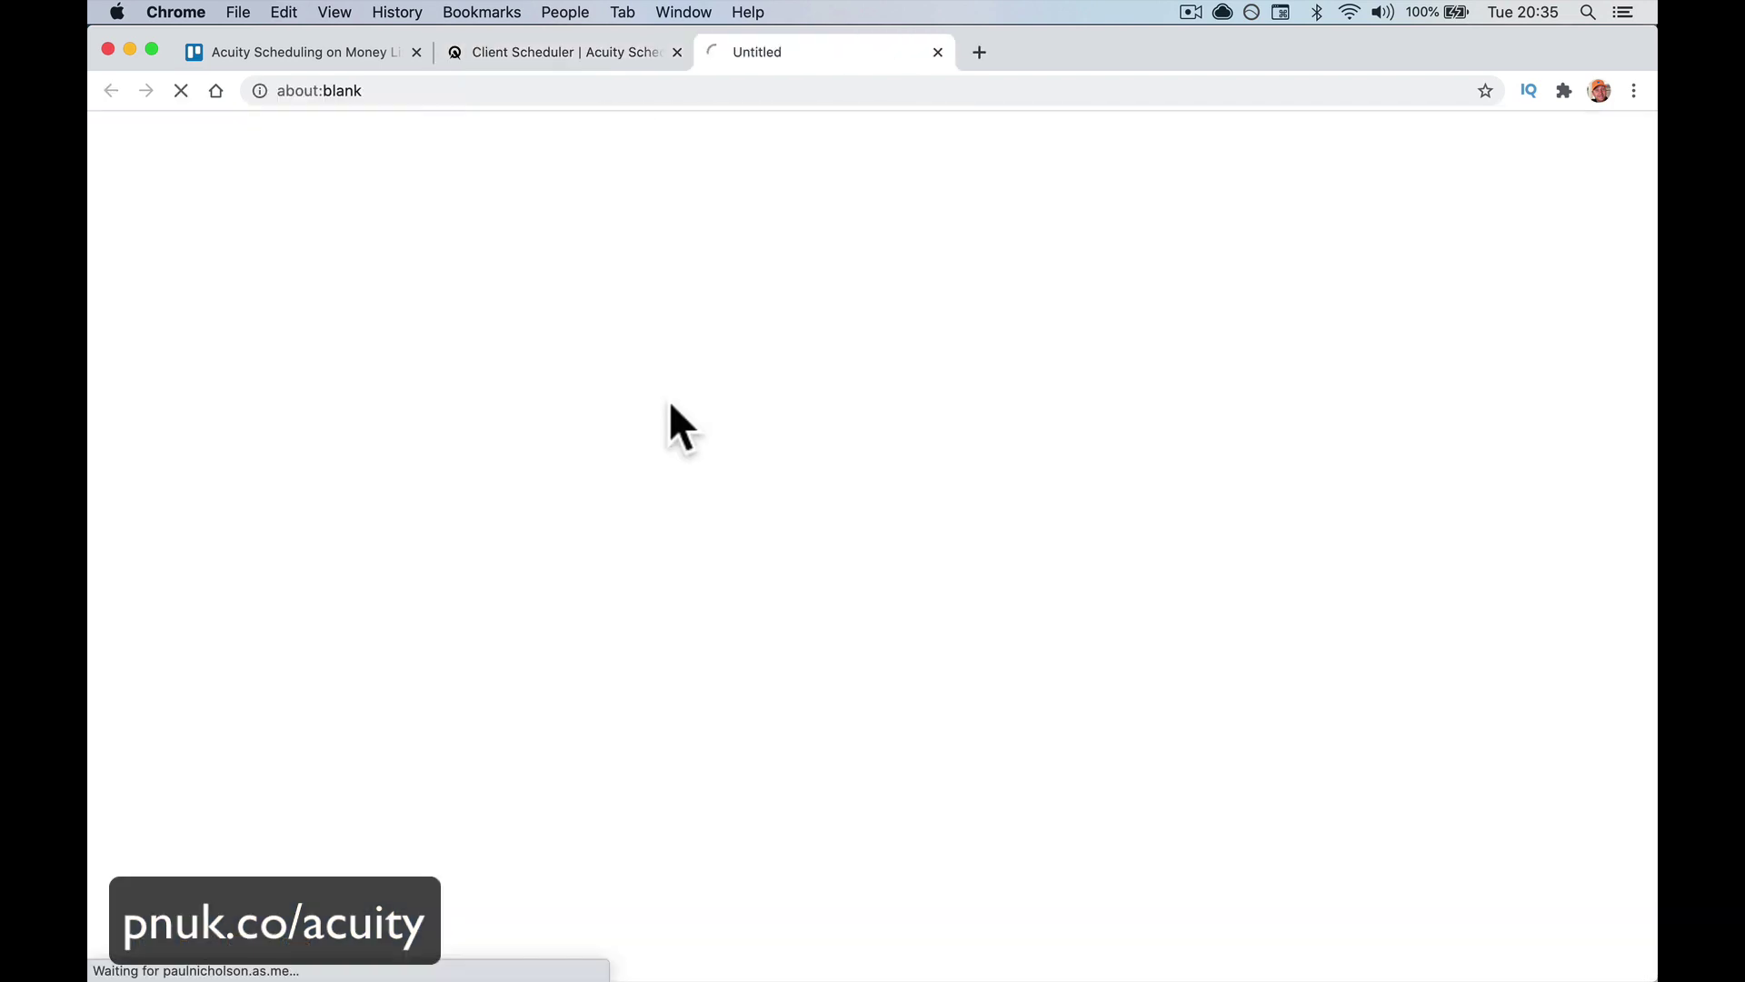
scroll(740, 581, down, 15)
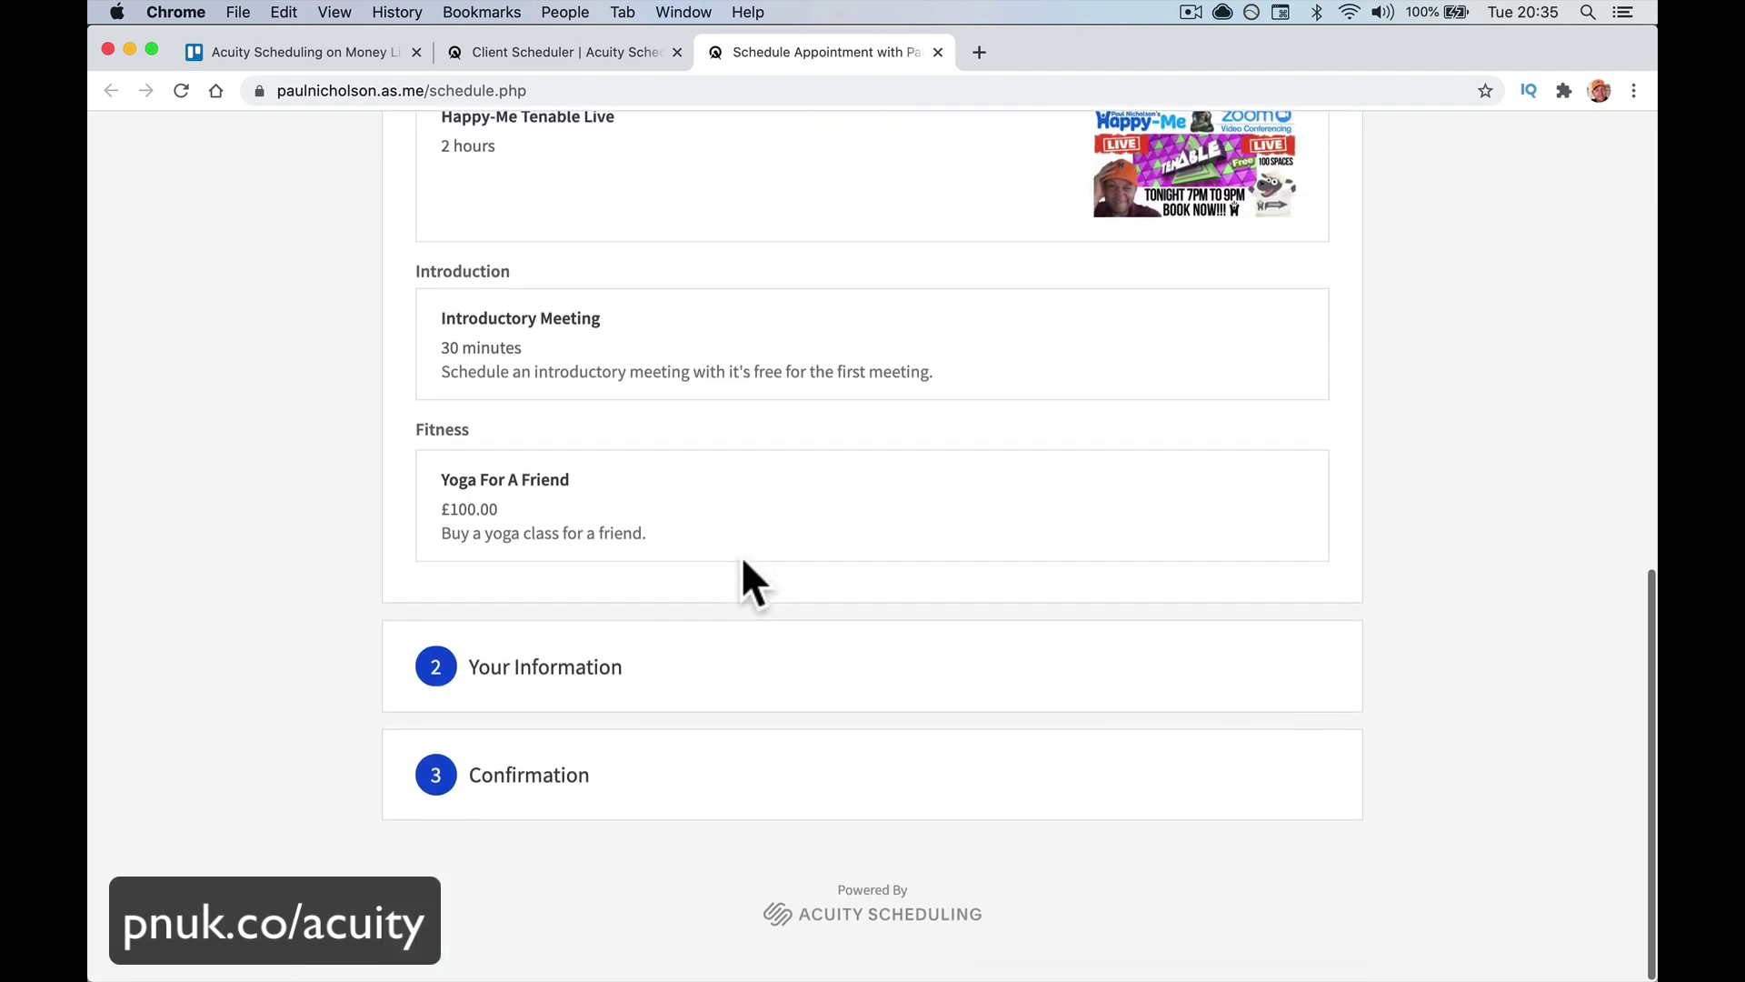
scroll(751, 587, up, 10)
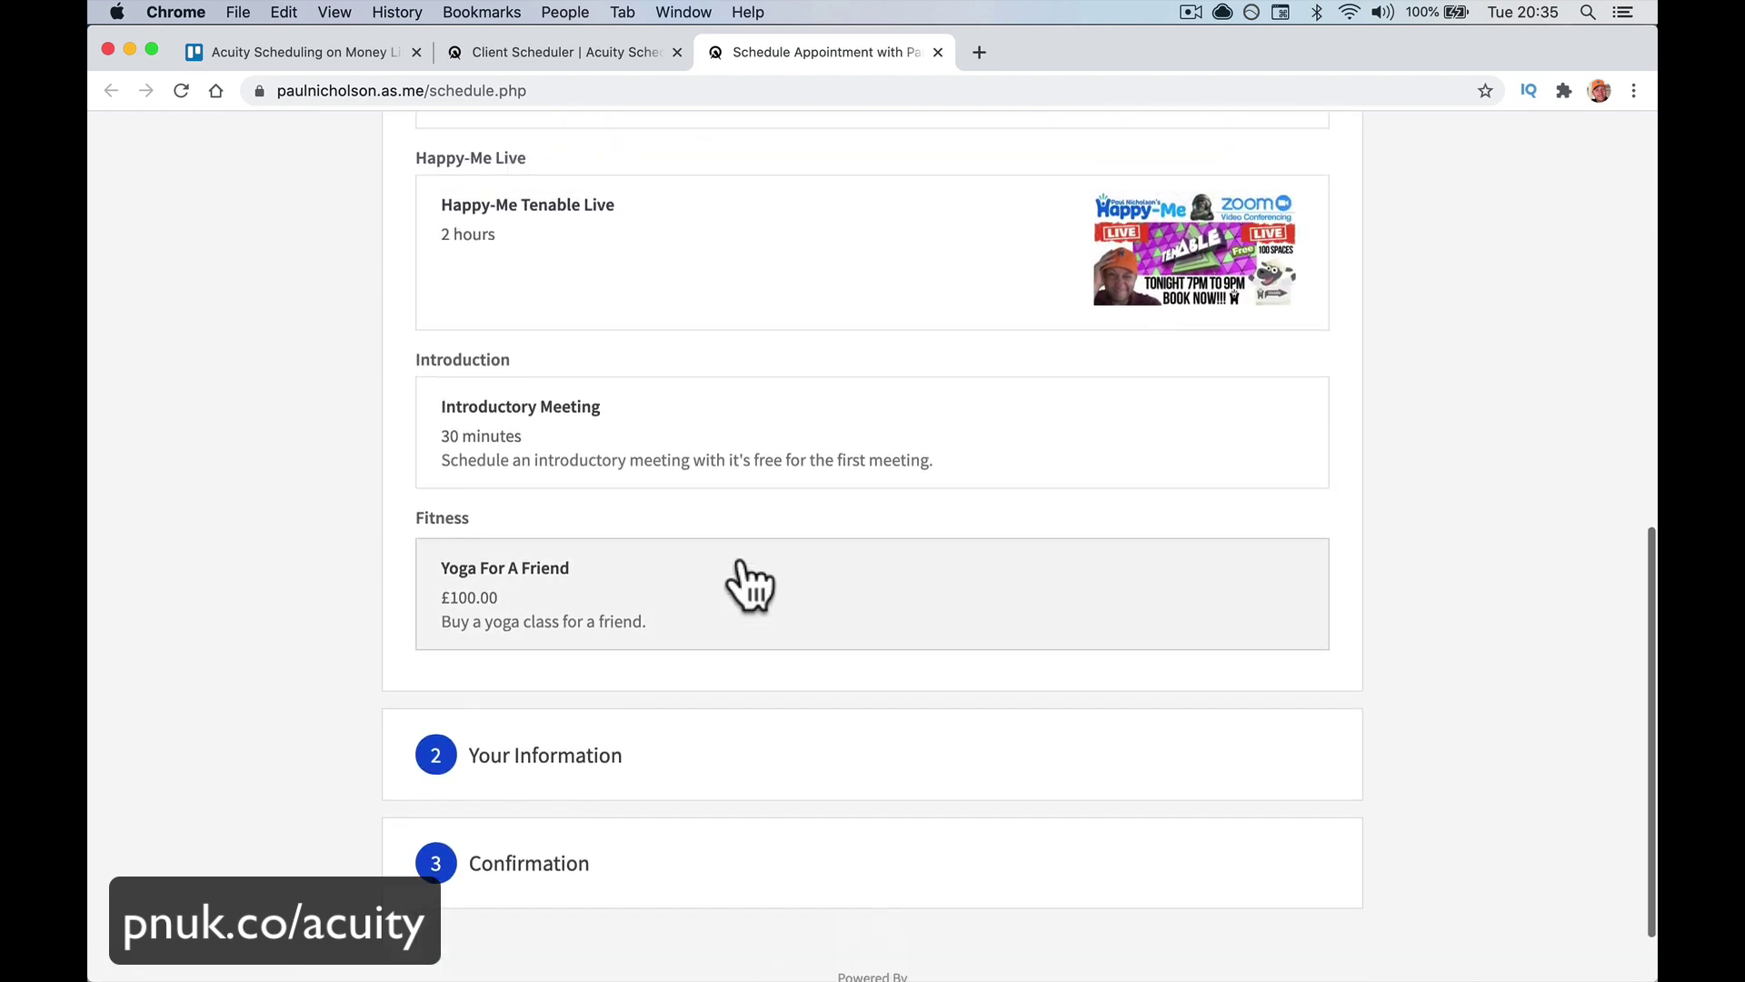
click(762, 522)
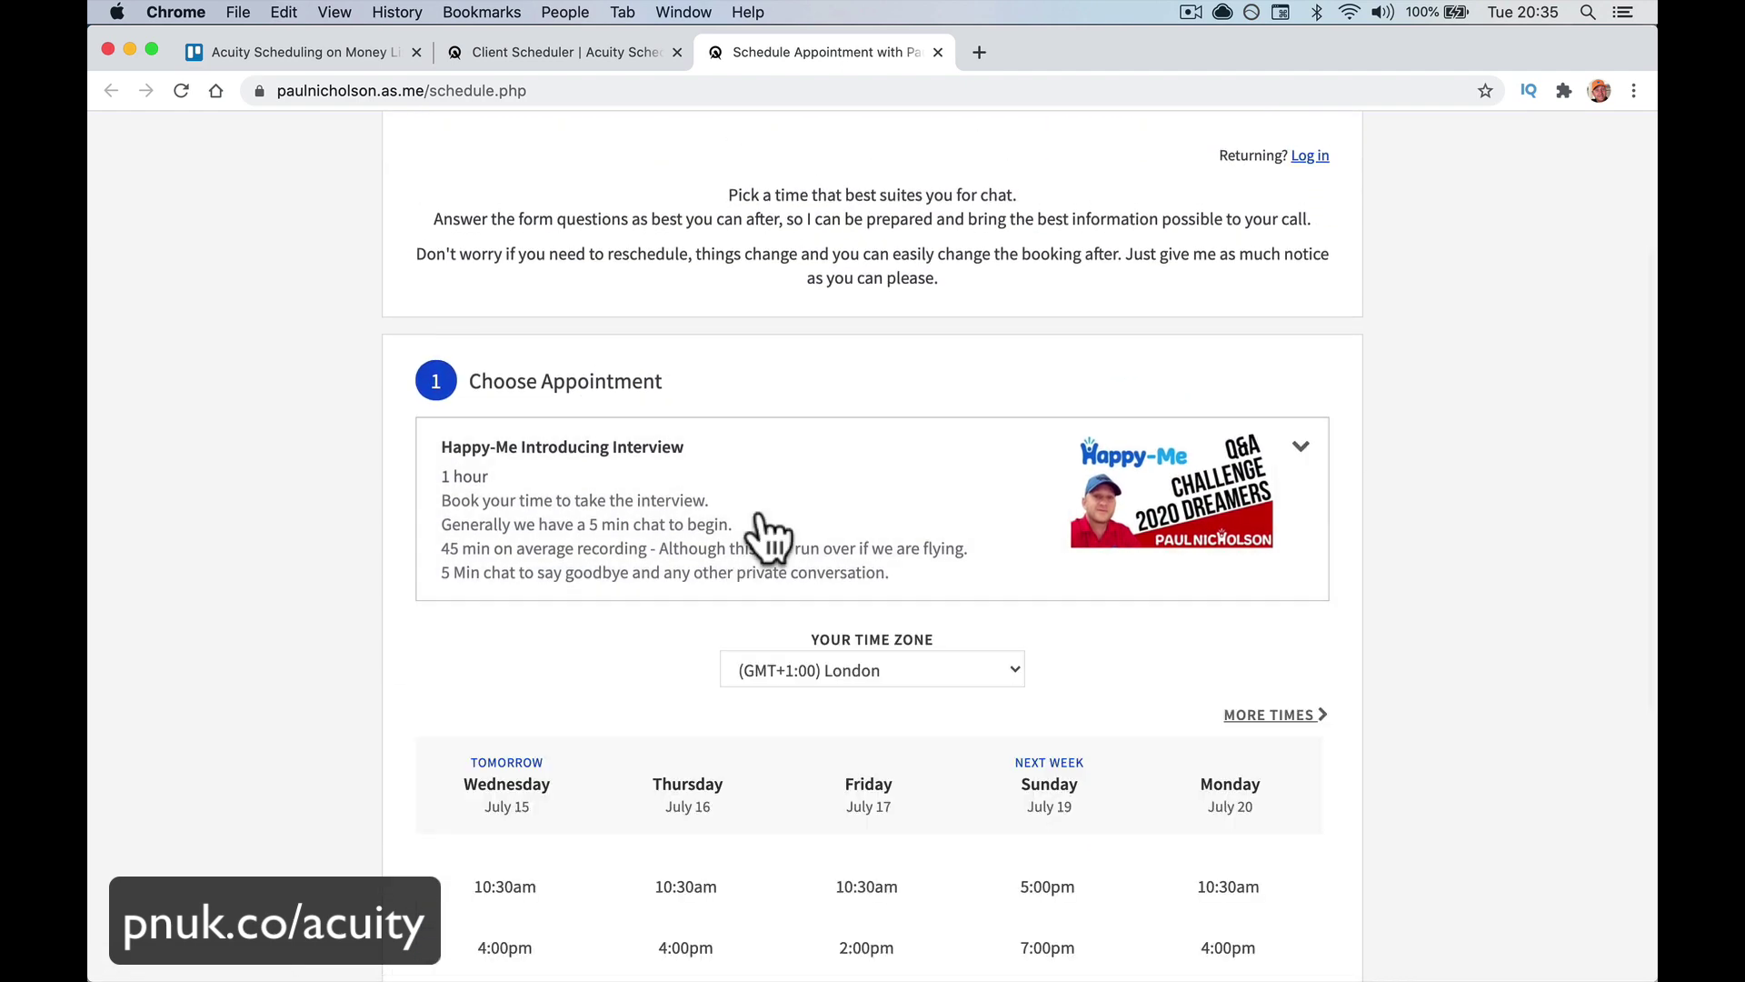
scroll(764, 582, down, 5)
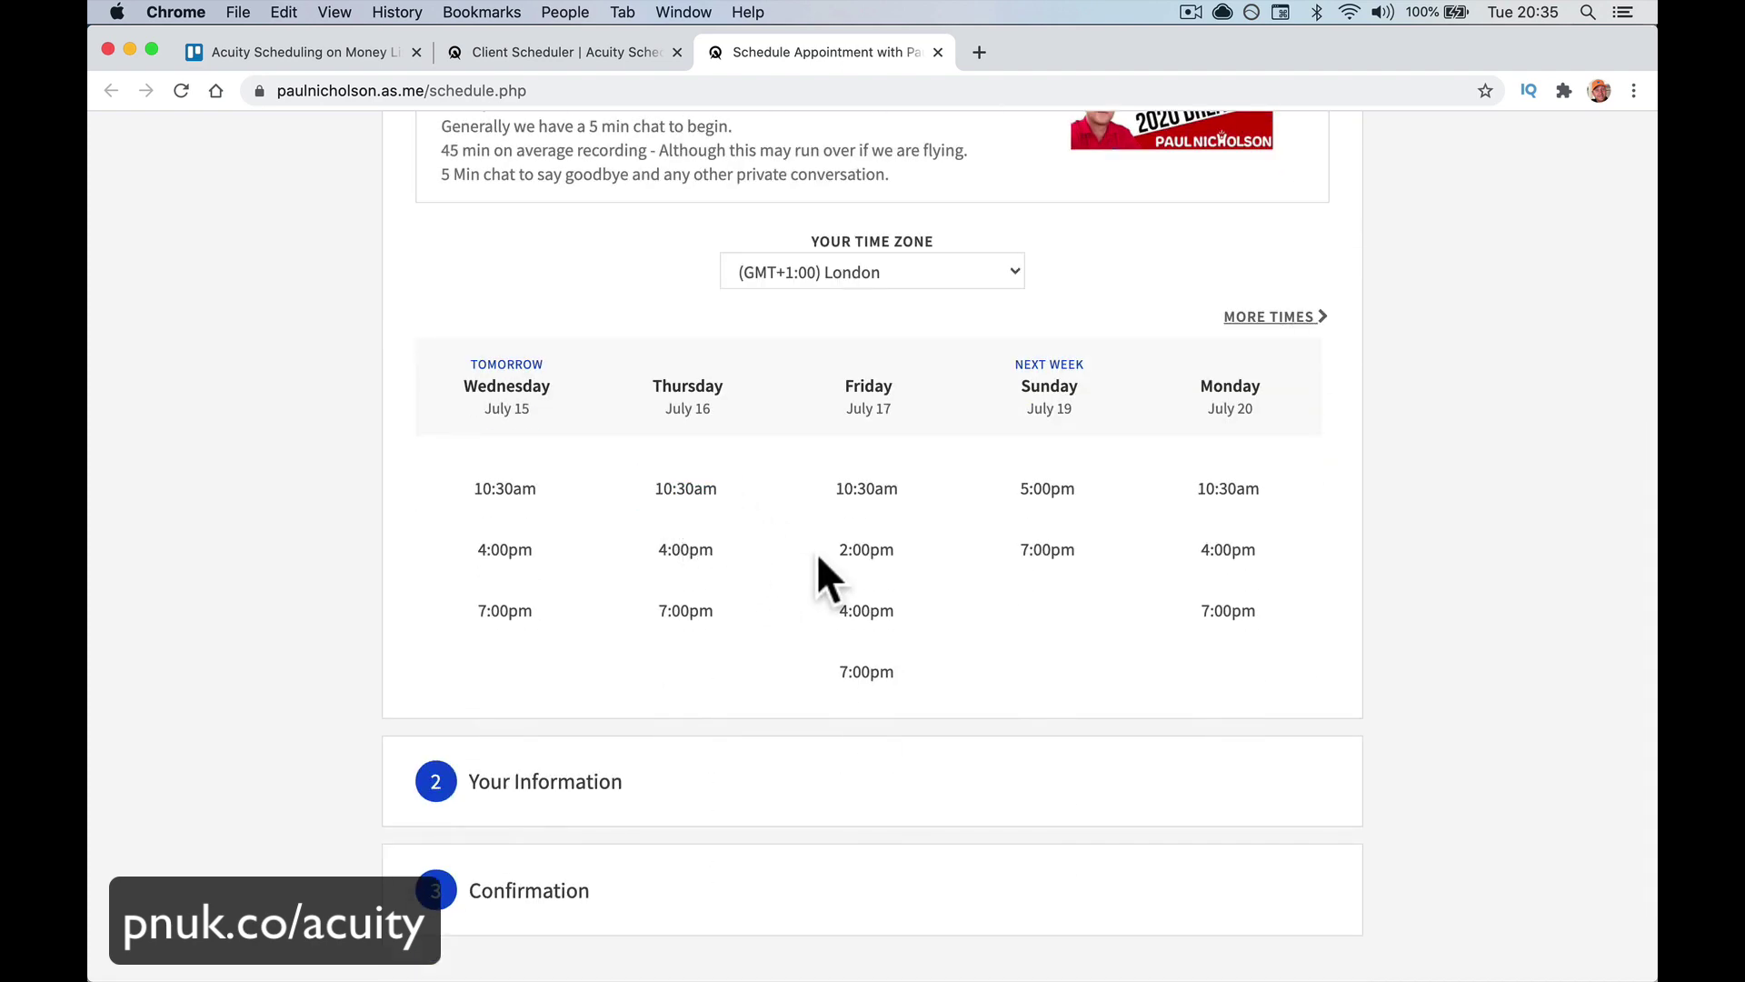
scroll(863, 577, up, 7)
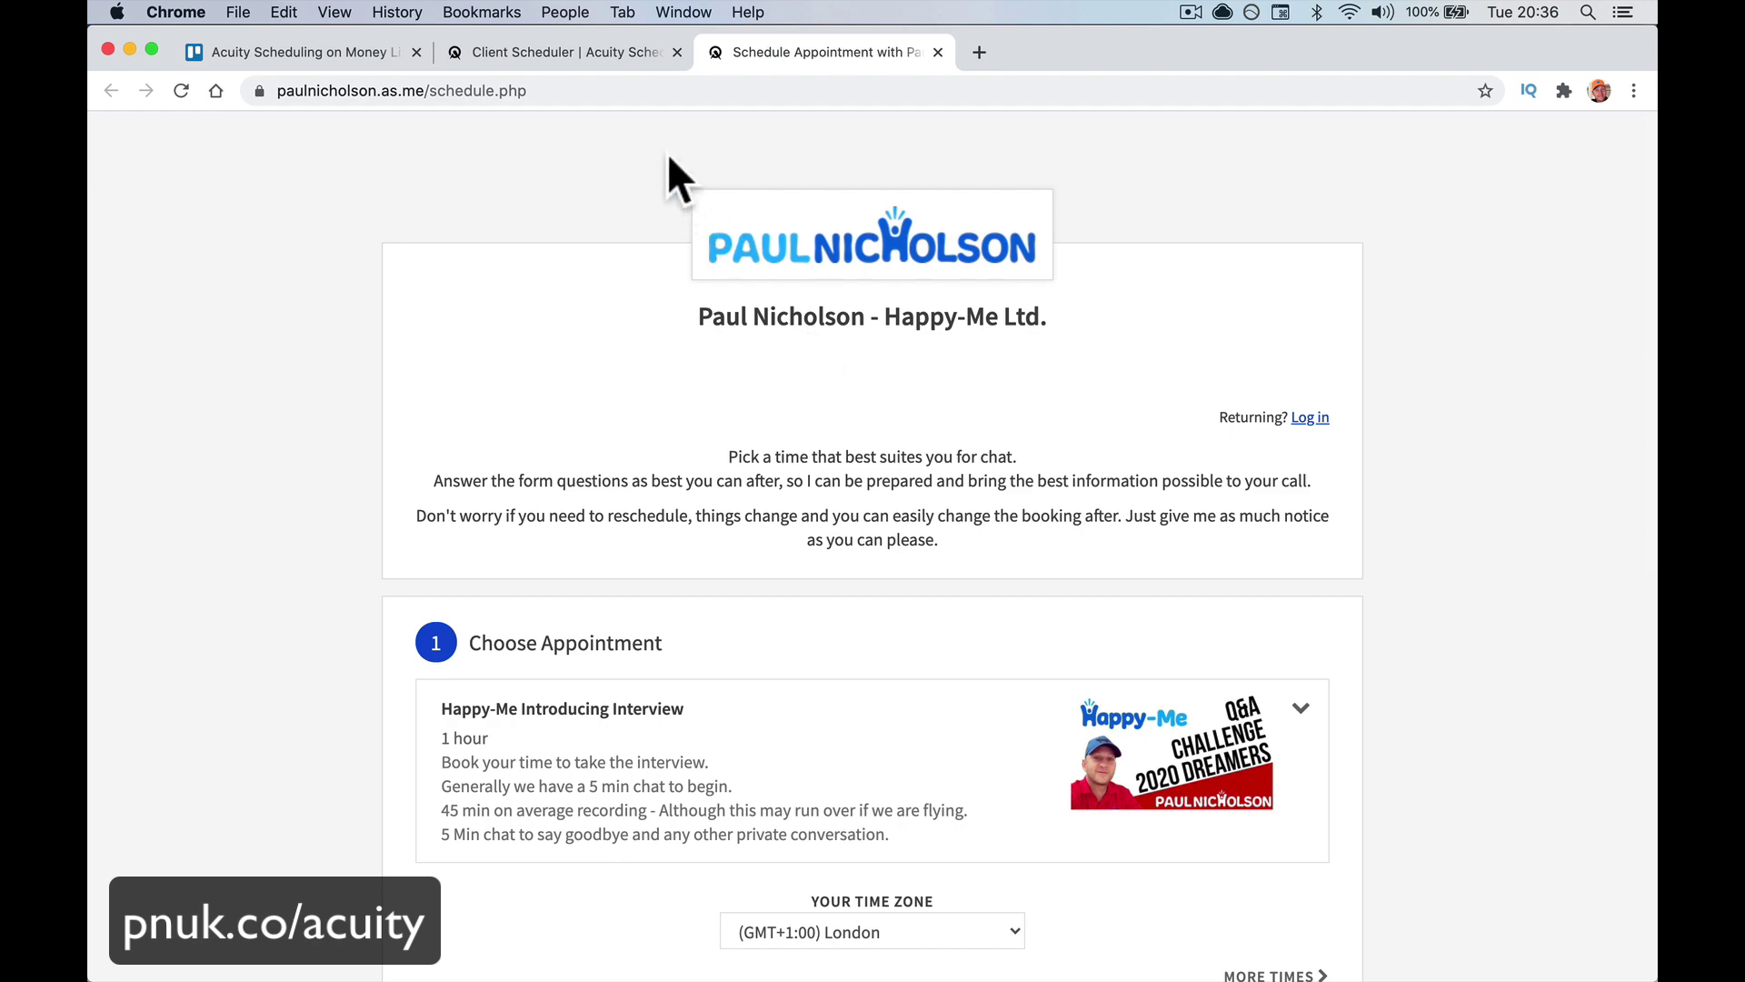
click(937, 52)
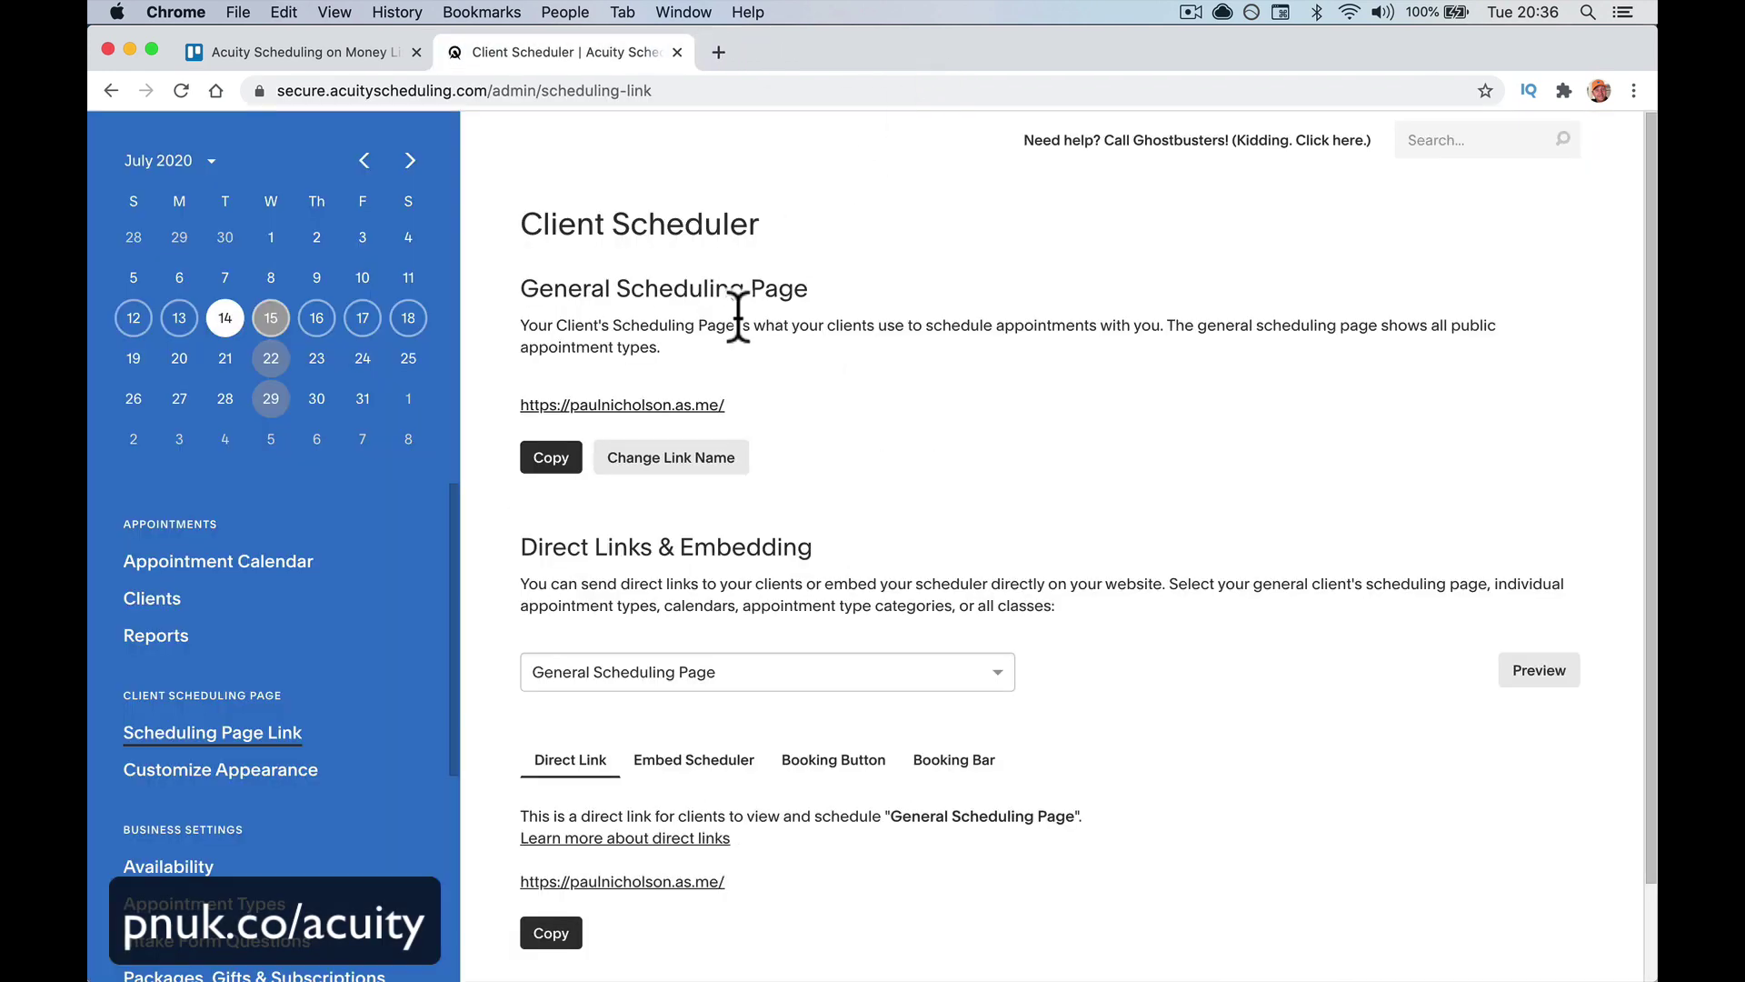
Shorten the general scheduling page link name, save it, and preview the page at the new link
click(695, 462)
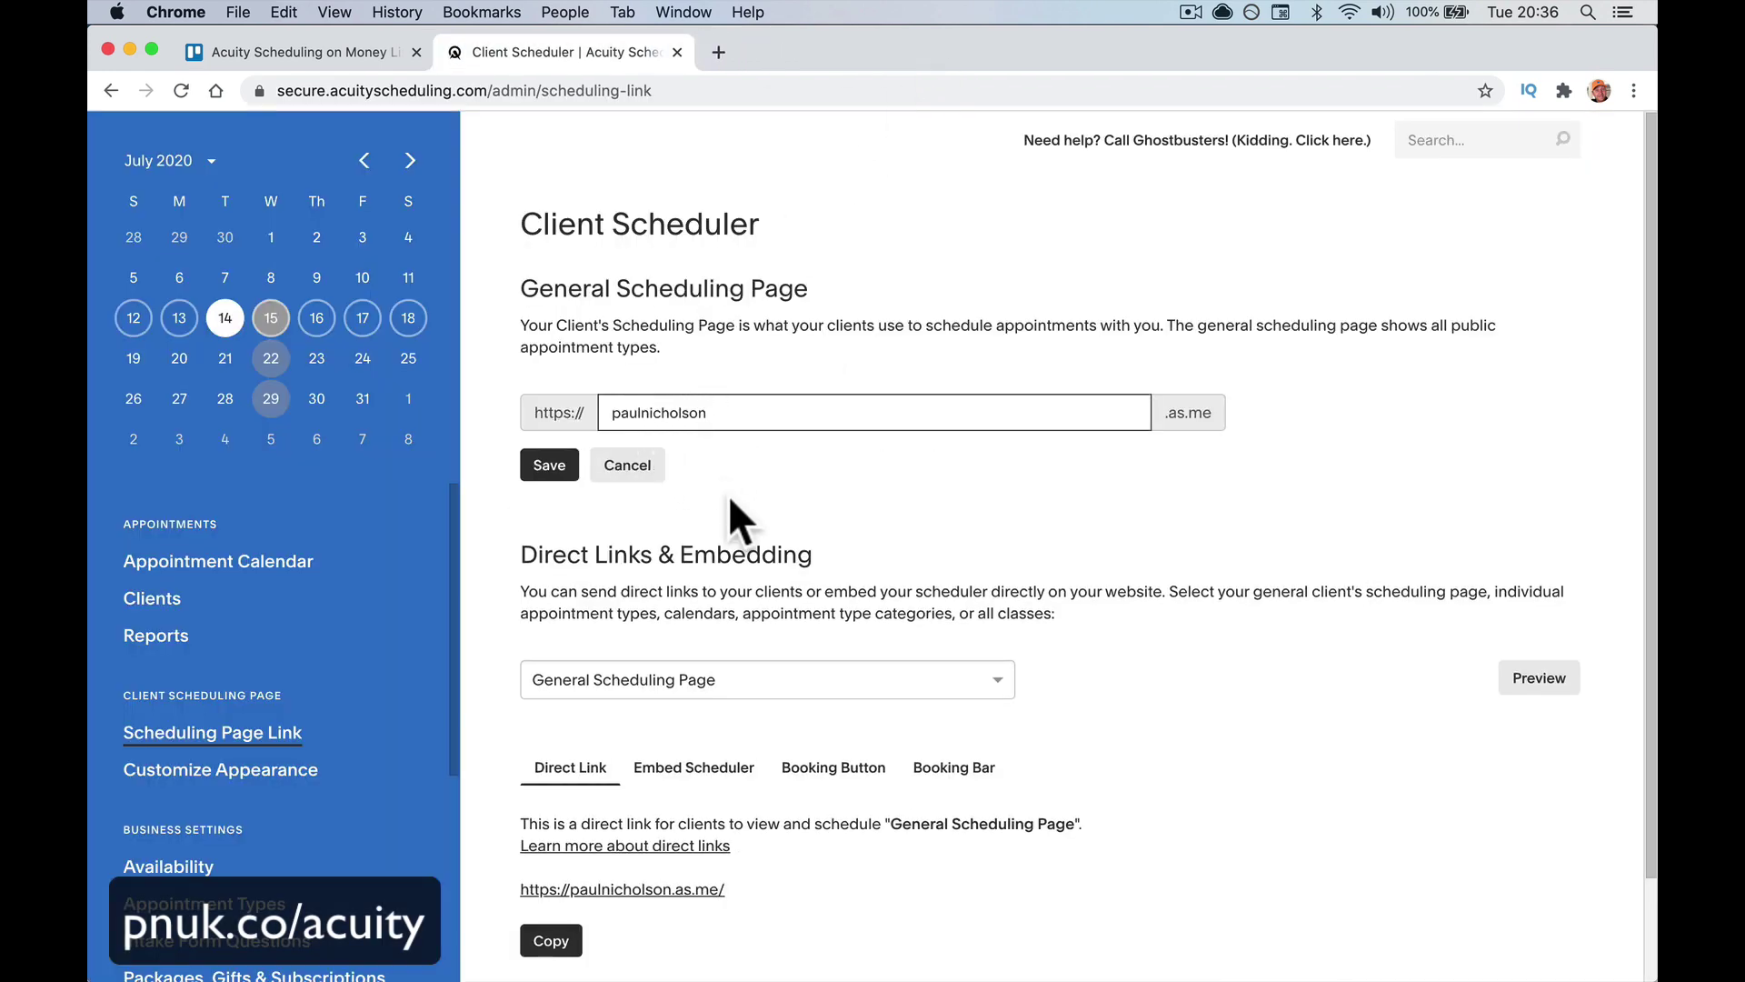
key(BackSpace)
key(BackSpace)
key(BackSpace)
key(BackSpace)
key(BackSpace)
key(BackSpace)
key(BackSpace)
key(BackSpace)
key(BackSpace)
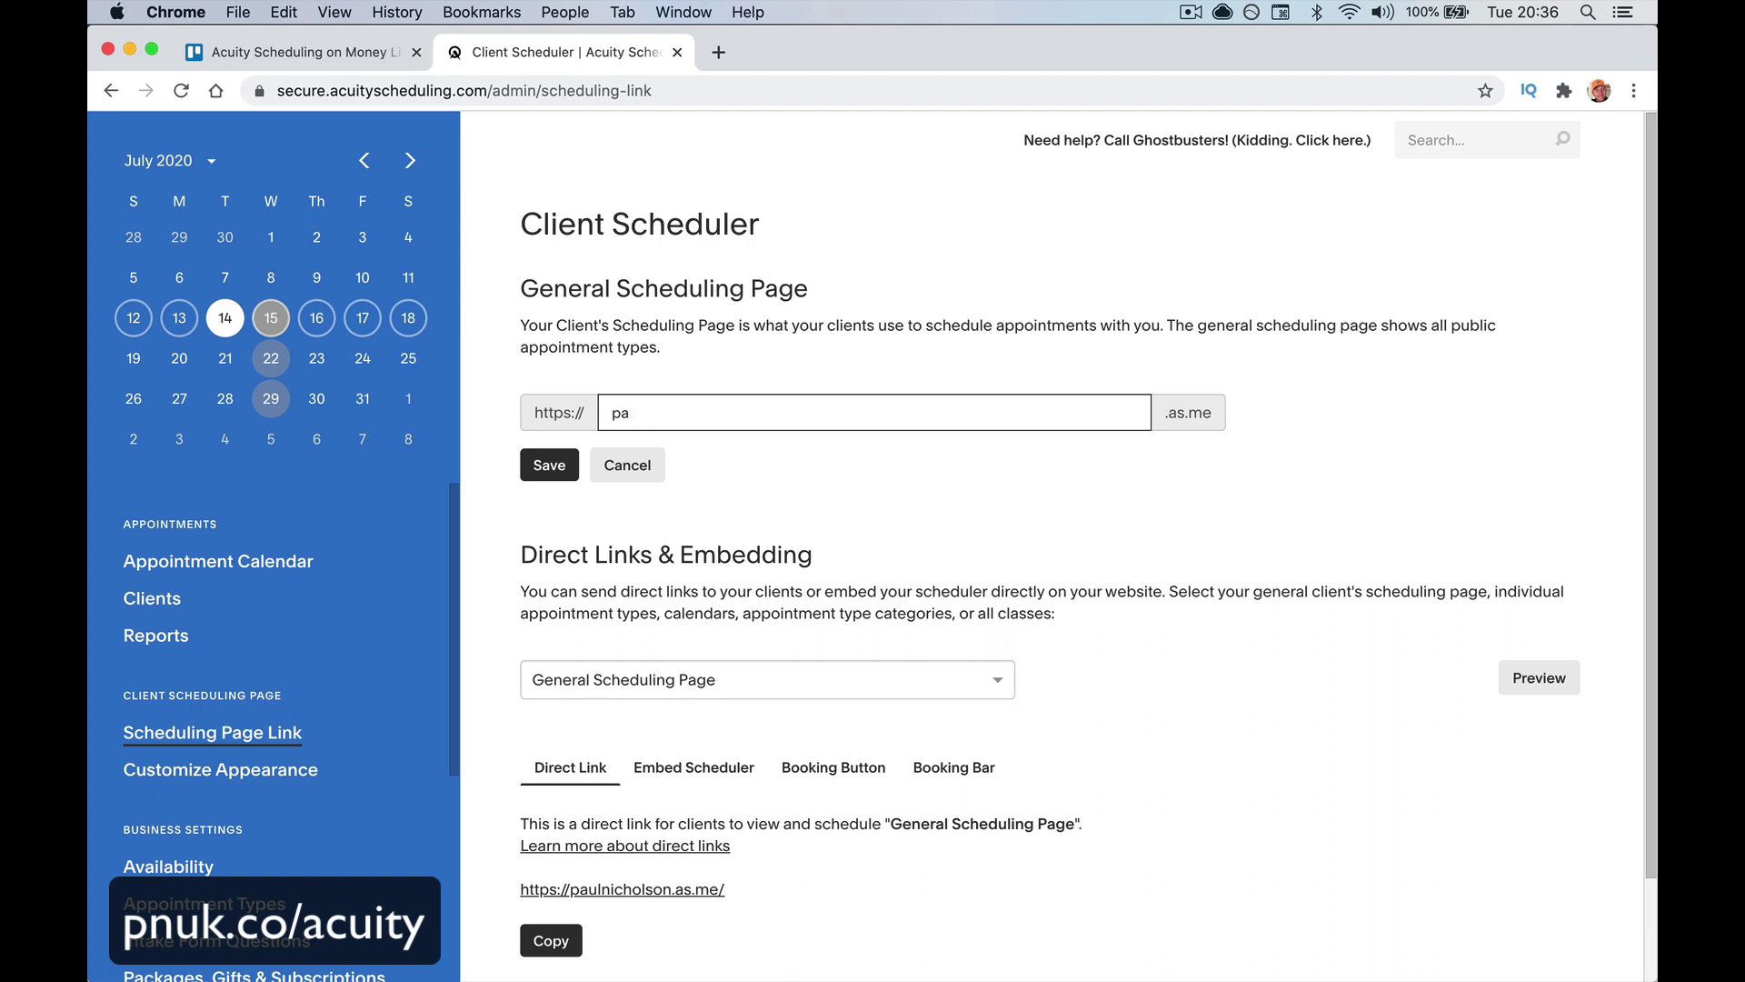
key(BackSpace)
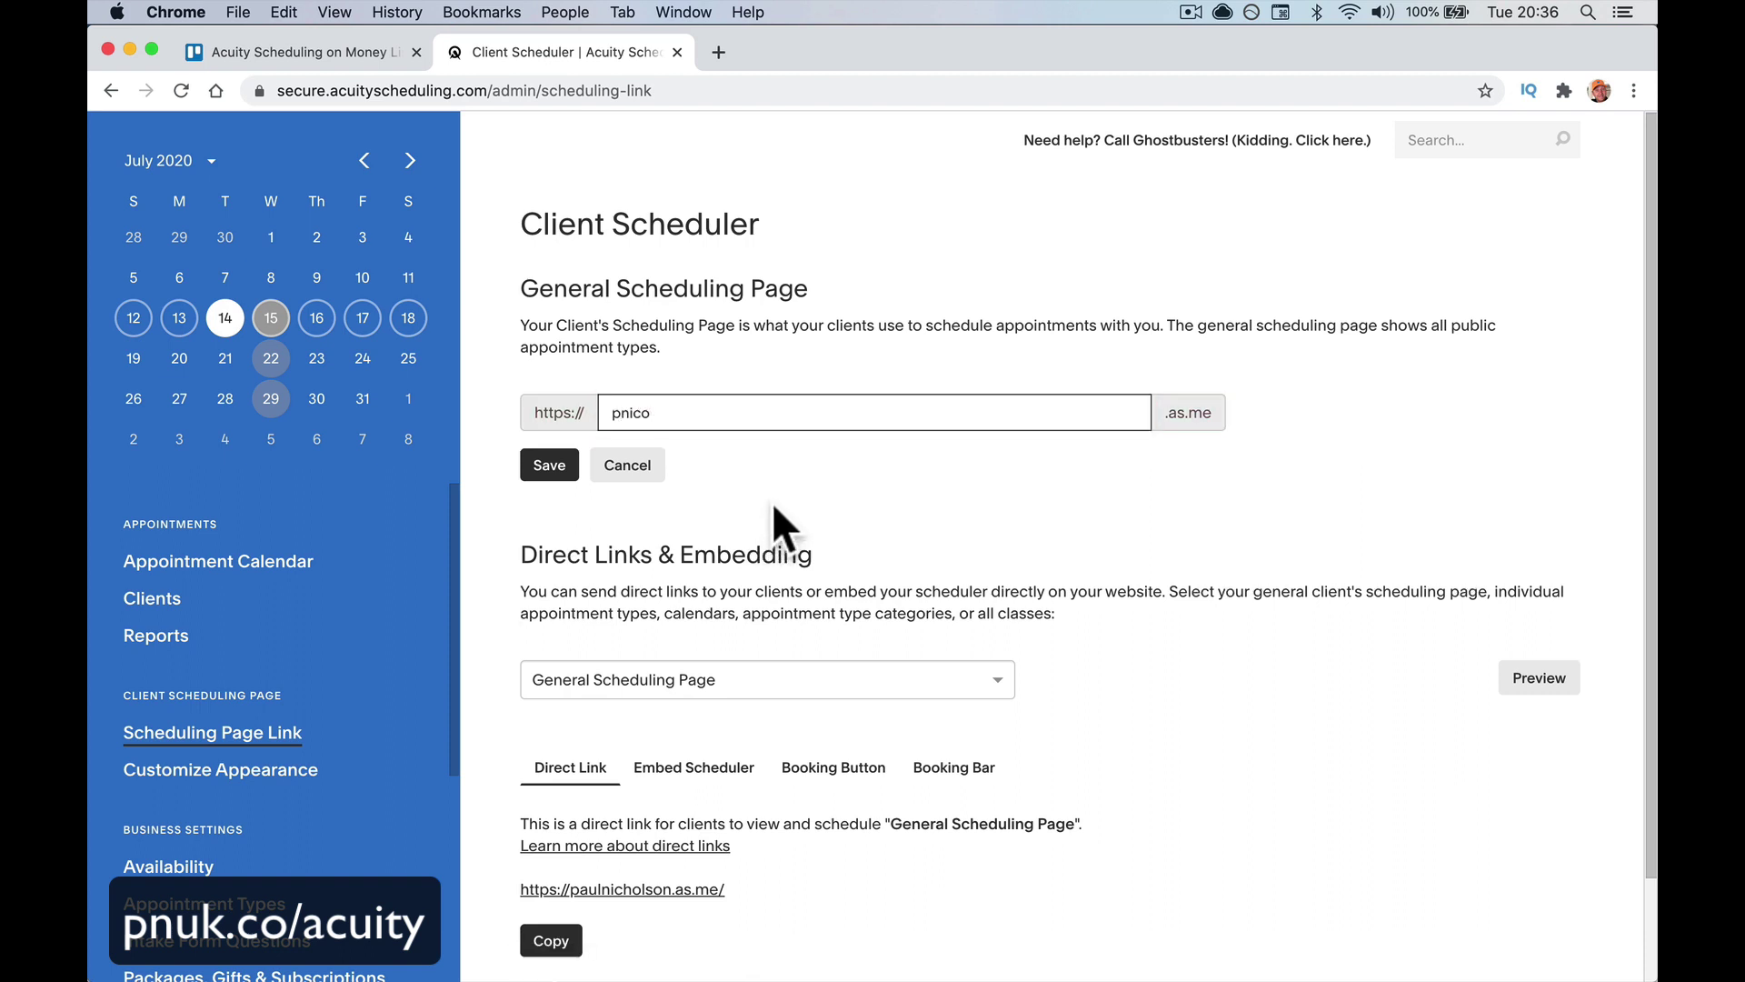
click(549, 500)
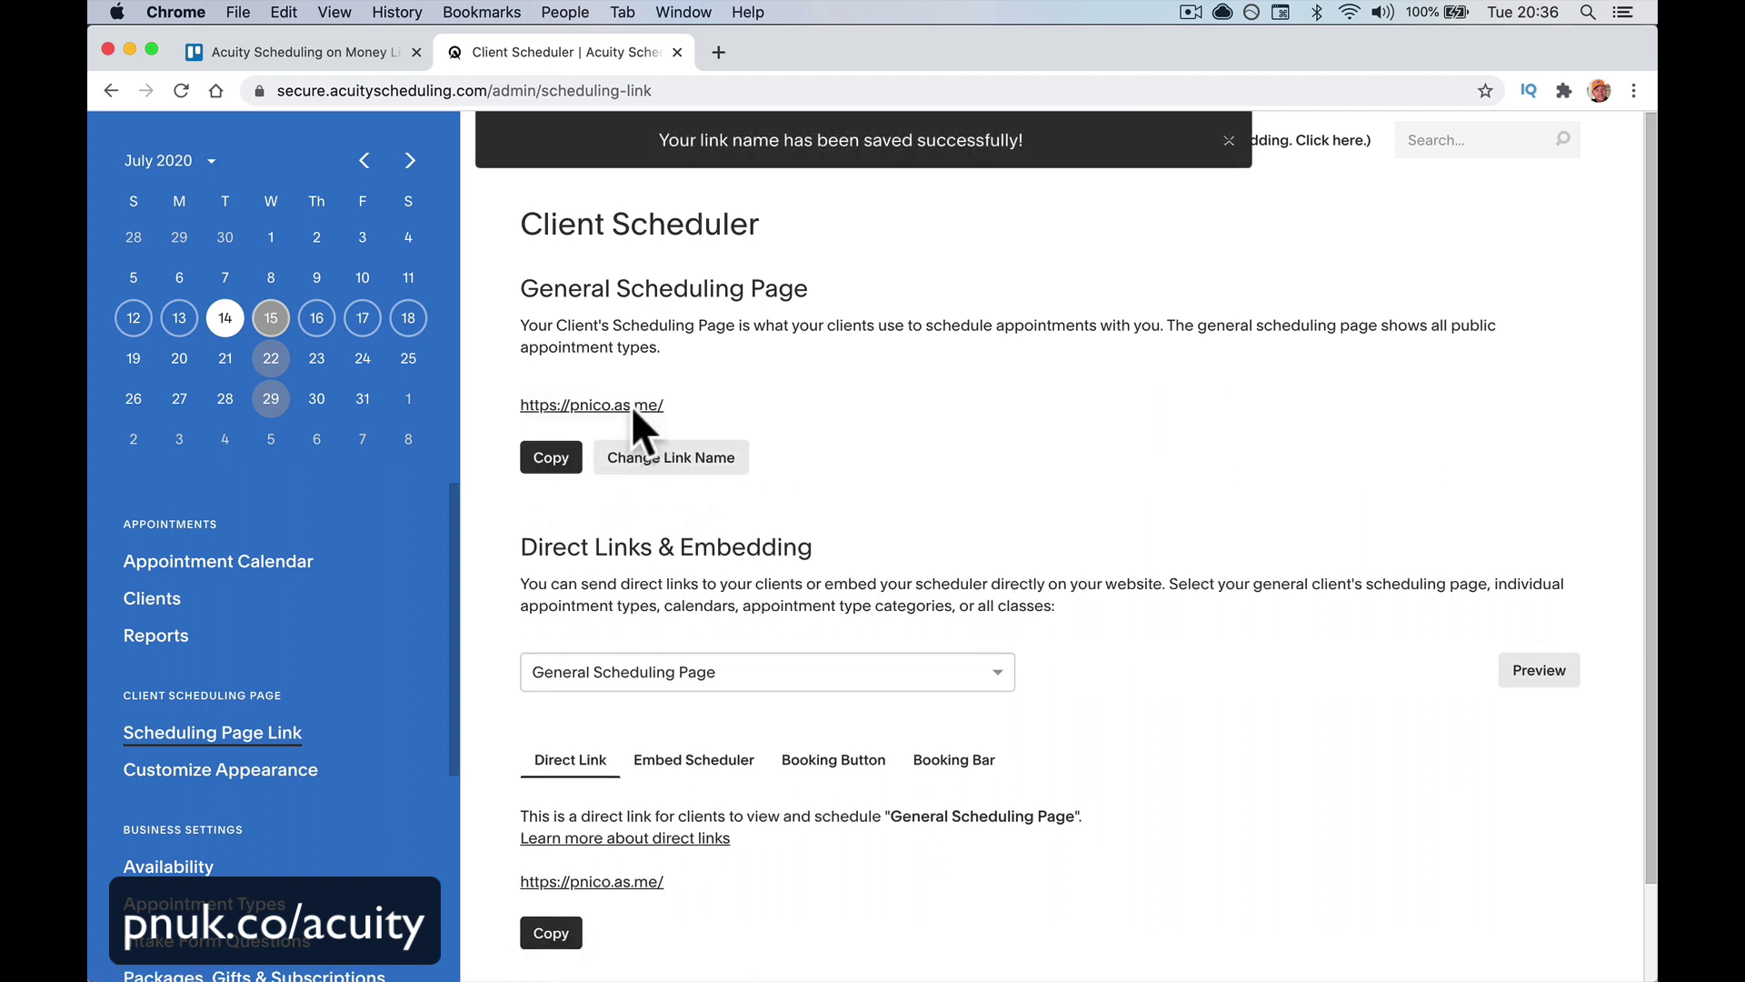
click(630, 405)
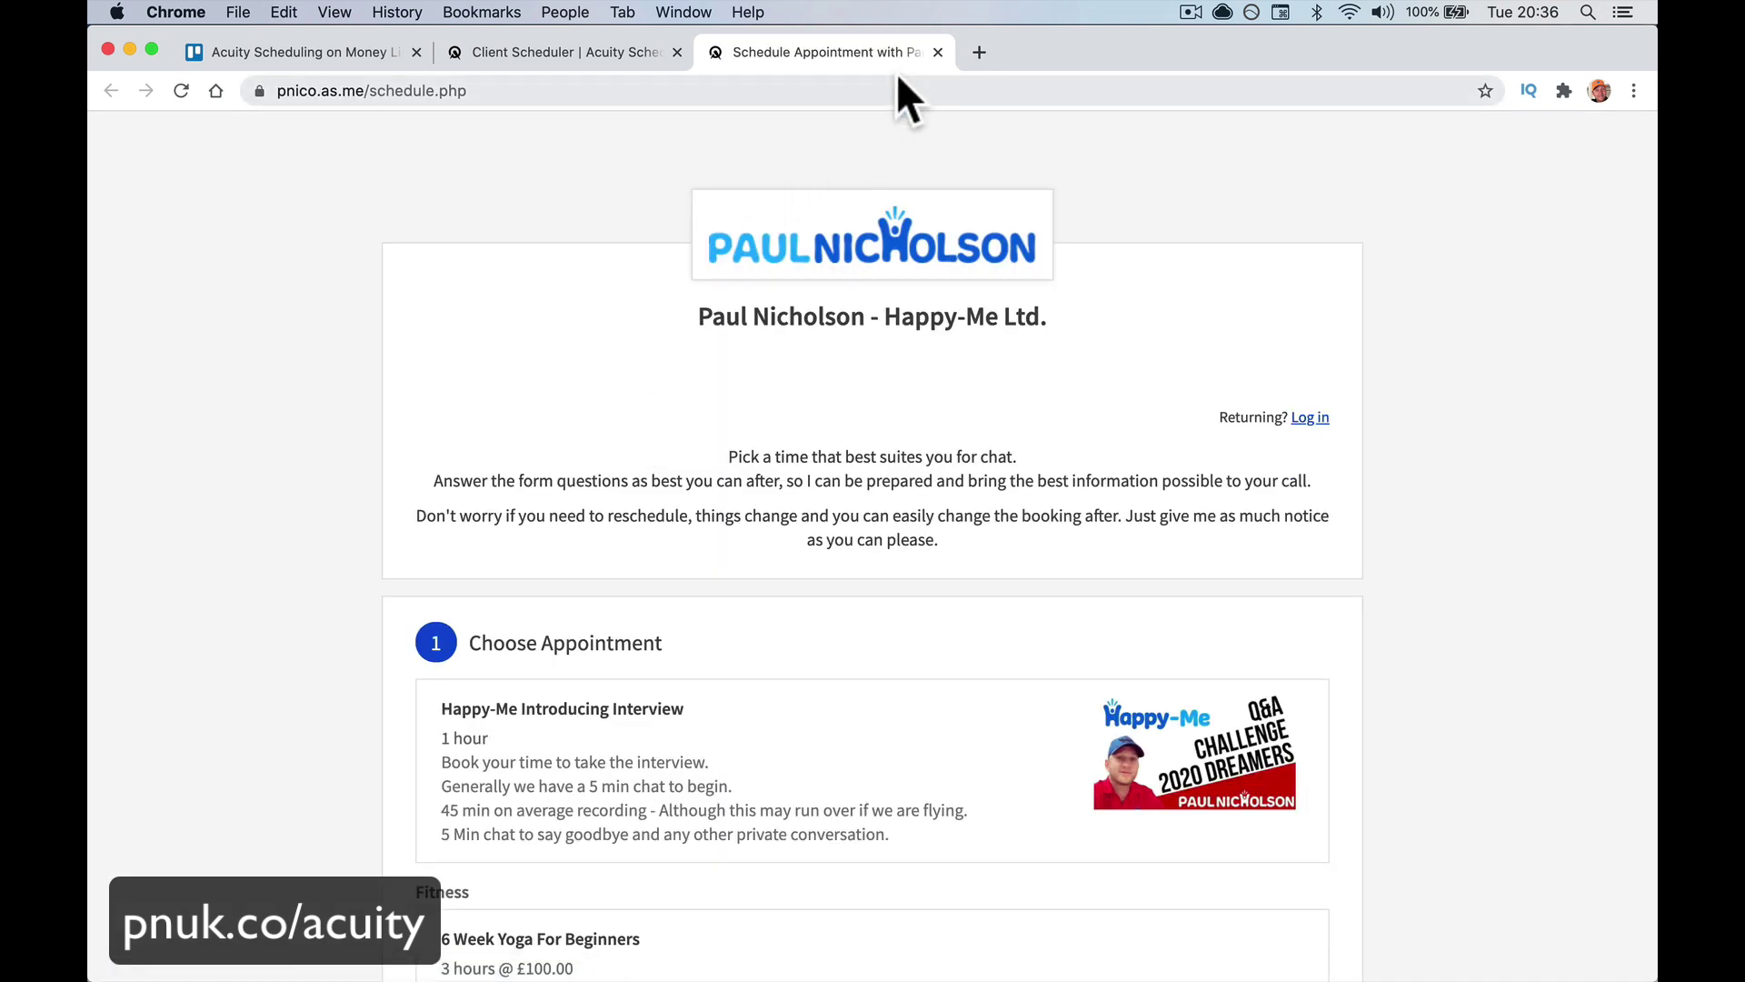
click(938, 52)
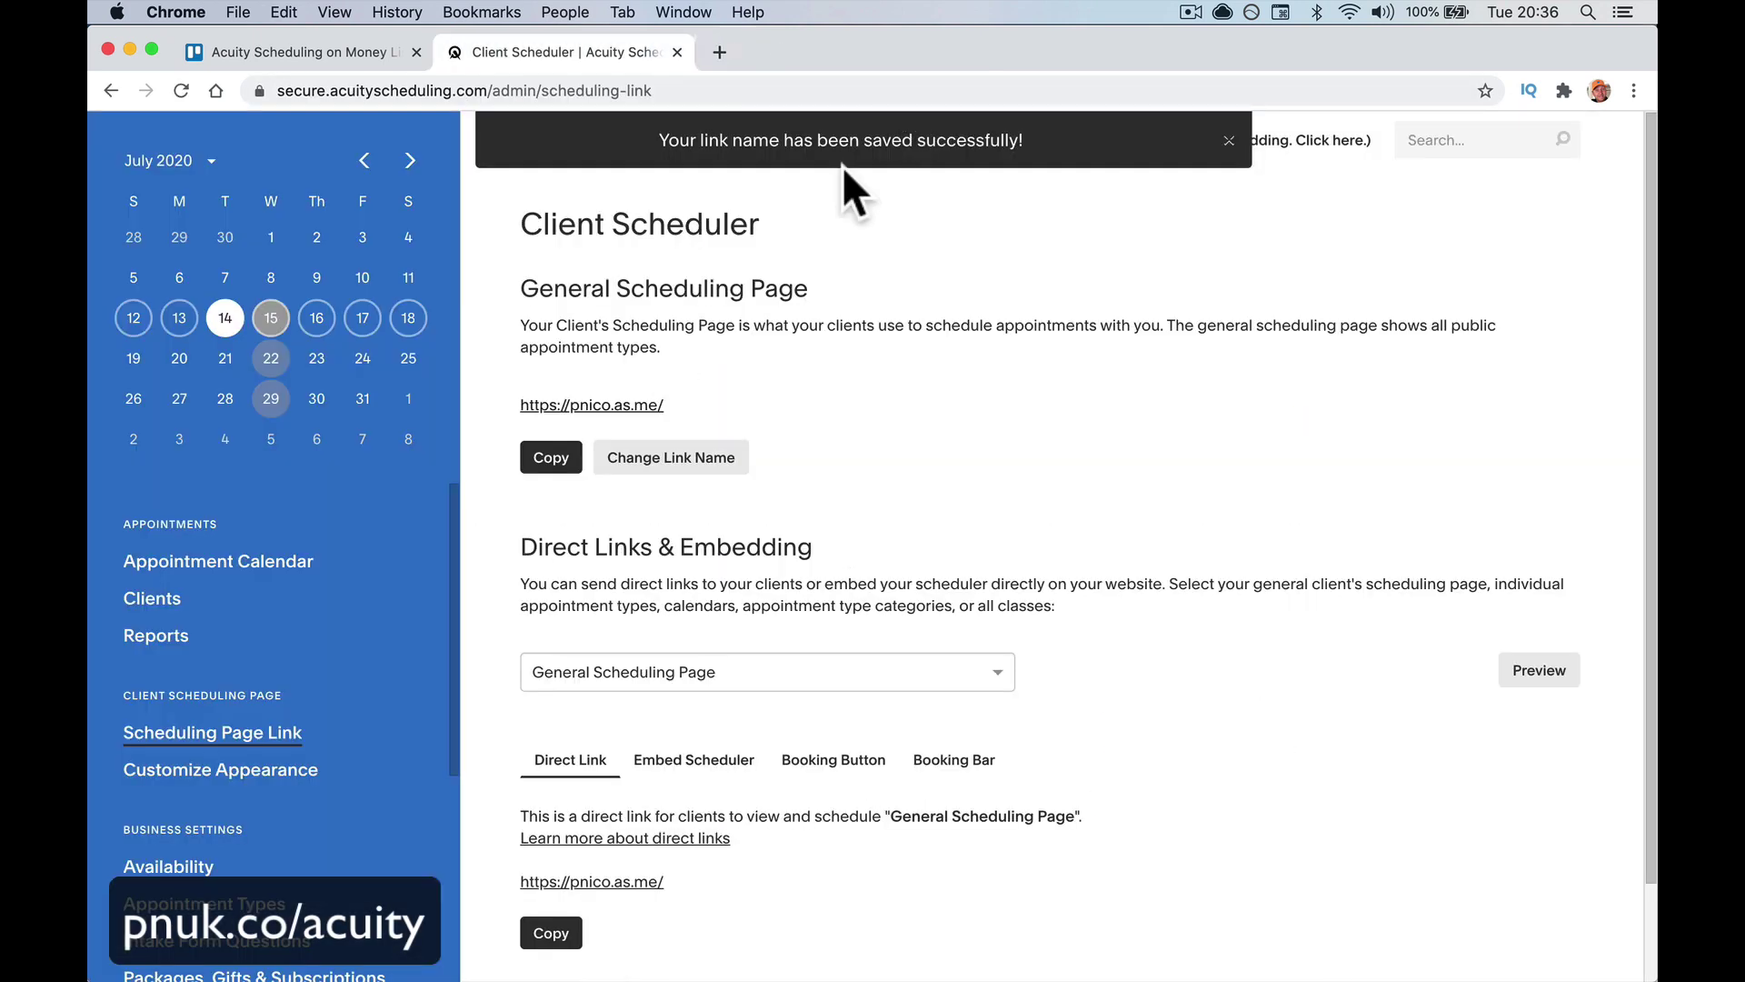
Restore the owner's full-name link before .as.me and save it
click(563, 459)
click(678, 457)
key(BackSpace)
key(BackSpace)
key(BackSpace)
key(BackSpace)
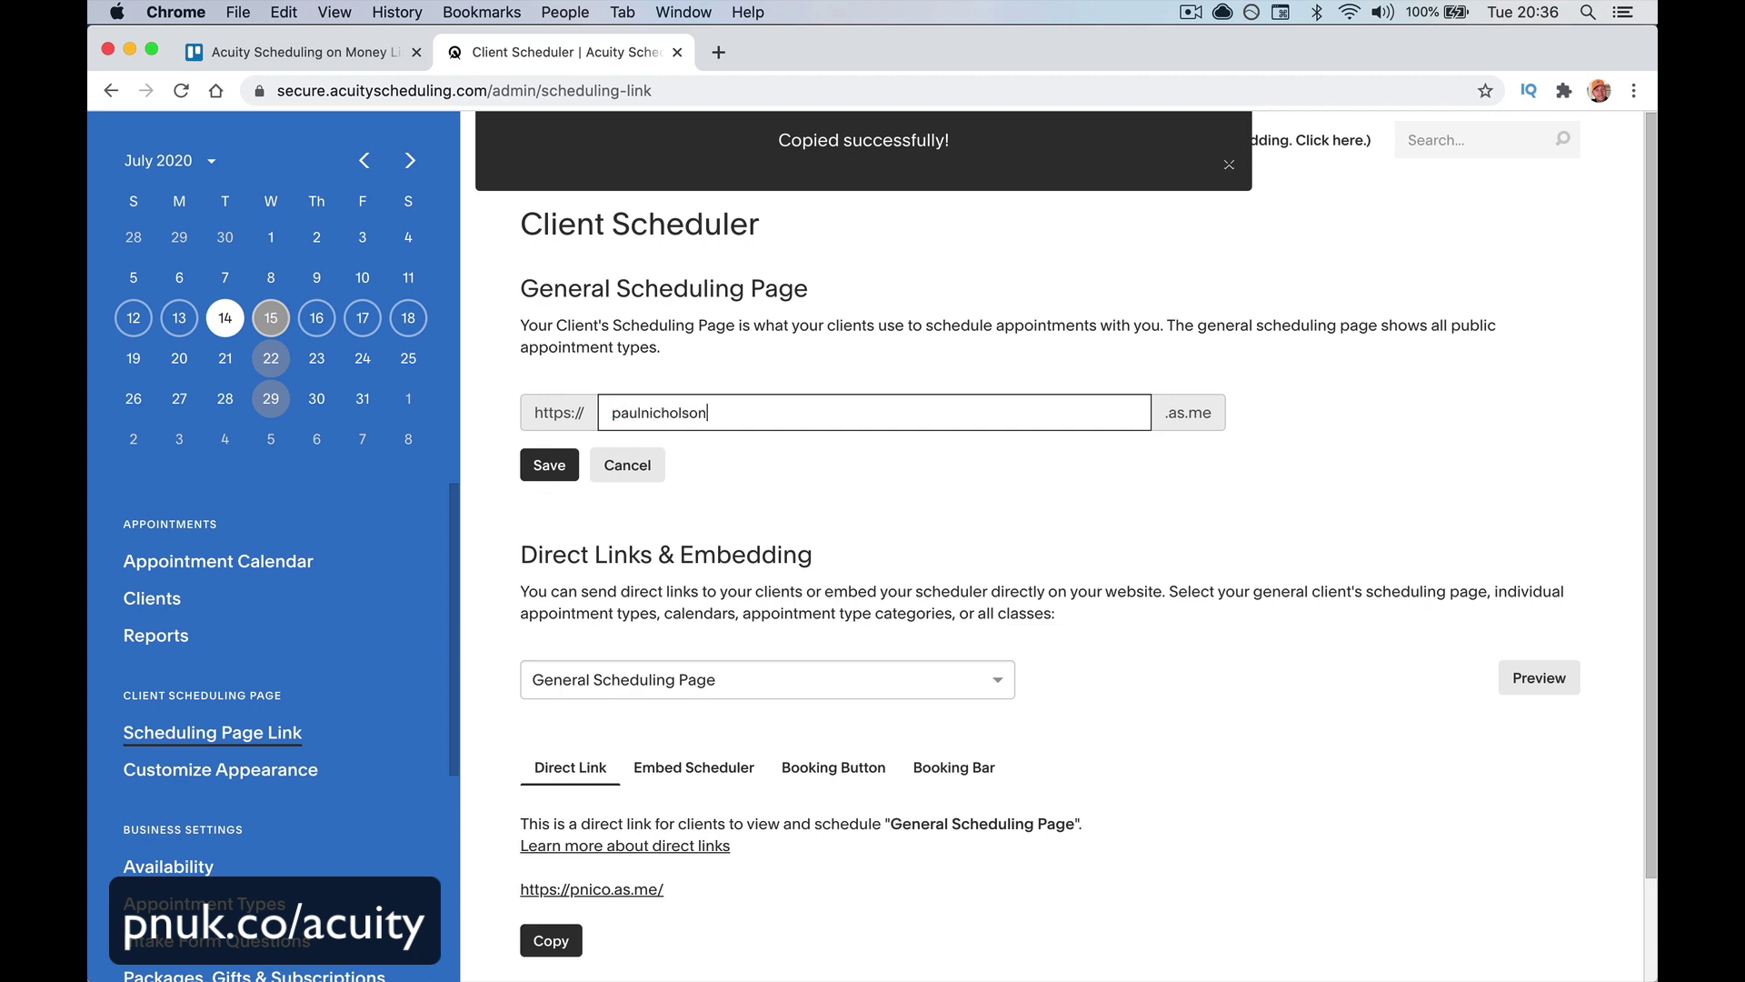
click(556, 467)
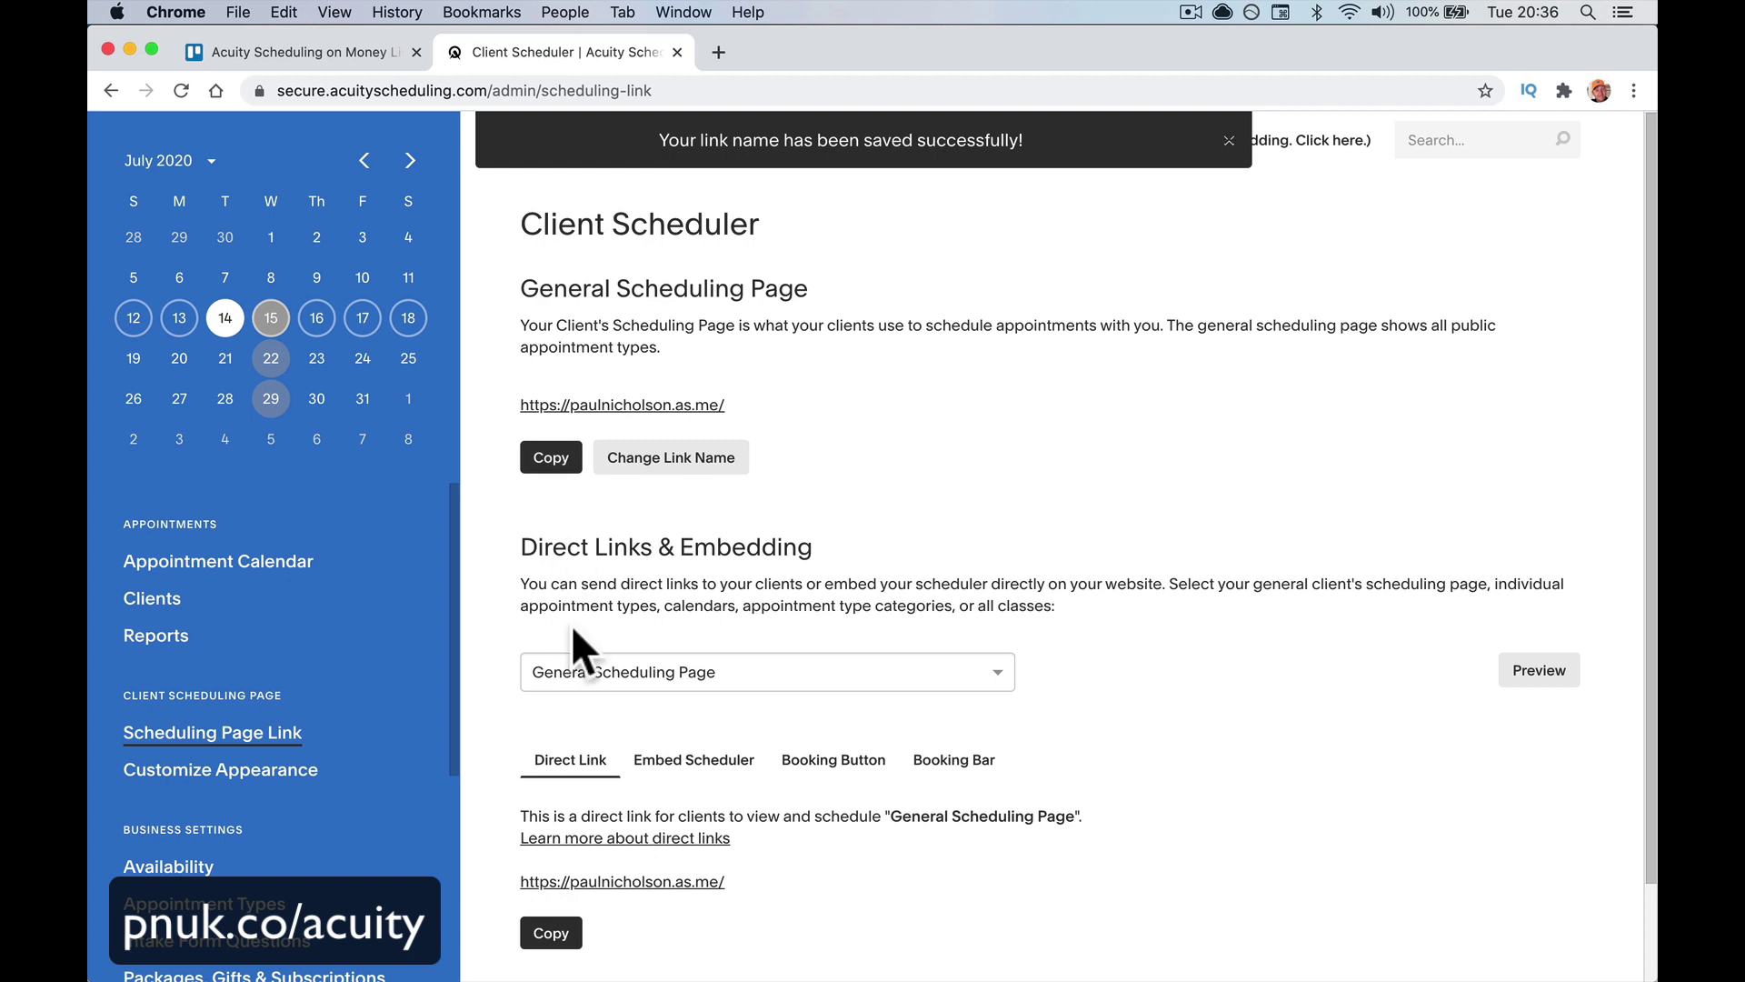
scroll(603, 656, down, 3)
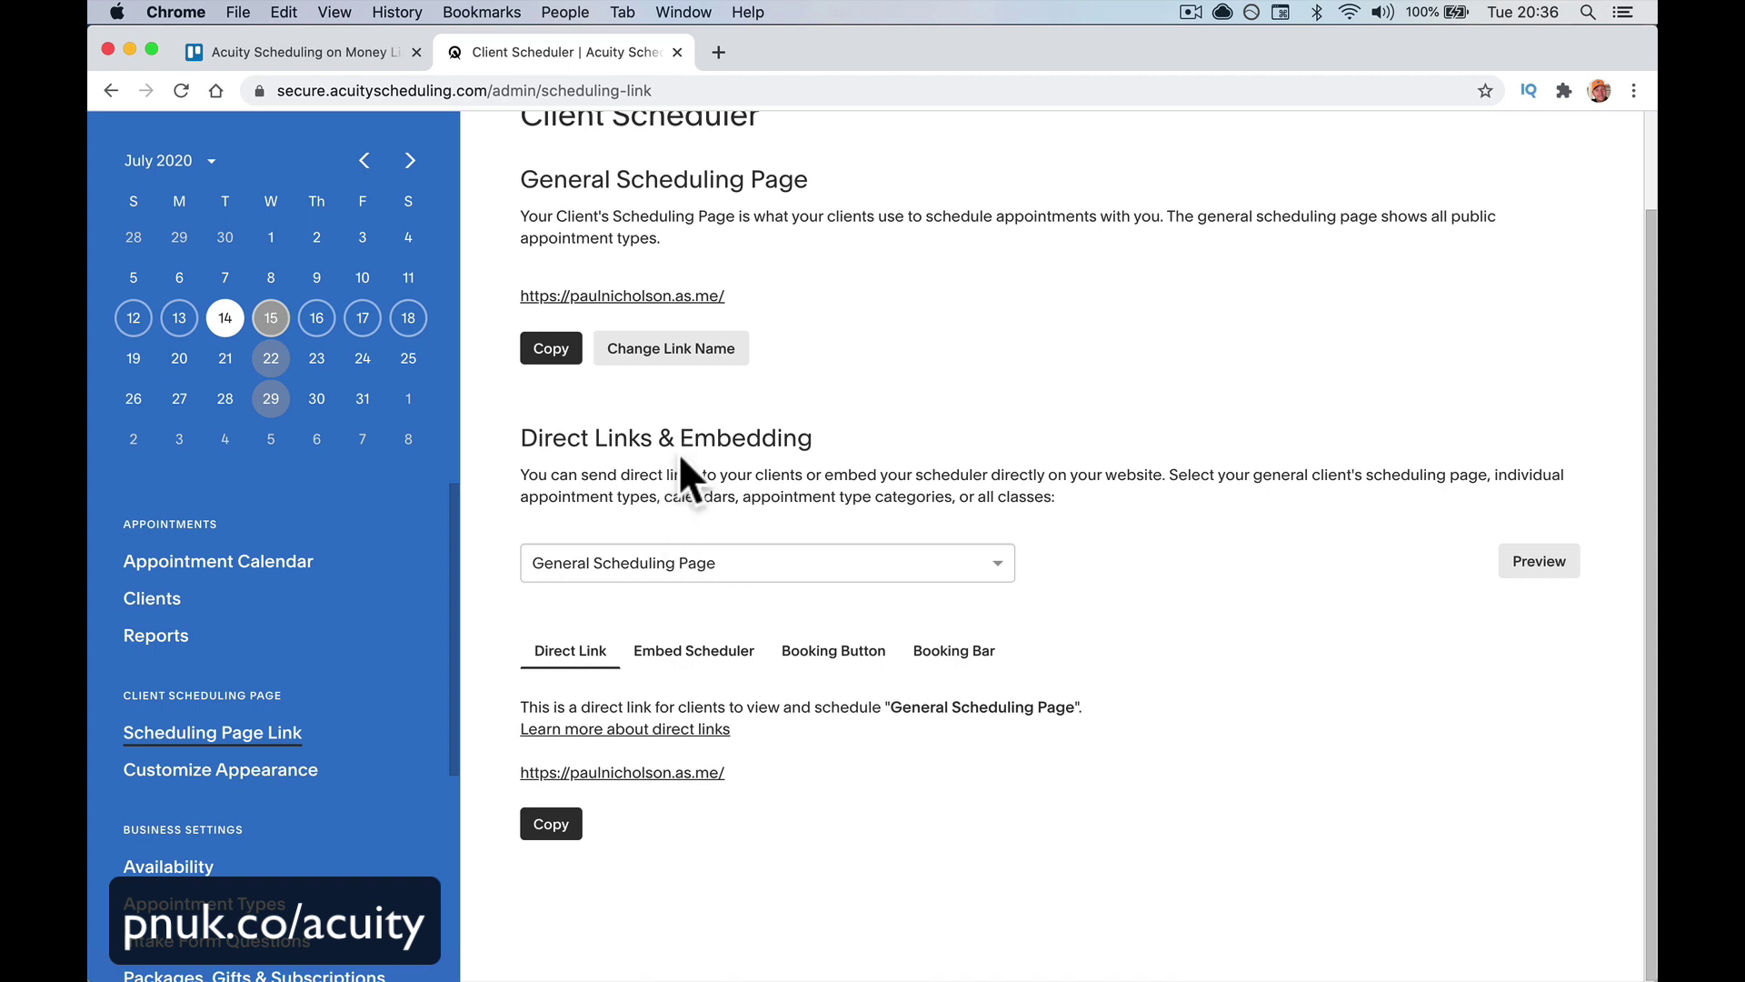
Choose Introductory Meeting and preview its direct booking link
click(777, 566)
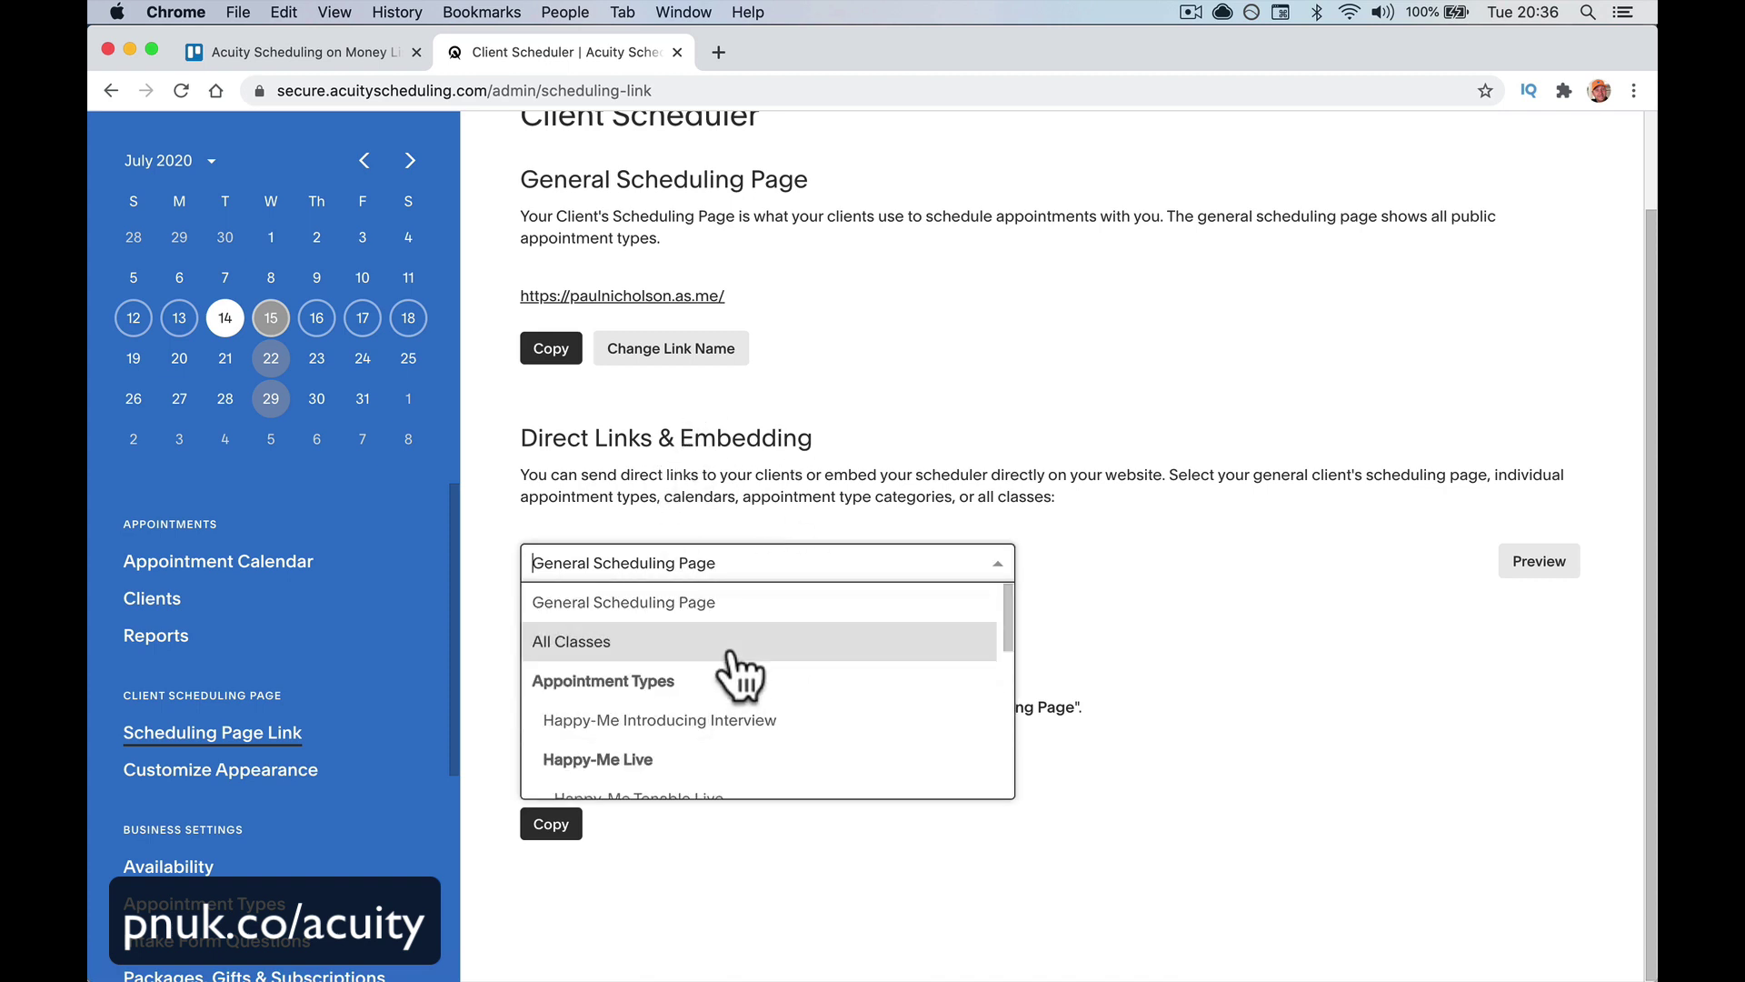
scroll(729, 694, down, 4)
scroll(714, 768, up, 2)
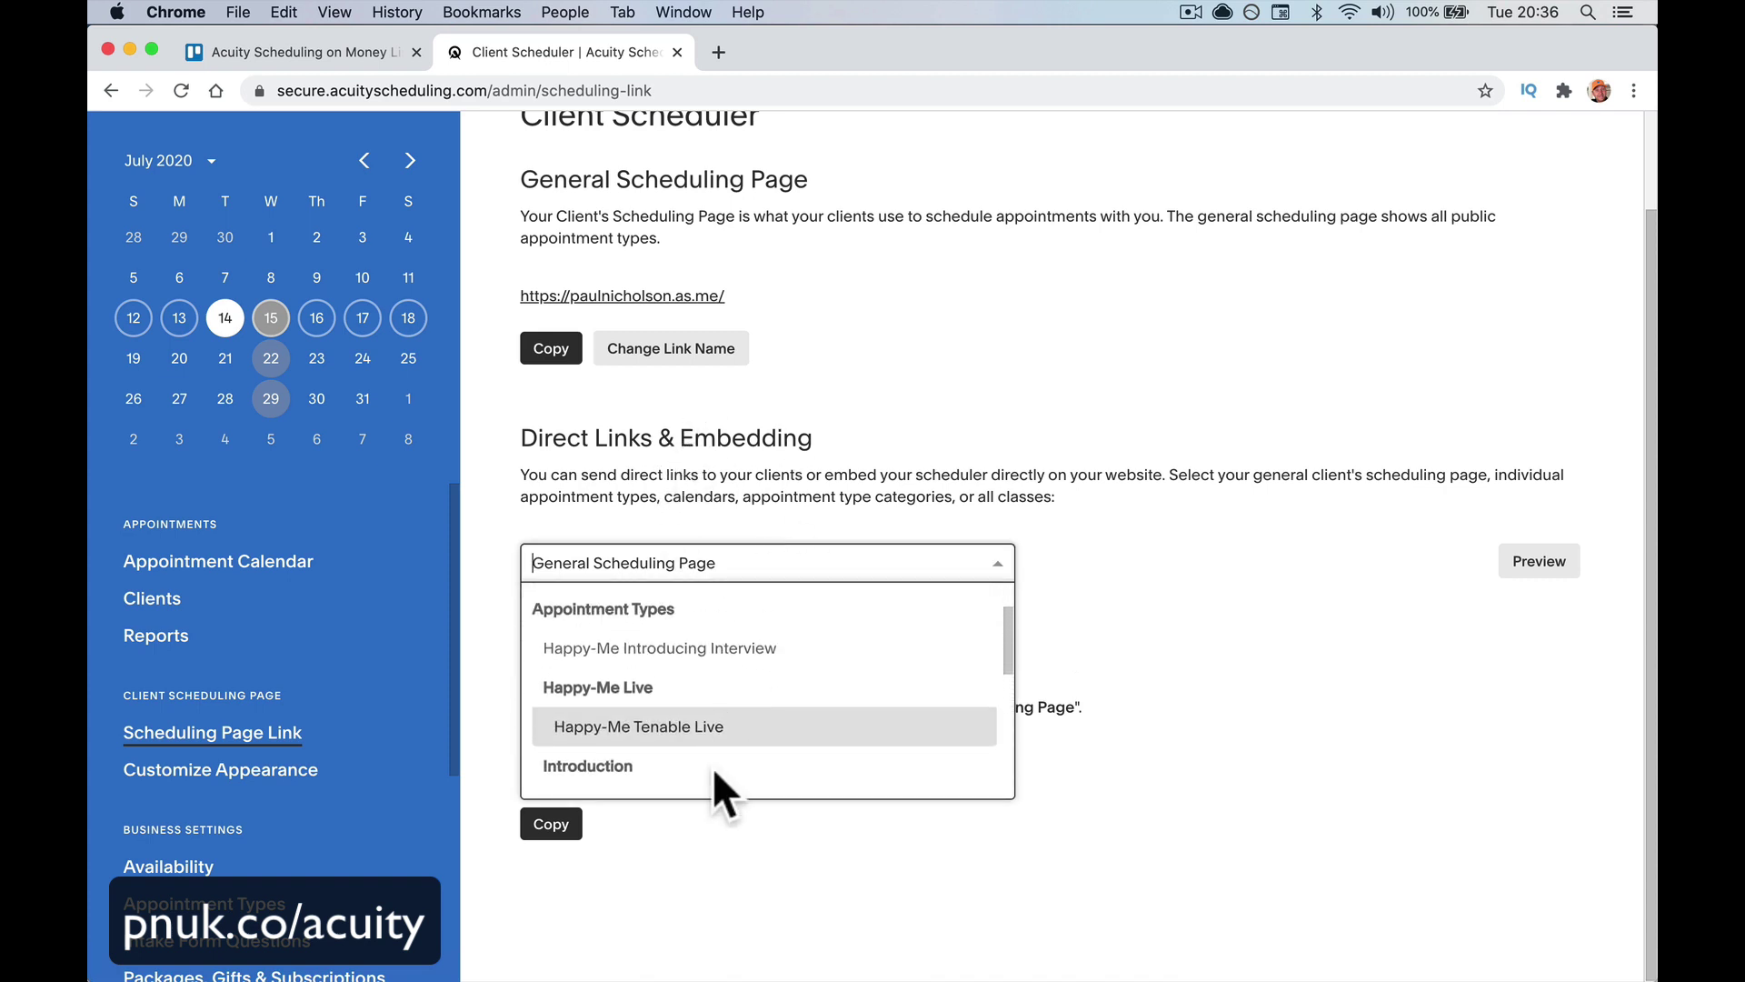
scroll(705, 718, down, 3)
click(708, 691)
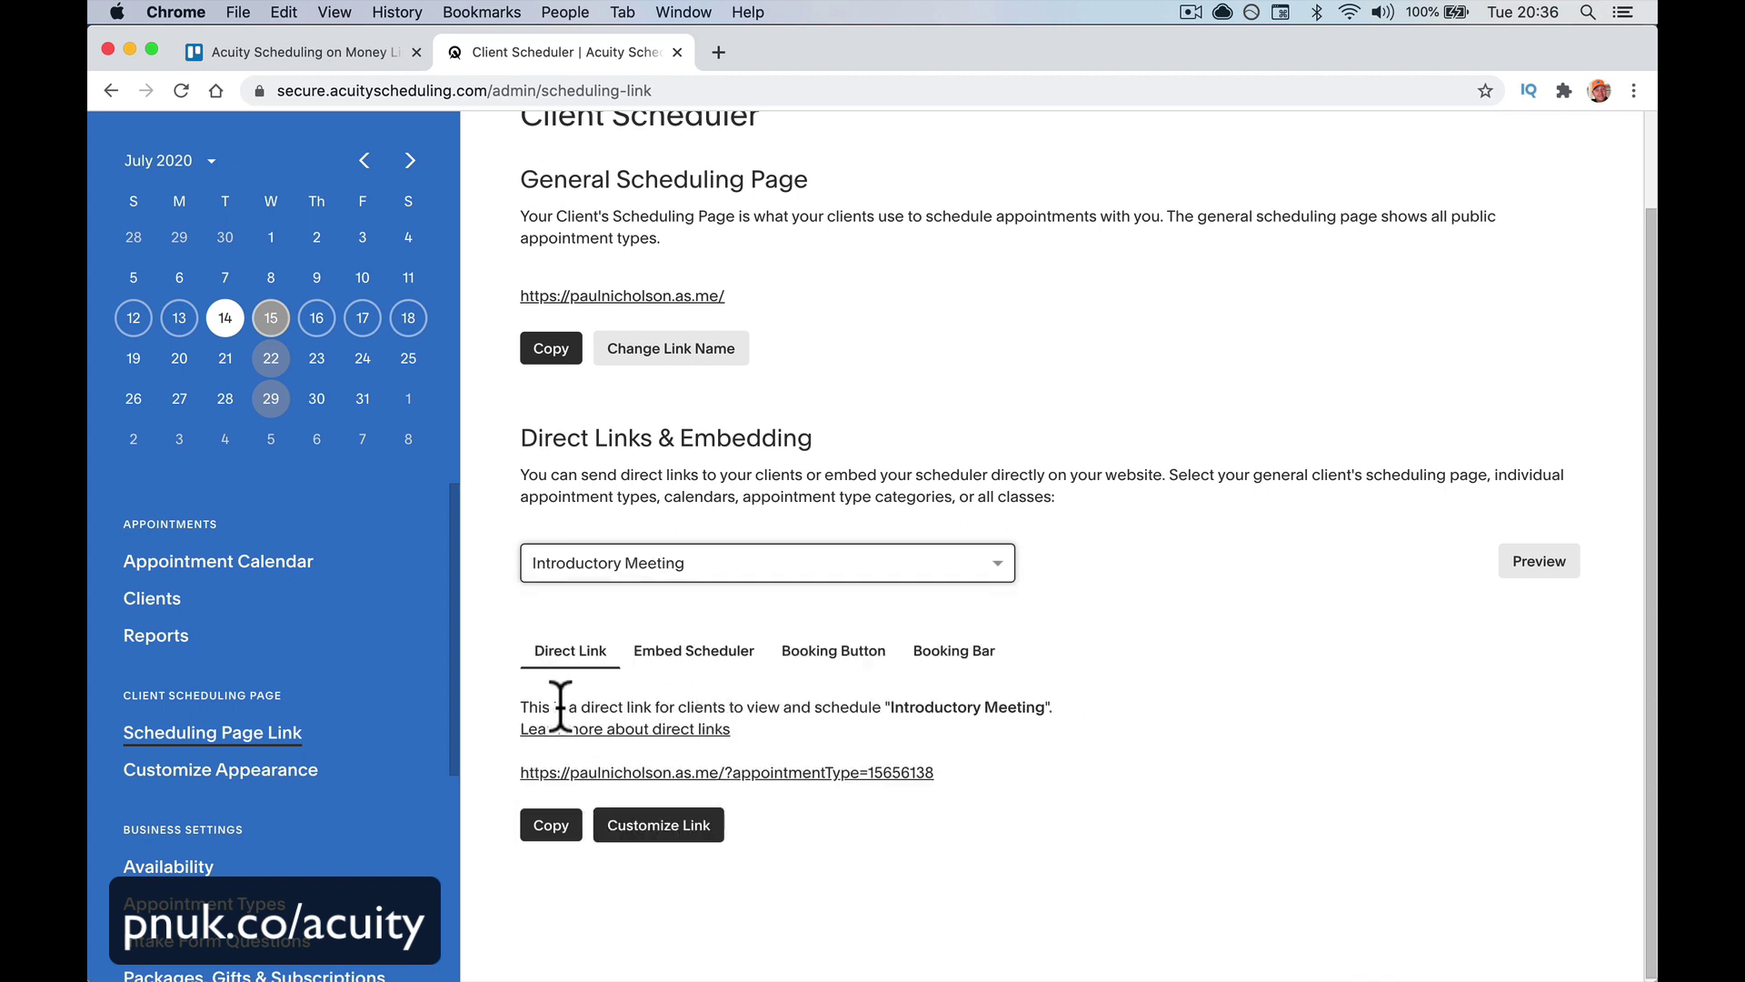
click(852, 772)
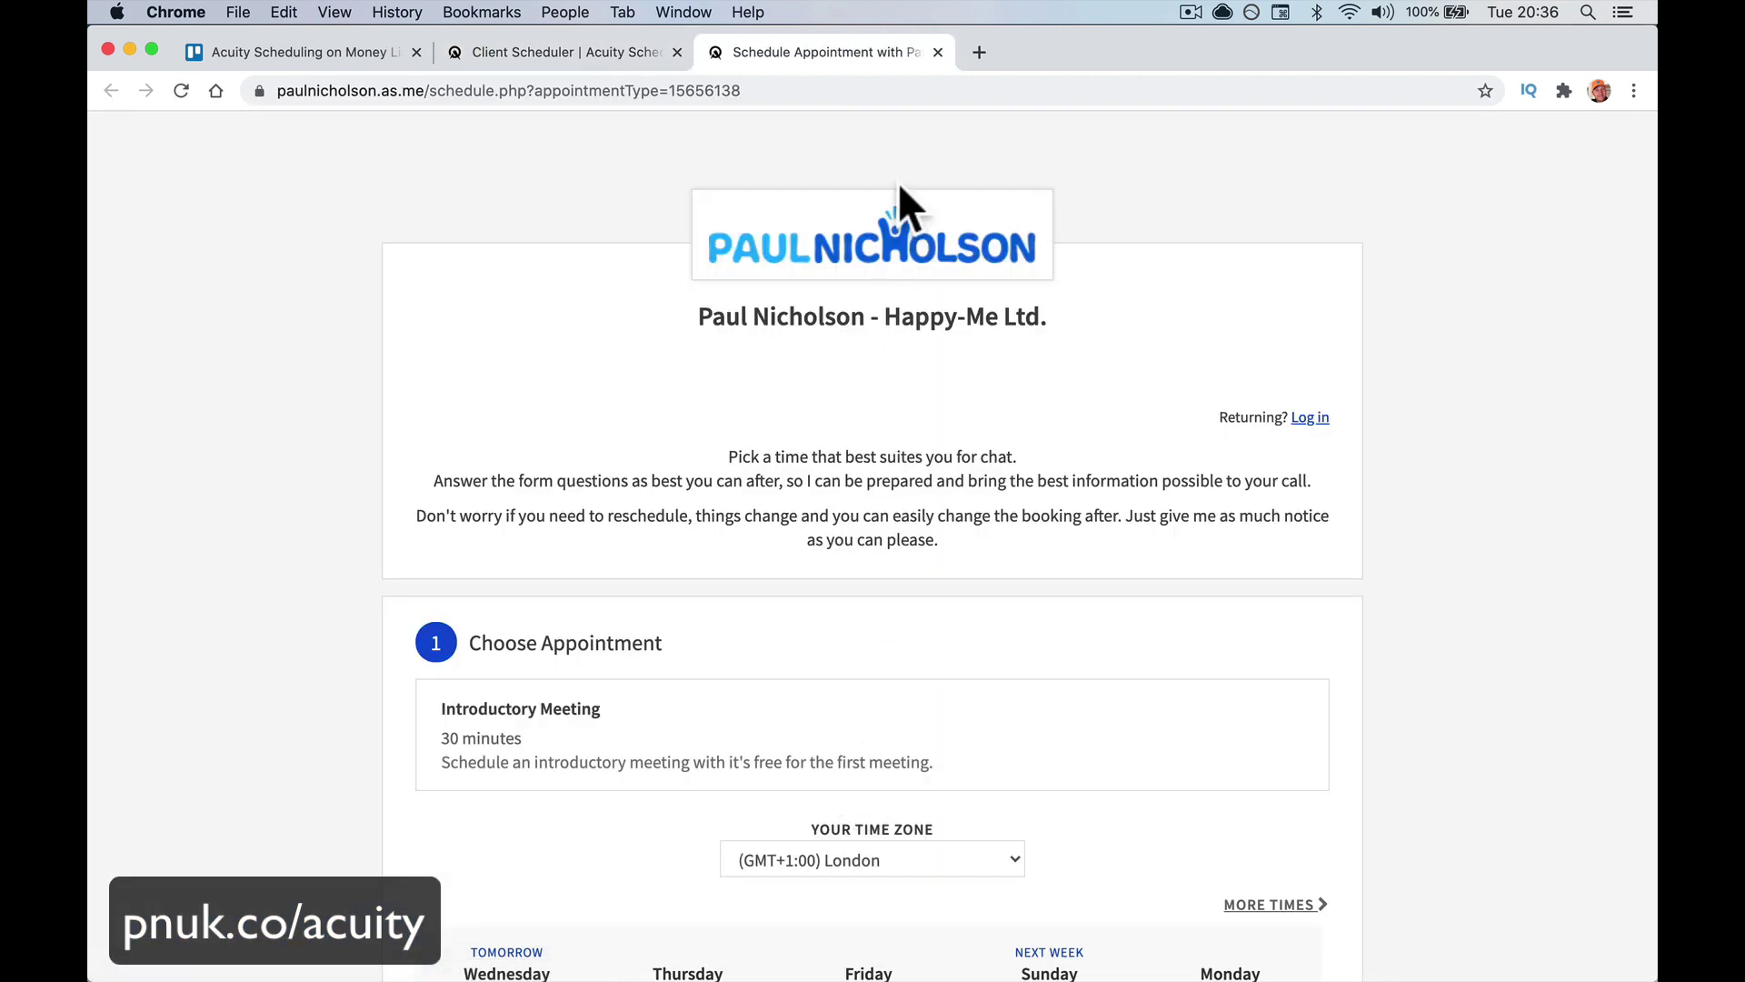
scroll(890, 340, down, 5)
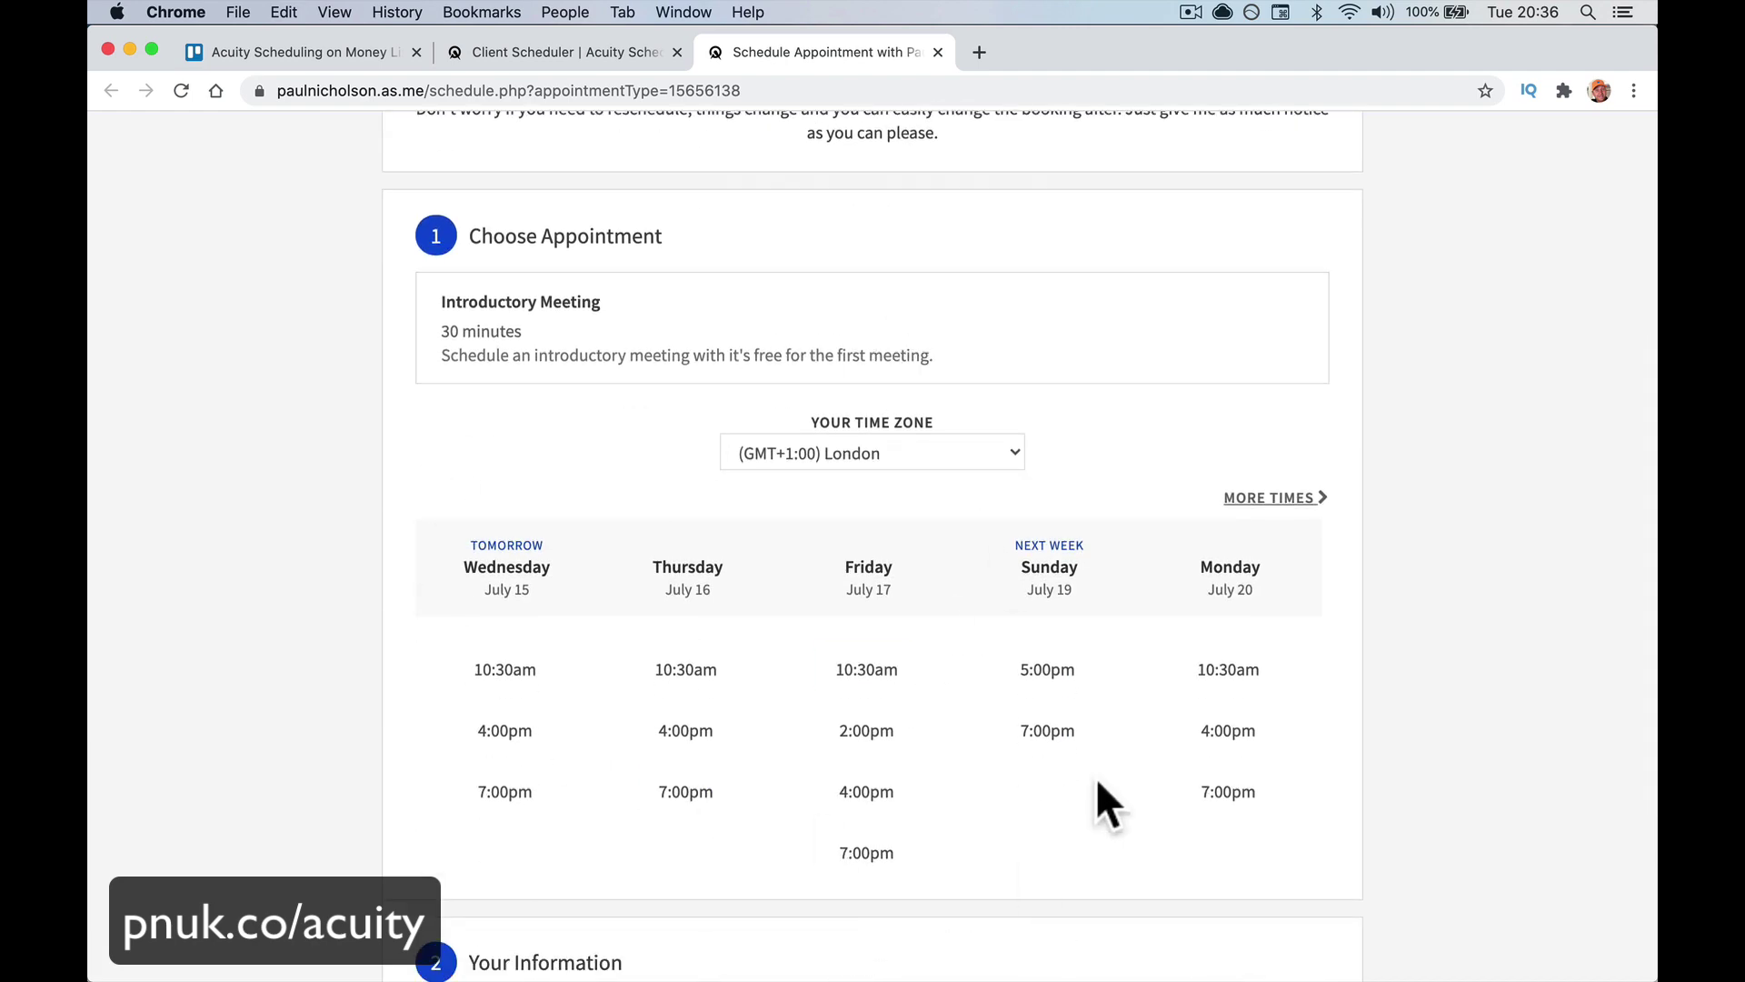
click(938, 51)
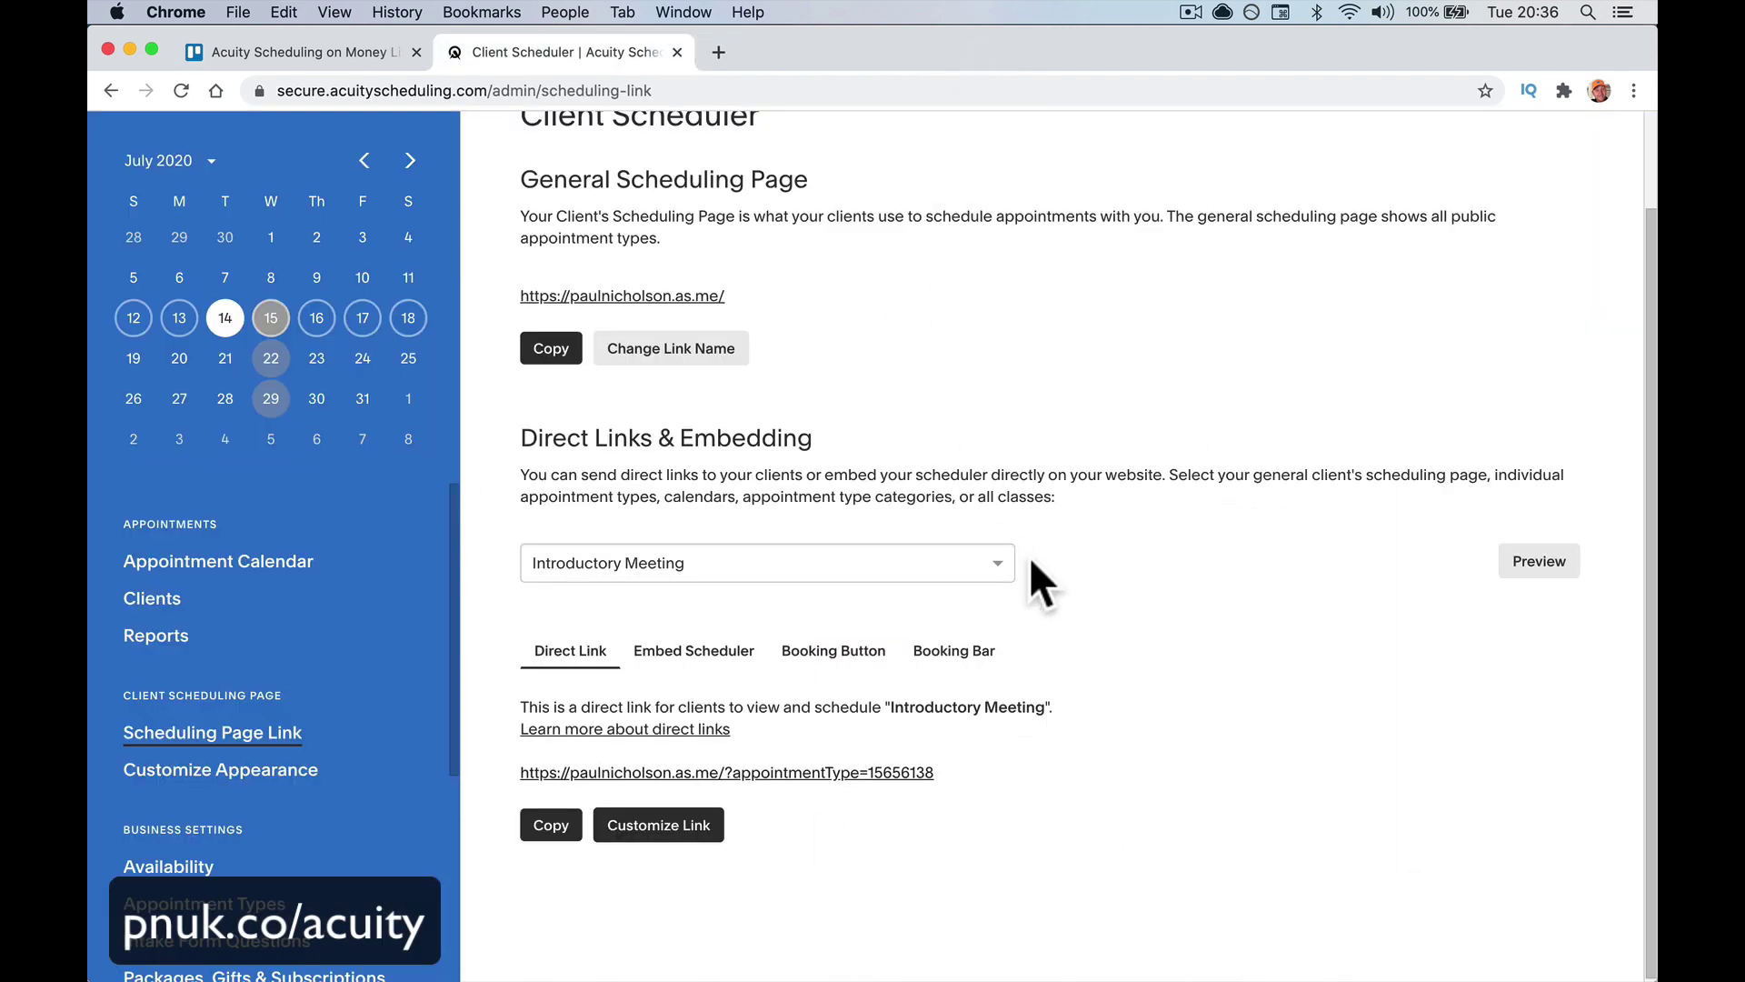
Show the Embed Scheduler code with General Scheduling Page selected
click(715, 675)
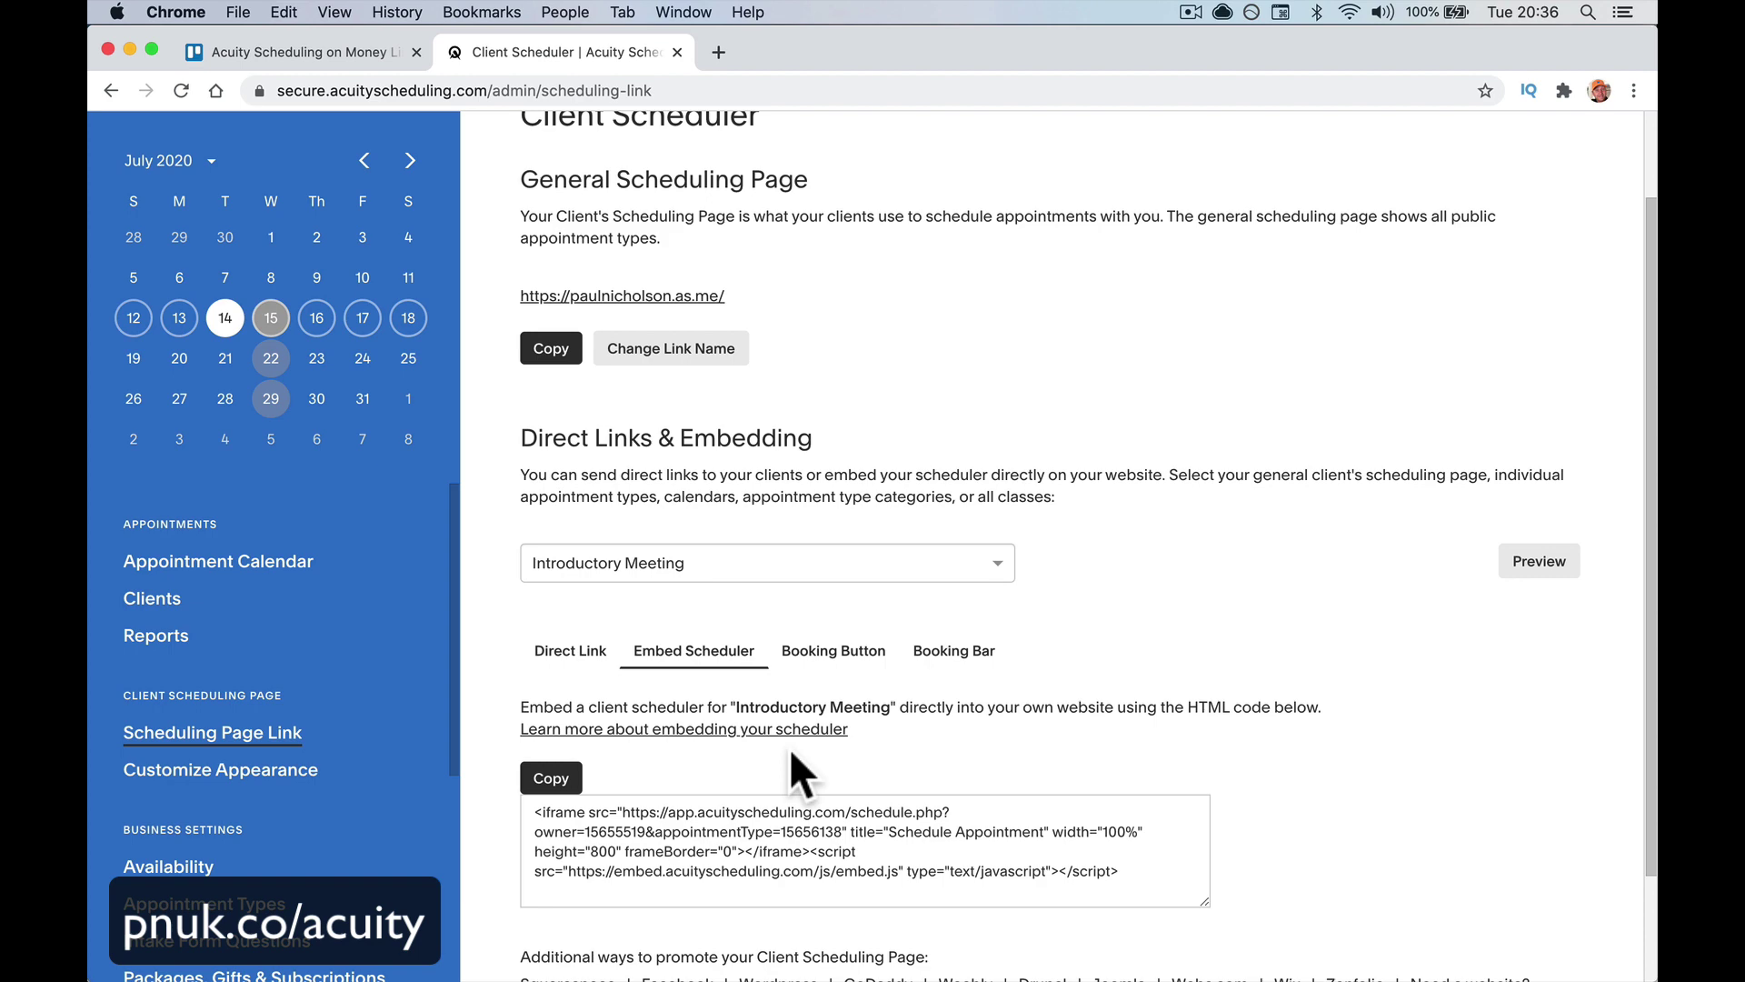
scroll(789, 747, down, 2)
click(778, 433)
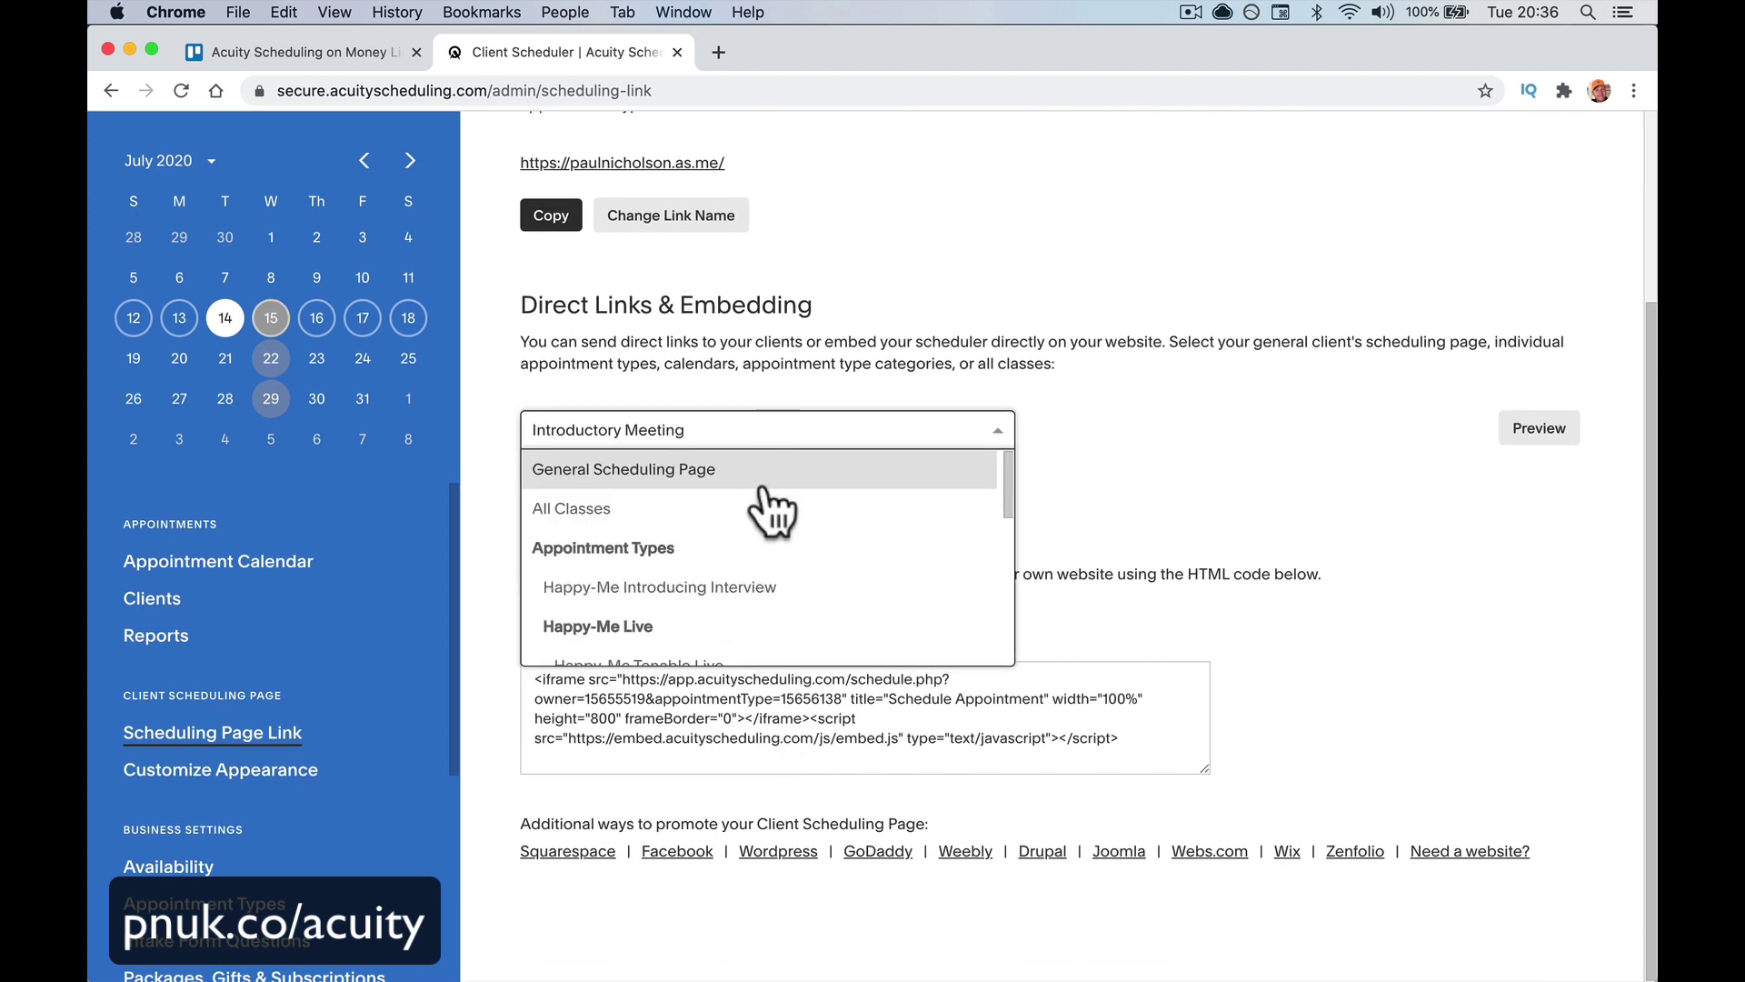
scroll(768, 514, up, 1)
click(769, 482)
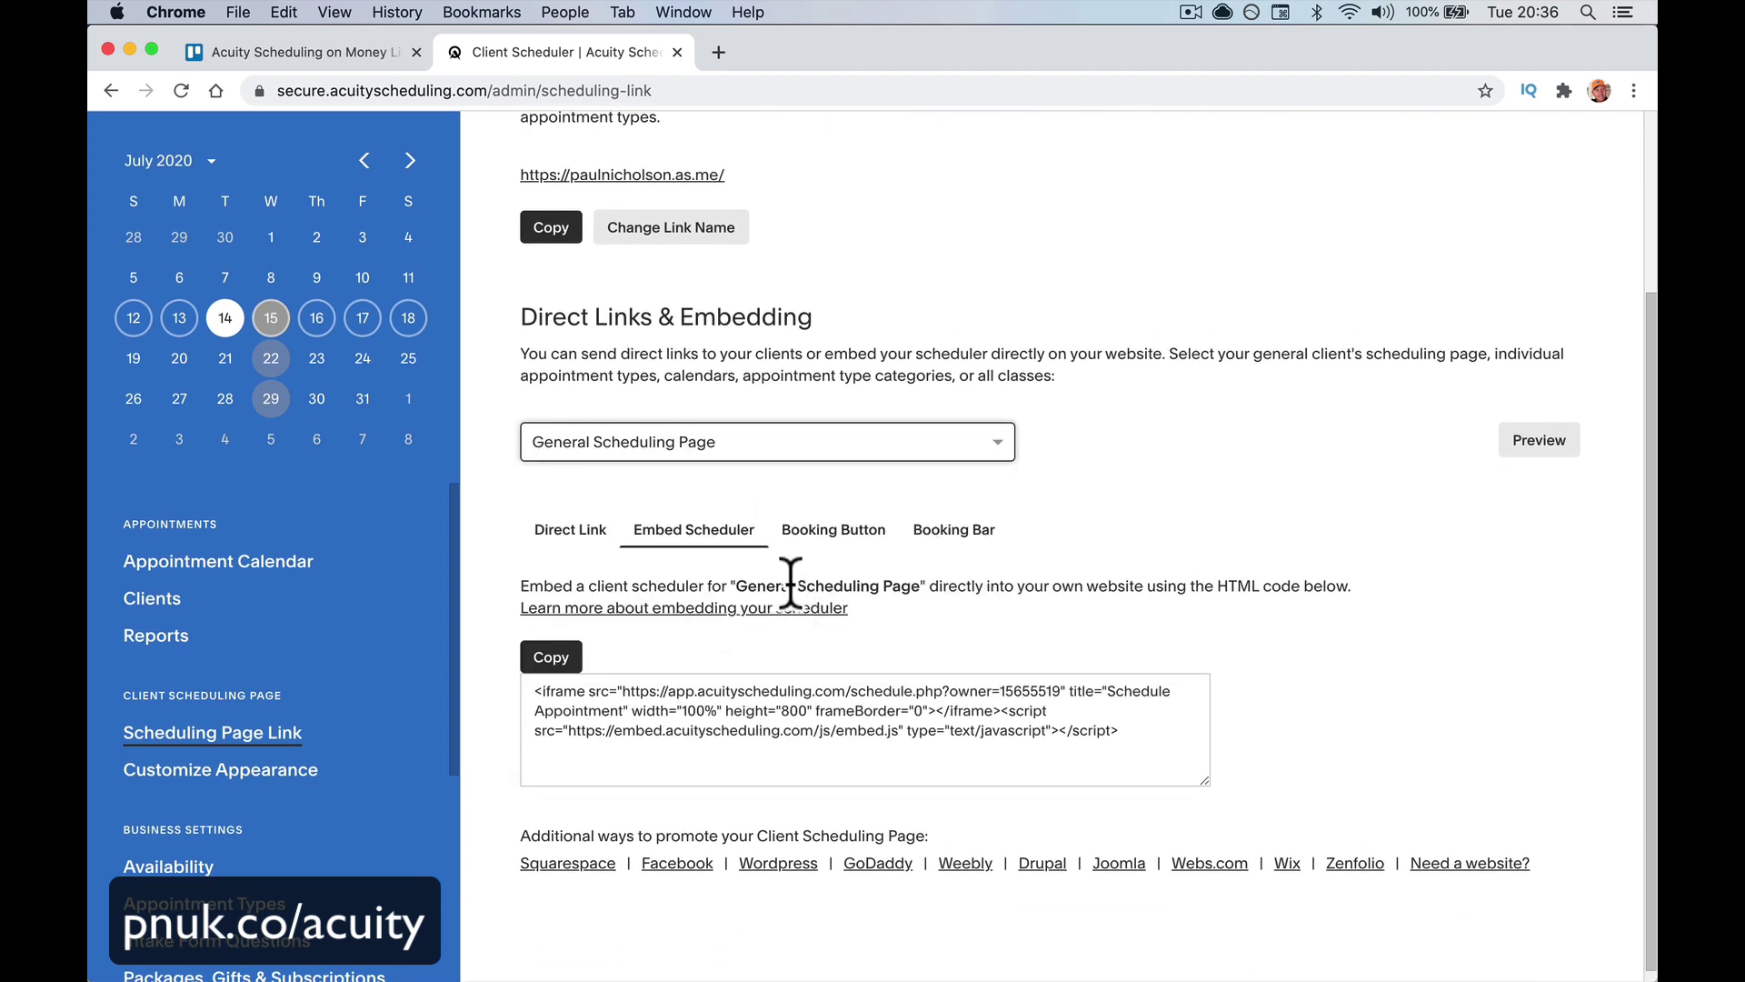
click(711, 446)
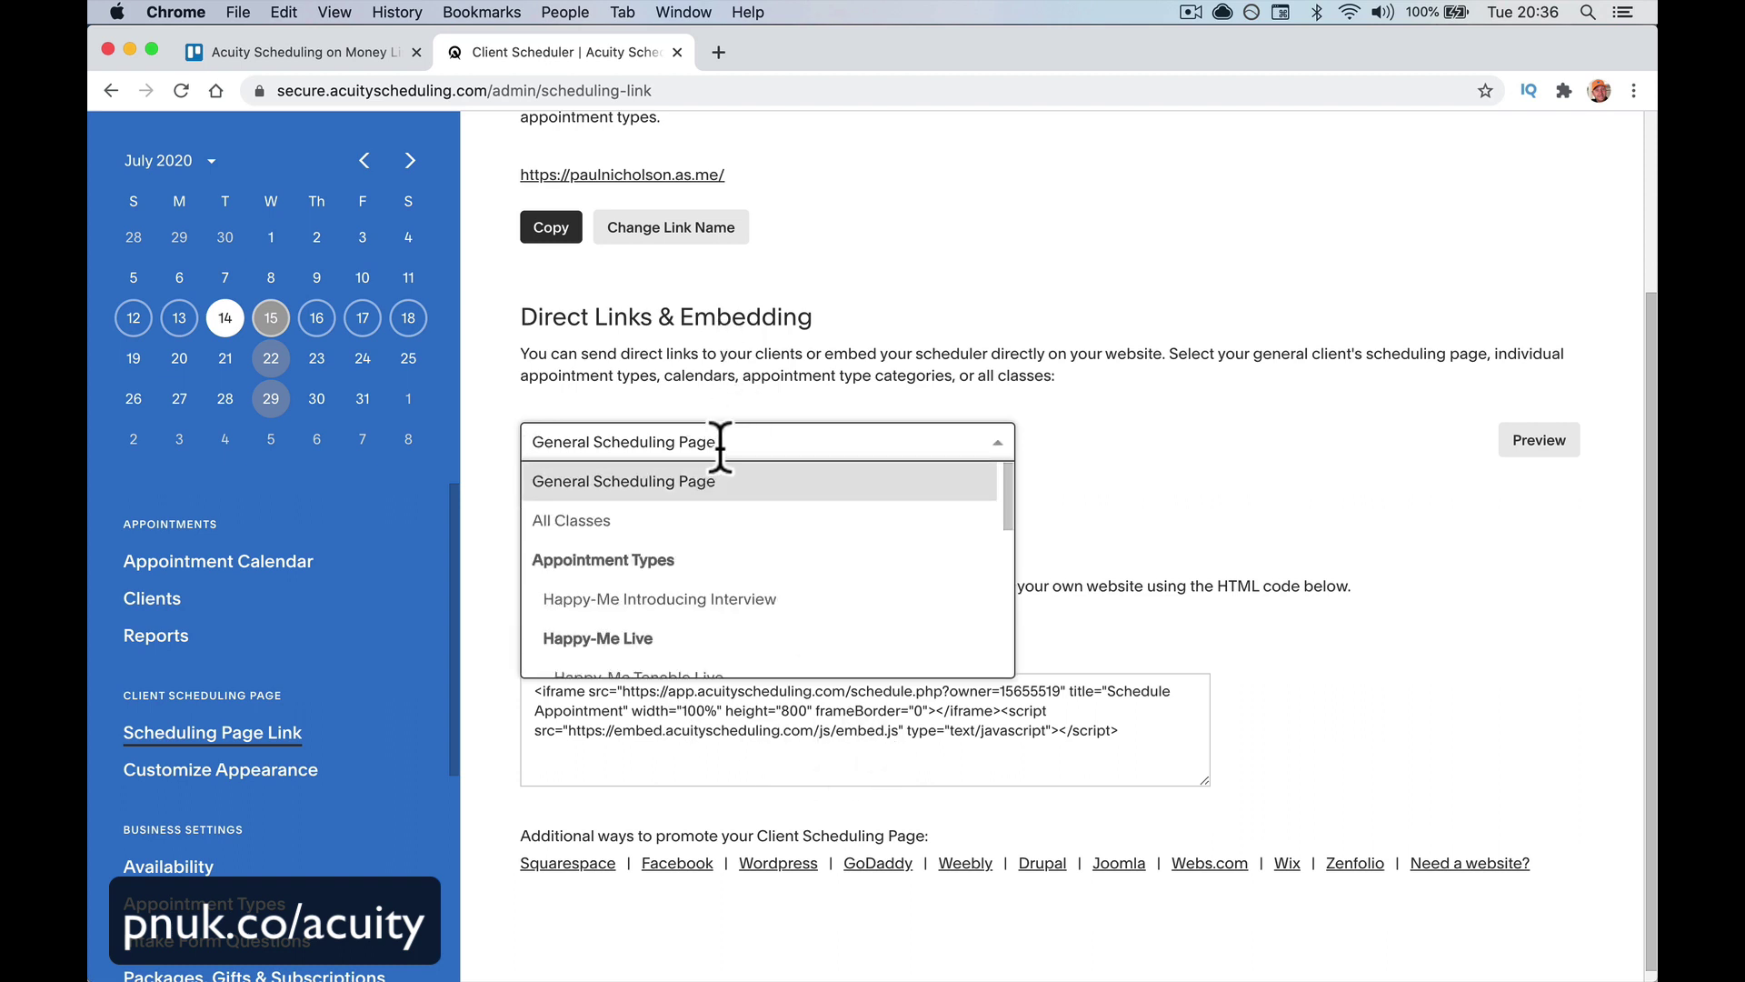
Open the WordPress site in a new tab and start a new blank page
click(717, 54)
text(pa)
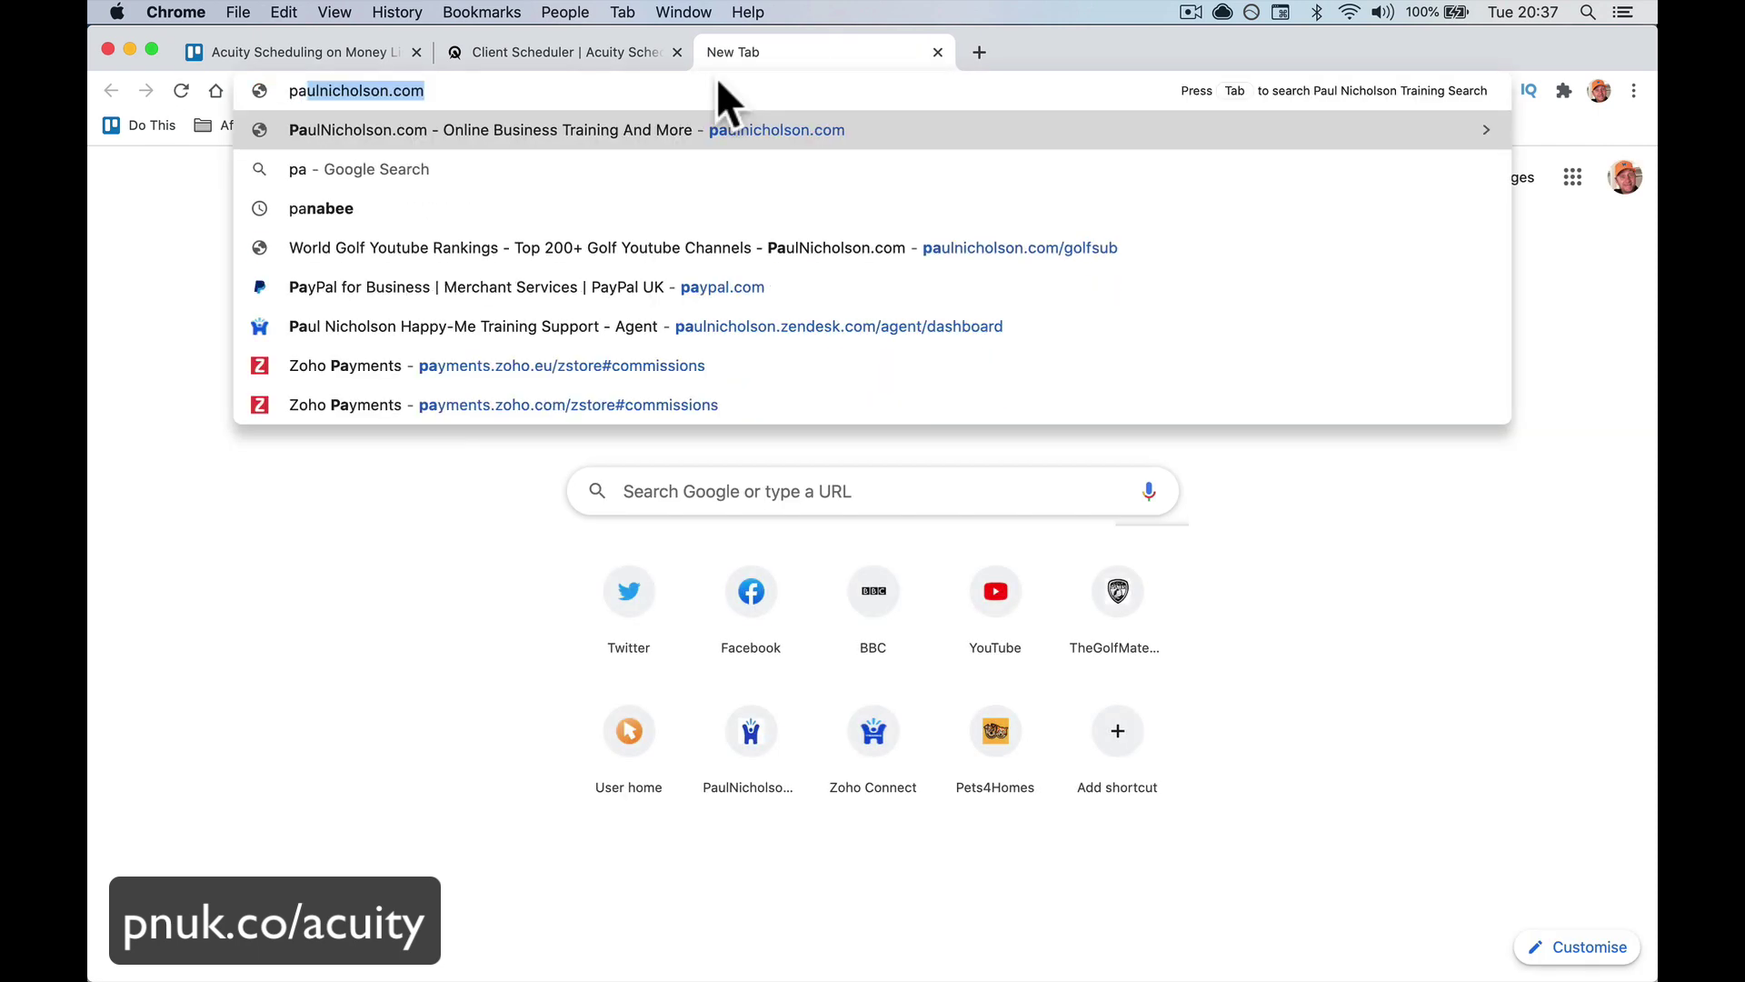
key(Return)
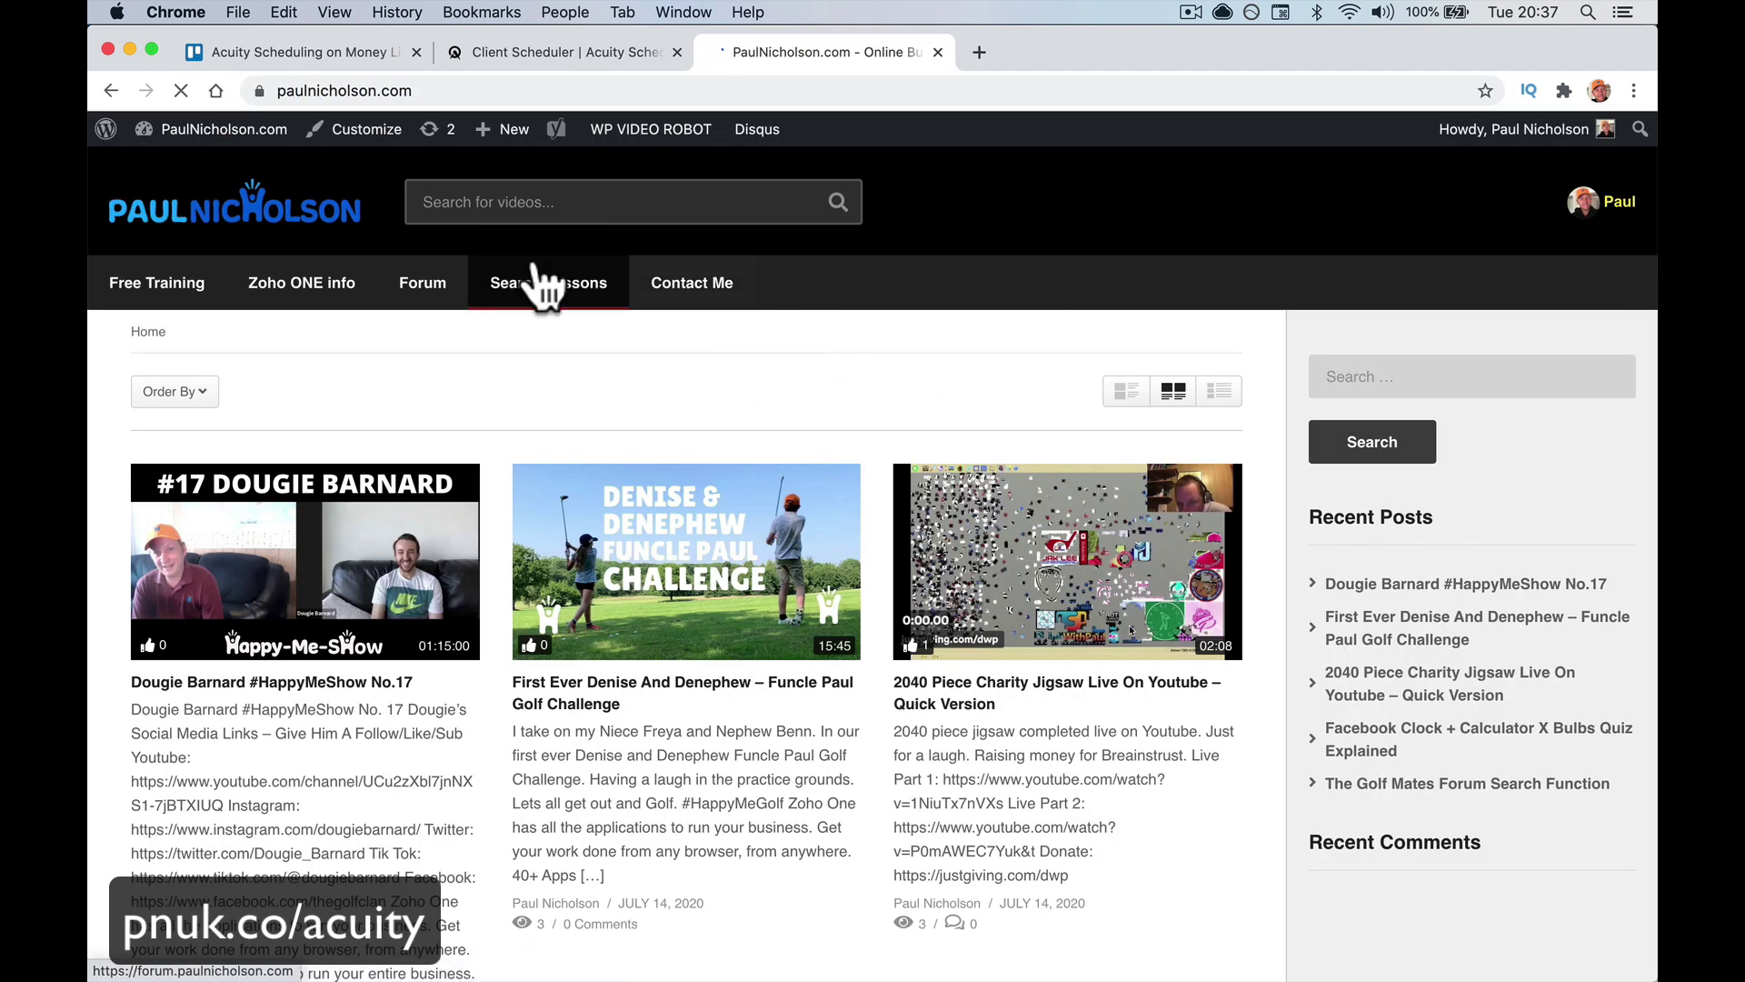
mouse_move(499, 129)
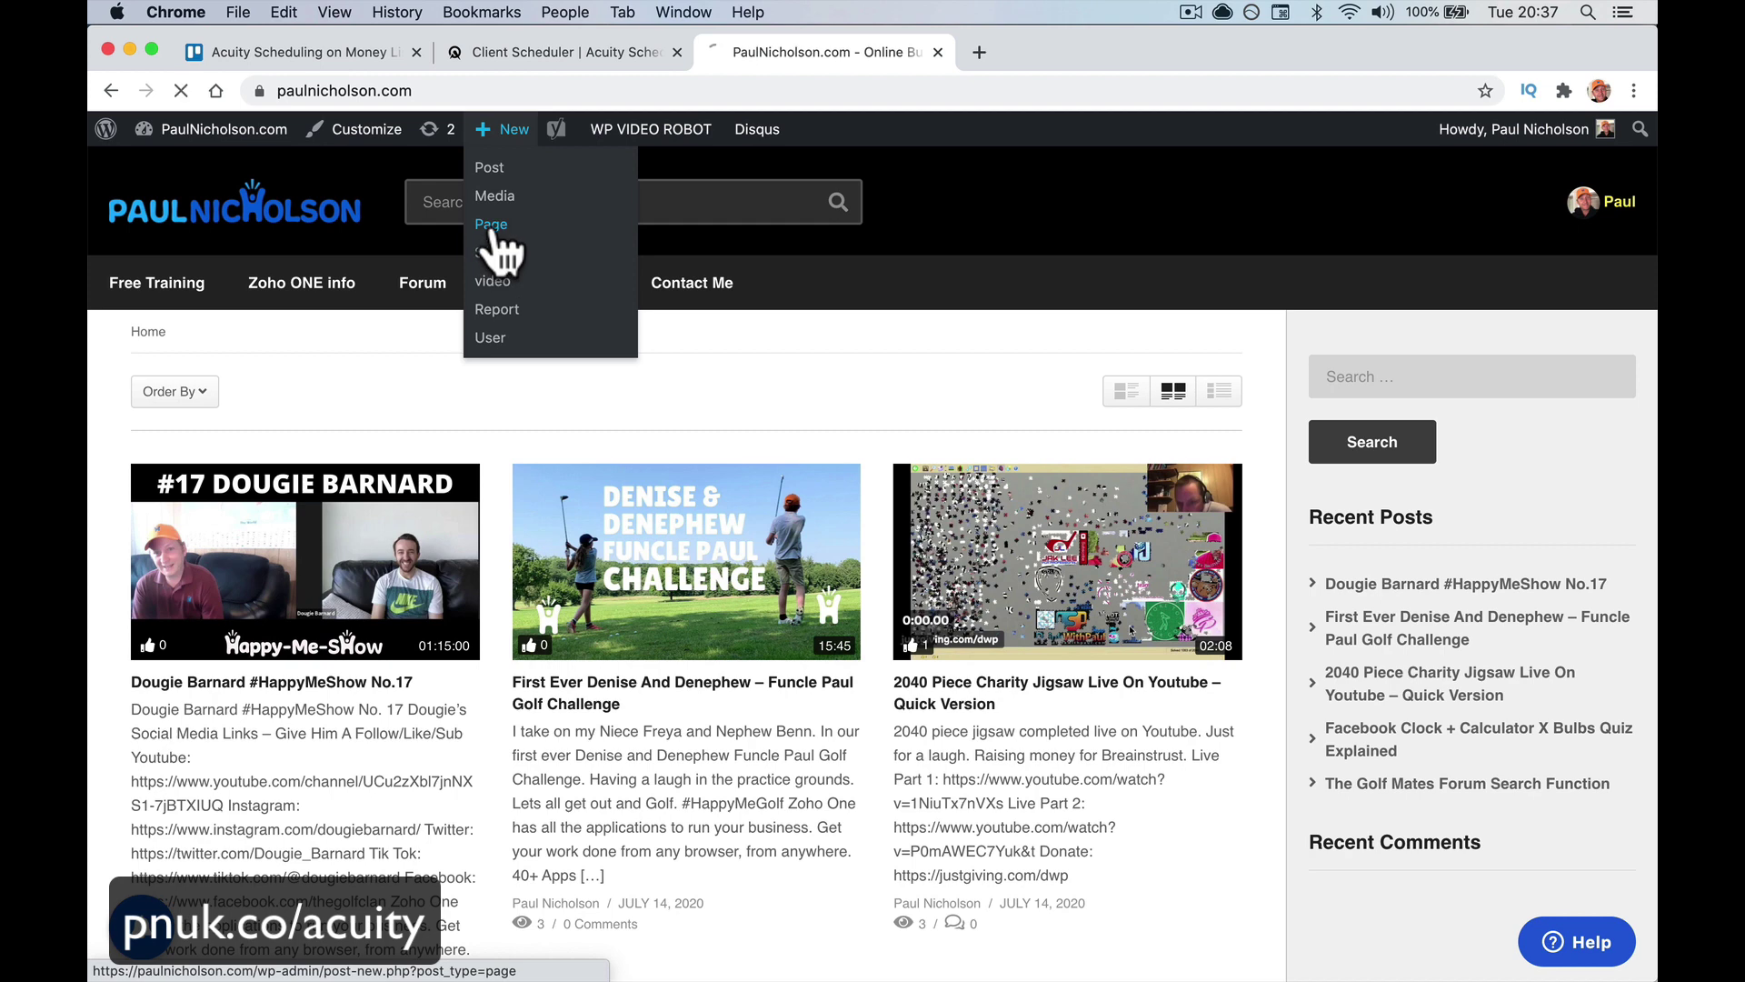
click(493, 233)
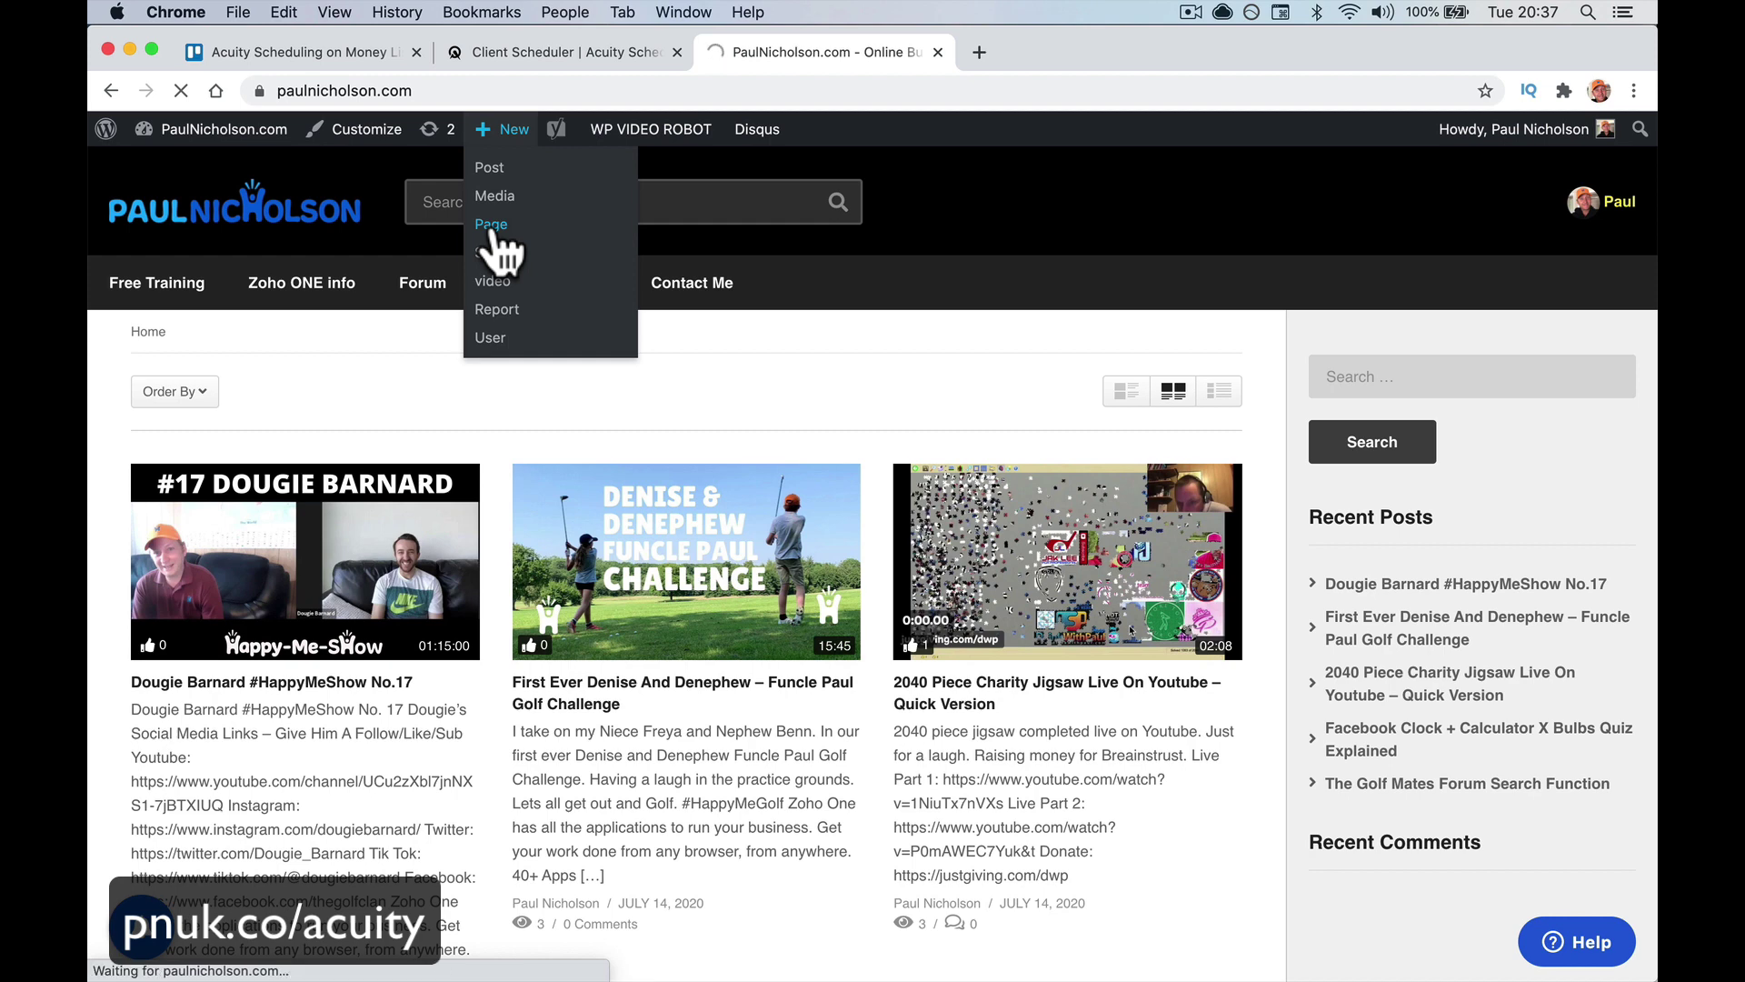
Switch Acuity's embed code to 6 Week Yoga For Beginners and select the code
click(501, 60)
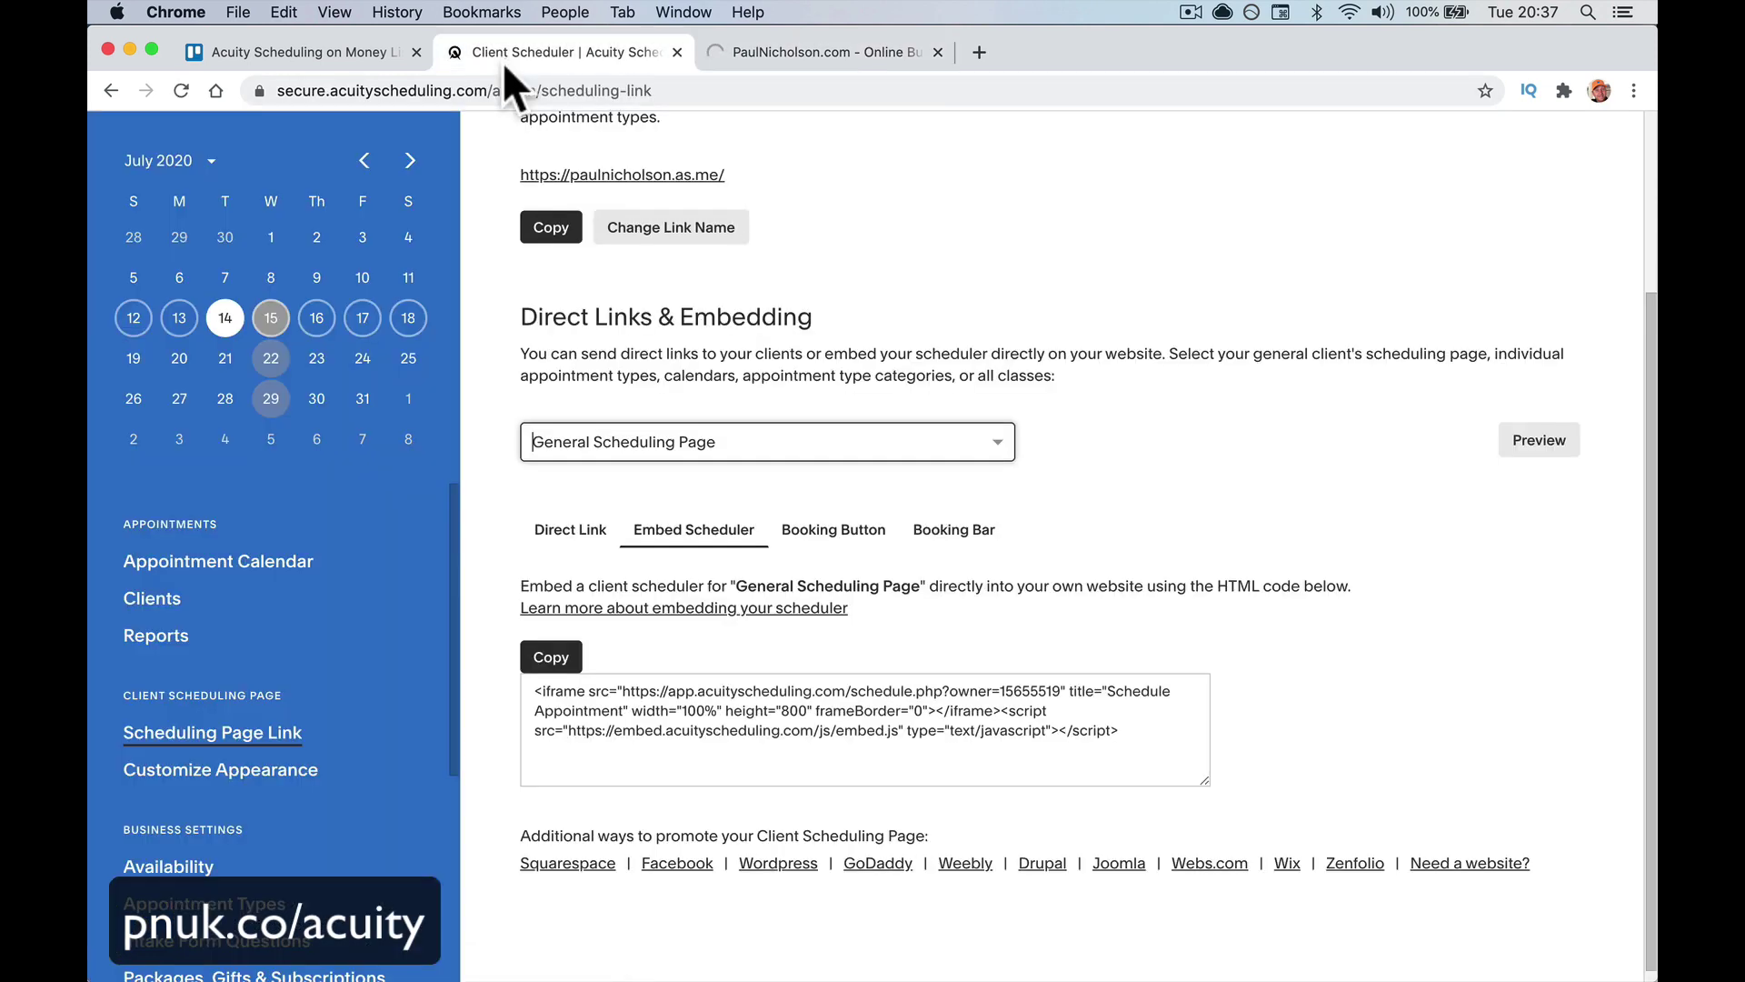
click(645, 446)
scroll(655, 637, down, 5)
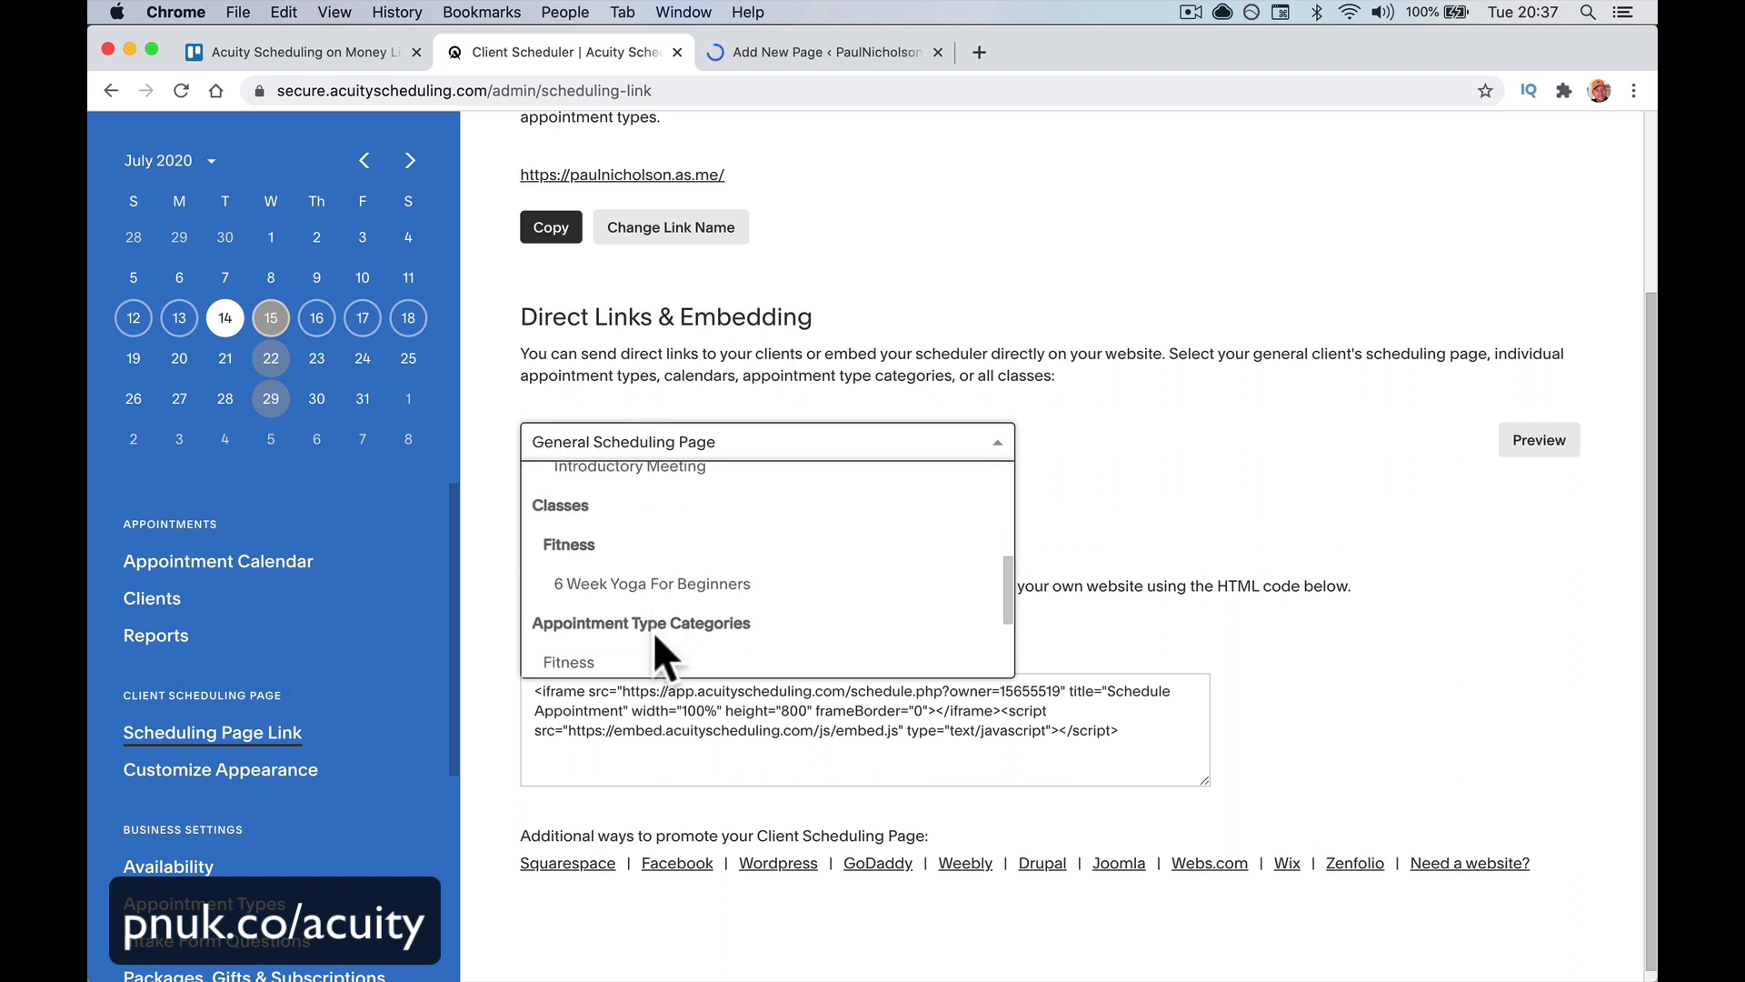
click(656, 556)
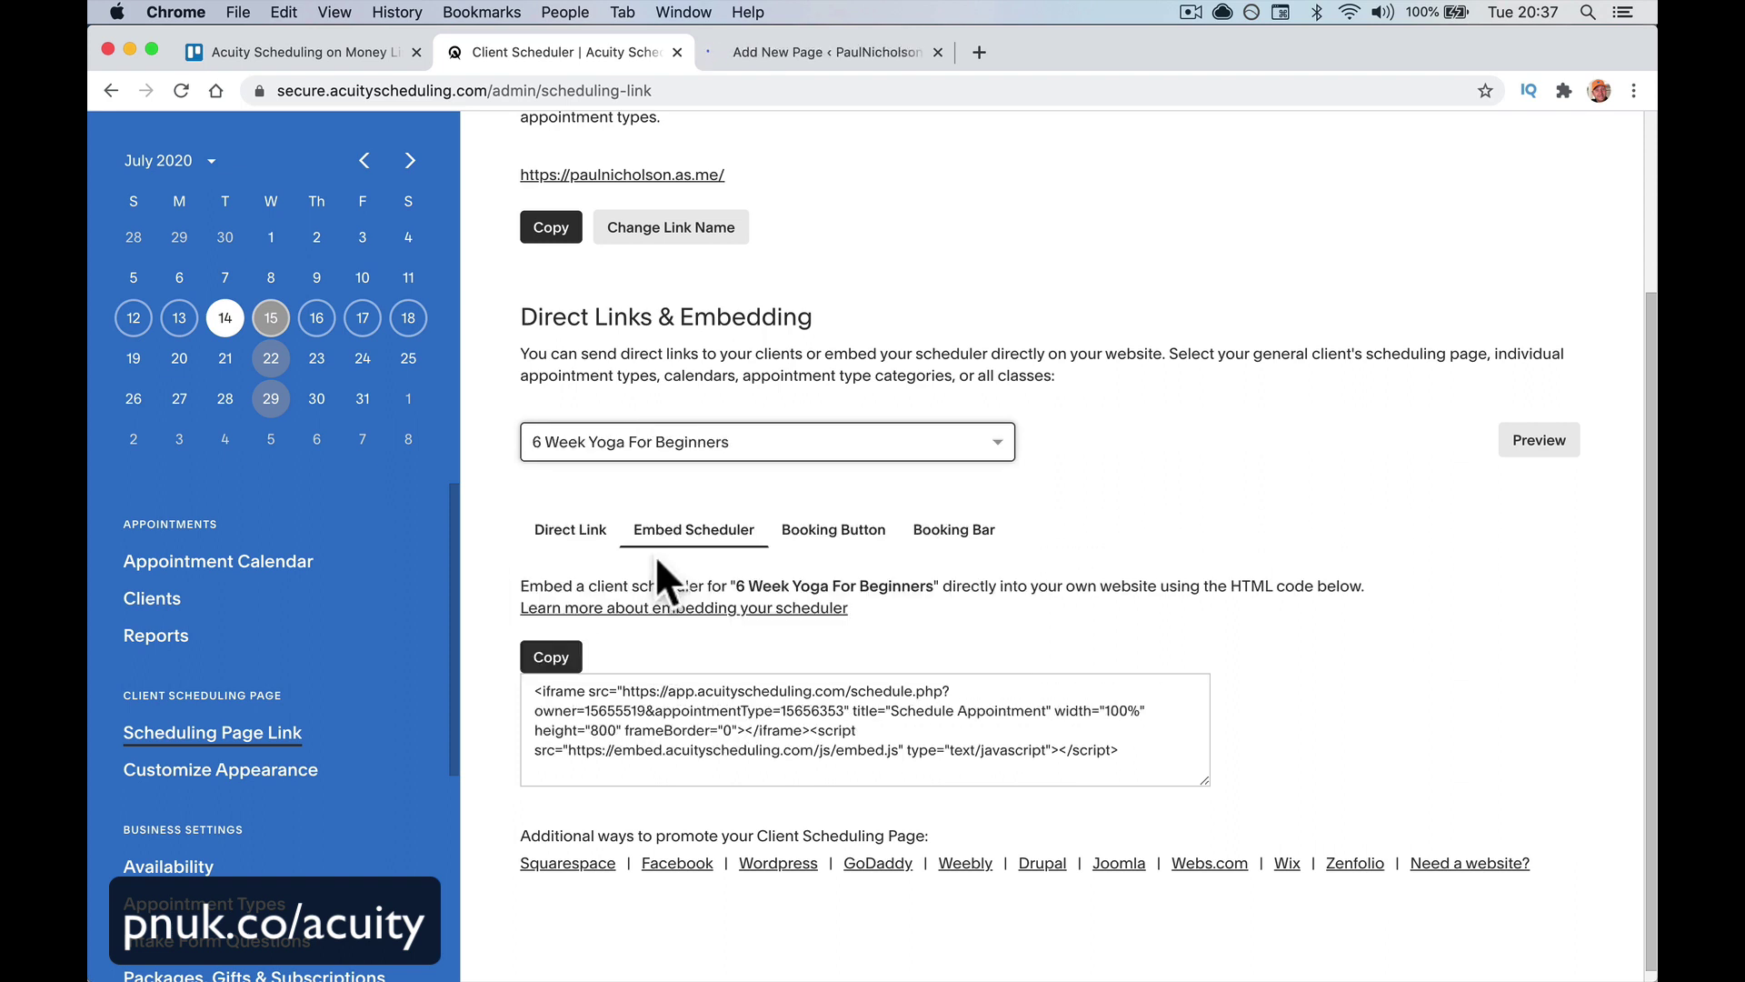
click(672, 716)
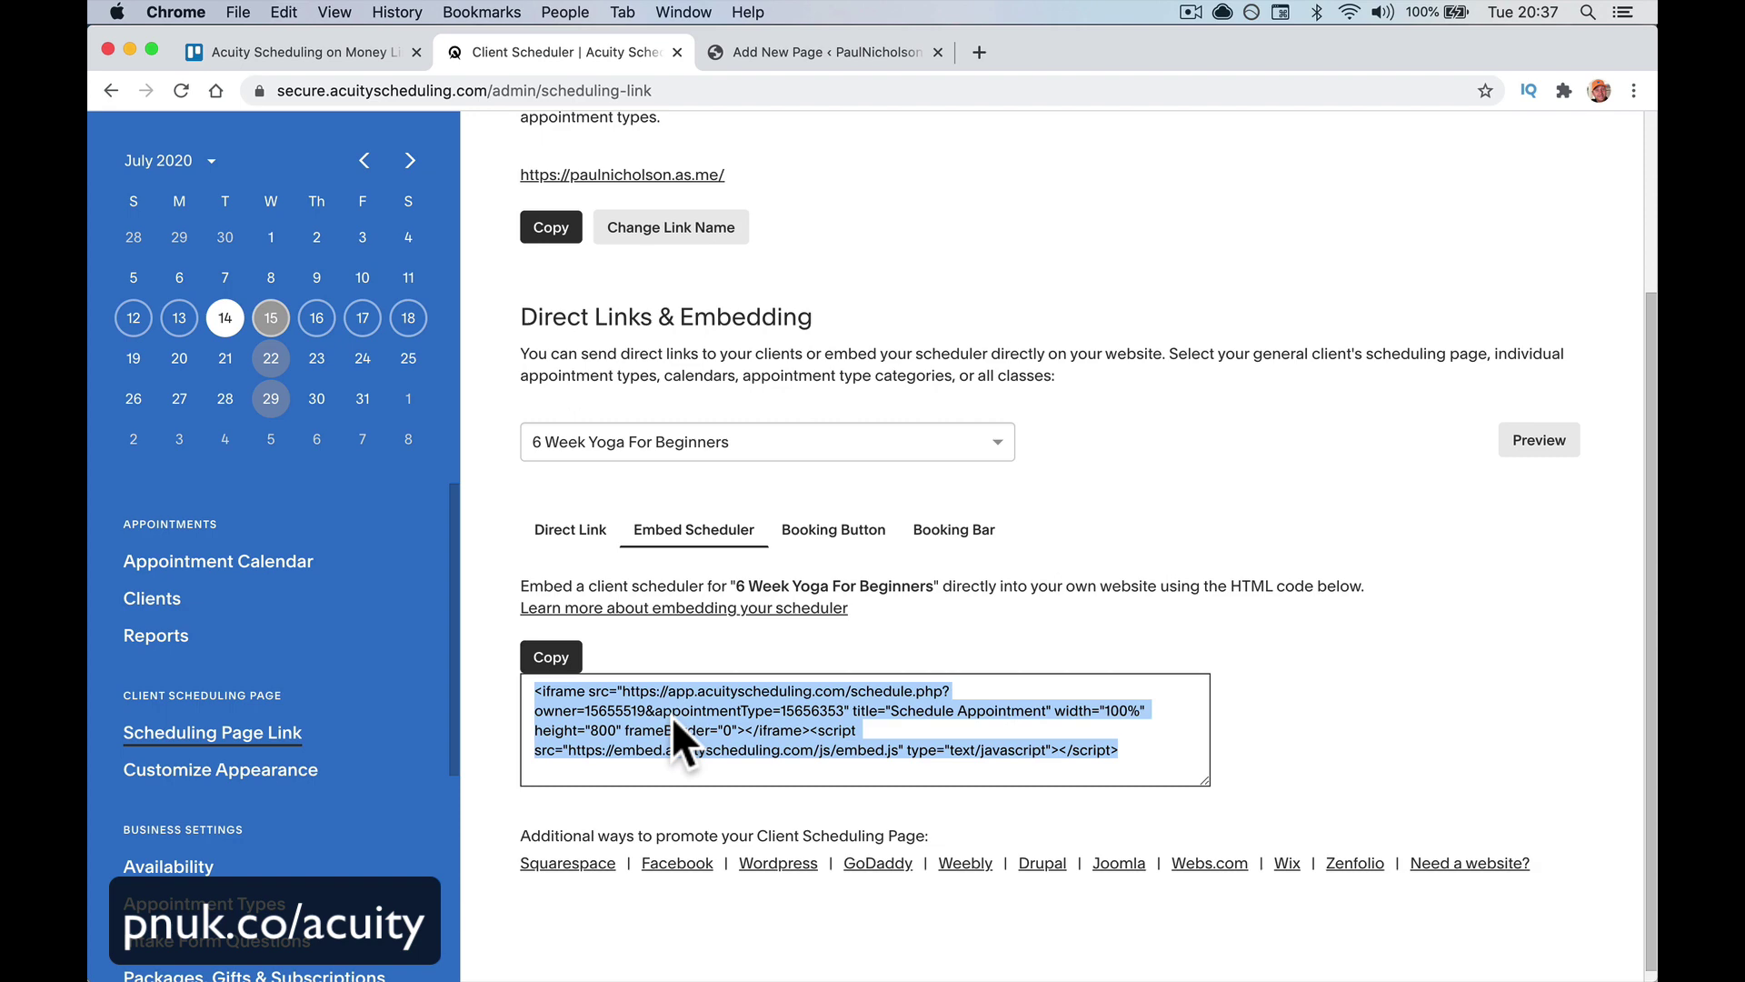
click(800, 51)
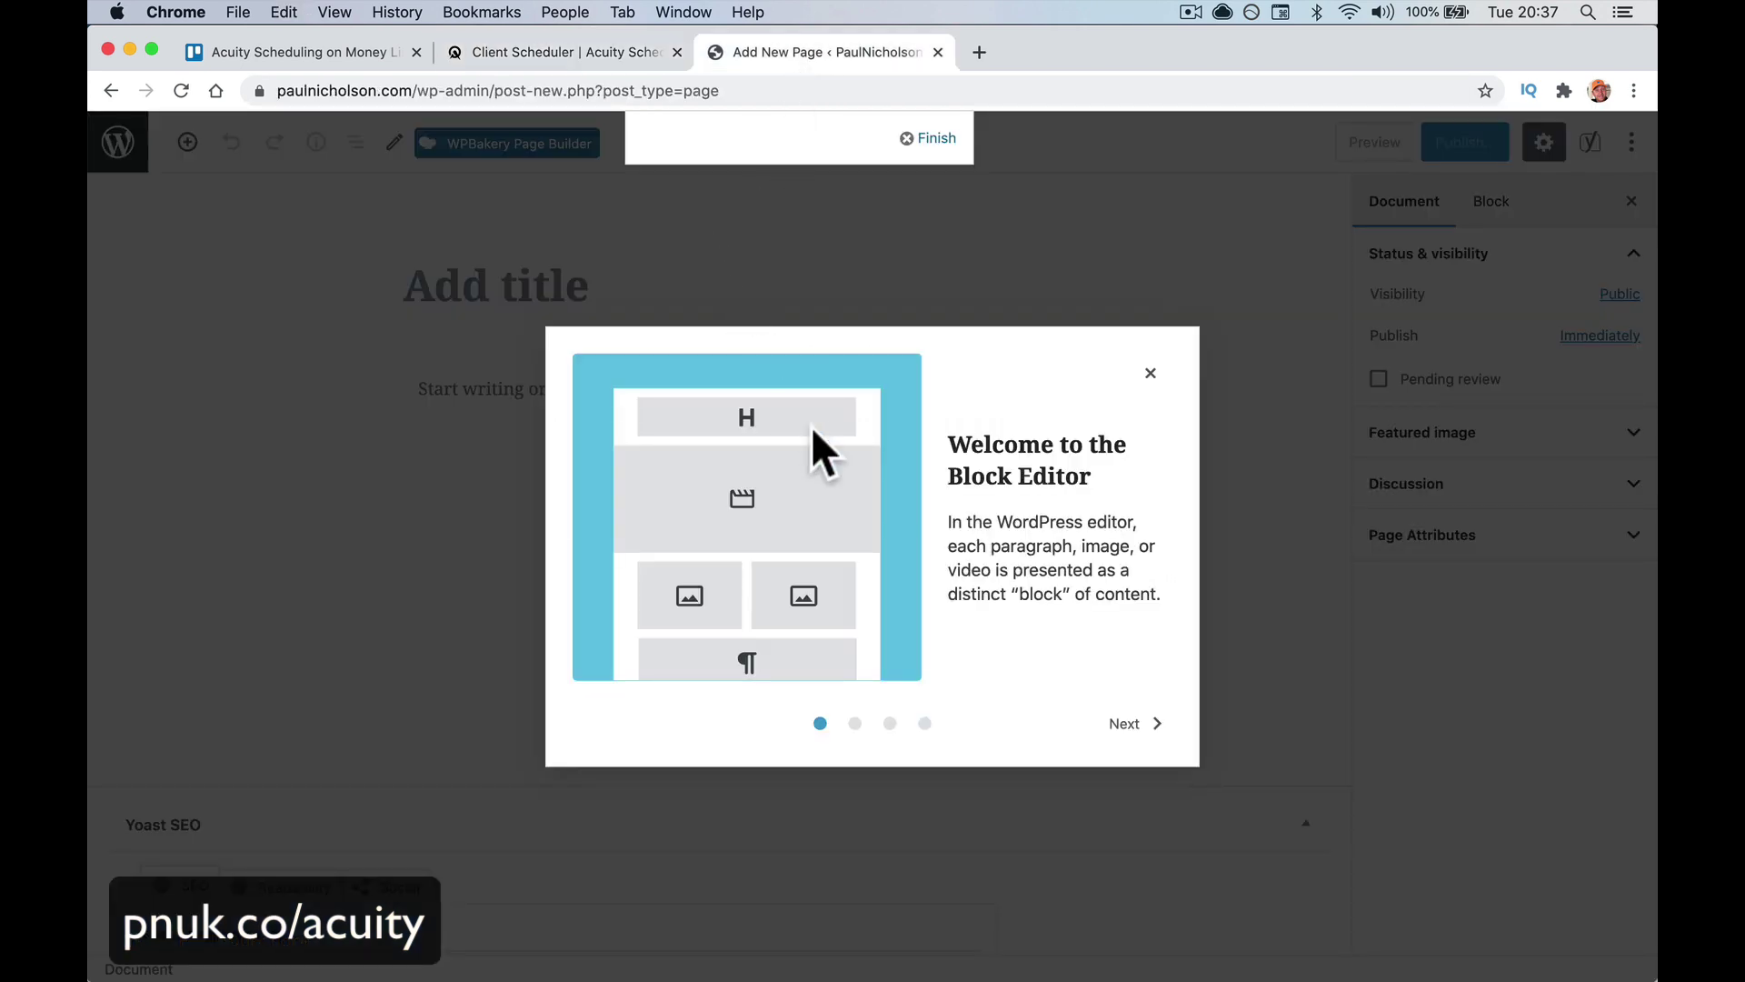
Title the page '6 Week Yoga Beginner Class' and add a '6 week Info' paragraph
click(1150, 372)
click(644, 289)
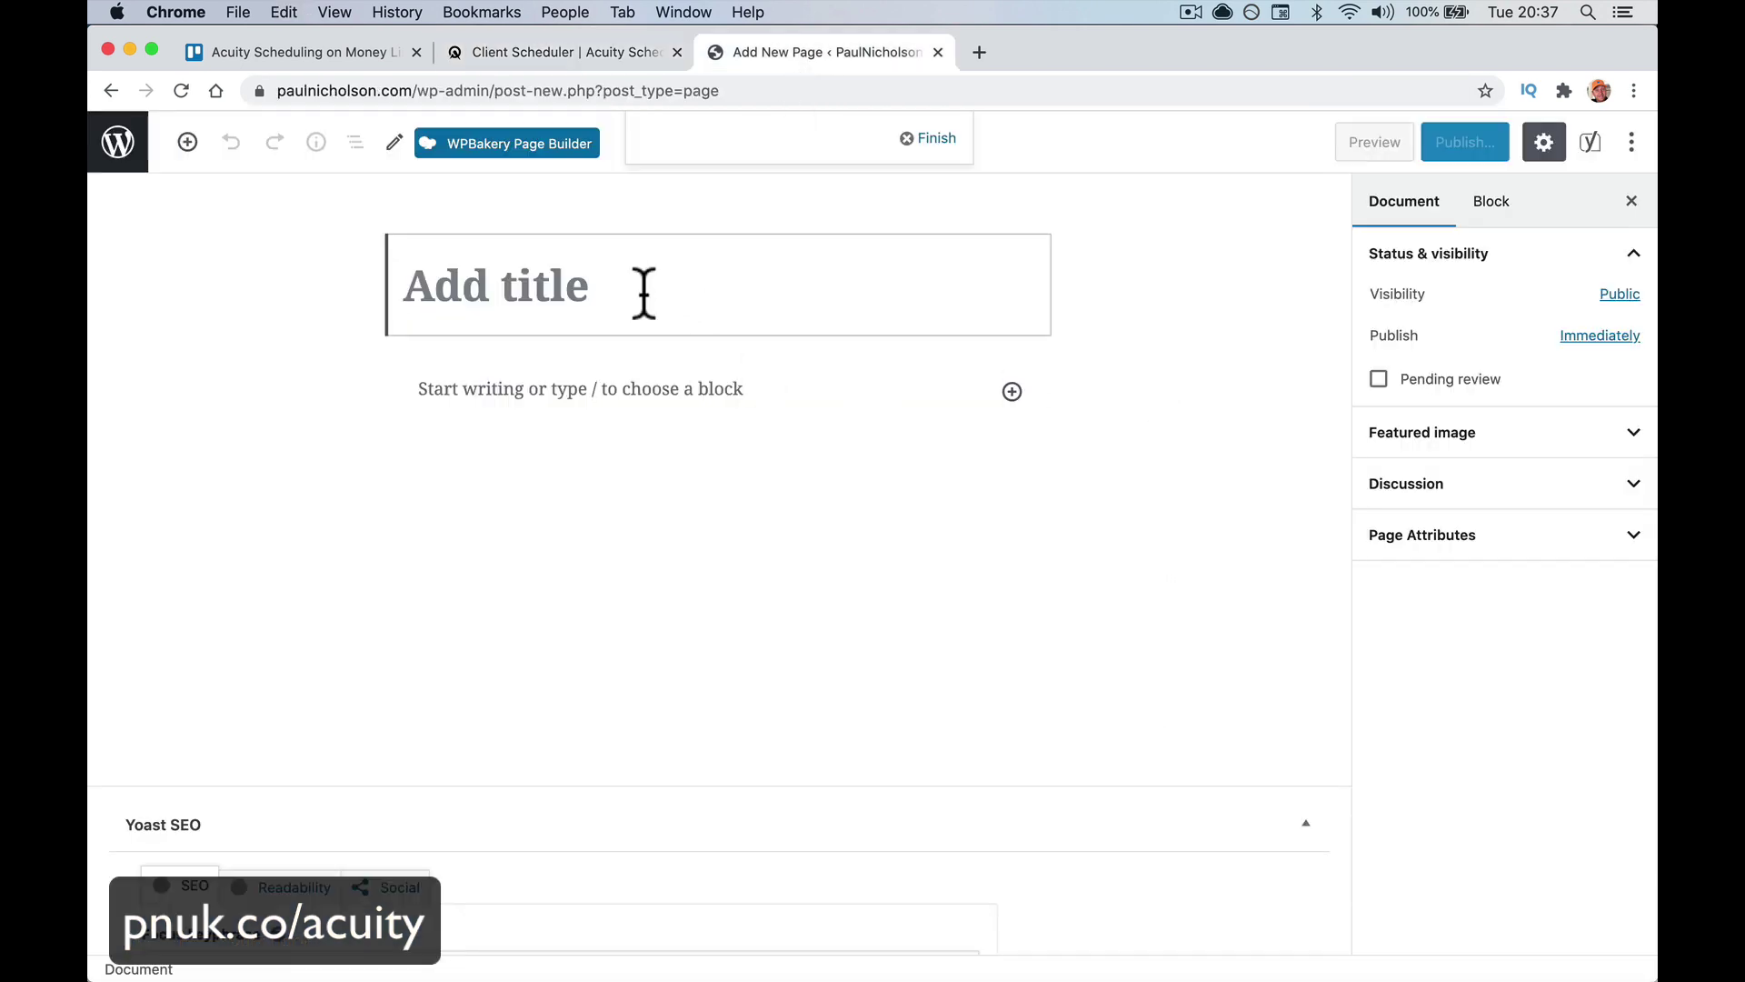
text(6 Week Yo)
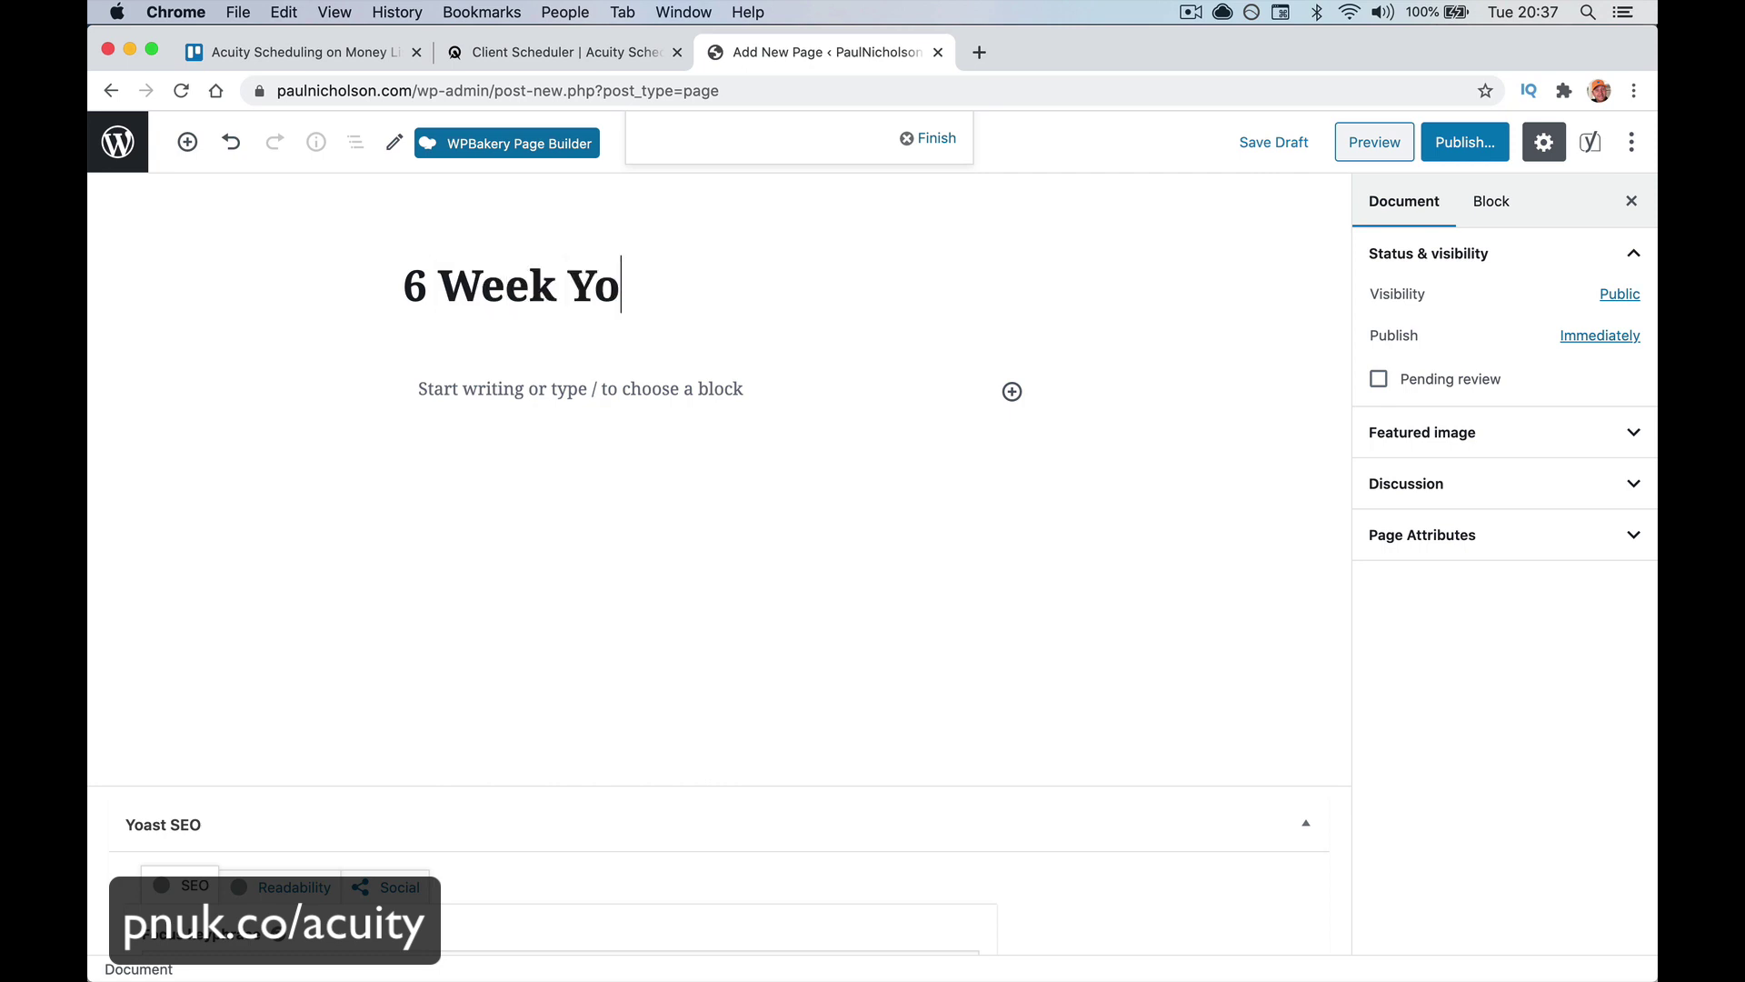
text(ga Begin)
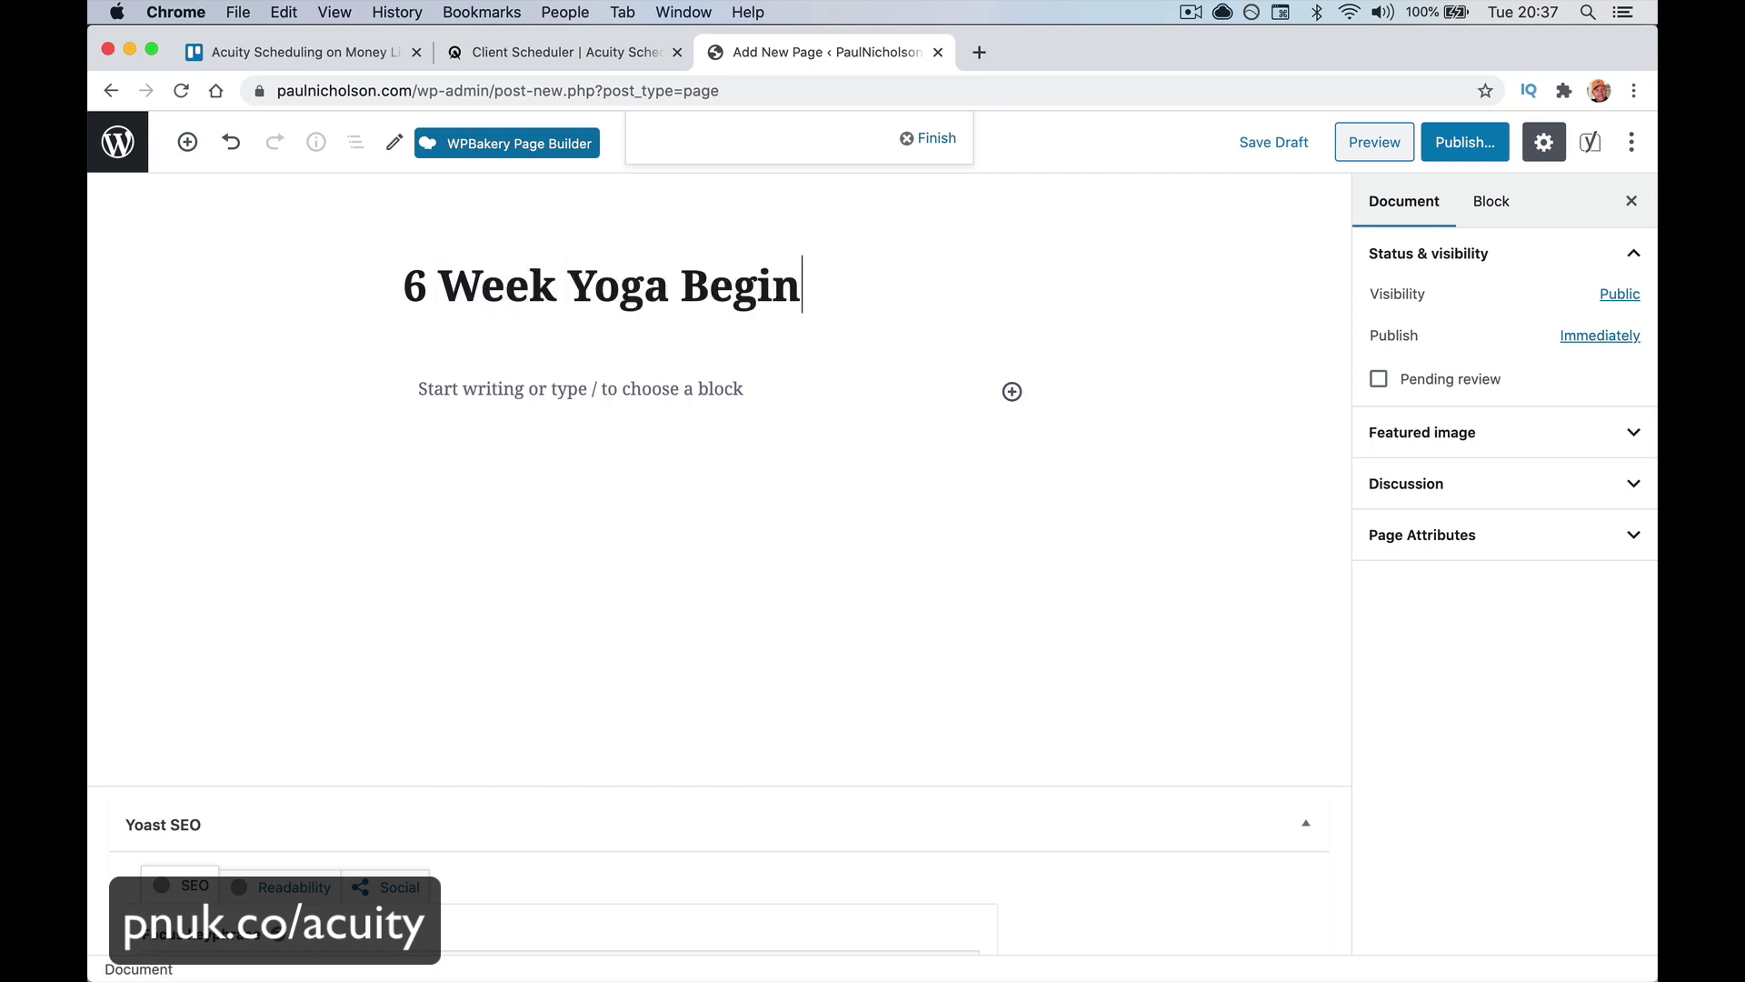
text(ner Class)
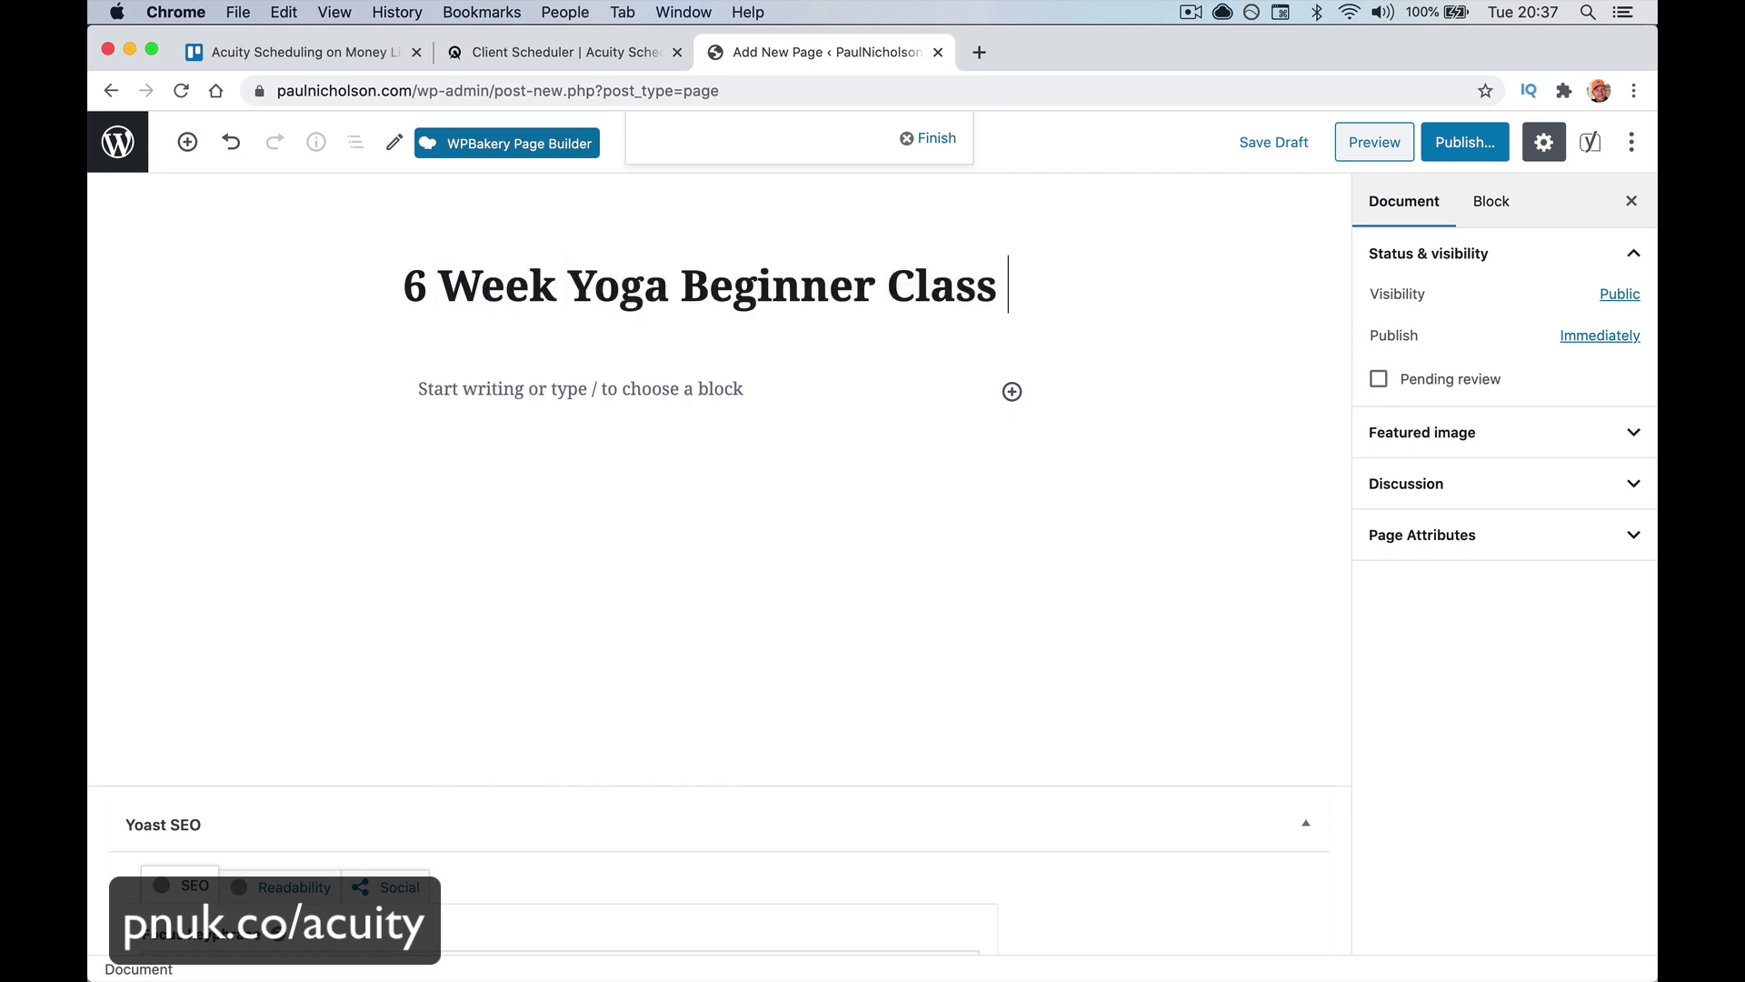
key(Return)
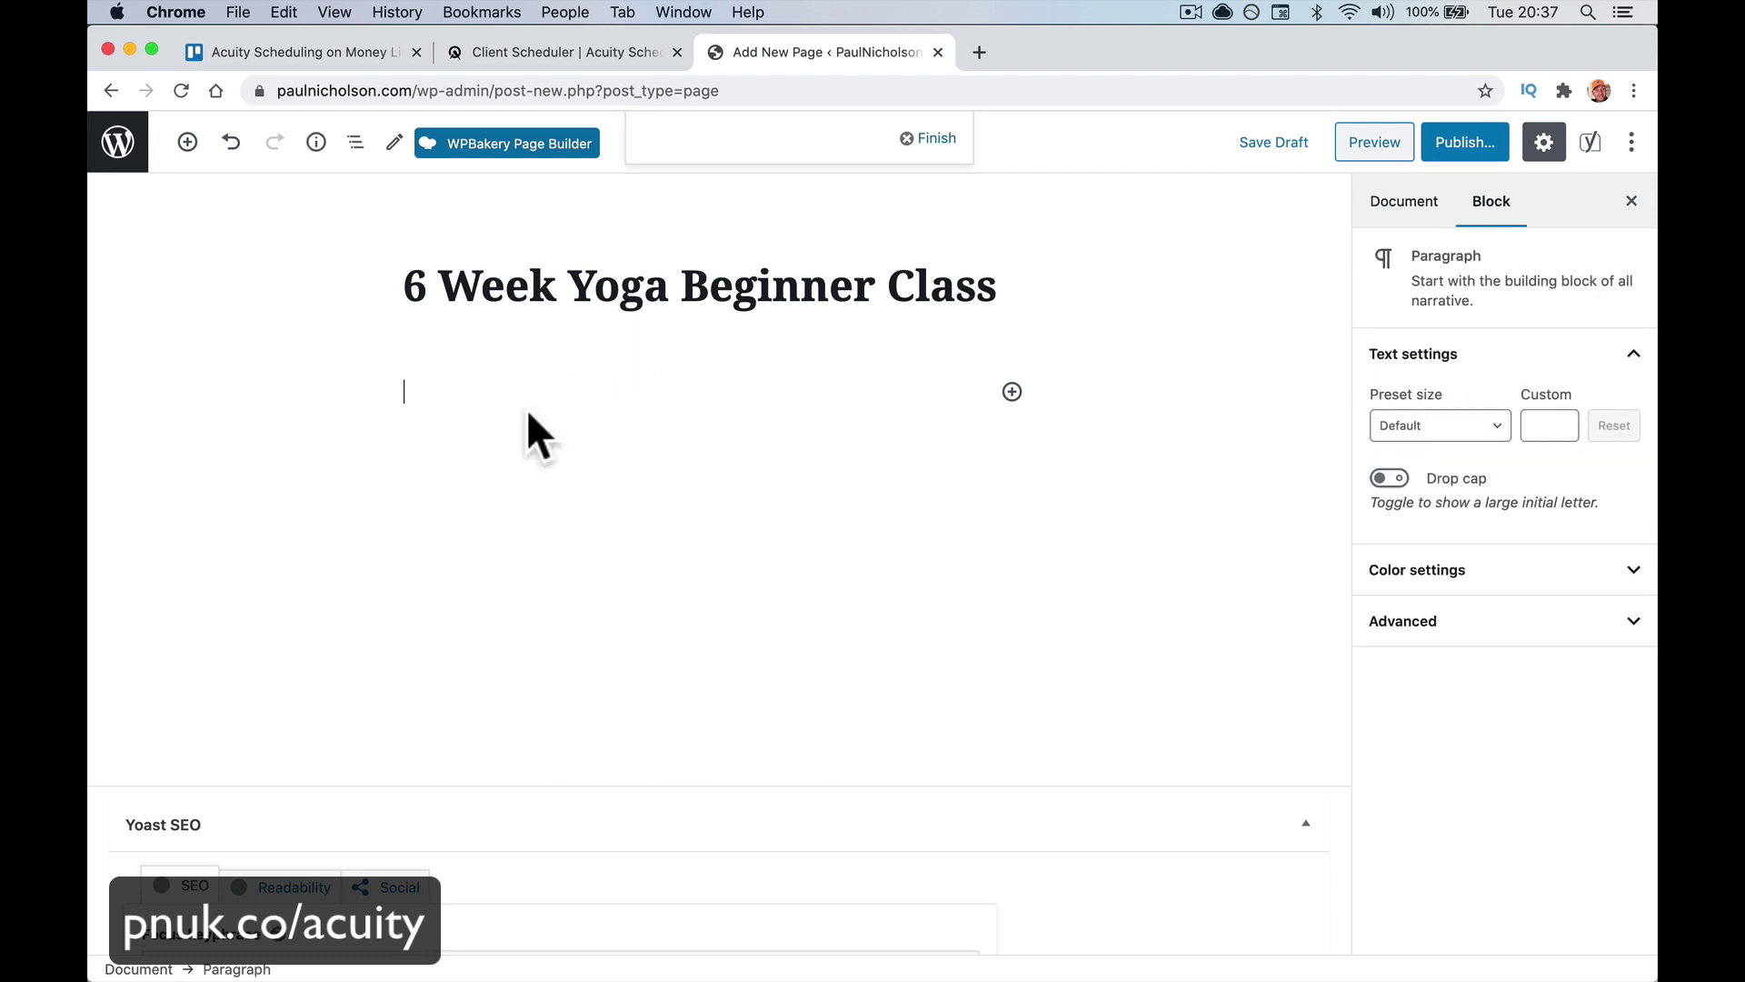
text(6 week)
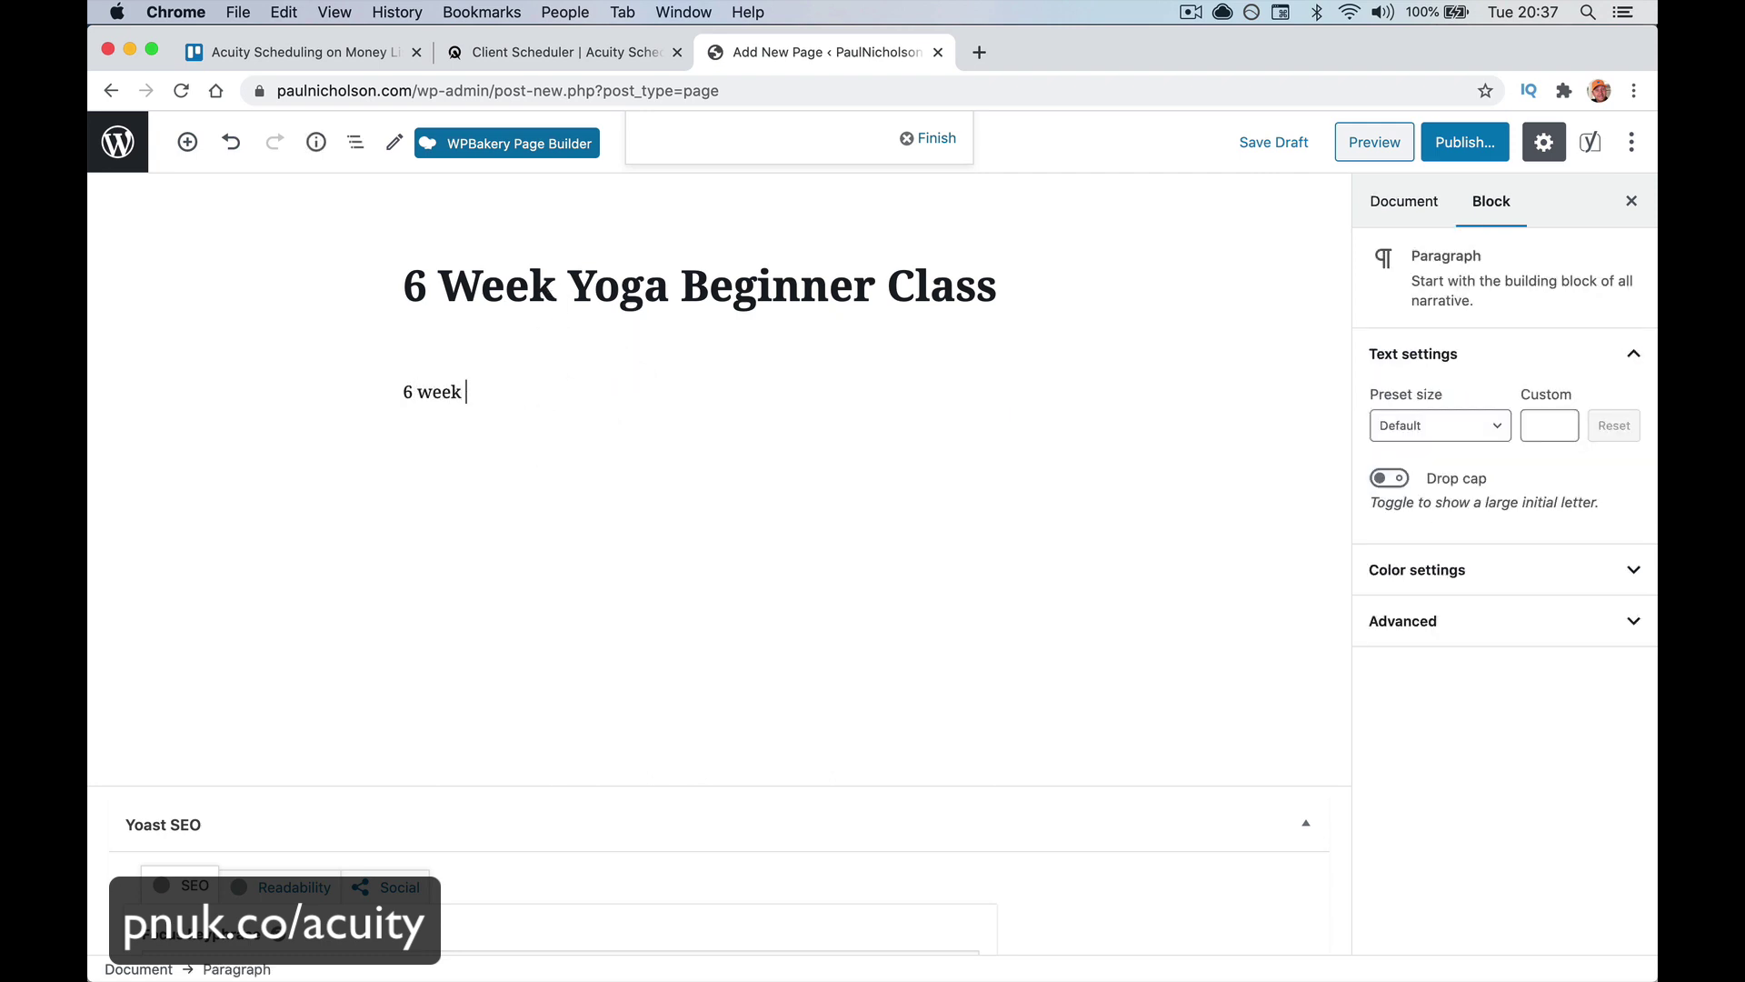
text( Info)
key(Return)
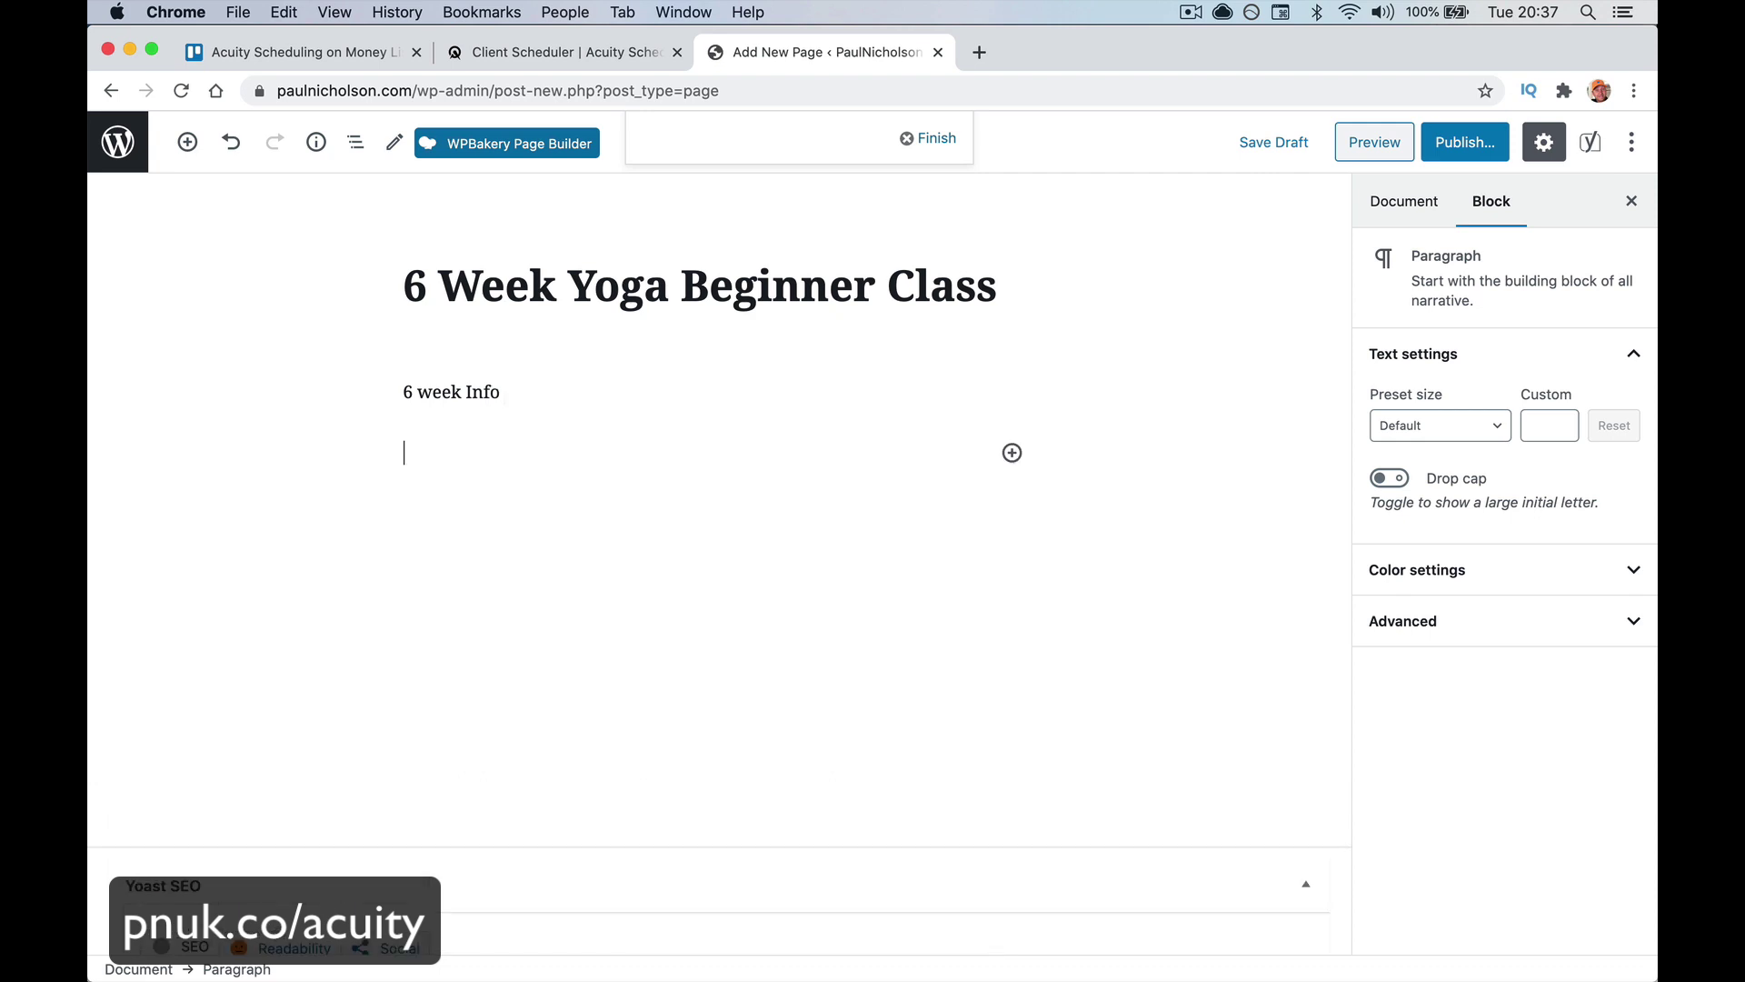
Open youtube.com in a new browser tab
click(976, 51)
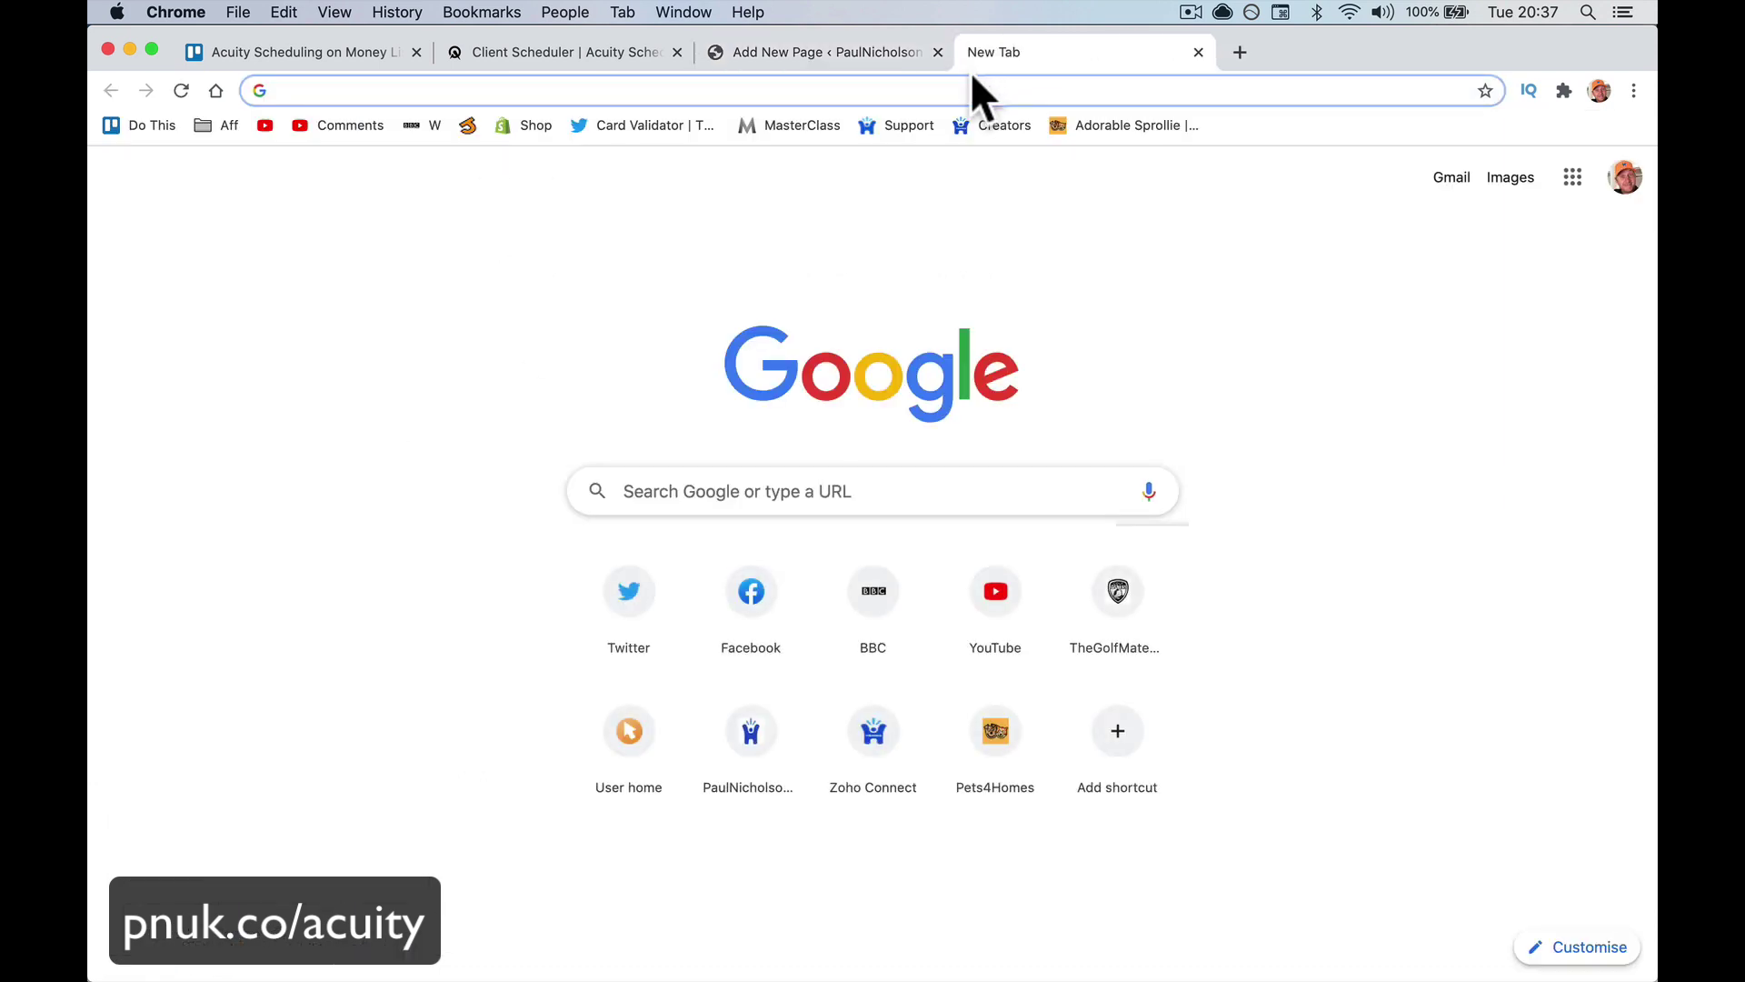
click(963, 80)
text(yo)
key(Return)
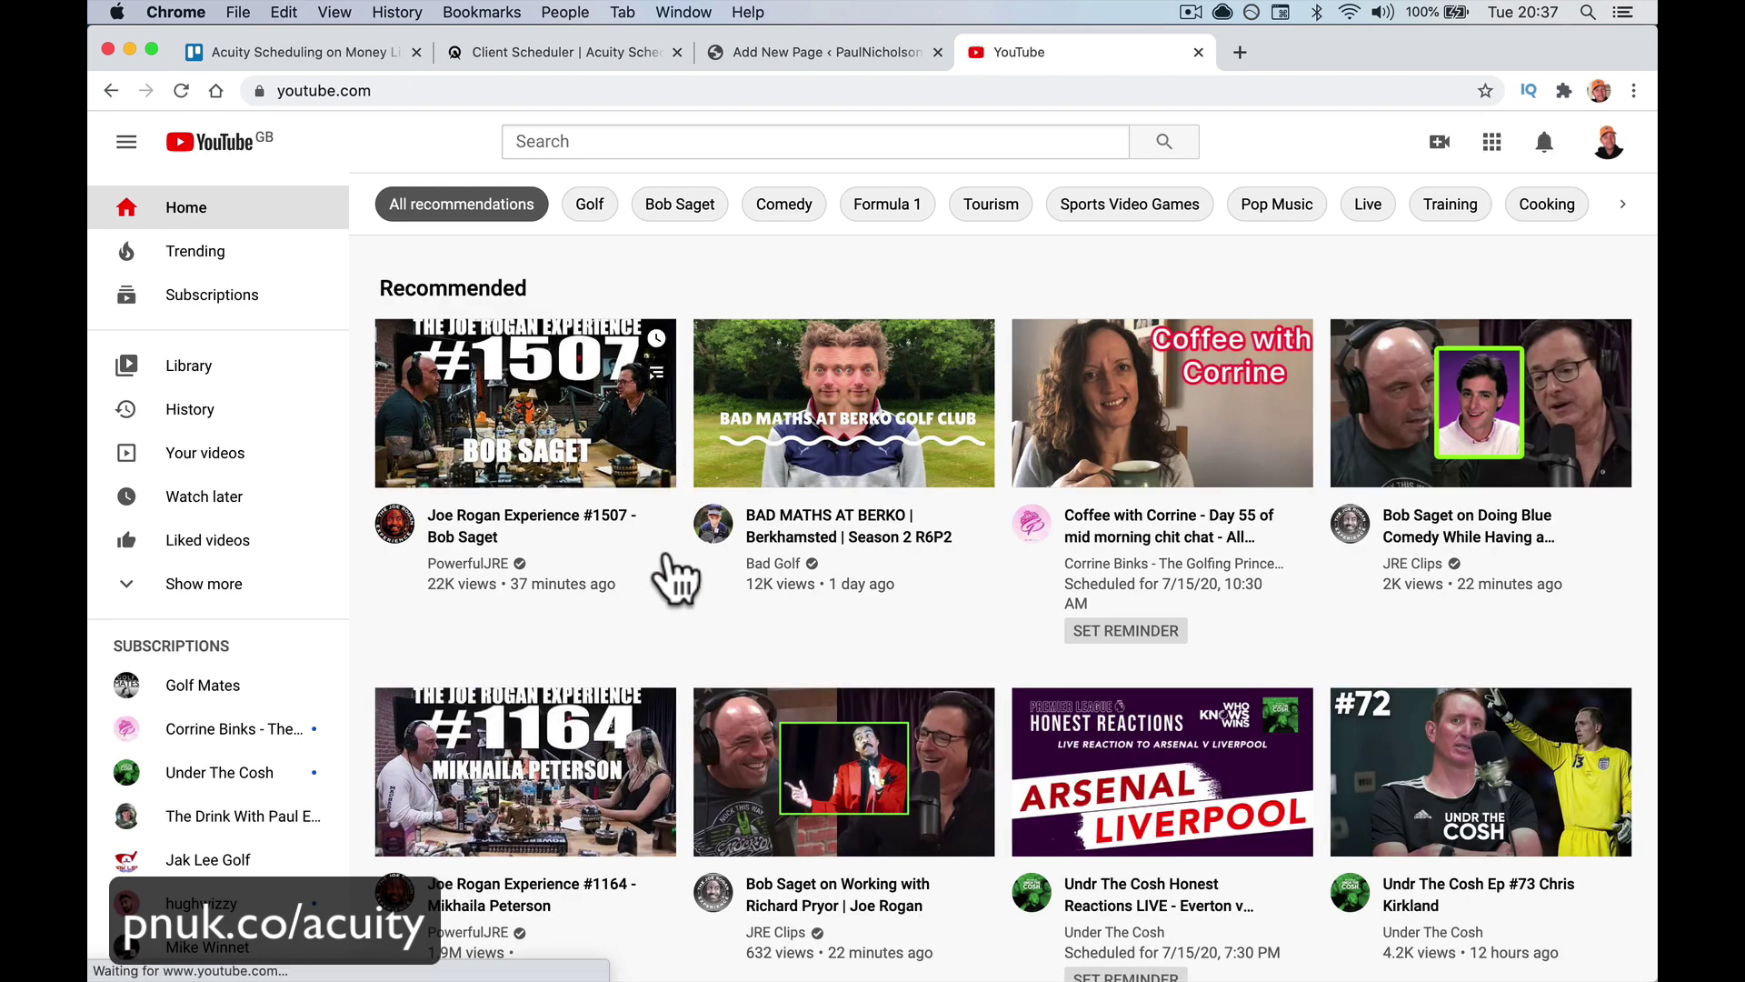
Copy the Eventbrite–Zoom tutorial video's link from your channel's Videos page
click(1609, 143)
click(1559, 280)
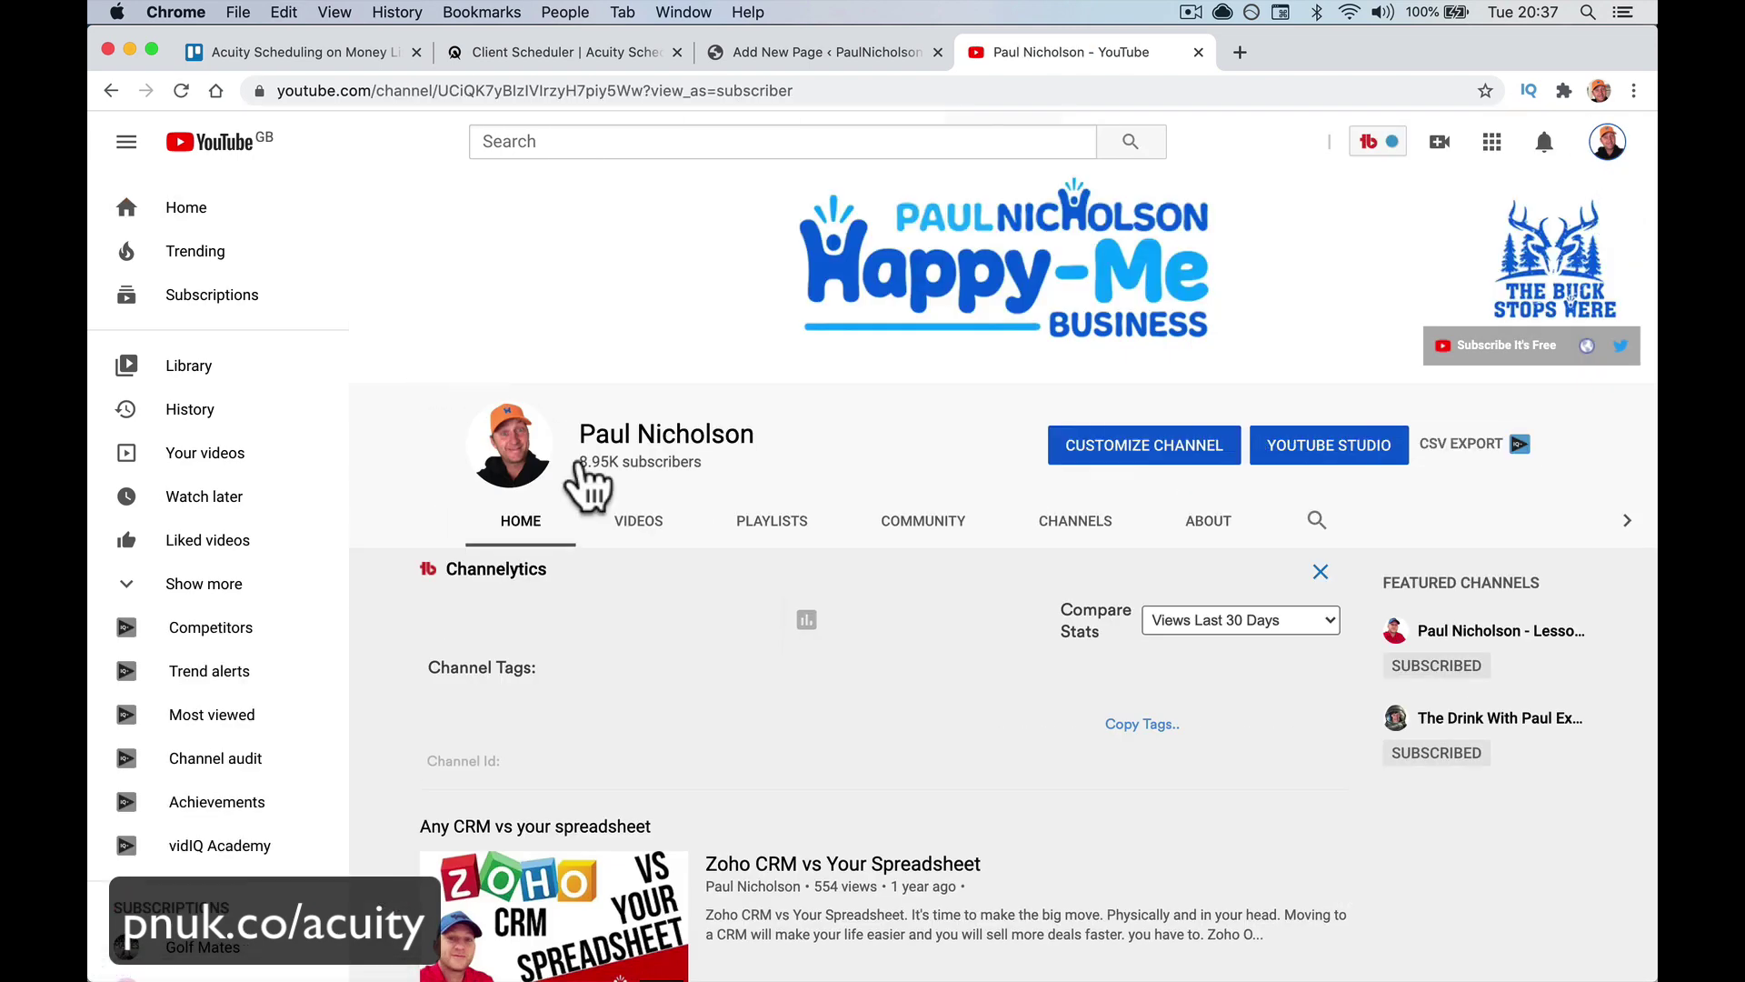
click(634, 529)
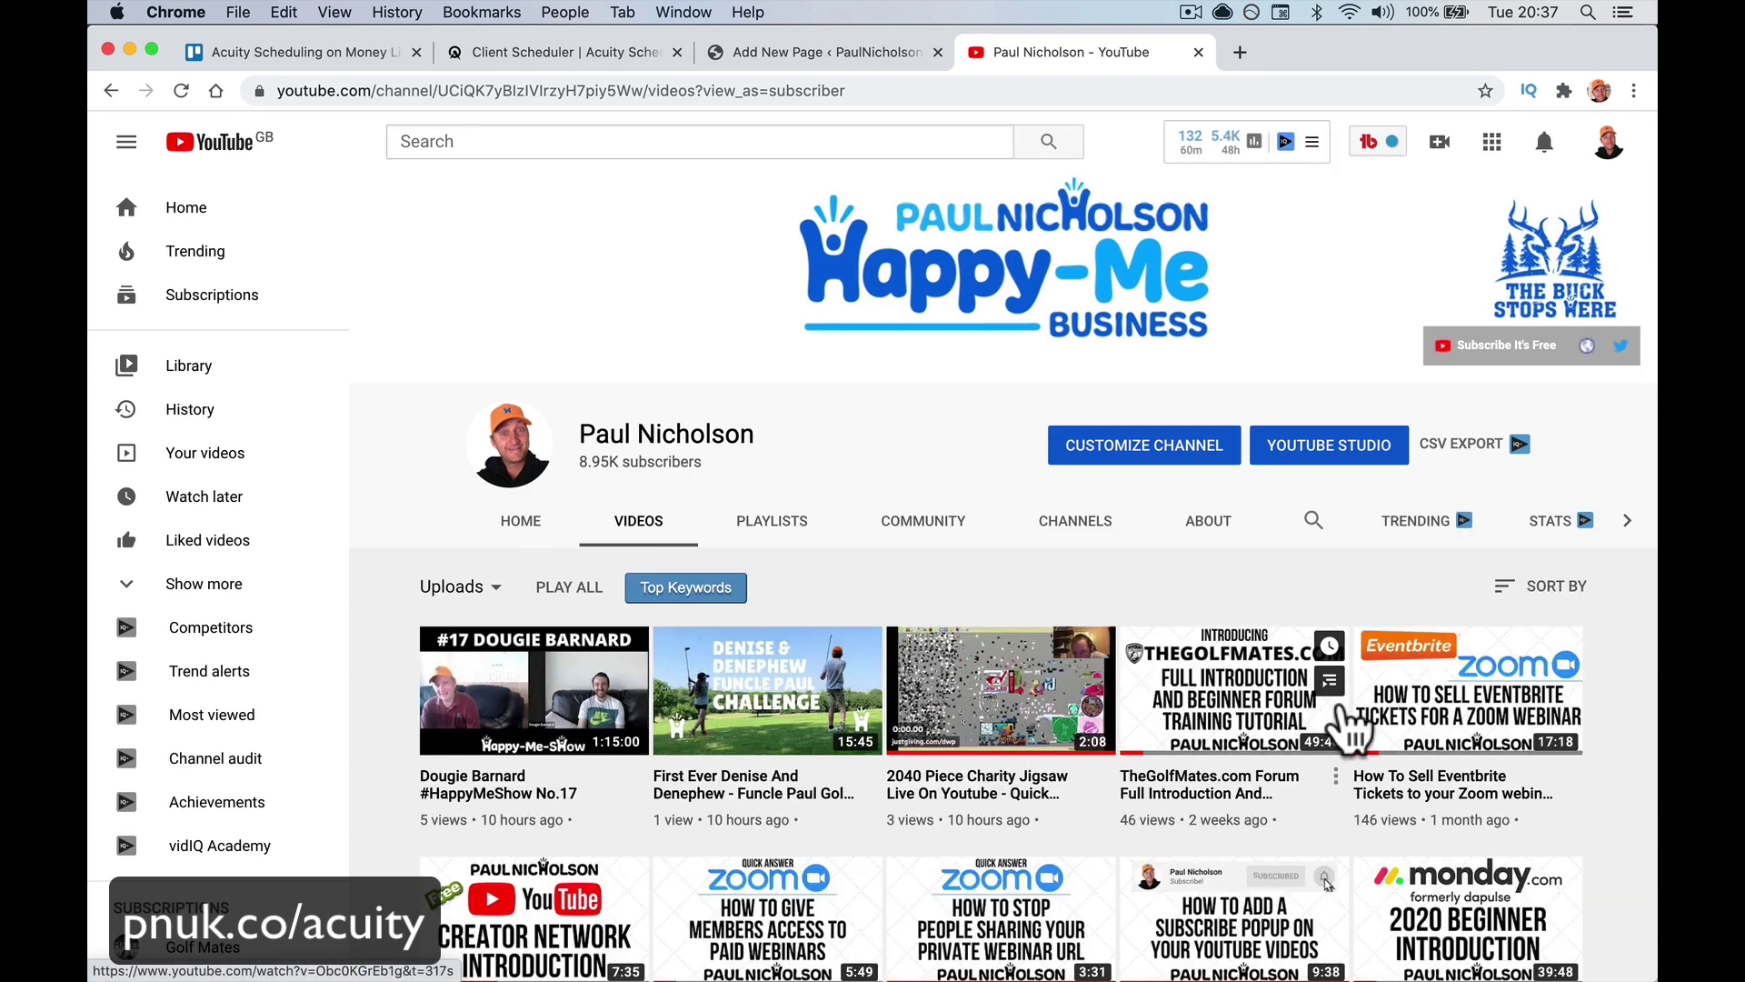
right_click(1418, 631)
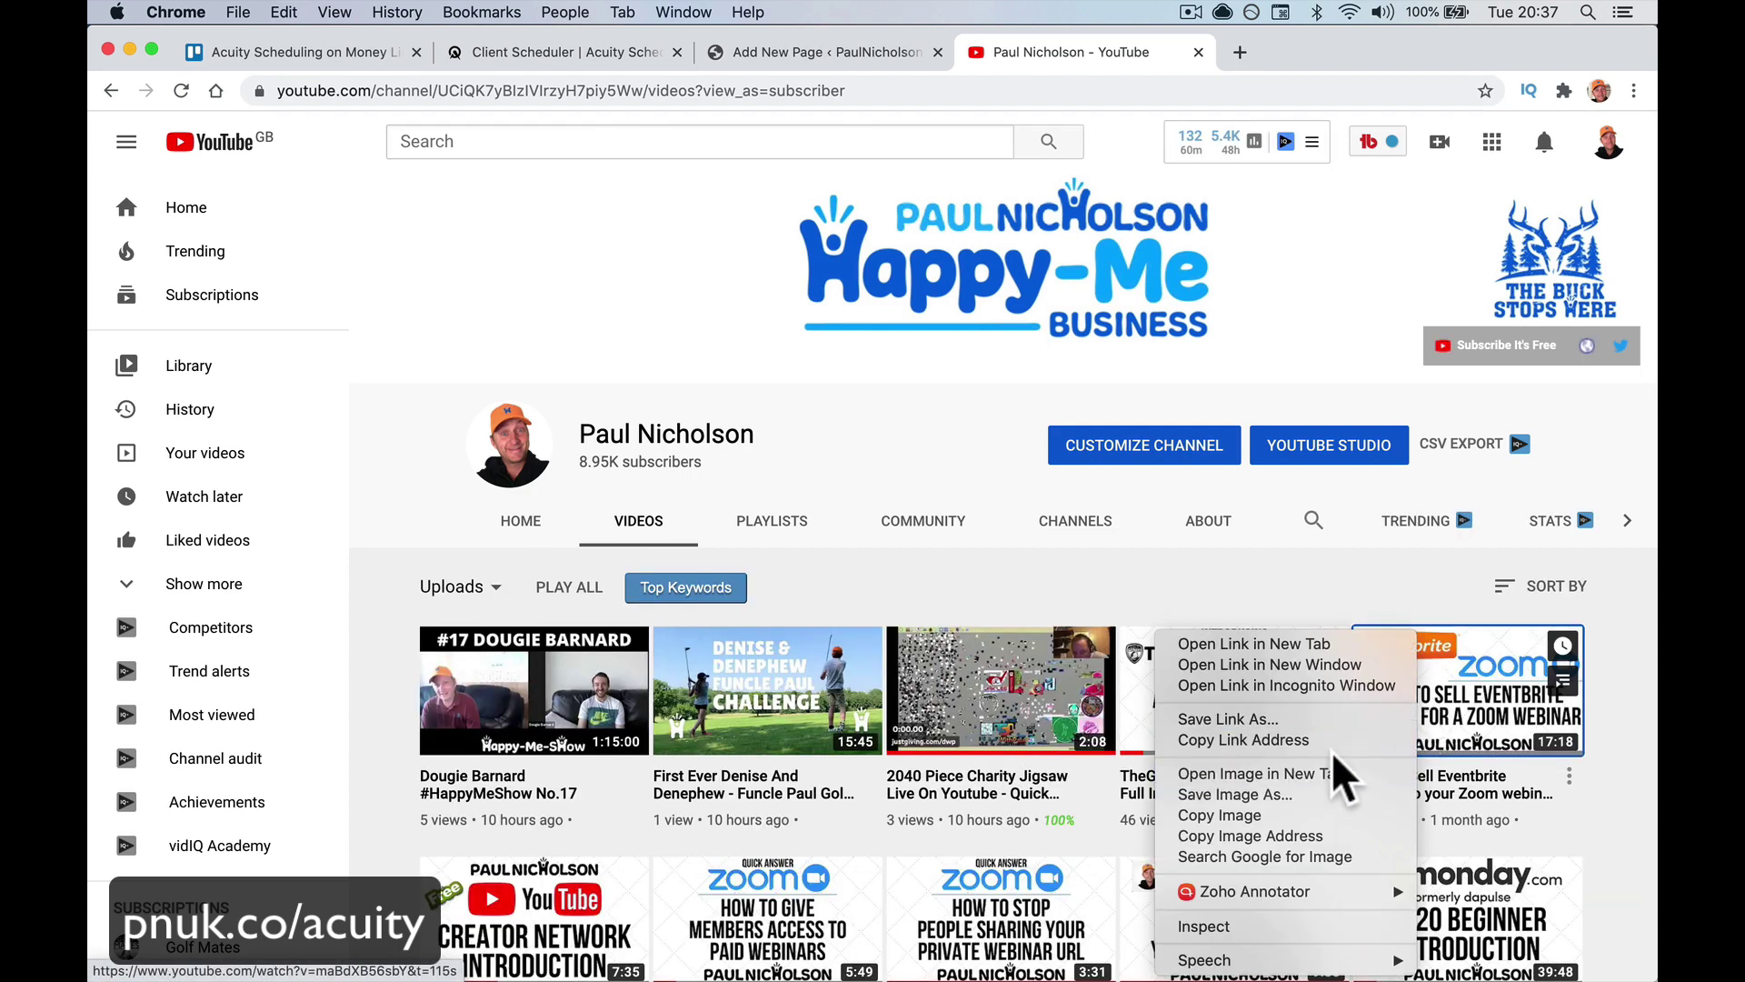
click(1243, 739)
click(822, 56)
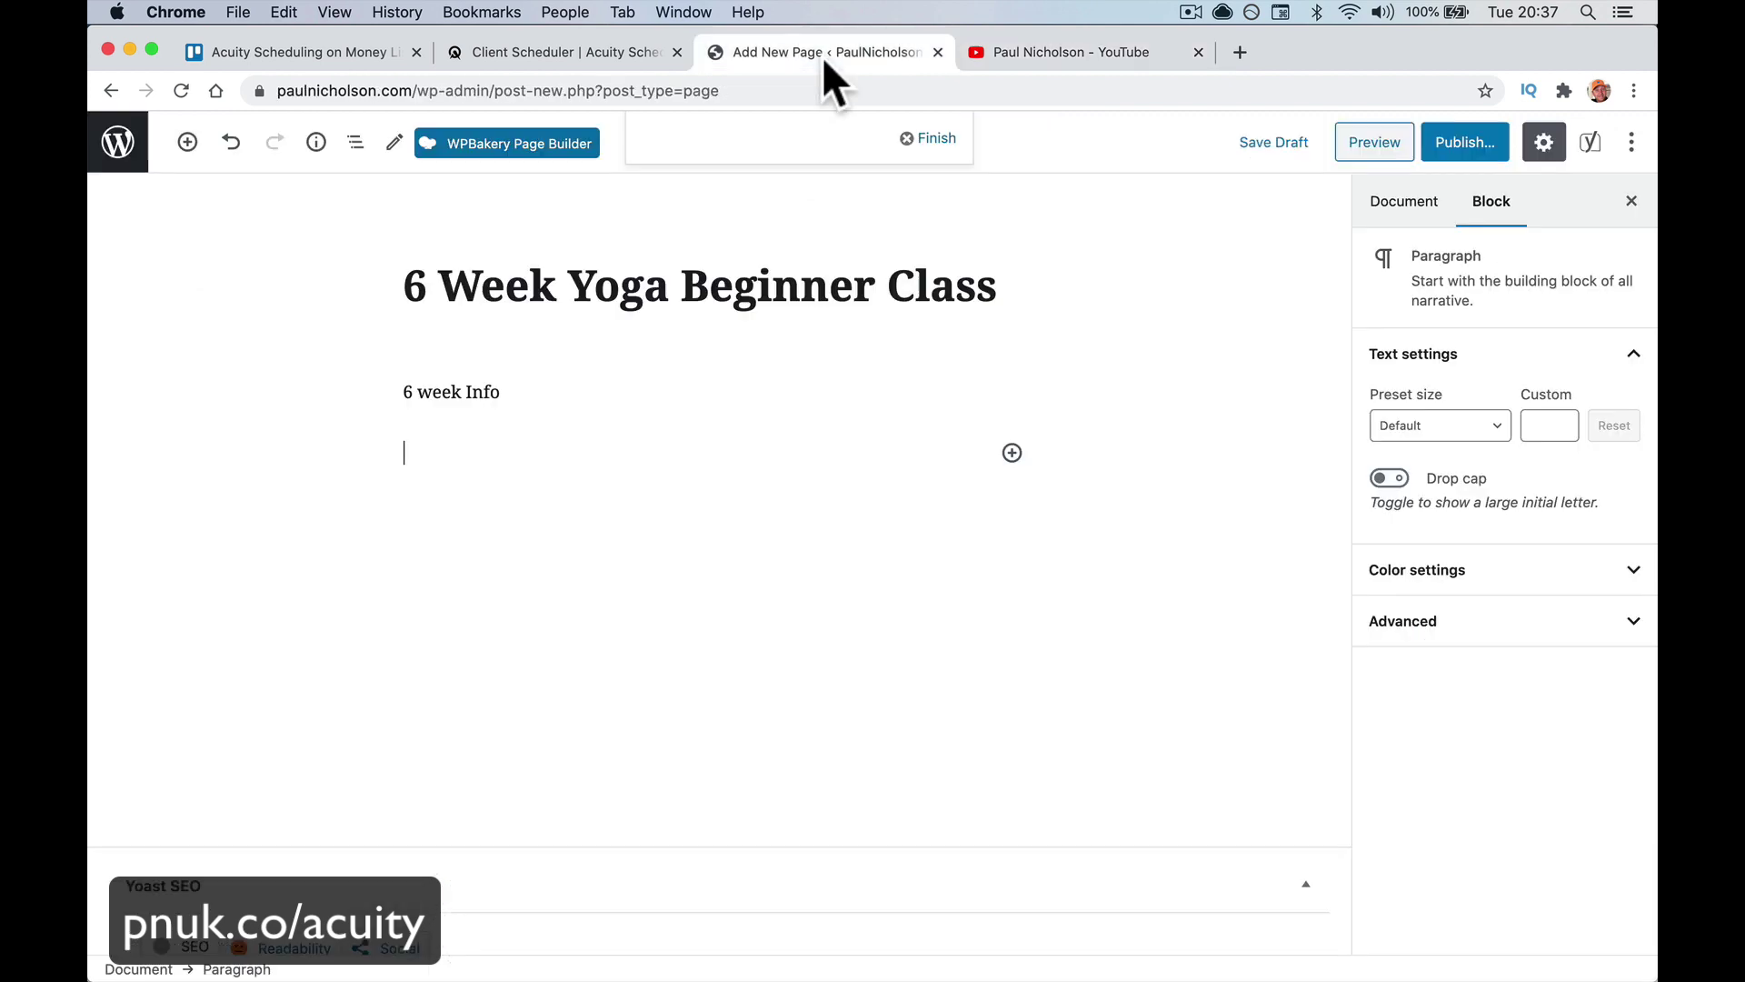
Paste the YouTube link to embed the Eventbrite–Zoom video below the intro paragraph
key(super+v)
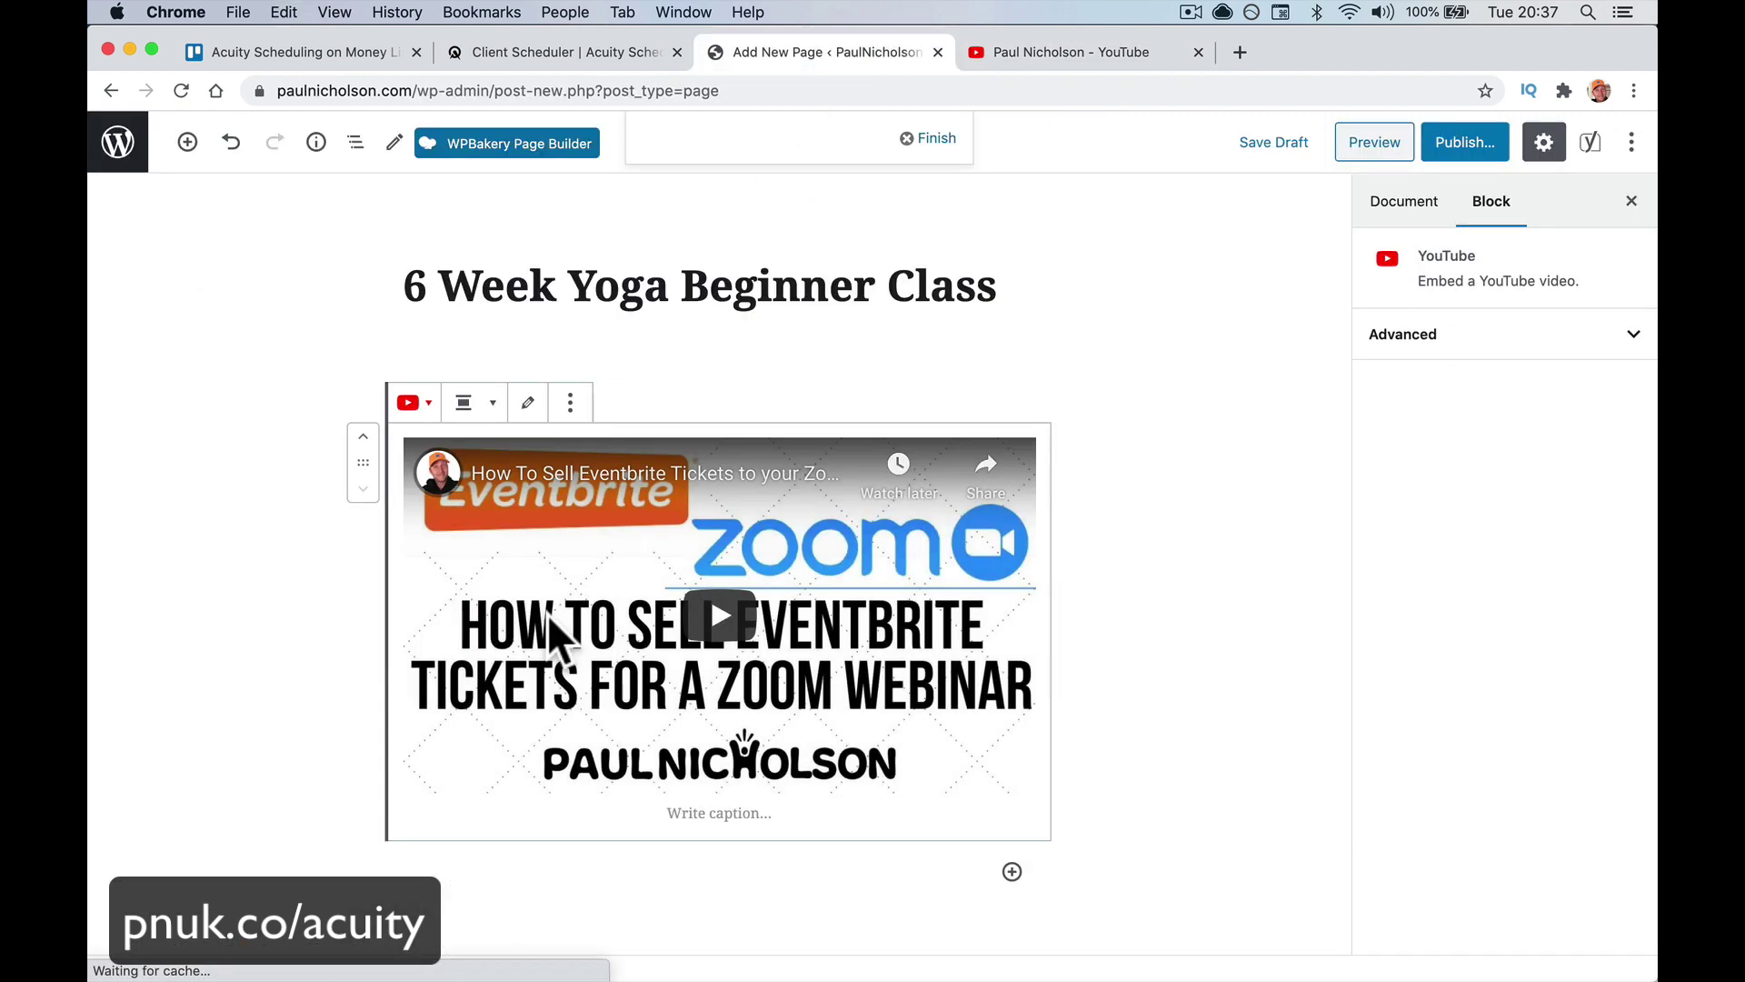
click(1087, 536)
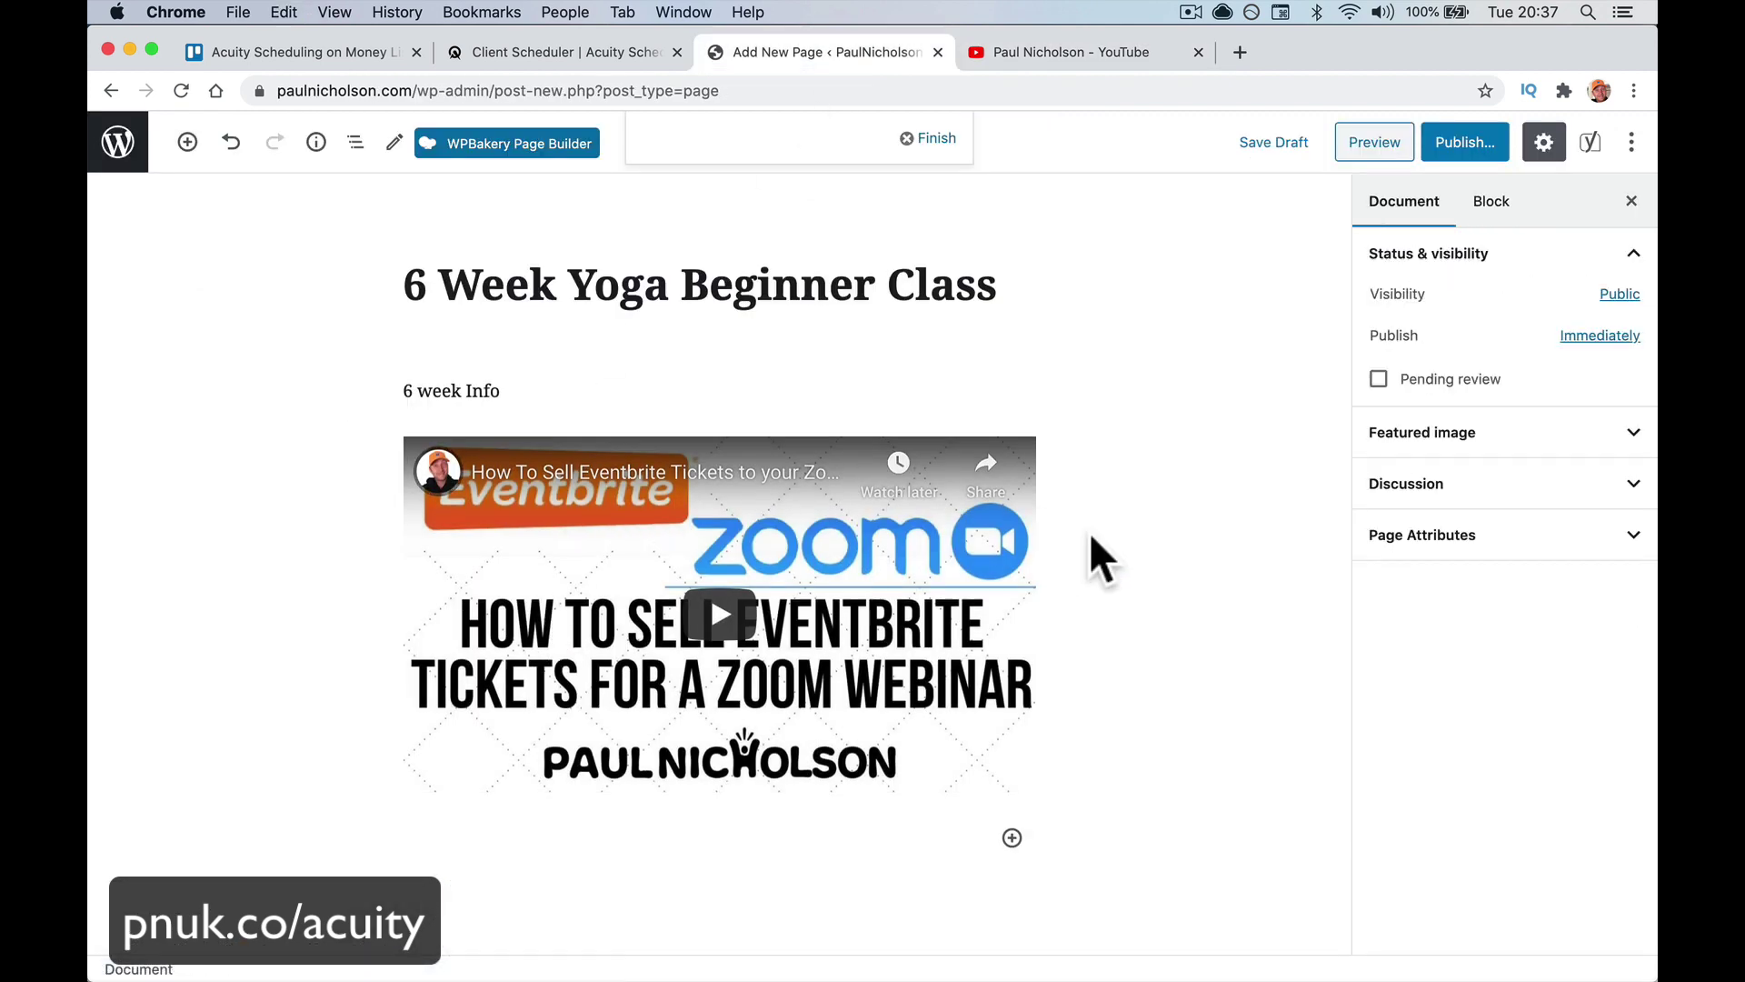
scroll(1089, 537, down, 3)
Add a Custom HTML block and paste Acuity's copied iframe embed code into it
click(1011, 589)
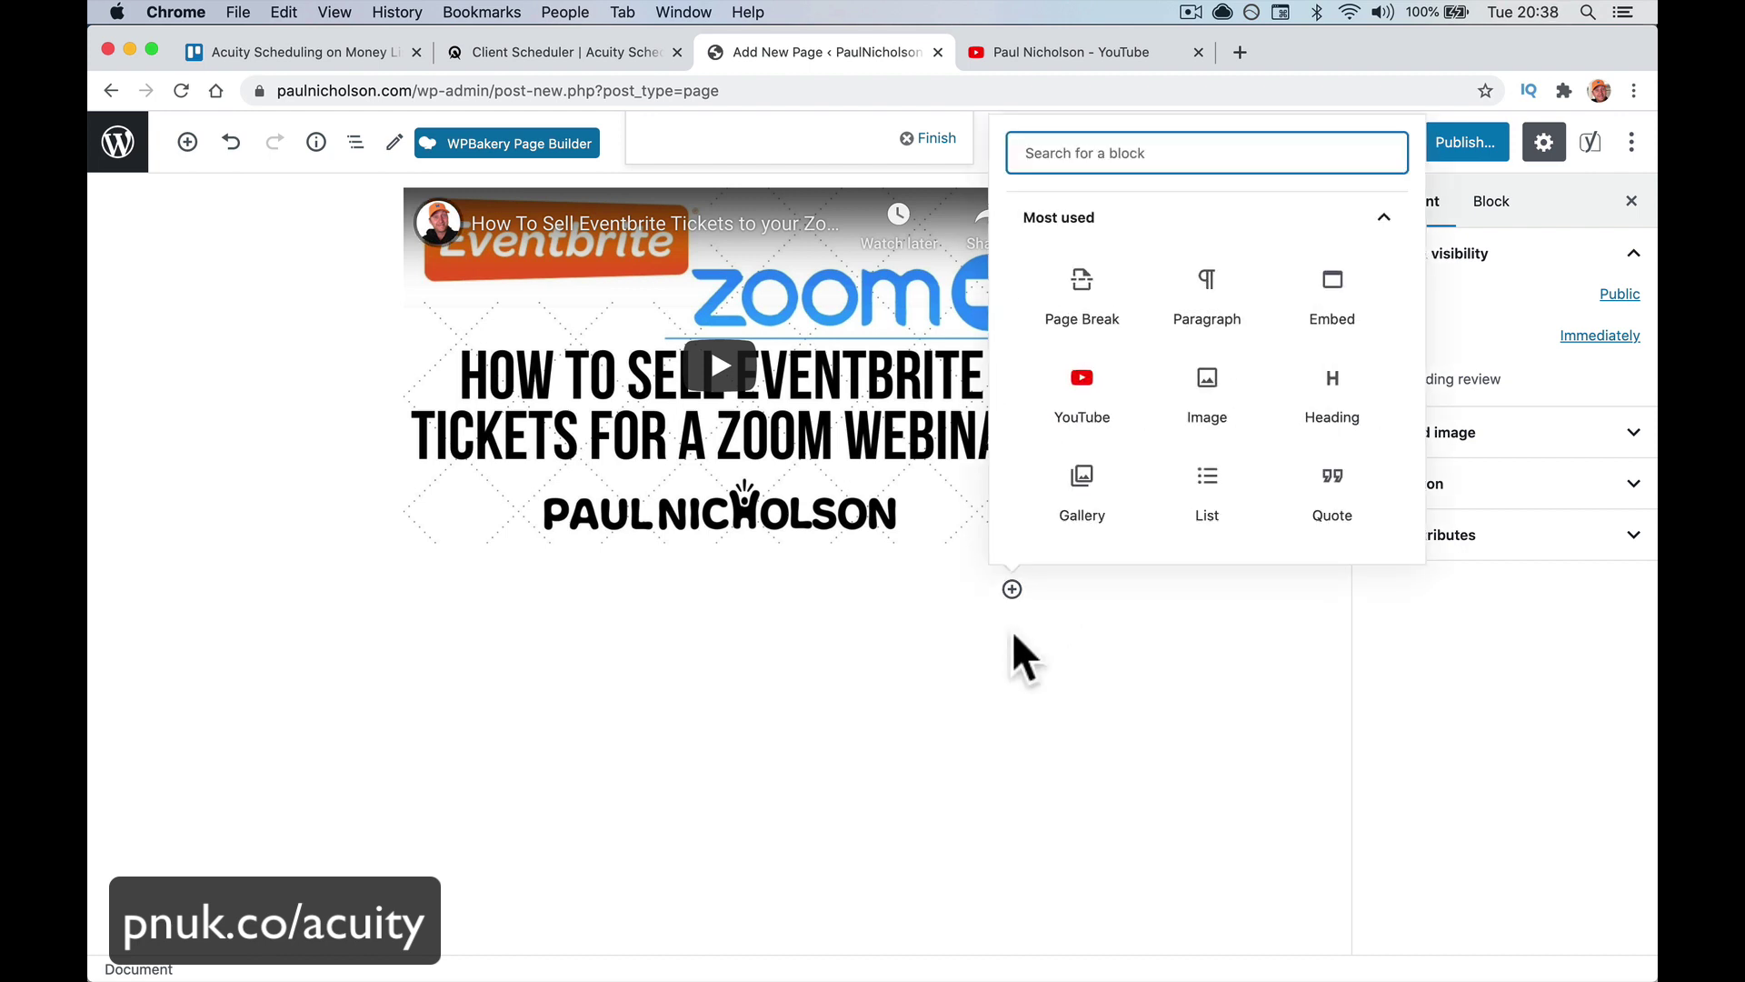
text(html)
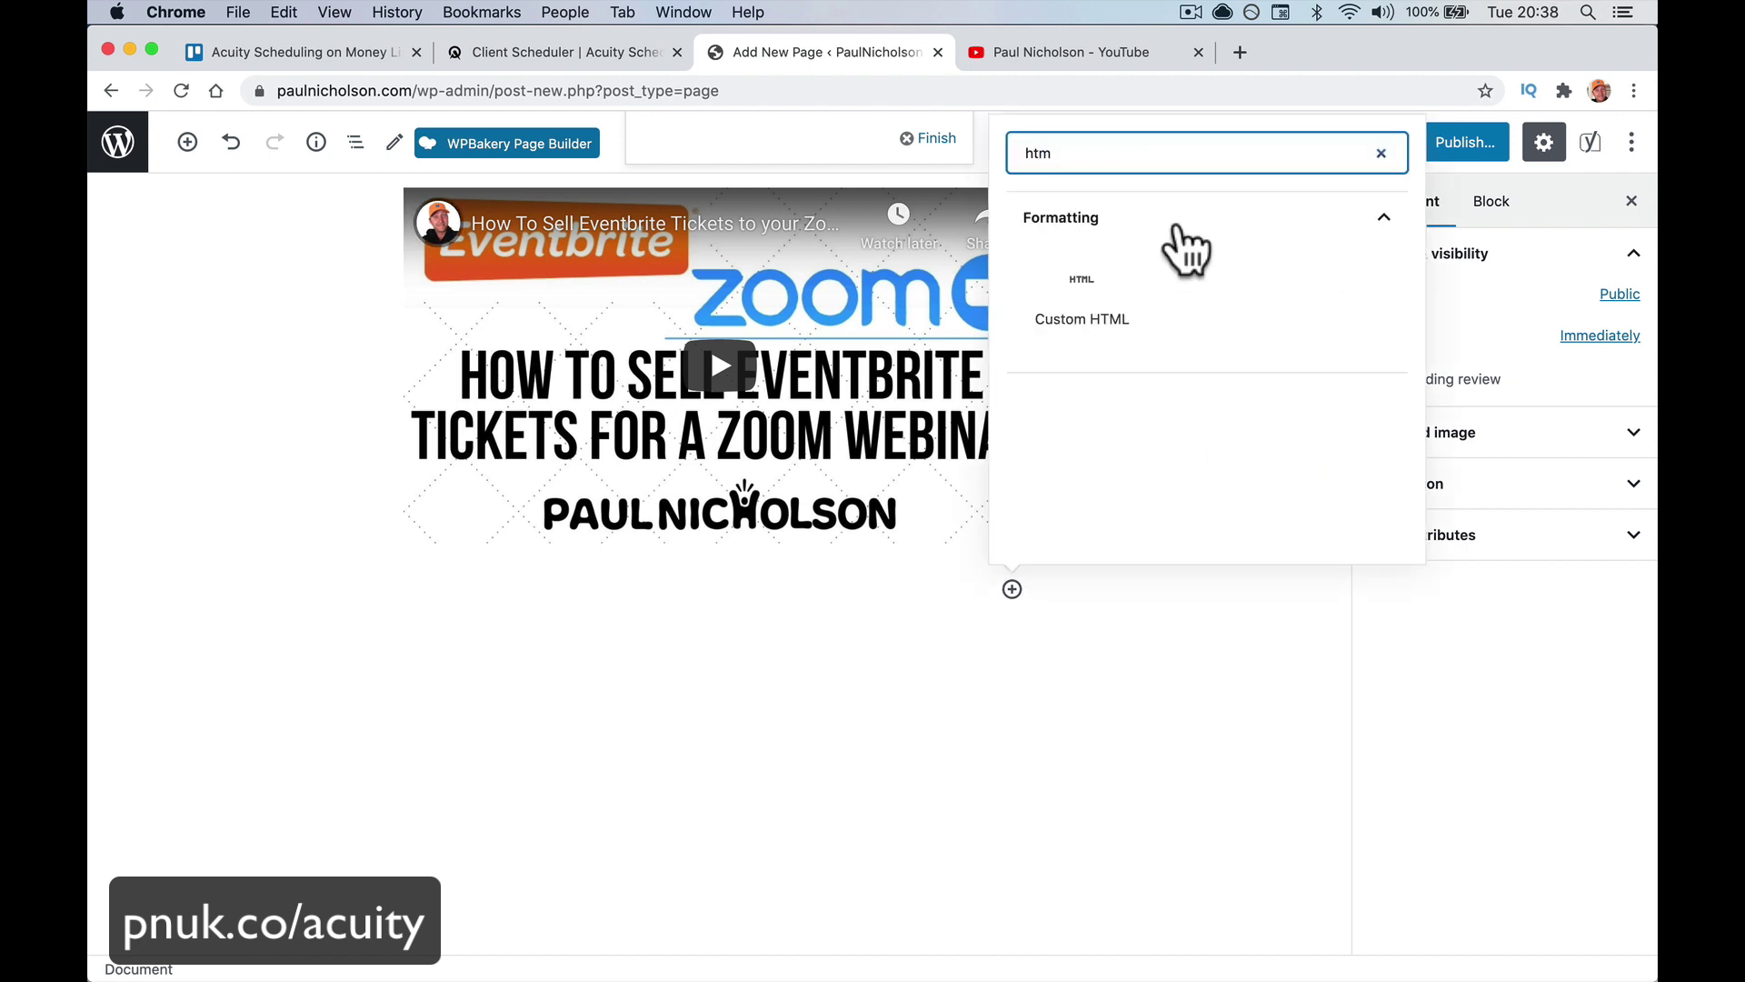
click(1084, 300)
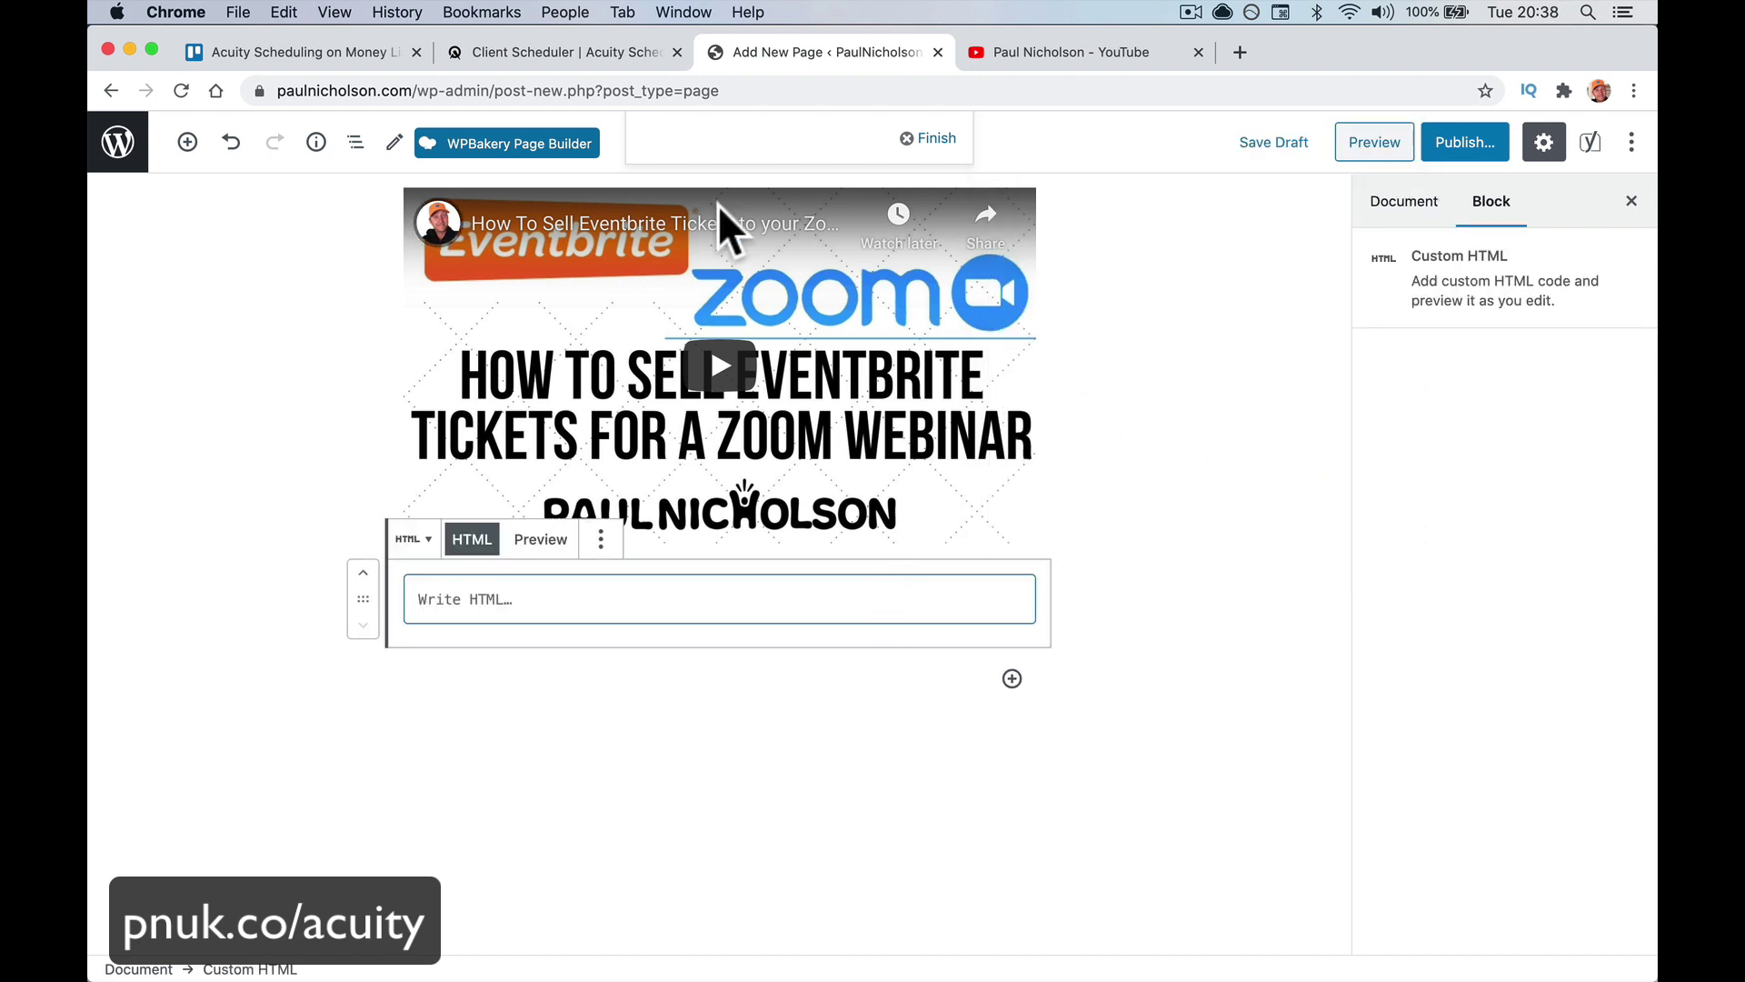
click(603, 52)
right_click(655, 709)
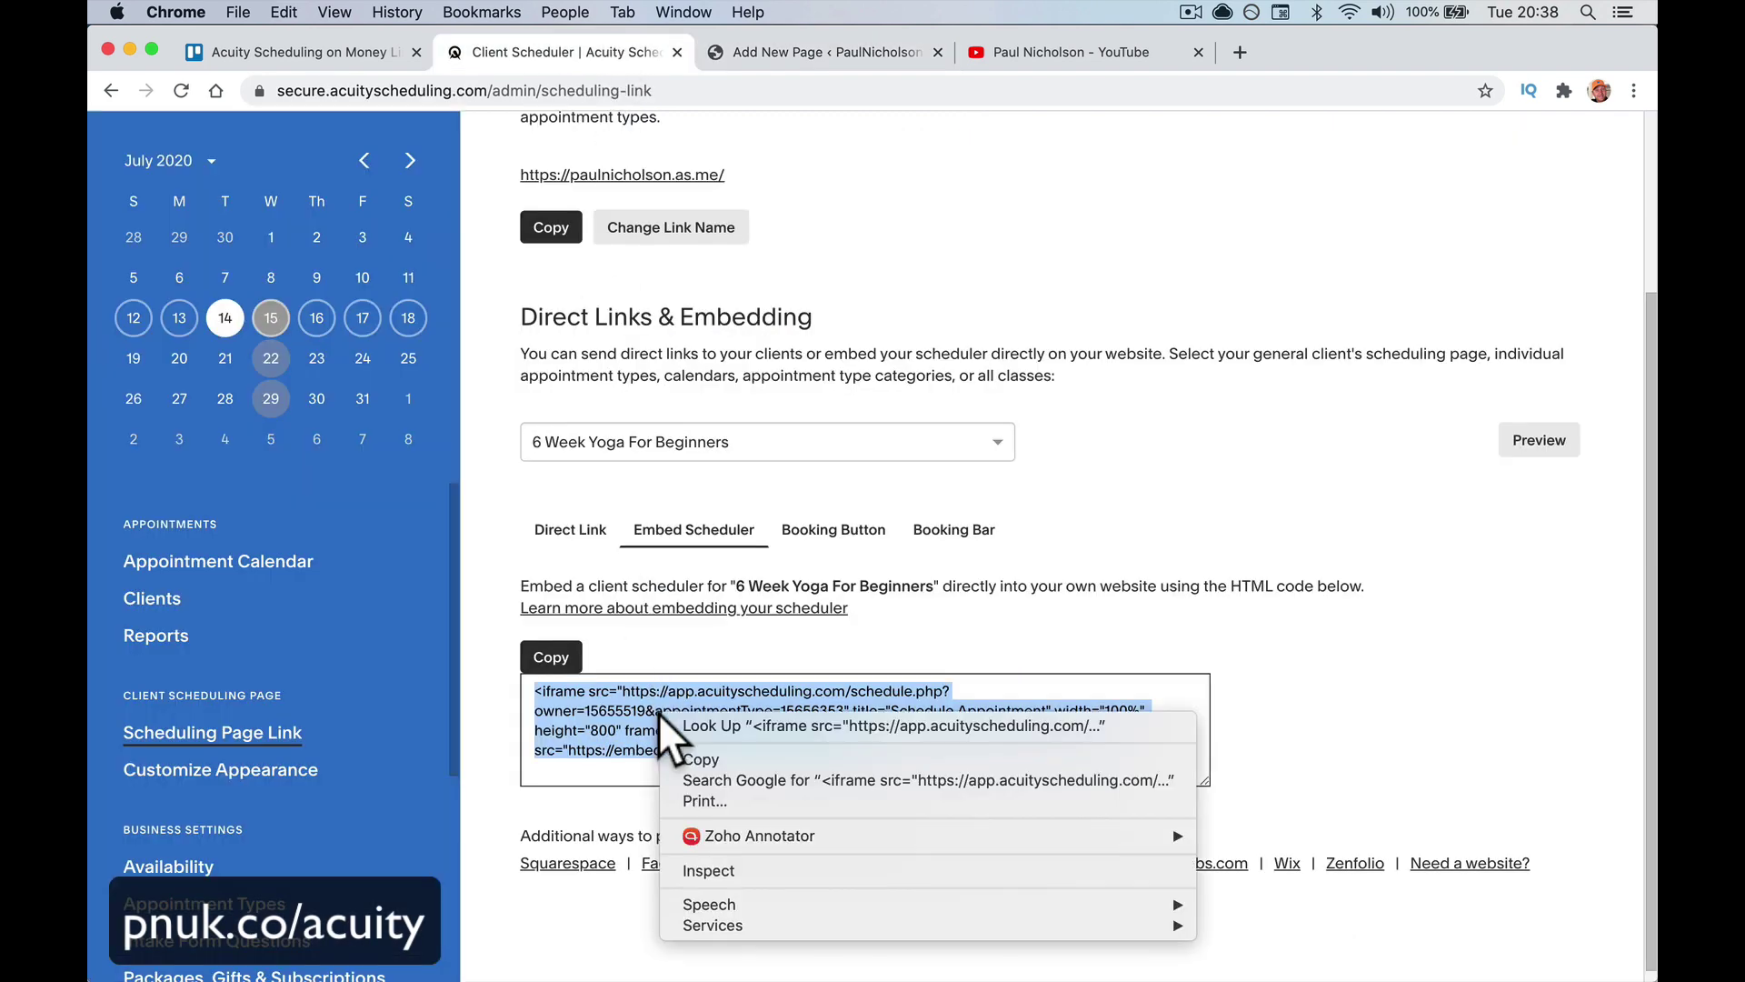
click(710, 761)
click(807, 47)
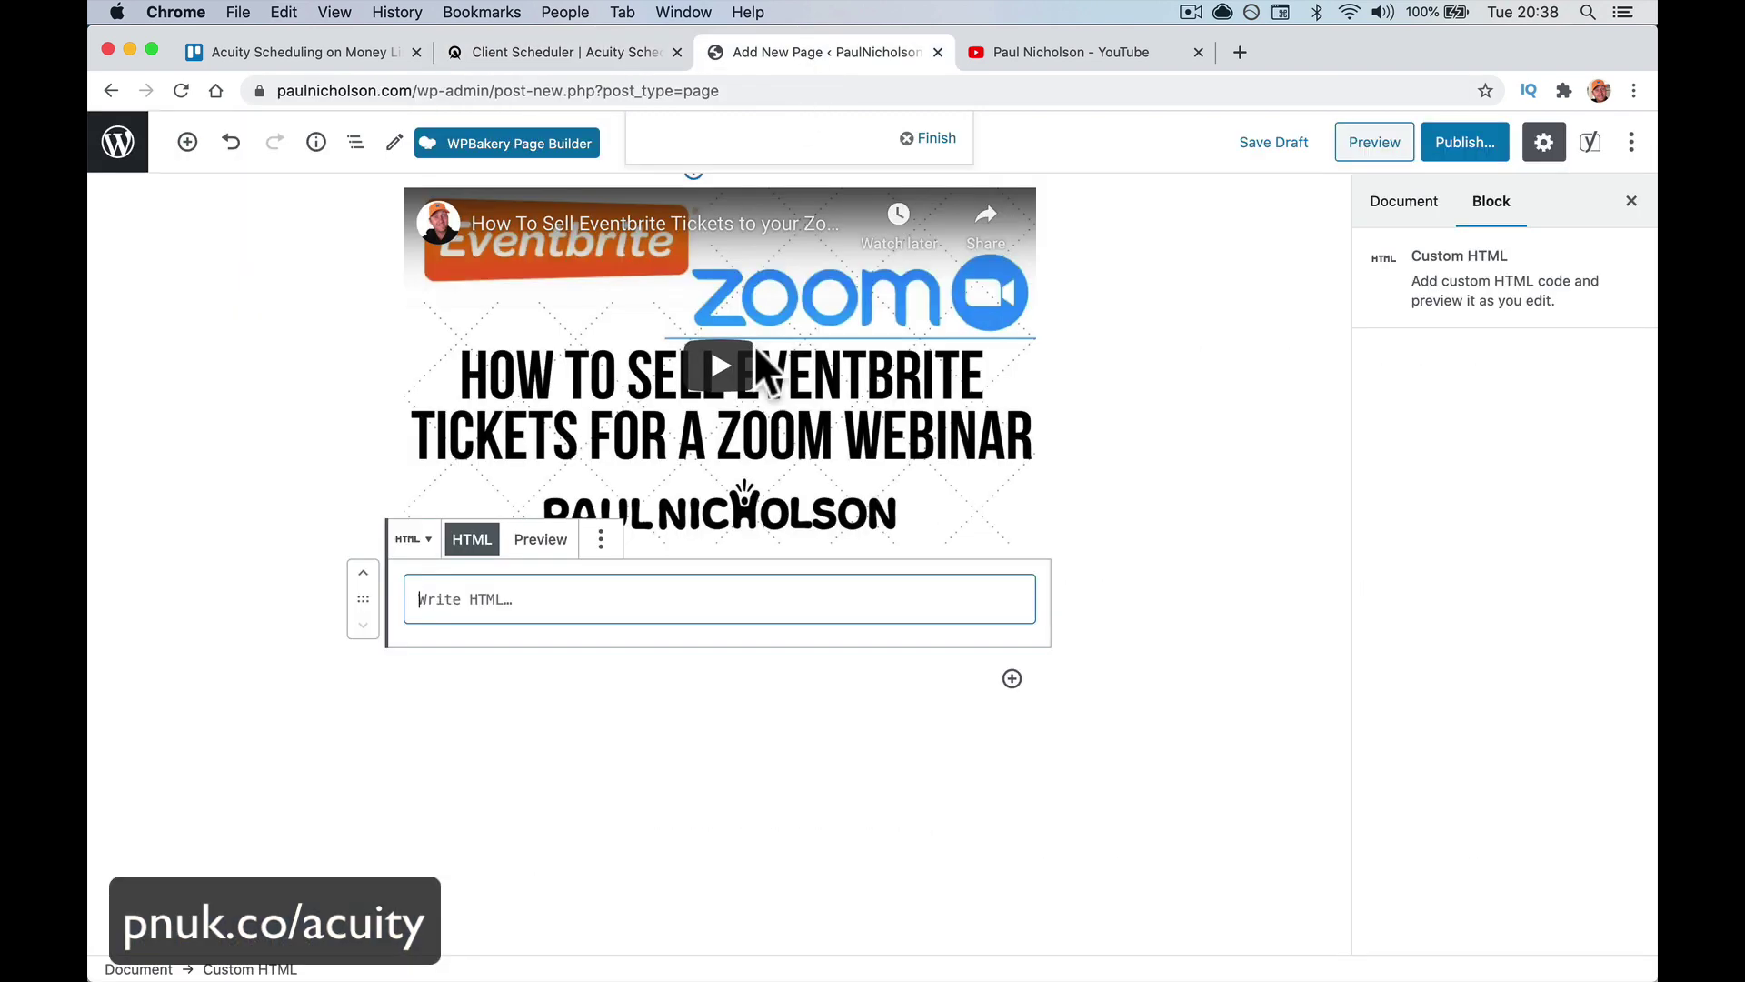
key(super+v)
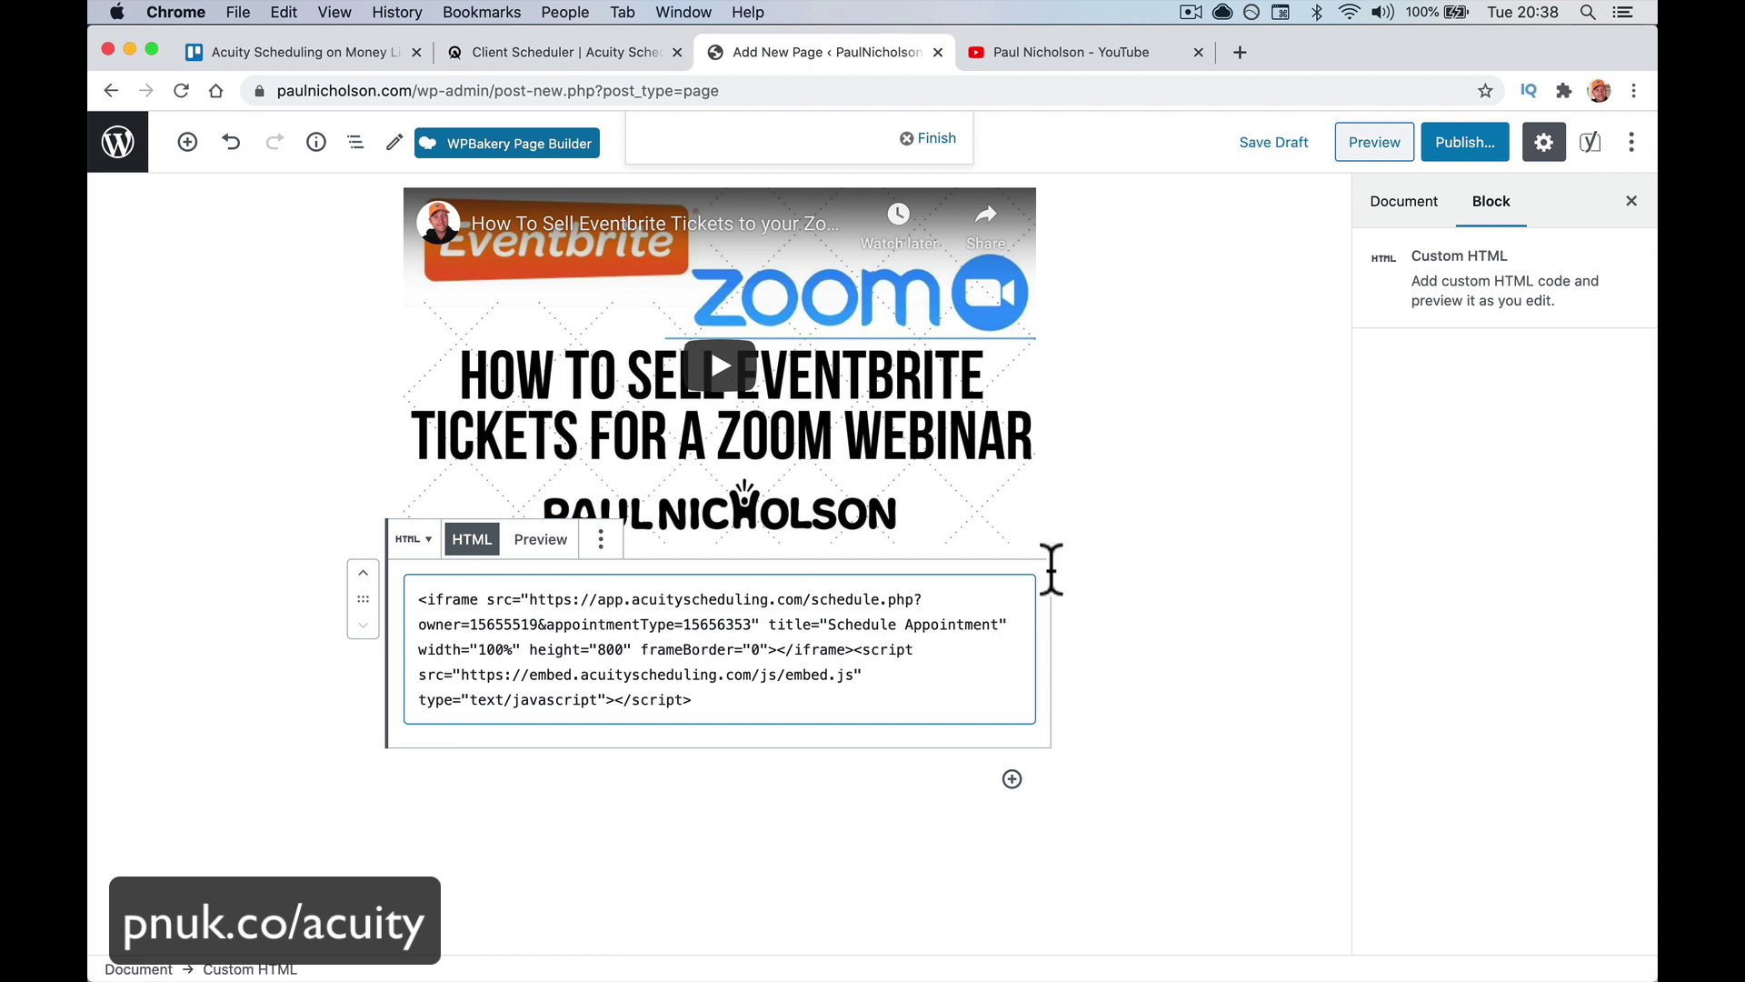
Publish the 6 Week Yoga Beginner Class page and open its preview
click(1464, 145)
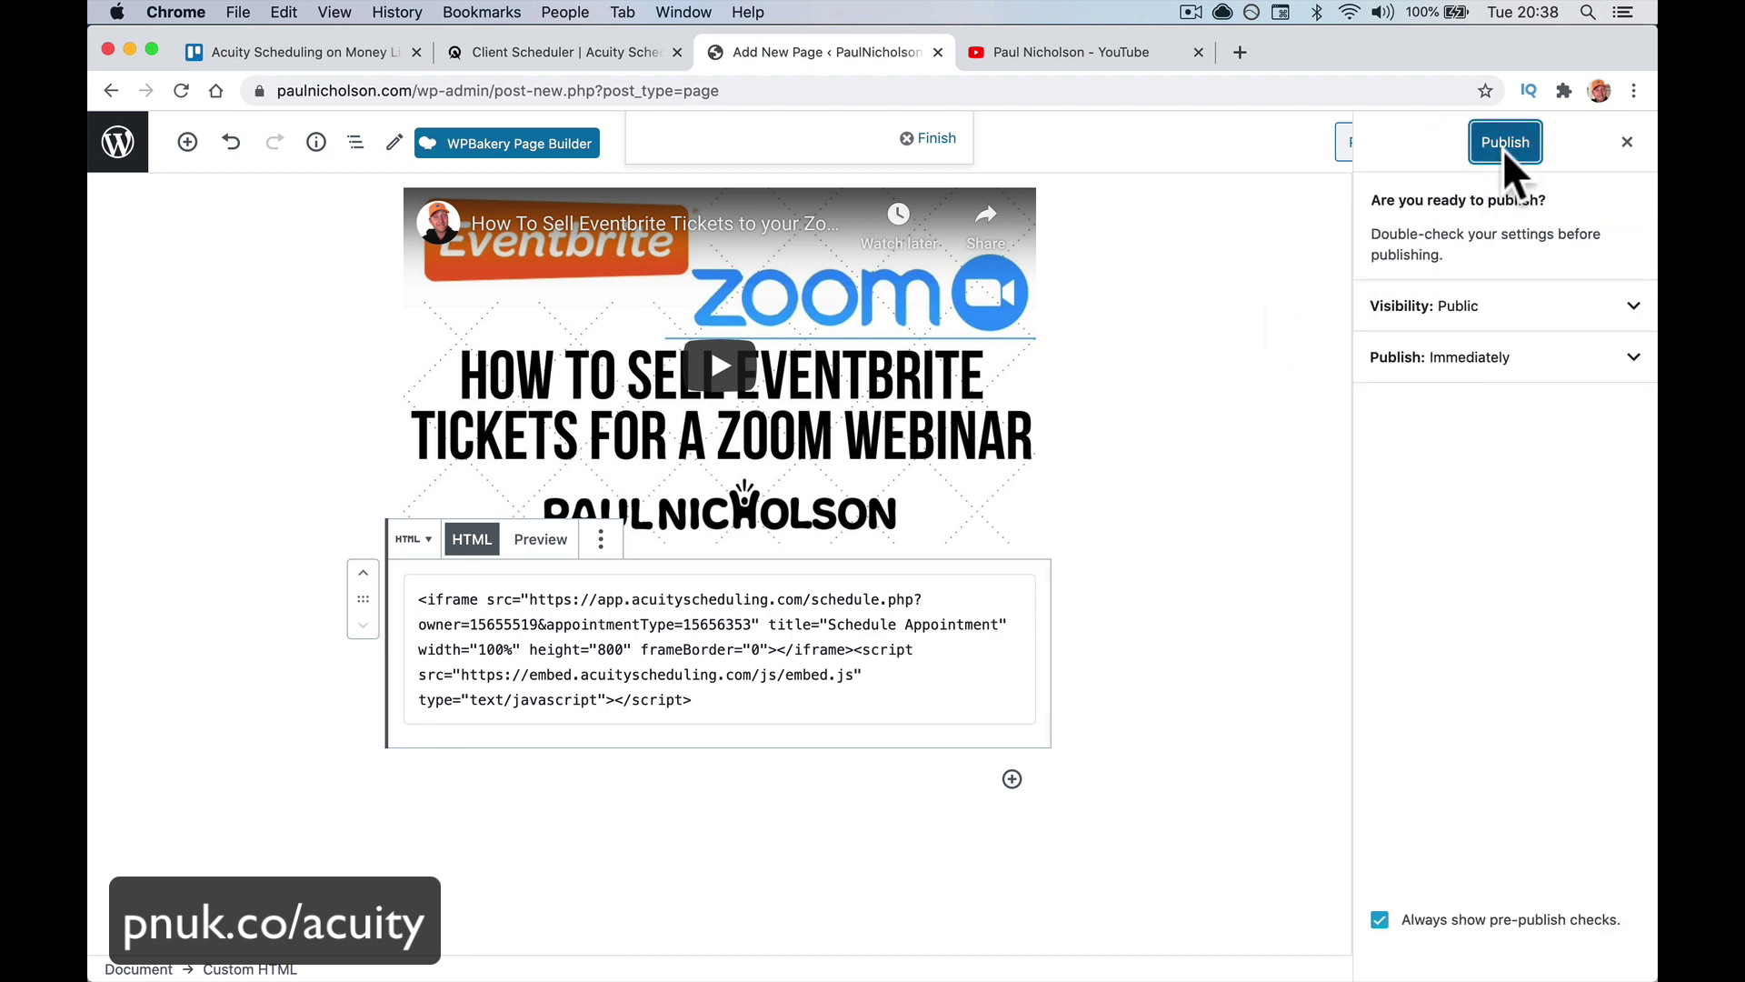
click(1504, 144)
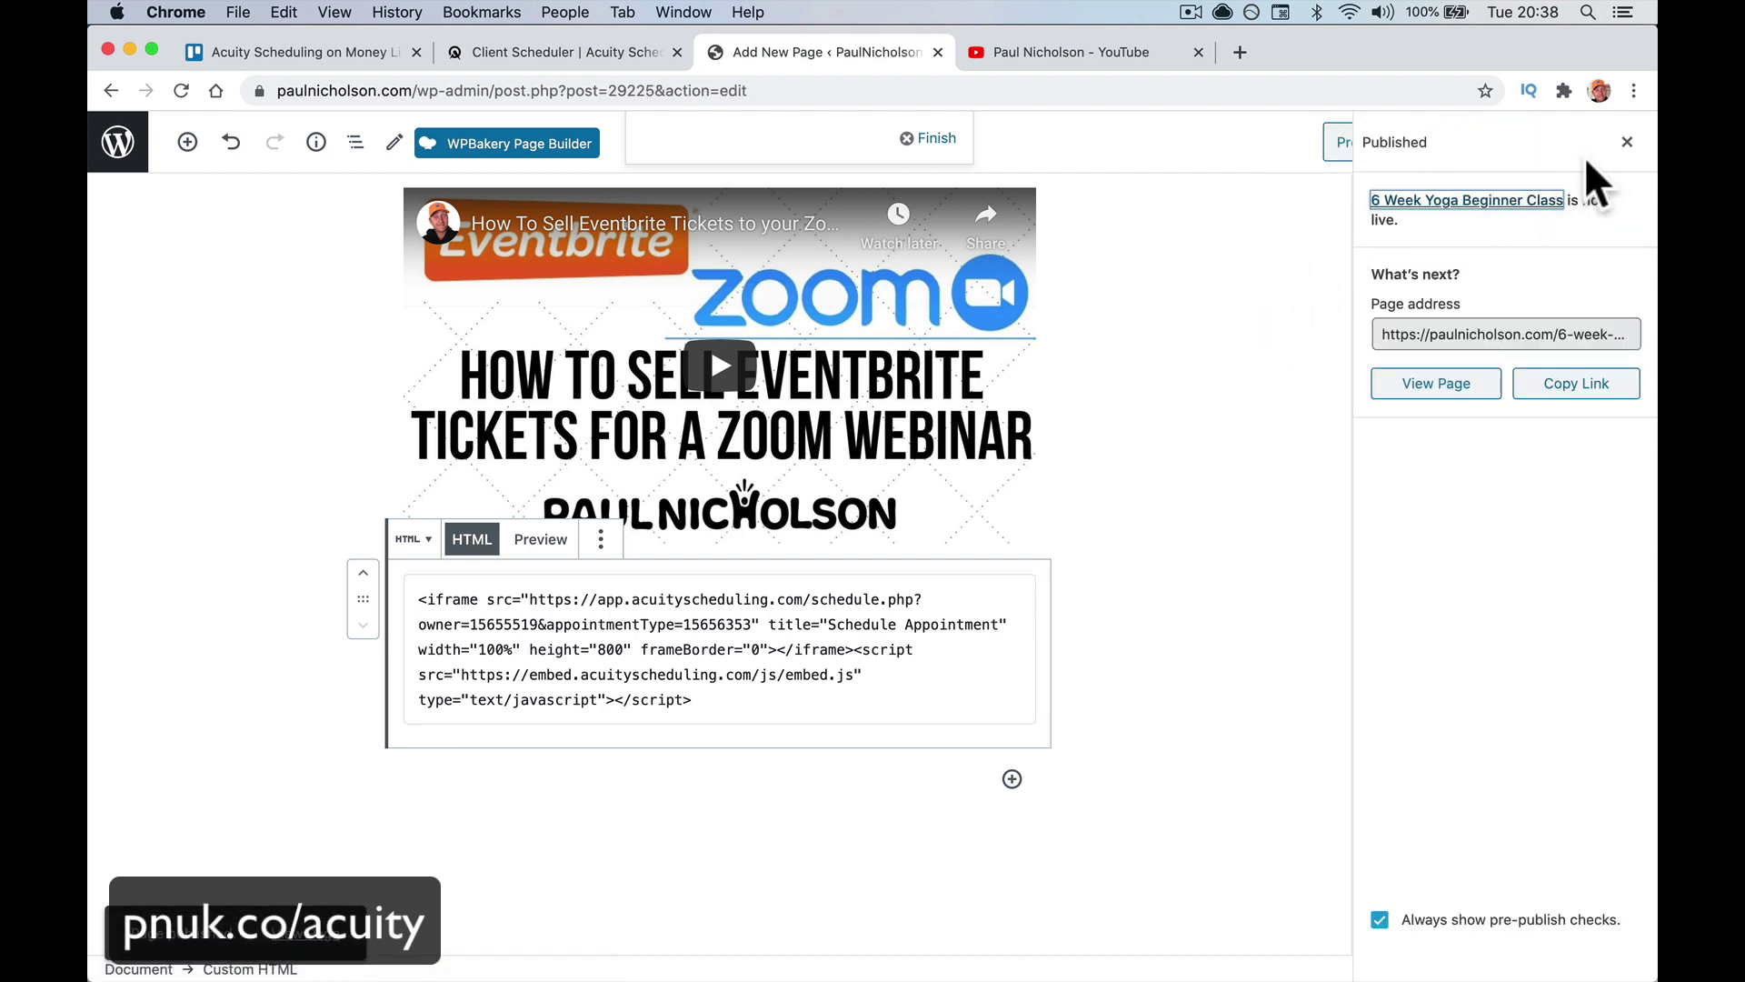
click(1627, 142)
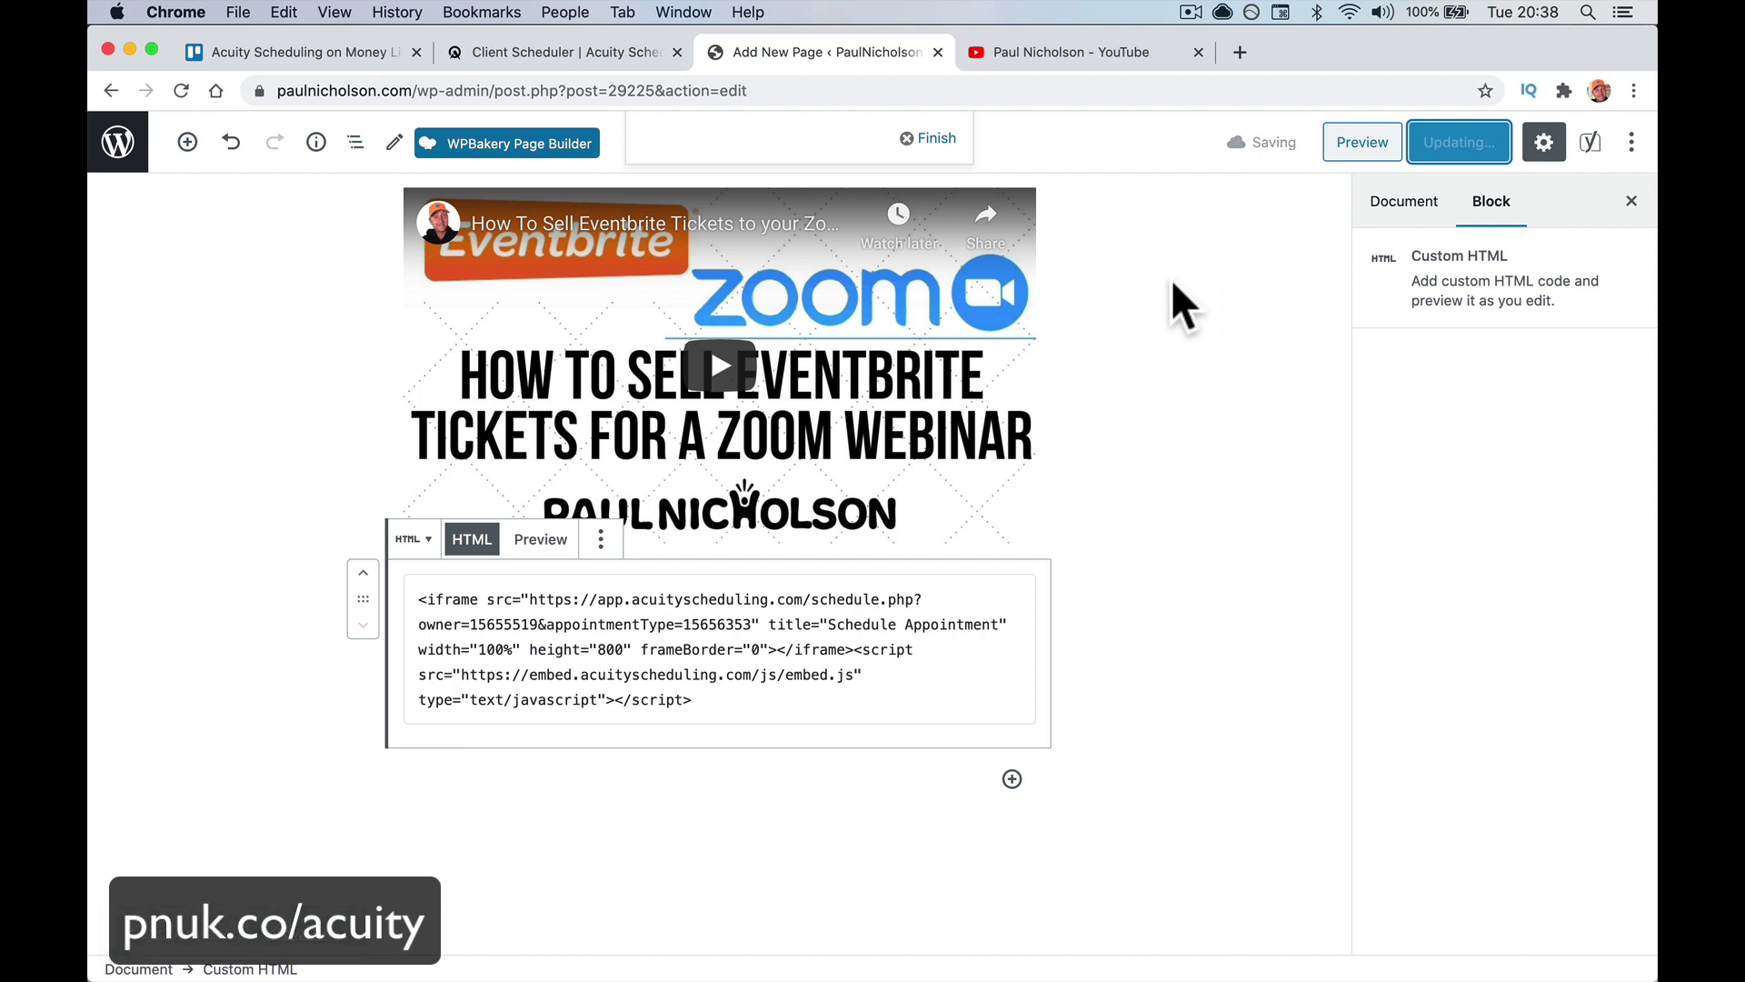
scroll(1171, 279, up, 3)
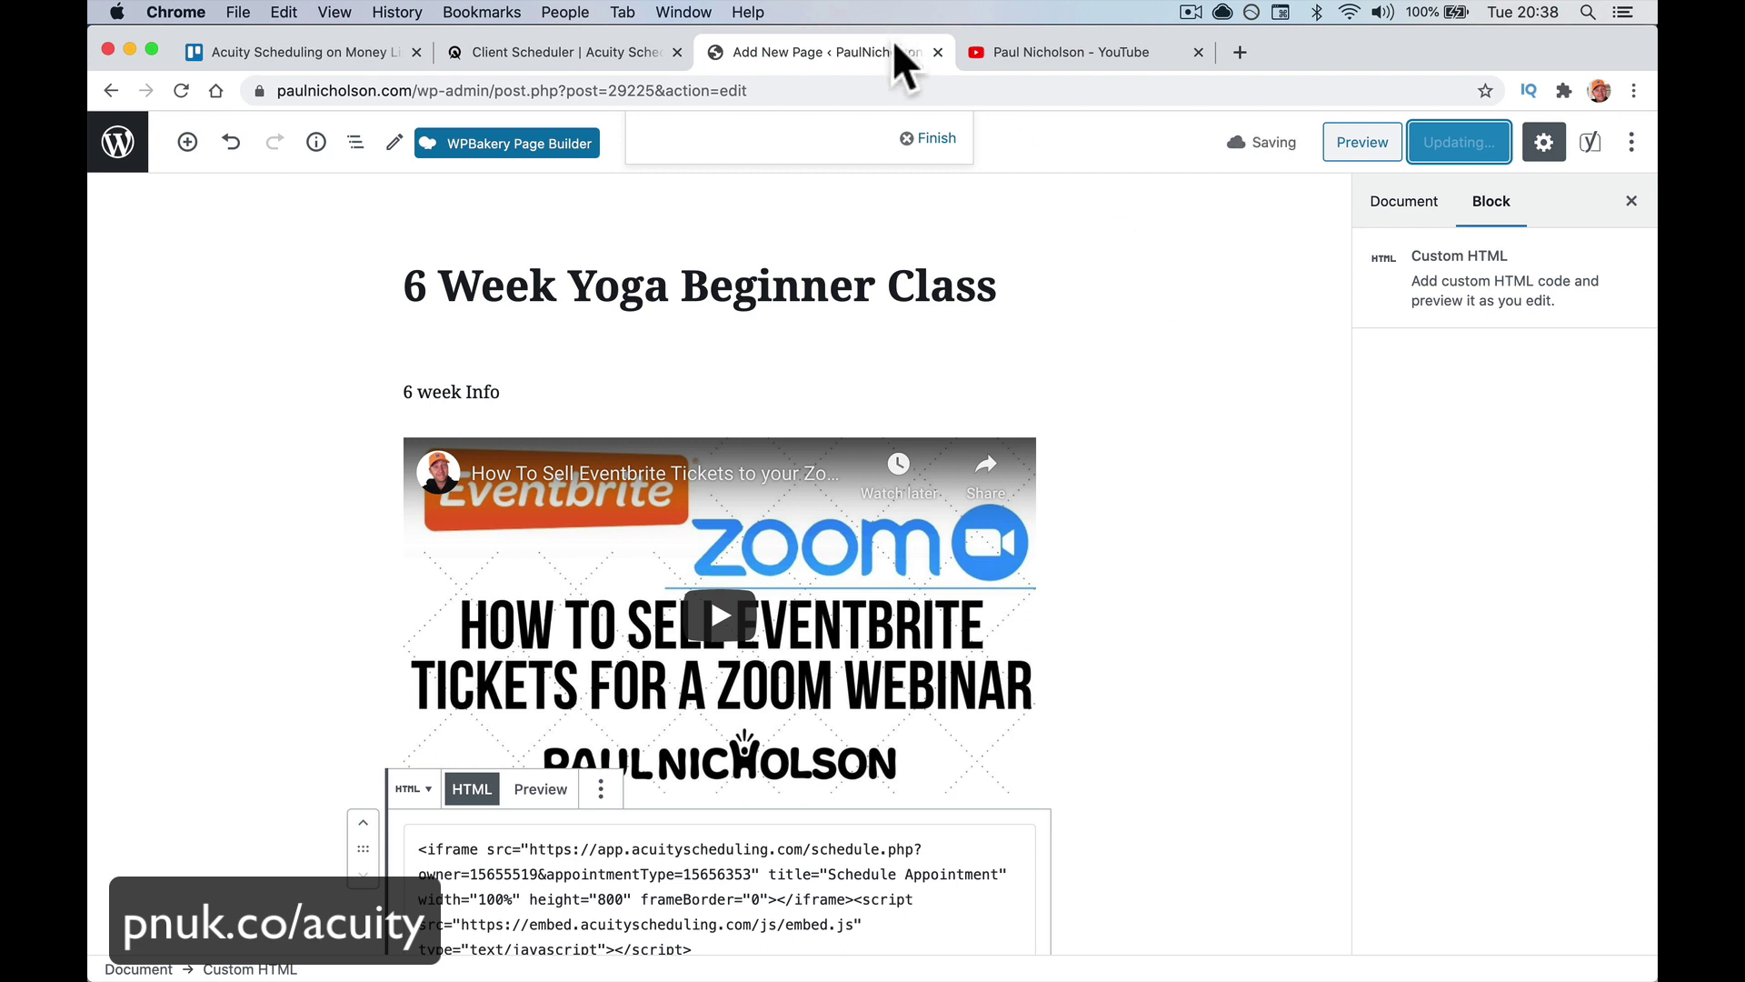
click(929, 141)
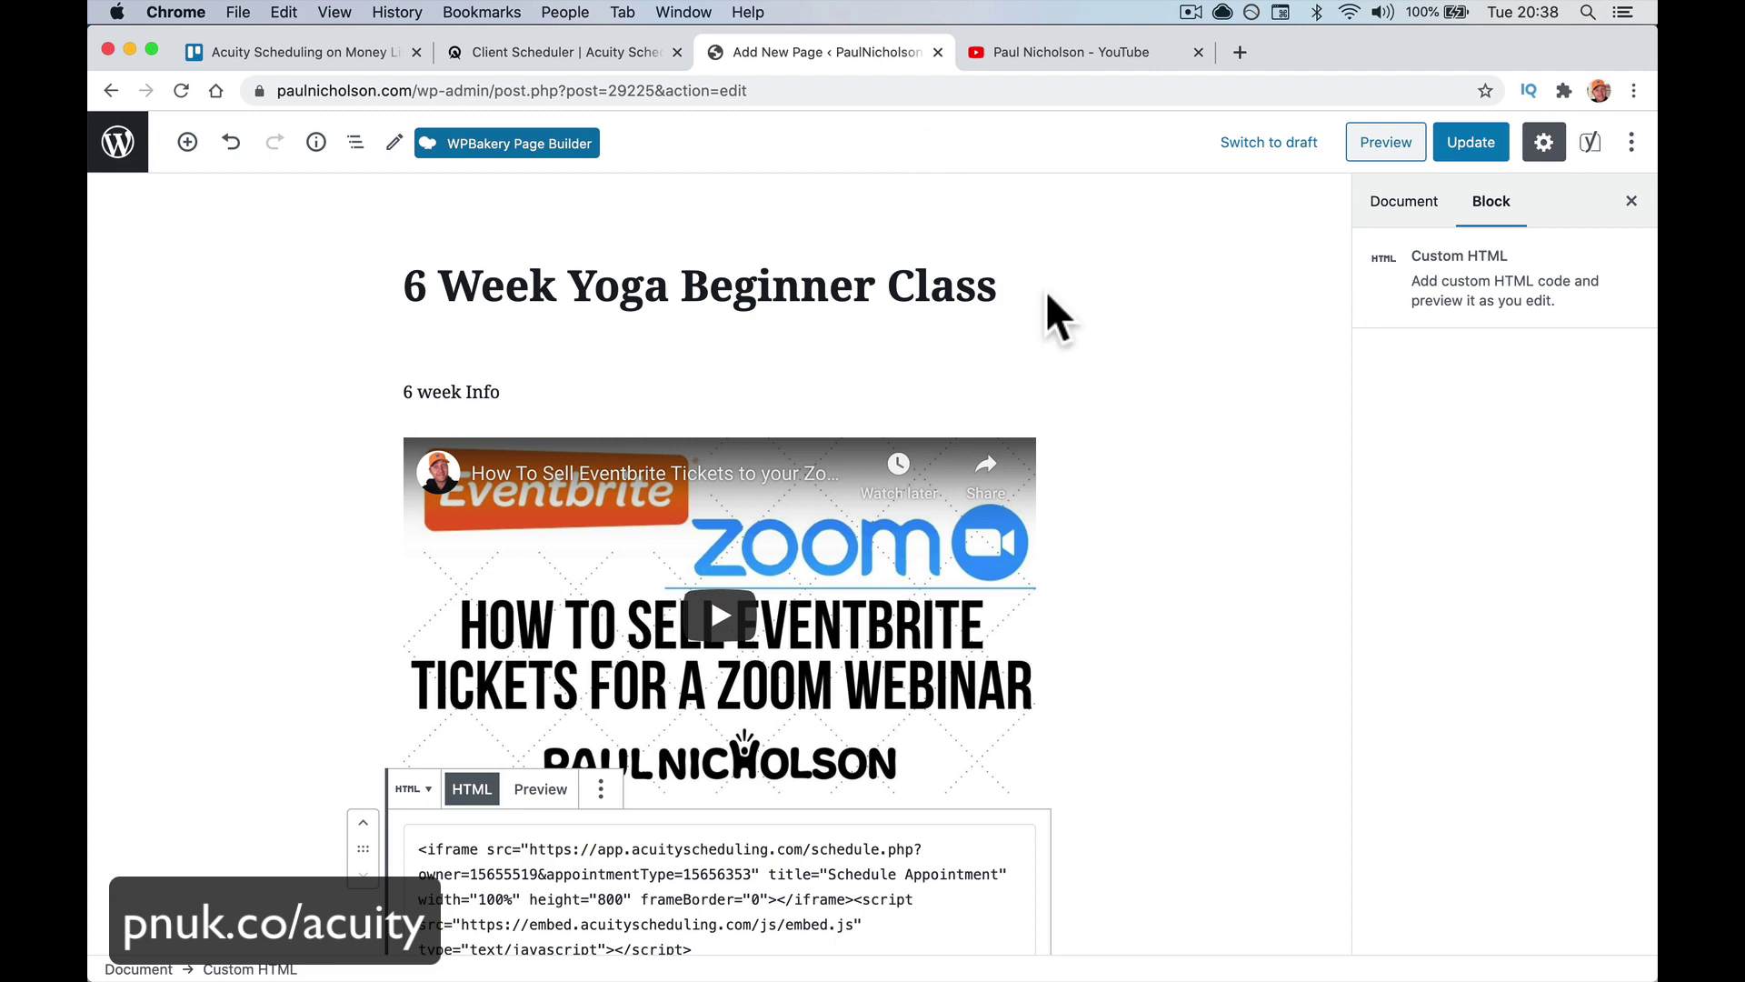
click(1383, 141)
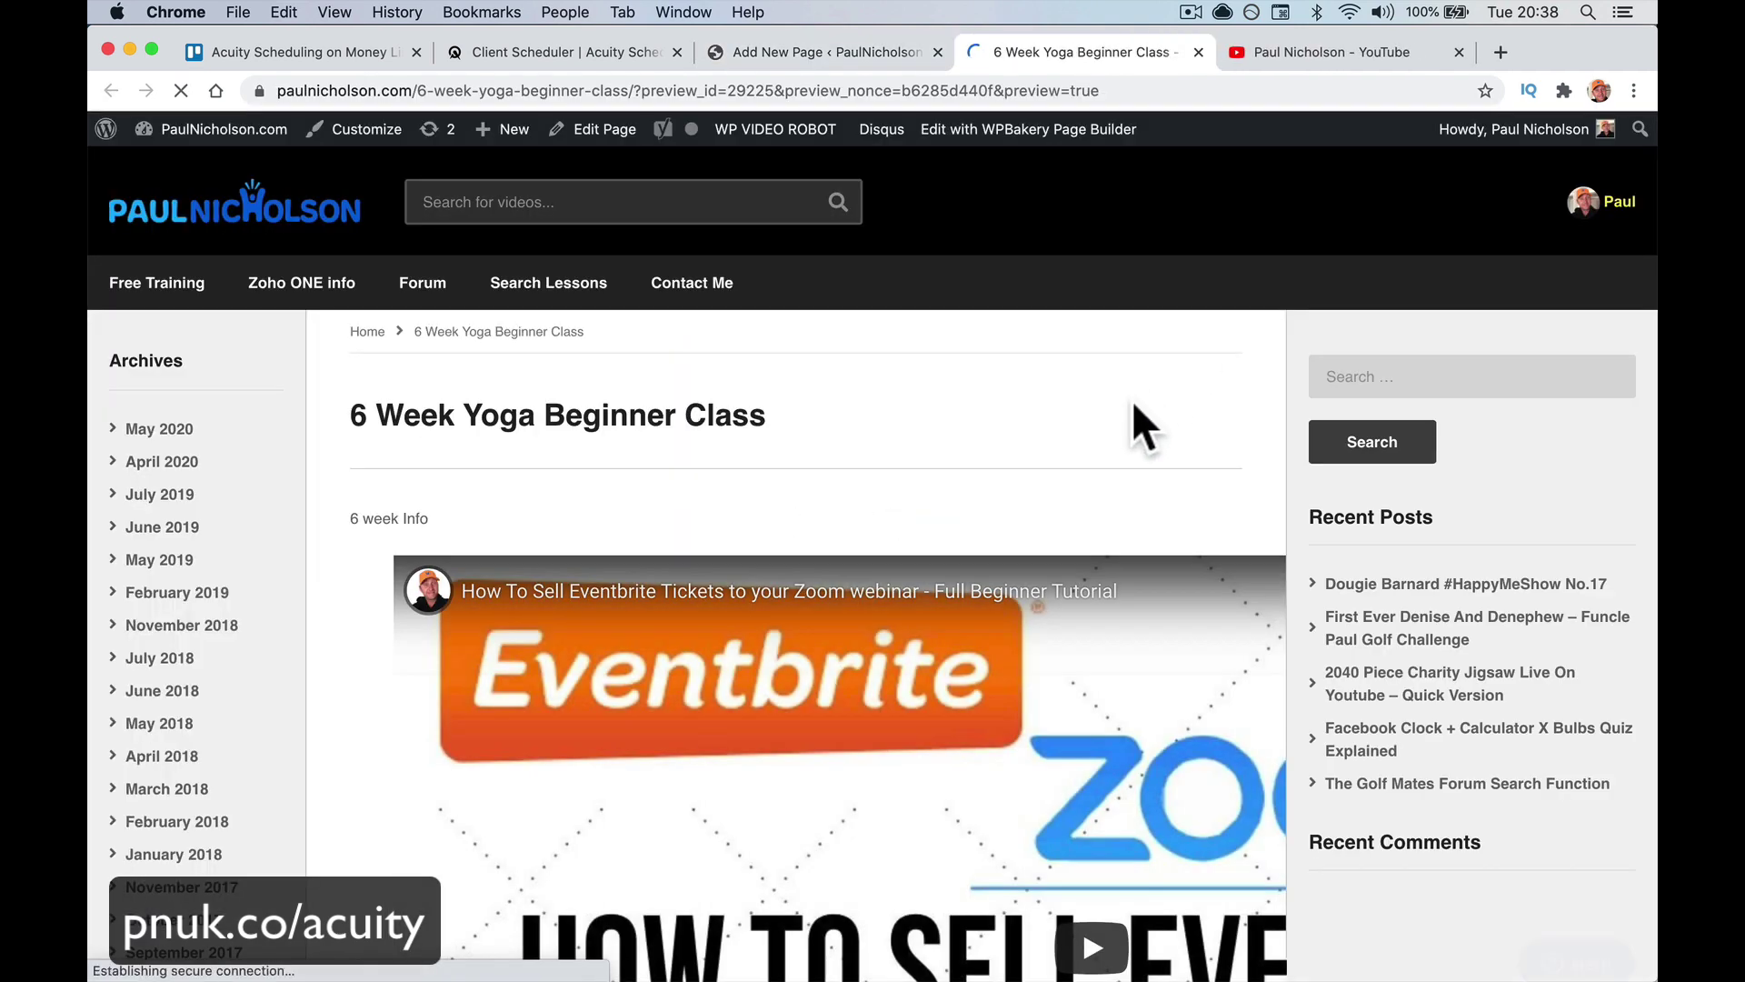
Scroll through the previewed page to check the Acuity booking form, then close the preview
scroll(763, 748, down, 5)
scroll(762, 759, down, 12)
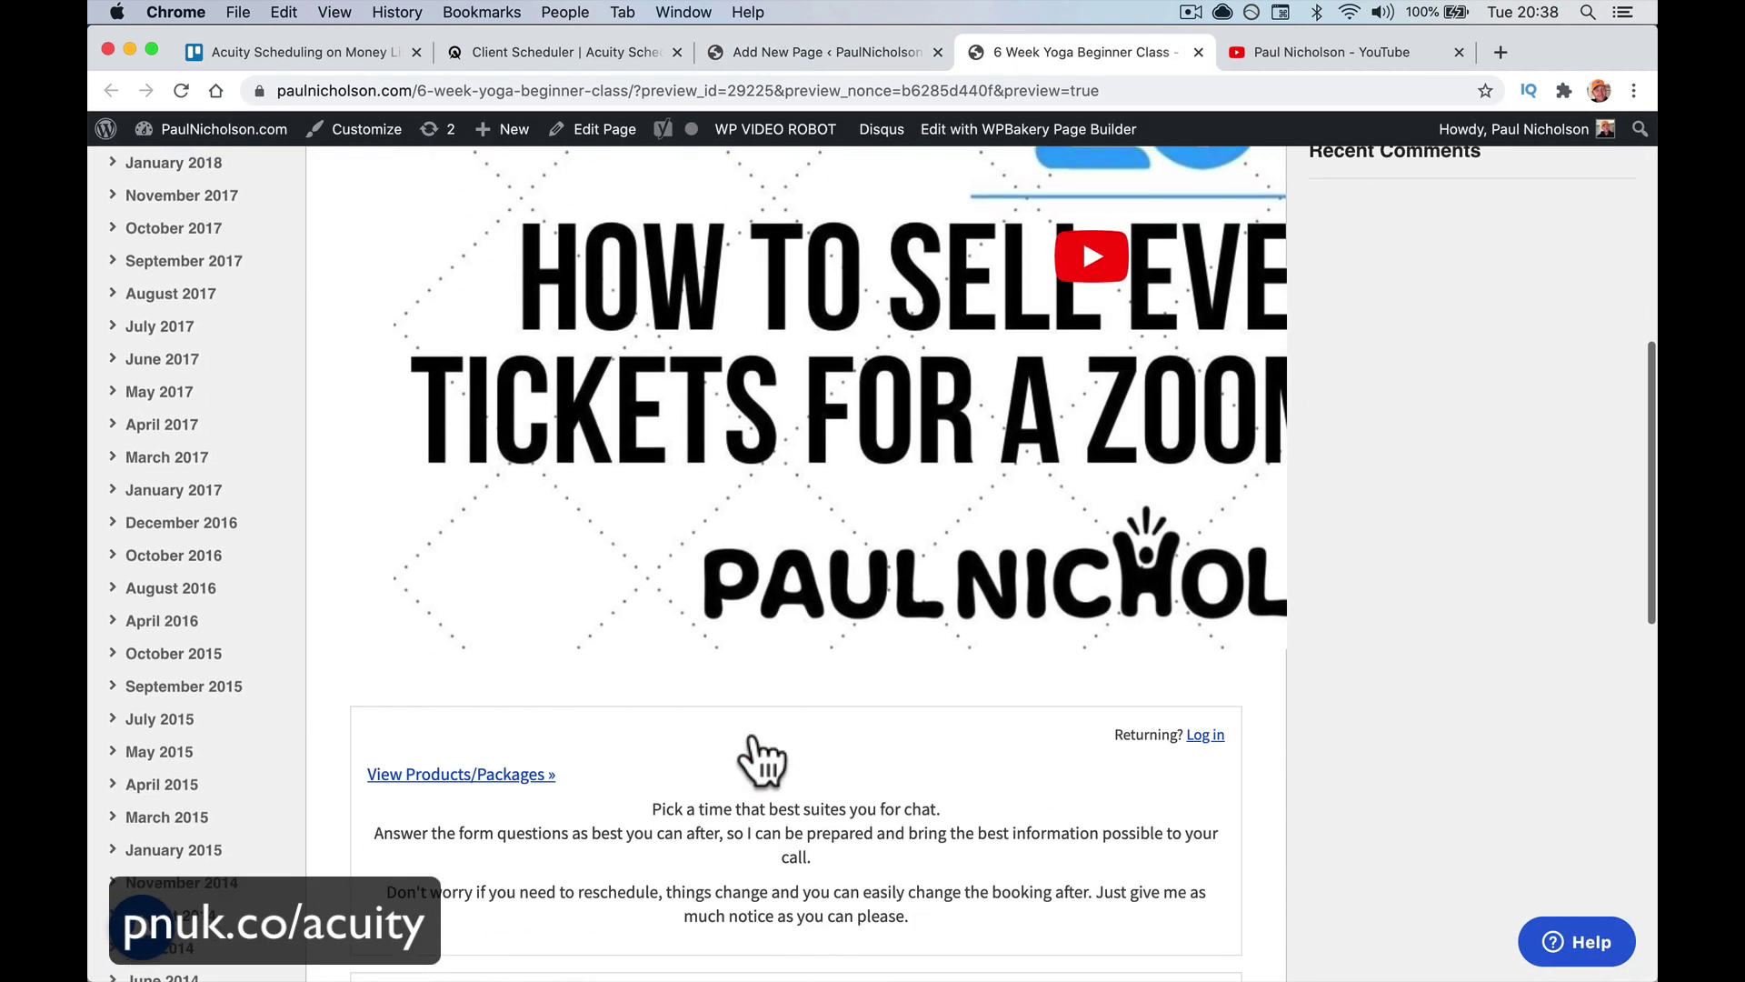
scroll(756, 735, down, 6)
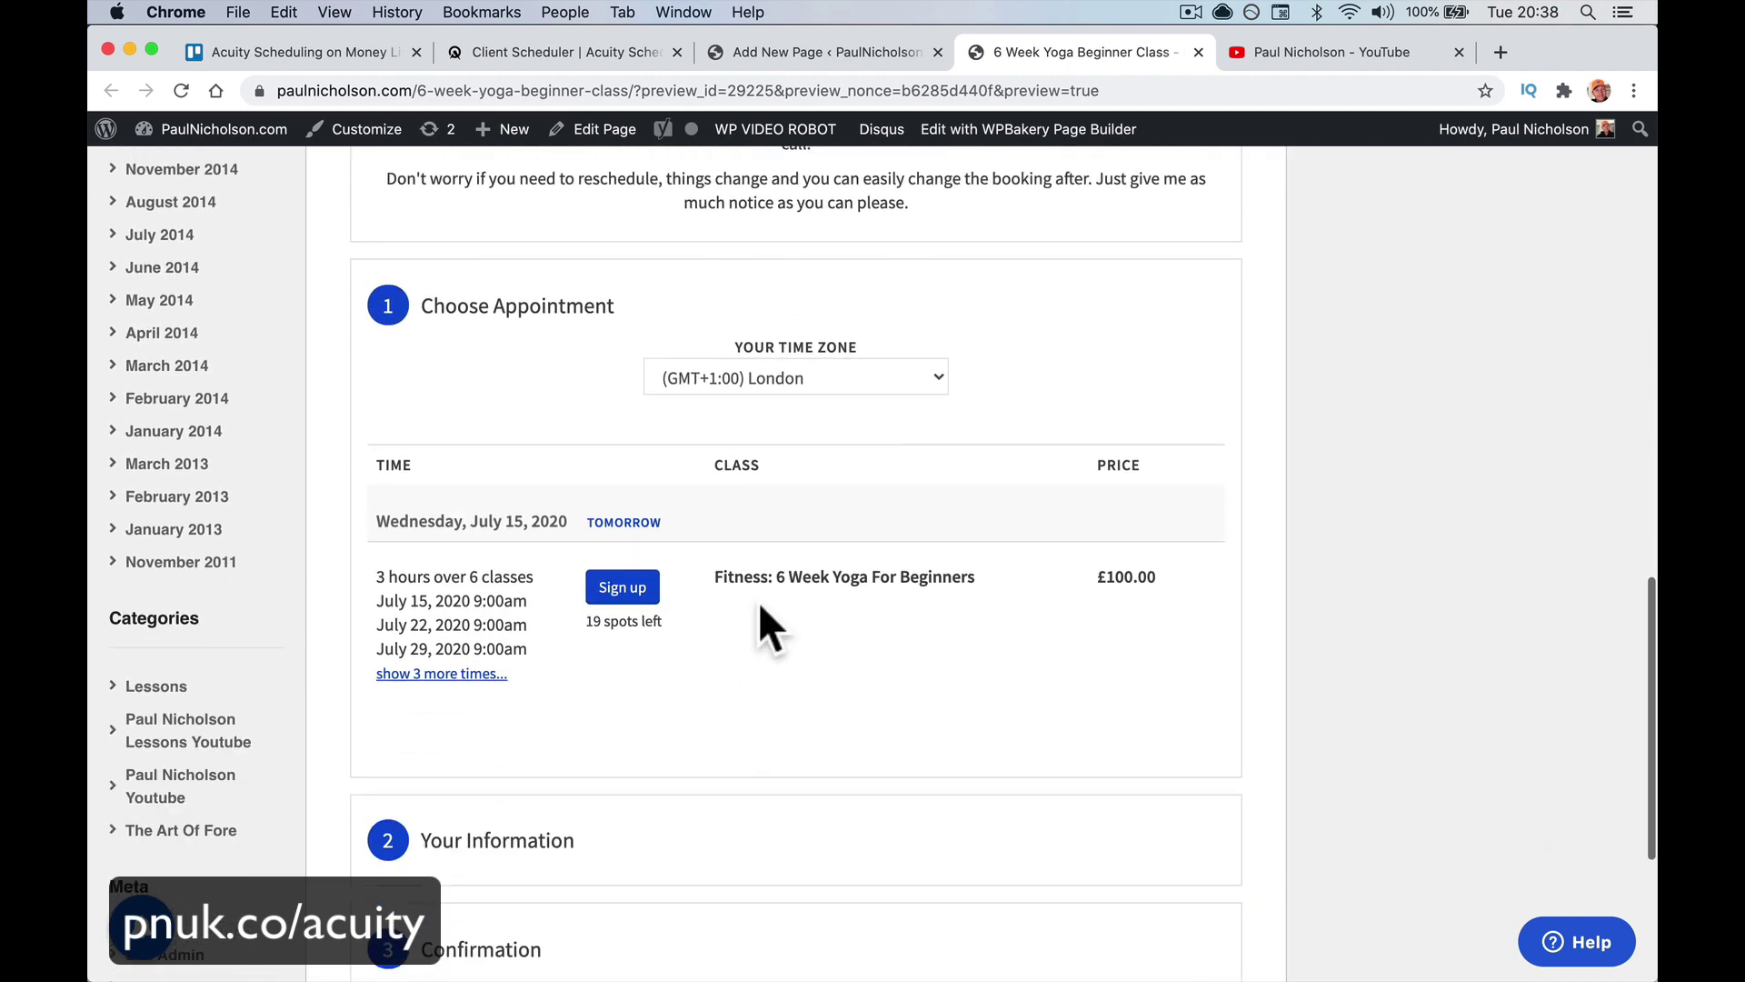
scroll(898, 727, up, 11)
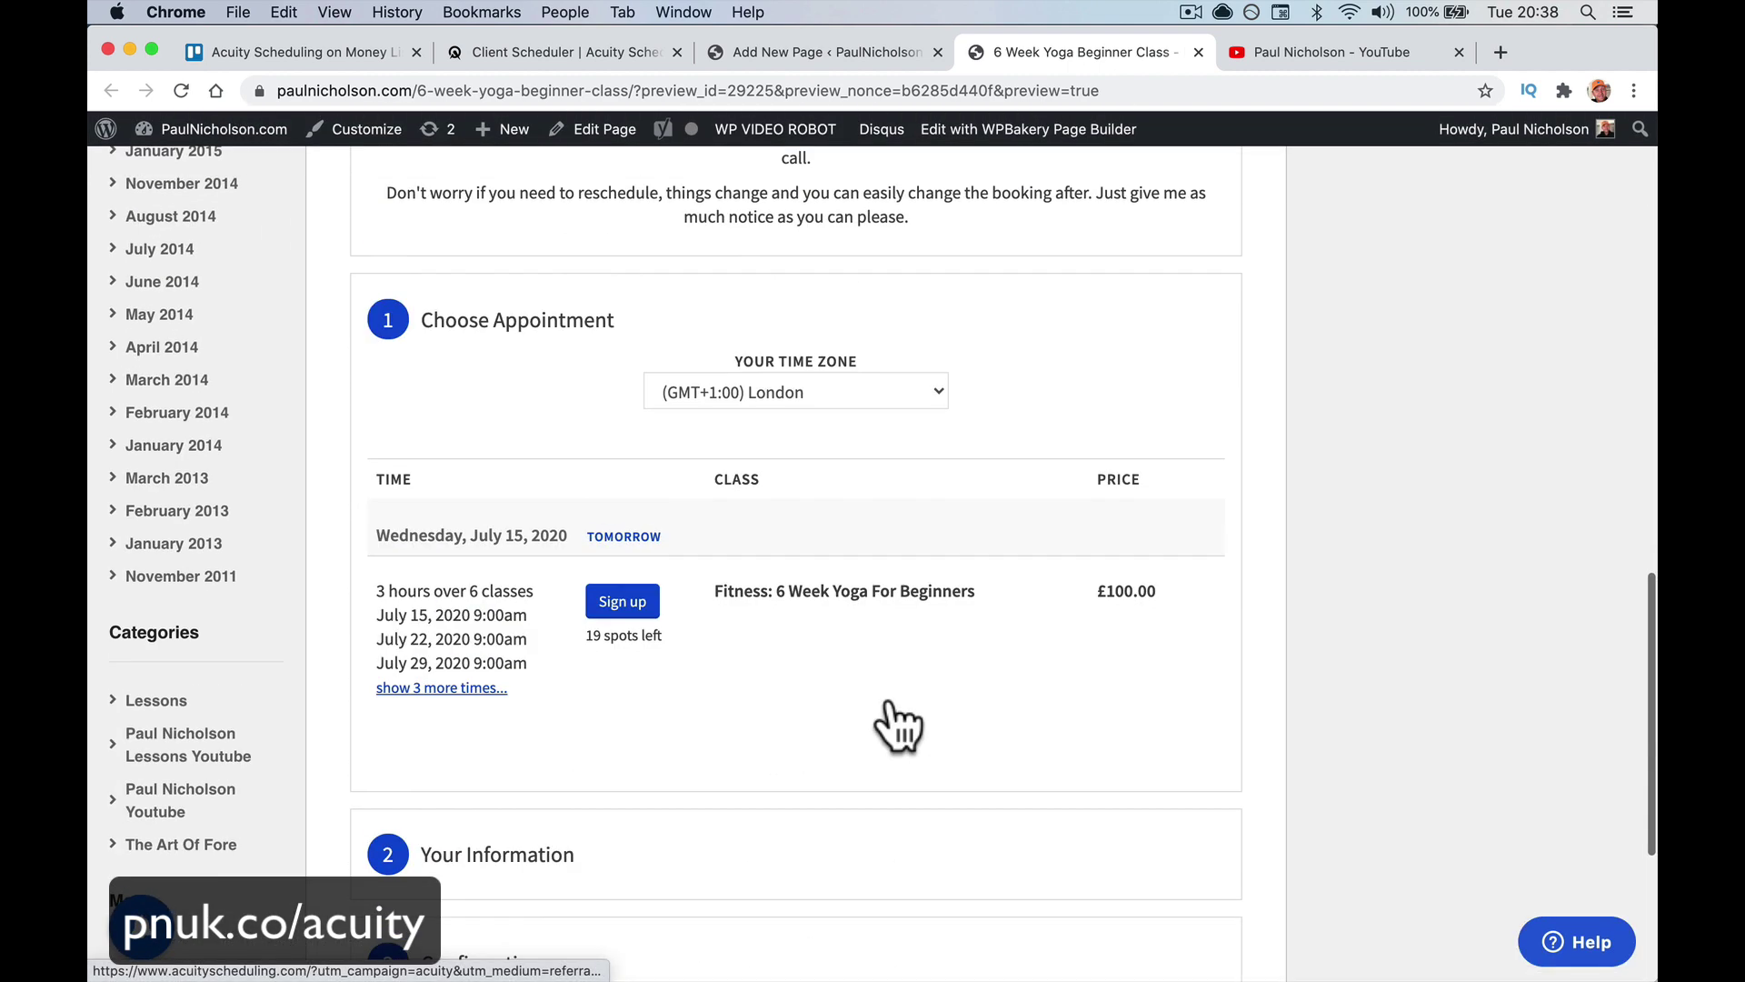
scroll(780, 780, down, 3)
scroll(773, 756, down, 5)
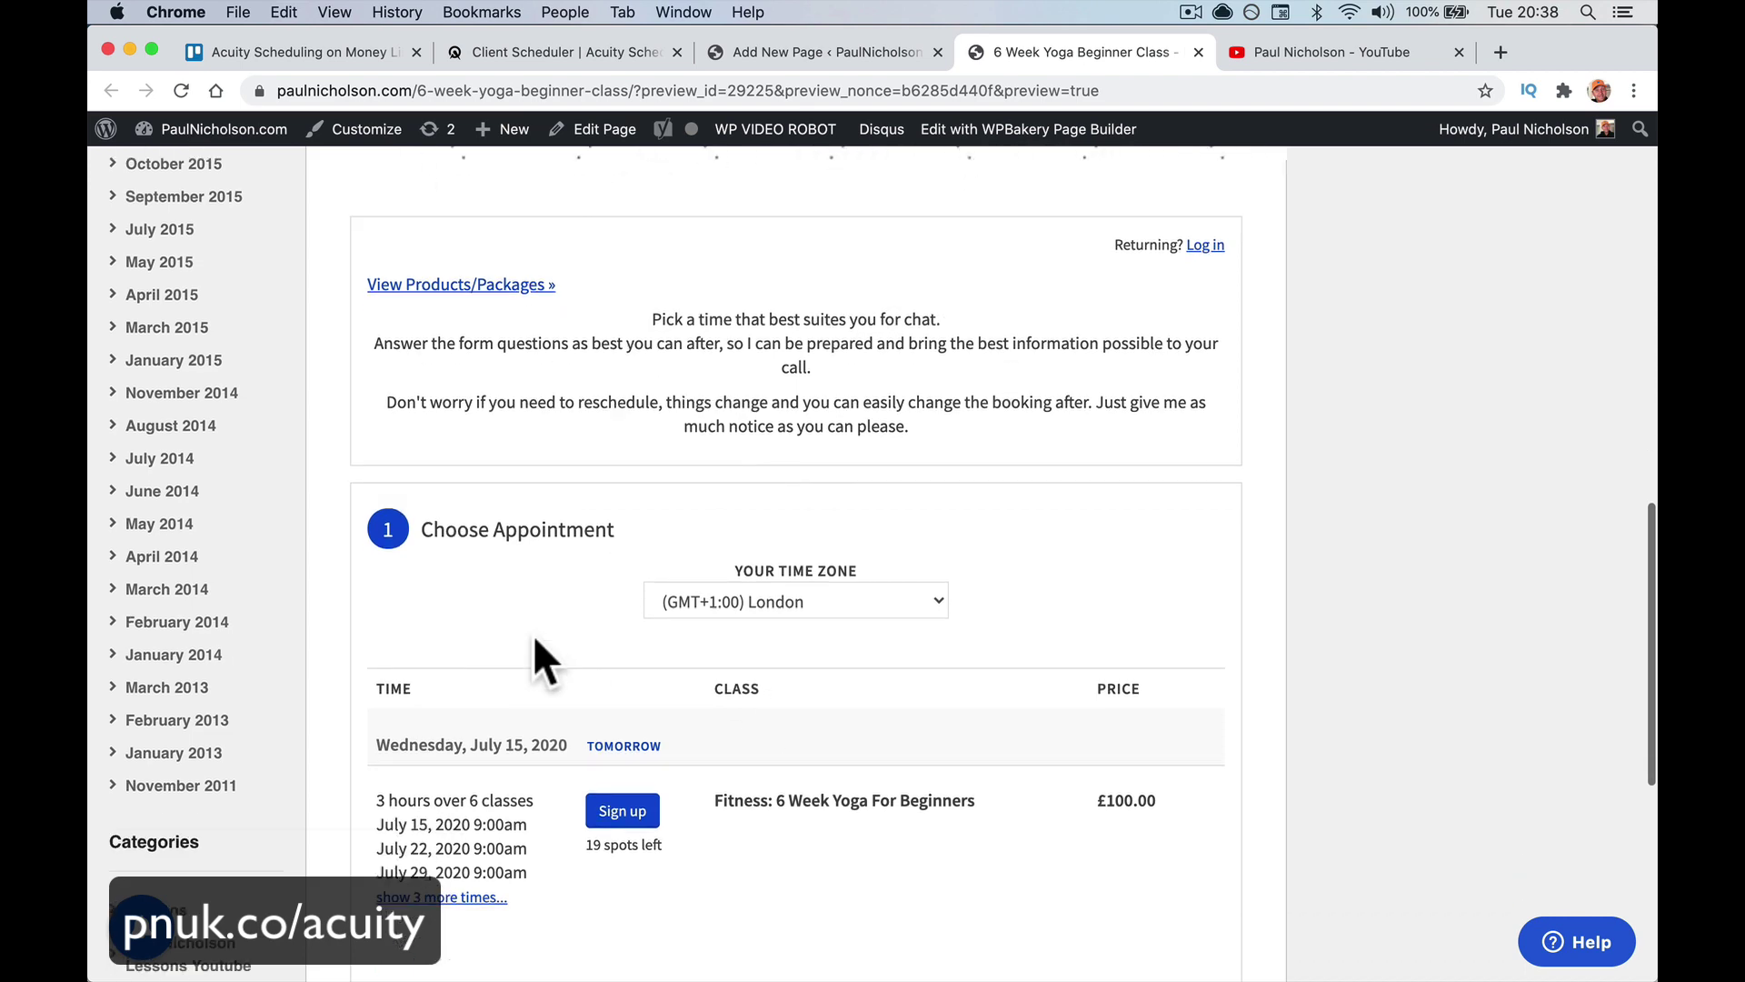
scroll(655, 845, down, 2)
scroll(629, 838, up, 15)
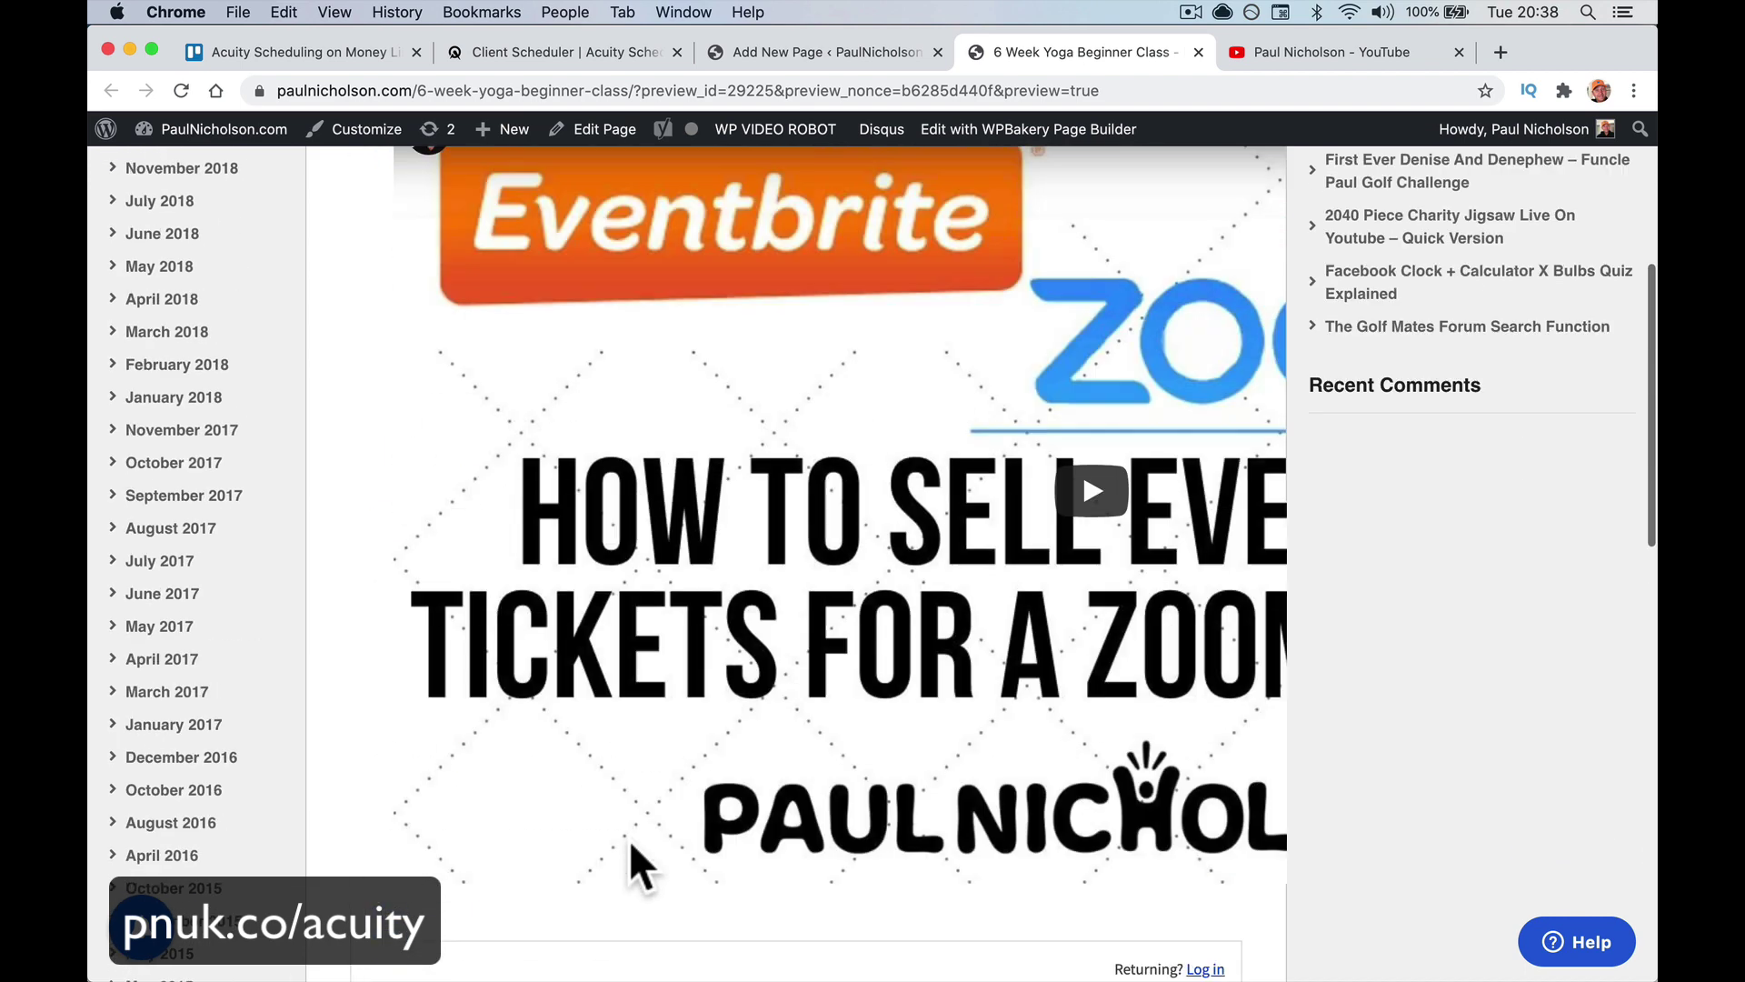
scroll(647, 245, up, 3)
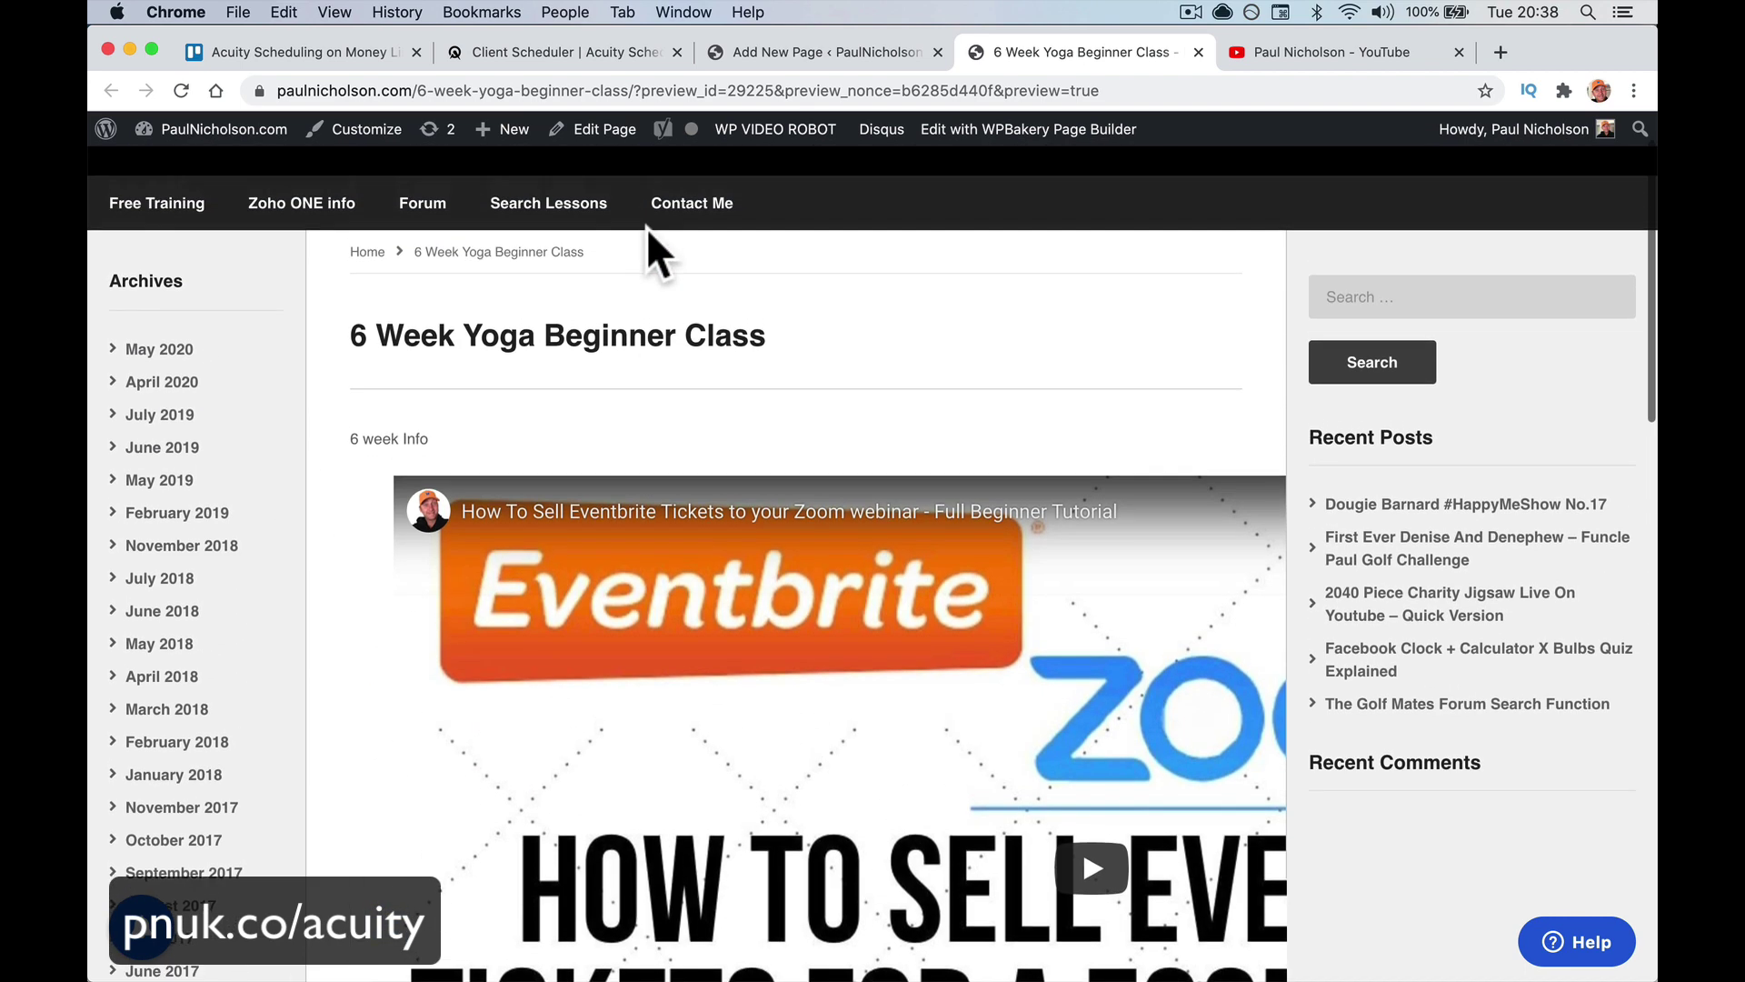
scroll(718, 627, down, 5)
scroll(727, 641, down, 10)
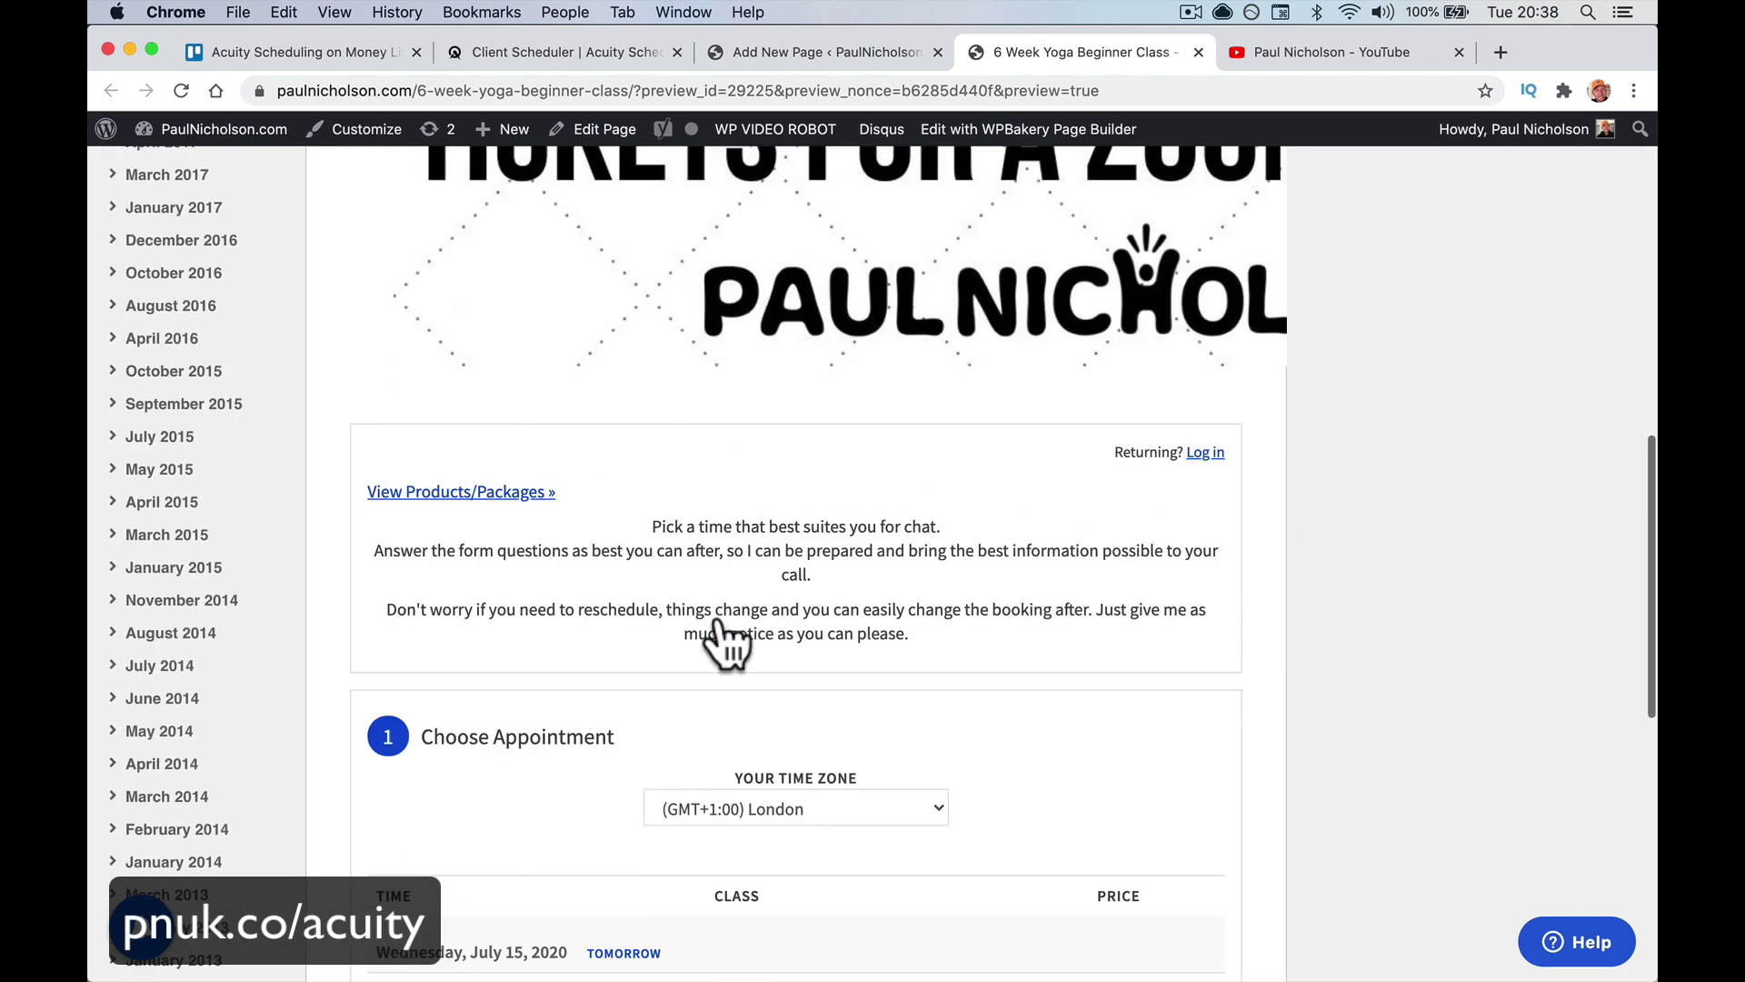
scroll(718, 627, down, 3)
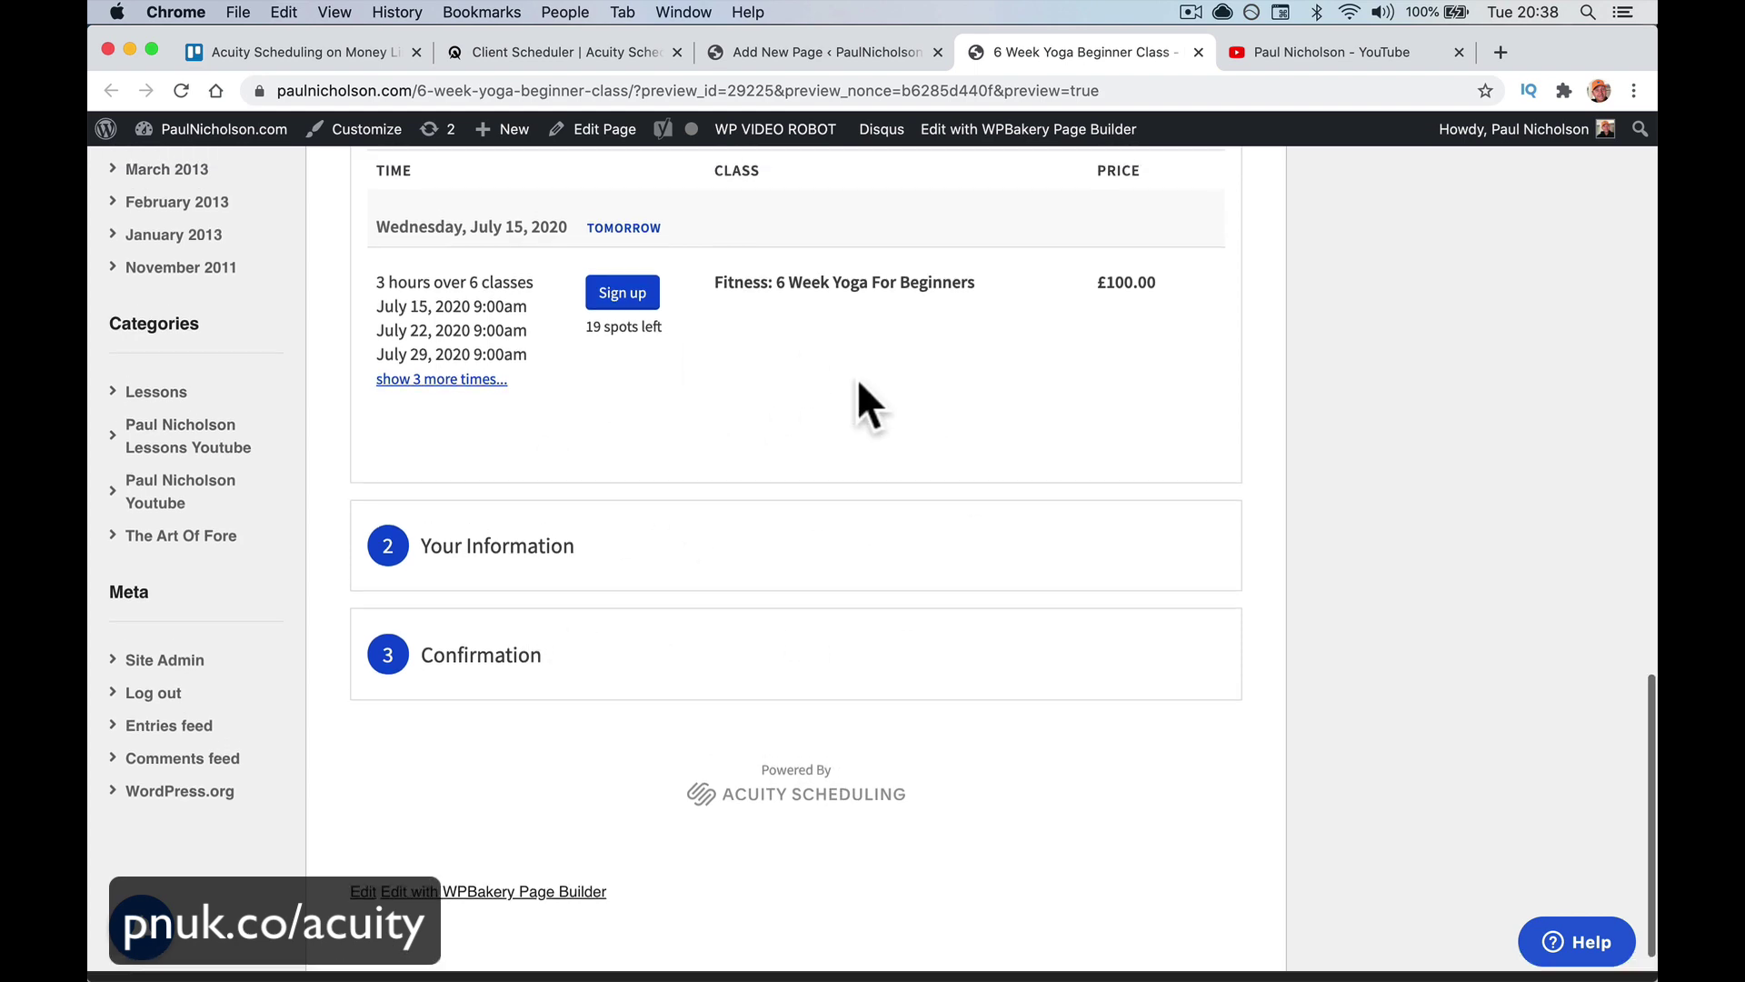
scroll(859, 378, up, 13)
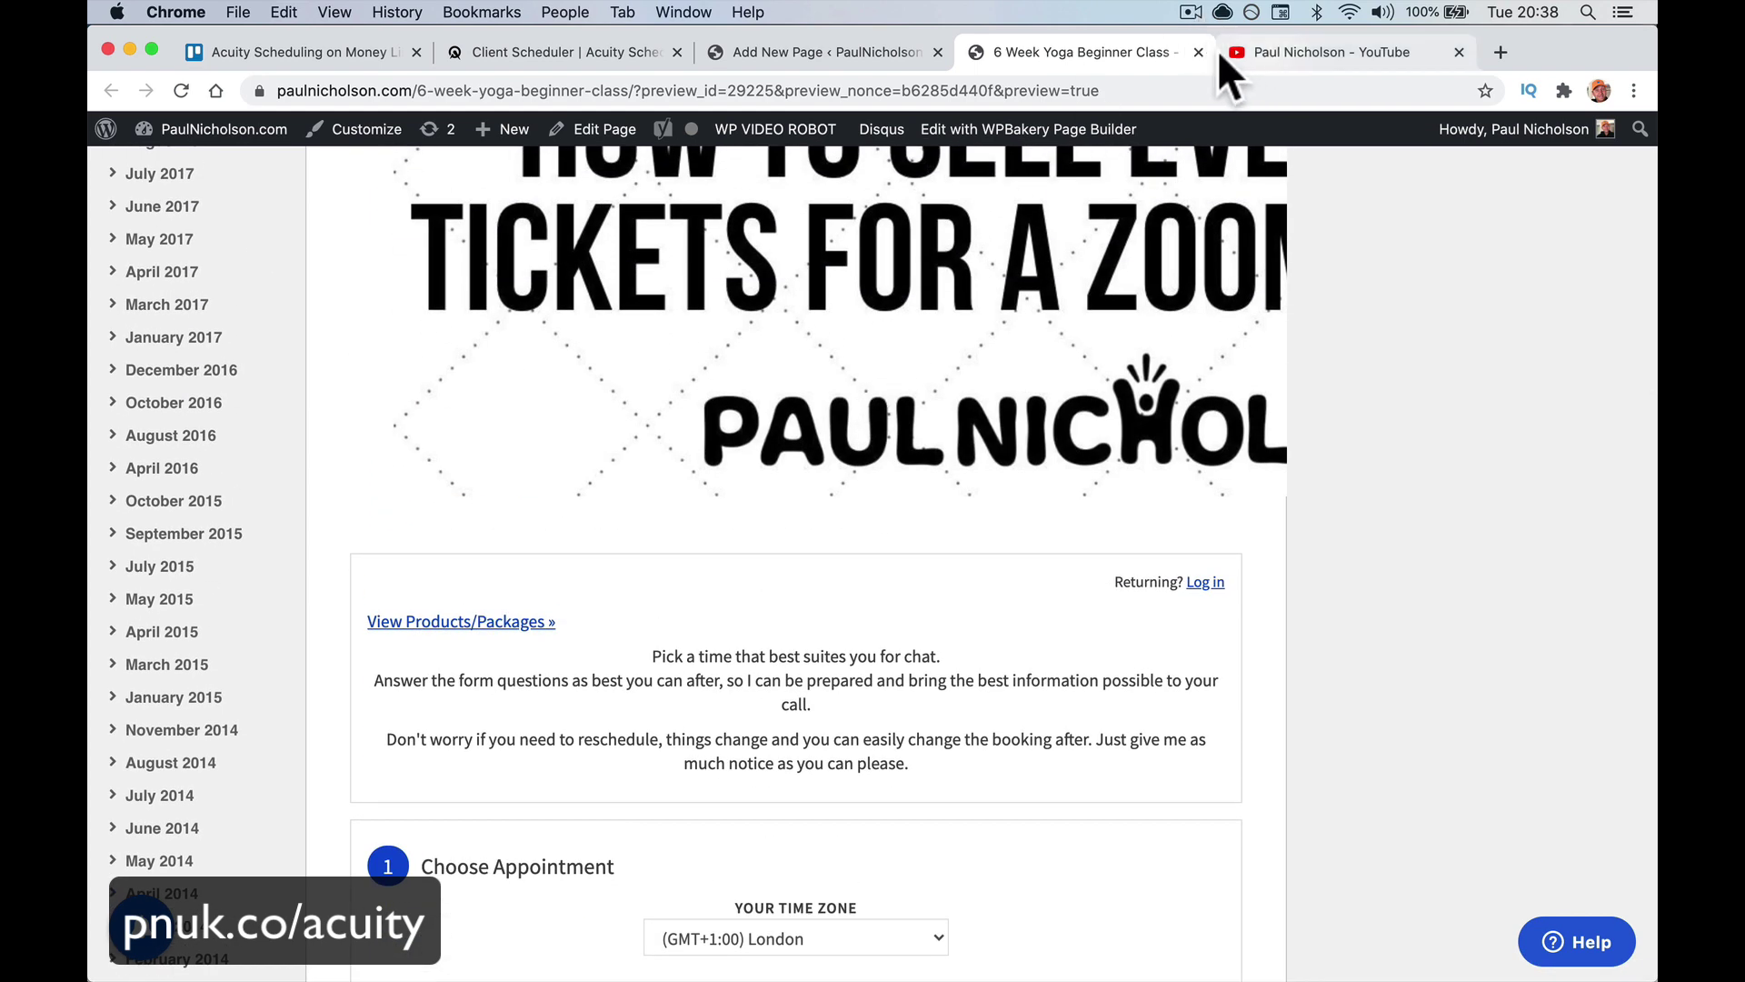
click(1198, 51)
Close the YouTube tab, delete the Custom HTML block, and retitle the page 'Appointment Schedule'
click(1198, 51)
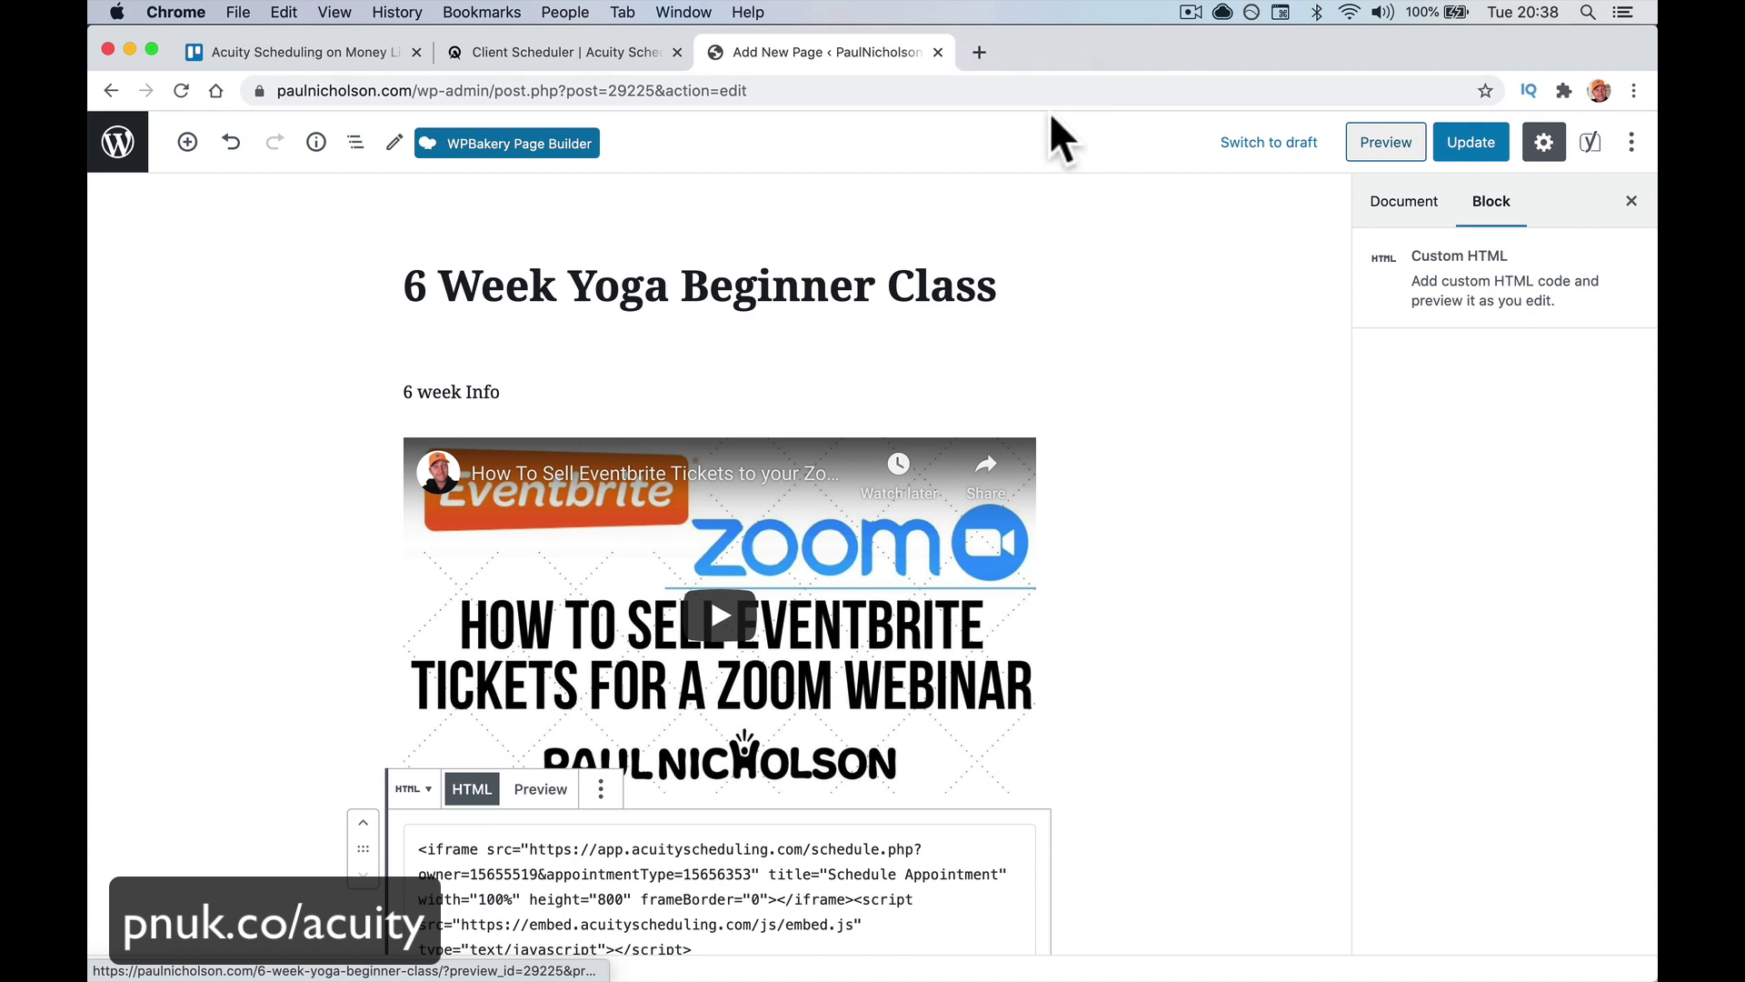
click(602, 789)
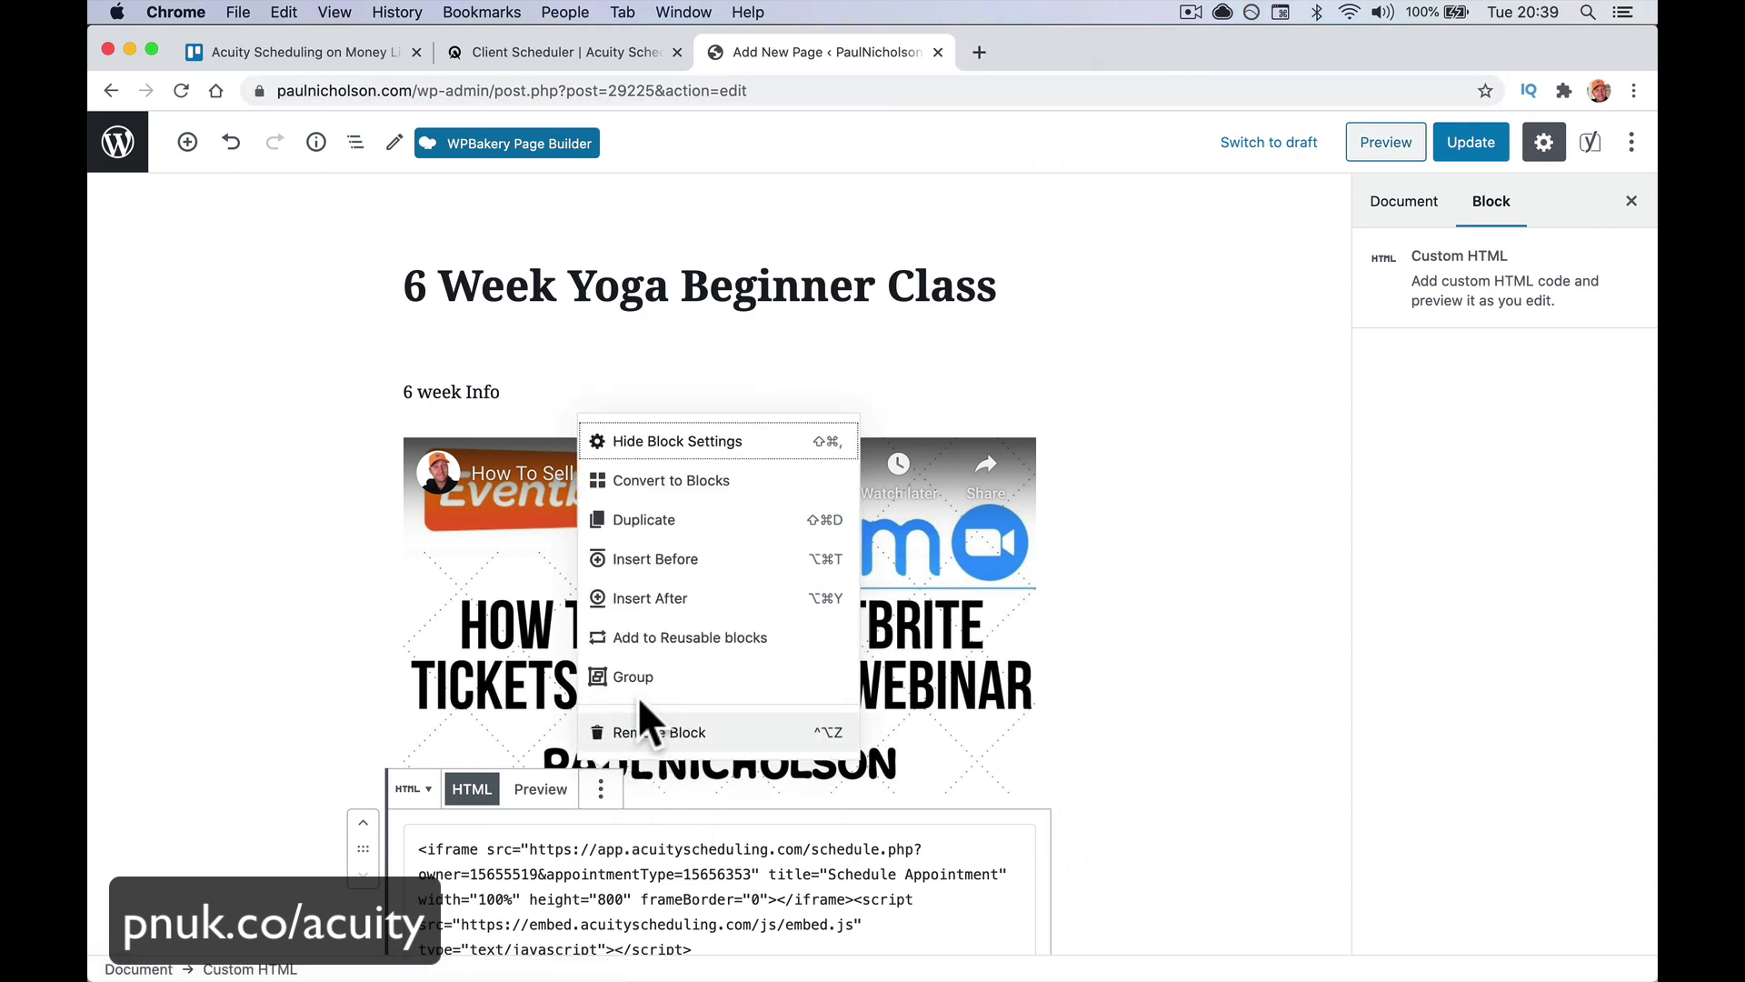
click(647, 733)
click(575, 391)
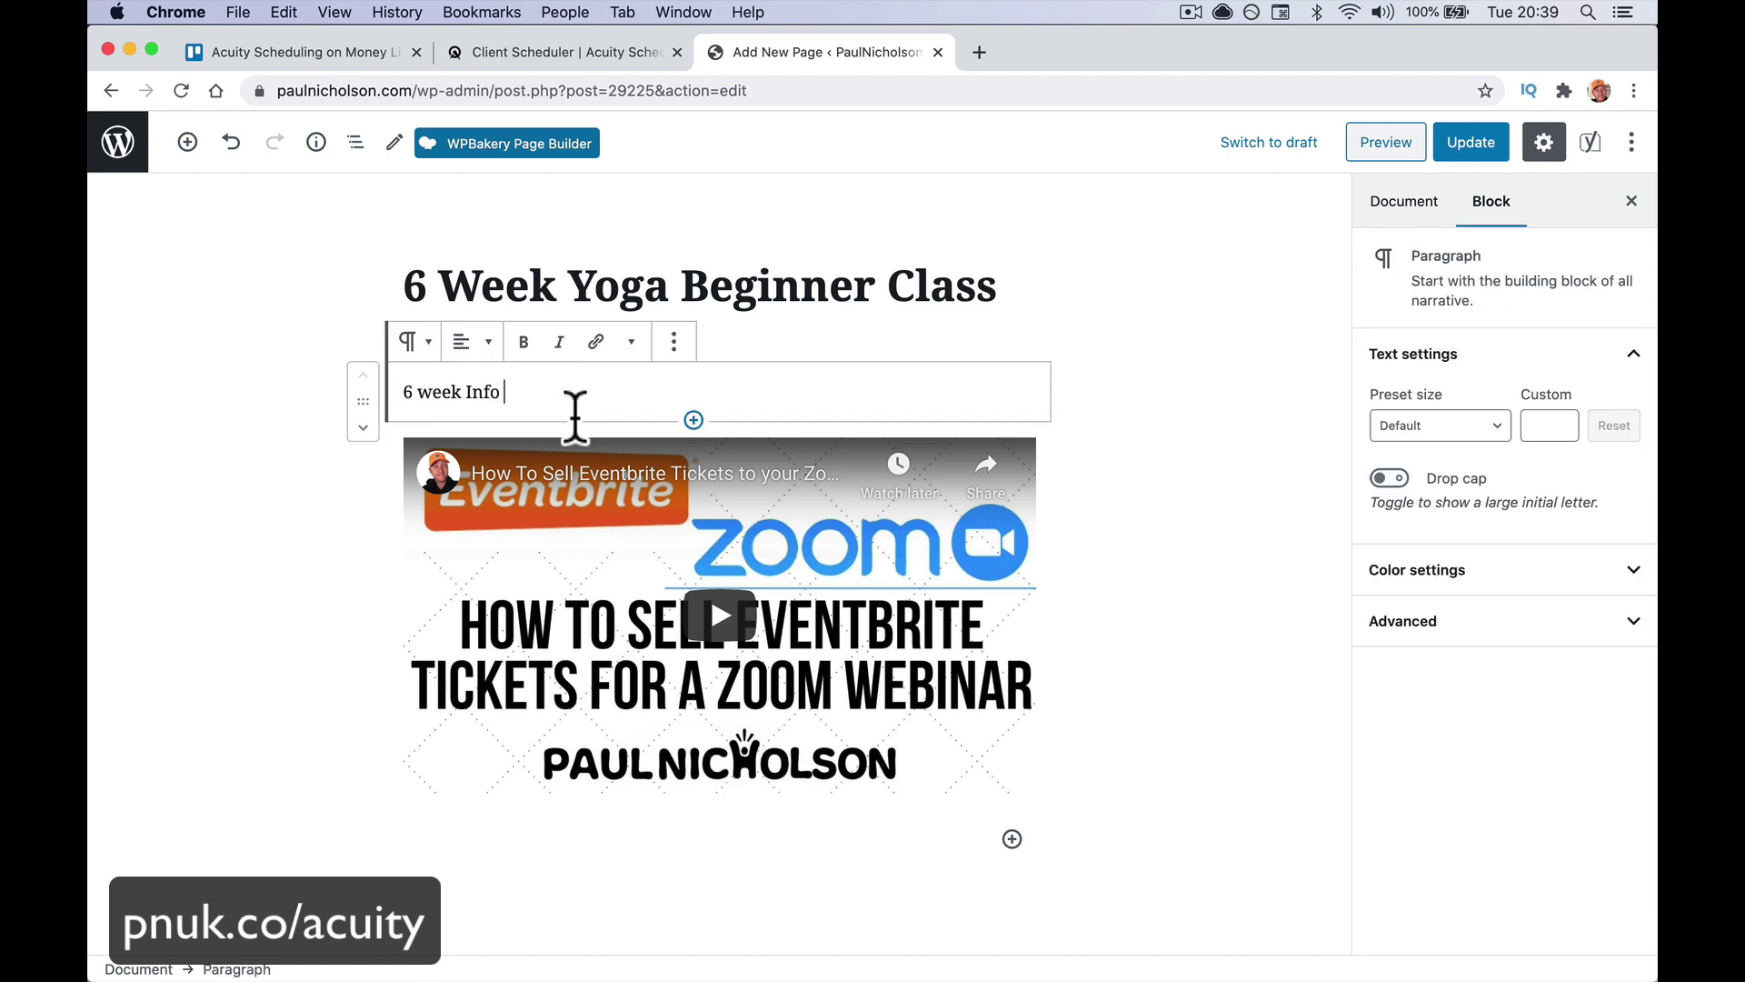
triple_click(757, 302)
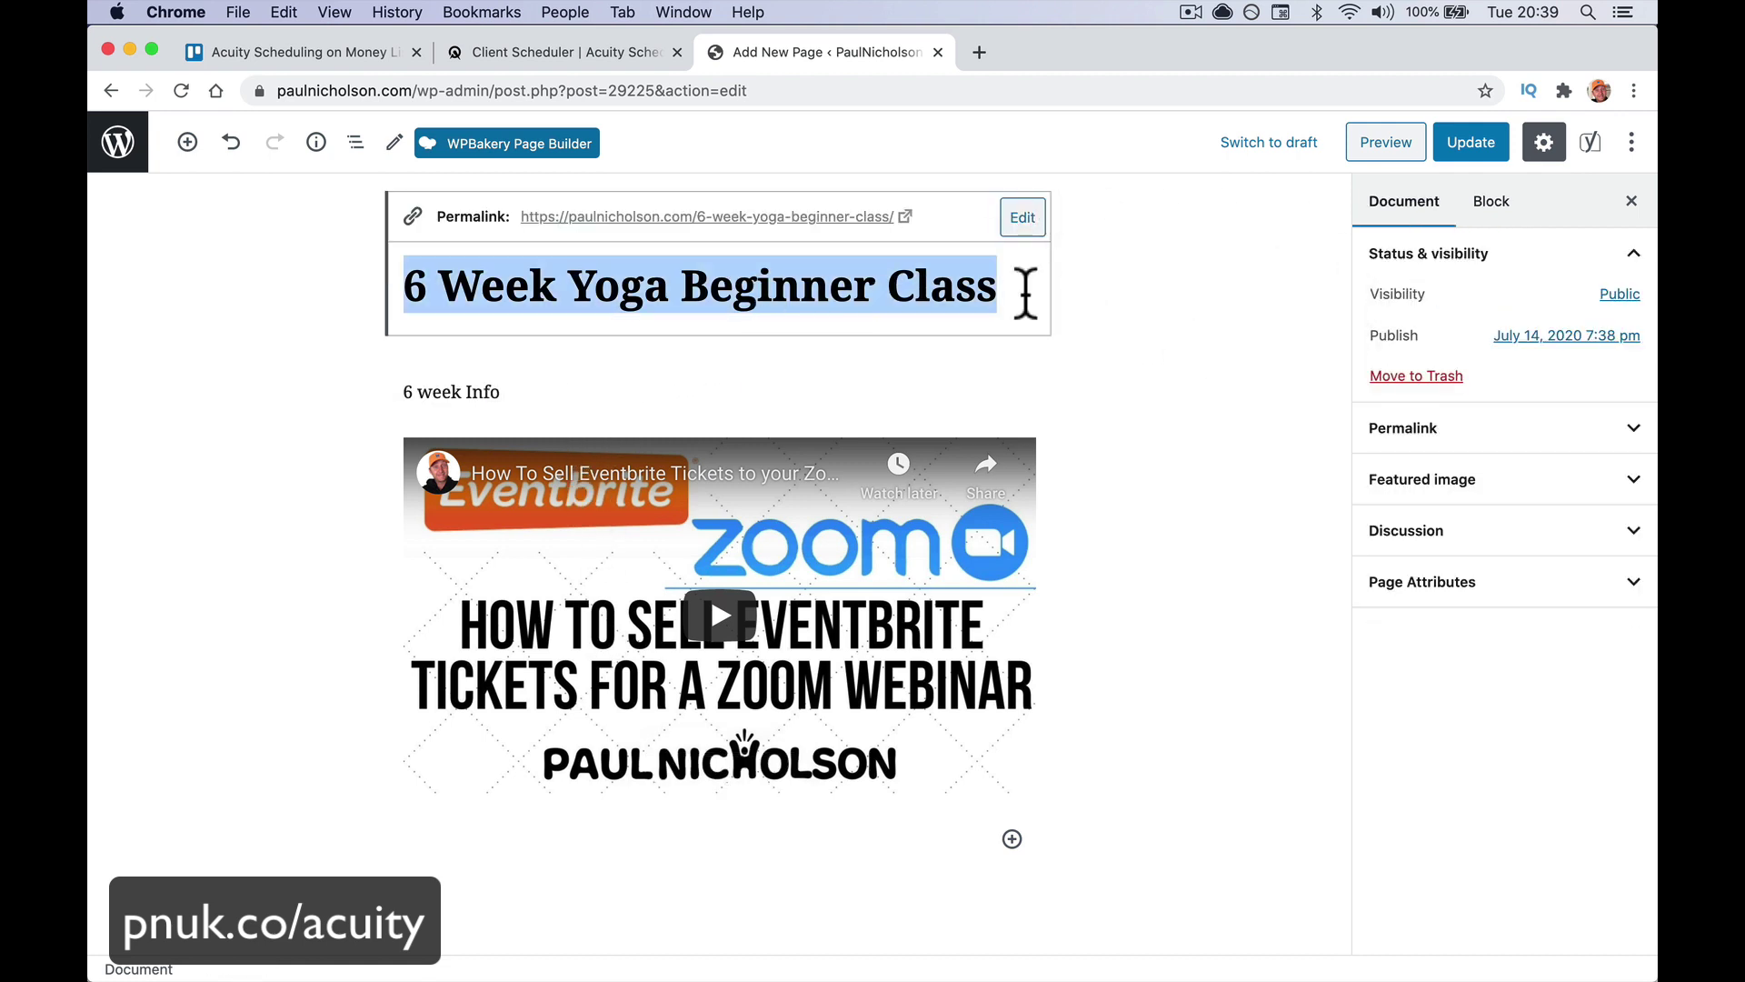
text(Appointment)
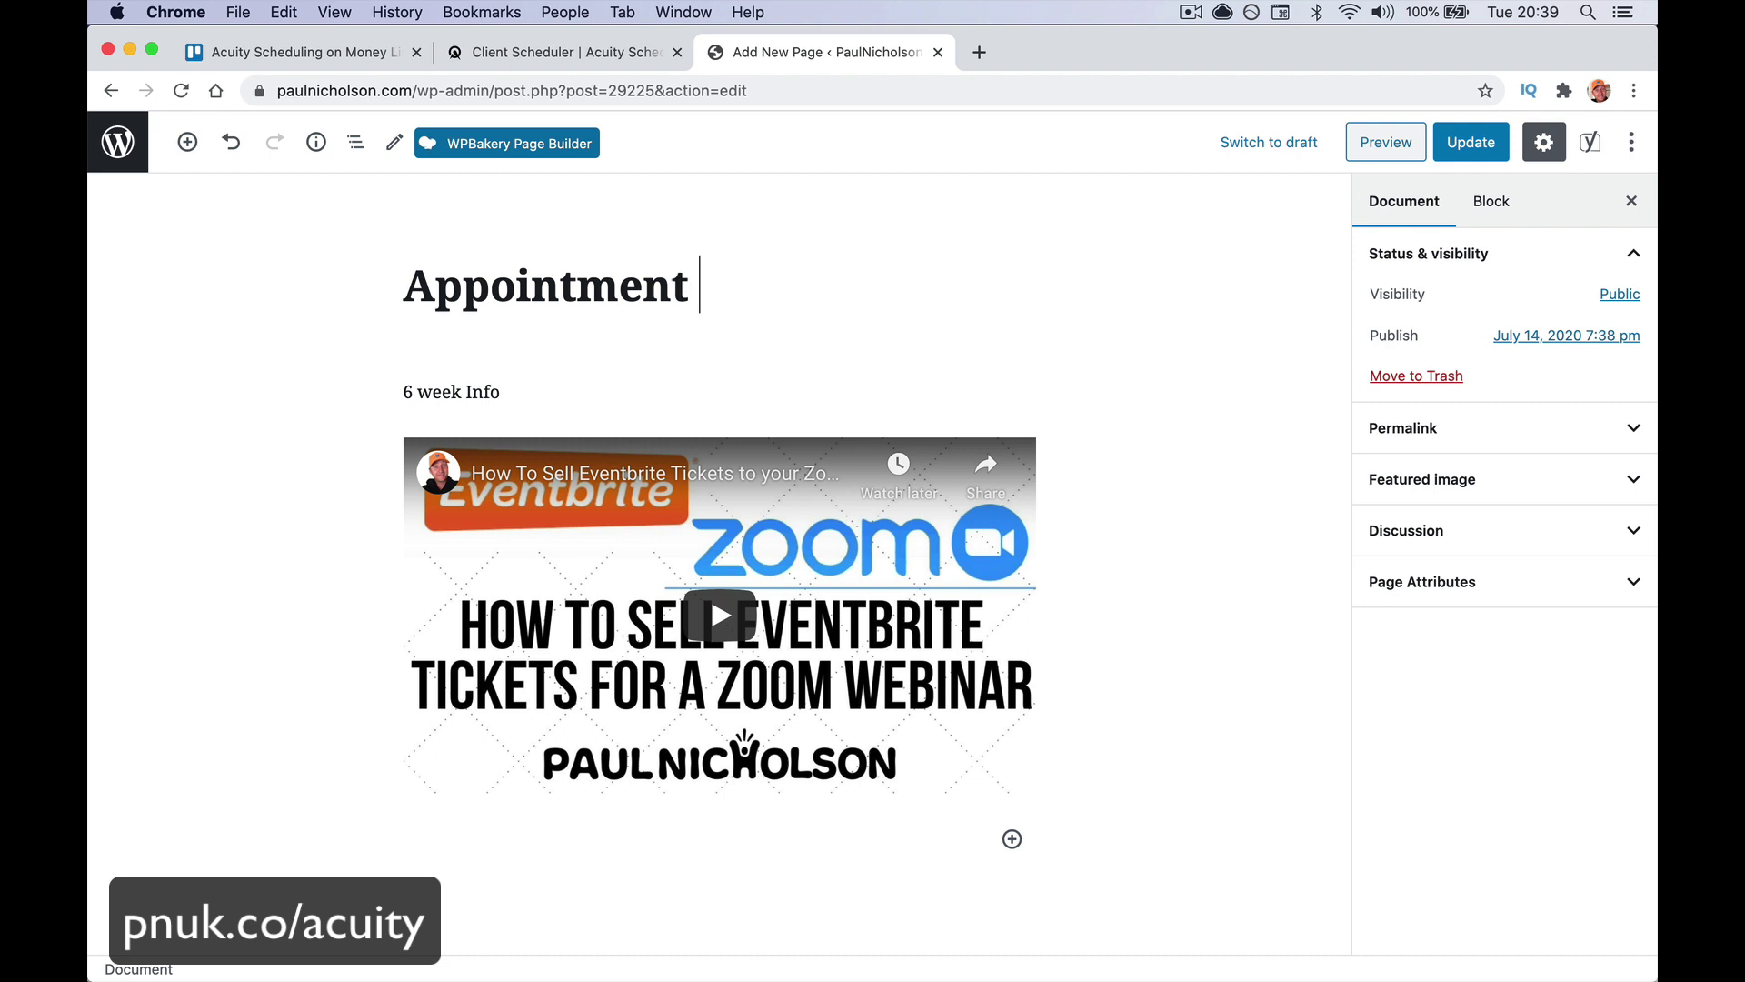
text( Schedul)
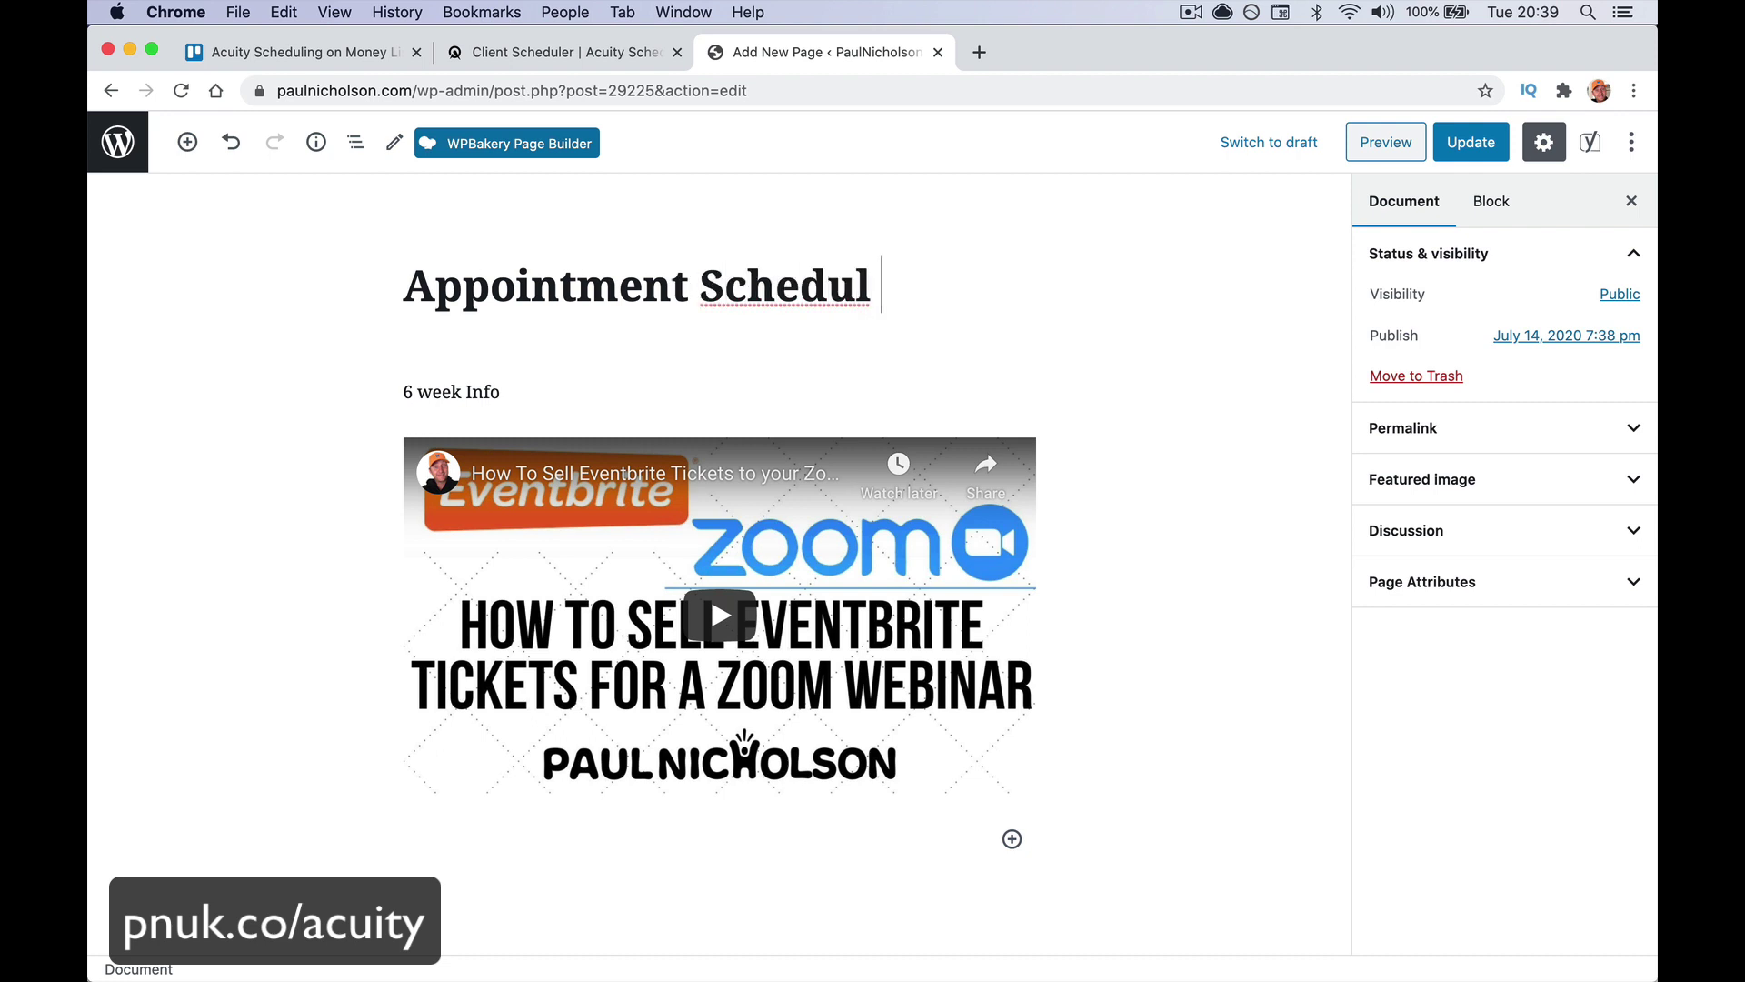
text(e)
Remove the '6 week Info' paragraph and the embedded YouTube video blocks
click(680, 389)
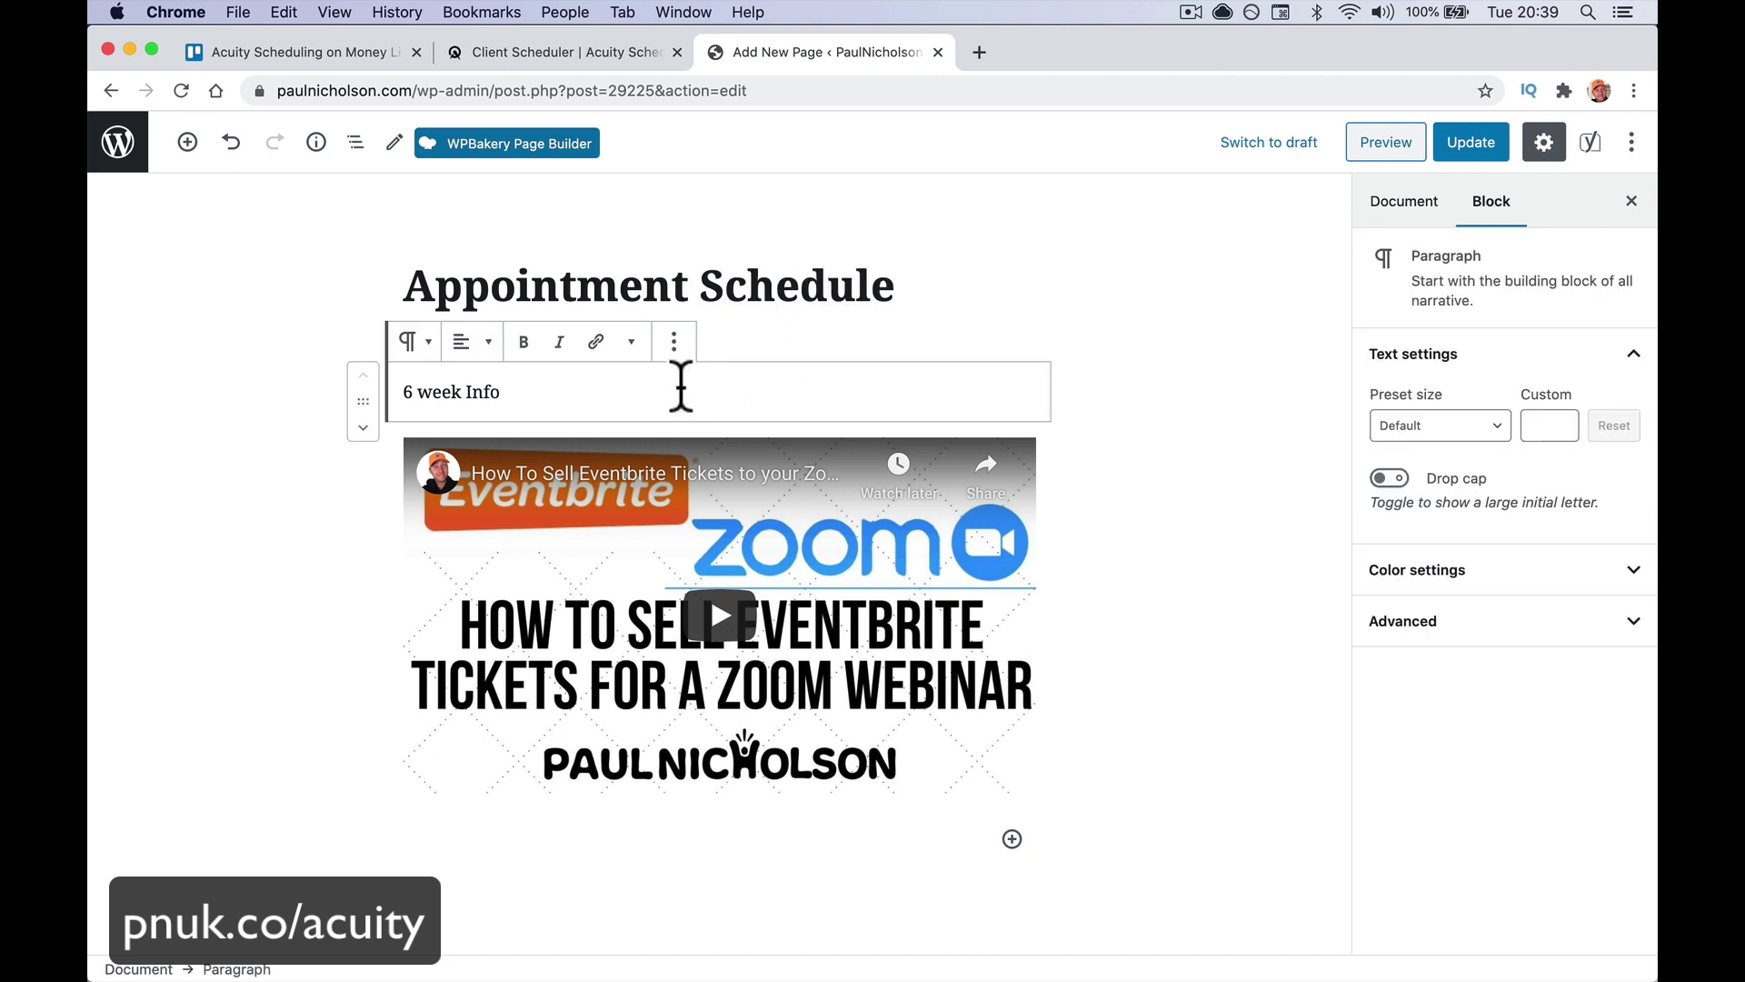
click(674, 342)
click(712, 691)
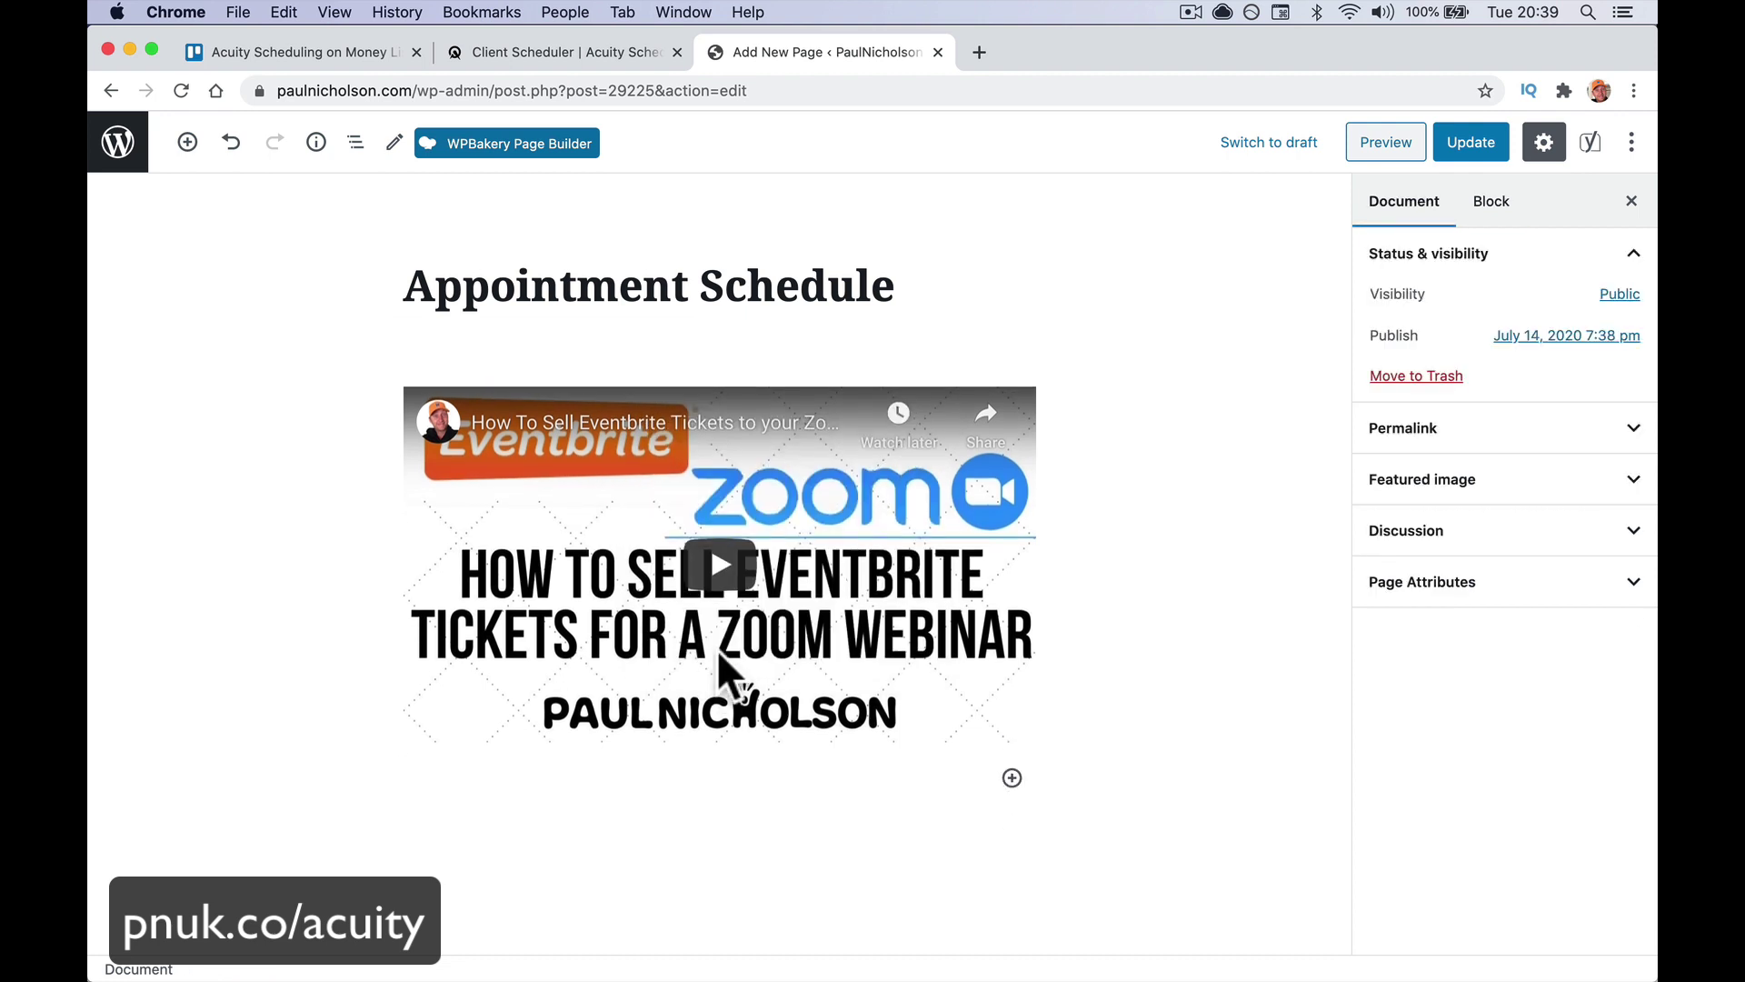
click(1045, 575)
click(570, 342)
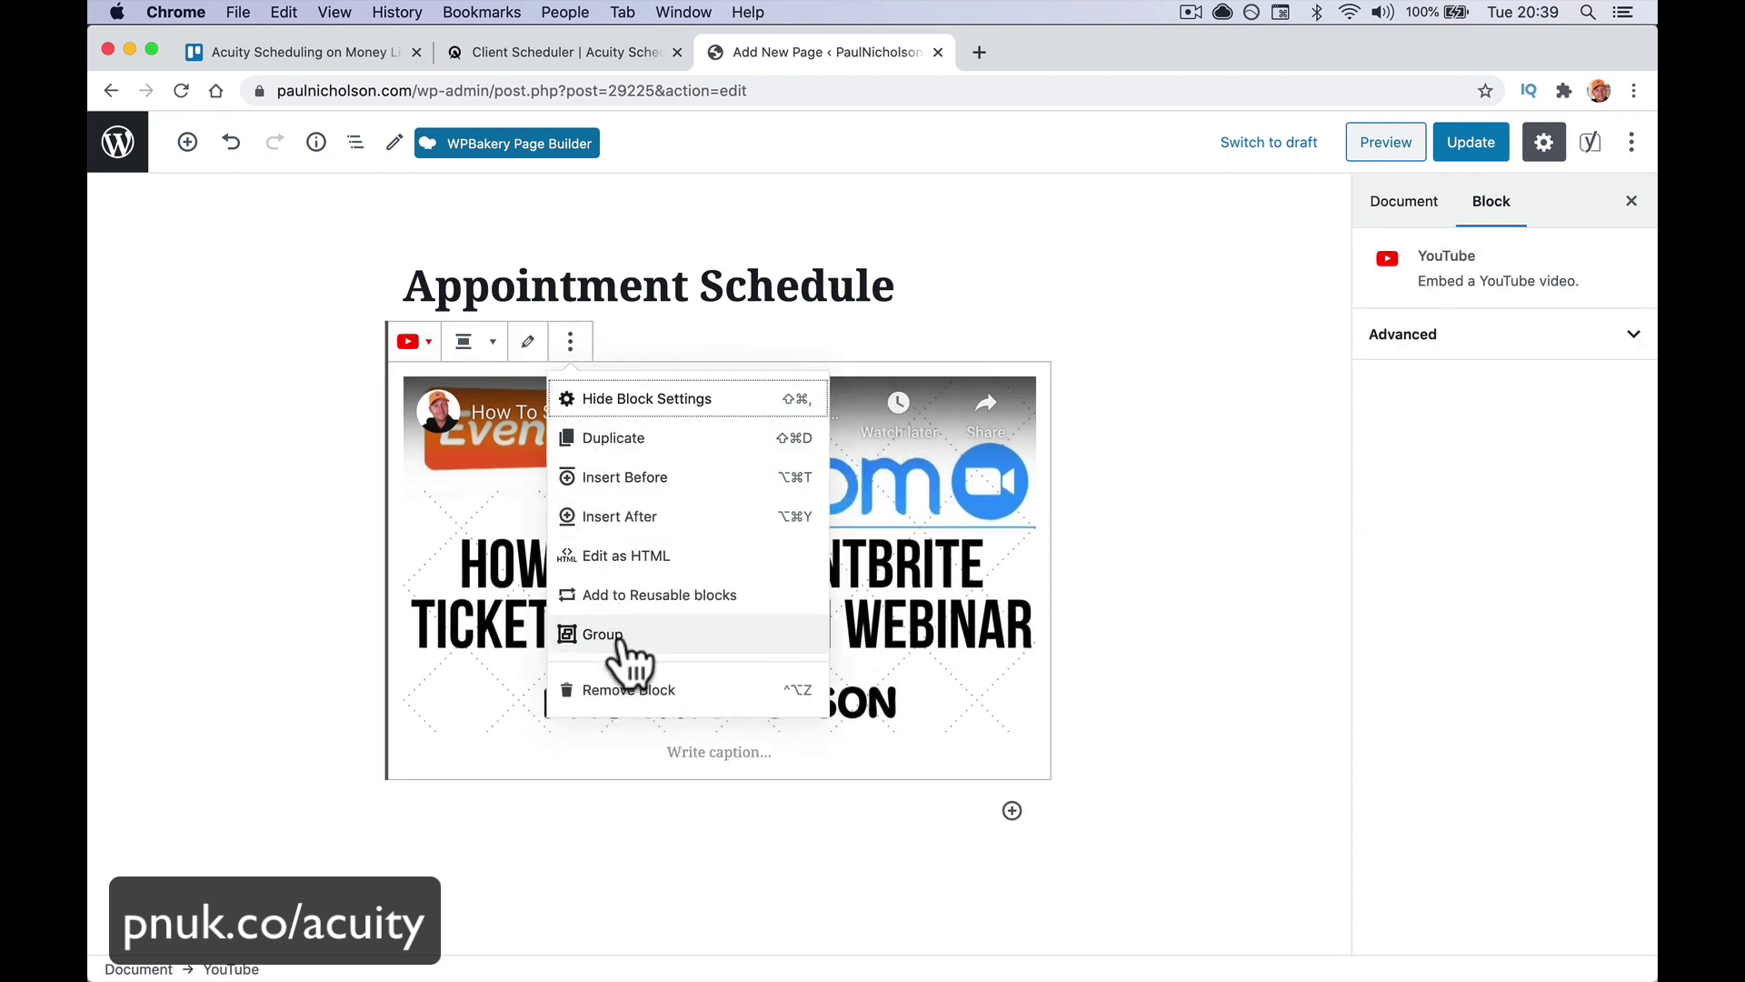
click(618, 688)
Copy Acuity's embed code for the General Scheduling Page
click(616, 56)
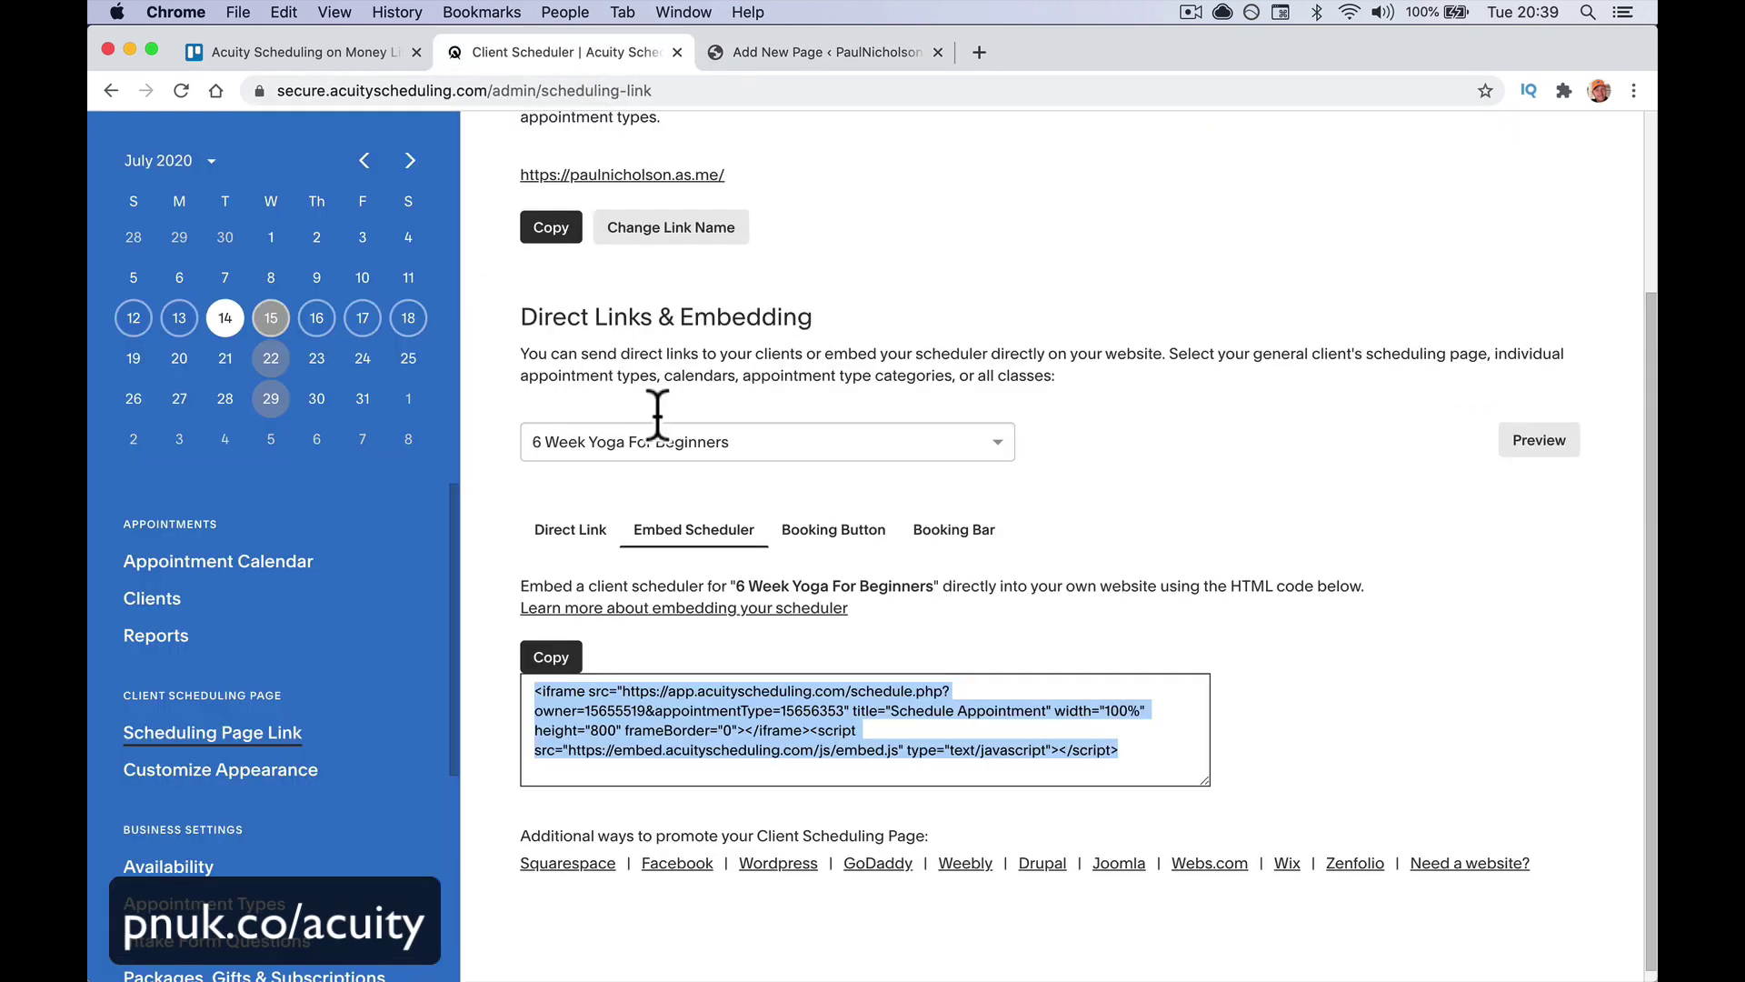
click(677, 436)
click(673, 480)
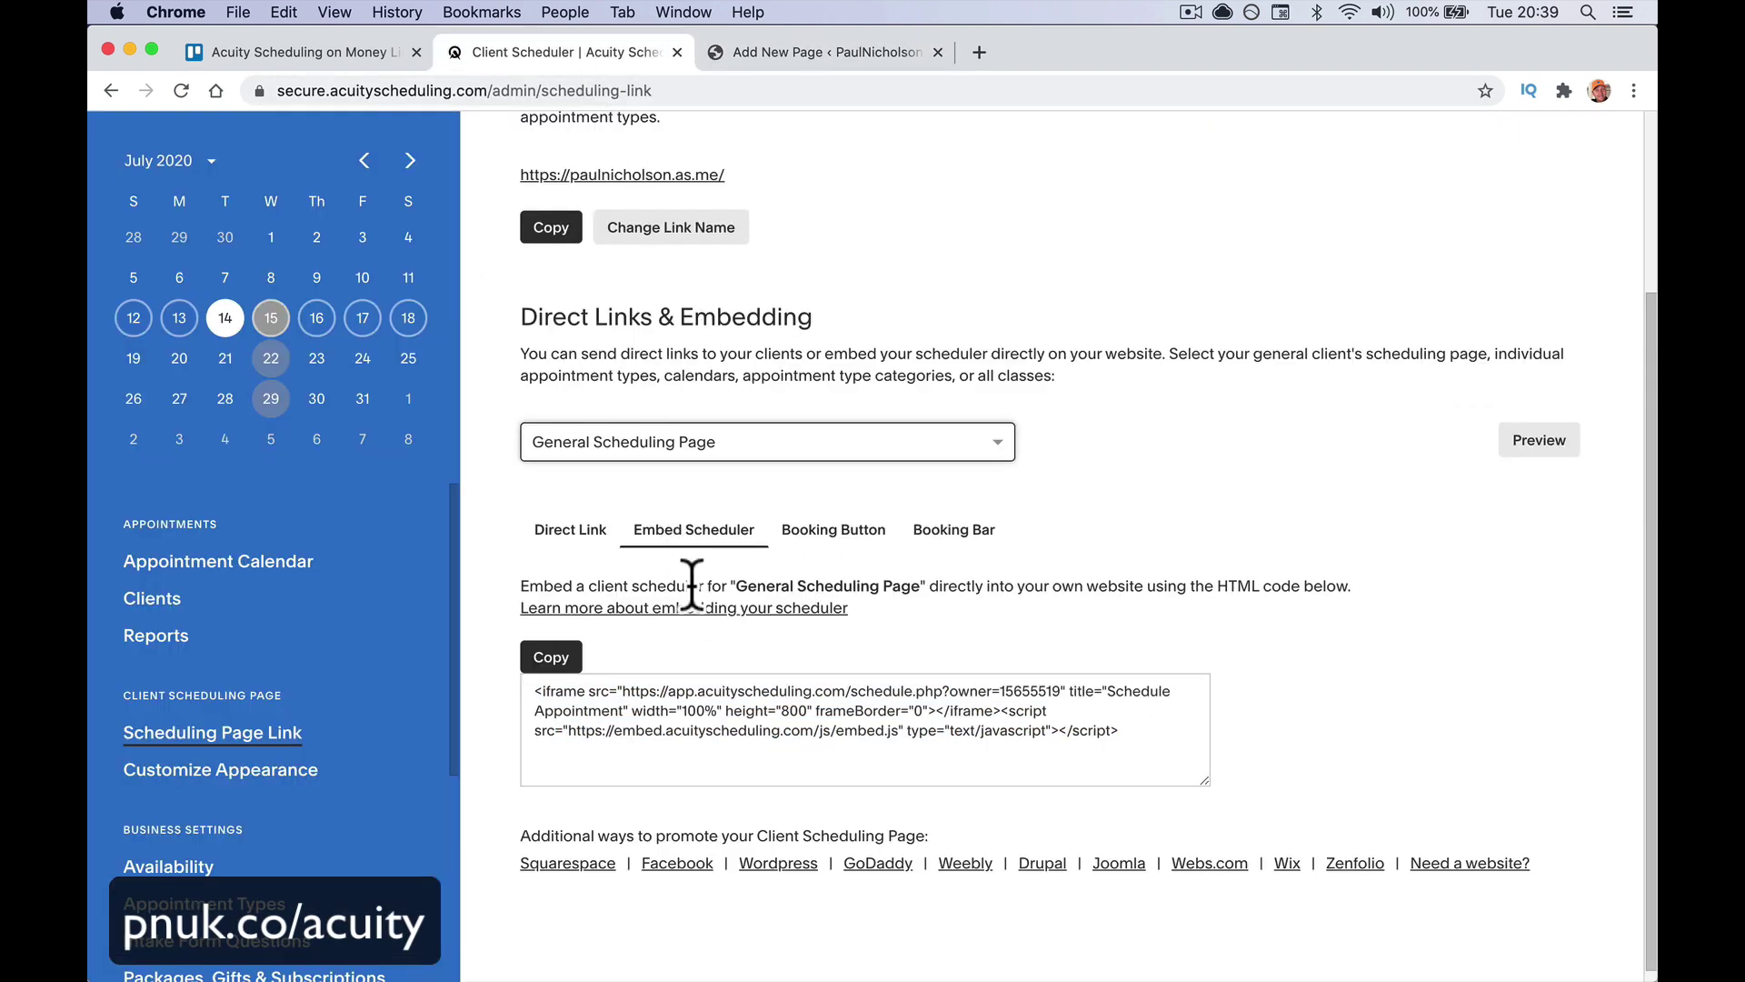
click(554, 659)
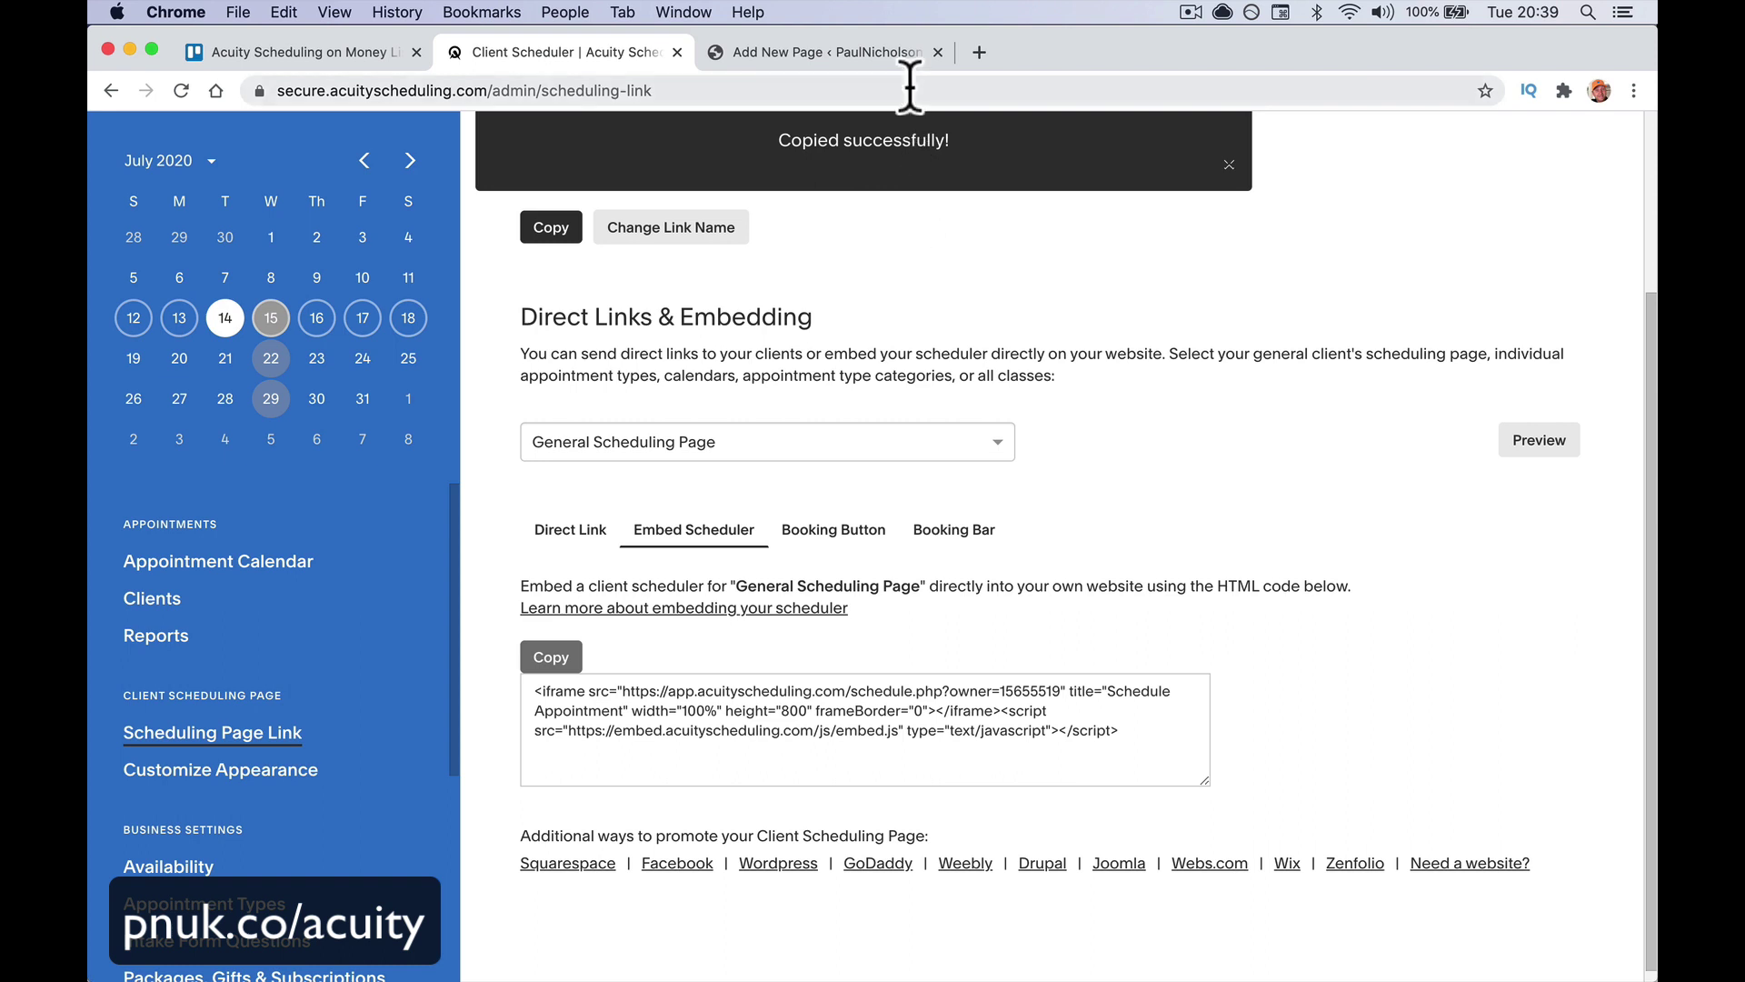
click(845, 53)
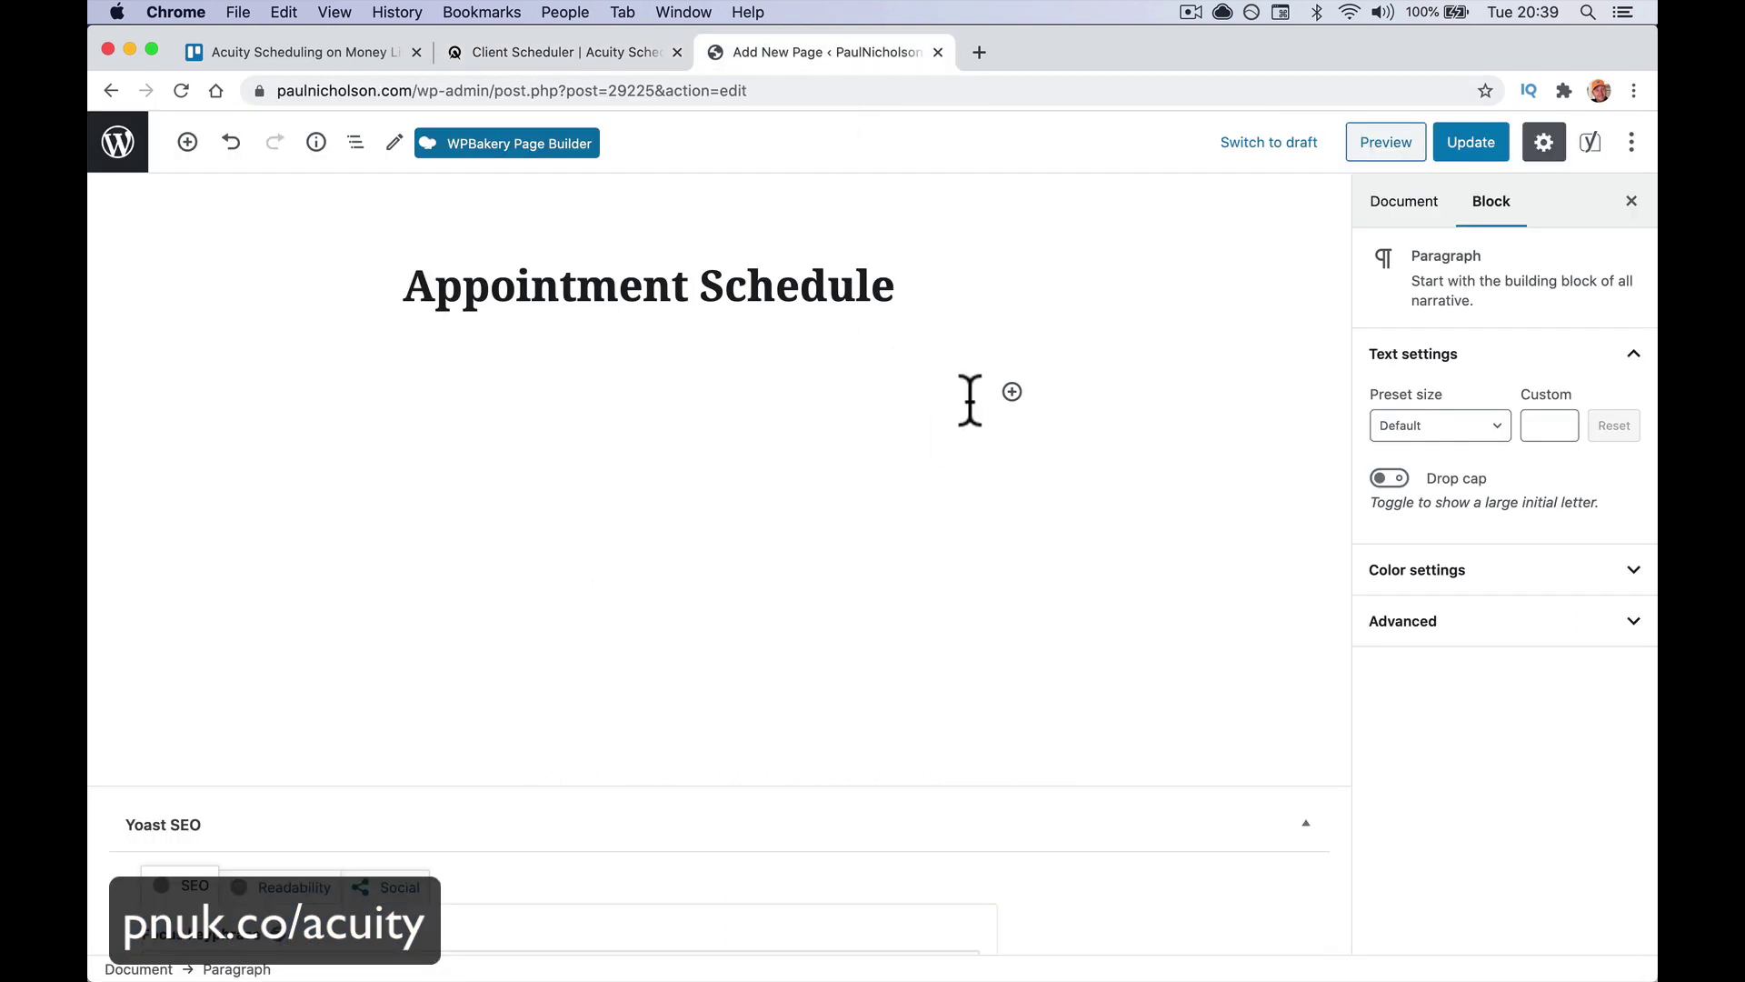
Insert a Custom HTML block on the WordPress page and paste the embed code
click(1011, 392)
text(htt)
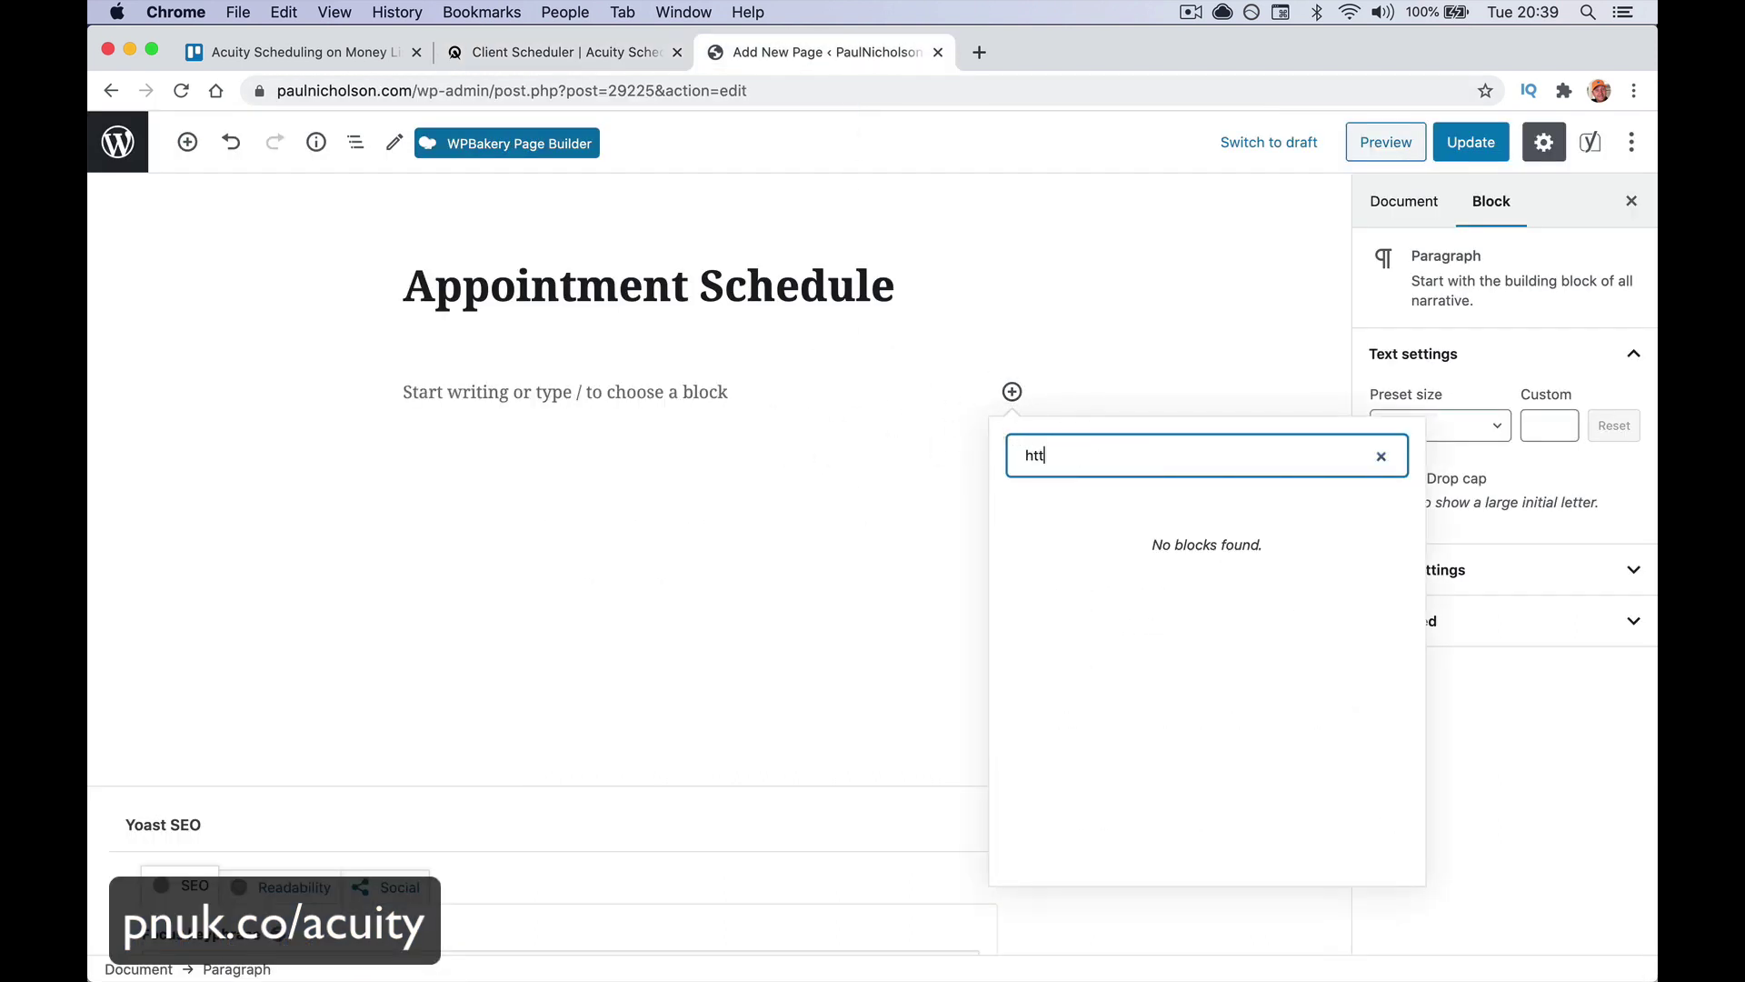
text(m)
key(BackSpace)
key(BackSpace)
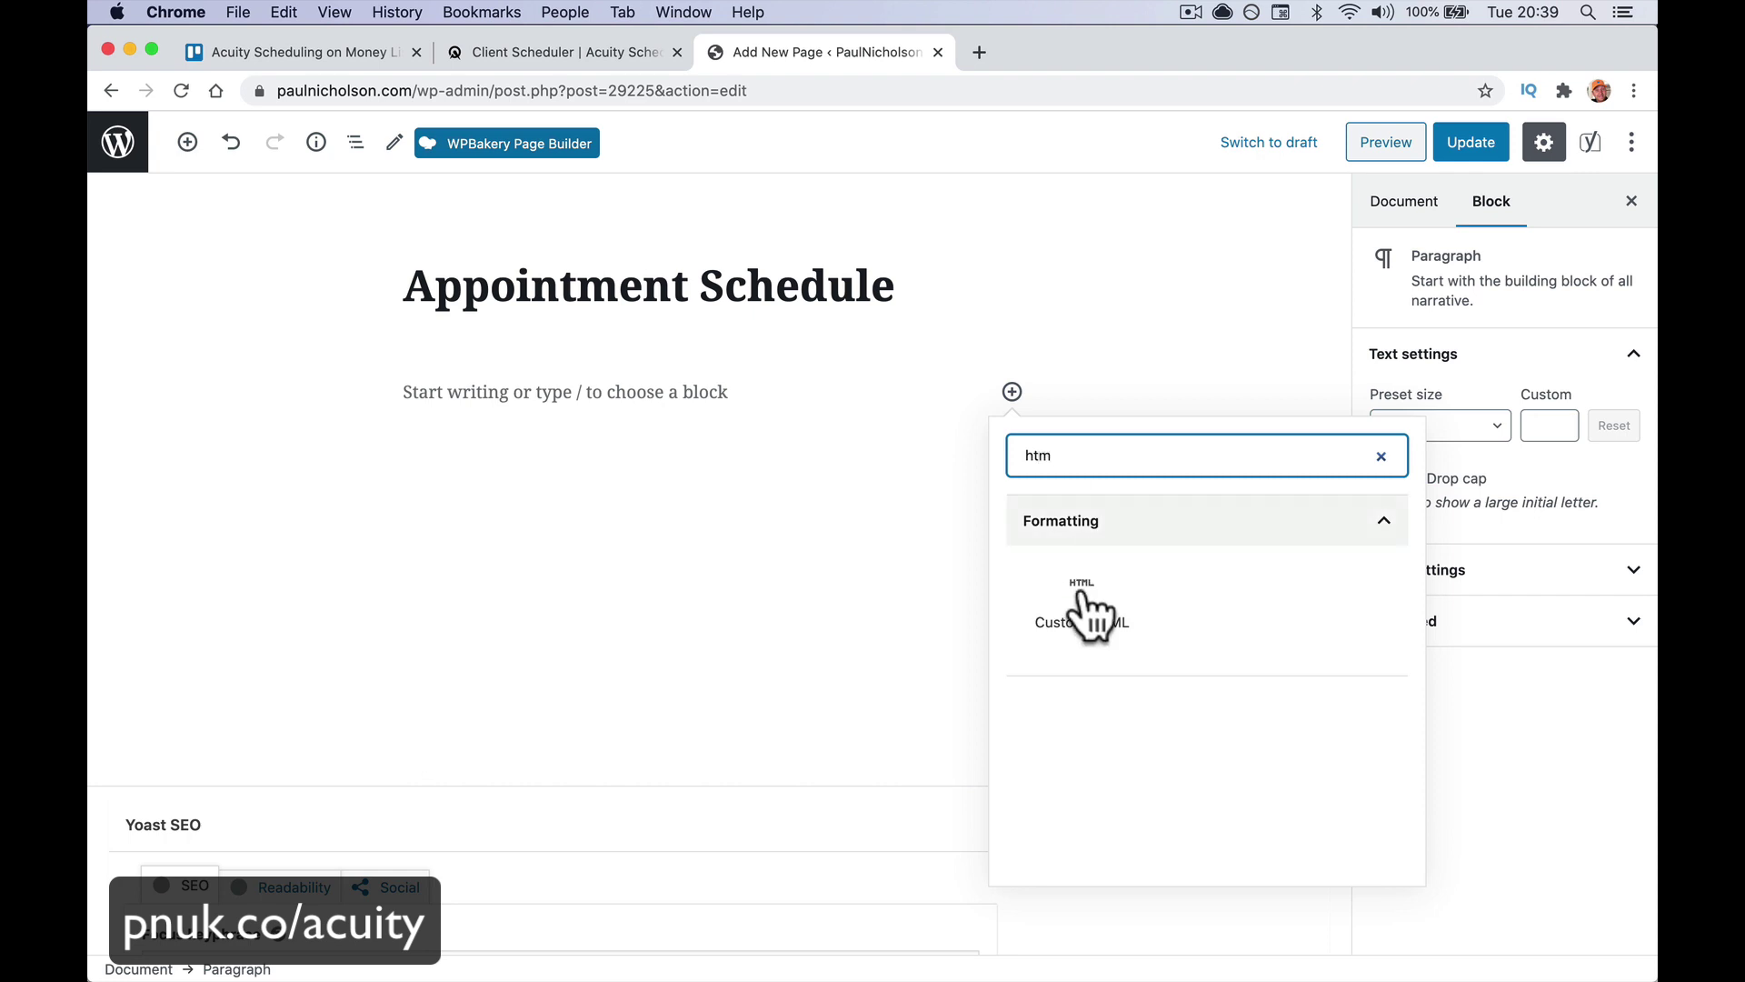
click(1086, 605)
key(super+v)
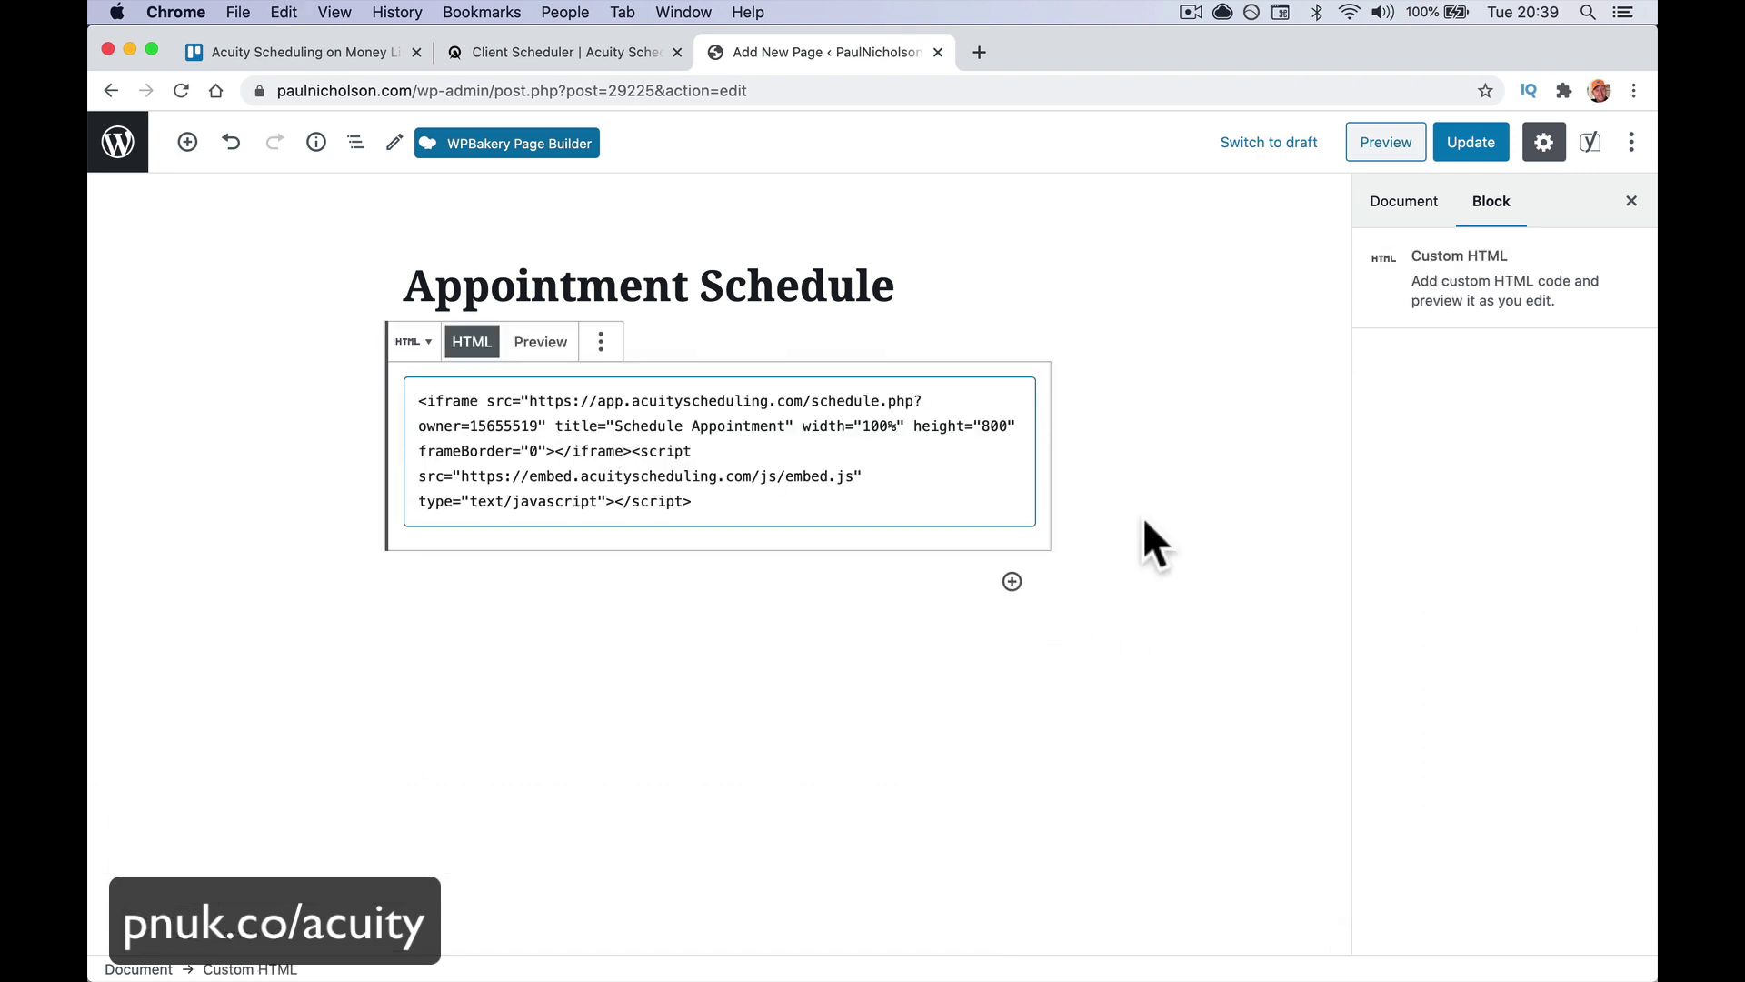
click(1487, 229)
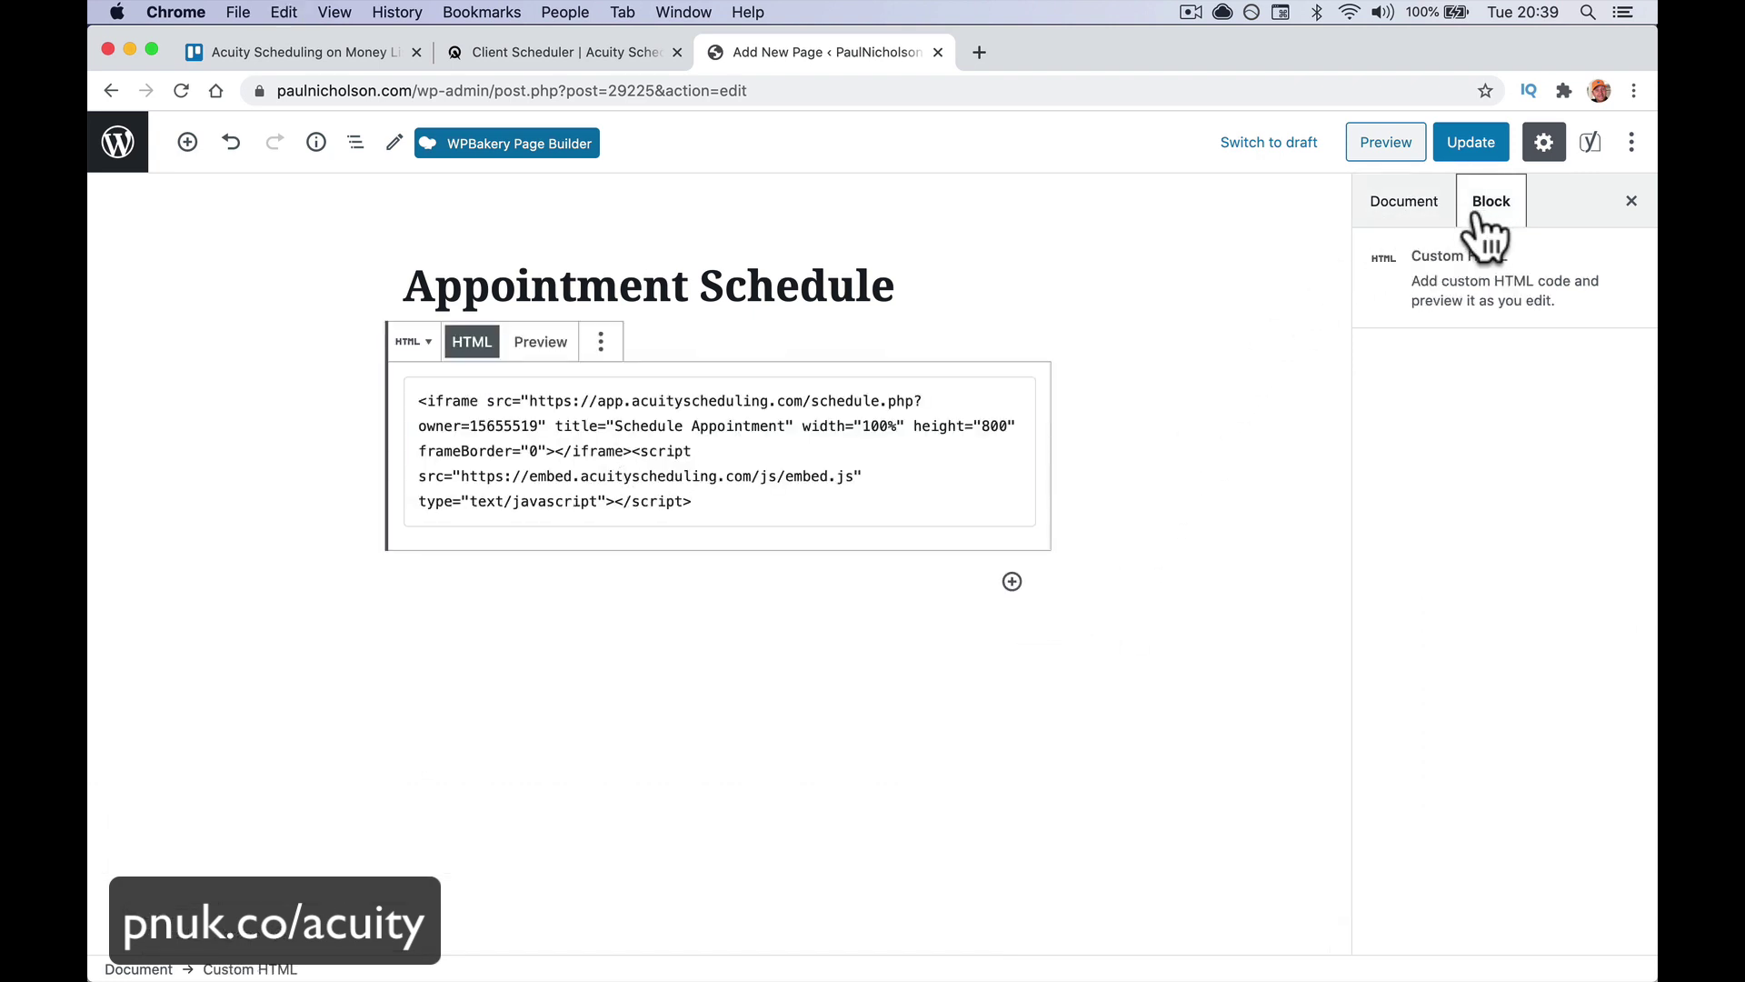
click(1404, 202)
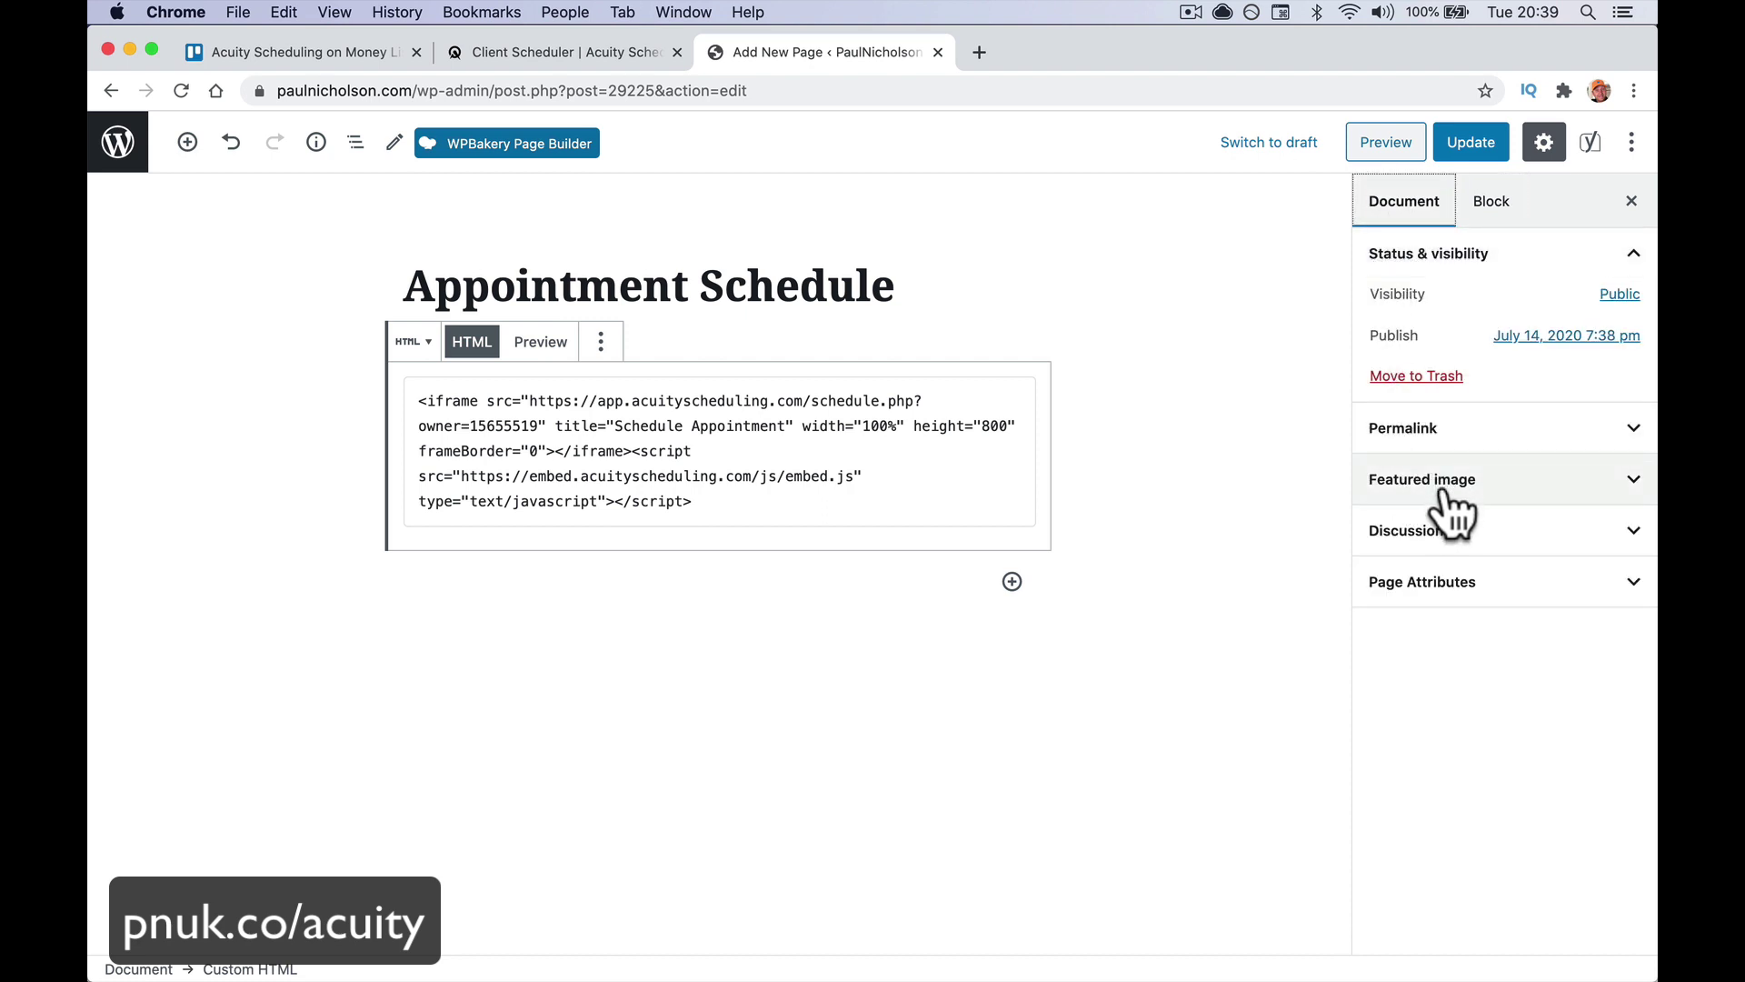
Keep the page on the Default template with no parent page, and update it
click(1452, 582)
click(1459, 653)
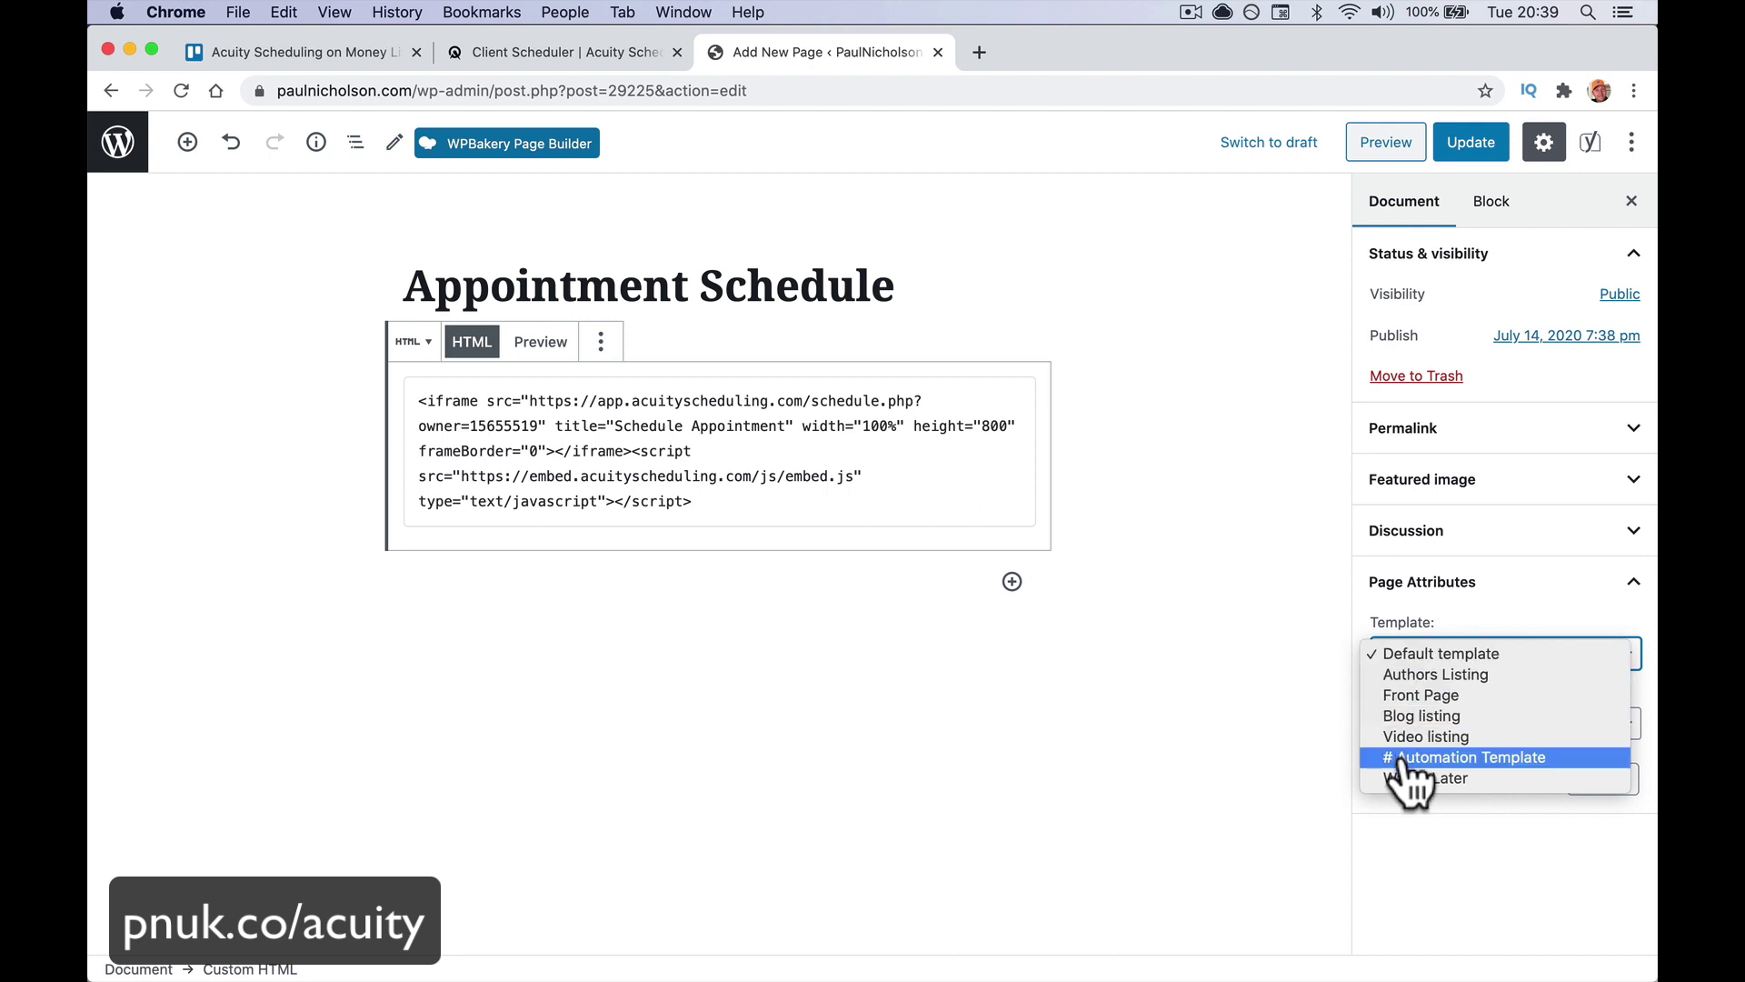
click(1414, 864)
click(1453, 735)
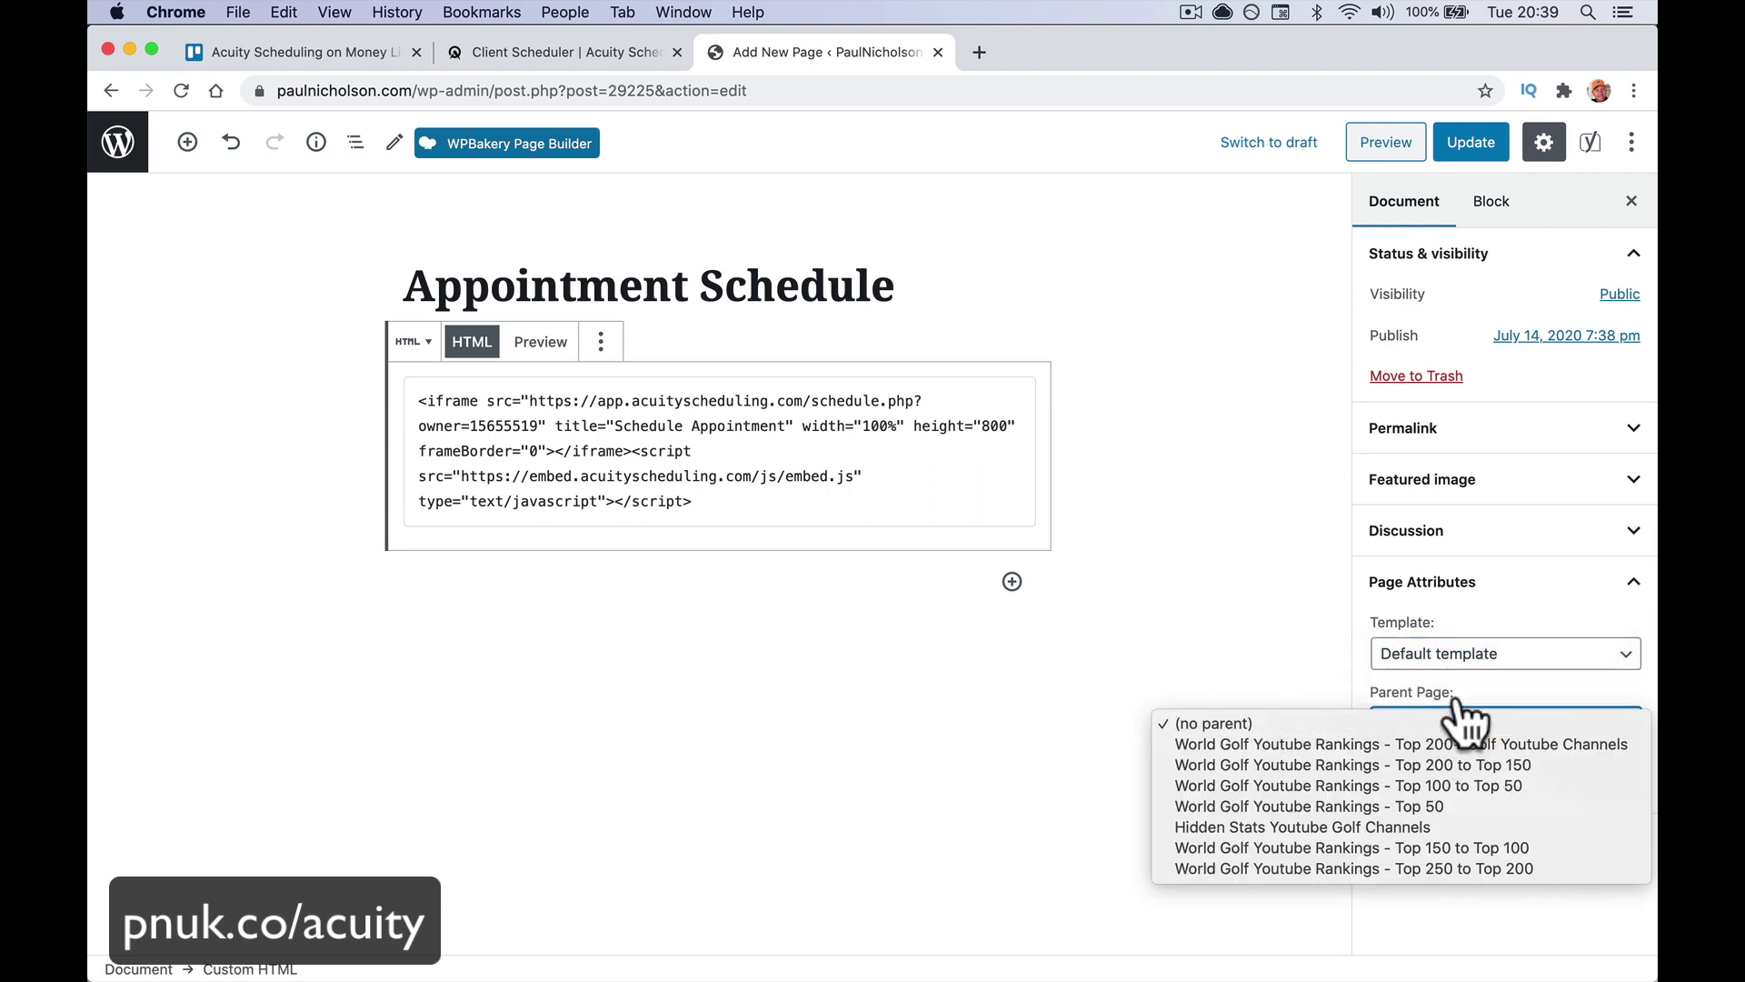
click(1454, 709)
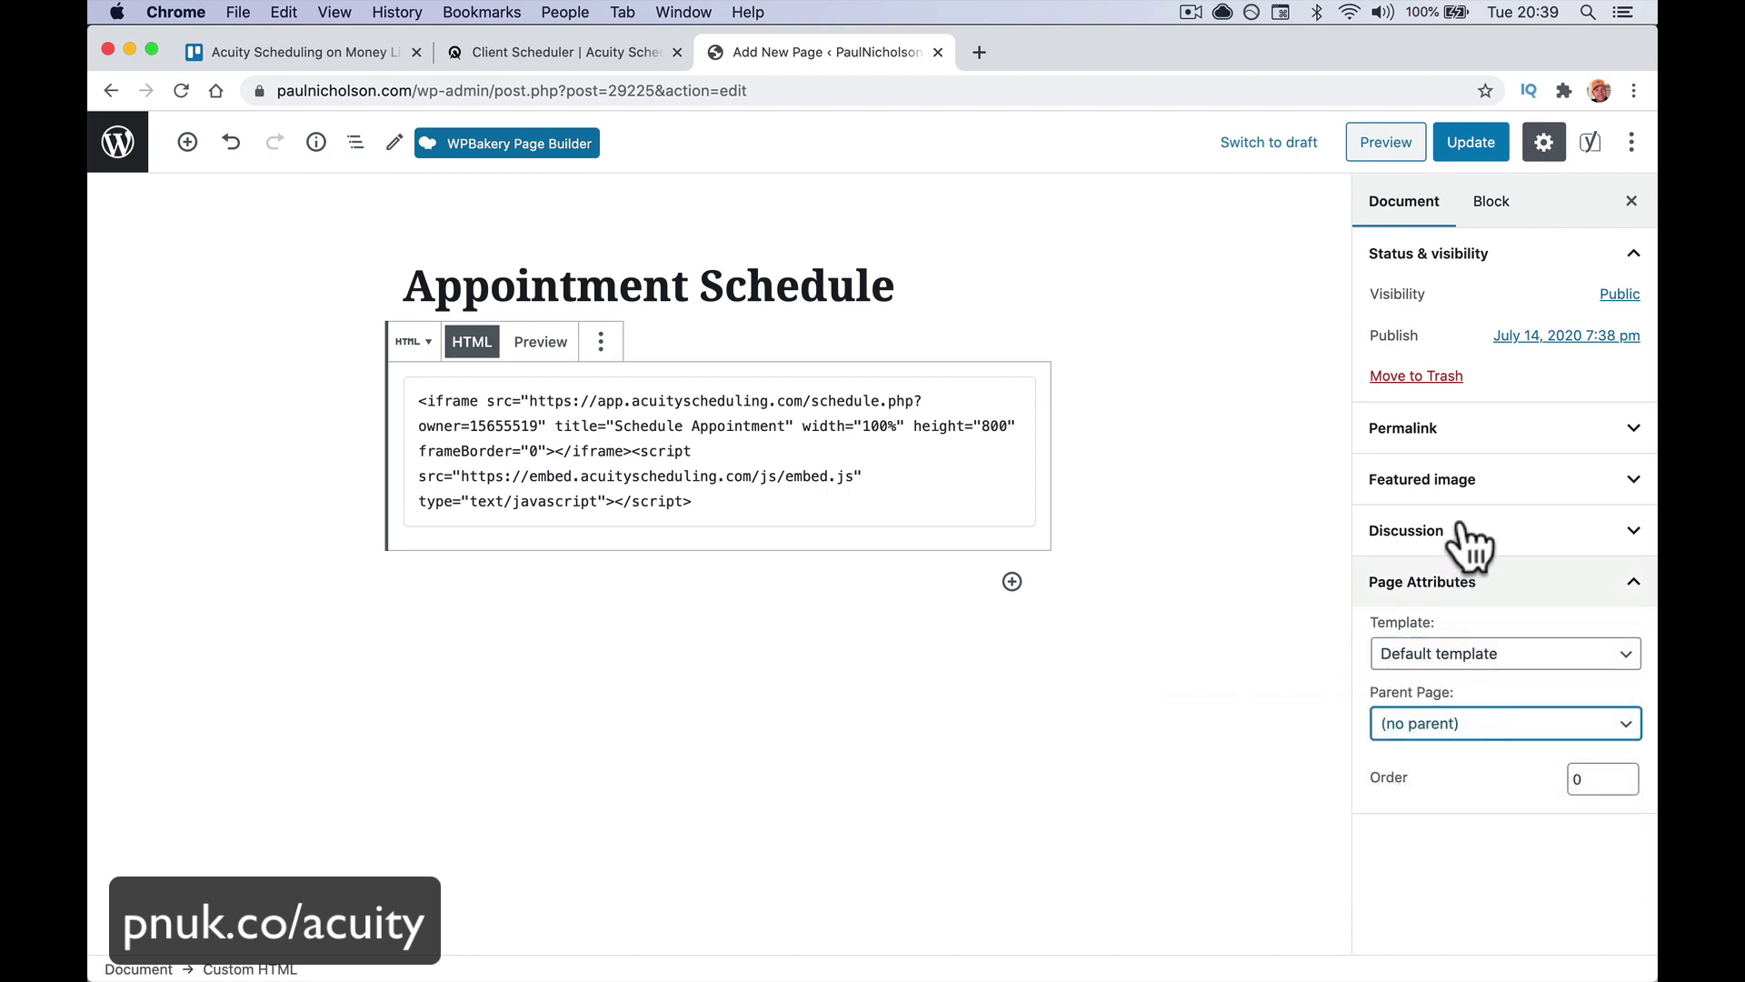
click(1475, 146)
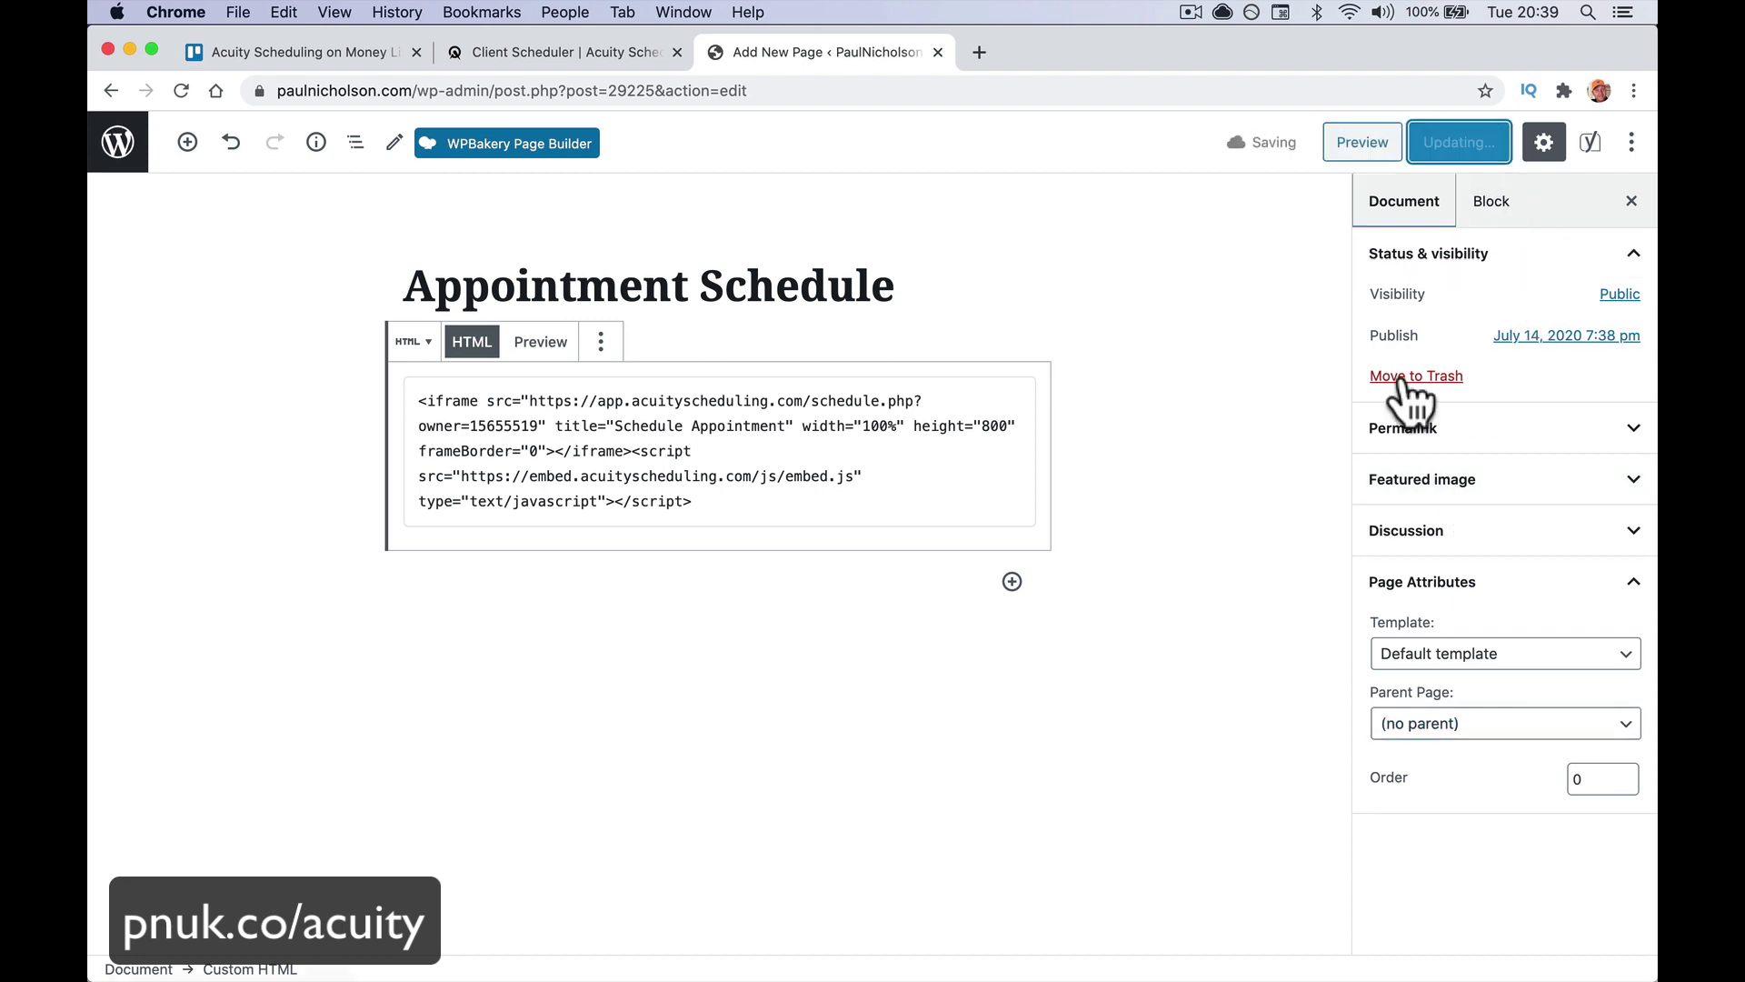
Set the page's Sidebar layout to Hidden and update the page
scroll(1238, 636, down, 10)
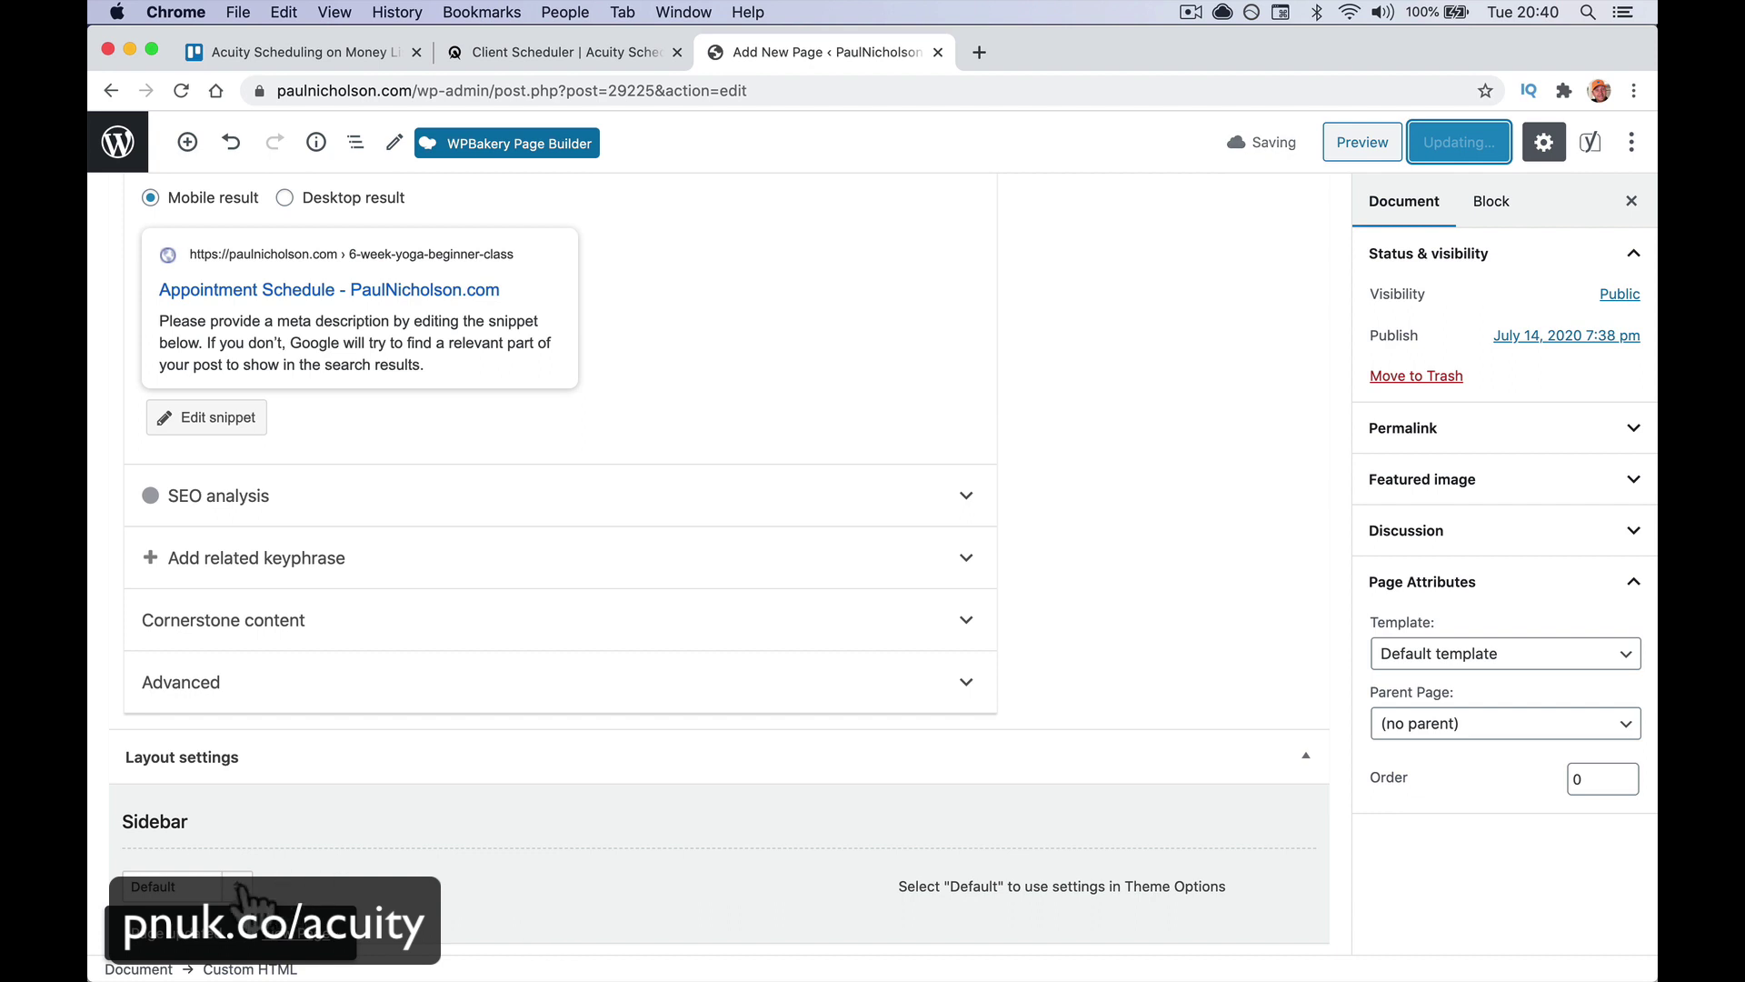
click(231, 893)
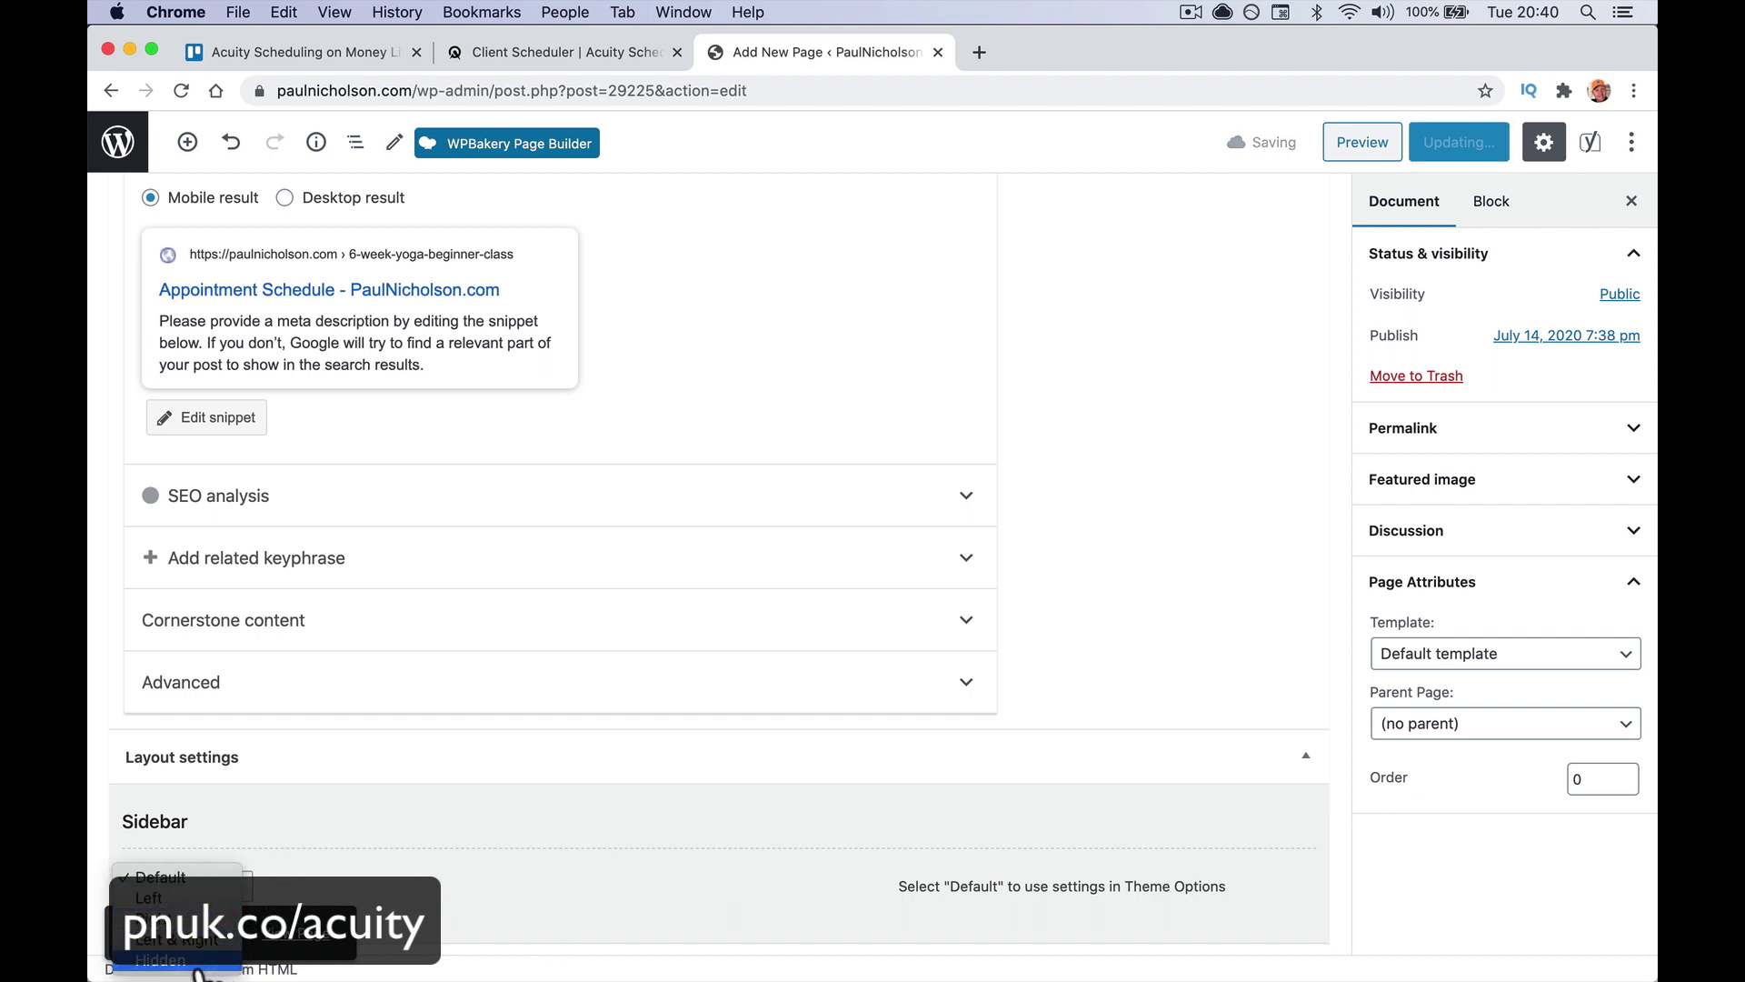
click(173, 949)
click(1465, 138)
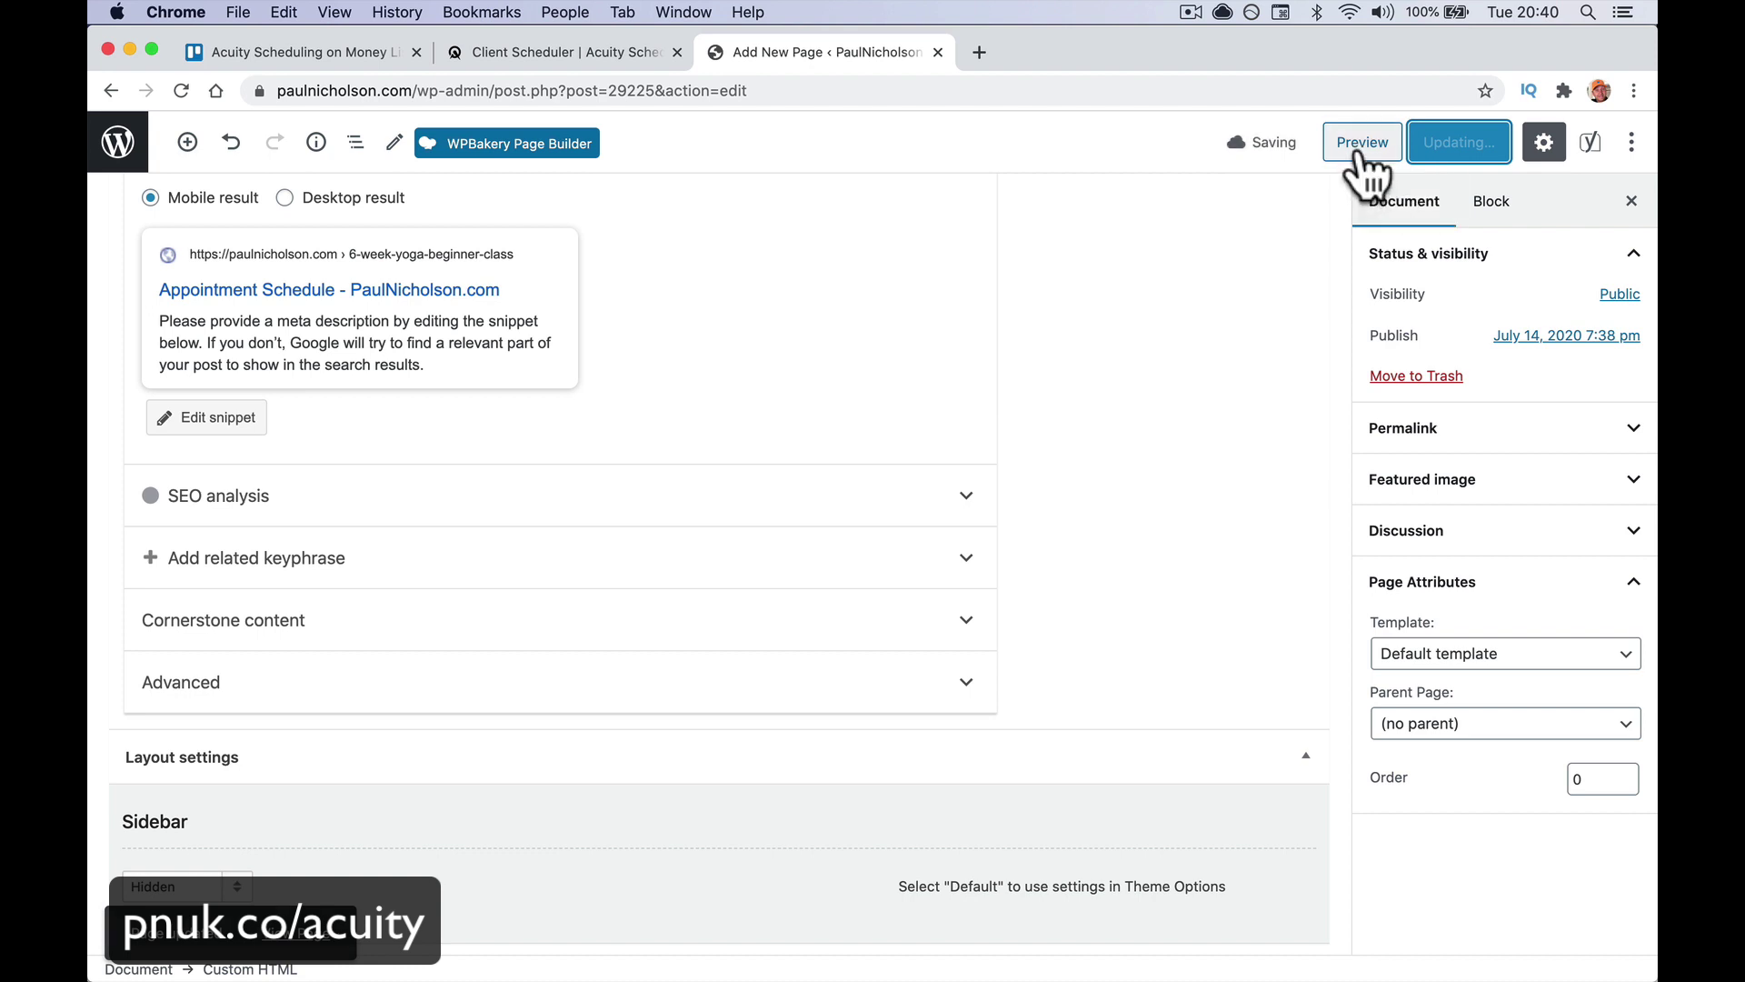
Preview the Appointment Schedule page and scroll through its embedded Acuity booking form
click(1363, 146)
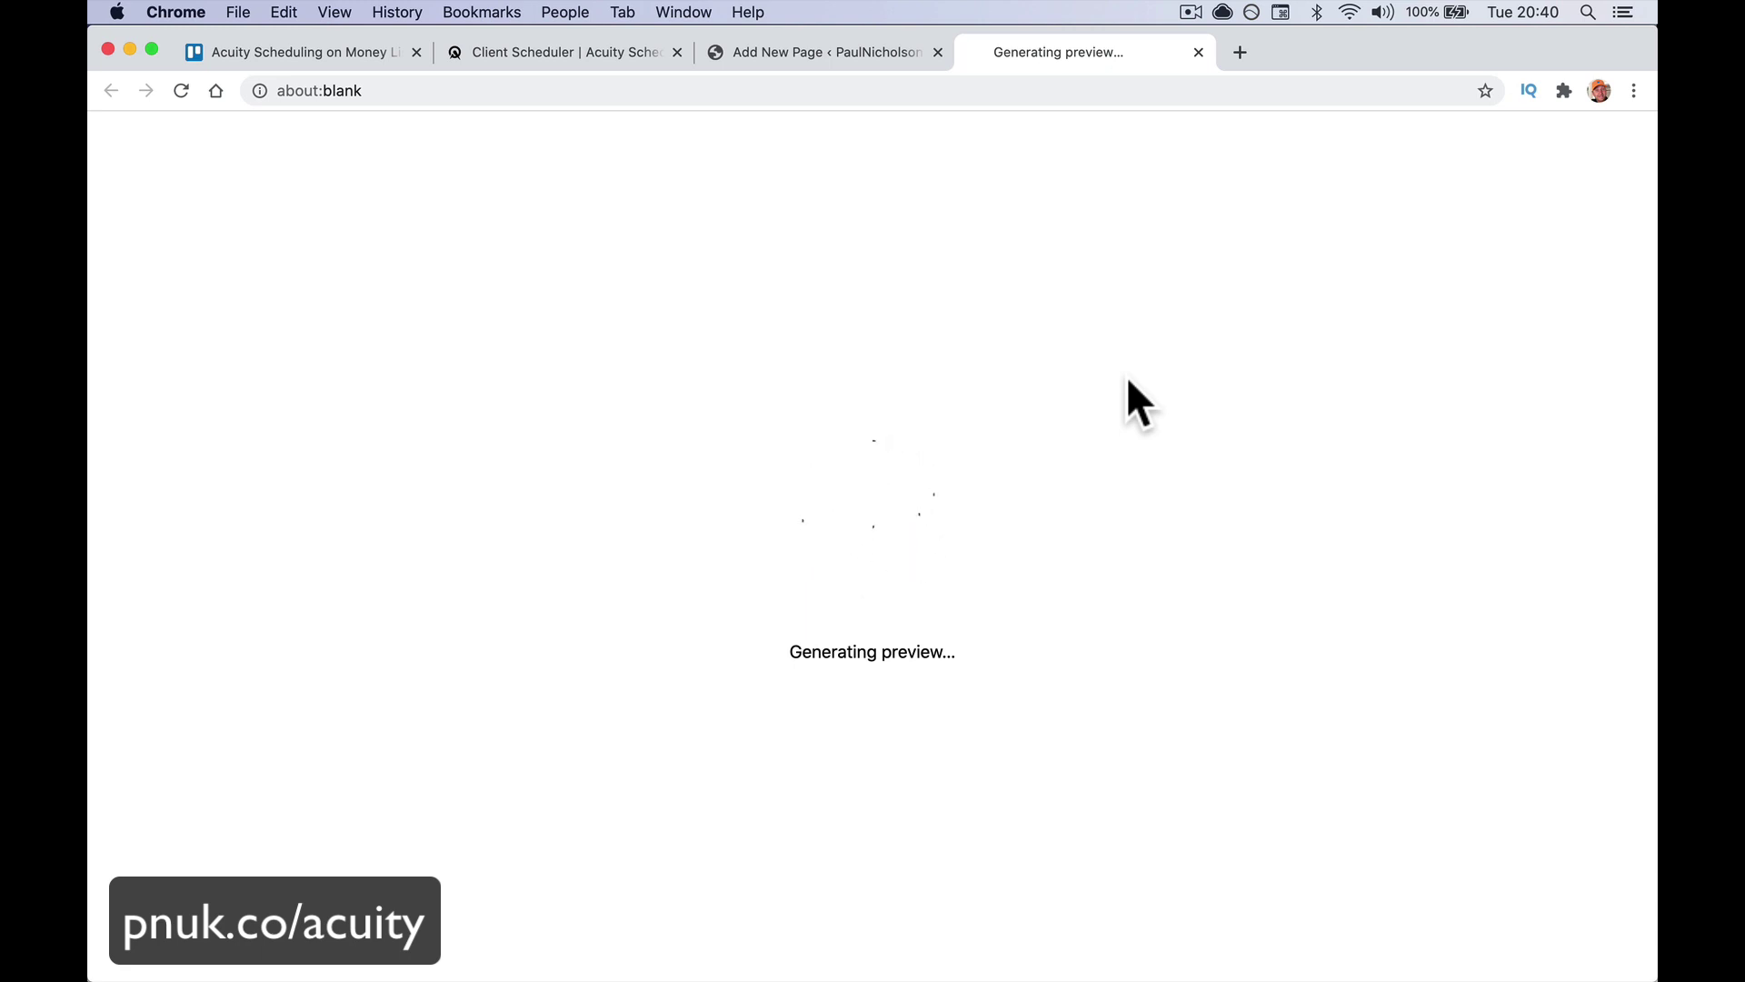
click(873, 51)
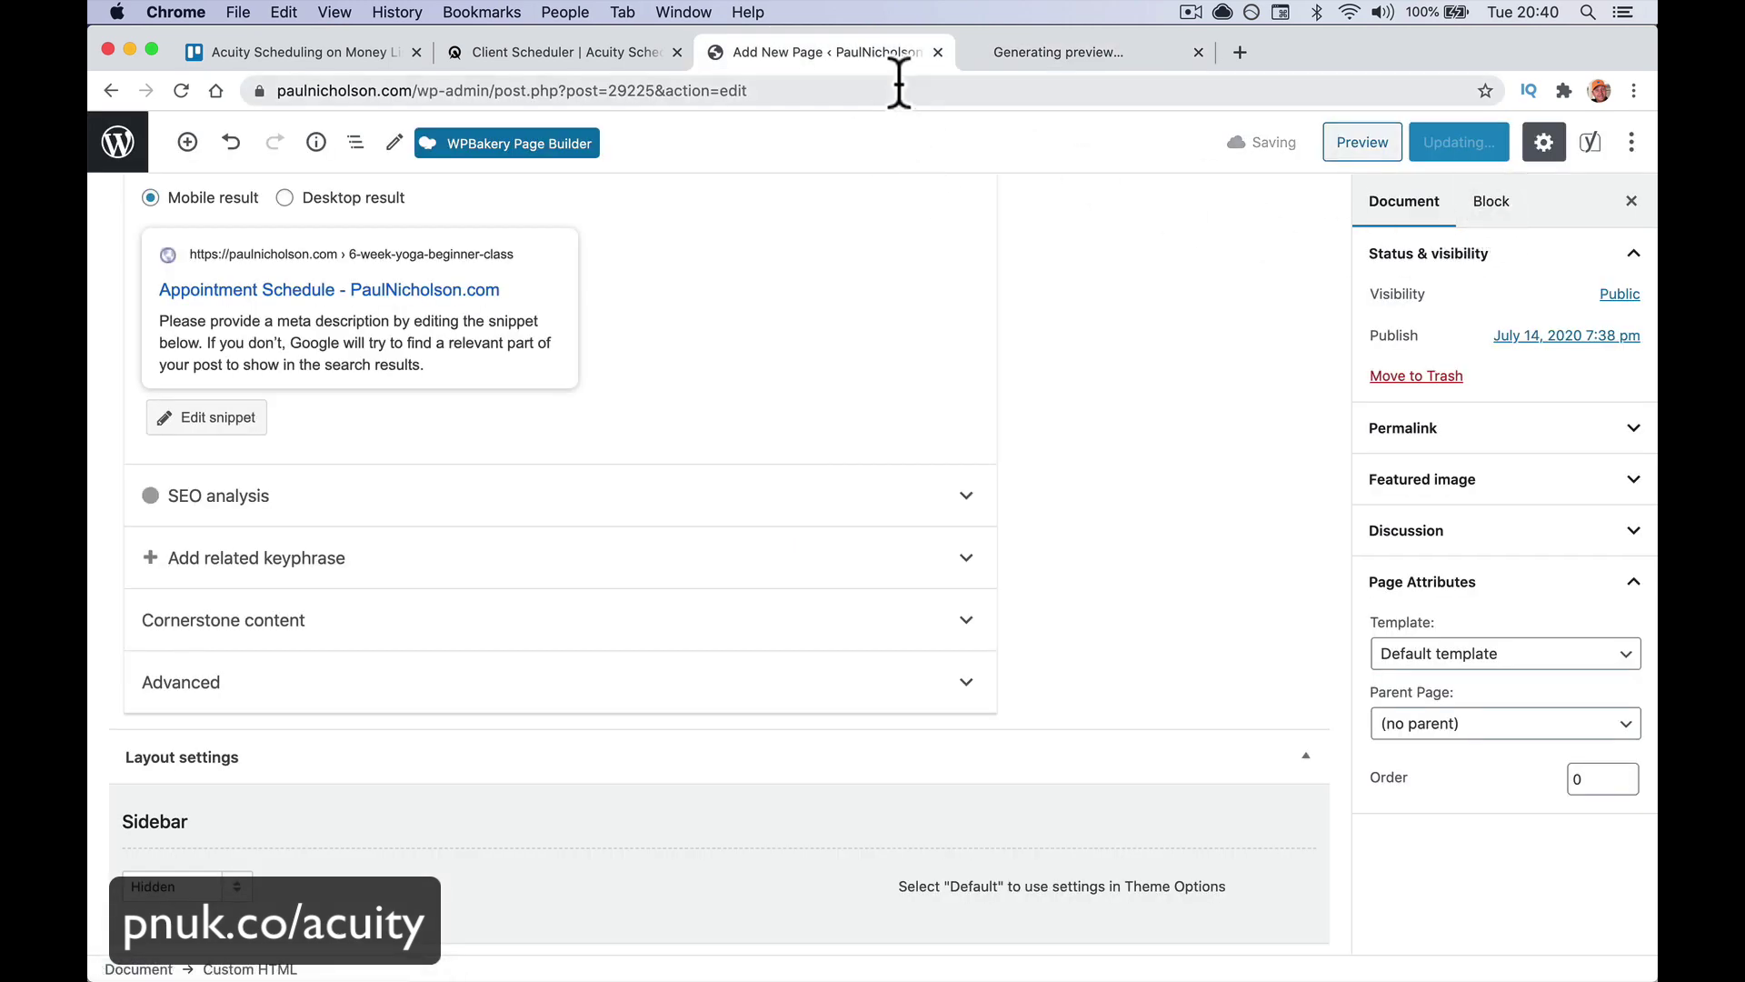
click(1028, 52)
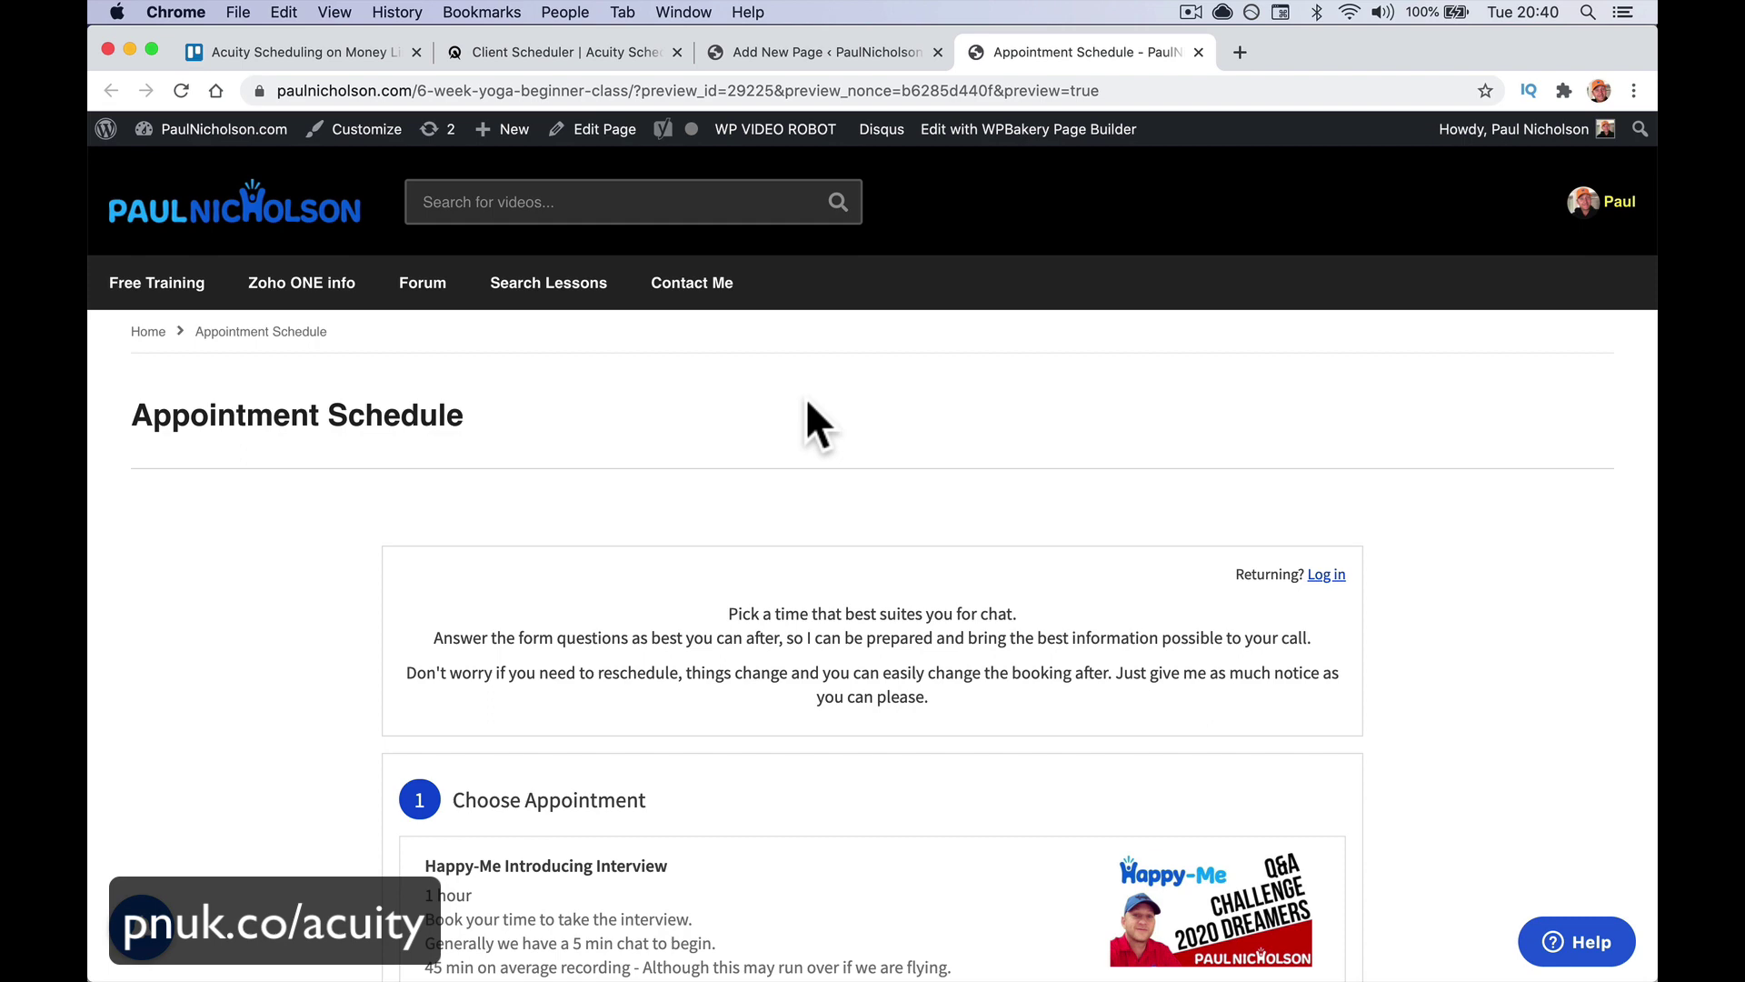
scroll(807, 404, down, 9)
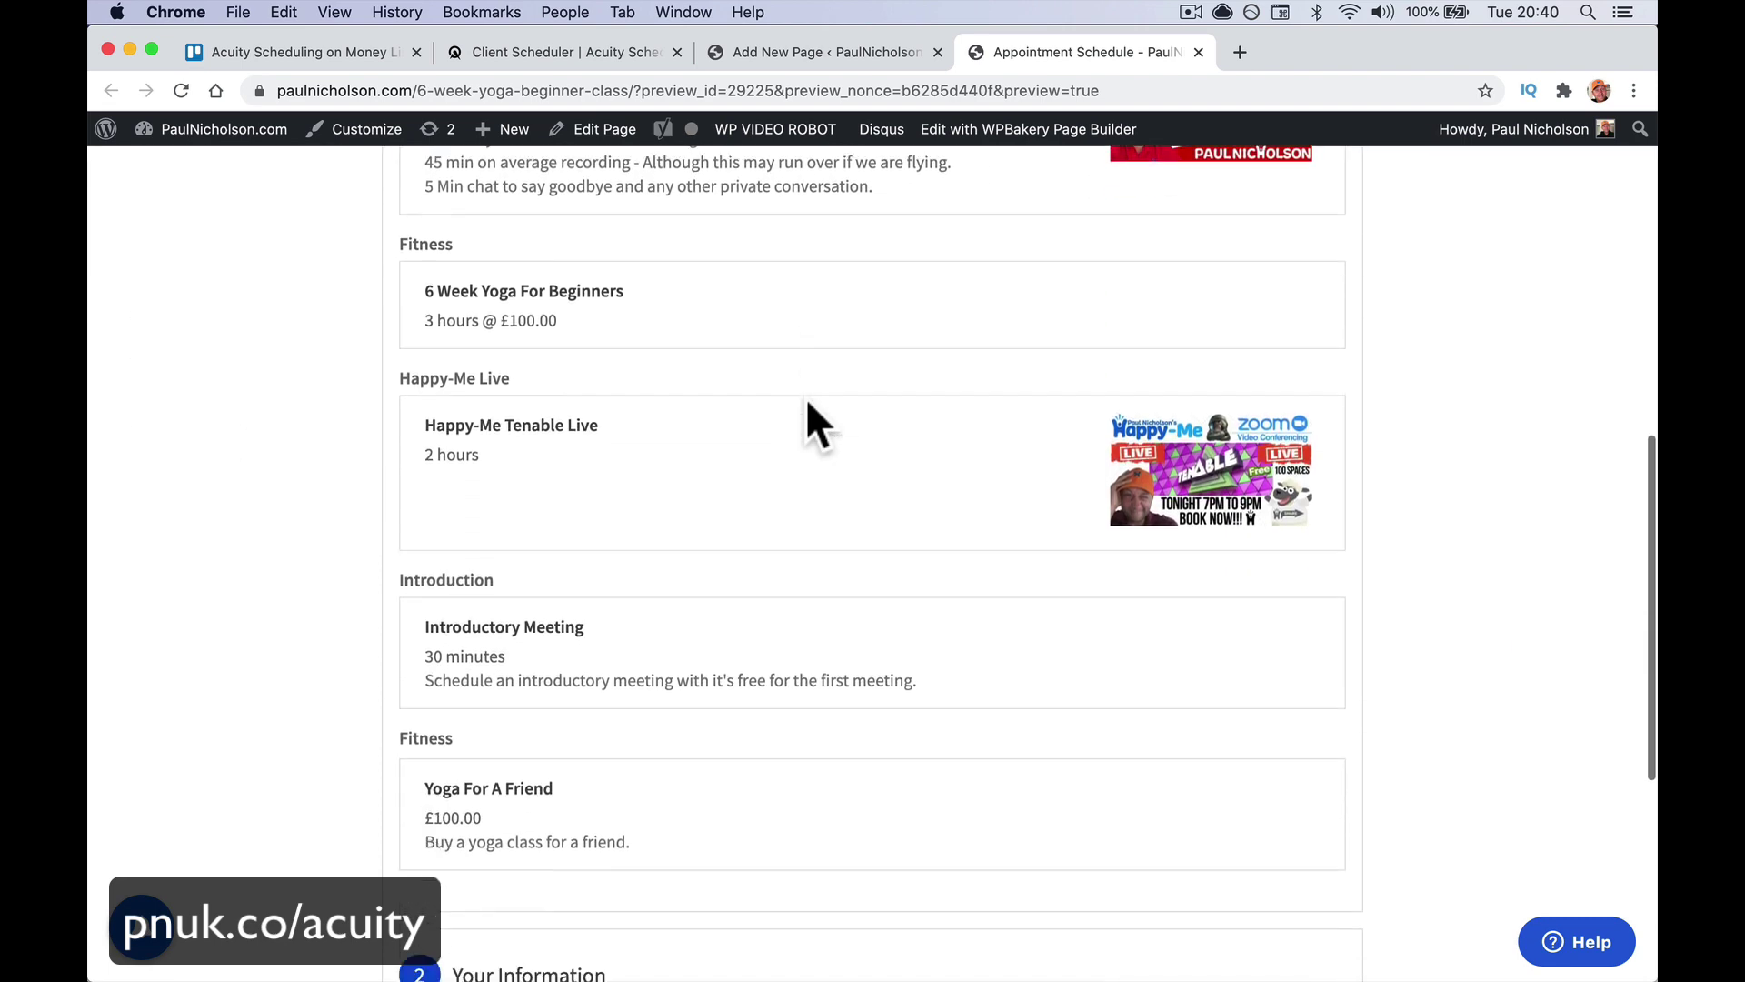
scroll(807, 404, down, 3)
scroll(807, 403, up, 5)
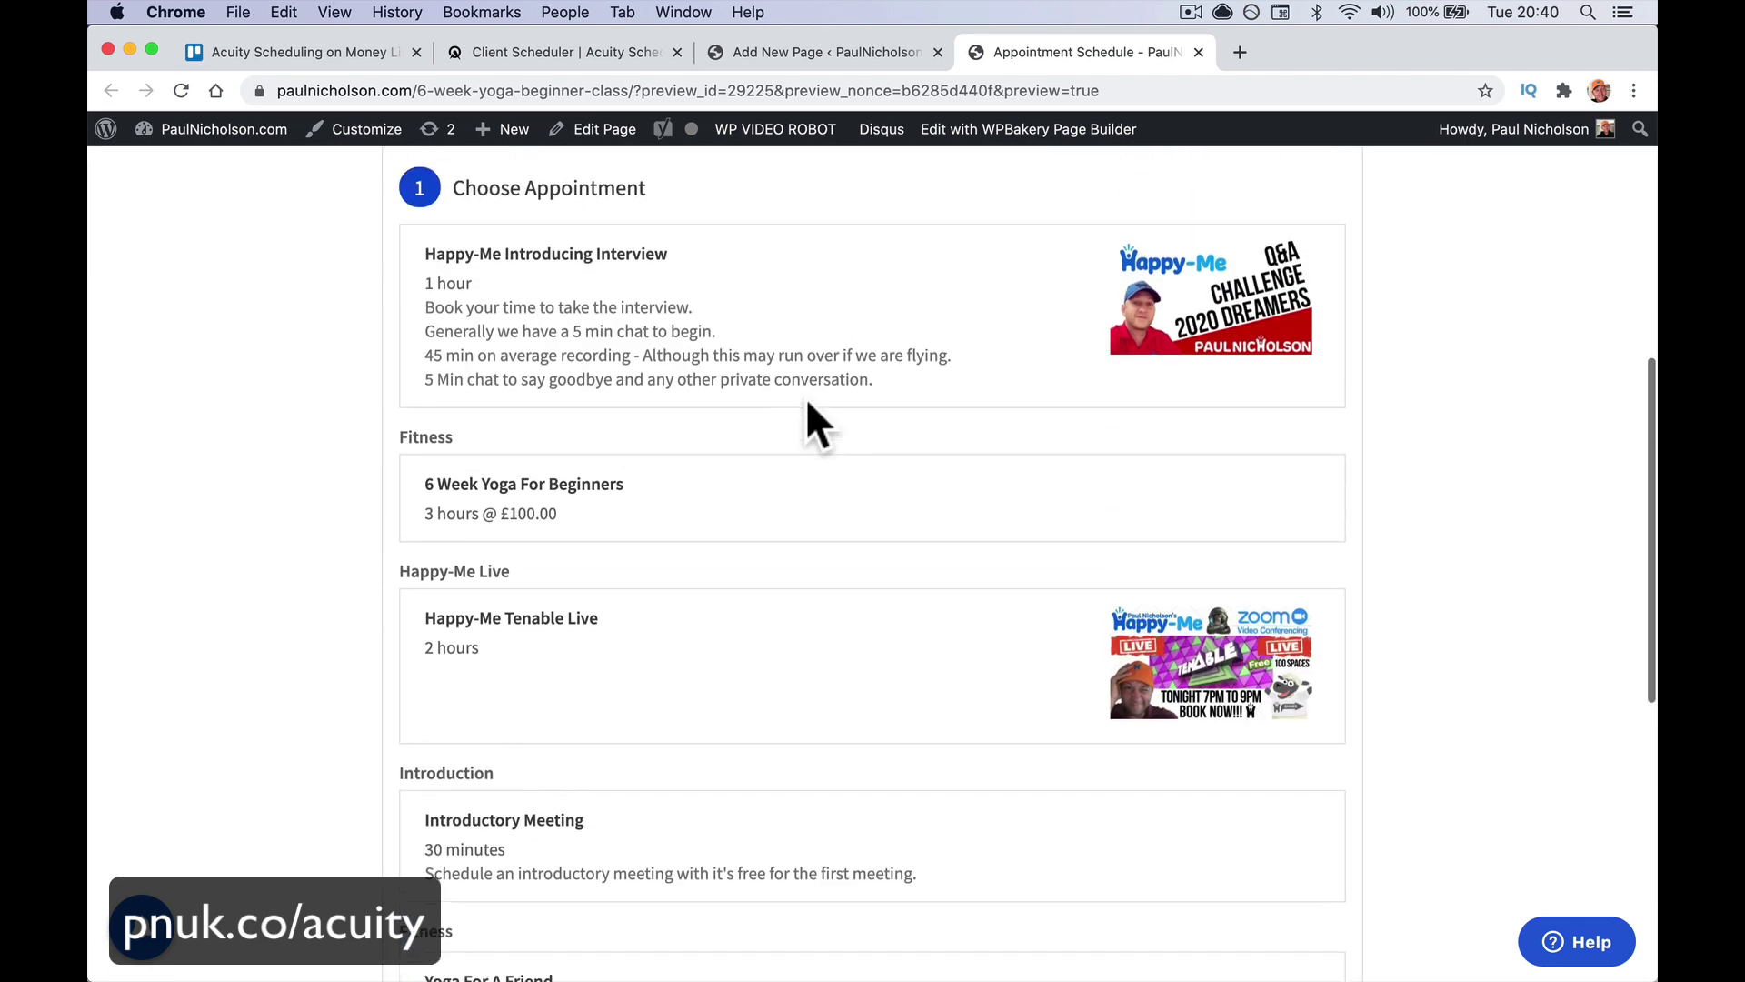
scroll(805, 397, up, 7)
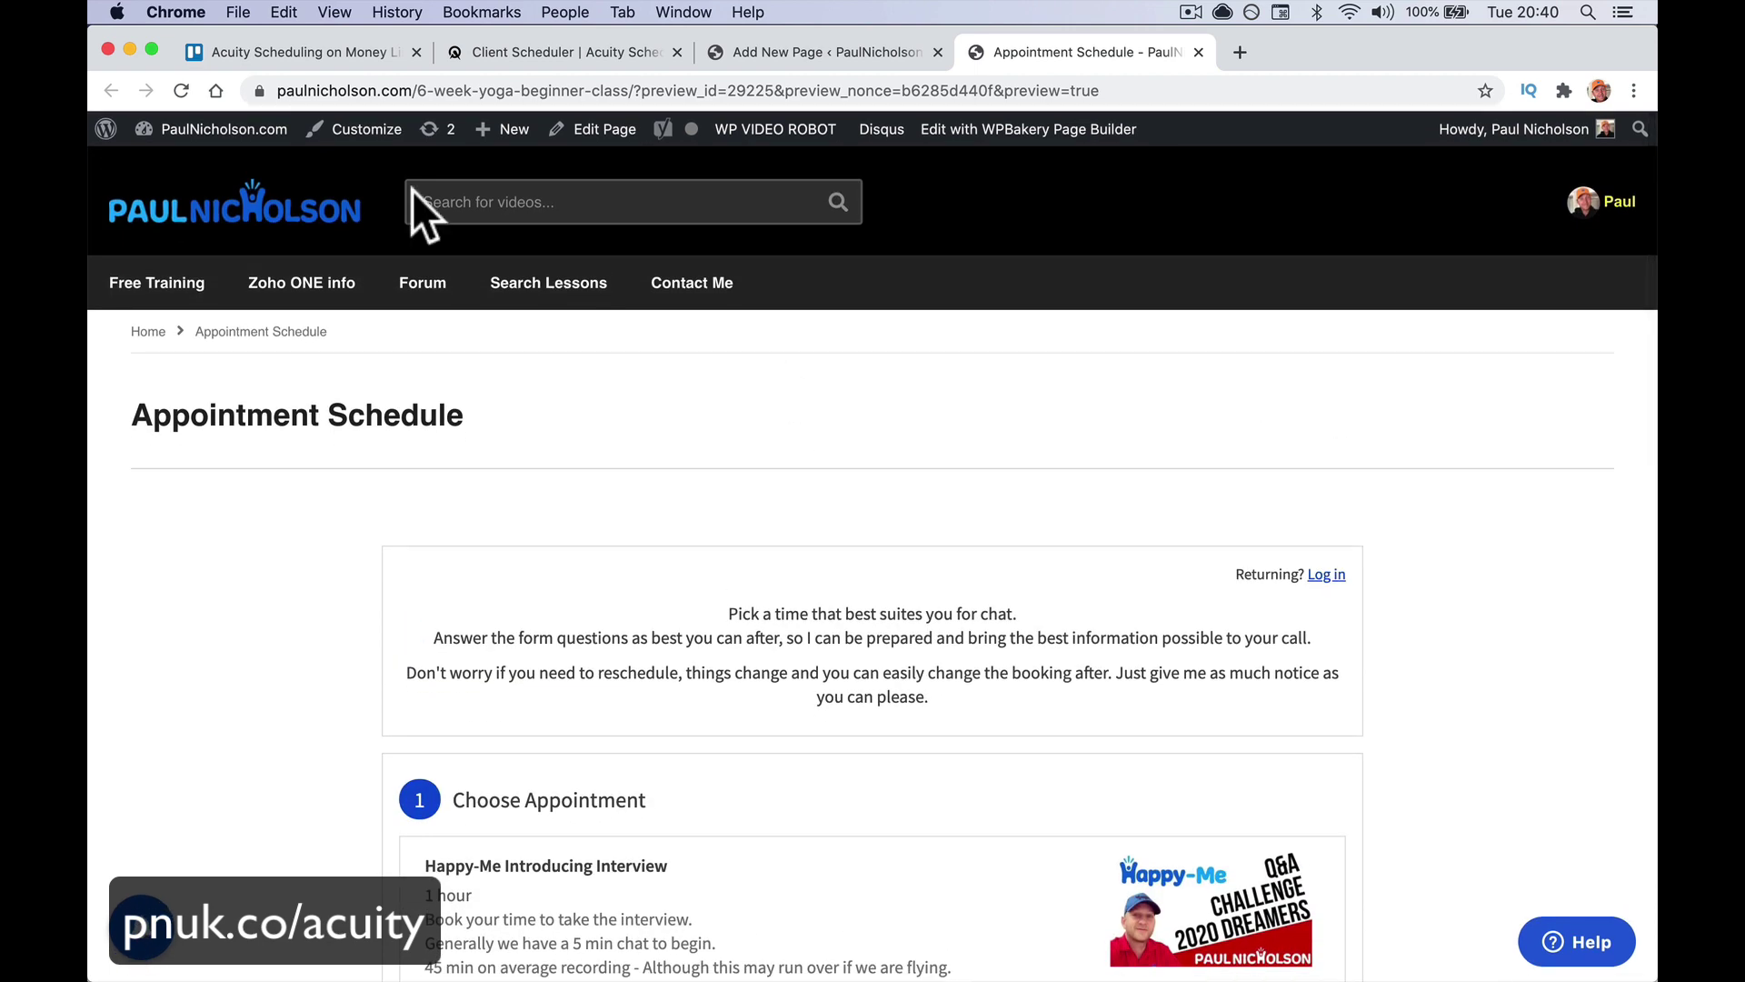
Add the Appointment Schedule page to the Main menu
mouse_move(215, 132)
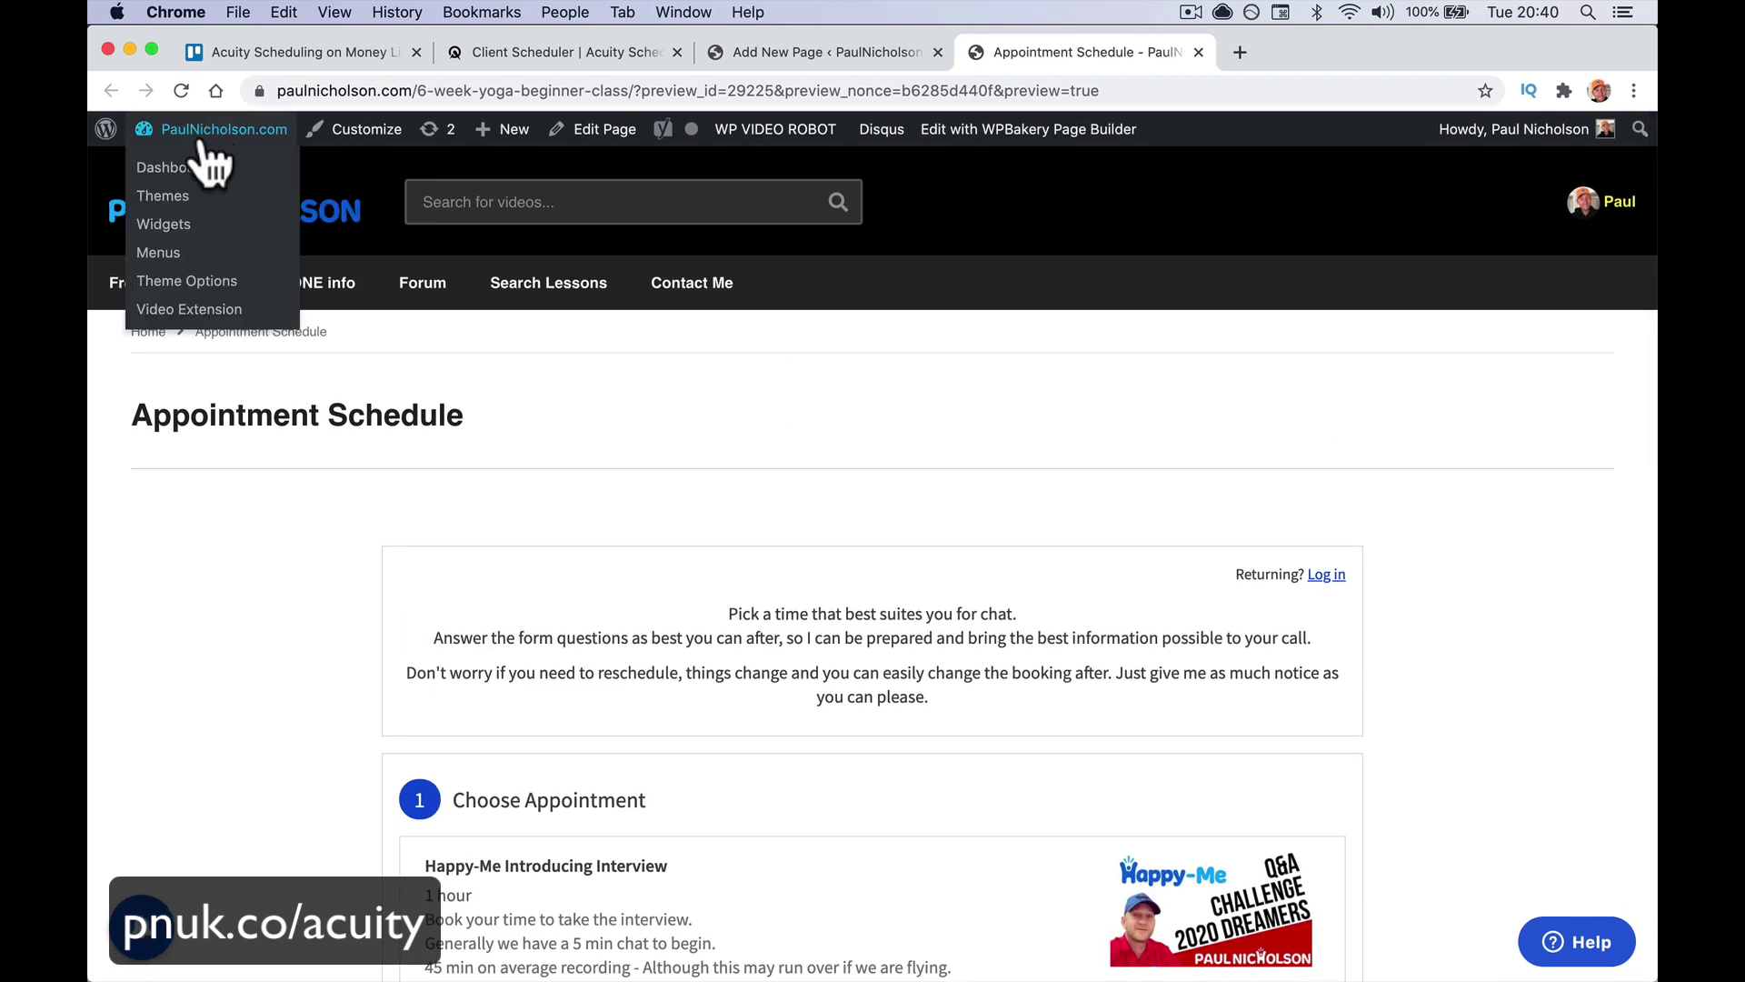
click(157, 252)
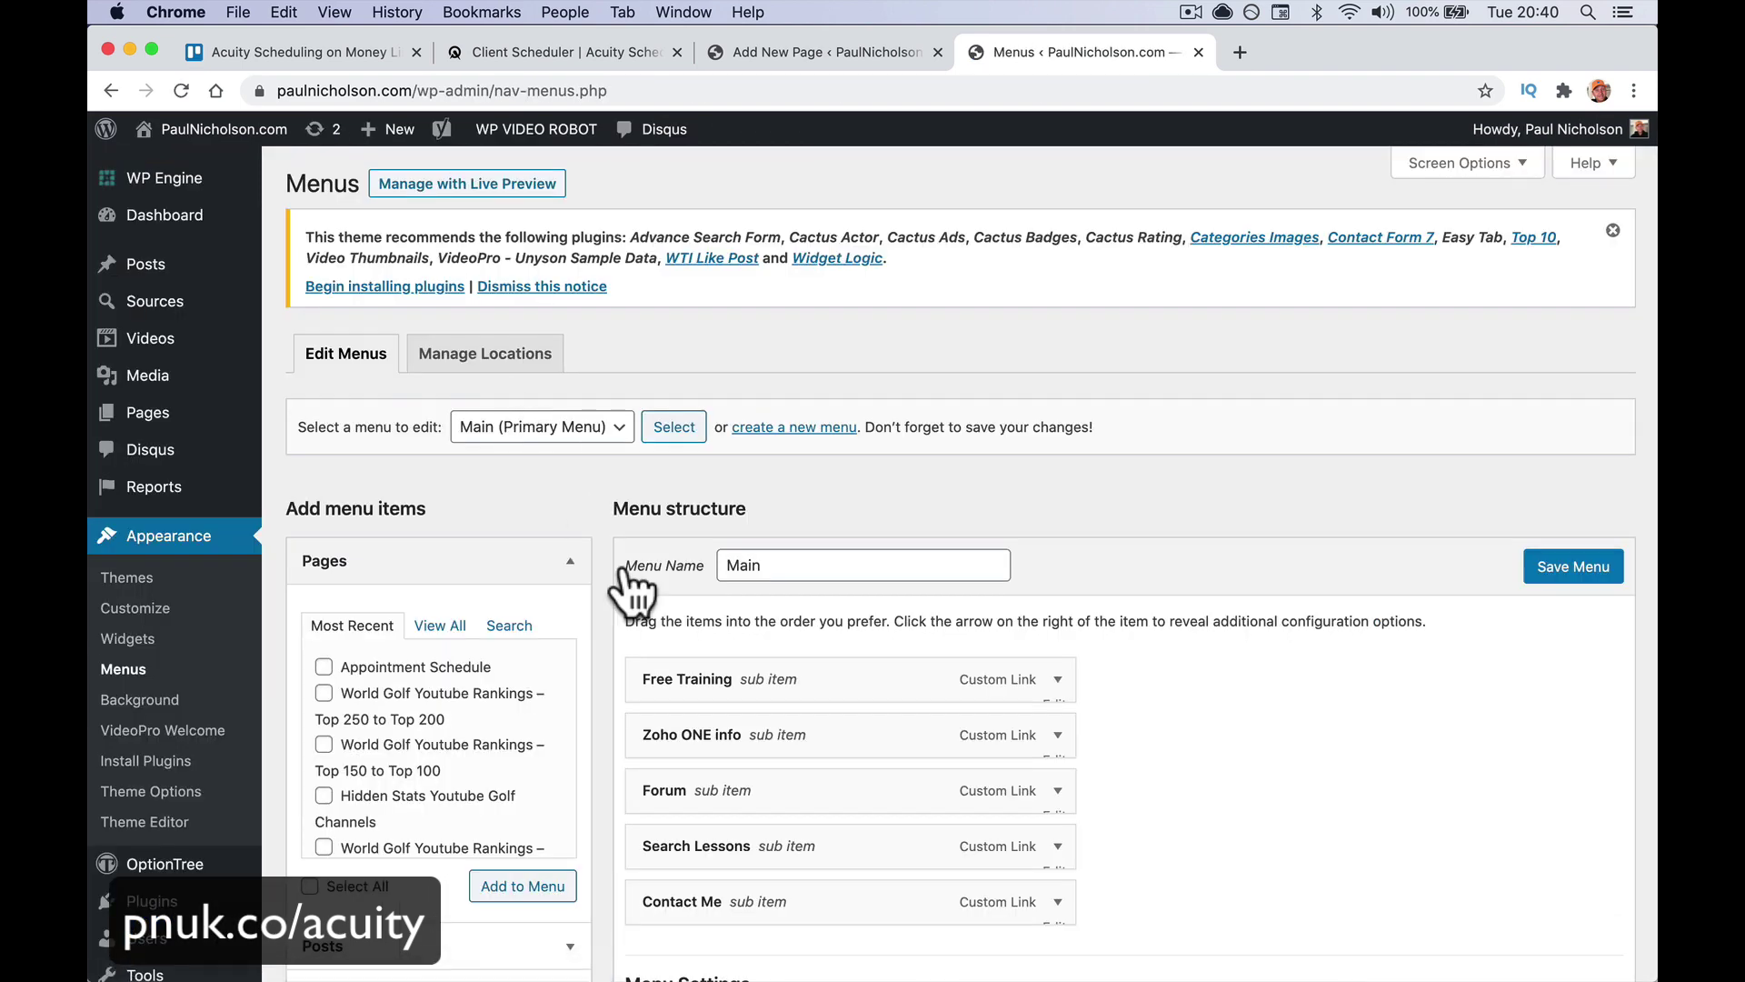
scroll(627, 569, down, 3)
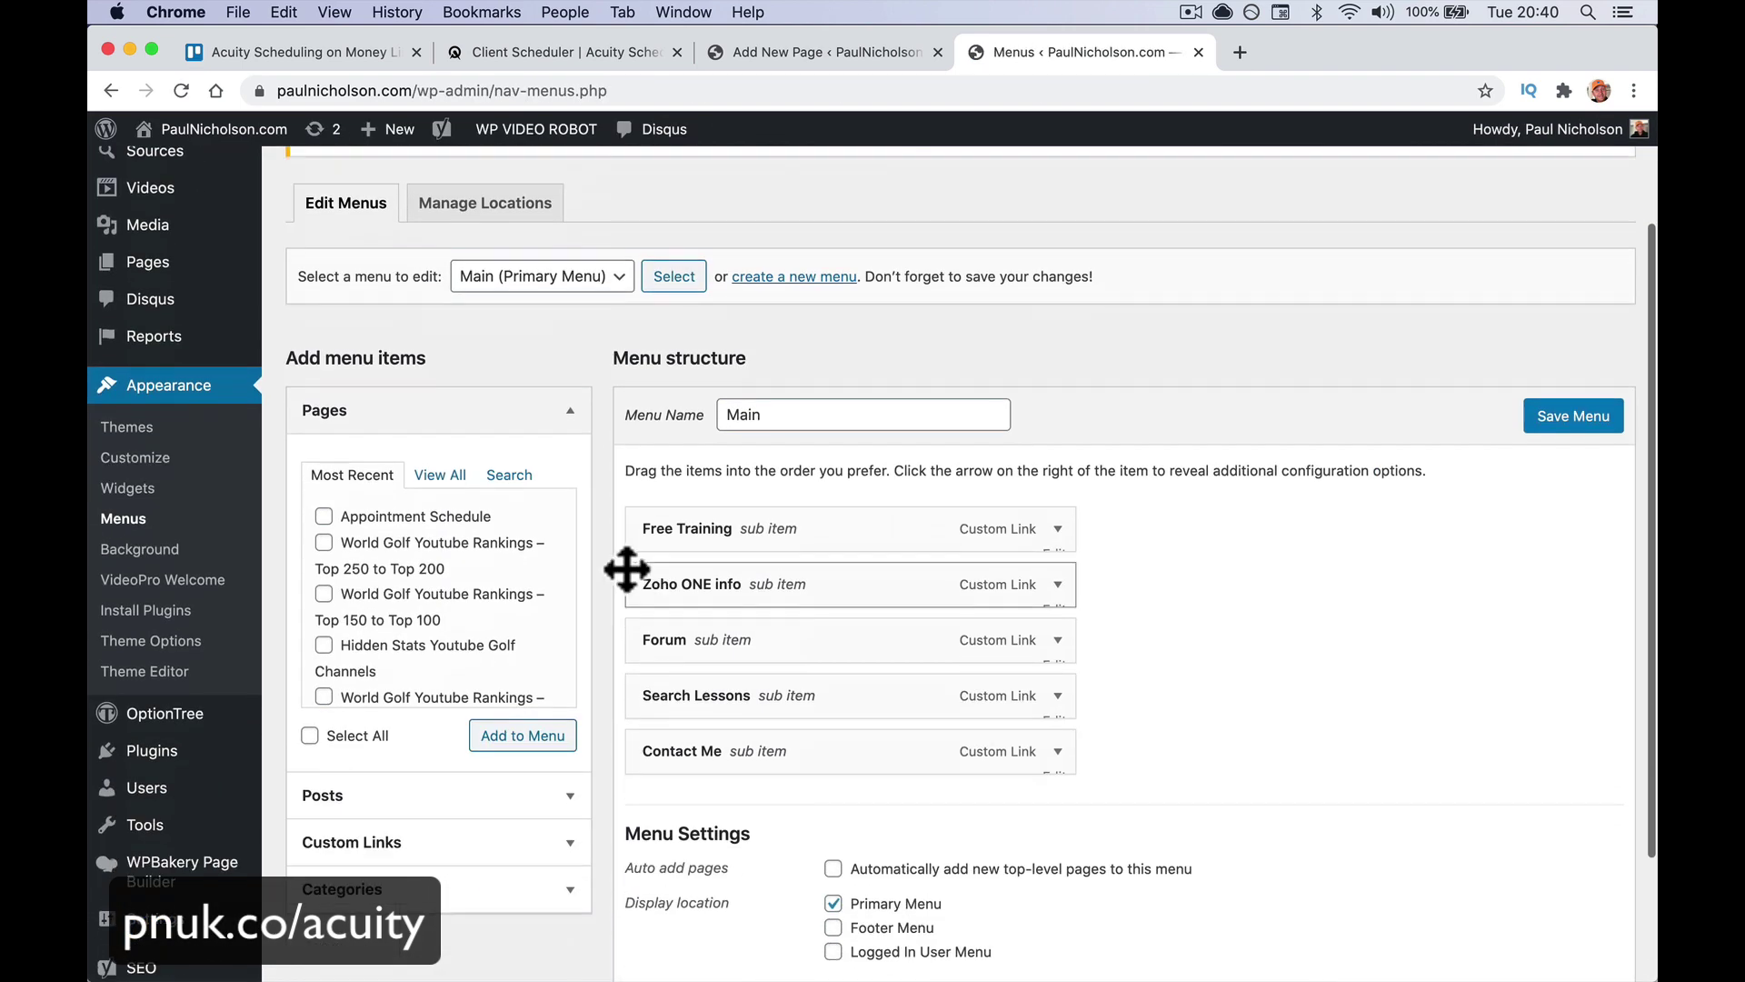
click(406, 518)
click(537, 741)
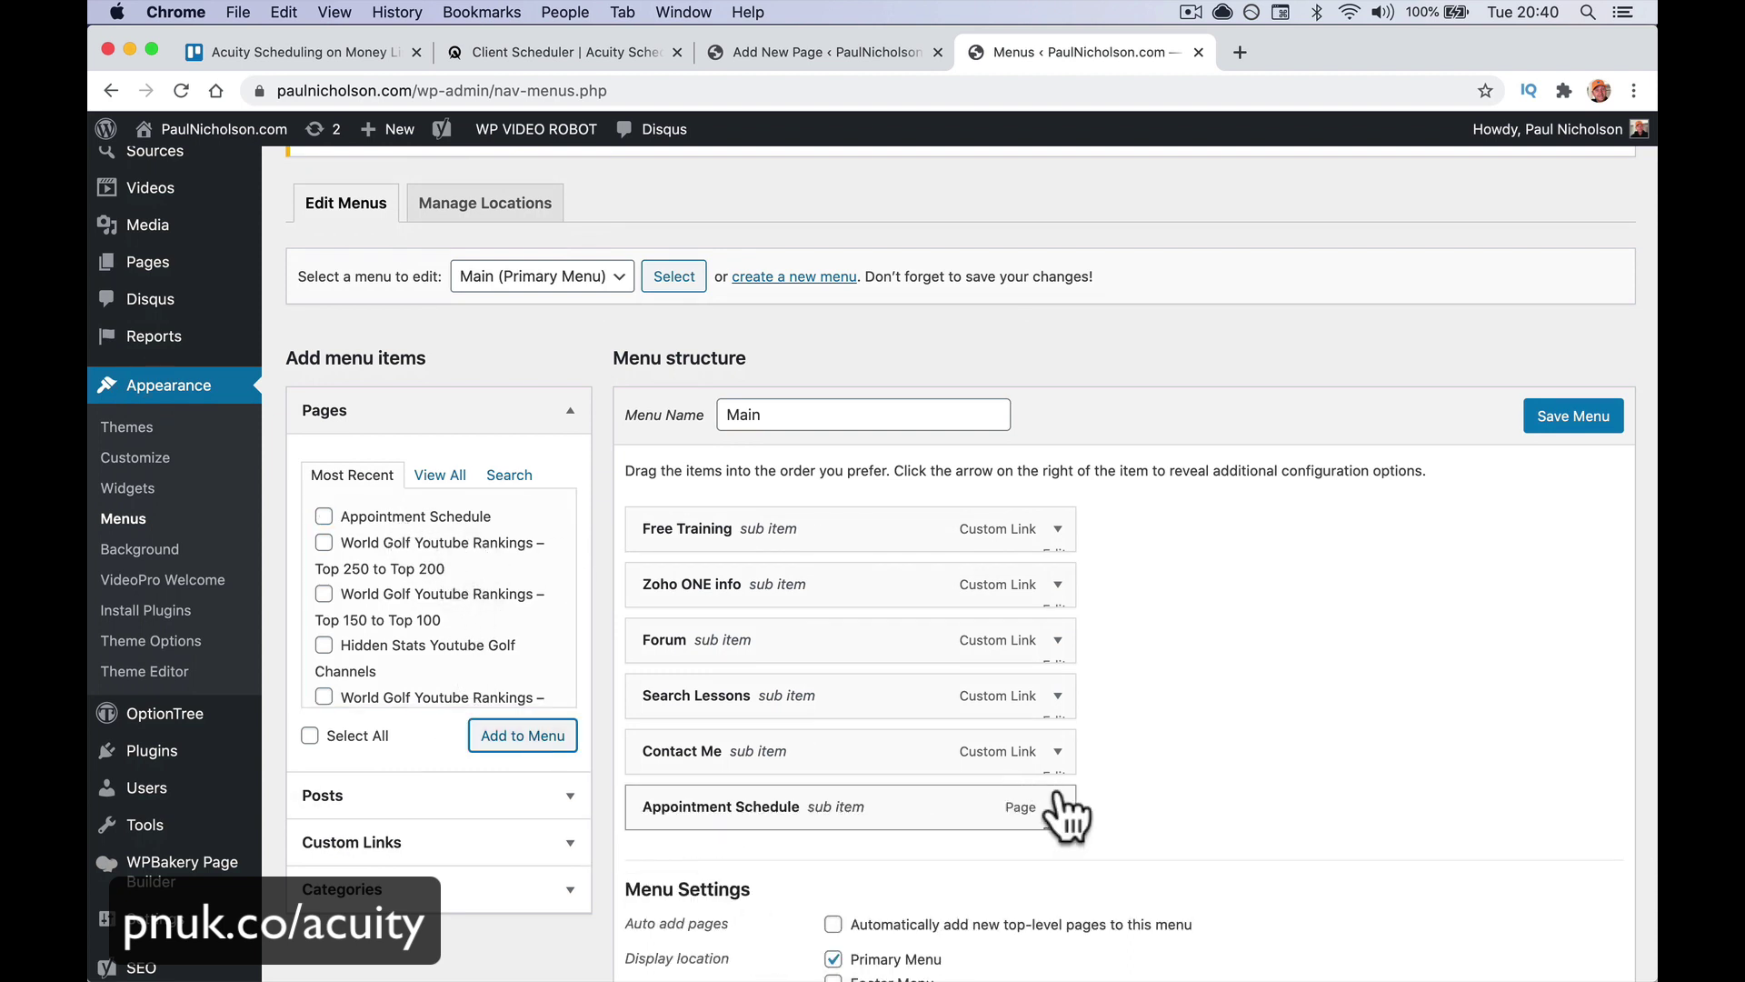
Rename the new item to 'Book Appointment', move it above Contact Me, and save the menu
click(1058, 808)
triple_click(775, 880)
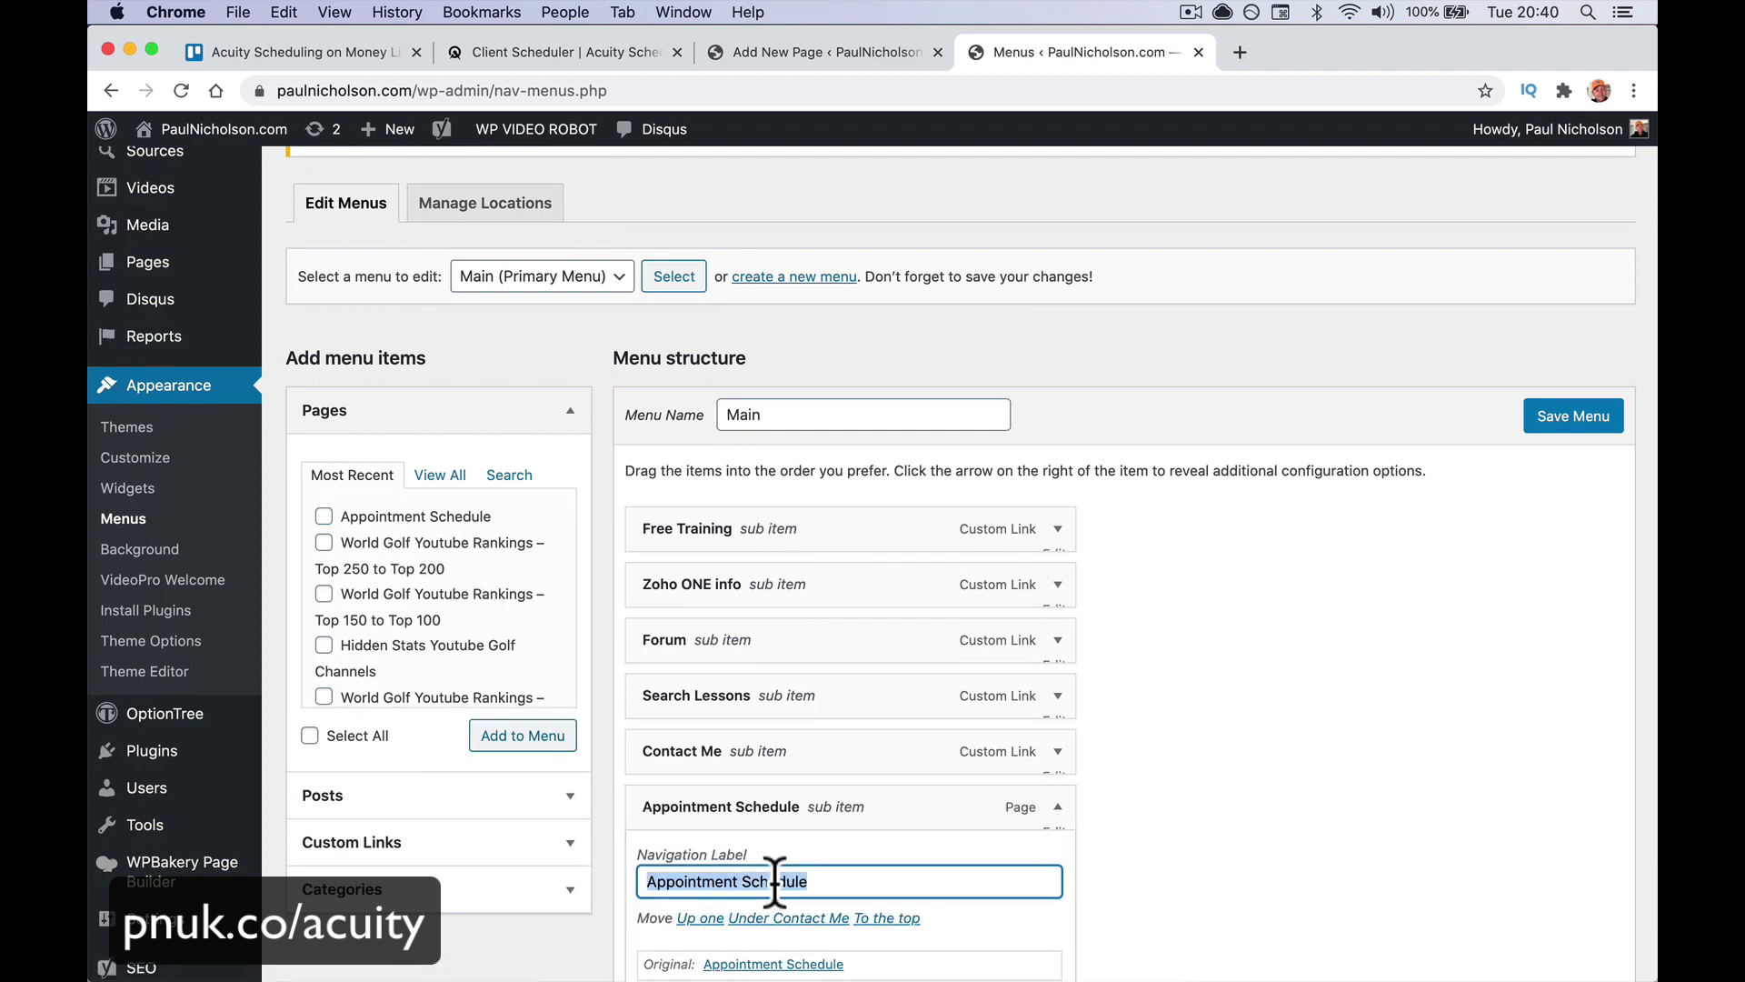
text(Book)
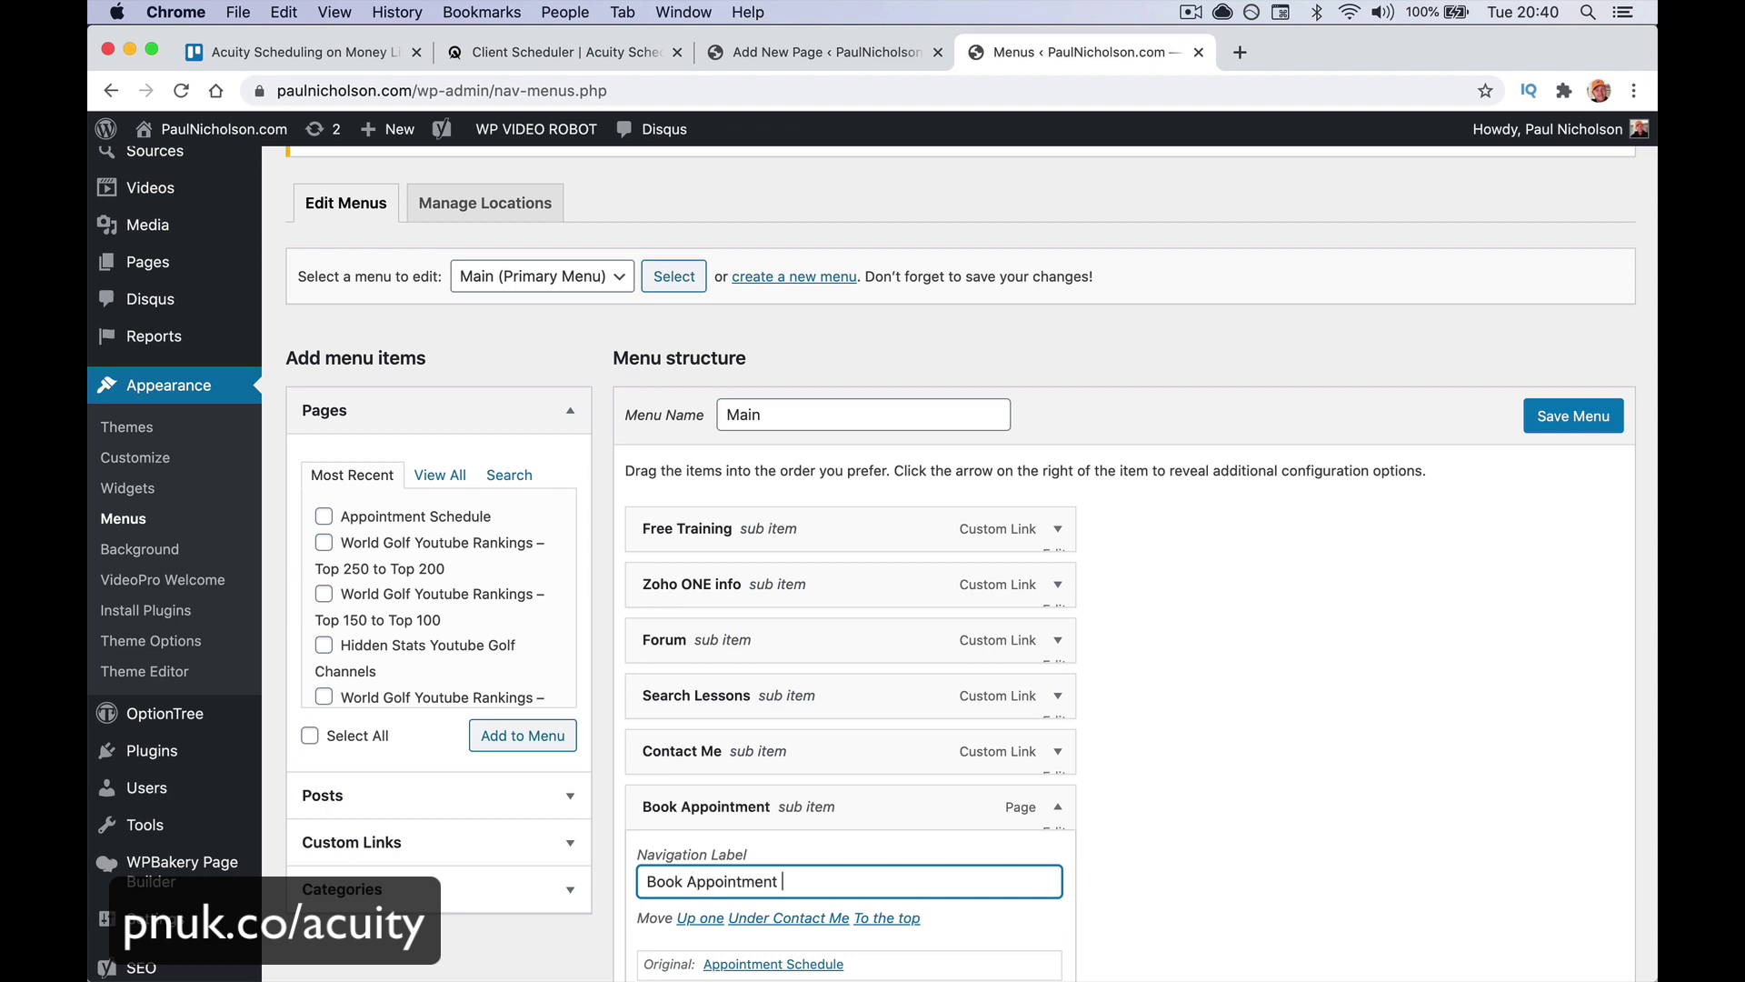
scroll(1208, 849, down, 3)
drag(779, 685, 770, 636)
click(1574, 308)
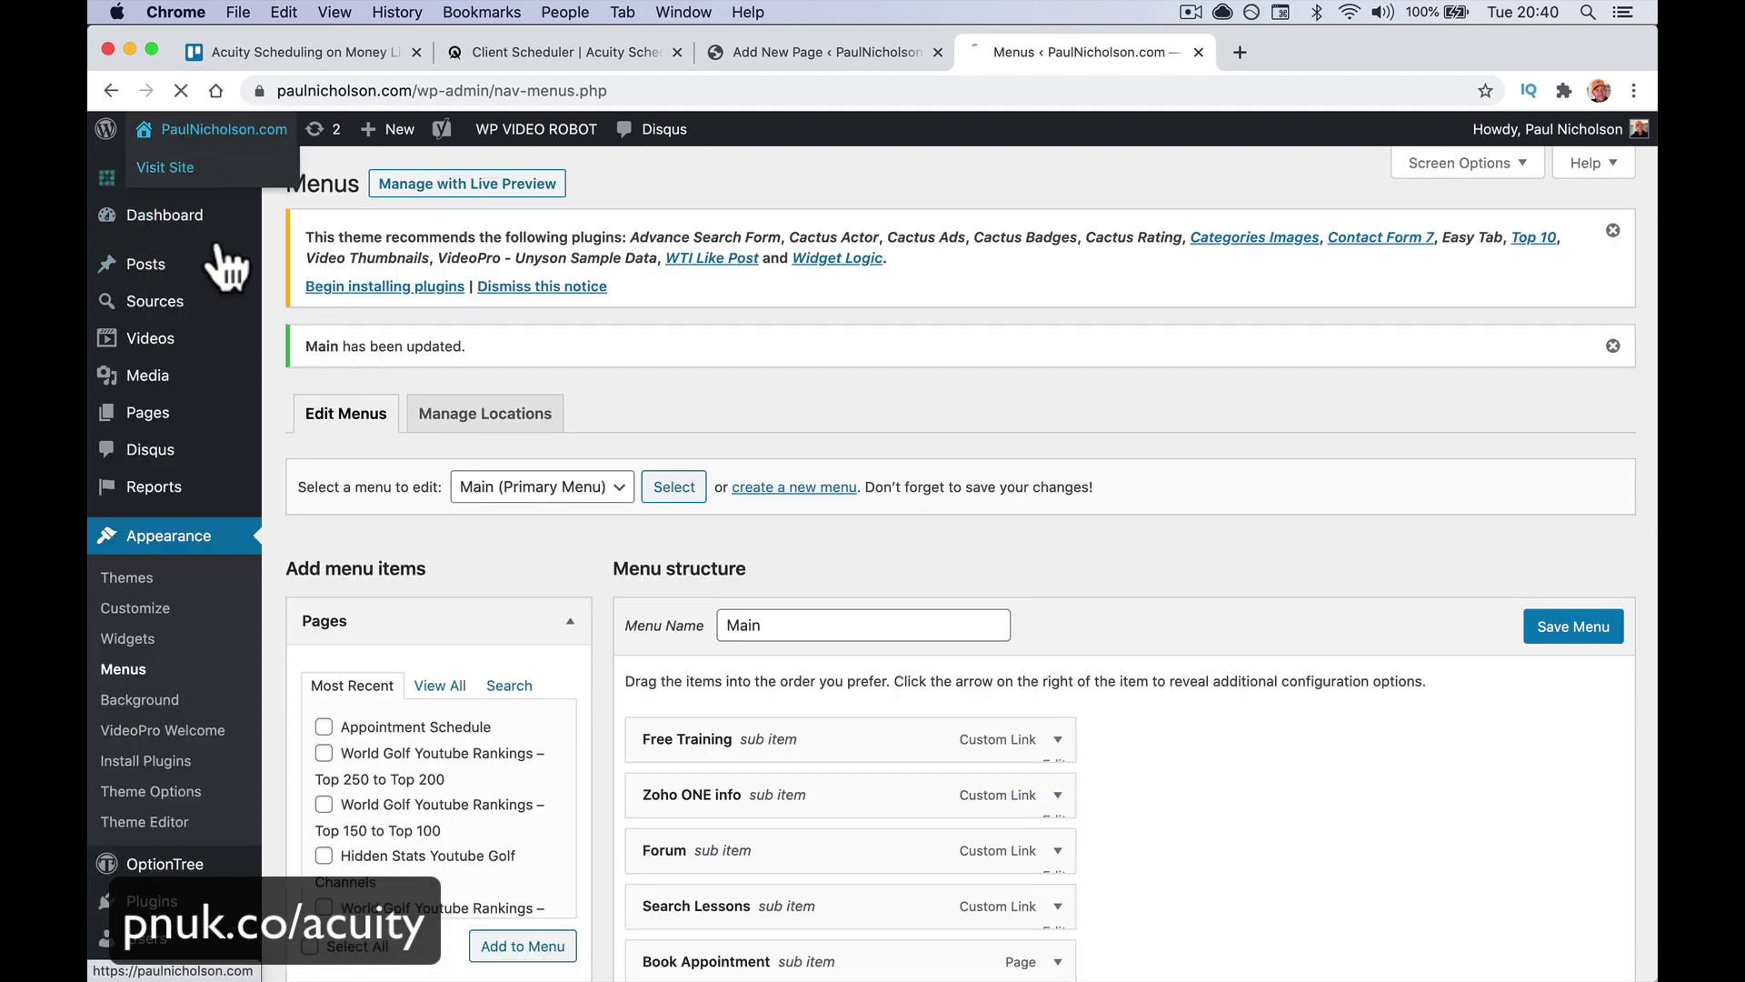
Open Book Appointment from the live site's menu and test booking Yoga For A Friend
click(168, 164)
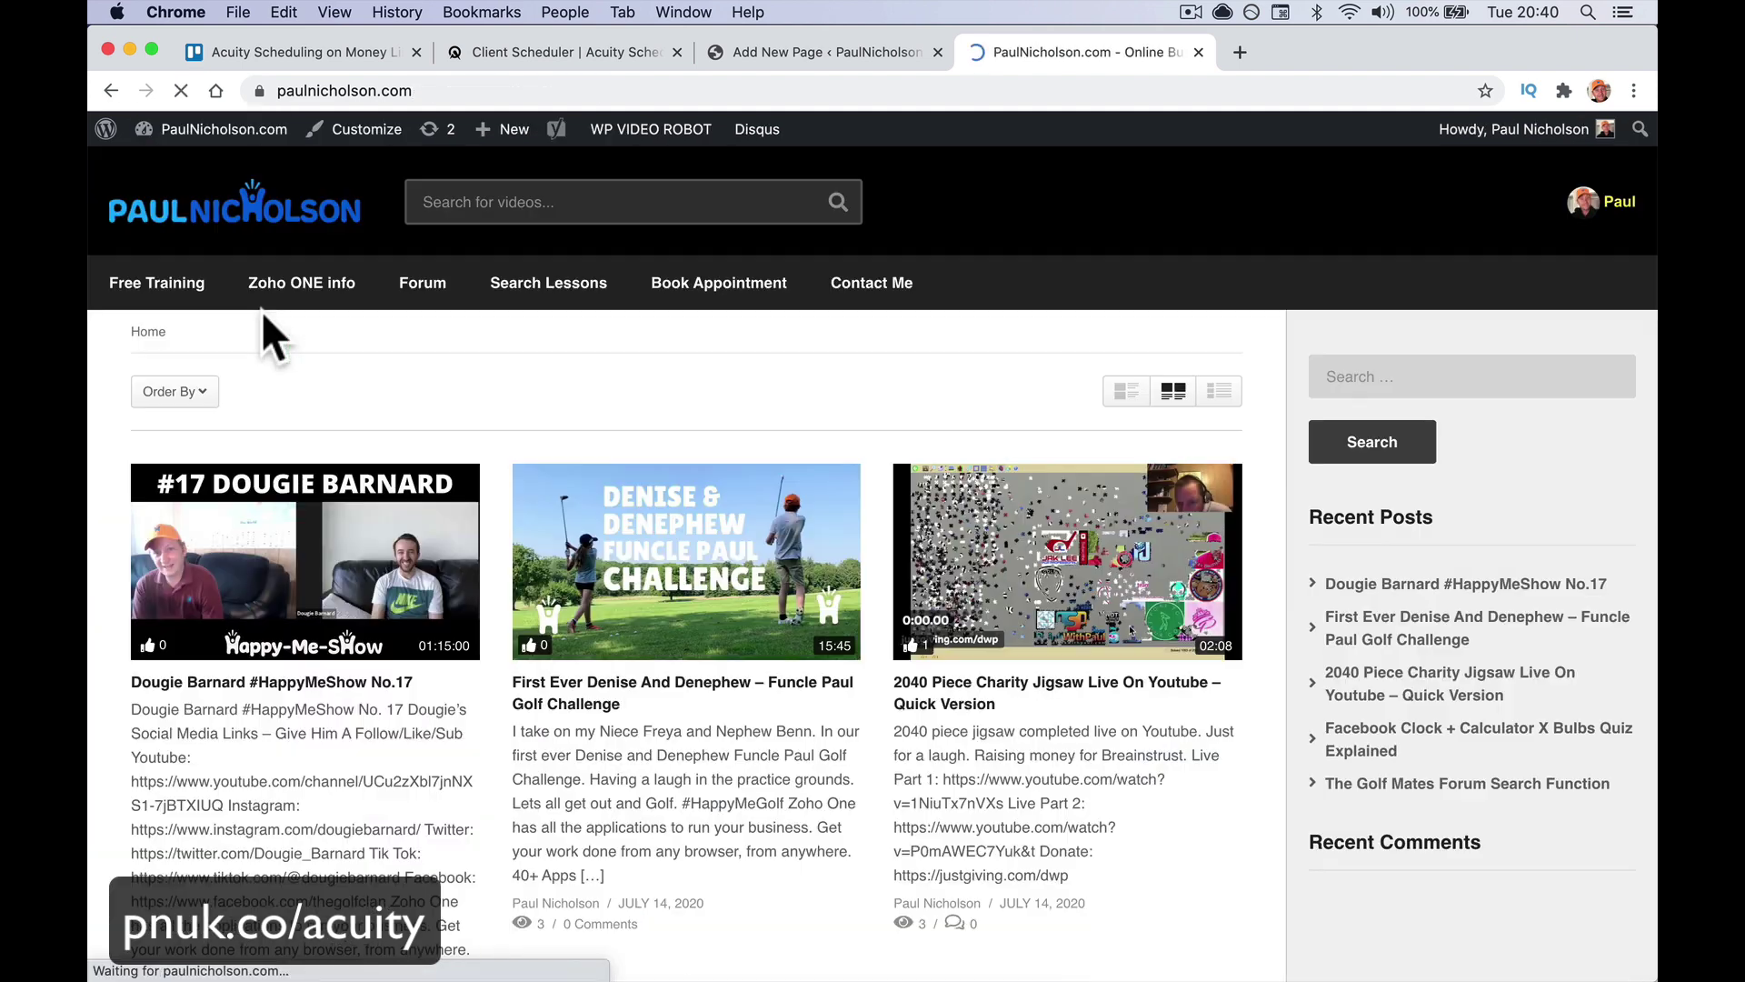
click(696, 286)
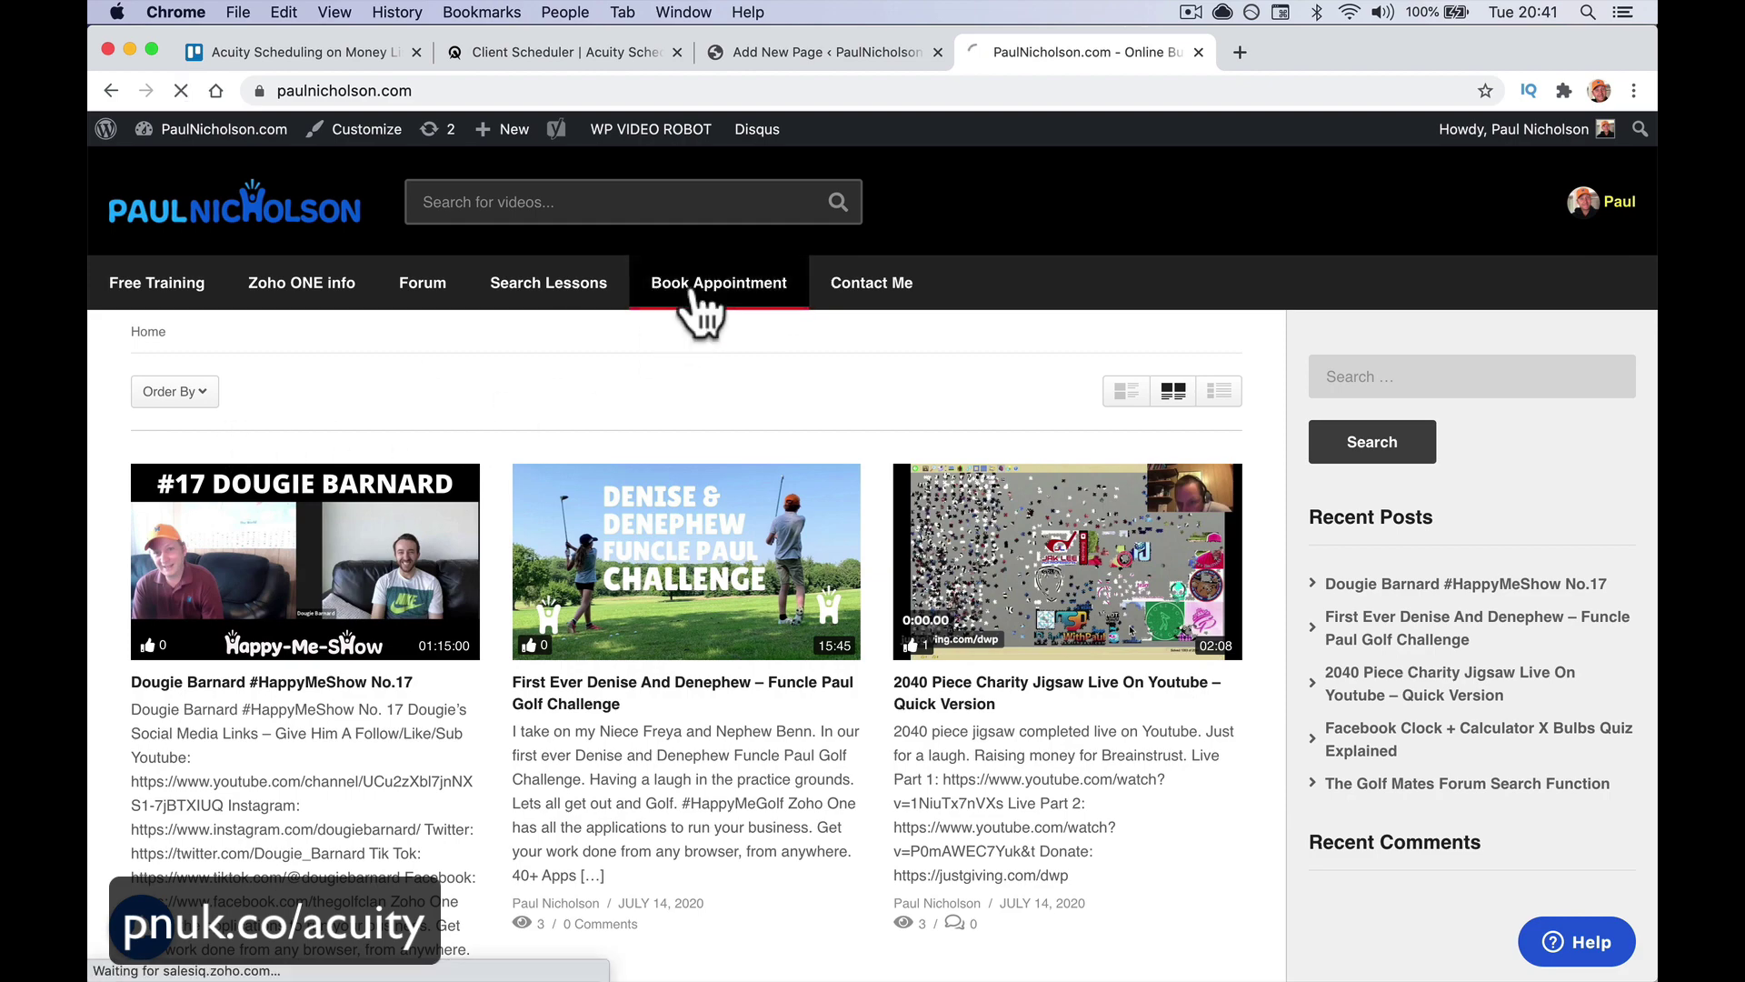
scroll(709, 511, down, 7)
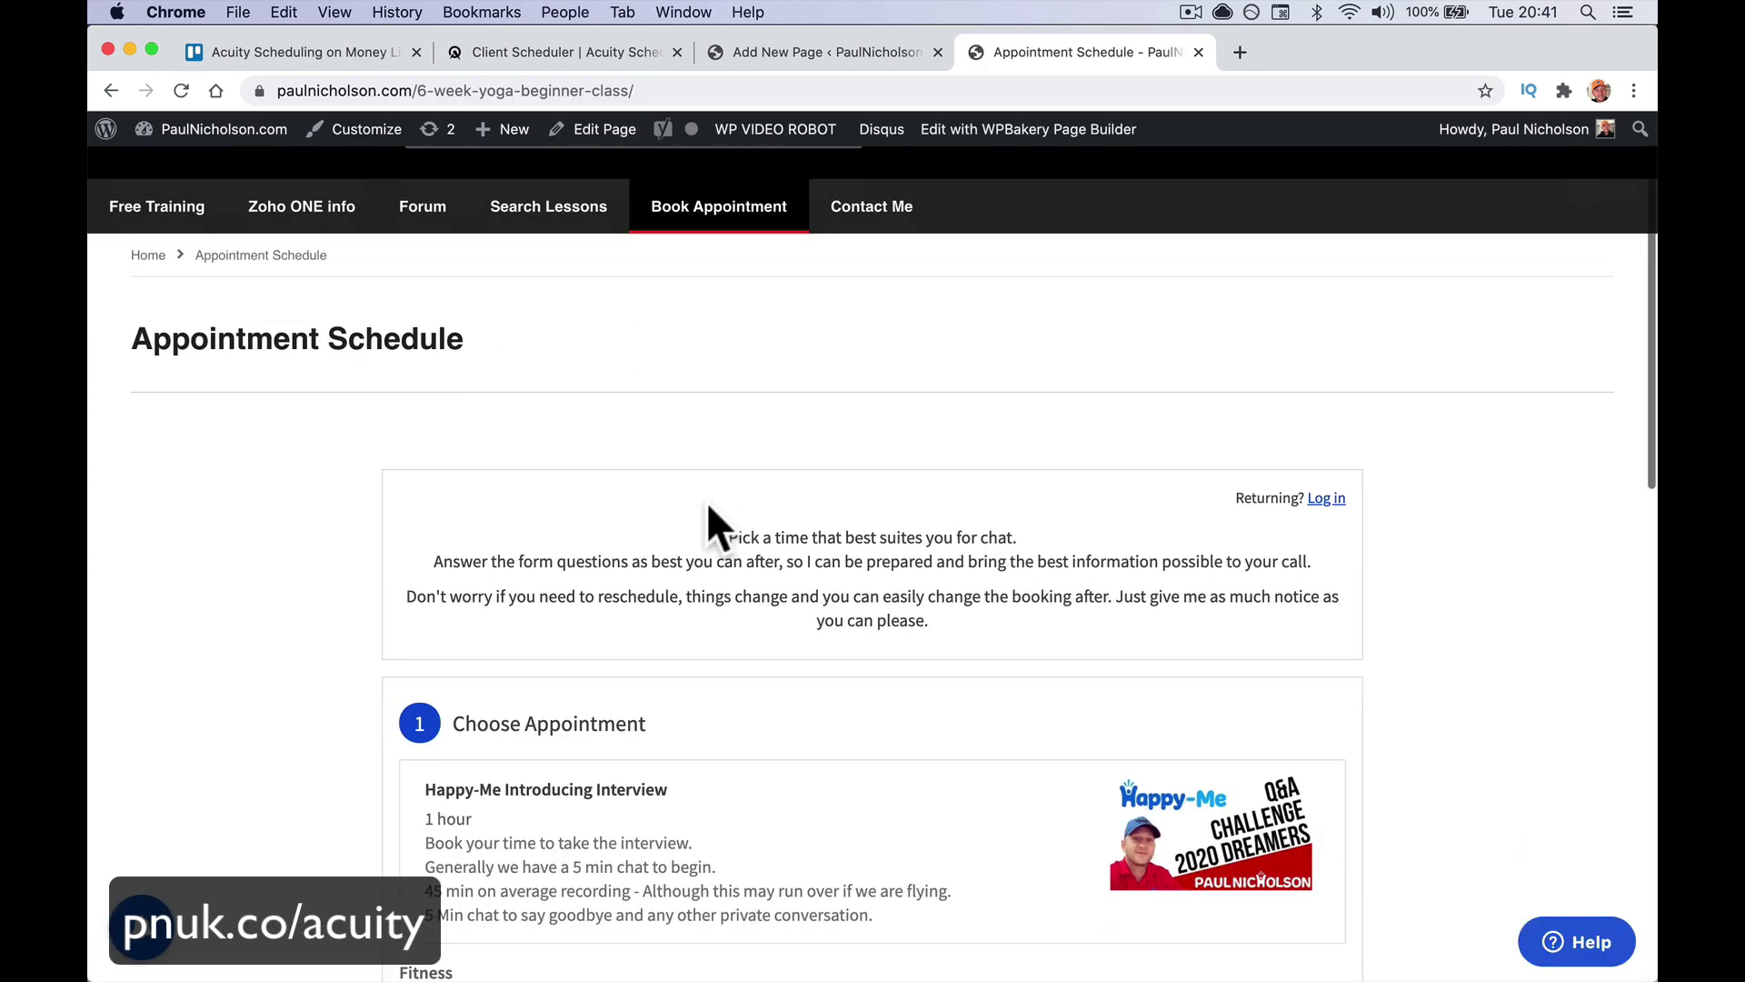
scroll(707, 500, down, 5)
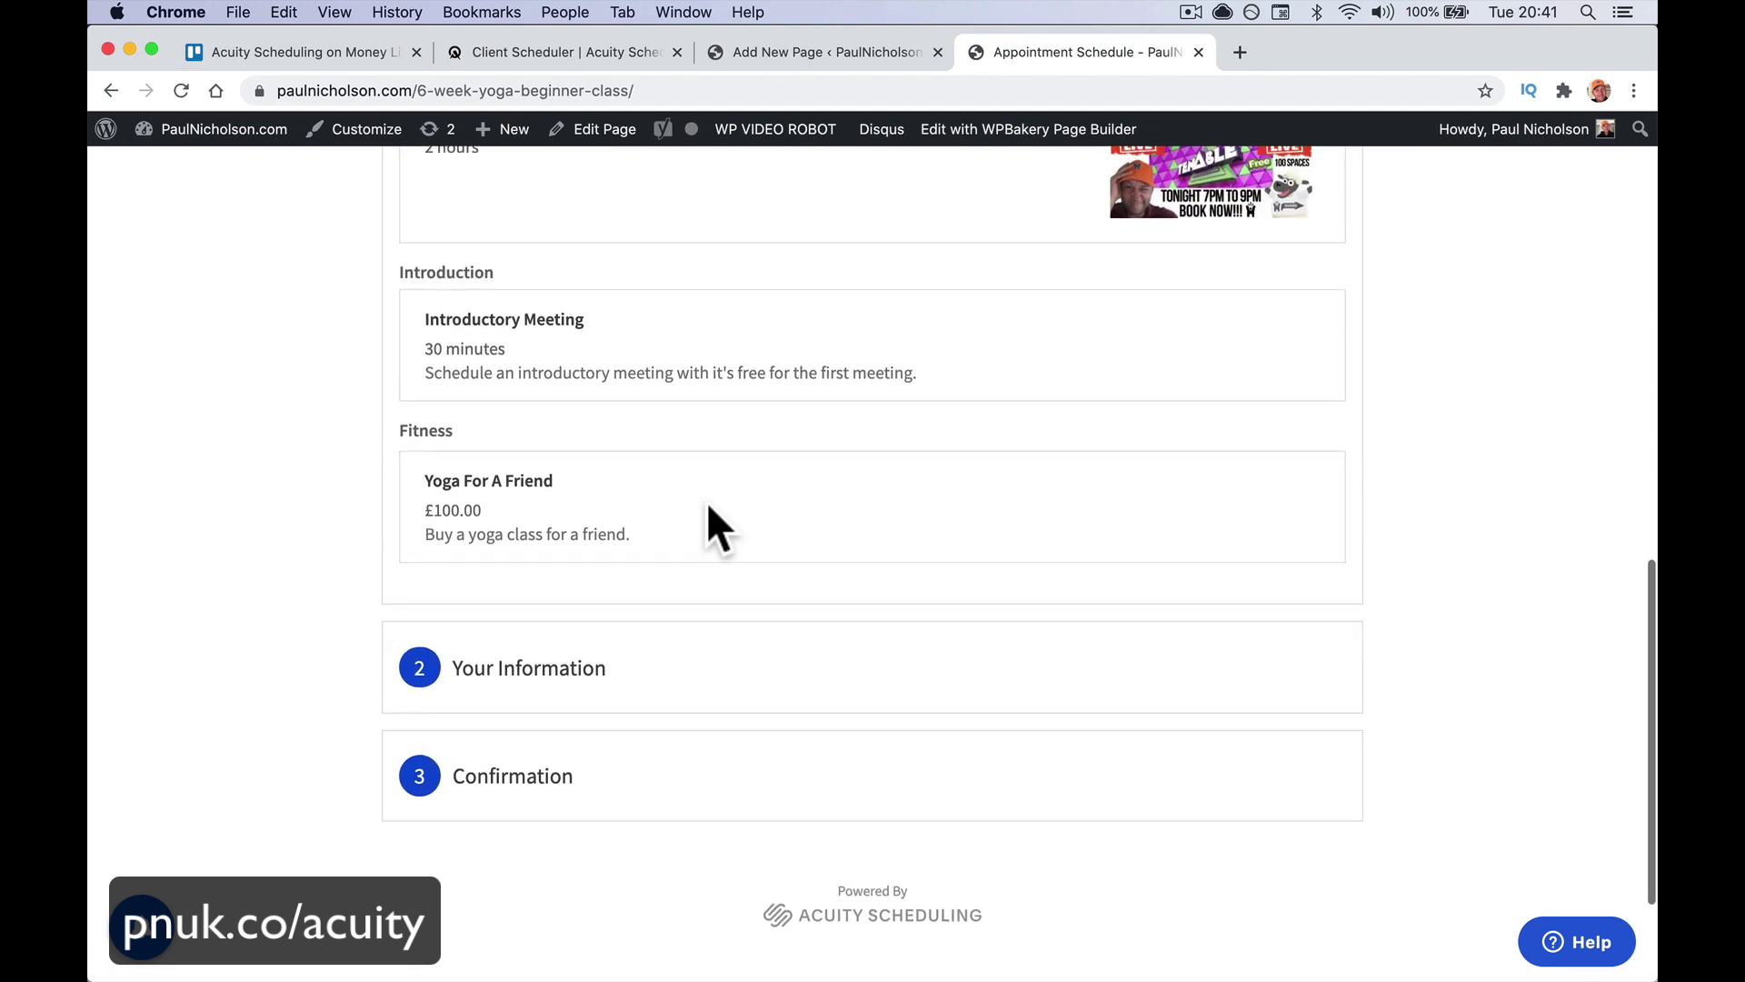
click(706, 504)
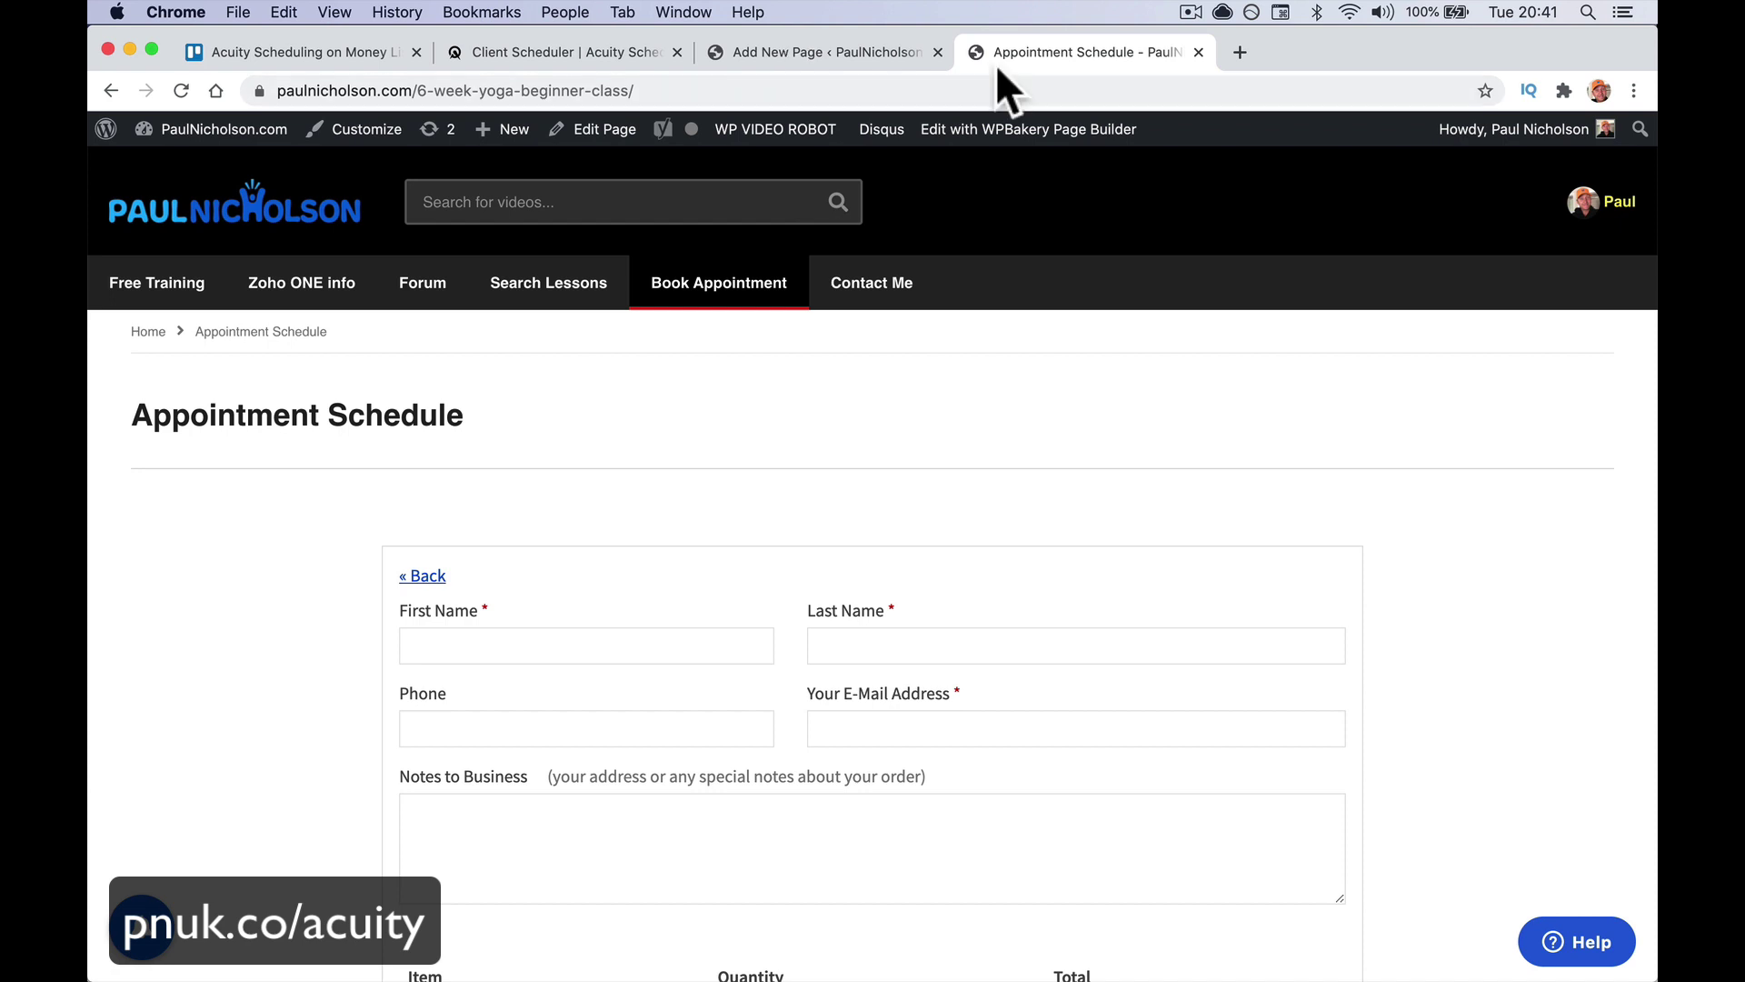
click(611, 132)
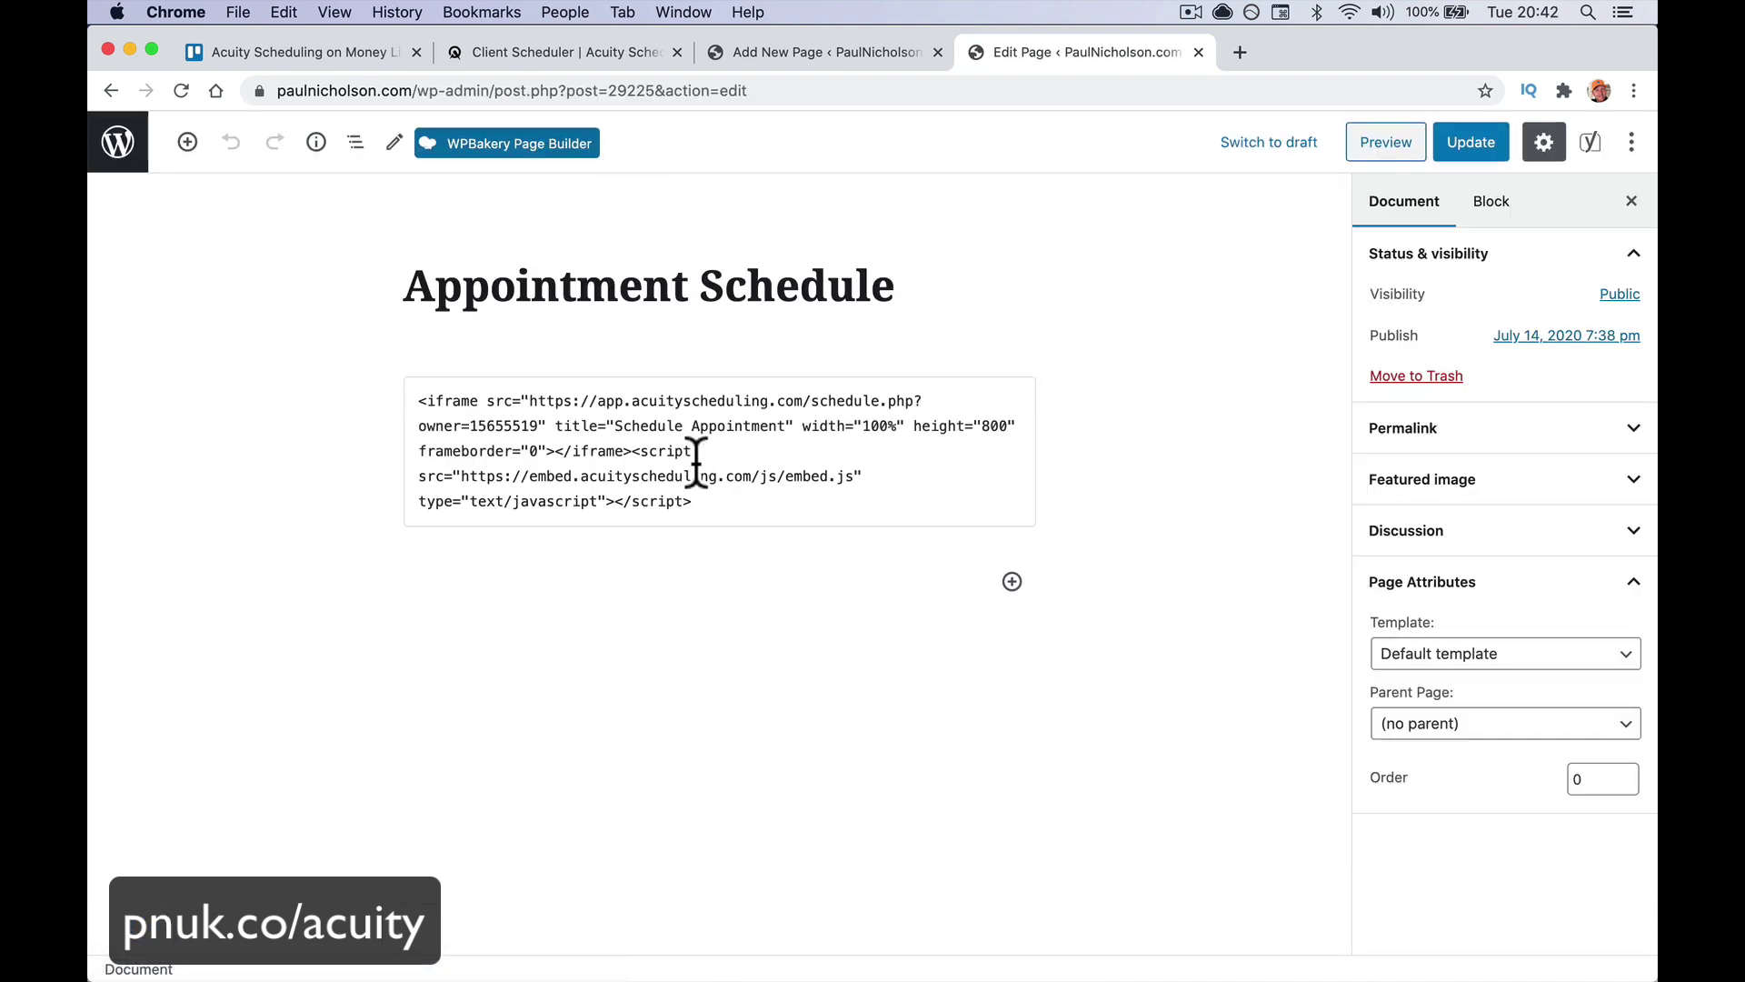
Delete the Acuity iframe embed code from the Custom HTML block
click(697, 464)
key(super+a)
key(BackSpace)
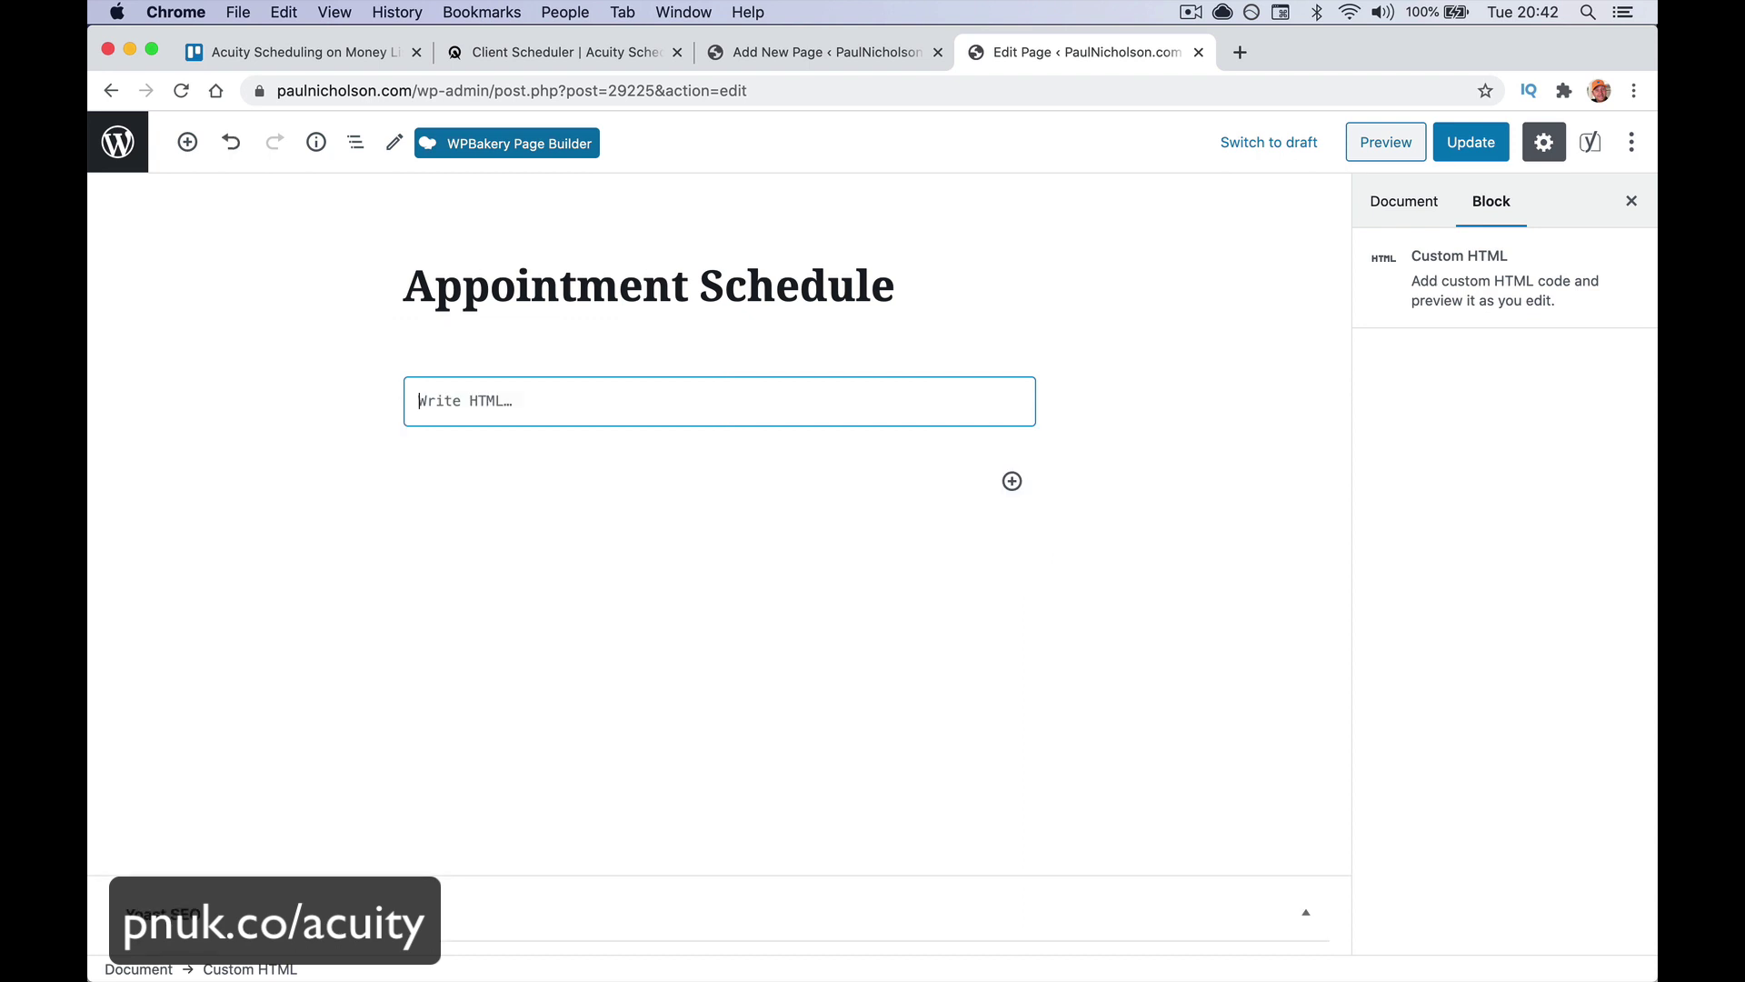
Type the line 'Book Appointment click the button below.' into the emptied HTML block
click(680, 537)
click(630, 401)
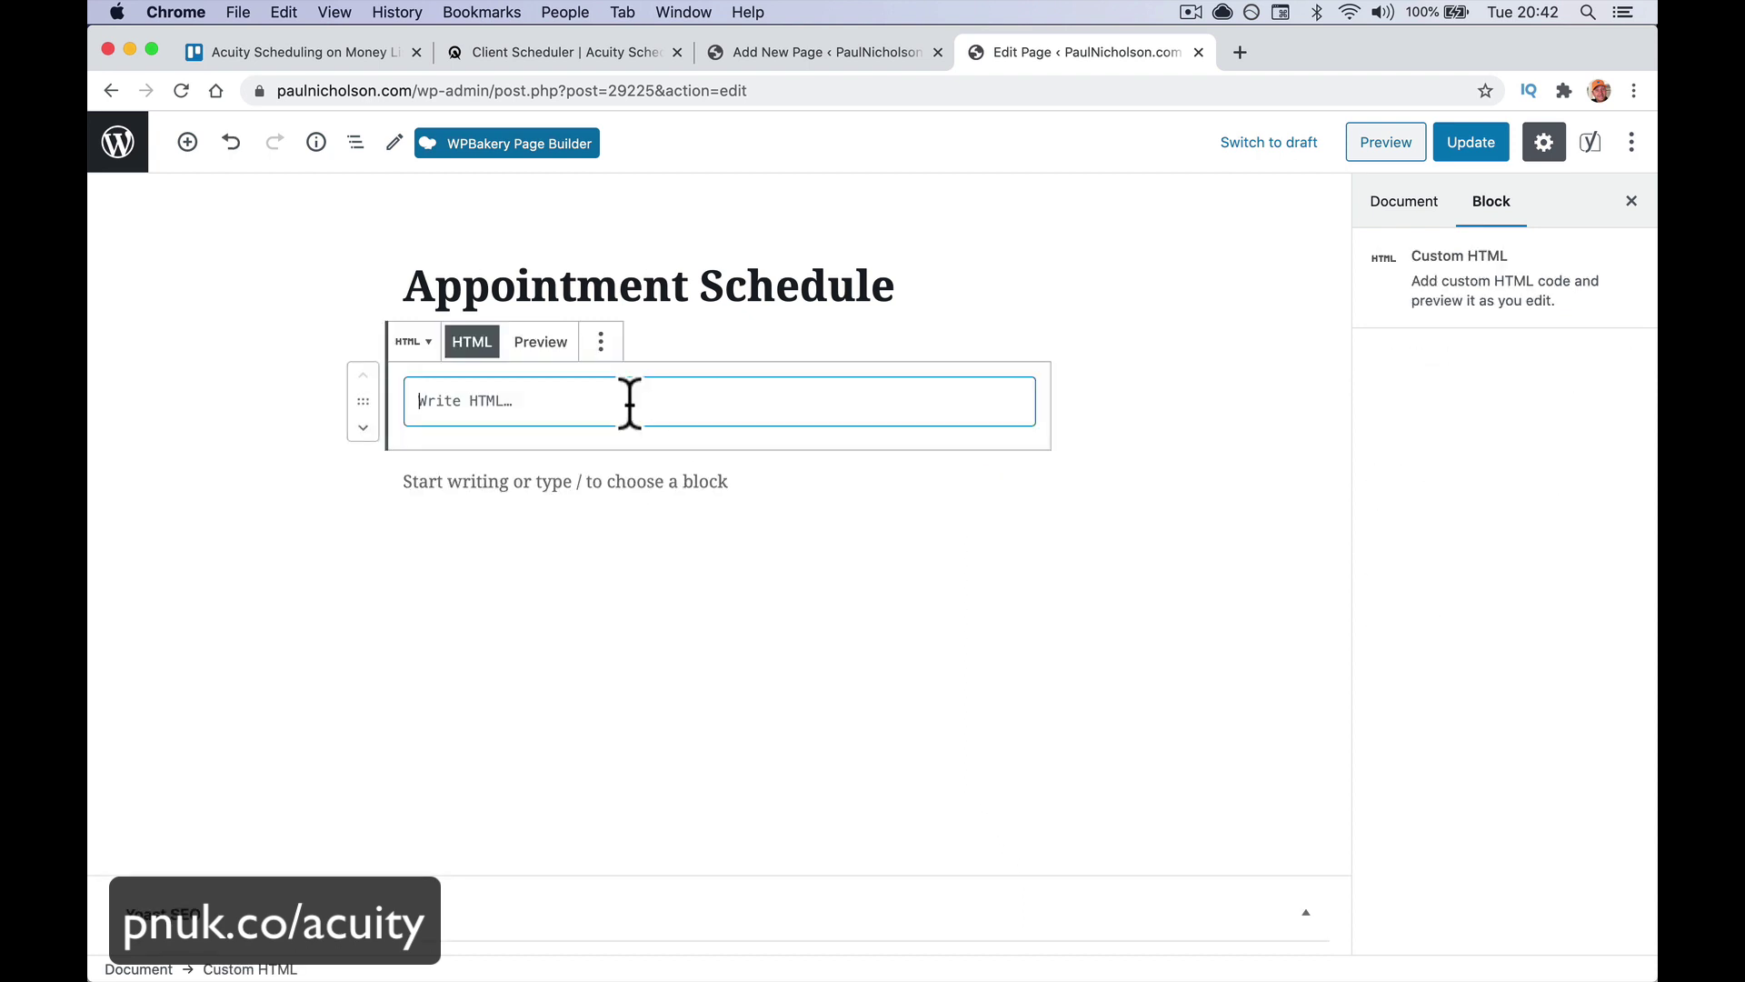
text(Book )
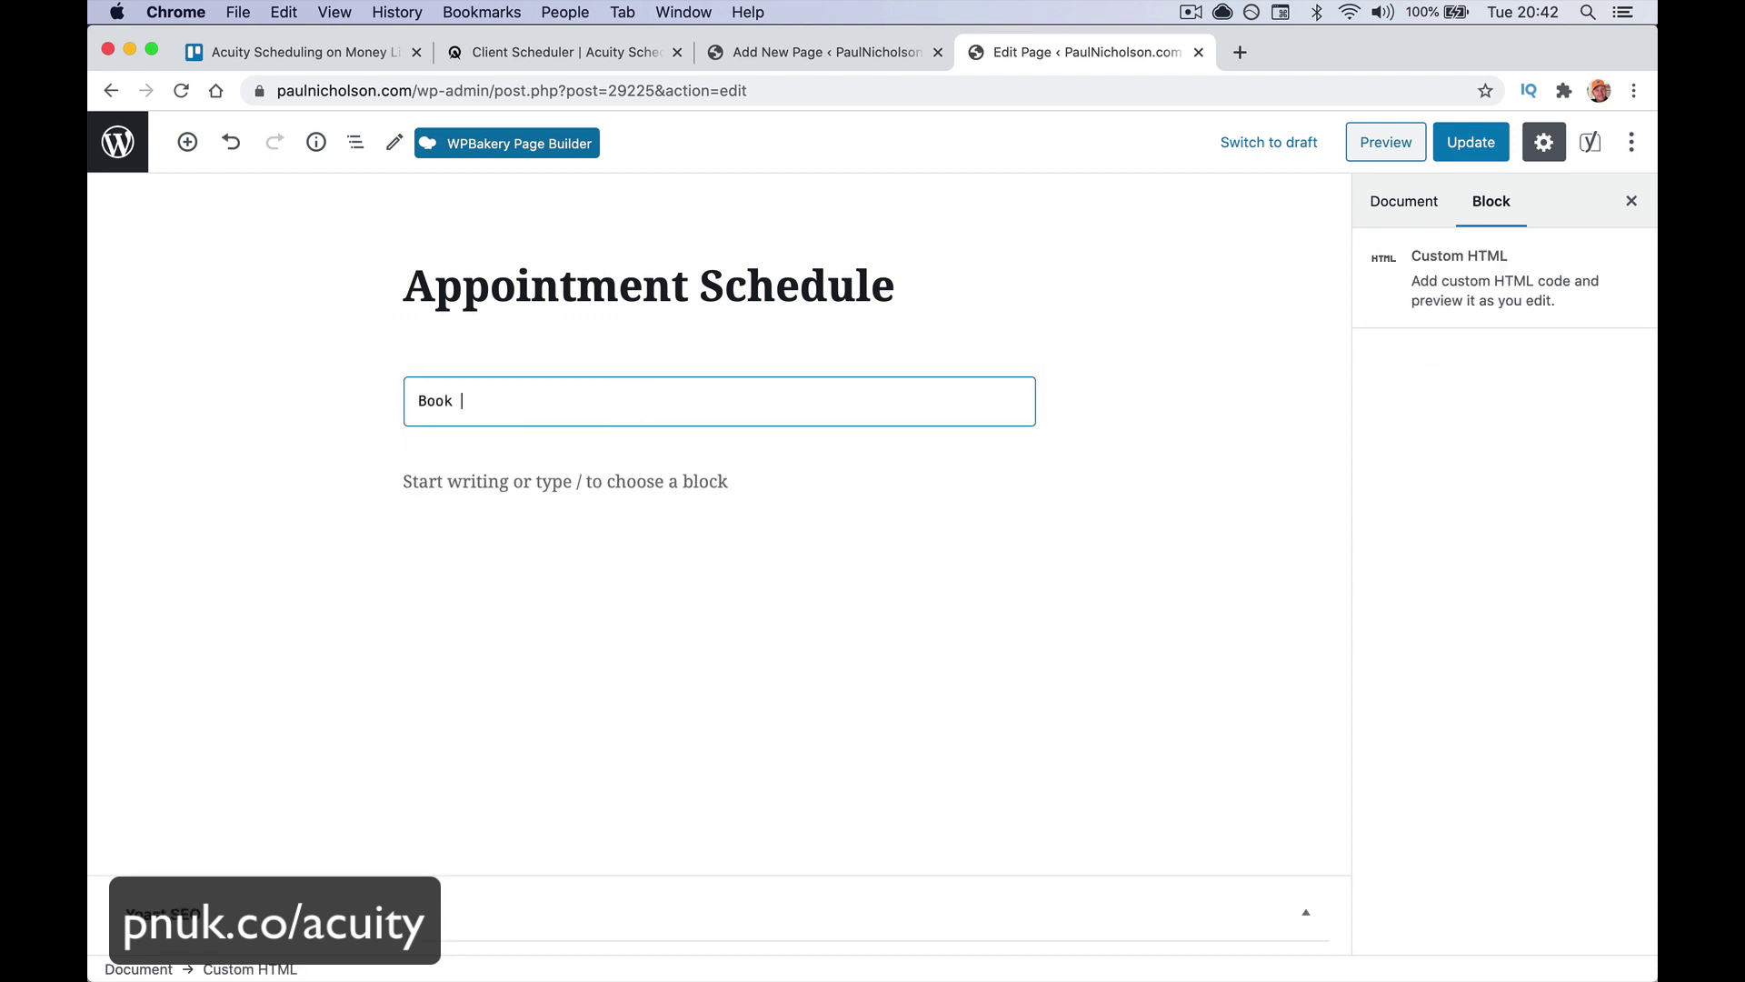
text(App)
text(ointment)
text(click the button below.)
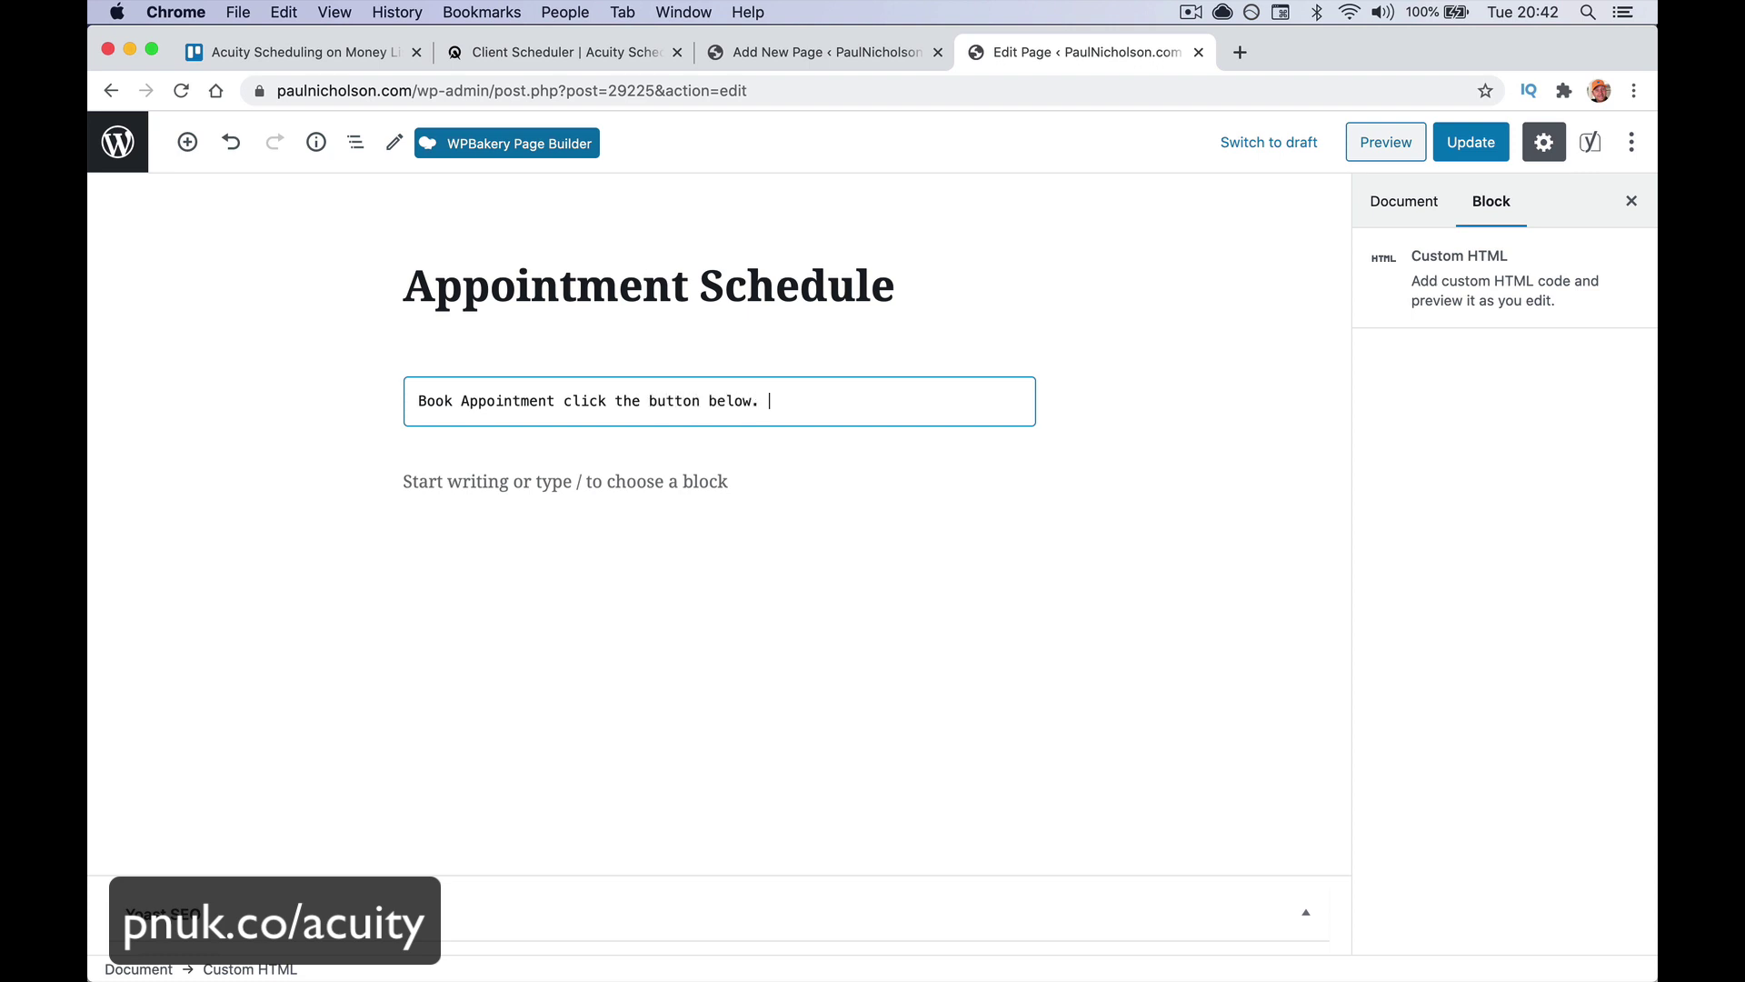
key(Return)
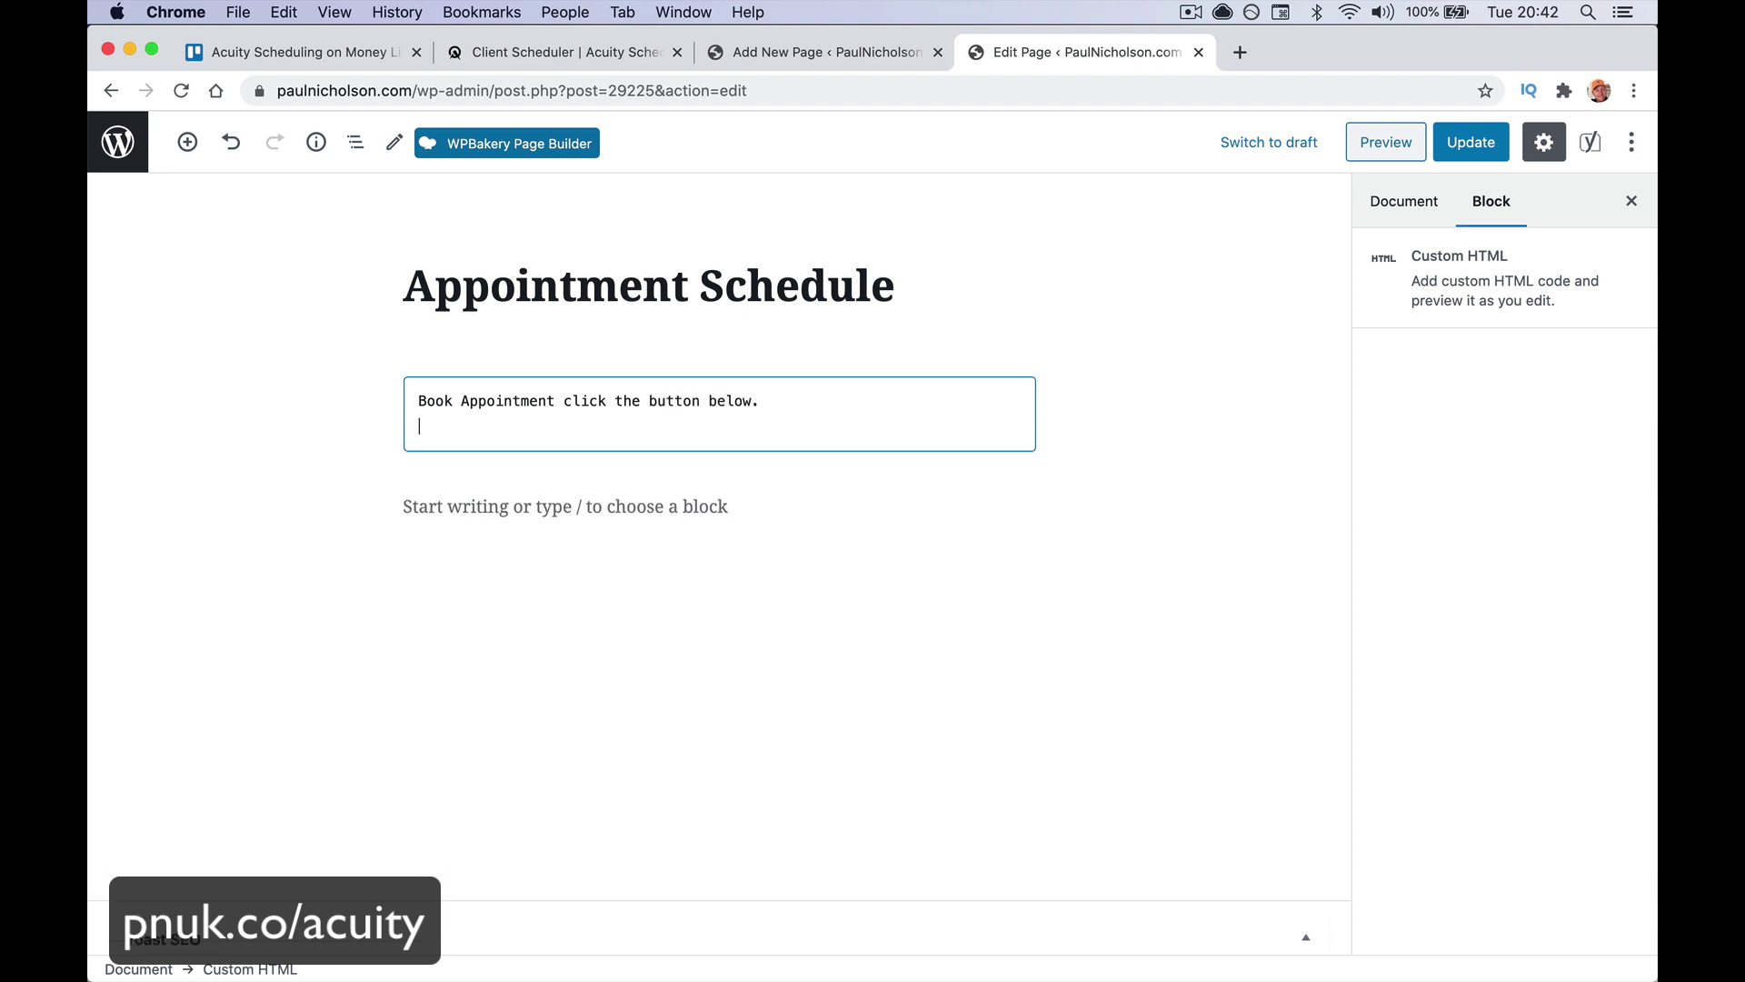
click(585, 506)
click(782, 52)
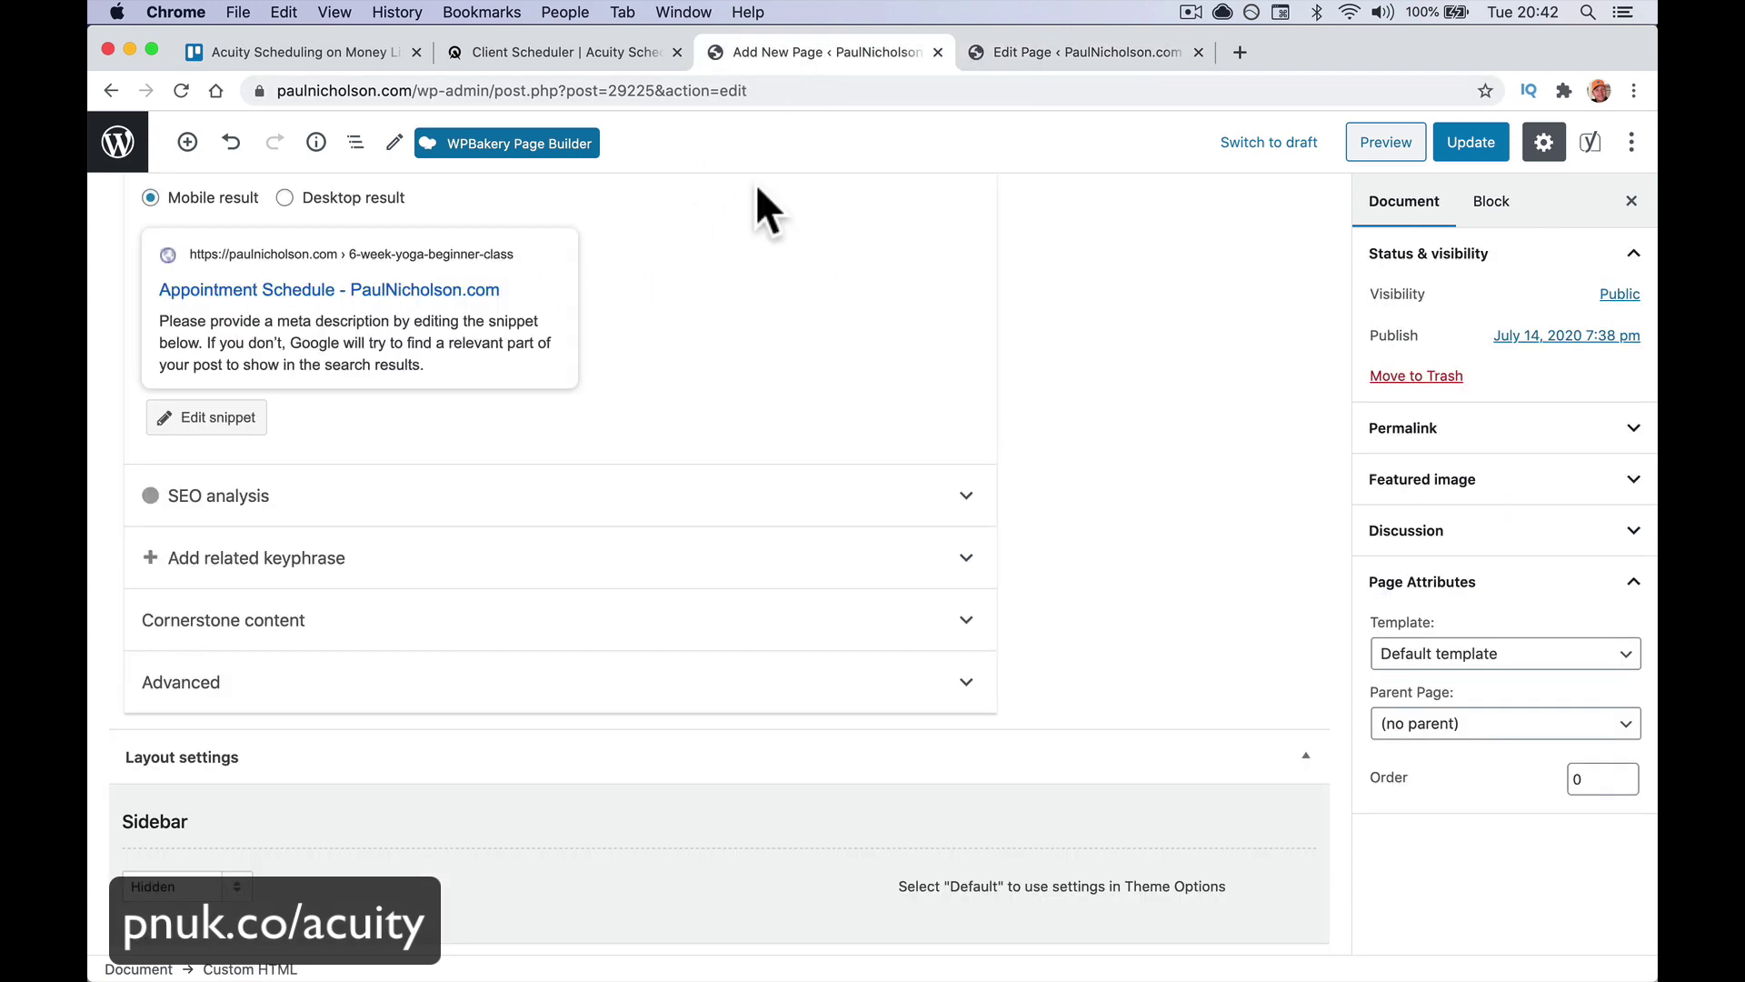
click(585, 51)
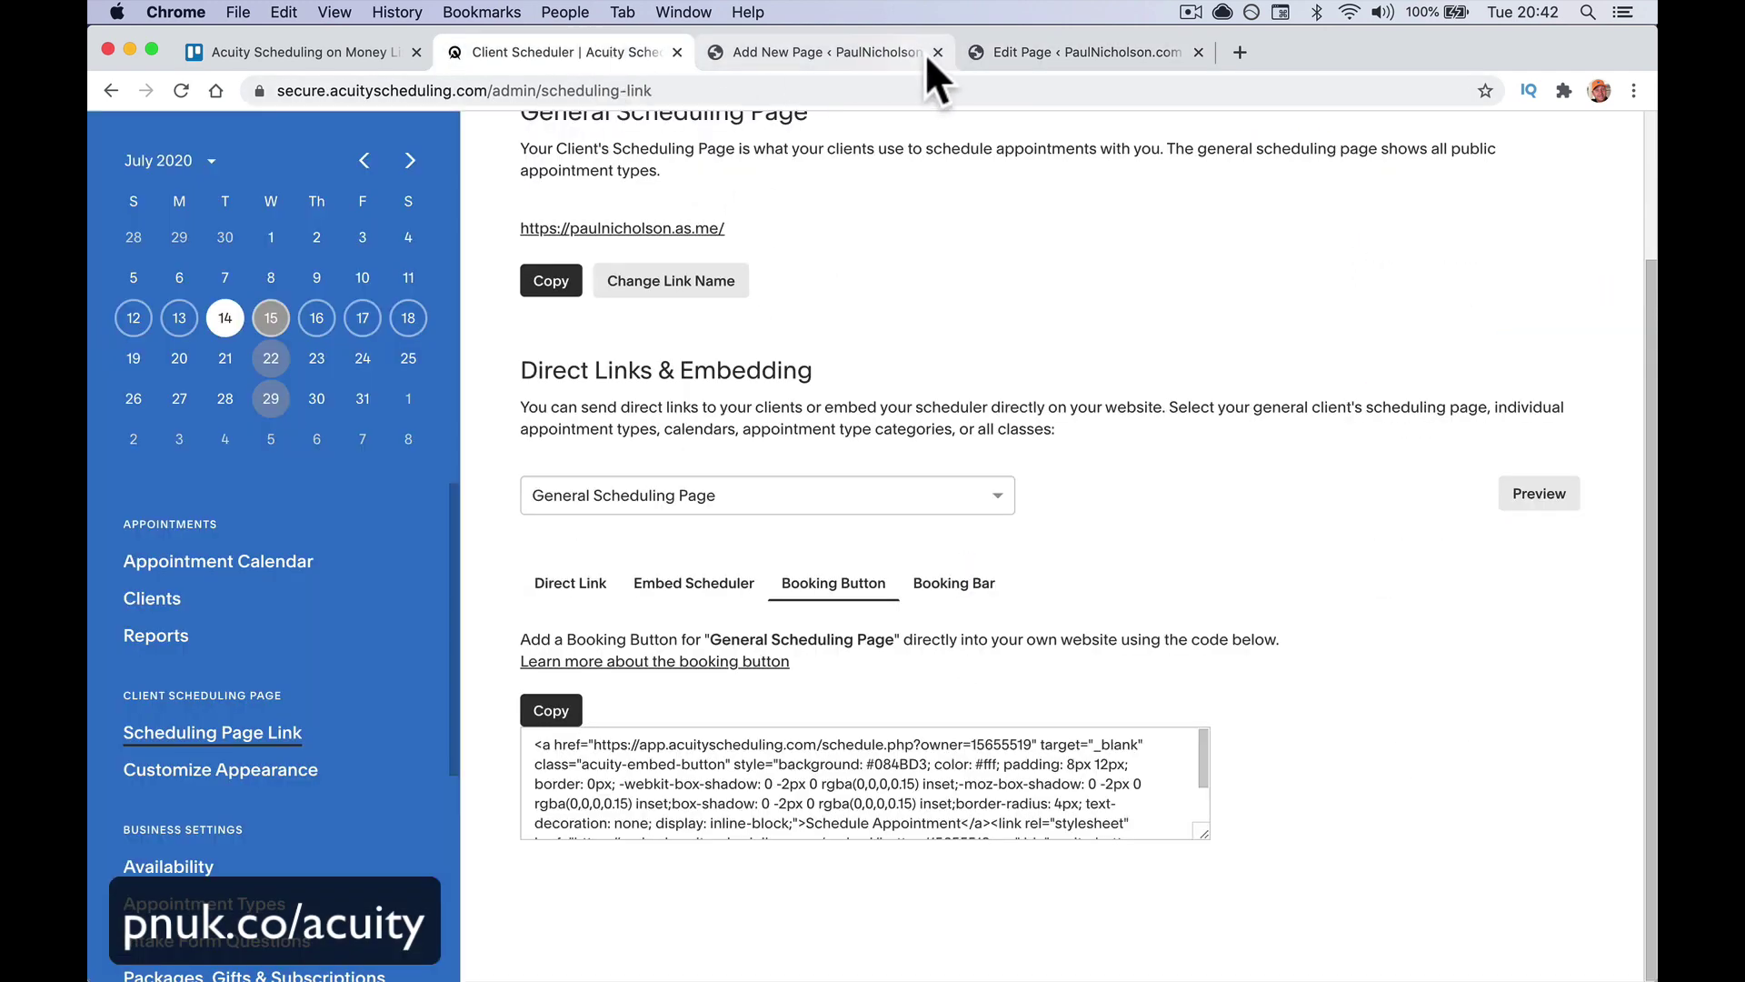
Close the duplicate Add New Page tab and select Acuity's Booking Button embed code
click(926, 53)
click(937, 52)
click(618, 47)
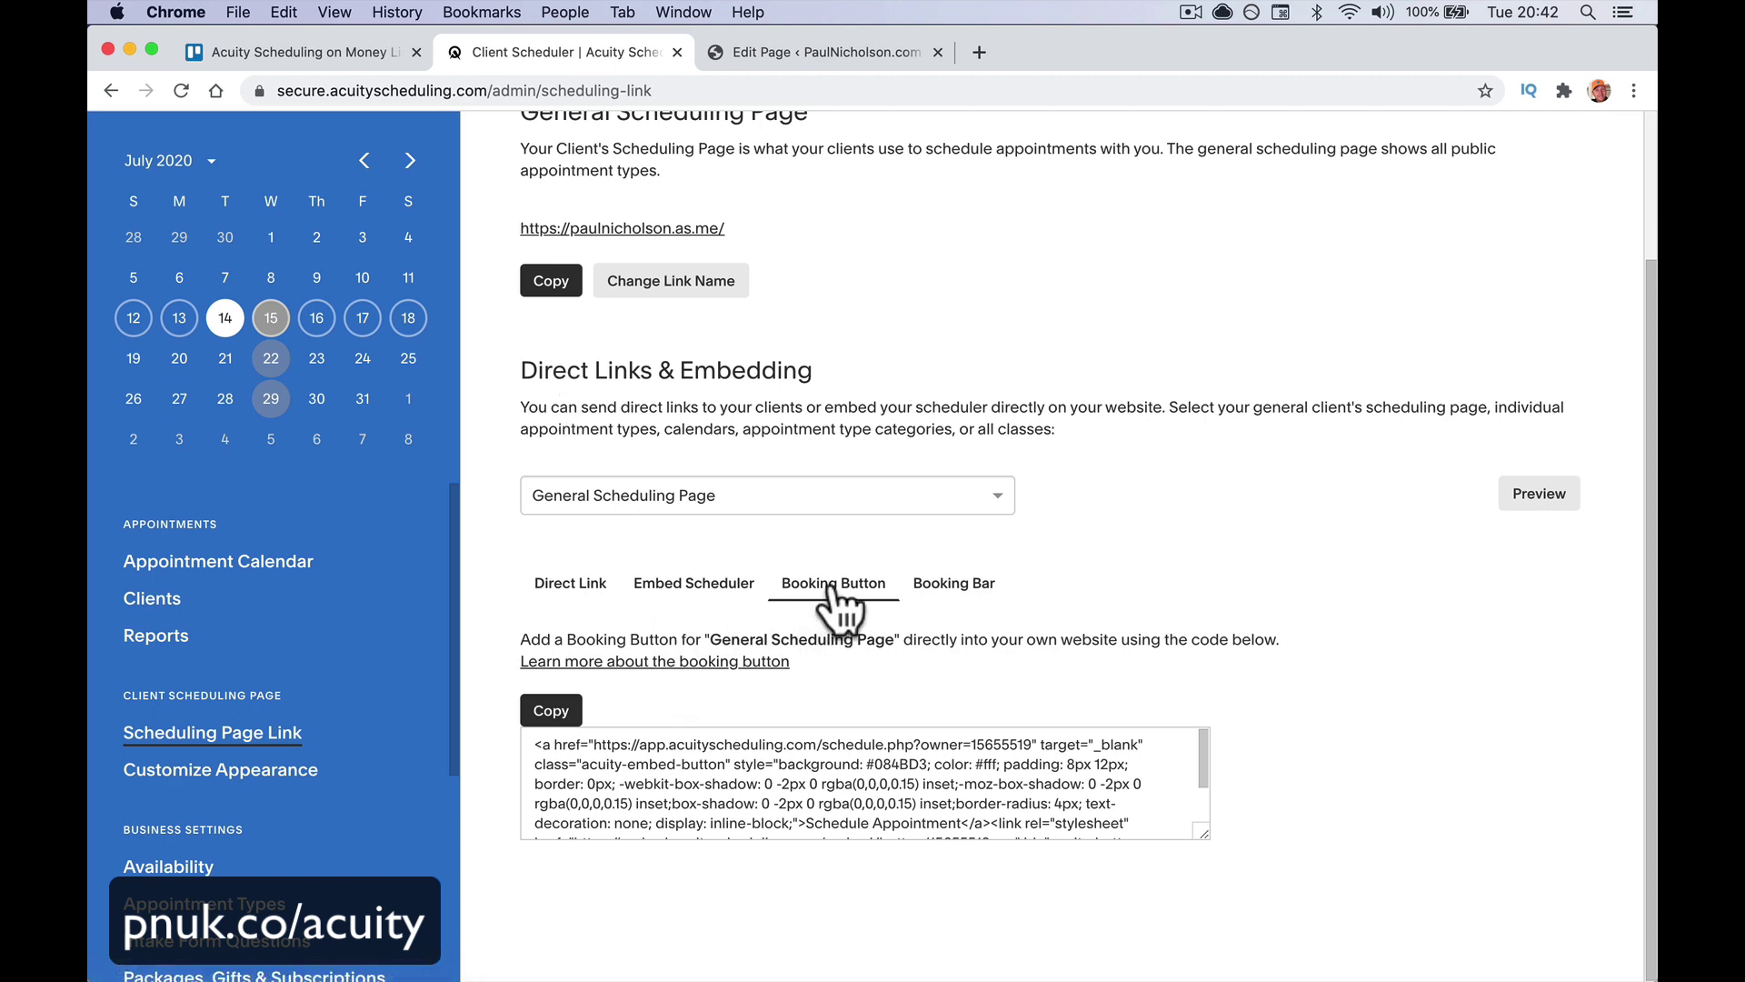
click(748, 783)
key(super+c)
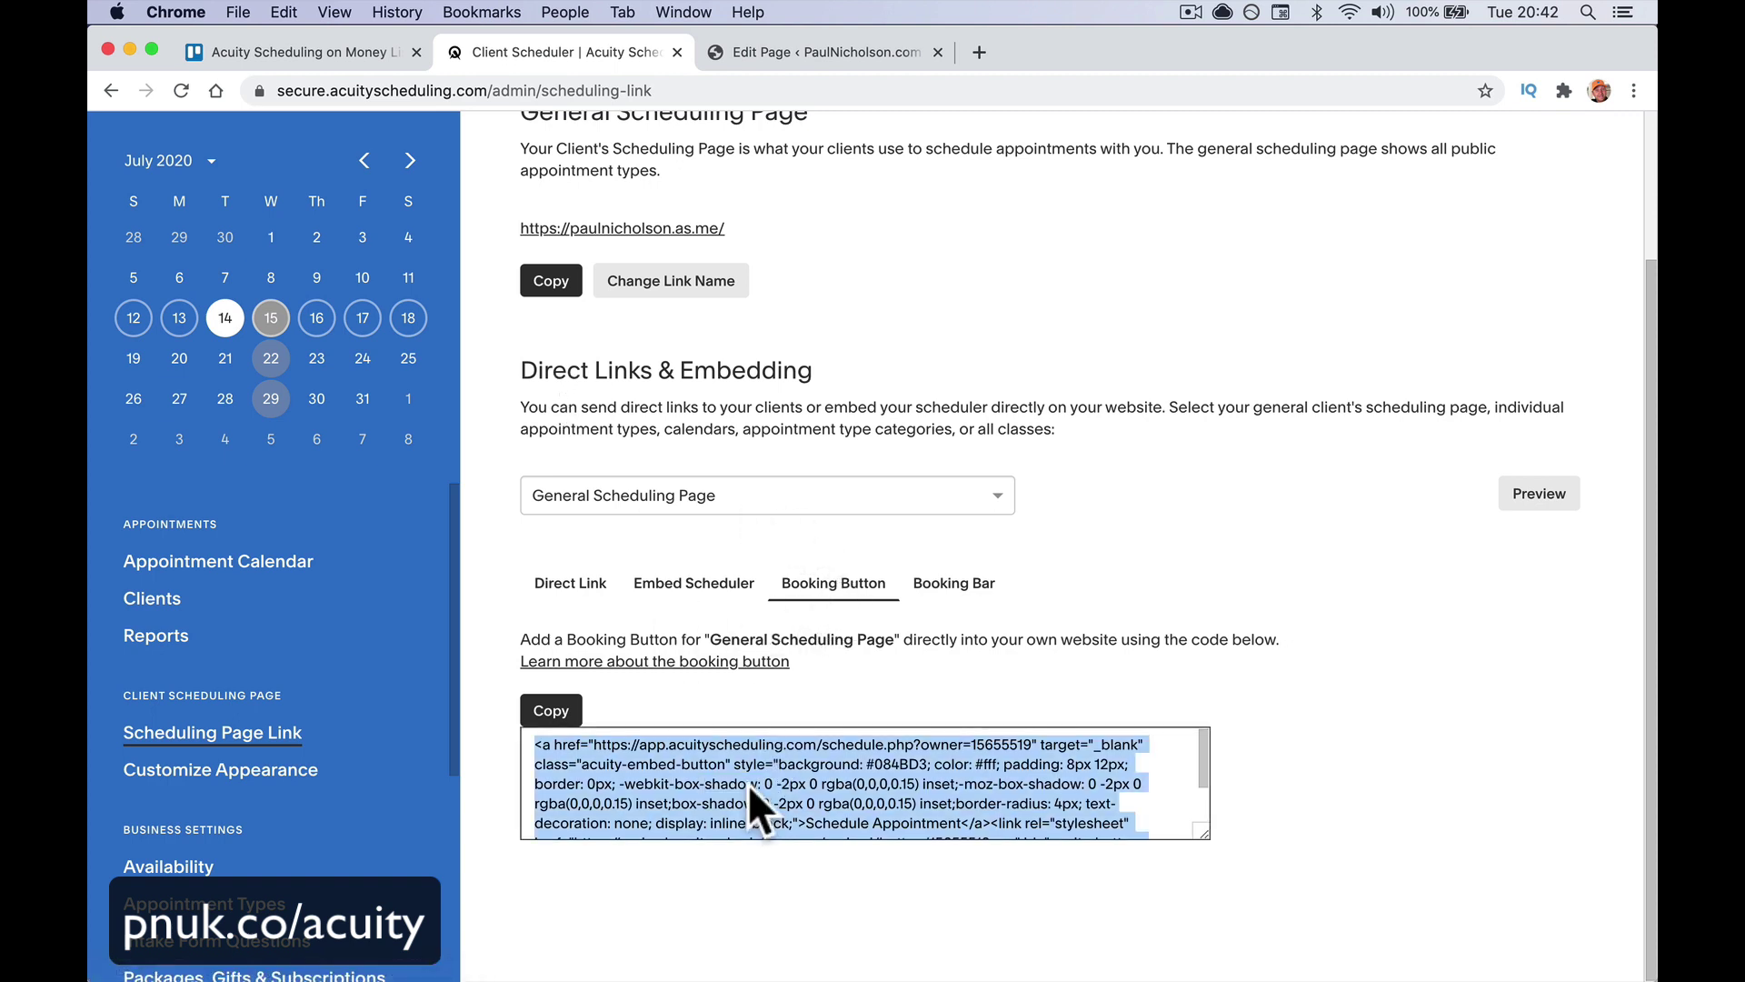
Insert a Custom HTML block below the intro line, paste the booking-button code, and update the page
click(855, 55)
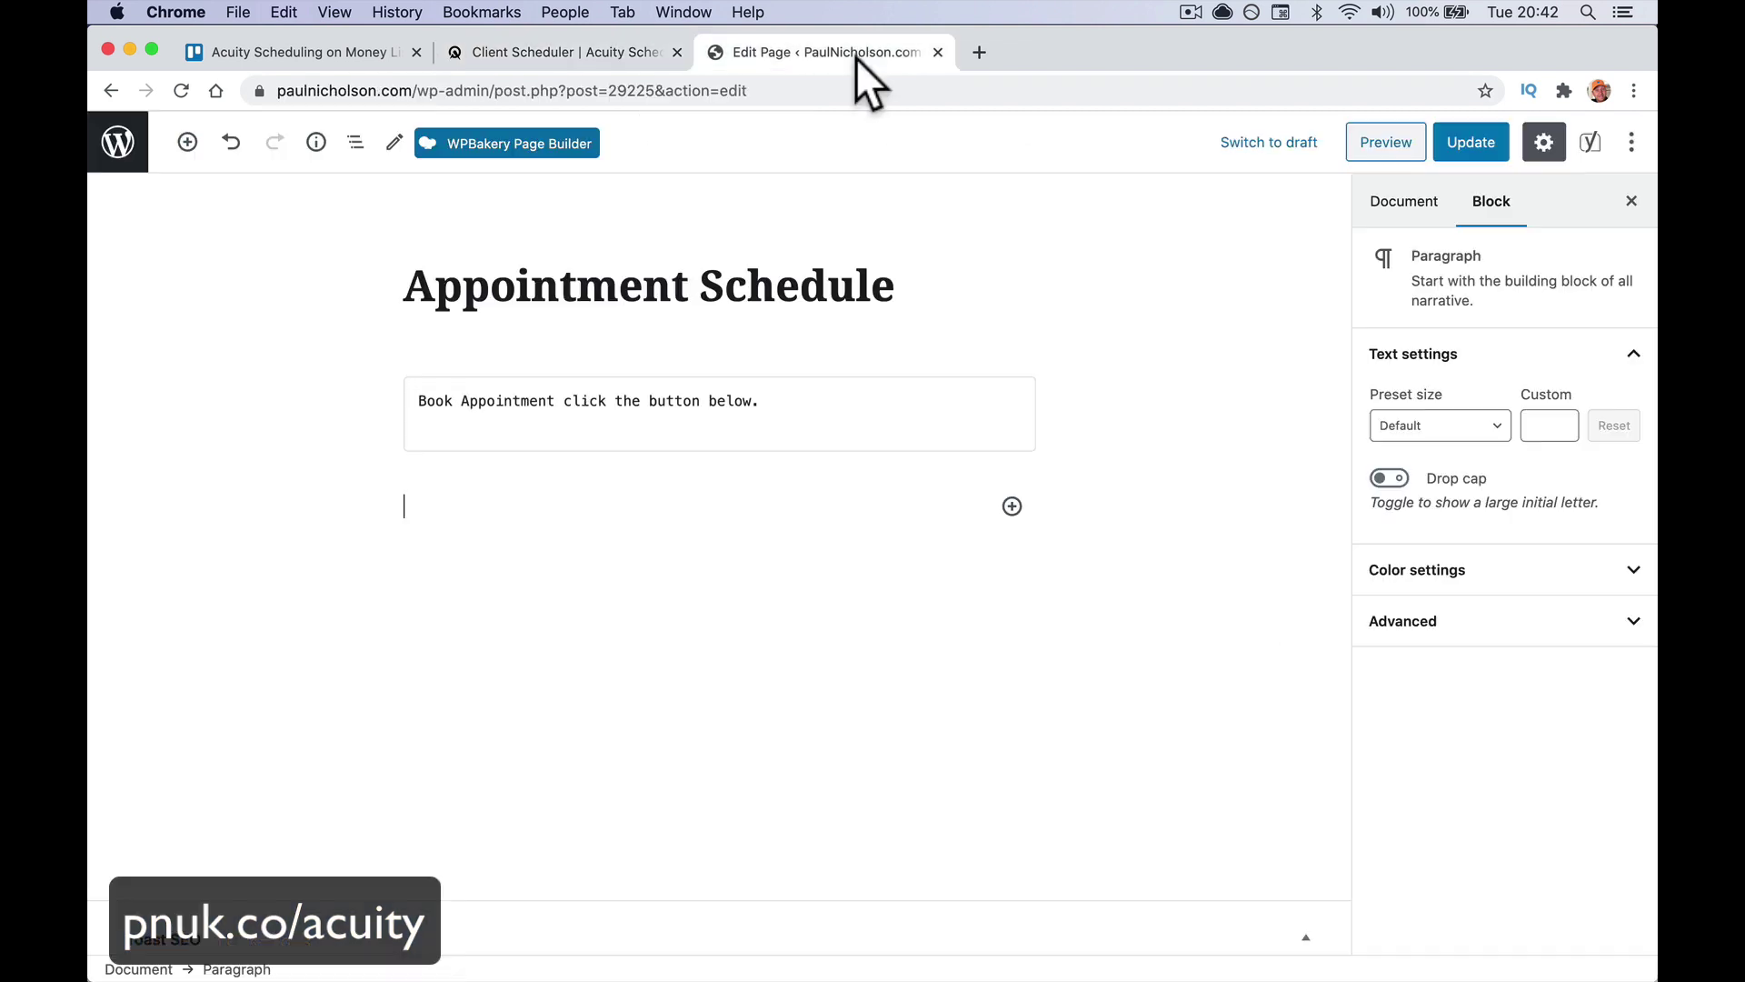
click(680, 518)
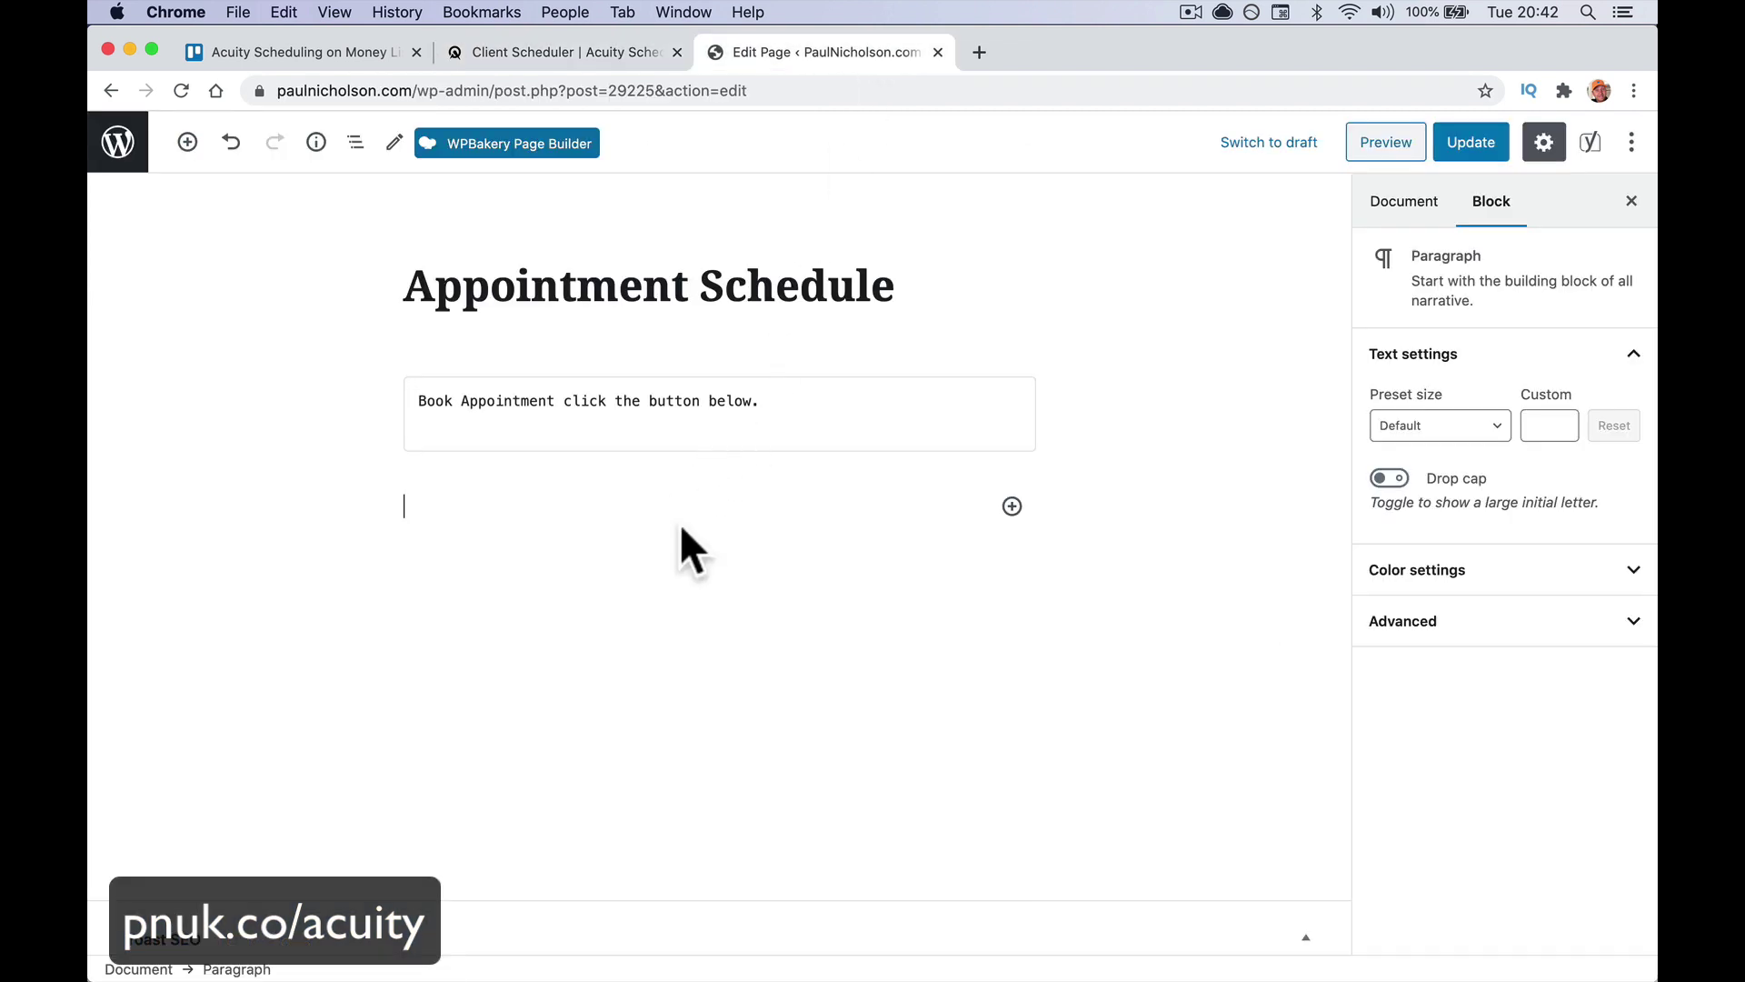
click(1012, 506)
text(html)
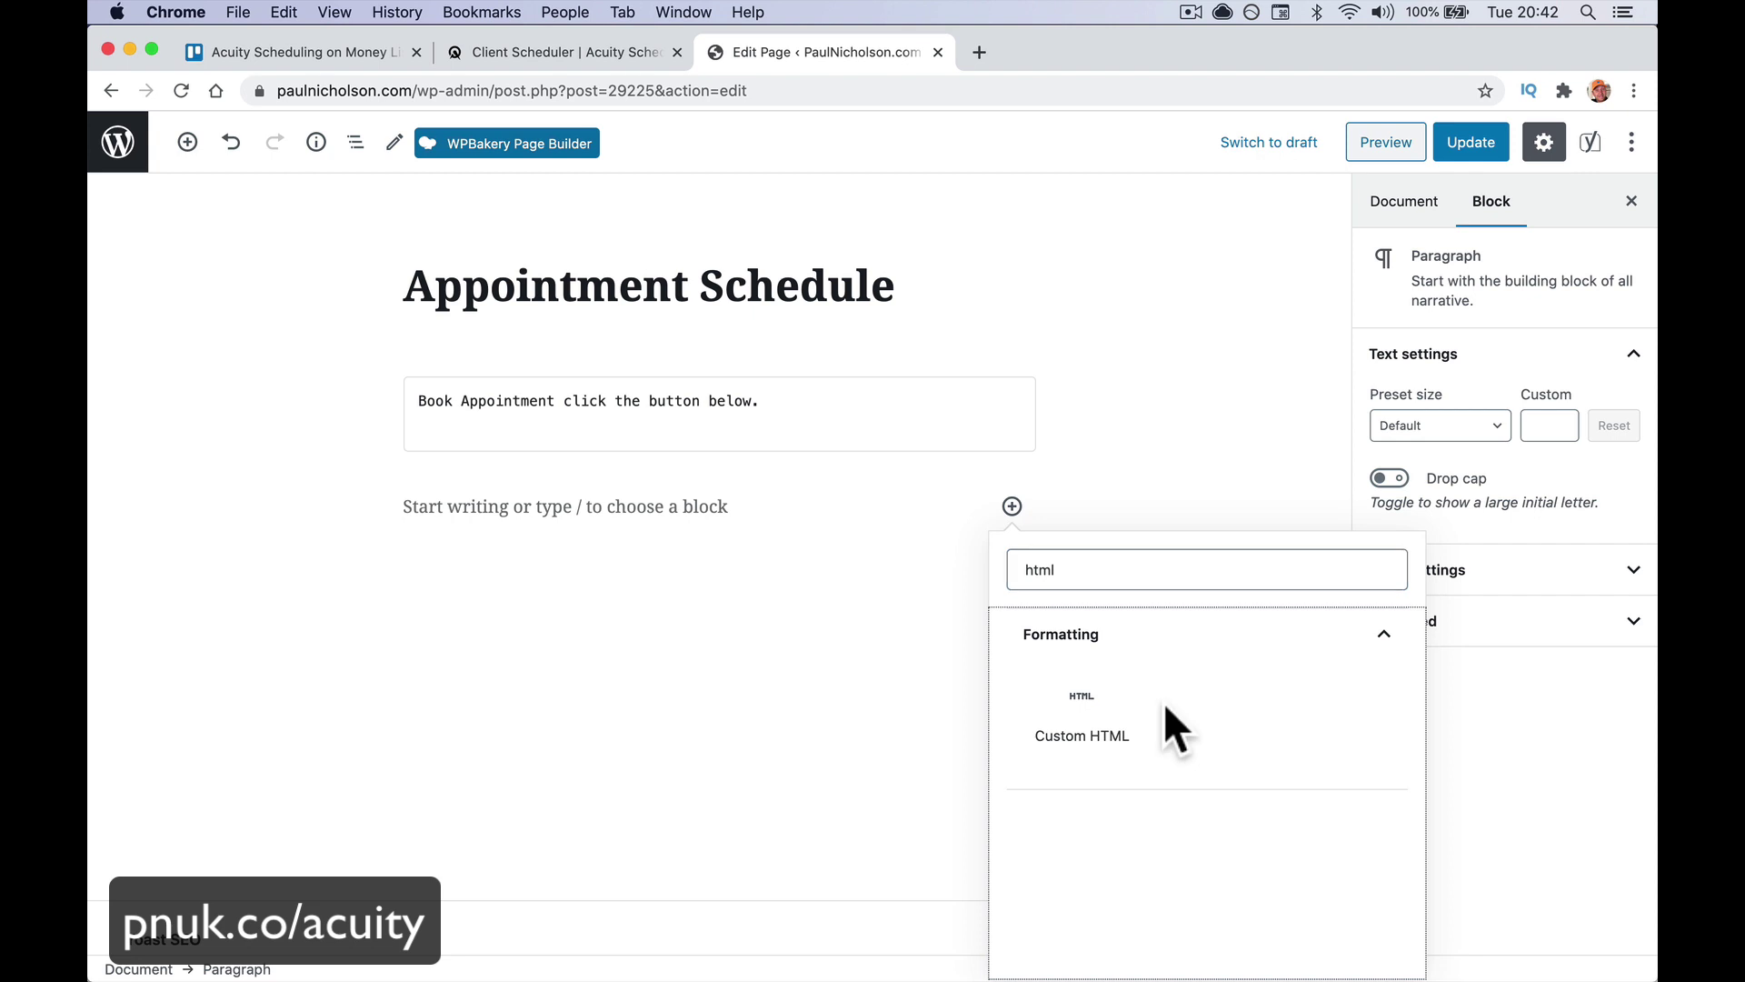
click(1148, 708)
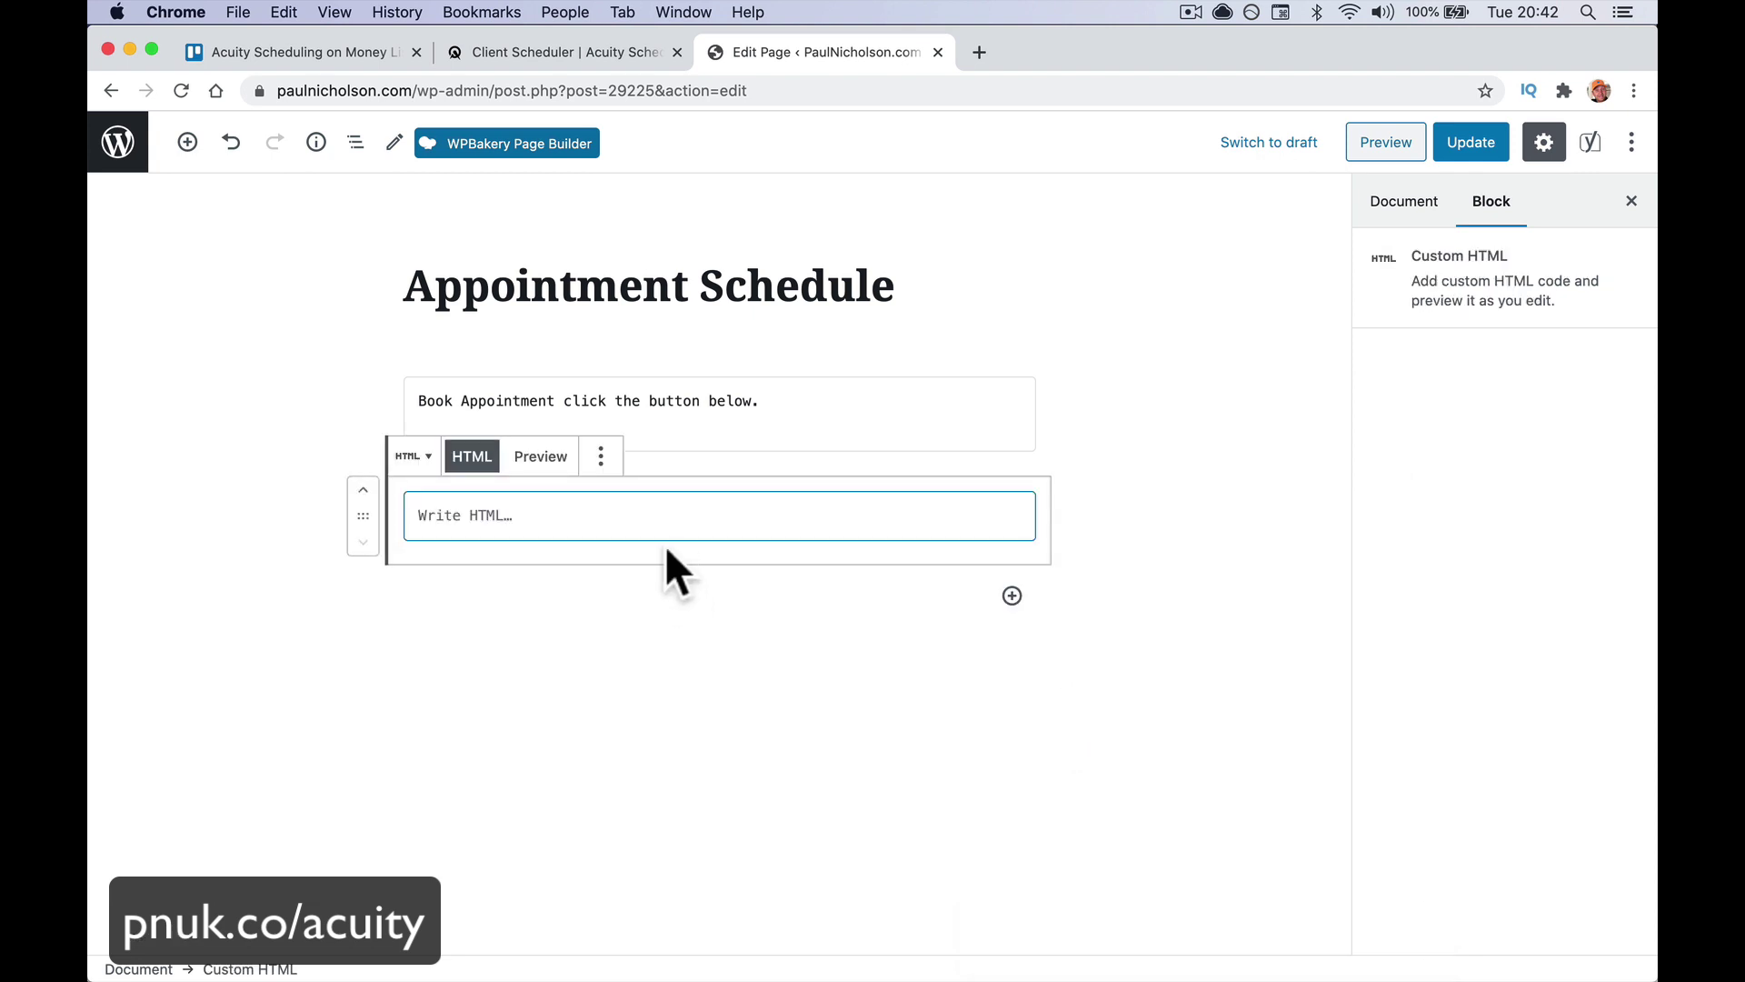
key(super+v)
click(1115, 736)
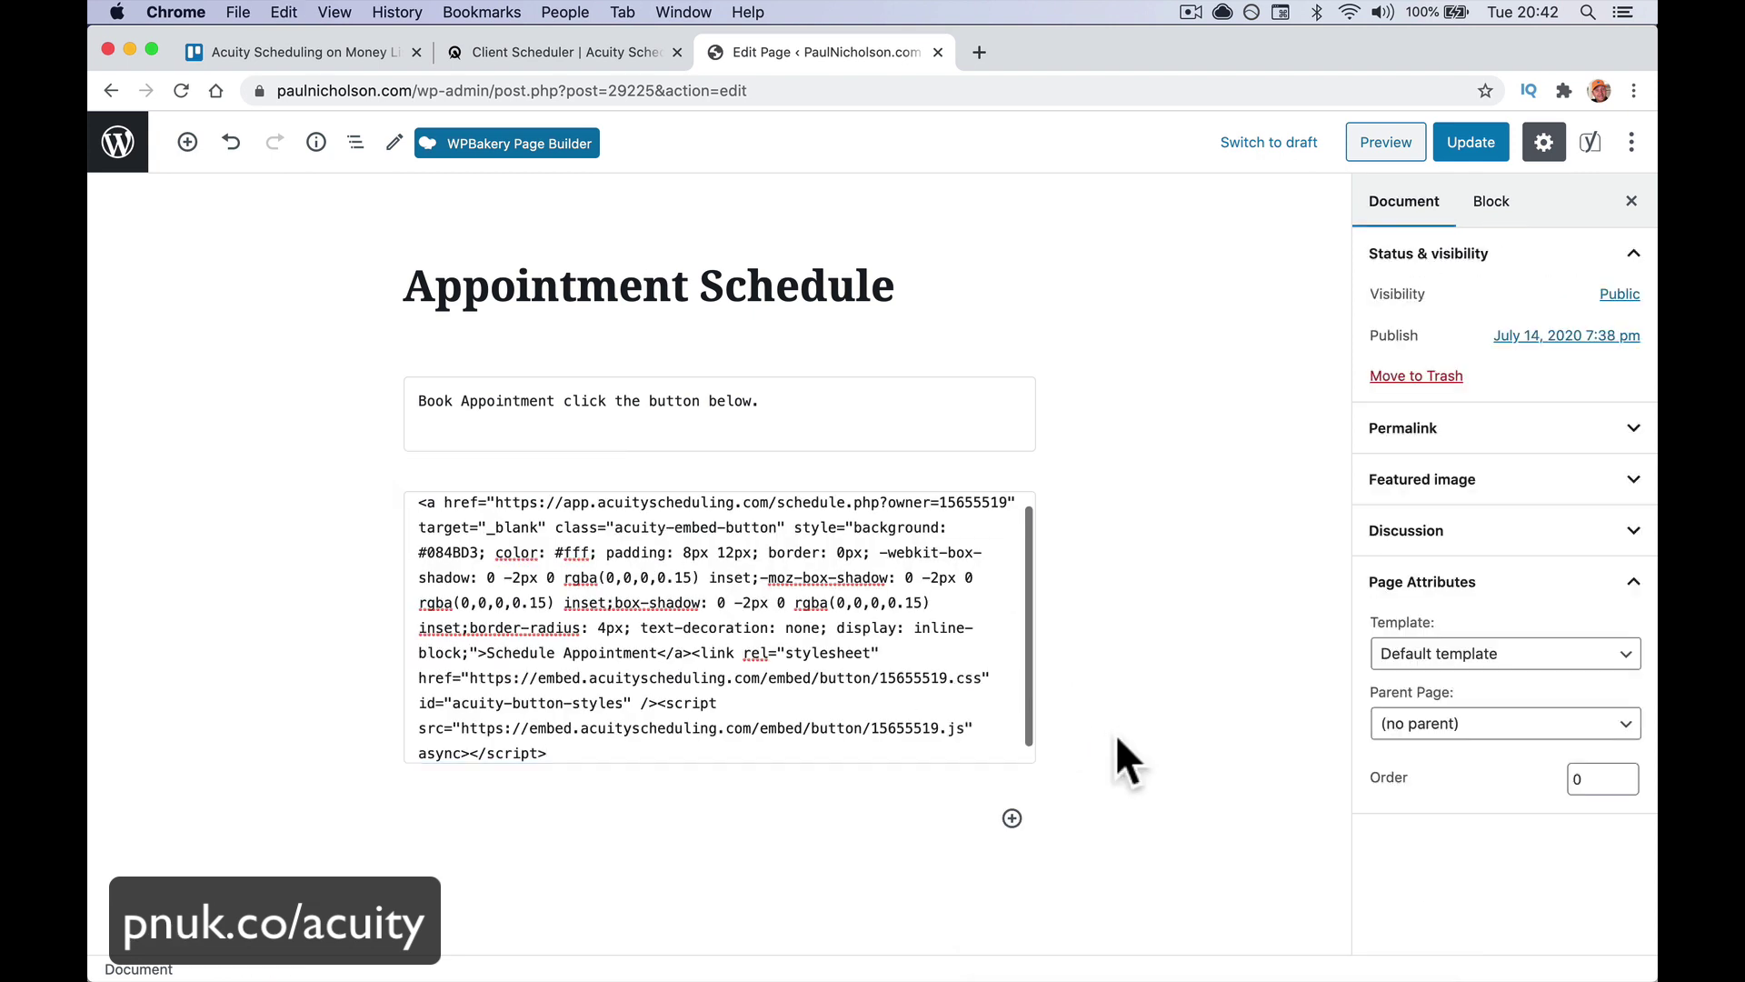
click(1483, 148)
Preview the page and open the Schedule Appointment popup listing appointment types, closing and reopening it
click(1359, 145)
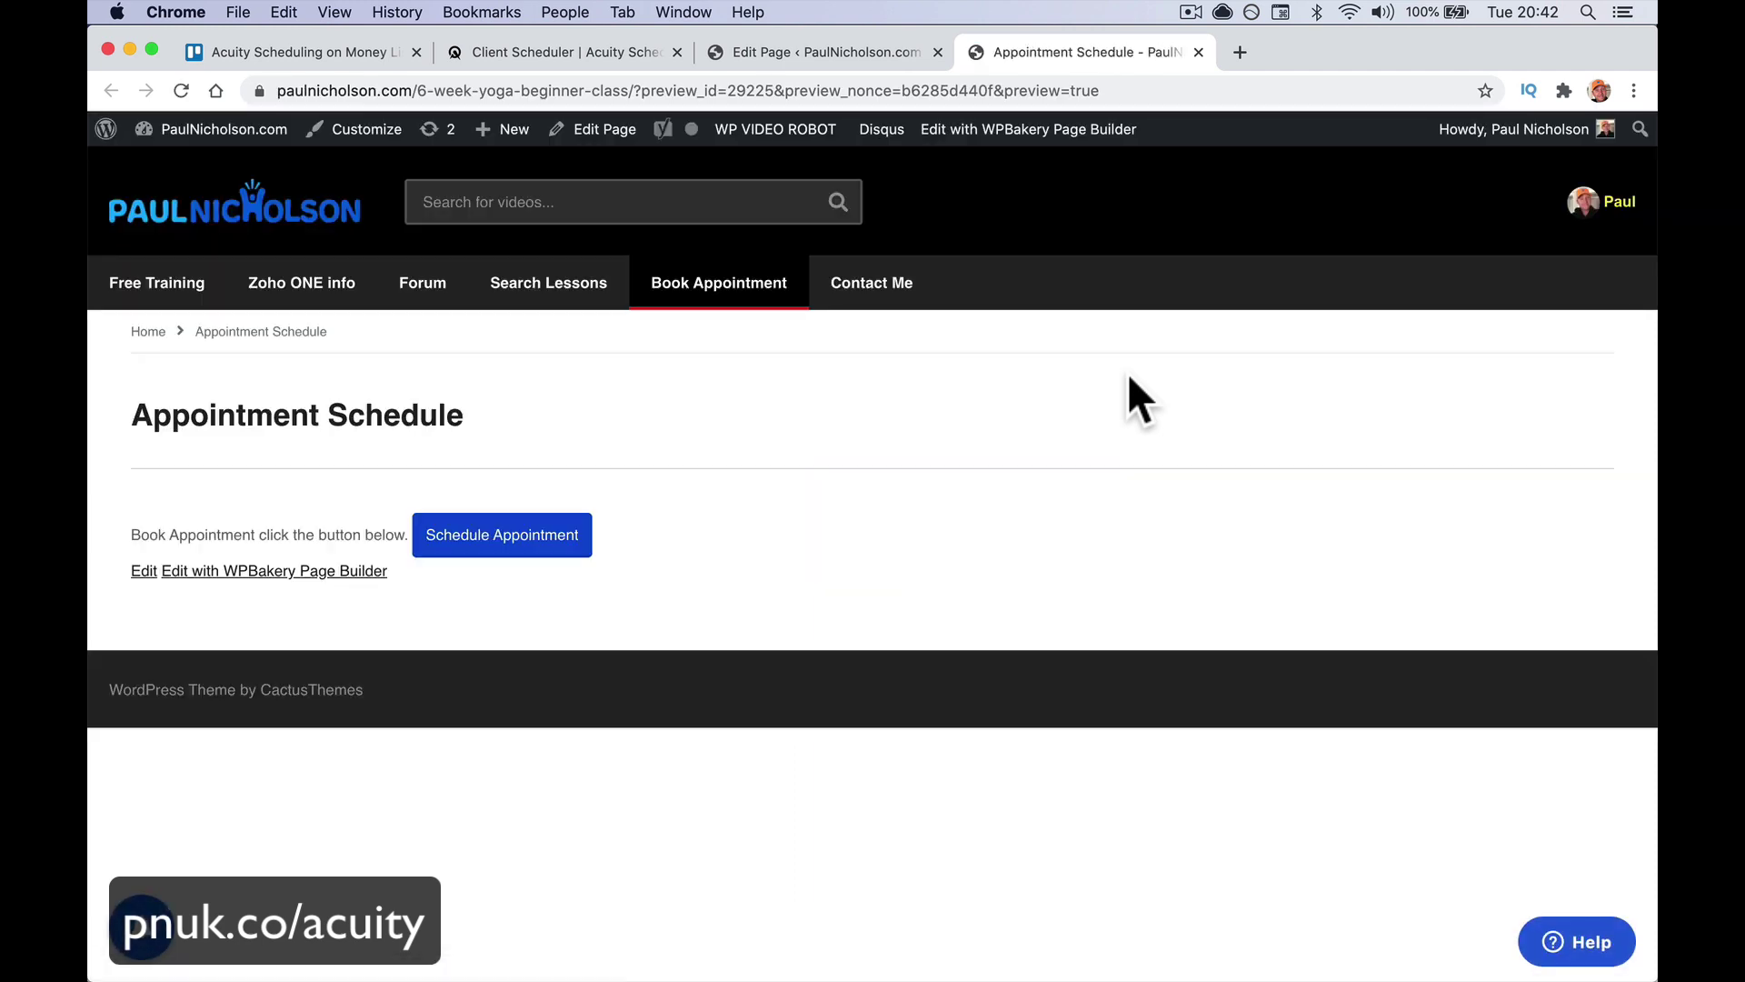
click(501, 537)
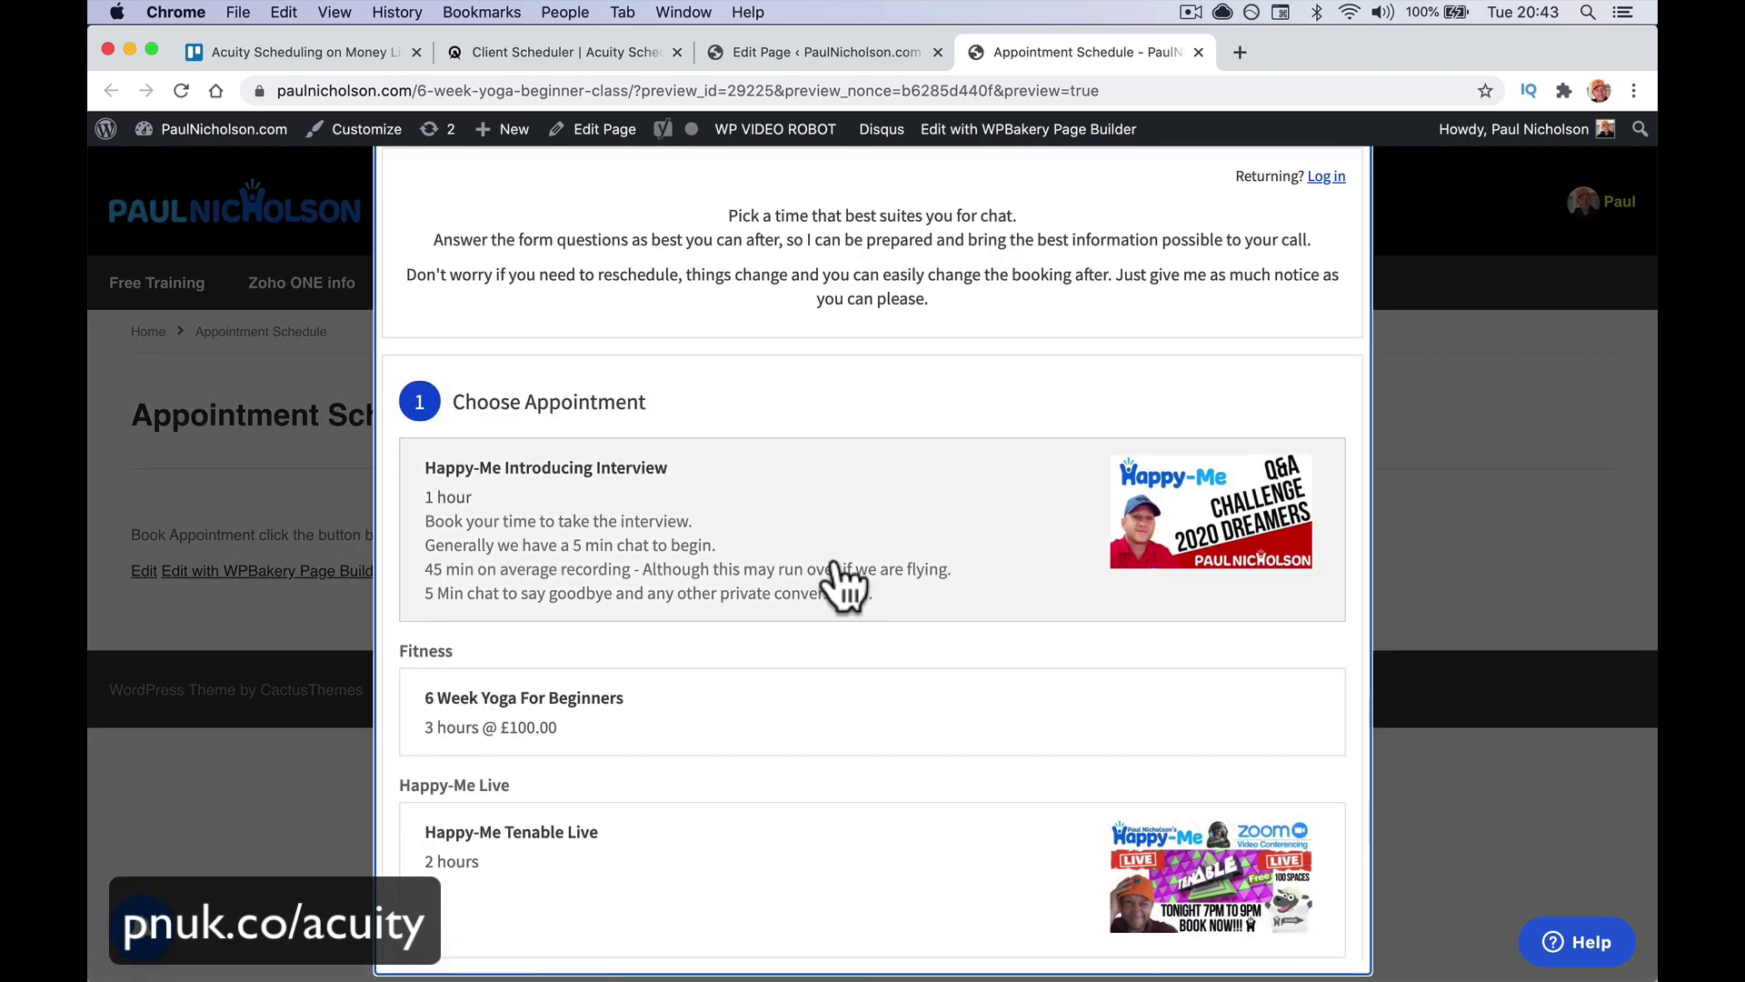
scroll(841, 582, down, 8)
scroll(841, 585, up, 8)
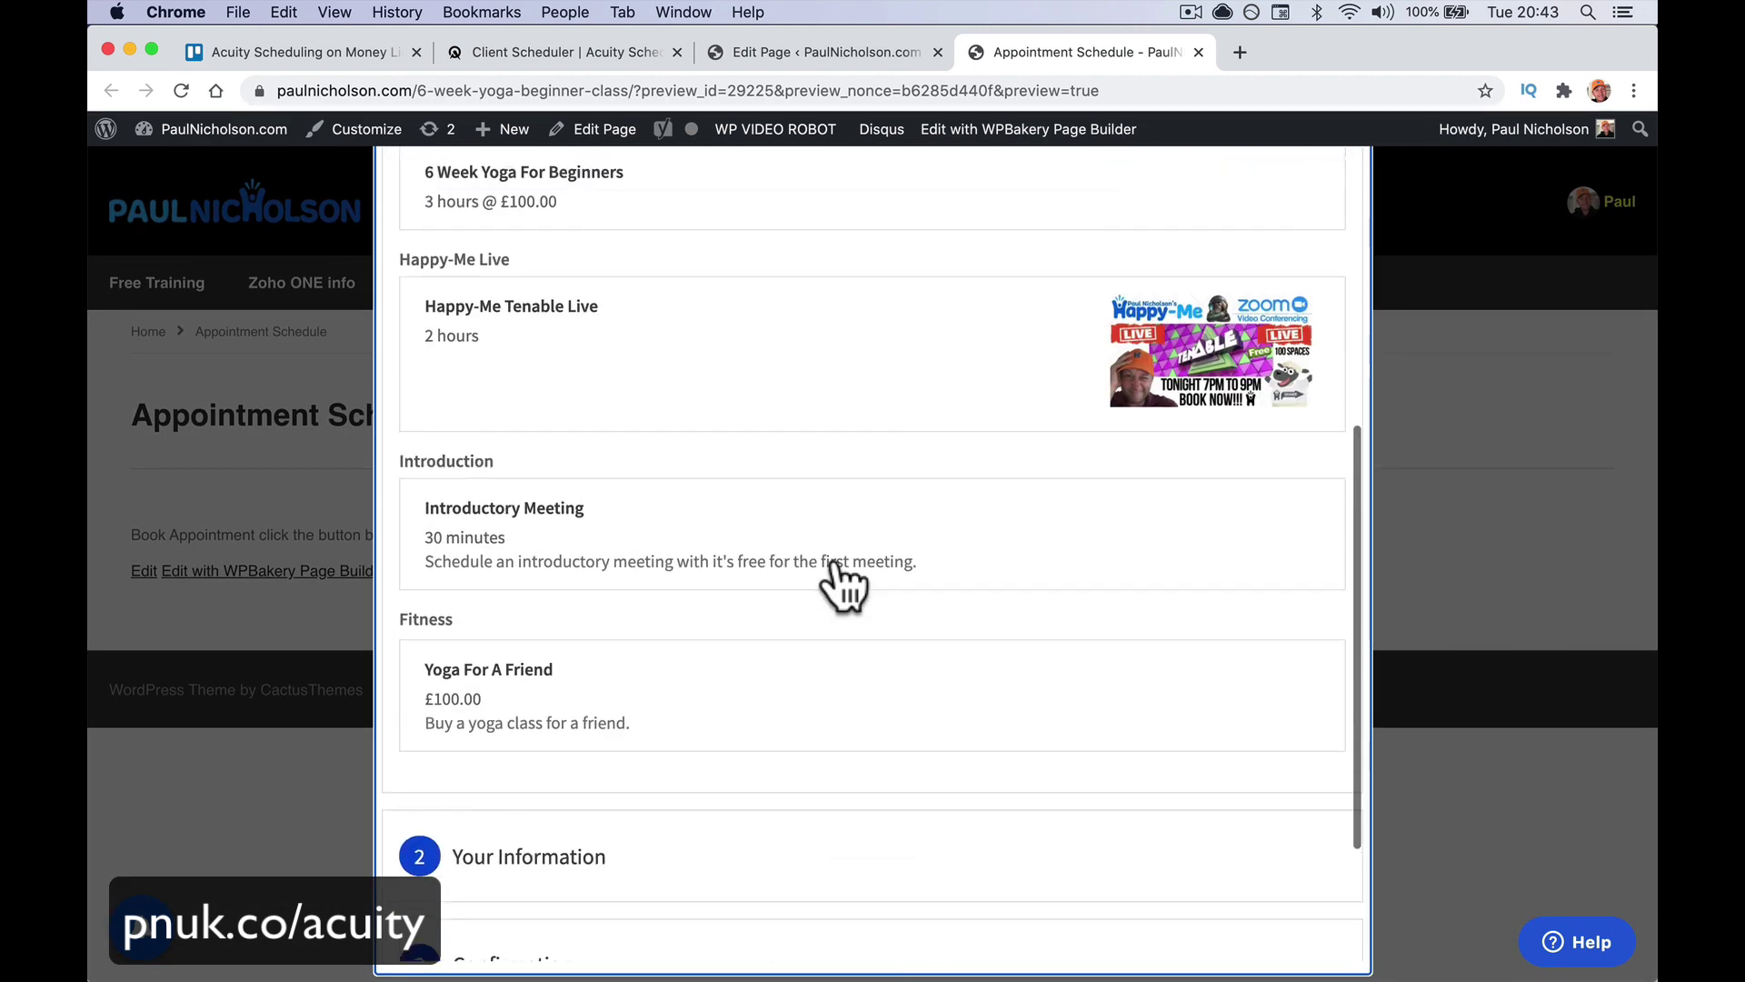
click(1422, 337)
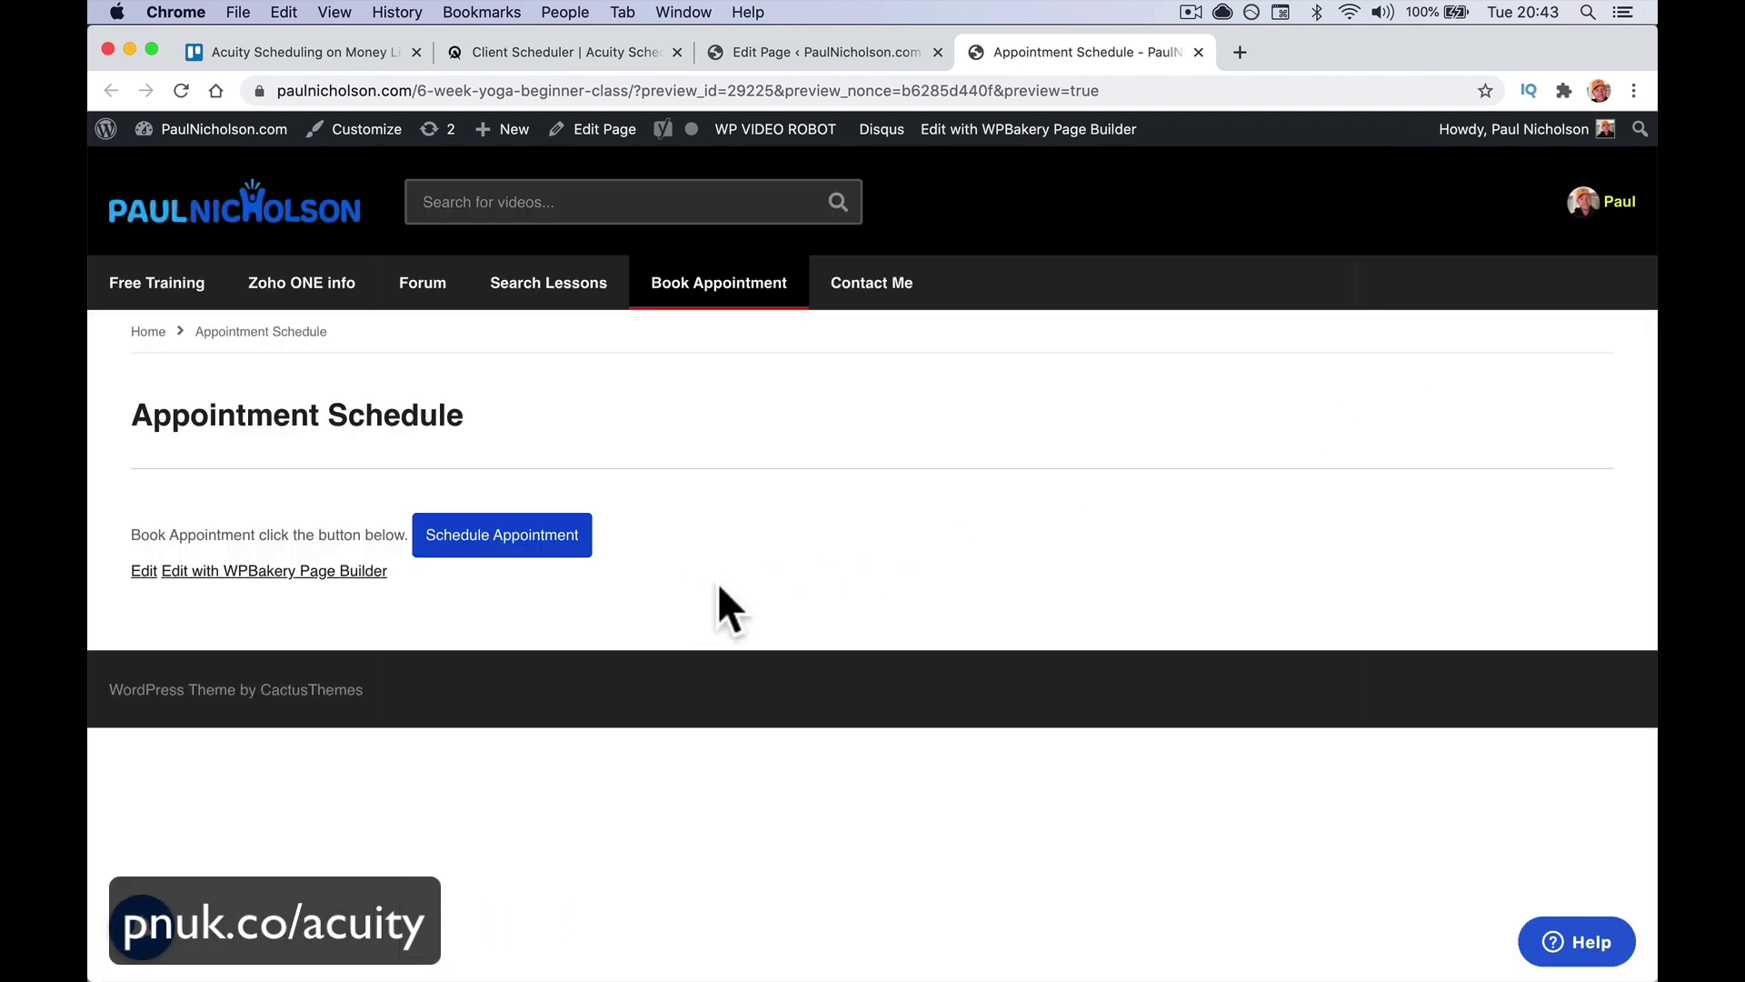
click(509, 540)
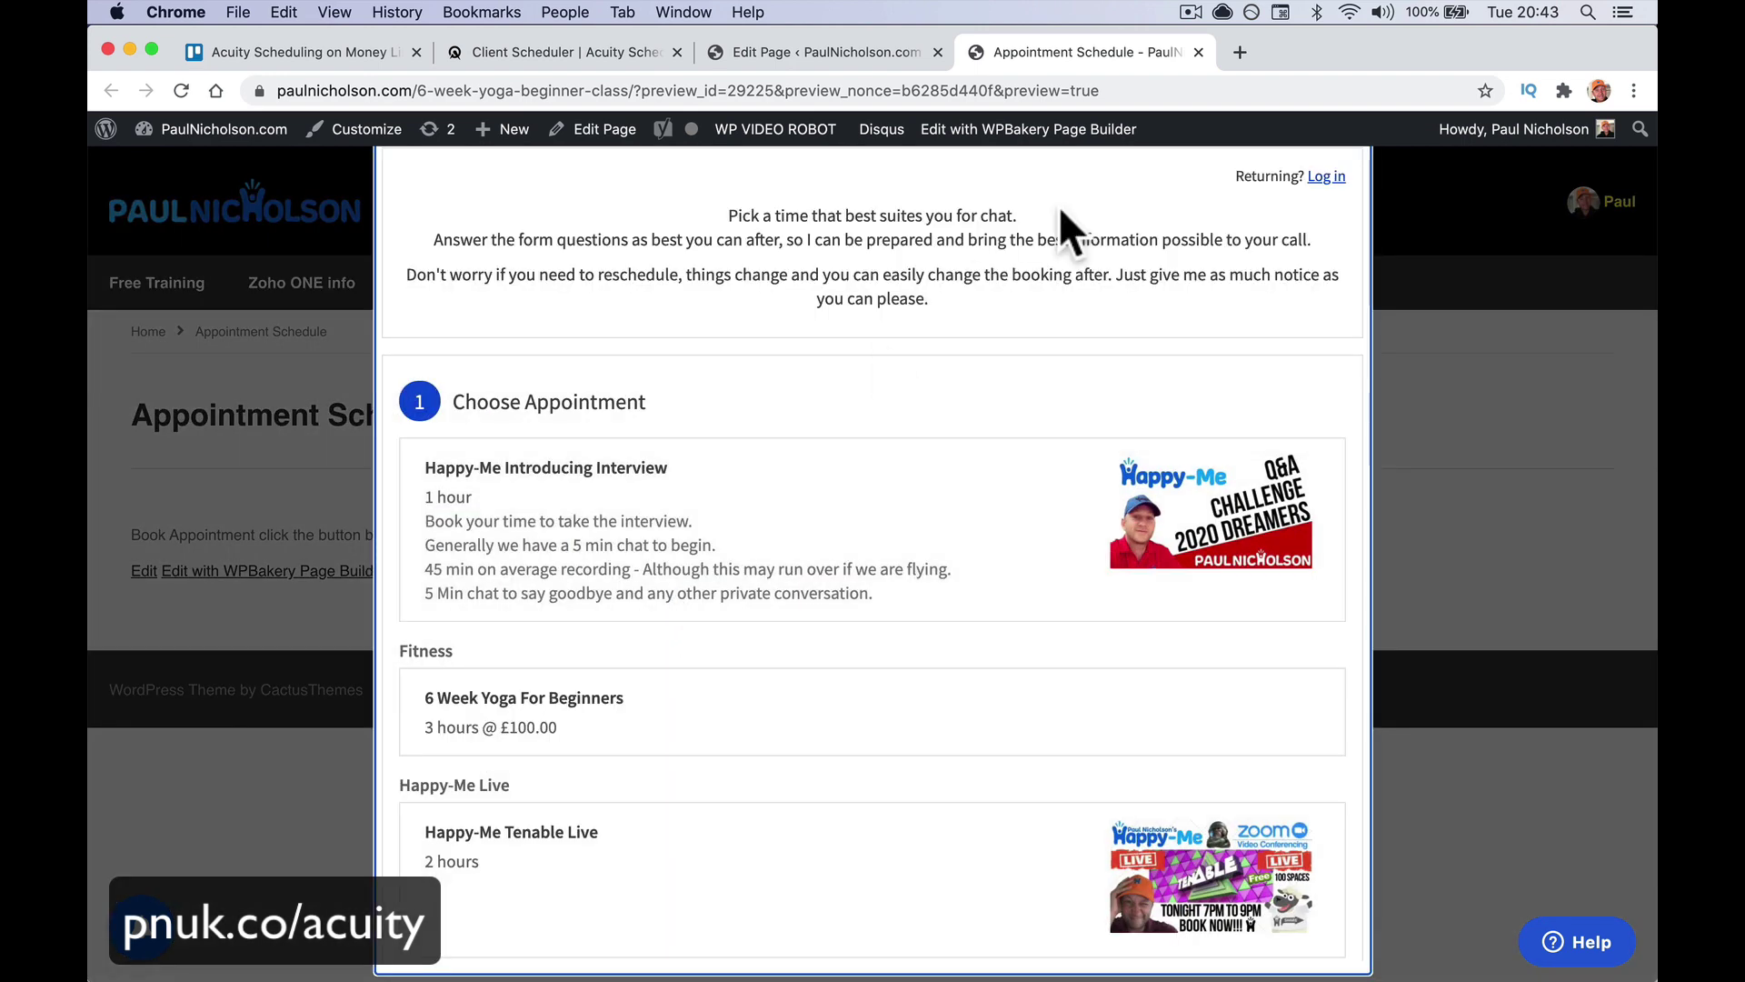
Delete Book Appointment from the Main menu, leaving Search Lessons then Contact Me, and save
click(1475, 360)
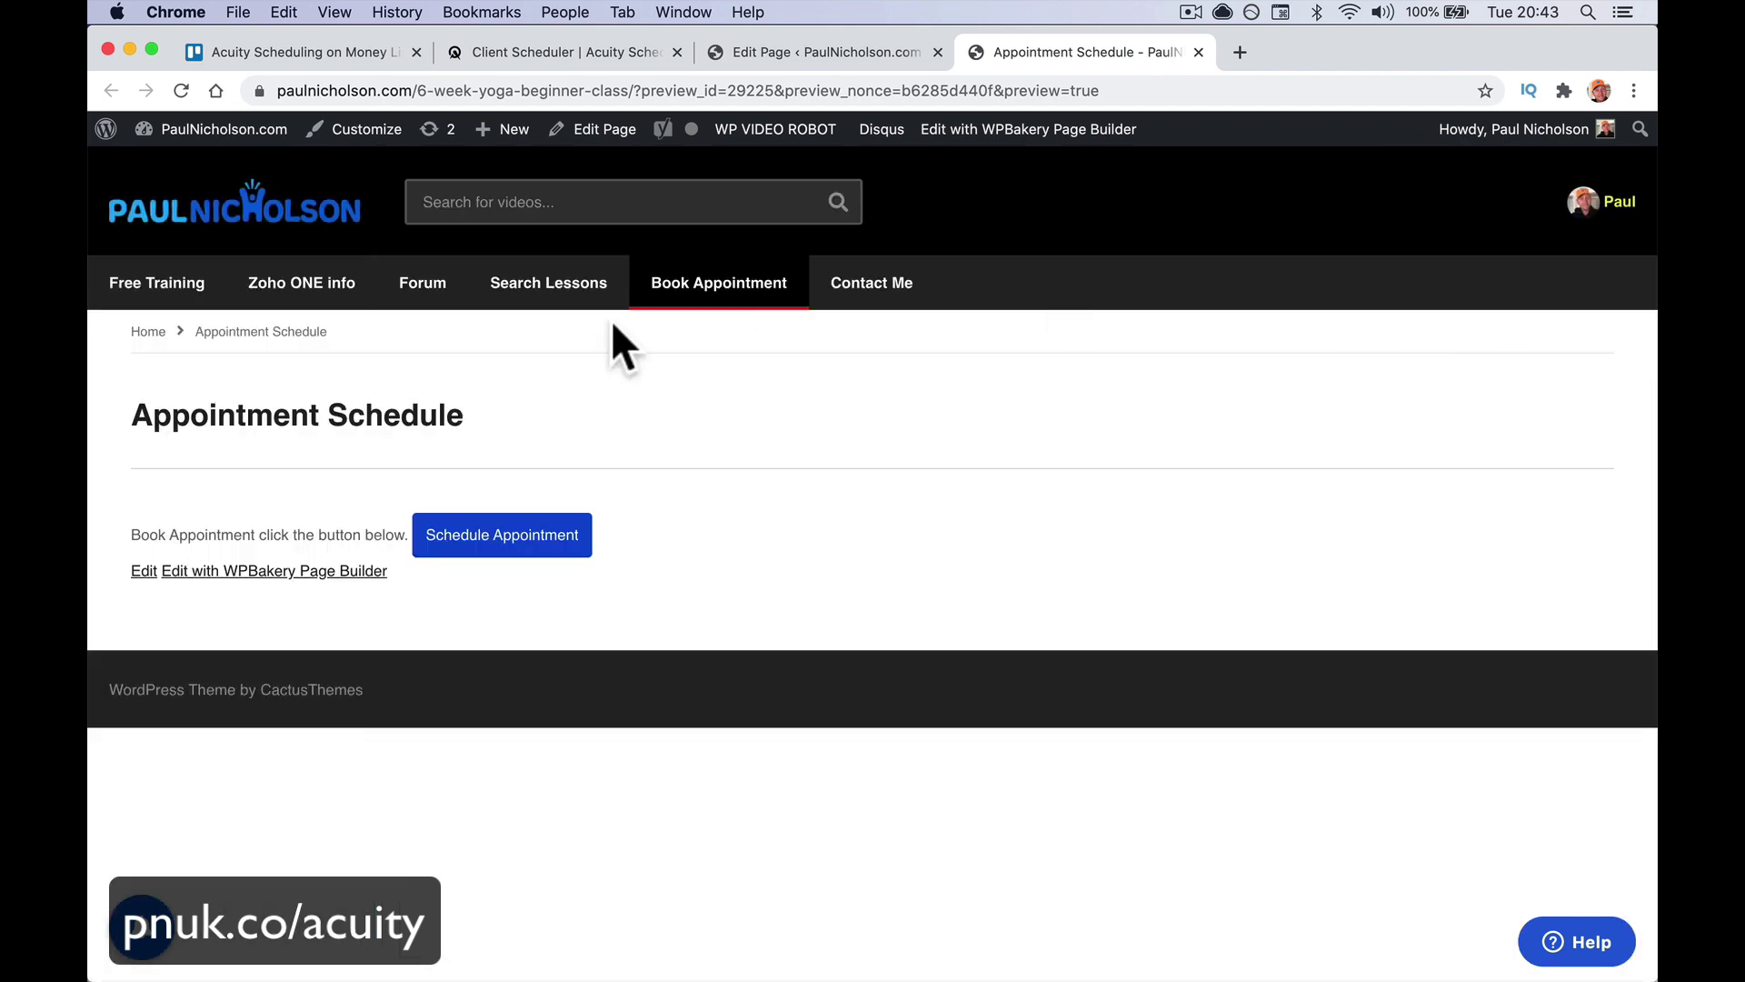
mouse_move(224, 131)
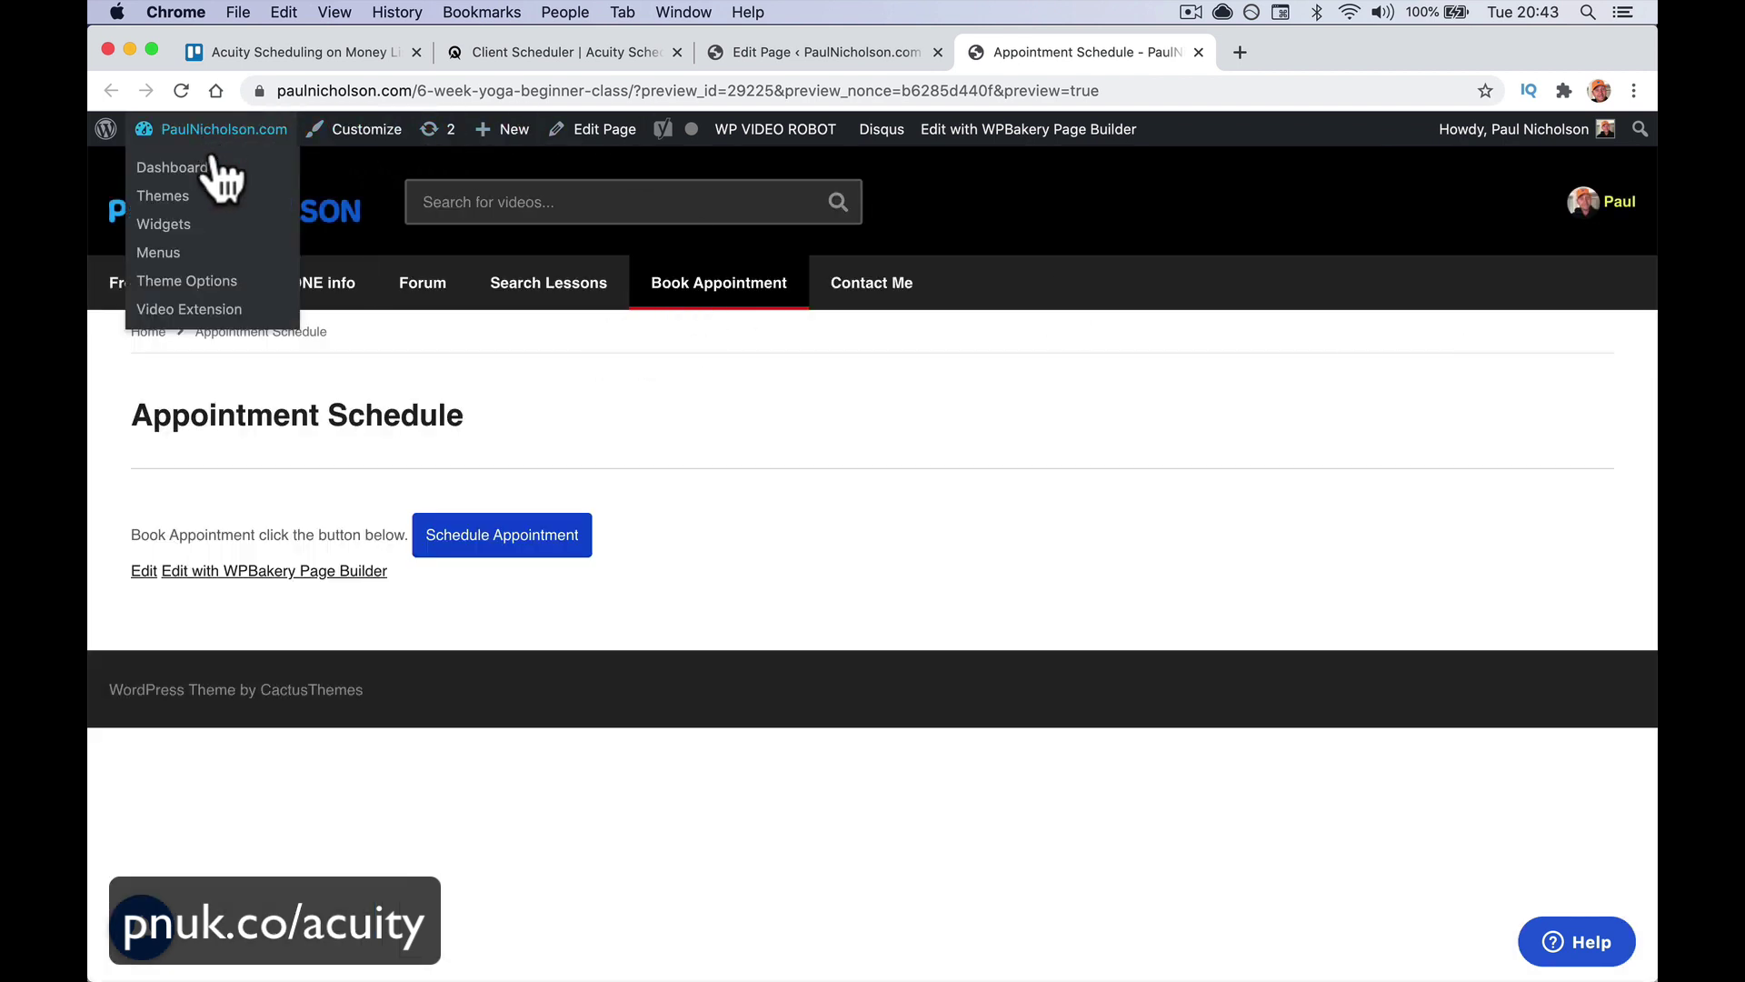
click(187, 254)
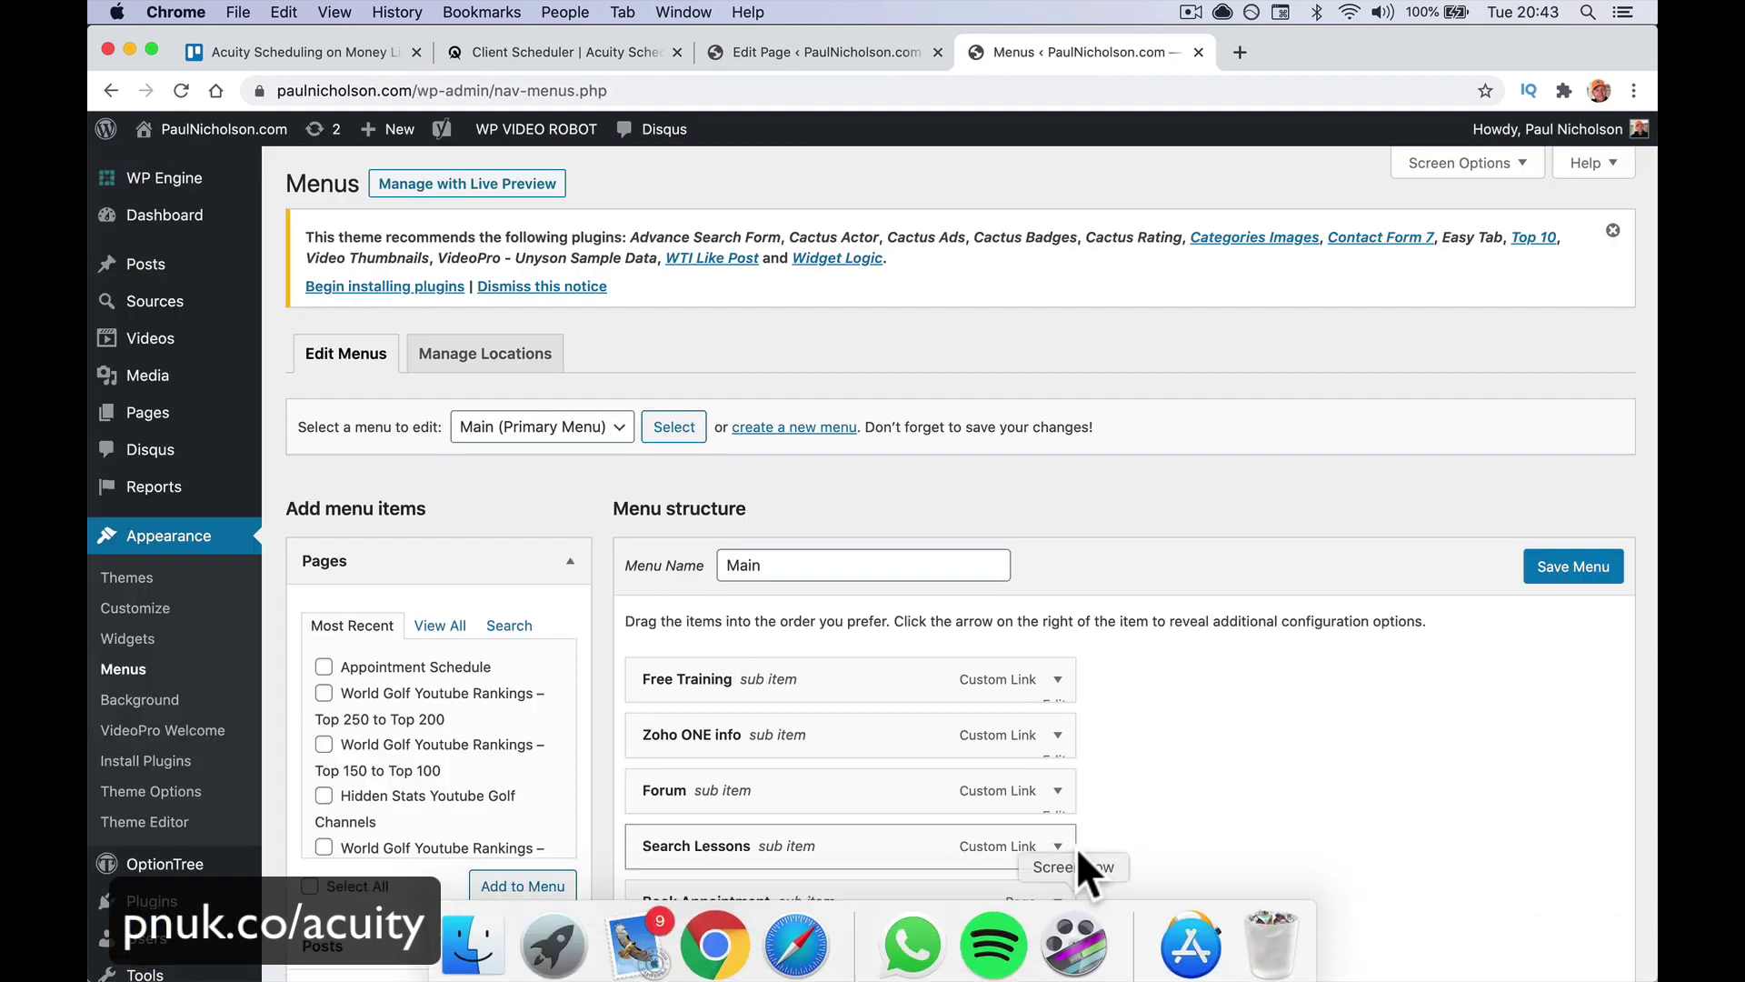
scroll(1087, 864, down, 5)
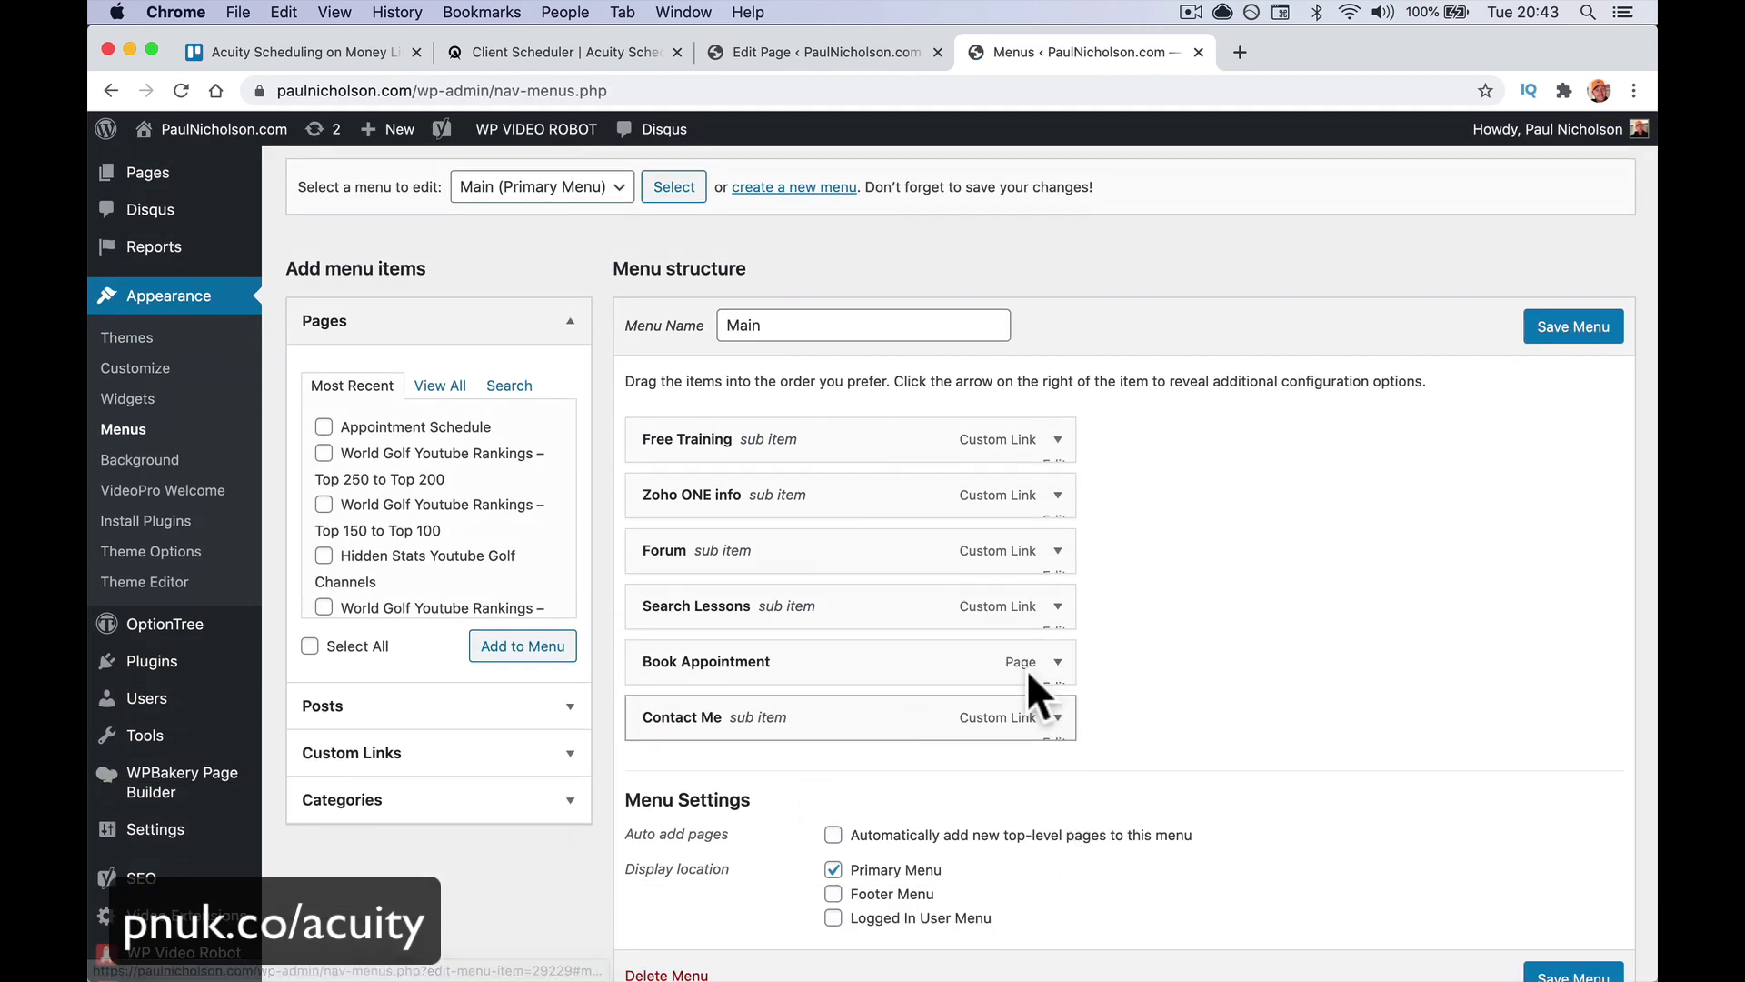
click(1057, 662)
scroll(717, 787, down, 3)
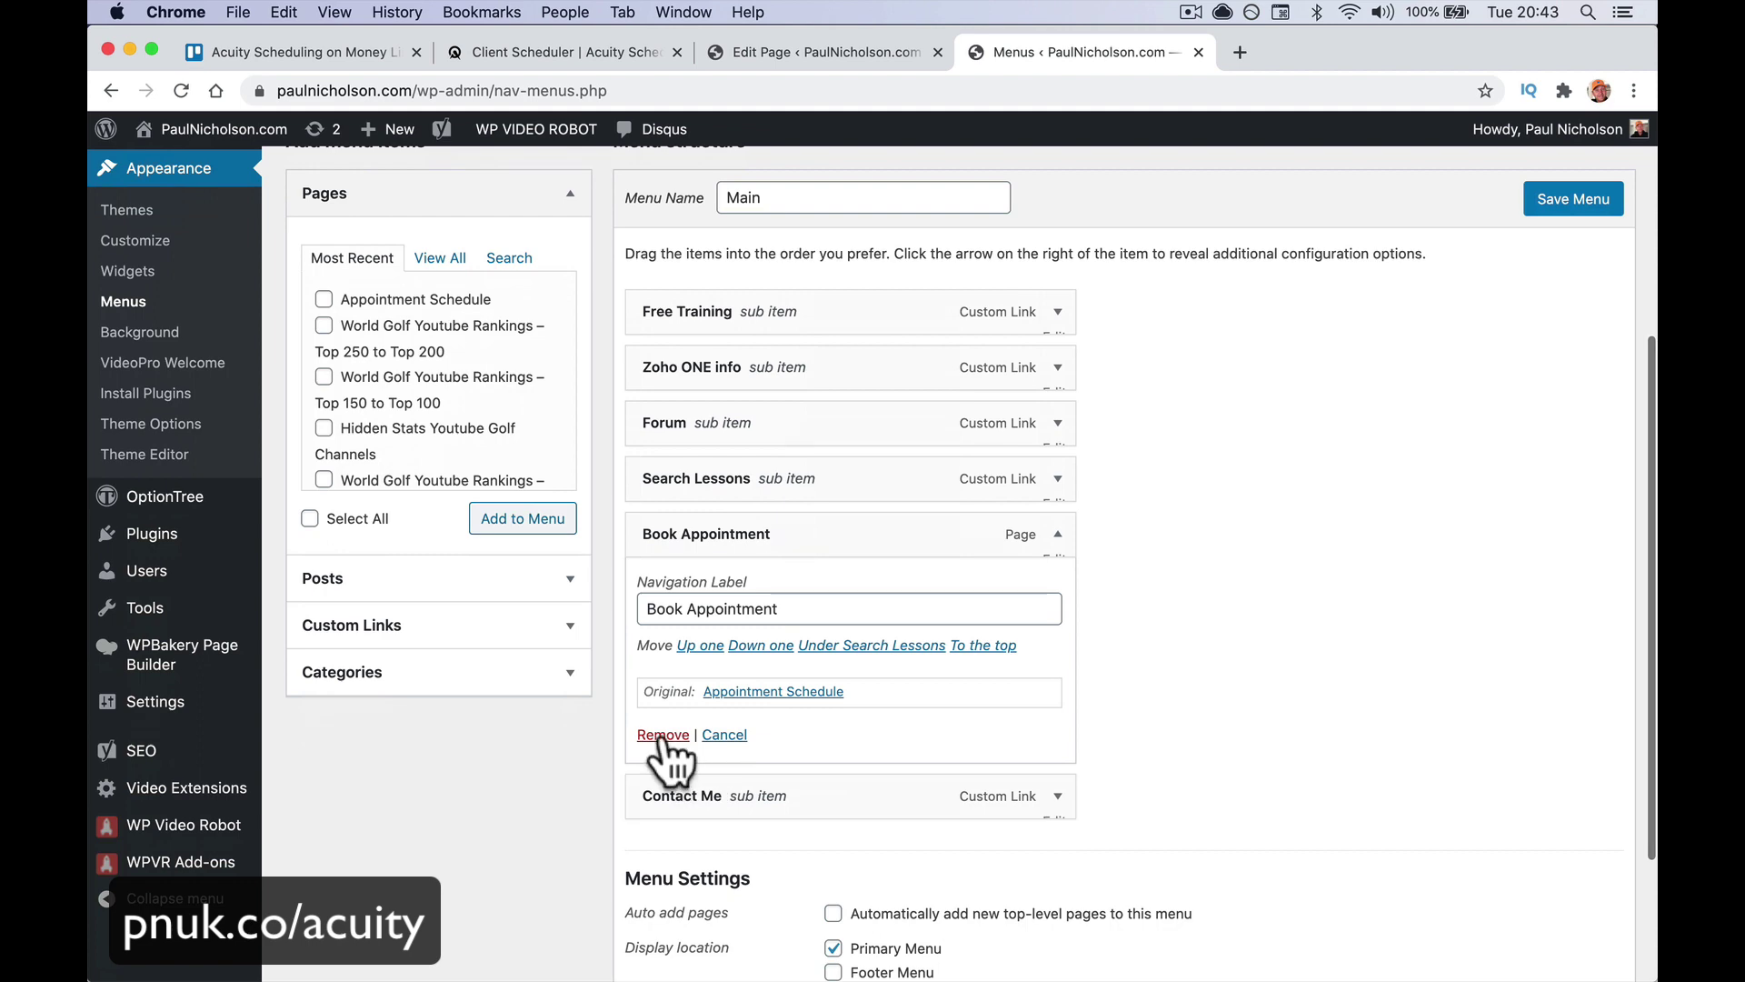
click(664, 735)
click(1568, 252)
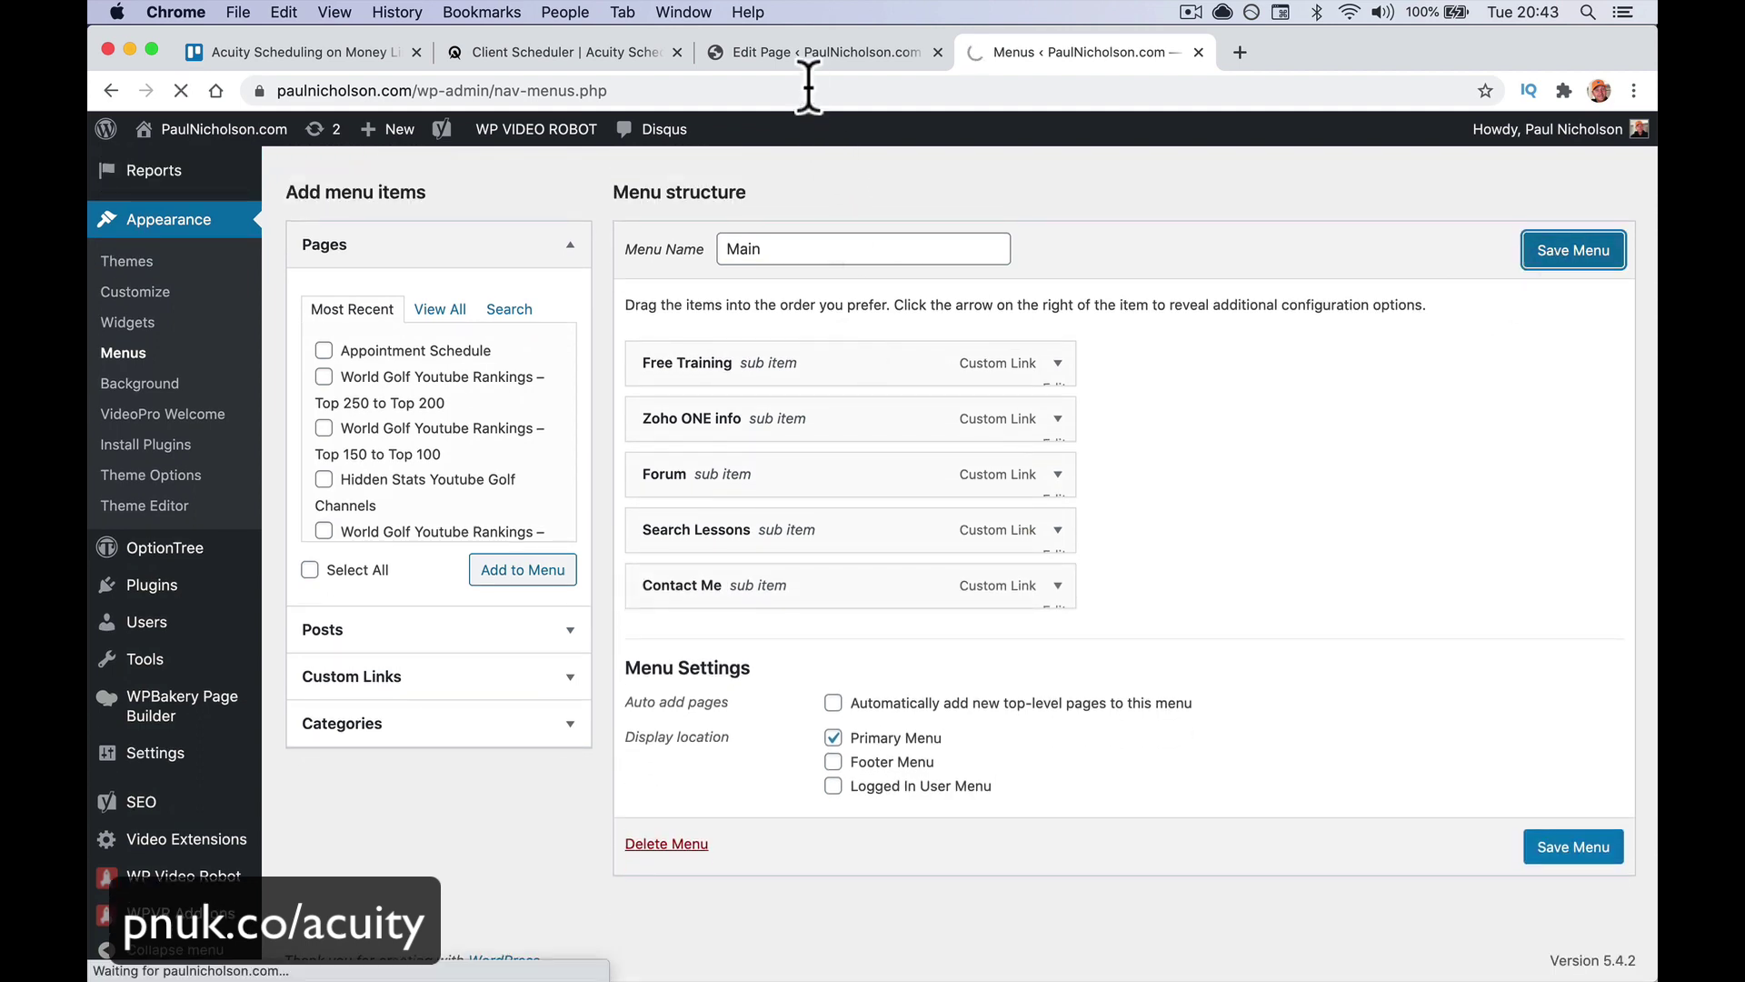
click(796, 53)
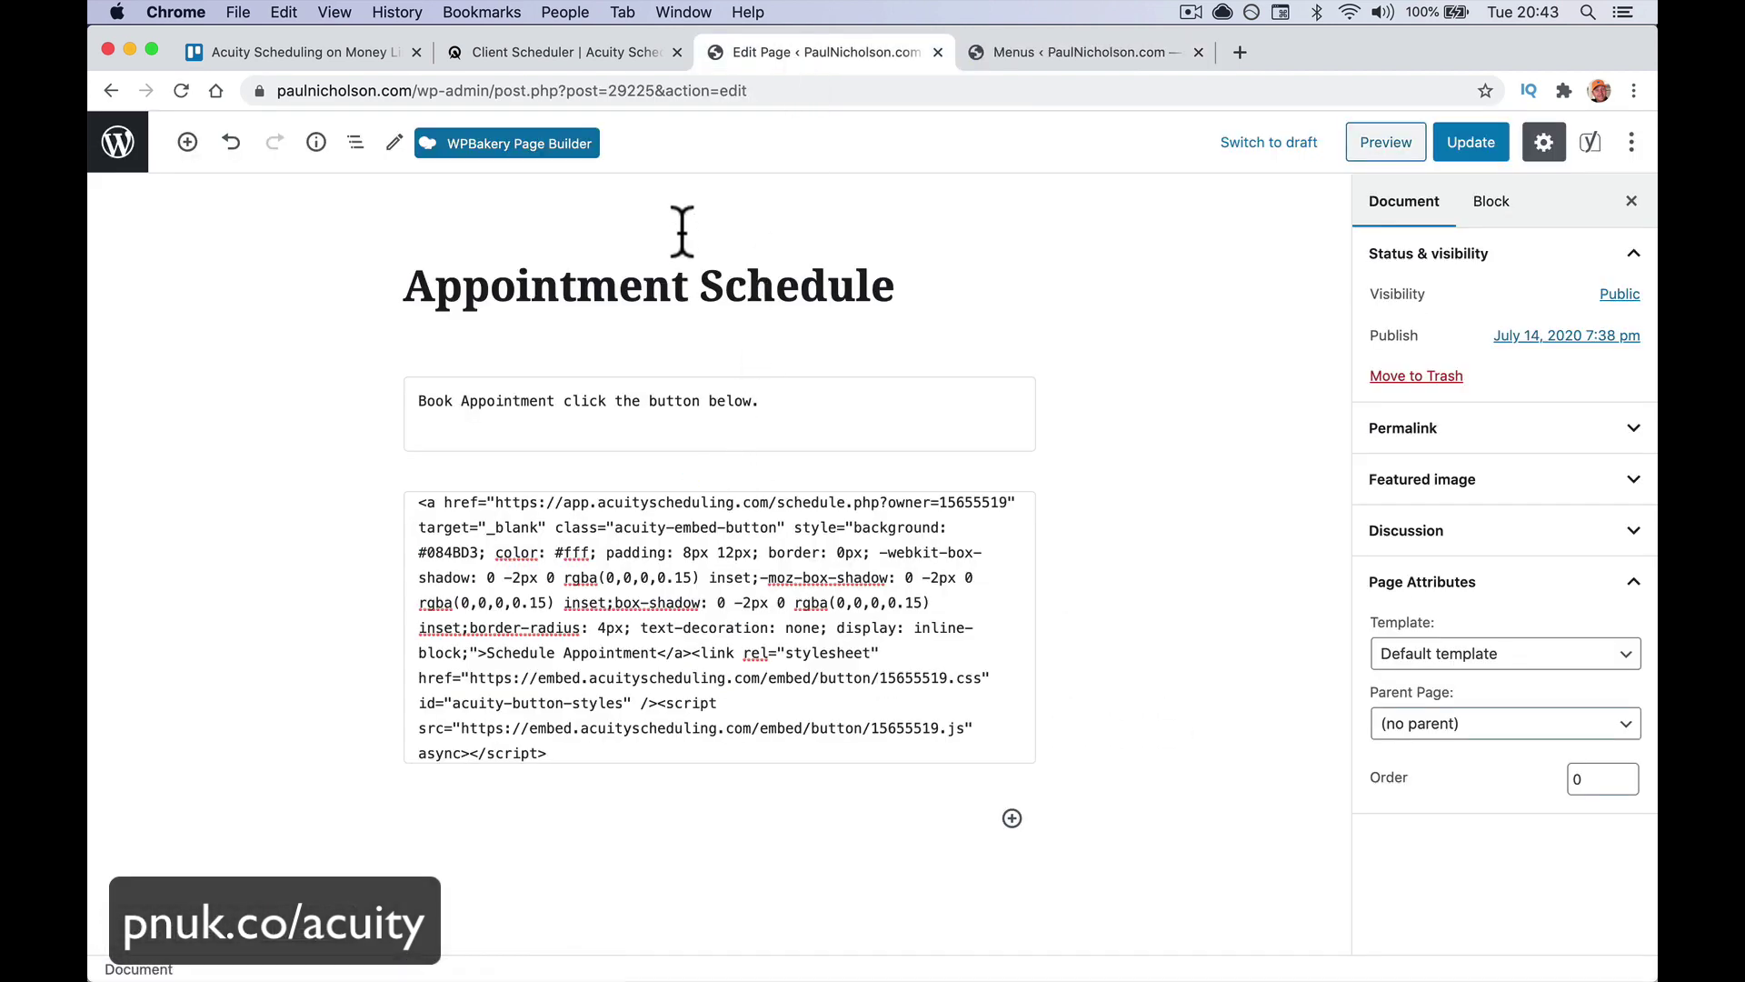
Copy the Booking Bar embed code for the General Scheduling Page in Acuity's Client Scheduler
click(578, 57)
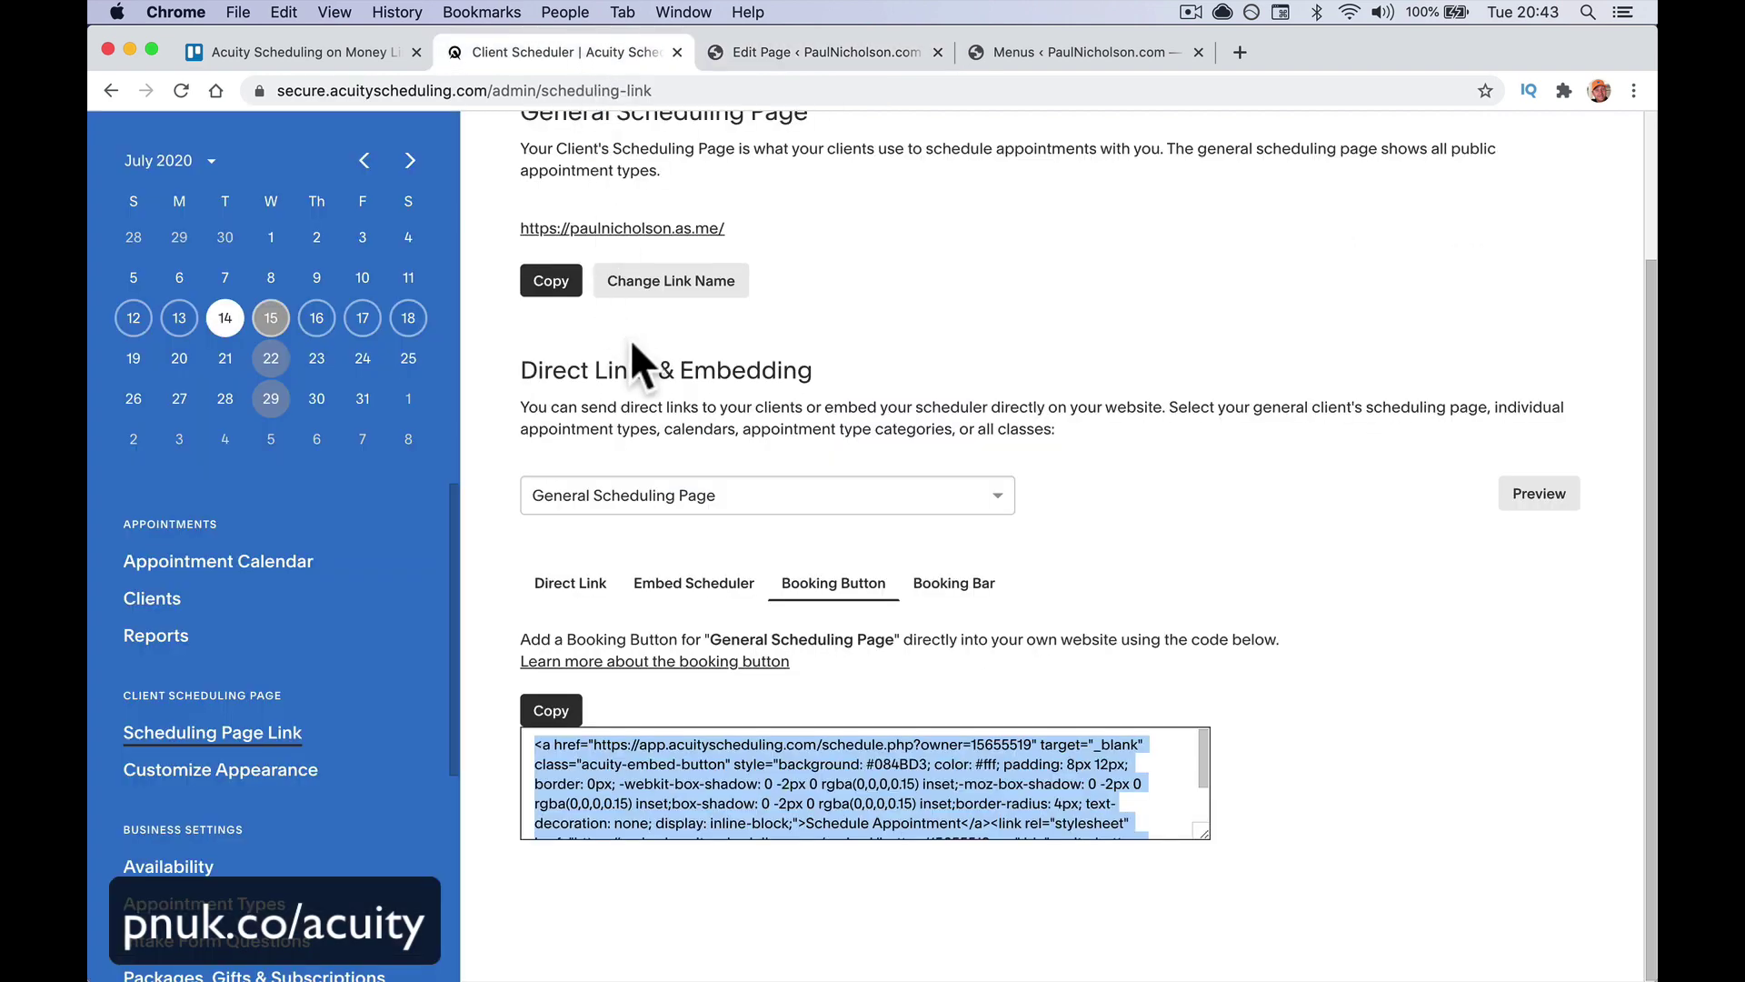
click(951, 584)
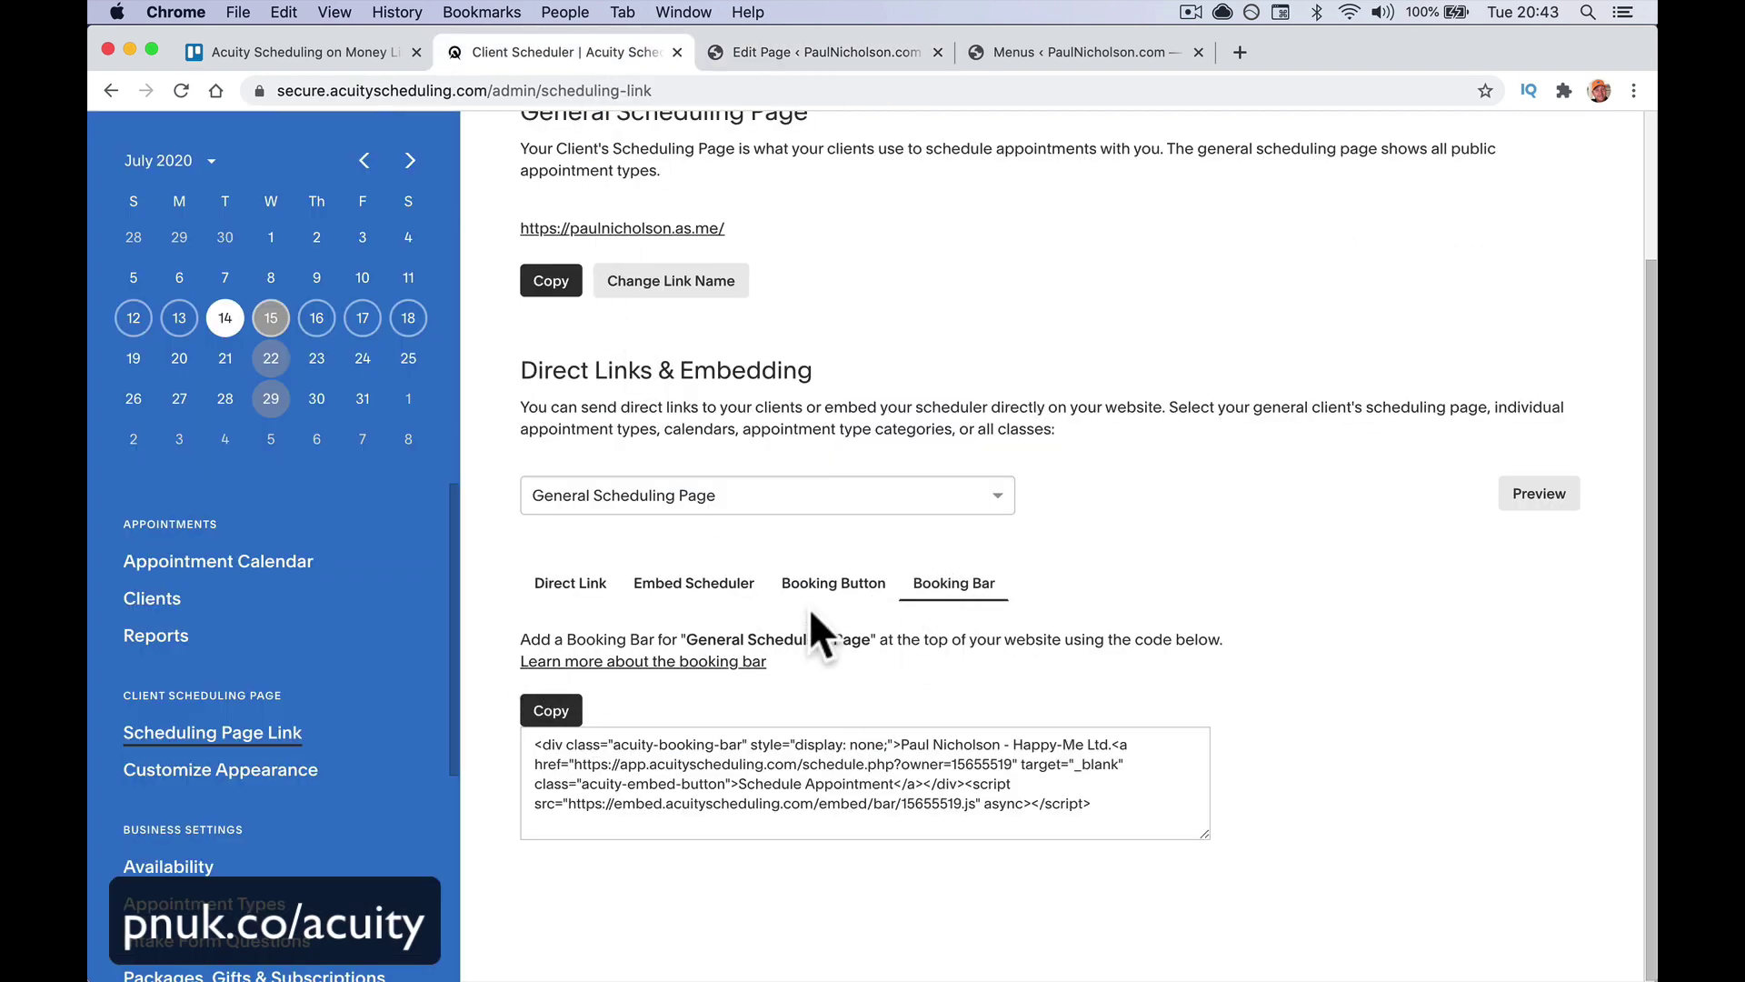
click(898, 739)
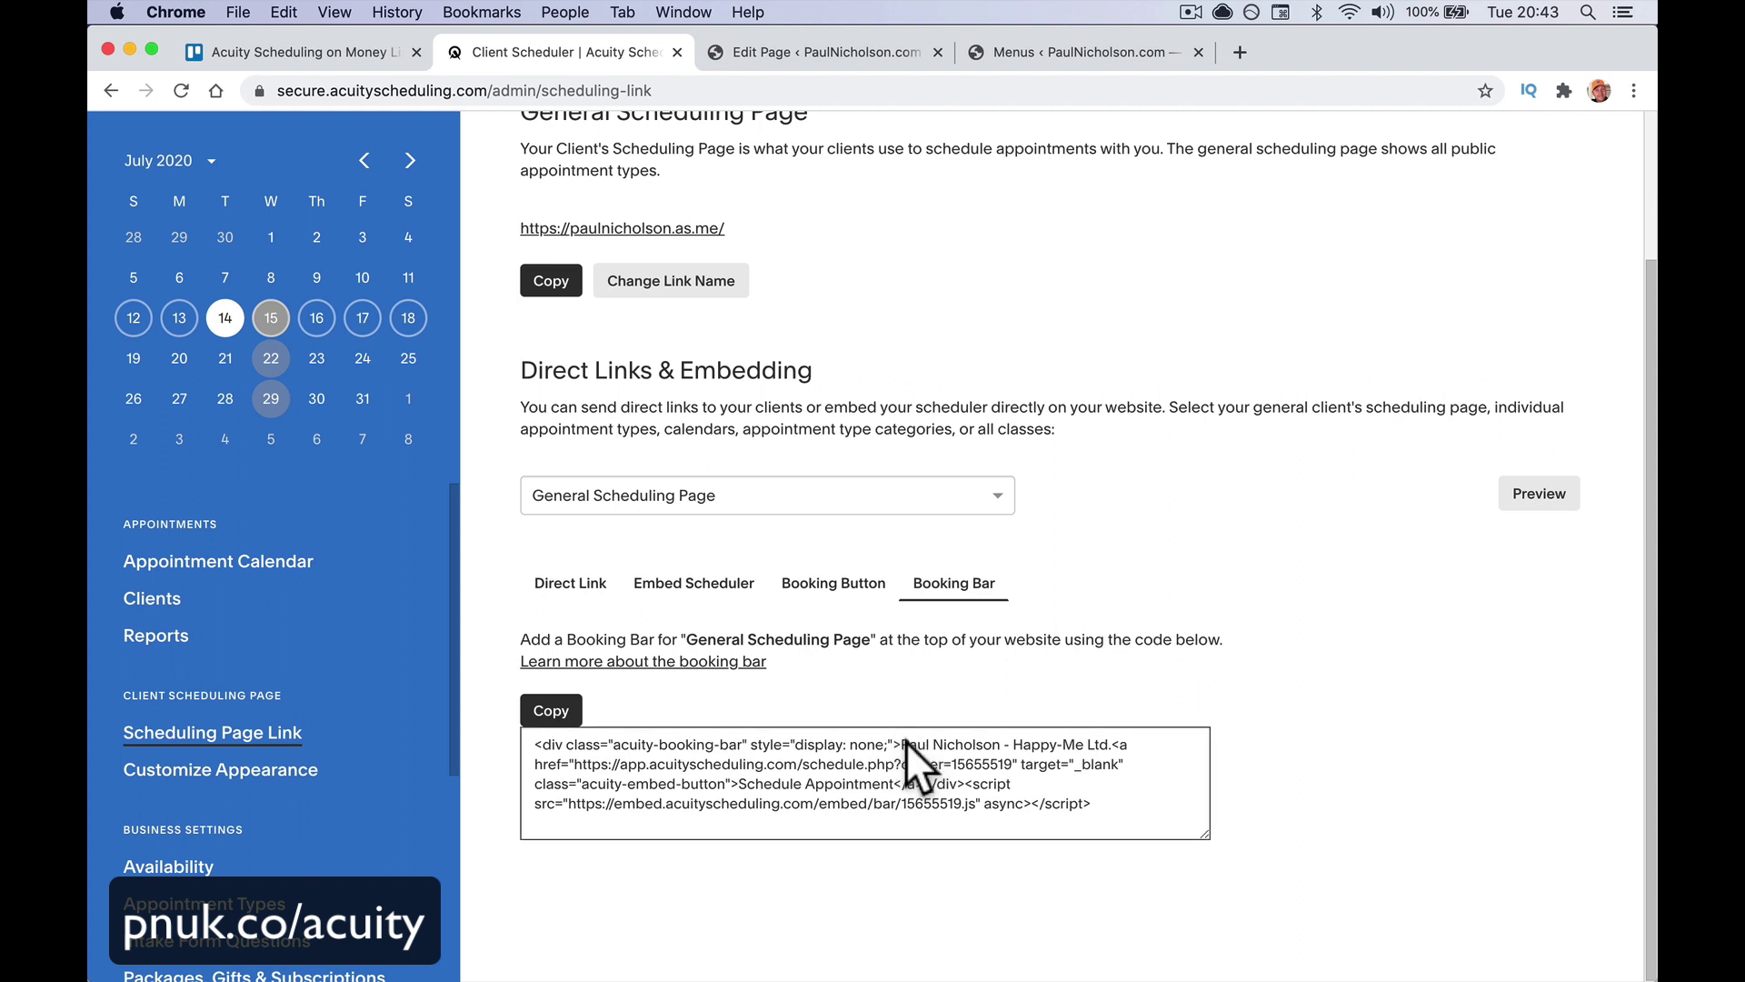
click(562, 712)
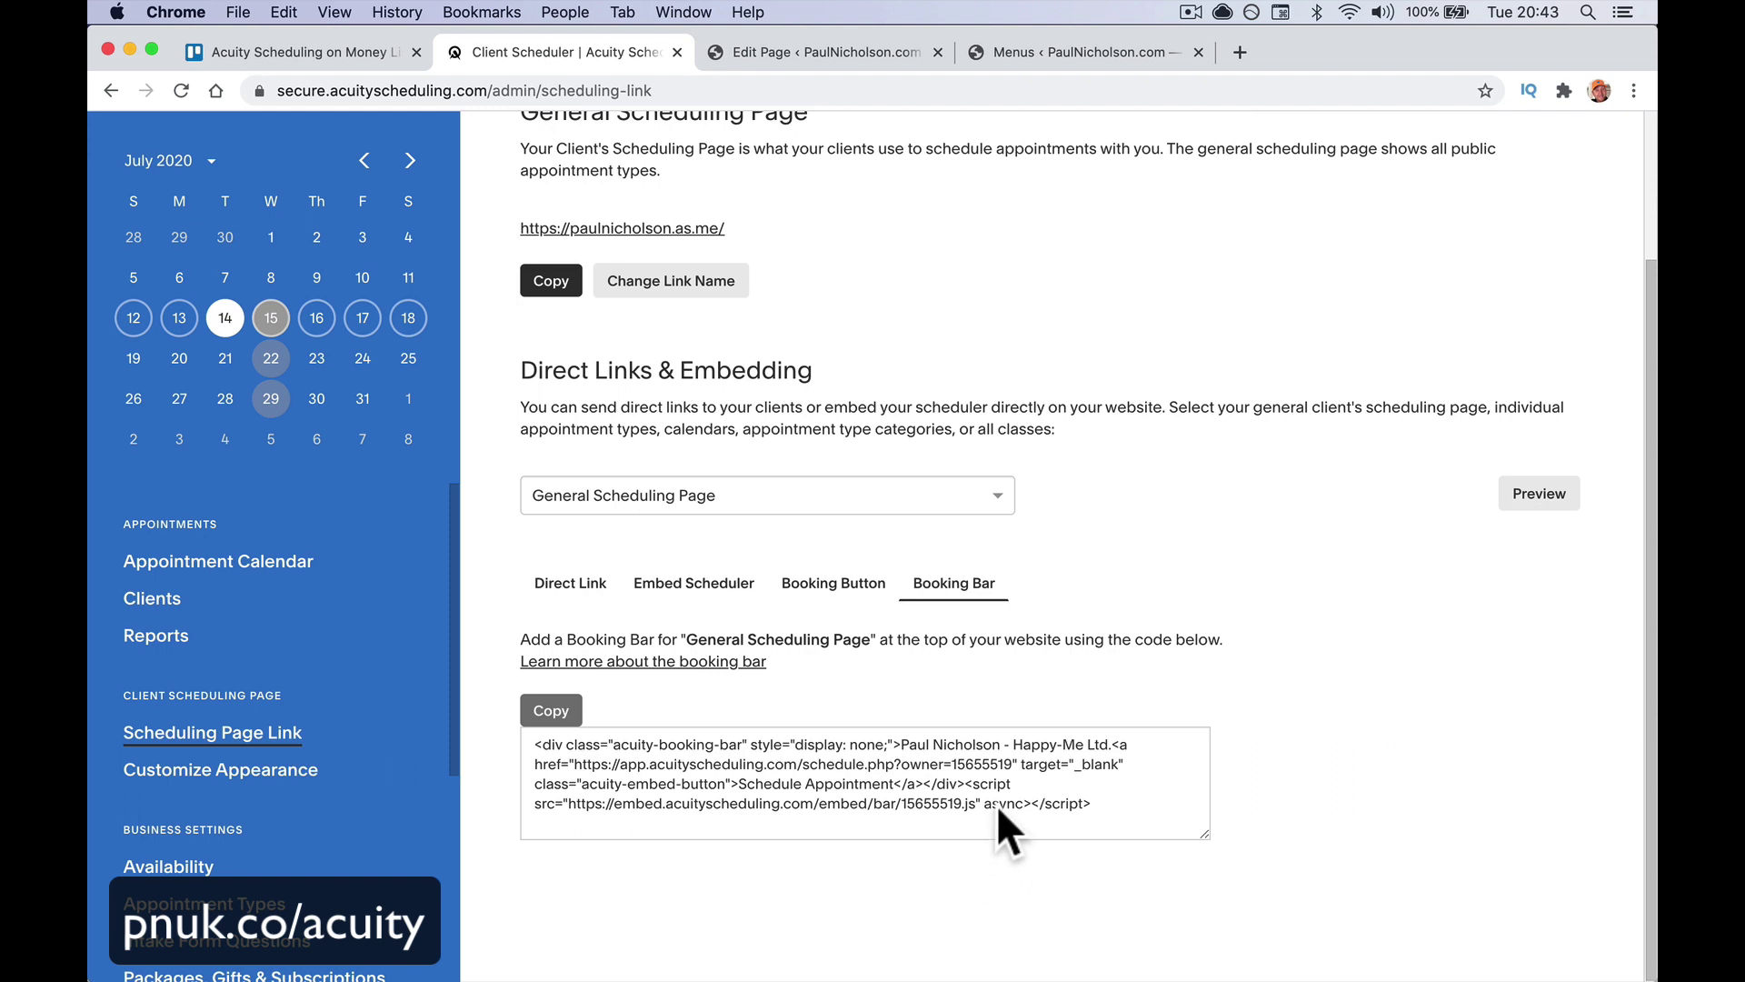
drag(1206, 834, 1235, 871)
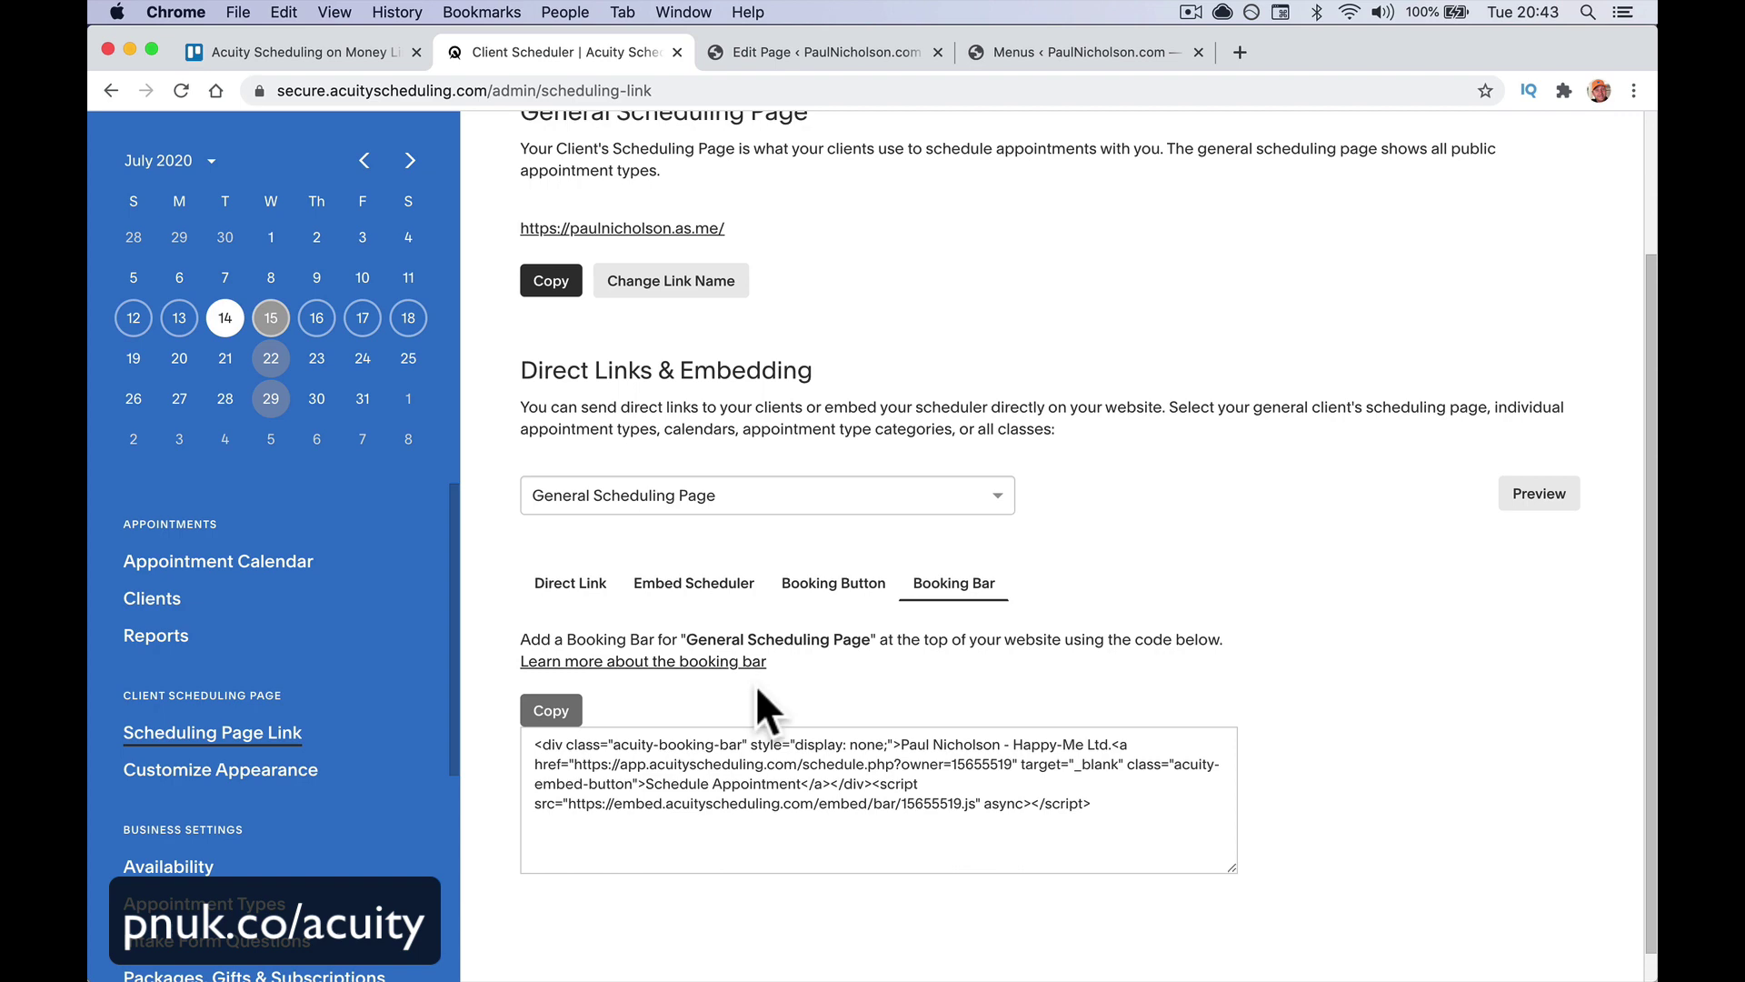
click(794, 53)
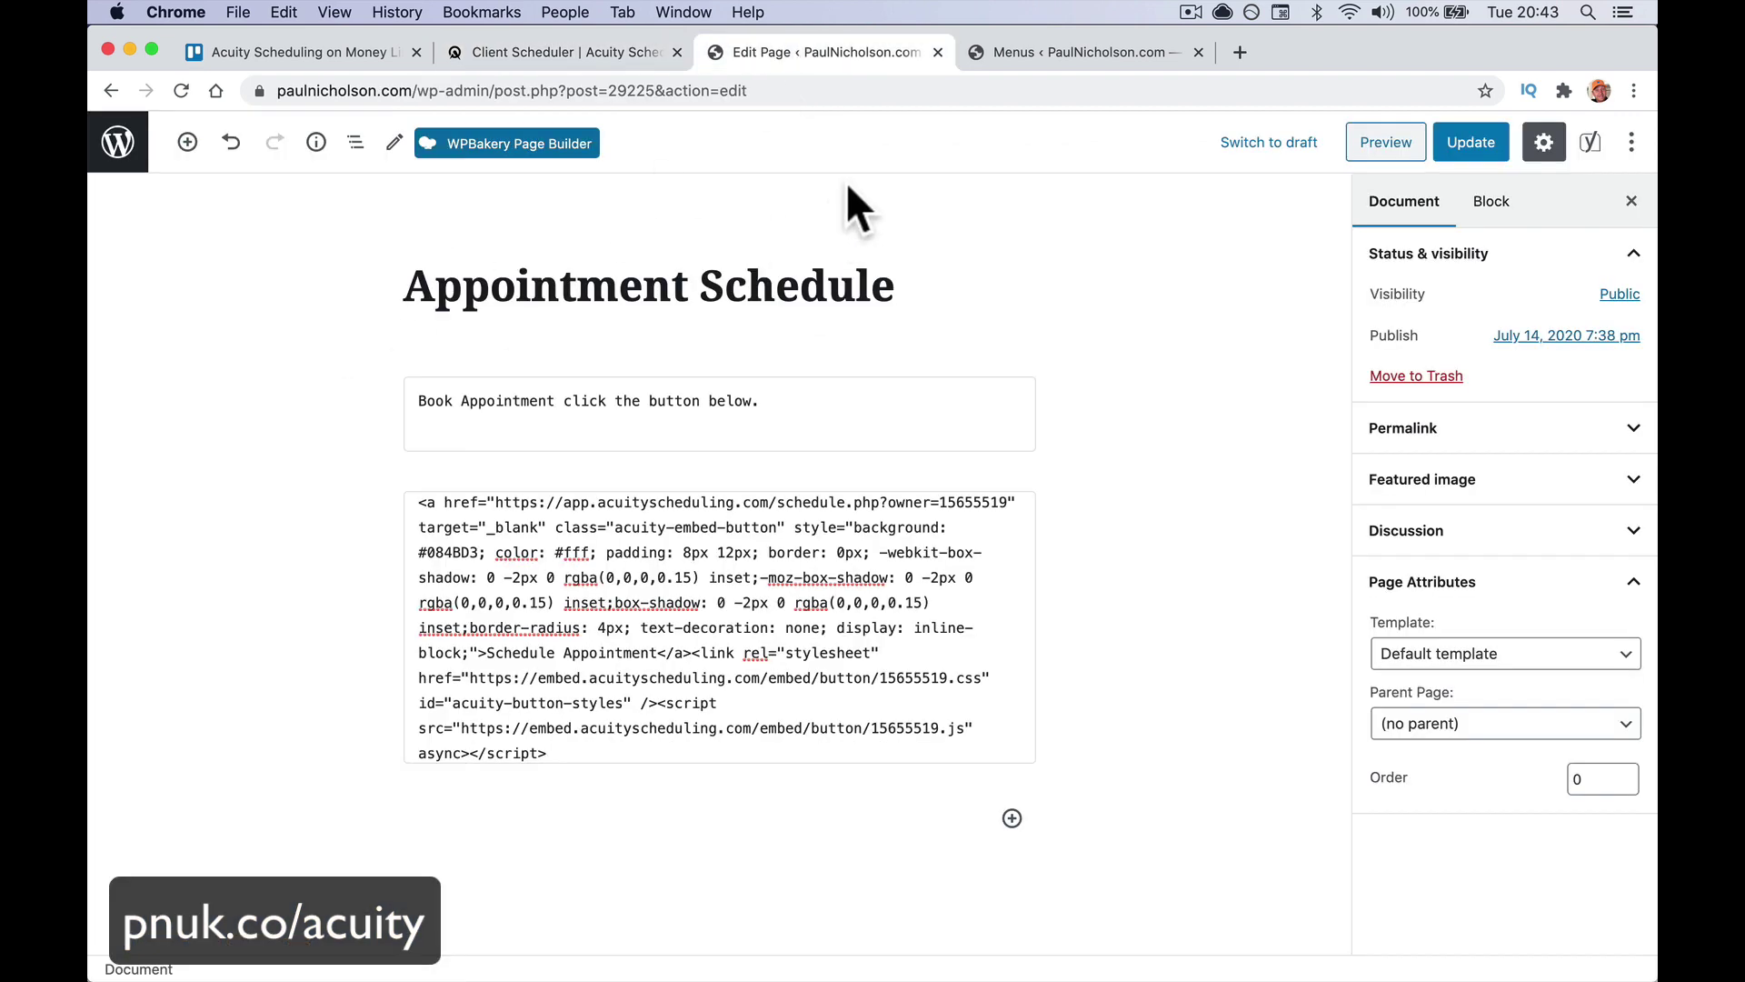
Go to the Insert Headers and Footers settings in WordPress
click(968, 57)
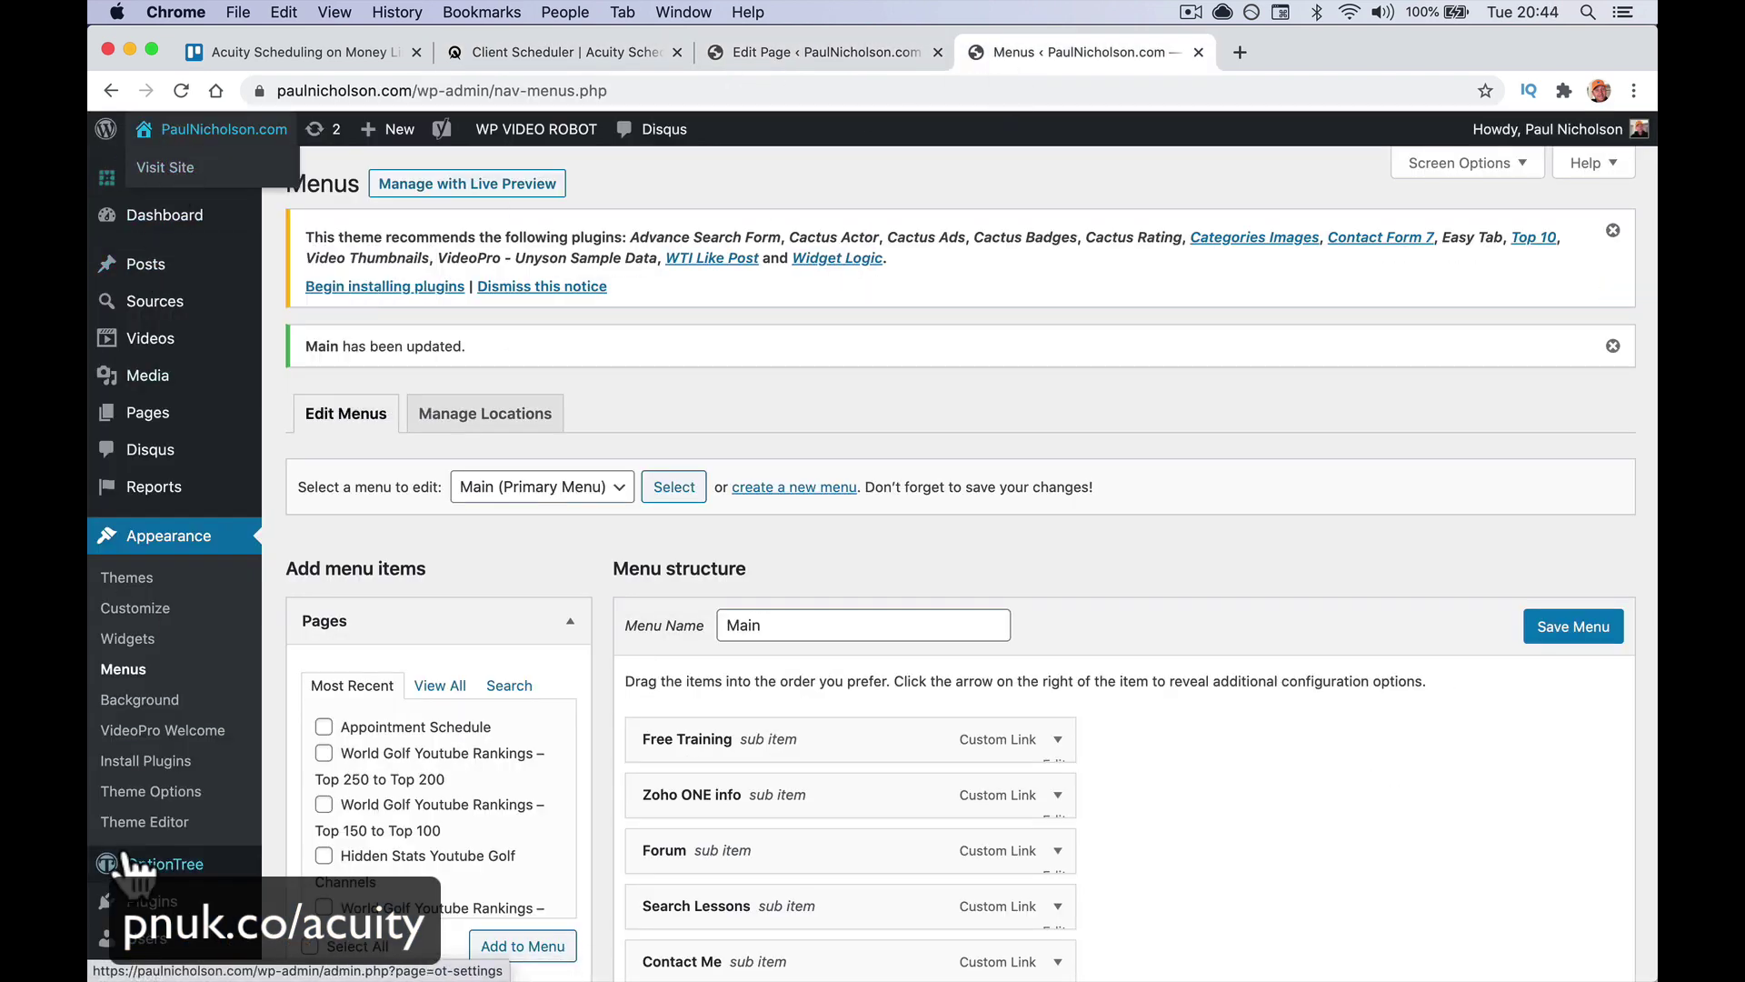
scroll(135, 864, down, 5)
mouse_move(136, 707)
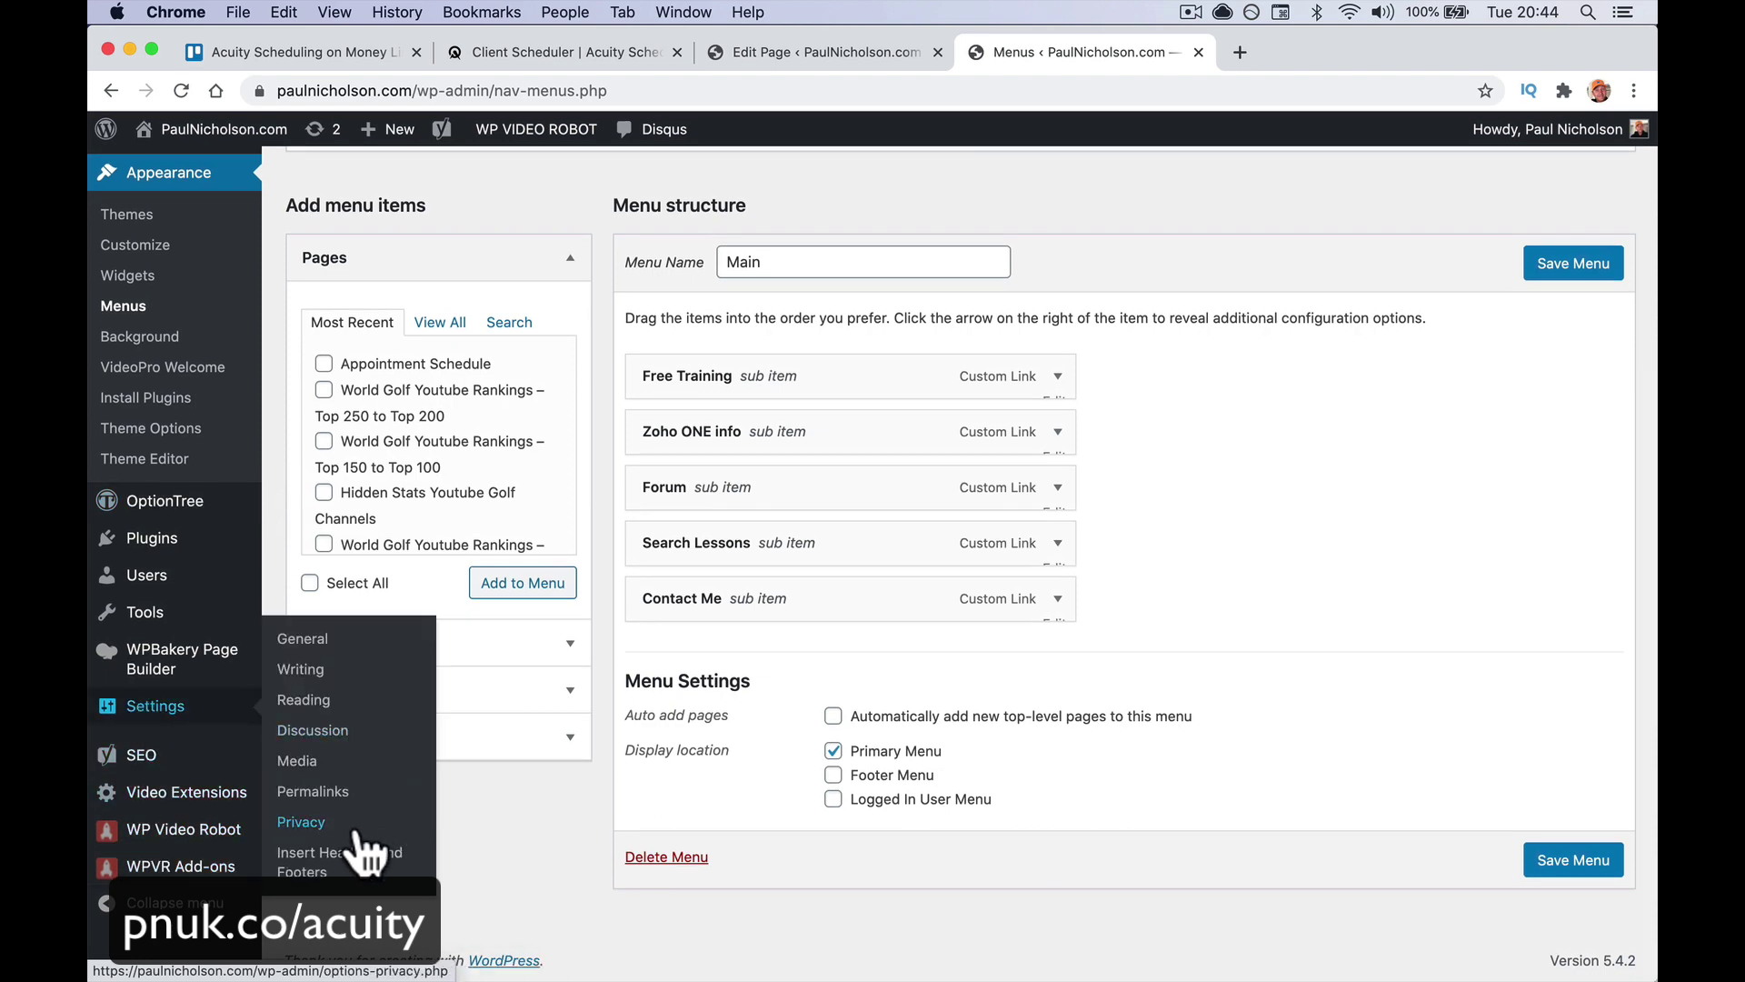
click(345, 864)
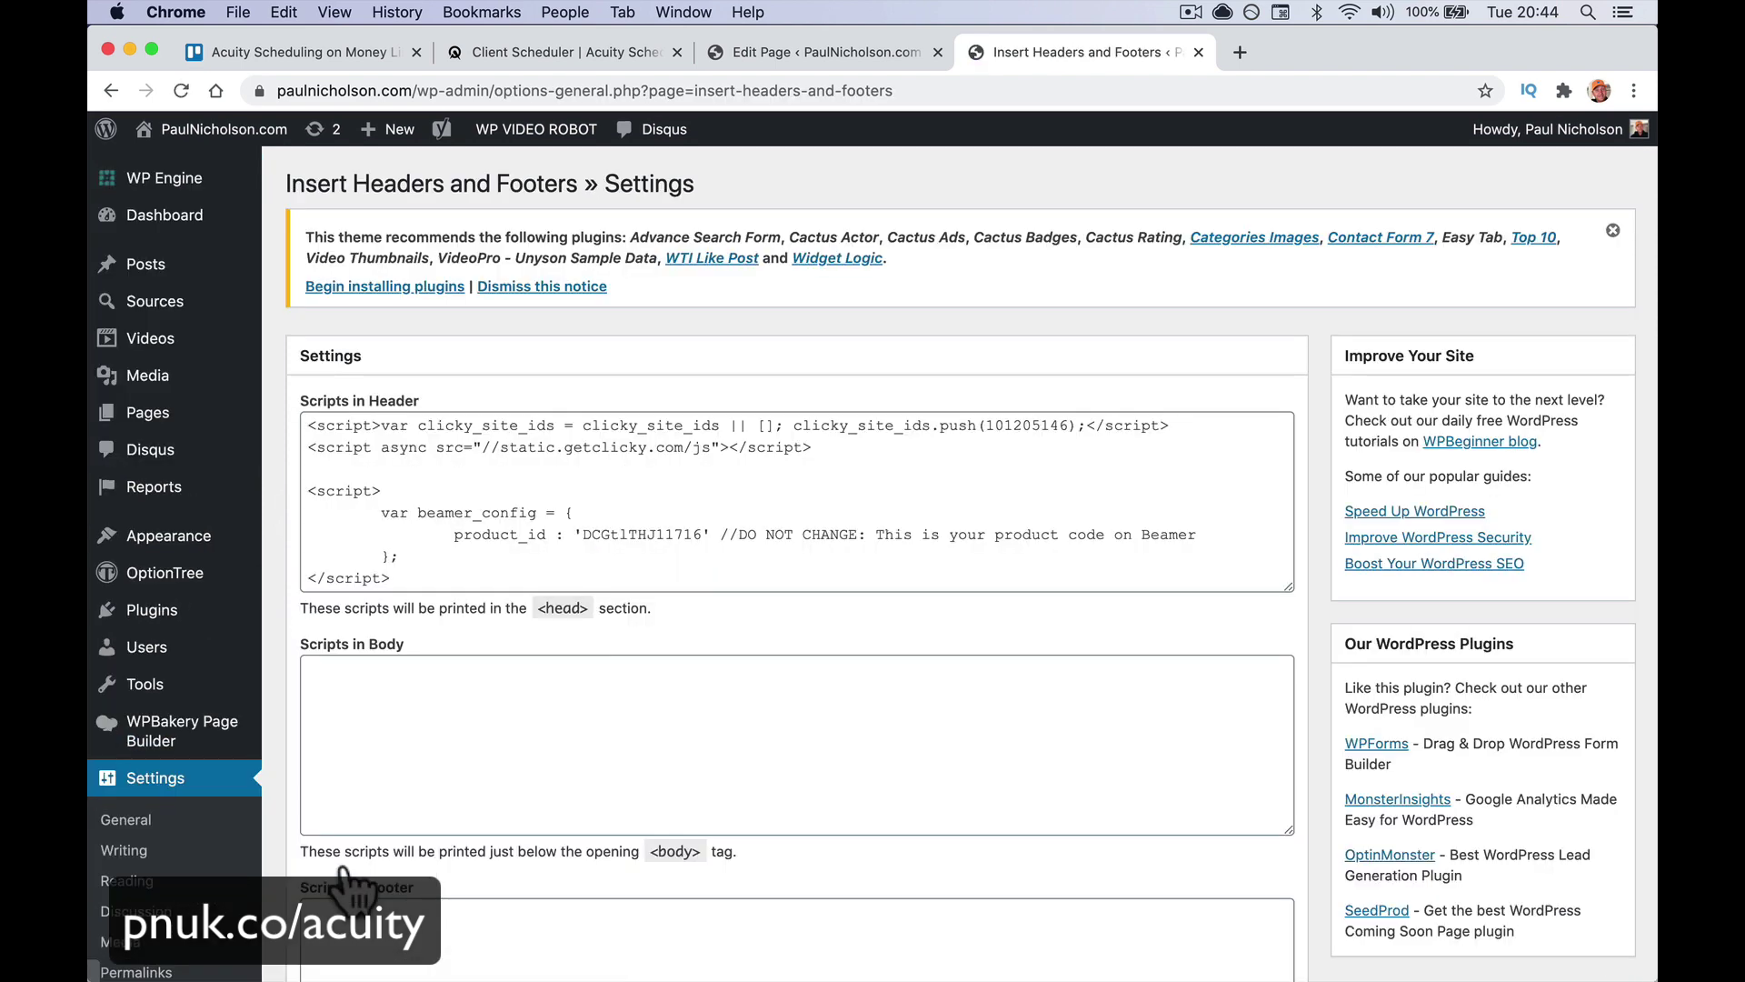
scroll(452, 545, down, 4)
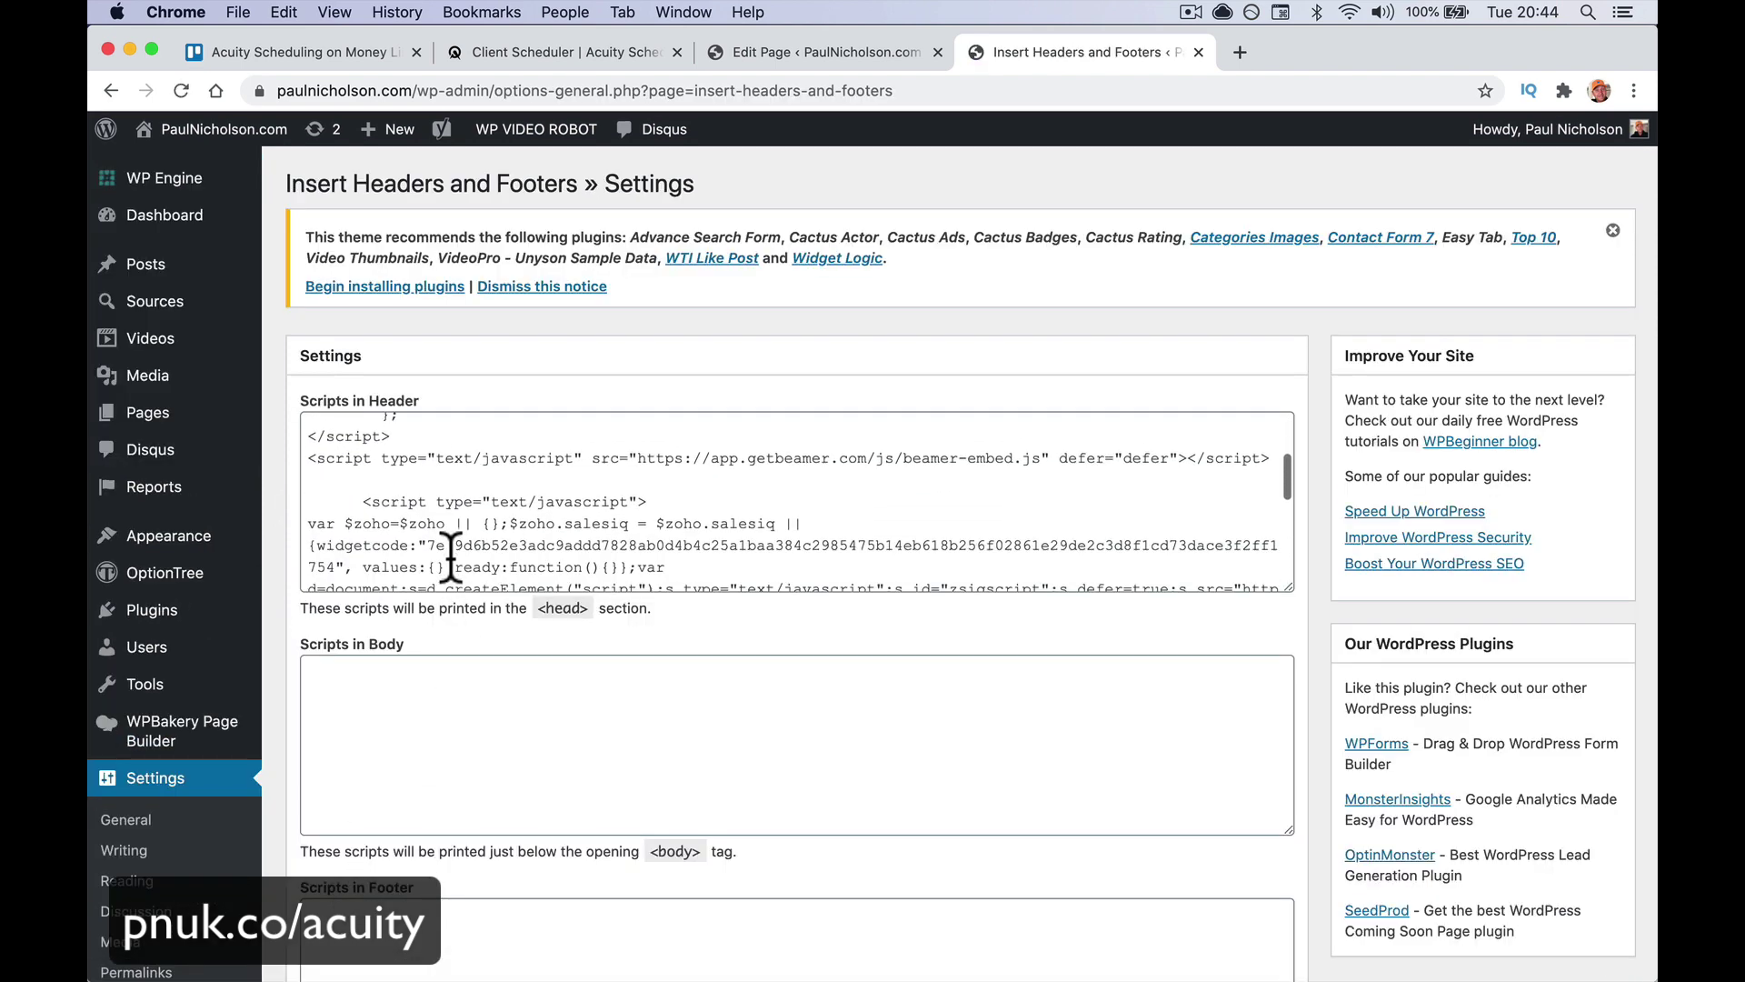
scroll(452, 546, up, 5)
Paste the Acuity booking-bar code above the existing Scripts in Header and save the settings
click(311, 426)
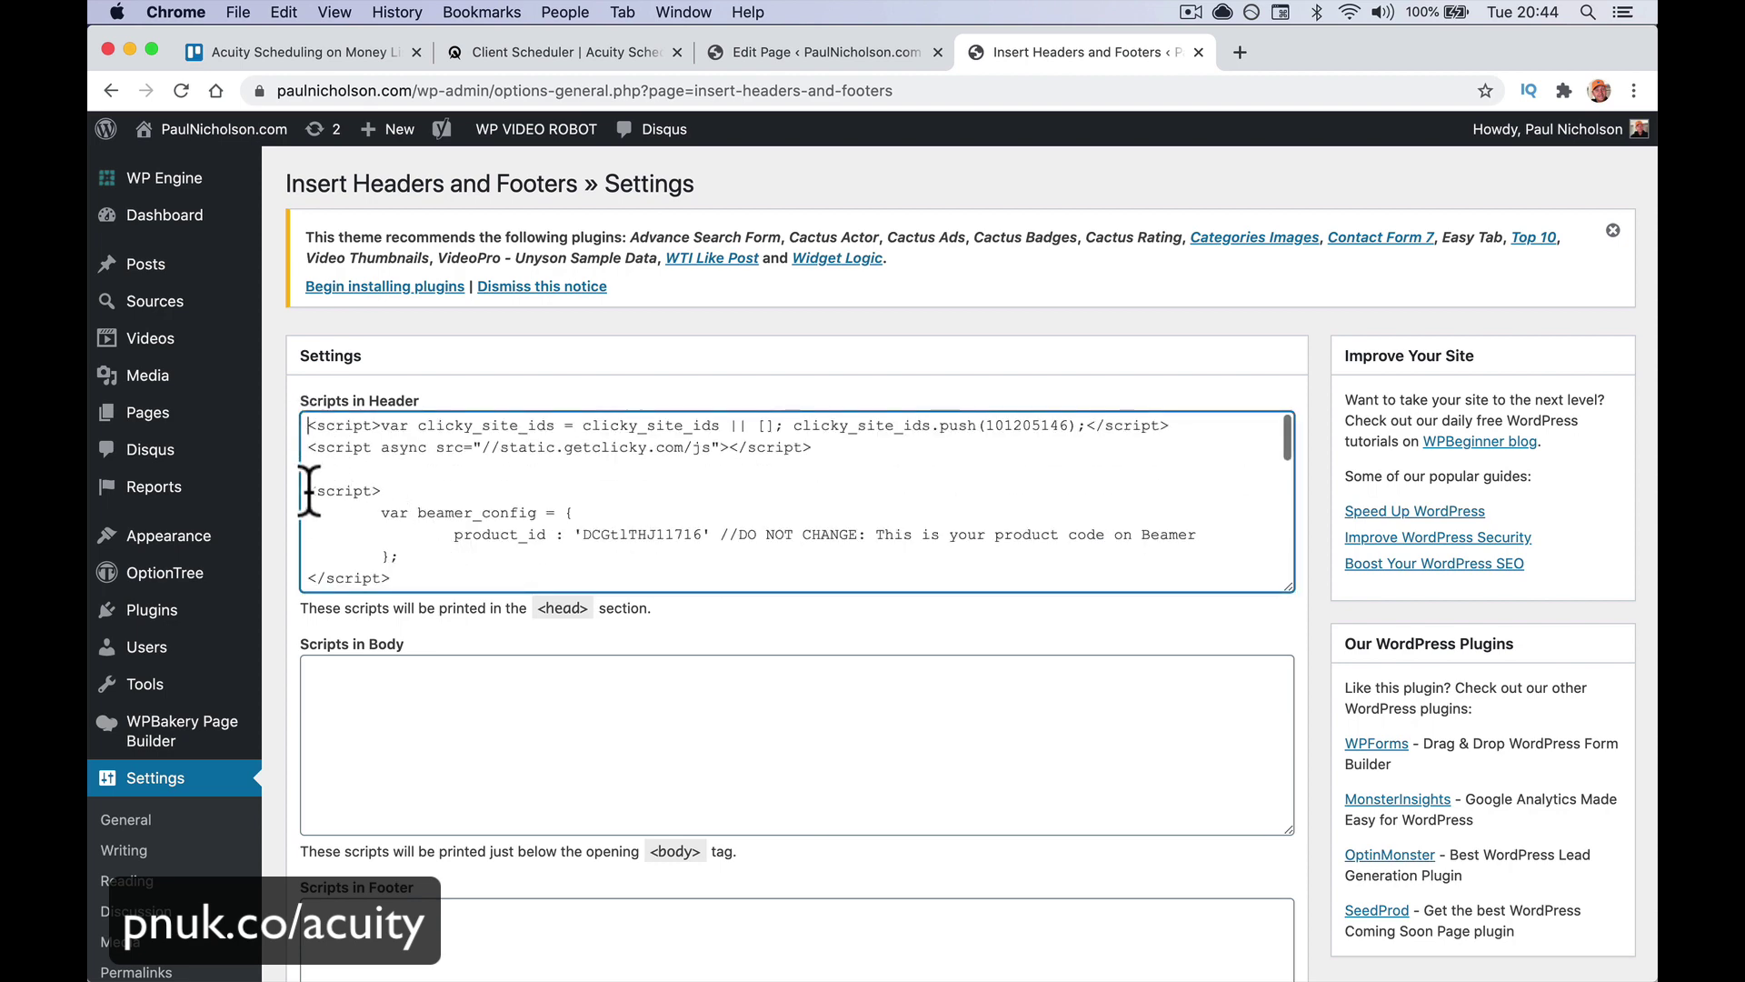
key(Return)
key(Return)
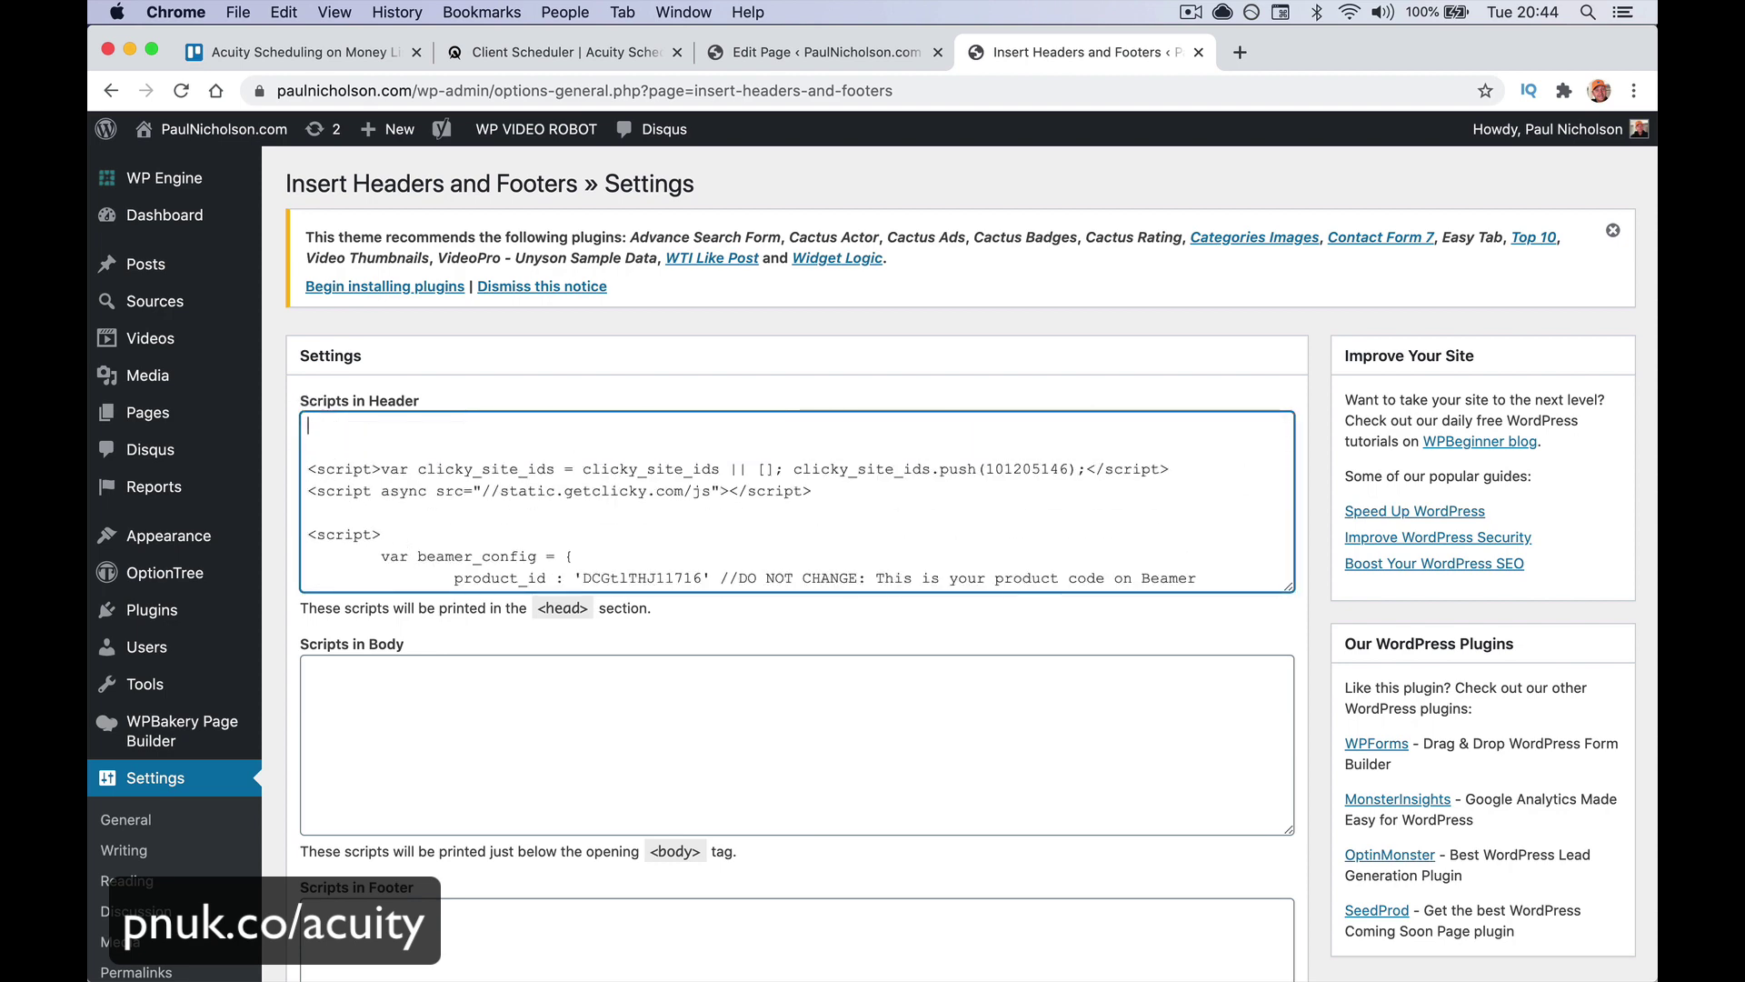
key(Return)
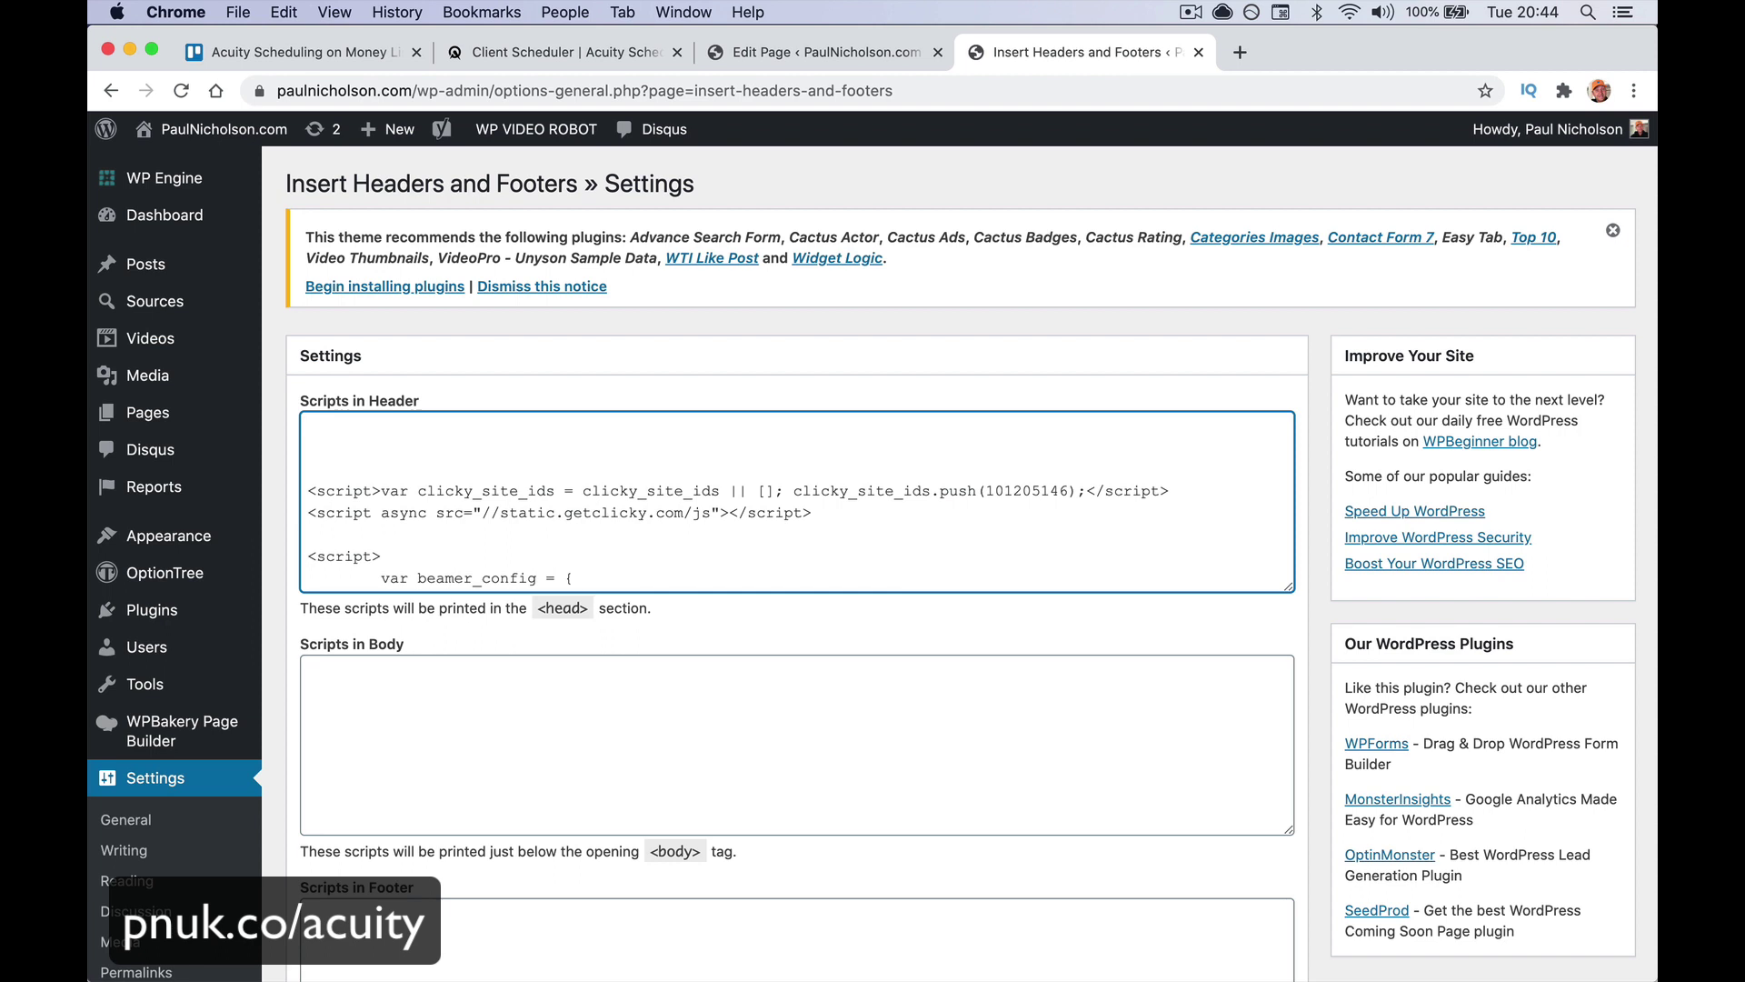
key(super+v)
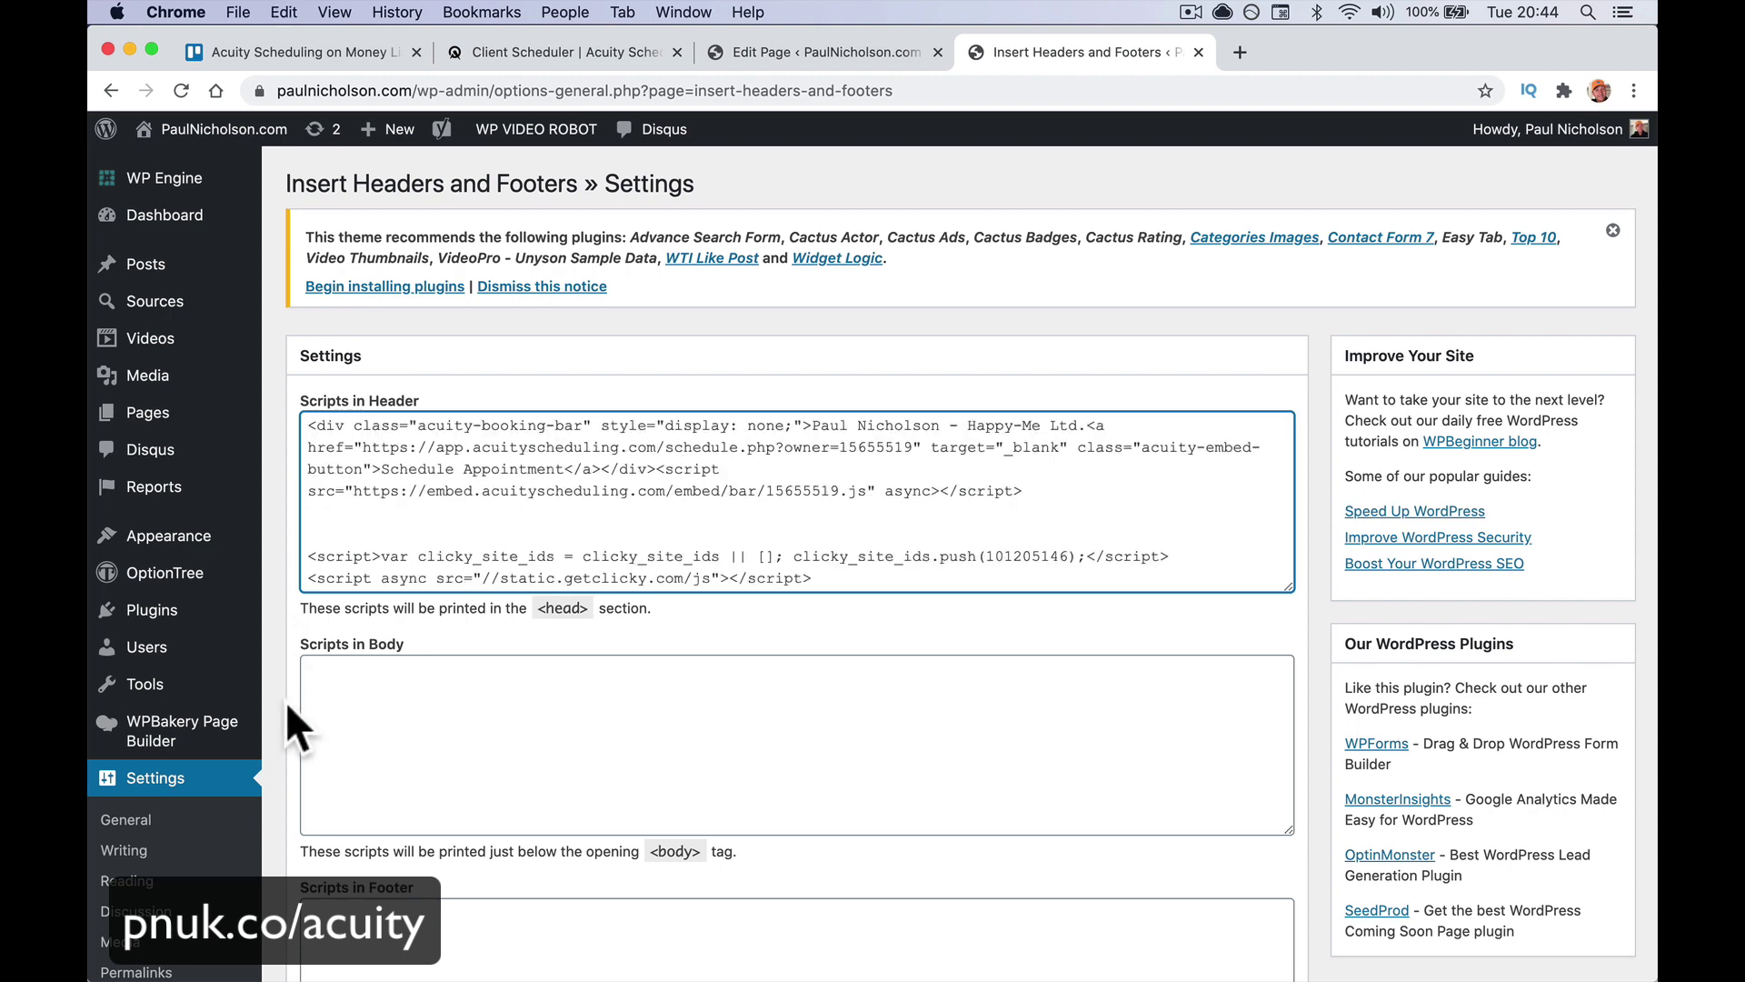
scroll(287, 704, down, 4)
click(329, 824)
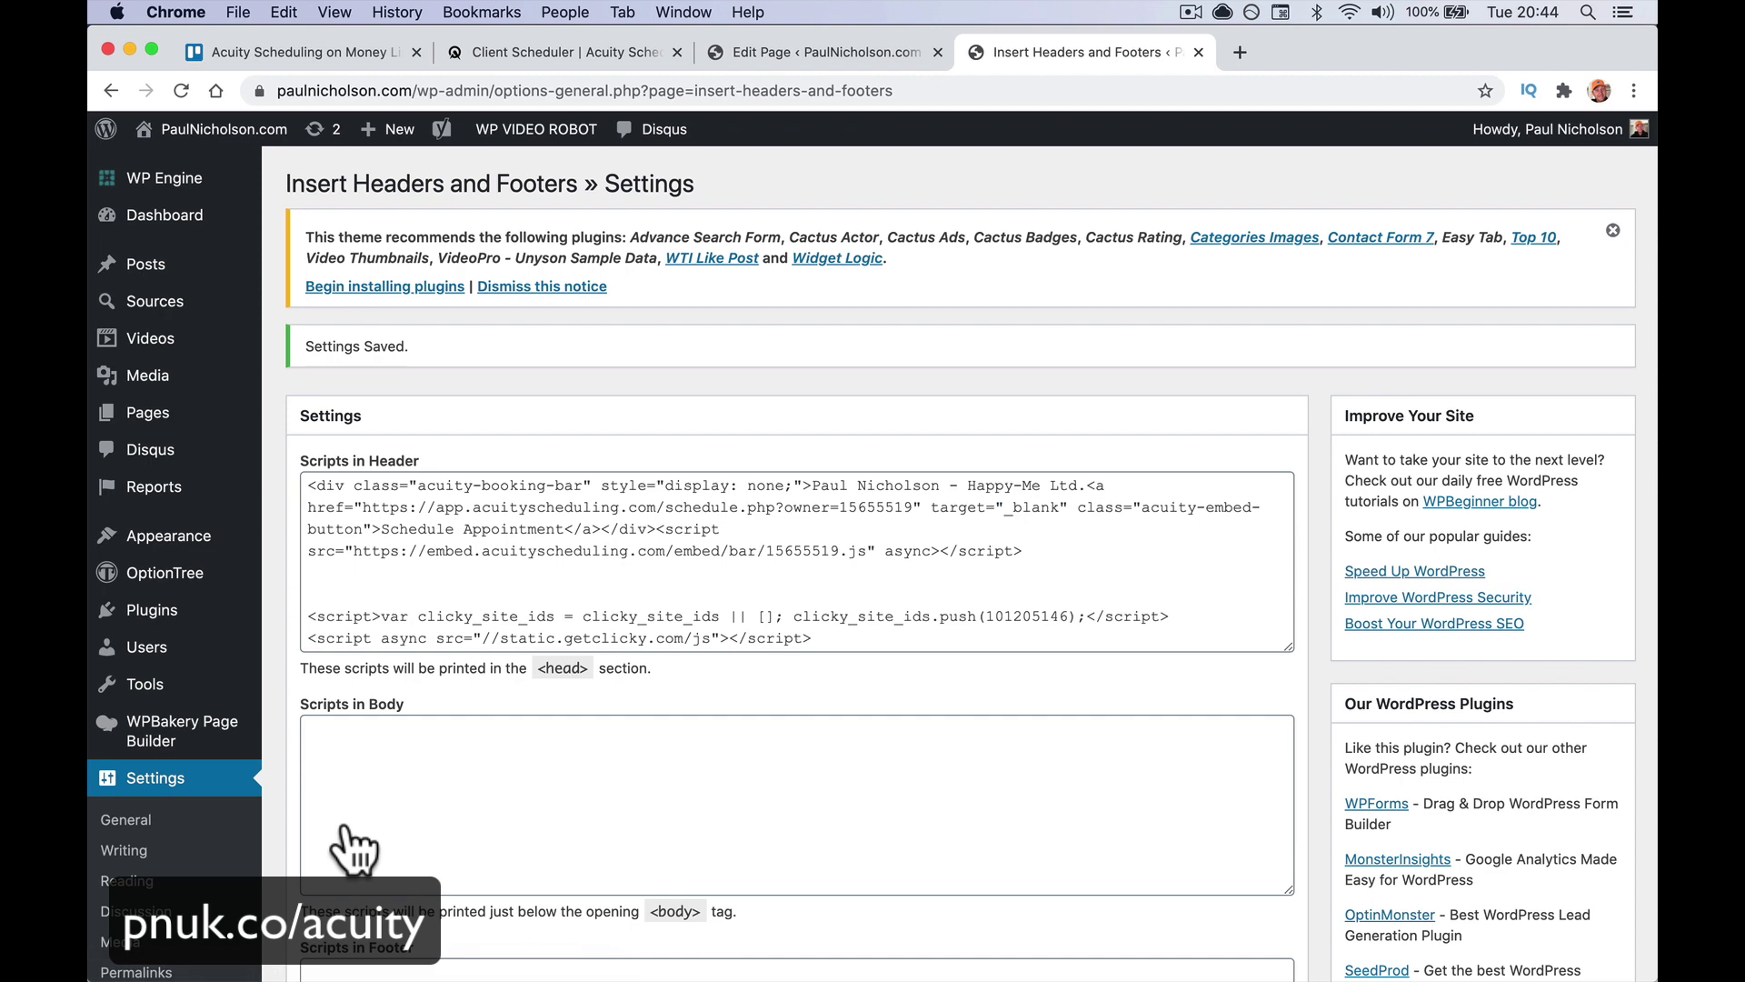
click(232, 170)
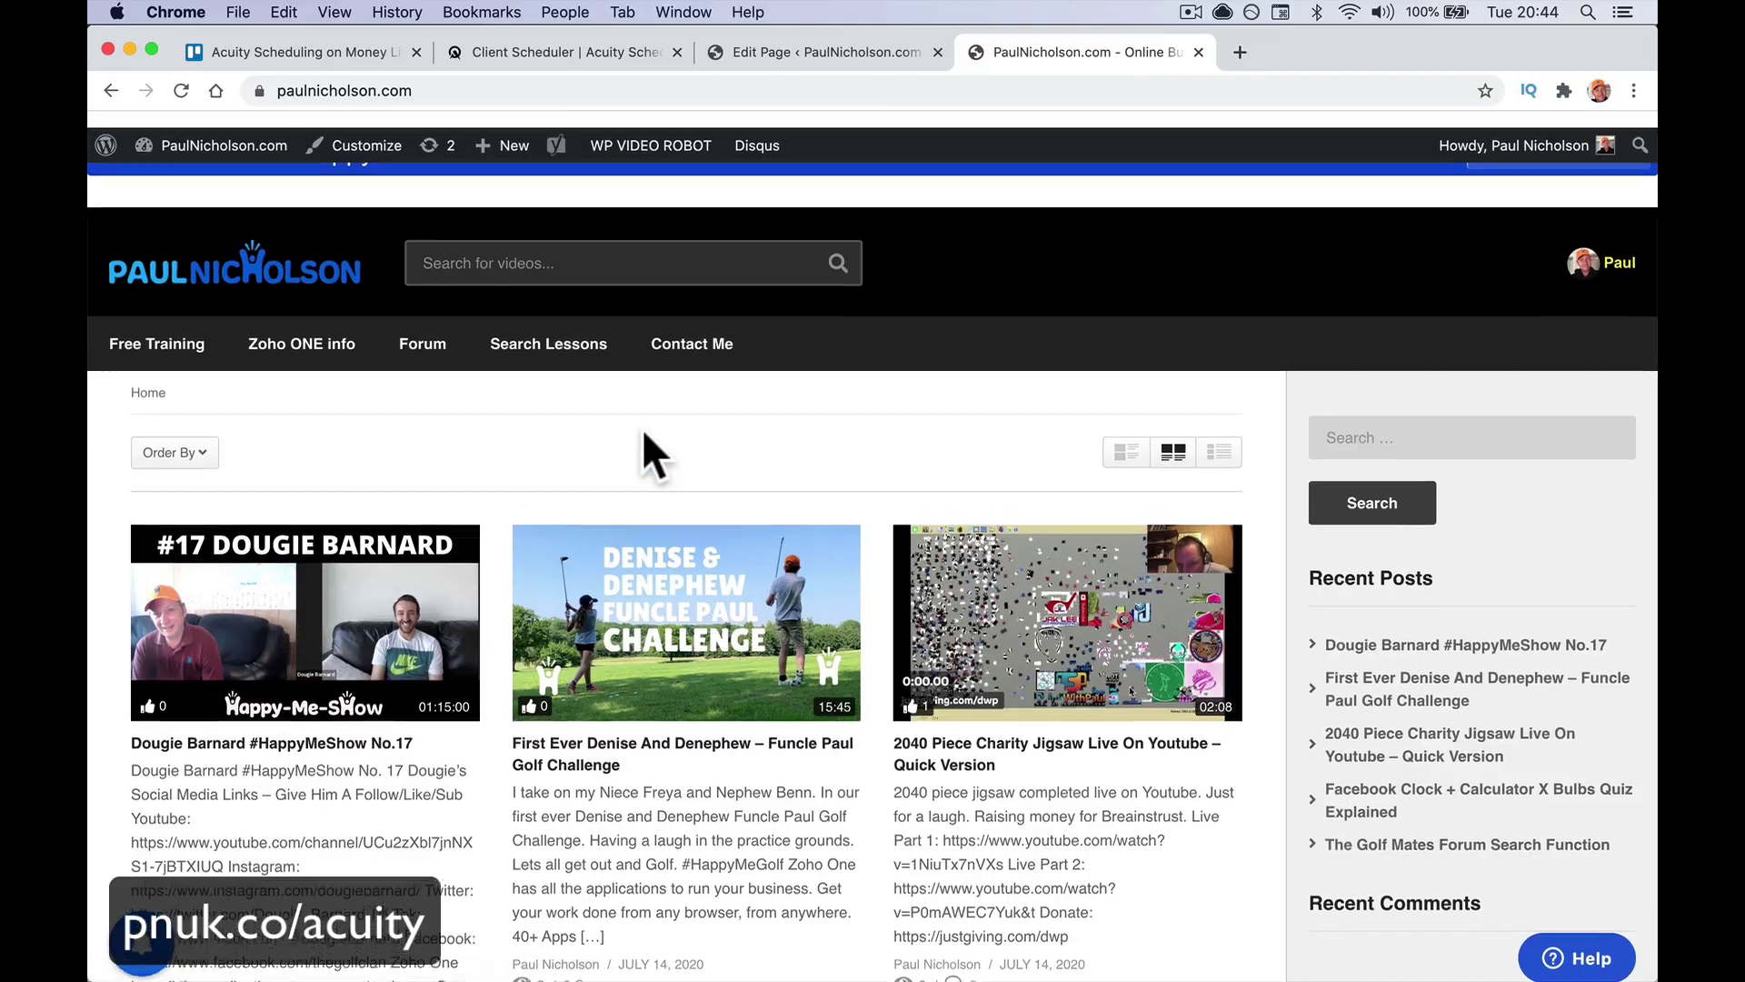
Load paulnicholson.com in Safari to view the new blue booking bar
scroll(1277, 323, down, 15)
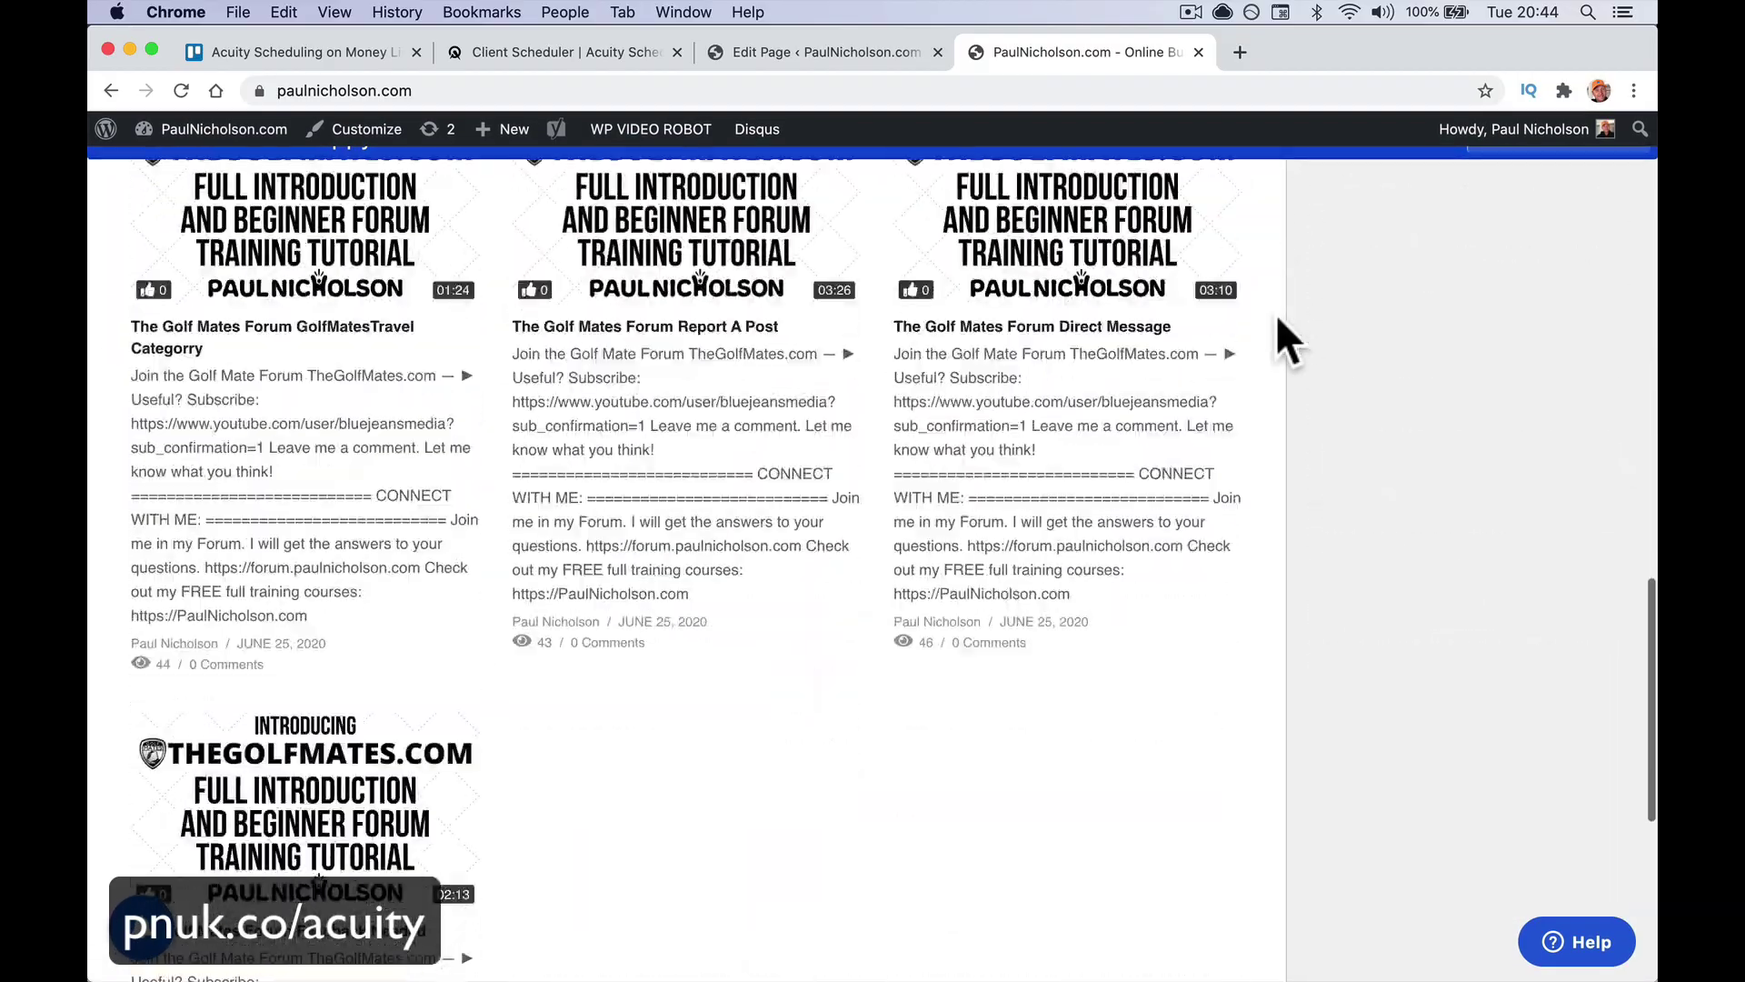
scroll(1277, 320, up, 15)
scroll(1277, 320, down, 20)
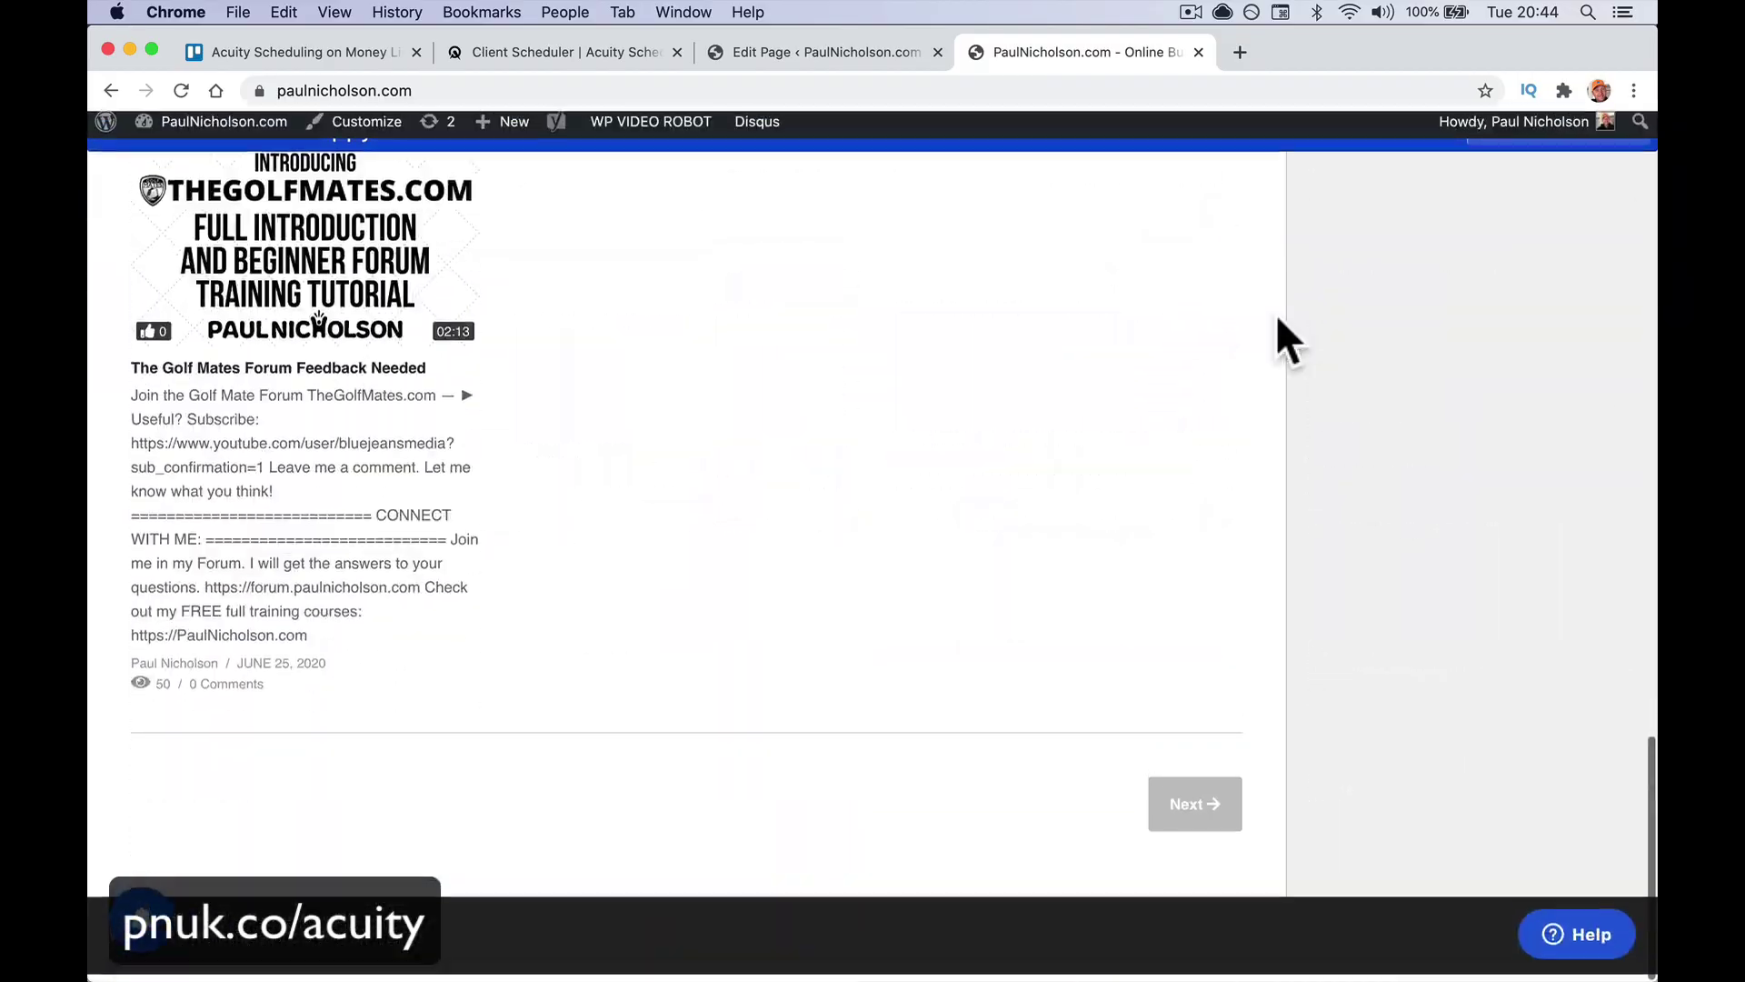
scroll(1275, 314, up, 20)
mouse_move(838, 955)
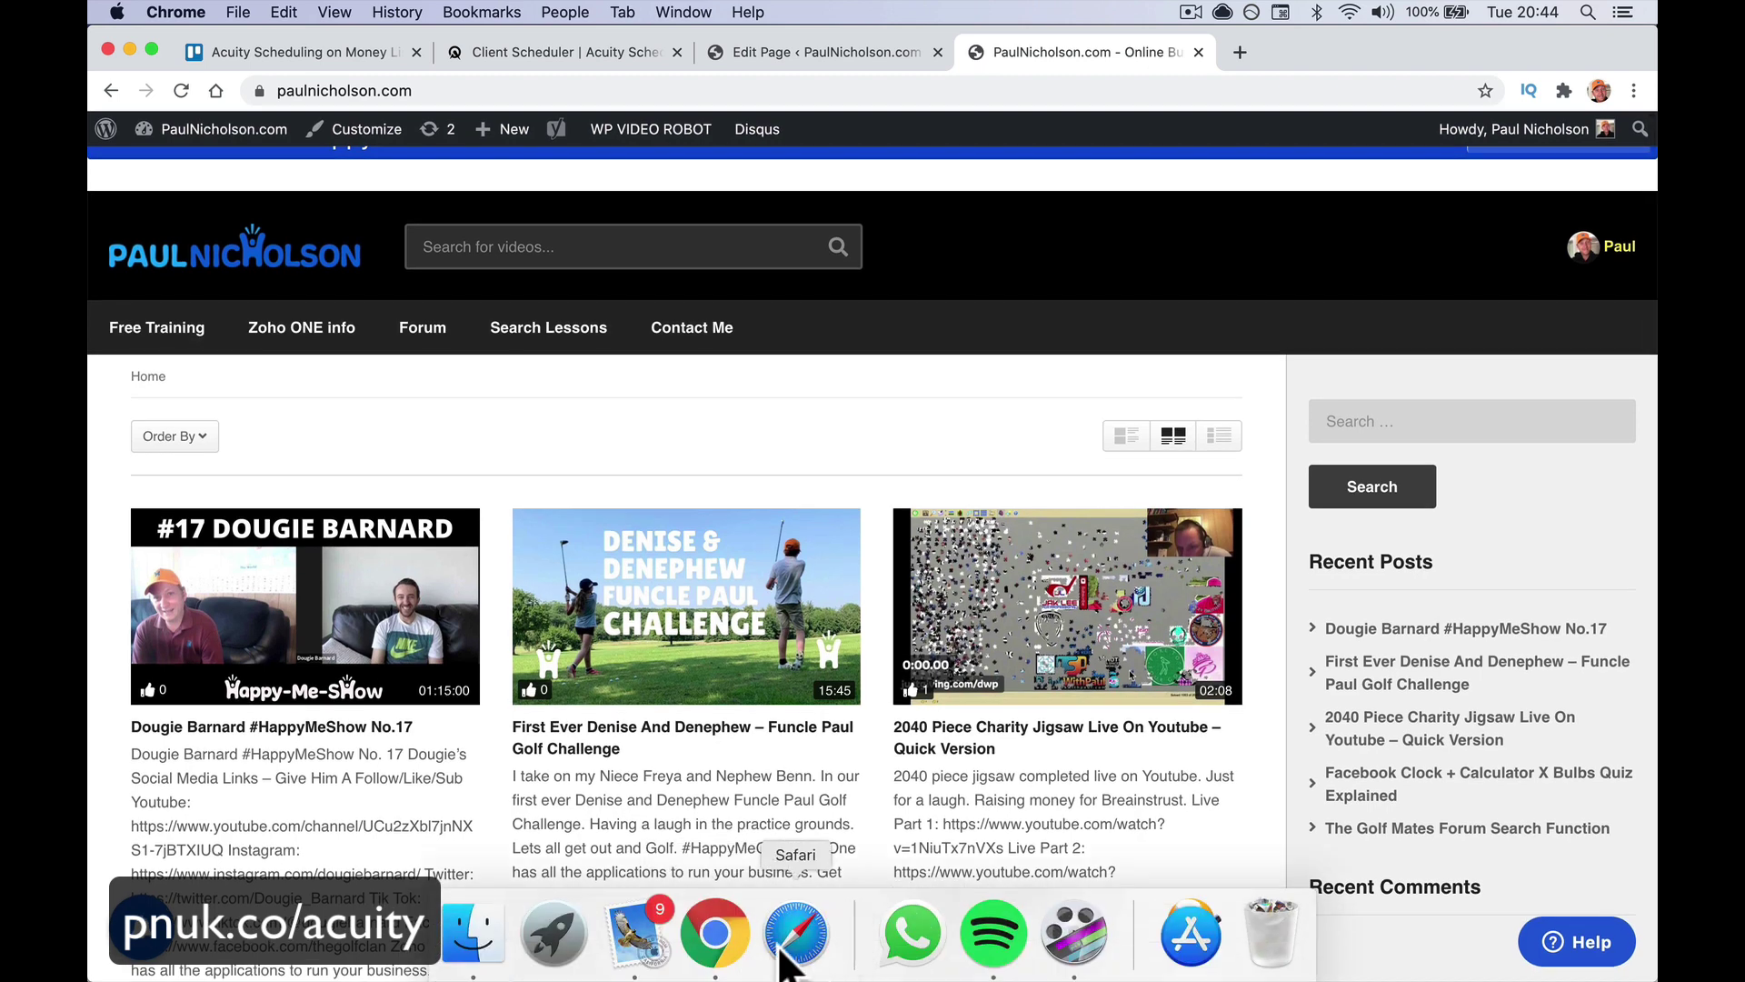
click(782, 954)
click(739, 52)
text(pa)
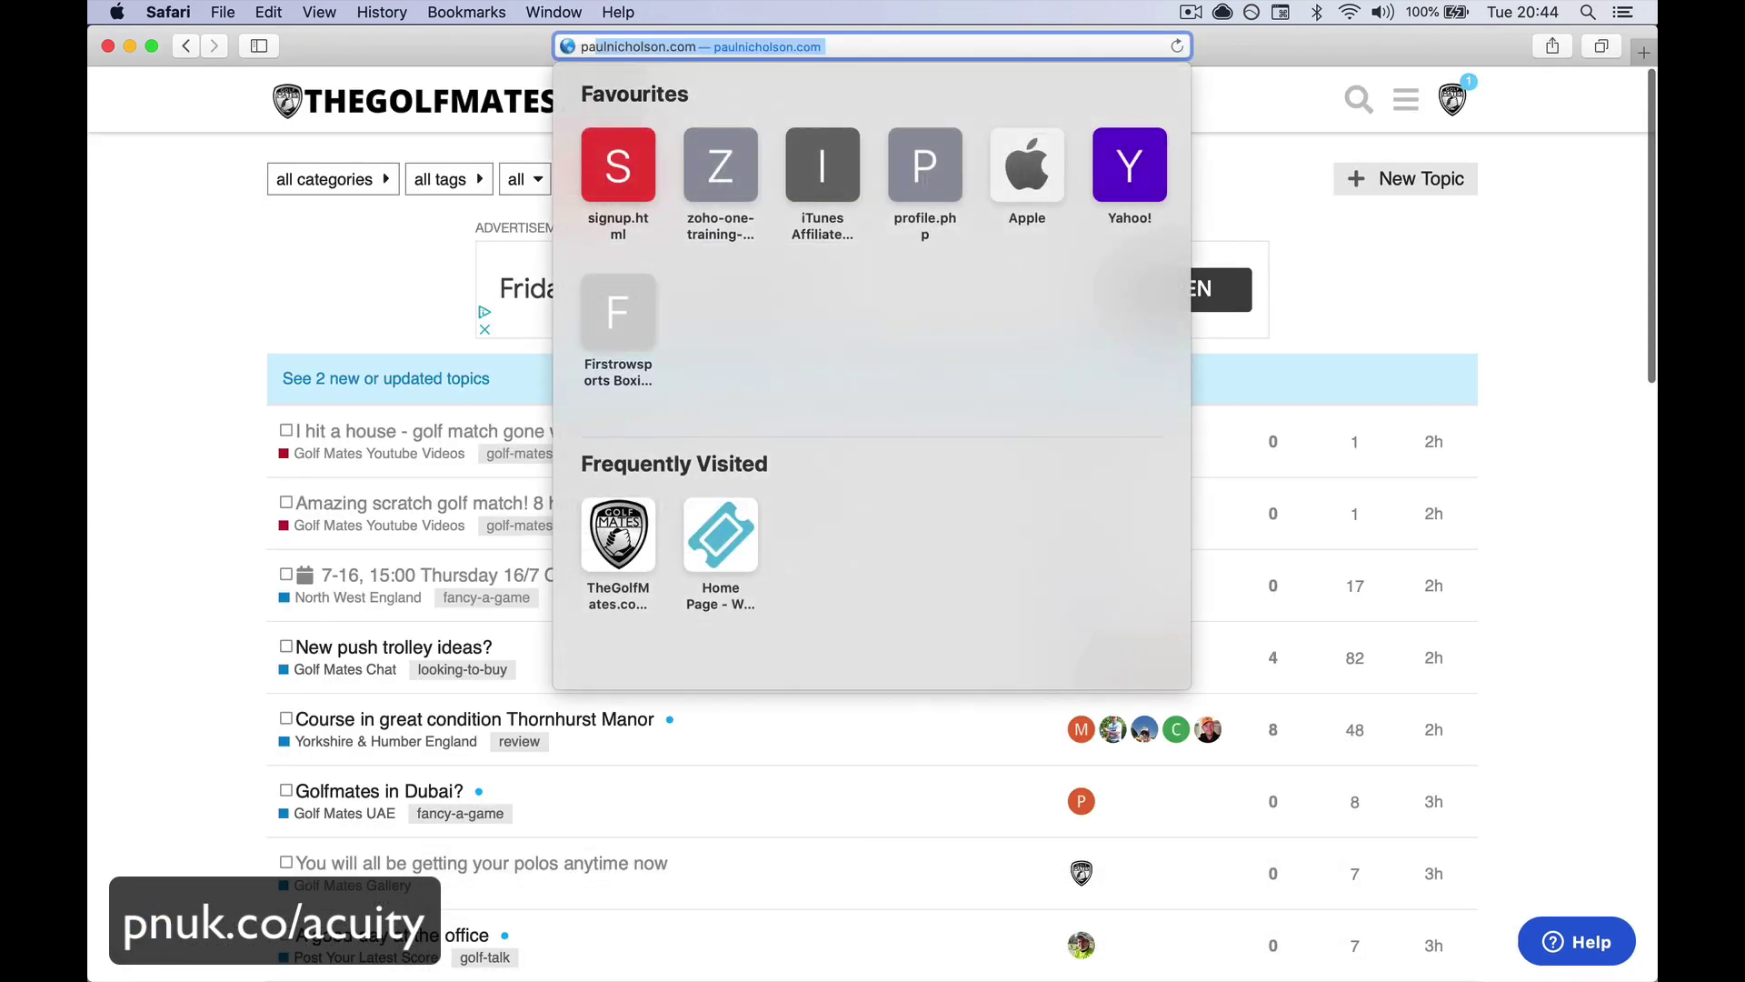
text(ul)
key(Return)
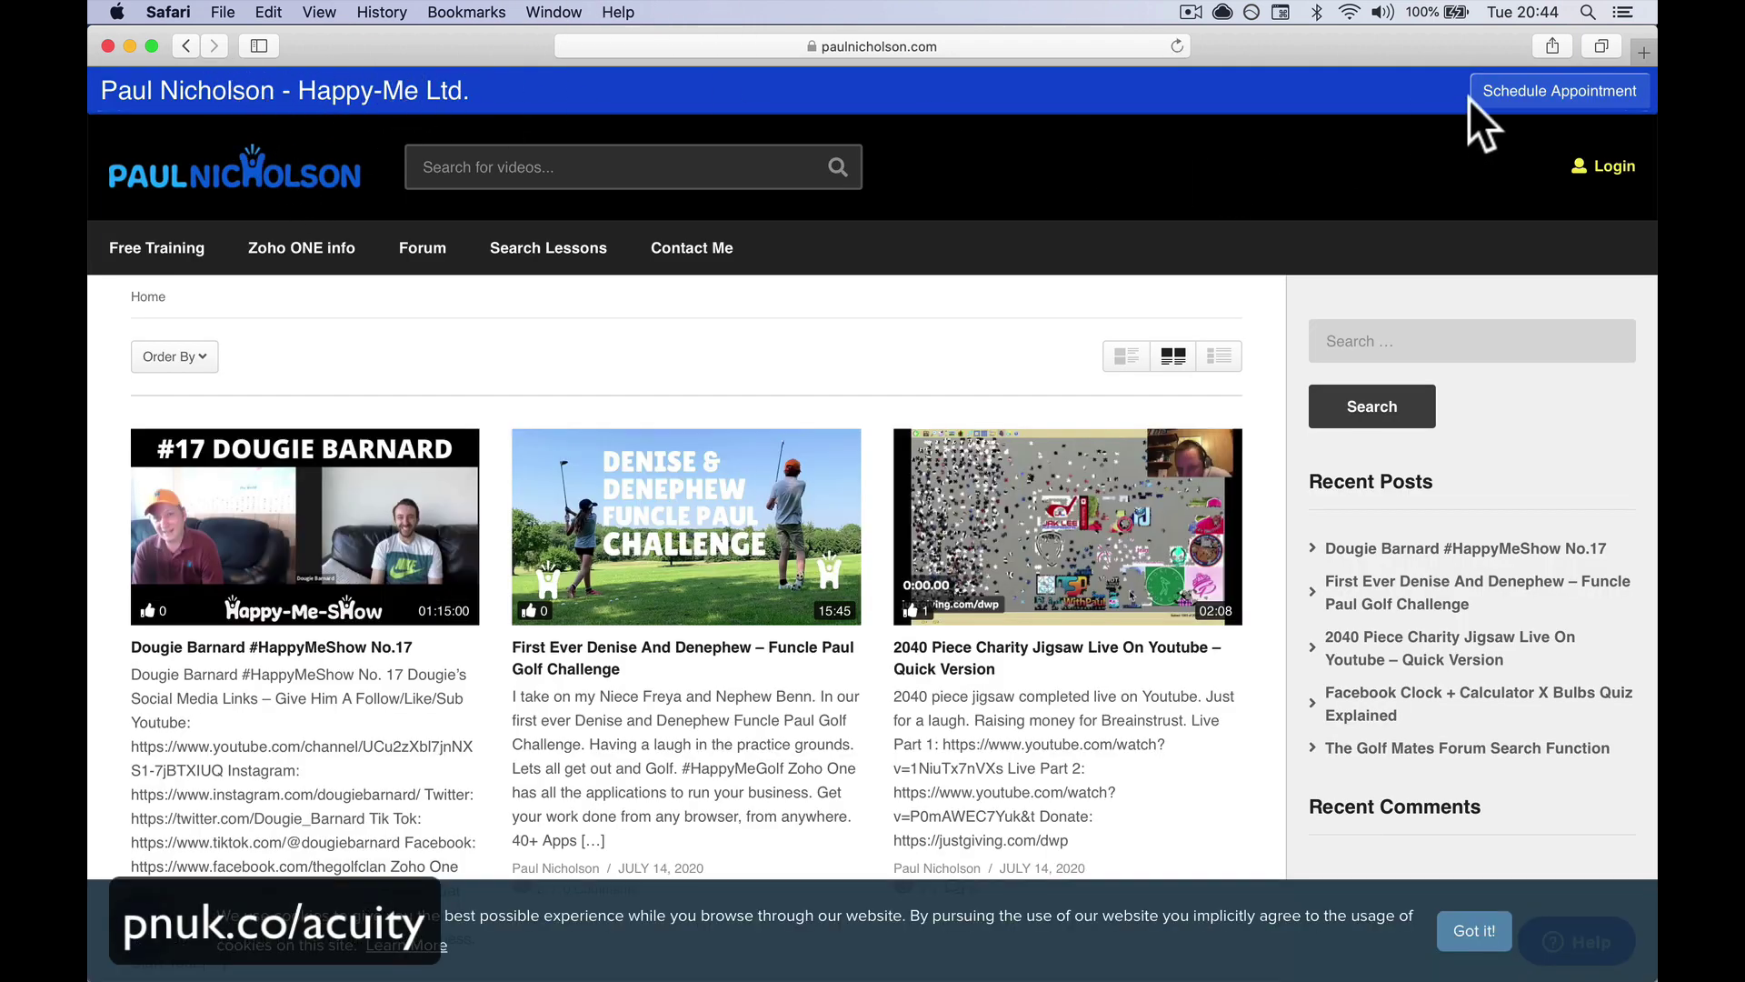
Open the Schedule Appointment popup from the bar, accept cookies, then close it
click(1553, 98)
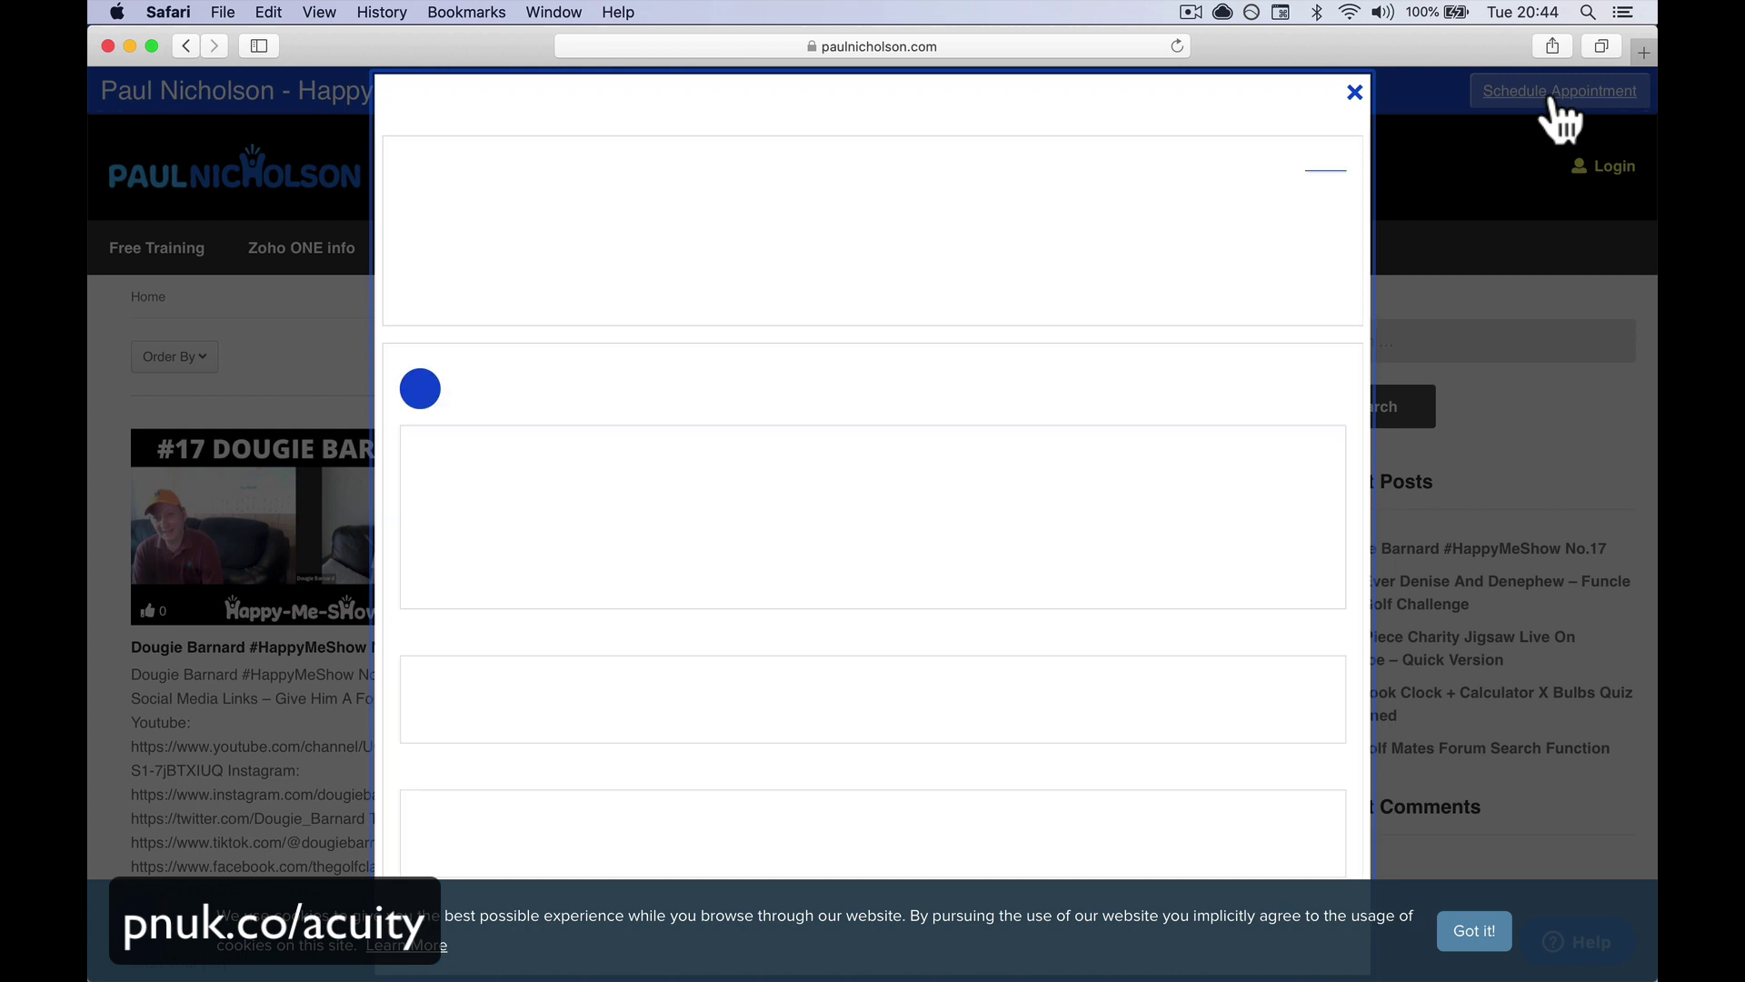
click(1477, 927)
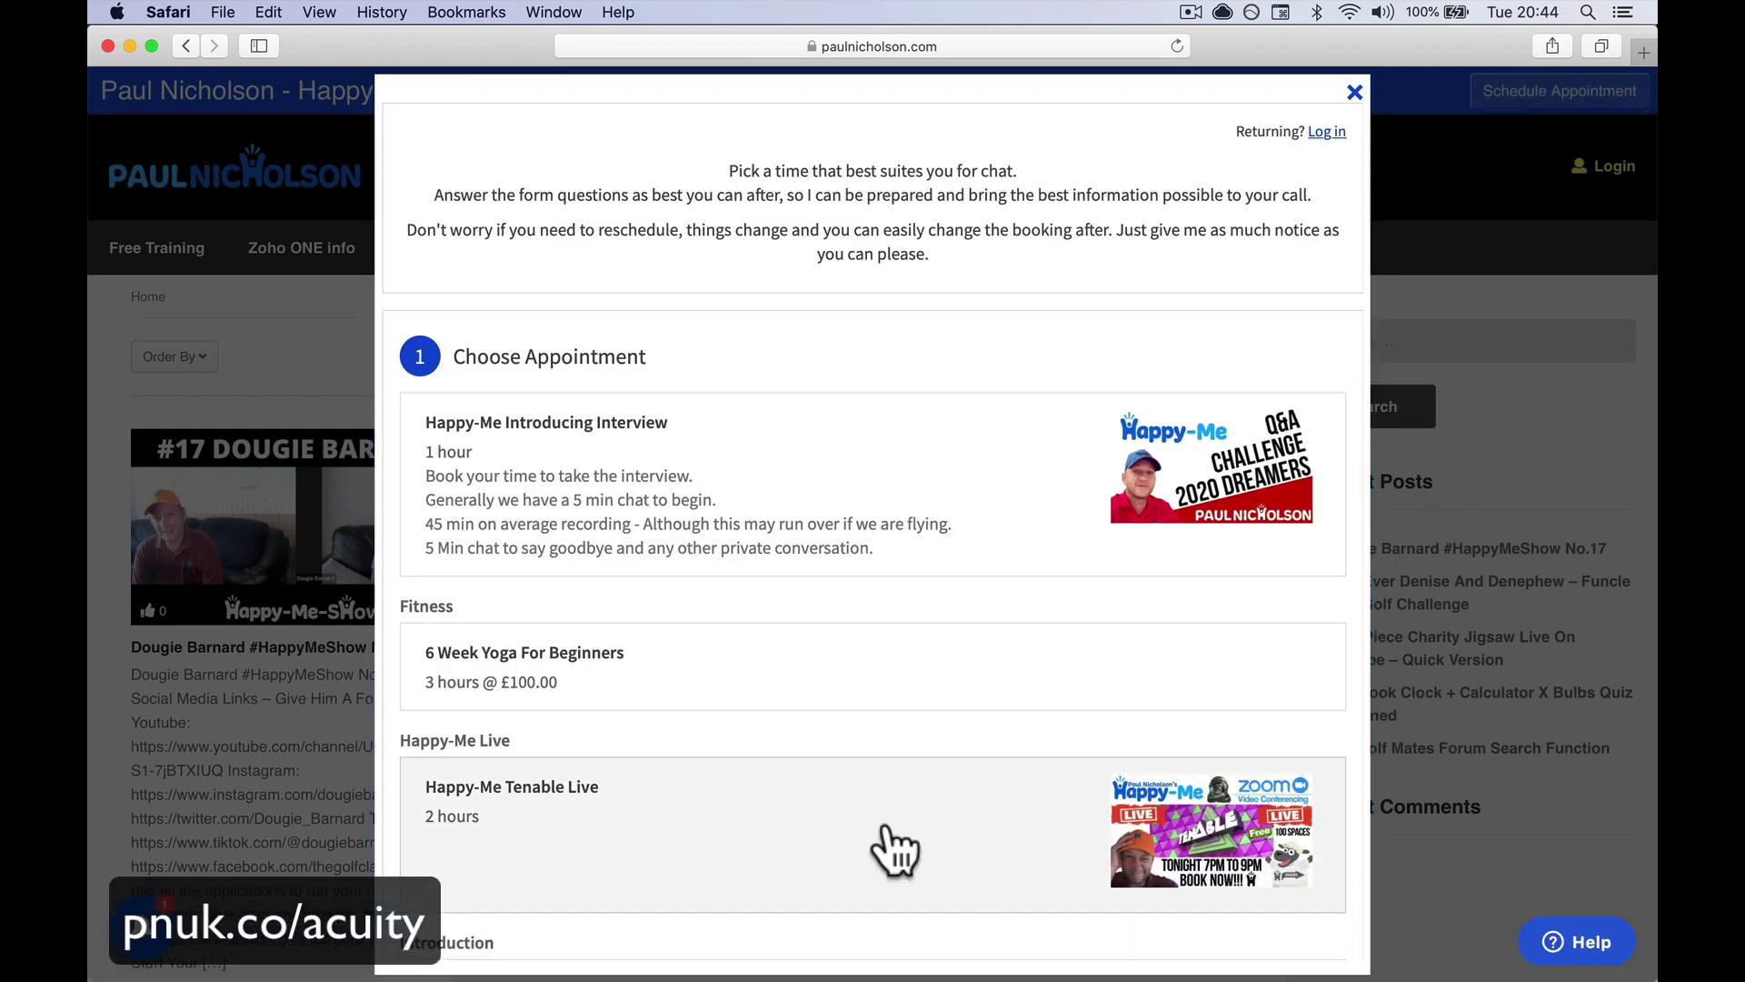
scroll(872, 832, down, 10)
scroll(868, 823, up, 10)
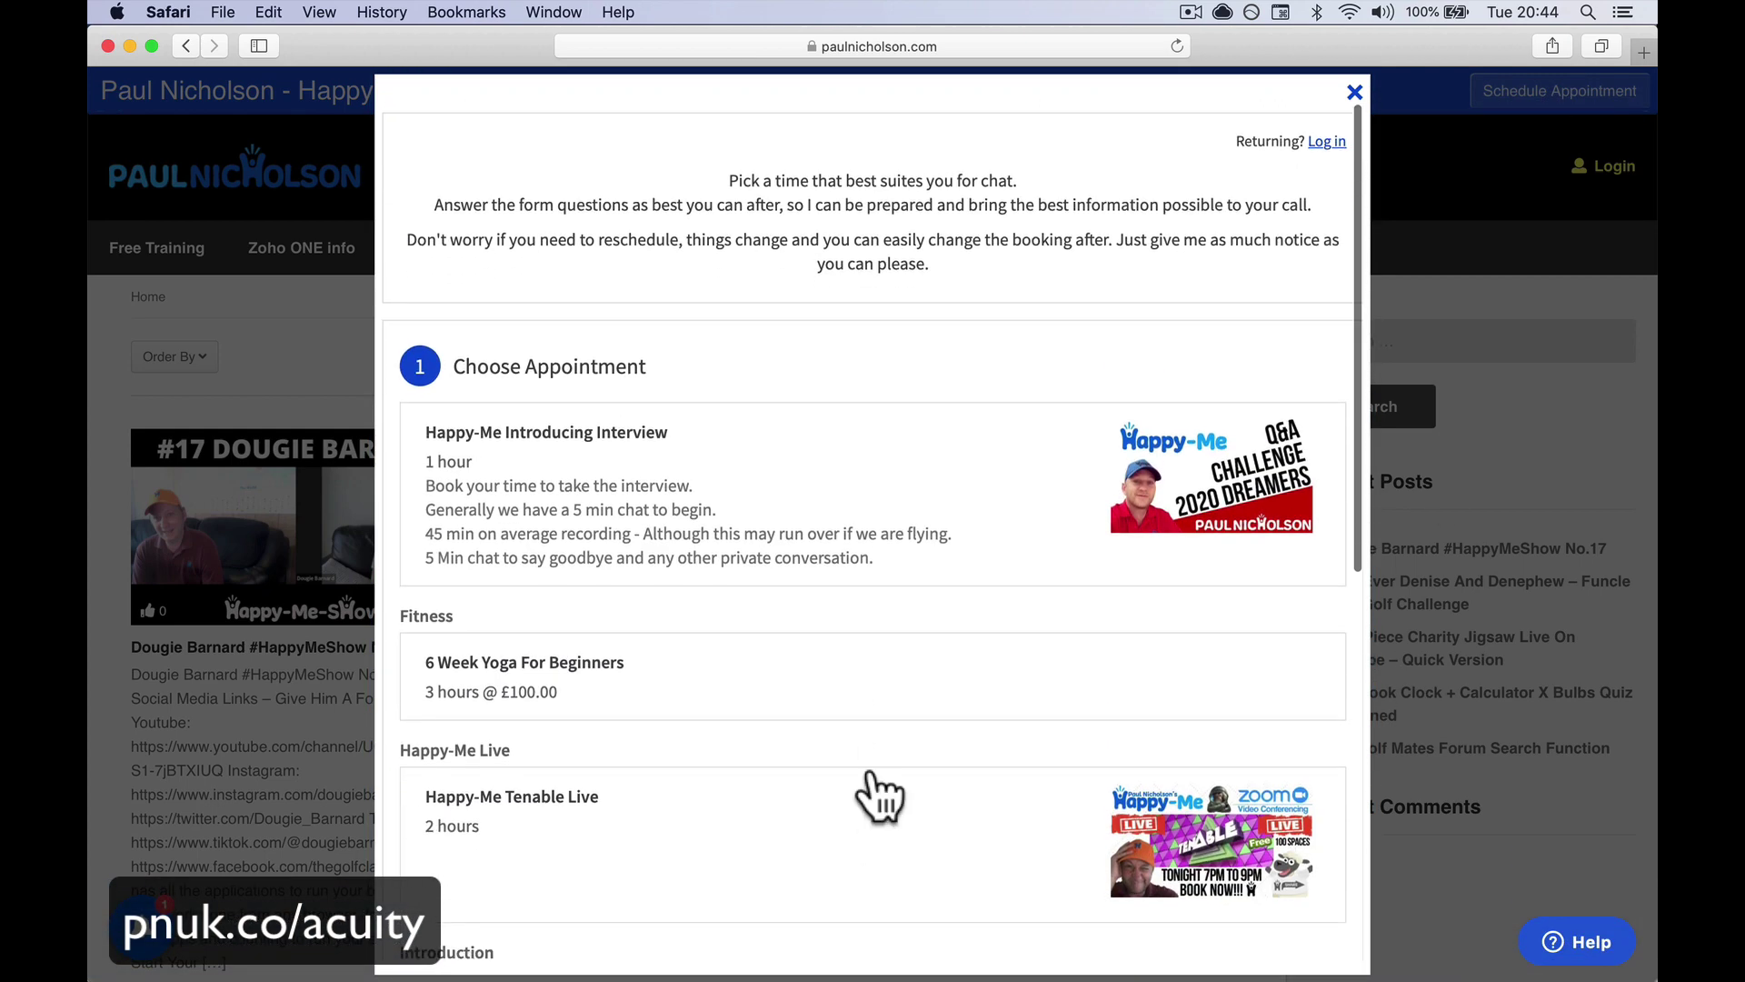
click(1355, 93)
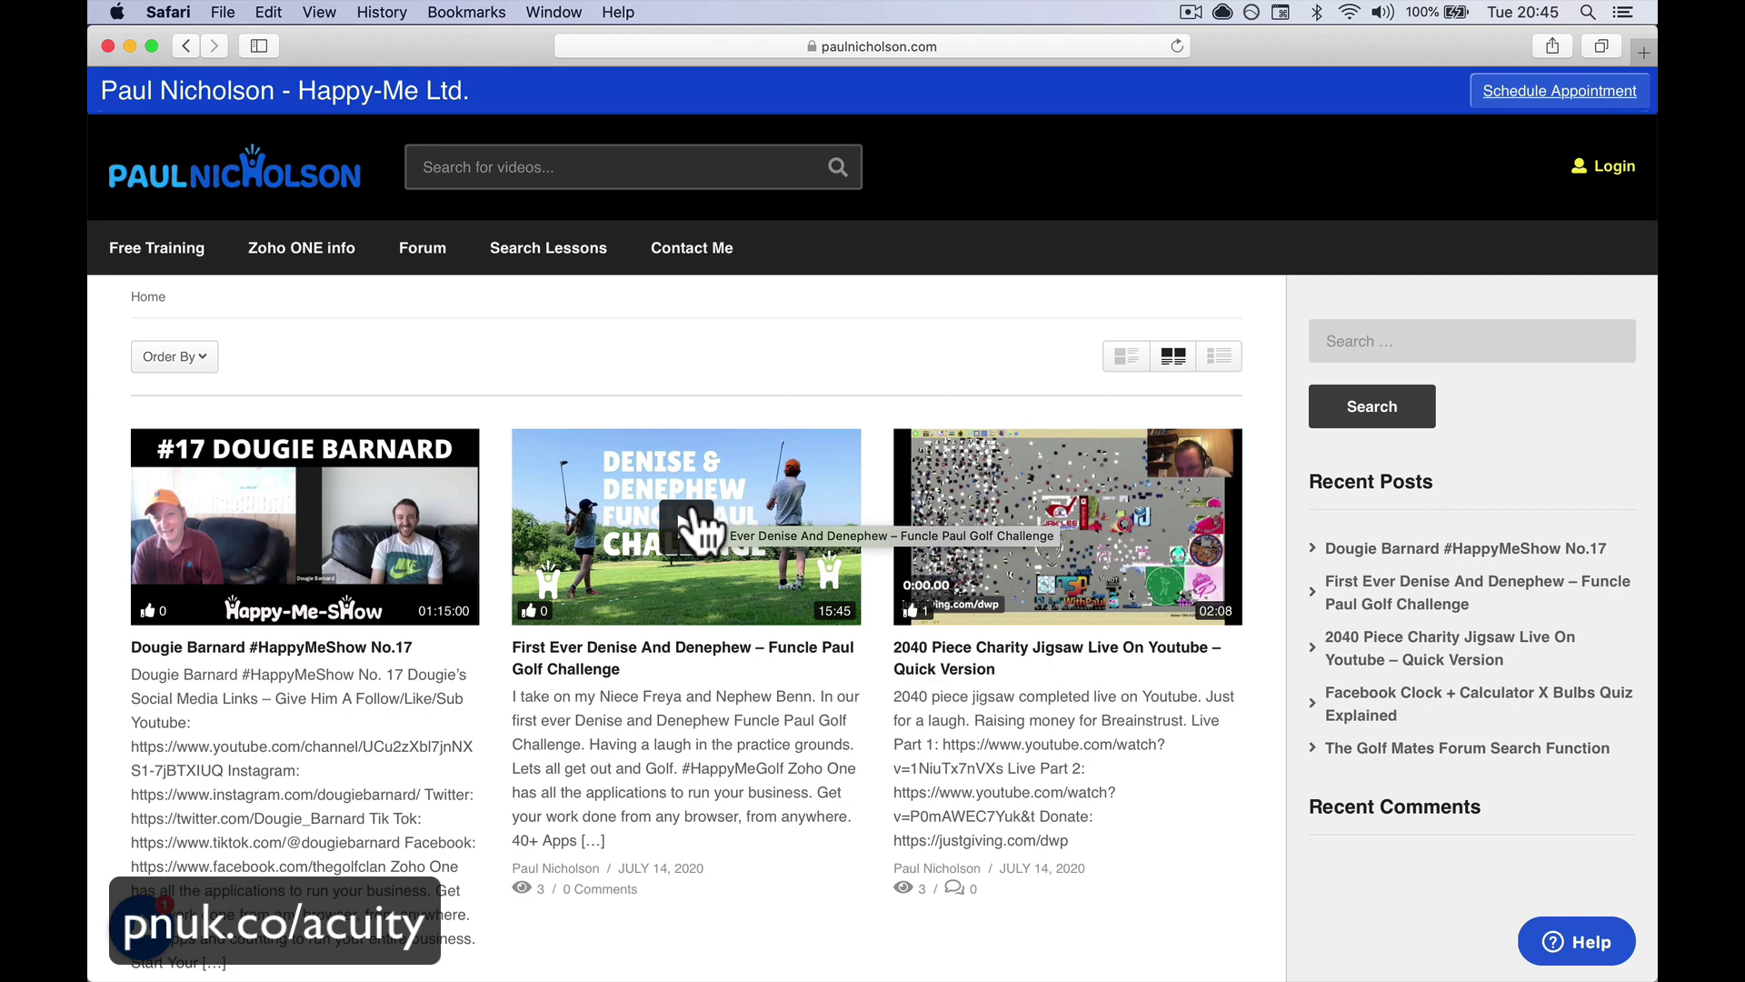
Check the booking email in Mail, then return to Chrome's live site homepage
click(639, 959)
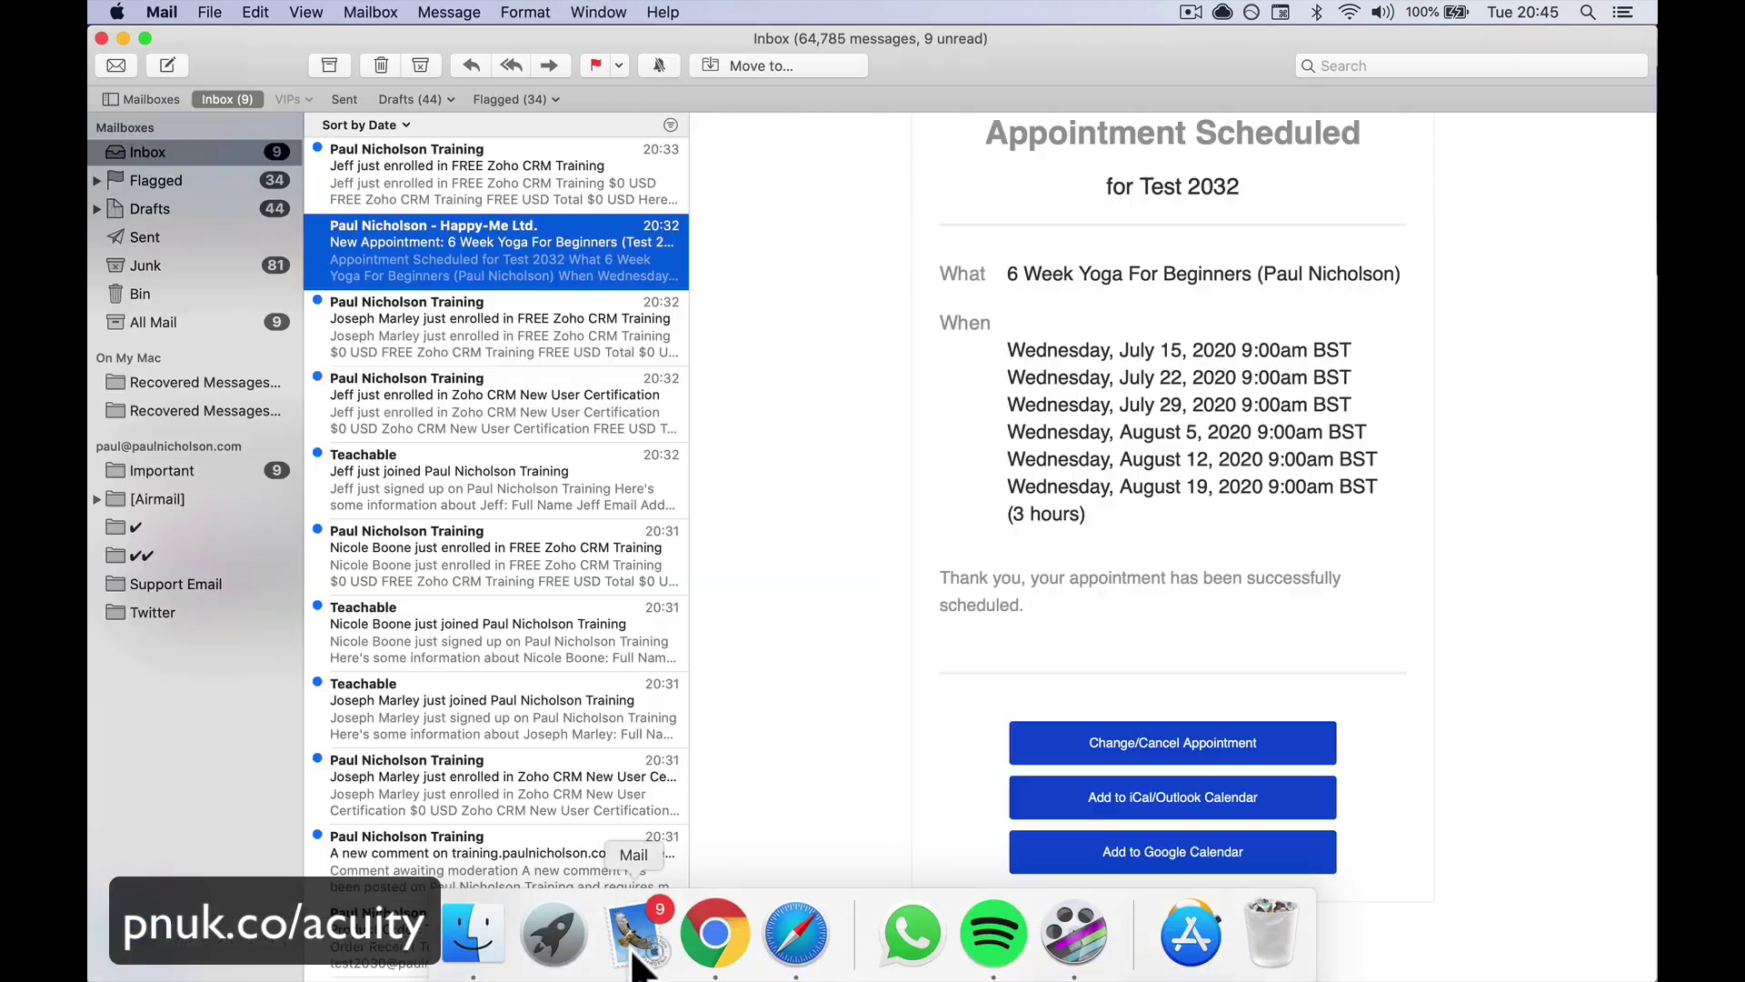
click(713, 936)
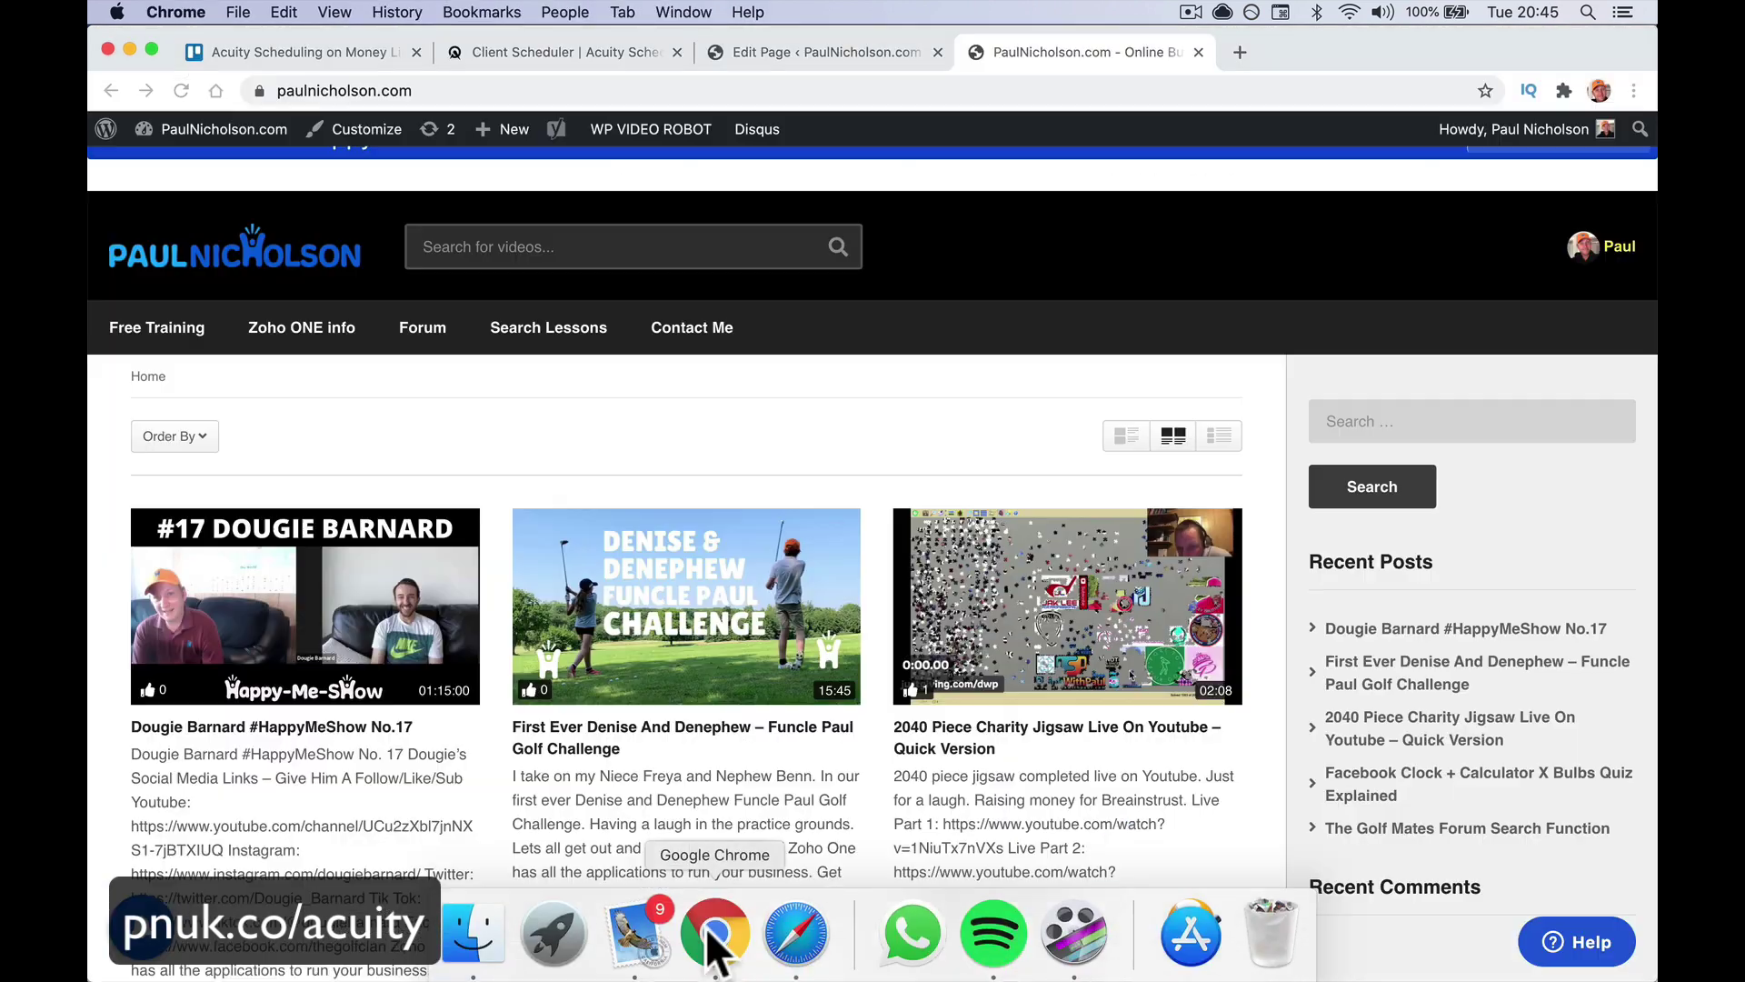
click(872, 56)
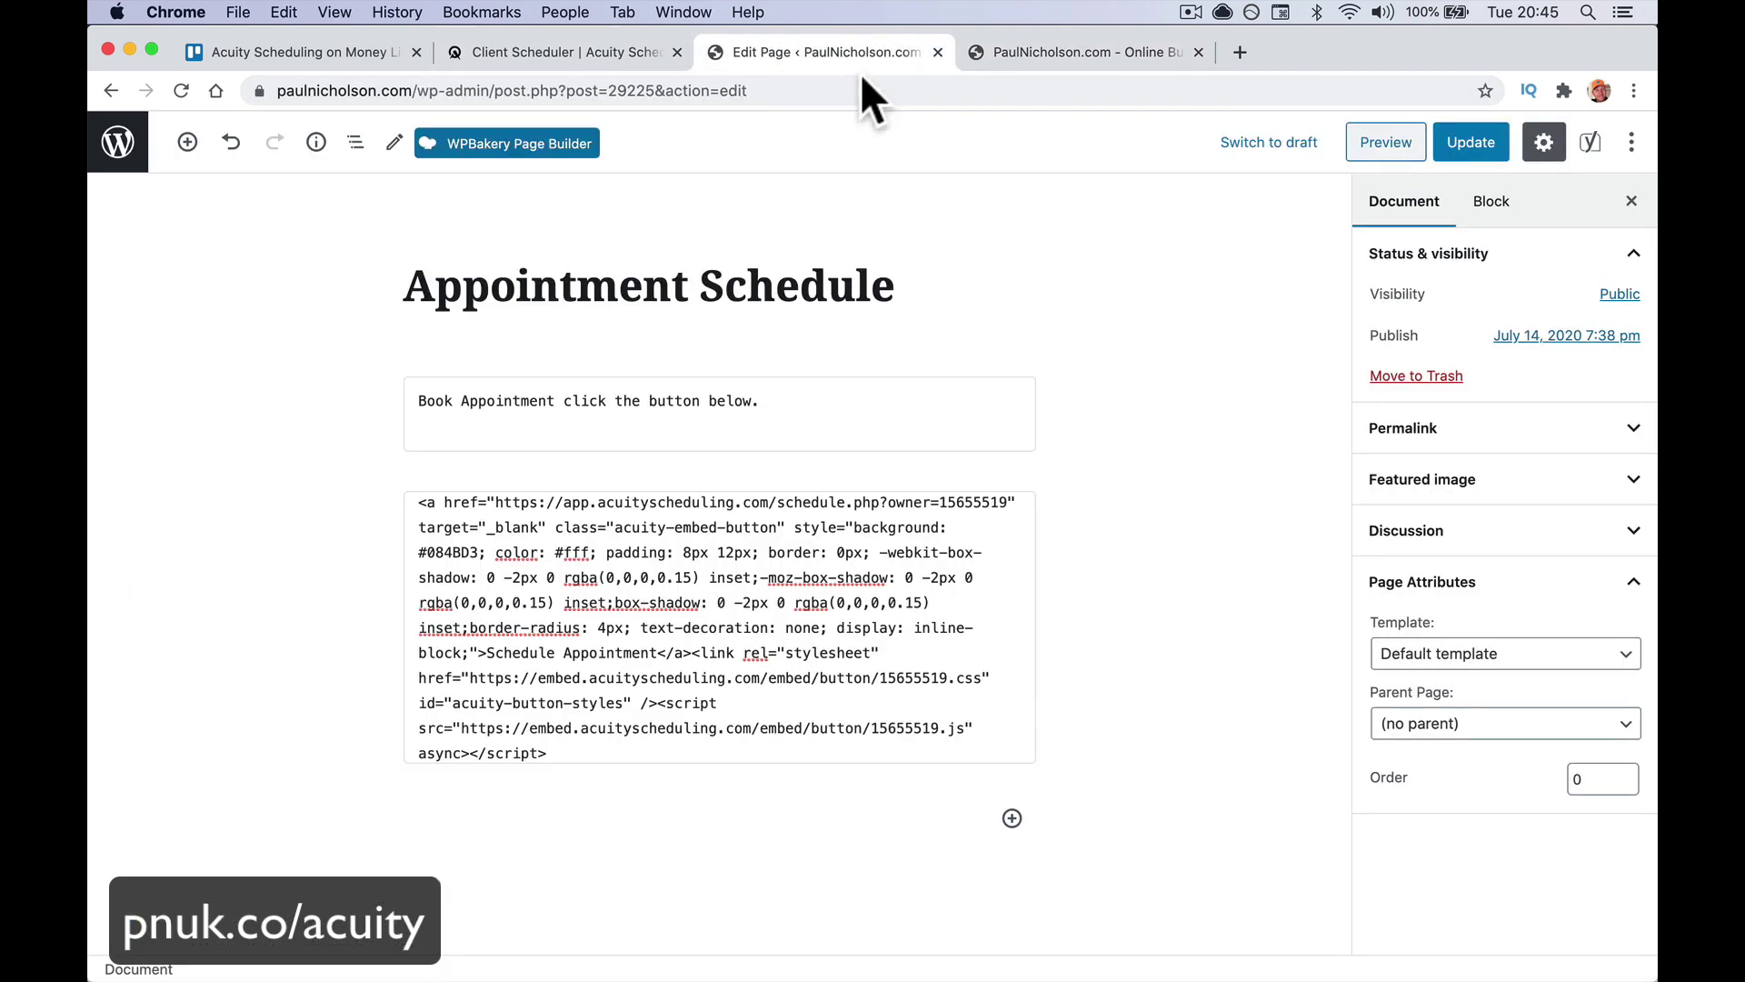
click(1000, 52)
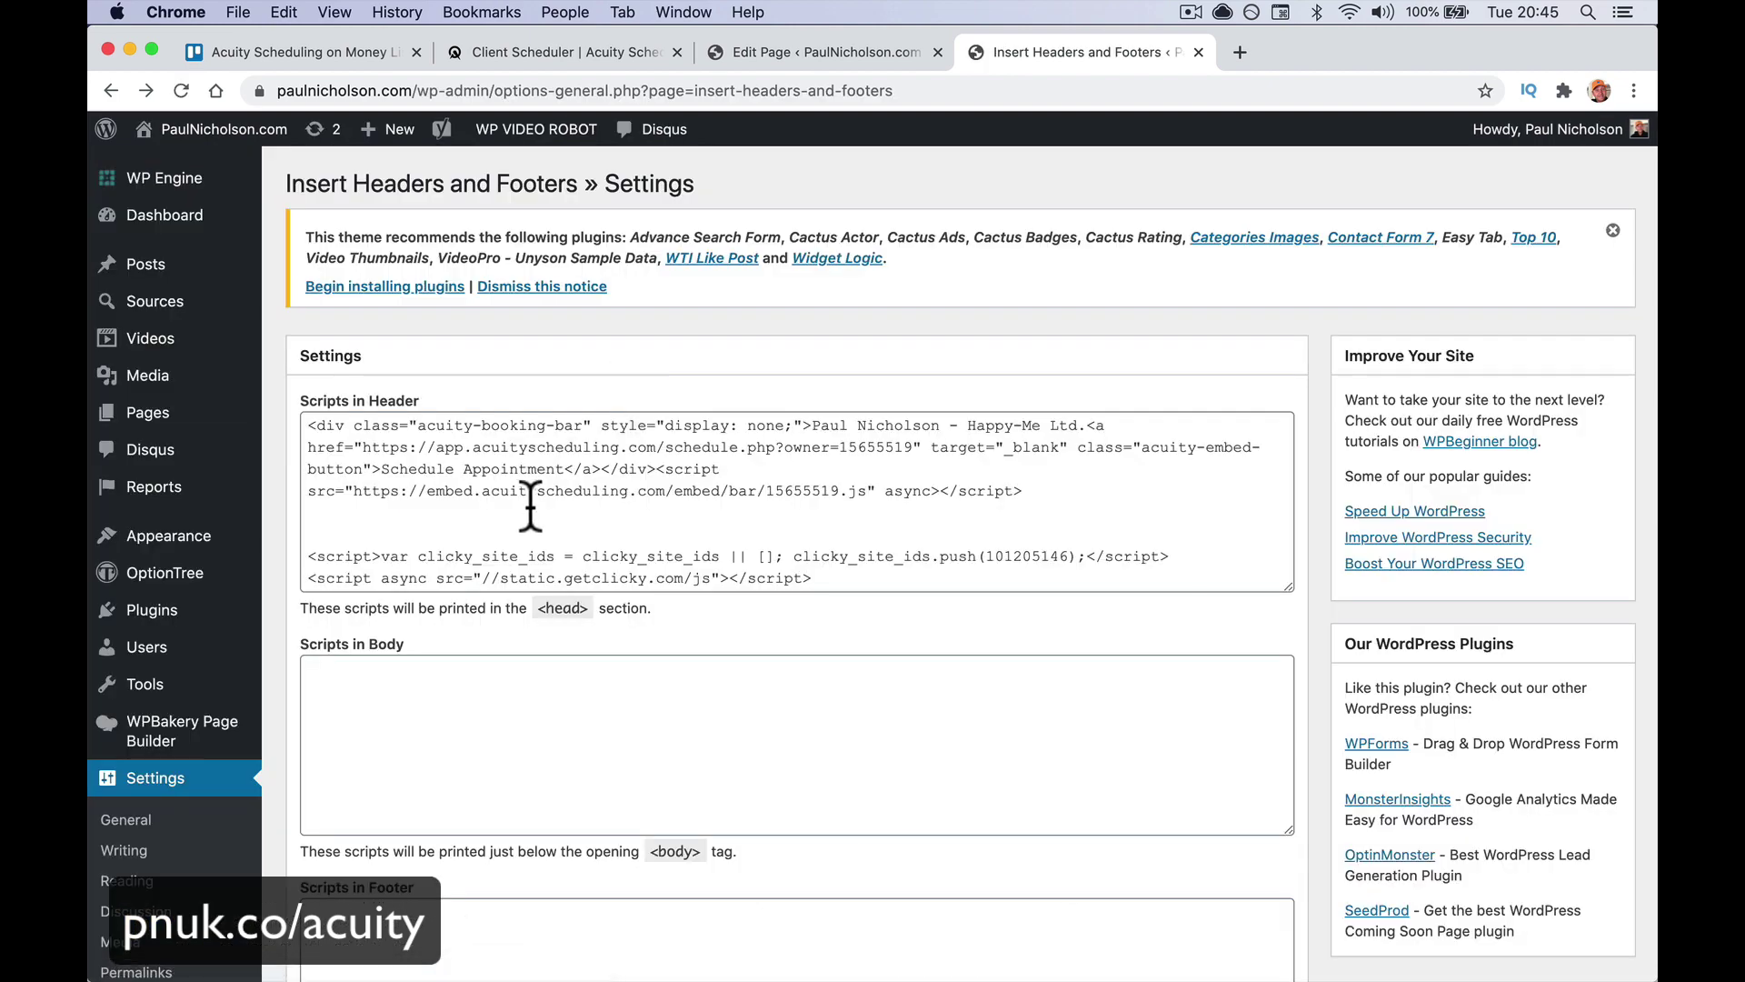
Delete the Acuity booking-bar script from the header scripts and save
drag(531, 511, 516, 373)
key(BackSpace)
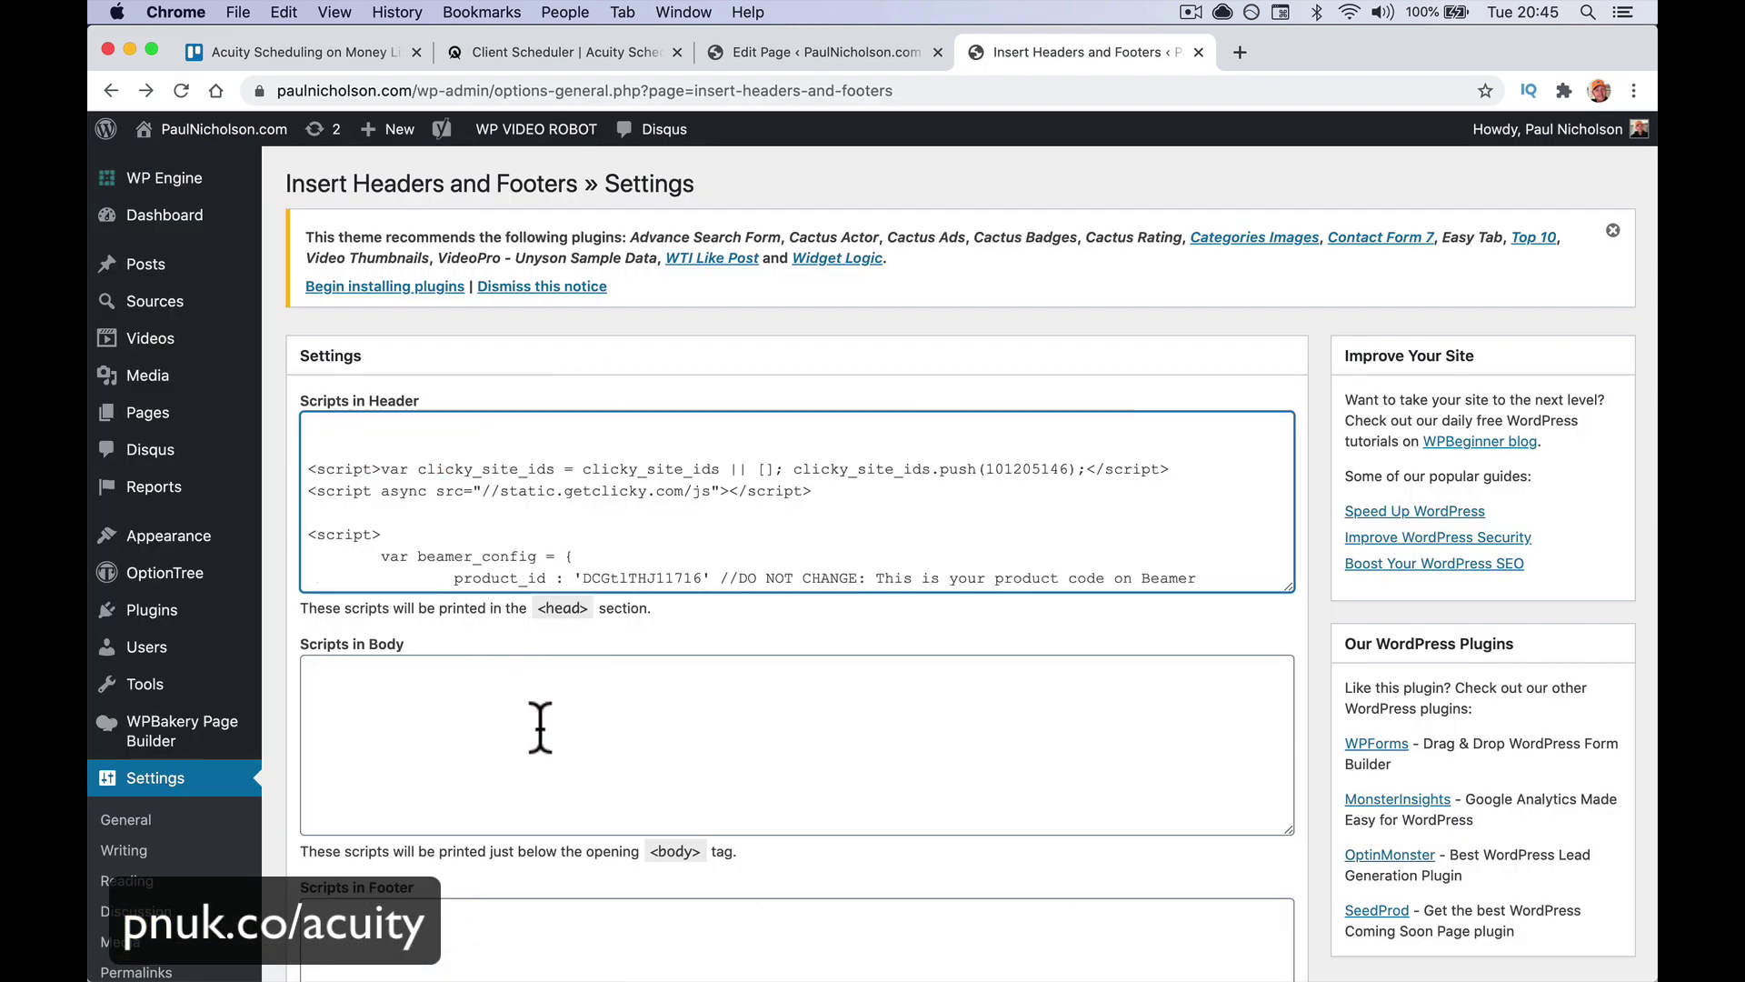
scroll(537, 721, down, 5)
click(338, 823)
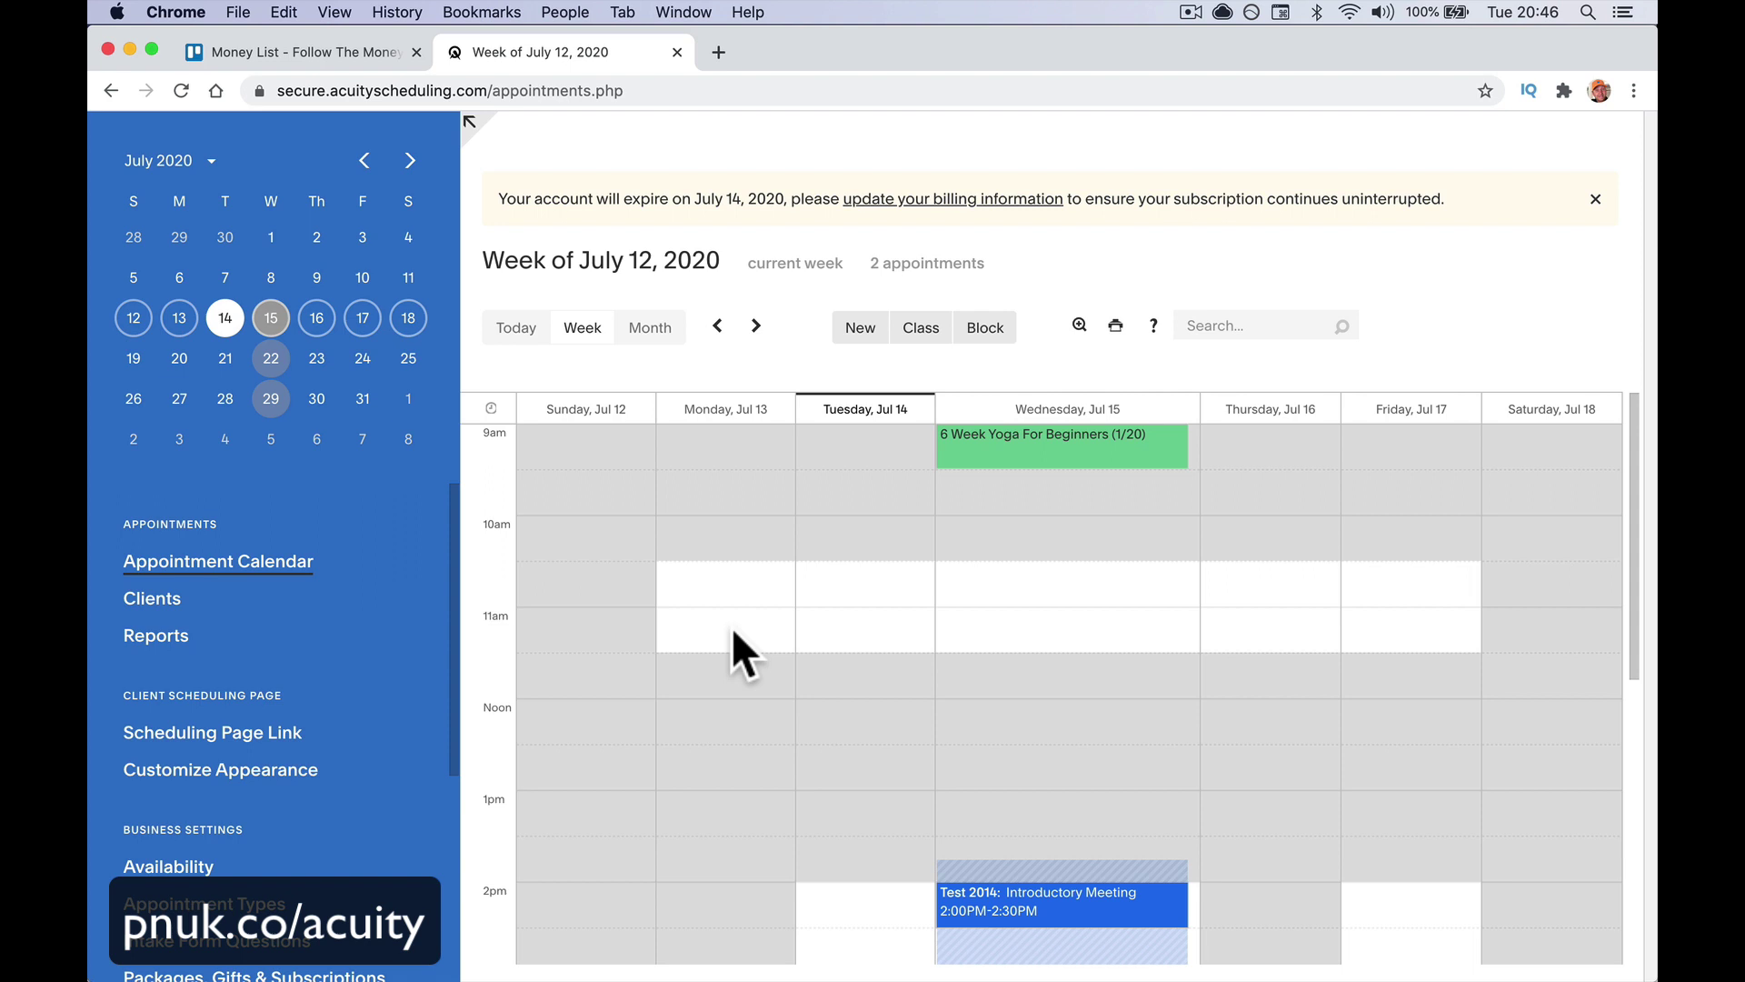
click(849, 627)
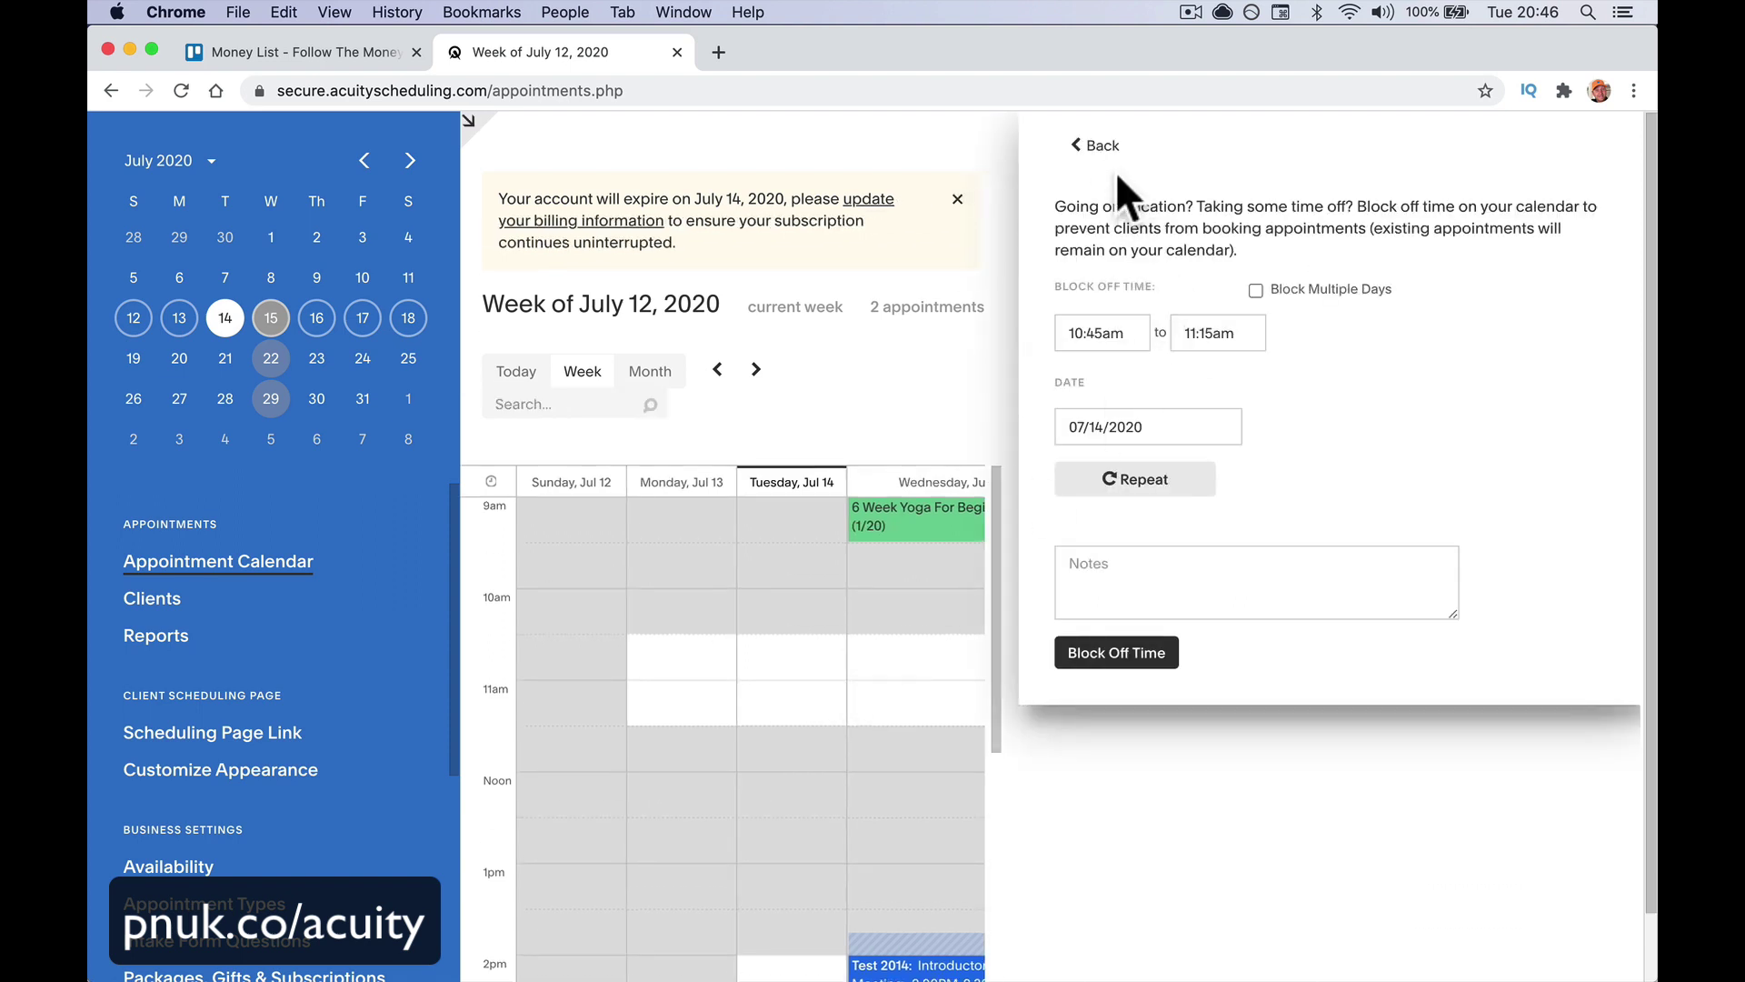
click(1108, 152)
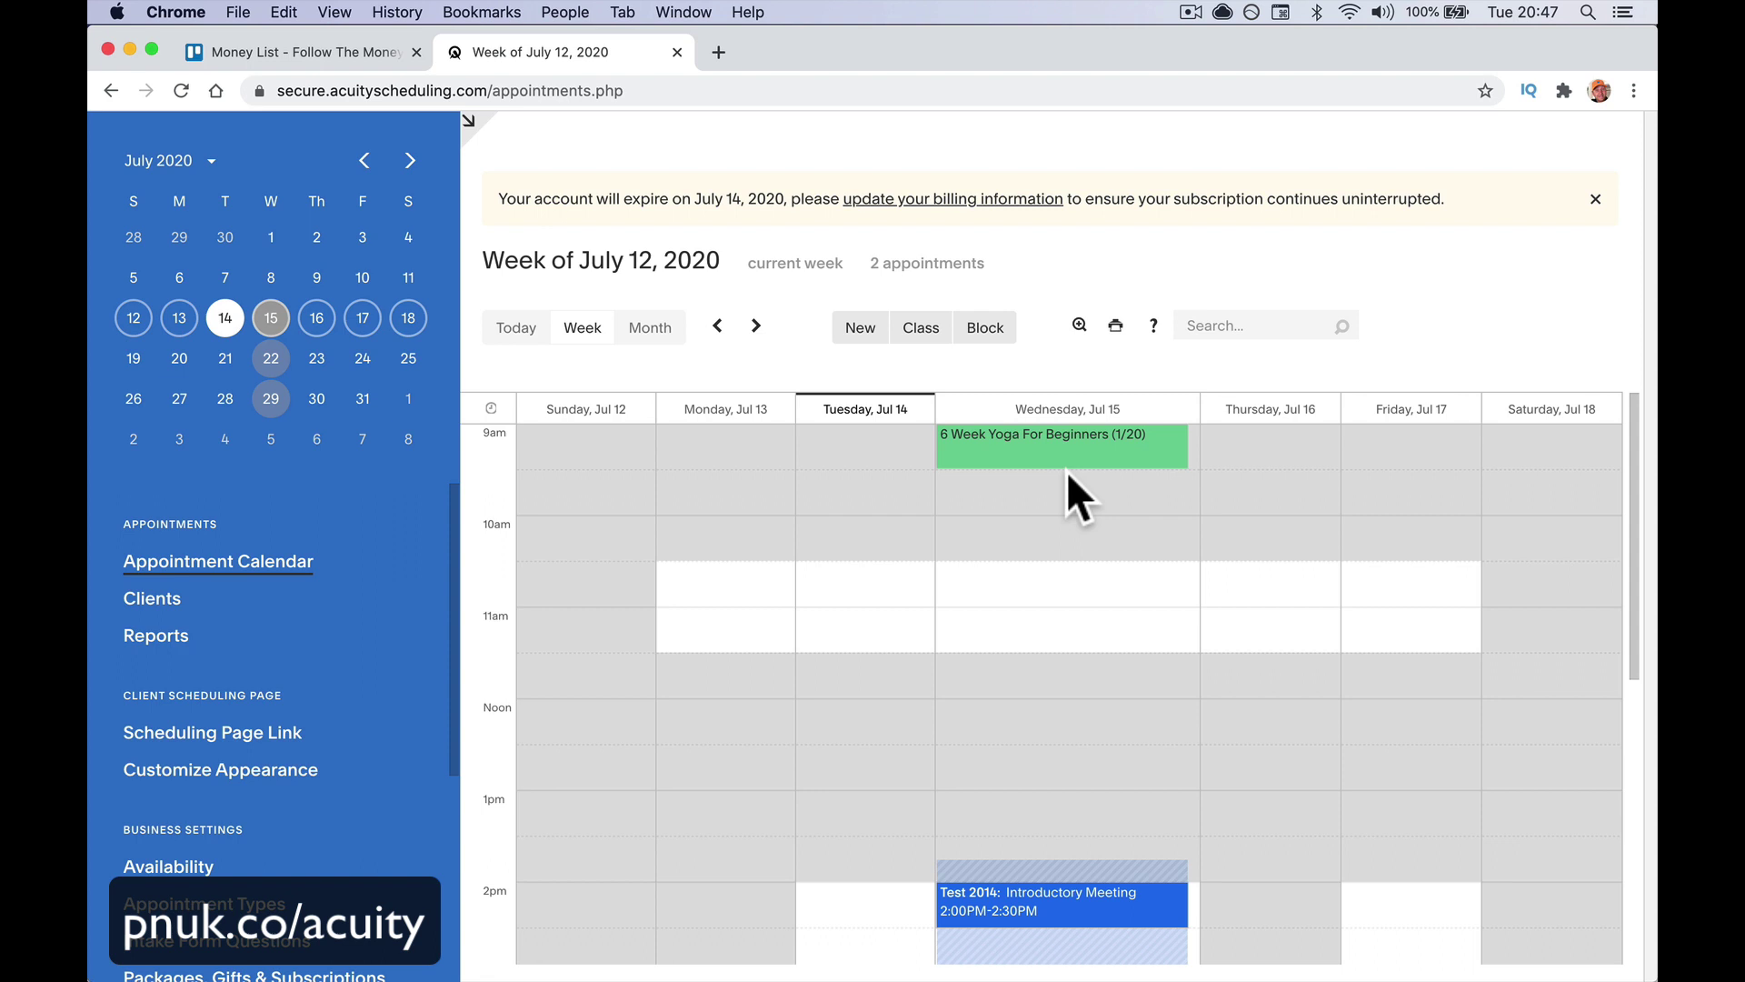
Search Google for acuity scheduling and open Acuity's pricing page (Freebie $0 to Powerhouse $50)
click(848, 90)
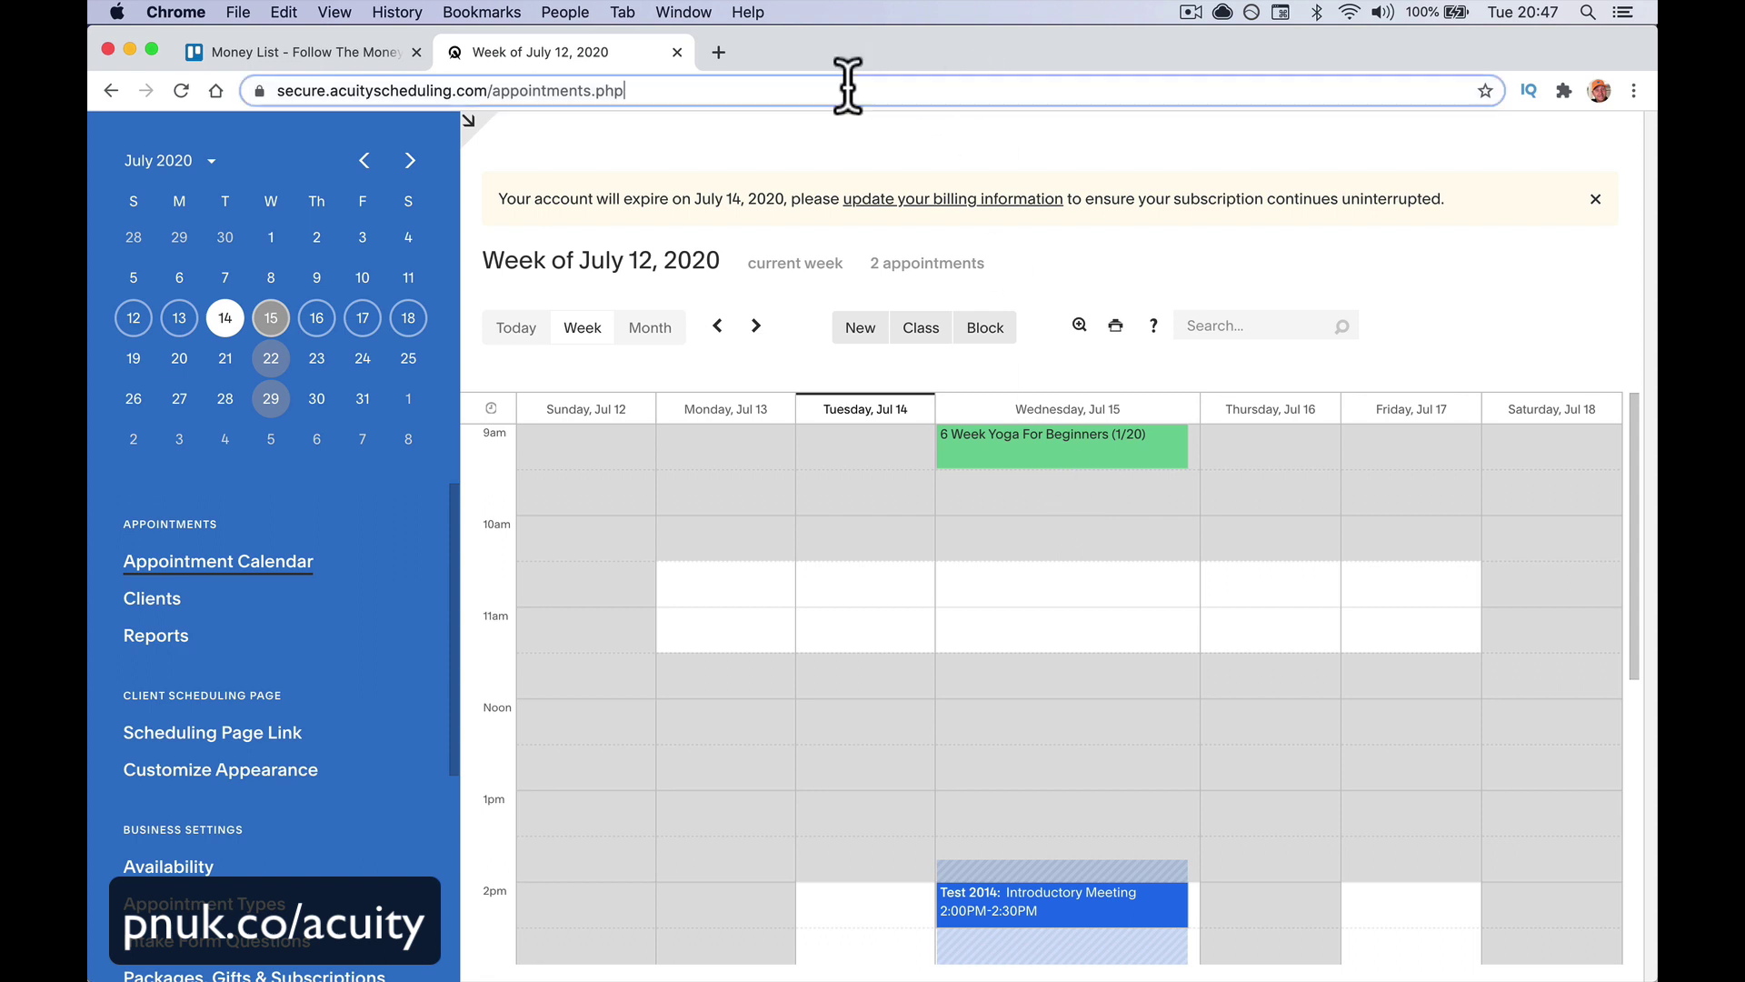
text(acuity scheduling)
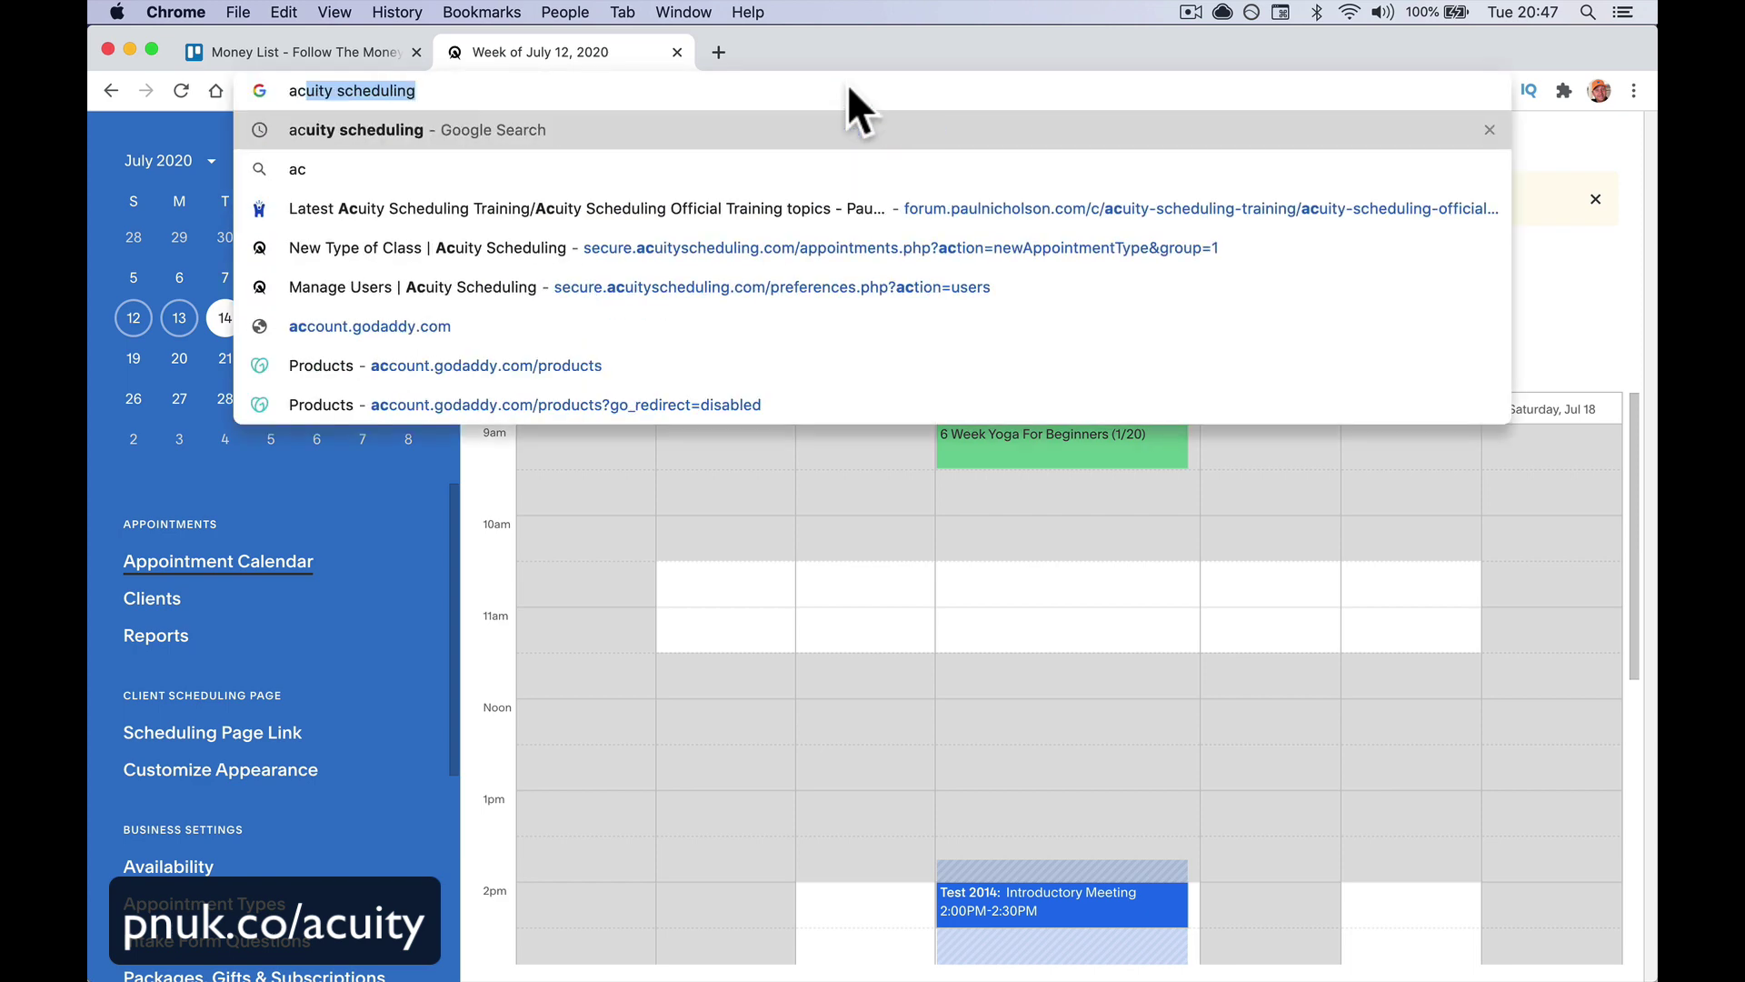
key(Return)
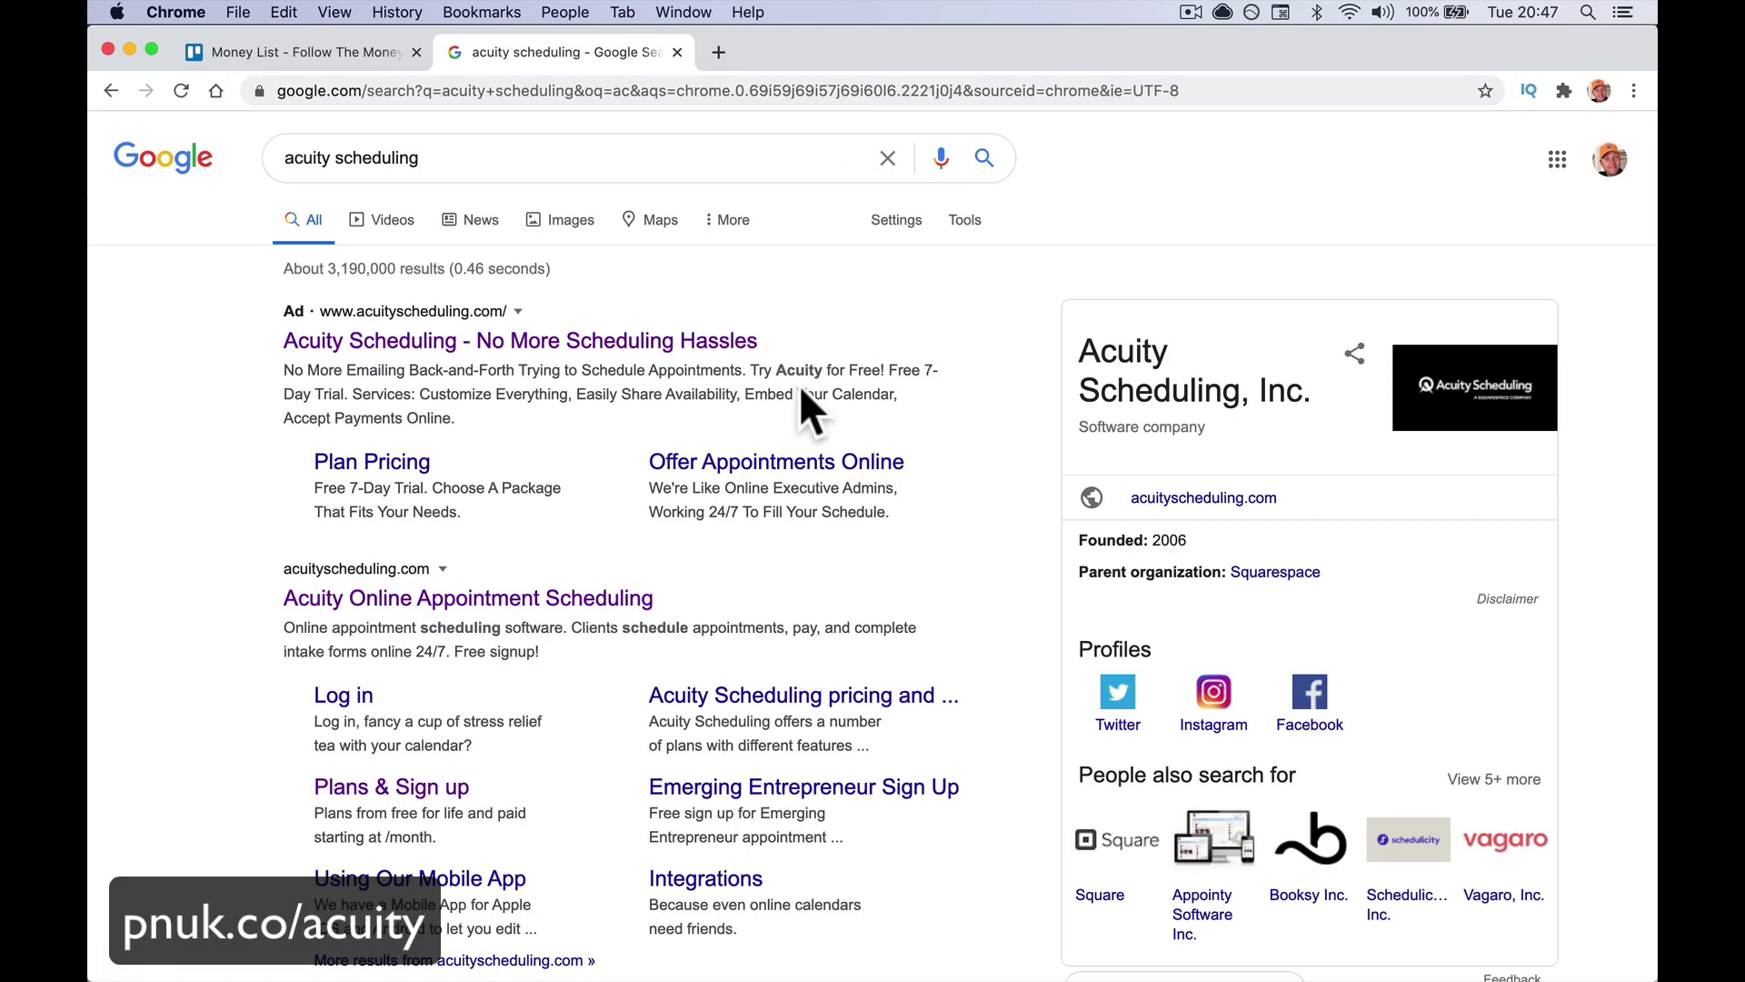
click(647, 342)
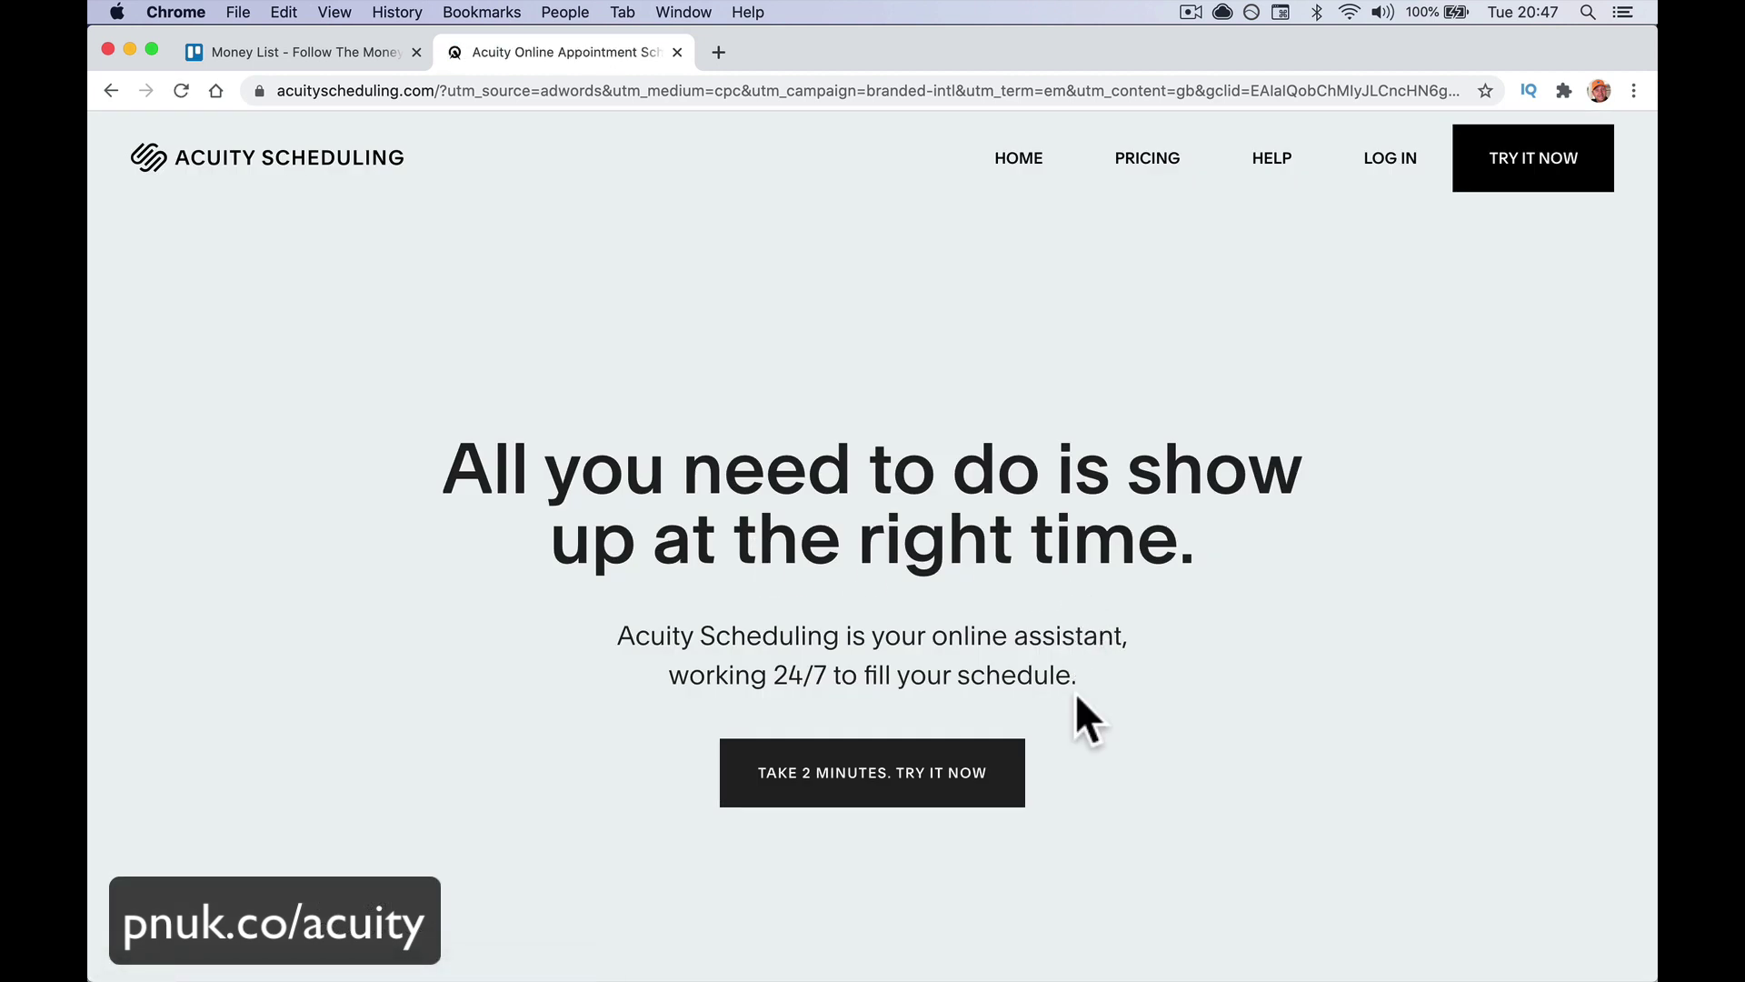
scroll(1076, 693, down, 3)
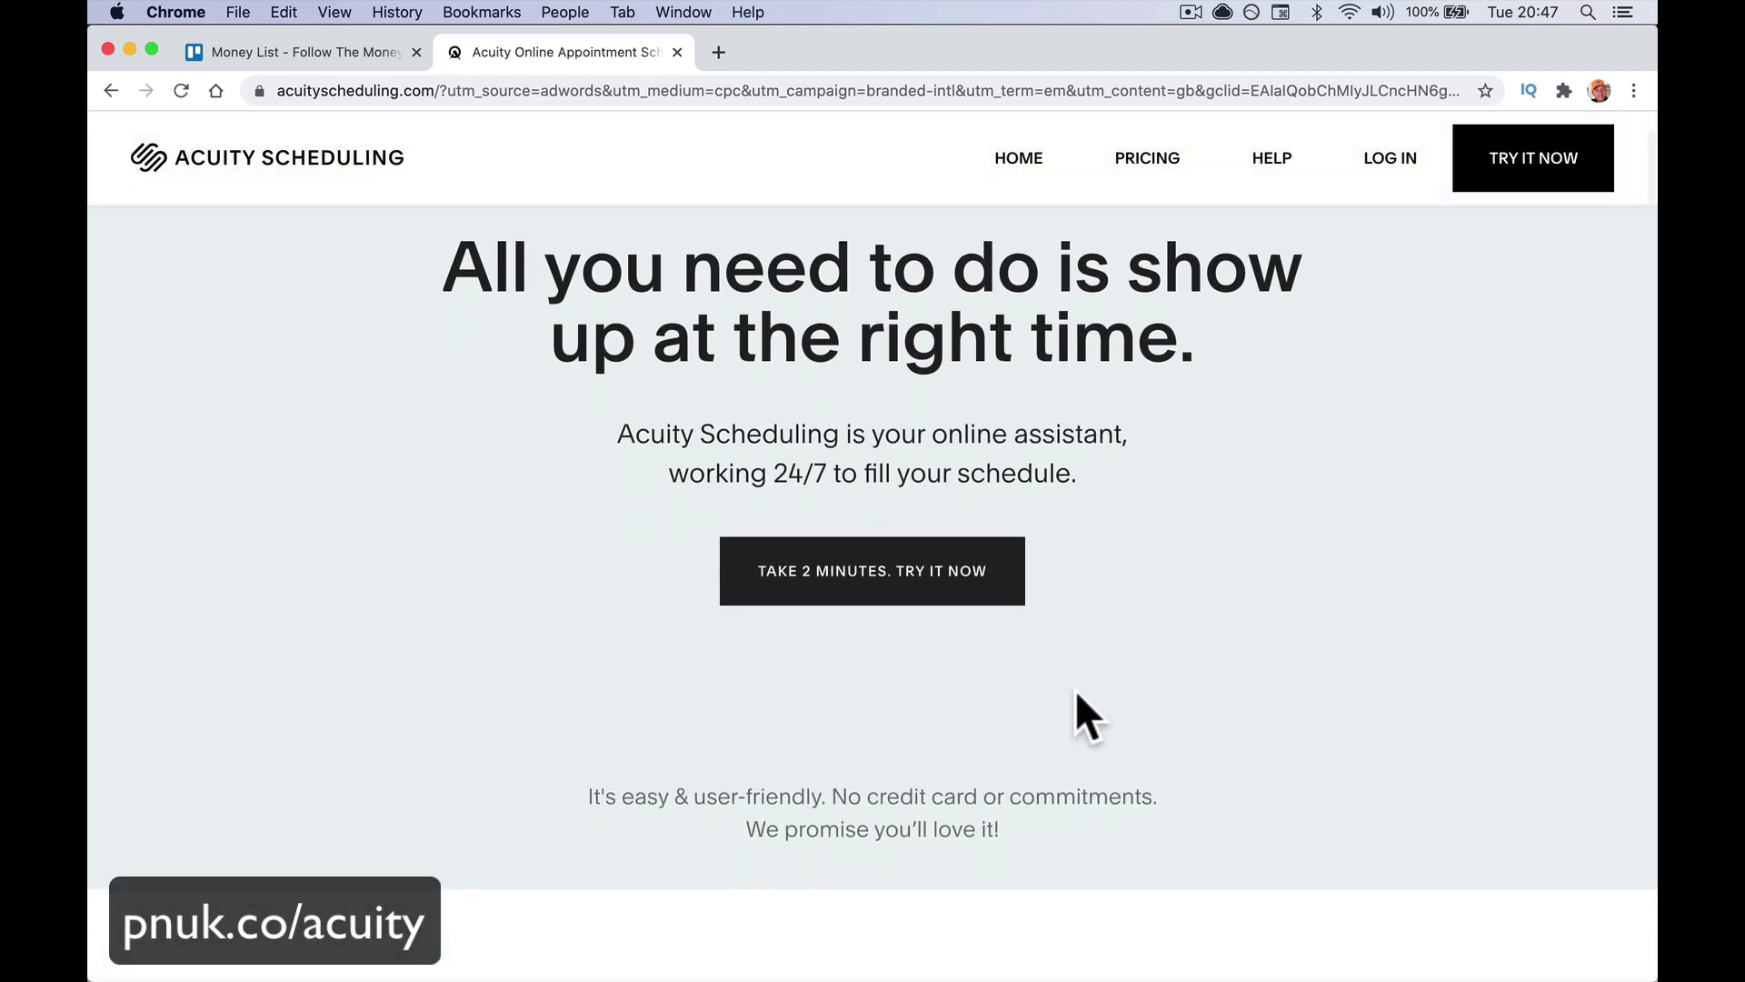
click(1174, 156)
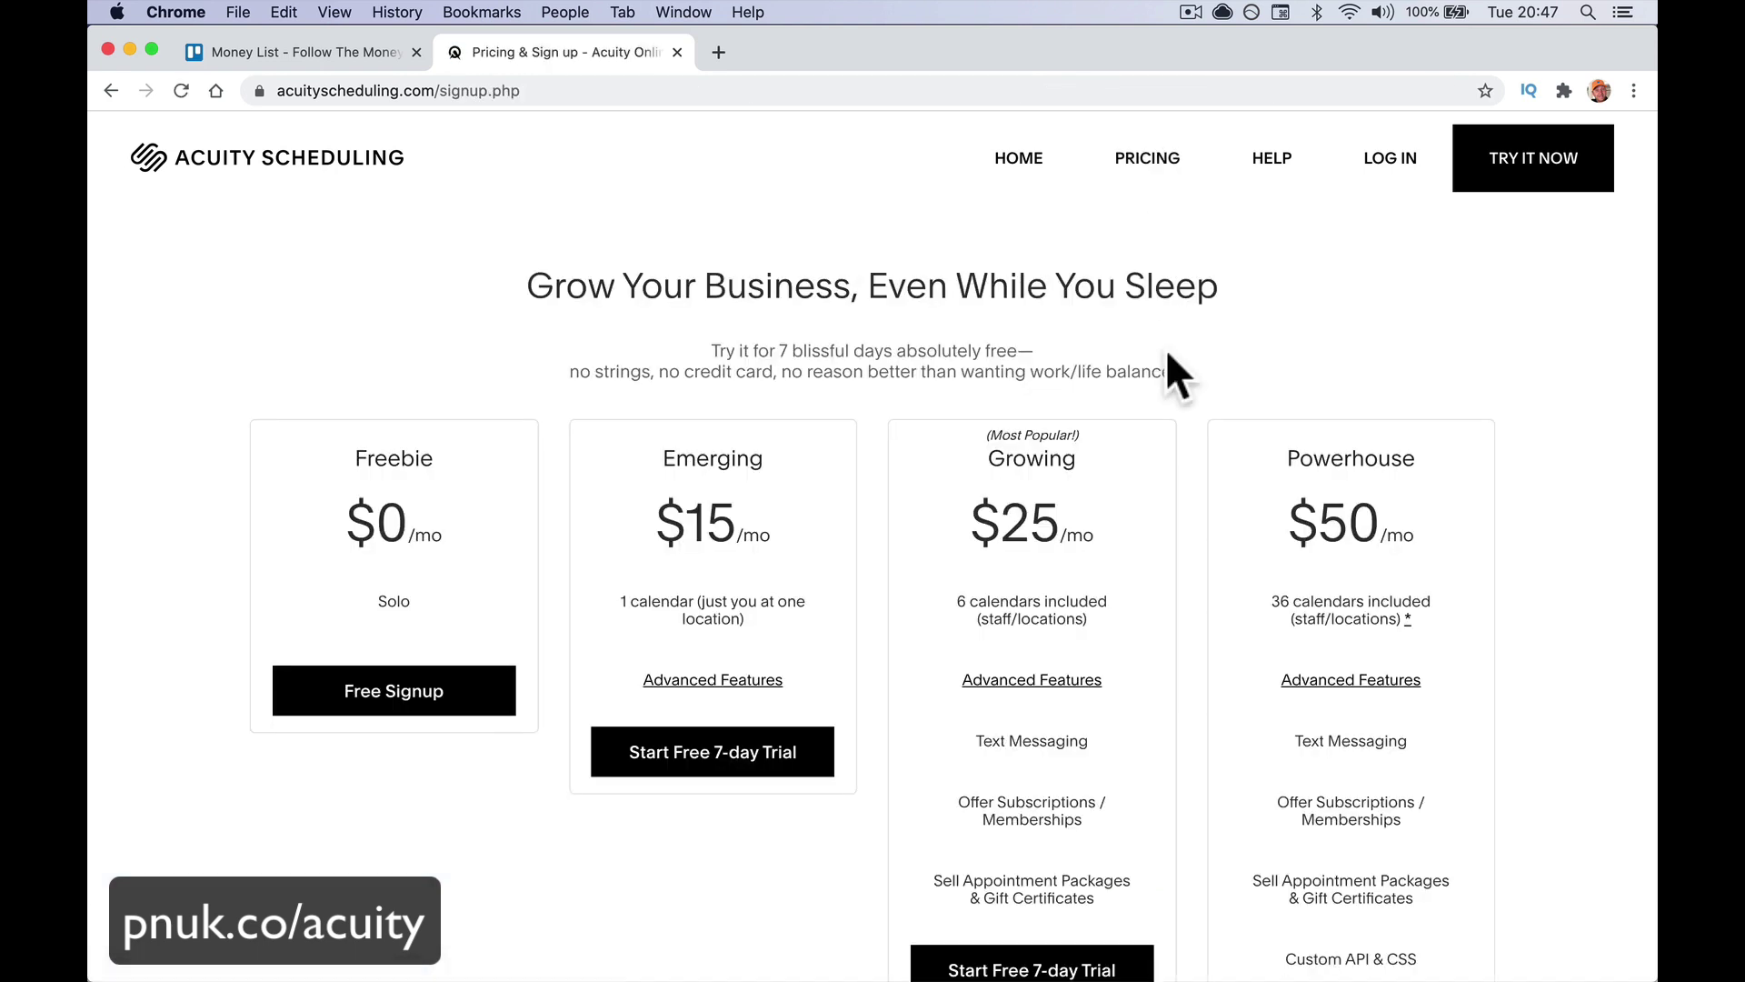